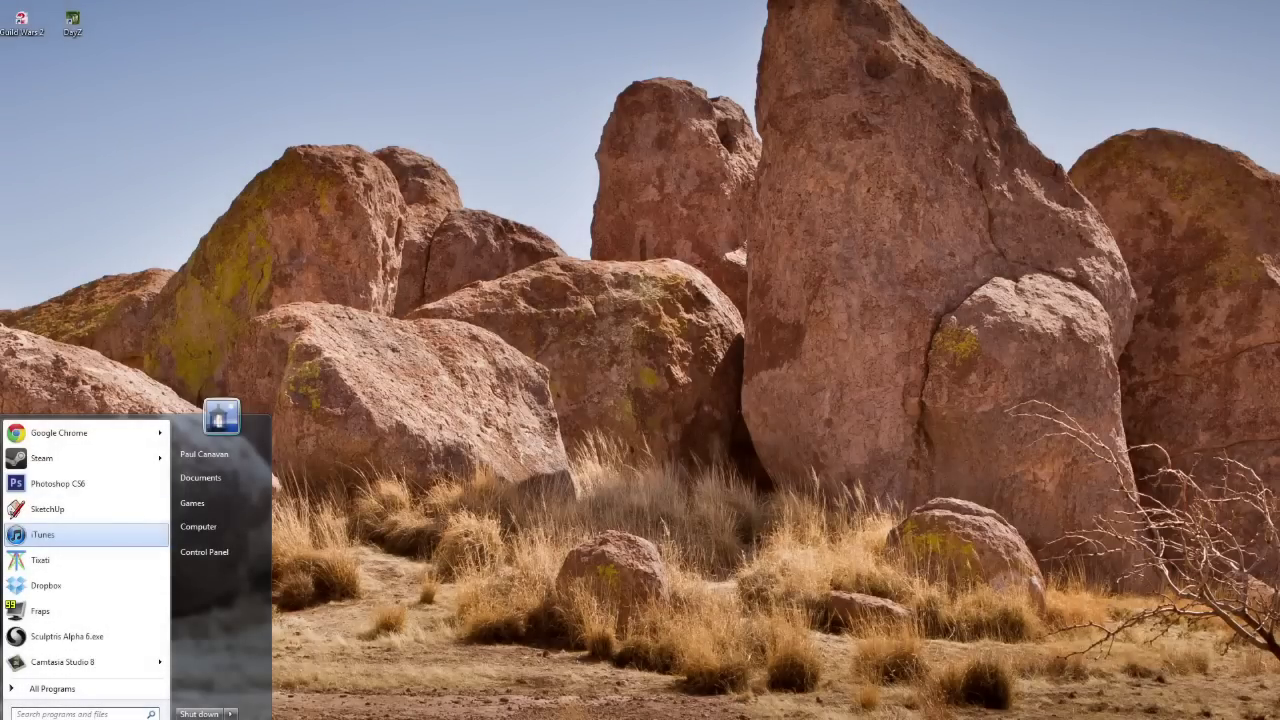
Launch Photoshop CS6.
key(Up)
key(Up)
key(Return)
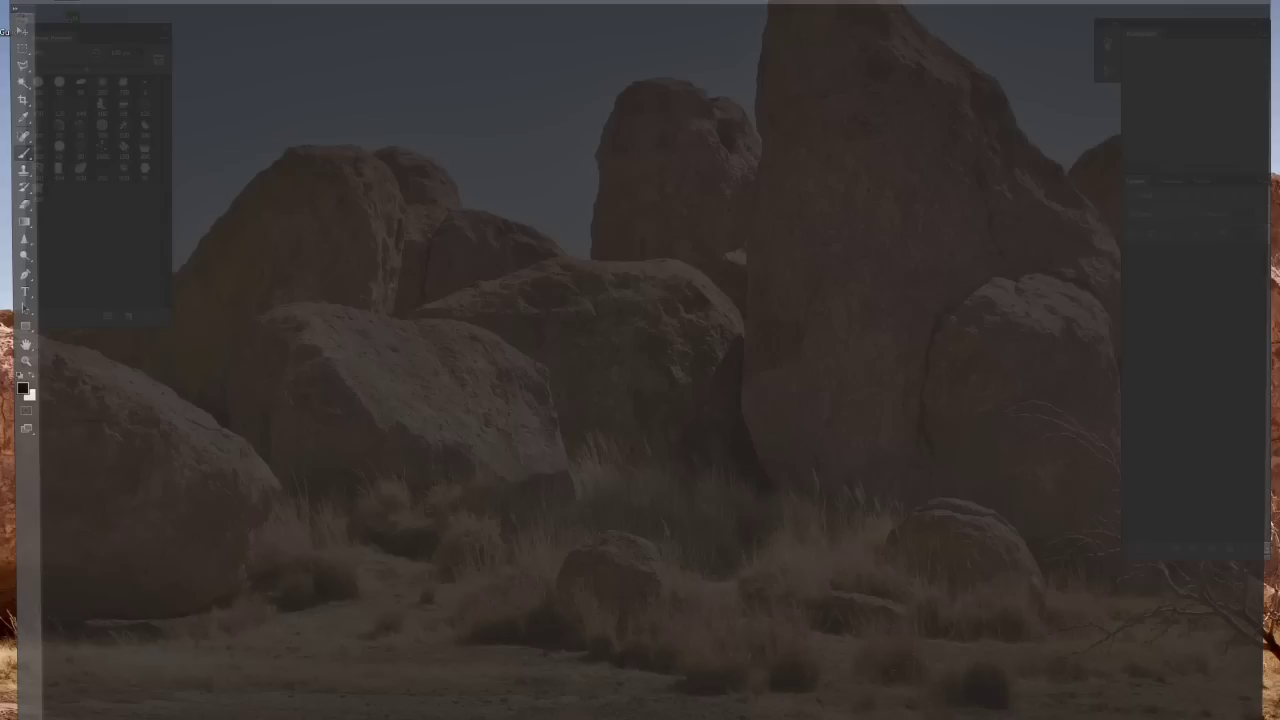
Create a new document from the DA preset and add an empty layer above the background.
key(alt+f)
key(n)
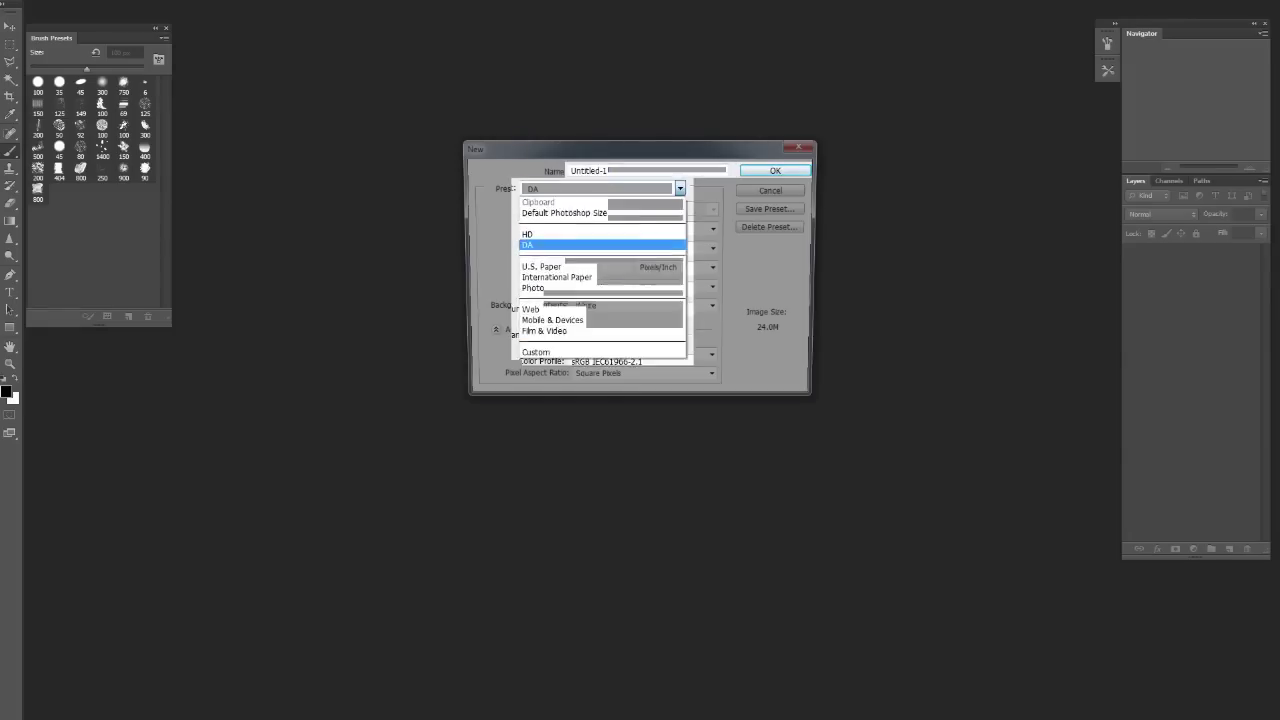
key(Return)
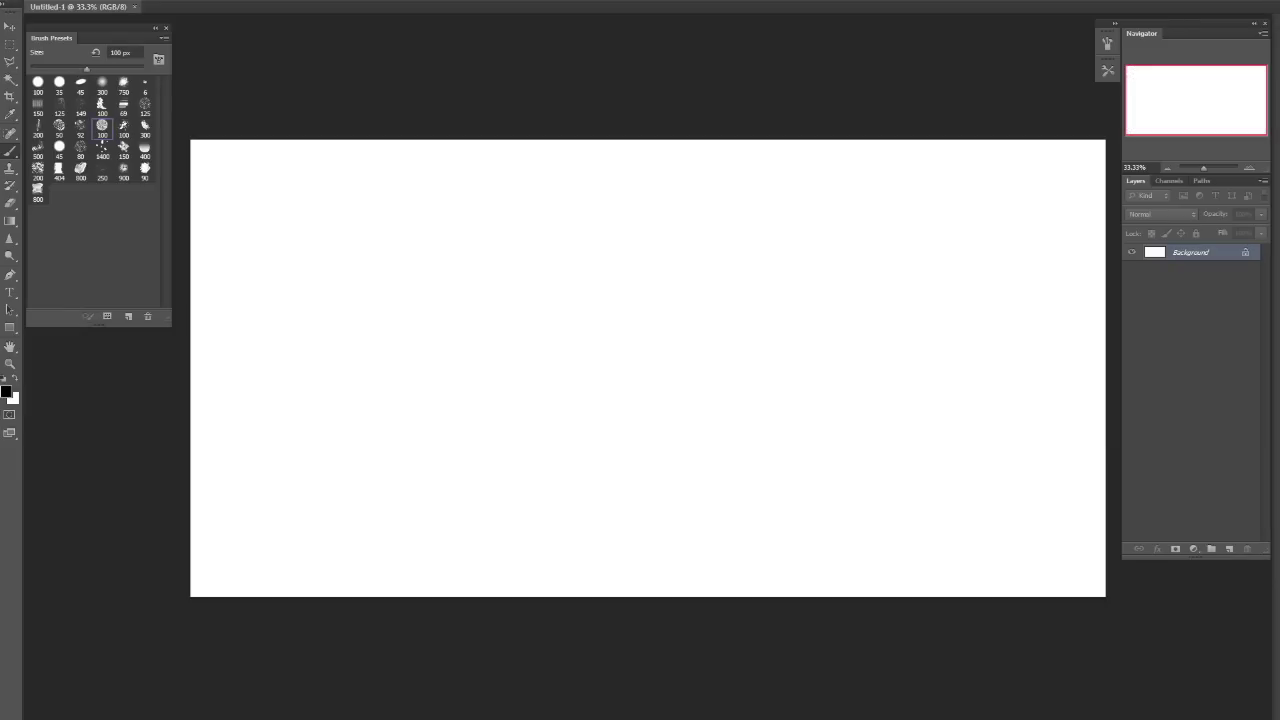
key(ctrl+shift+alt+n)
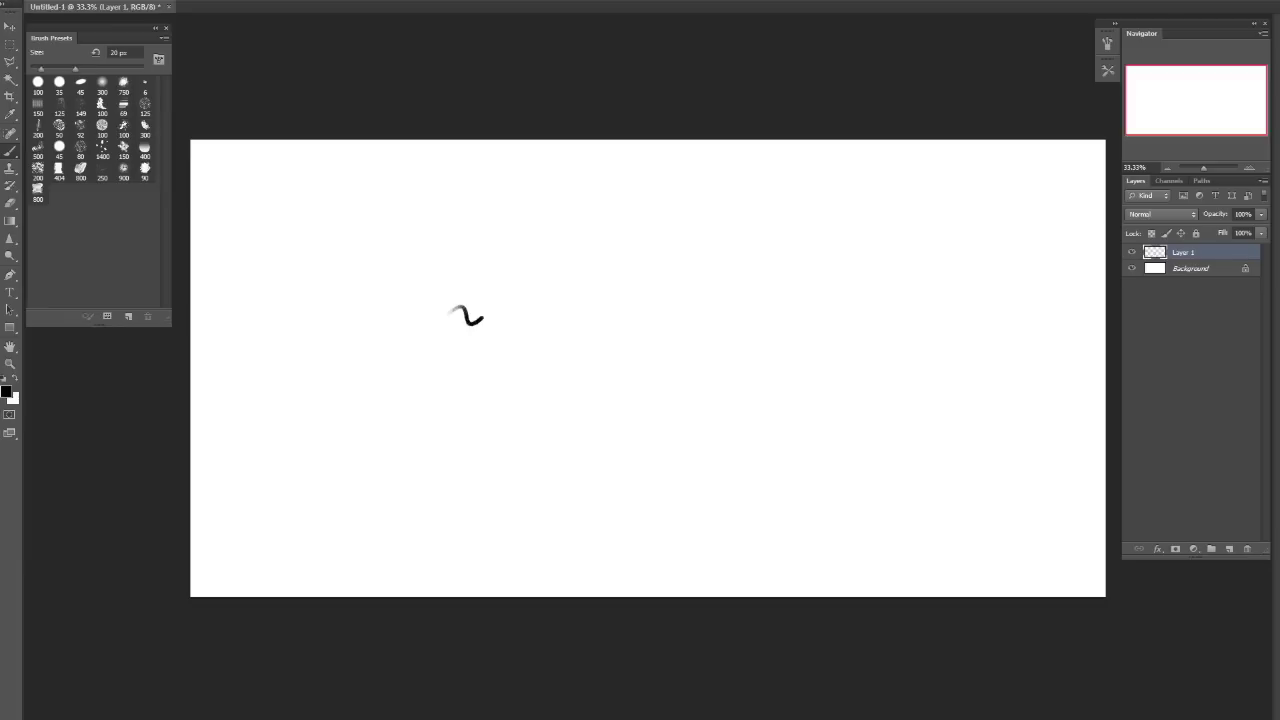
Set the brush size to 10 px and draw a straight horizon line across the full canvas, slightly above mid-height.
drag(482, 319, 641, 305)
key(ctrl+z)
key(bracketright)
key(bracketright)
key(bracketright)
key(bracketright)
key(bracketright)
key(bracketright)
key(bracketright)
key(bracketright)
key(bracketright)
drag(225, 289, 300, 227)
key(ctrl+z)
drag(192, 357, 1100, 357)
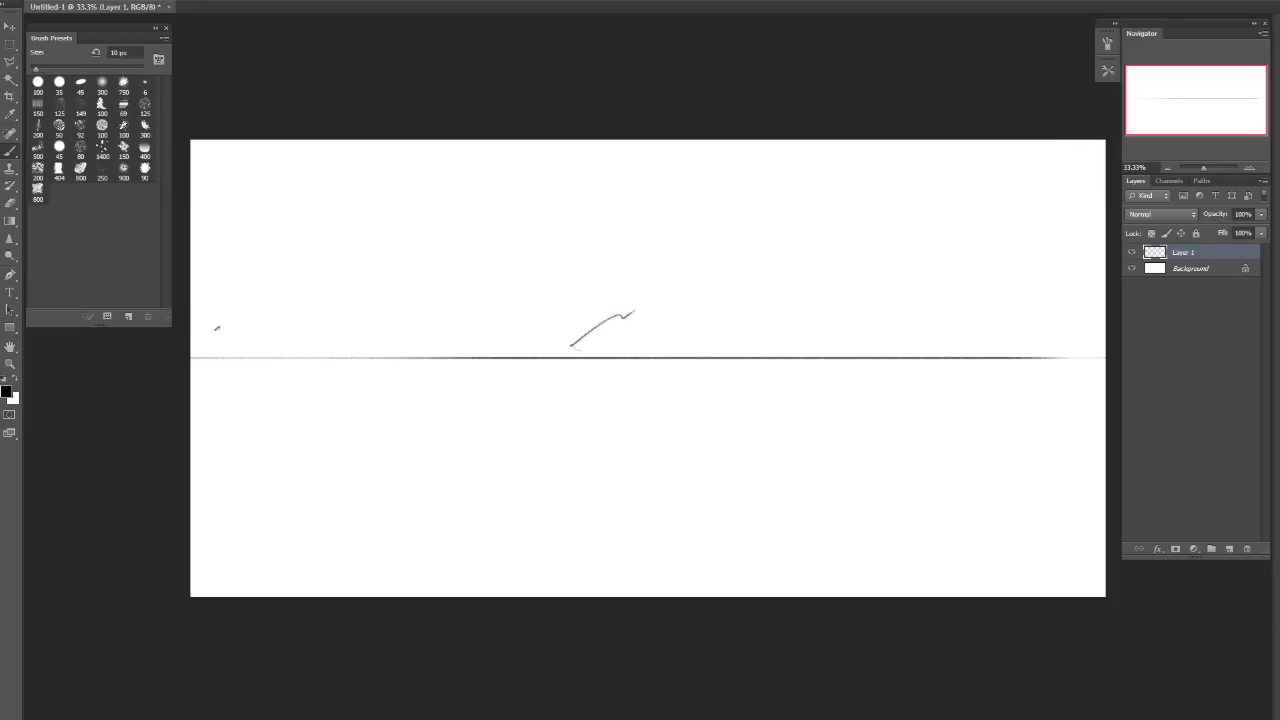
Sketch the flat-topped right mountain with its sloping inner side and the shoreline at its foot along the horizon.
key(ctrl+z)
mouse_move(688, 268)
mouse_down()
mouse_move(750, 220)
mouse_move(806, 240)
mouse_up()
drag(835, 240, 1010, 220)
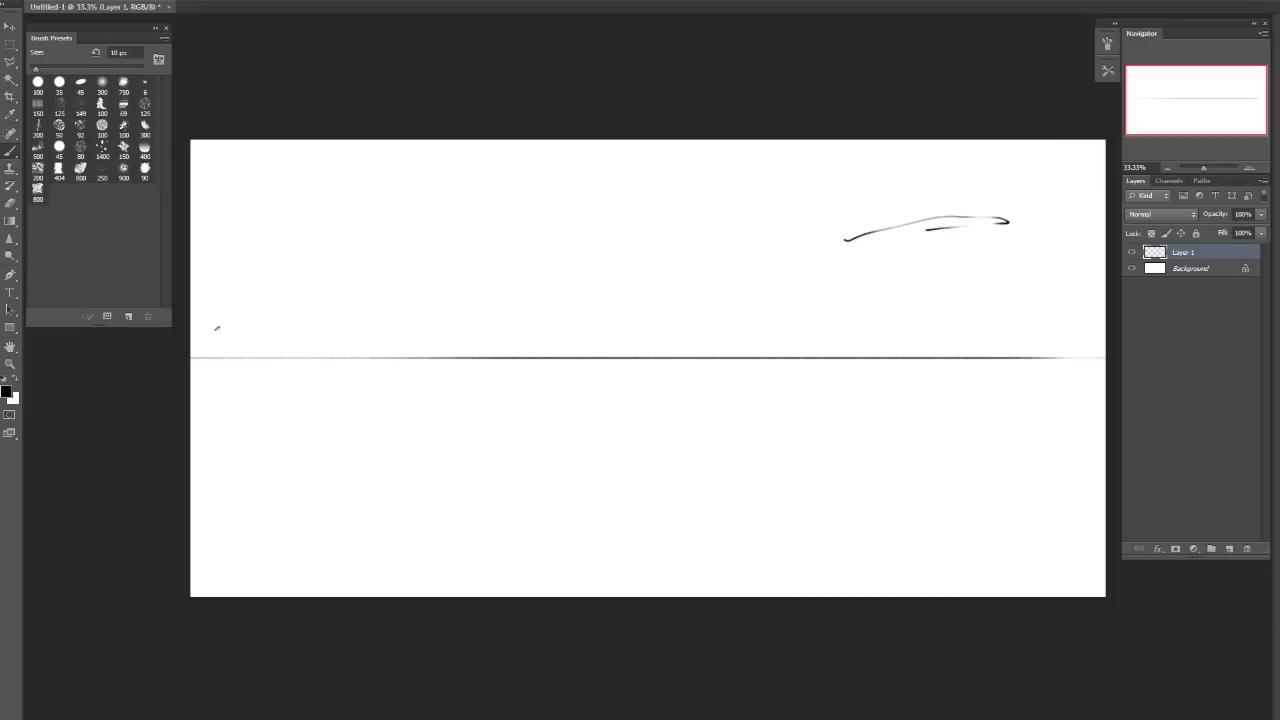
mouse_move(628, 318)
mouse_down()
mouse_move(570, 345)
mouse_move(1033, 366)
mouse_up()
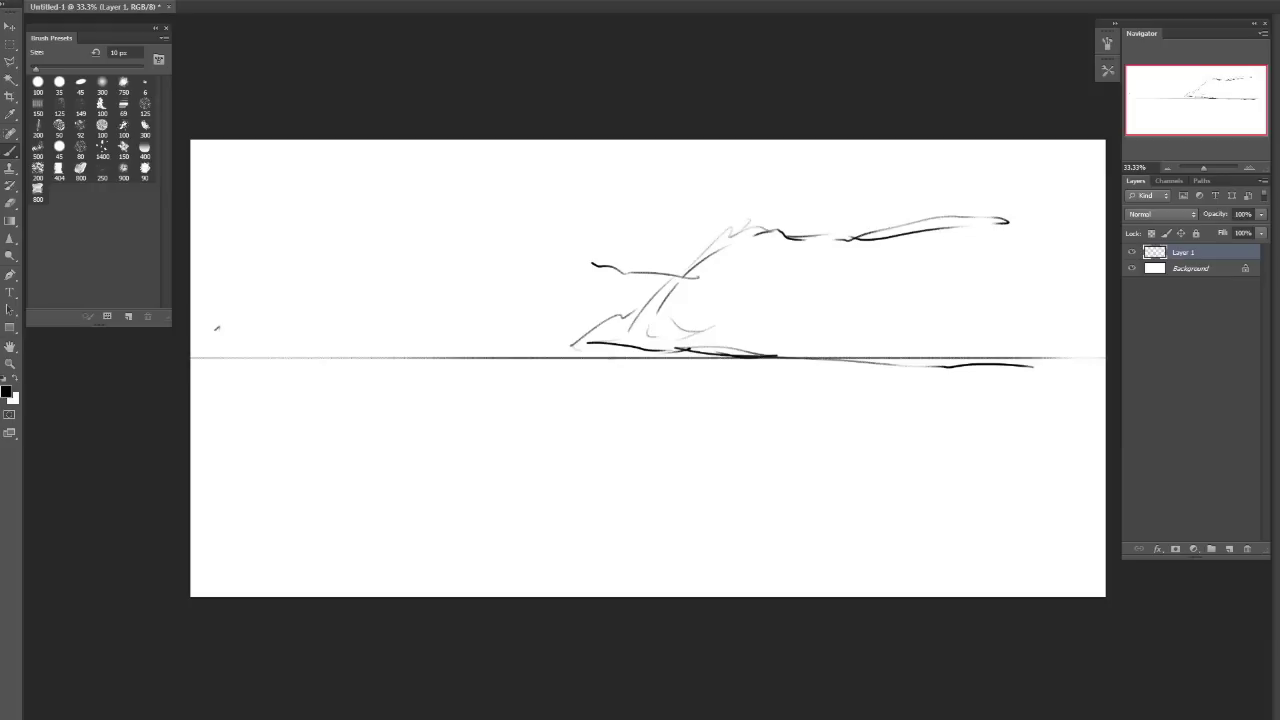
key(ctrl+alt+z)
key(ctrl+alt+z)
key(ctrl+shift+z)
key(ctrl+shift+z)
key(ctrl+shift+z)
key(ctrl+shift+z)
Sketch the distant middle mountain range and the low ridge beneath it that meets the right mountain's slope.
drag(565, 256, 636, 278)
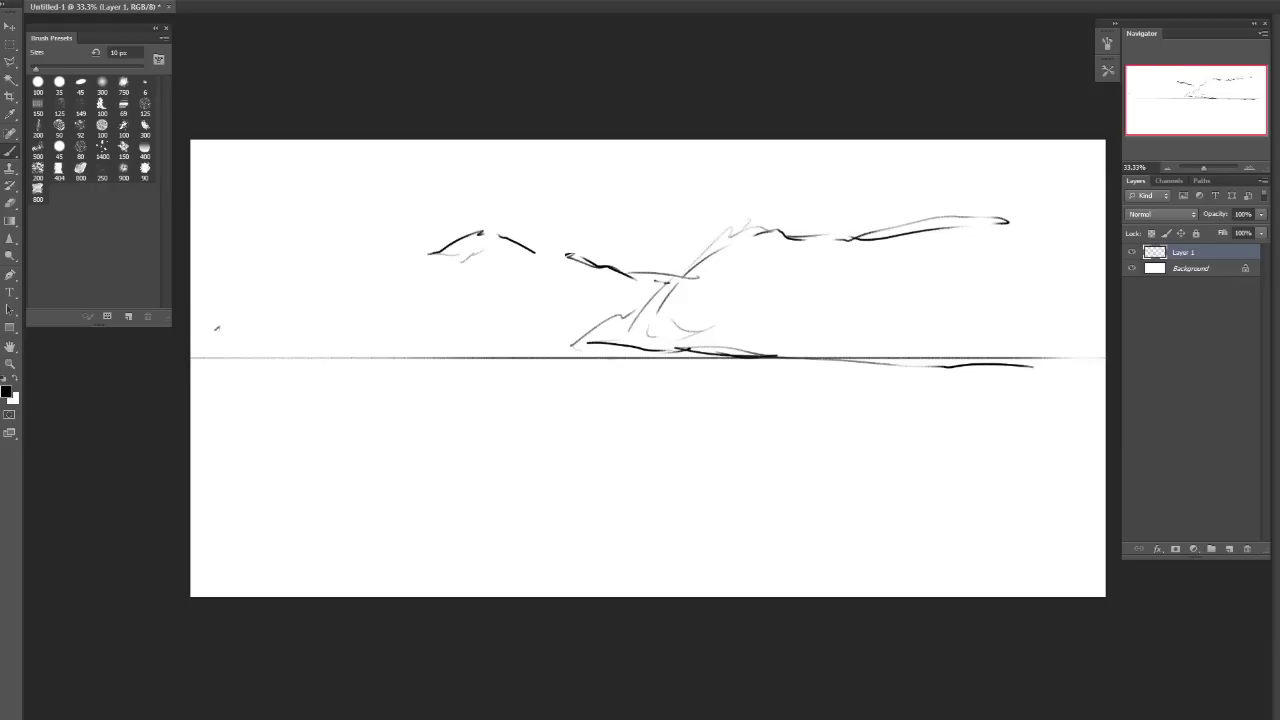
drag(540, 318, 666, 284)
drag(514, 242, 566, 264)
drag(544, 320, 682, 278)
key(ctrl+z)
mouse_move(588, 300)
mouse_down()
mouse_move(652, 282)
mouse_move(476, 310)
mouse_up()
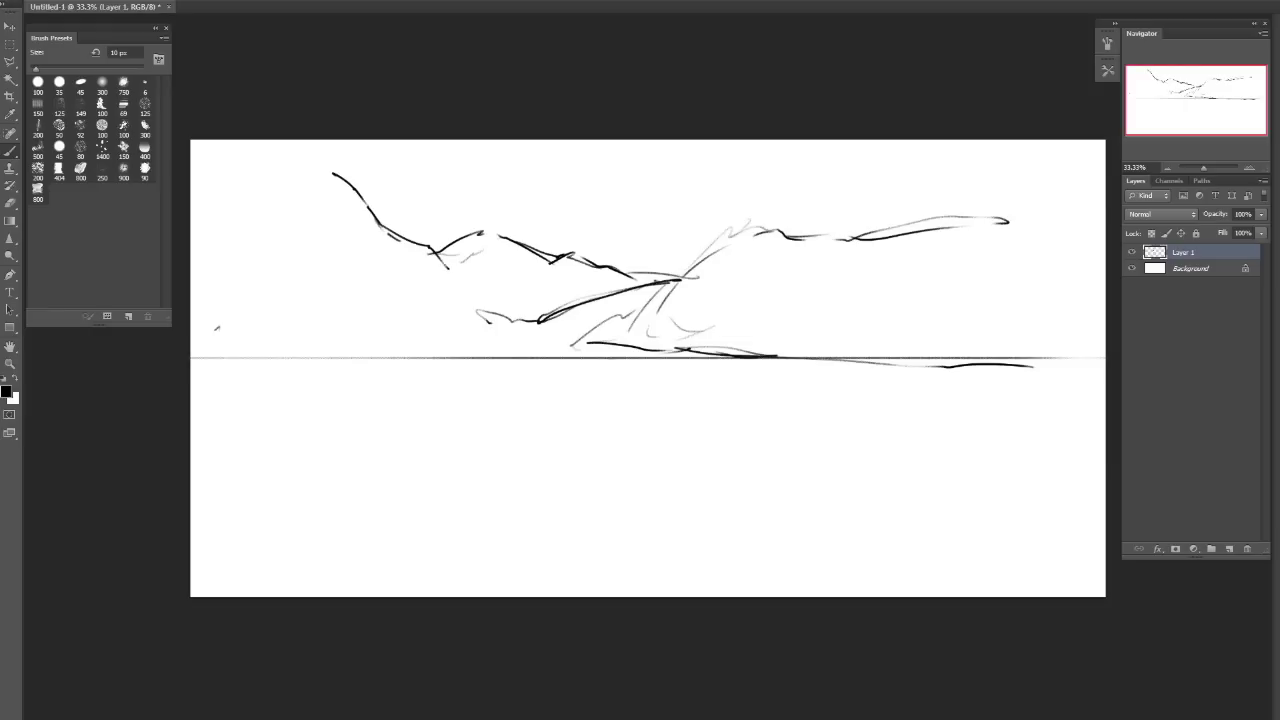
Sketch the left mountain's slope running down past the middle range to a headland at the horizon.
key(ctrl+z)
drag(462, 298, 552, 350)
drag(425, 240, 468, 296)
drag(564, 357, 626, 379)
key(ctrl+z)
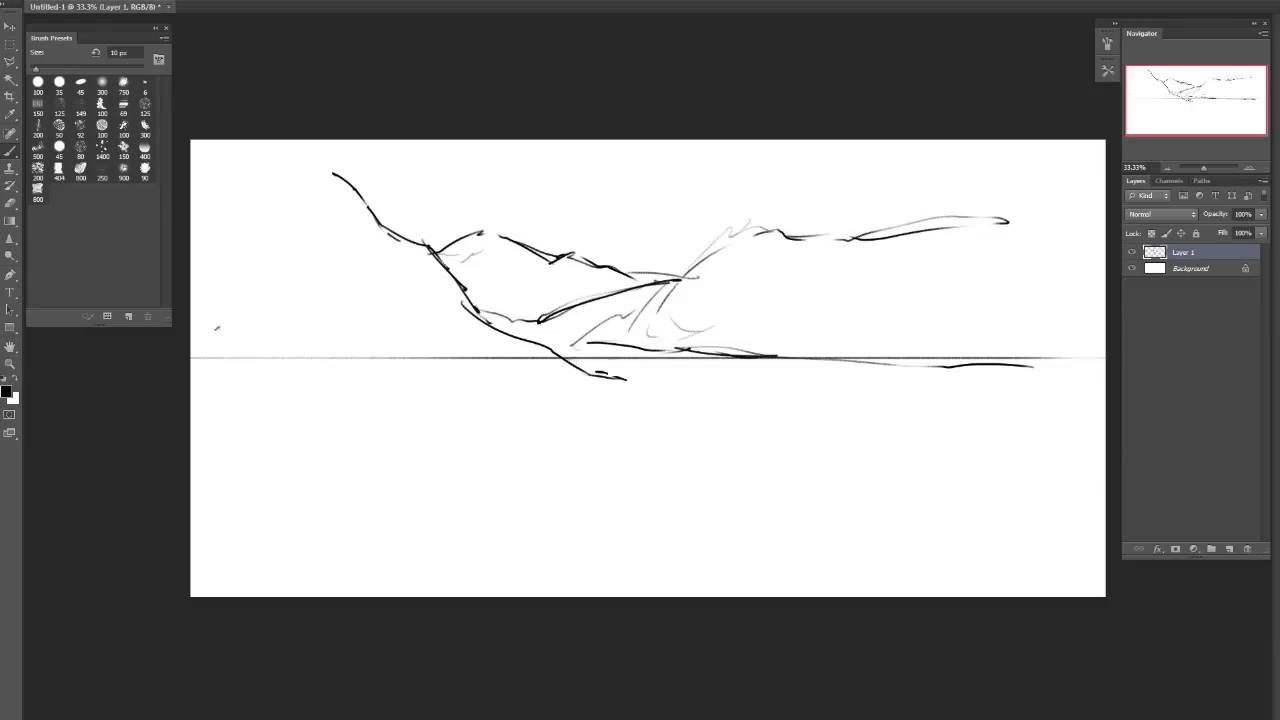
key(ctrl+alt+z)
key(ctrl+alt+z)
Sketch the foothill ridges in front of the left mountain and the tip of the headland.
drag(413, 303, 445, 326)
drag(564, 358, 612, 367)
drag(351, 304, 410, 278)
key(ctrl+alt+z)
key(ctrl+alt+z)
drag(415, 284, 458, 293)
drag(413, 303, 445, 326)
key(ctrl+alt+z)
mouse_move(352, 301)
mouse_down()
mouse_move(408, 280)
mouse_move(465, 300)
mouse_move(232, 263)
mouse_up()
key(ctrl+alt+z)
key(ctrl+alt+z)
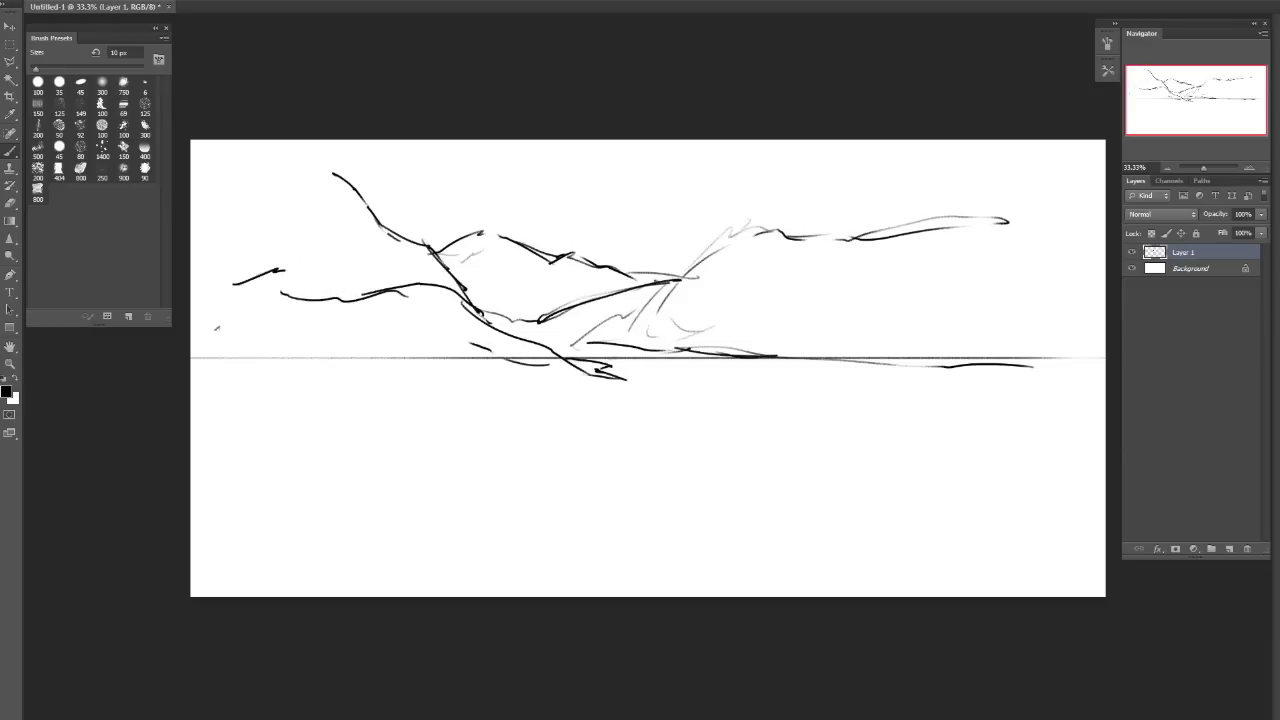
key(ctrl+shift+z)
key(ctrl+shift+z)
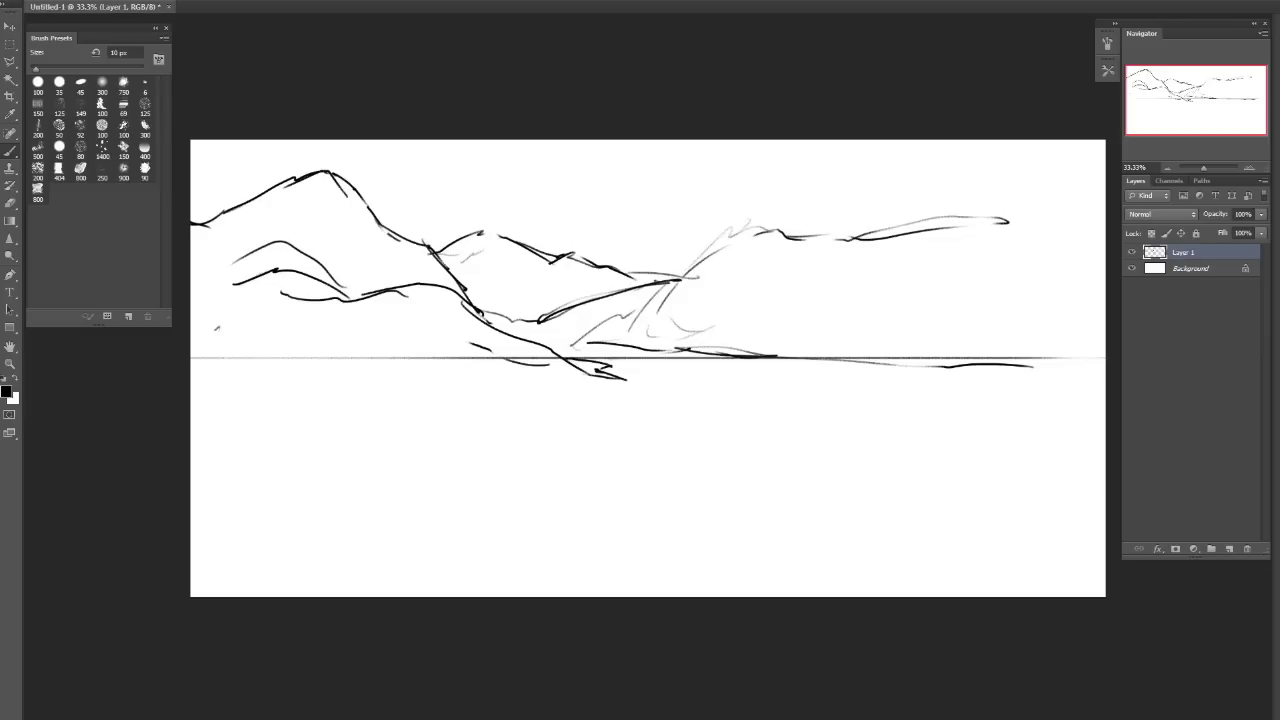
Sketch low terrain contours around the horizon at the base of the left foothills.
key(ctrl+alt+z)
drag(440, 364, 345, 326)
drag(545, 350, 588, 372)
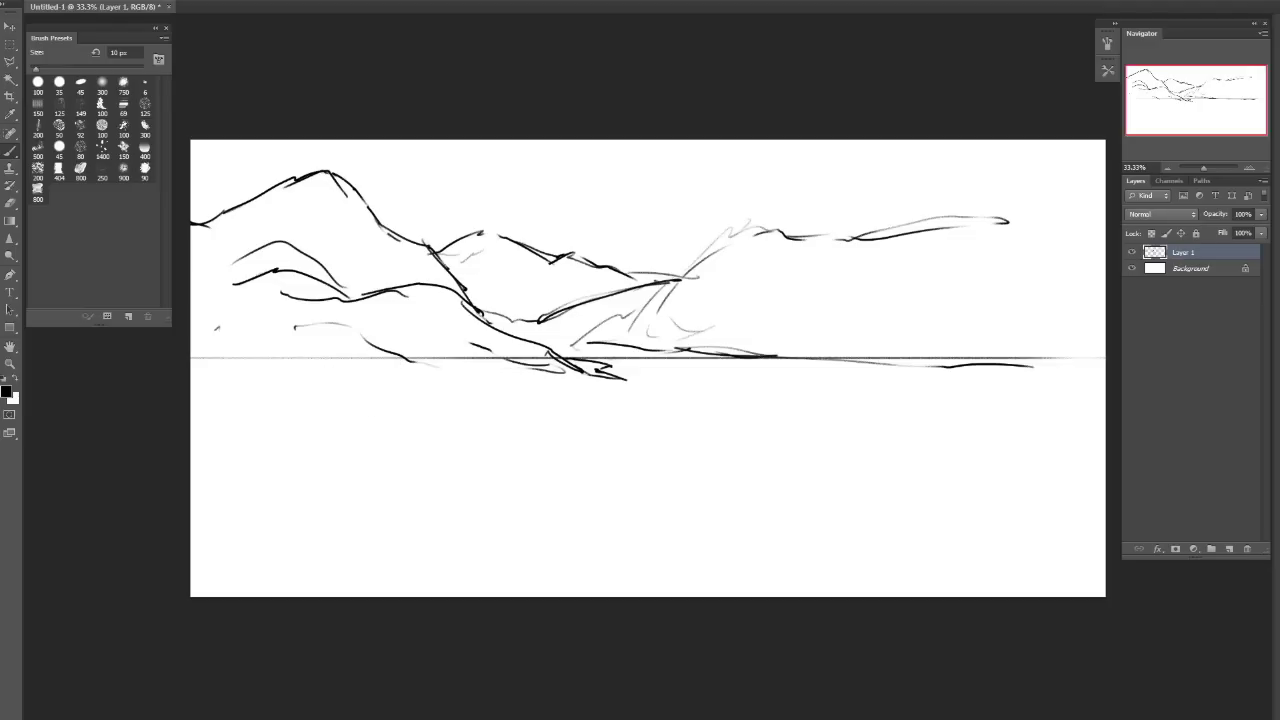
drag(322, 374, 460, 398)
drag(298, 354, 448, 362)
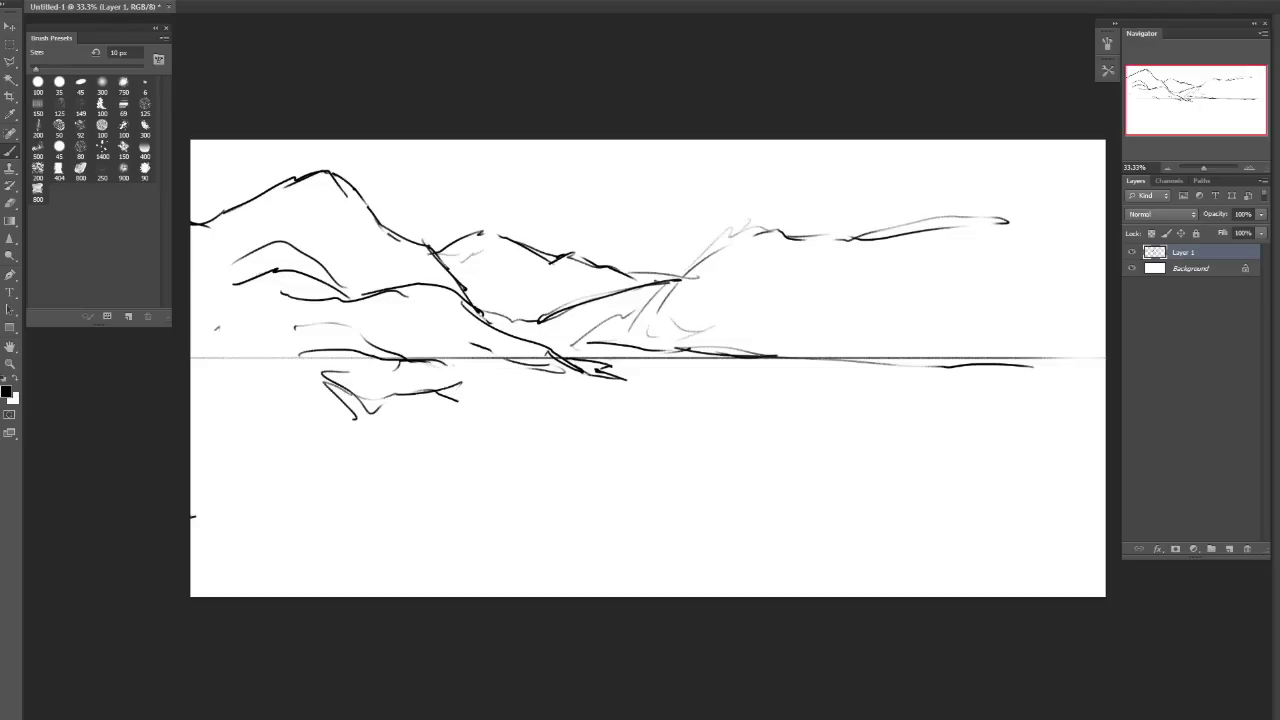
Draw the left riverbank winding from the headland down to the lower left edge of the canvas.
mouse_move(192, 516)
mouse_down()
mouse_move(618, 379)
mouse_move(602, 385)
mouse_move(651, 418)
mouse_up()
key(ctrl+z)
drag(283, 422, 354, 417)
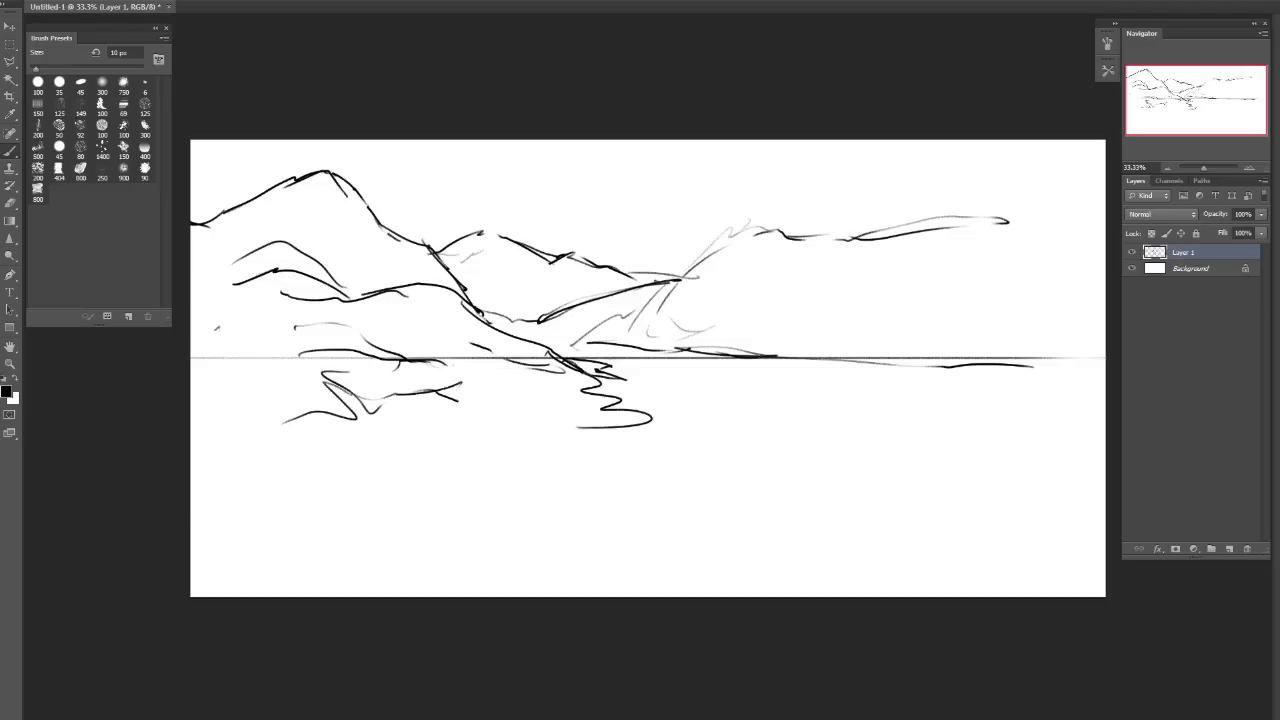
mouse_move(536, 415)
mouse_down()
mouse_move(470, 436)
mouse_move(507, 443)
mouse_move(392, 465)
mouse_move(487, 434)
mouse_move(368, 501)
mouse_move(191, 564)
mouse_move(282, 532)
mouse_up()
key(ctrl+z)
key(ctrl+z)
drag(470, 452, 190, 565)
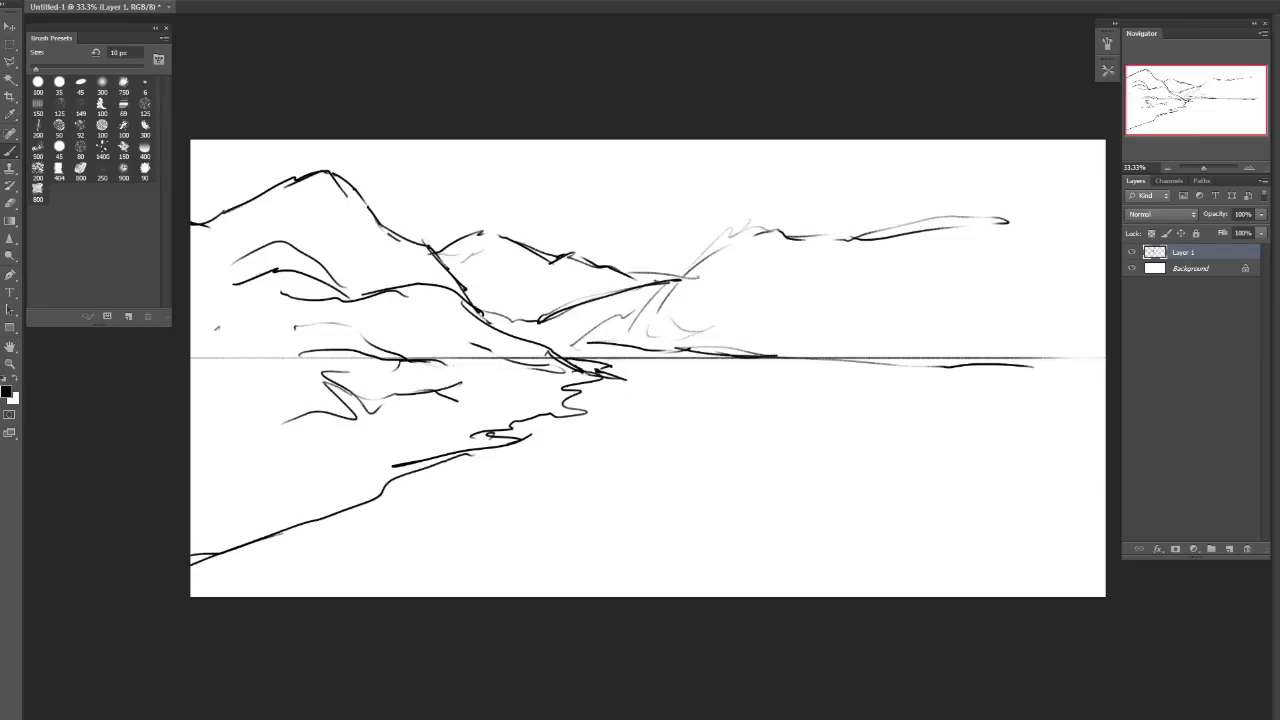
key(ctrl+z)
Draw the near right riverbank rising from the canvas's bottom edge and curving off to the right.
drag(436, 560, 509, 531)
key(ctrl+z)
drag(576, 508, 386, 597)
drag(532, 510, 590, 484)
mouse_move(578, 494)
mouse_down()
mouse_move(632, 466)
mouse_move(590, 470)
mouse_up()
key(ctrl+z)
drag(705, 432, 792, 427)
key(ctrl+z)
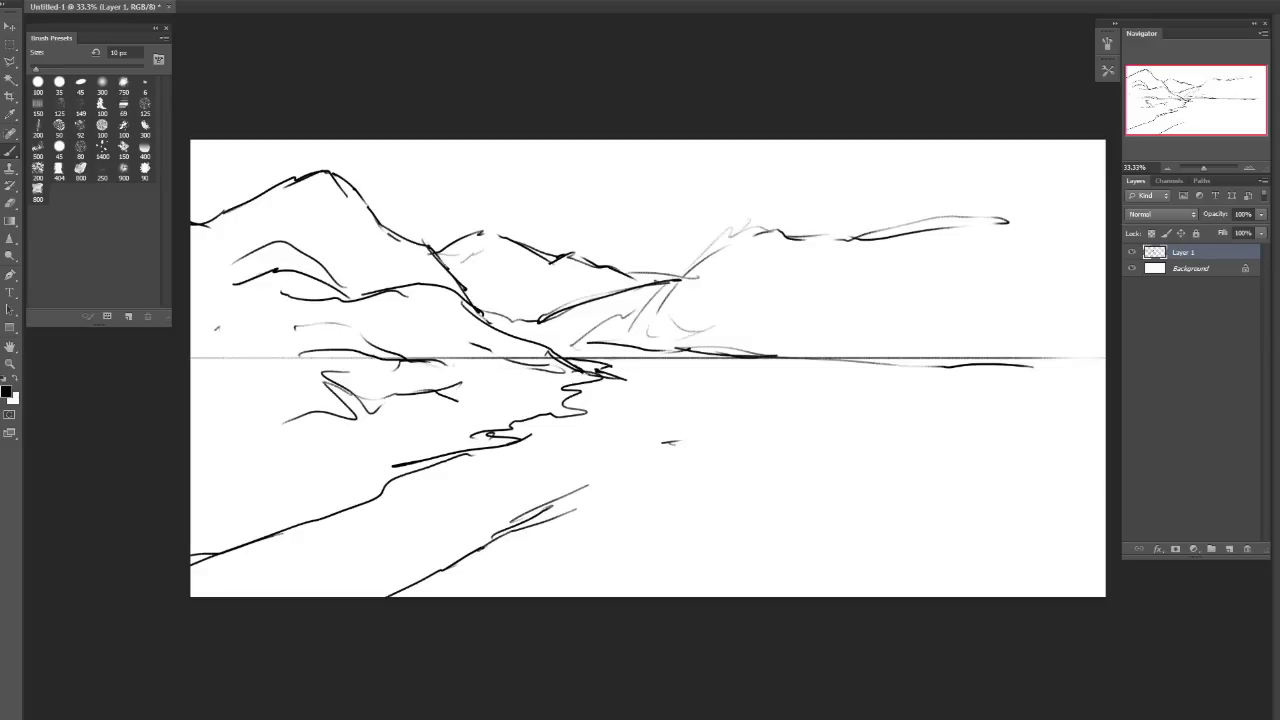
drag(668, 442, 900, 425)
drag(792, 428, 578, 492)
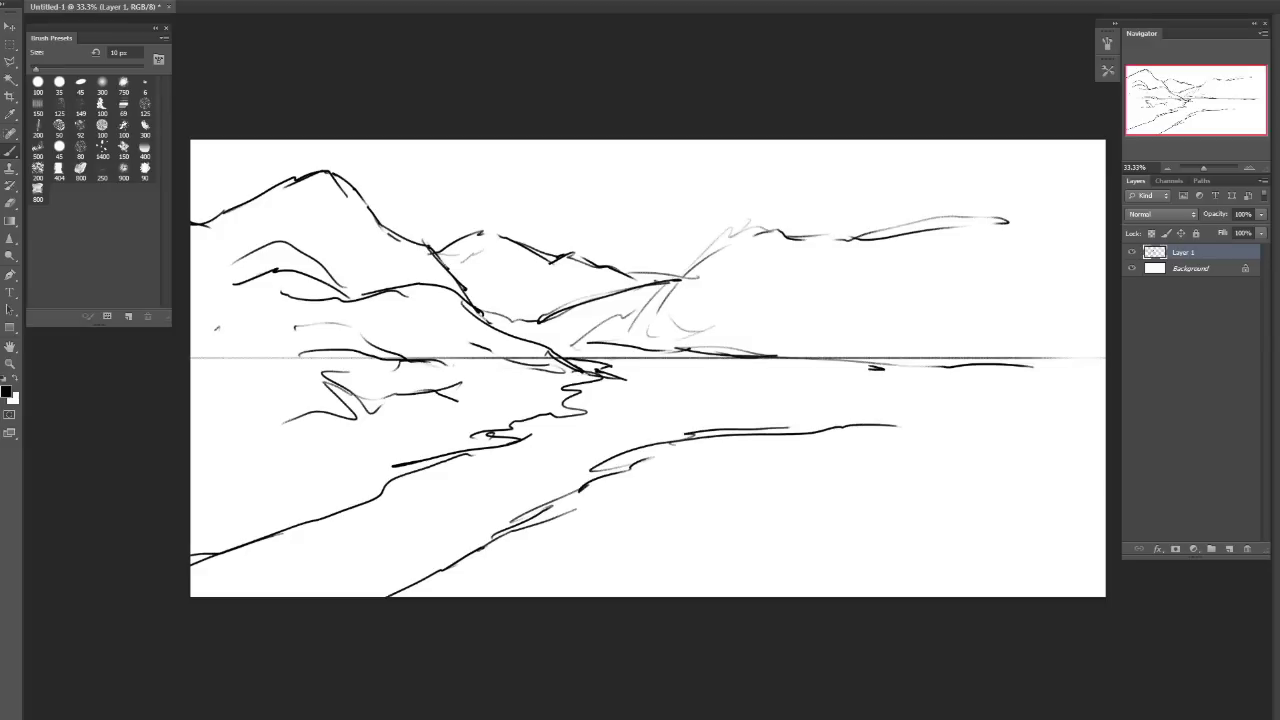
Sketch a small mound on the right part of the horizon and strengthen the right mountain's outline.
key(ctrl+z)
drag(854, 368, 864, 366)
drag(708, 353, 778, 356)
drag(806, 368, 884, 369)
key(ctrl+z)
mouse_move(704, 242)
mouse_down()
mouse_move(840, 227)
mouse_move(622, 328)
mouse_up()
drag(788, 226, 1058, 232)
key(ctrl+z)
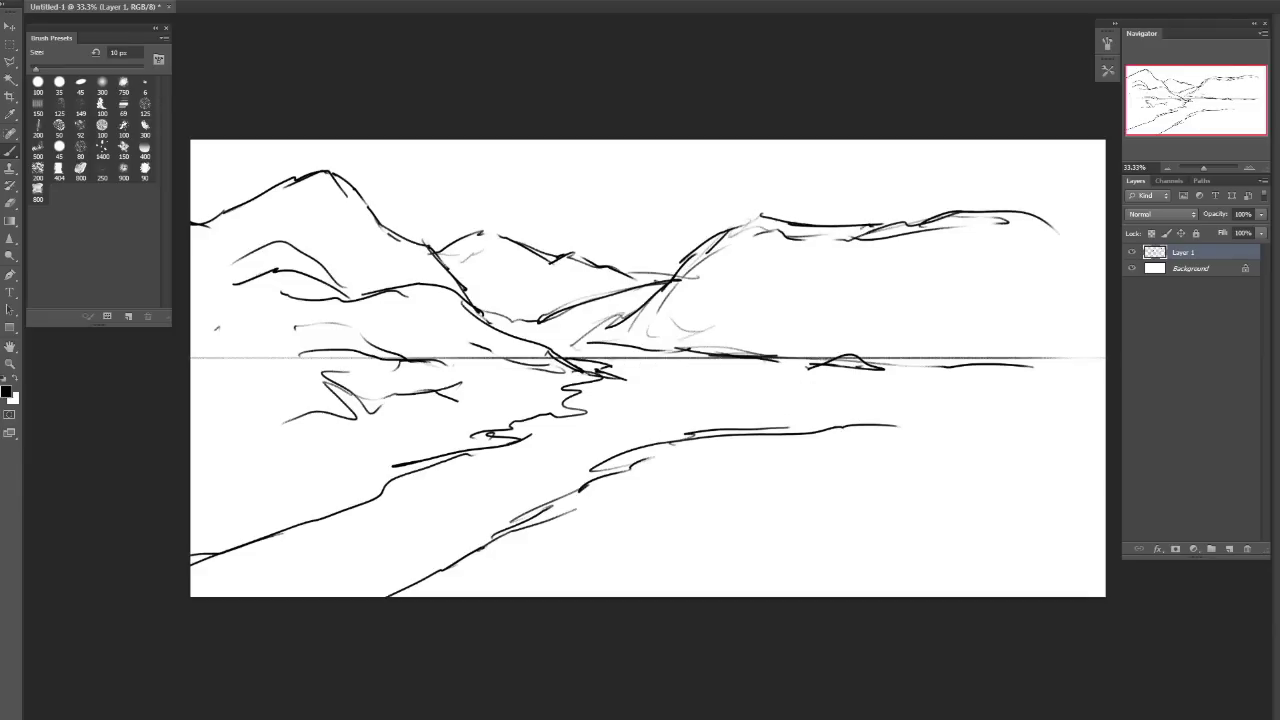
Draw the far shoreline just below the horizon, extending from the headland toward the right.
drag(622, 365, 810, 385)
drag(706, 357, 778, 357)
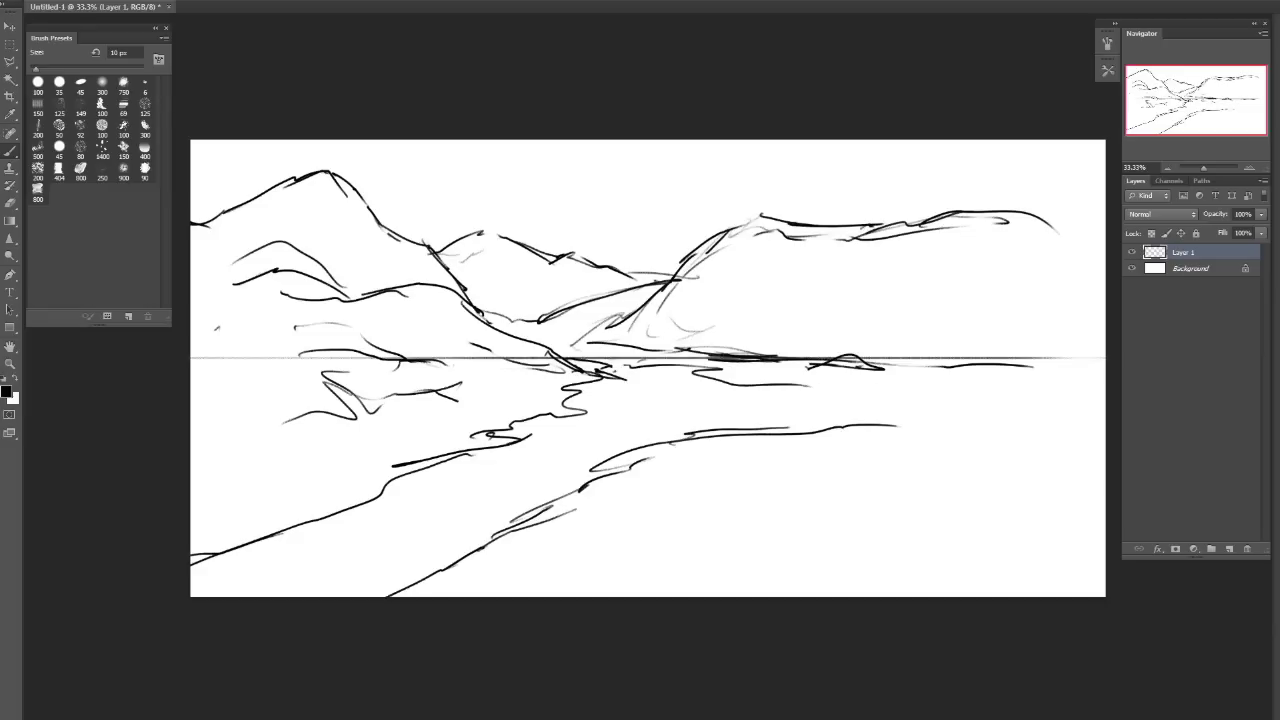
key(ctrl+z)
drag(640, 359, 936, 393)
Add long diagonal slope lines across the face of the right mountain.
drag(575, 335, 902, 240)
key(ctrl+z)
drag(800, 280, 668, 350)
drag(912, 279, 782, 388)
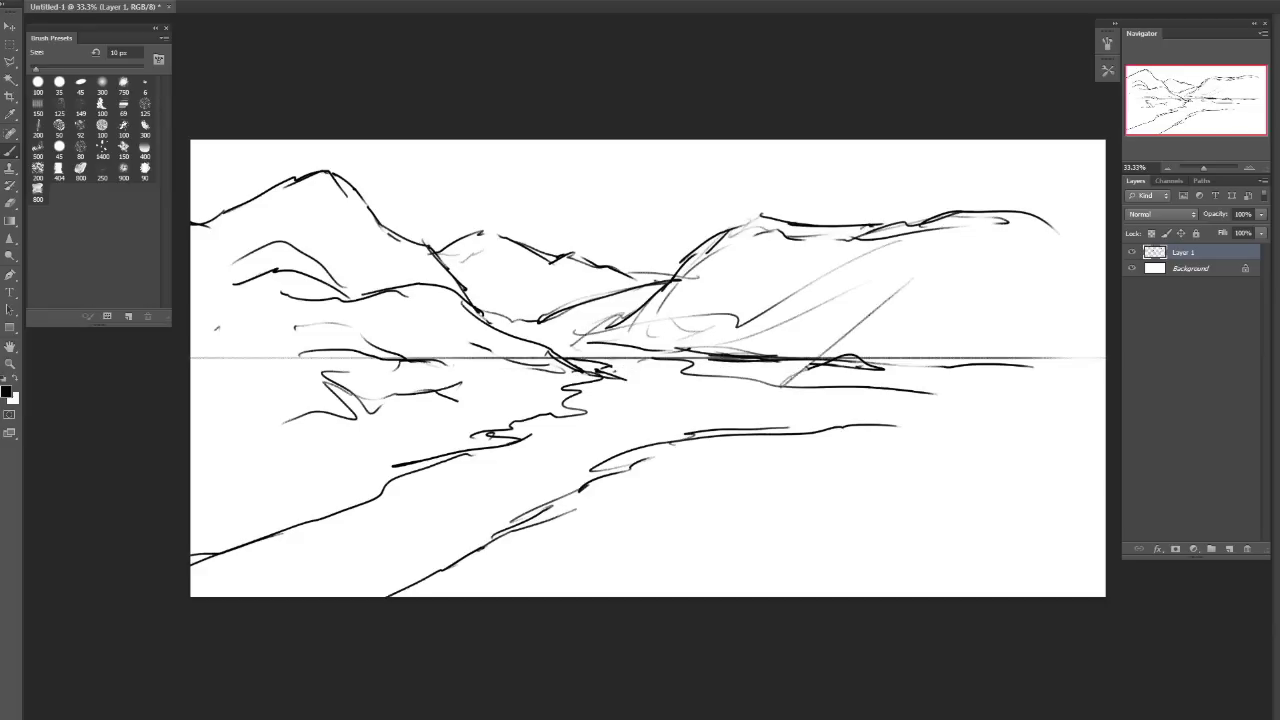
key(ctrl+alt+z)
key(ctrl+alt+z)
key(ctrl+shift+z)
key(ctrl+shift+z)
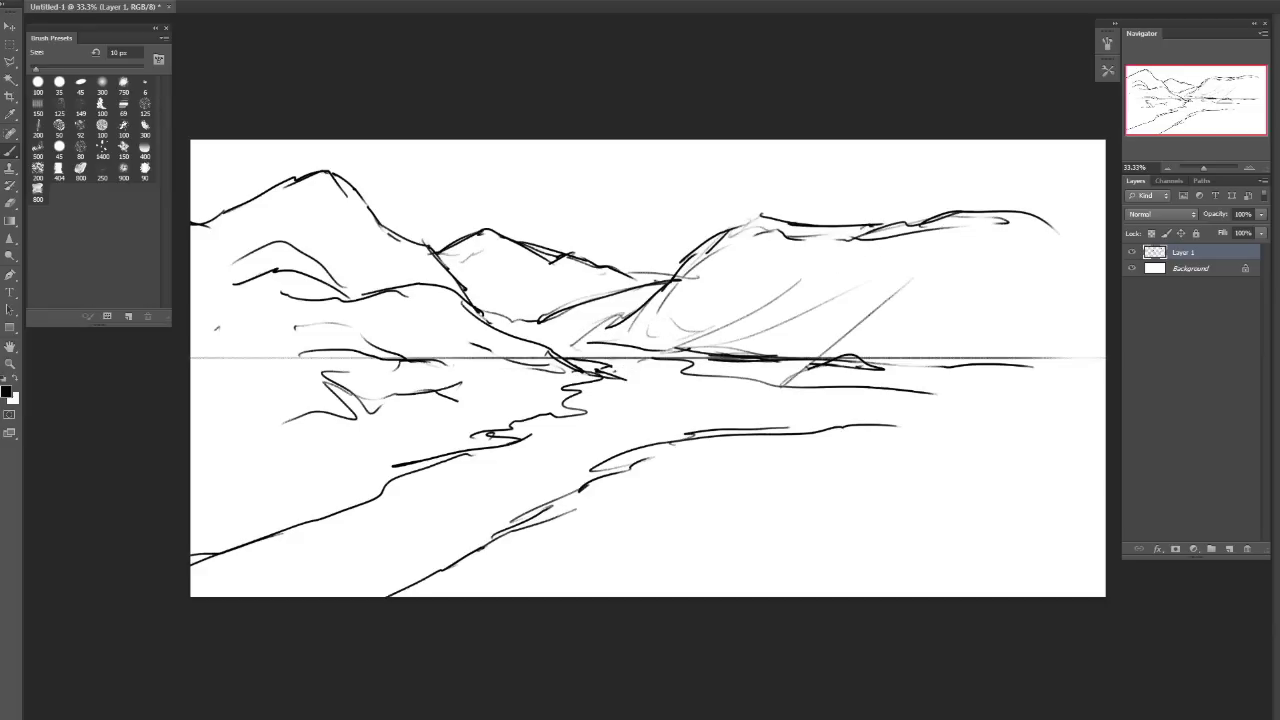
key(ctrl+alt+z)
key(ctrl+shift+z)
key(ctrl+shift+z)
Add contour lines along the top of the near right riverbank.
mouse_move(634, 450)
mouse_down()
mouse_move(972, 424)
mouse_move(844, 436)
mouse_move(936, 438)
mouse_up()
key(ctrl+z)
key(ctrl+z)
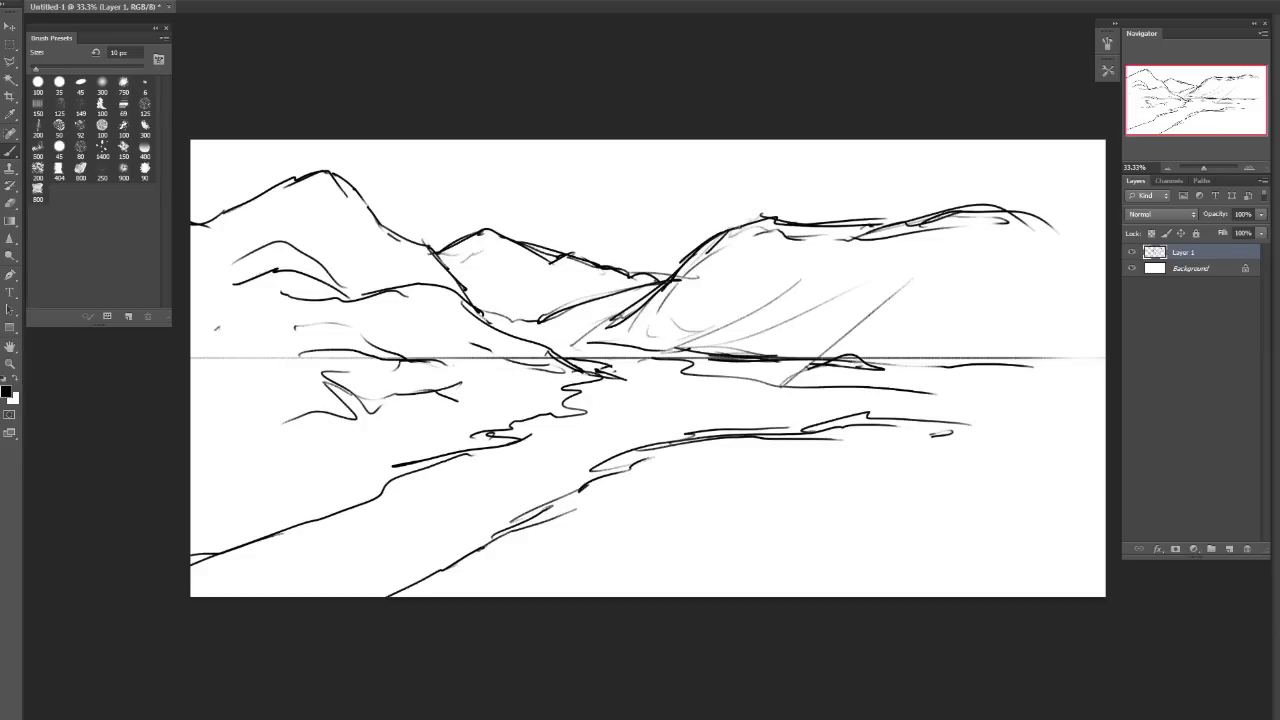
drag(750, 440, 952, 432)
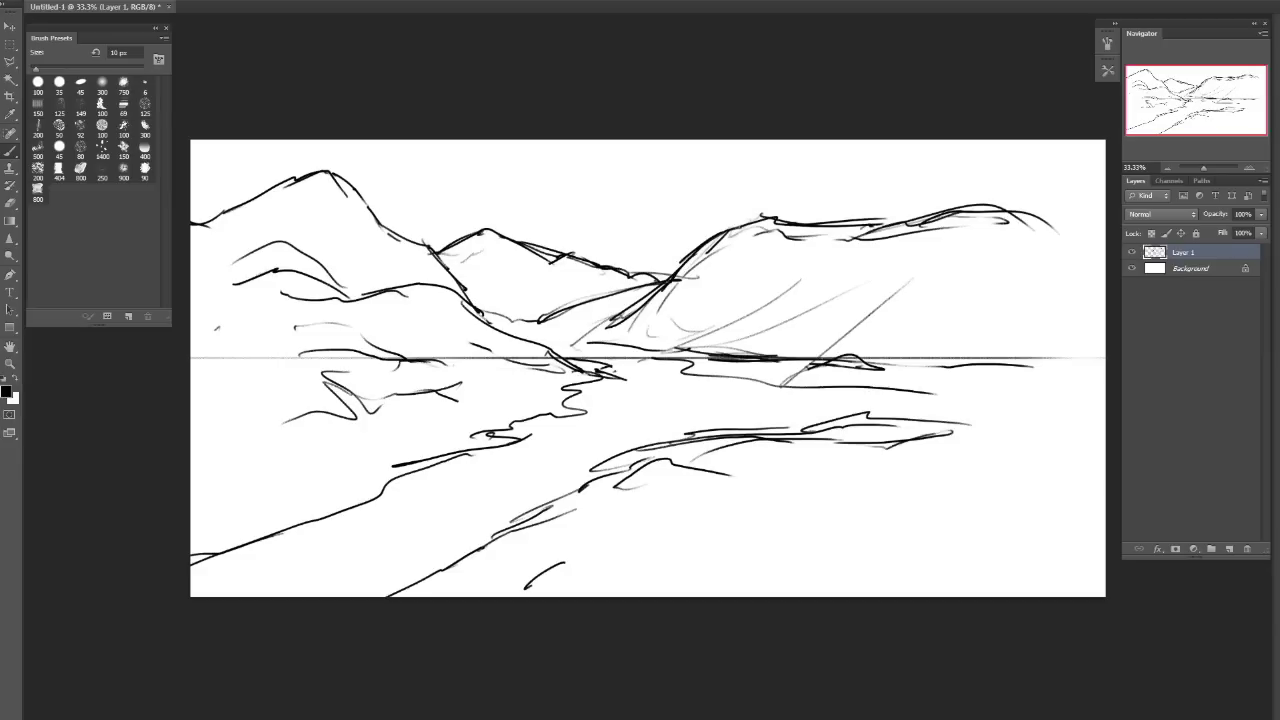
Sketch the foreground rock at the bottom centre and the ridge extending from it to the right.
drag(524, 588, 564, 562)
drag(684, 558, 826, 510)
key(ctrl+z)
drag(426, 594, 642, 524)
drag(684, 550, 860, 520)
drag(656, 530, 698, 596)
drag(444, 588, 628, 532)
drag(624, 538, 674, 526)
key(ctrl+z)
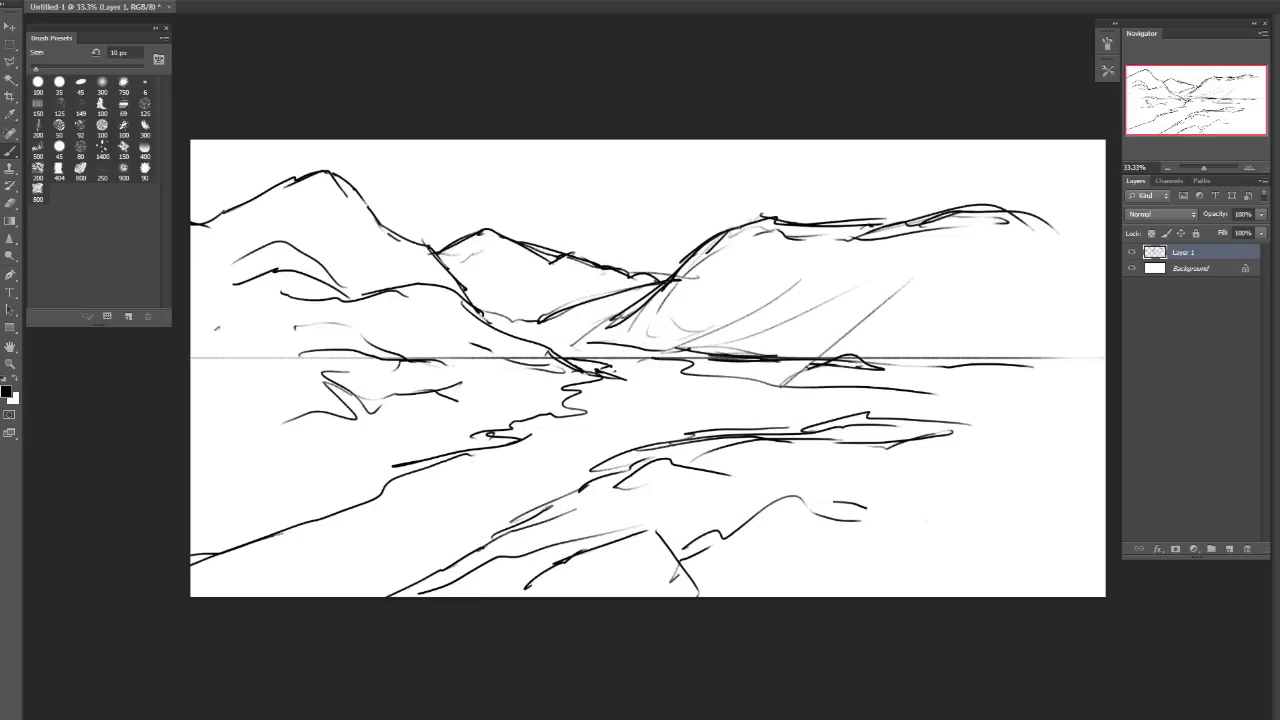
key(ctrl+z)
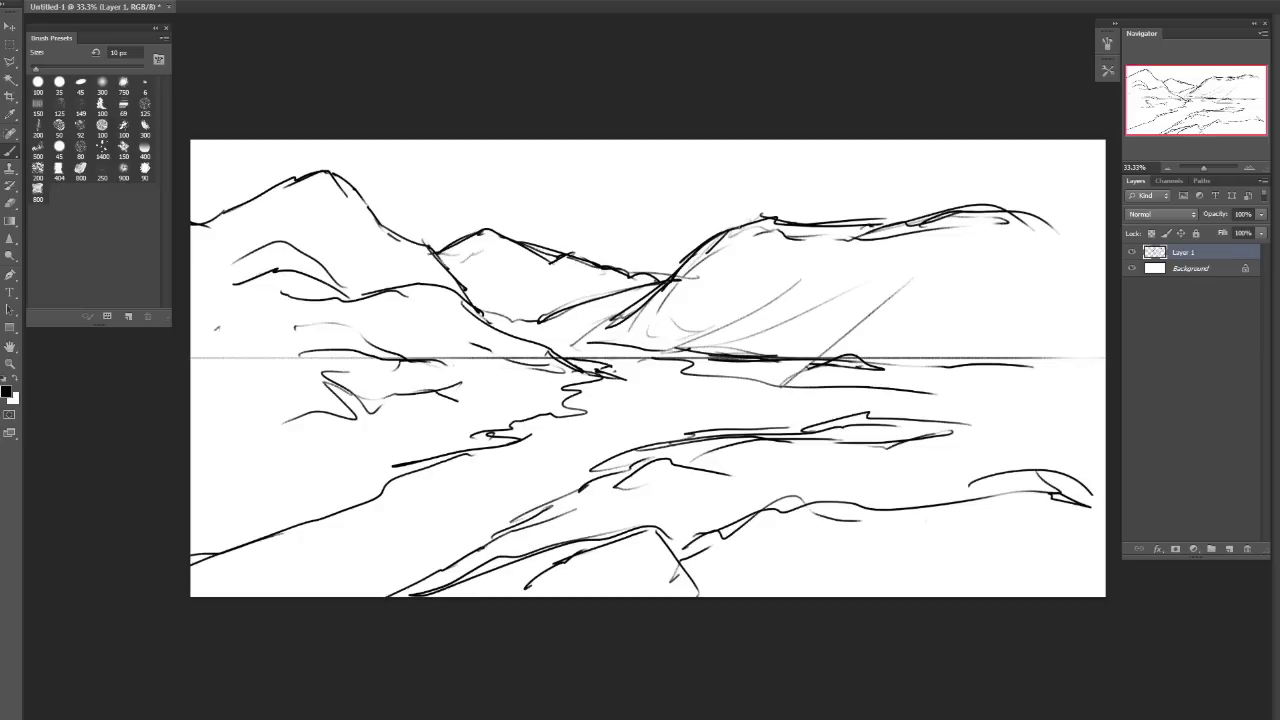
Extend the near right bank's hill down to the canvas's right edge and reinforce its river-side edge.
drag(910, 430, 1020, 472)
key(ctrl+z)
drag(860, 416, 1104, 500)
drag(410, 576, 630, 456)
Reinforce the lower left riverbank with overlapping strokes and a small spur at the water's edge.
drag(192, 548, 294, 530)
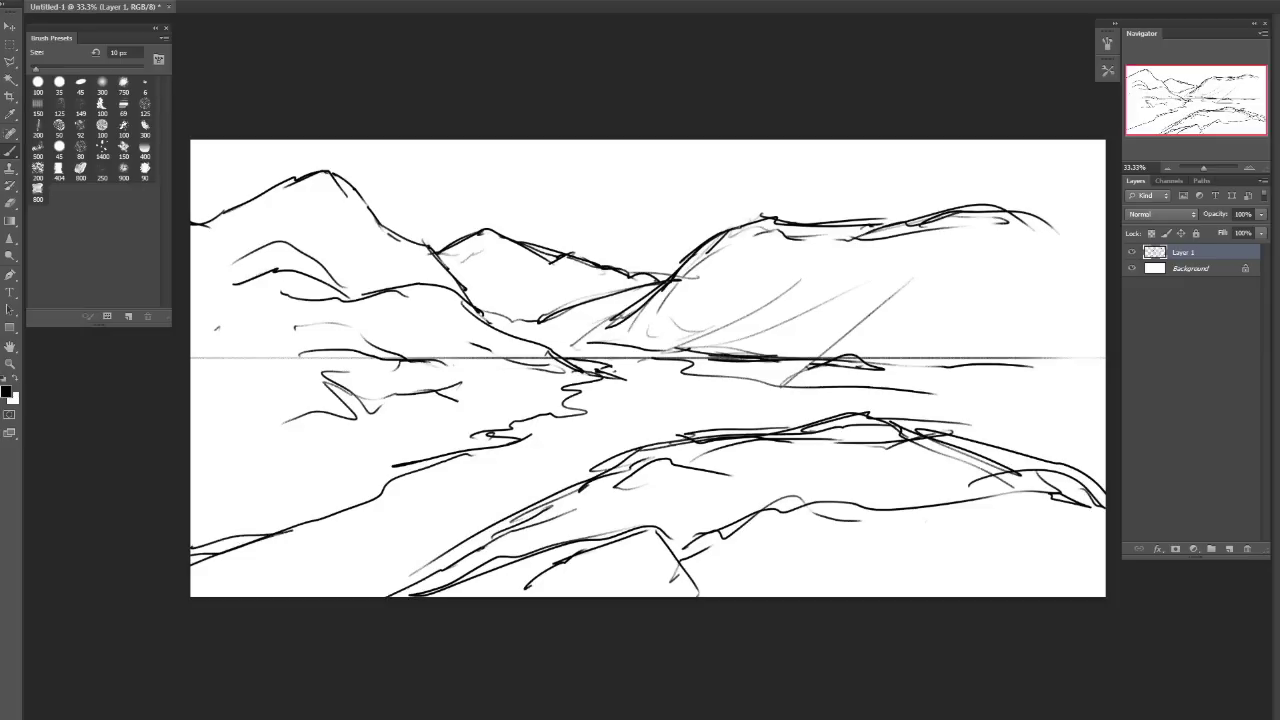
drag(190, 545, 398, 476)
drag(347, 527, 404, 516)
drag(248, 520, 352, 512)
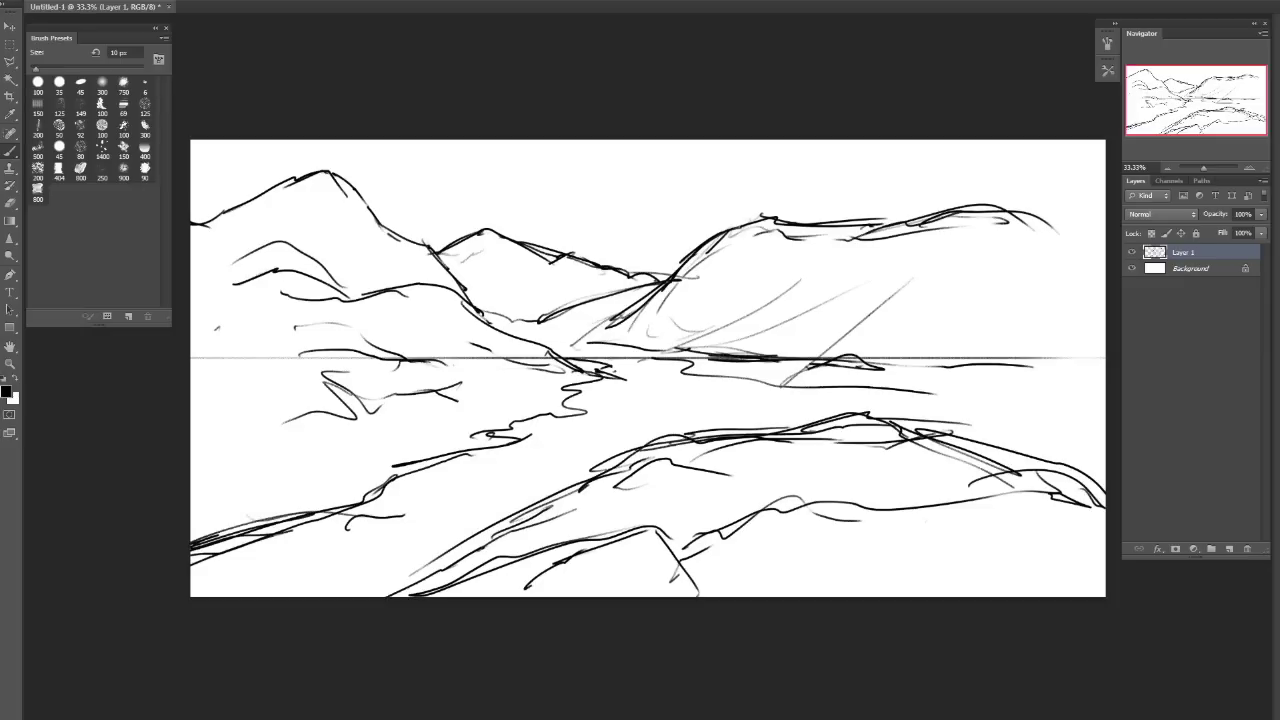
Sketch ground contours across the left bank and a small mound on the left part of the horizon.
drag(190, 468, 374, 440)
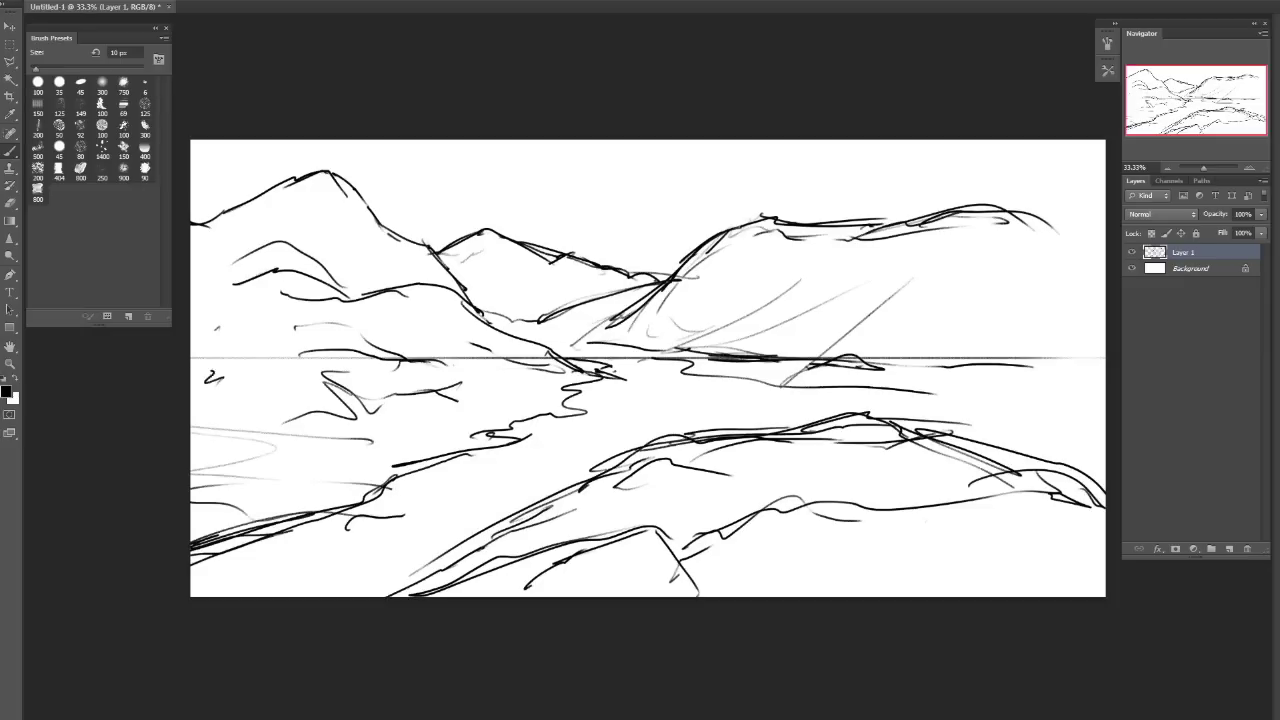
key(ctrl+z)
drag(222, 356, 285, 360)
drag(192, 370, 224, 378)
Redraw the left foothill's peak with a firmer outline from the canvas edge down its right slope.
drag(192, 288, 262, 246)
drag(242, 250, 356, 300)
key(ctrl+z)
drag(242, 248, 356, 300)
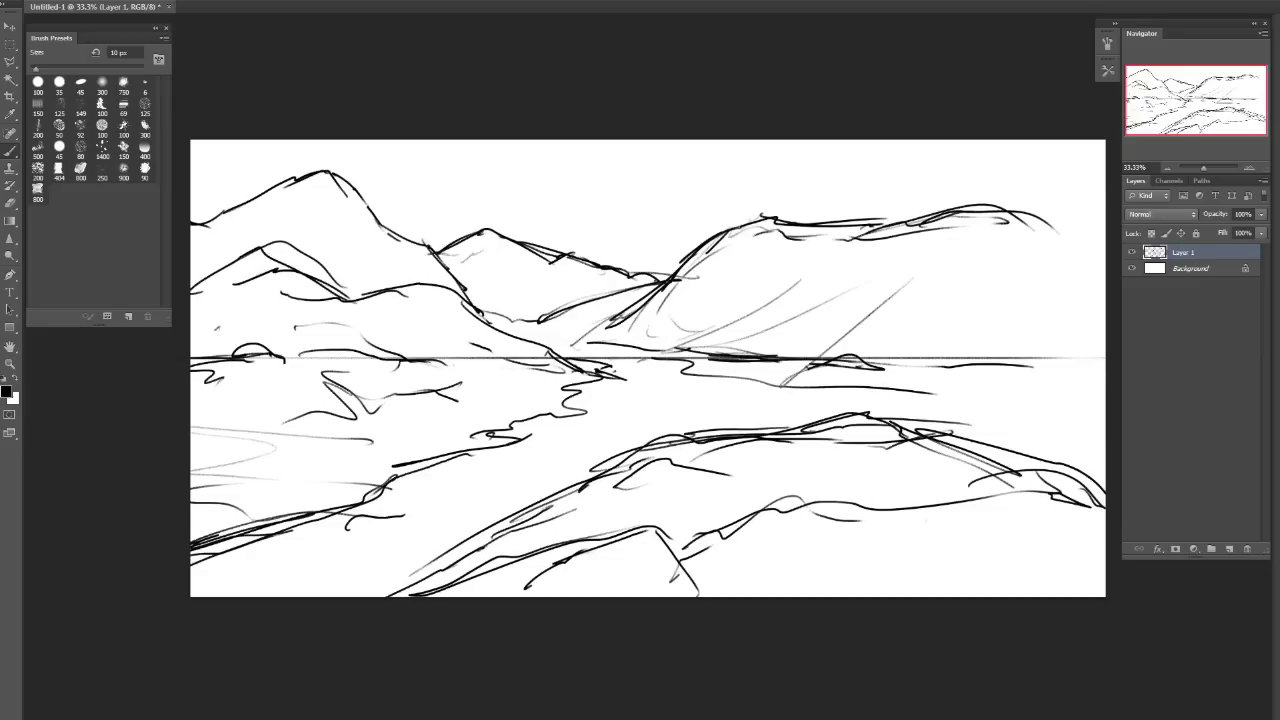
key(ctrl+z)
drag(242, 248, 356, 300)
drag(332, 168, 610, 346)
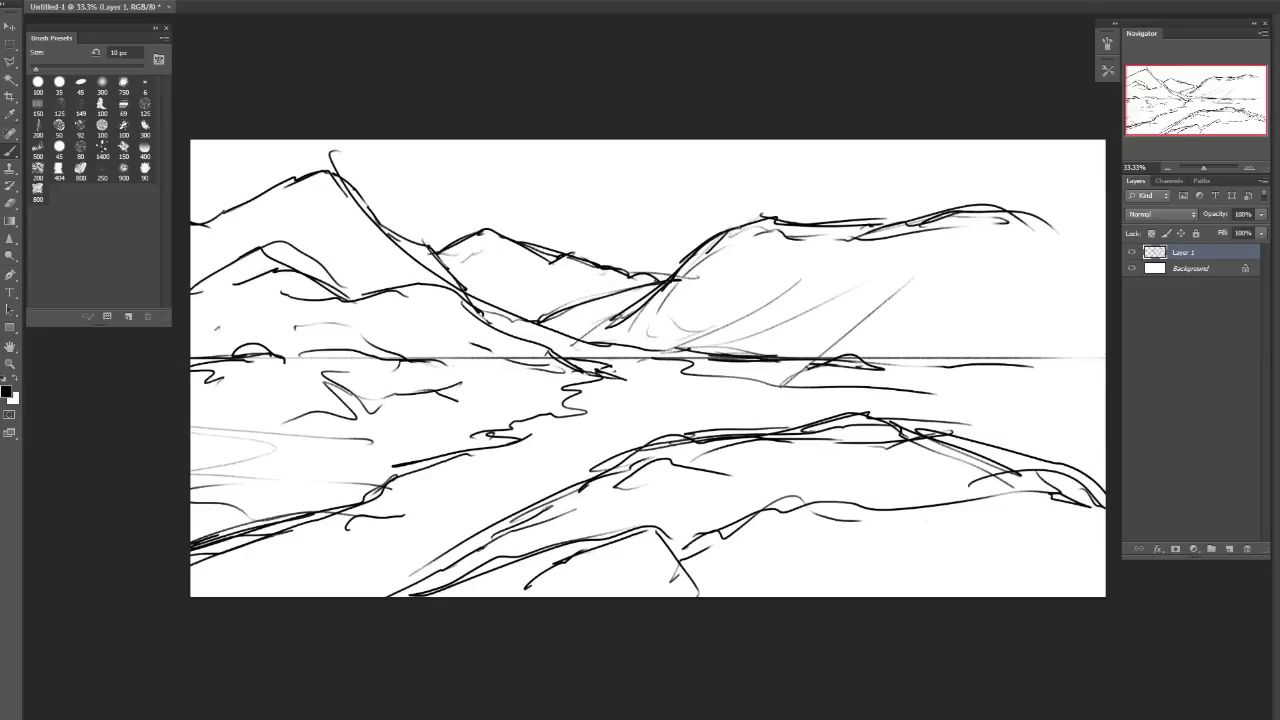
key(ctrl+z)
drag(332, 151, 610, 346)
key(ctrl+z)
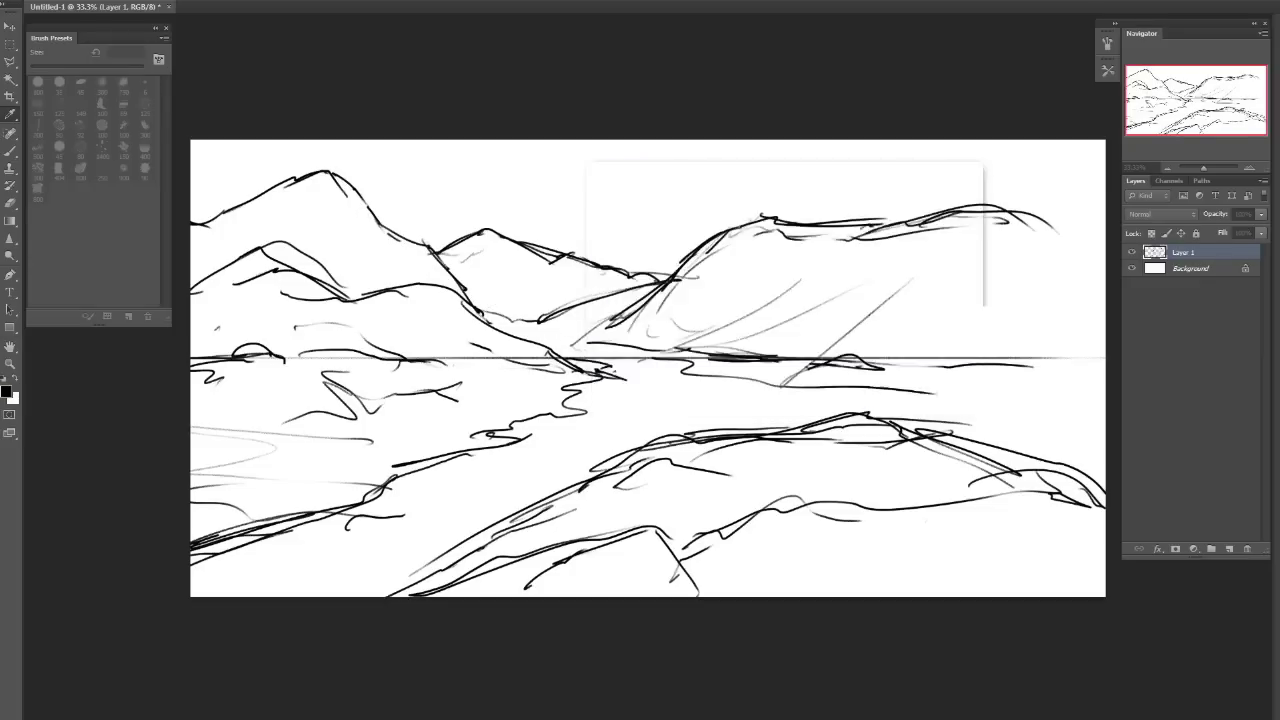
On a new layer, draw thick dark red guide lines down both valley slopes to a focal point near the horizon.
click(923, 199)
click(1229, 548)
mouse_move(314, 560)
mouse_down()
mouse_move(665, 408)
mouse_move(576, 348)
mouse_up()
key(ctrl+alt+z)
key(ctrl+alt+z)
key(ctrl+shift+z)
drag(386, 234, 543, 337)
key(ctrl+z)
drag(735, 222, 535, 338)
key(ctrl+alt+z)
key(ctrl+alt+z)
drag(330, 190, 740, 215)
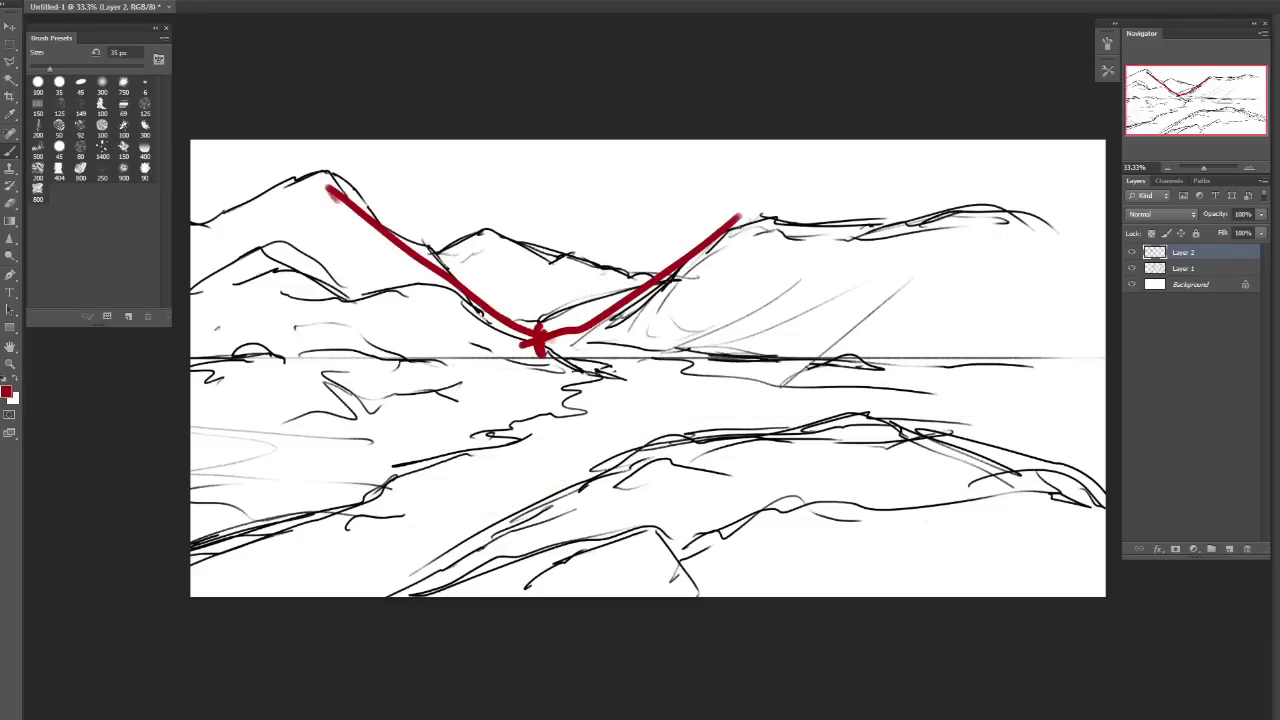
Draw a dark red guide line following the river from the lower left foreground up toward the focal point.
key(ctrl+z)
mouse_move(373, 528)
mouse_down()
mouse_move(655, 399)
mouse_move(584, 350)
mouse_move(543, 351)
mouse_up()
key(ctrl+z)
key(ctrl+z)
mouse_move(1000, 445)
mouse_down()
mouse_move(616, 357)
mouse_move(988, 441)
mouse_up()
key(ctrl+z)
key(ctrl+z)
key(ctrl+z)
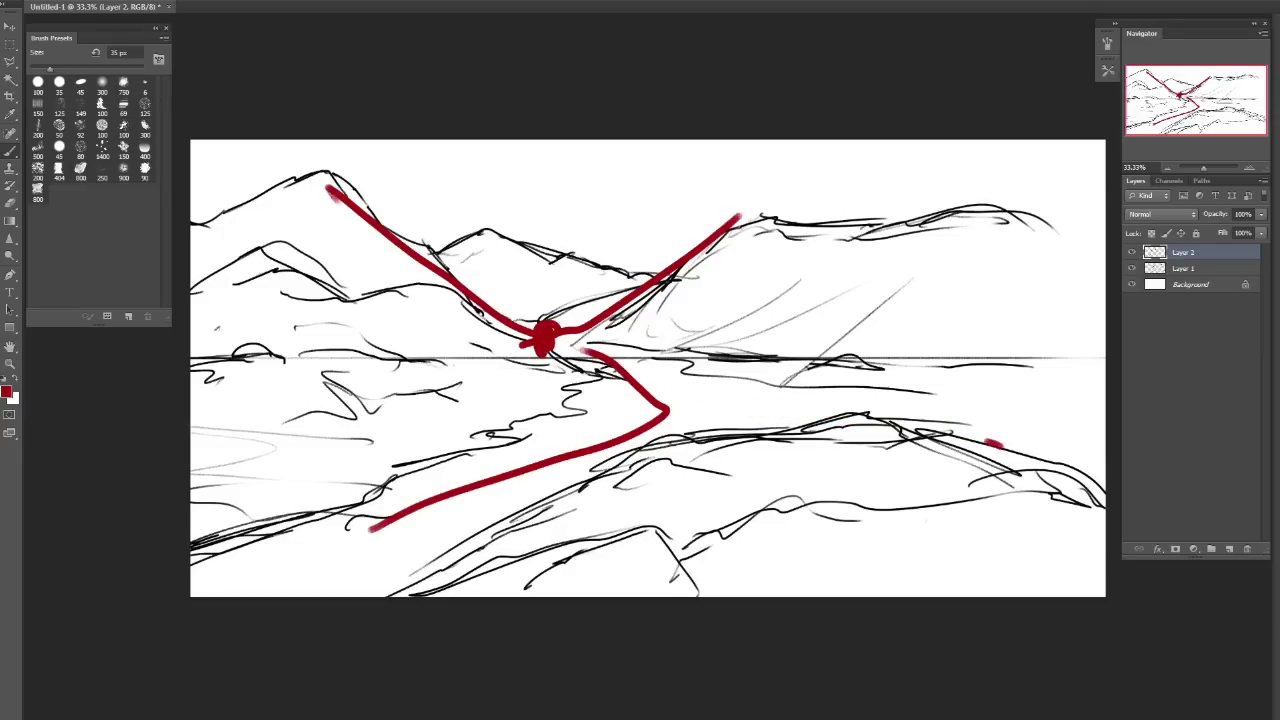
Undo all the red guide lines and the focal point marks on the upper layer.
key(ctrl+alt+z)
key(ctrl+alt+z)
key(ctrl+alt+z)
key(ctrl+alt+z)
key(ctrl+alt+z)
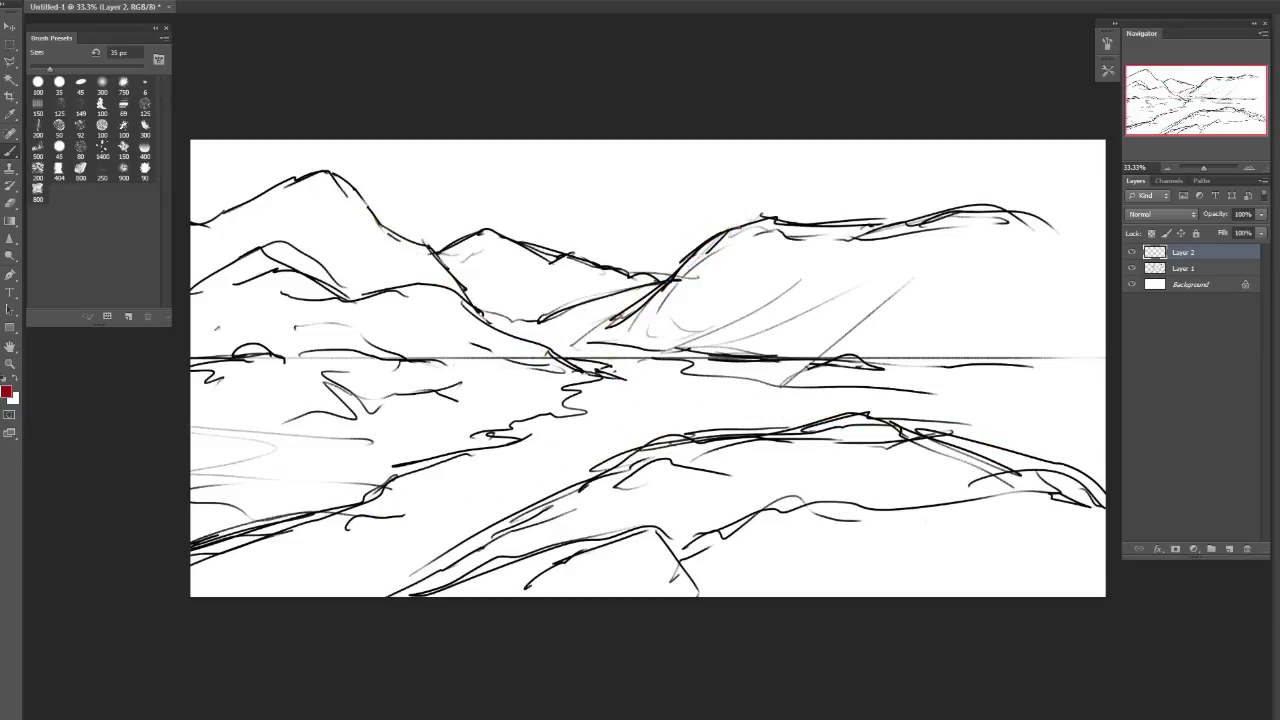
Set the upper layer's blend mode to Multiply and the foreground color to black (000000).
click(1160, 214)
click(1160, 214)
click(1160, 214)
key(Down)
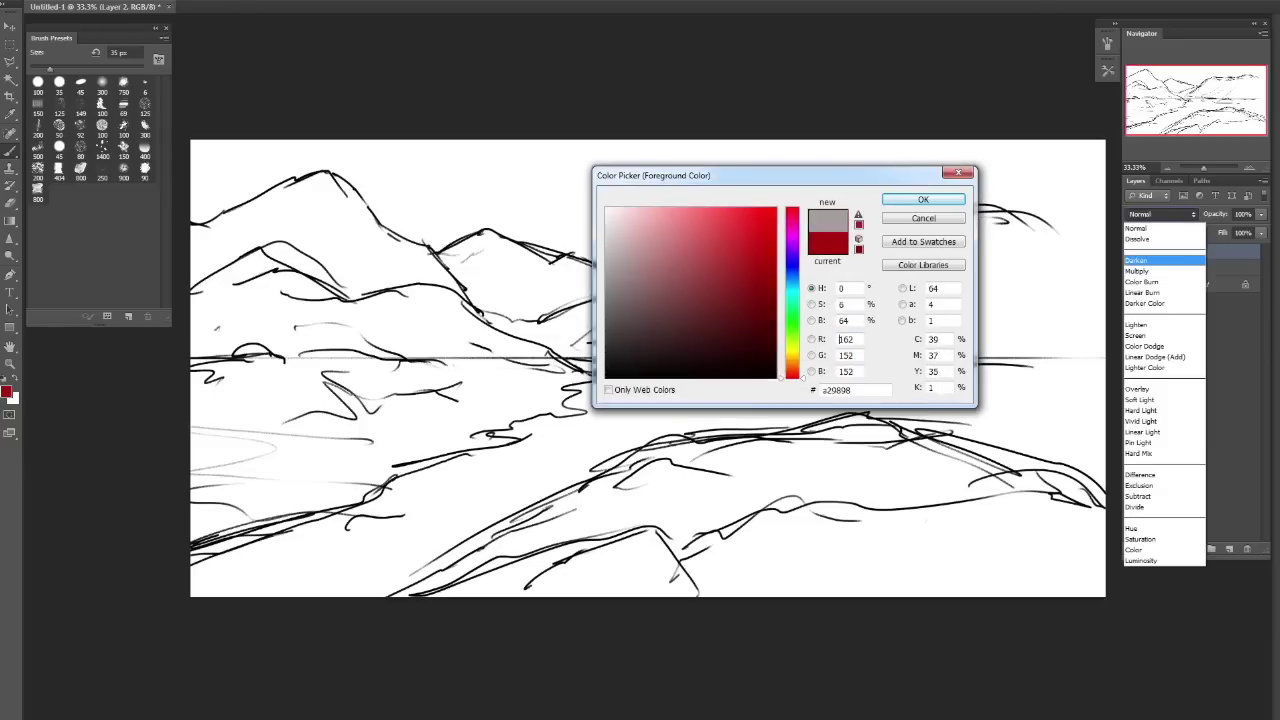
key(Return)
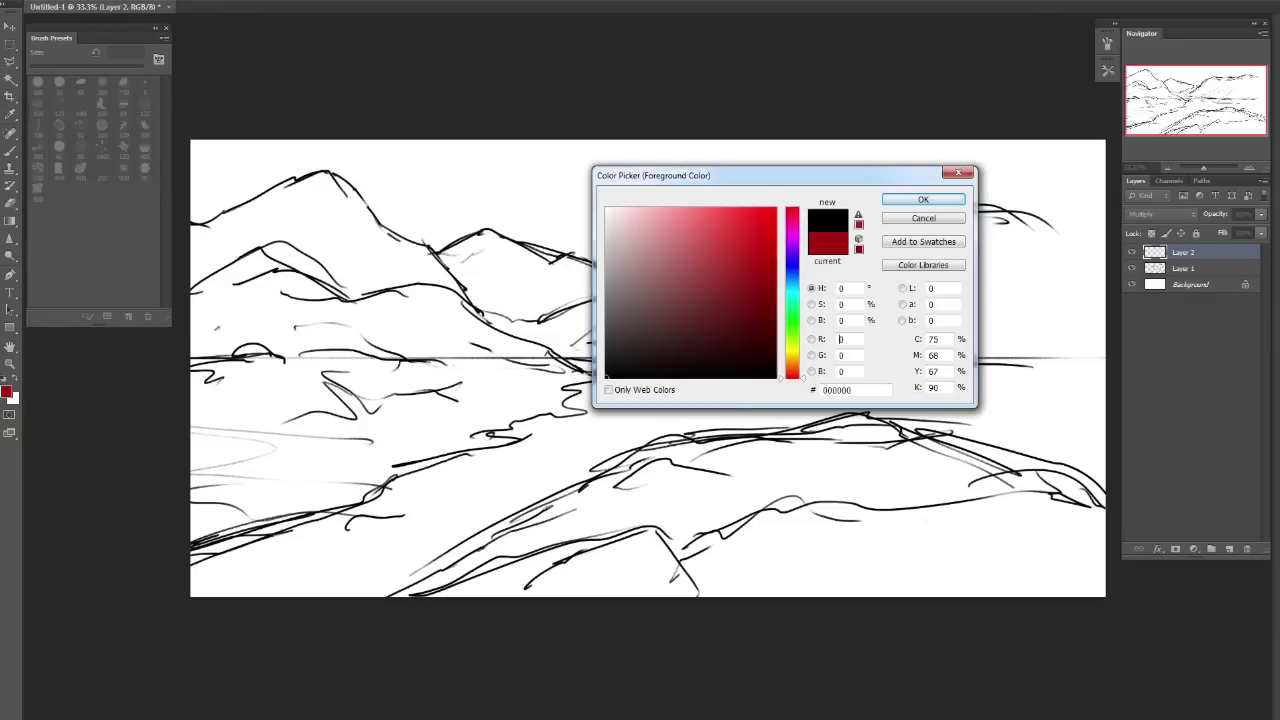
key(Return)
Cover nearly the whole canvas with a light gray tone using a soft round brush at 1100 px.
drag(205, 285, 425, 312)
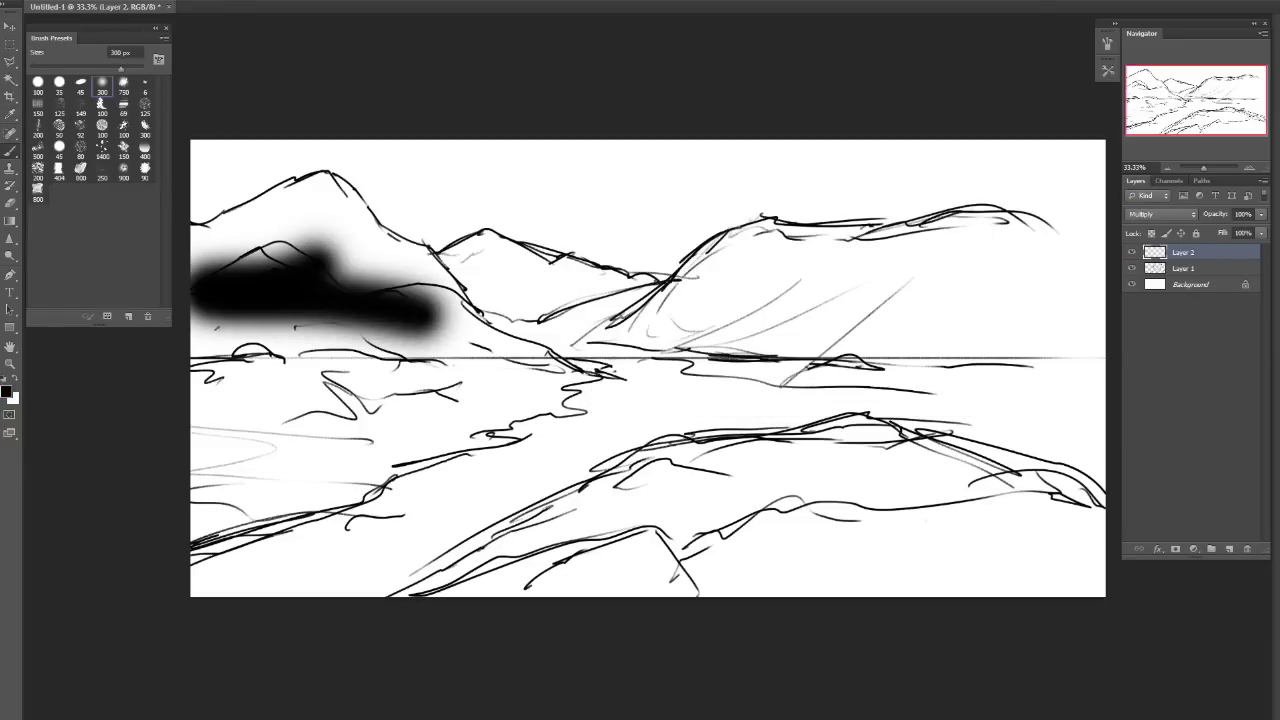
key(bracketright)
key(bracketright)
key(bracketright)
key(bracketright)
key(bracketright)
key(bracketright)
key(bracketright)
key(bracketright)
mouse_move(514, 200)
mouse_down()
mouse_move(594, 200)
mouse_move(330, 240)
mouse_move(850, 230)
mouse_up()
key(ctrl+z)
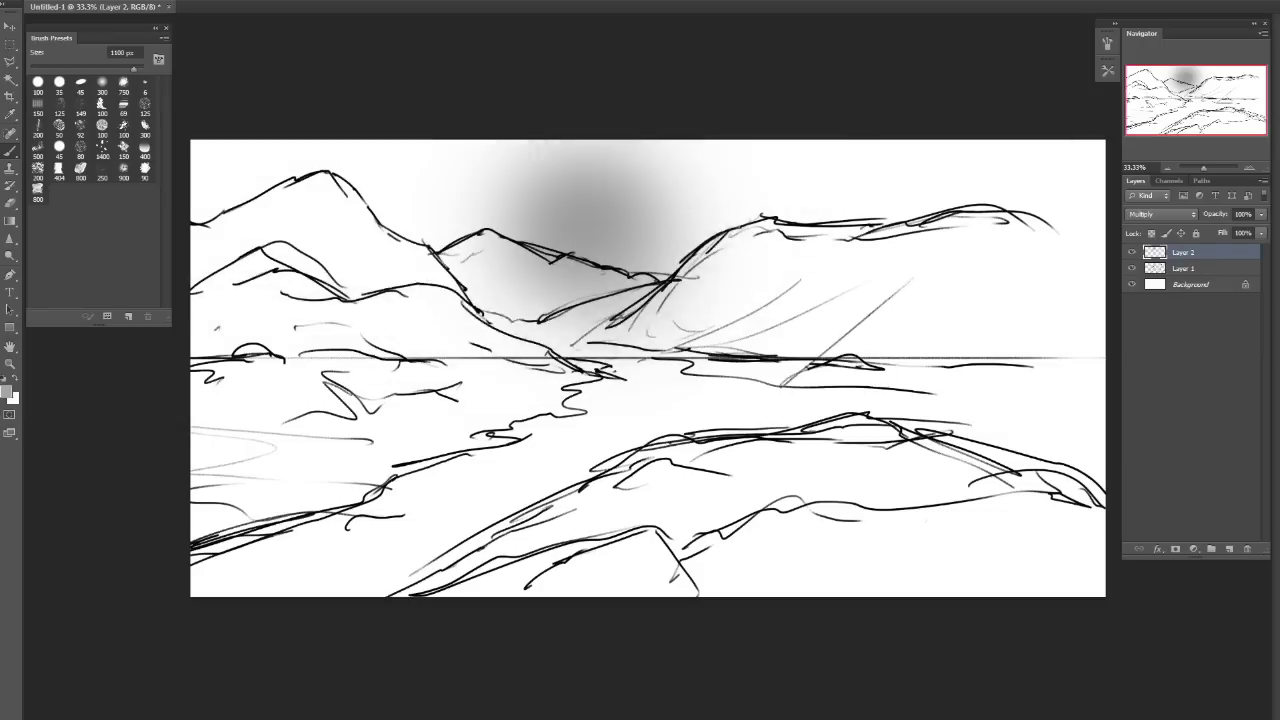
mouse_move(250, 260)
mouse_down()
mouse_move(500, 300)
mouse_move(900, 300)
mouse_up()
mouse_move(930, 380)
mouse_down()
mouse_move(640, 450)
mouse_move(740, 500)
mouse_move(960, 530)
mouse_move(300, 540)
mouse_up()
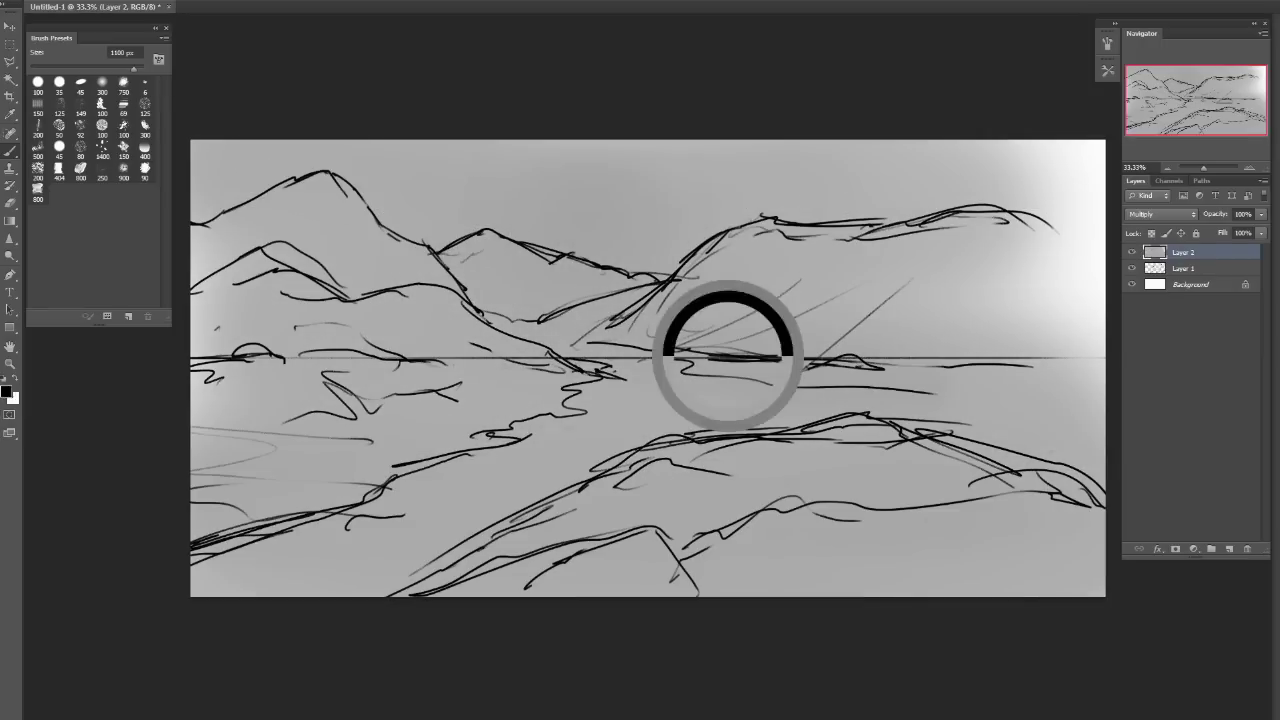
Paint the right foreground hill black with the soft brush at 500 px.
key(d)
key(bracketleft)
key(bracketleft)
key(bracketleft)
key(bracketleft)
key(bracketleft)
key(bracketleft)
mouse_move(550, 550)
mouse_down()
mouse_move(850, 530)
mouse_move(650, 540)
mouse_move(1000, 540)
mouse_move(550, 570)
mouse_up()
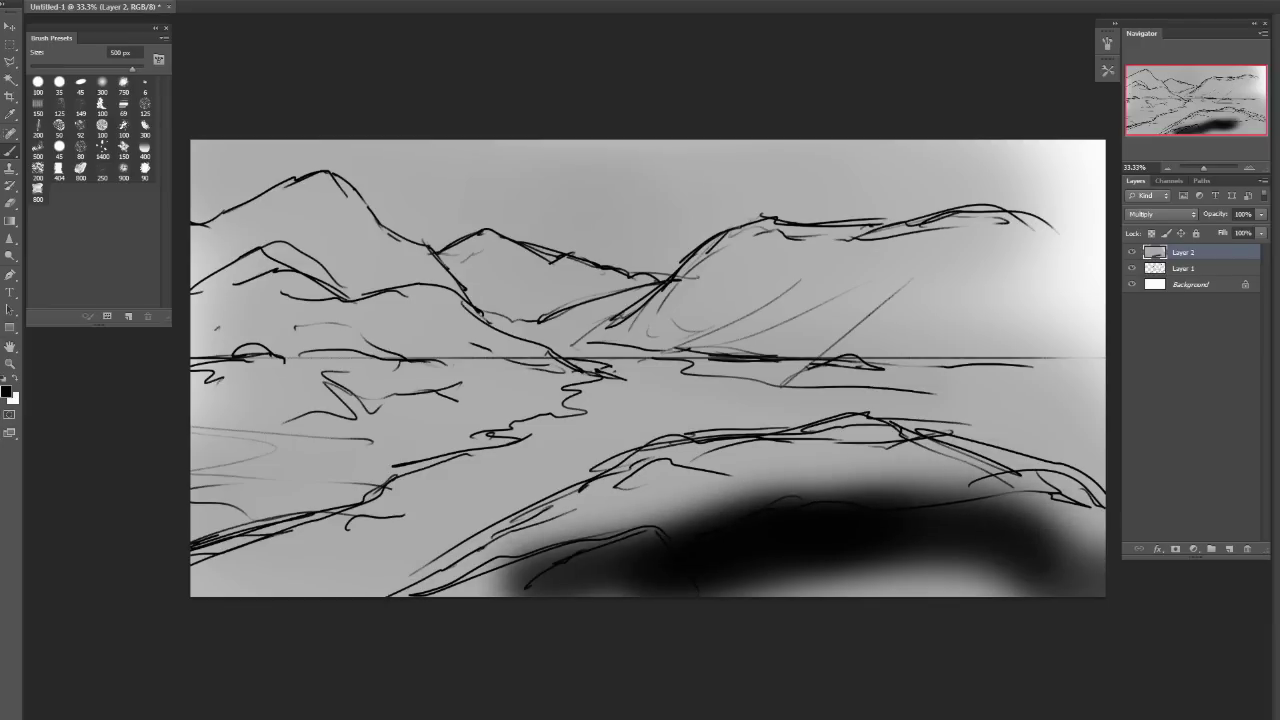
Shade the left bank, the water and the left mountain dark gray with the soft brush enlarged up to 1000 px.
key(bracketright)
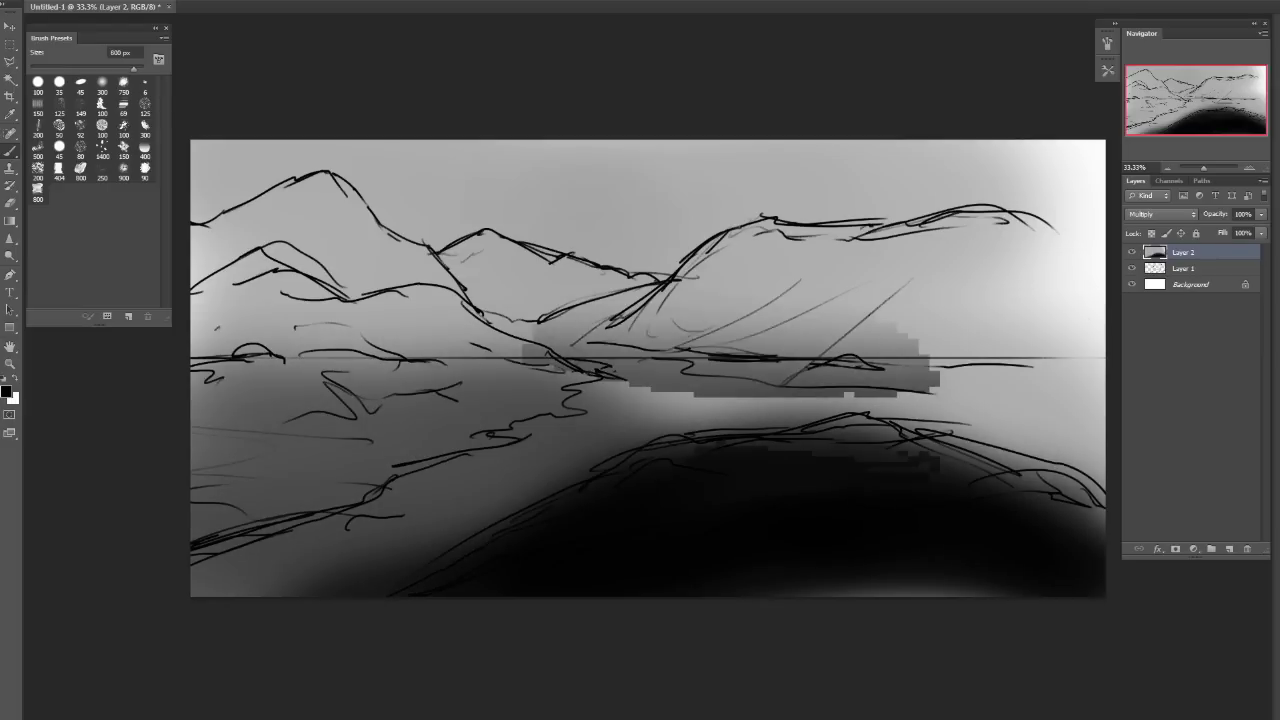
key(bracketright)
key(bracketright)
key(bracketright)
key(bracketright)
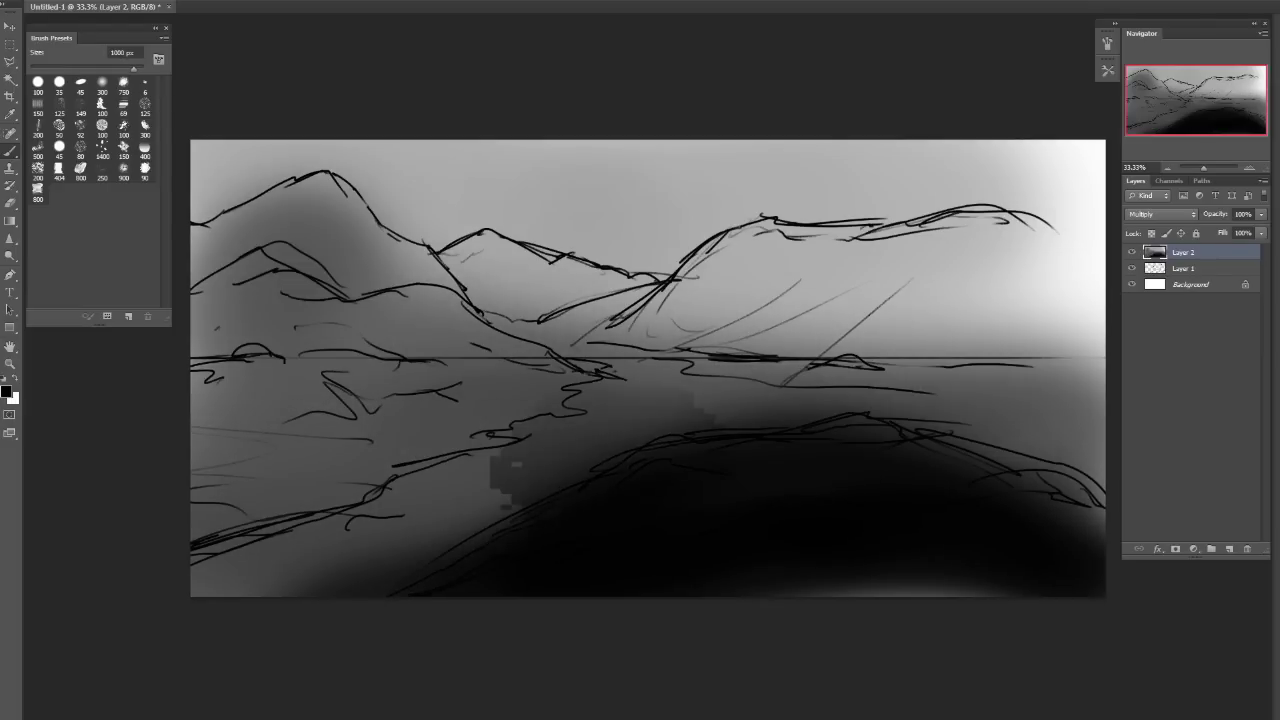
key(bracketleft)
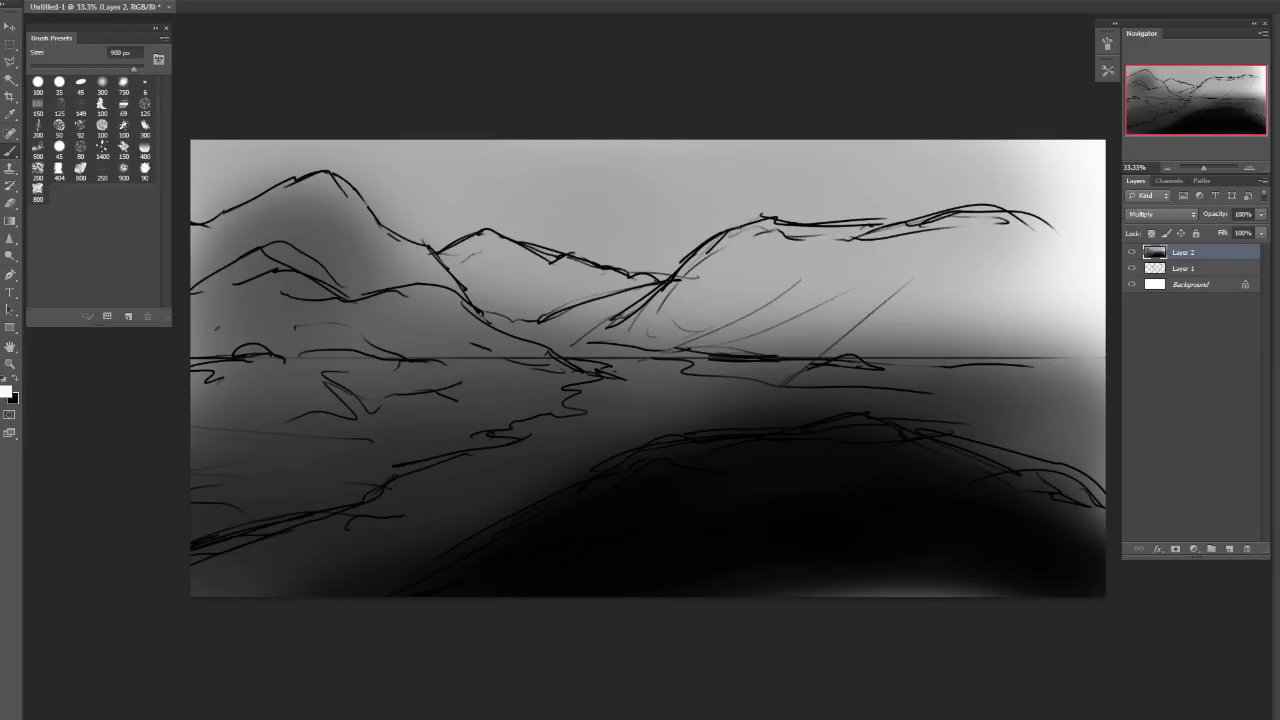
Brighten the sky between and above the mountains with soft white strokes at 500 to 600 px.
key(x)
key(bracketleft)
key(bracketleft)
key(bracketleft)
key(bracketleft)
key(bracketleft)
click(630, 235)
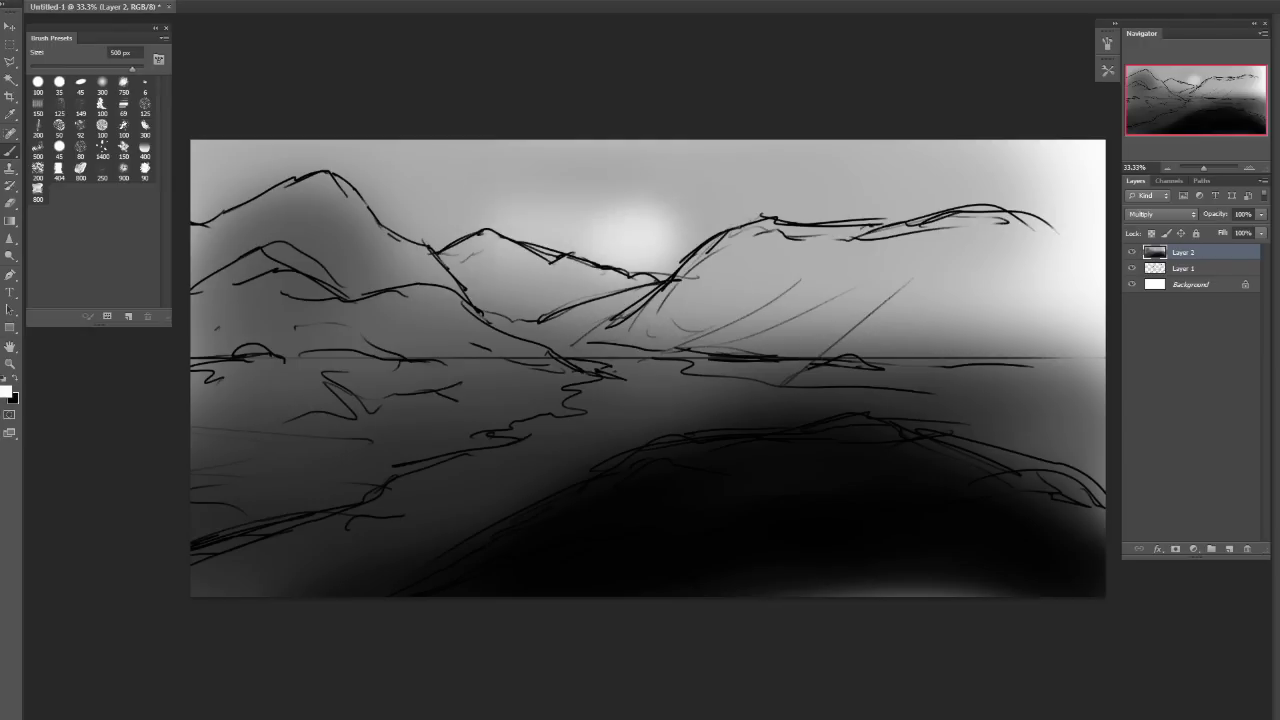
key(bracketright)
key(bracketright)
mouse_move(400, 195)
mouse_down()
mouse_move(610, 205)
mouse_move(940, 185)
mouse_up()
alt+click(540, 225)
mouse_move(510, 275)
mouse_down()
mouse_move(540, 295)
mouse_move(650, 315)
mouse_move(945, 230)
mouse_move(960, 170)
mouse_up()
Darken the left mountain and its foothills with soft black strokes at 600 px.
key(x)
mouse_move(235, 270)
mouse_down()
mouse_move(225, 320)
mouse_move(300, 240)
mouse_move(360, 290)
mouse_move(300, 230)
mouse_move(320, 345)
mouse_up()
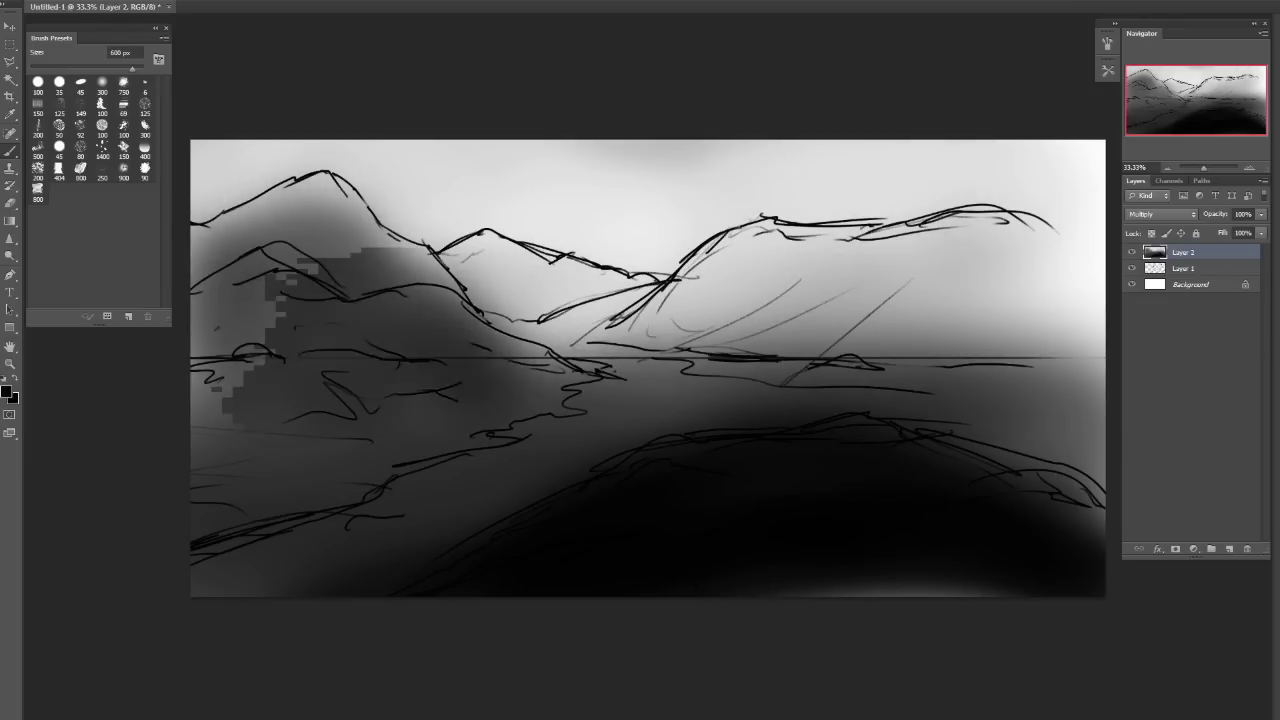
mouse_move(270, 380)
mouse_down()
mouse_move(440, 310)
mouse_move(280, 220)
mouse_up()
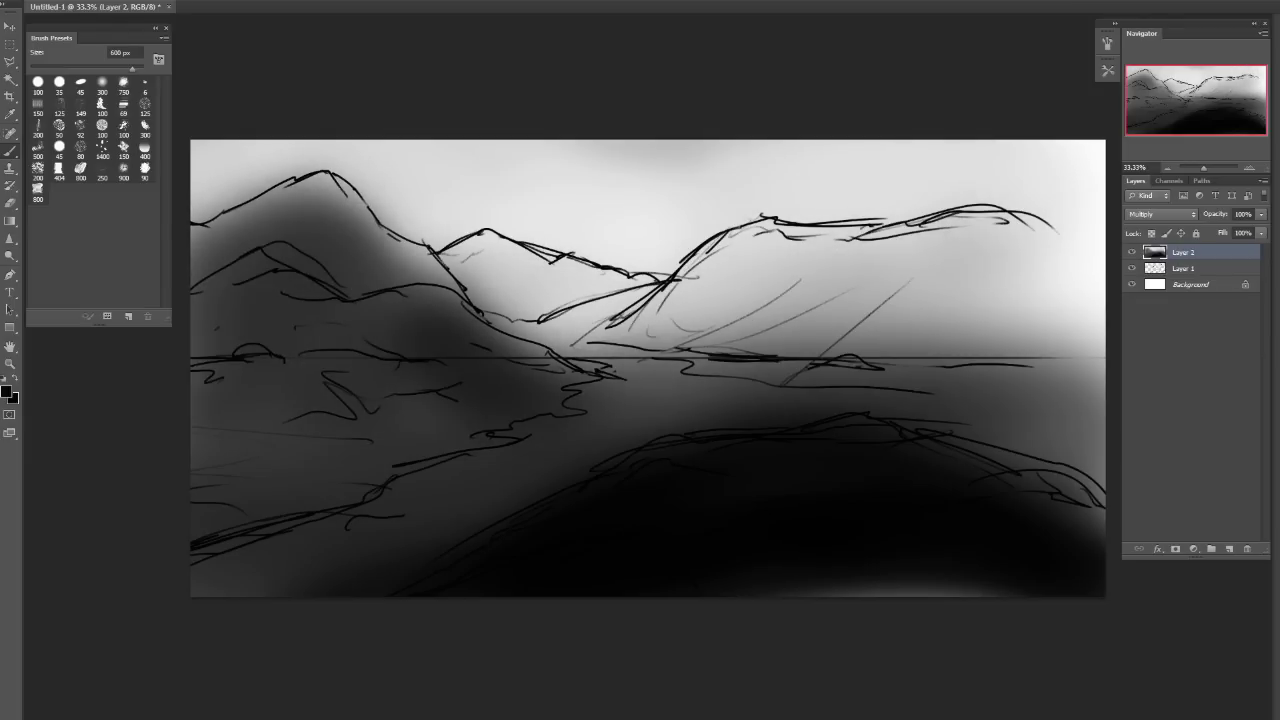
Paint lighter gray along the river from the horizon to the lower left using a 150 to 175 px soft brush.
key(x)
key(bracketleft)
key(bracketleft)
key(bracketleft)
key(bracketleft)
key(bracketleft)
key(bracketleft)
key(bracketleft)
mouse_move(610, 366)
mouse_down()
mouse_move(780, 395)
mouse_move(560, 425)
mouse_move(500, 450)
mouse_up()
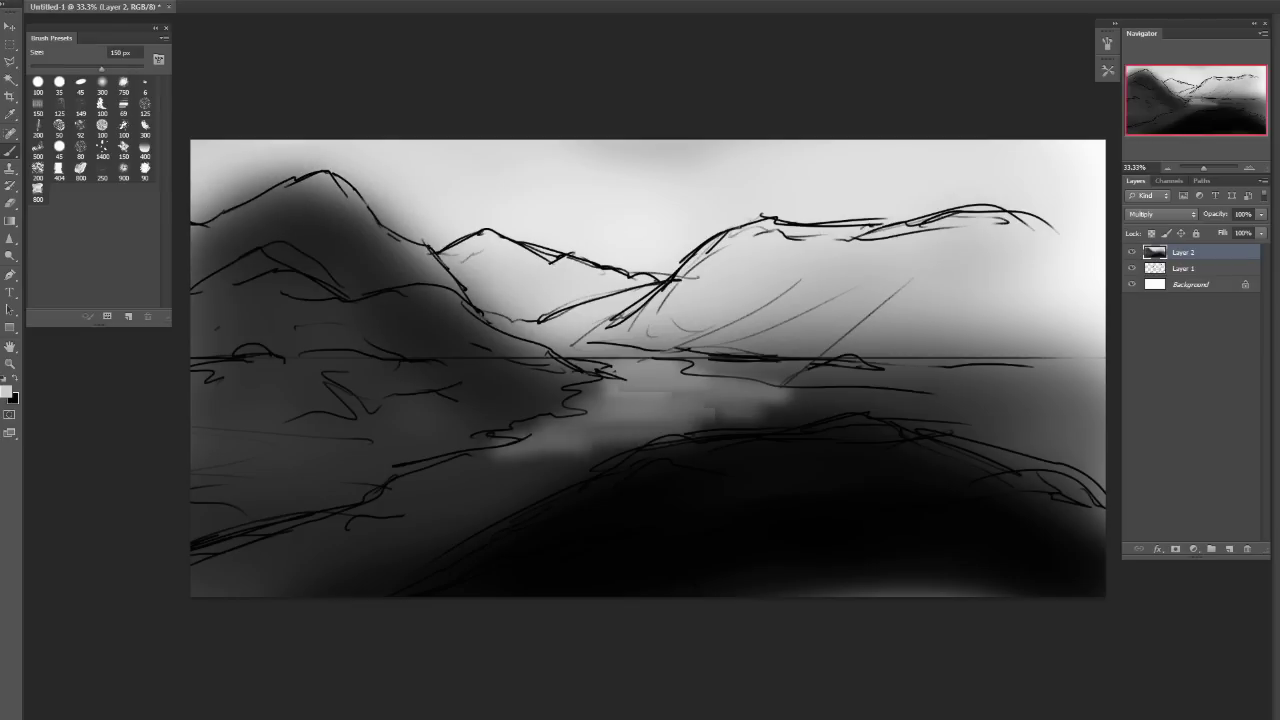
key(bracketright)
drag(580, 455, 270, 540)
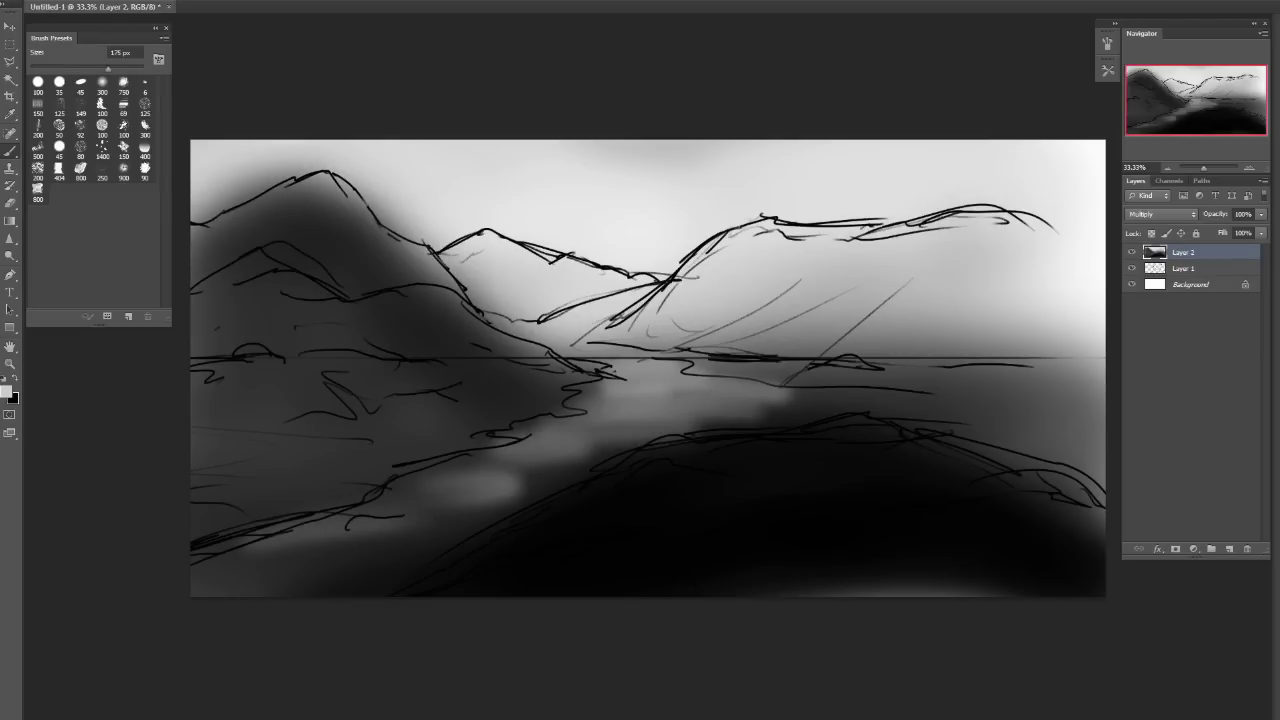
Block in the right mountain with diagonal dark gray strokes from its ridge down to the horizon.
drag(765, 220, 690, 335)
drag(830, 230, 765, 345)
key(ctrl+z)
drag(1060, 240, 1005, 370)
drag(1000, 230, 940, 360)
drag(930, 230, 870, 350)
drag(860, 228, 800, 345)
mouse_move(790, 225)
mouse_down()
mouse_move(720, 340)
mouse_move(650, 360)
mouse_up()
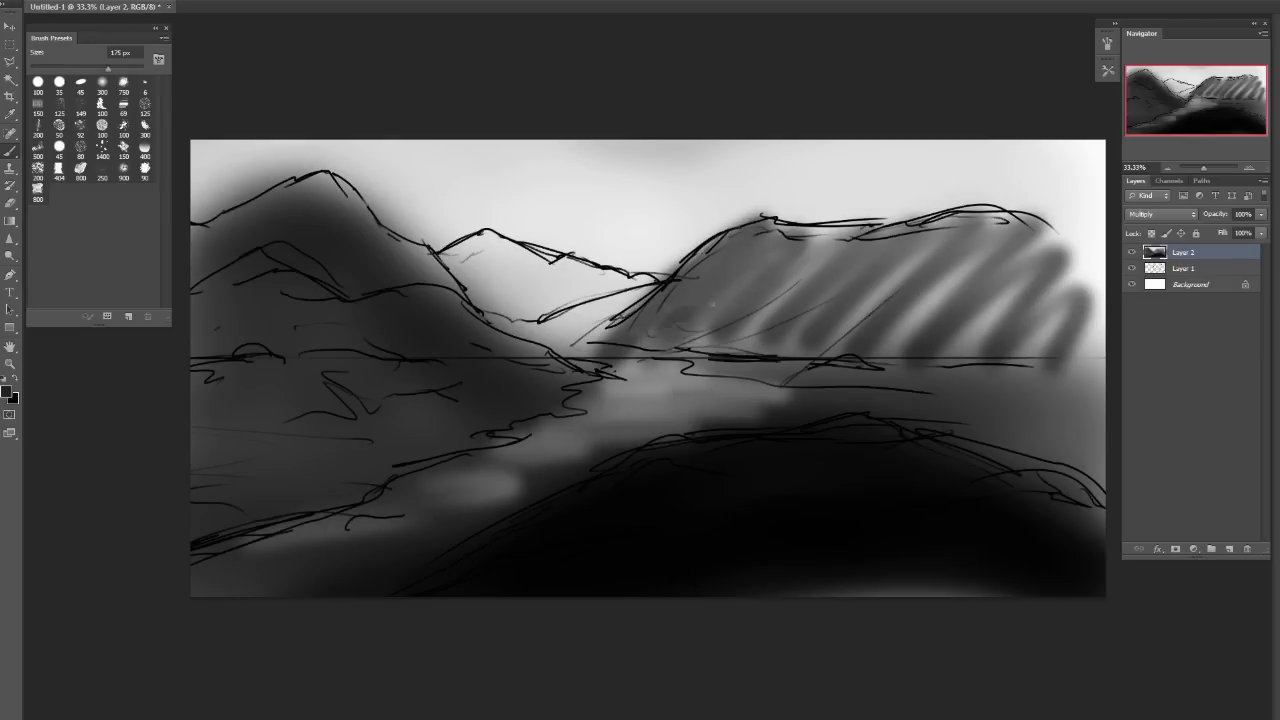
Fill the light gaps between the strokes on the right mountain with mid gray.
drag(780, 290, 725, 350)
drag(960, 280, 860, 320)
drag(1000, 255, 885, 350)
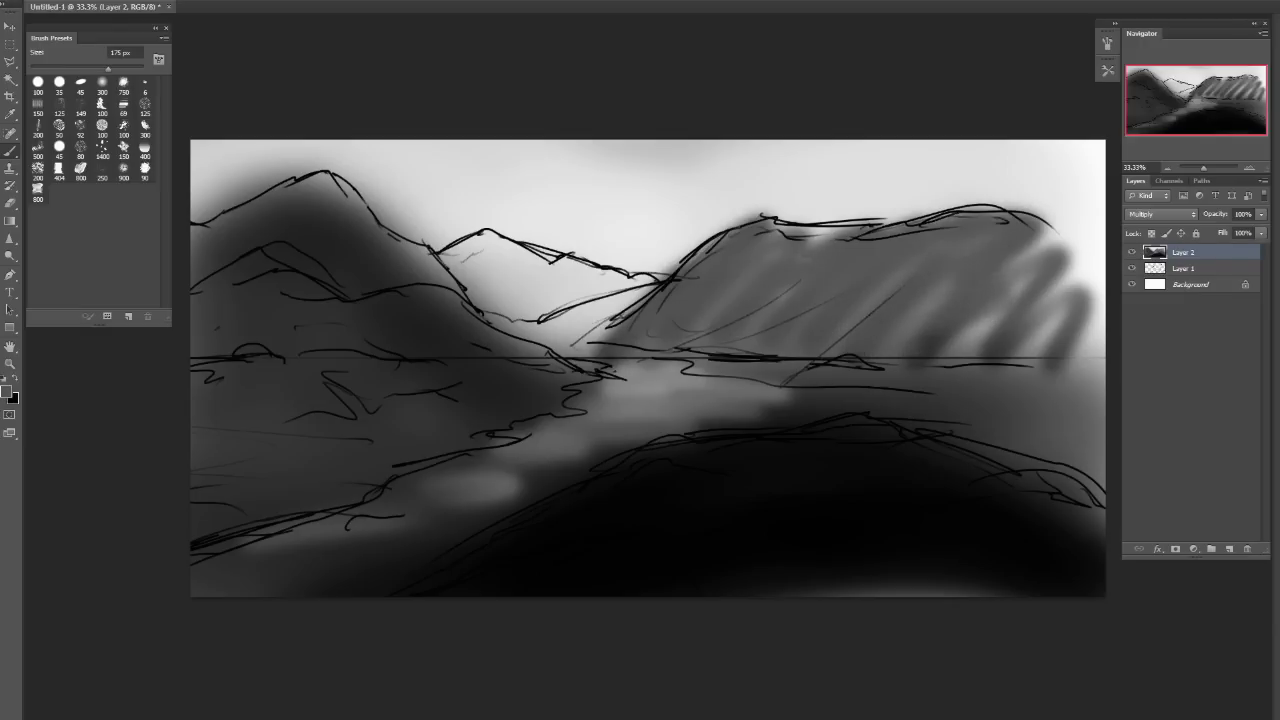
key(ctrl+z)
drag(1065, 265, 1005, 340)
click(865, 480)
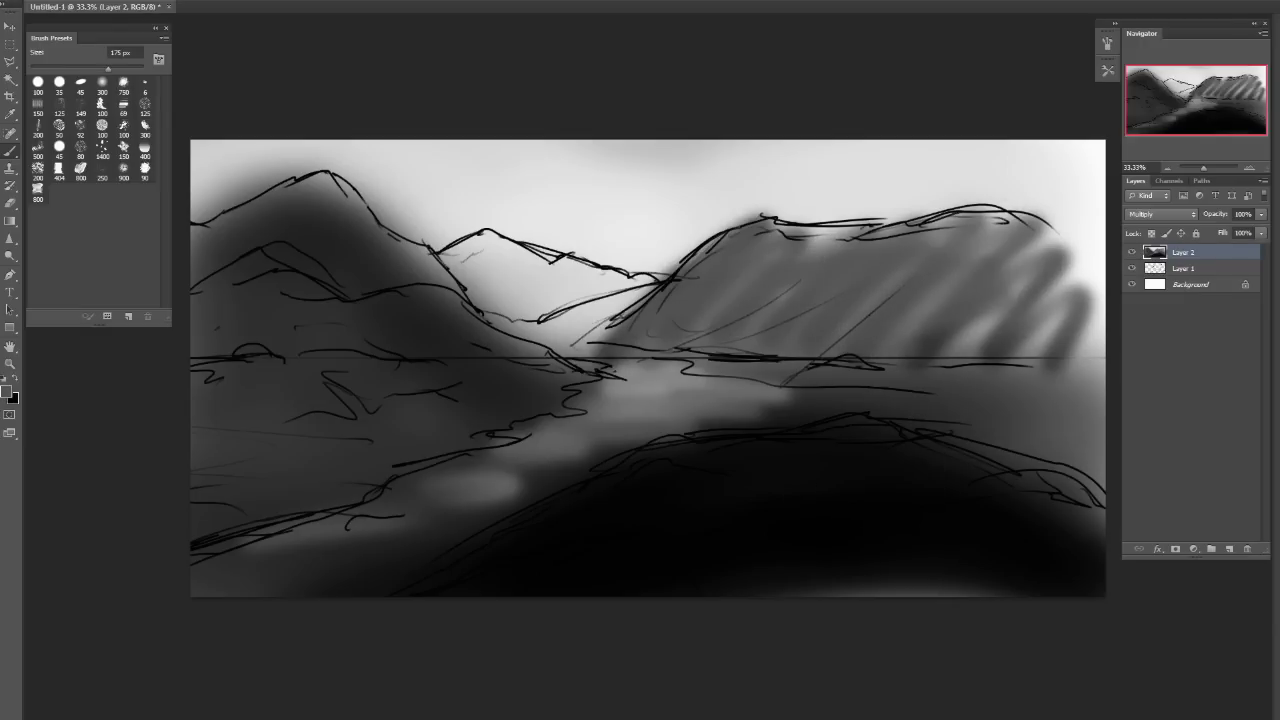
Darken the far right slope of the right mountain with the soft brush enlarged to between 250 and 400 px.
key(bracketright)
key(bracketright)
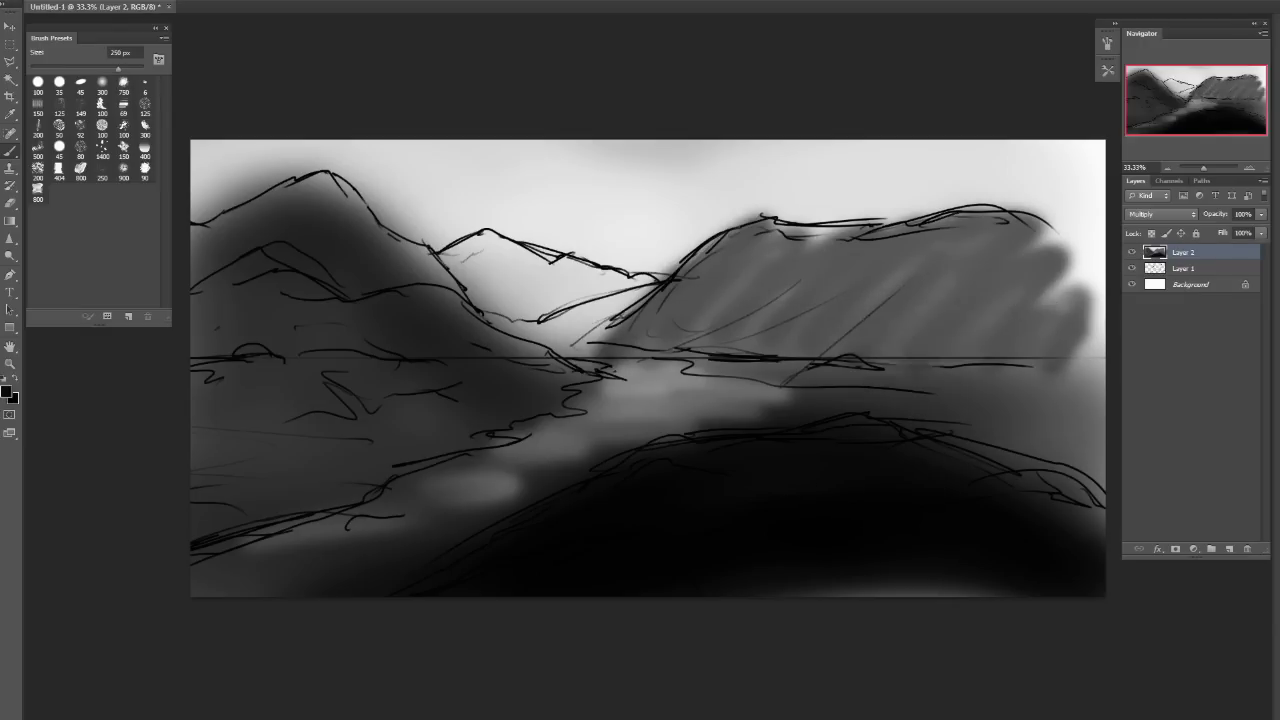
drag(1070, 230, 1000, 370)
key(bracketright)
key(bracketright)
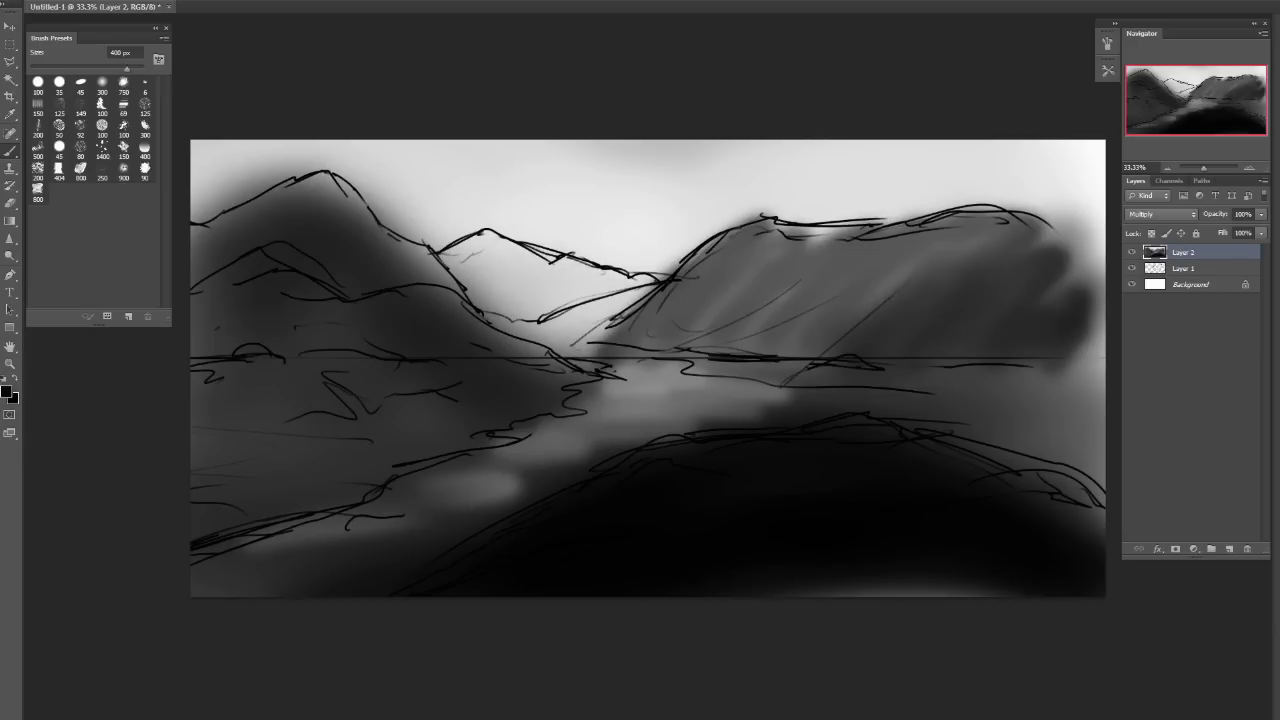
Darken the left foothills and fill the light strip along the foreground hill's bottom edge with black.
mouse_move(230, 340)
mouse_down()
mouse_move(600, 290)
mouse_move(250, 330)
mouse_move(300, 350)
mouse_move(220, 340)
mouse_up()
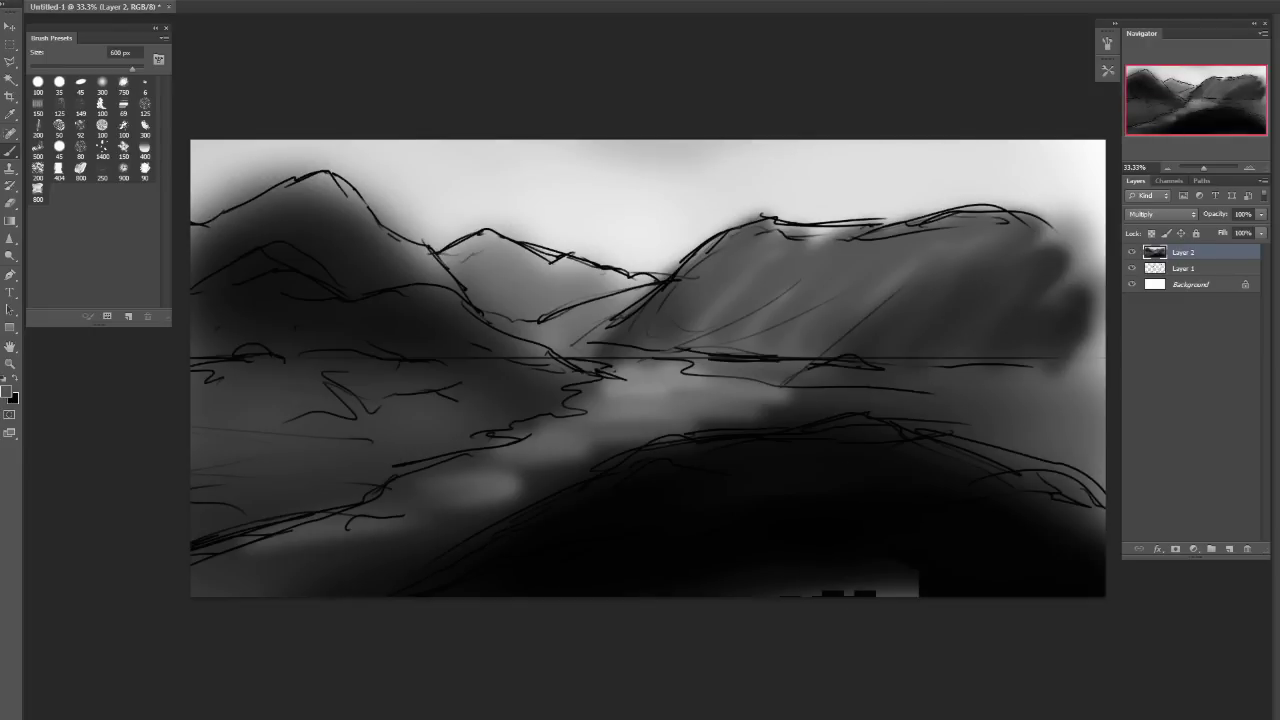
drag(720, 585, 1100, 585)
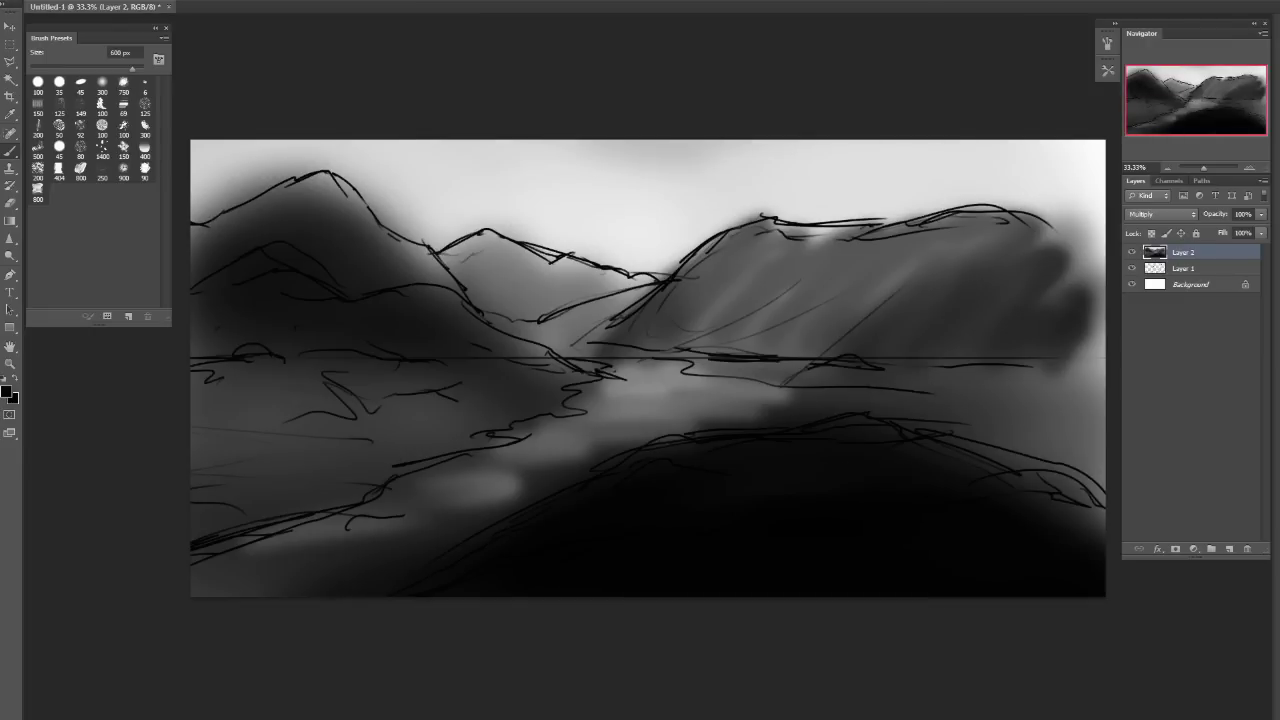
Delete the shading layer and replace it with a new empty layer set to Multiply.
click(1246, 549)
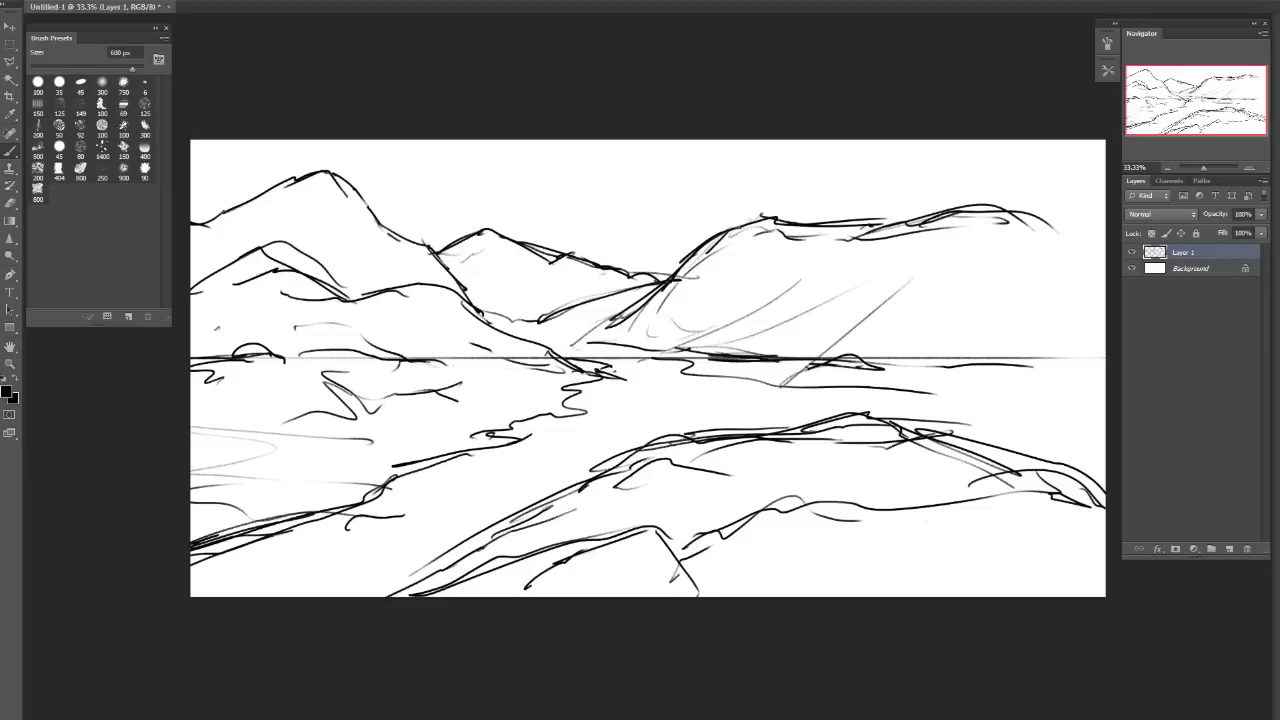
click(1229, 549)
click(1160, 214)
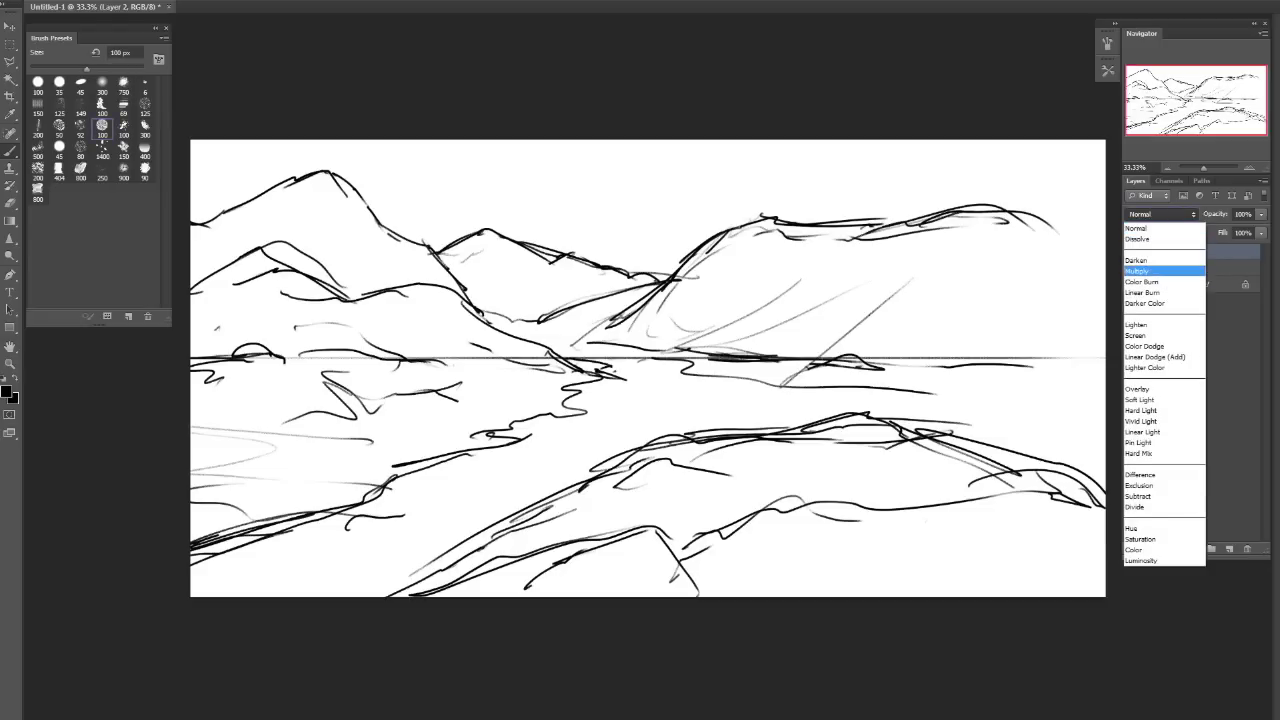
click(1140, 271)
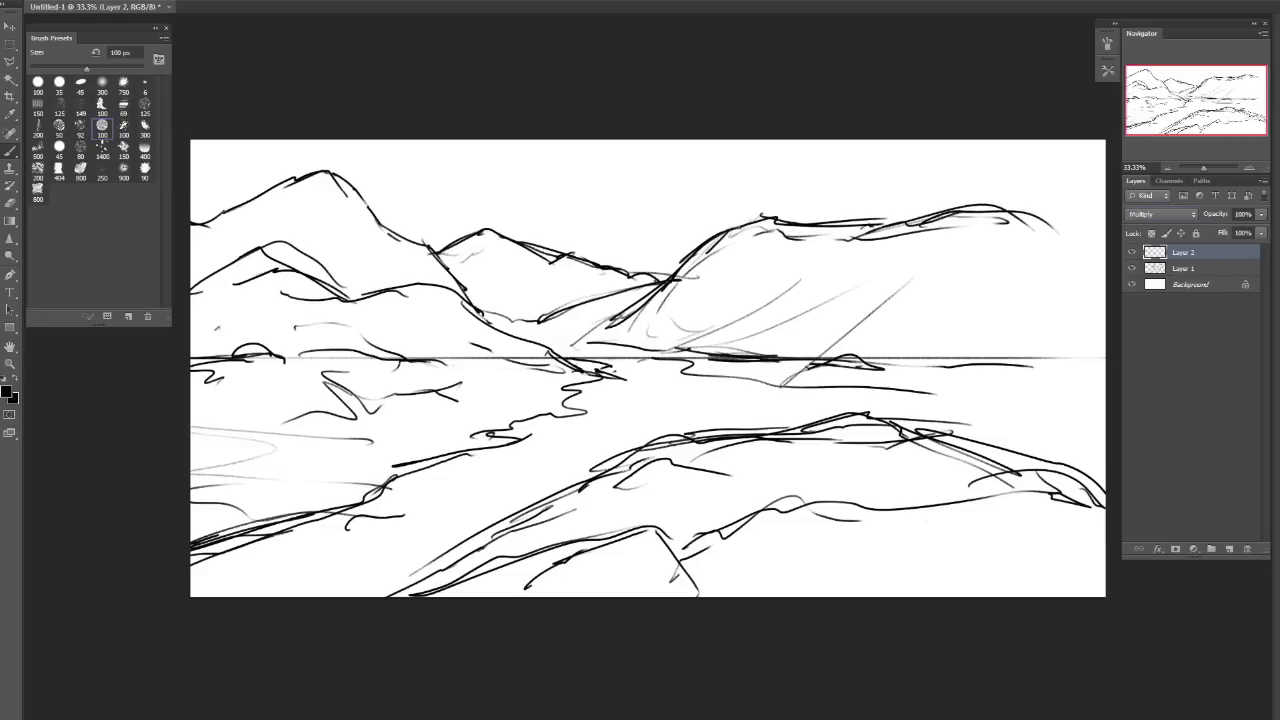
Test textured gray brush strokes in the upper left corner of the sky, starting at 150 px.
key(bracketright)
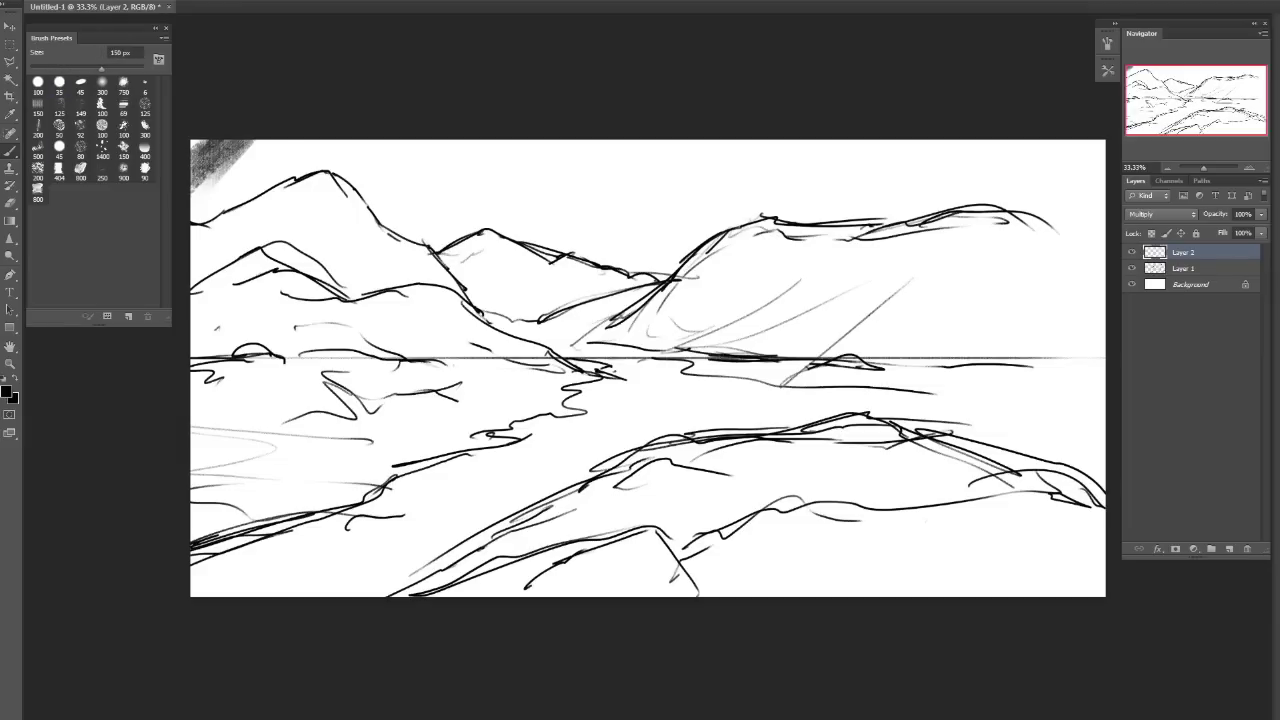
drag(215, 170, 268, 160)
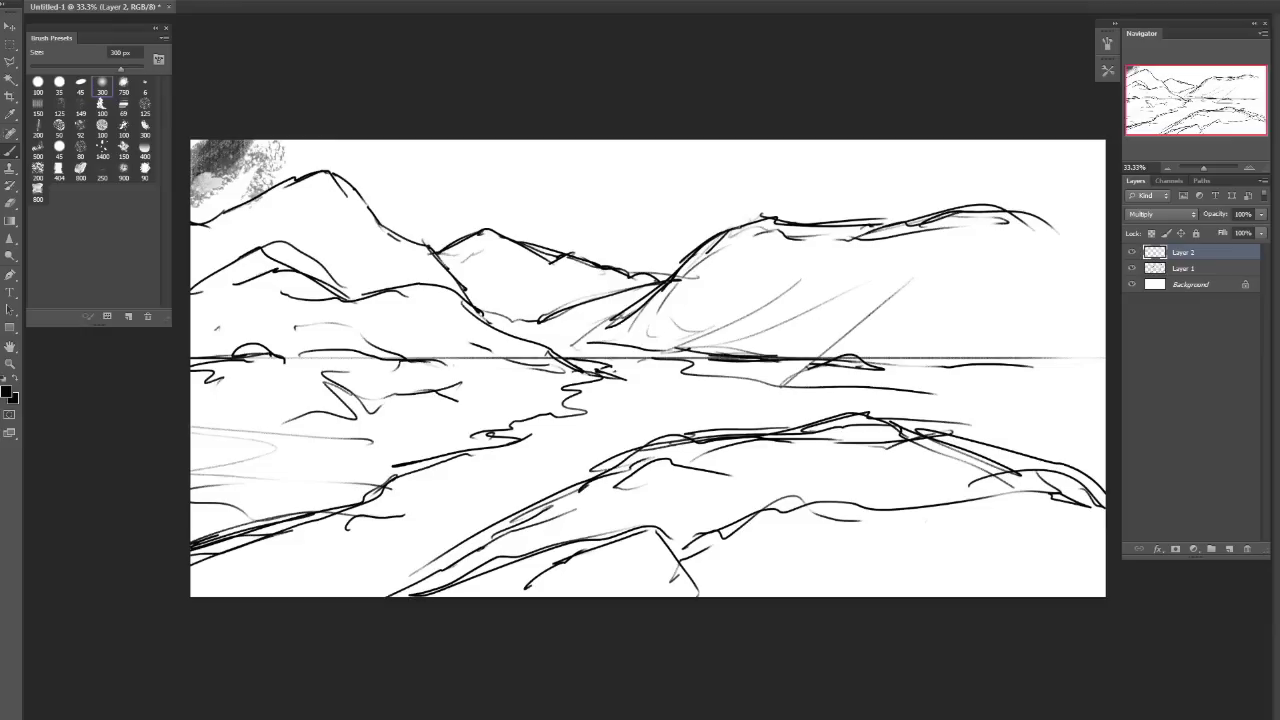
key(bracketleft)
key(bracketleft)
key(bracketleft)
key(bracketleft)
key(bracketleft)
alt+click(208, 183)
drag(202, 184, 298, 148)
key(bracketleft)
key(bracketleft)
key(bracketleft)
key(bracketleft)
mouse_move(205, 190)
mouse_down()
mouse_move(280, 155)
mouse_move(326, 160)
mouse_up()
key(ctrl+z)
alt+click(279, 189)
key(ctrl+z)
Fill the sky behind the mountains with sampled light gray using a textured brush at 250 px.
mouse_move(205, 180)
mouse_down()
mouse_move(395, 155)
mouse_move(420, 230)
mouse_up()
alt+click(257, 189)
key(bracketright)
key(bracketright)
key(bracketright)
key(bracketright)
alt+click(247, 185)
key(ctrl+z)
drag(200, 150, 430, 240)
drag(410, 150, 550, 265)
mouse_move(510, 210)
mouse_down()
mouse_move(615, 215)
mouse_move(910, 165)
mouse_move(980, 165)
mouse_move(1060, 200)
mouse_up()
key(ctrl+z)
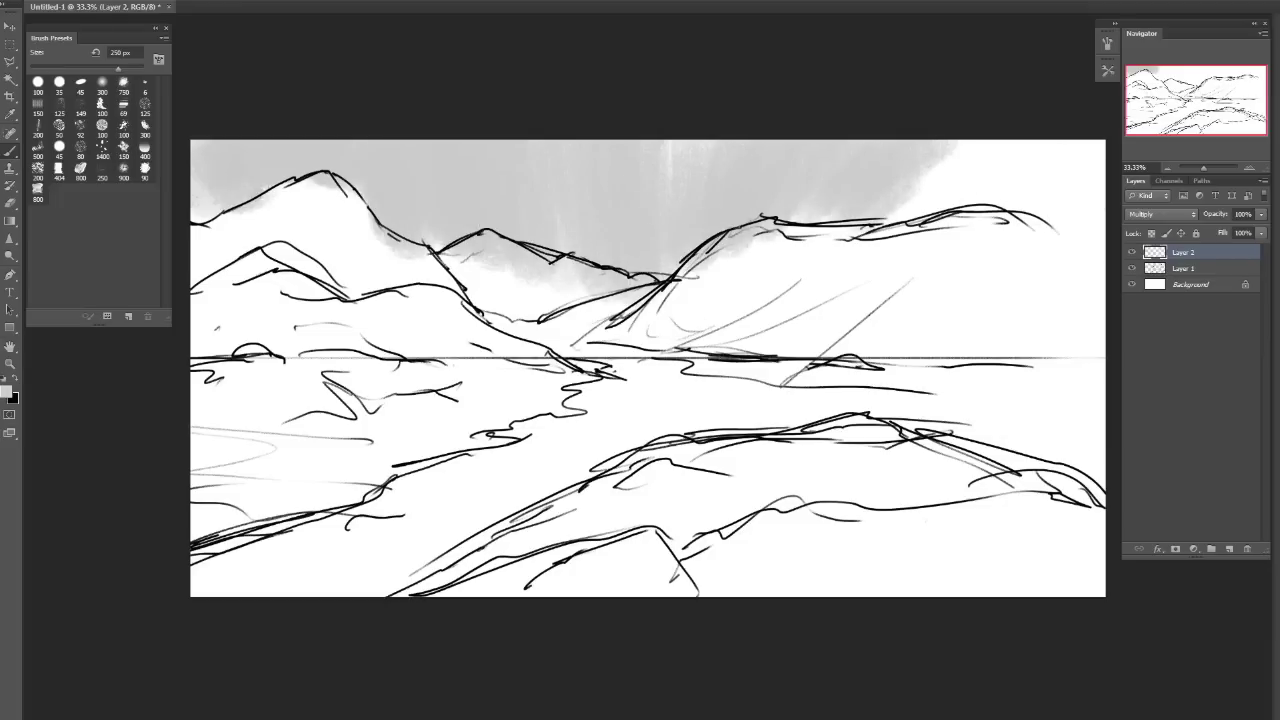
key(ctrl+z)
Paint near-white clouds low in the sky above the middle peak and beside the left mountain.
alt+click(734, 175)
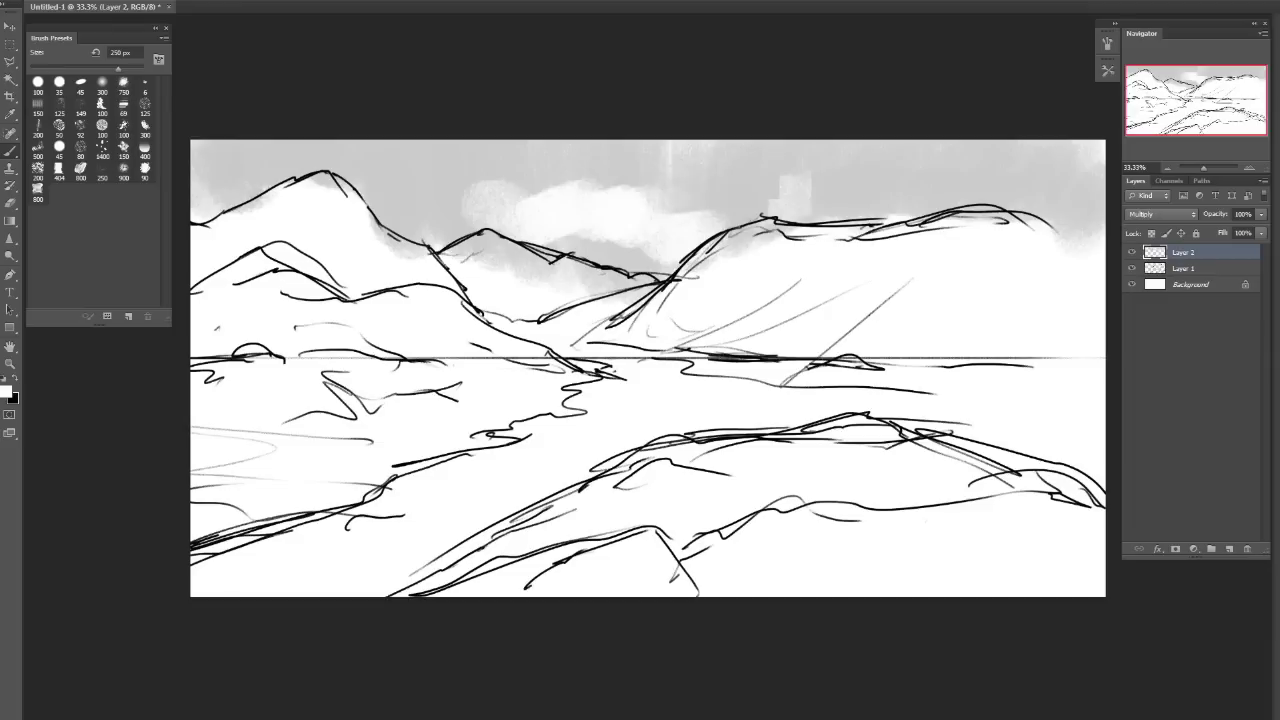
alt+click(423, 160)
drag(420, 188, 500, 188)
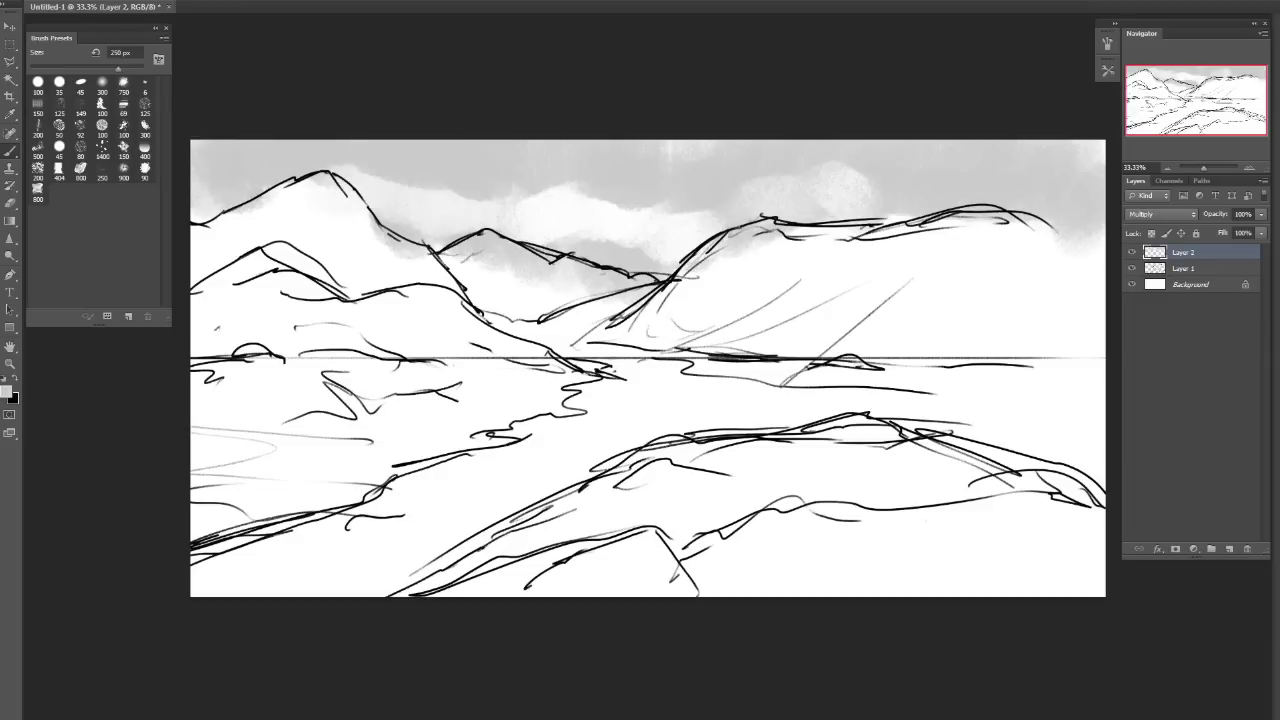
Paint light clouds above the right mountain and shape their lower edges with sampled gray sky tones.
alt+click(583, 217)
drag(745, 165, 1060, 158)
alt+click(717, 185)
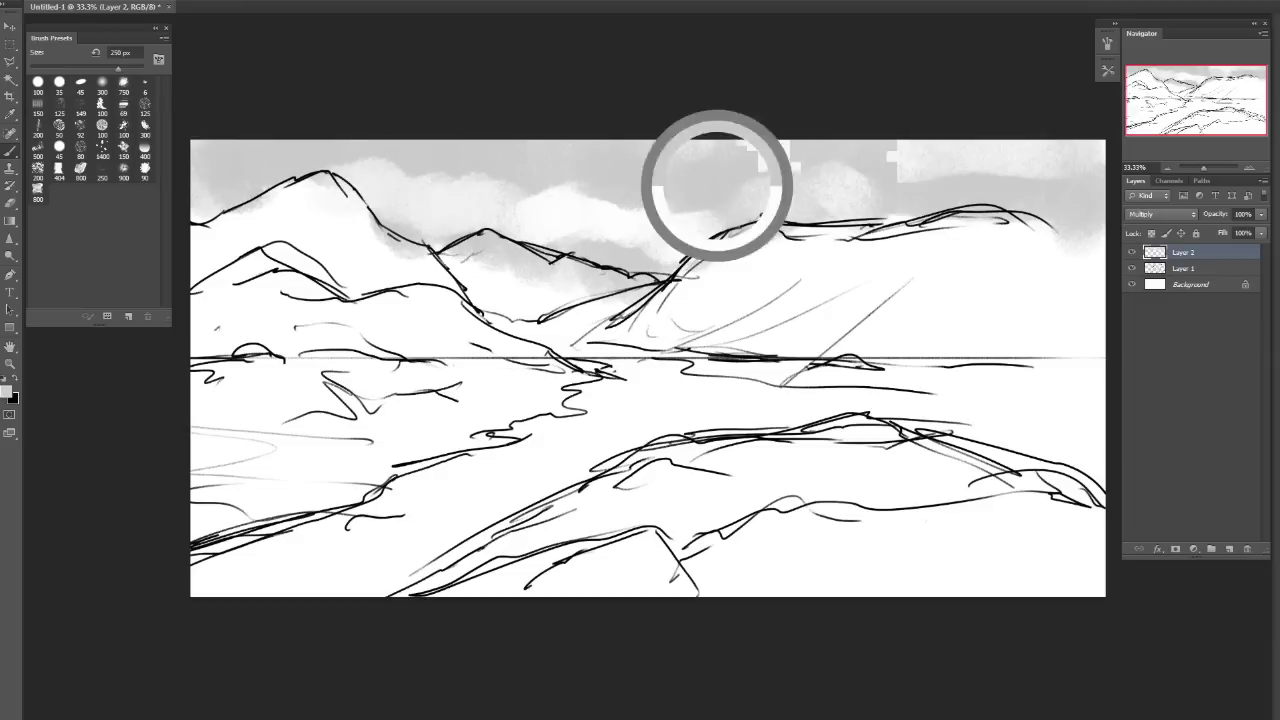
drag(735, 195, 1060, 160)
alt+click(810, 147)
drag(850, 155, 1040, 158)
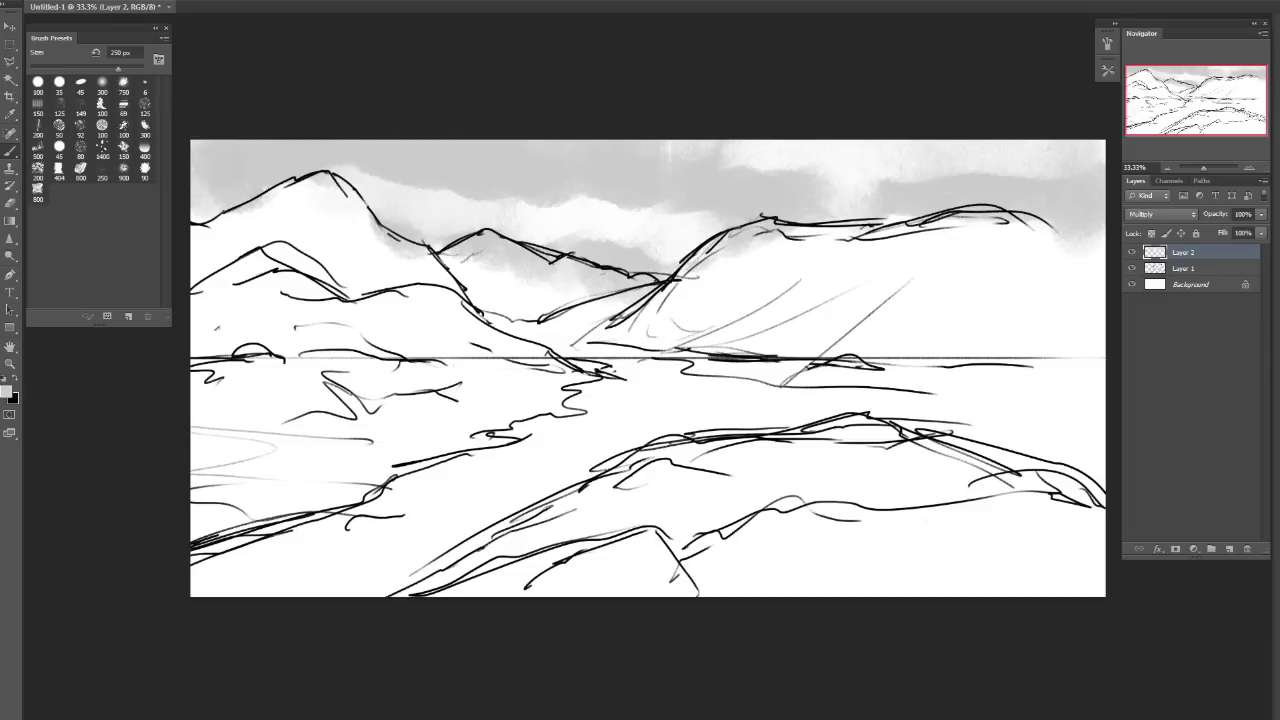
alt+click(978, 197)
drag(700, 240, 980, 205)
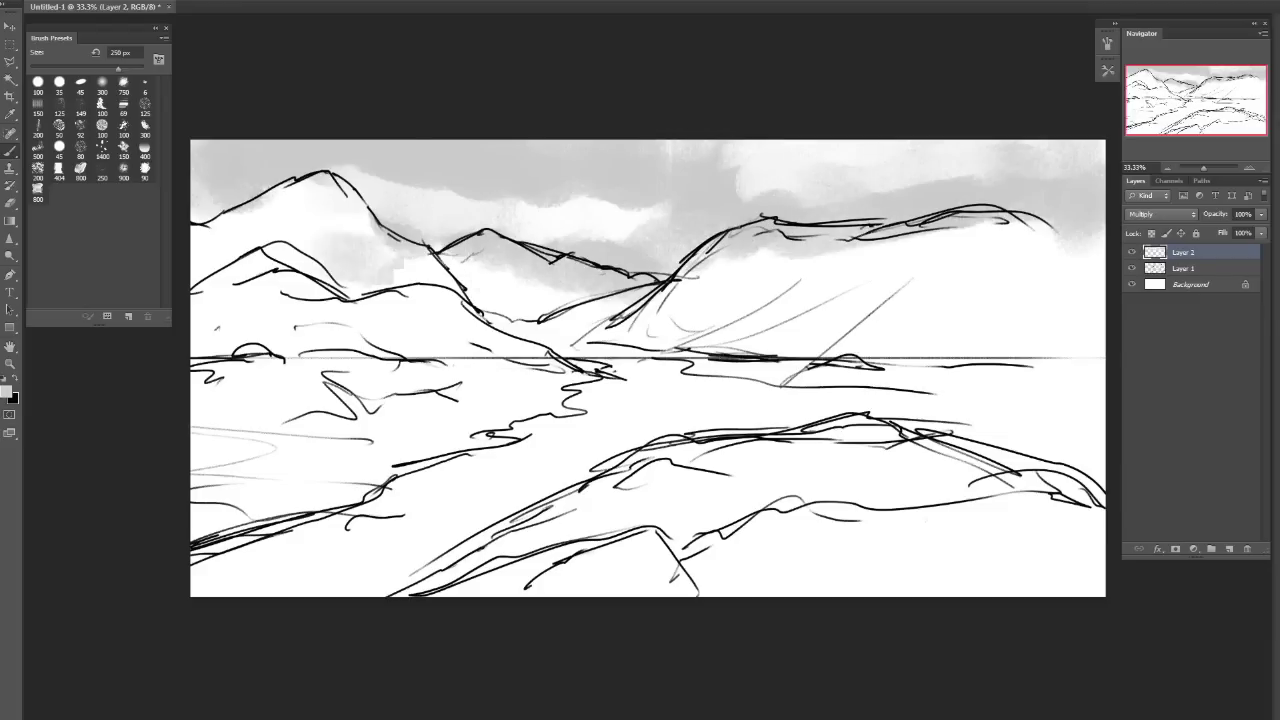
Shade the right slope of the left mountain, above the foothill, with a sampled light gray.
alt+click(372, 200)
alt+click(372, 197)
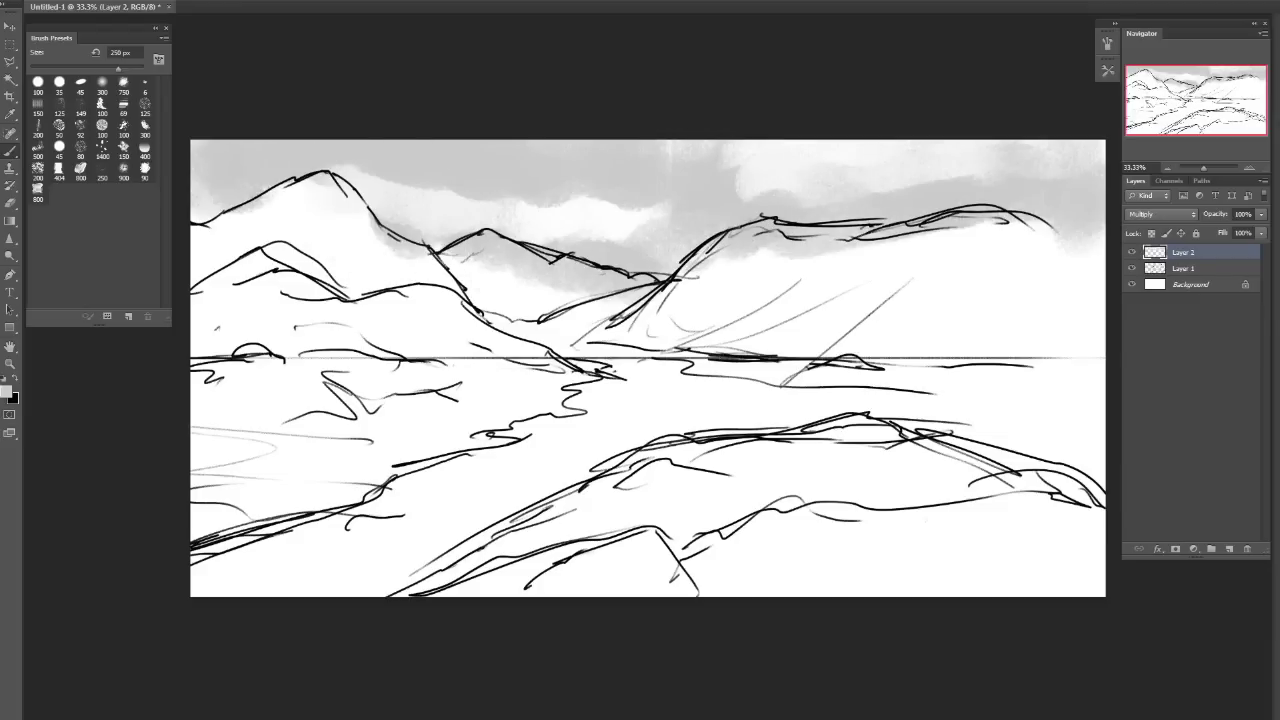
drag(330, 300, 520, 255)
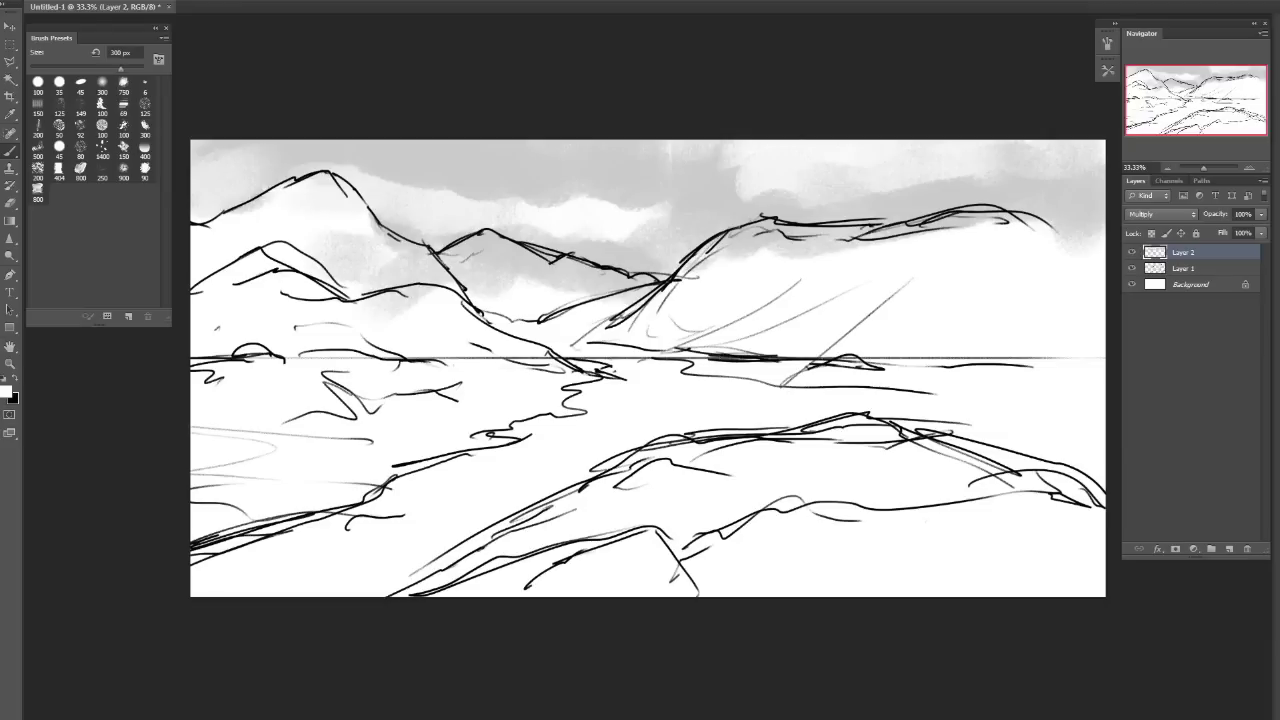
Fill the left mountain behind the foothill with sampled medium gray using a 200 px brush.
alt+click(327, 172)
key(bracketleft)
key(bracketleft)
drag(282, 212, 210, 250)
alt+click(246, 227)
alt+click(325, 229)
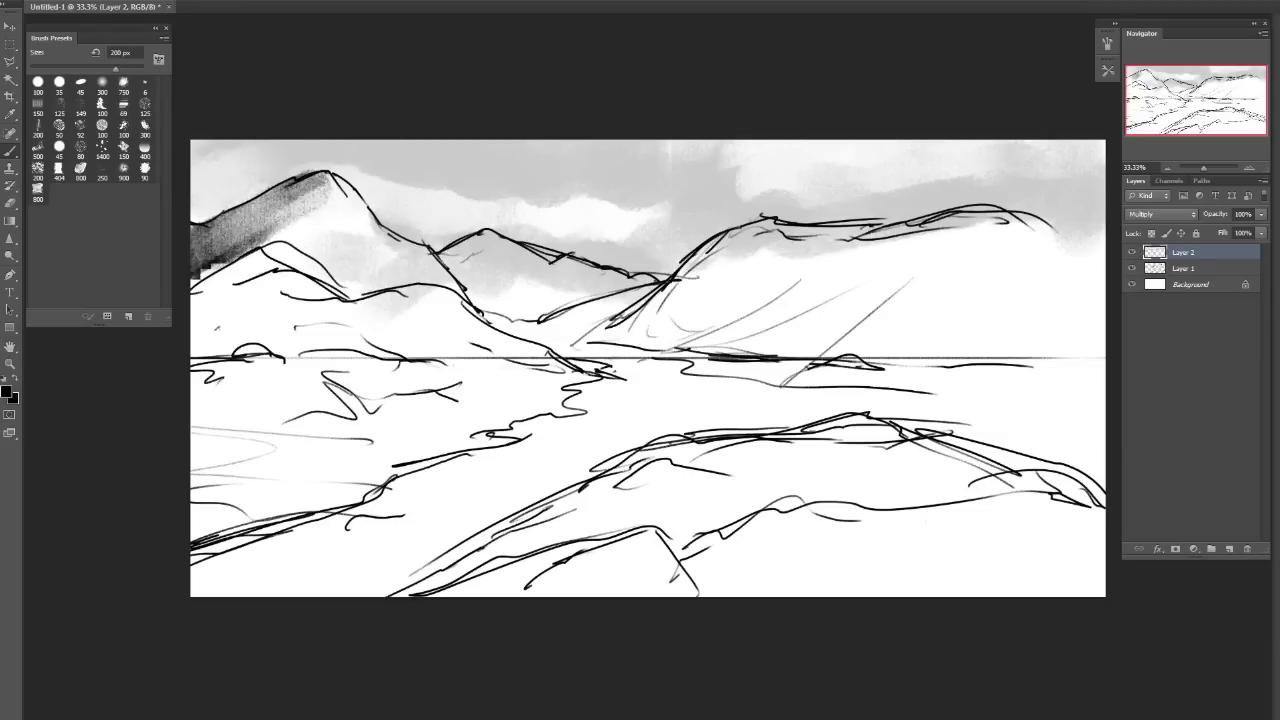
mouse_move(320, 180)
mouse_down()
mouse_move(200, 260)
mouse_move(320, 190)
mouse_move(205, 265)
mouse_move(315, 190)
mouse_move(210, 285)
mouse_move(400, 290)
mouse_up()
mouse_move(360, 245)
mouse_down()
mouse_move(450, 295)
mouse_move(470, 340)
mouse_move(510, 255)
mouse_up()
key(ctrl+z)
drag(320, 180, 470, 330)
Fill the middle peak with an even light gray, undoing the darker stroke across it.
drag(480, 245, 595, 305)
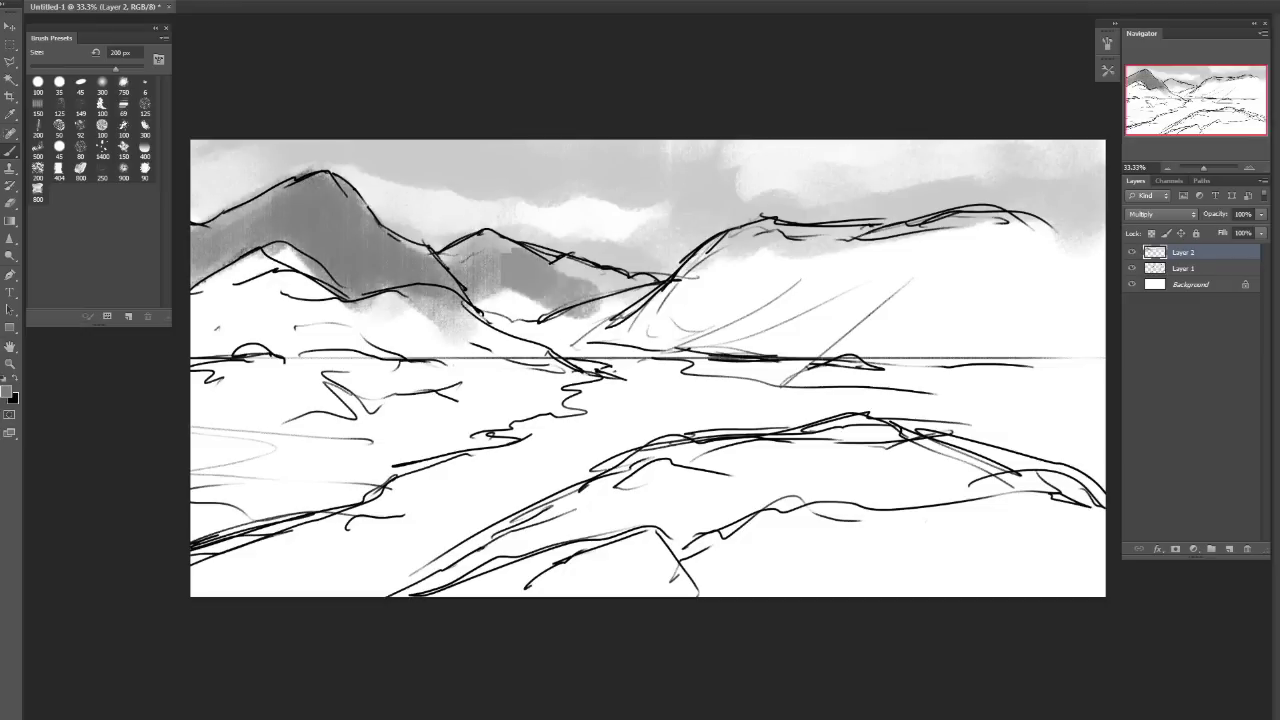
key(ctrl+z)
drag(545, 255, 558, 320)
mouse_move(480, 240)
mouse_down()
mouse_move(600, 300)
mouse_move(505, 305)
mouse_move(590, 318)
mouse_up()
drag(475, 315, 600, 298)
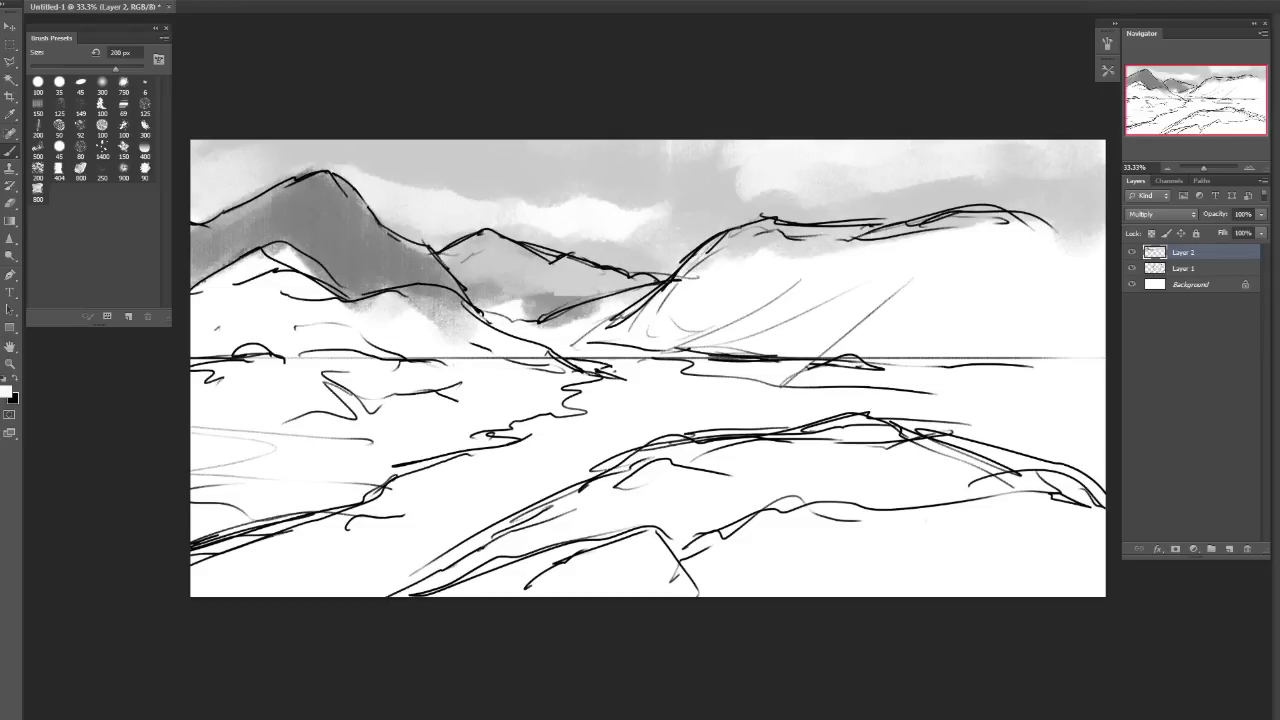
drag(480, 310, 640, 245)
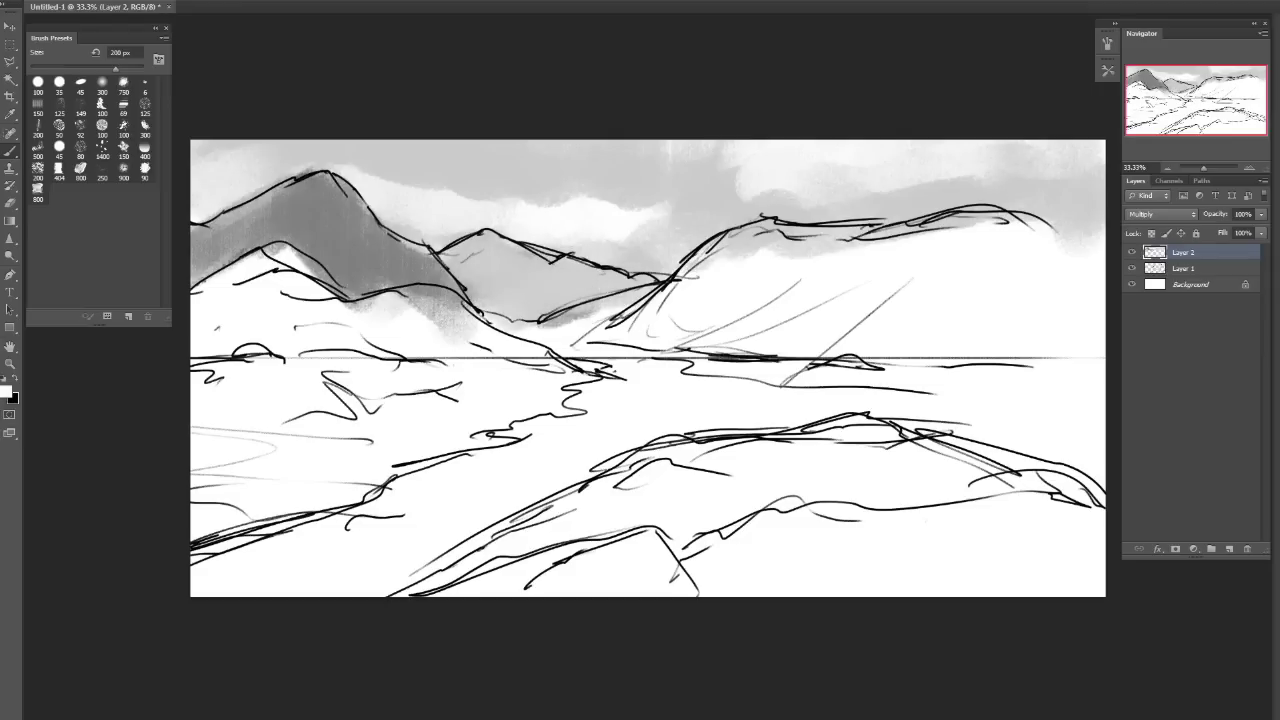
Block in the foothill's summit and left slope with sampled darker grays.
alt+click(386, 251)
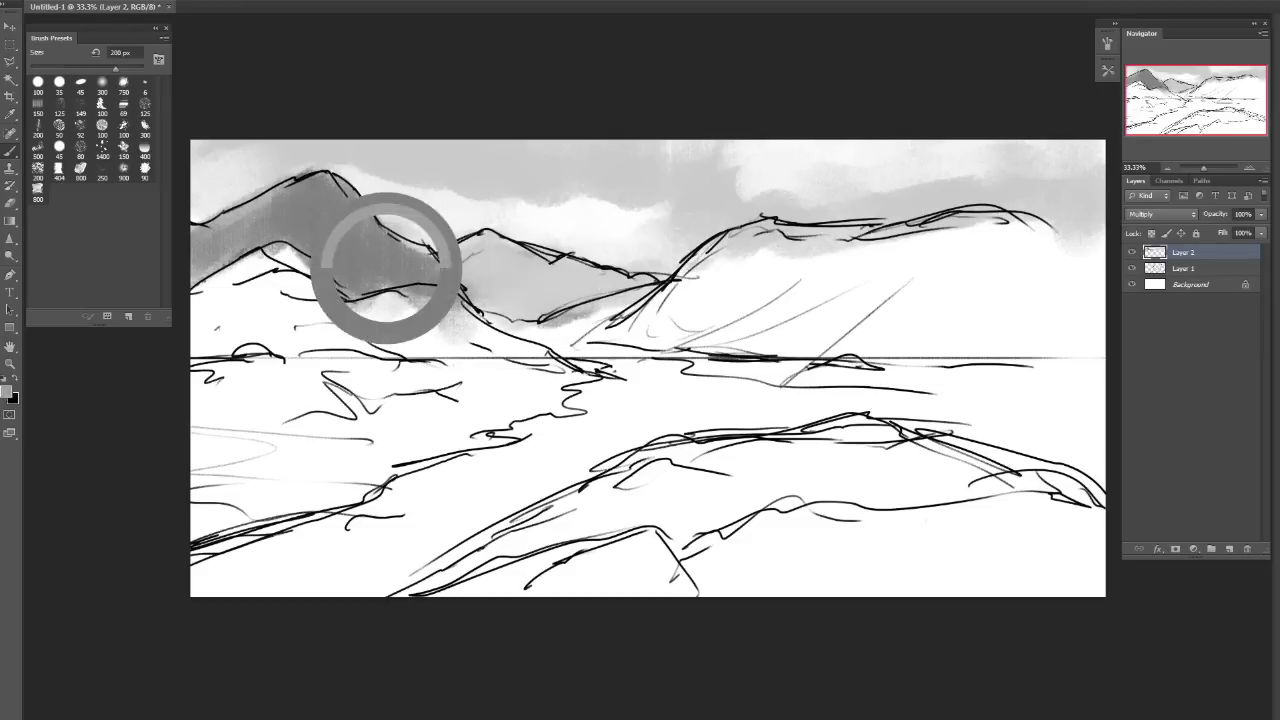
drag(390, 270, 270, 330)
drag(330, 290, 200, 330)
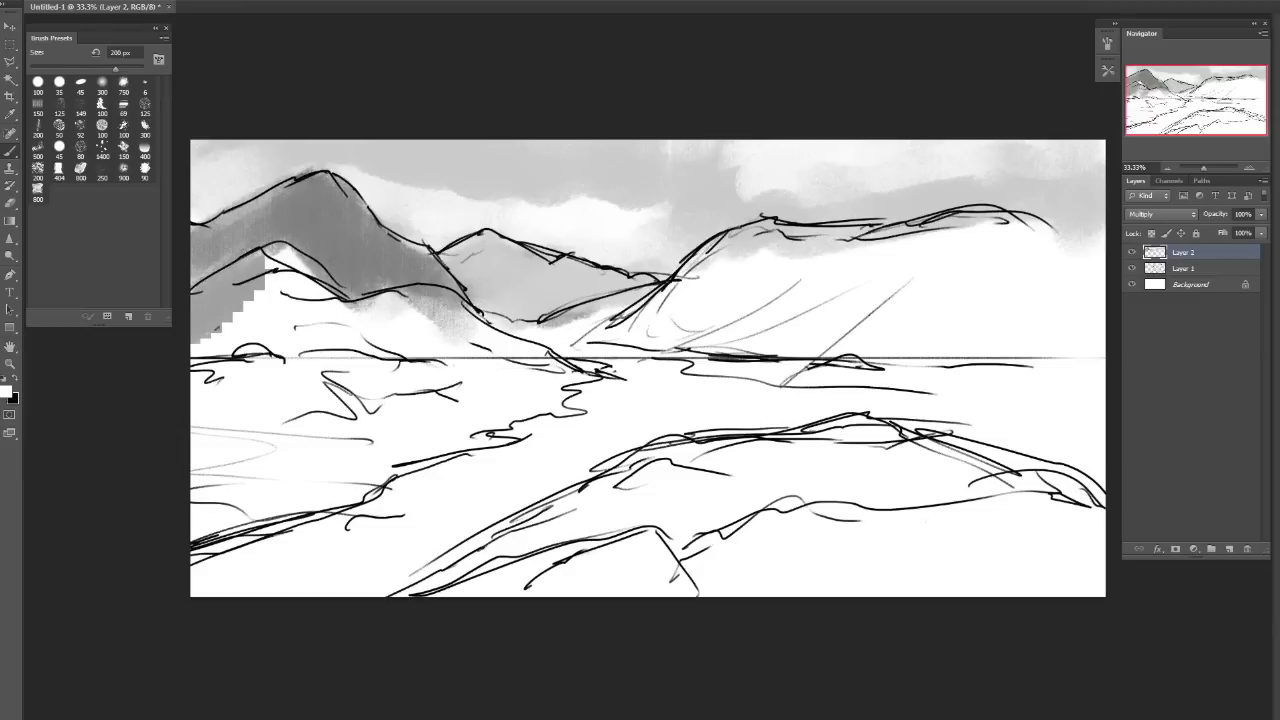
alt+click(221, 225)
mouse_move(221, 225)
mouse_down()
mouse_move(285, 284)
mouse_move(276, 273)
mouse_move(215, 310)
mouse_move(240, 295)
mouse_move(221, 225)
mouse_up()
drag(250, 190, 215, 320)
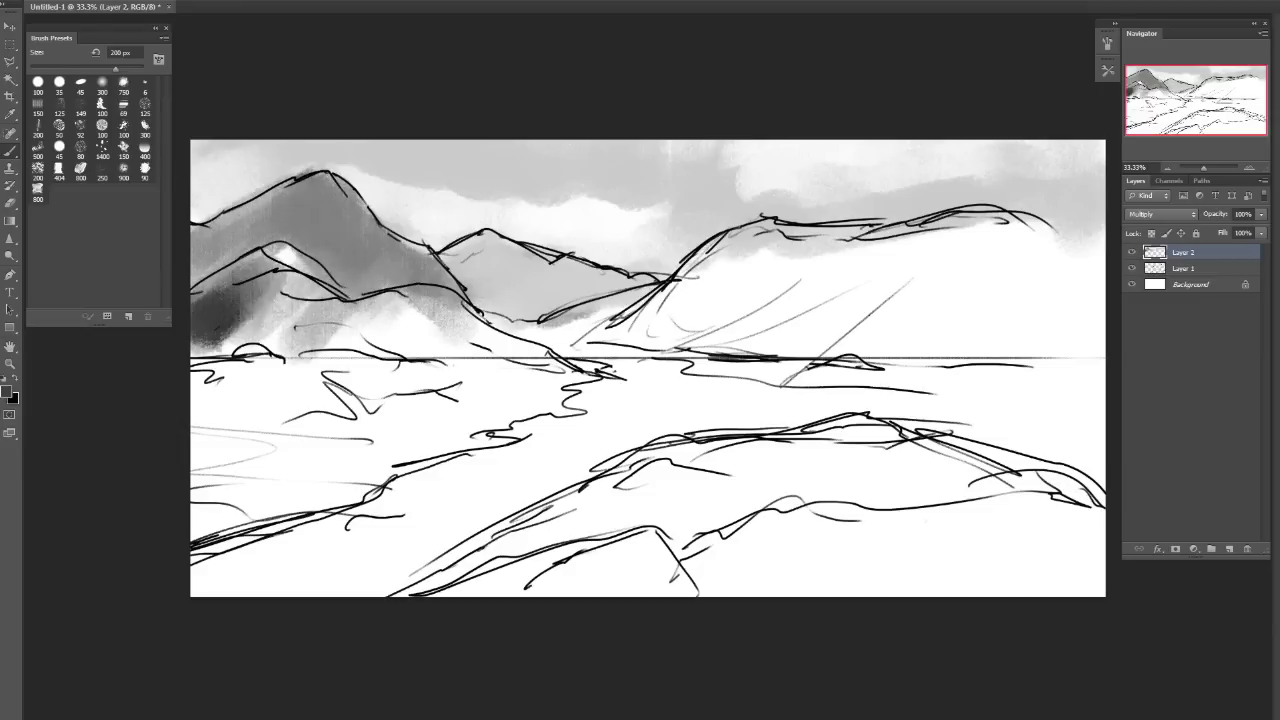
drag(270, 270, 210, 320)
mouse_move(280, 300)
mouse_down()
mouse_move(215, 340)
mouse_move(290, 260)
mouse_move(335, 325)
mouse_up()
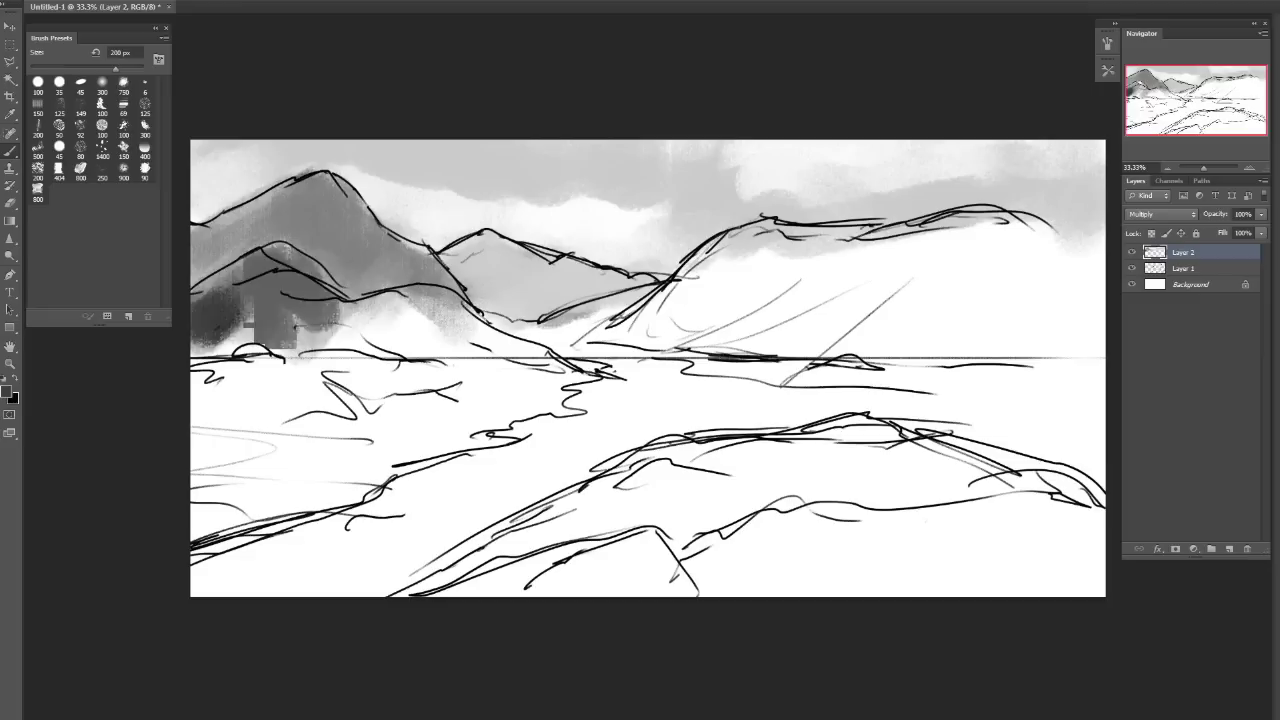
Extend the dark gray across the lower foothill to the horizon and along its tapering end near the river.
drag(290, 260, 200, 350)
mouse_move(305, 345)
mouse_down()
mouse_move(370, 300)
mouse_move(405, 348)
mouse_up()
drag(378, 285, 480, 345)
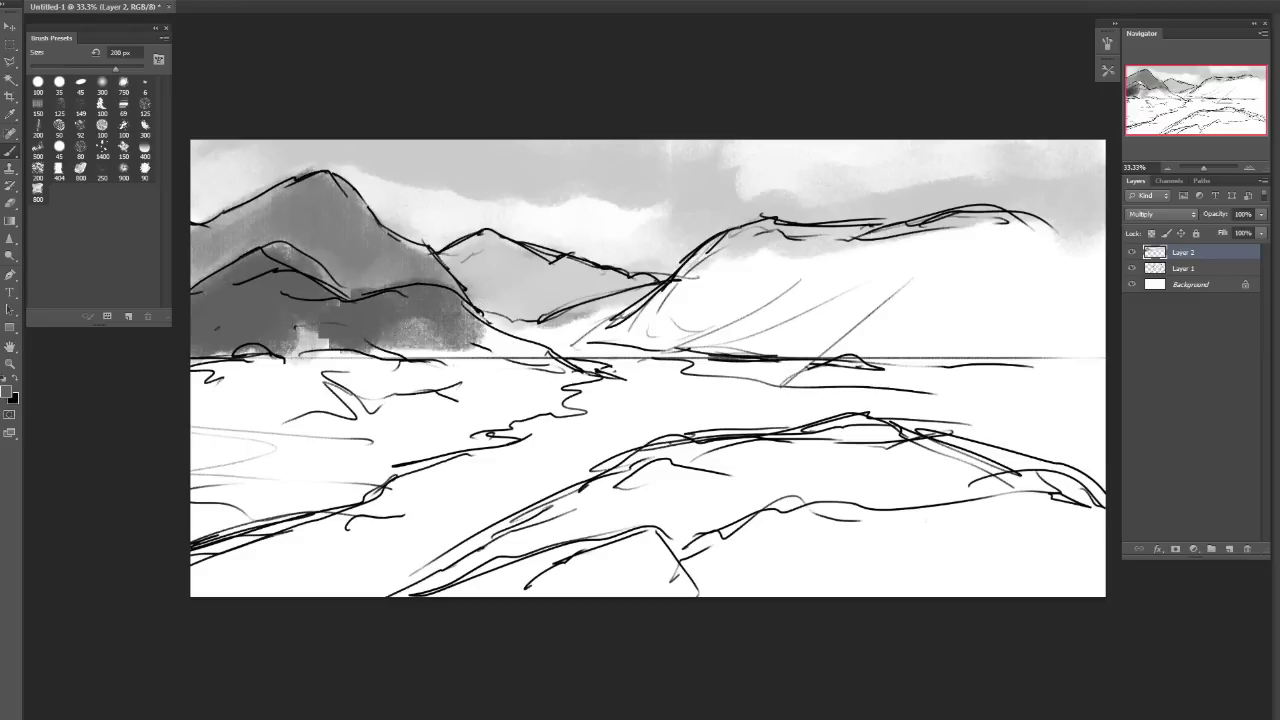
mouse_move(270, 340)
mouse_down()
mouse_move(360, 320)
mouse_move(500, 365)
mouse_move(320, 335)
mouse_move(465, 350)
mouse_up()
alt+click(450, 366)
drag(300, 325, 555, 372)
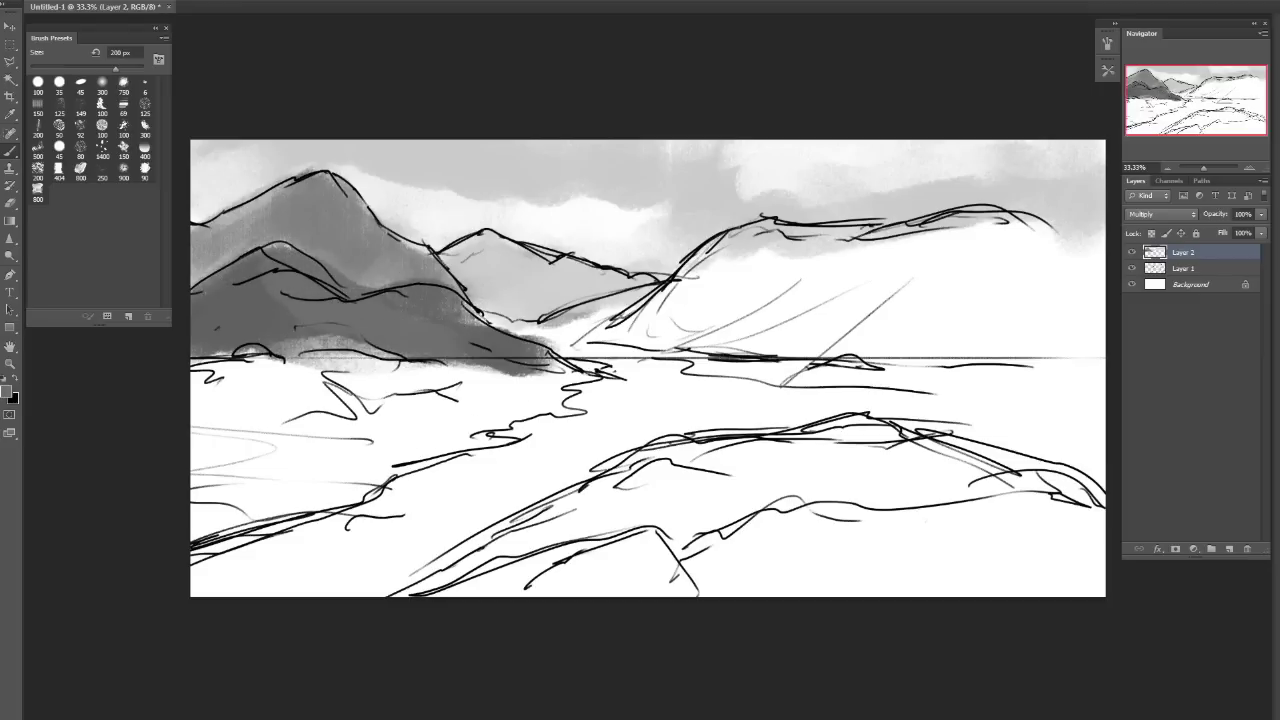
alt+click(243, 309)
drag(284, 252, 292, 290)
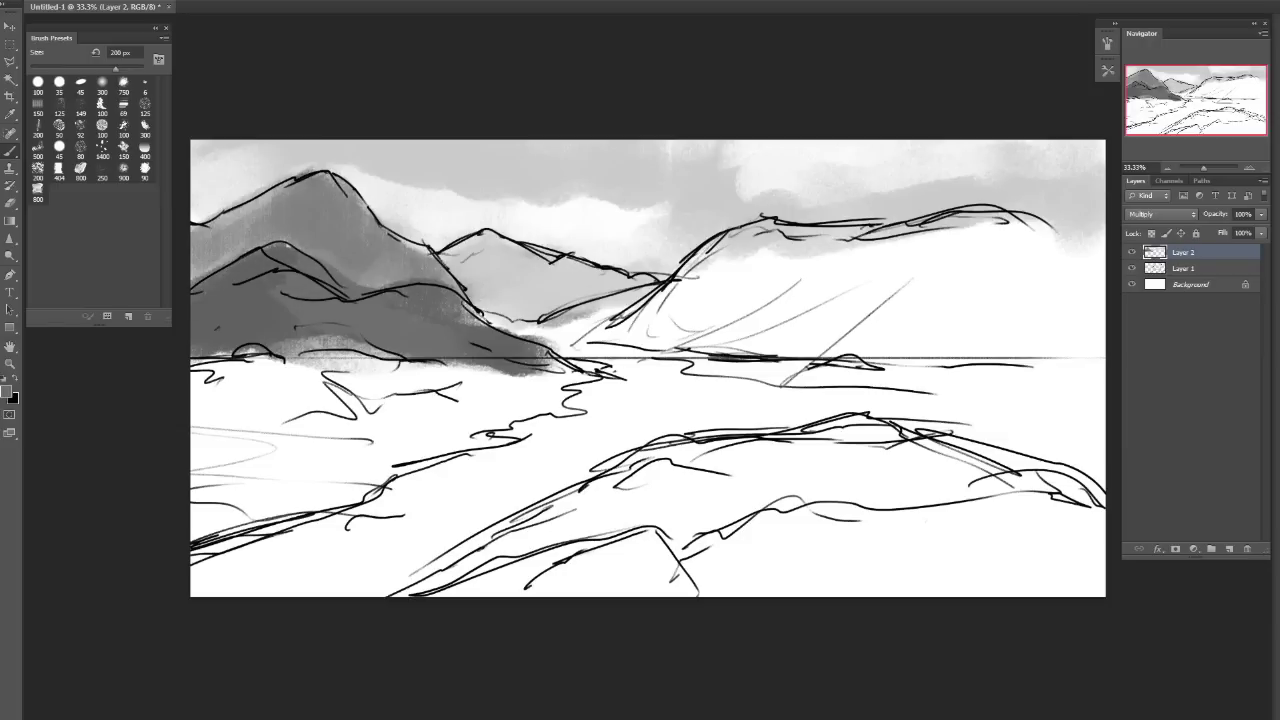
Darken the valley slope beside the right mountain and deepen the middle peak's gray with a 175 px brush.
key(ctrl+shift+h)
key(ctrl+shift+h)
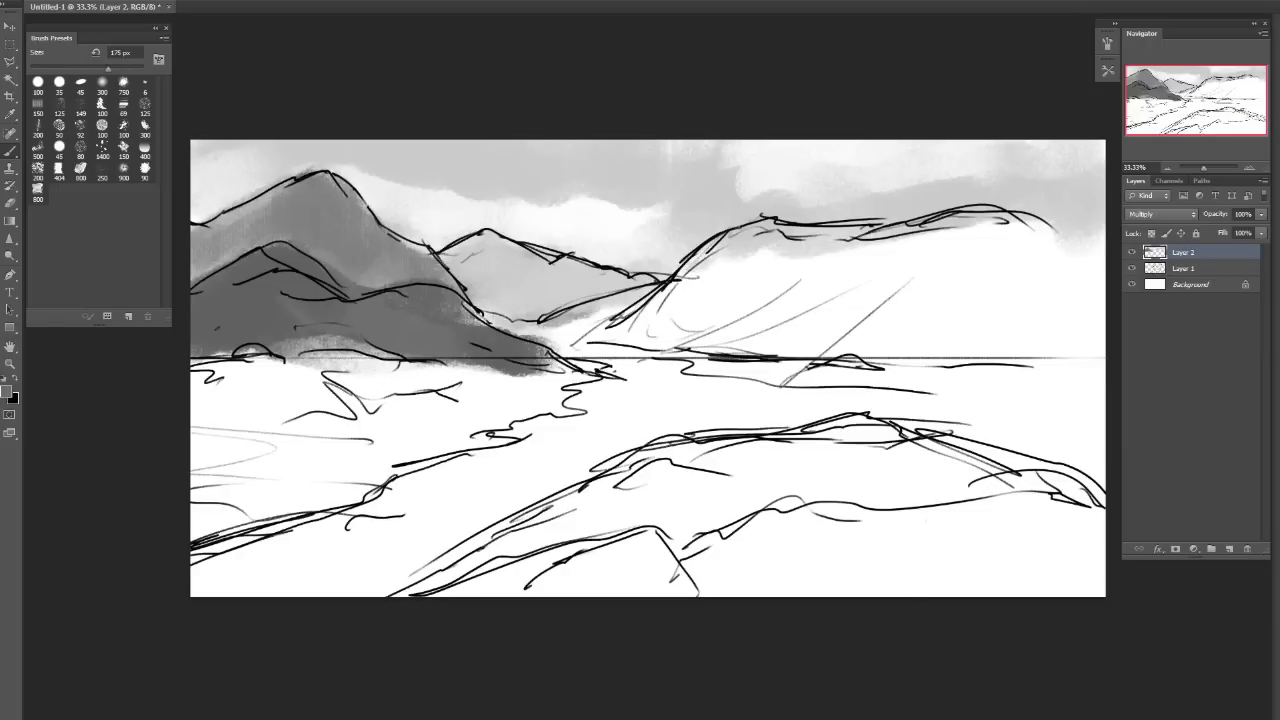
drag(480, 300, 640, 350)
drag(560, 305, 630, 355)
alt+click(551, 303)
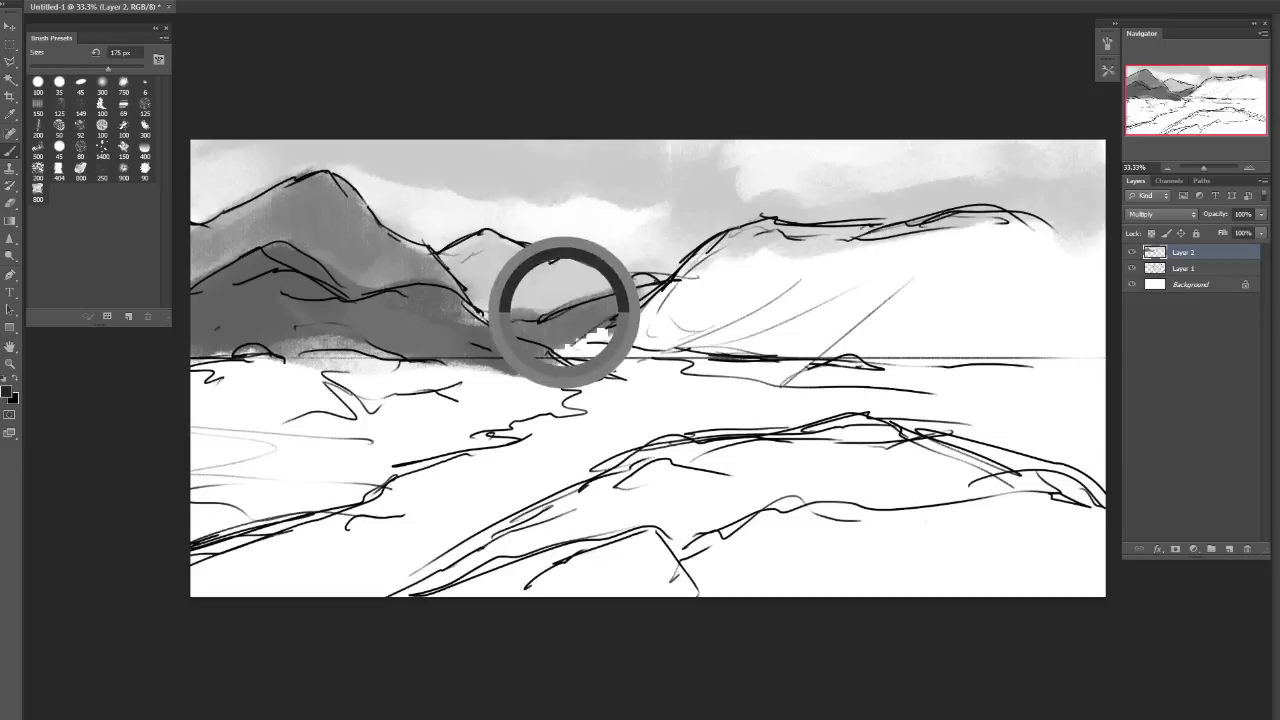
mouse_move(475, 285)
mouse_down()
mouse_move(540, 325)
mouse_move(460, 300)
mouse_move(450, 255)
mouse_move(475, 300)
mouse_up()
alt+click(554, 282)
mouse_move(475, 250)
mouse_down()
mouse_move(525, 315)
mouse_move(480, 250)
mouse_move(530, 295)
mouse_move(500, 265)
mouse_move(645, 285)
mouse_up()
alt+click(609, 229)
drag(560, 275, 645, 270)
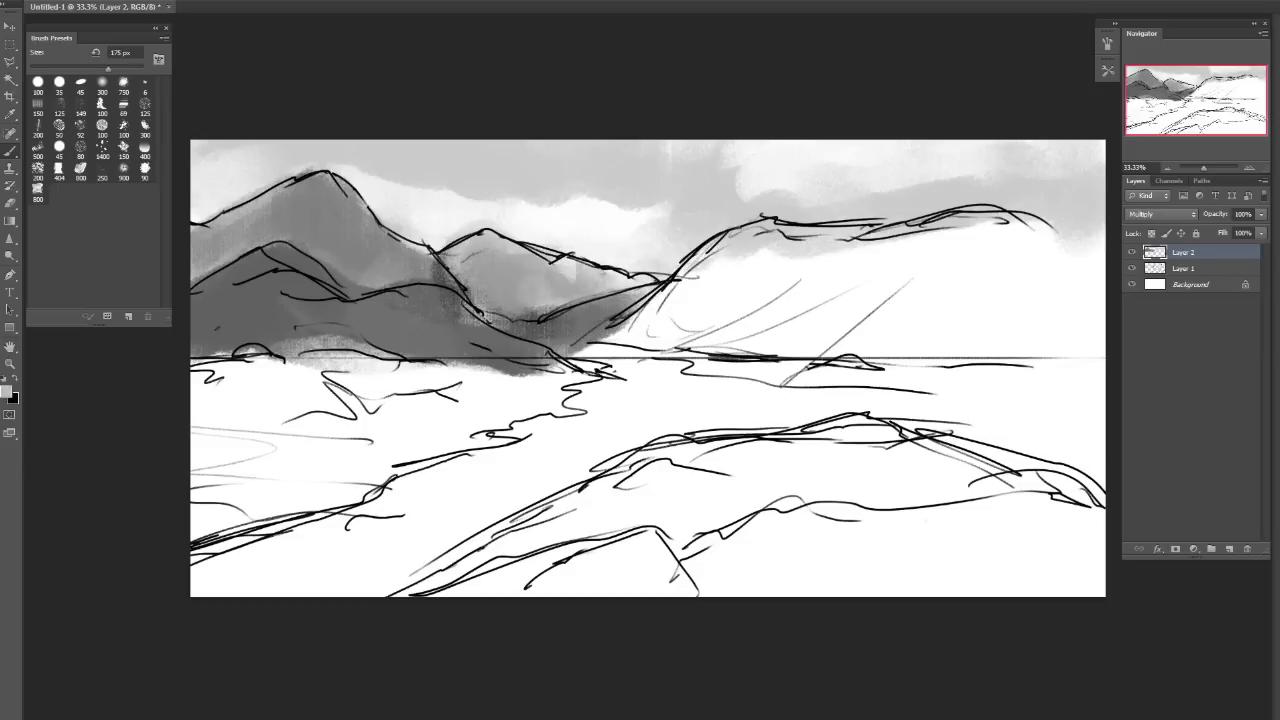
Refine the valley slopes below the middle peak with sampled gray using a 70 px brush.
drag(522, 300, 538, 312)
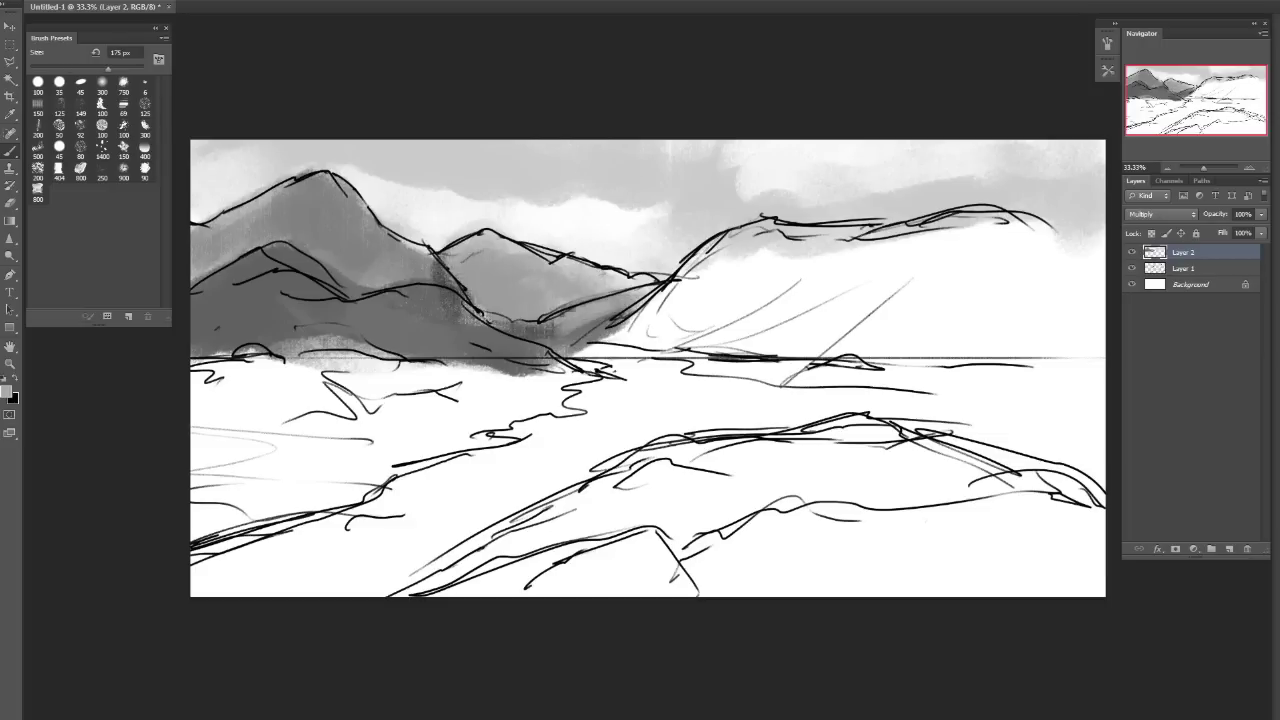
key(bracketleft)
key(bracketleft)
key(bracketleft)
key(bracketleft)
key(bracketleft)
key(bracketleft)
alt+click(535, 339)
drag(568, 334, 622, 312)
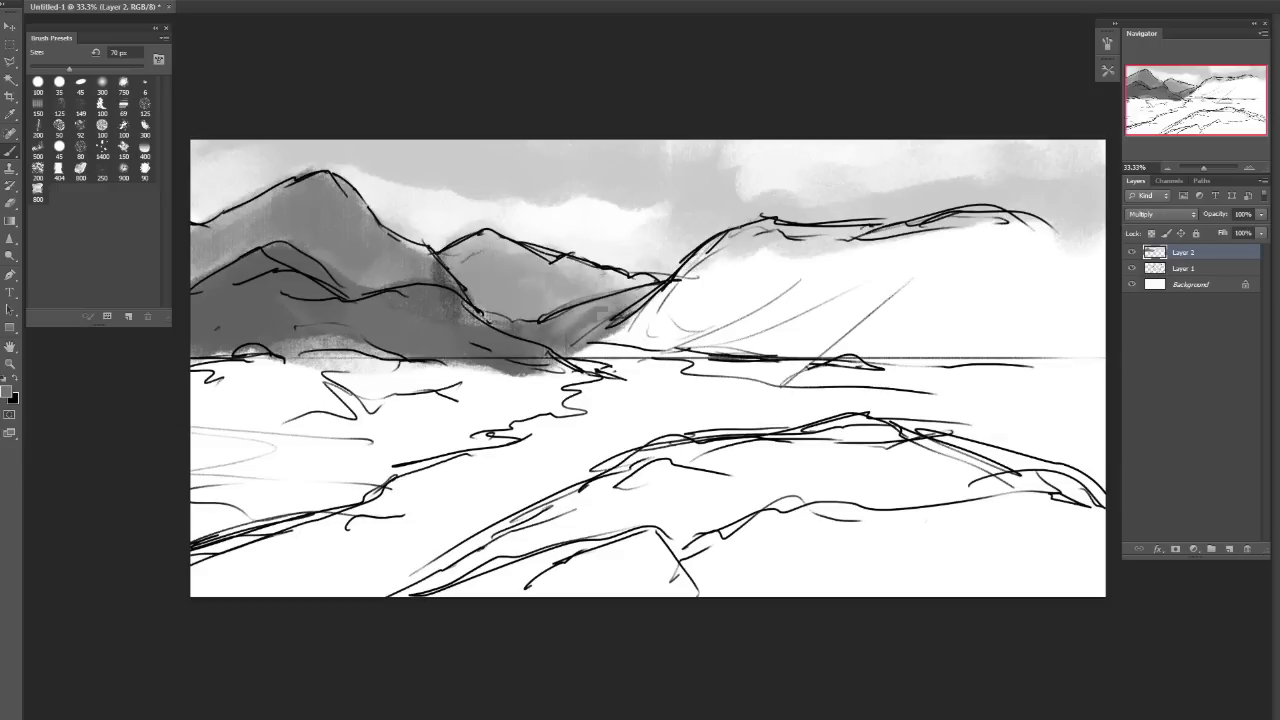
alt+click(571, 331)
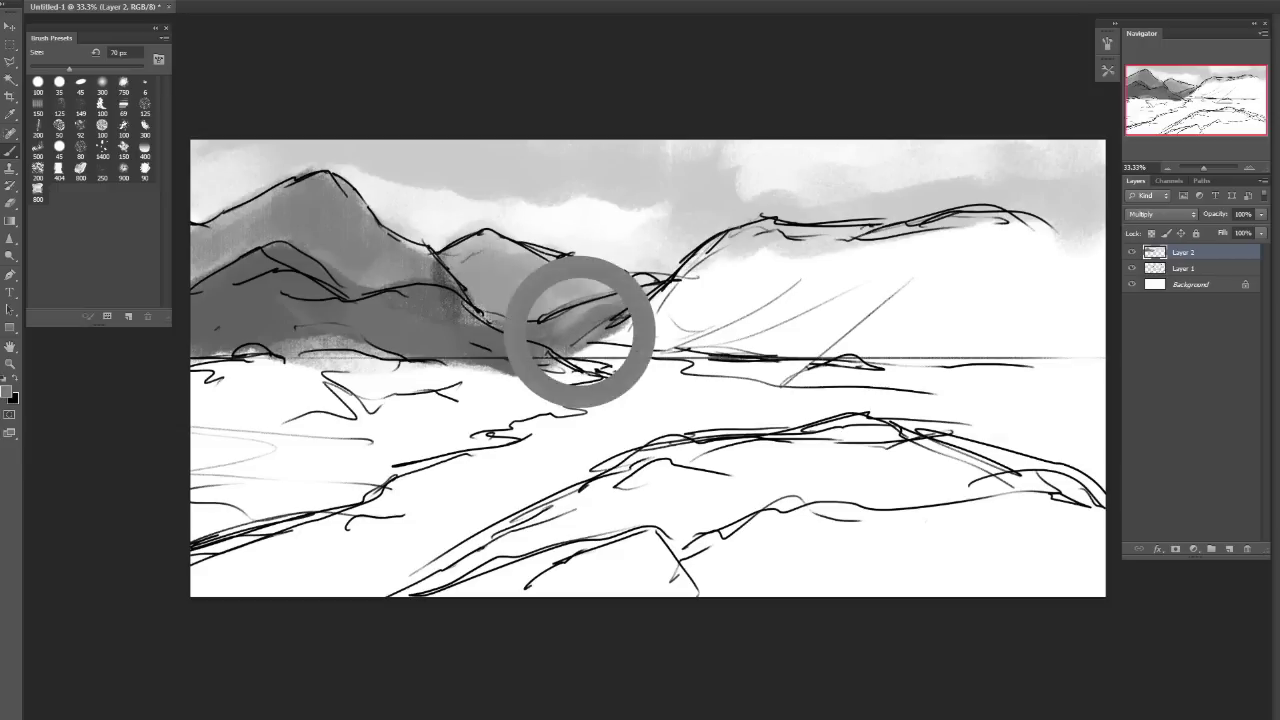
Paint sampled gray up the left slope of the right mountain toward its shoulder, with the brush near 100 px.
key(bracketright)
key(bracketright)
key(bracketright)
mouse_move(606, 352)
mouse_down()
mouse_move(676, 300)
mouse_move(700, 262)
mouse_move(760, 235)
mouse_move(700, 282)
mouse_up()
key(bracketleft)
key(bracketleft)
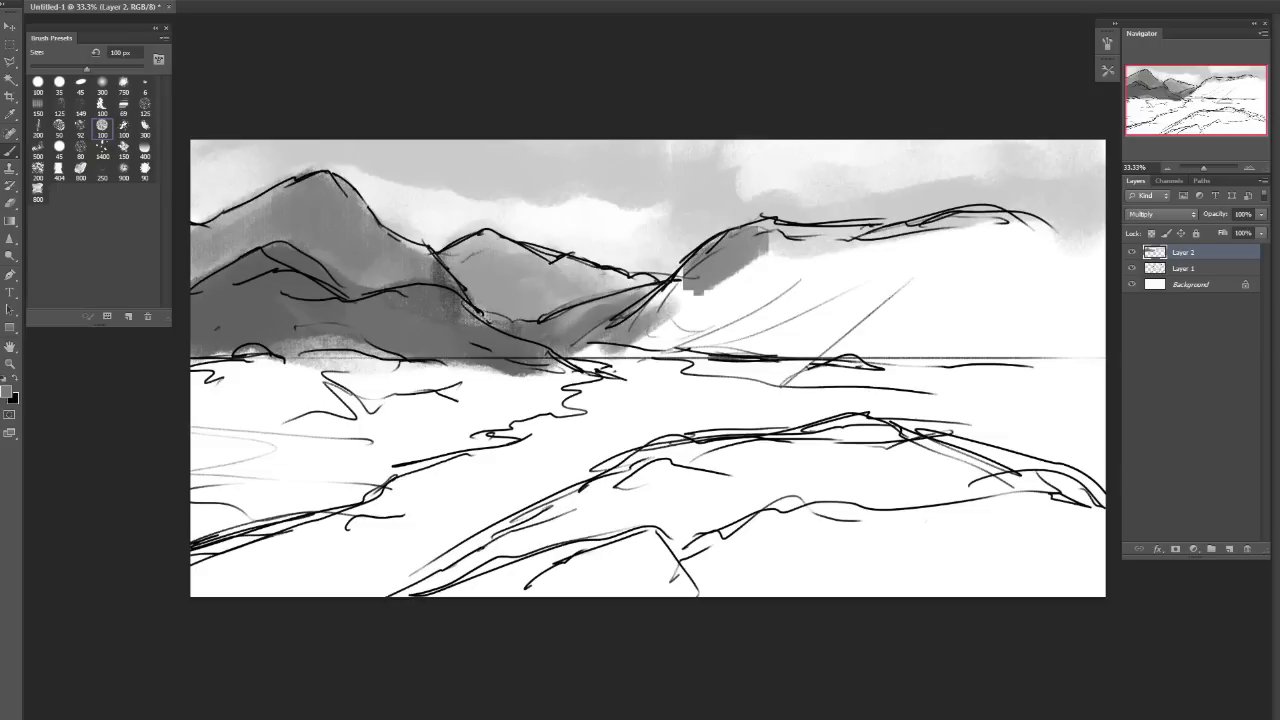
Darken the right mountain's left shoulder and slope with sampled grays using a 175 px brush.
alt+click(706, 229)
key(bracketright)
key(bracketright)
key(bracketright)
alt+click(722, 237)
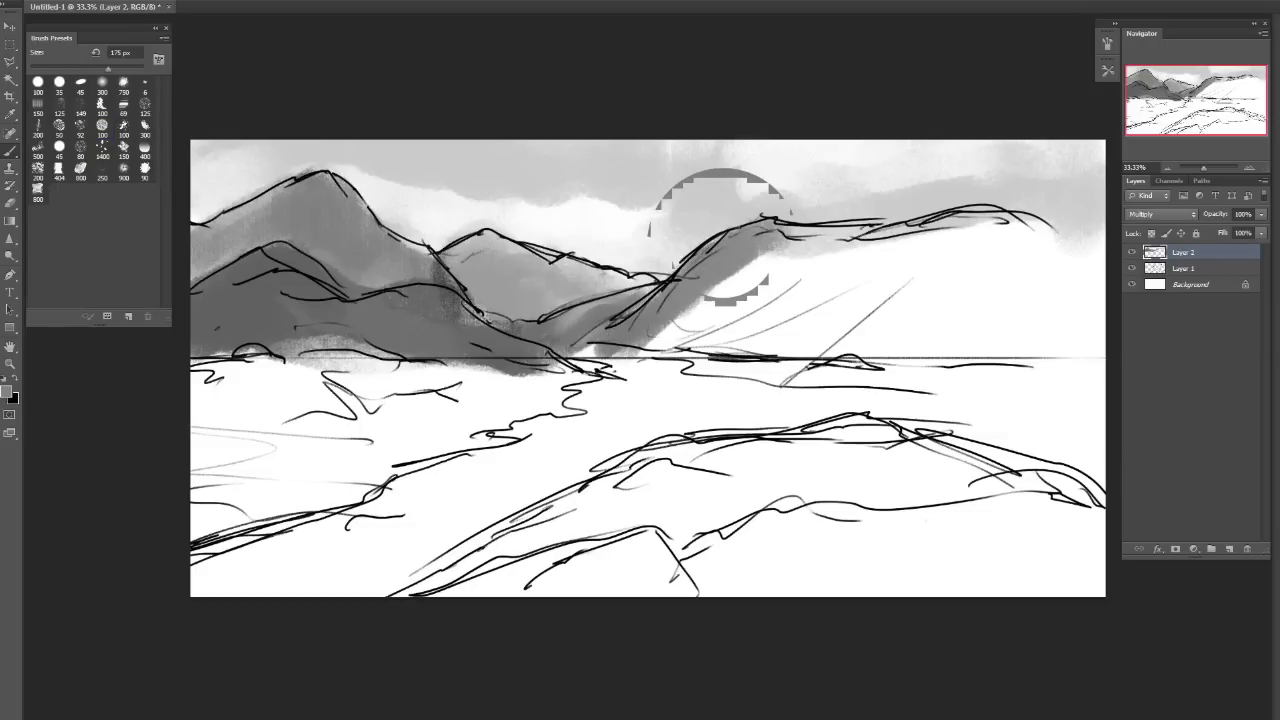
alt+click(711, 245)
alt+click(711, 245)
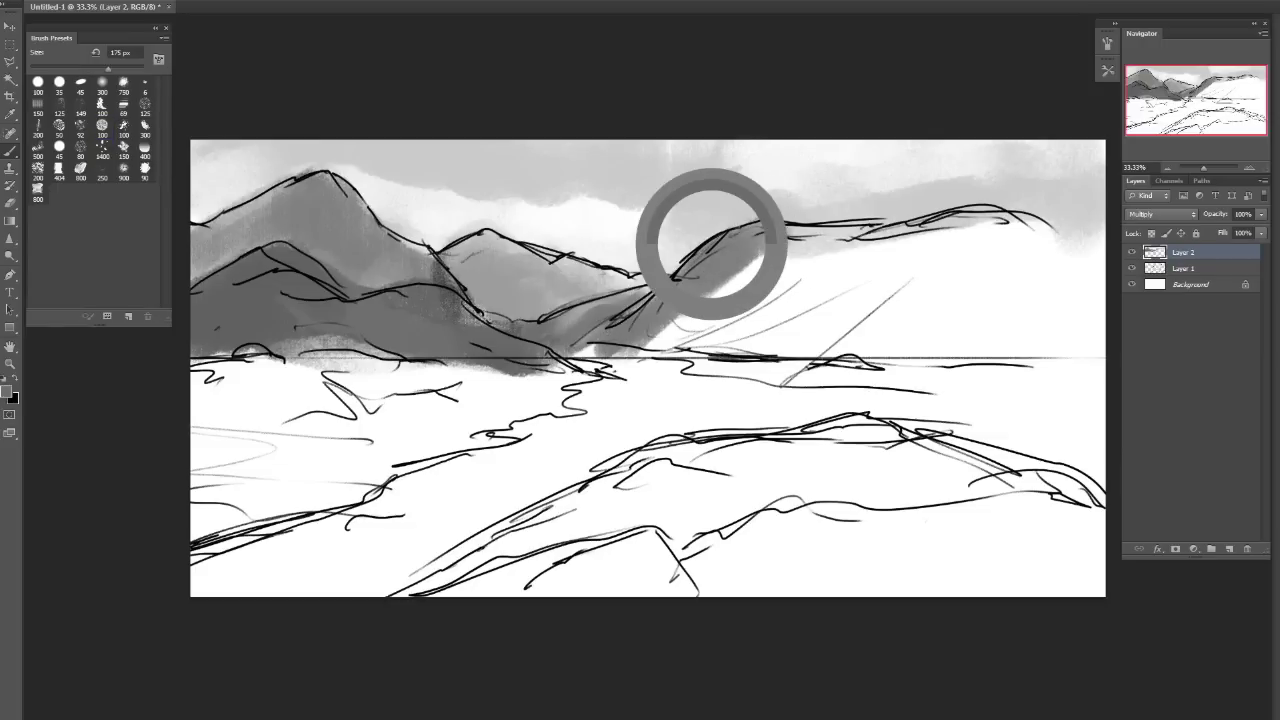
alt+click(700, 243)
alt+click(697, 249)
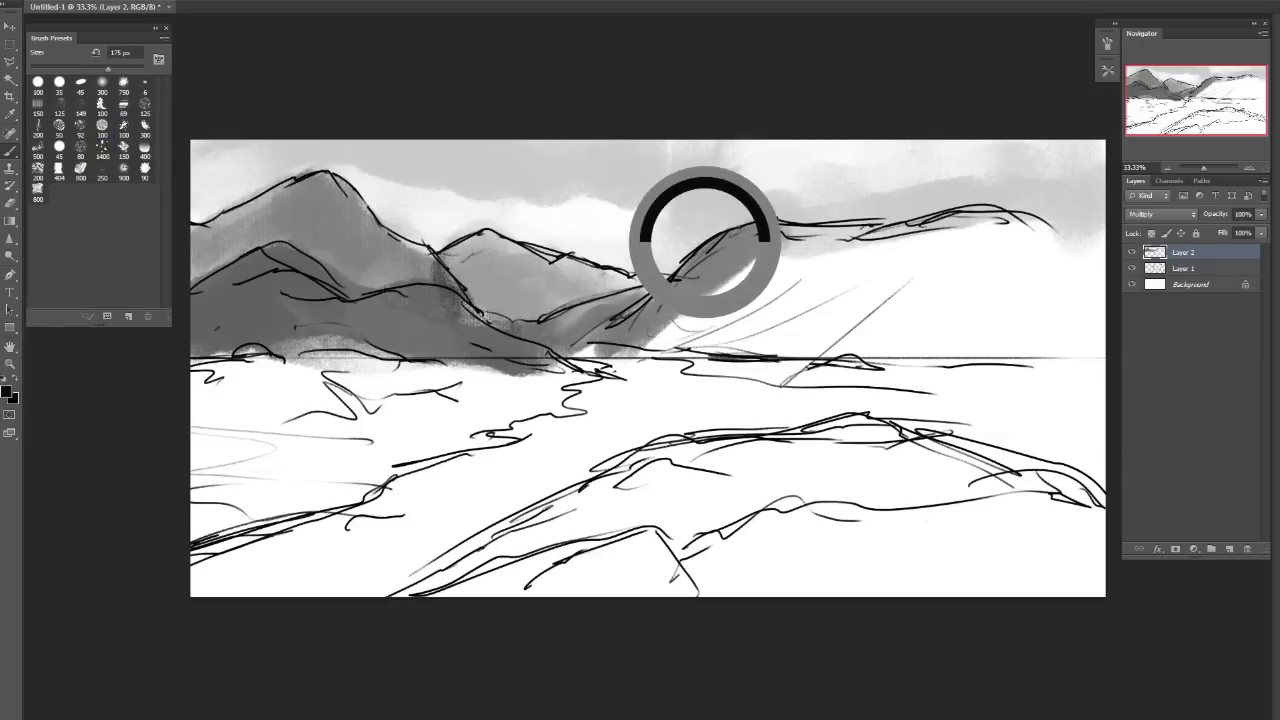
click(711, 265)
drag(730, 252, 660, 332)
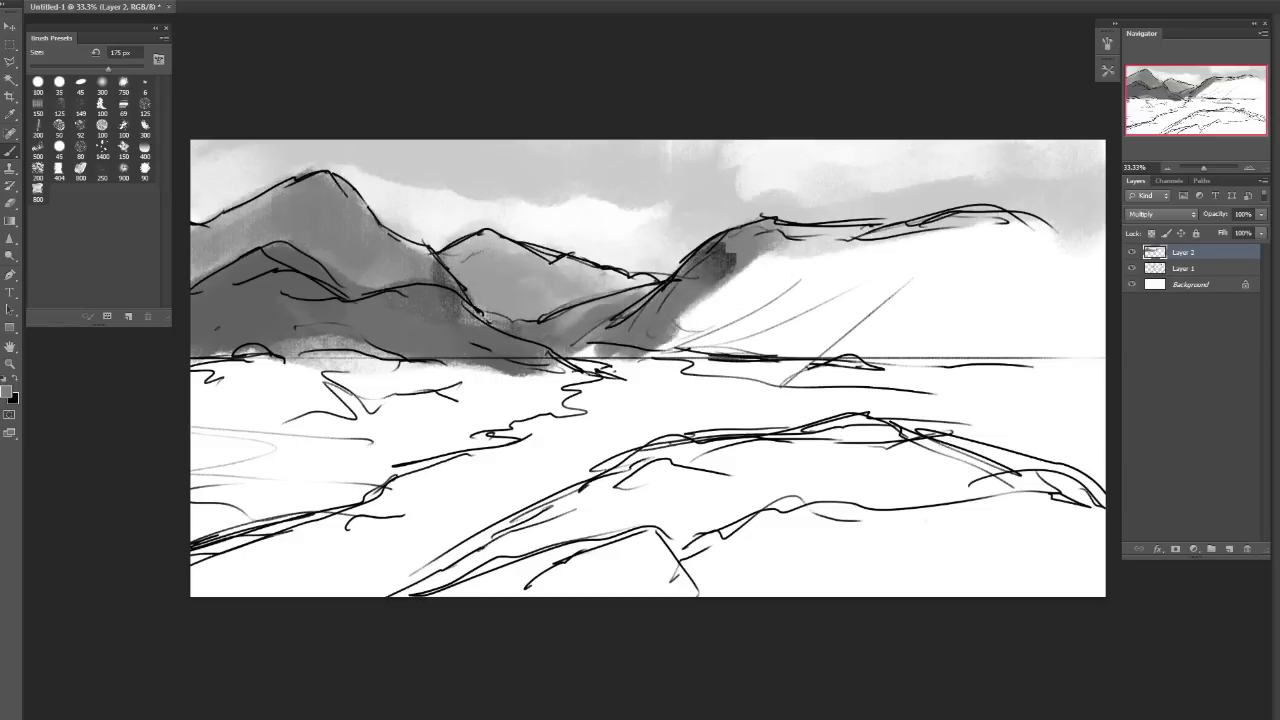
mouse_move(750, 245)
mouse_down()
mouse_move(655, 340)
mouse_move(720, 300)
mouse_up()
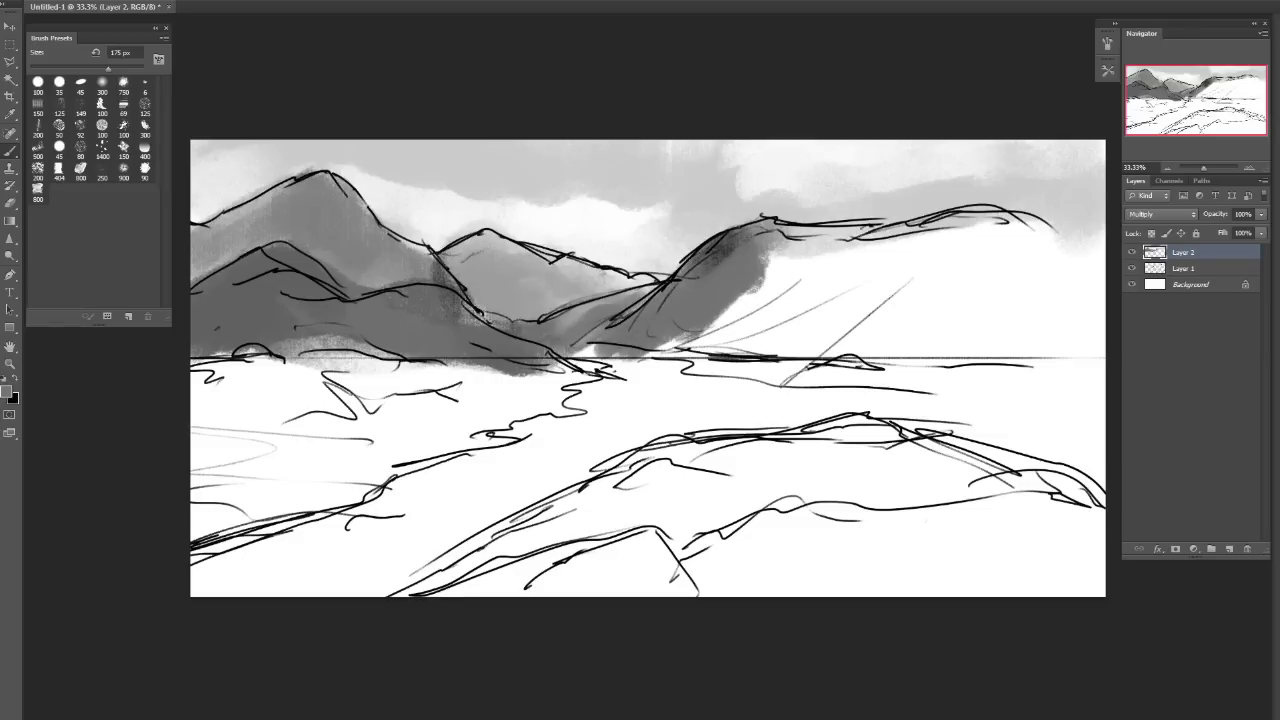
Block in the left part of the right mountain with sampled dark gray, from the ridge down to the shoreline.
alt+click(703, 251)
drag(770, 245, 590, 360)
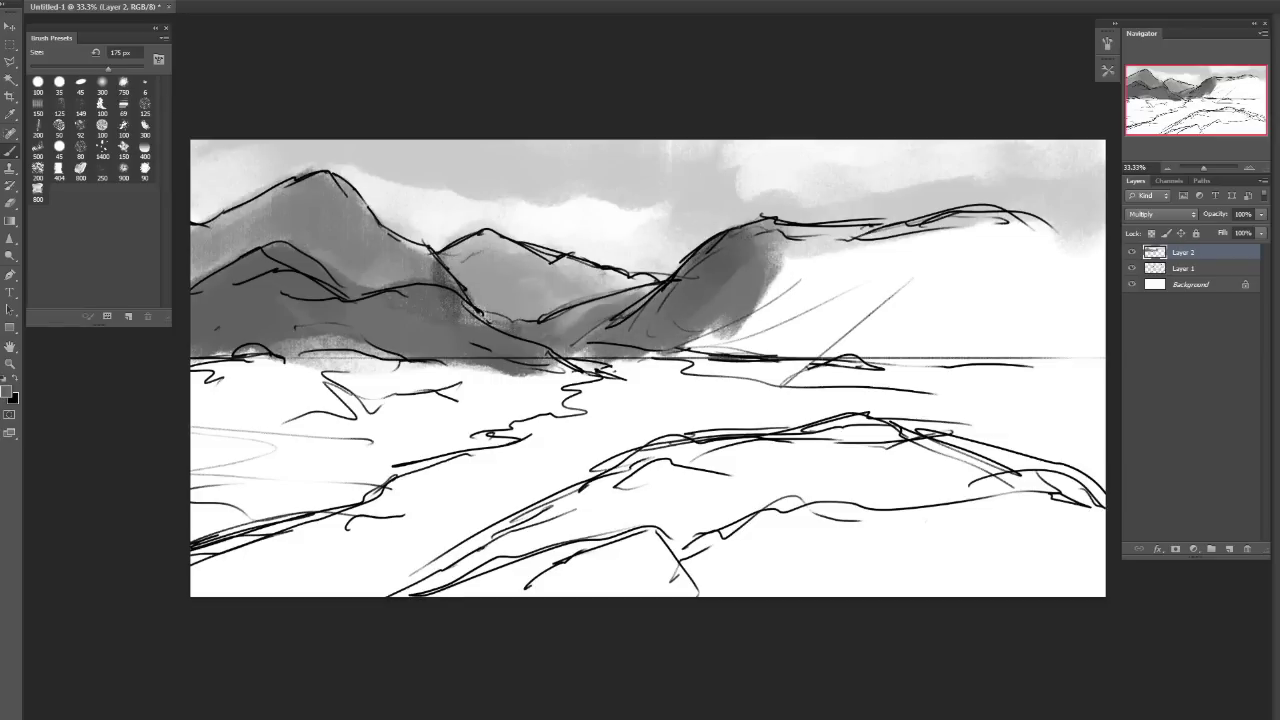
drag(720, 280, 665, 340)
drag(755, 258, 700, 345)
drag(805, 235, 710, 355)
mouse_move(860, 225)
mouse_down()
mouse_move(750, 260)
mouse_move(680, 350)
mouse_move(700, 350)
mouse_up()
drag(830, 260, 700, 370)
drag(790, 280, 630, 355)
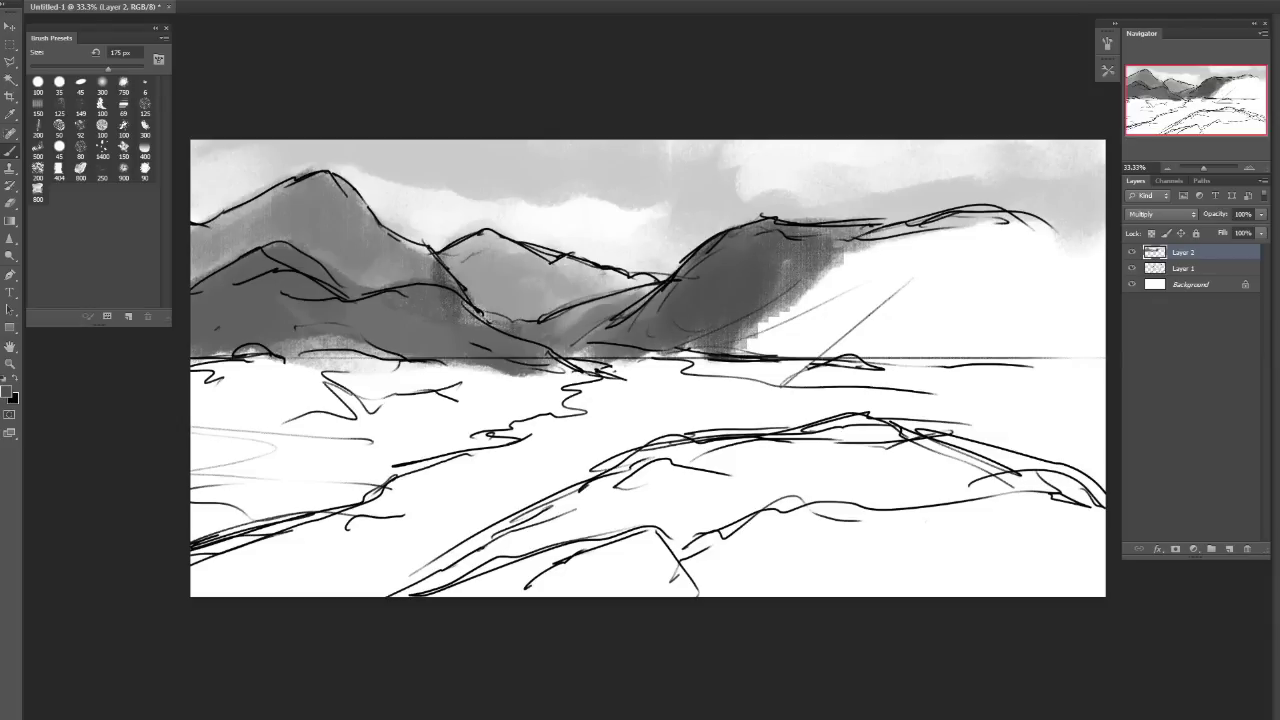
Carry the dark gray along the right mountain's ridge to its far end and down across its middle slope.
mouse_move(835, 240)
mouse_down()
mouse_move(700, 350)
mouse_move(680, 350)
mouse_move(760, 325)
mouse_up()
key(bracketright)
mouse_move(885, 245)
mouse_down()
mouse_move(790, 300)
mouse_move(780, 330)
mouse_up()
key(ctrl+z)
mouse_move(1025, 220)
mouse_down()
mouse_move(900, 255)
mouse_move(745, 345)
mouse_up()
key(bracketleft)
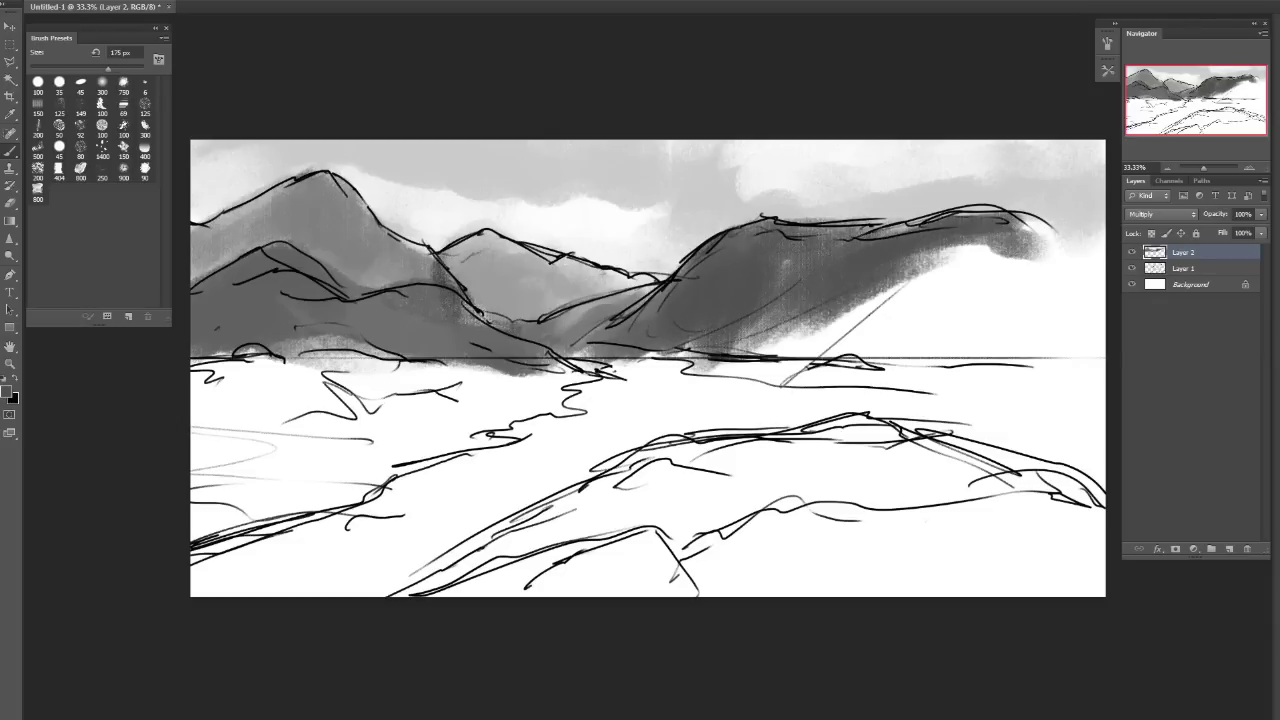
Fill the remaining white body of the right mountain with dark gray using a larger brush.
mouse_move(1040, 240)
mouse_down()
mouse_move(880, 320)
mouse_move(1000, 300)
mouse_up()
key(ctrl+z)
key(bracketright)
key(bracketright)
key(bracketright)
mouse_move(1070, 250)
mouse_down()
mouse_move(1030, 330)
mouse_move(1080, 320)
mouse_move(870, 300)
mouse_up()
drag(1000, 230, 800, 330)
drag(800, 320, 740, 350)
key(ctrl+z)
mouse_move(800, 320)
mouse_down()
mouse_move(670, 365)
mouse_move(930, 375)
mouse_up()
Work the dark gray along the right mountain's base at the shoreline with a 150 px brush.
key(bracketleft)
key(bracketleft)
key(bracketleft)
key(bracketleft)
mouse_move(780, 375)
mouse_down()
mouse_move(1045, 370)
mouse_move(930, 390)
mouse_move(1095, 350)
mouse_move(1090, 395)
mouse_up()
key(ctrl+z)
key(ctrl+z)
alt+click(673, 370)
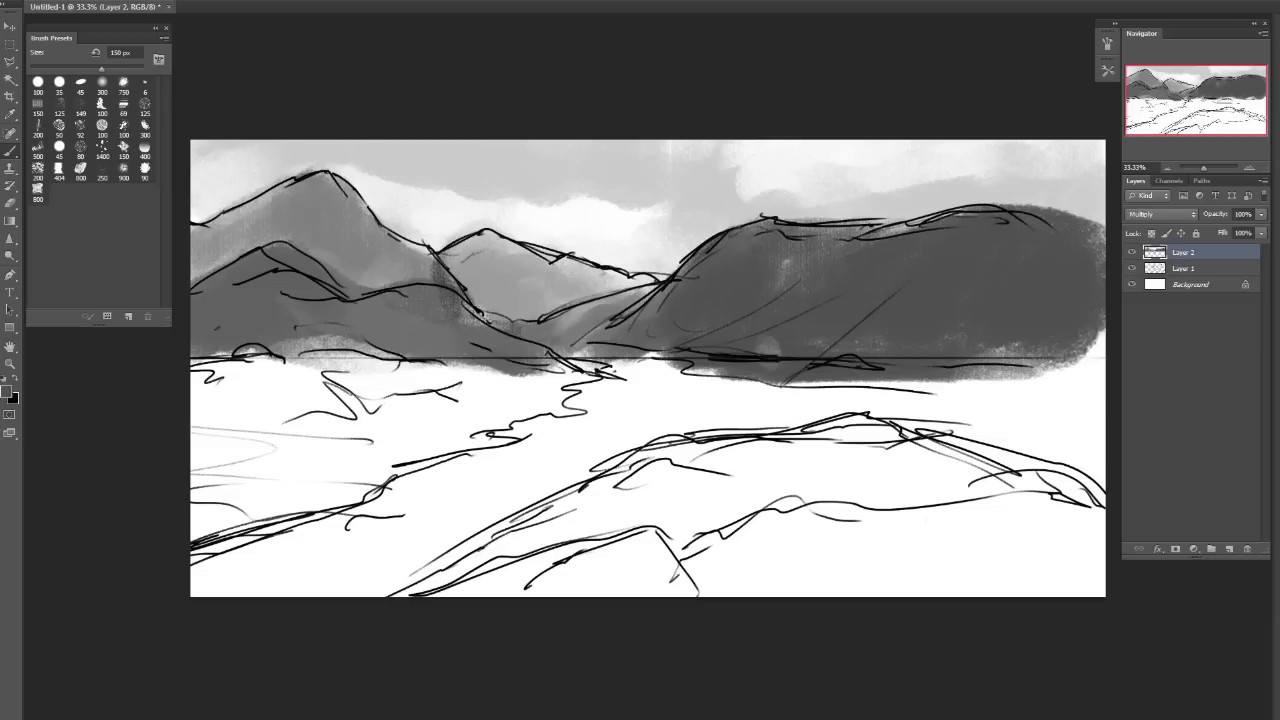
Paint a light gray sunlit patch on the right mountain's lower slope using a 125 px brush.
key(bracketleft)
drag(900, 290, 775, 350)
drag(880, 295, 760, 375)
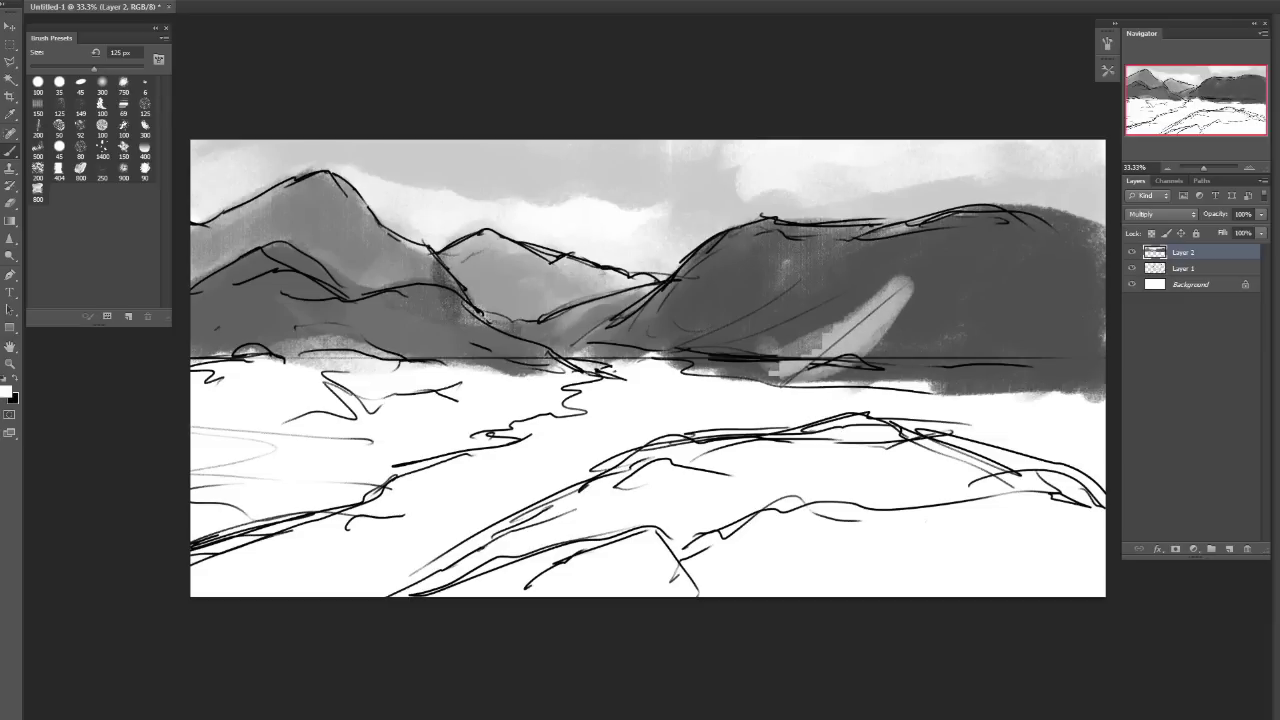
mouse_move(960, 288)
mouse_down()
mouse_move(890, 345)
mouse_move(915, 360)
mouse_up()
key(ctrl+z)
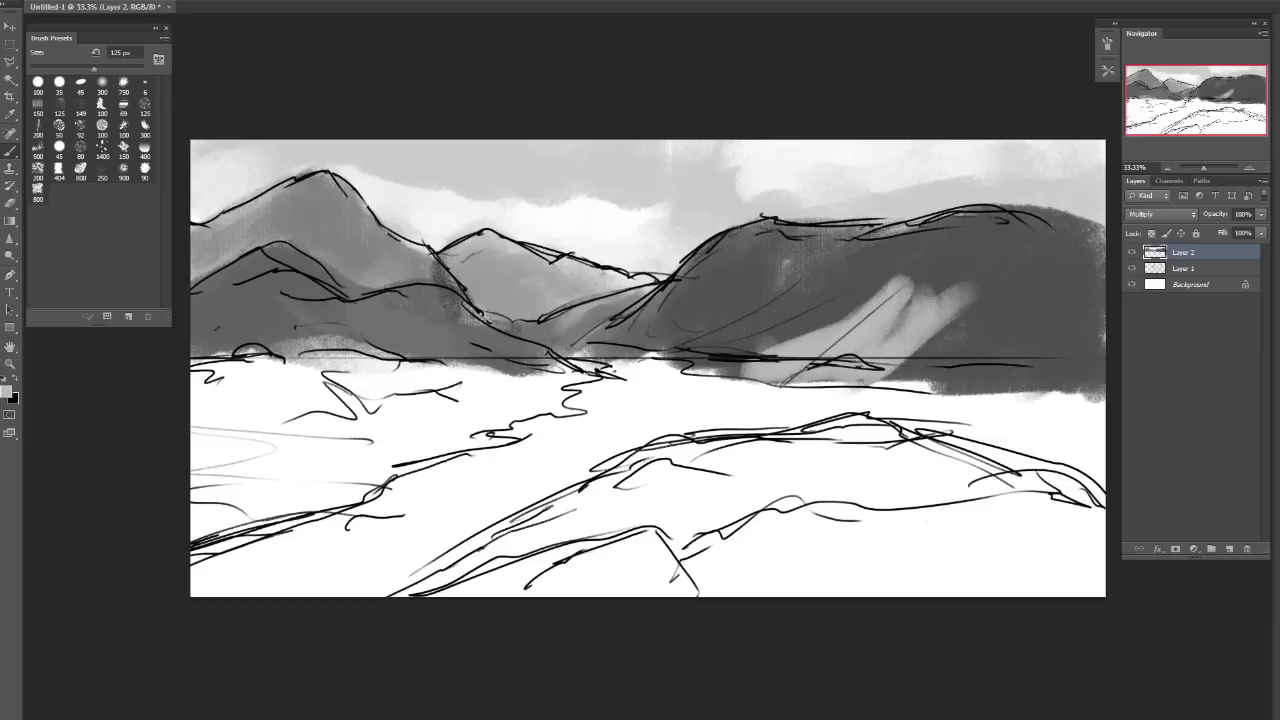
drag(970, 300, 890, 370)
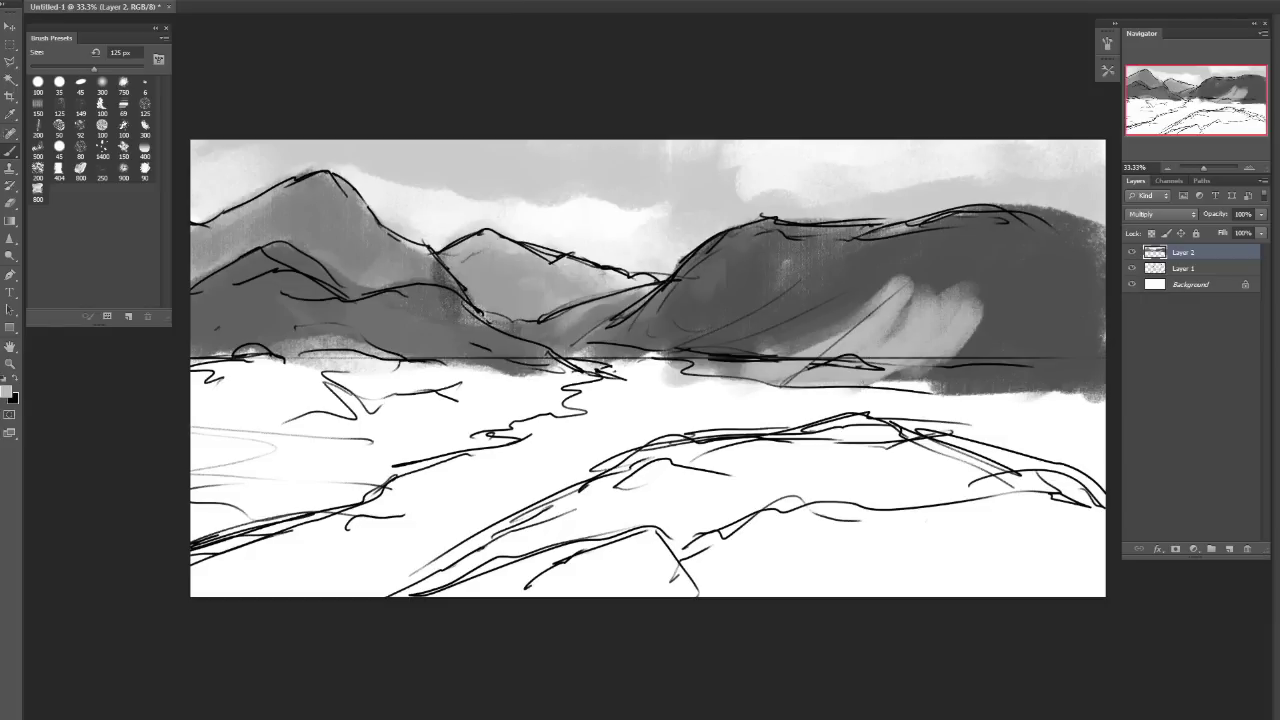
alt+click(874, 316)
drag(926, 282, 862, 346)
alt+click(905, 228)
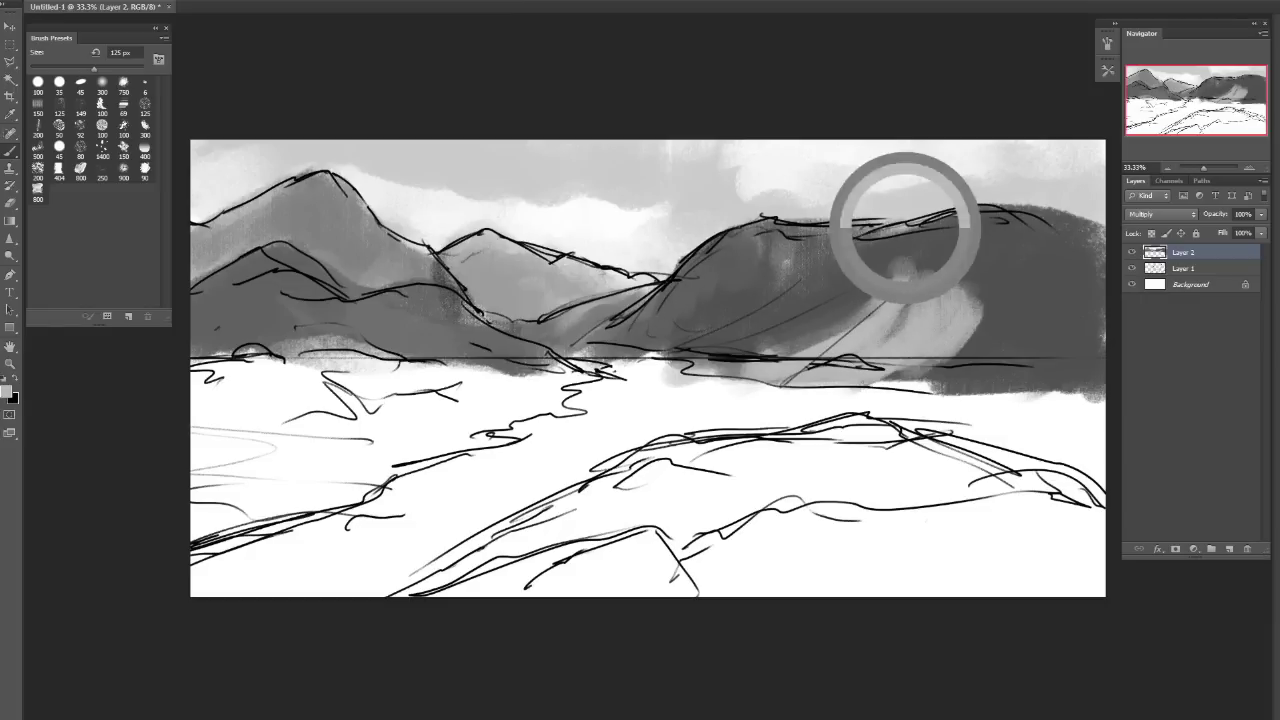
Try a light gray highlight just below the right mountain's ridge, and undo it.
mouse_move(955, 225)
mouse_down()
mouse_move(900, 250)
mouse_move(935, 228)
mouse_move(875, 240)
mouse_up()
key(ctrl+z)
alt+click(831, 257)
key(bracketright)
key(ctrl+z)
key(ctrl+z)
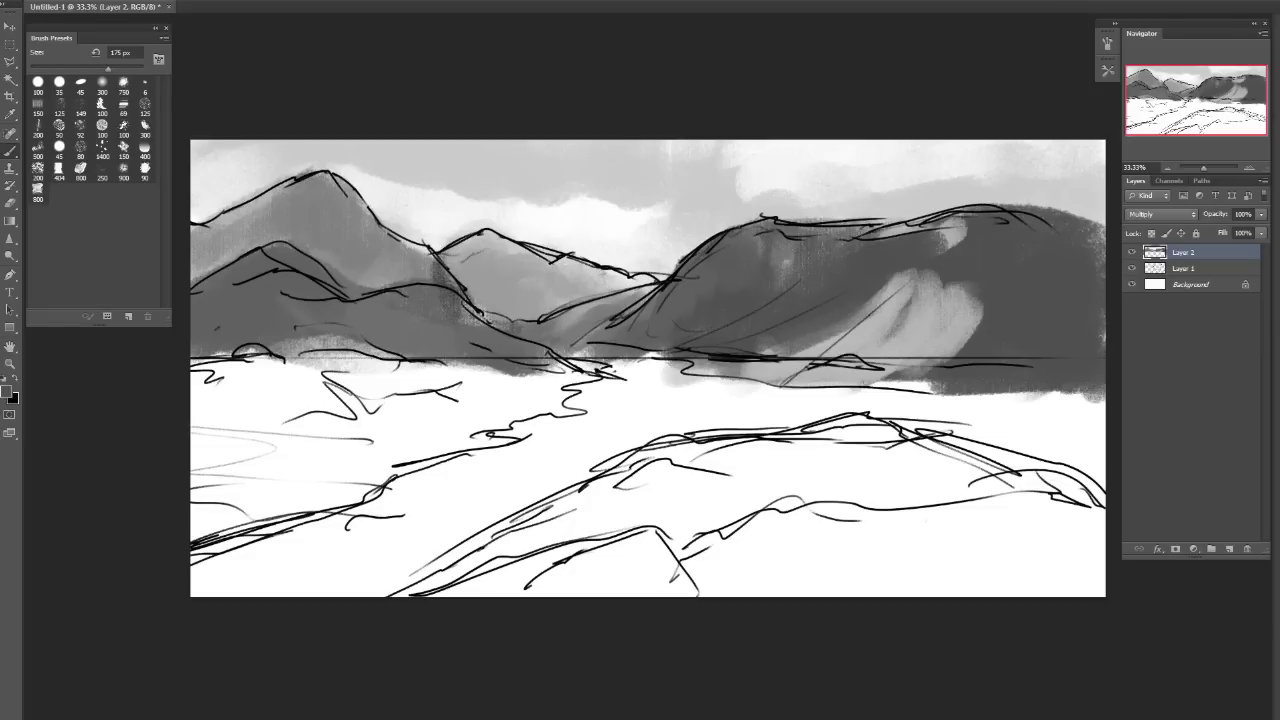
key(ctrl+alt+z)
key(ctrl+shift+z)
key(ctrl+alt+z)
key(ctrl+alt+z)
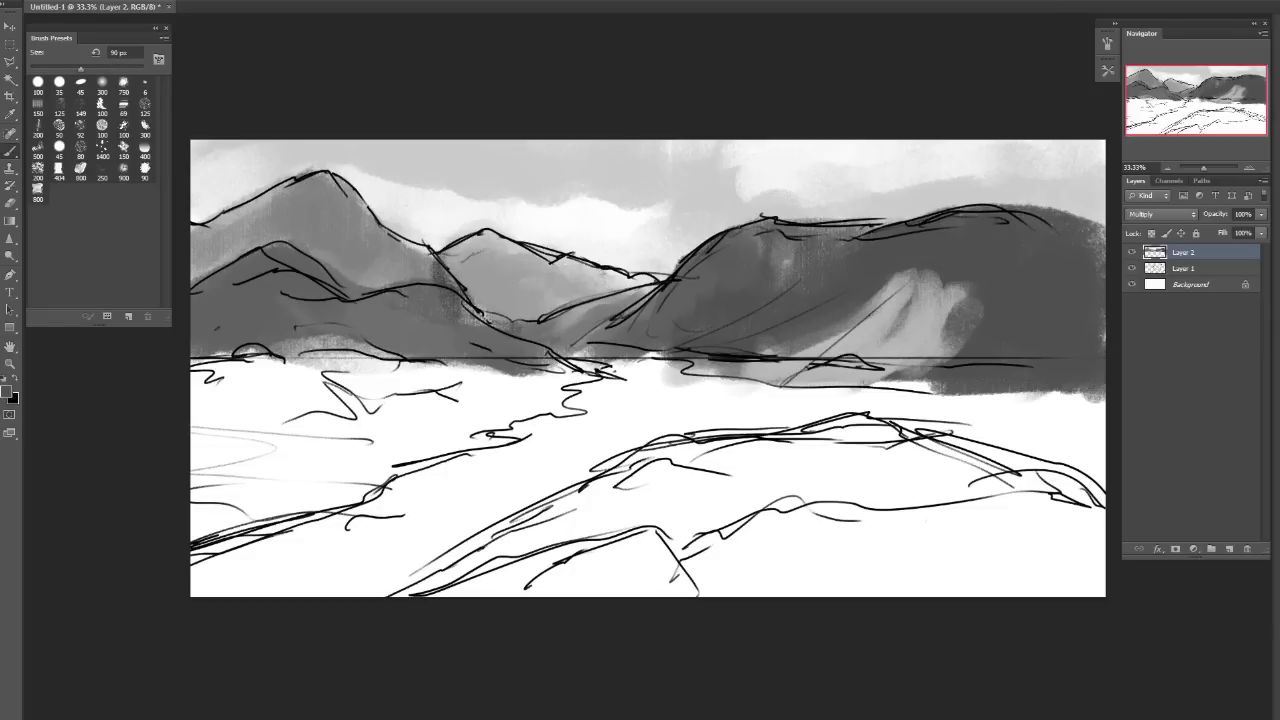
Darken the lower edge of the sunlit patch along the shoreline with sampled gray using a 90 px brush.
alt+click(829, 343)
mouse_move(850, 376)
mouse_down()
mouse_move(902, 368)
mouse_move(825, 376)
mouse_up()
drag(945, 386, 780, 380)
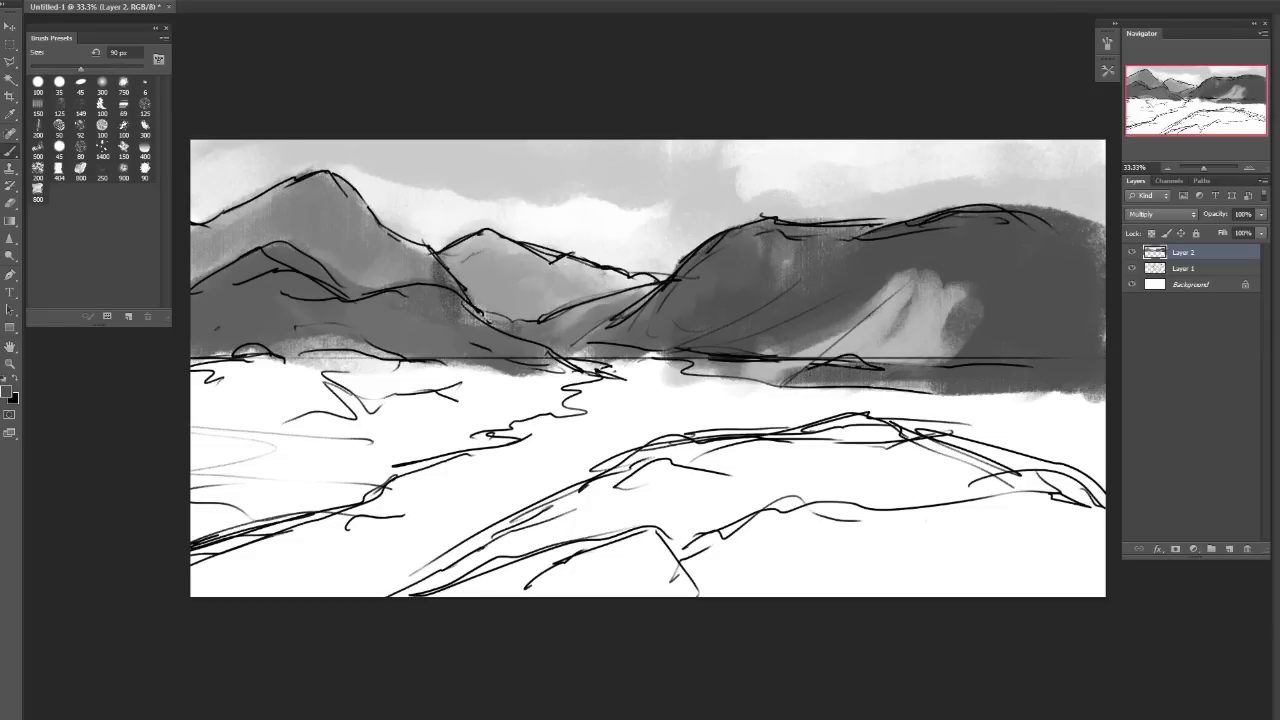
alt+click(914, 343)
drag(905, 370, 825, 372)
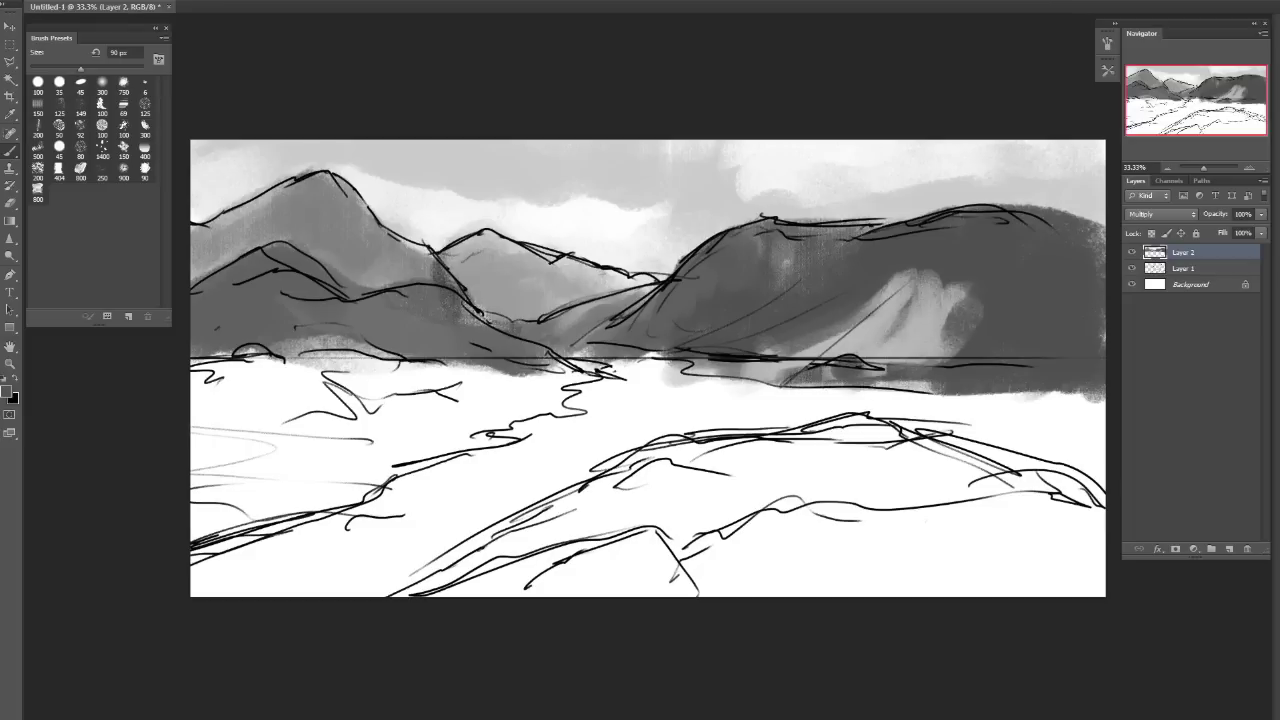
mouse_move(590, 365)
mouse_down()
mouse_move(440, 425)
mouse_move(200, 455)
mouse_move(200, 410)
mouse_up()
key(bracketleft)
key(bracketleft)
key(bracketleft)
key(bracketleft)
key(ctrl+z)
mouse_move(385, 350)
mouse_down()
mouse_move(200, 448)
mouse_move(205, 495)
mouse_up()
key(ctrl+z)
Block in the left riverbank with textured mid gray down to the shoreline, enlarging the brush to 175 px.
drag(550, 383, 208, 487)
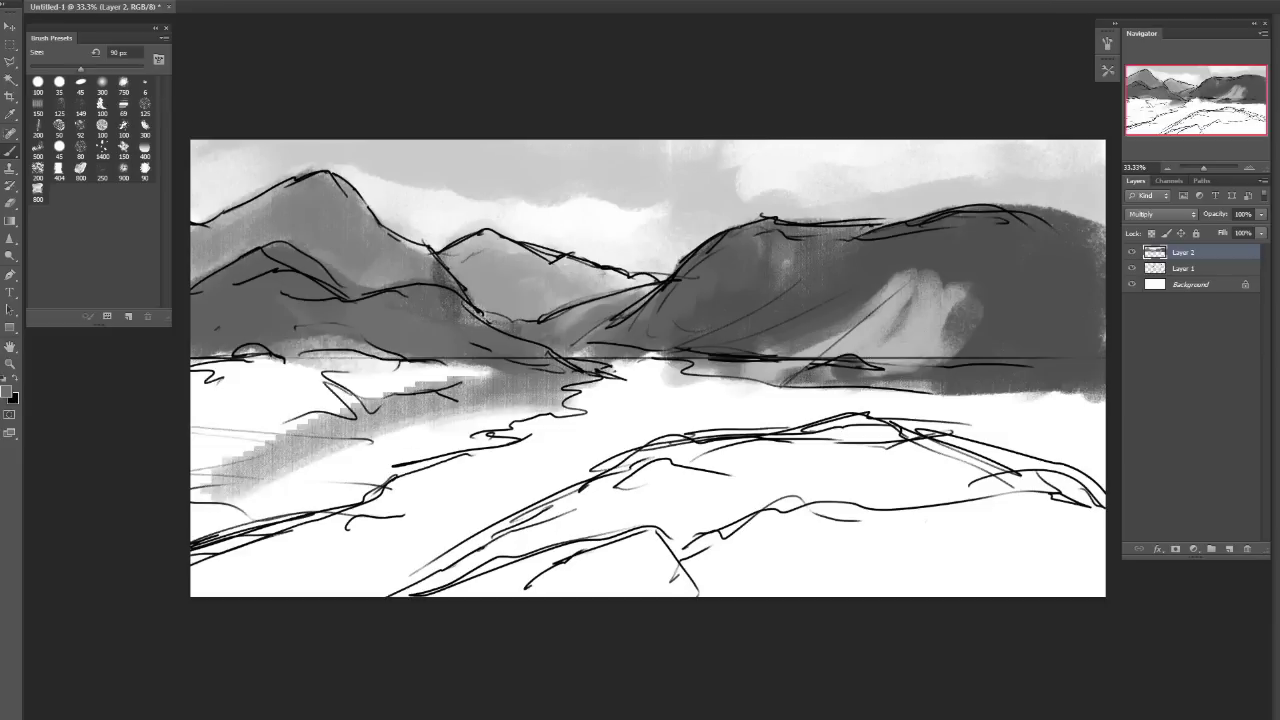
key(bracketright)
key(bracketright)
key(bracketright)
key(bracketright)
drag(480, 385, 200, 440)
drag(295, 470, 195, 535)
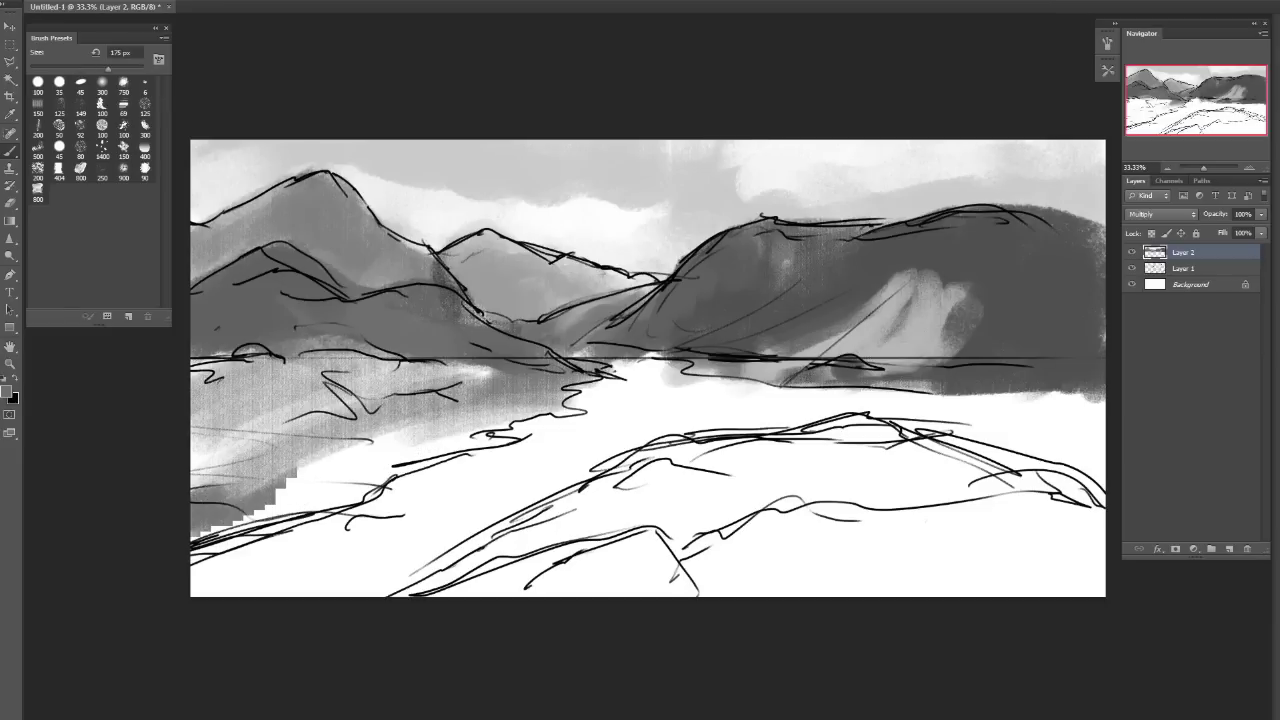
drag(260, 440, 190, 480)
drag(505, 410, 210, 555)
mouse_move(380, 475)
mouse_down()
mouse_move(200, 520)
mouse_move(370, 495)
mouse_up()
Paint a dark gray mass at the left bank's lower corner and a dark horizontal band above it with sampled gray.
alt+click(303, 523)
alt+click(242, 509)
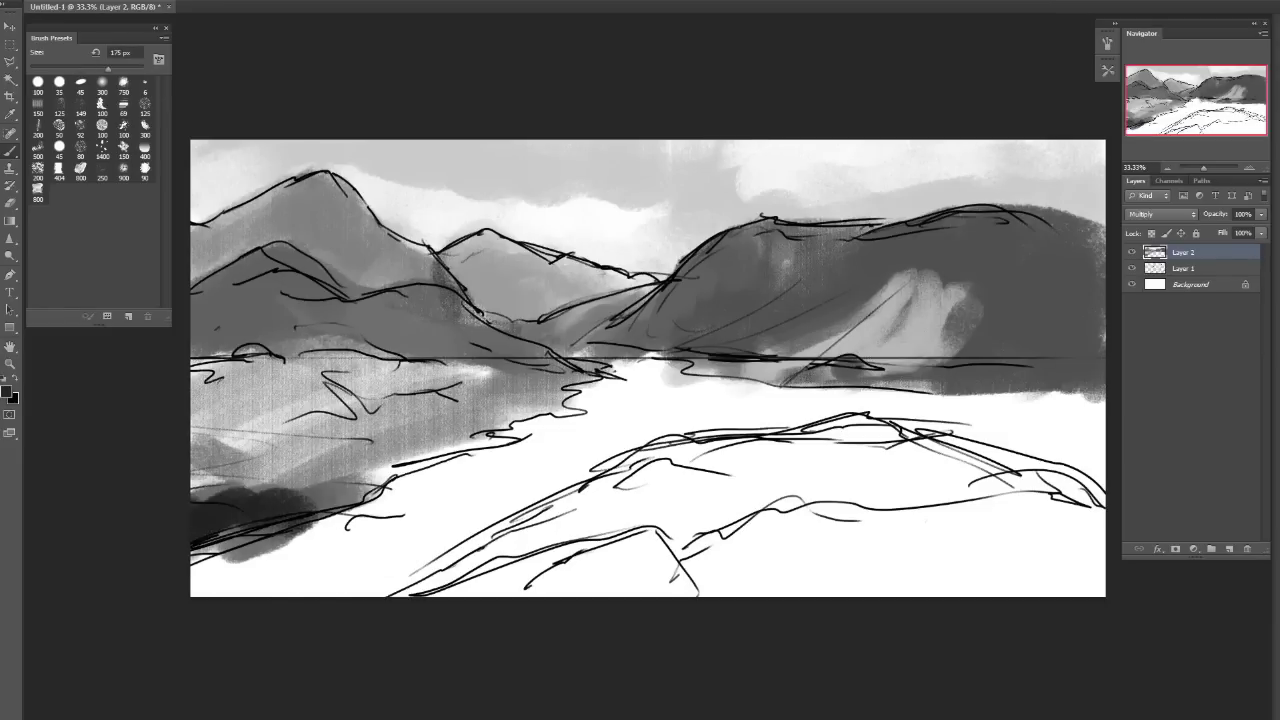
mouse_move(255, 440)
mouse_down()
mouse_move(195, 450)
mouse_move(360, 445)
mouse_up()
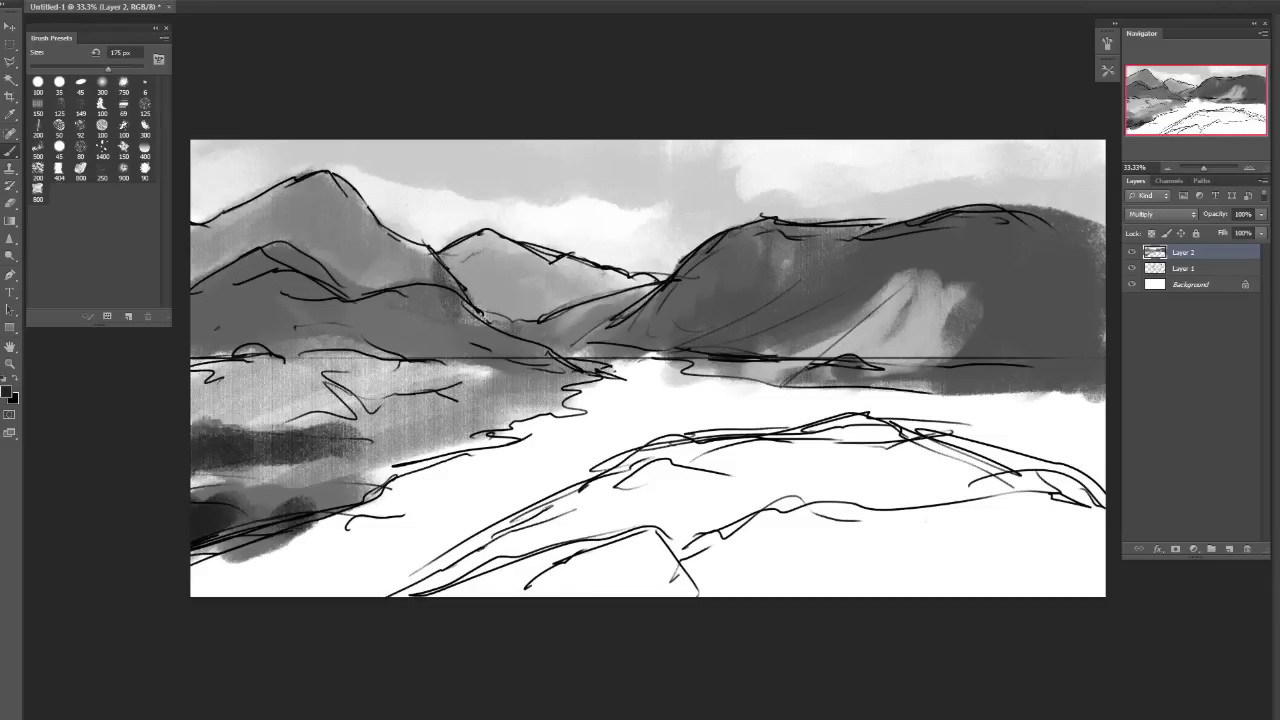
drag(195, 445, 365, 440)
Paint dark shadow across the left foothill and gray tones over the upper bank below it with the 175 px brush.
drag(275, 372, 240, 392)
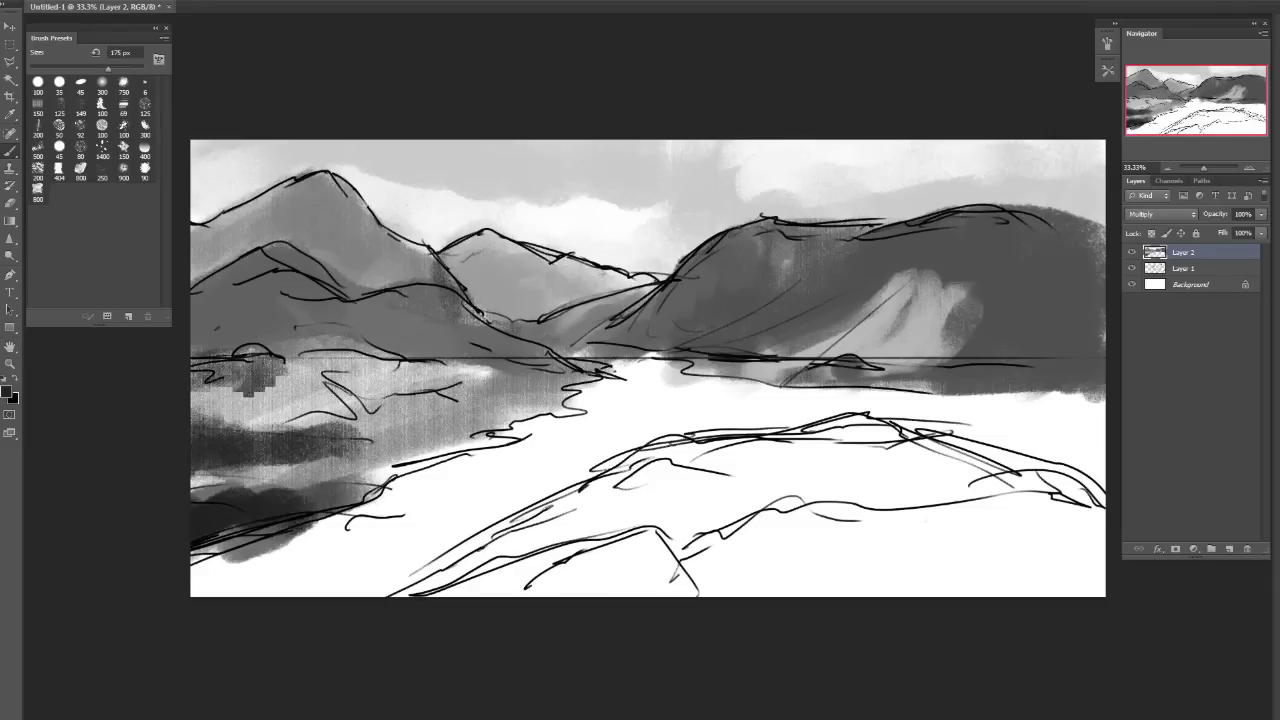
drag(235, 290, 210, 340)
drag(270, 275, 250, 420)
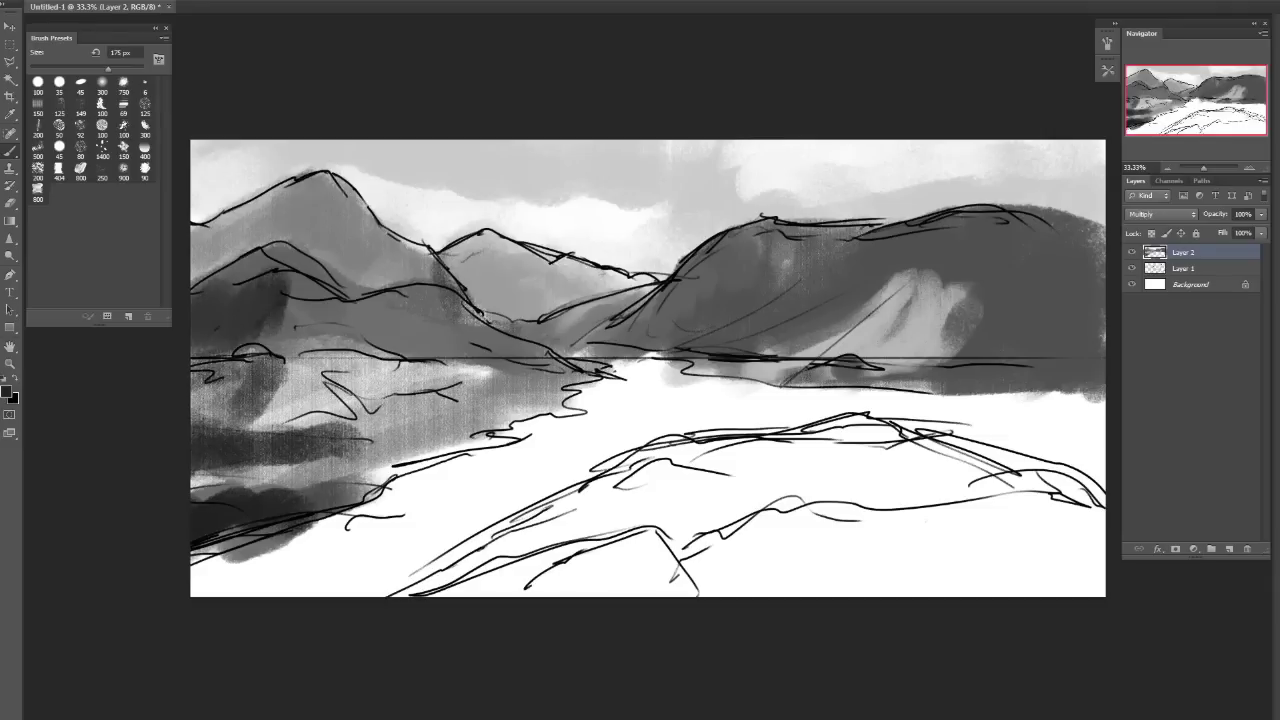
drag(235, 318, 395, 322)
mouse_move(320, 312)
mouse_down()
mouse_move(250, 385)
mouse_move(400, 325)
mouse_up()
drag(335, 400, 220, 362)
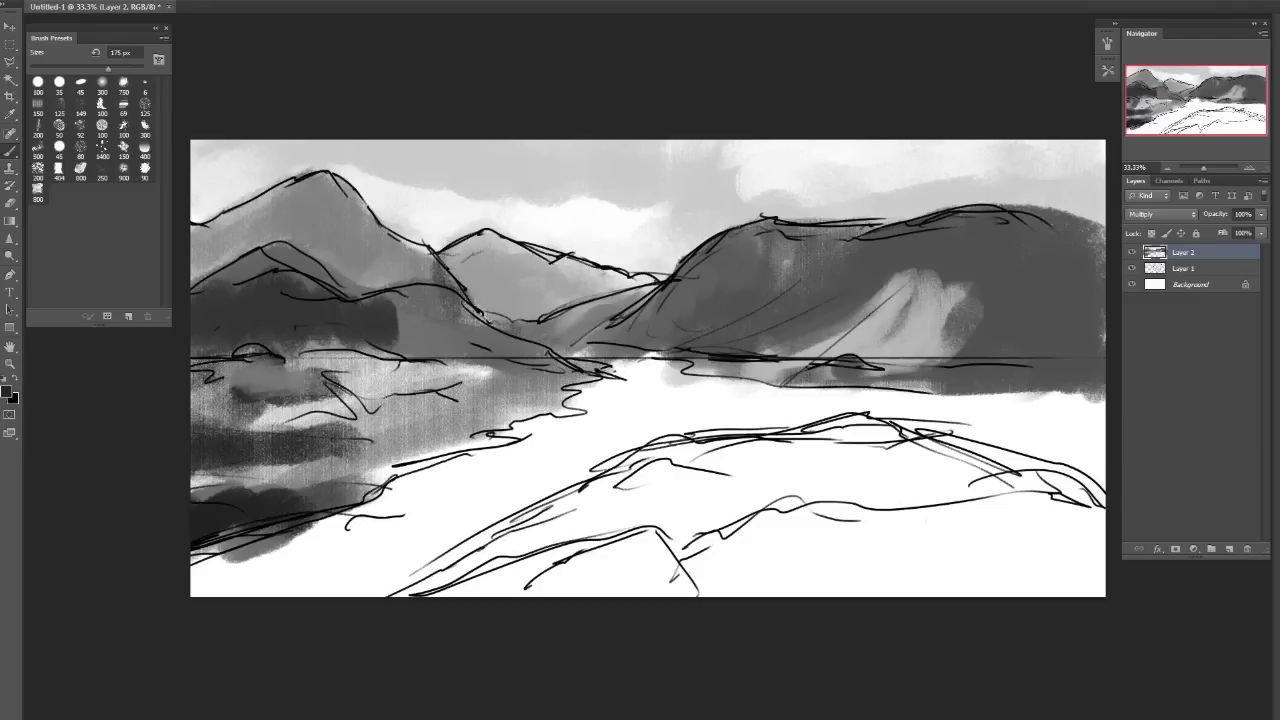
Work gray tones around the dark band on the left bank with a 125 px brush.
key(bracketleft)
key(bracketleft)
mouse_move(305, 418)
mouse_down()
mouse_move(365, 392)
mouse_move(400, 400)
mouse_up()
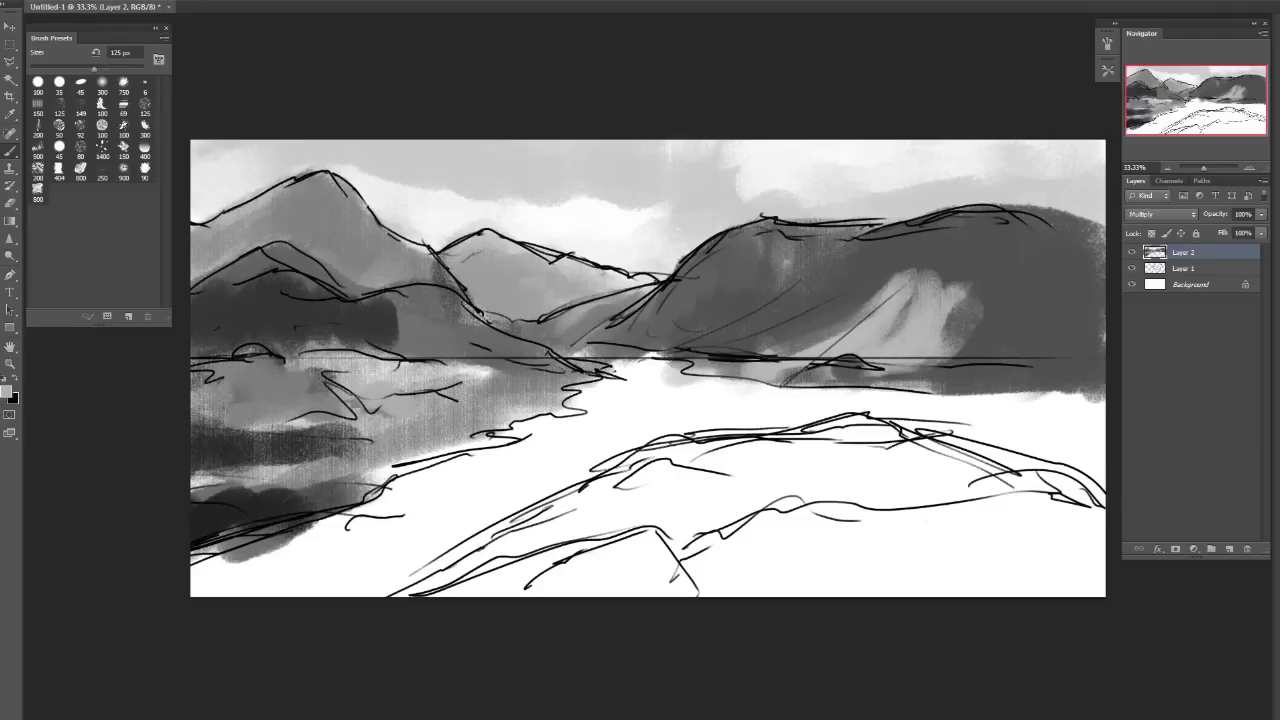
mouse_move(275, 442)
mouse_down()
mouse_move(325, 432)
mouse_move(352, 445)
mouse_up()
drag(235, 442, 378, 455)
Smooth the textured part of the left bank beside the river with sampled mid grays.
alt+click(399, 431)
alt+click(436, 407)
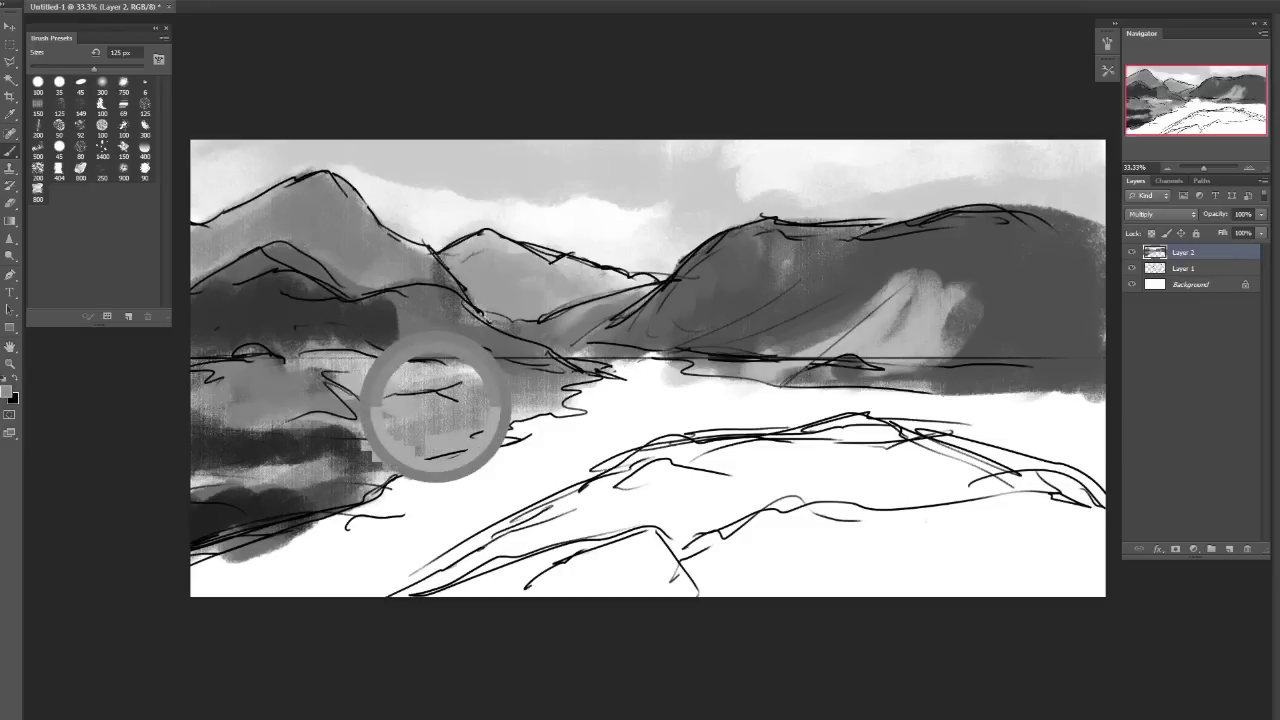
drag(436, 424, 515, 428)
drag(425, 452, 362, 456)
mouse_move(395, 395)
mouse_down()
mouse_move(480, 375)
mouse_move(405, 374)
mouse_move(562, 382)
mouse_move(492, 366)
mouse_move(375, 392)
mouse_up()
alt+click(476, 371)
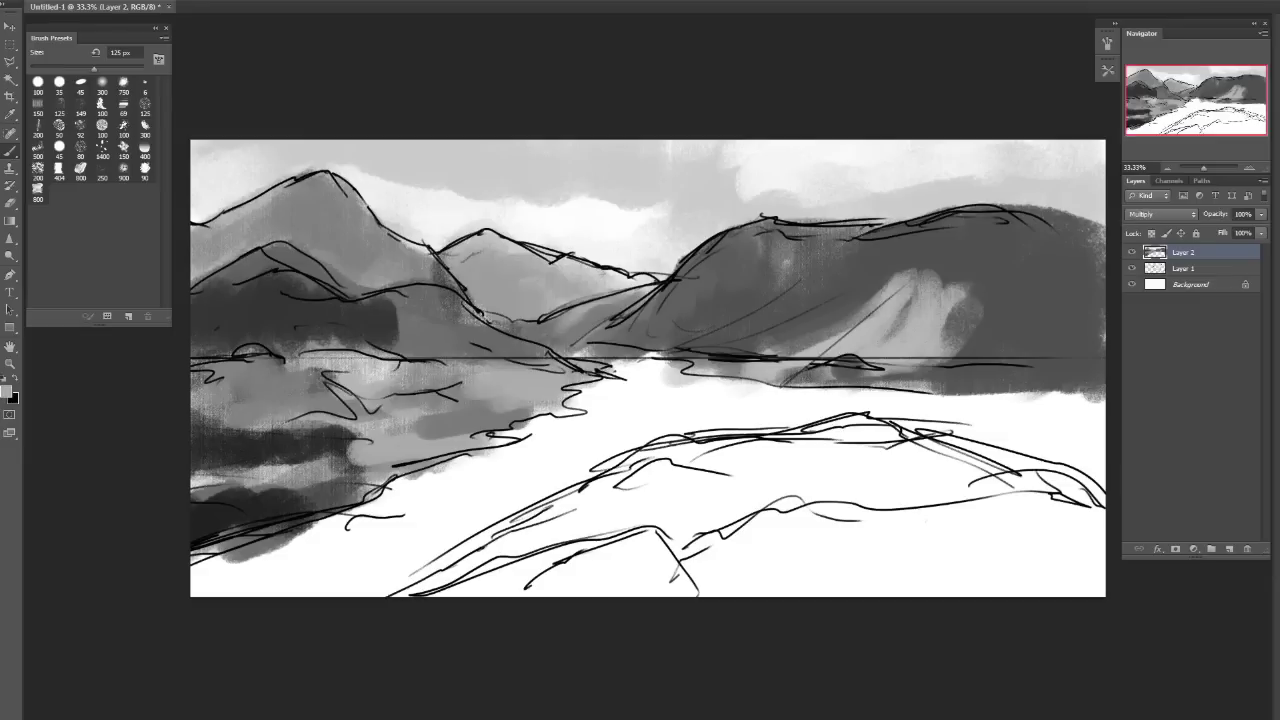
Add darker gray patches near the bank's shoreline and extend the dark band toward the river with sampled tones.
alt+click(432, 394)
drag(445, 420, 518, 418)
alt+click(357, 443)
drag(395, 425, 285, 422)
alt+click(343, 471)
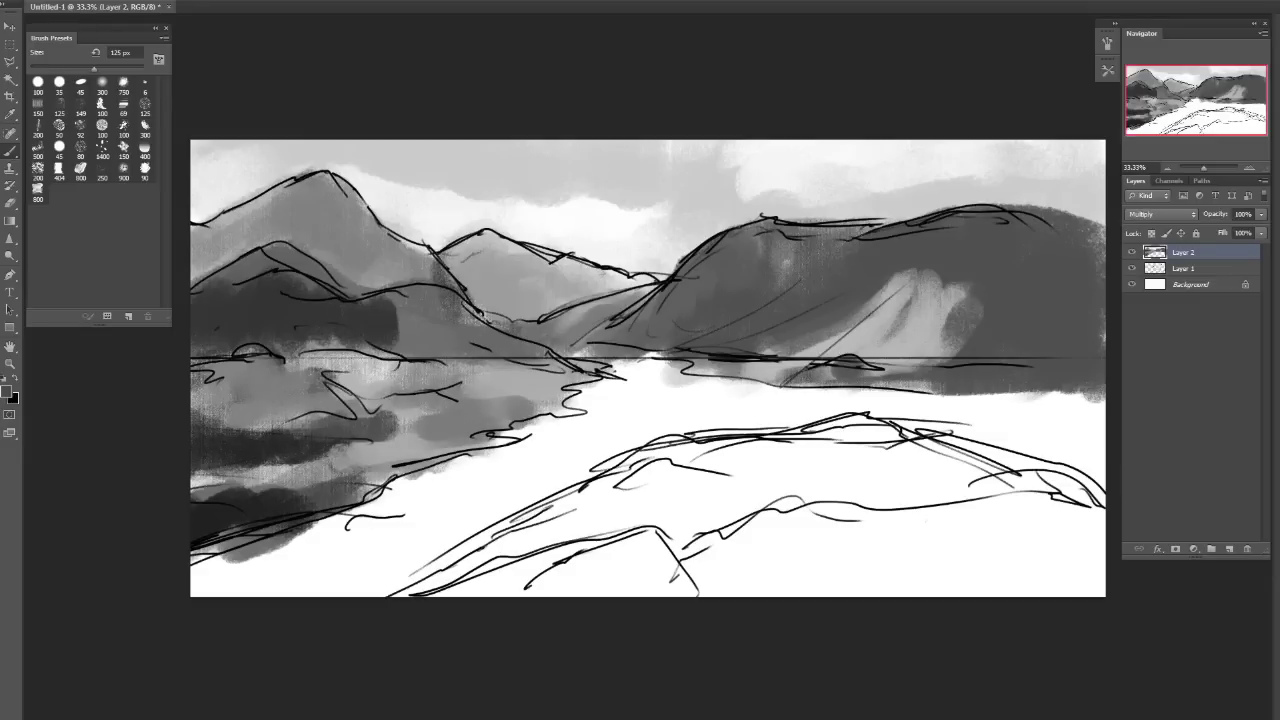
Fill the shoreline area between the dark corner mass and the middle of the left bank with sampled gray.
alt+click(329, 486)
mouse_move(392, 462)
mouse_down()
mouse_move(345, 490)
mouse_move(355, 485)
mouse_up()
alt+click(401, 445)
alt+click(319, 394)
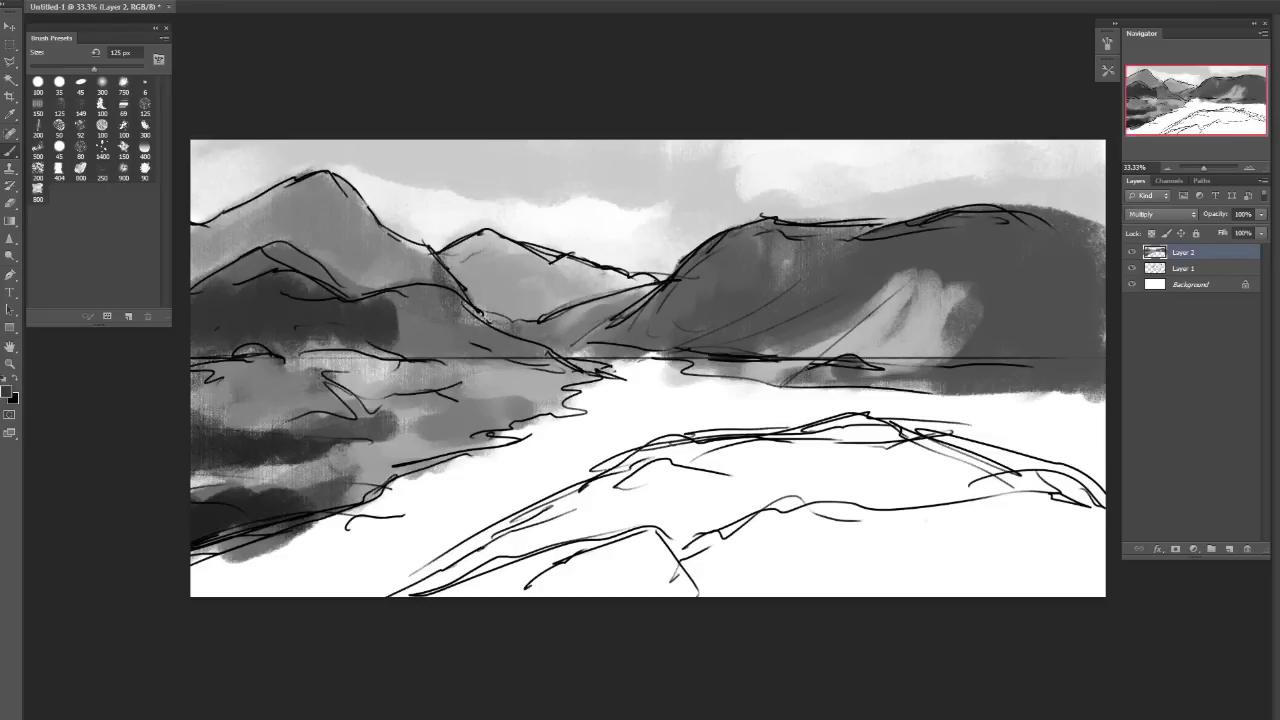
drag(440, 466, 335, 495)
Extend the dark shadow over the left foothill's river-facing slope with sampled dark gray.
mouse_move(372, 334)
mouse_down()
mouse_move(425, 342)
mouse_move(438, 322)
mouse_up()
alt+click(376, 318)
drag(362, 318, 415, 344)
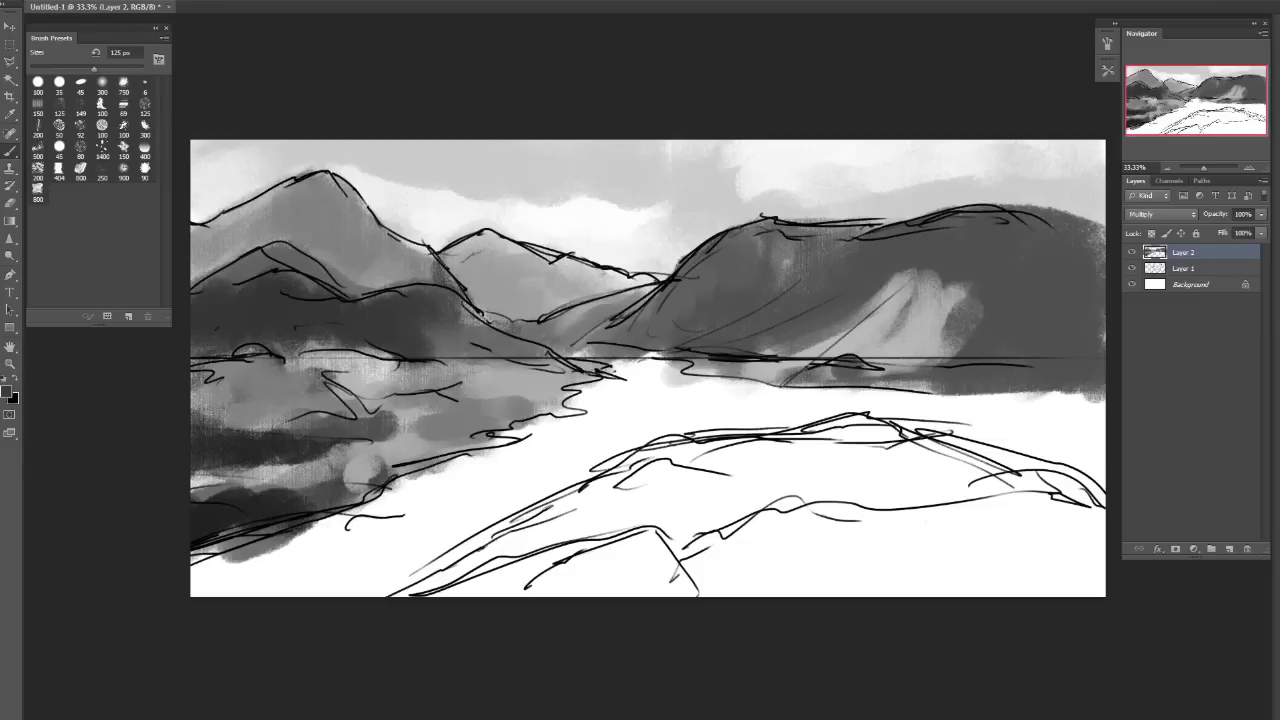
drag(452, 300, 505, 345)
Add a small lighter gray accent below the left foothill's ridge with a 70 px brush.
key(bracketleft)
key(bracketleft)
key(bracketleft)
key(bracketleft)
key(bracketleft)
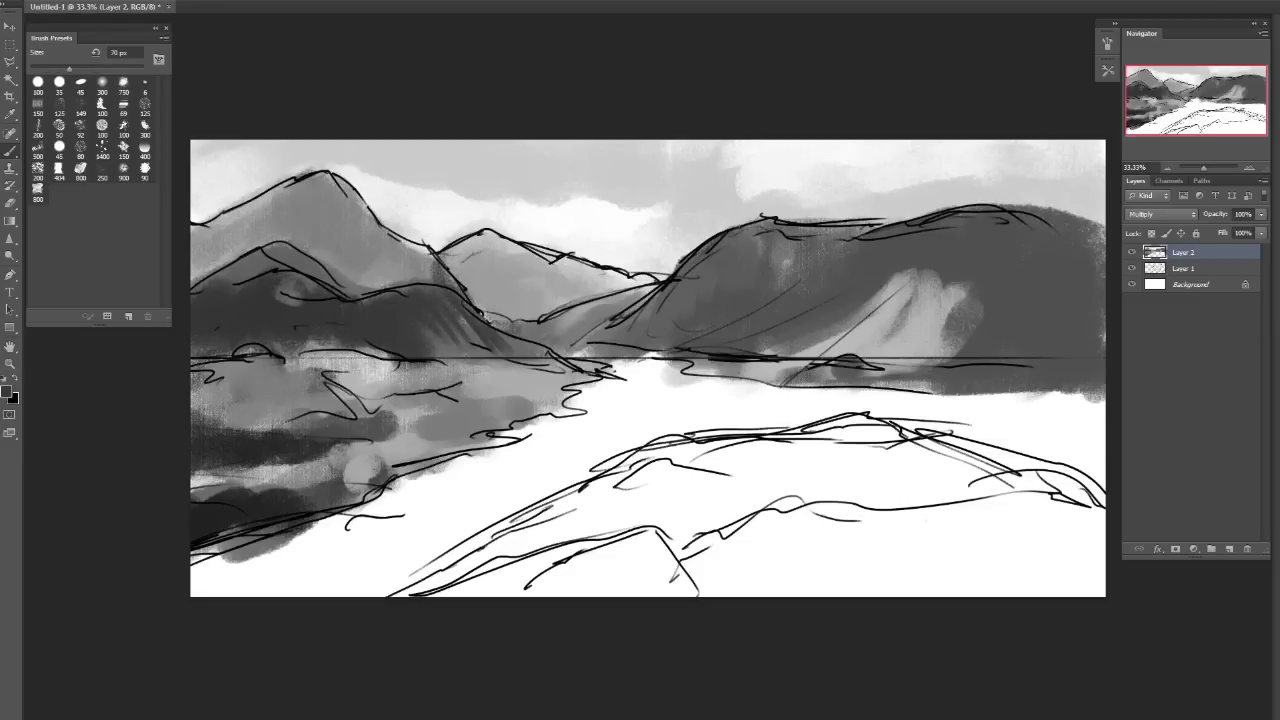
drag(330, 300, 291, 295)
Flip the canvas horizontally and back to check the composition mirrored.
key(ctrl+shift+h)
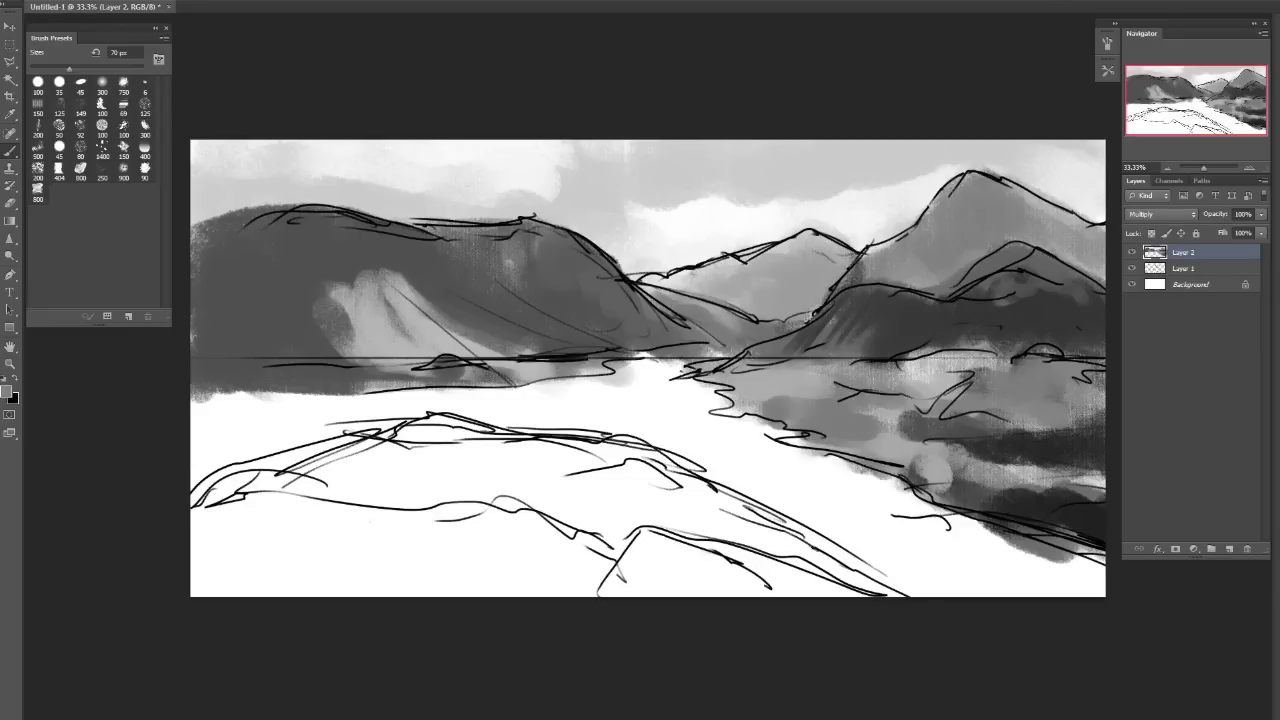
key(ctrl+shift+h)
key(ctrl+shift+h)
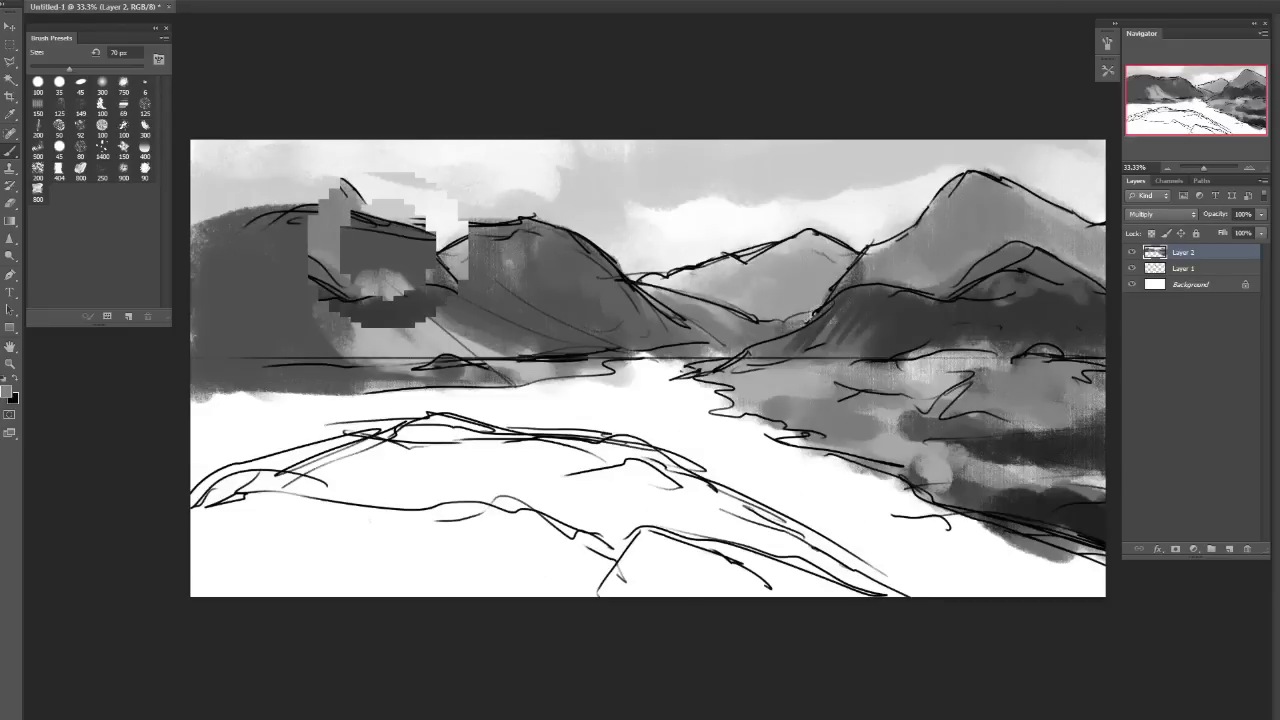
key(ctrl+shift+h)
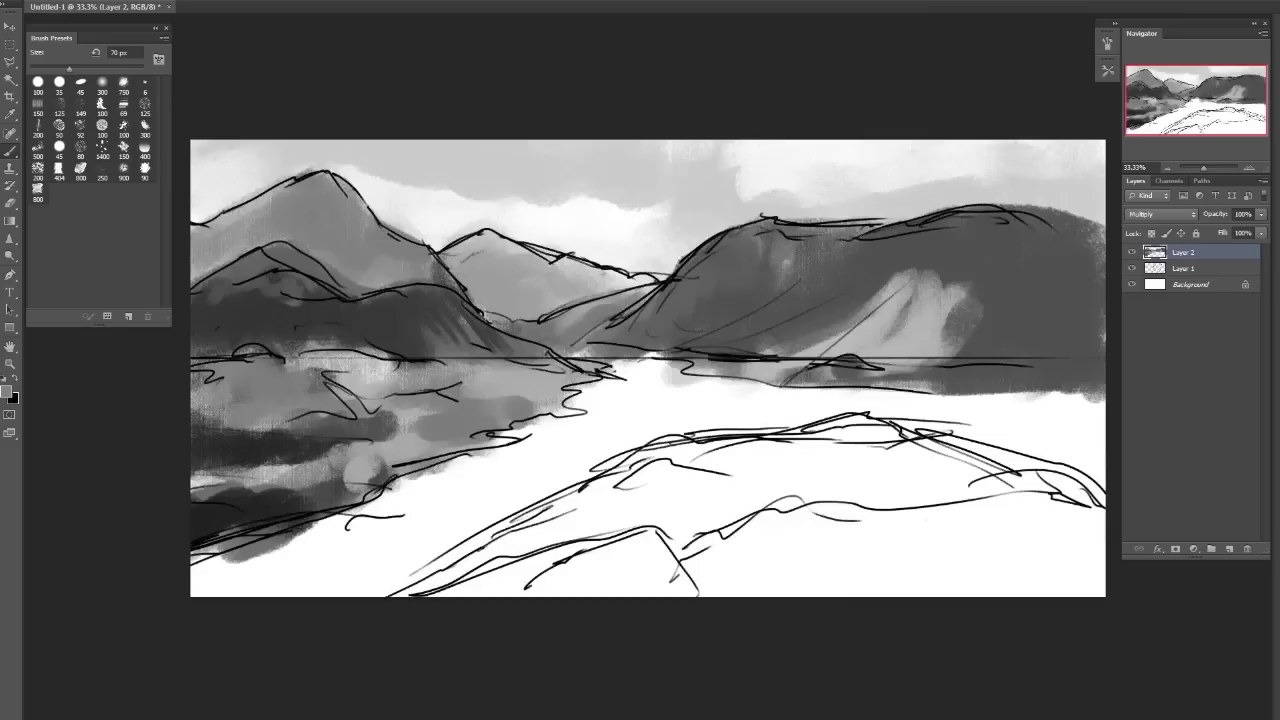
Paint a dark gray shadow on the tall left mountain's lower slope behind the foothill, and check it mirrored.
alt+click(236, 272)
alt+click(230, 285)
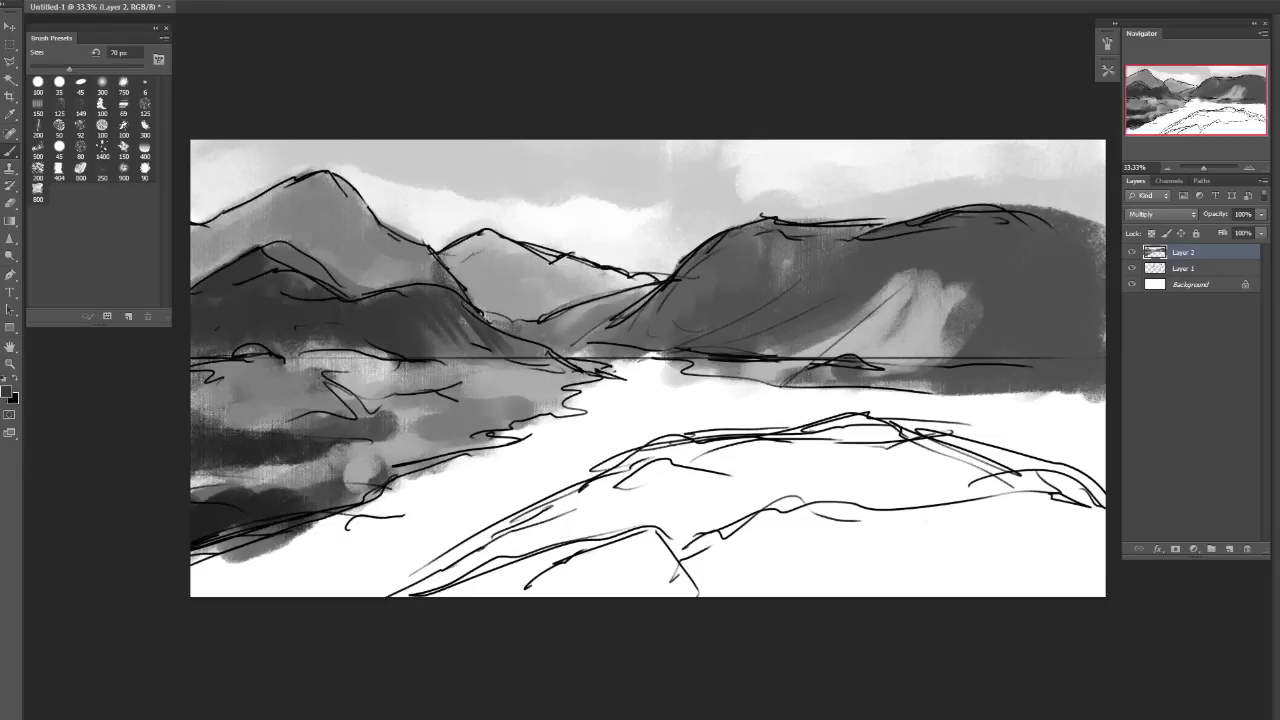
mouse_move(285, 228)
mouse_down()
mouse_move(345, 275)
mouse_move(300, 240)
mouse_move(390, 280)
mouse_move(370, 265)
mouse_up()
key(ctrl+z)
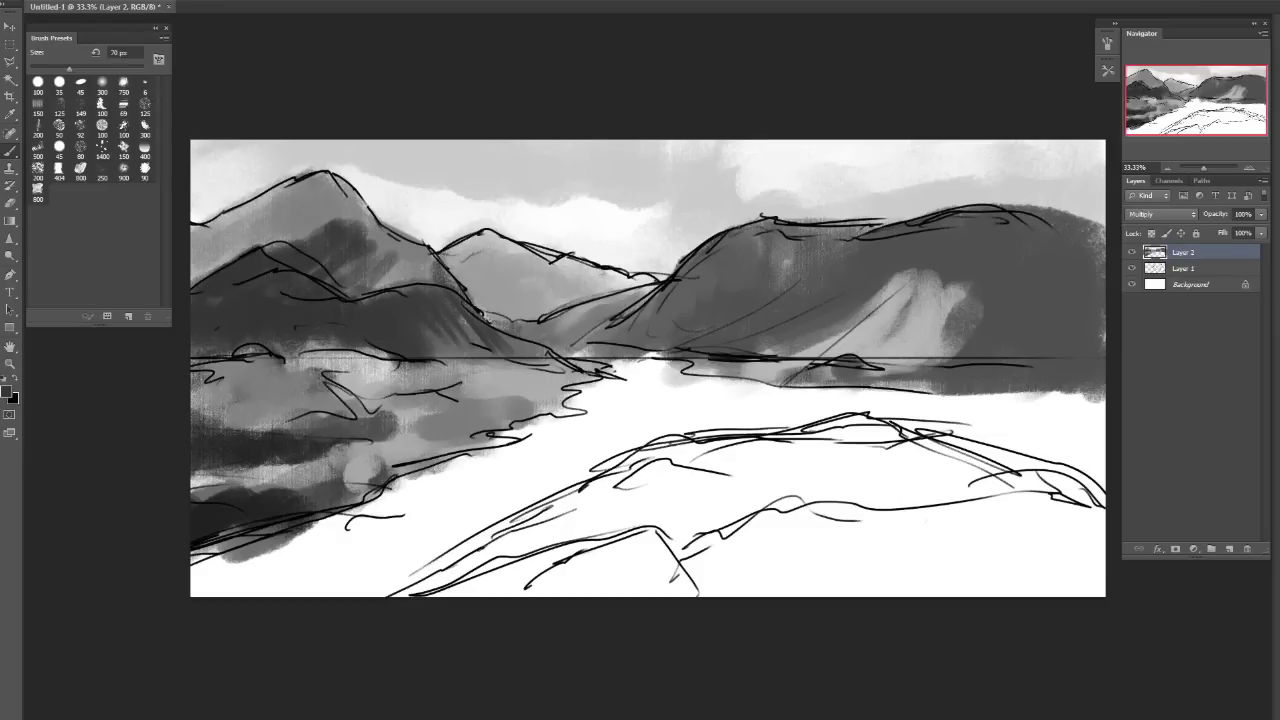
key(ctrl+z)
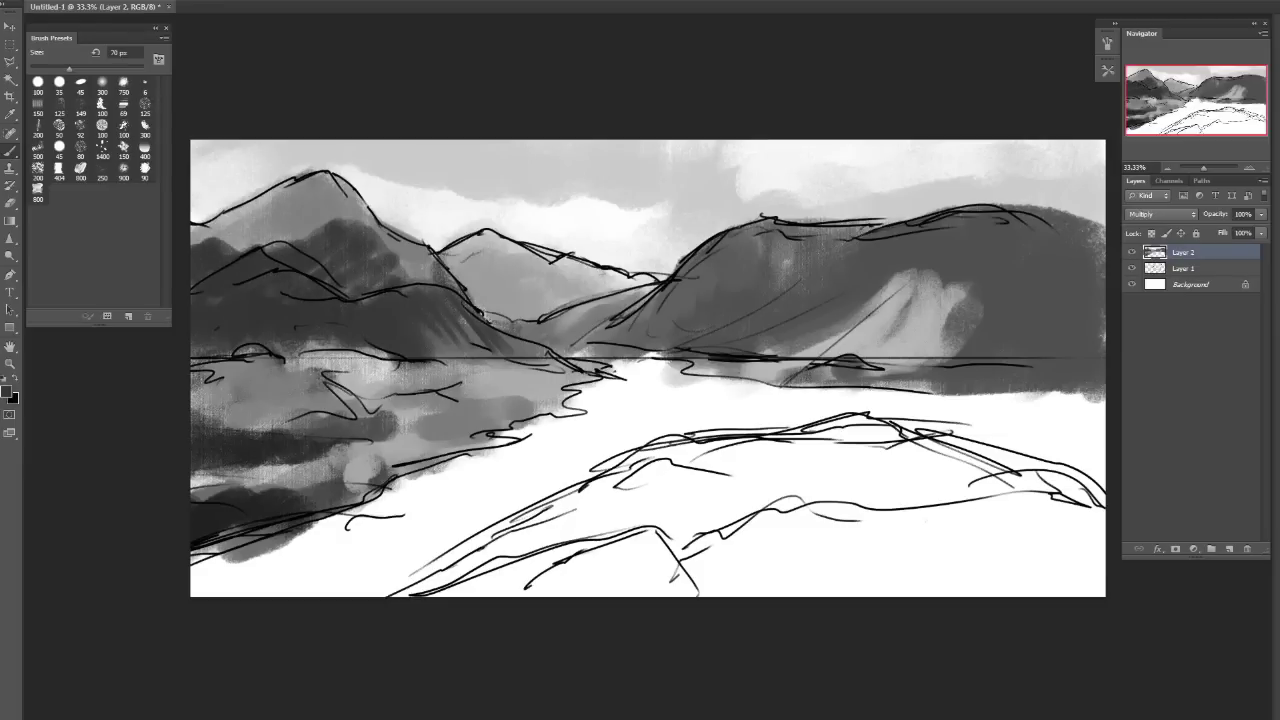
key(ctrl+shift+h)
key(ctrl+shift+h)
Shade the distant middle mountain's slopes with mid gray using the textured brush preset at 100 px.
click(102, 125)
key(bracketright)
key(bracketright)
key(bracketright)
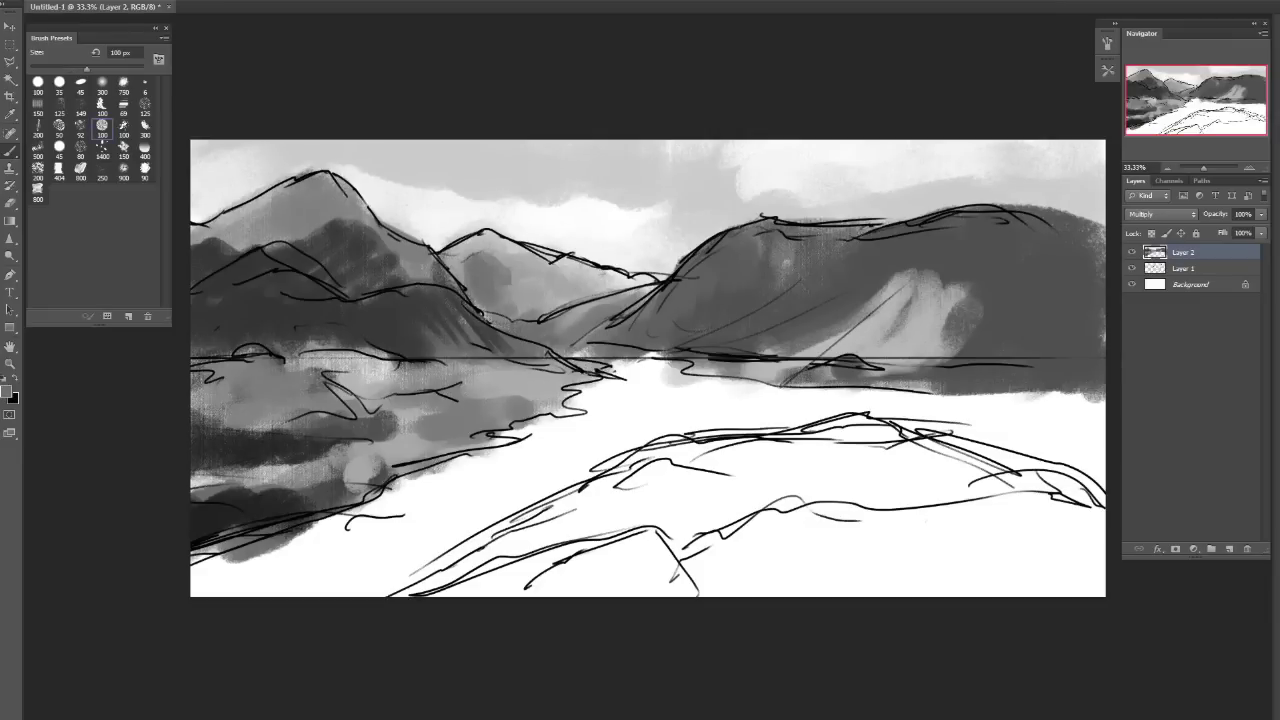
drag(460, 262, 535, 300)
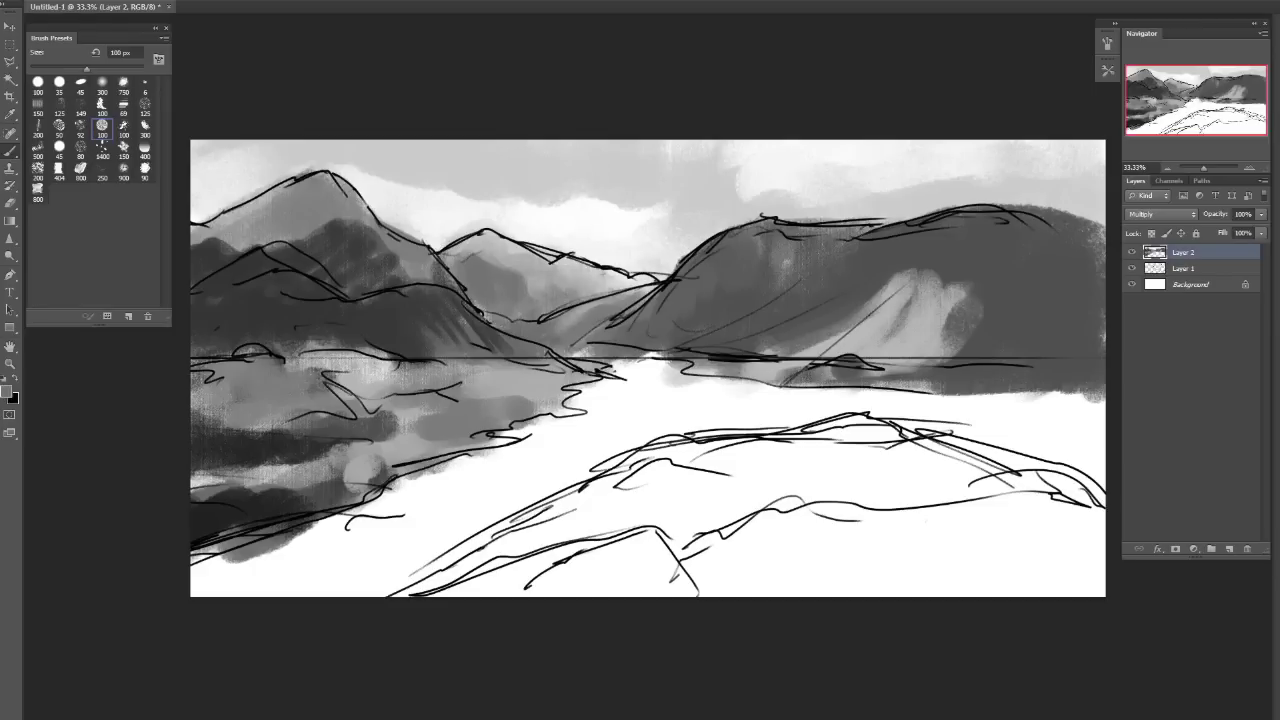
drag(598, 285, 575, 275)
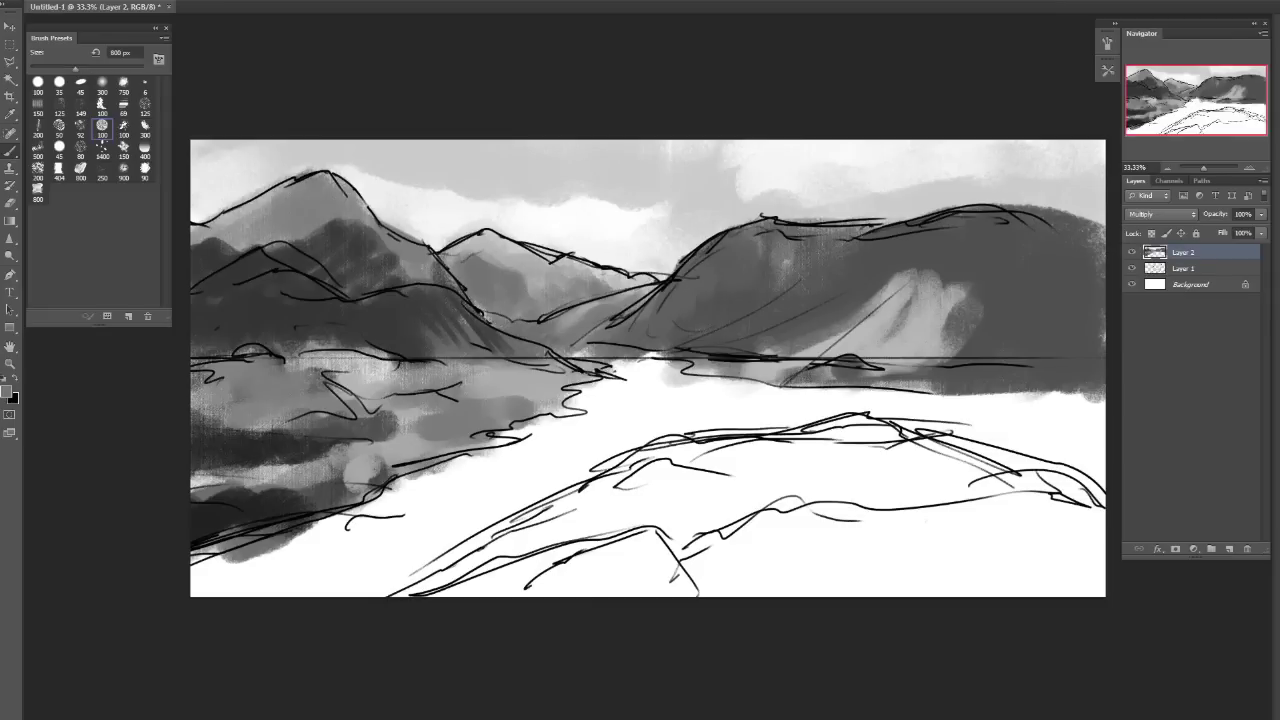
Lay light gray strokes along the river from the far shore down to the near corner with a 90 px brush.
mouse_move(780, 392)
mouse_down()
mouse_move(585, 402)
mouse_move(340, 522)
mouse_up()
mouse_move(285, 575)
mouse_down()
mouse_move(310, 560)
mouse_move(335, 570)
mouse_up()
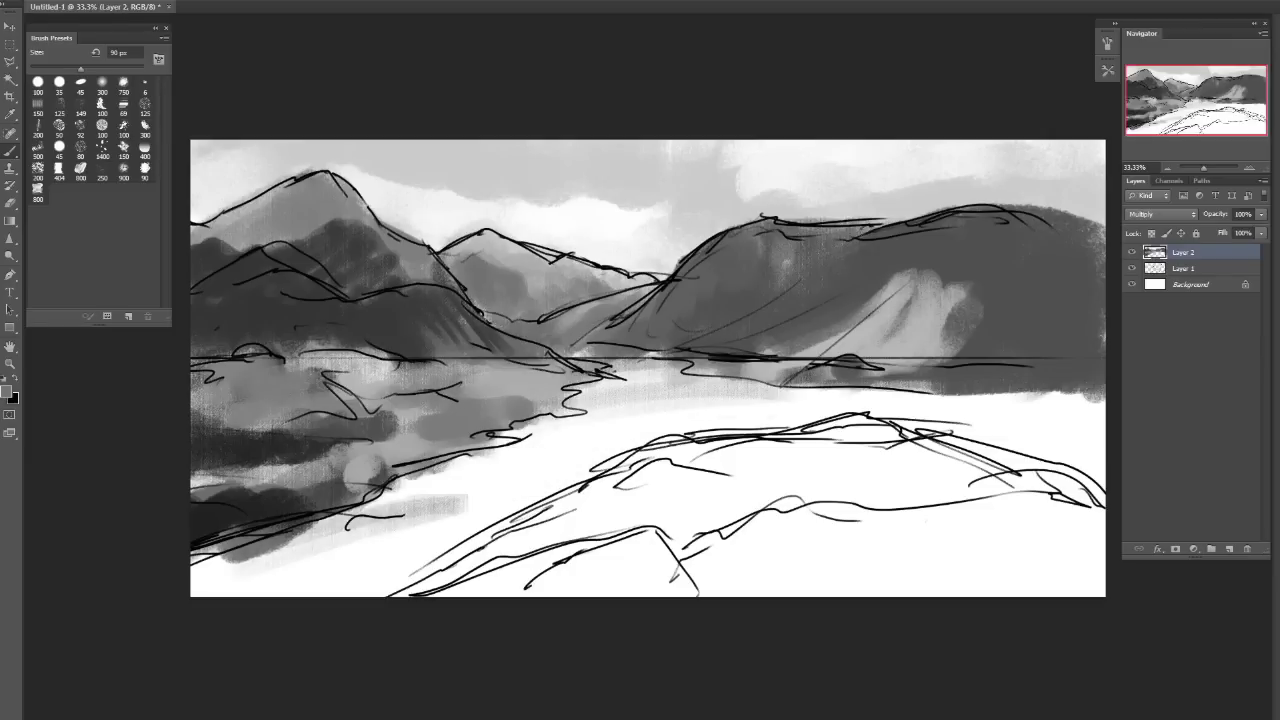
drag(300, 615, 301, 612)
drag(360, 530, 225, 585)
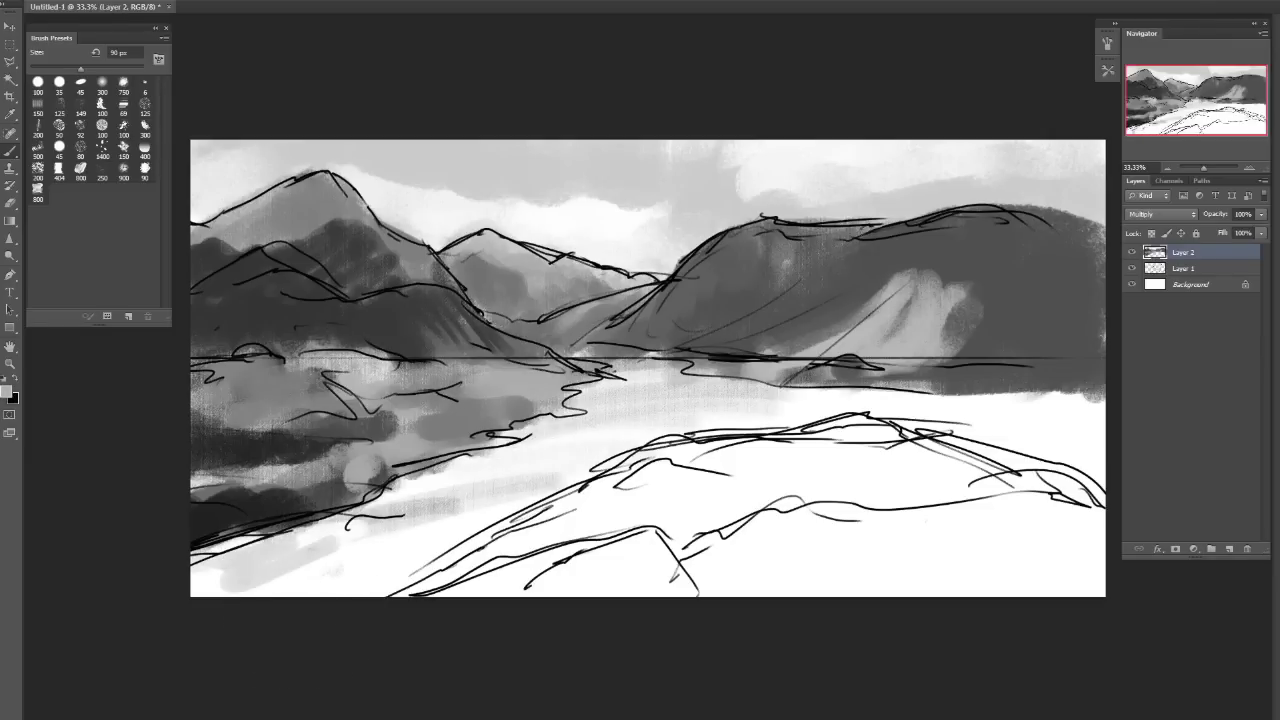
drag(410, 530, 265, 590)
drag(455, 530, 315, 590)
Vary the near end of the river with sampled light and mid gray strokes and a few gray dabs.
alt+click(346, 515)
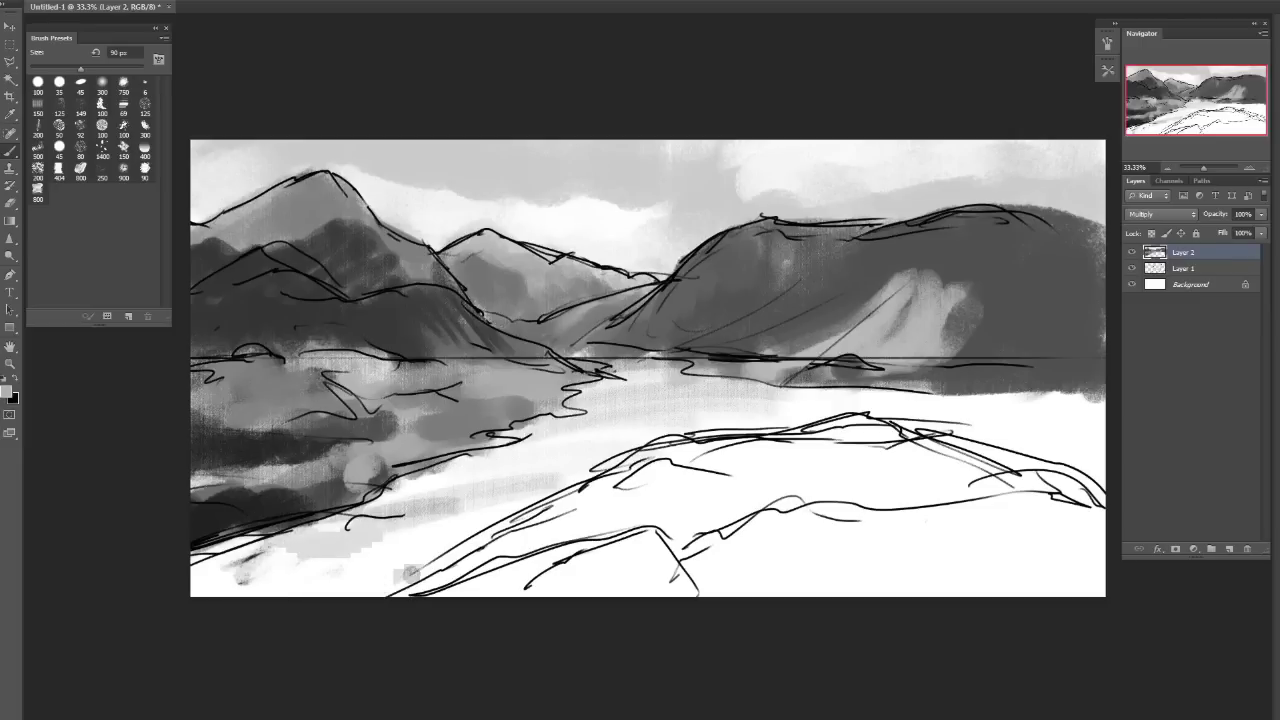
drag(455, 530, 200, 590)
mouse_move(410, 548)
mouse_down()
mouse_move(325, 595)
mouse_move(290, 585)
mouse_up()
alt+click(305, 547)
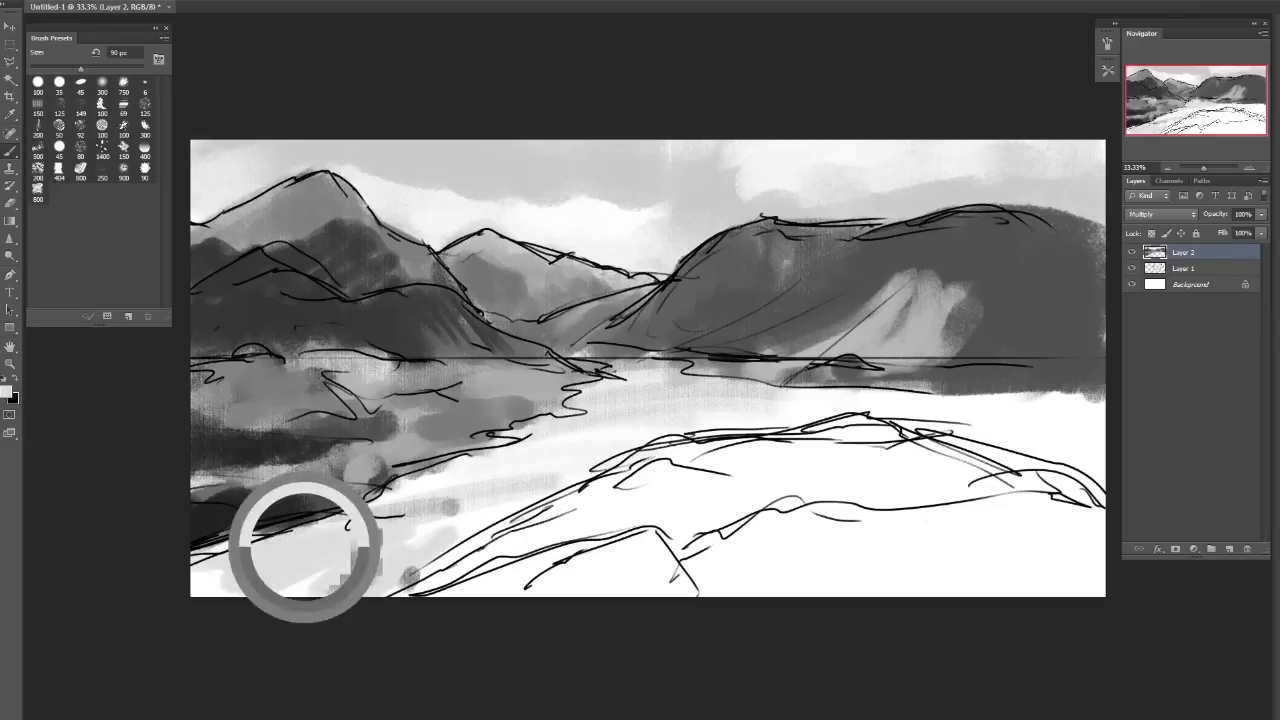
drag(340, 548, 315, 575)
alt+click(457, 543)
alt+click(455, 546)
alt+click(320, 486)
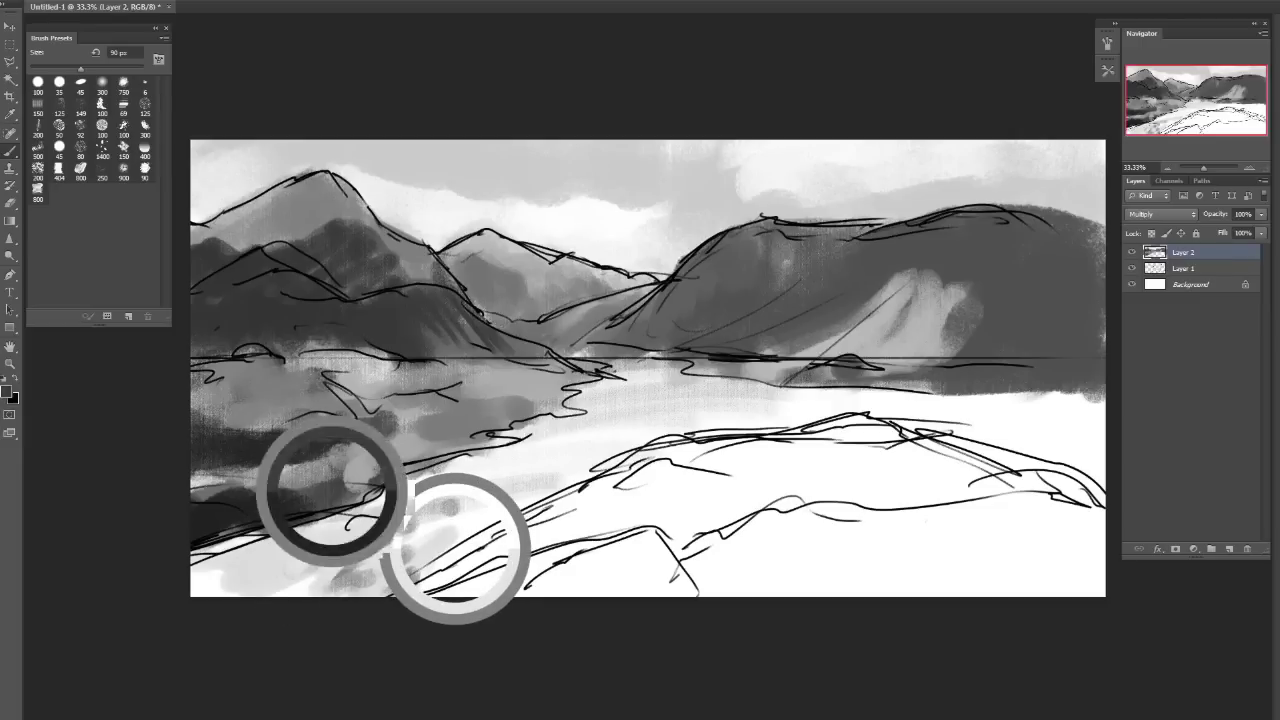
Block in the foreground hill with mid gray and darken its lower part using a 250 px brush.
alt+click(453, 548)
key(])
key(])
key(])
drag(450, 505, 380, 560)
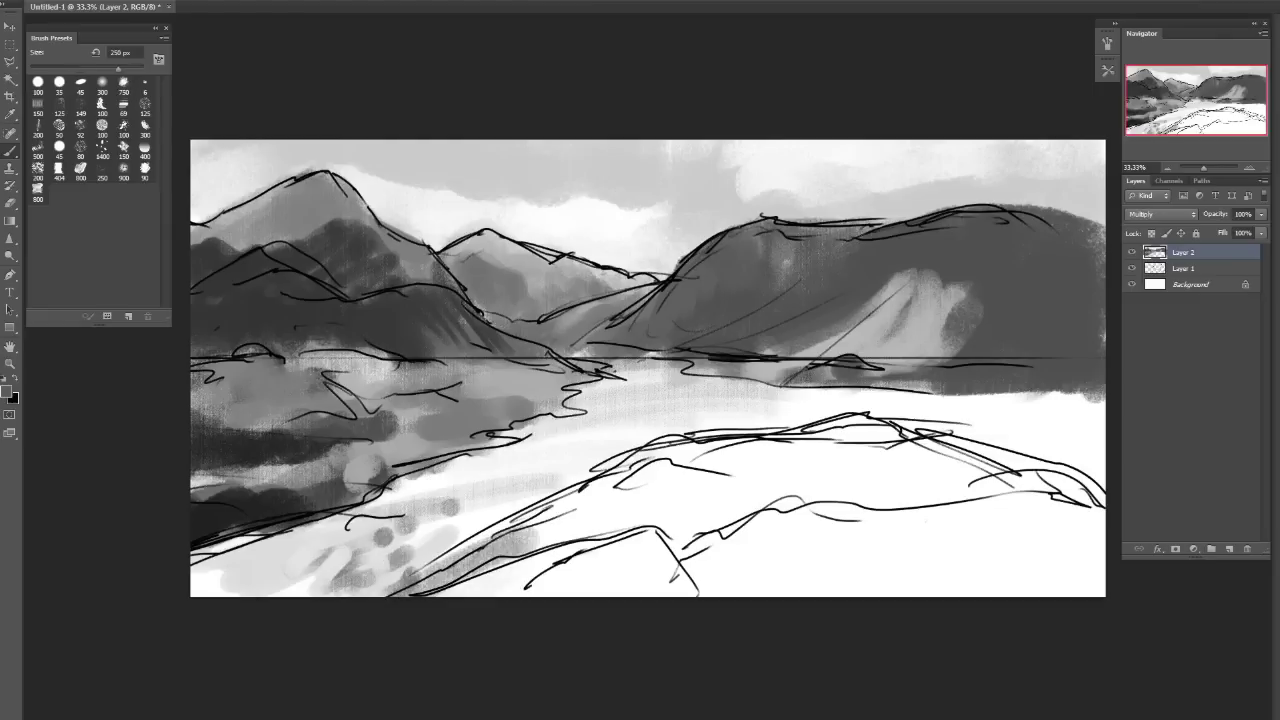
alt+click(520, 545)
mouse_move(560, 520)
mouse_down()
mouse_move(670, 470)
mouse_move(650, 465)
mouse_move(870, 465)
mouse_move(460, 565)
mouse_up()
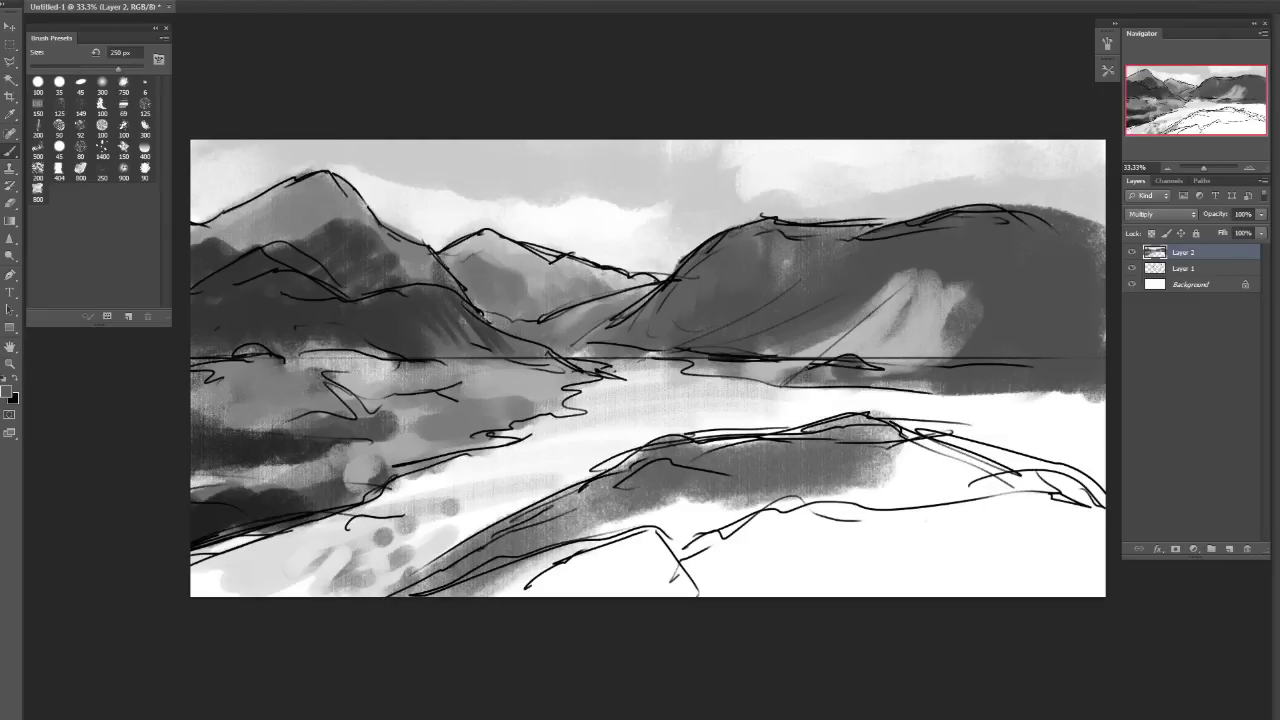
mouse_move(960, 492)
mouse_down()
mouse_move(1085, 540)
mouse_move(850, 570)
mouse_move(620, 540)
mouse_move(430, 580)
mouse_up()
mouse_move(575, 575)
mouse_down()
mouse_move(1100, 575)
mouse_move(595, 613)
mouse_move(594, 589)
mouse_move(930, 540)
mouse_up()
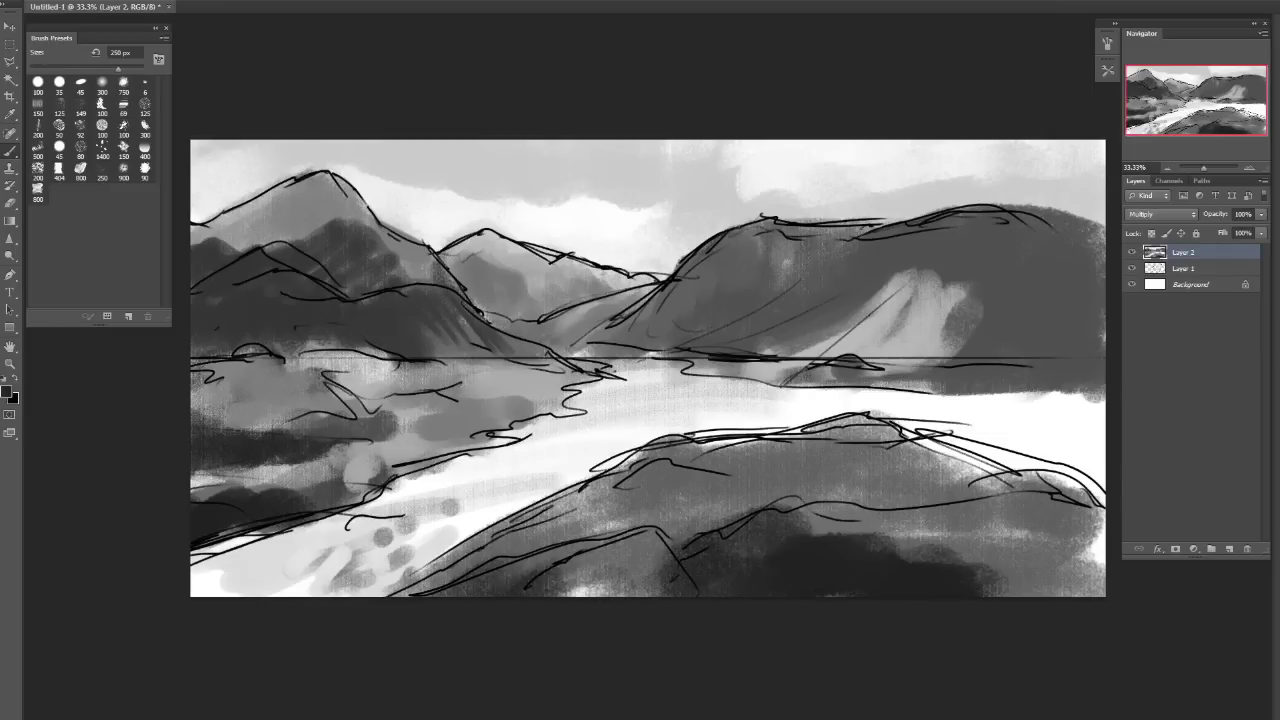
Dab small dark gray rocks in the river beside the foreground hill, reducing the brush to 40 px.
key(bracketleft)
key(bracketleft)
key(bracketleft)
key(bracketleft)
key(bracketleft)
key(bracketleft)
key(bracketleft)
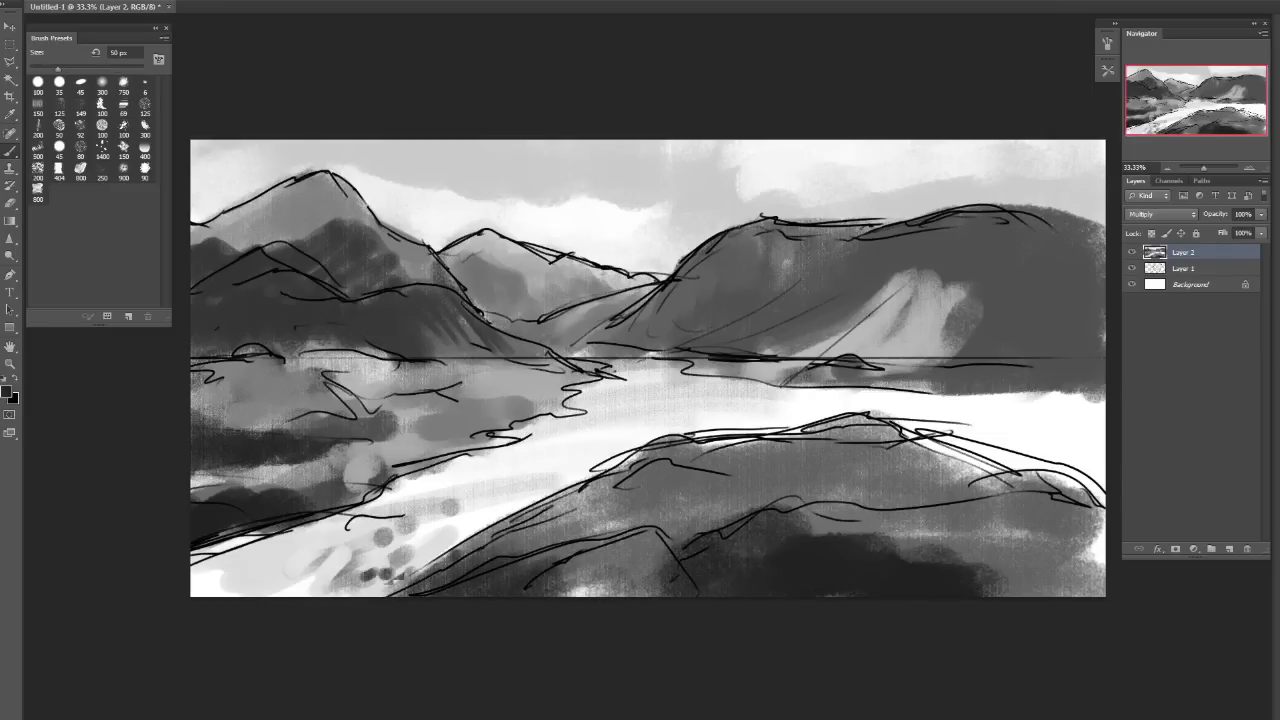
key(bracketleft)
key(bracketleft)
key(bracketleft)
key(bracketleft)
alt+click(429, 514)
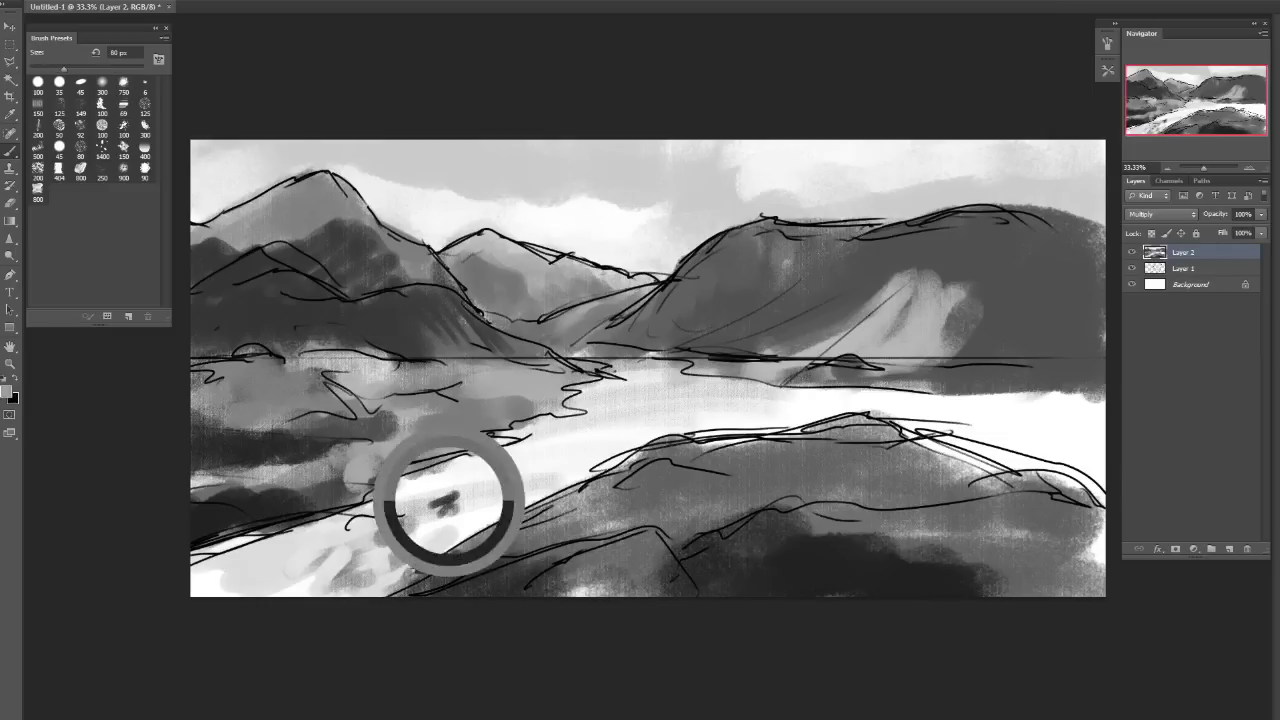
mouse_move(440, 500)
mouse_down()
mouse_move(370, 565)
mouse_move(455, 502)
mouse_up()
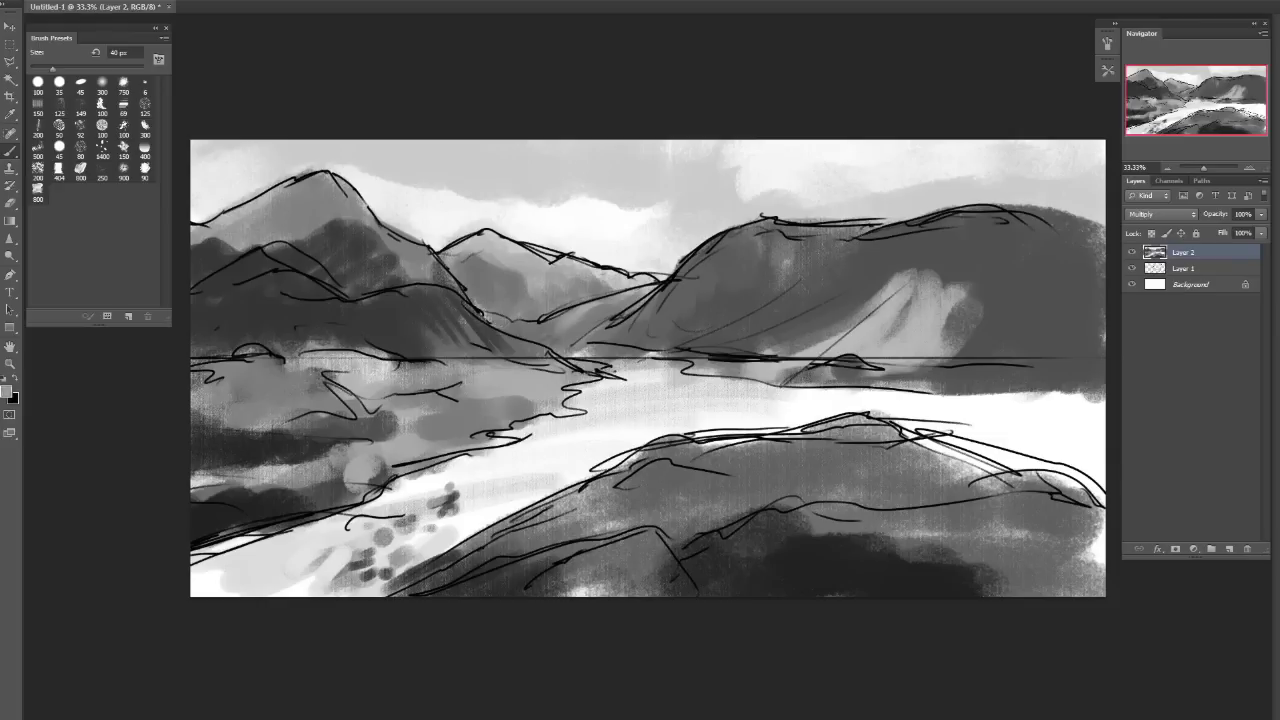
alt+click(453, 503)
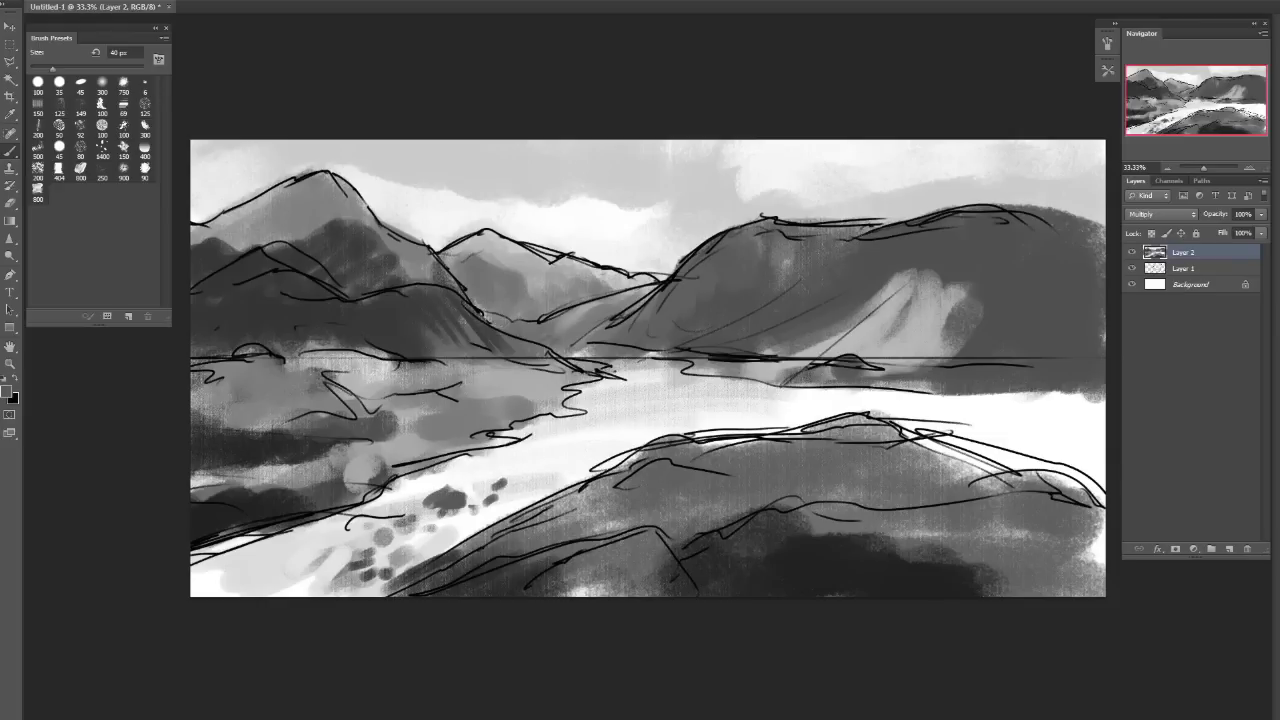
Trim the river rocks with a sampled light tone at 25 px and darken the near left bank's edge.
alt+click(476, 438)
drag(502, 486, 477, 502)
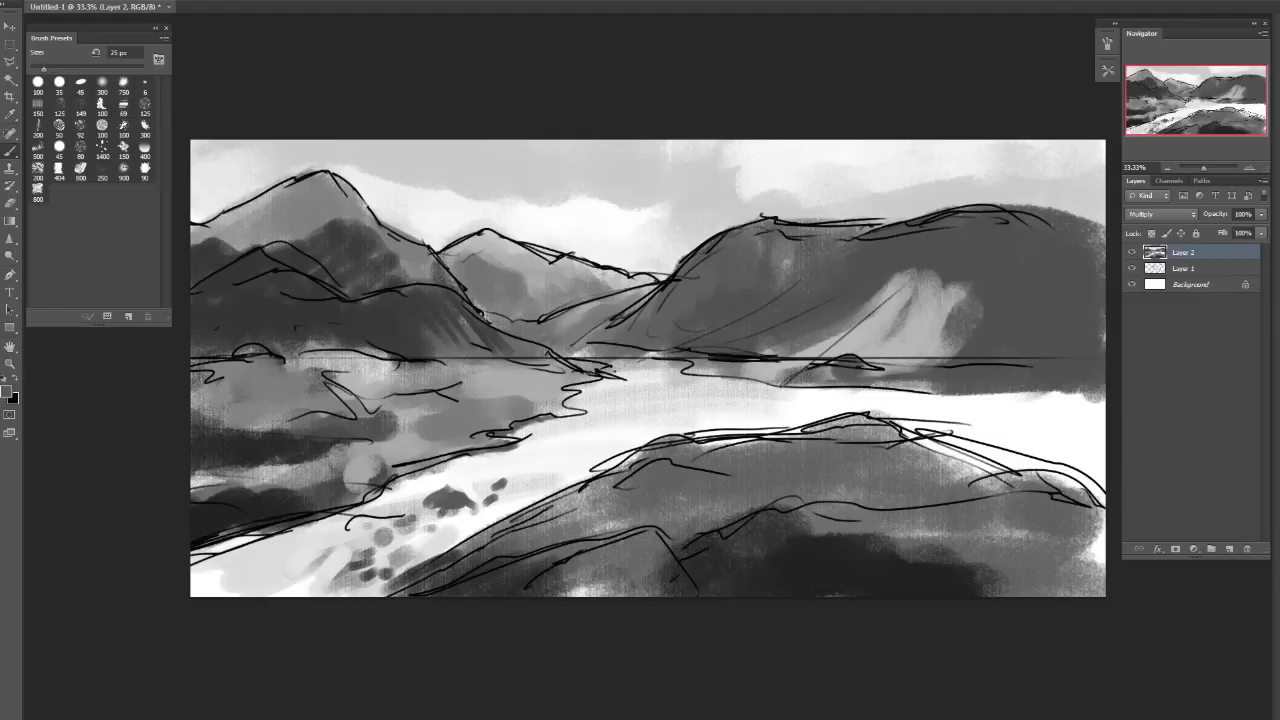
drag(194, 560, 256, 534)
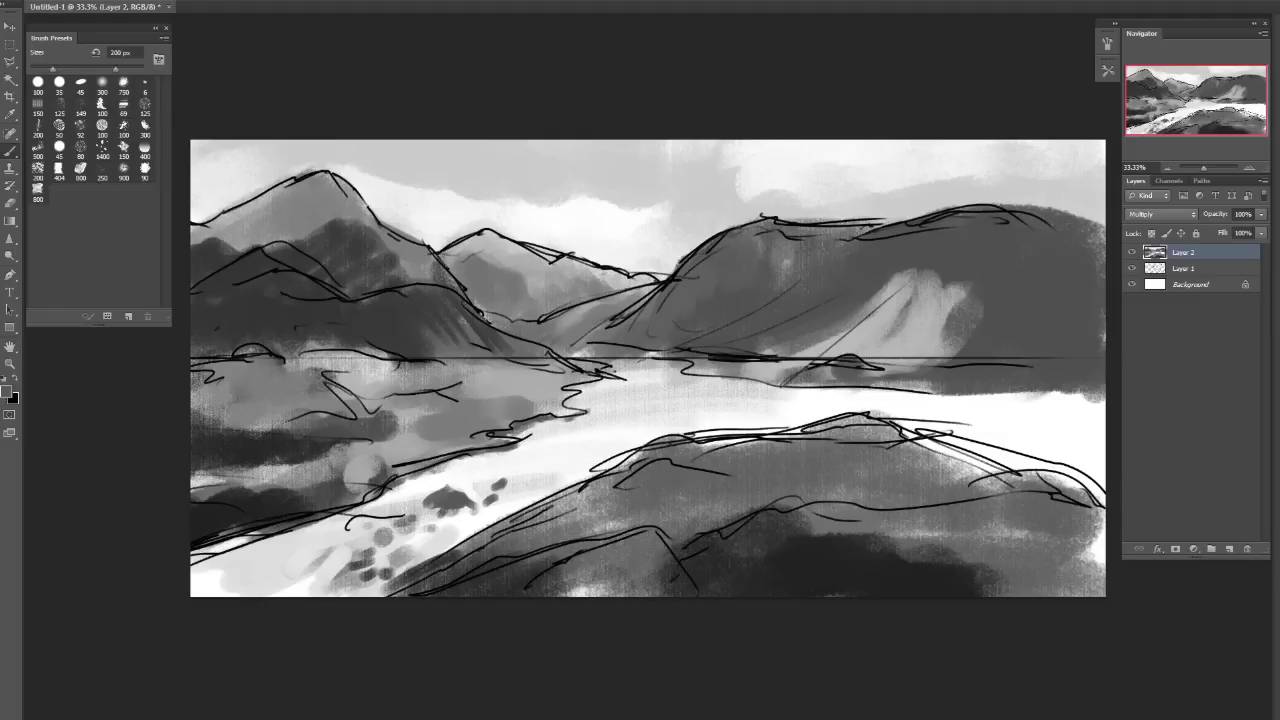
Cover the river's near end with light gray using a 200 px brush and darken the far shore strip at 70 px.
mouse_move(290, 575)
mouse_down()
mouse_move(340, 565)
mouse_move(320, 575)
mouse_move(350, 580)
mouse_up()
mouse_move(215, 585)
mouse_down()
mouse_move(390, 550)
mouse_move(265, 595)
mouse_up()
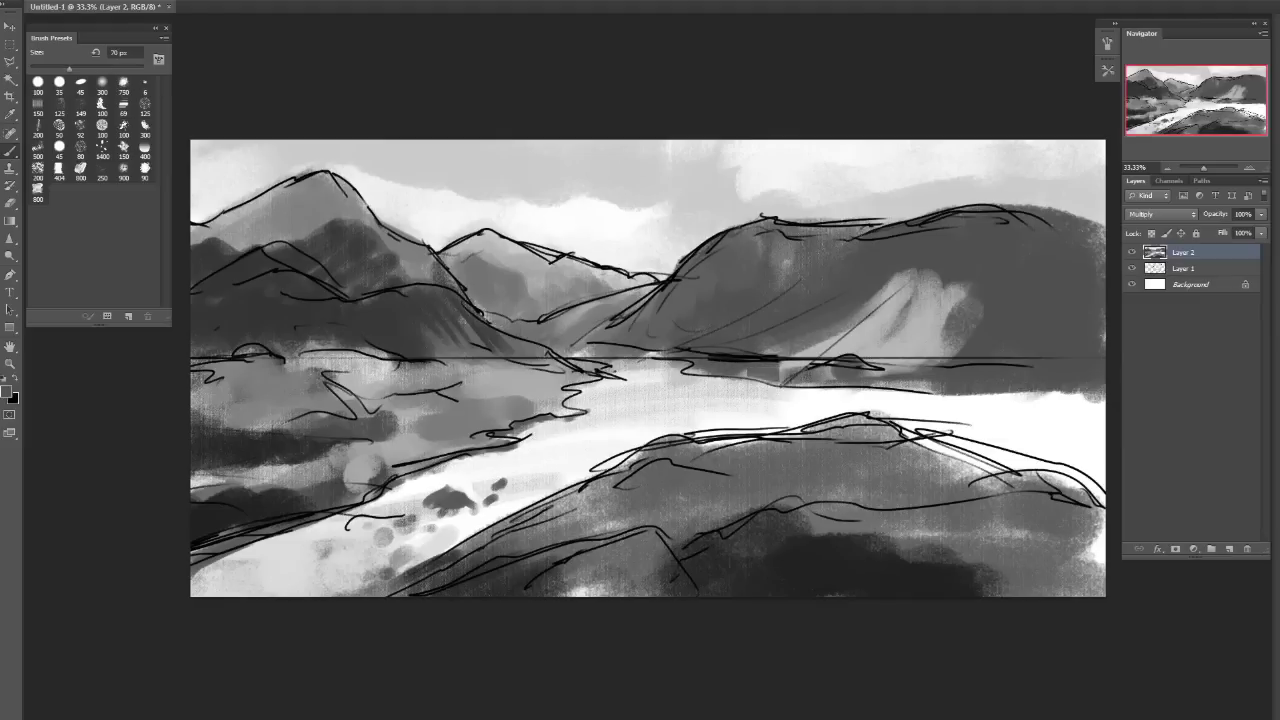
drag(755, 378, 830, 375)
Spread very dark gray over the lower right part of the foreground hill with a 125 px brush.
key(bracketright)
key(bracketright)
key(bracketright)
key(bracketright)
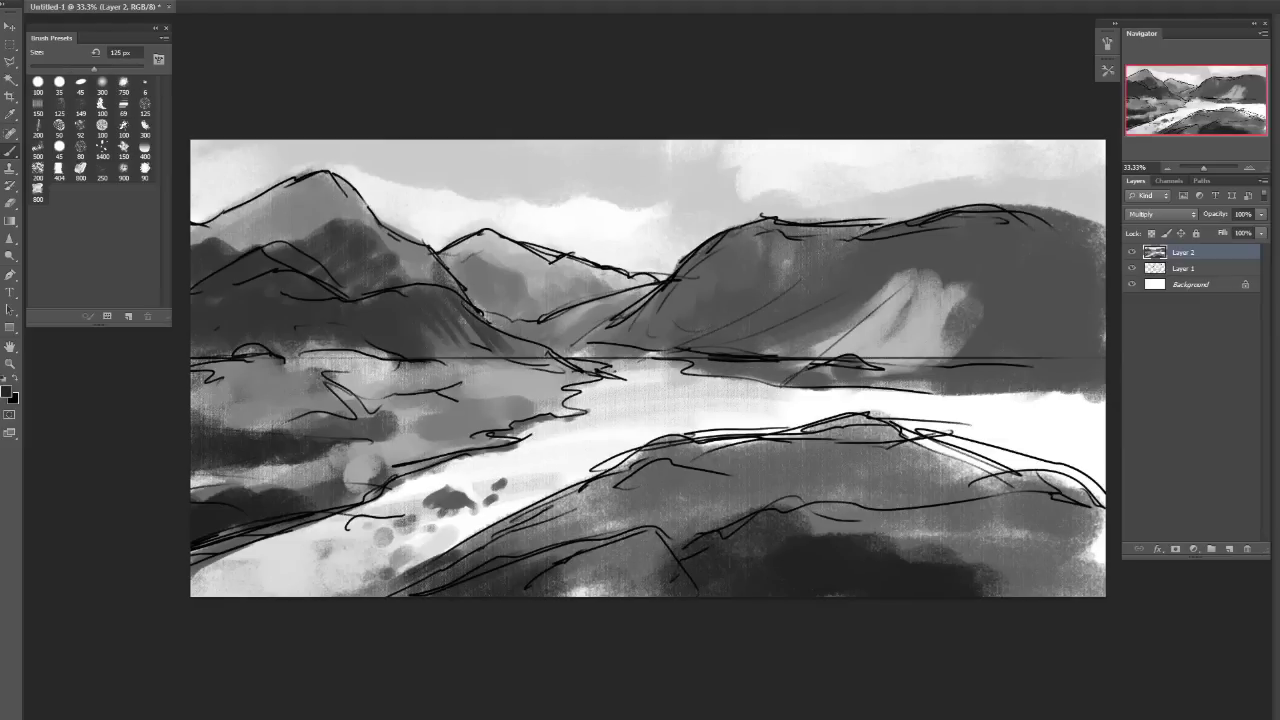
mouse_move(875, 535)
mouse_down()
mouse_move(1030, 572)
mouse_move(880, 545)
mouse_up()
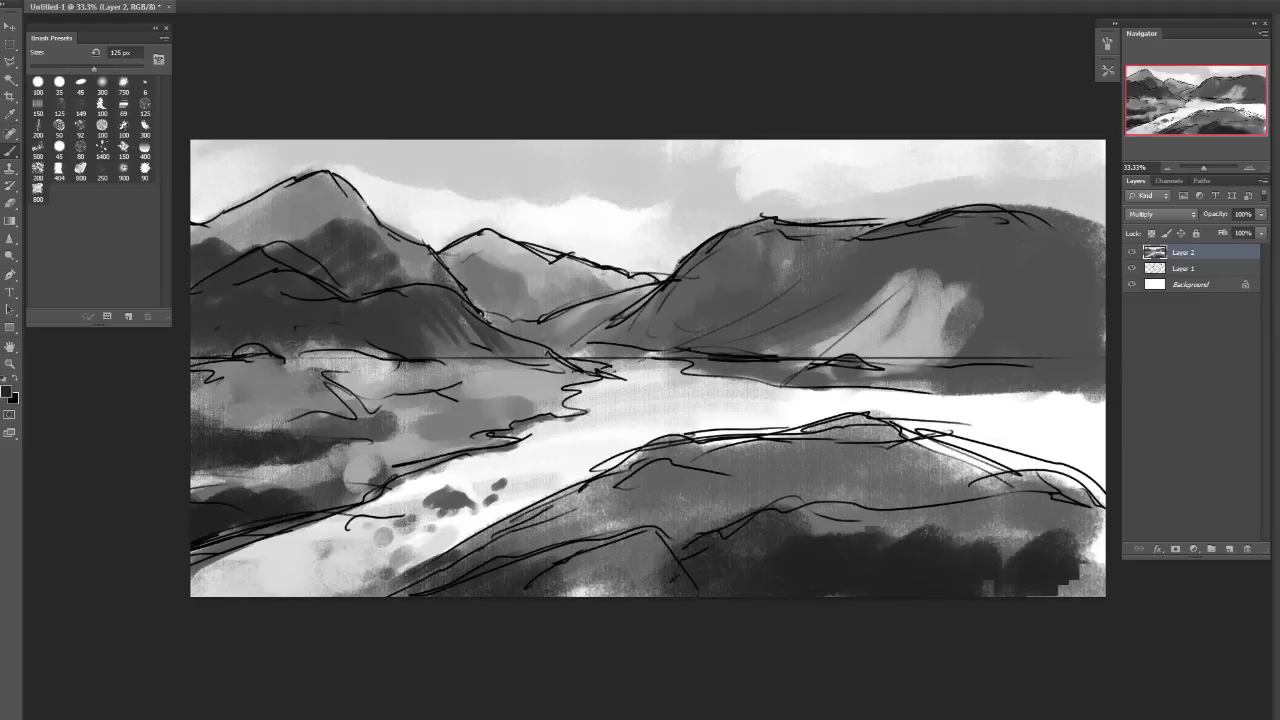
key(ctrl+z)
mouse_move(938, 500)
mouse_down()
mouse_move(930, 540)
mouse_move(1090, 570)
mouse_up()
Darken the upper middle of the foreground hill with broad dark gray strokes using a 200 px brush.
key(bracketright)
key(bracketright)
key(bracketright)
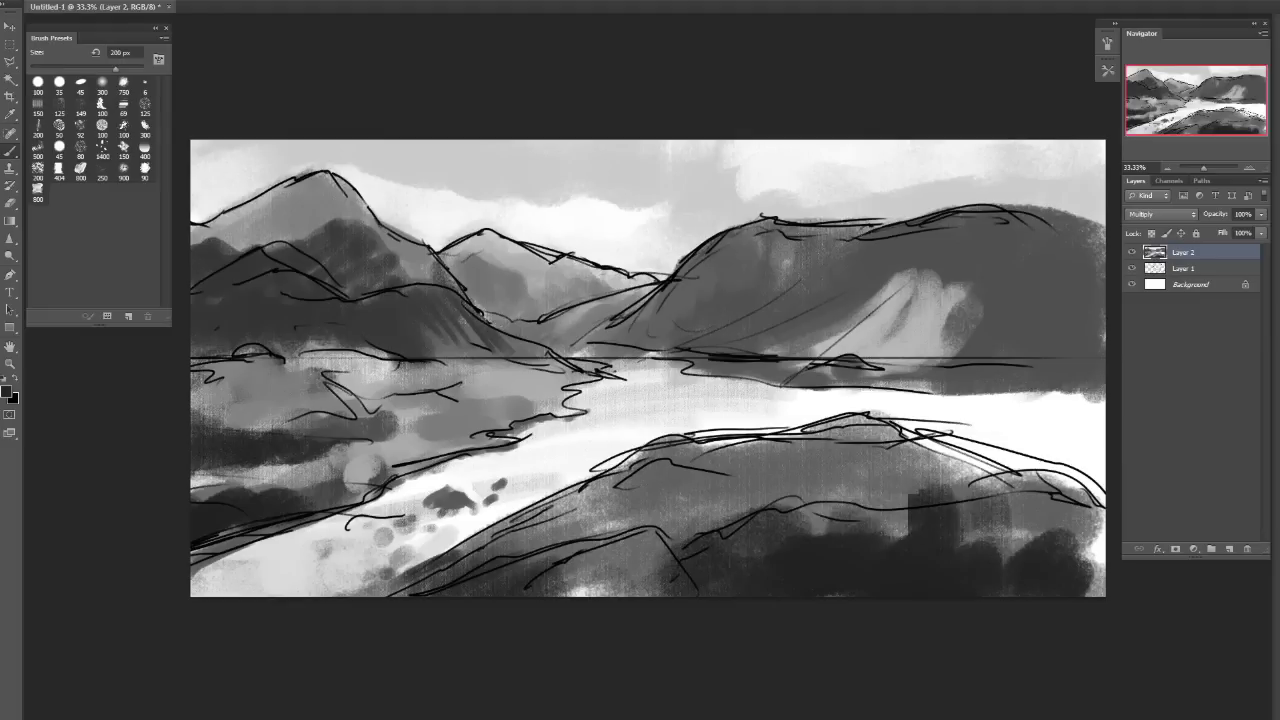
drag(950, 520, 1000, 550)
mouse_move(990, 500)
mouse_down()
mouse_move(900, 500)
mouse_move(971, 471)
mouse_move(990, 505)
mouse_move(1005, 468)
mouse_up()
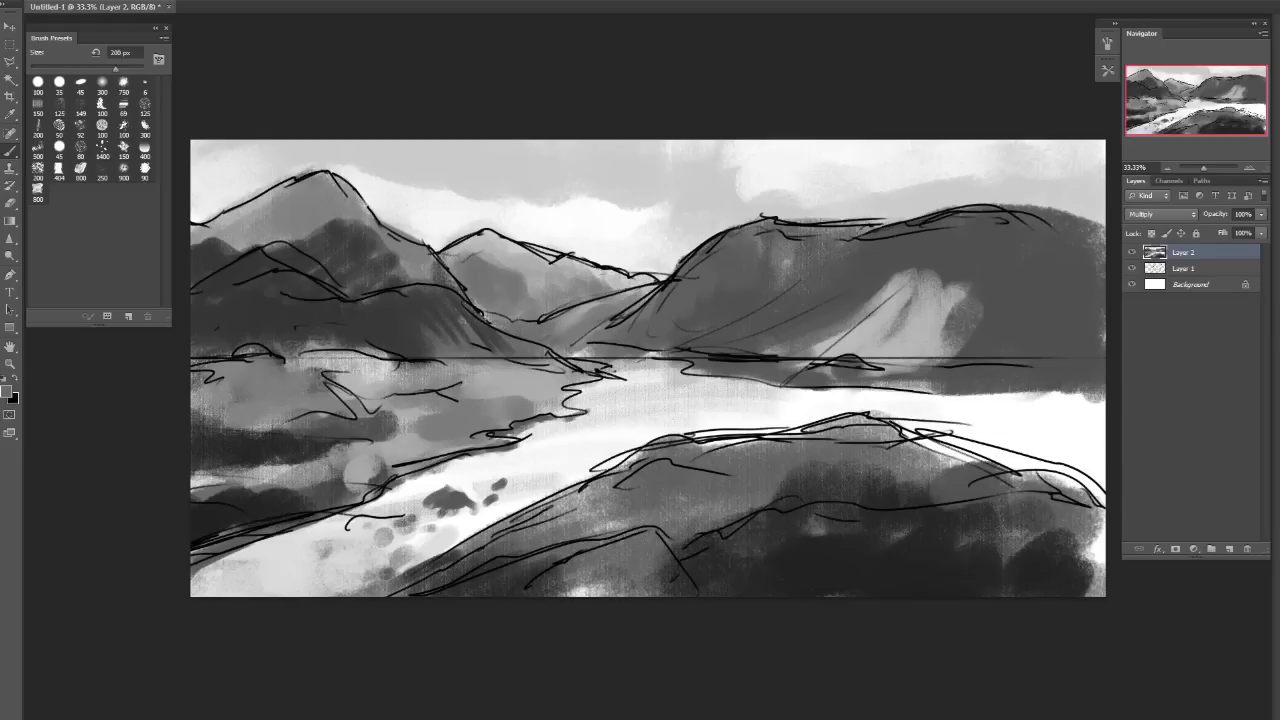
Lay textured light gray over the river around the foreground hill's upper edge with a 150 px brush.
key(bracketleft)
key(bracketleft)
mouse_move(830, 395)
mouse_down()
mouse_move(1050, 405)
mouse_move(1100, 440)
mouse_move(1040, 480)
mouse_move(1090, 470)
mouse_move(630, 418)
mouse_move(820, 445)
mouse_move(530, 440)
mouse_move(895, 470)
mouse_up()
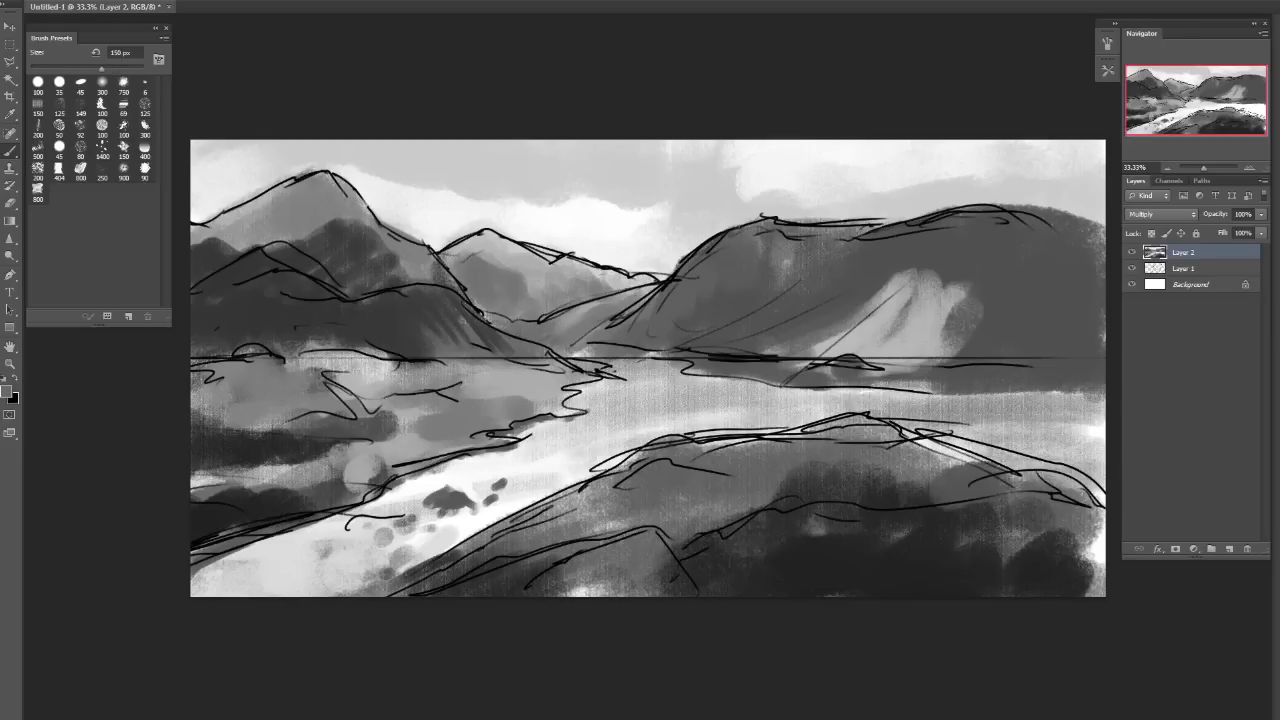
drag(610, 440, 500, 505)
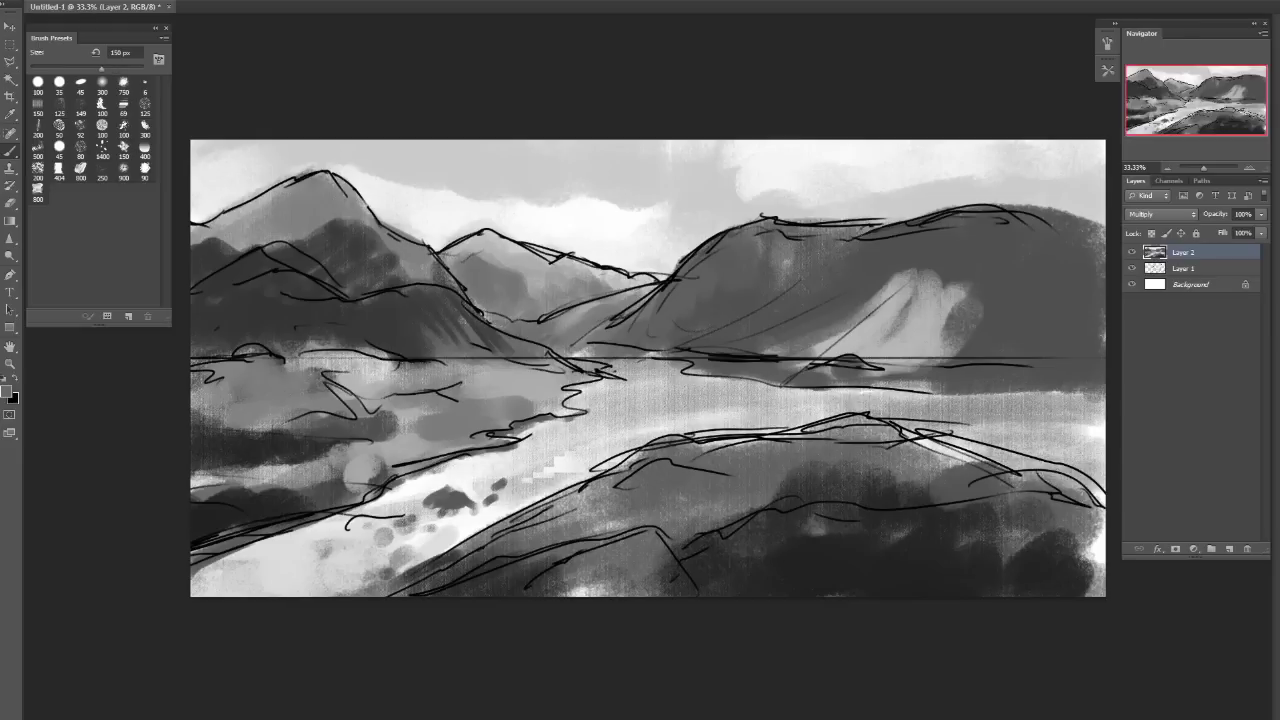
mouse_move(560, 458)
mouse_down()
mouse_move(498, 487)
mouse_move(595, 462)
mouse_up()
alt+click(814, 366)
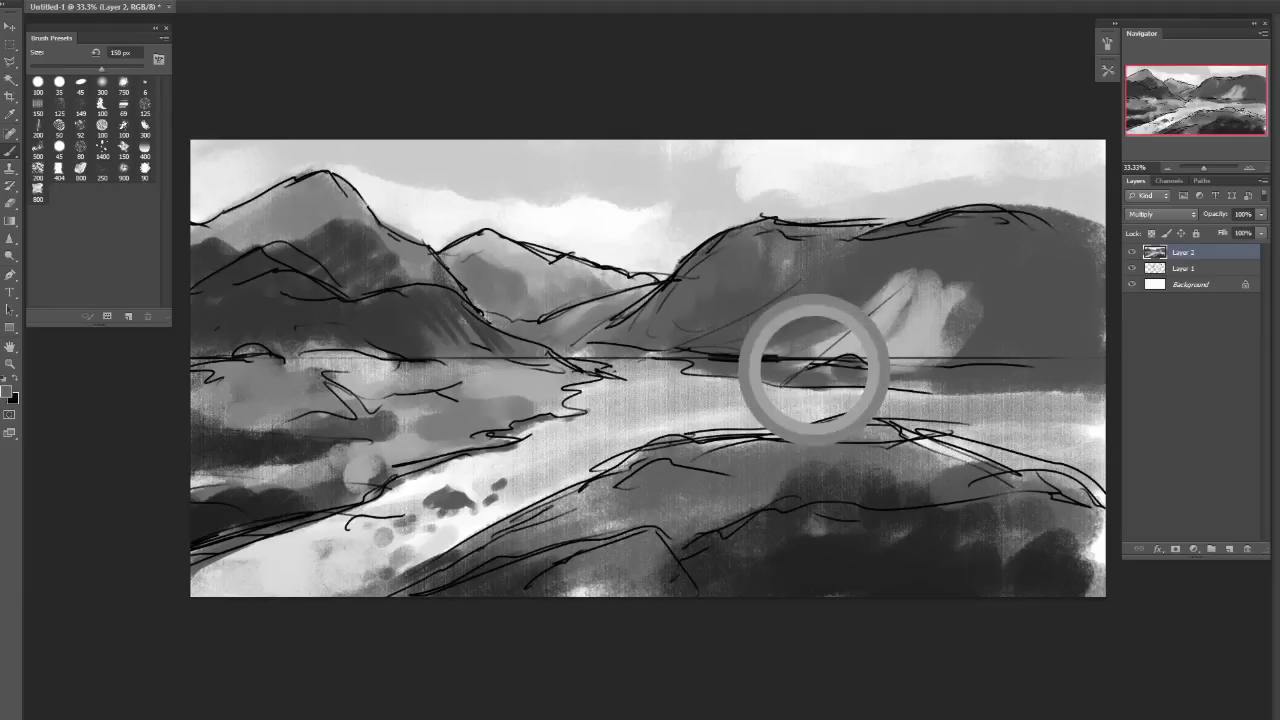
alt+click(703, 375)
drag(880, 140, 915, 598)
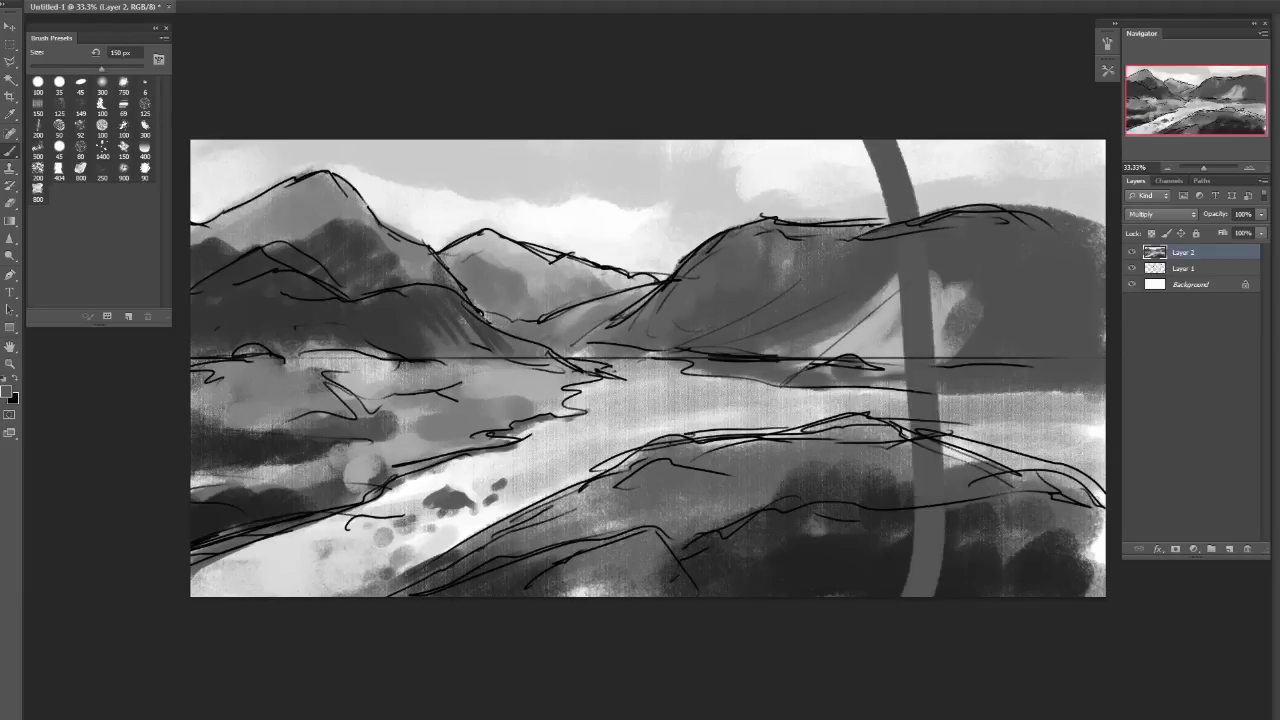
key(ctrl+z)
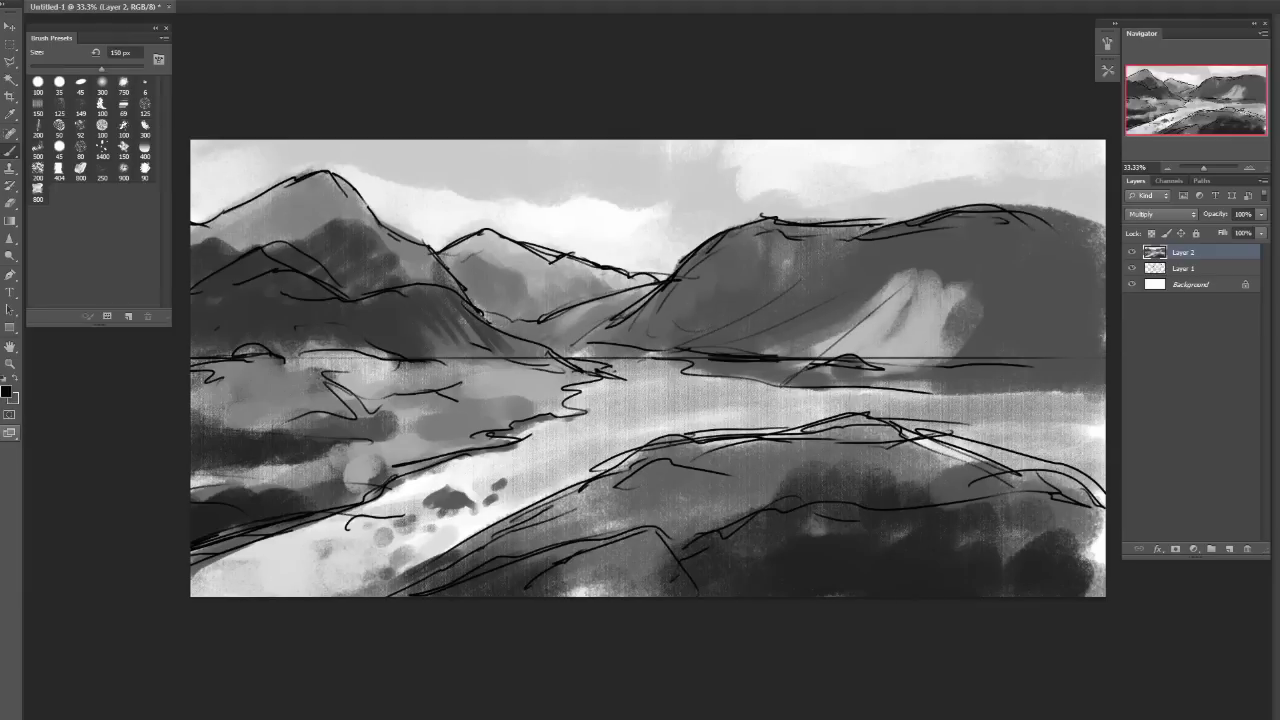
mouse_move(360, 596)
mouse_down()
mouse_move(297, 462)
mouse_move(215, 142)
mouse_up()
key(ctrl+z)
drag(700, 140, 1040, 480)
drag(776, 140, 816, 205)
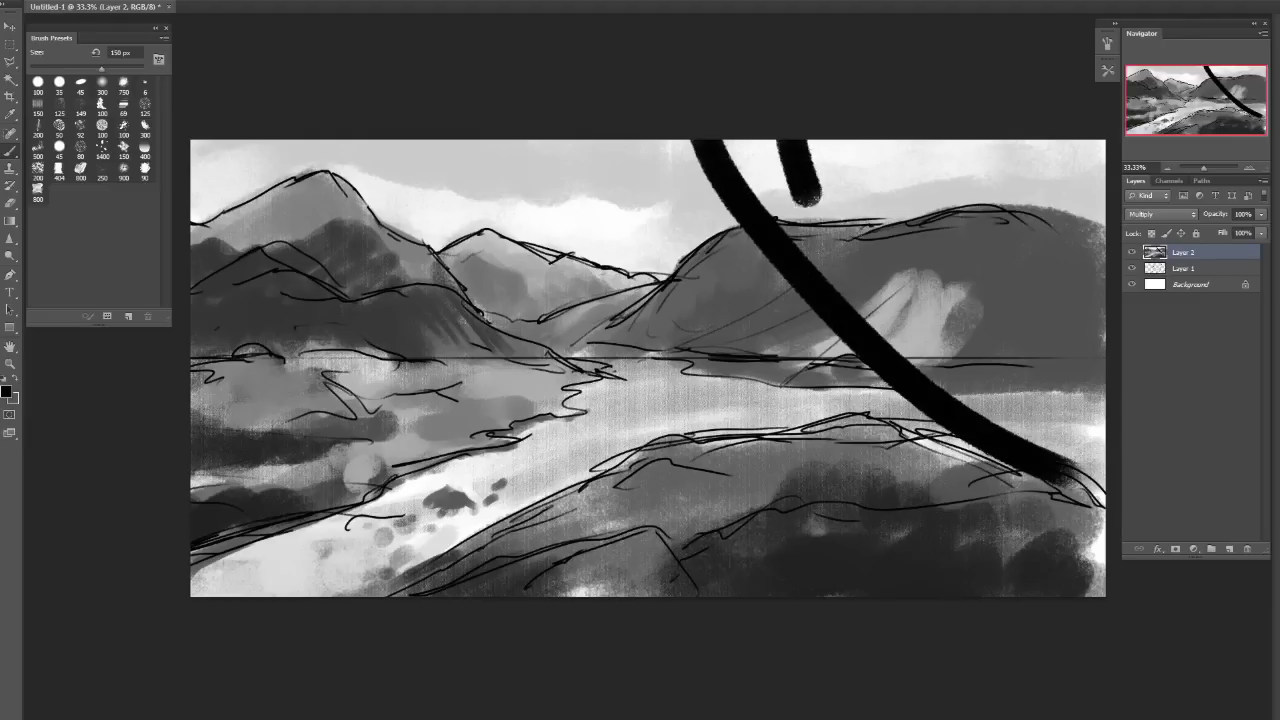
key(ctrl+alt+z)
key(ctrl+alt+z)
drag(985, 495, 1100, 592)
key(ctrl+z)
mouse_move(1040, 466)
mouse_down()
mouse_move(1015, 586)
mouse_move(1085, 586)
mouse_up()
key(ctrl+alt+z)
key(ctrl+alt+z)
drag(835, 597, 990, 548)
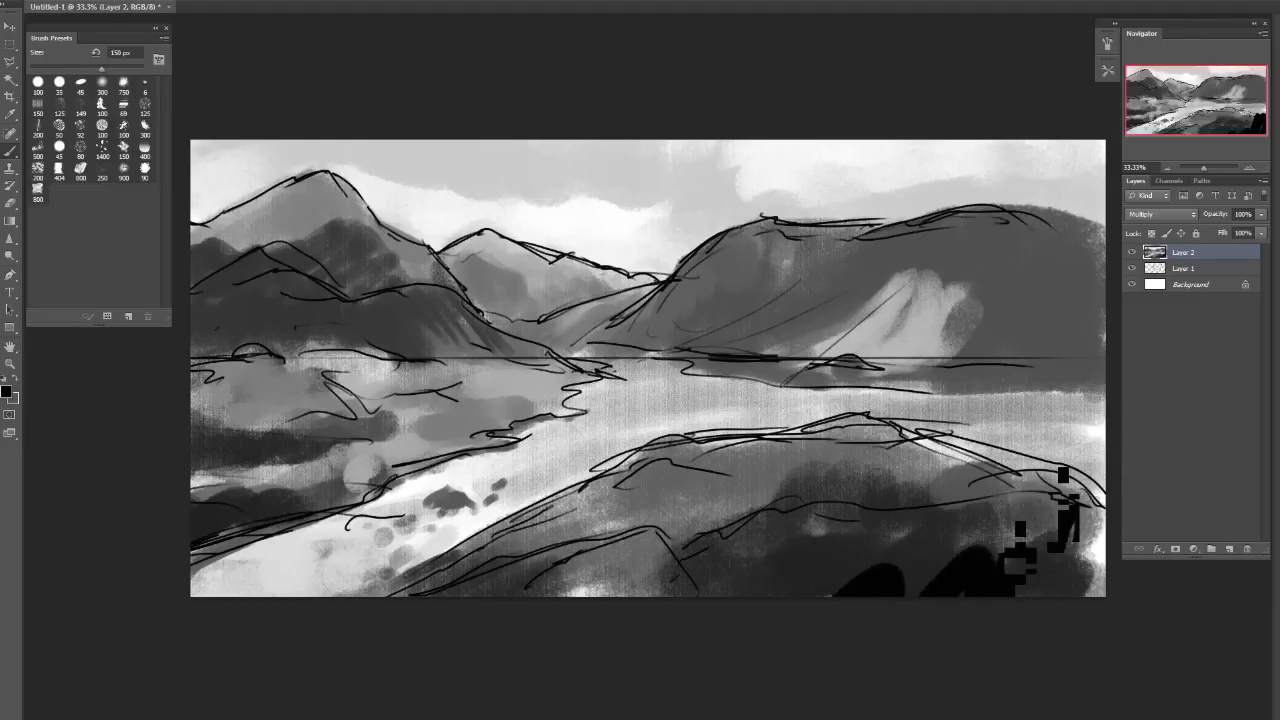
key(ctrl+alt+z)
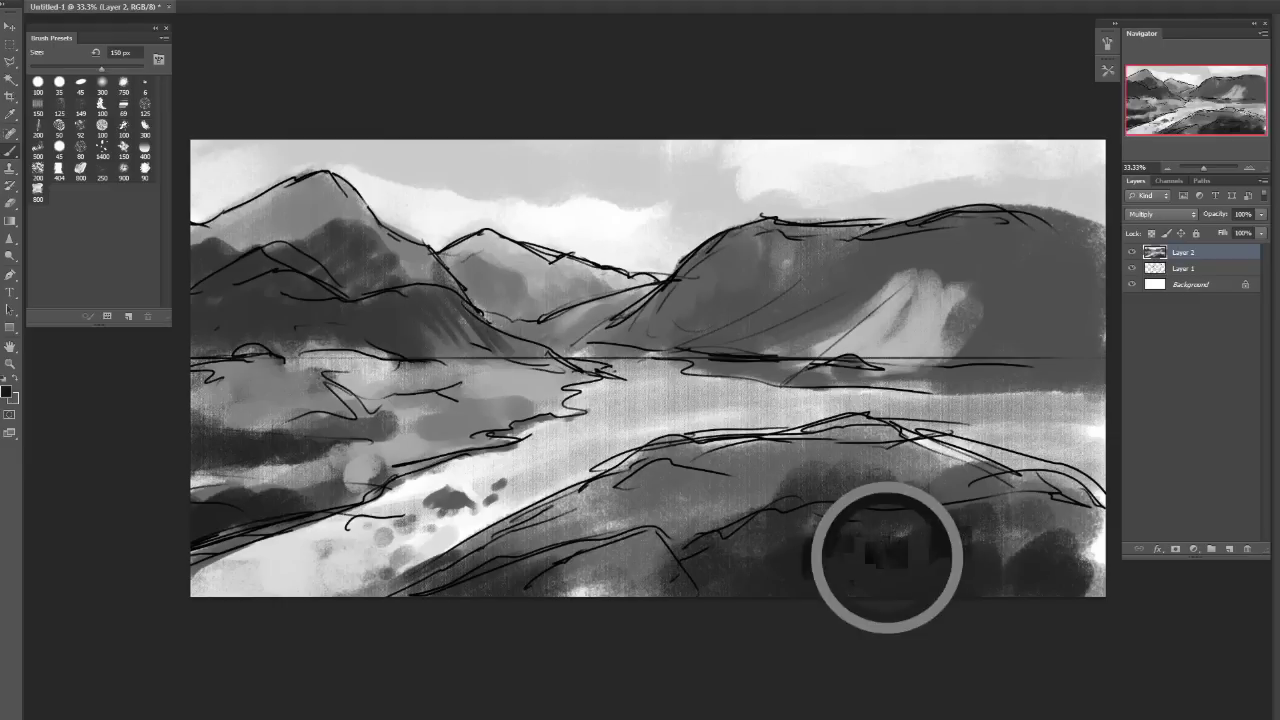
Deepen the lower middle of the foreground hill with near-black strokes beside the front boulder using a 150 px brush.
mouse_move(886, 557)
mouse_down()
mouse_move(655, 565)
mouse_move(950, 540)
mouse_move(720, 560)
mouse_up()
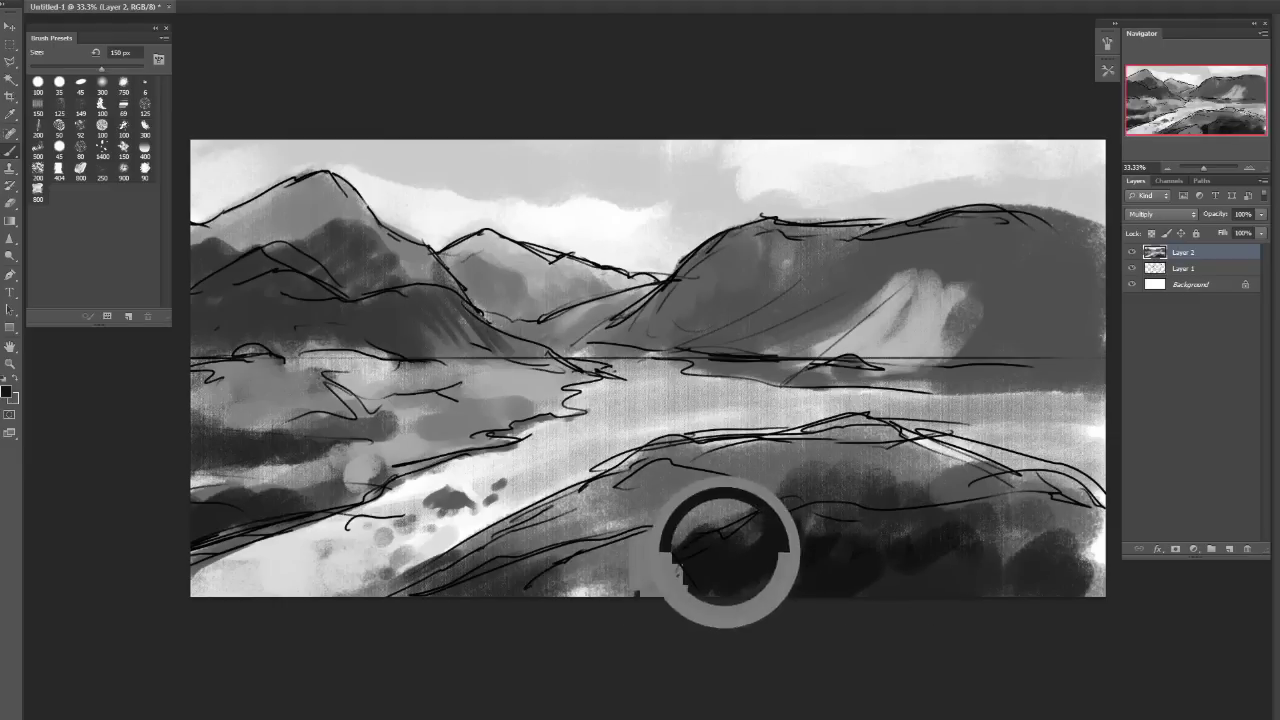
key(ctrl+z)
mouse_move(705, 500)
mouse_down()
mouse_move(650, 490)
mouse_move(755, 490)
mouse_up()
Darken the foreground hill's left slope above the boulder with sampled dark grays.
alt+click(668, 486)
alt+click(654, 475)
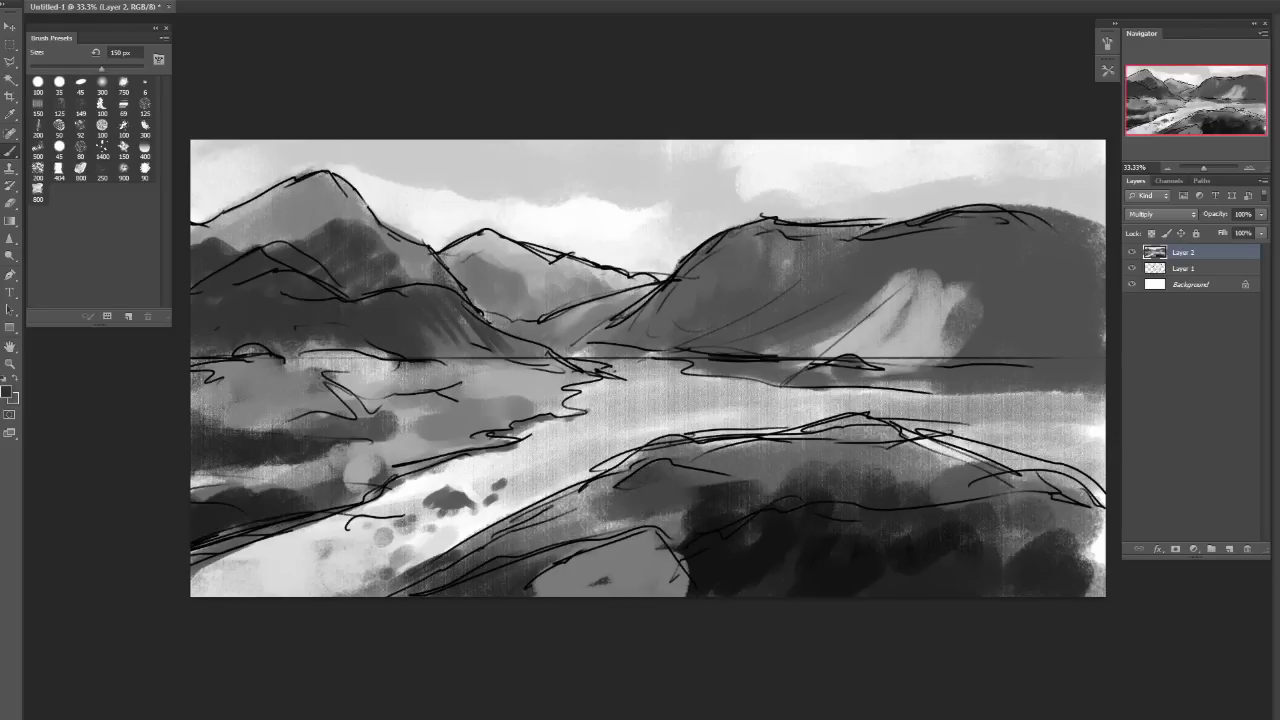
drag(632, 485, 588, 505)
alt+click(655, 462)
drag(650, 455, 560, 525)
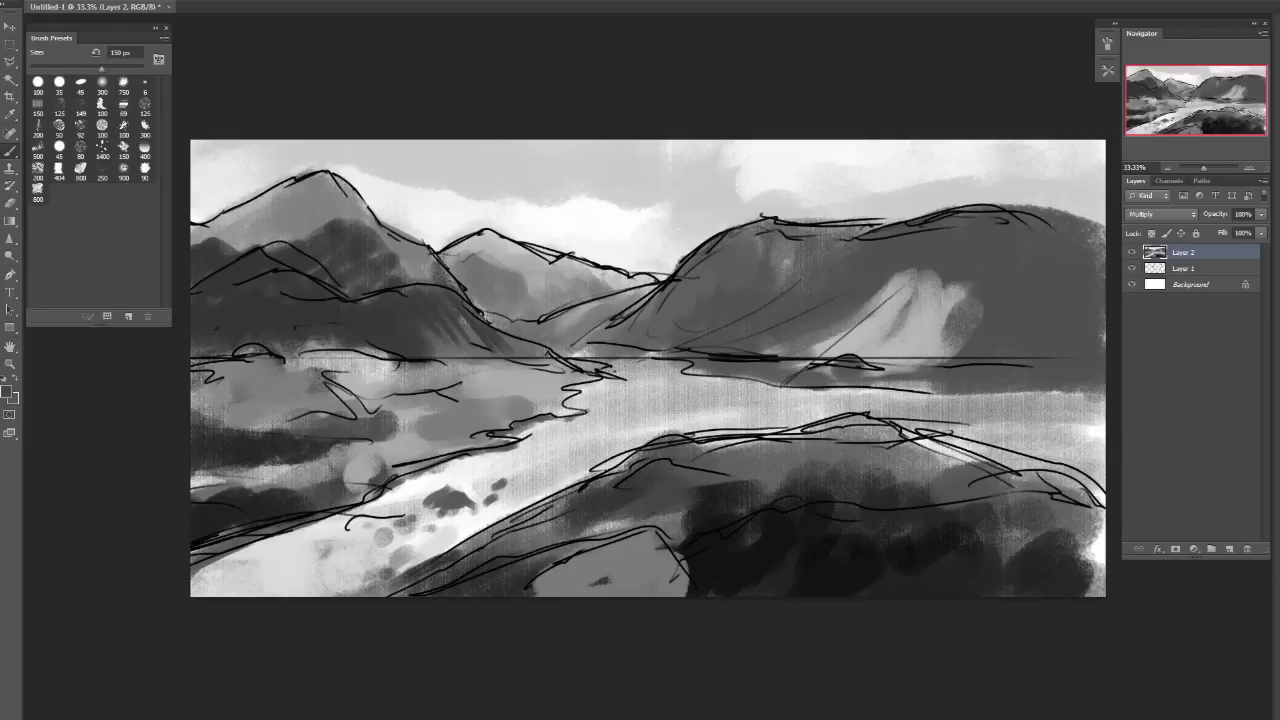
Brighten the river between the far shore and the foreground hill with near-white strokes using a 70 px brush.
alt+click(693, 460)
alt+click(709, 400)
alt+click(757, 386)
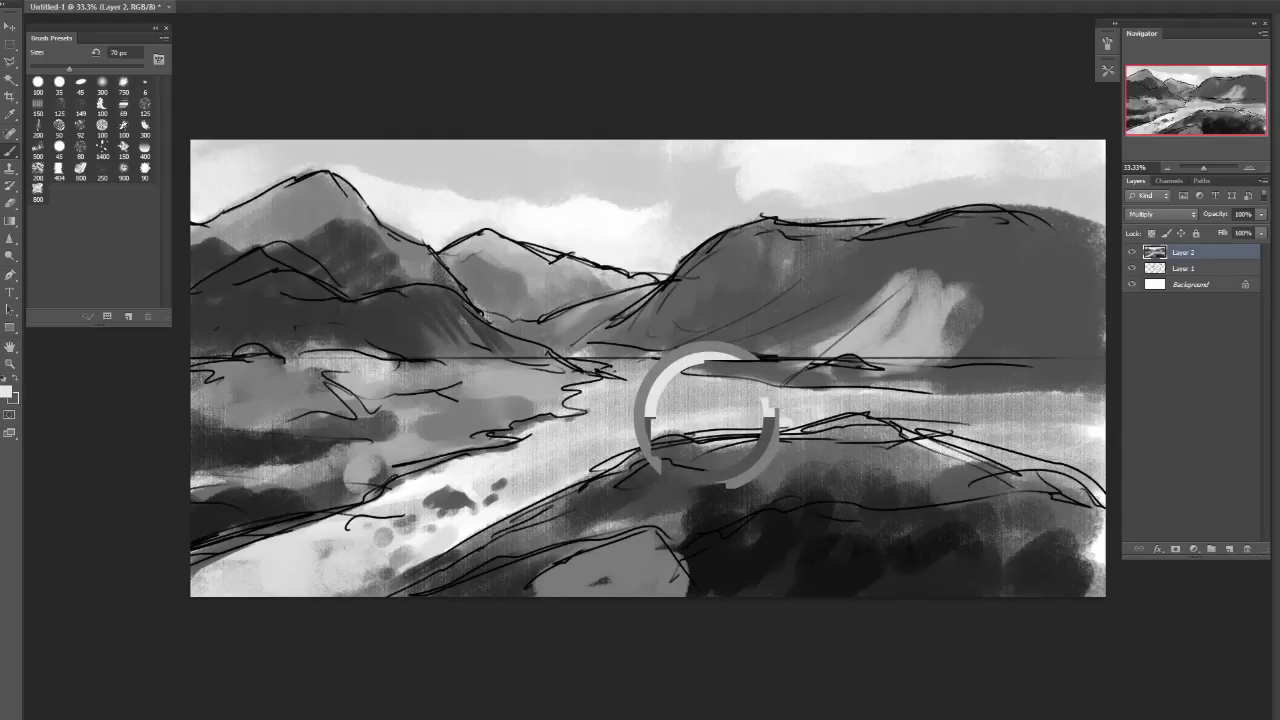
alt+click(708, 415)
alt+click(694, 394)
mouse_move(610, 422)
mouse_down()
mouse_move(750, 400)
mouse_move(600, 368)
mouse_move(965, 405)
mouse_up()
Extend the dark gray far shore strip below the large mountain with sampled tones and a 90 px brush.
key(])
key(])
alt+click(846, 366)
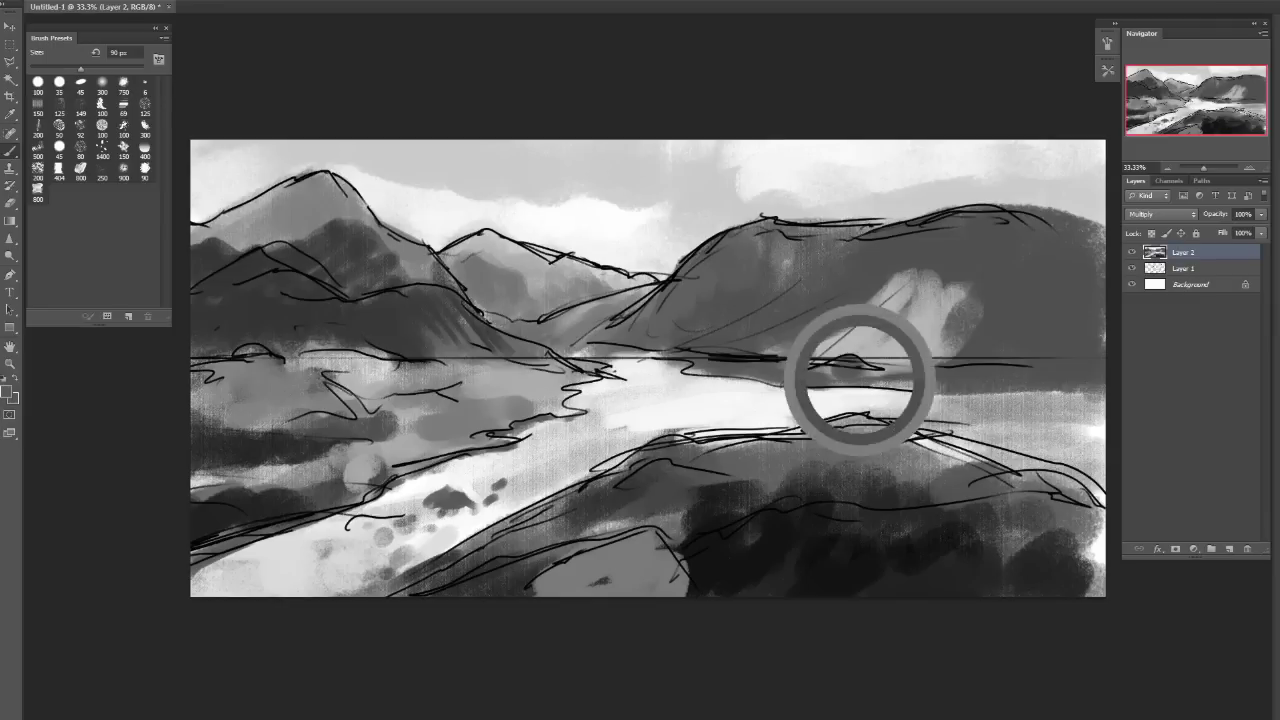
mouse_move(906, 386)
mouse_down()
mouse_move(1050, 394)
mouse_move(910, 380)
mouse_up()
alt+click(1043, 358)
key(])
key(])
key(])
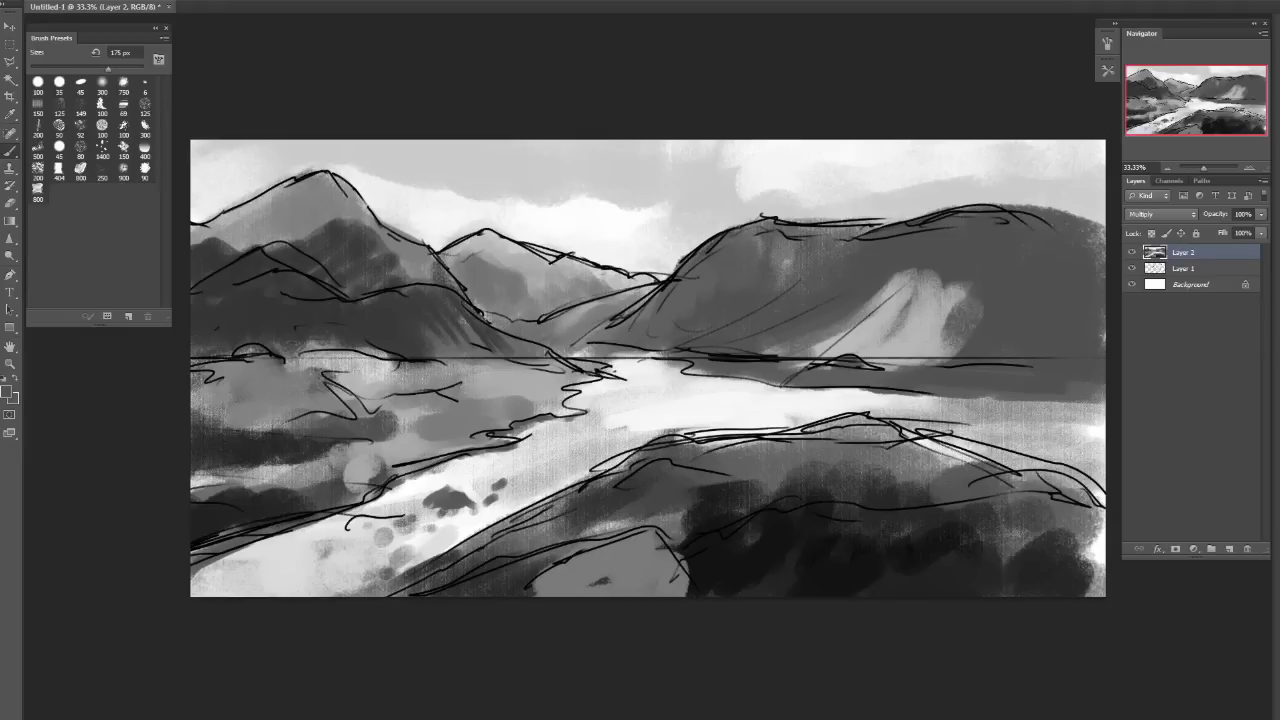
mouse_move(590, 200)
mouse_down()
mouse_move(625, 200)
mouse_move(552, 196)
mouse_up()
key(ctrl+alt+z)
key(ctrl+alt+z)
key(ctrl+alt+z)
Add a new layer above Layer 2 and reset the painting colors to default black and white.
key(ctrl+plus)
key(ctrl+plus)
key(ctrl+plus)
scroll(570, 400, up, 5)
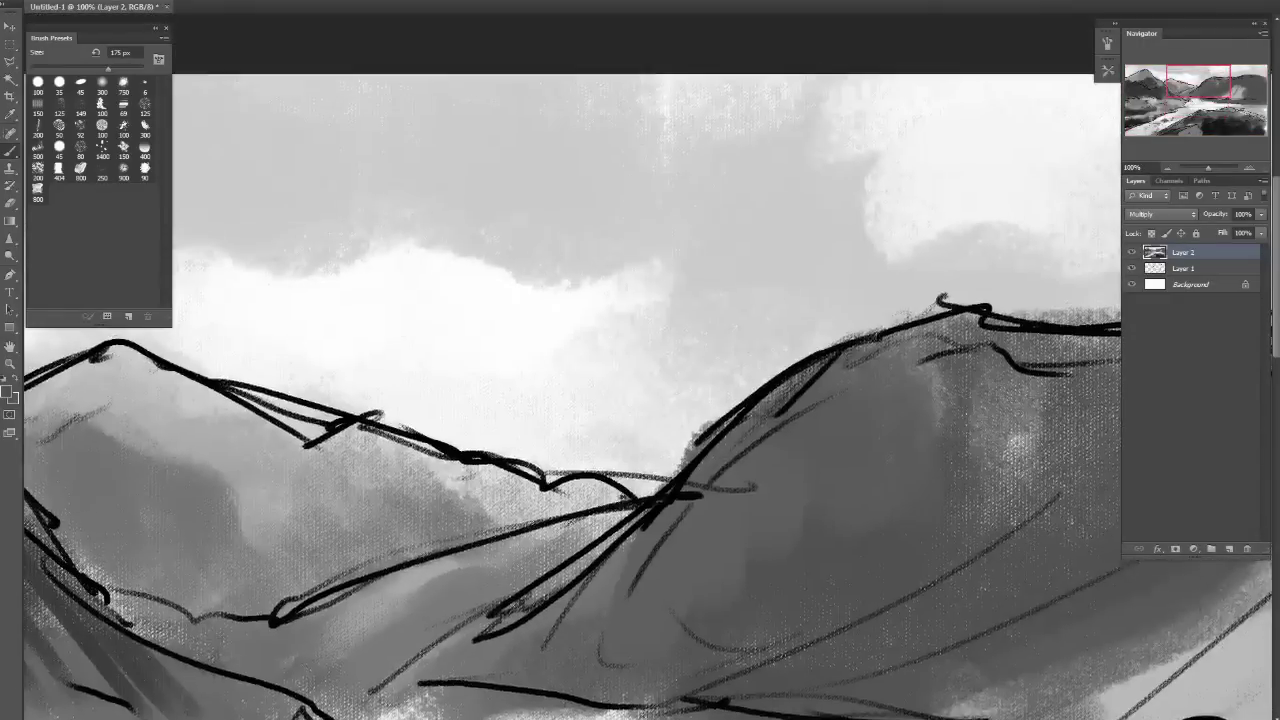
click(556, 309)
drag(556, 309, 675, 305)
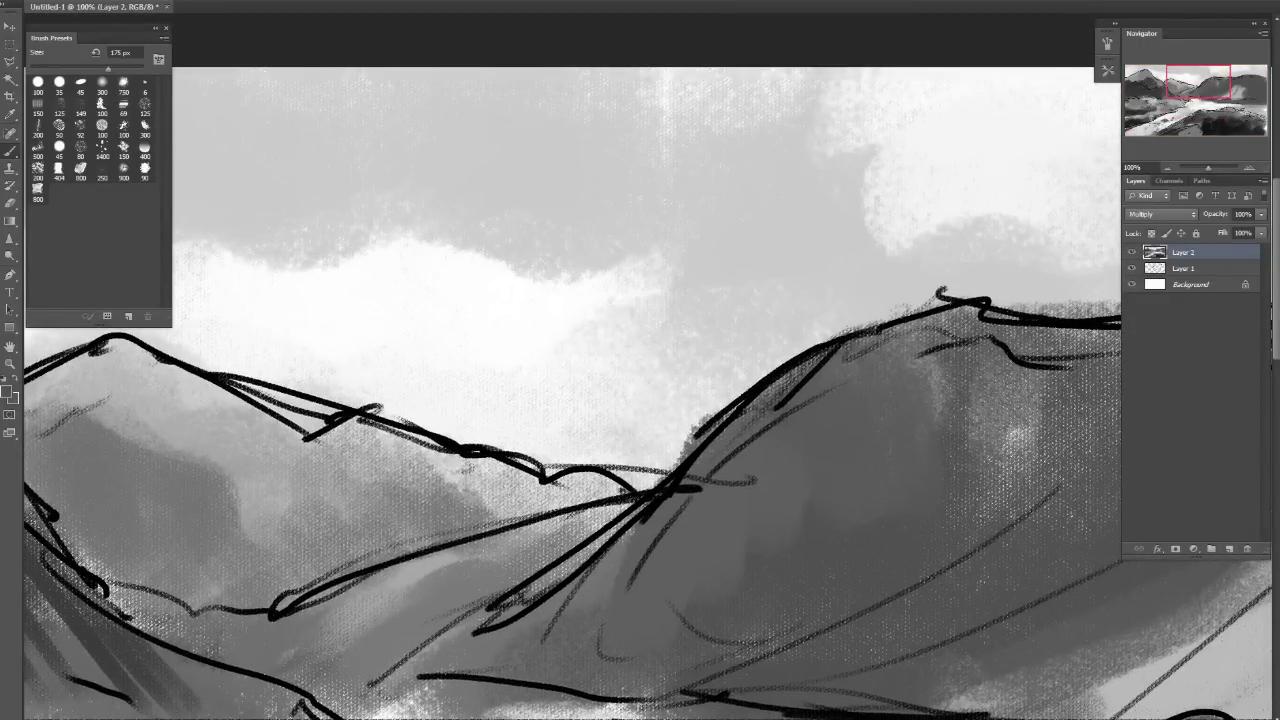
key(ctrl+shift+alt+n)
key(bracketright)
key(d)
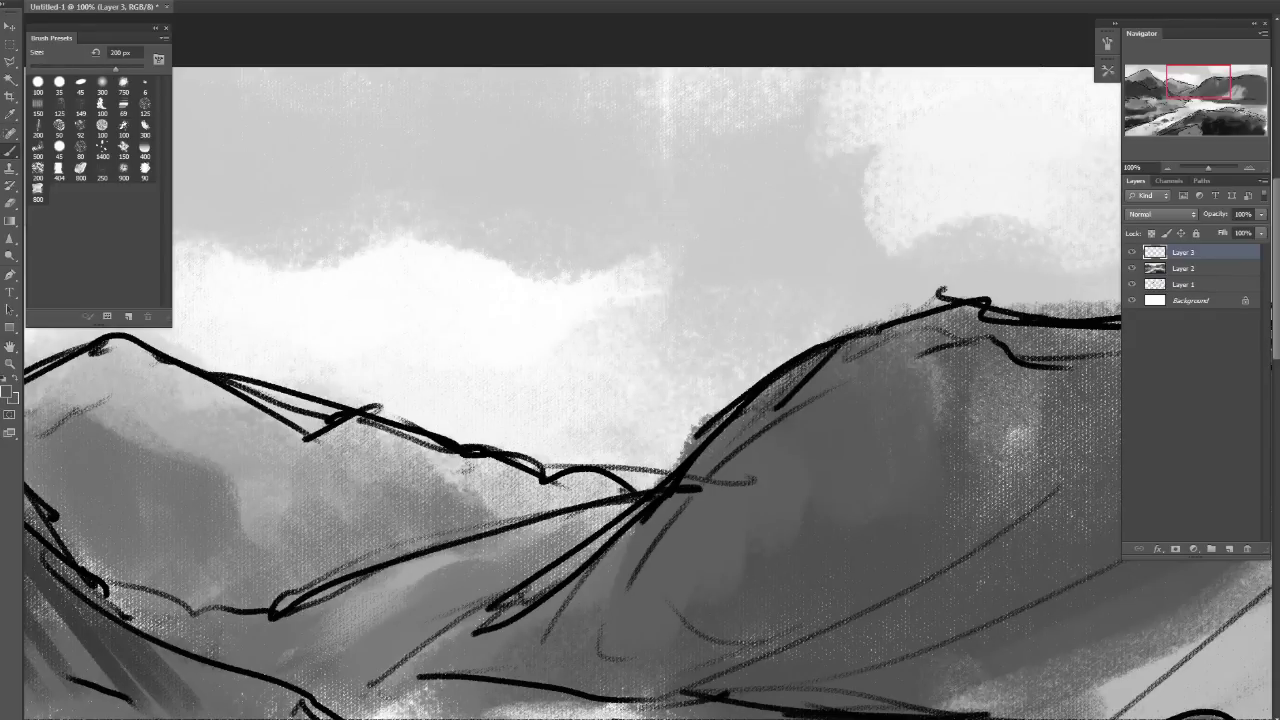
Try a textured black stroke across the sky at 200 px and a solid straight black stroke at 90 px.
drag(755, 185, 380, 258)
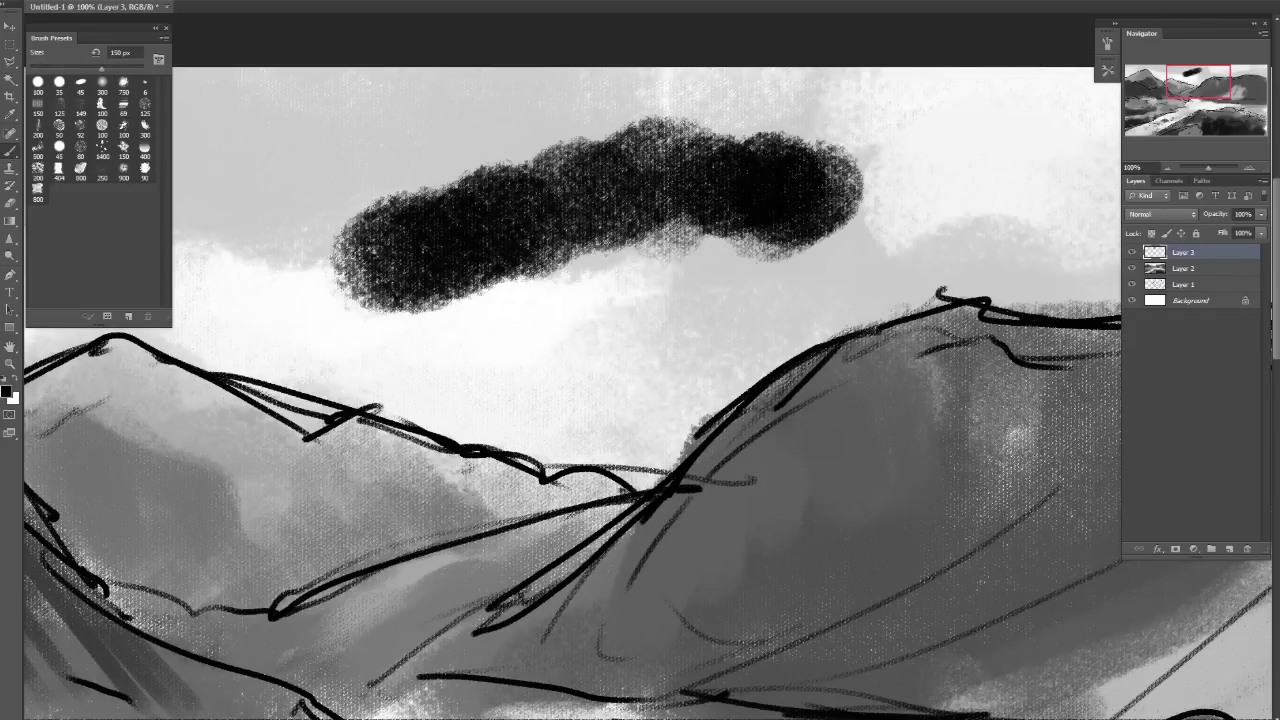
key(bracketleft)
key(bracketleft)
key(bracketleft)
click(286, 229)
key(ctrl+z)
click(290, 237)
shift+click(628, 125)
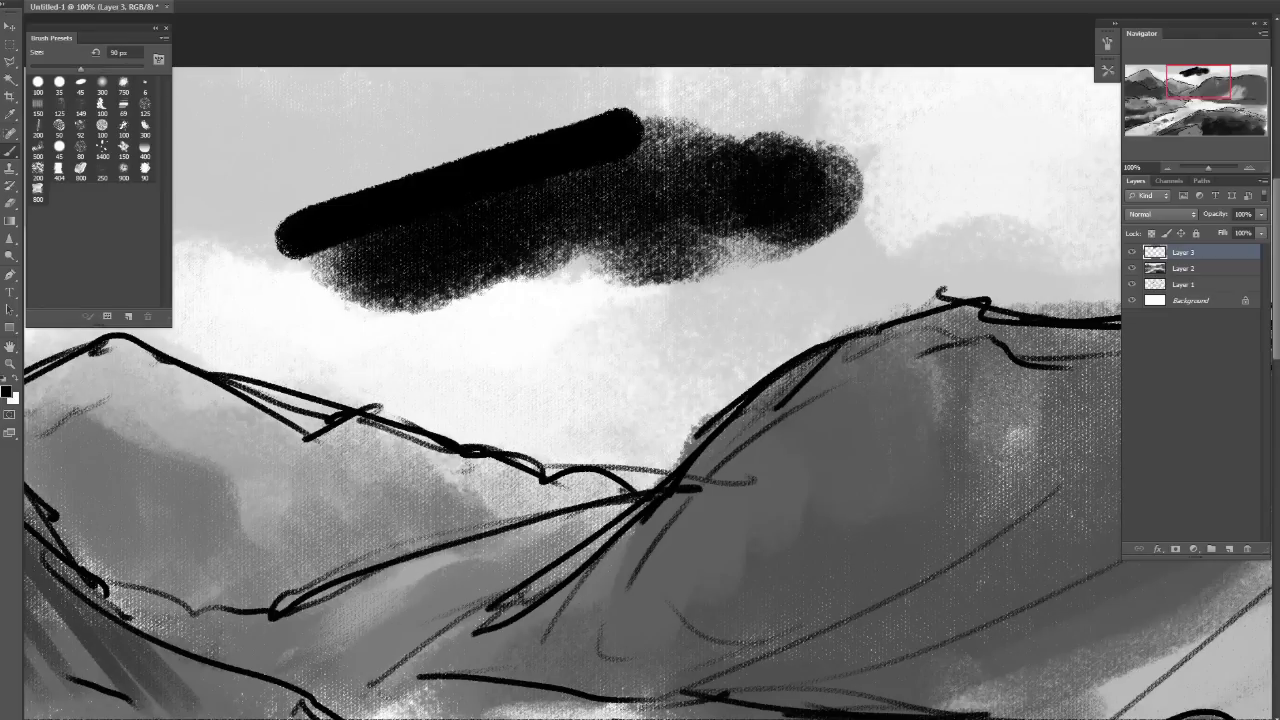
Try a soft black stroke under the test strokes in the sky, then remove the black test strokes.
drag(292, 272, 595, 305)
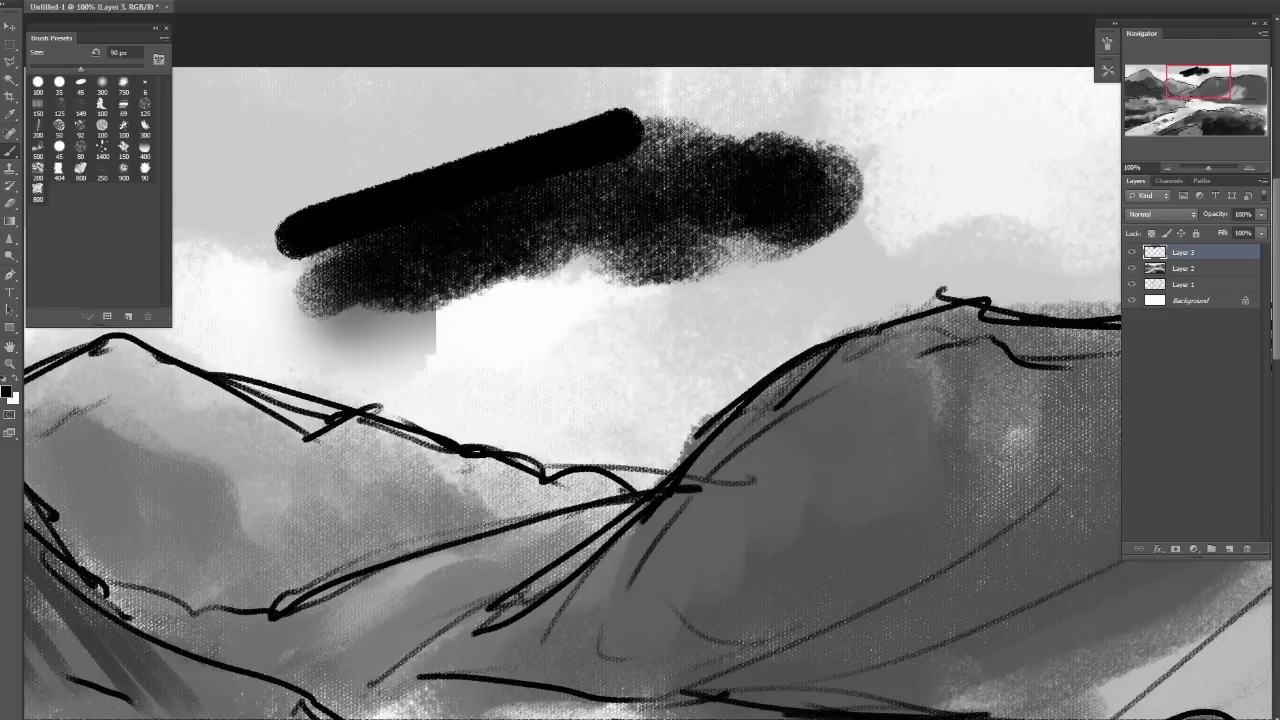
key(bracketright)
key(bracketright)
key(bracketright)
key(bracketright)
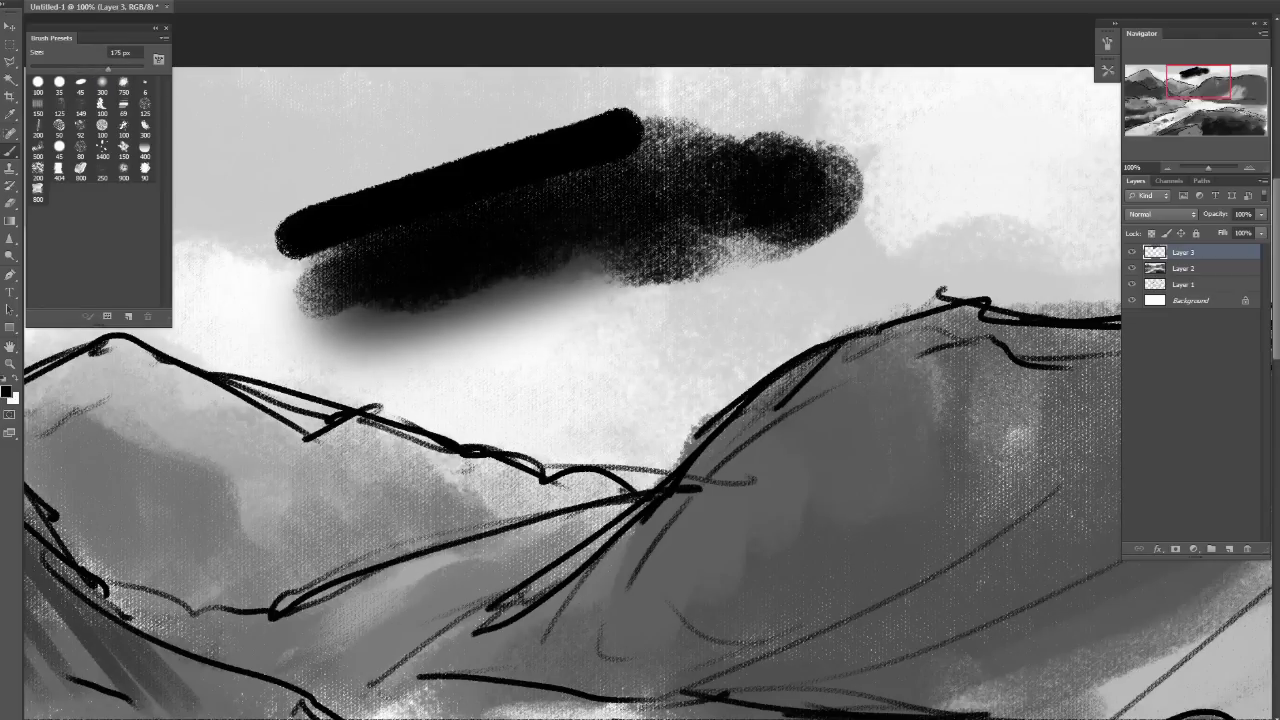
key(ctrl+minus)
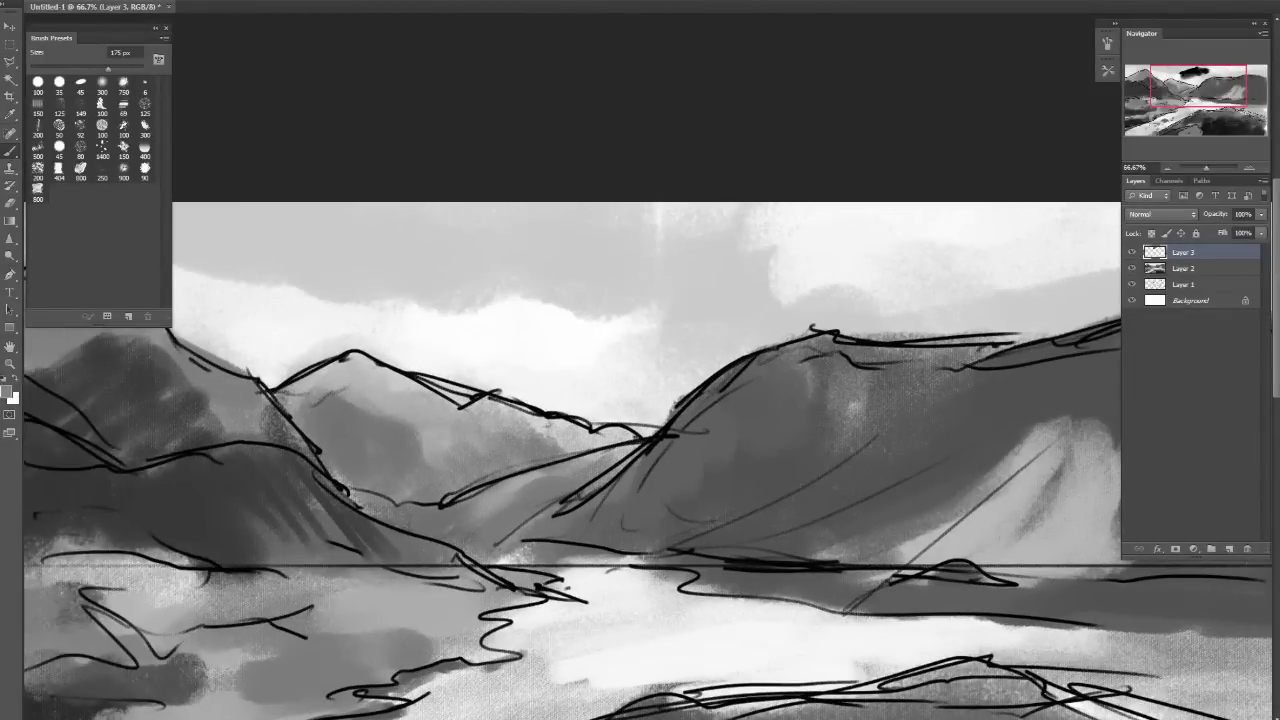
key(ctrl+minus)
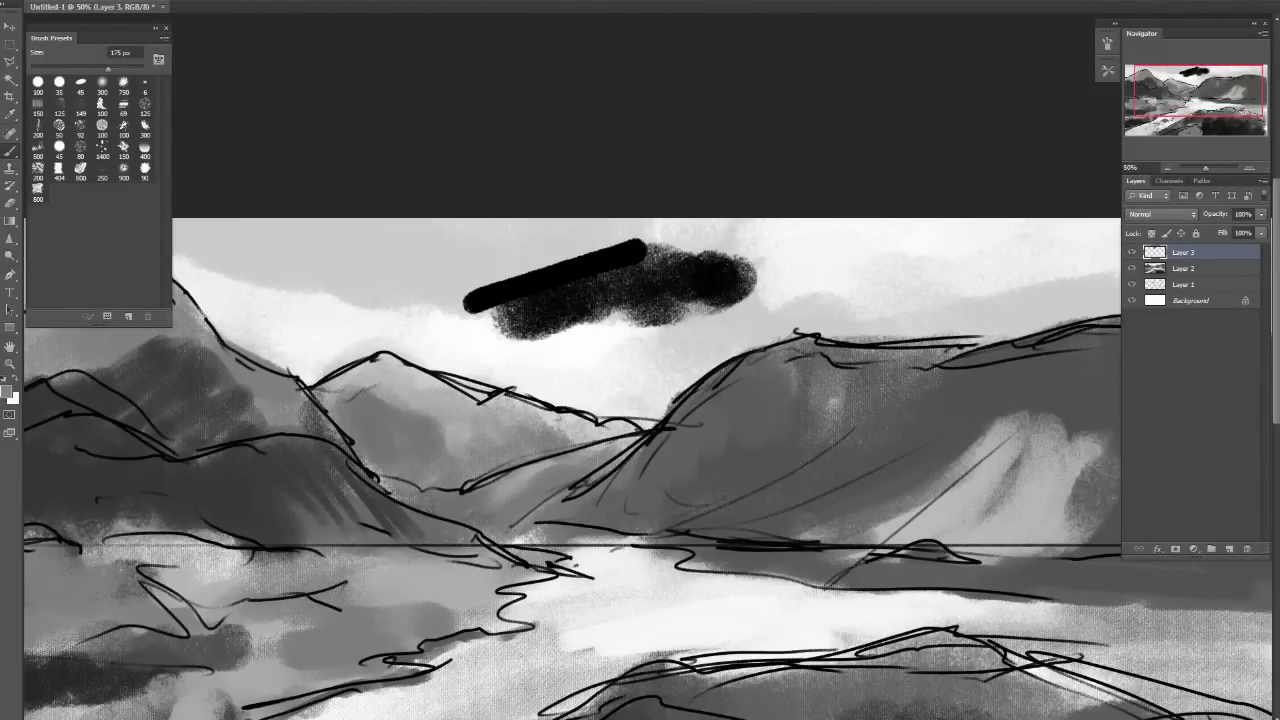
key(ctrl+z)
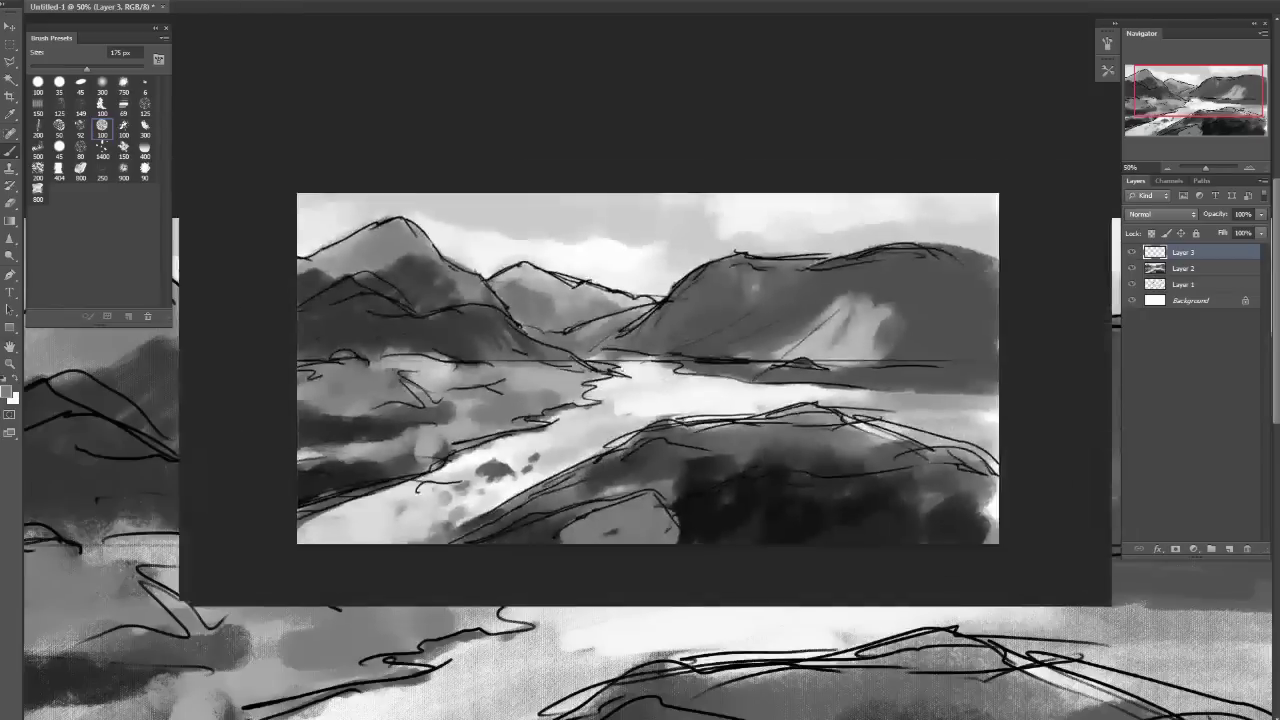
Fill the foreground hill's right side out to the canvas edge with dark gray, enlarging the brush to 250 px.
key(ctrl+minus)
key(ctrl+minus)
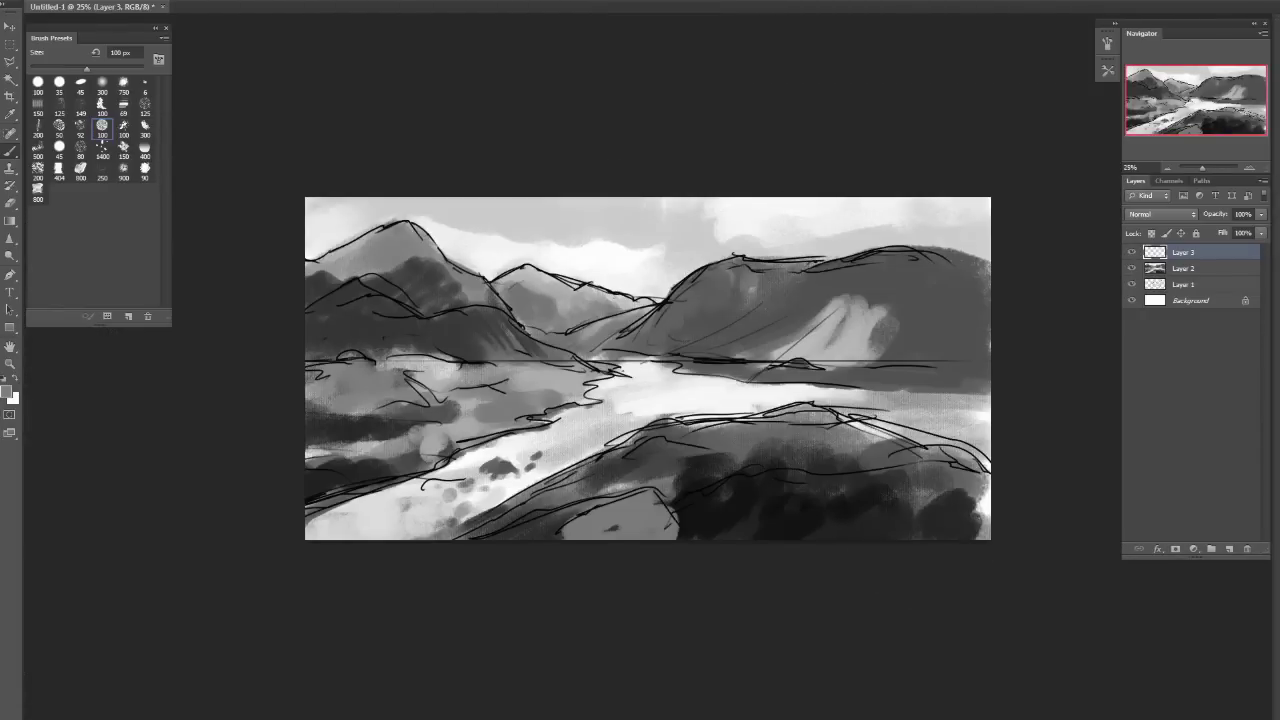
key(bracketleft)
key(bracketleft)
mouse_move(985, 515)
mouse_down()
mouse_move(930, 470)
mouse_move(970, 520)
mouse_up()
key(bracketright)
key(bracketright)
key(bracketright)
key(bracketright)
key(ctrl+shift+h)
key(ctrl+shift+h)
drag(380, 500, 420, 440)
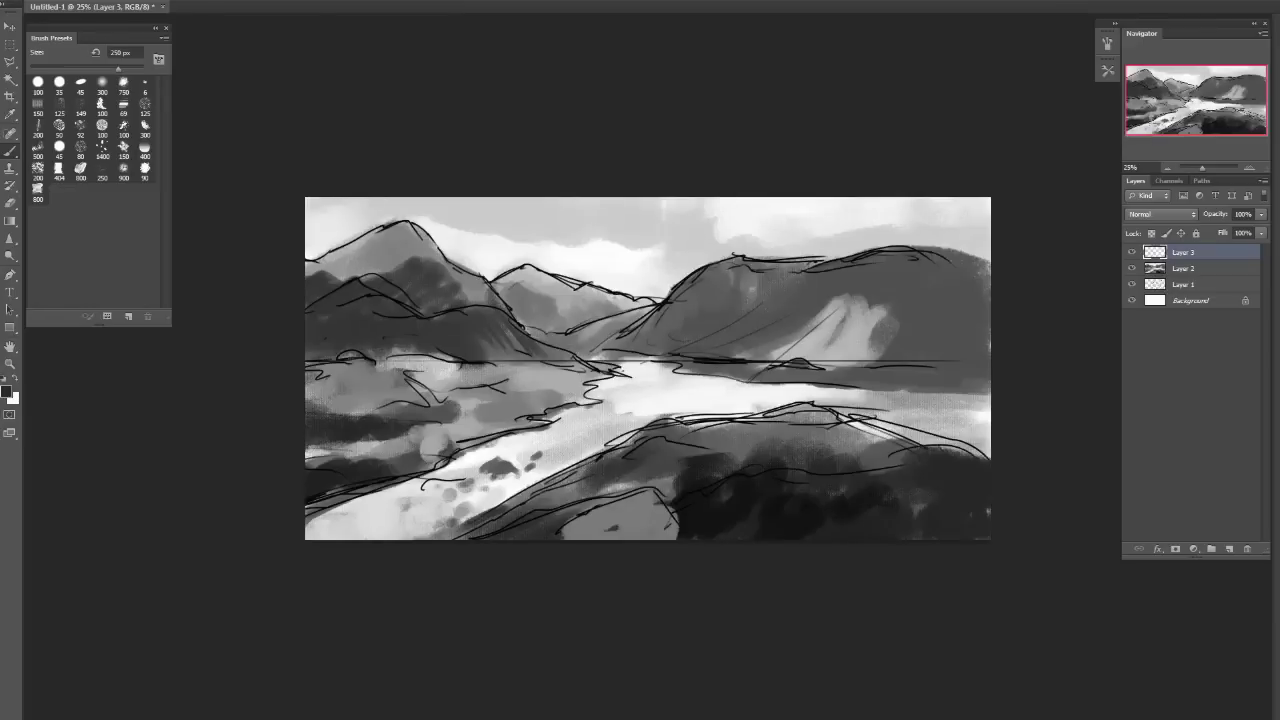
Flip the canvas horizontally and brighten the river below the far shore with near-white strokes using an 80 px brush.
drag(430, 330, 470, 390)
drag(320, 380, 462, 392)
key(ctrl+shift+h)
key(bracketright)
key(bracketright)
key(bracketright)
mouse_move(315, 405)
mouse_down()
mouse_move(460, 395)
mouse_move(400, 395)
mouse_up()
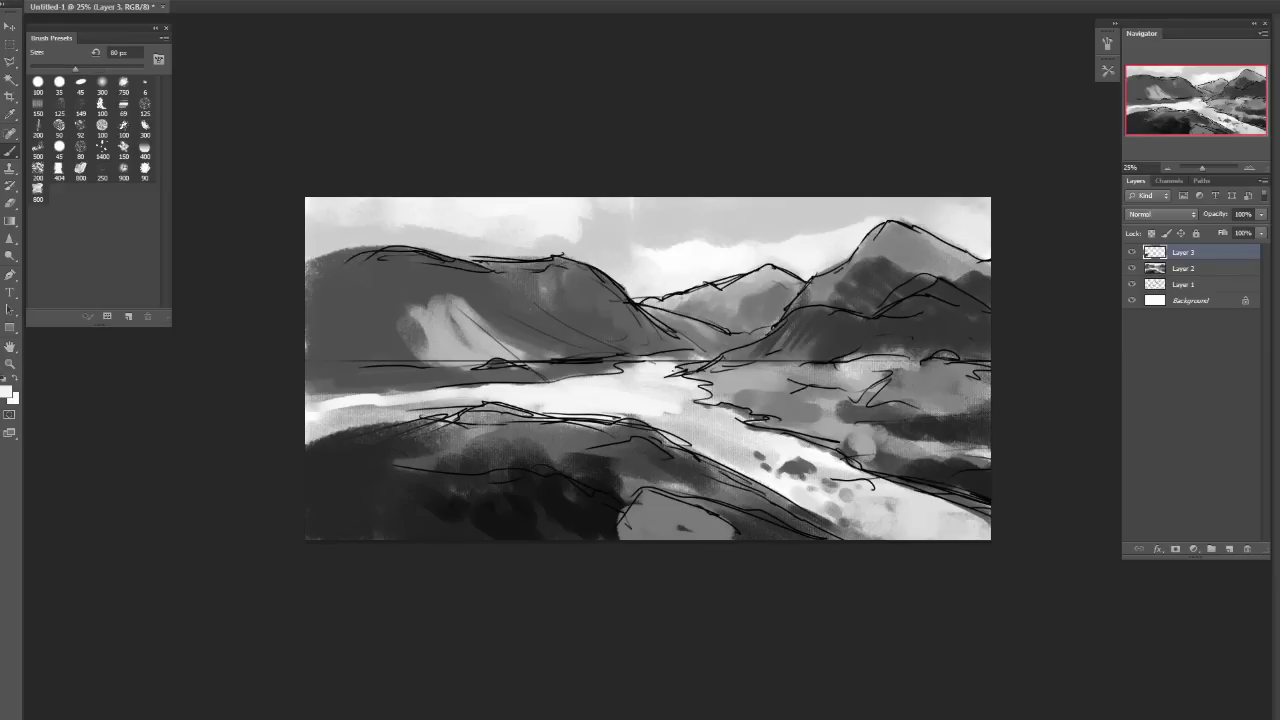
Raise and smooth the left hill's crest over its sketch outline with a 150 px brush, and flip the canvas horizontally.
mouse_move(395, 248)
mouse_down()
mouse_move(315, 255)
mouse_move(315, 275)
mouse_up()
key(ctrl+alt+z)
key(ctrl+alt+z)
mouse_move(476, 262)
mouse_down()
mouse_move(312, 240)
mouse_move(308, 278)
mouse_up()
key(ctrl+alt+z)
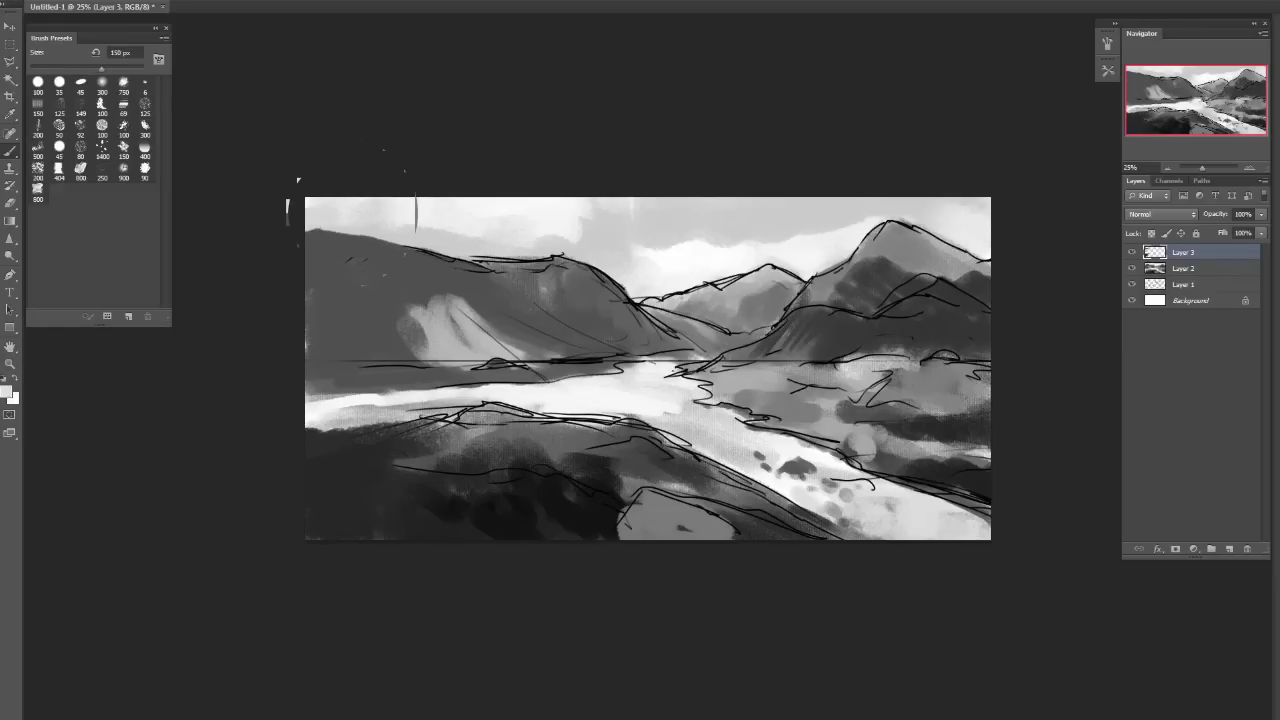
key(h)
key(h)
alt+shift+right_click(337, 206)
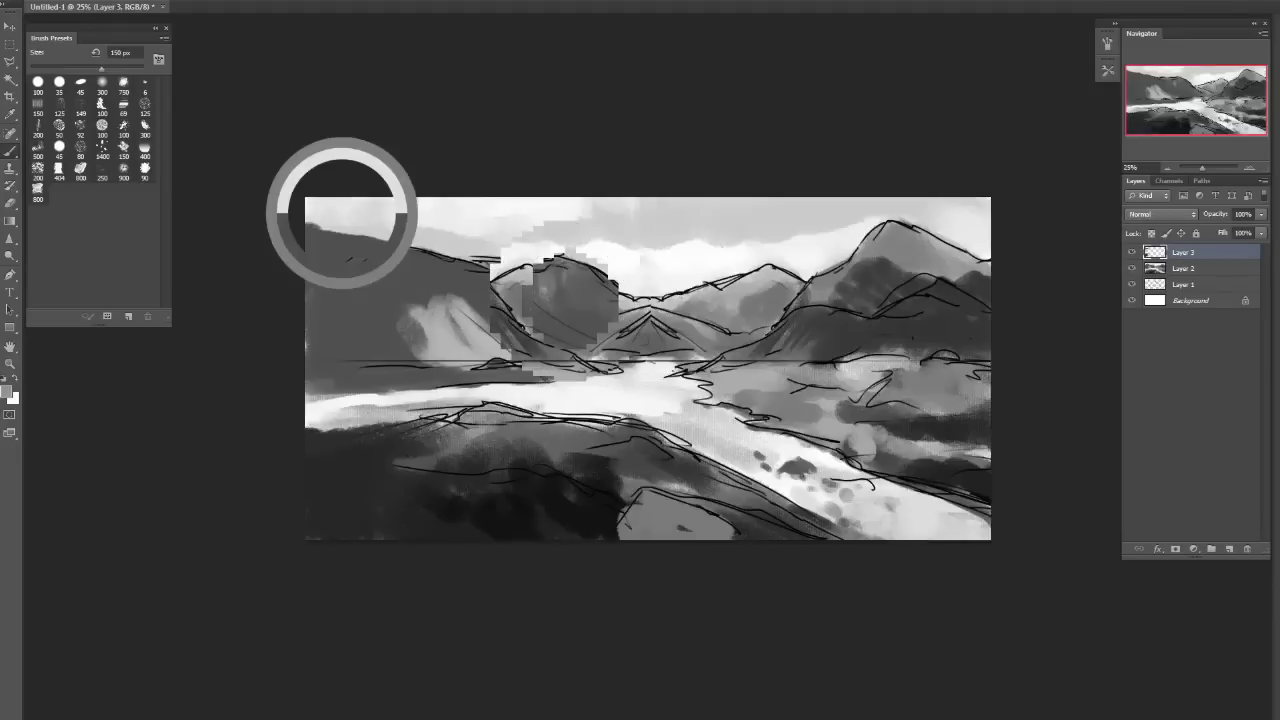
key(h)
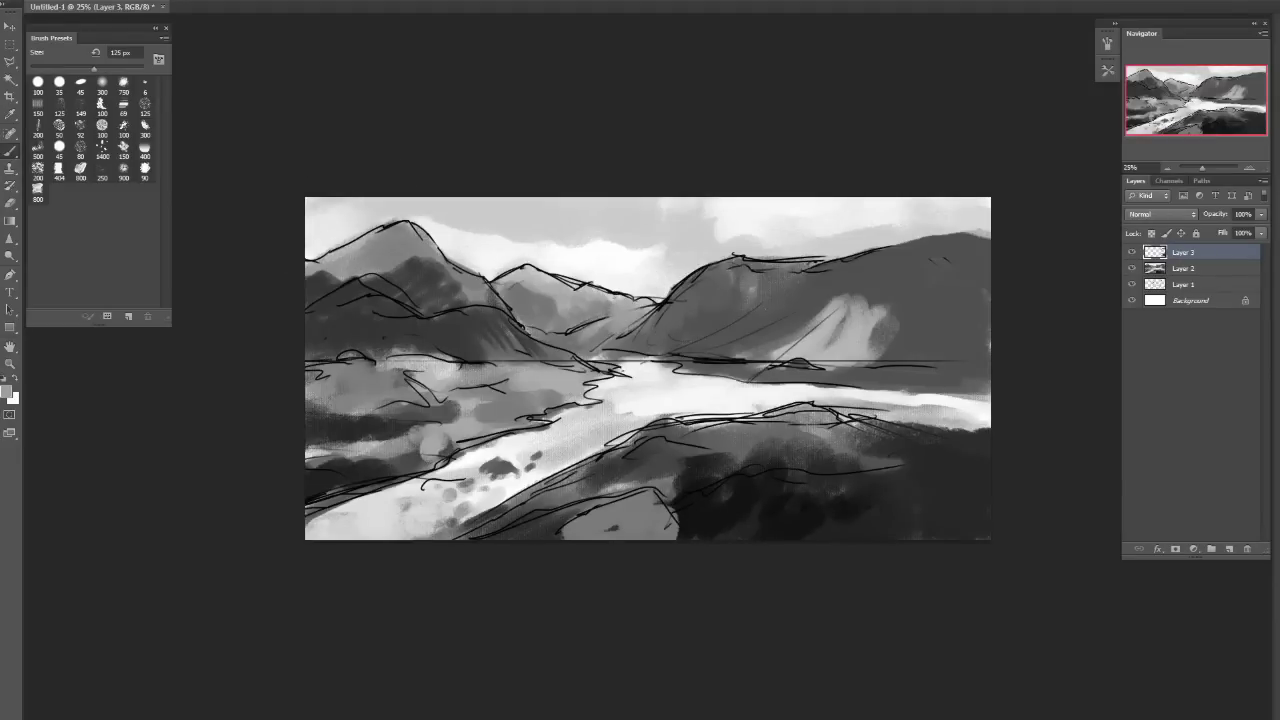
Try a mid-gray stroke down the left mountain with an 80 px brush and undo it.
drag(310, 400, 440, 410)
key(p)
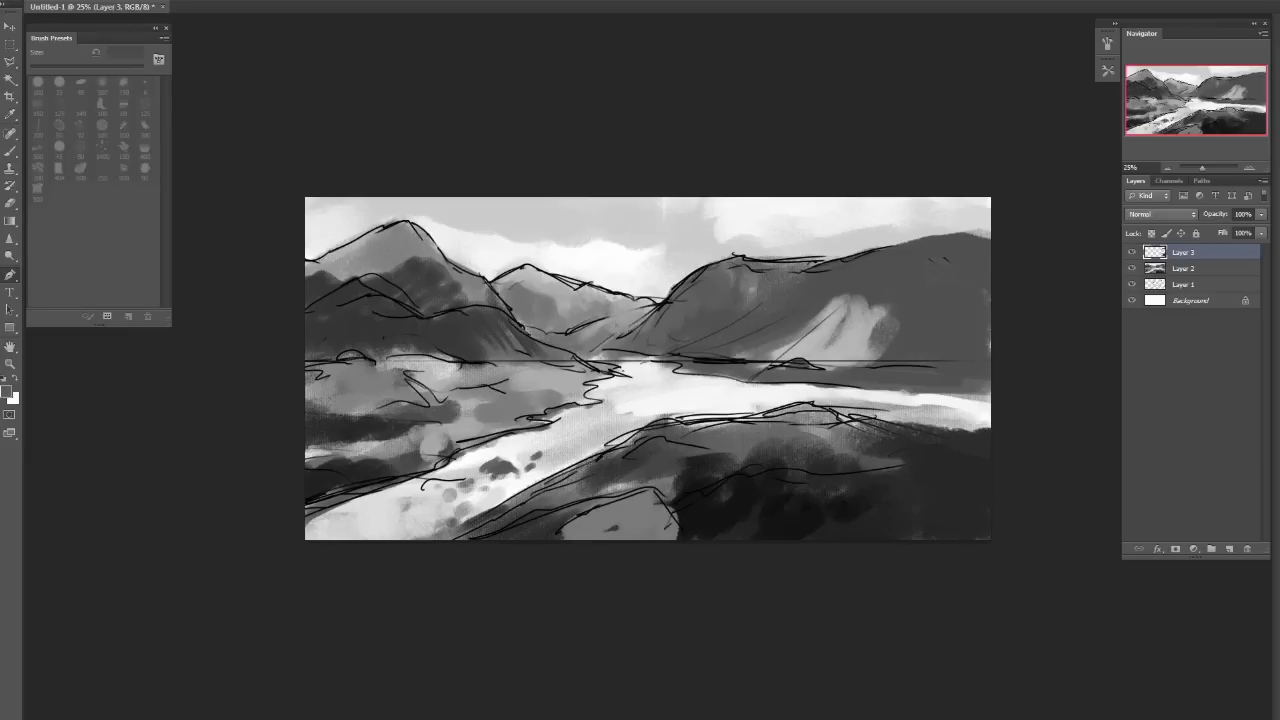
key(b)
key(b)
key(bracketleft)
key(bracketleft)
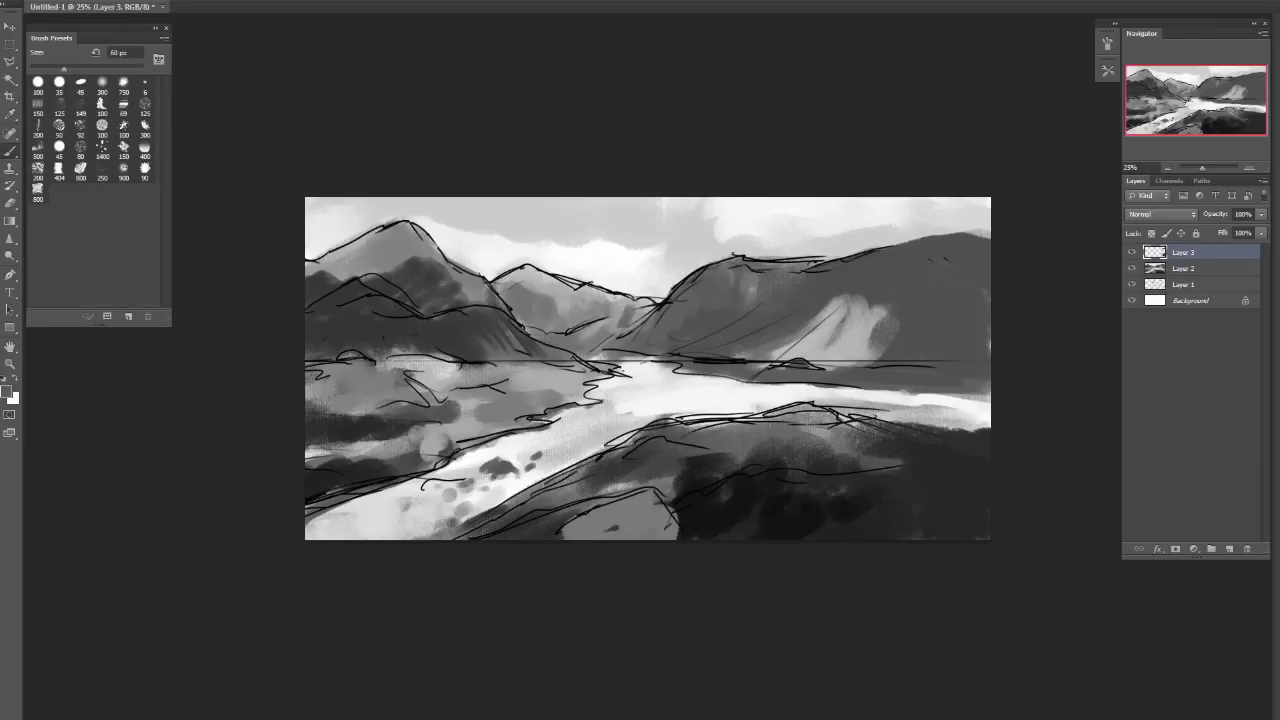
key(bracketleft)
key(bracketleft)
key(bracketright)
key(bracketright)
key(bracketright)
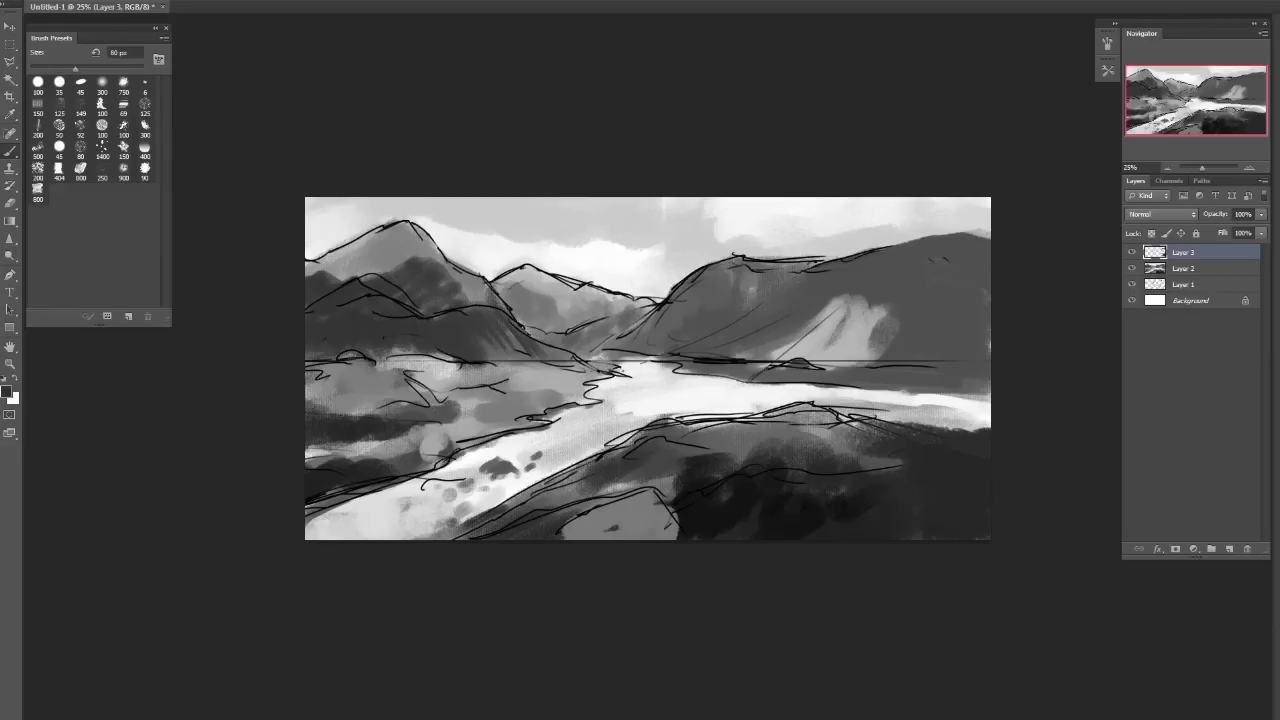
alt+click(398, 263)
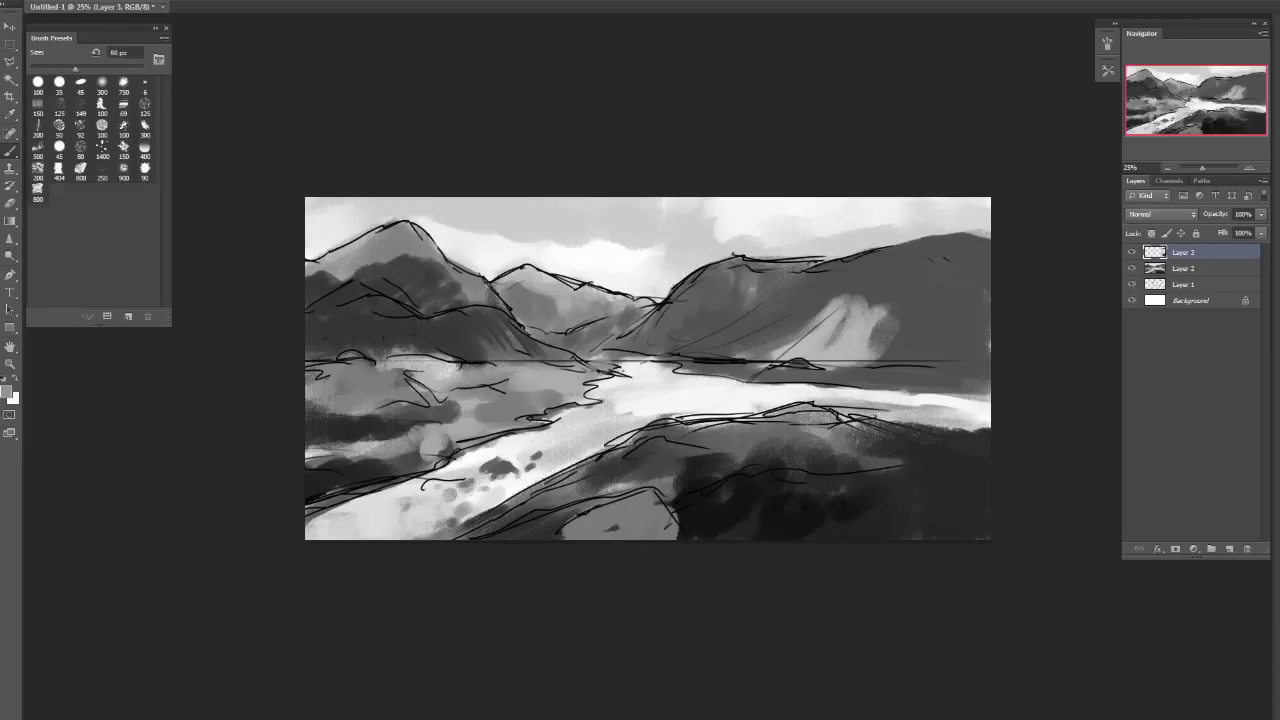
drag(343, 225, 345, 296)
key(ctrl+z)
Paint a tall dark gray peak at the left canvas edge in front of the lighter mountain.
key(d)
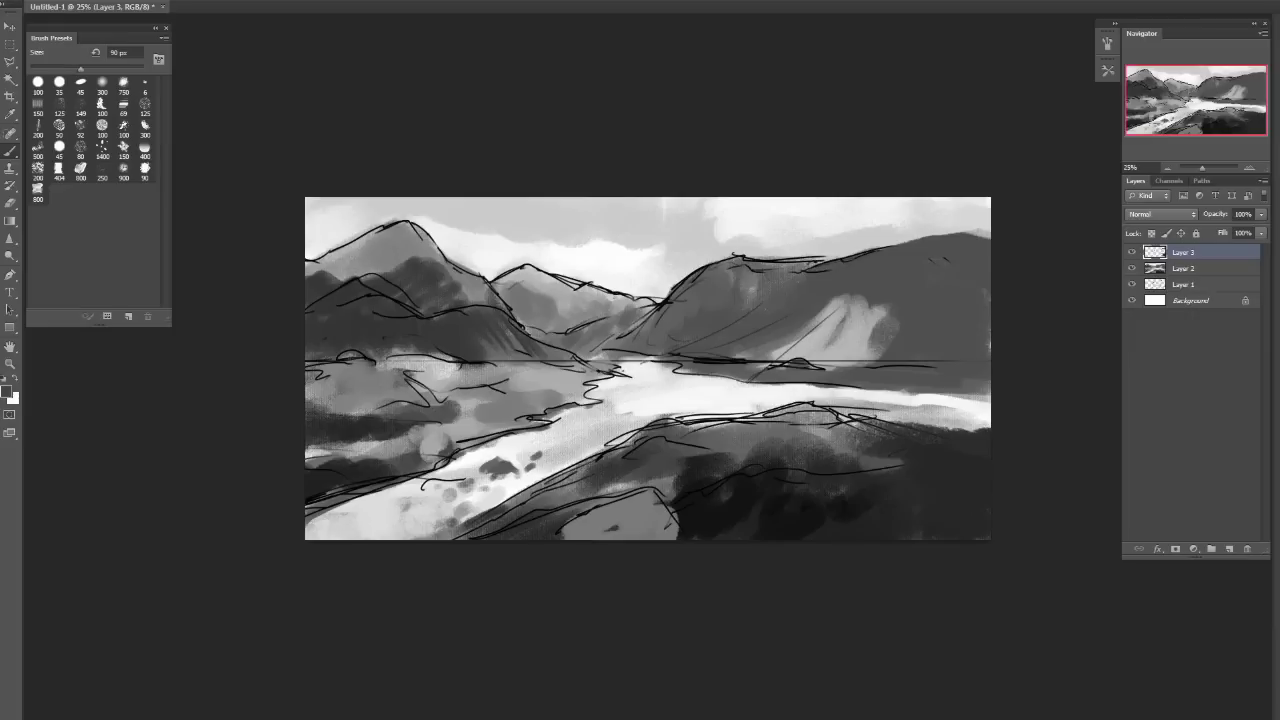
mouse_move(398, 252)
mouse_down()
mouse_move(368, 240)
mouse_move(320, 276)
mouse_move(338, 242)
mouse_move(348, 276)
mouse_up()
key(ctrl+z)
key(bracketleft)
key(bracketleft)
key(ctrl+z)
mouse_move(384, 263)
mouse_down()
mouse_move(315, 285)
mouse_move(345, 222)
mouse_move(395, 245)
mouse_move(335, 220)
mouse_move(310, 255)
mouse_up()
key(bracketright)
key(bracketright)
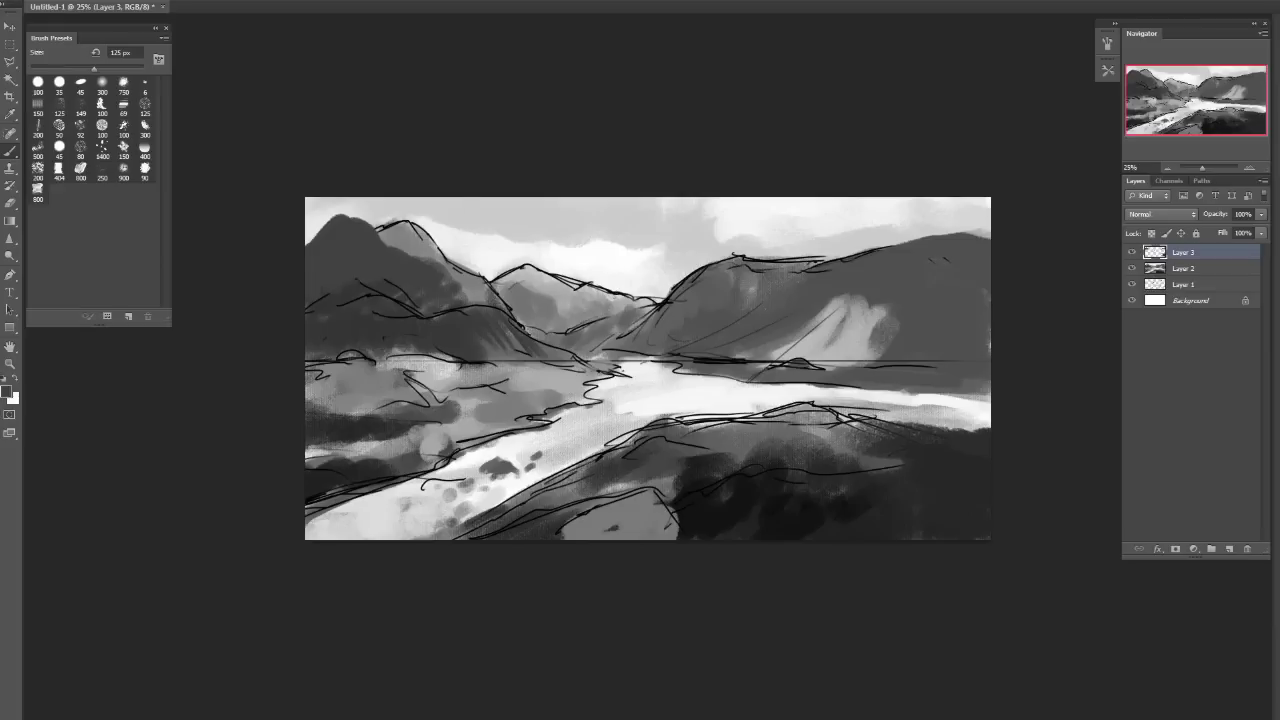
Repaint the lighter mountain behind the dark peak over its sketch outline using 125 px strokes, and flip the canvas horizontally.
alt+click(381, 204)
alt+click(400, 222)
mouse_move(380, 226)
mouse_down()
mouse_move(422, 218)
mouse_move(440, 244)
mouse_move(440, 220)
mouse_move(402, 220)
mouse_move(452, 258)
mouse_move(486, 262)
mouse_move(488, 284)
mouse_up()
alt+click(425, 212)
alt+click(415, 256)
key(h)
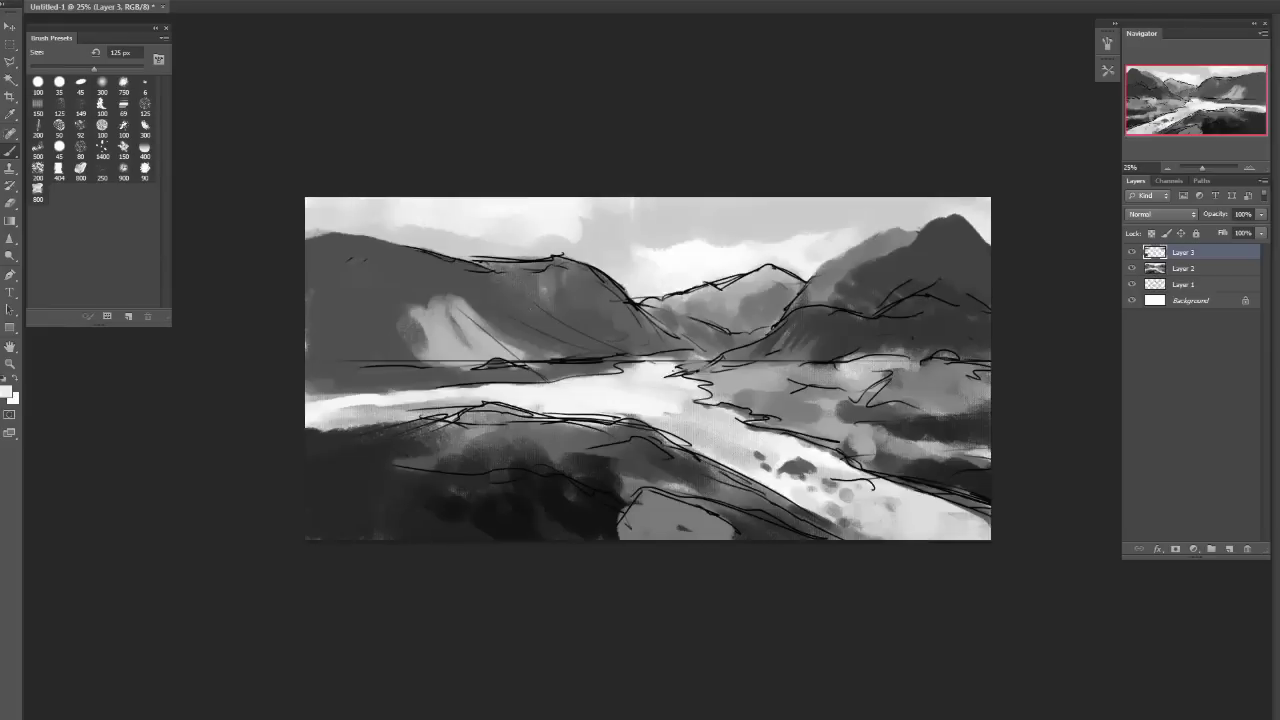
Paint over the distant mountains' ridge outlines with sampled grays and sky tones using a 70 px brush.
key(bracketleft)
key(bracketleft)
key(bracketleft)
key(bracketleft)
alt+click(738, 282)
drag(738, 282, 688, 290)
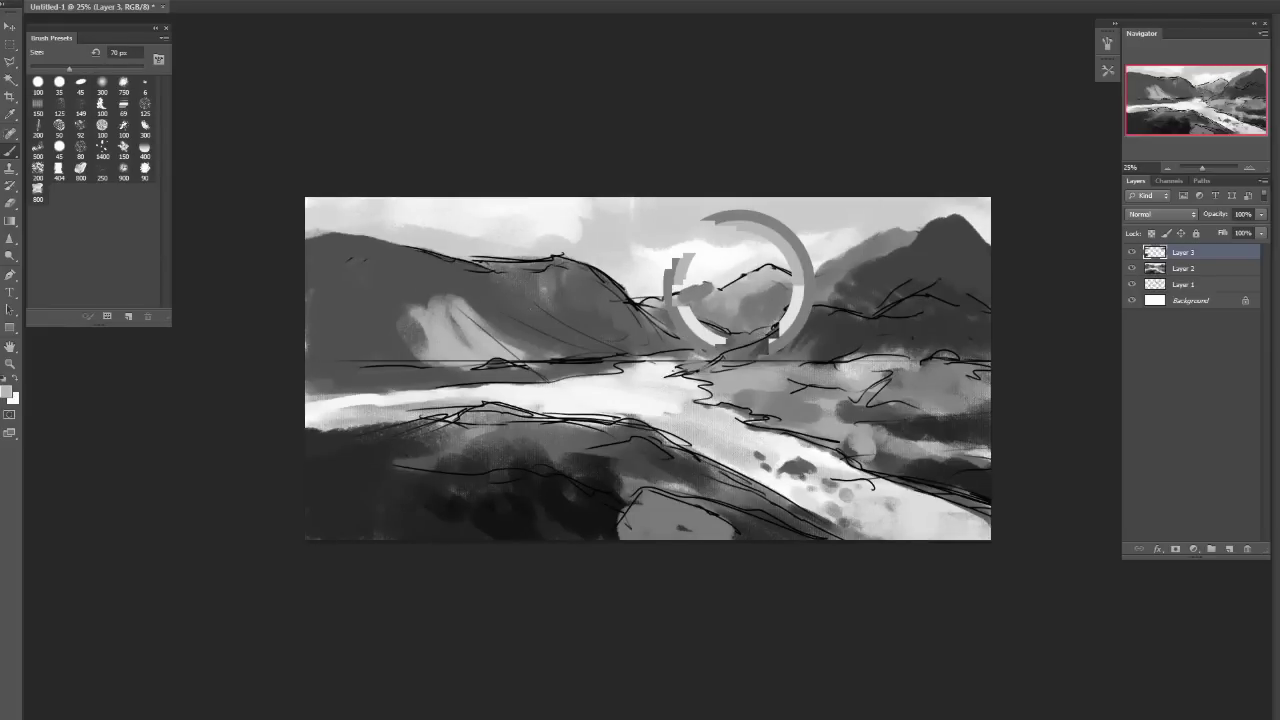
alt+click(735, 278)
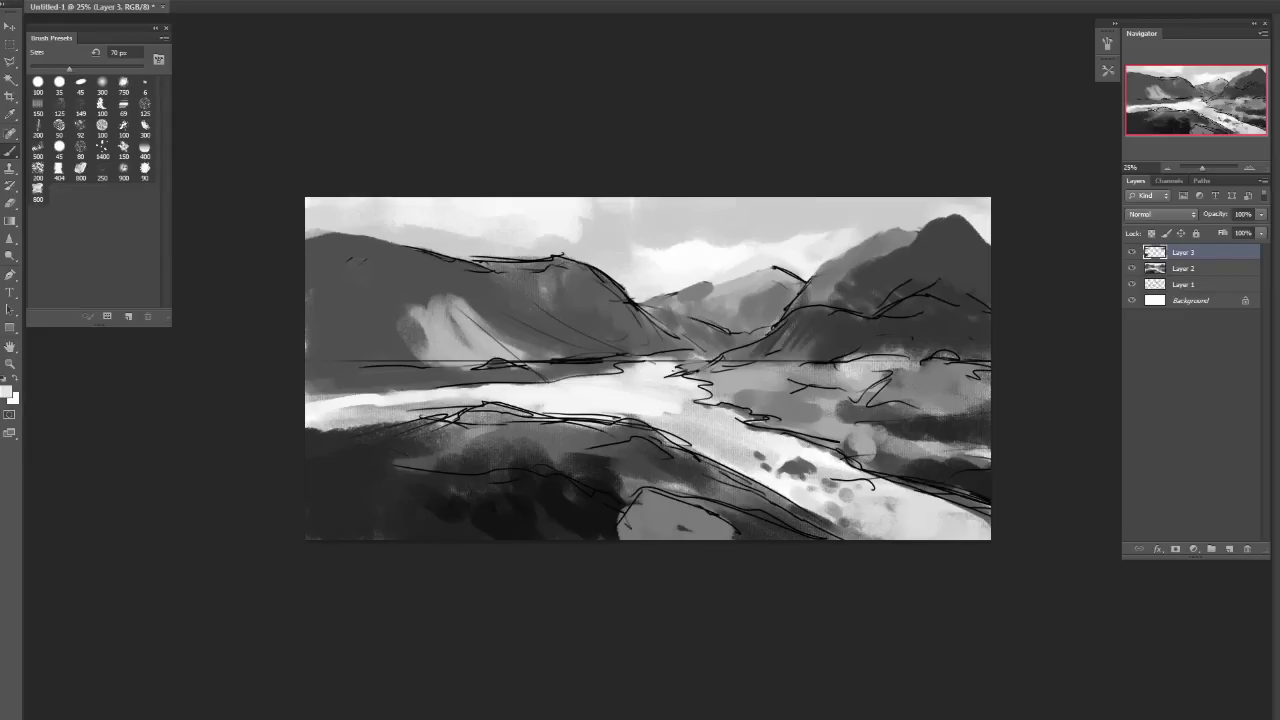
alt+click(779, 287)
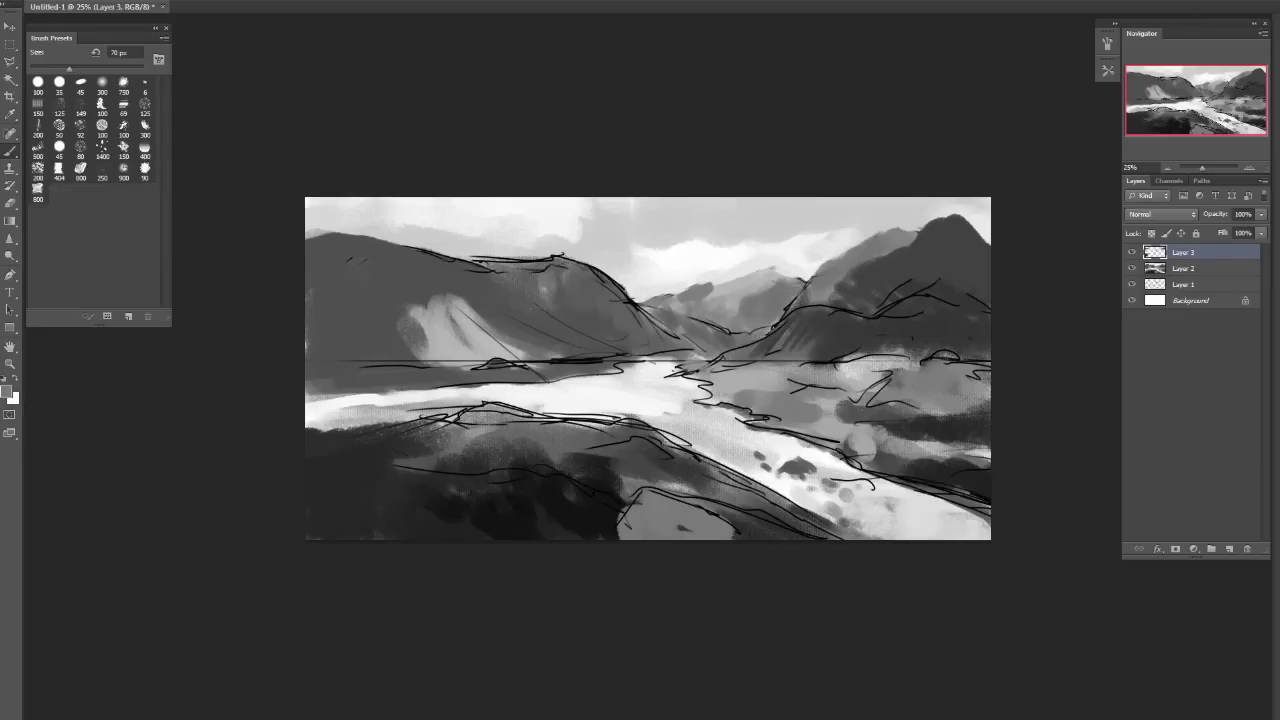
Flip the canvas horizontally and add darker gray patches along the distant mountains' lower ridge.
key(ctrl+shift+h)
click(579, 282)
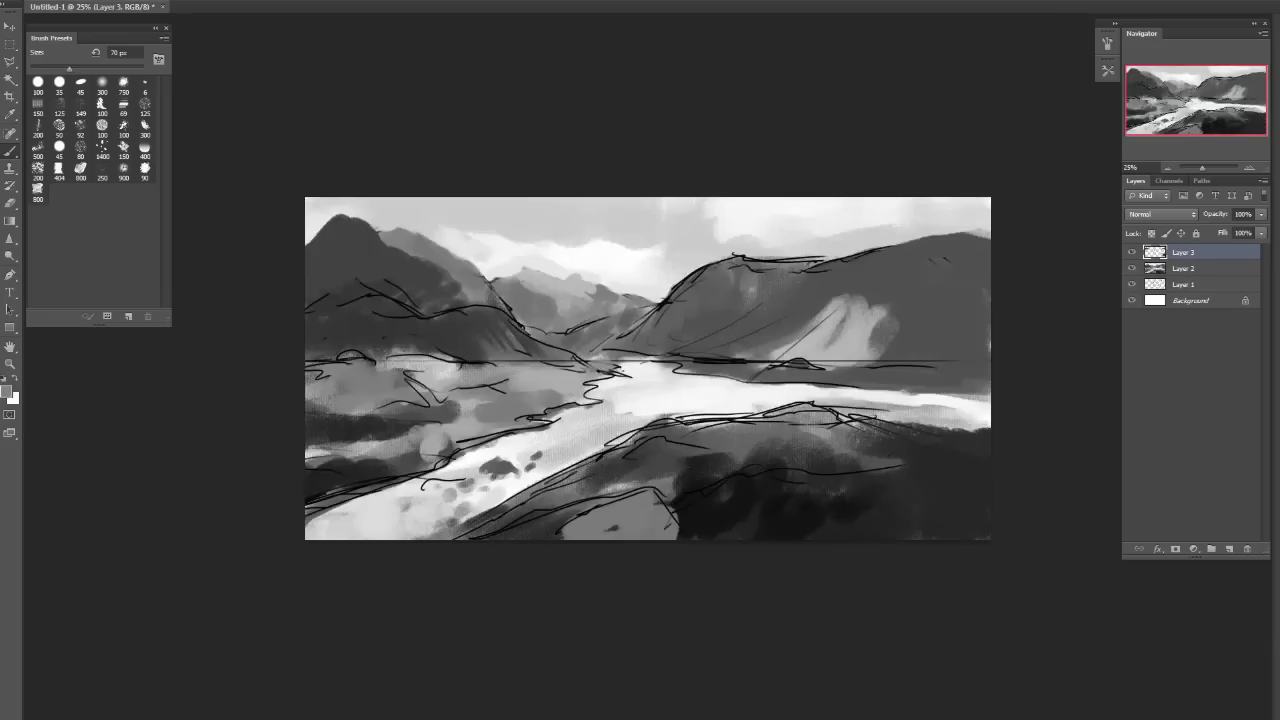
drag(578, 283, 656, 297)
alt+click(594, 283)
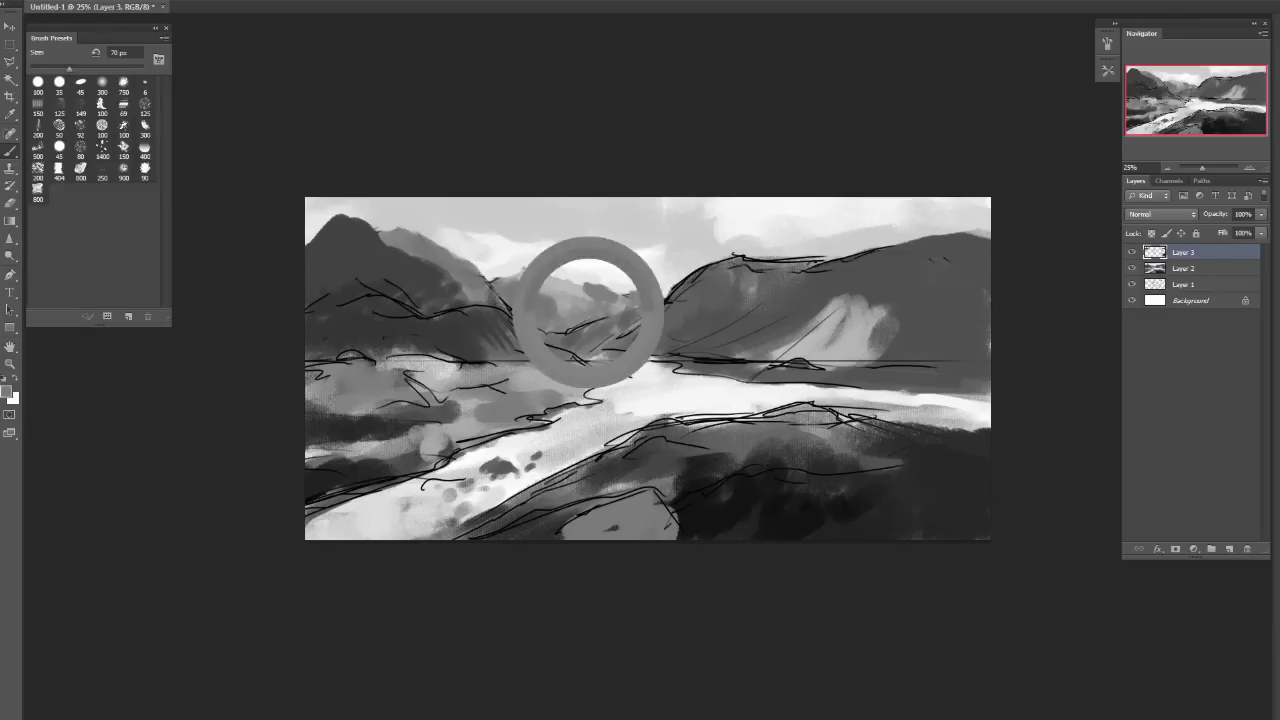
mouse_move(574, 284)
mouse_down()
mouse_move(626, 292)
mouse_move(586, 300)
mouse_move(629, 300)
mouse_move(665, 258)
mouse_up()
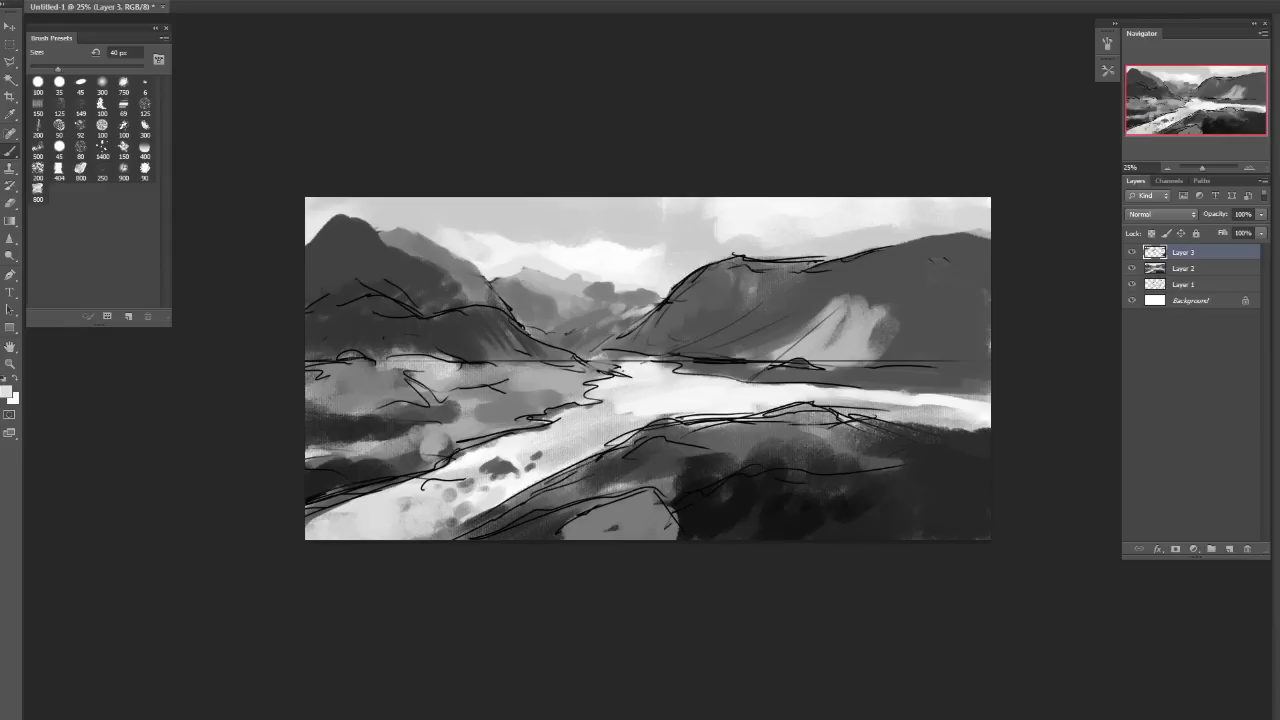
Lighten the valley at the distant mountains' base with light gray strokes using a 50 px brush.
alt+click(641, 310)
key(bracketleft)
key(bracketleft)
key(bracketleft)
key(bracketright)
drag(555, 340, 630, 312)
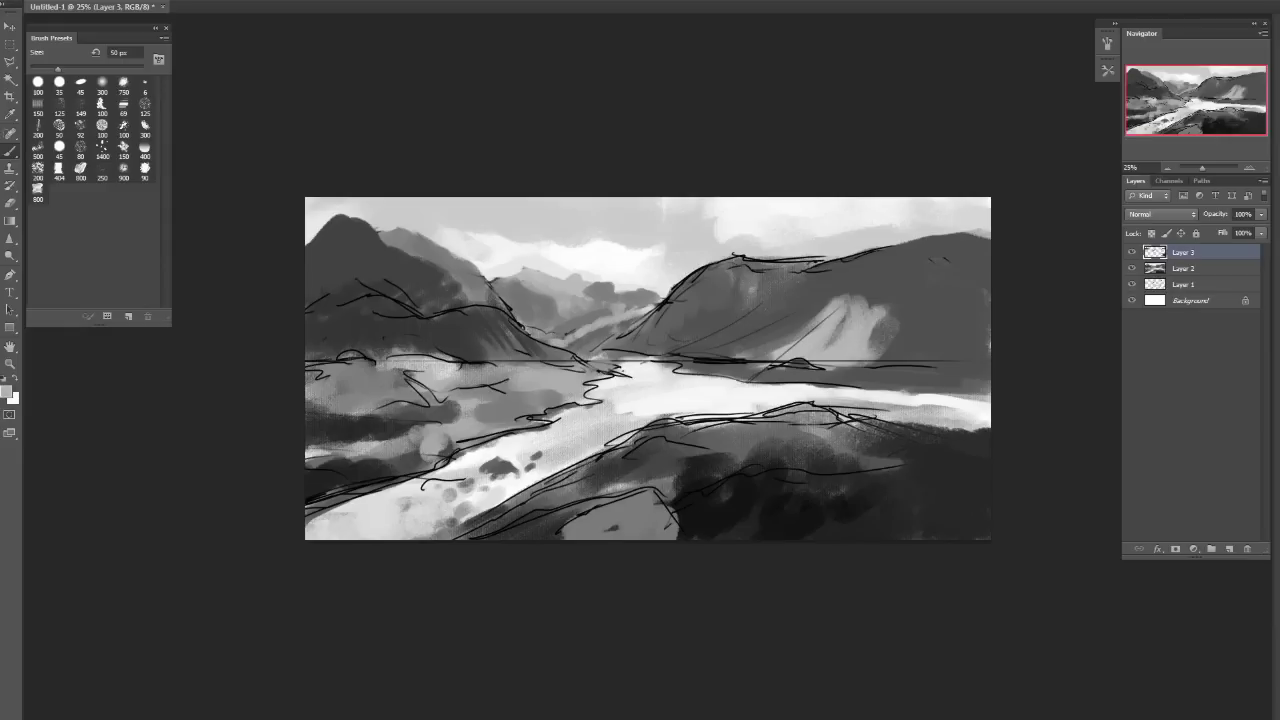
drag(600, 320, 525, 338)
Cover the sketch line along the right hill's sloping edge with dark gray, using a 60 px brush.
alt+click(544, 283)
alt+click(512, 282)
alt+click(665, 279)
key(bracketright)
mouse_move(672, 290)
mouse_down()
mouse_move(712, 265)
mouse_move(594, 351)
mouse_up()
drag(654, 314, 612, 344)
drag(682, 292, 606, 345)
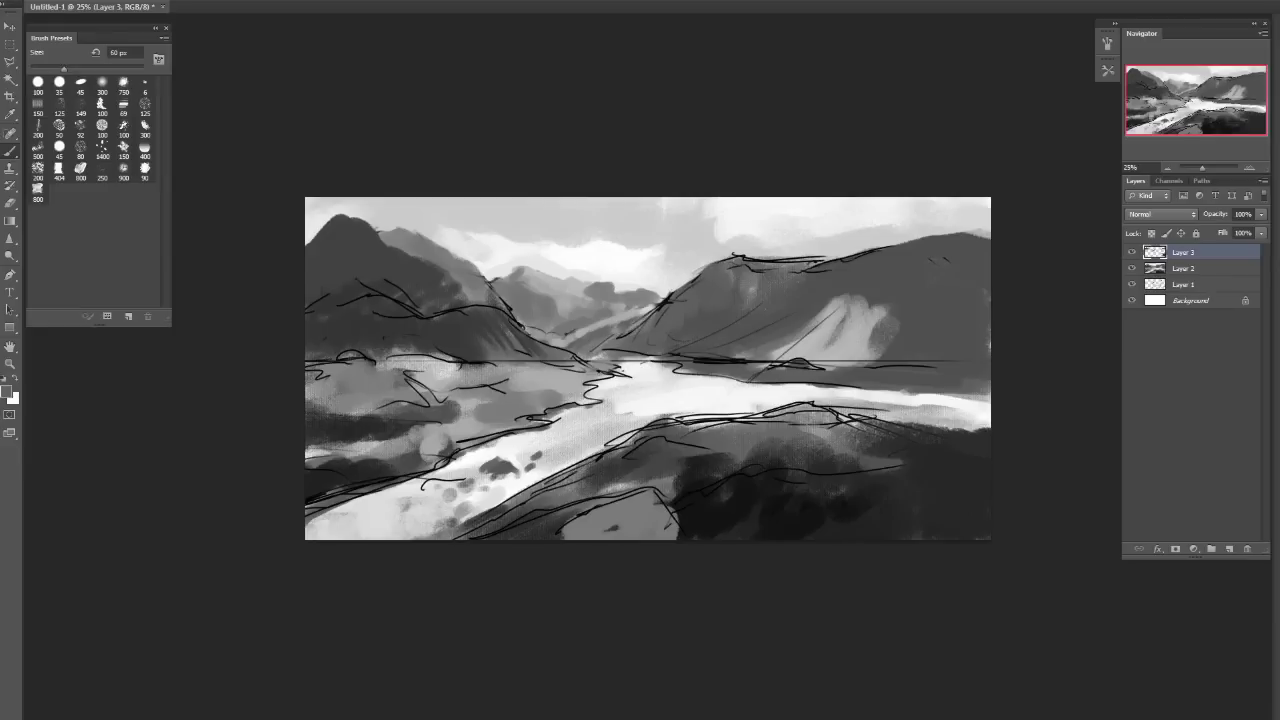
drag(684, 292, 602, 346)
drag(742, 256, 770, 272)
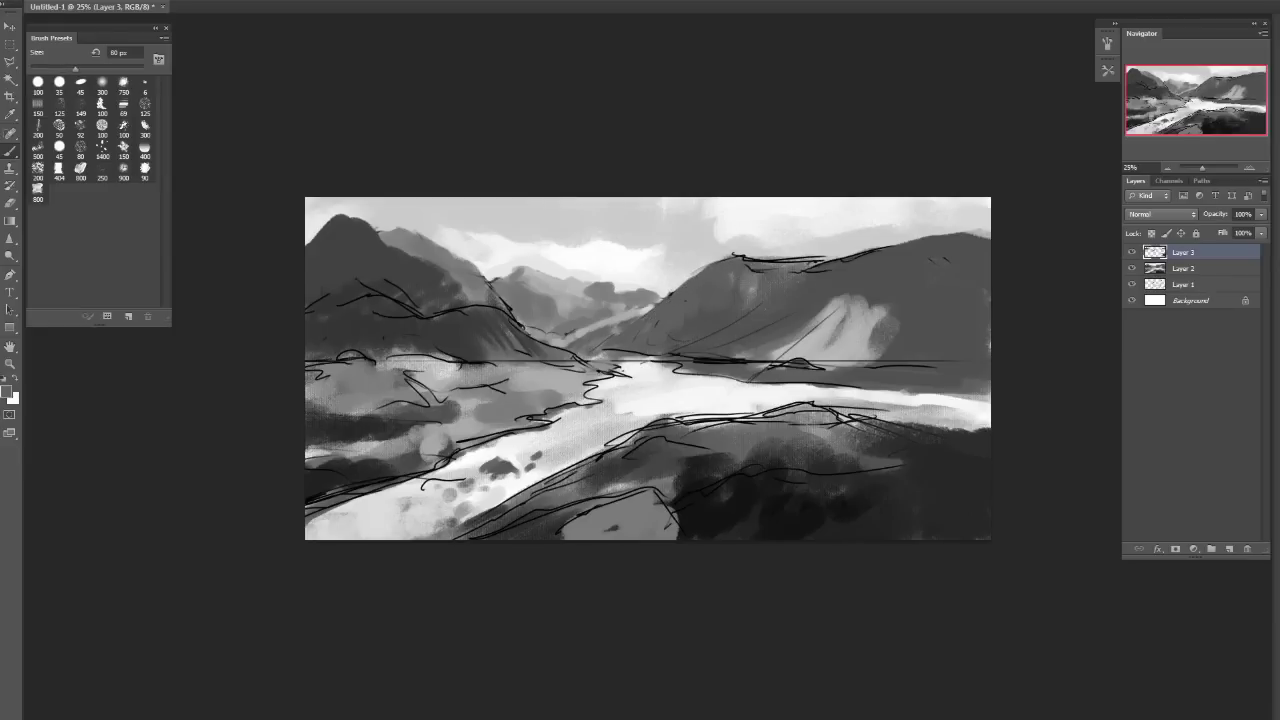
key(ctrl+z)
Shade the right hill's sloping face near-black from its crest down toward the water, enlarging the brush to 150 px.
key(d)
key(bracketright)
key(bracketleft)
key(bracketleft)
key(bracketleft)
mouse_move(650, 306)
mouse_down()
mouse_move(652, 338)
mouse_move(732, 270)
mouse_move(748, 288)
mouse_move(720, 316)
mouse_up()
alt+click(649, 331)
key(bracketright)
key(bracketright)
key(bracketright)
mouse_move(745, 258)
mouse_down()
mouse_move(680, 340)
mouse_move(650, 346)
mouse_up()
alt+click(693, 297)
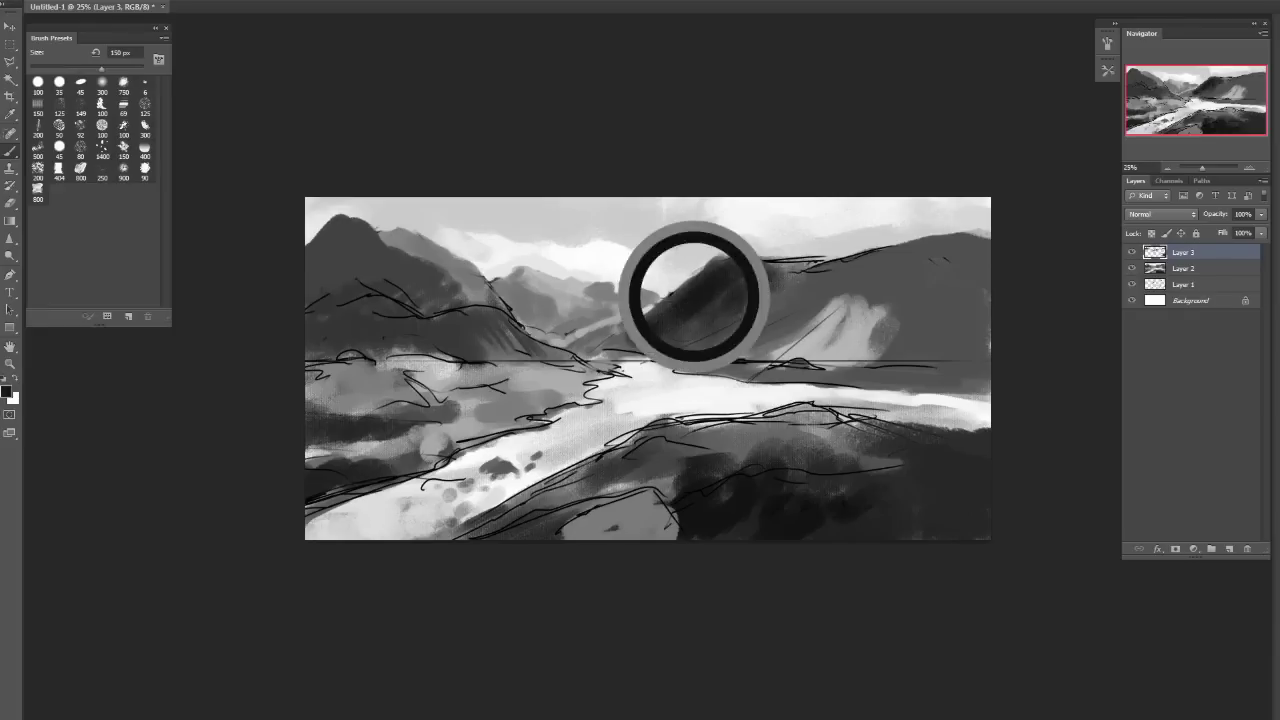
Refine the dark shading down the right hill's lower slope edge and enlarge the brush to 200 px.
drag(680, 288, 650, 308)
mouse_move(608, 355)
mouse_down()
mouse_move(718, 325)
mouse_move(612, 340)
mouse_move(636, 318)
mouse_up()
key(ctrl+z)
key(ctrl+z)
key(bracketright)
key(bracketright)
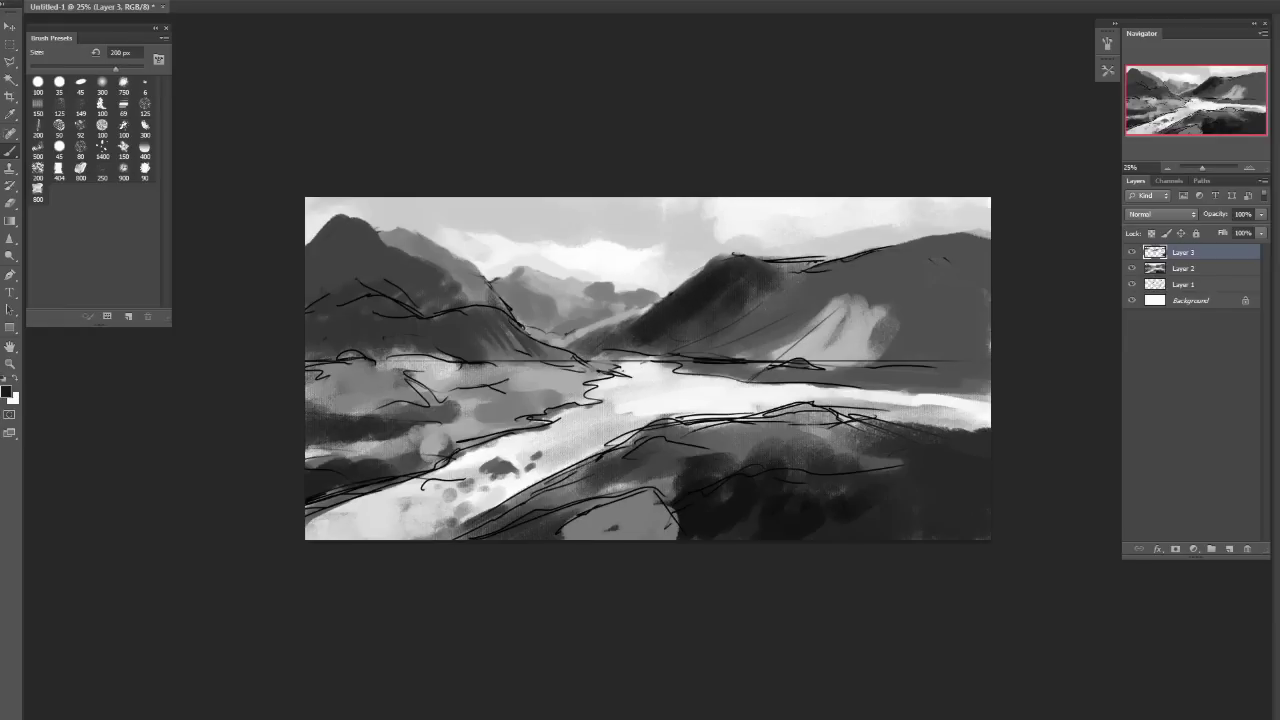
Paint a diagonal dark streak across the right hill's slope with the textured 100 px brush preset.
click(102, 125)
key(bracketleft)
drag(690, 355, 790, 284)
Try a mid-gray diagonal streak over the right hill's dark slope.
key(x)
key(bracketright)
key(ctrl+z)
drag(718, 320, 757, 288)
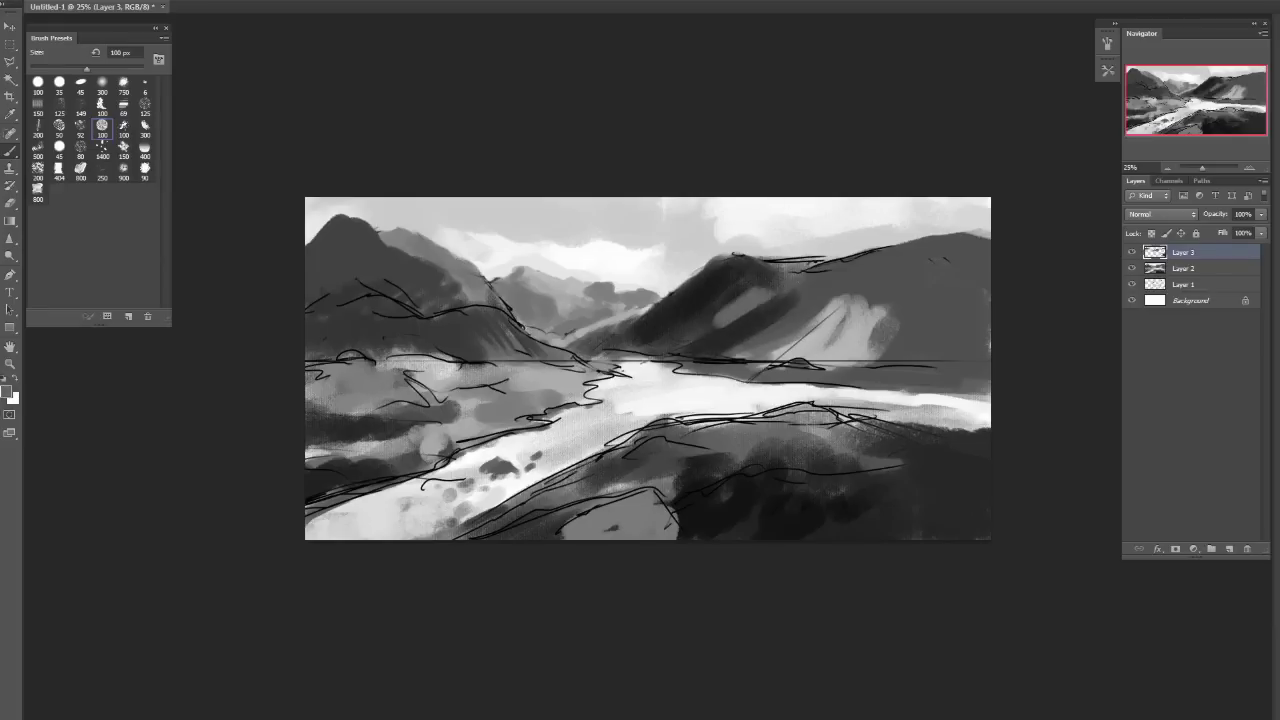
Select the right hill with the freehand Lasso, tracing an uneven ridge line and closing along the river's shoreline.
key(l)
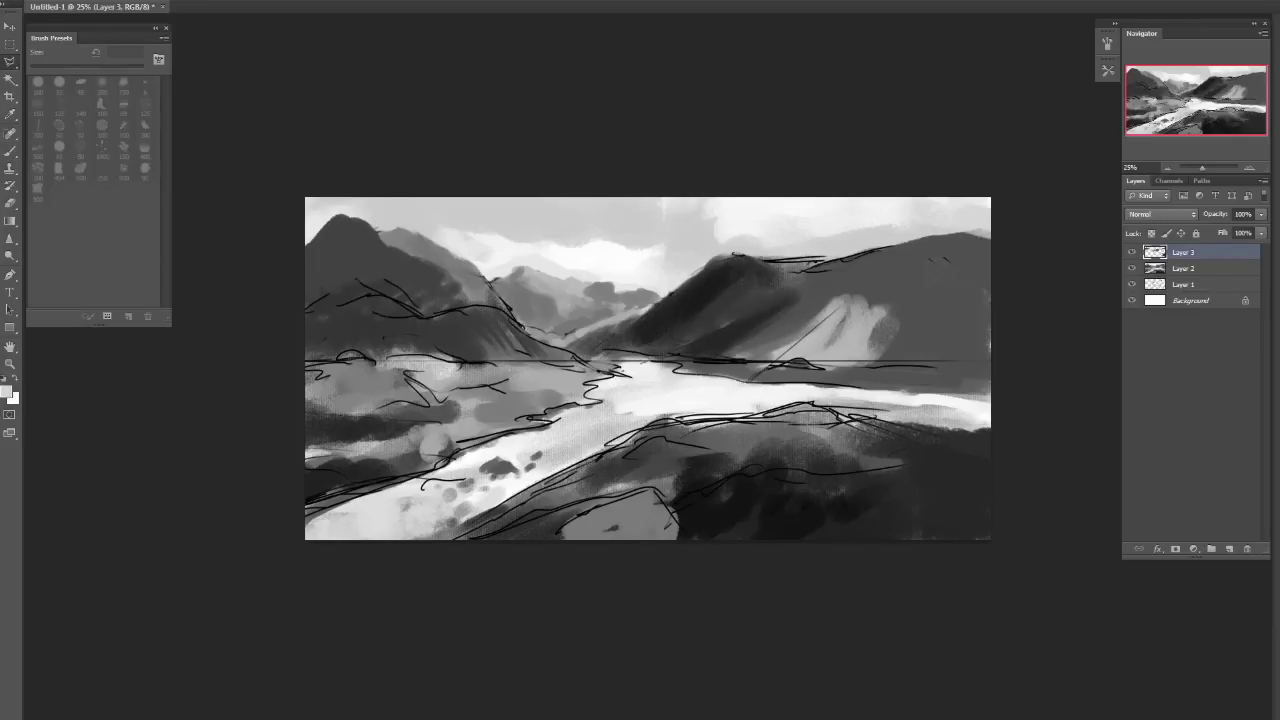
drag(10, 61, 48, 59)
drag(882, 246, 974, 233)
mouse_move(700, 268)
mouse_down()
mouse_move(596, 350)
mouse_move(620, 340)
mouse_up()
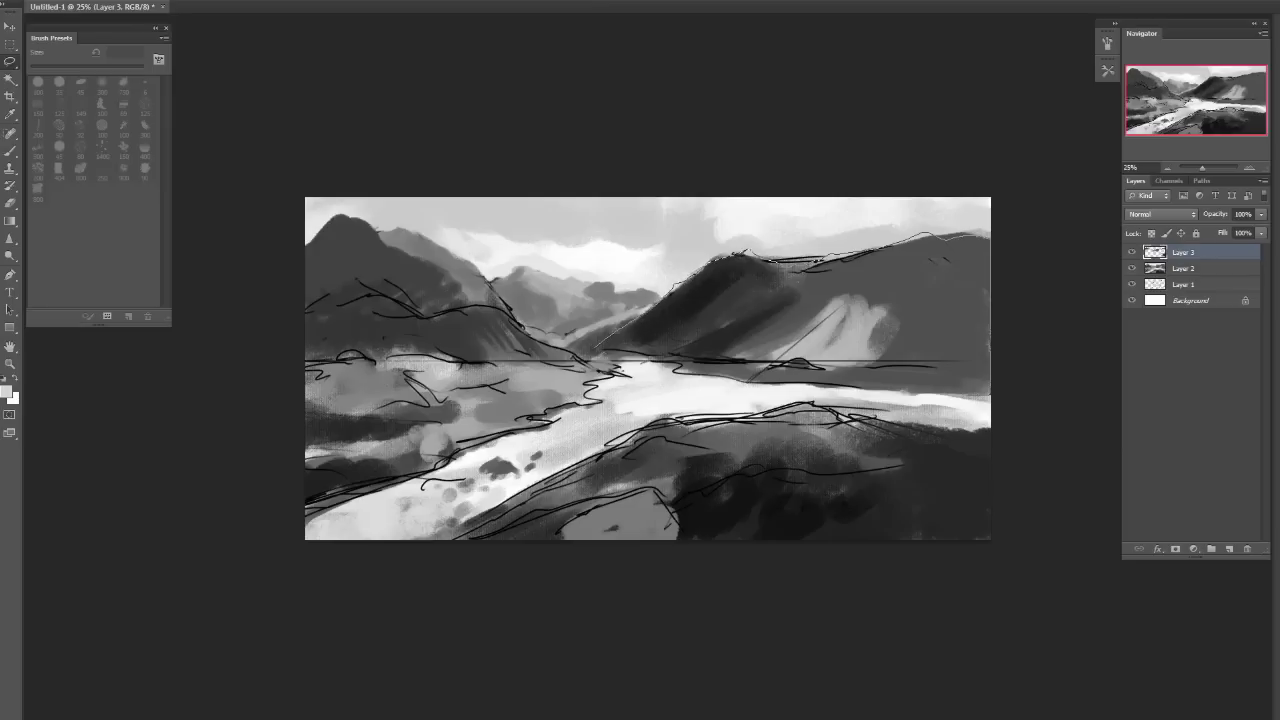
Paint dark peaks and notches along the selected hill's ridge with the textured 100 px brush.
key(b)
key(d)
mouse_move(740, 268)
mouse_down()
mouse_move(805, 290)
mouse_move(740, 262)
mouse_up()
drag(830, 256, 890, 248)
drag(755, 272, 705, 268)
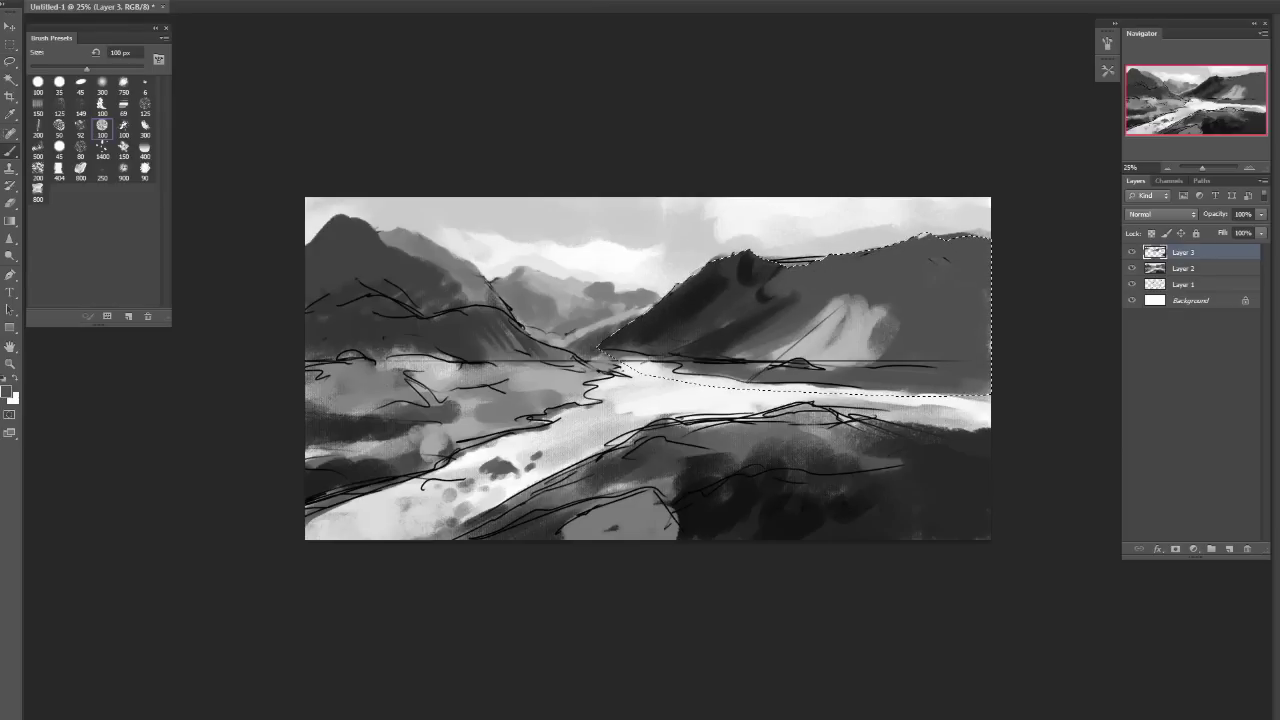
Paint dark and mid-gray gully streaks down from the selected hill's right-hand ridge, enlarging the brush to 175 px.
key(bracketright)
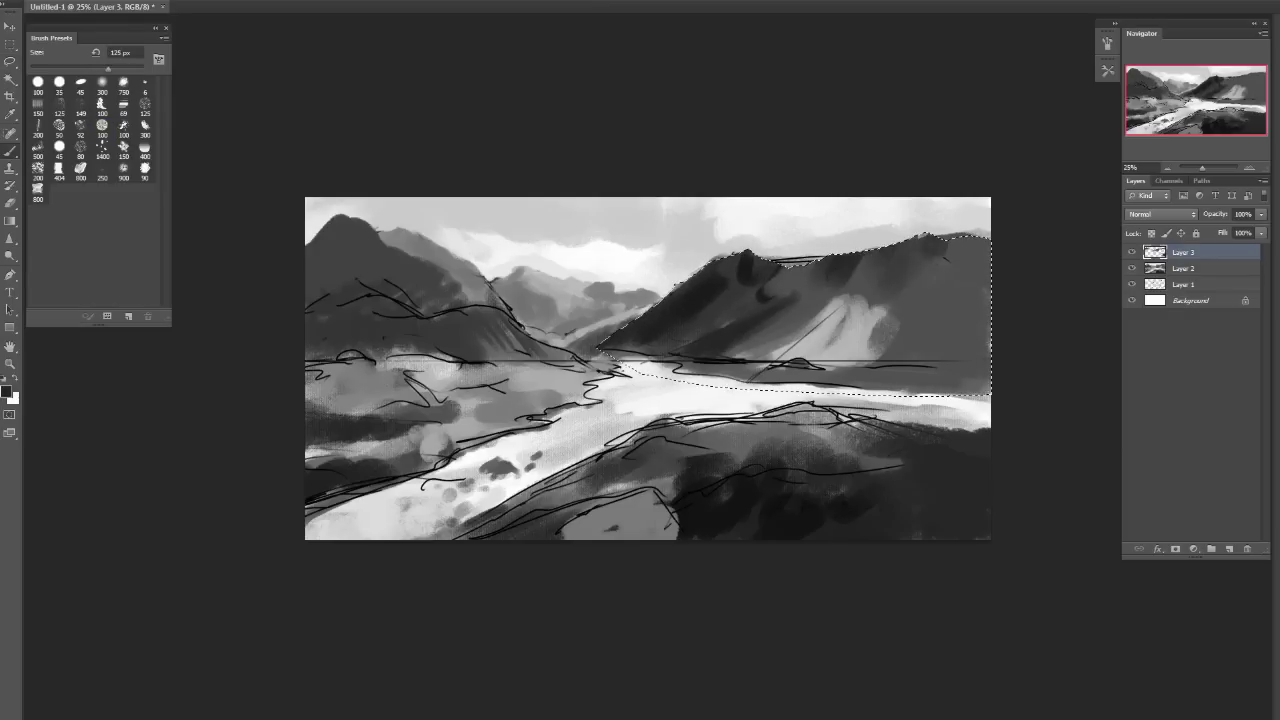
alt+click(914, 302)
mouse_move(940, 243)
mouse_down()
mouse_move(918, 288)
mouse_move(858, 290)
mouse_up()
alt+click(843, 274)
key(bracketright)
key(bracketright)
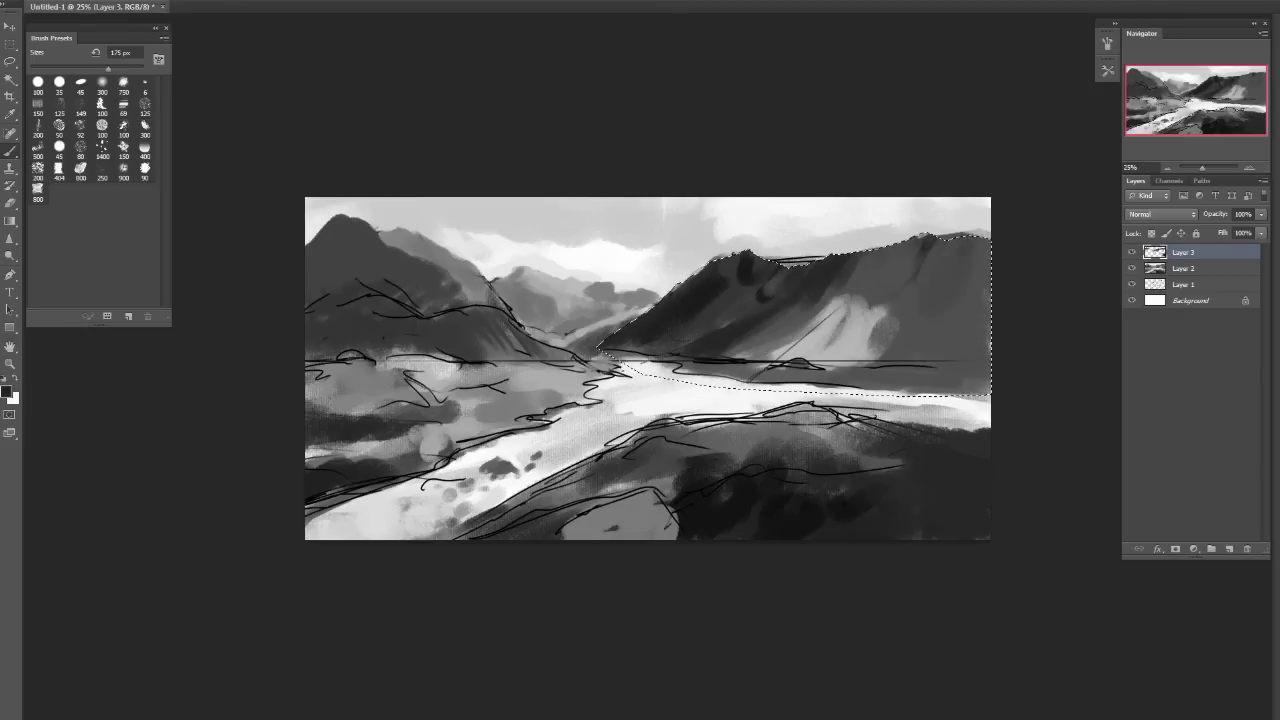
Extend the hillside's light gray patch down to the shore, redoing the first stroke with a smaller brush.
alt+click(829, 316)
drag(835, 330, 848, 365)
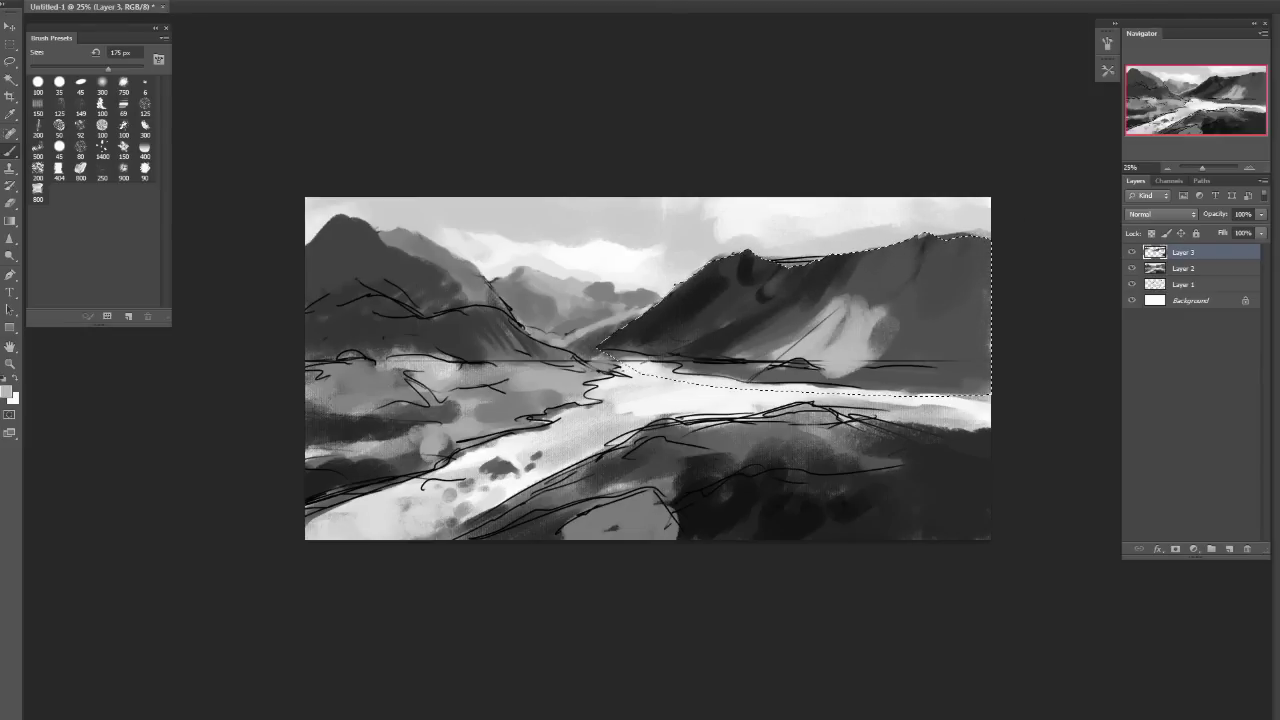
key(ctrl+z)
key(bracketleft)
key(bracketleft)
drag(830, 358, 785, 356)
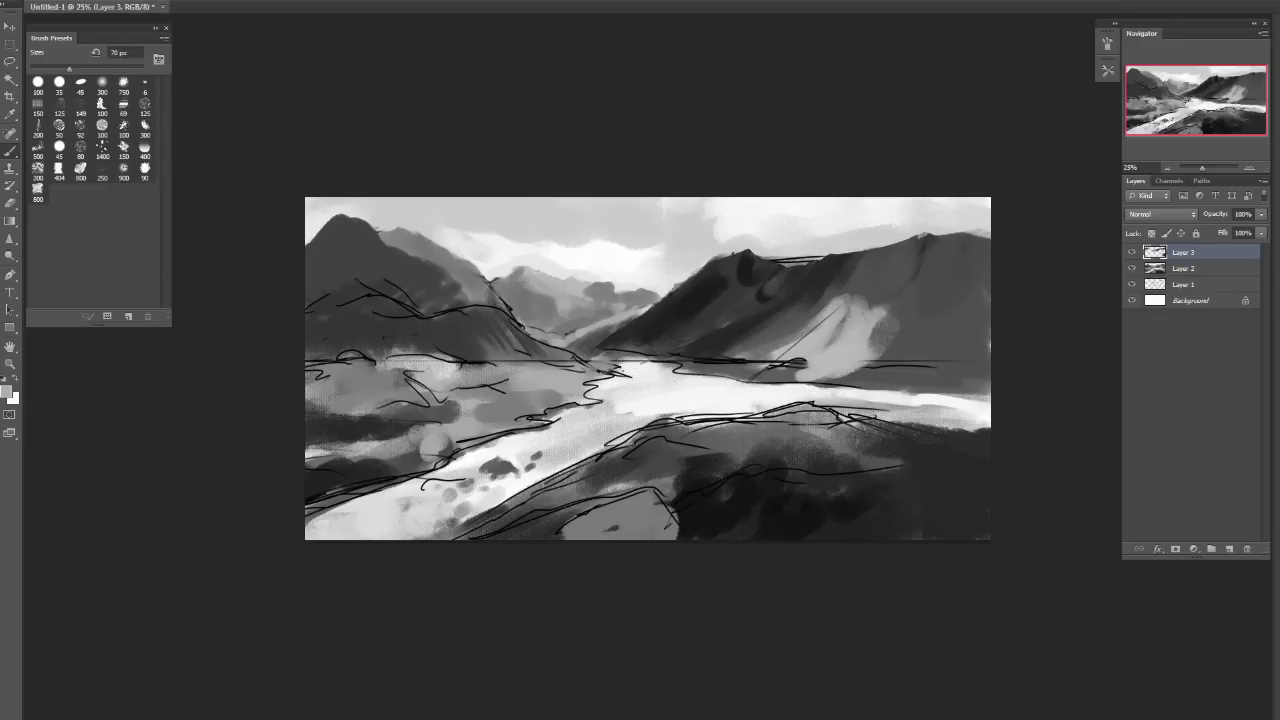
Invert the selection, cover the leftover sketch lines above the right hill's ridge with sky tones, and deselect.
key(ctrl+shift+i)
alt+click(704, 258)
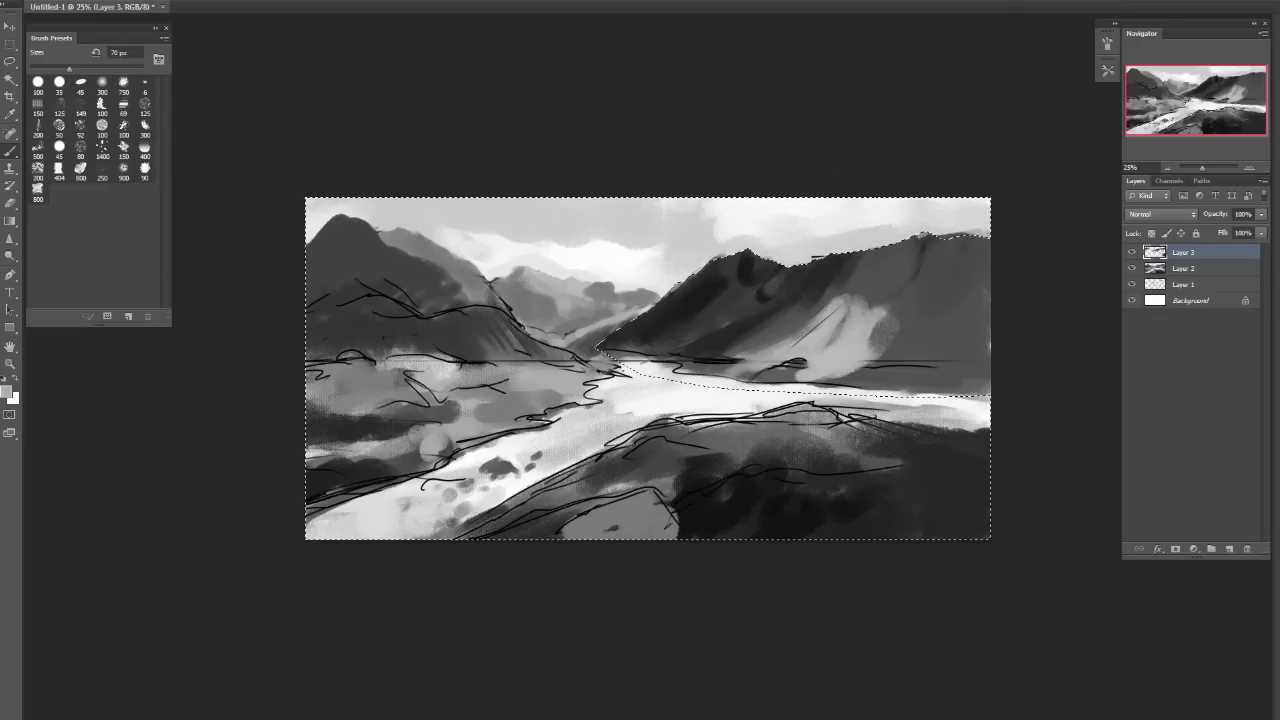
key(ctrl+d)
key(h)
key(h)
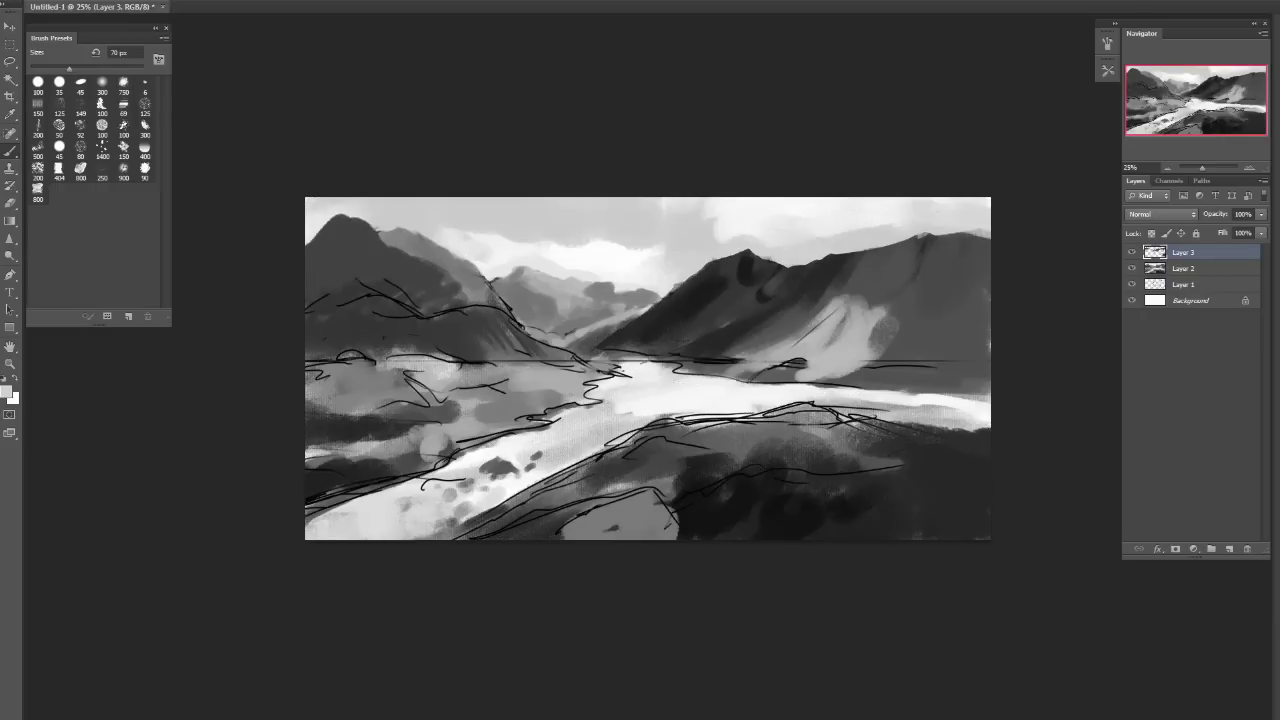
Save the painting to the Desktop as a Photoshop file named test.
key(ctrl+s)
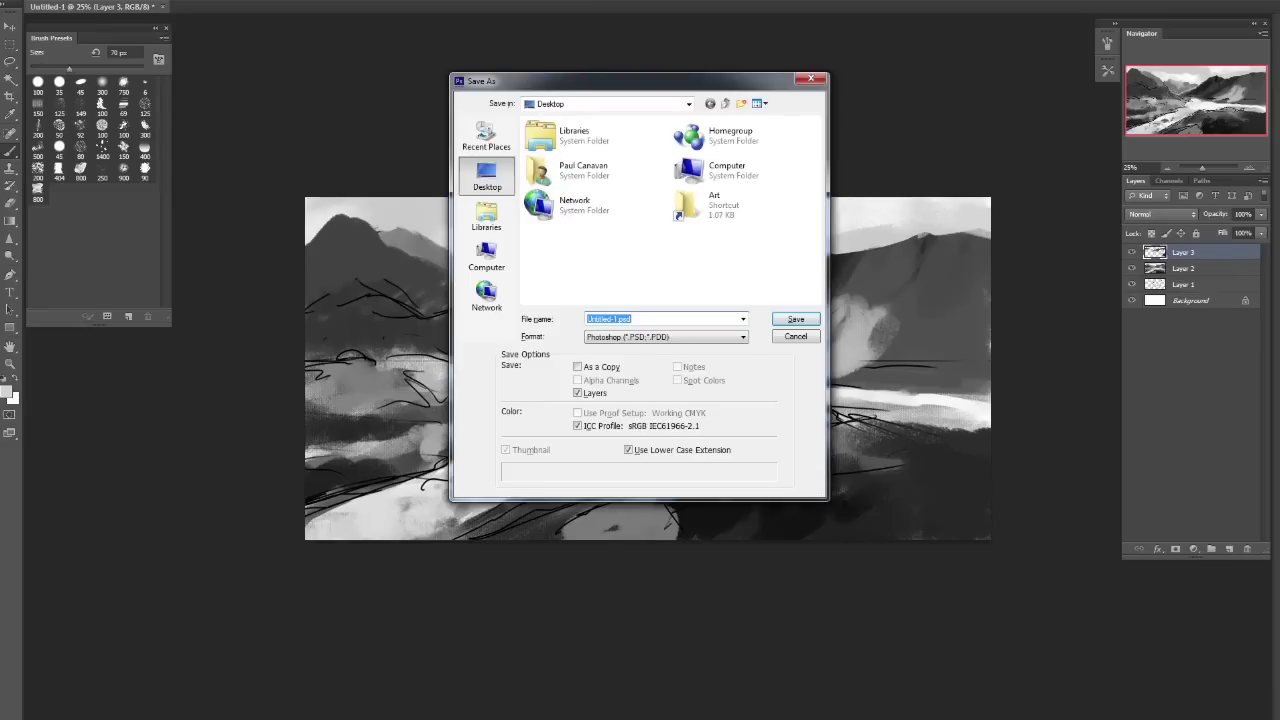
text(test)
key(Return)
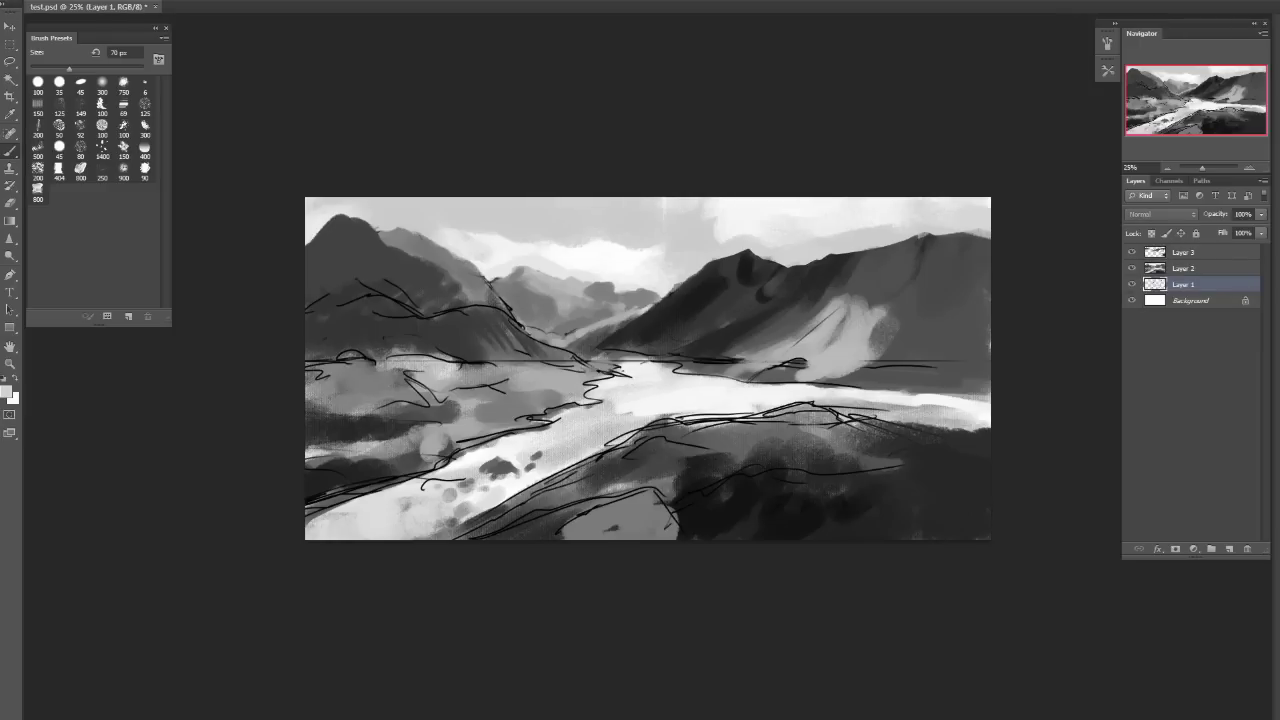
Merge all layers into the background and add a new layer filled with white above it.
key(ctrl+shift+e)
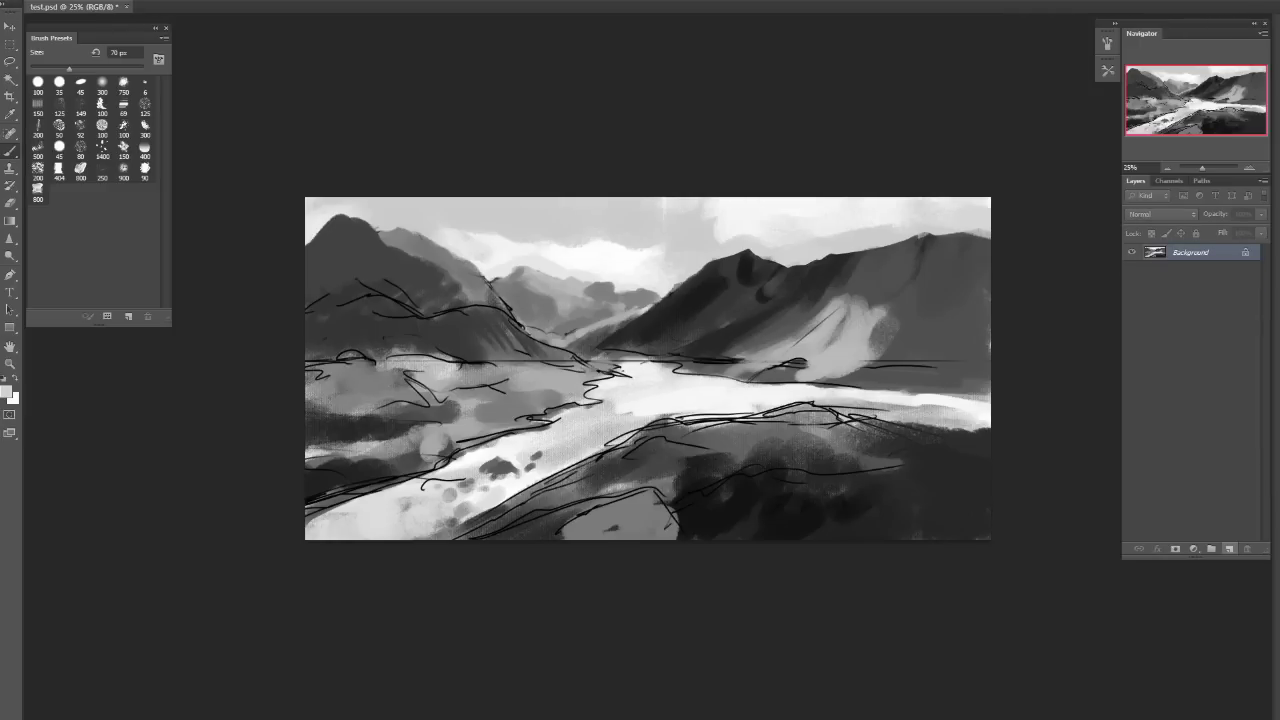
key(BackSpace)
click(1229, 549)
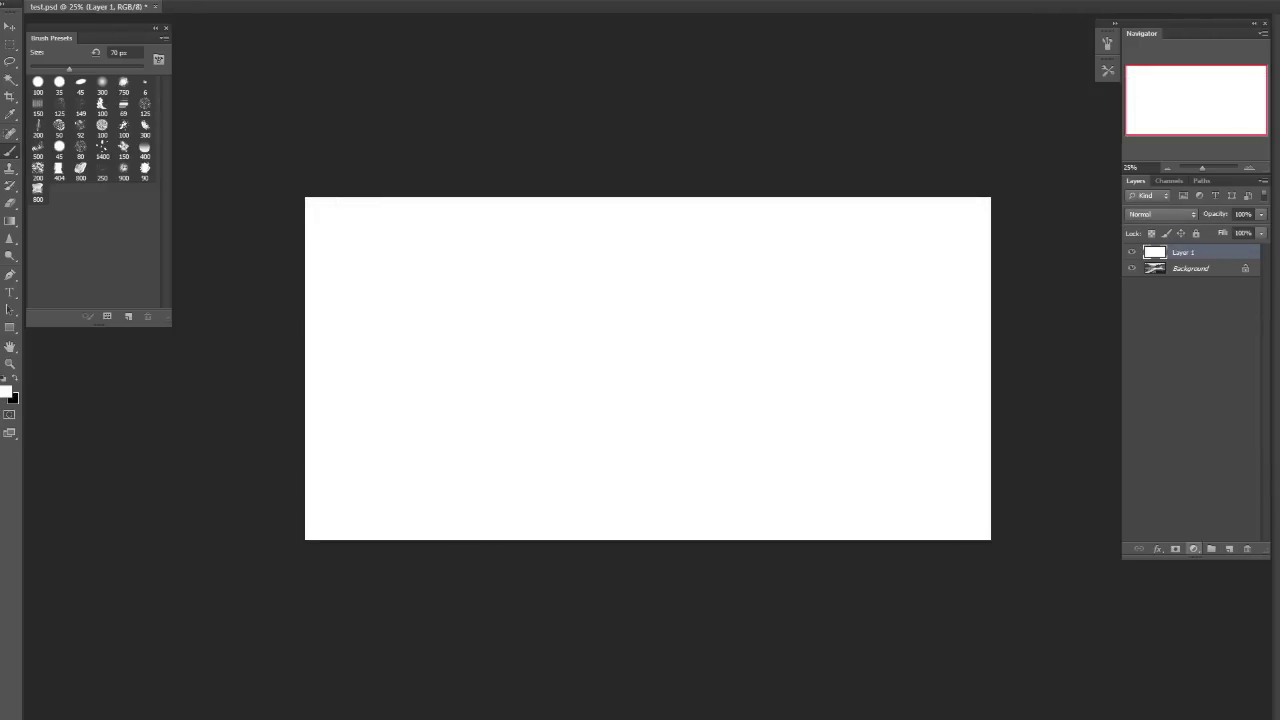
Open the foreground color for editing while working on the white-filled layer.
click(1229, 549)
key(ctrl+z)
click(6, 391)
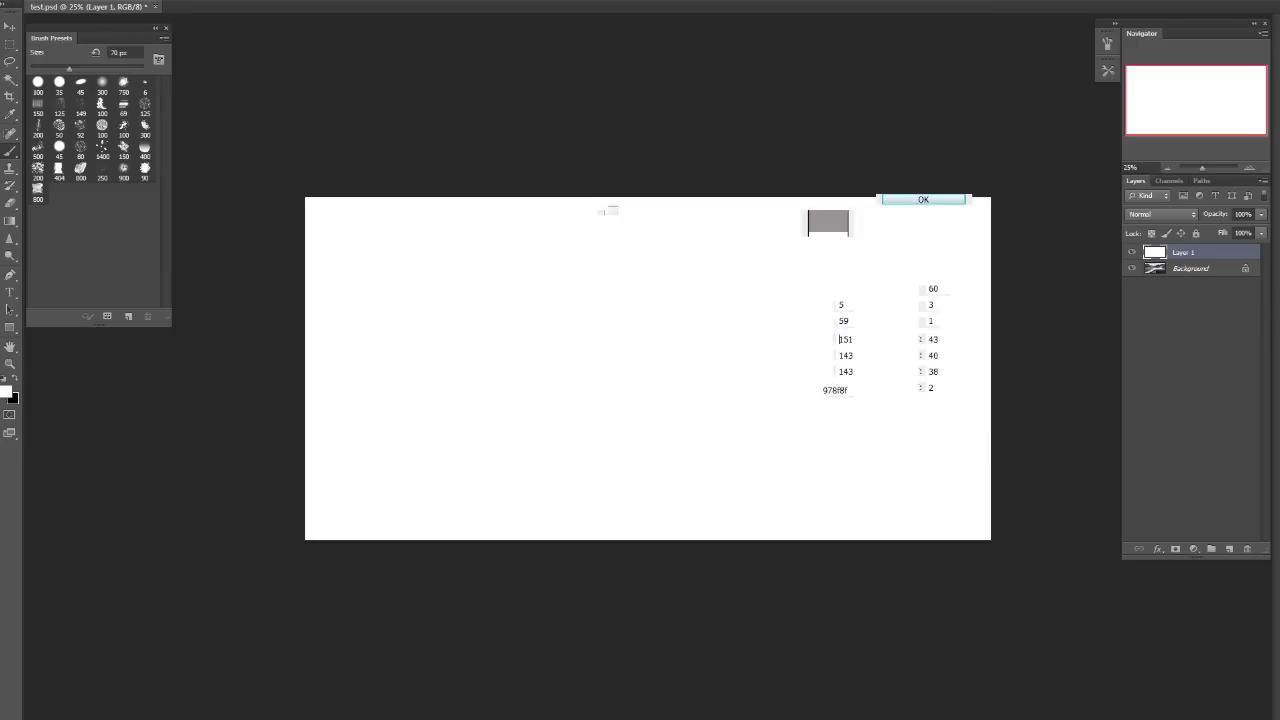
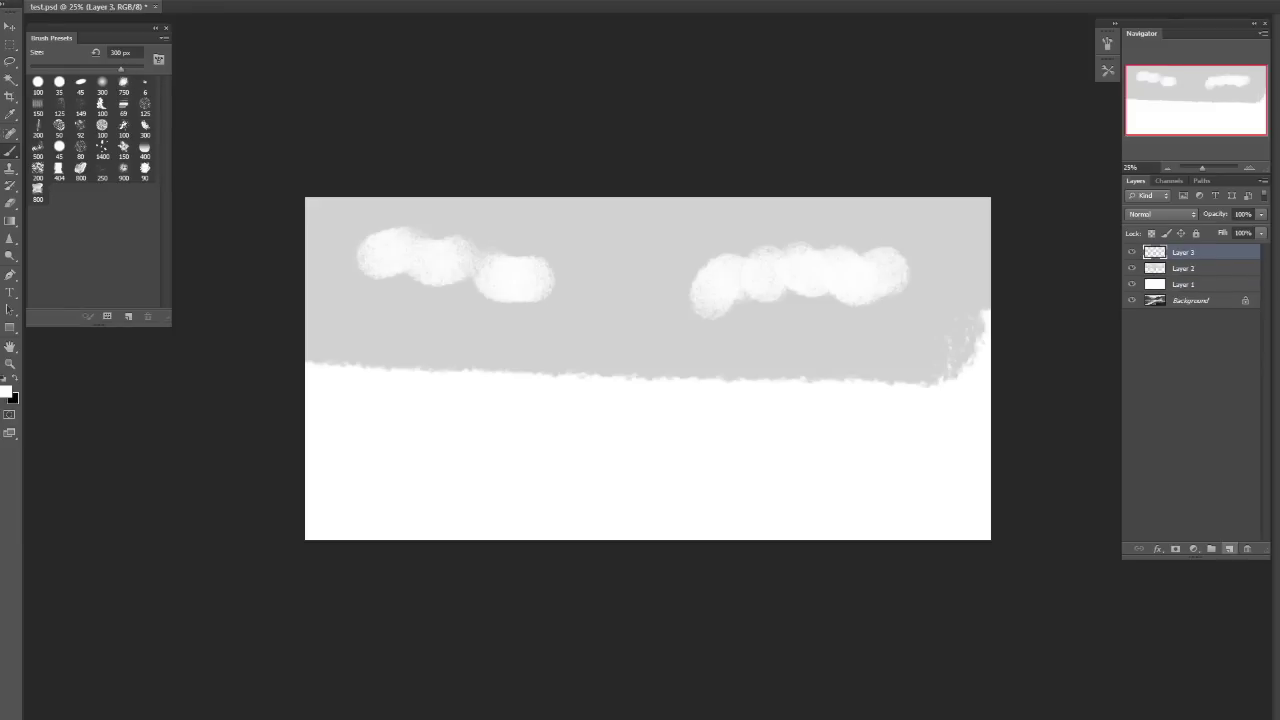
Paint a dark hillside sloping down from the canvas's left edge on a new layer above the light gray sky, undoing several strokes.
key(x)
key(ctrl+shift+alt+n)
drag(310, 305, 430, 428)
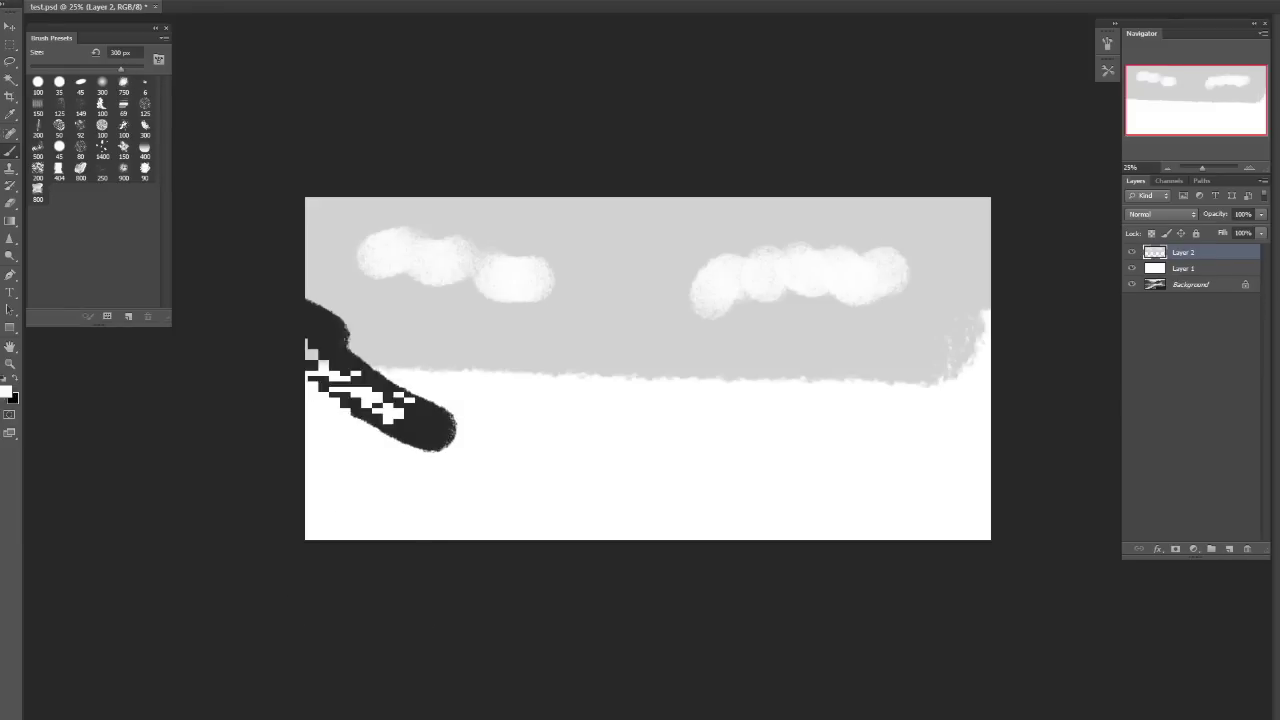
drag(360, 310, 520, 420)
key(ctrl+z)
drag(310, 330, 465, 350)
key(ctrl+z)
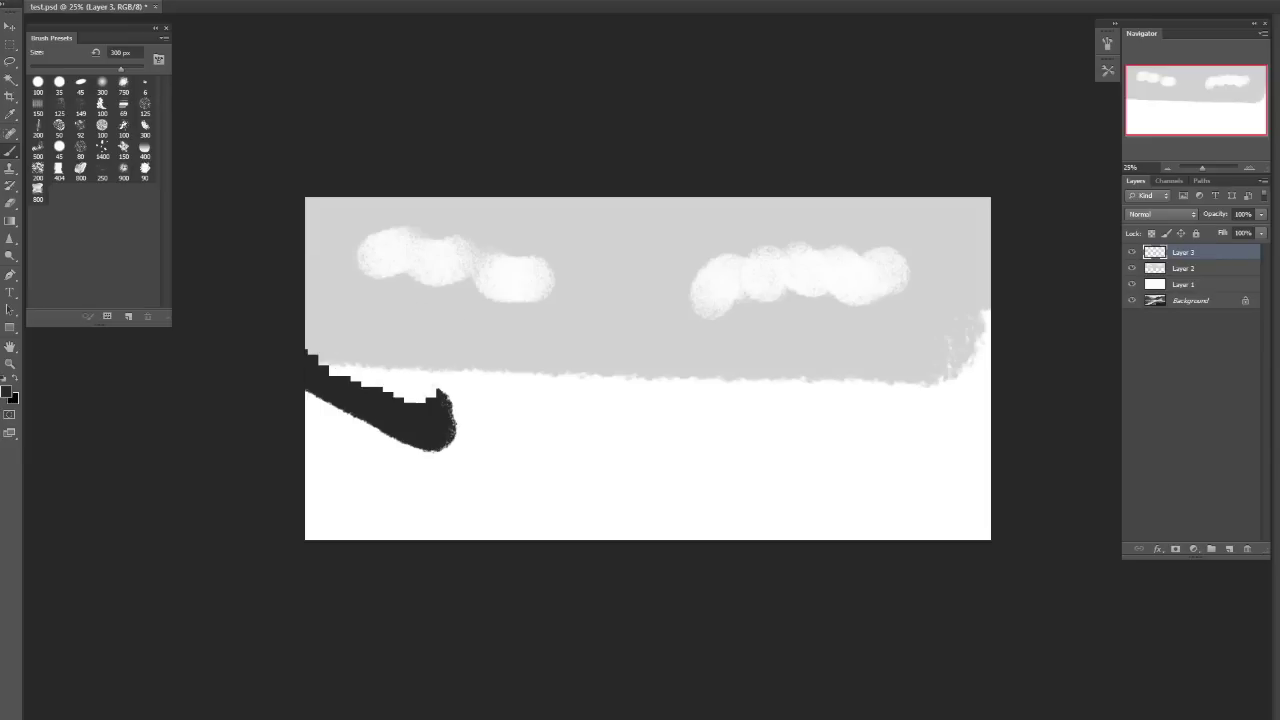
mouse_move(310, 290)
mouse_down()
mouse_move(465, 379)
mouse_move(585, 405)
mouse_up()
key(ctrl+z)
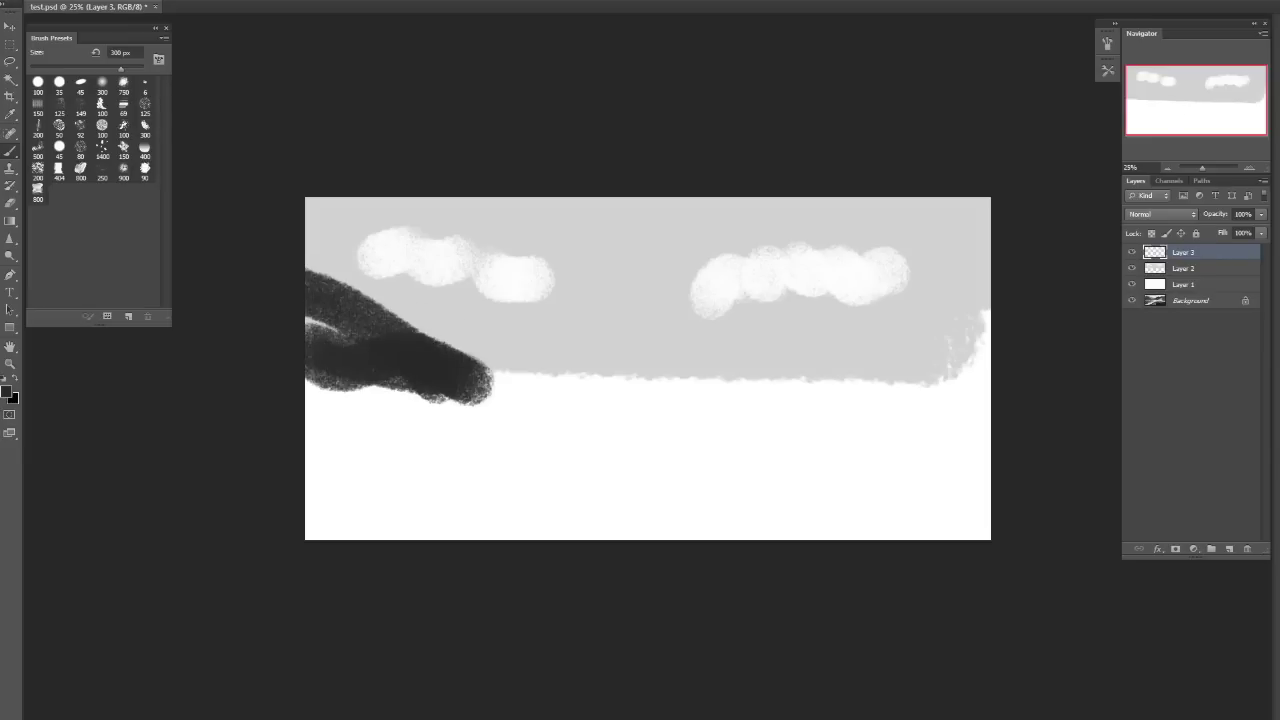
drag(480, 385, 570, 418)
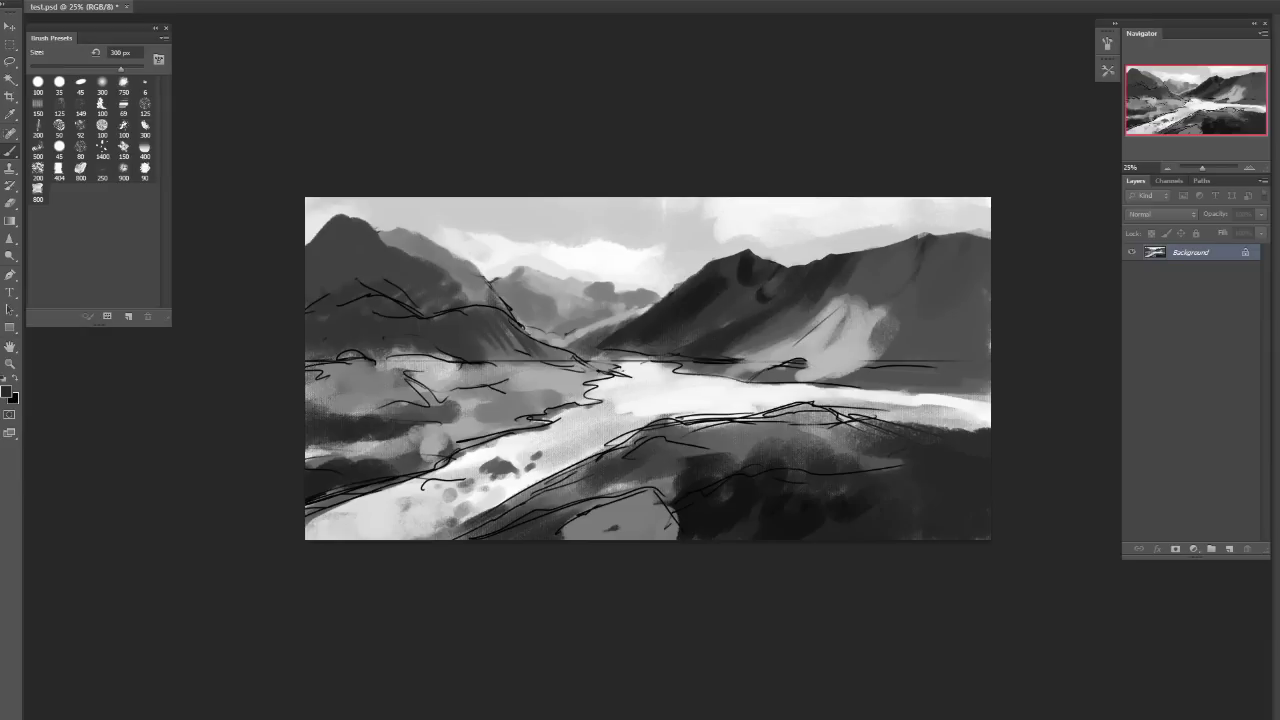
Flip the canvas horizontally and back several times to check the landscape's composition.
key(ctrl+alt+shift+h)
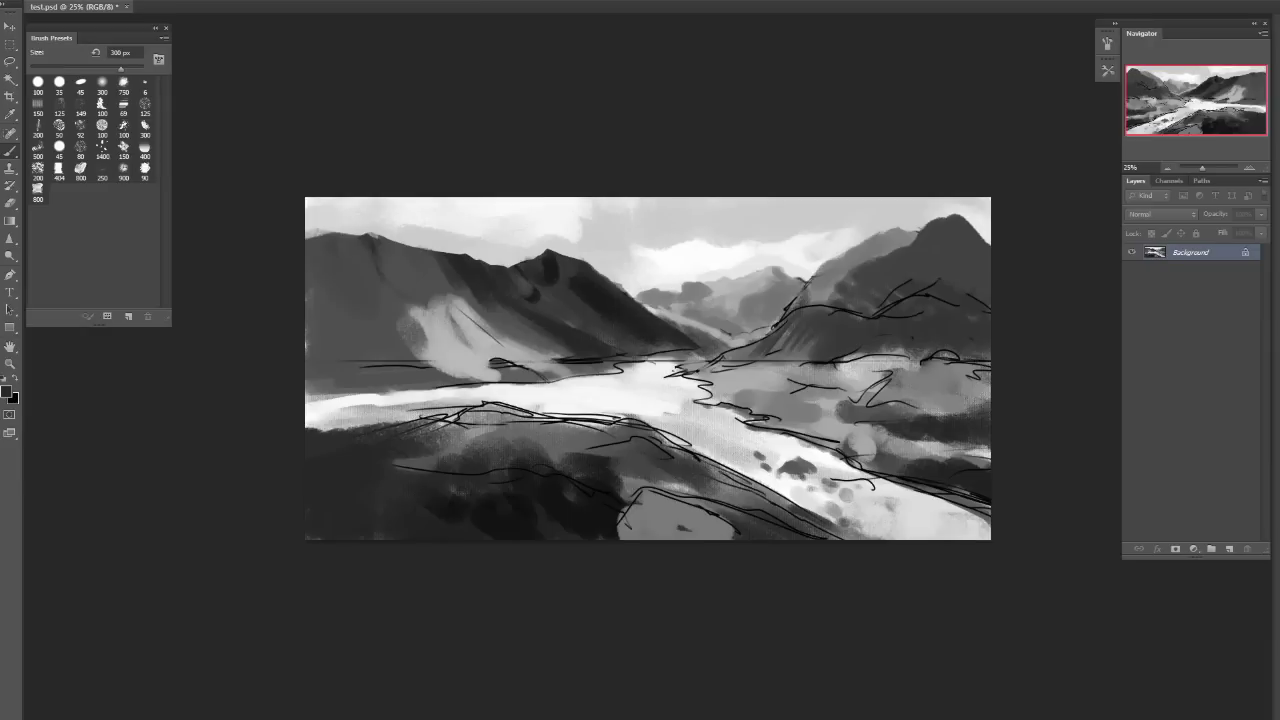
key(ctrl+alt+shift+h)
key(ctrl+alt+shift+h)
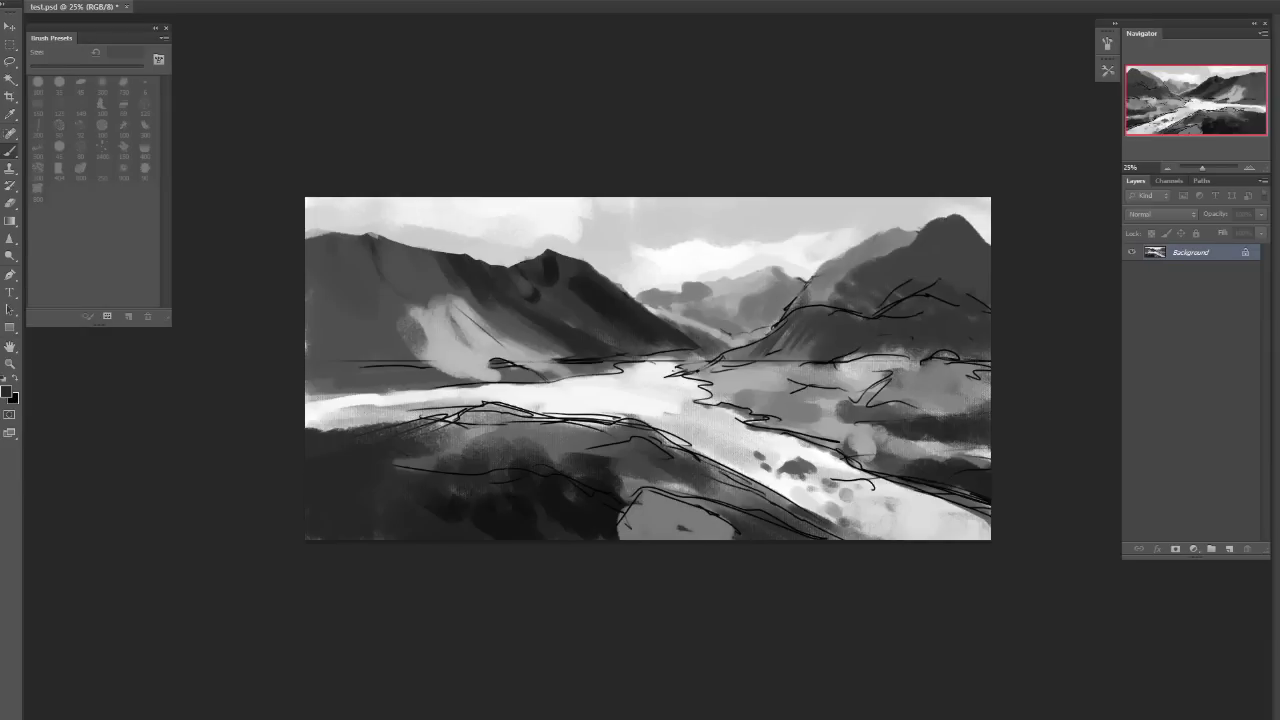
key(ctrl+alt+shift+h)
Select the left half of the painting, stretch it wider over the right hill's peak, and deselect.
drag(305, 197, 672, 540)
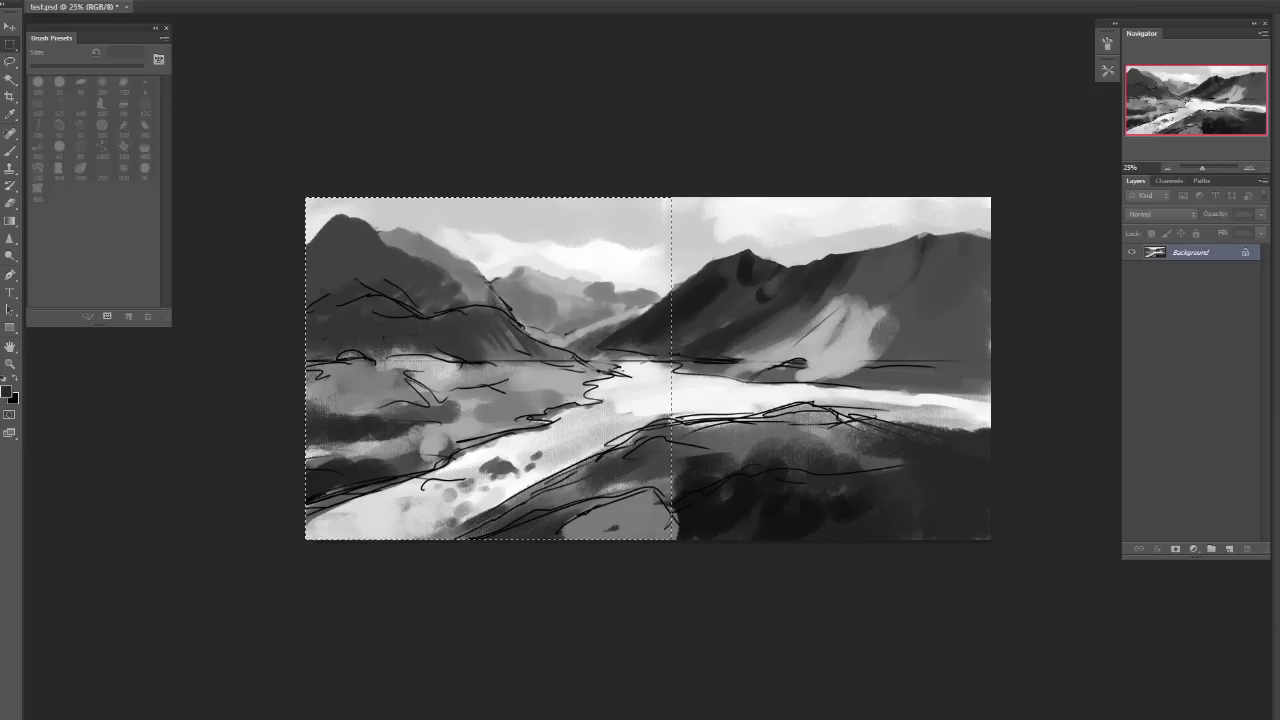
key(ctrl+t)
drag(672, 368, 724, 368)
key(Return)
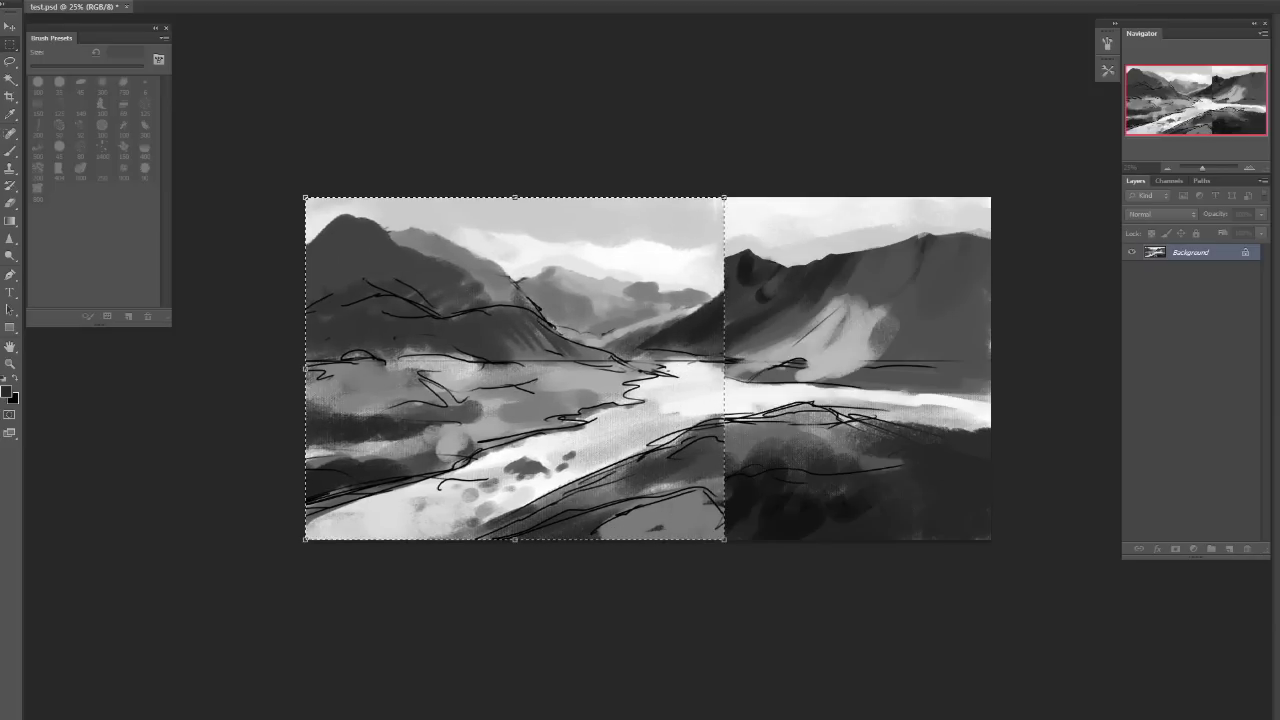
key(b)
key(ctrl+d)
Paint sky tones over the seam beside the right hill's peak and up to the canvas edge, using 80 px and 100 px brushes.
key([)
drag(728, 274, 752, 256)
drag(762, 256, 728, 278)
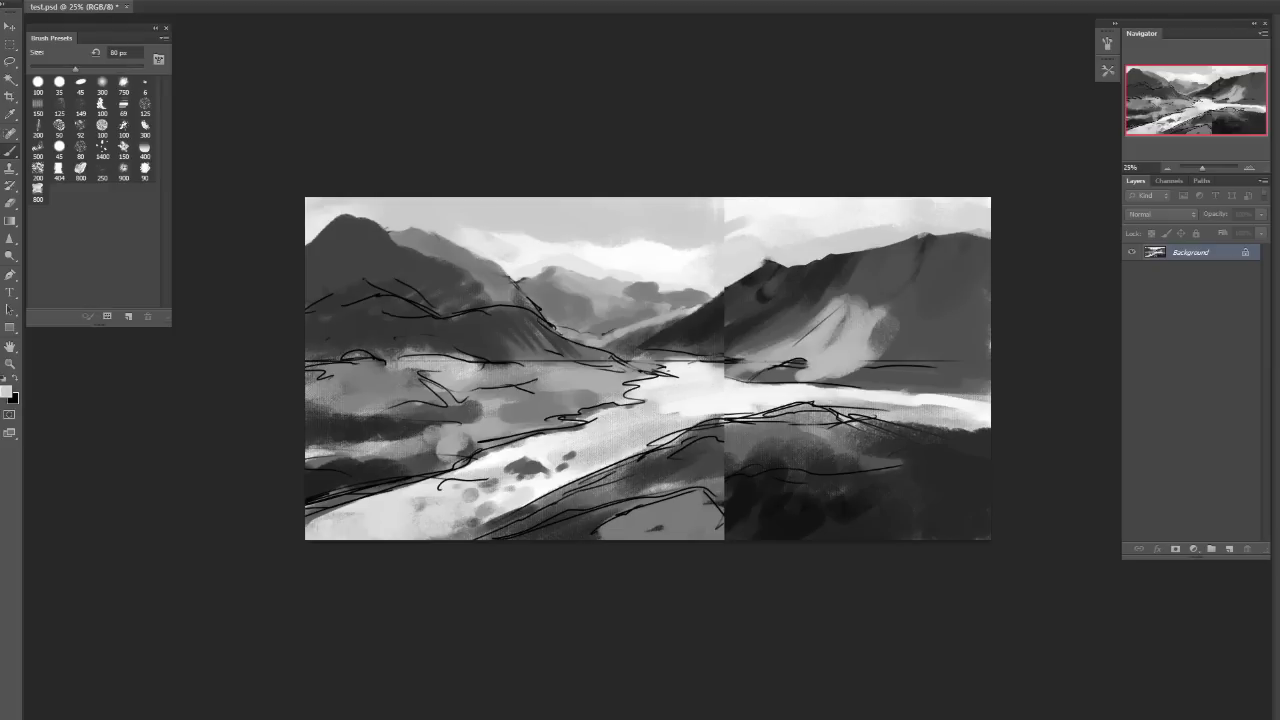
click(102, 125)
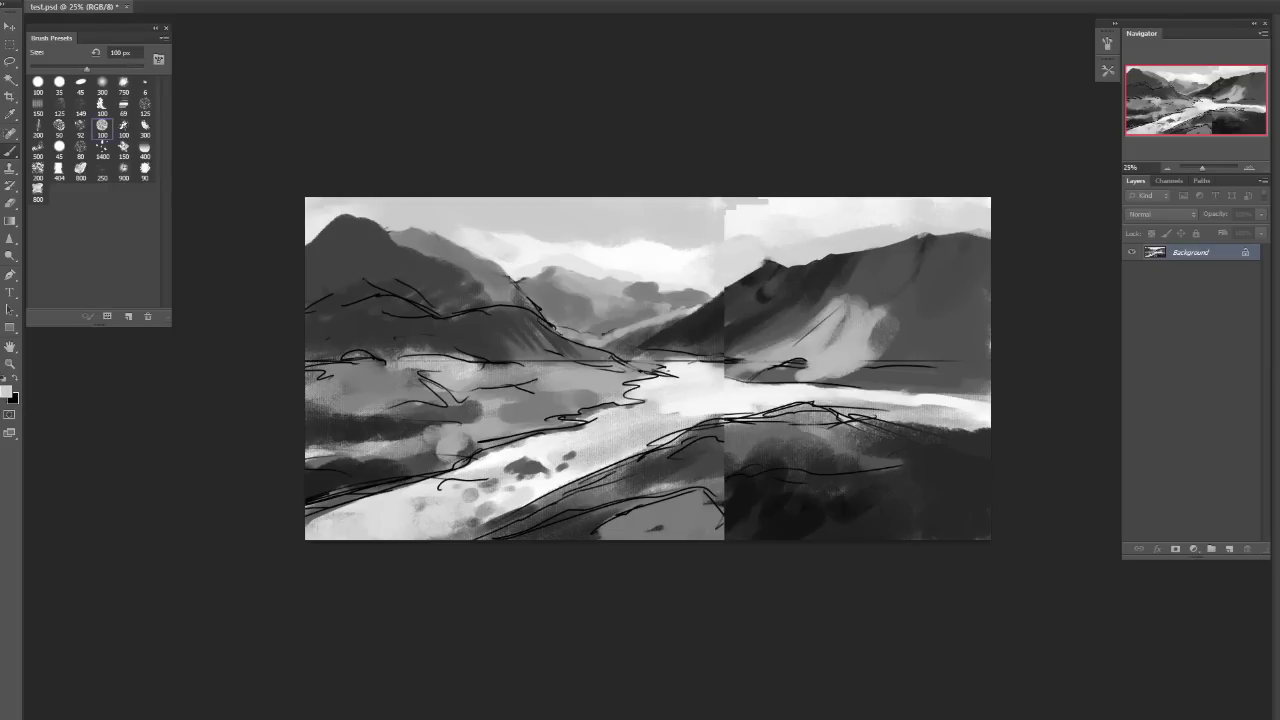
drag(800, 202, 740, 234)
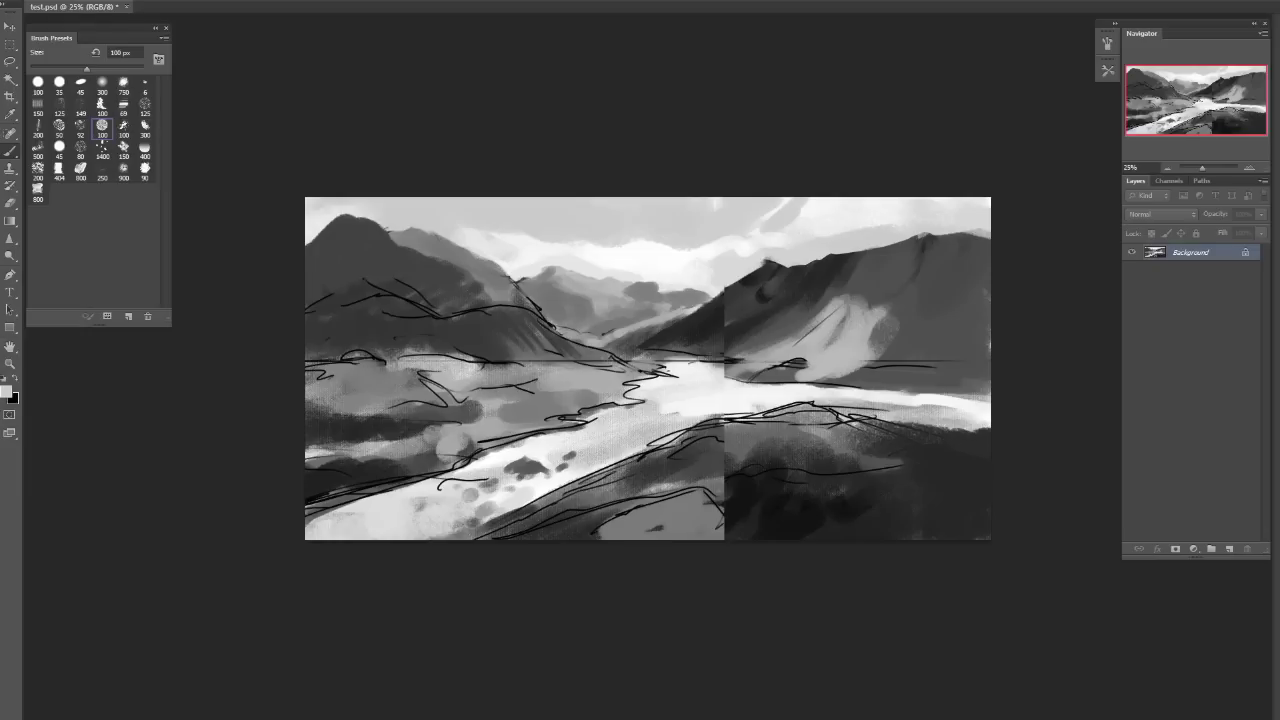
Blend the vertical seam across the right hill's dark slope and the river with tones sampled from the painting.
key(x)
drag(730, 303, 732, 320)
key(ctrl+z)
alt+click(750, 339)
alt+click(718, 377)
drag(715, 371, 870, 386)
alt+click(777, 377)
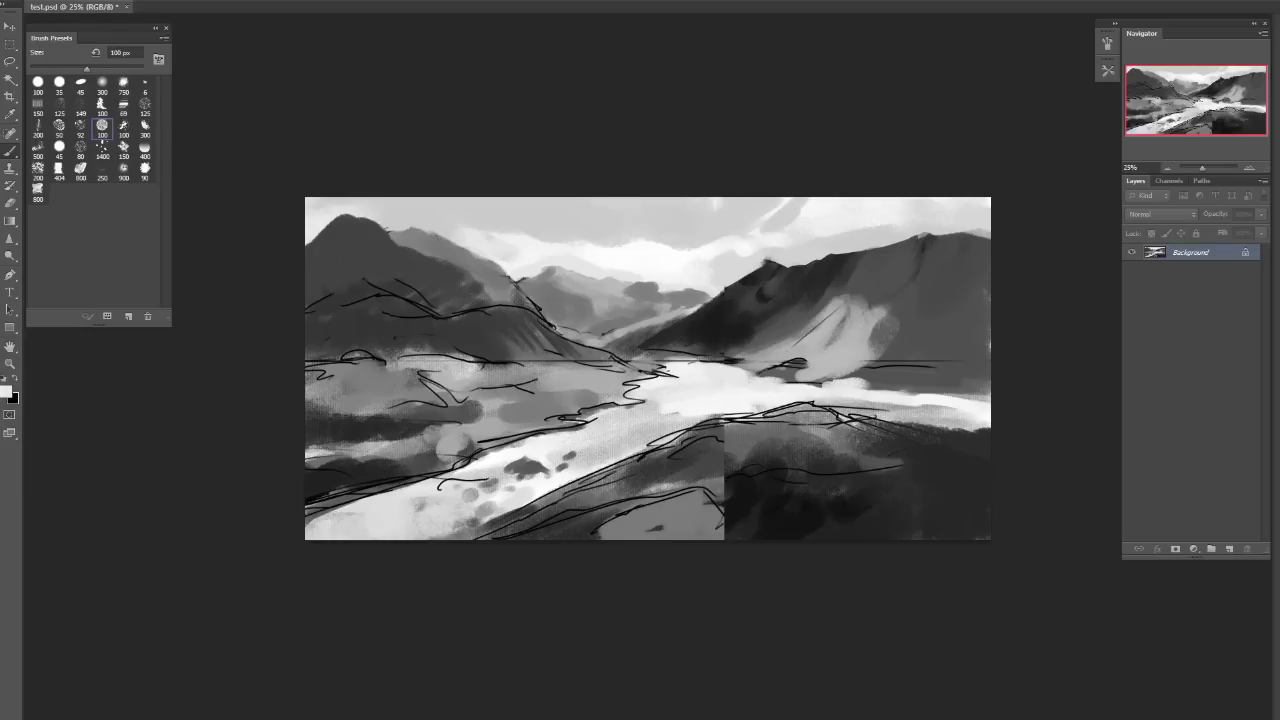
alt+click(783, 422)
Convert the background into an editable layer and copy the lassoed sky above the mountain ridges onto a new layer.
double_click(1190, 252)
key(Return)
key(l)
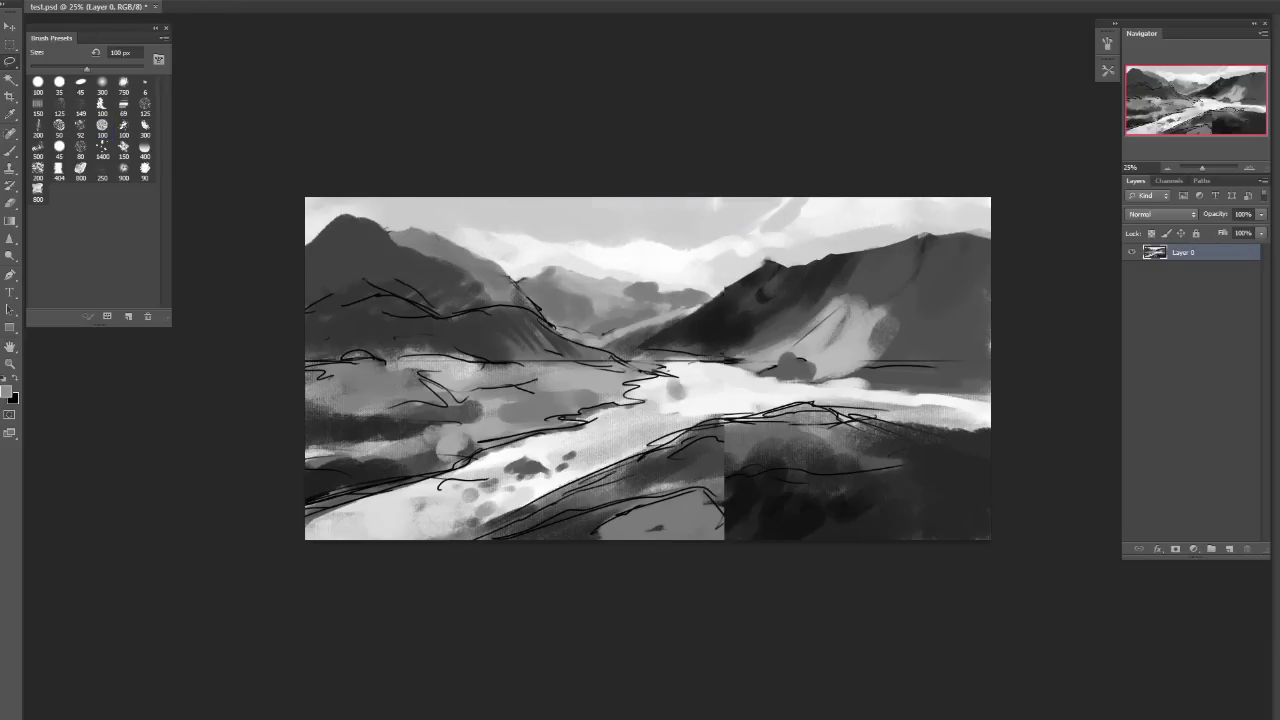
key(b)
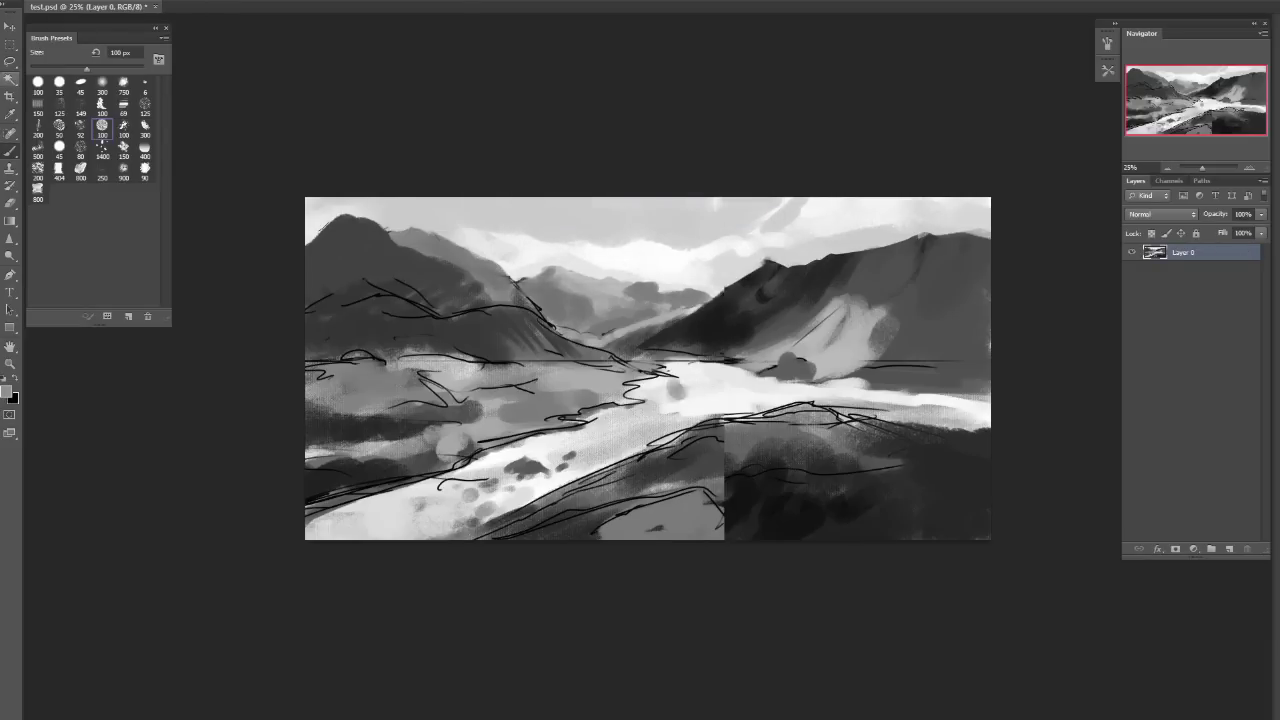
key(l)
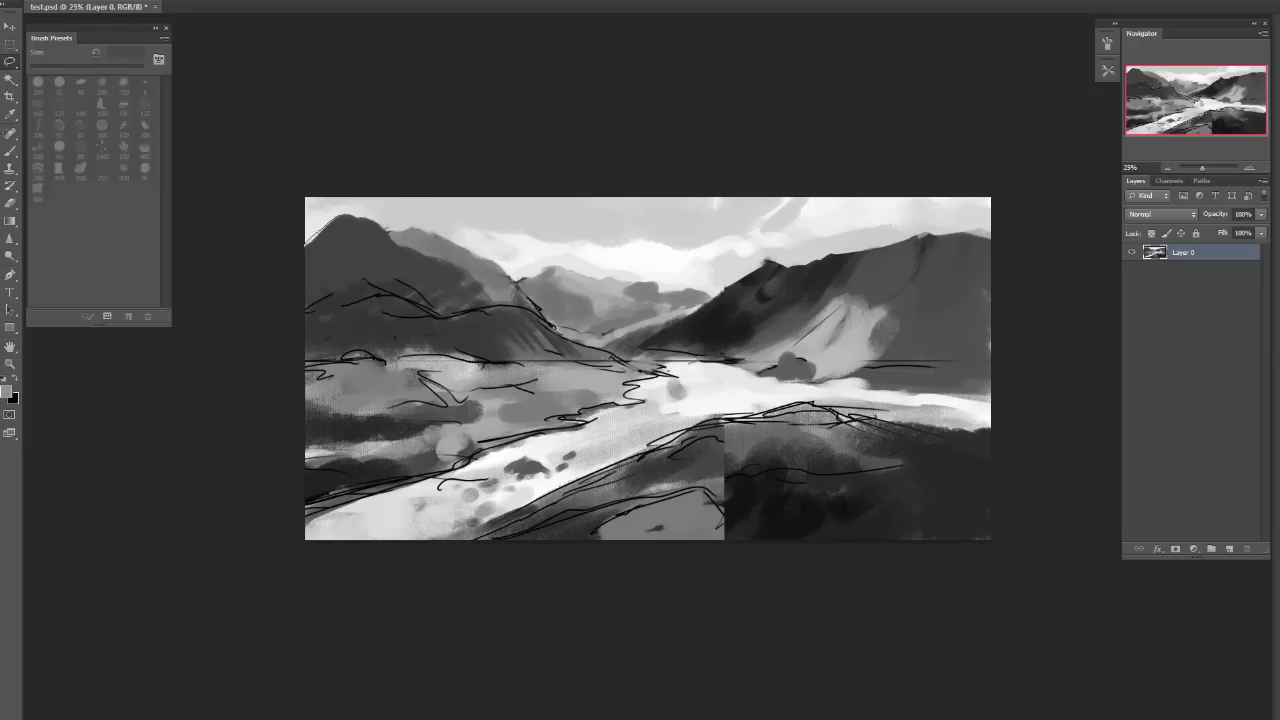
drag(590, 272, 305, 243)
drag(712, 291, 793, 266)
mouse_move(960, 234)
mouse_down()
mouse_move(992, 232)
mouse_move(792, 197)
mouse_move(305, 200)
mouse_up()
key(ctrl+j)
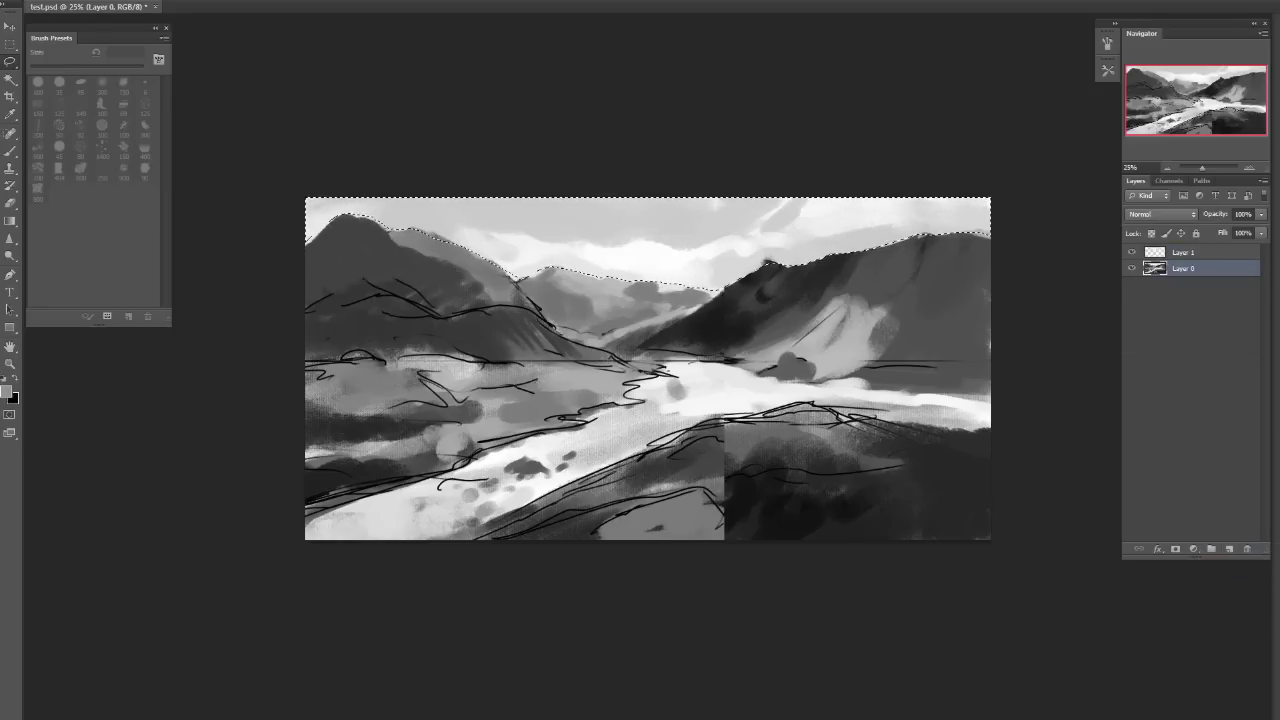
Duplicate the full painting's layer and, with only the copy shown, delete the selected sky from it and deselect.
key(ctrl+j)
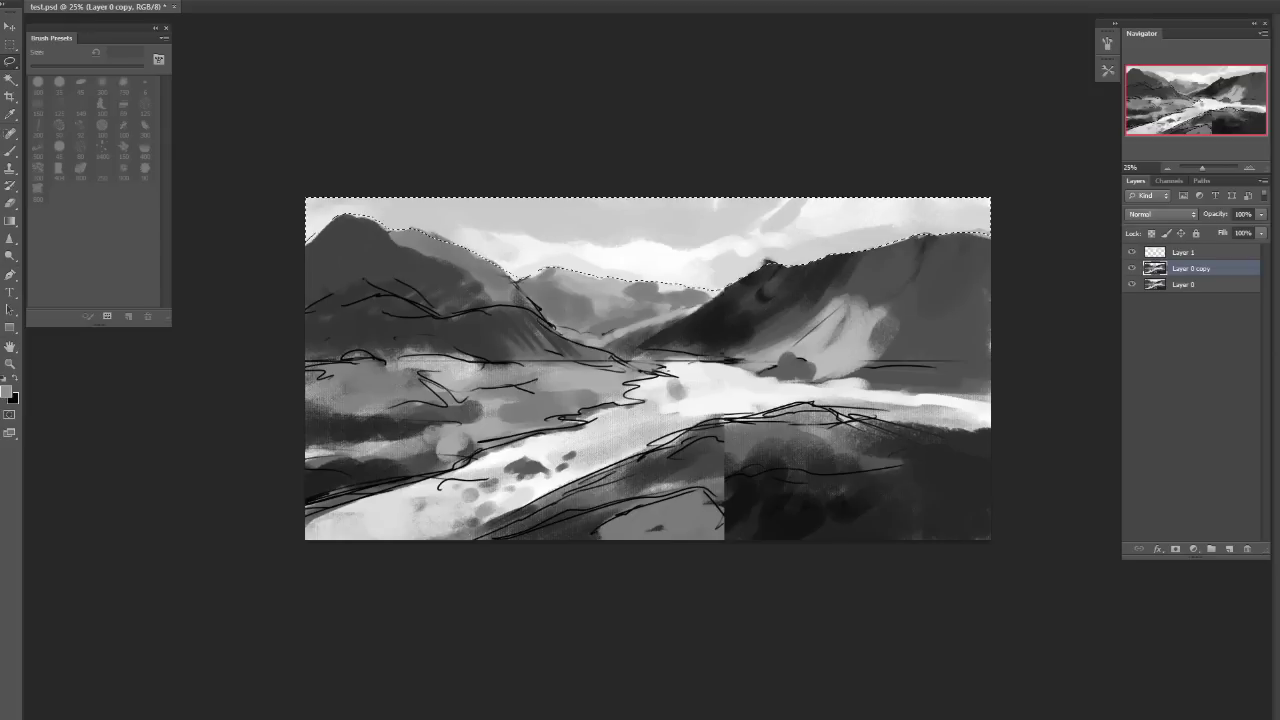
alt+click(1132, 268)
key(Delete)
key(ctrl+d)
key(ctrl+alt+z)
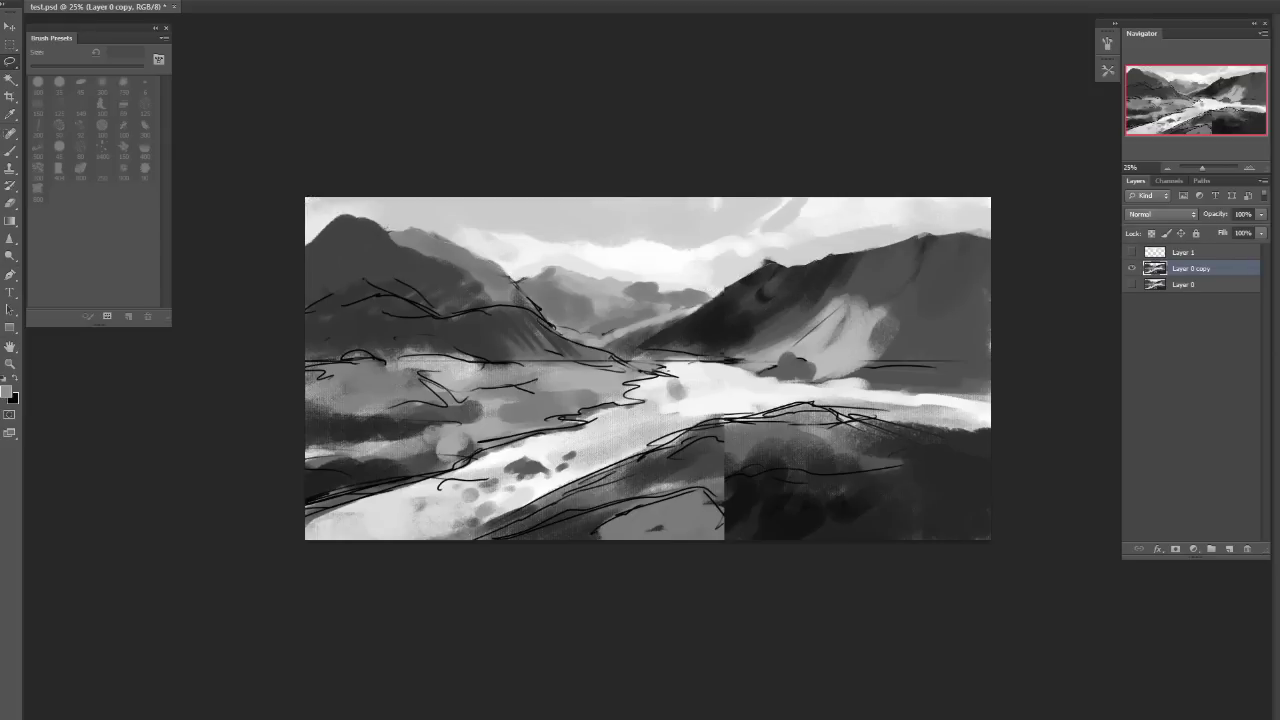
key(ctrl+shift+z)
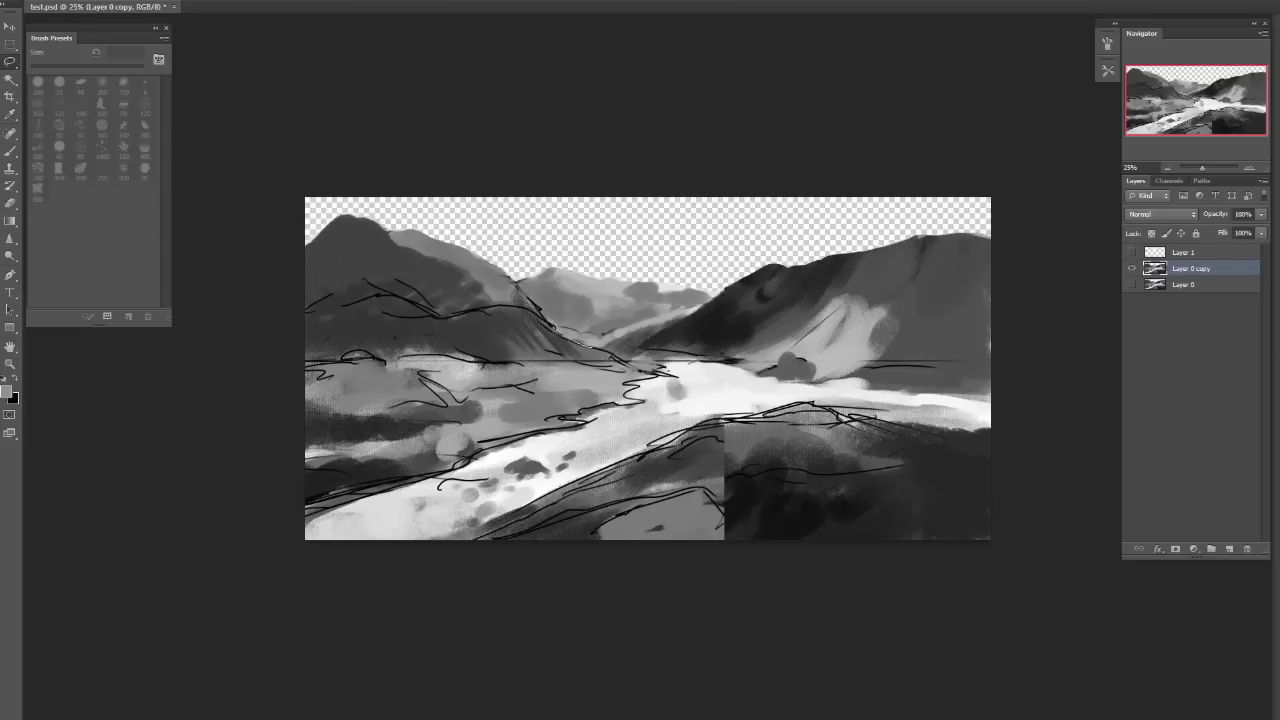
Cut the distant mountains between the two hills onto their own layer and hide it, returning to the Layer 0 copy layer.
drag(494, 255, 550, 326)
key(ctrl+v)
drag(596, 230, 600, 262)
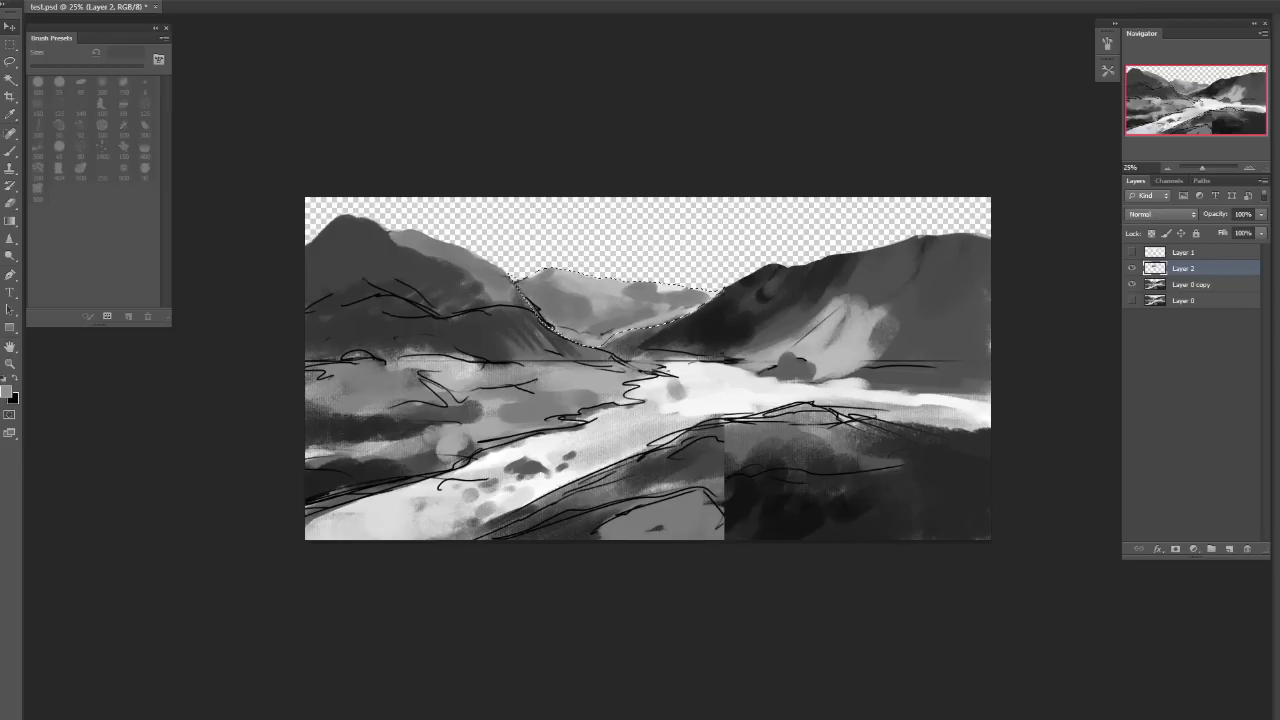
click(1131, 268)
click(1190, 284)
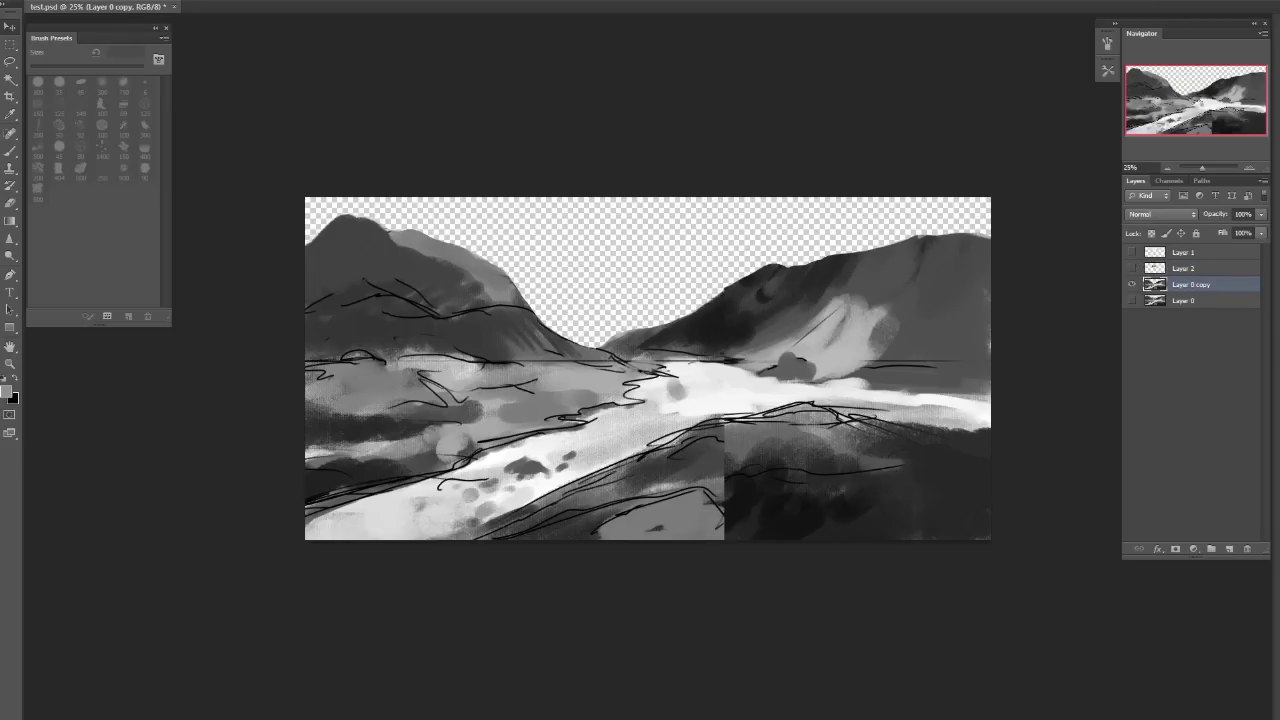
Lasso the hills and river down to the foreground ridge and copy them onto a new layer.
key(l)
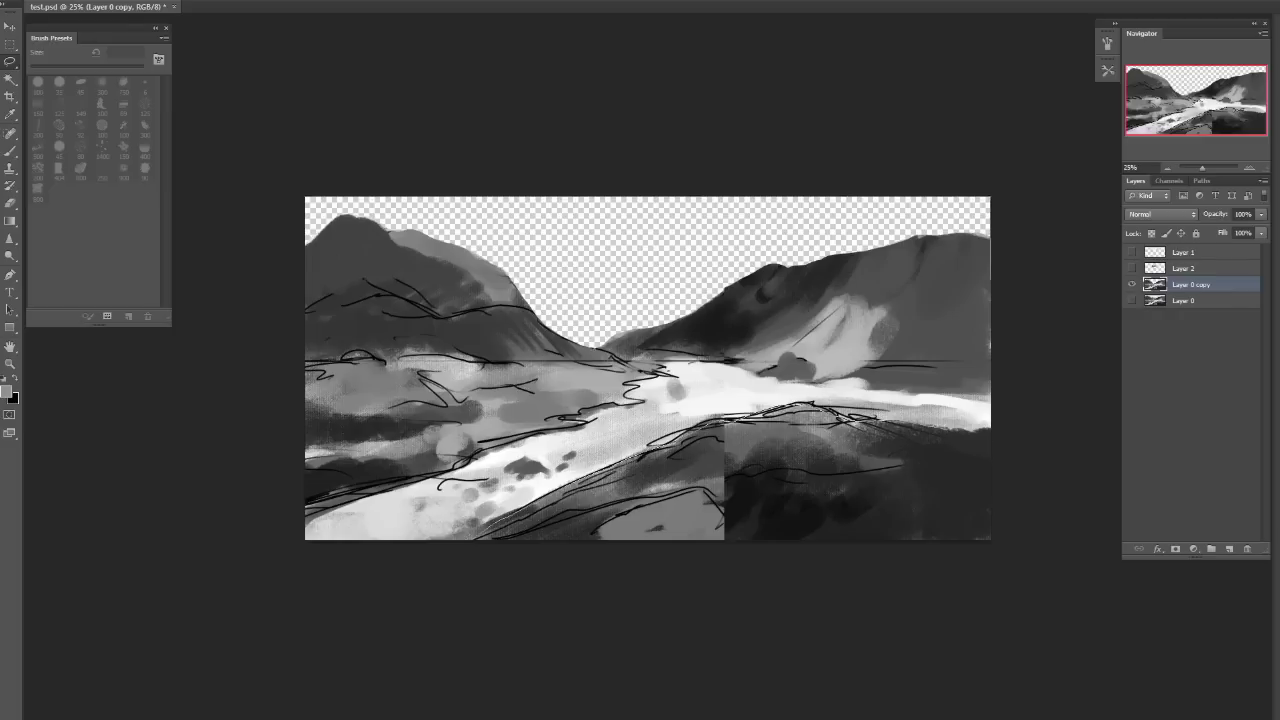
key(ctrl+shift+d)
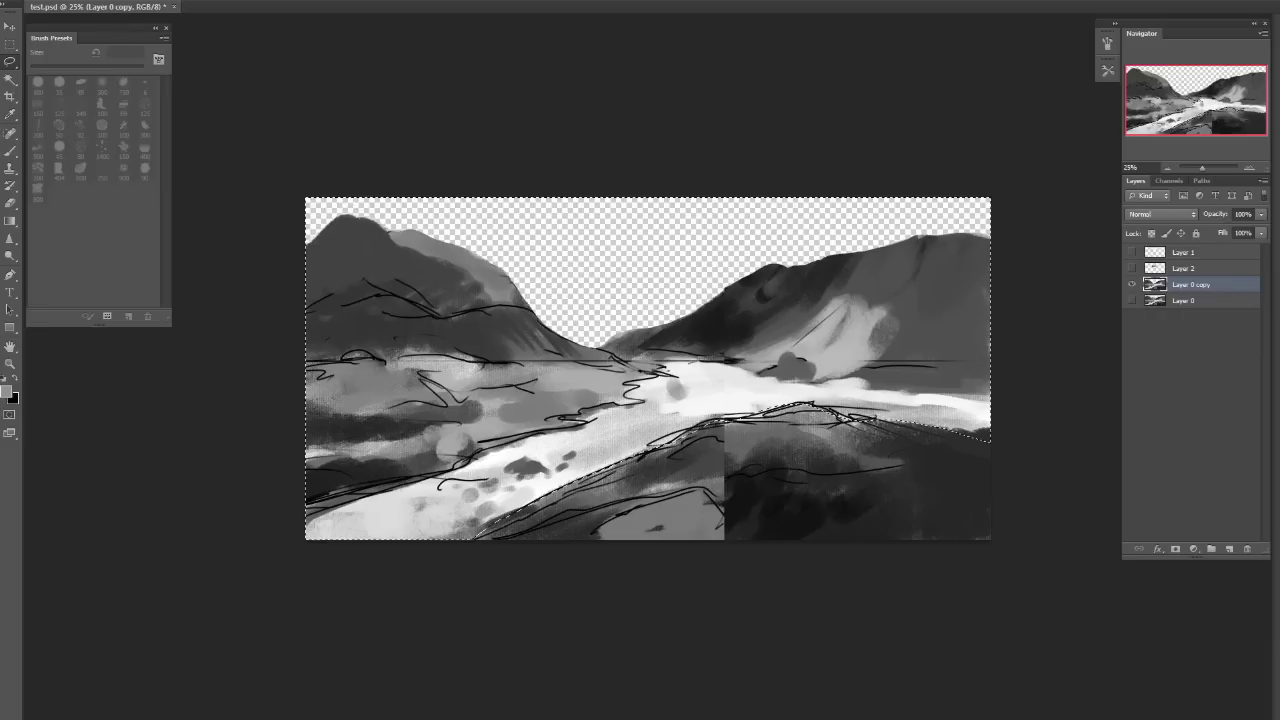
key(ctrl+j)
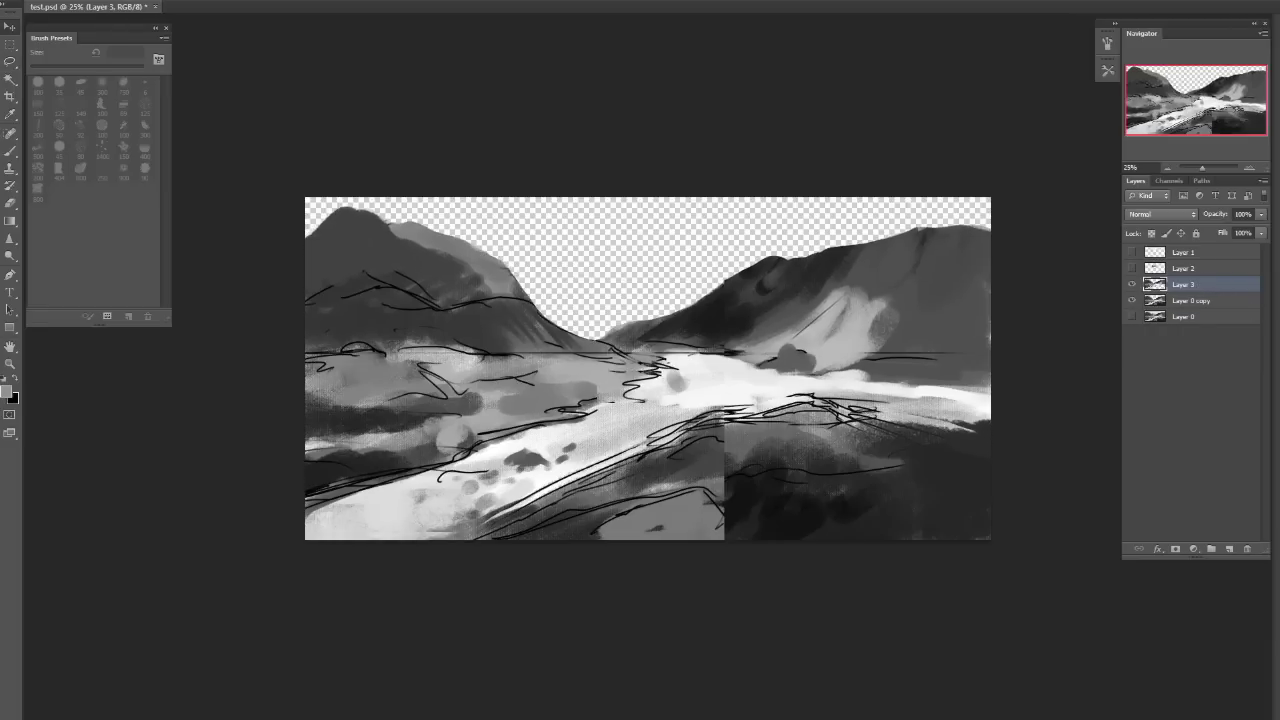
key(shift+Down)
key(shift+Up)
key(ctrl+z)
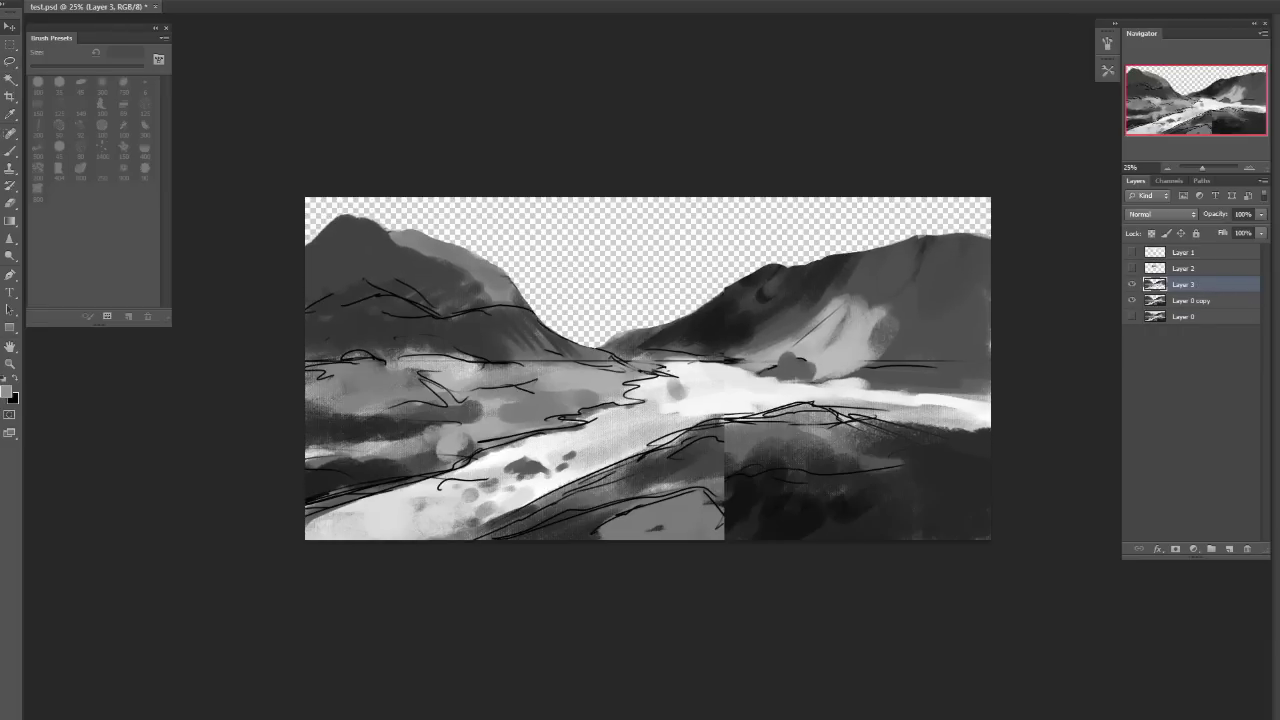
Load Layer 3's outline as a selection, delete that area from Layer 0 copy to isolate the foreground hill, and deselect.
ctrl+click(1155, 285)
click(1191, 301)
key(Delete)
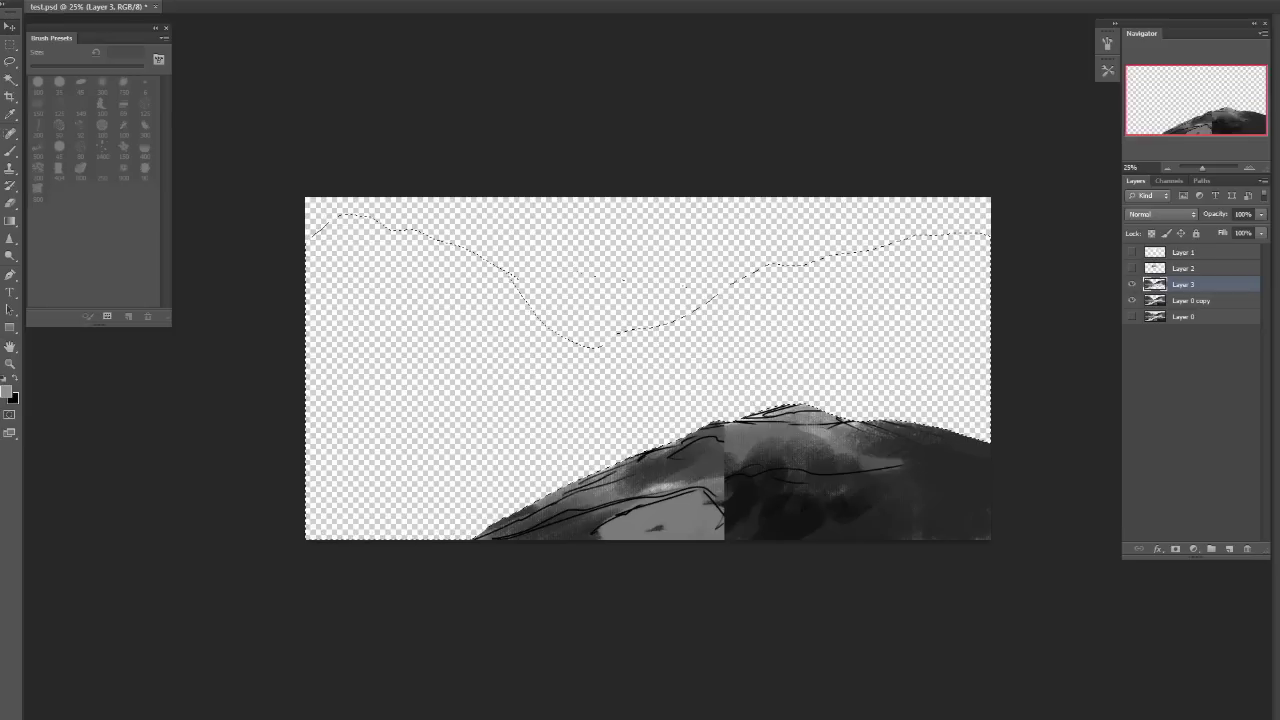
key(ctrl+d)
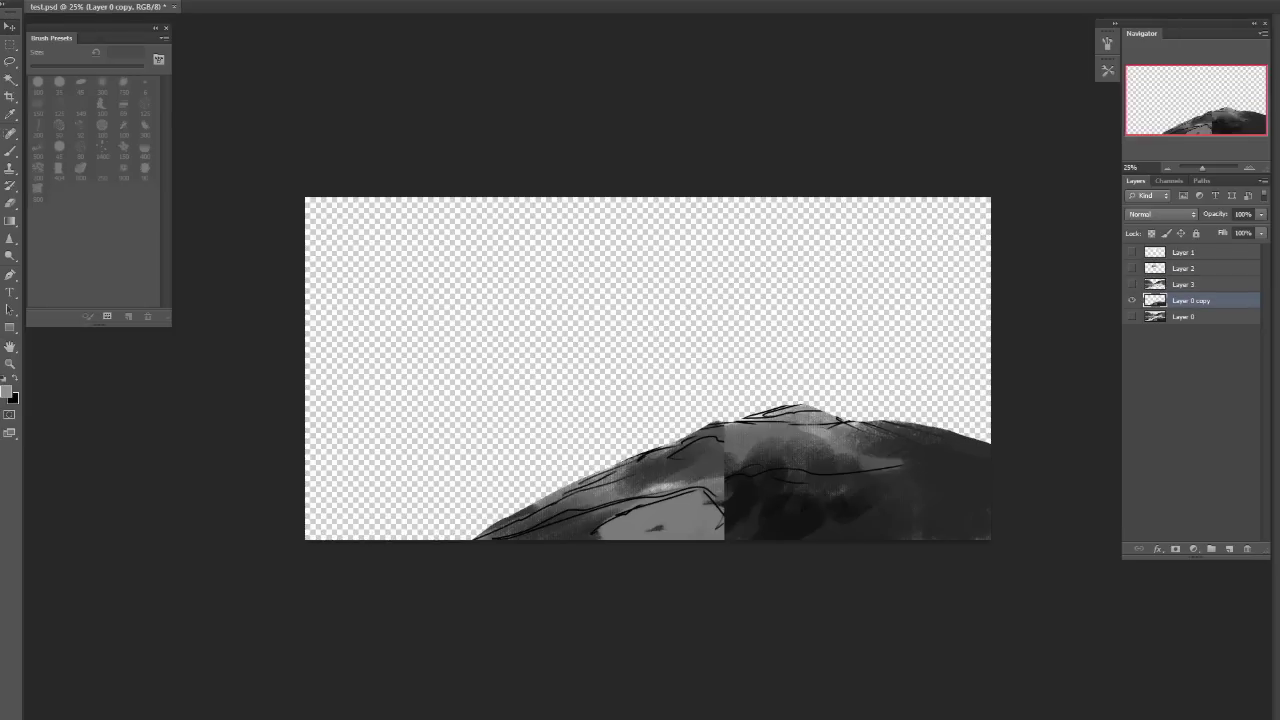
Stack the visible layers from front to back as foreground hill, hills with river, distant mountains, and sky.
drag(1191, 301, 1191, 250)
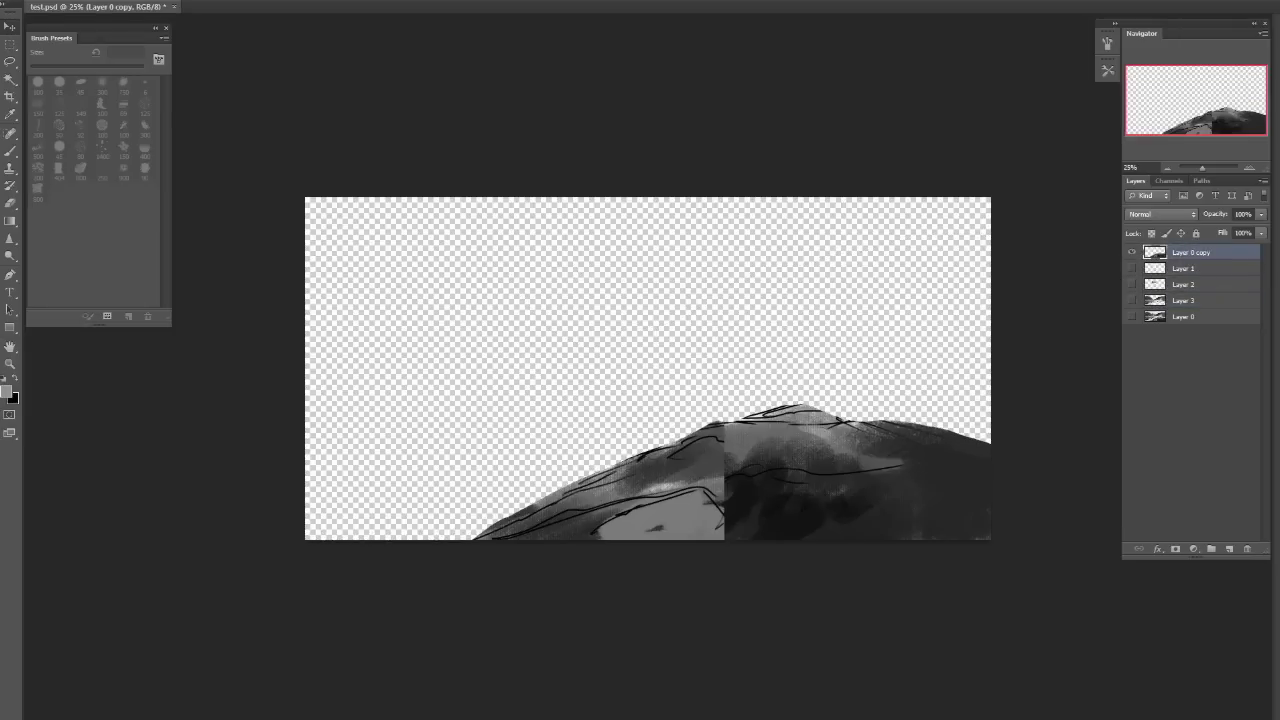
drag(1191, 301, 1191, 268)
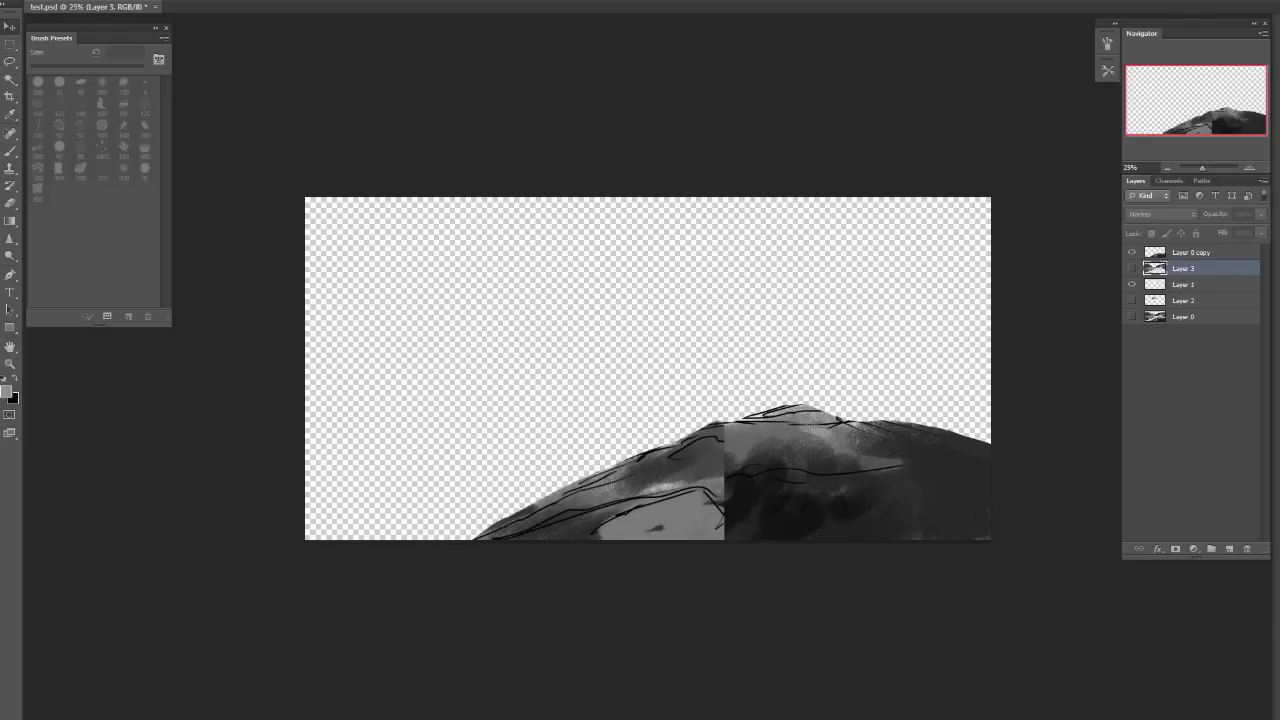
click(1190, 284)
click(1132, 268)
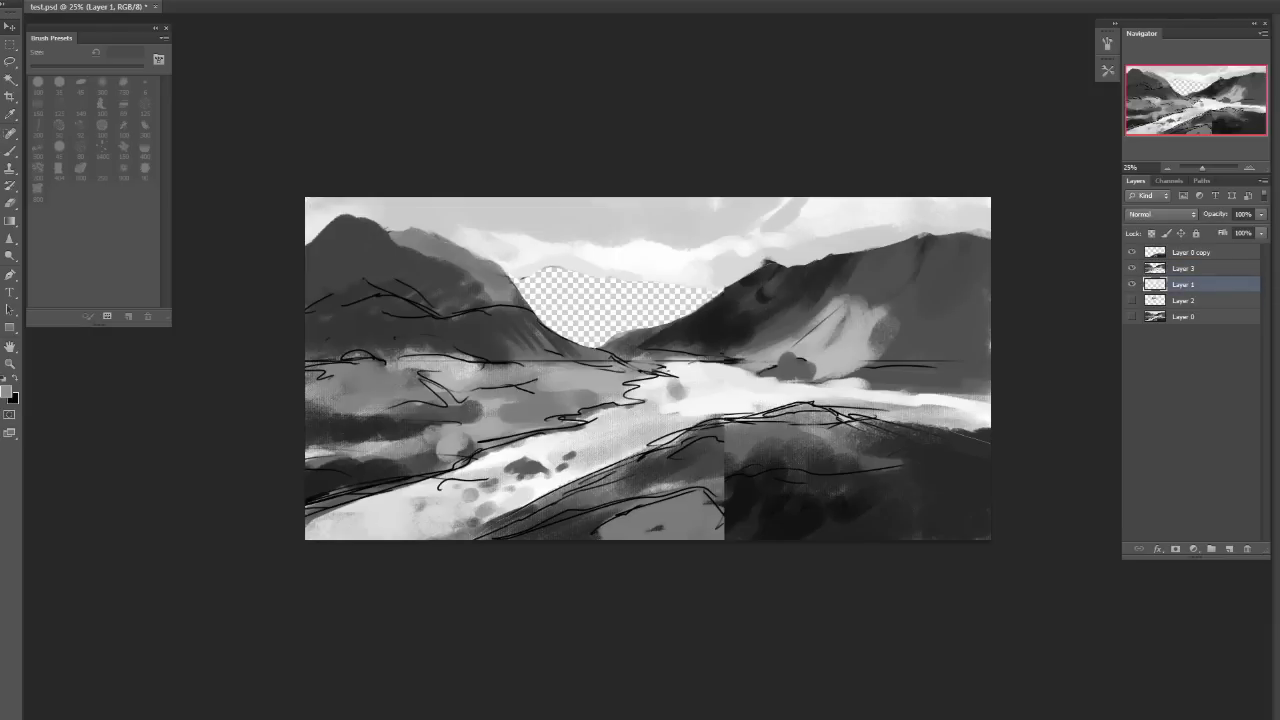
key(ctrl+[)
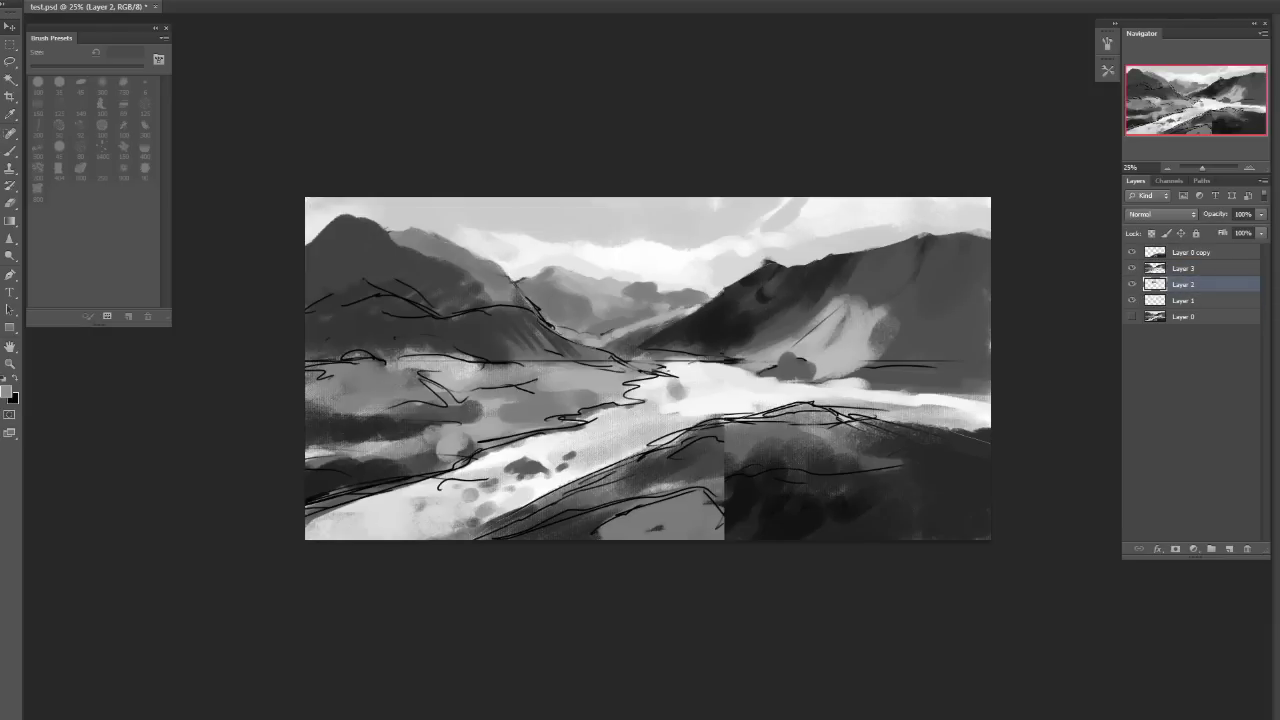
Rename the foreground hill's layer as fg.
double_click(1190, 284)
key(Escape)
click(1190, 300)
double_click(1192, 252)
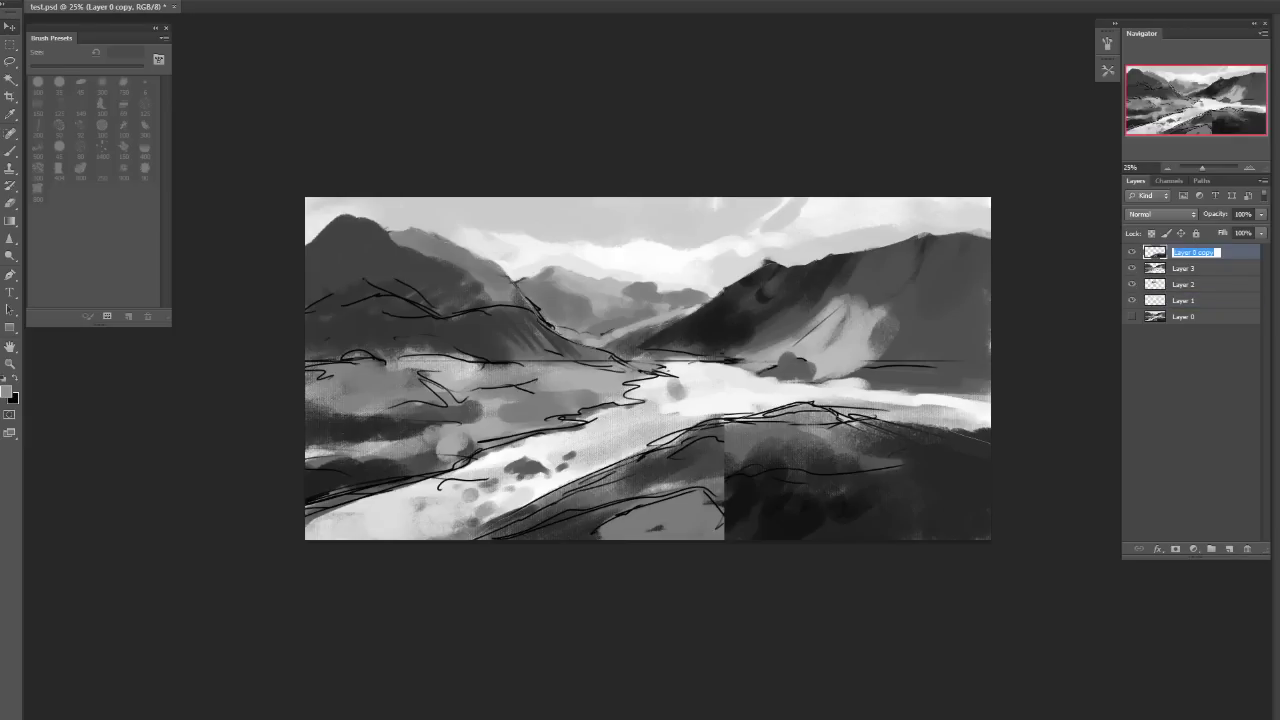
text(fg)
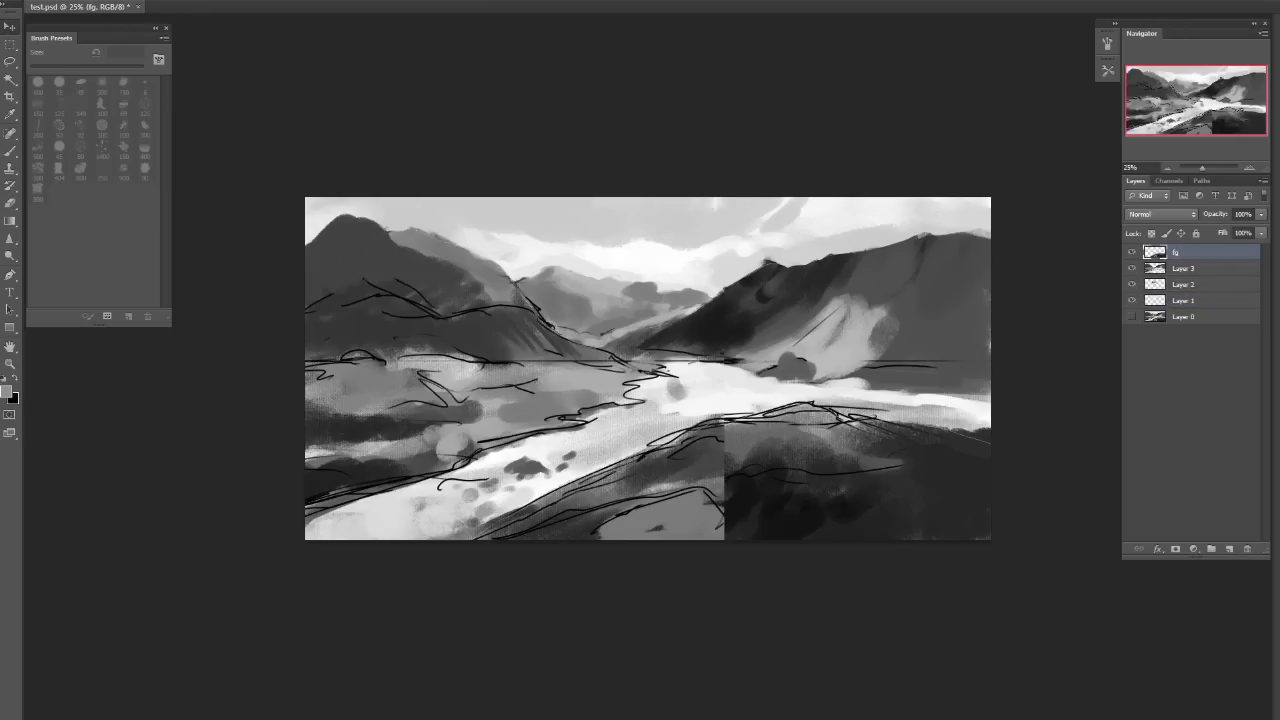
Rename the hills and river layer as mg, the distant mountains layer as bg, and the sky's layer as sky.
key(Tab)
text(mg)
key(Return)
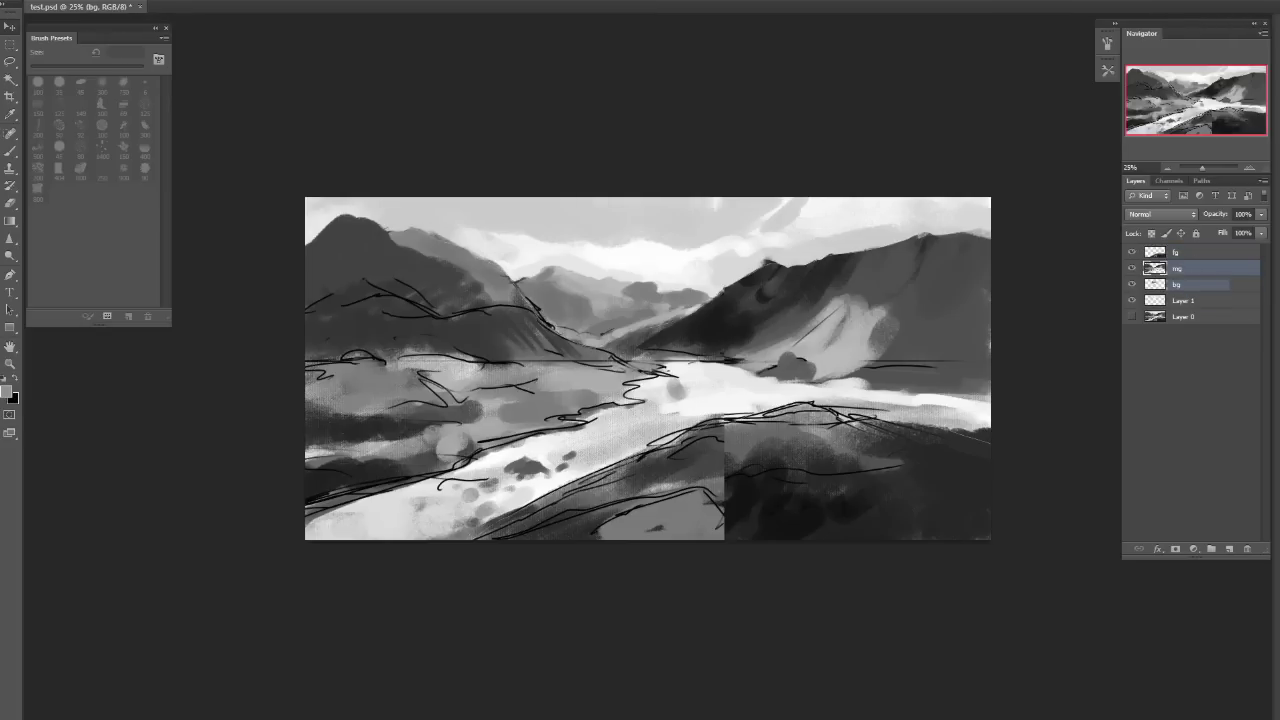
double_click(1183, 284)
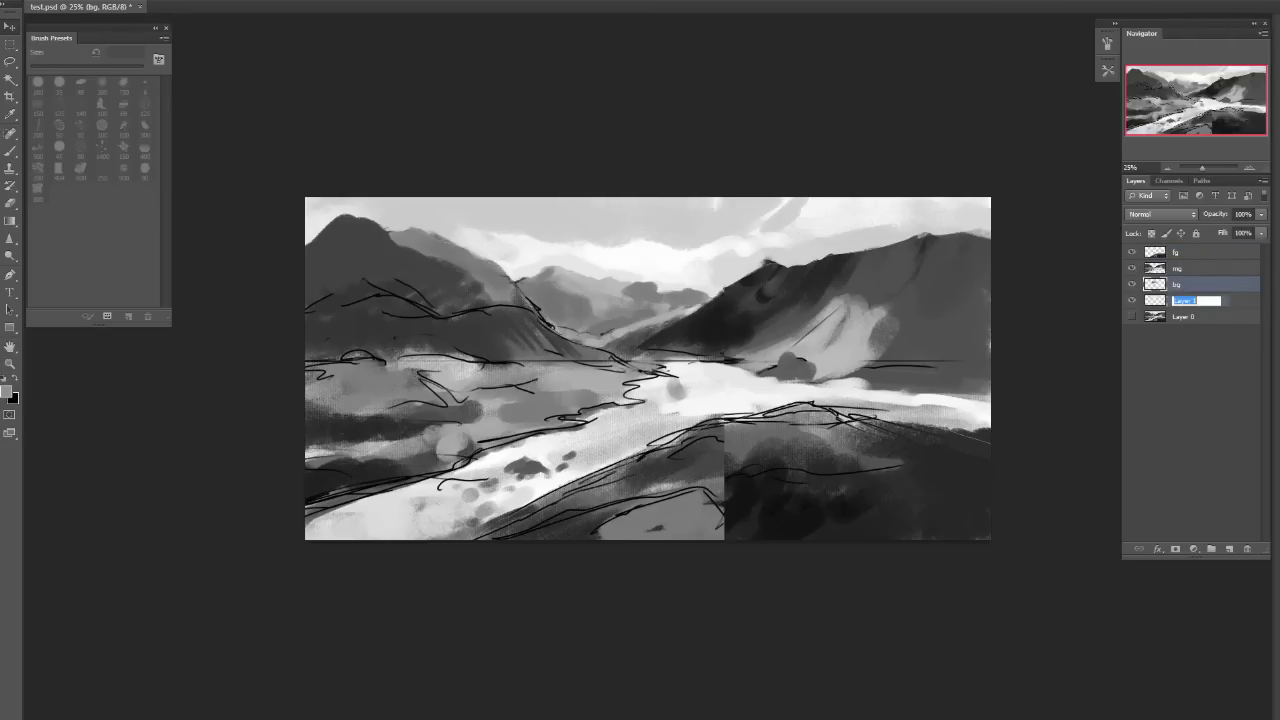
text(bg)
key(Return)
double_click(1183, 300)
text(sky)
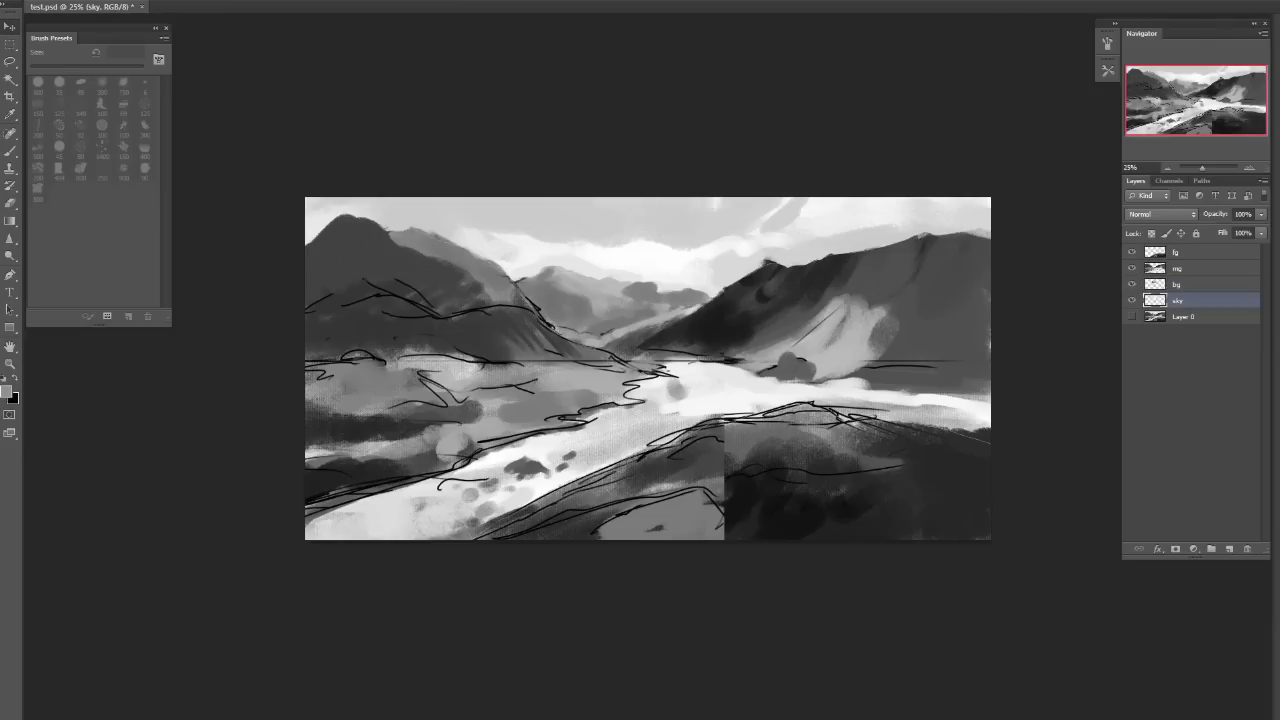
Try shifting the sky and distant mountain layers sideways to check their separation, and undo each move.
drag(760, 250, 690, 232)
key(ctrl+z)
key(ctrl+z)
ctrl+click(660, 232)
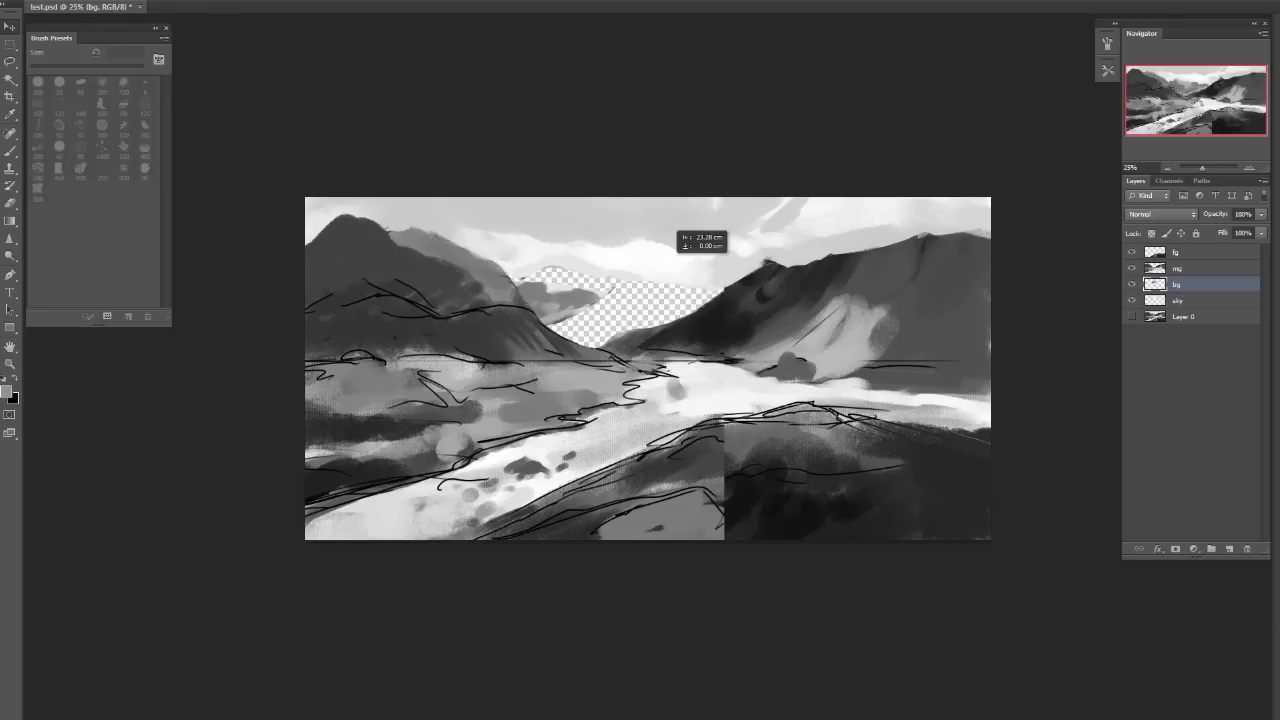
key(ctrl+z)
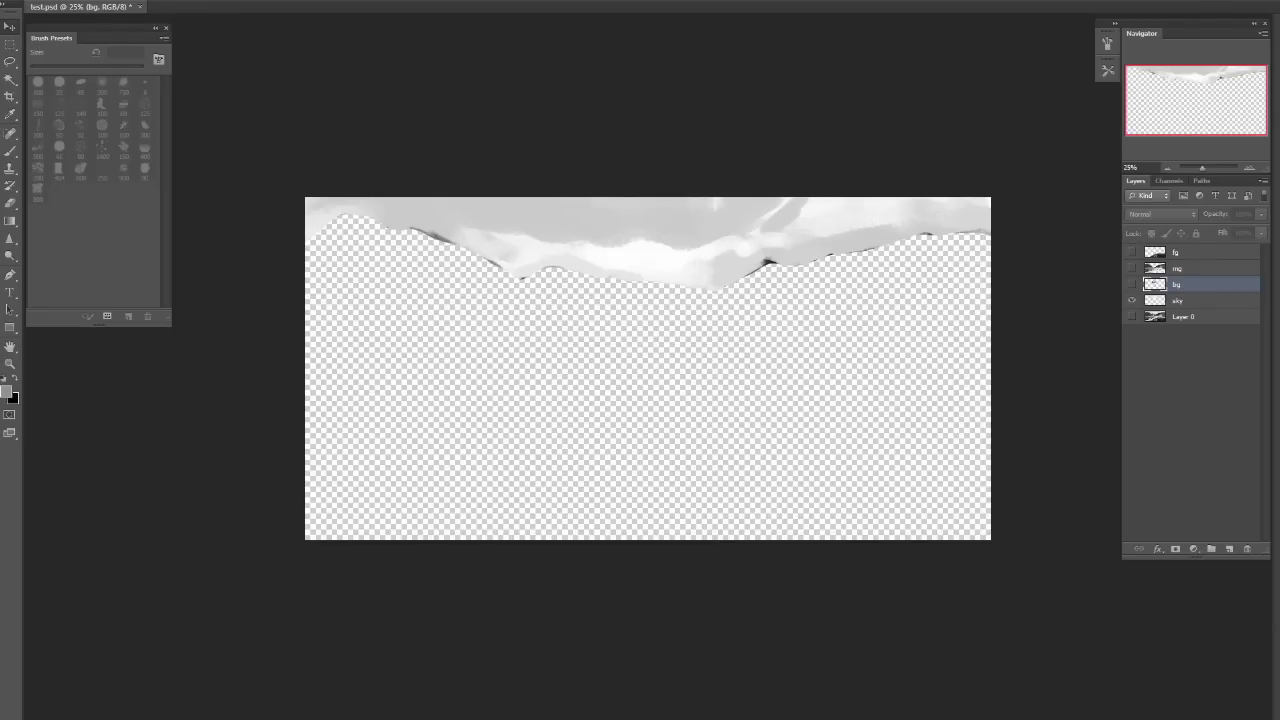
Select the canvas from its top edge down to the horizon and fill that area of the sky layer with light grey.
mouse_move(300, 193)
mouse_down()
mouse_move(478, 198)
mouse_move(1115, 358)
mouse_up()
click(1176, 300)
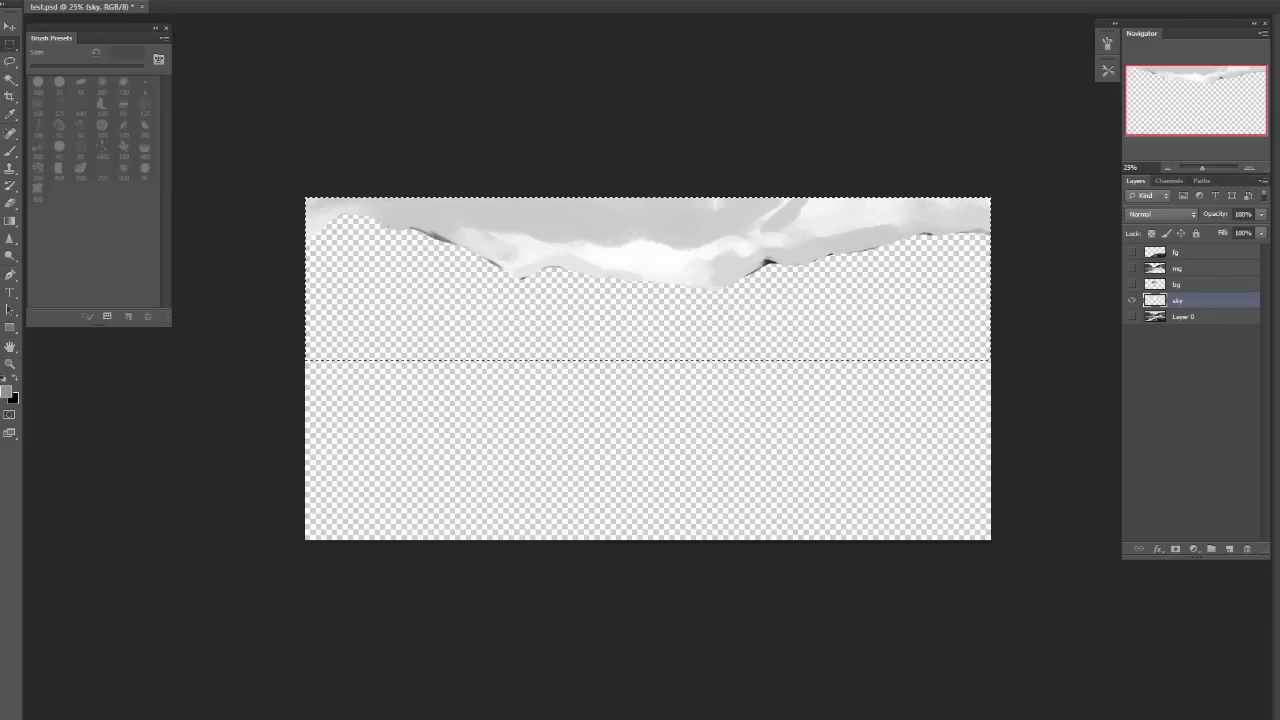
key(b)
key(m)
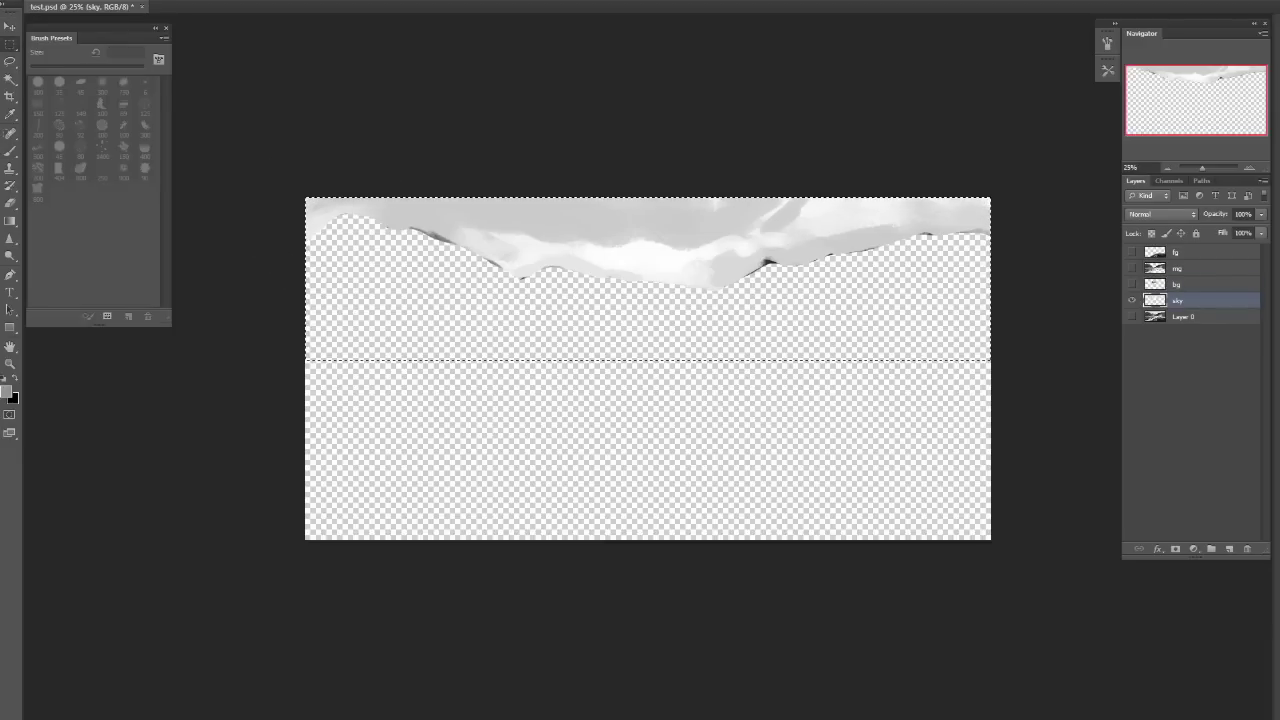
key(b)
key(alt+BackSpace)
key(ctrl+z)
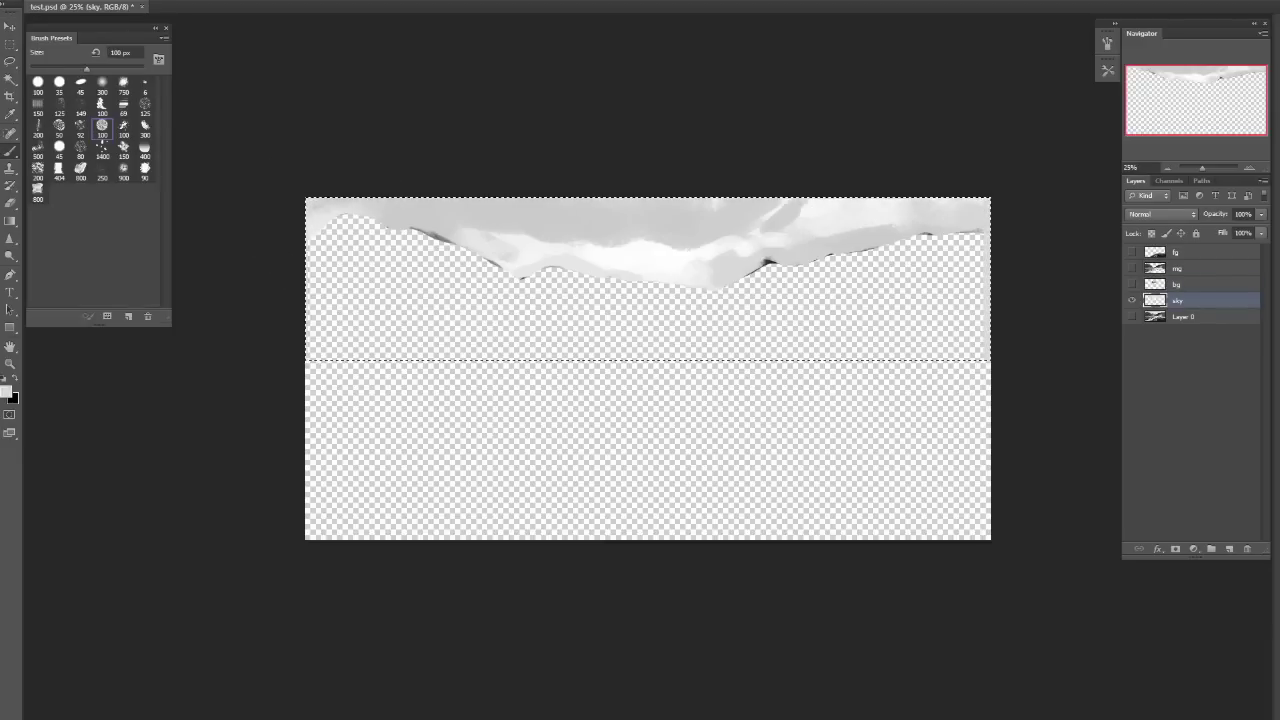
key(alt+BackSpace)
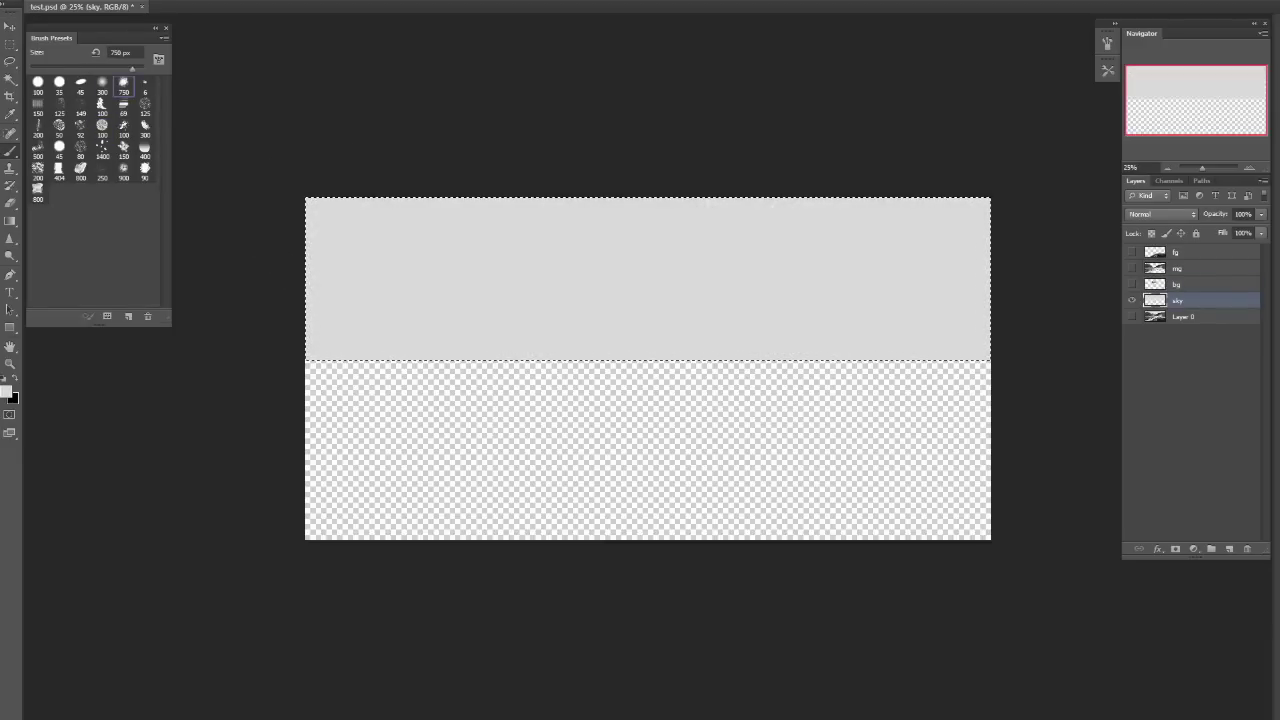
Set the foreground colour to white and paint a broad, soft cloud bank across the grey sky.
key(d)
key(x)
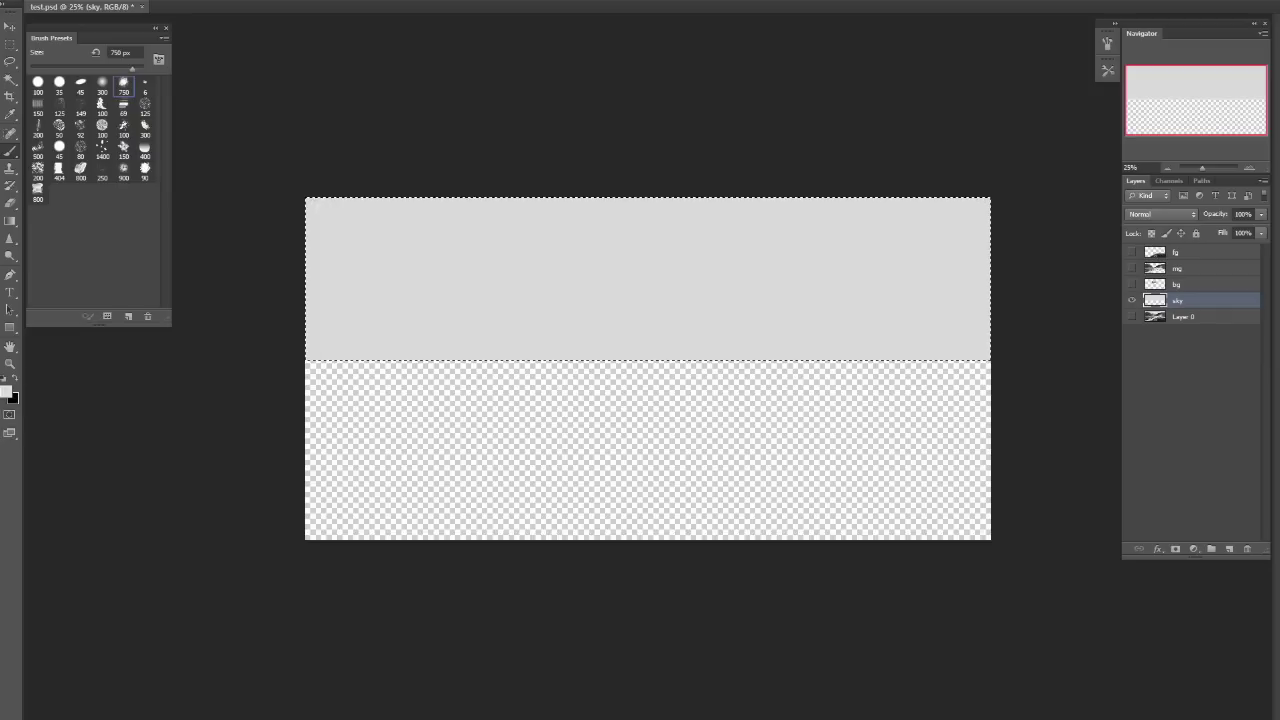
key(bracketleft)
key(bracketleft)
key(bracketleft)
mouse_move(500, 309)
mouse_down()
mouse_move(600, 271)
mouse_move(470, 300)
mouse_up()
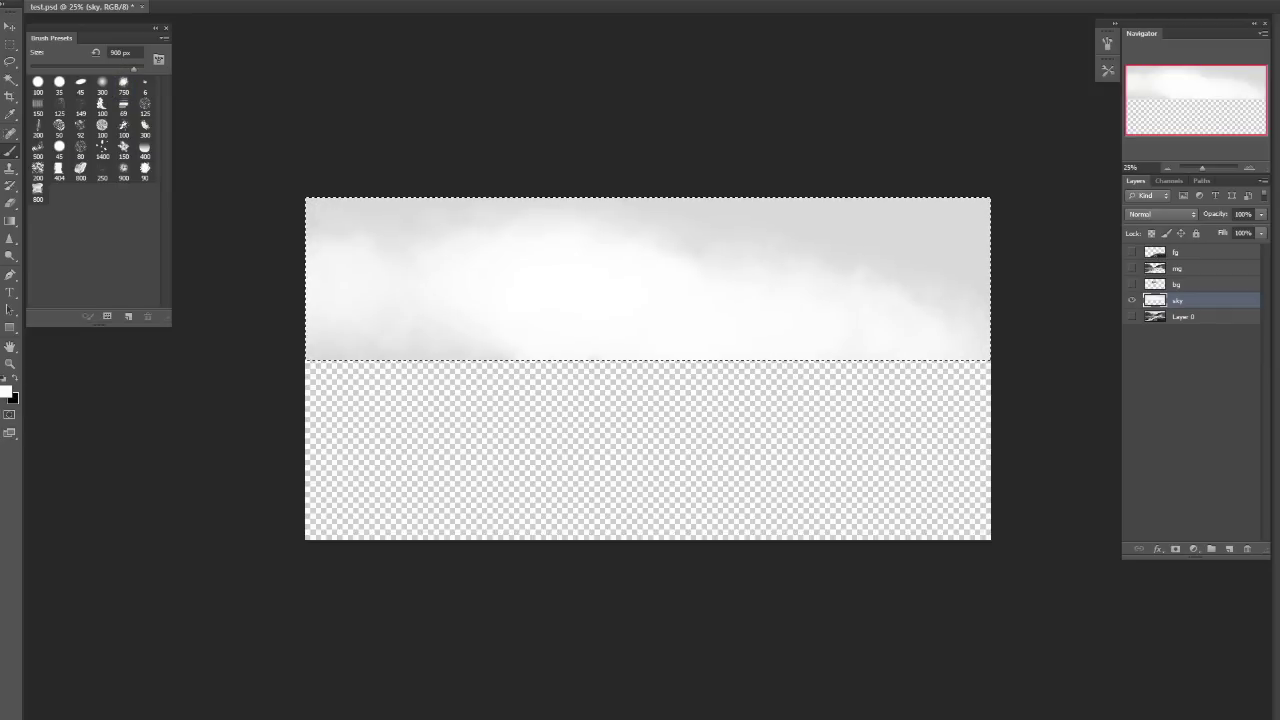
Shape the upper cloud edges with the 800 px textured brush and blend them with the 69 px brush, enlarged.
drag(800, 300, 812, 258)
click(80, 168)
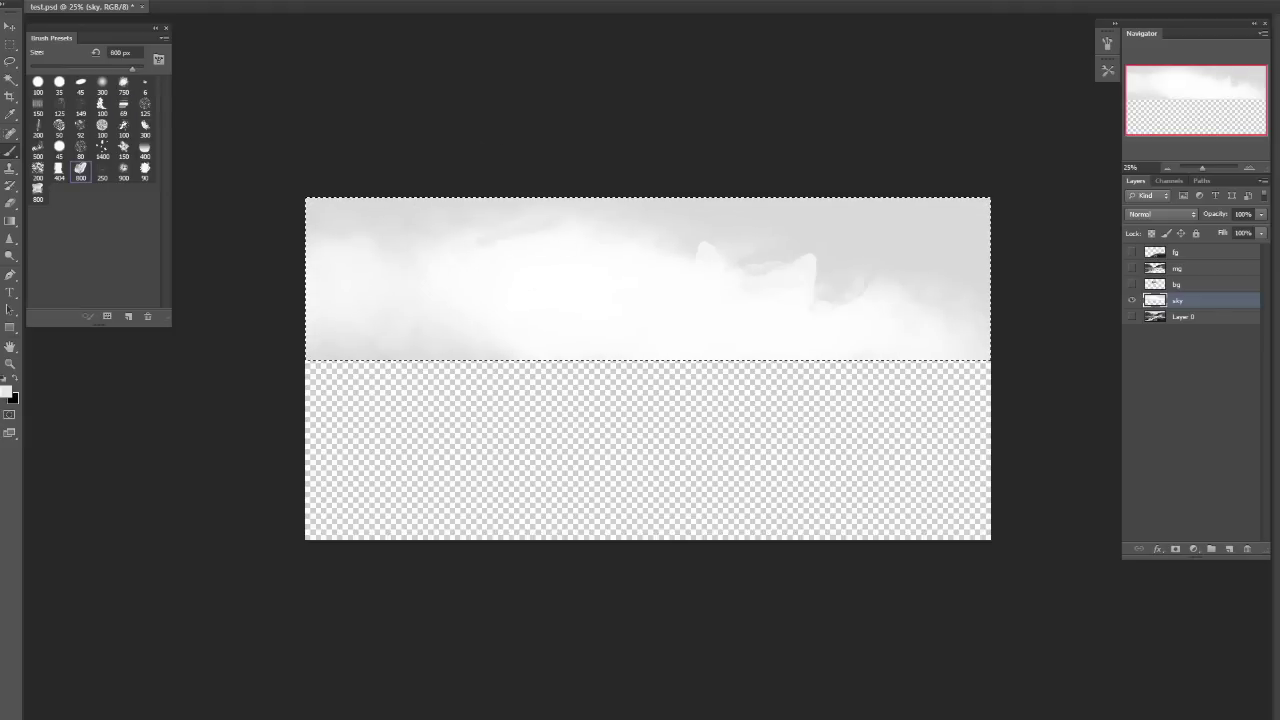
click(123, 104)
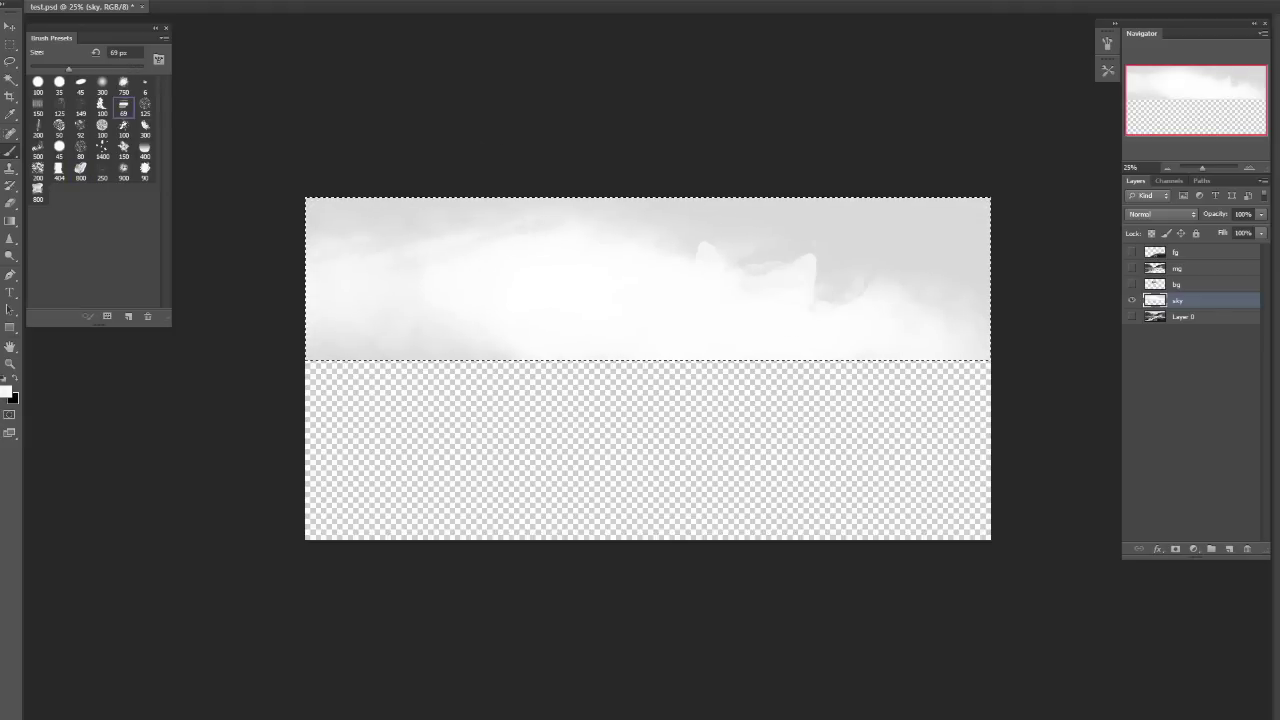
key(bracketright)
key(bracketright)
key(bracketright)
key(bracketright)
key(bracketright)
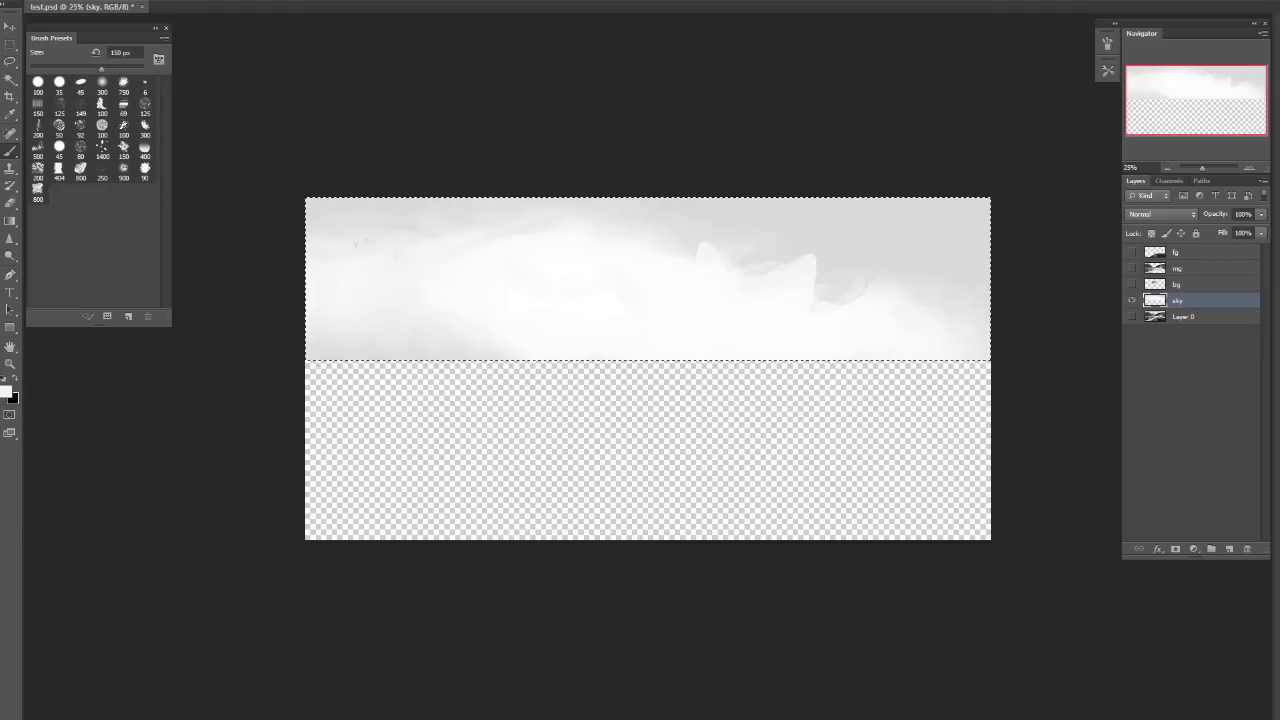
Paint a thin white cloud streak along the right side of the sky with the 35 px round brush, enlarged to 125 px.
key(comma)
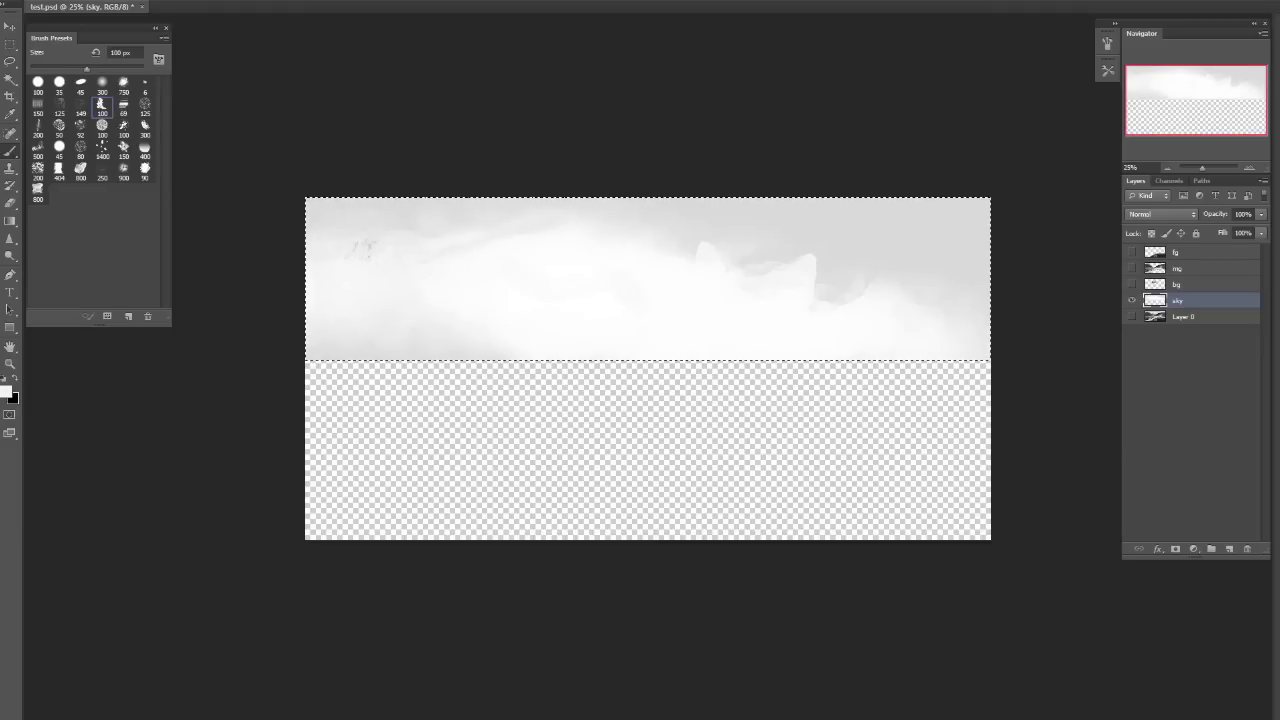
key(comma)
key(comma)
key(comma)
key(comma)
key(comma)
key(comma)
key(comma)
key(comma)
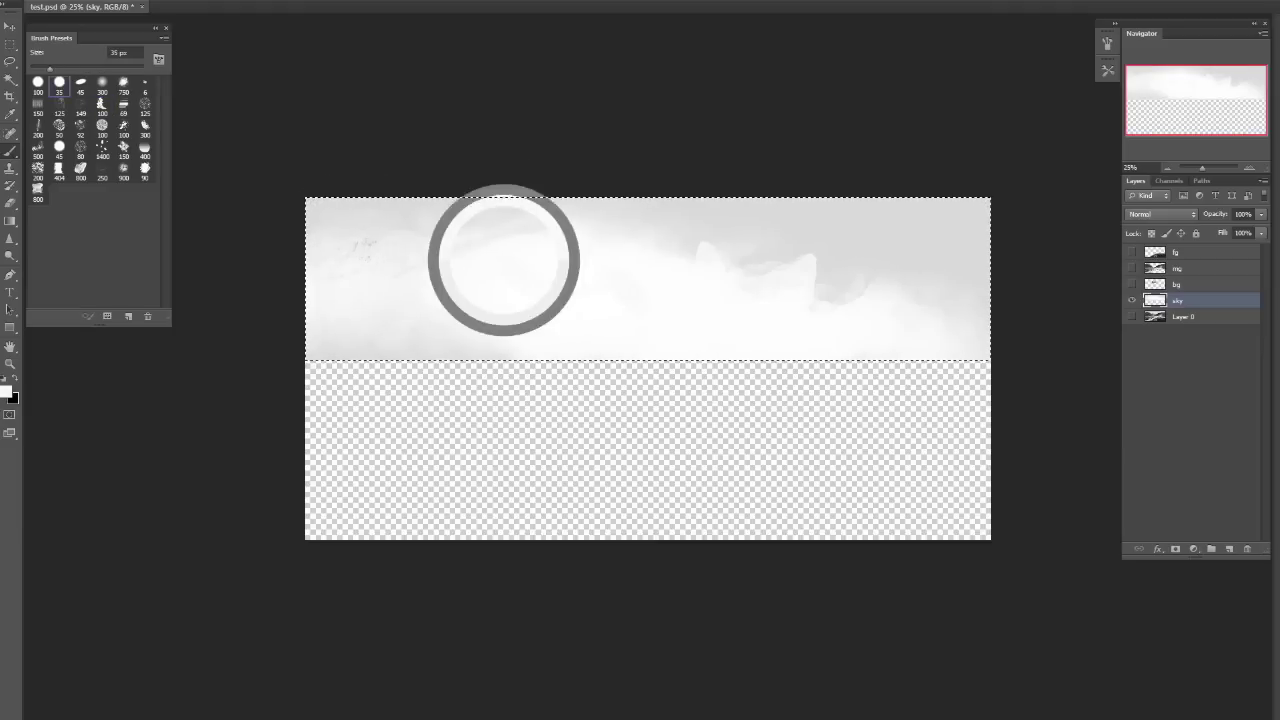
key(bracketright)
key(bracketright)
key(bracketright)
key(bracketright)
key(bracketright)
key(bracketright)
key(bracketright)
key(bracketright)
drag(972, 325, 816, 285)
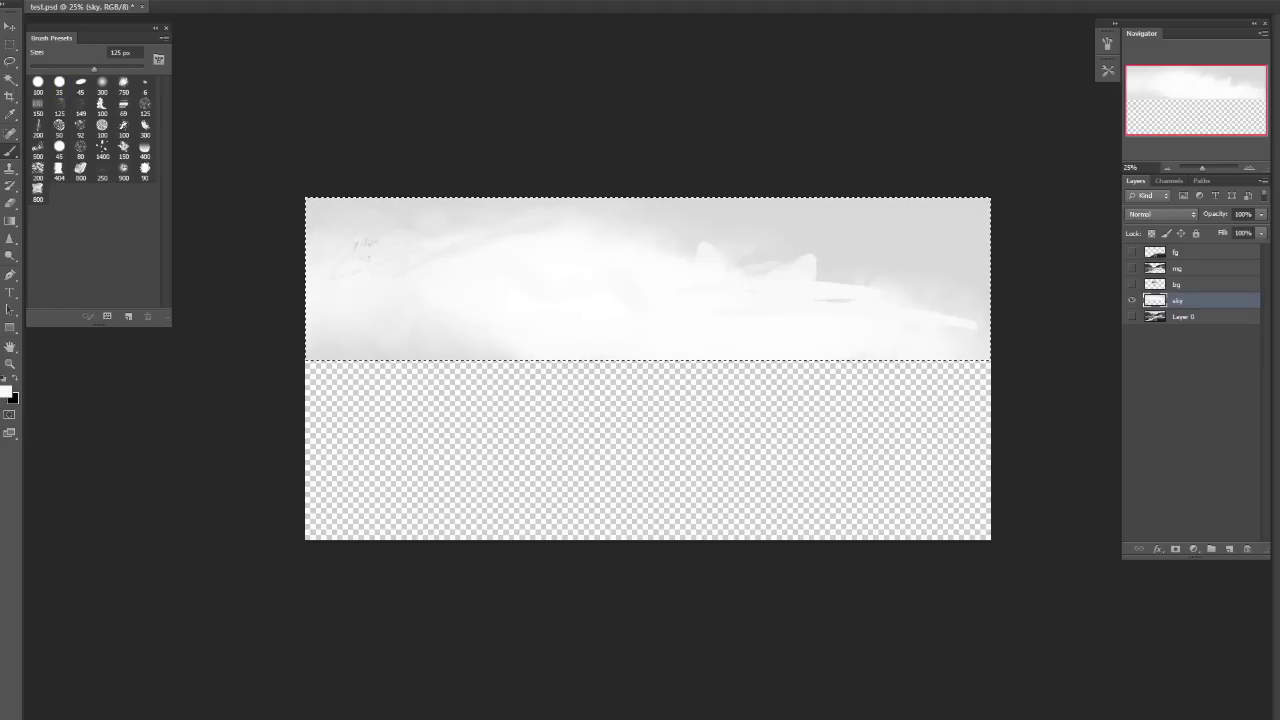
Add soft white haze to the grey part of the sky with the 300 px soft brush and clear the selection.
key(bracketright)
key(bracketright)
key(bracketright)
key(bracketright)
key(bracketright)
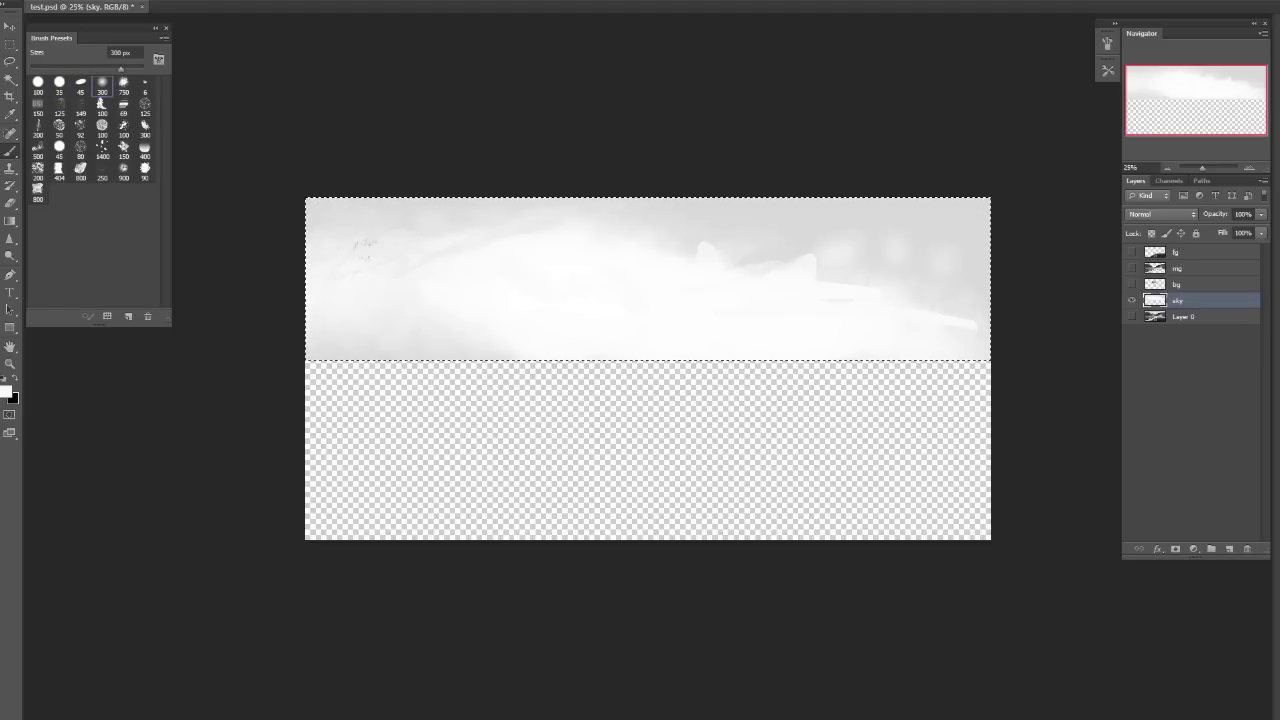
click(102, 85)
drag(376, 229, 534, 225)
key(ctrl+d)
drag(361, 255, 398, 250)
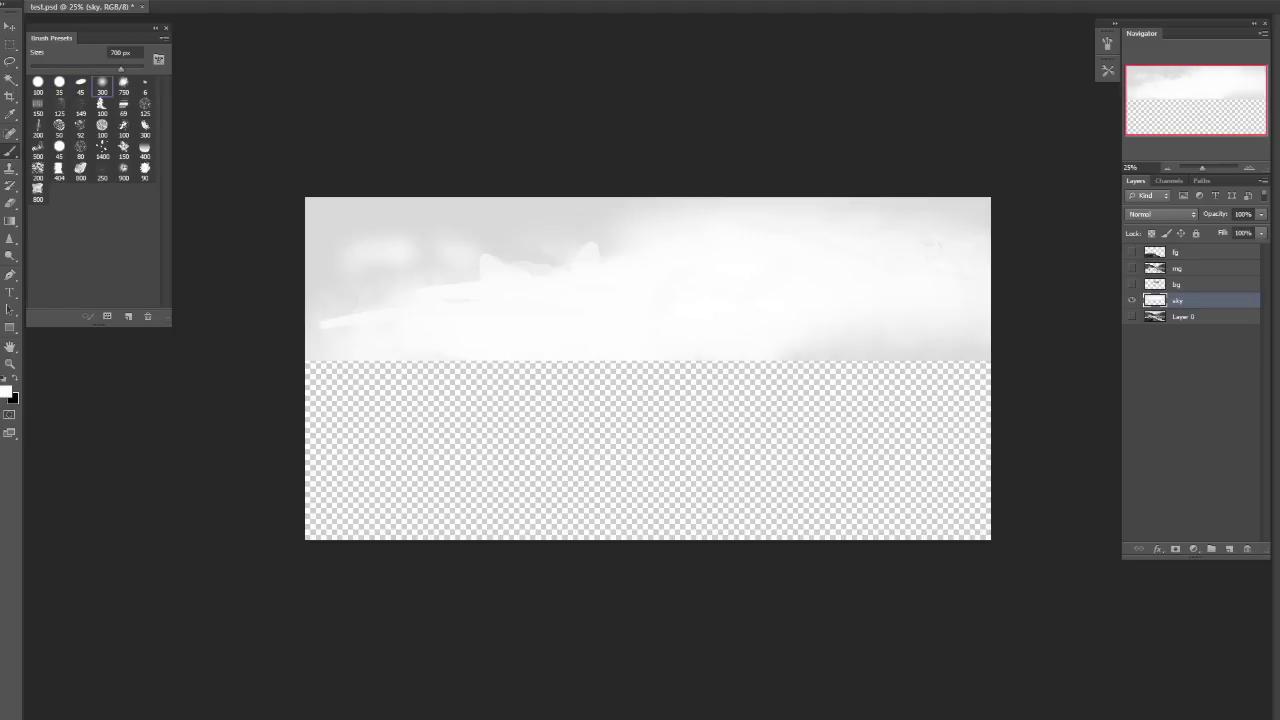
Enlarge the soft brush to 700 px and extend the white sky below the horizon across the full canvas width.
key(bracketright)
key(bracketright)
key(bracketright)
key(bracketright)
mouse_move(886, 288)
mouse_down()
mouse_move(866, 355)
mouse_move(975, 362)
mouse_up()
key(ctrl+z)
key(F2)
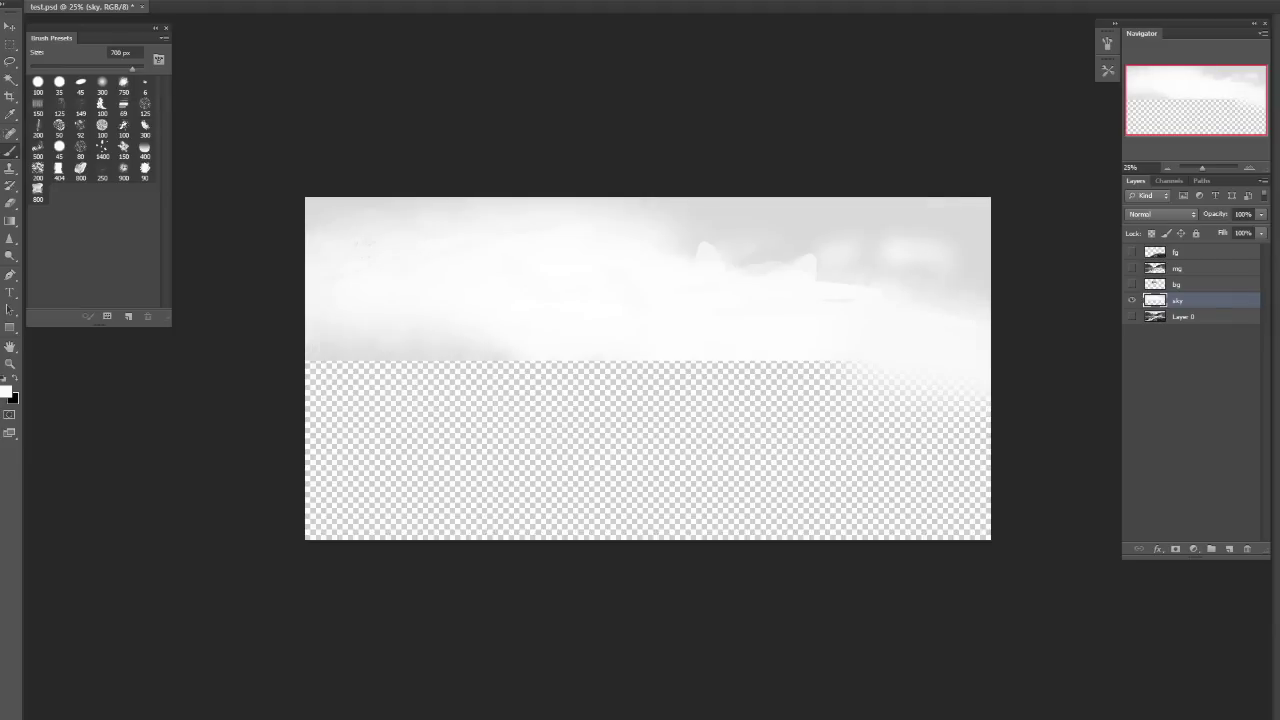
drag(330, 385, 960, 385)
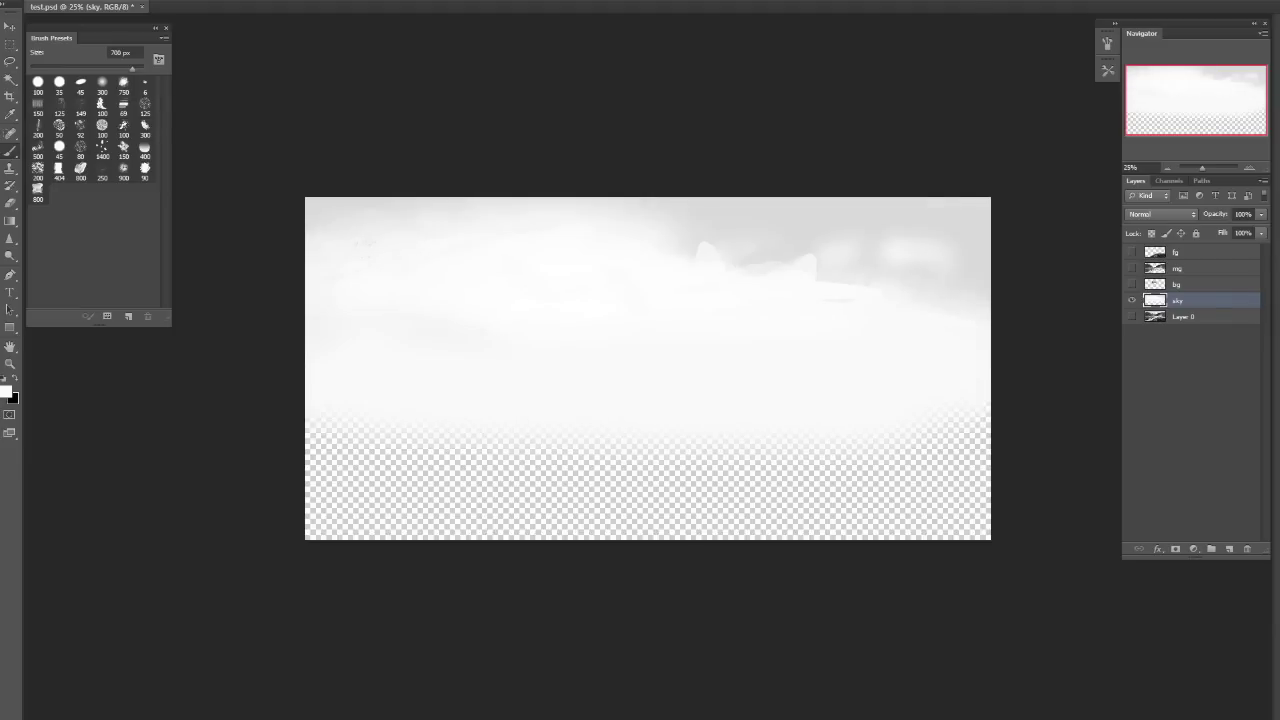
Texture the upper-left clouds with speckled strokes from the 80 px brush, enlarged to 1100 px.
click(80, 146)
key(bracketright)
key(bracketright)
key(bracketright)
key(bracketright)
key(bracketright)
key(bracketright)
key(bracketright)
key(bracketright)
key(bracketright)
key(bracketright)
key(bracketright)
key(bracketright)
key(bracketright)
key(bracketright)
key(bracketright)
key(bracketright)
key(bracketright)
key(bracketright)
key(bracketright)
key(bracketright)
key(bracketright)
key(bracketright)
key(bracketright)
key(bracketright)
drag(525, 218, 345, 280)
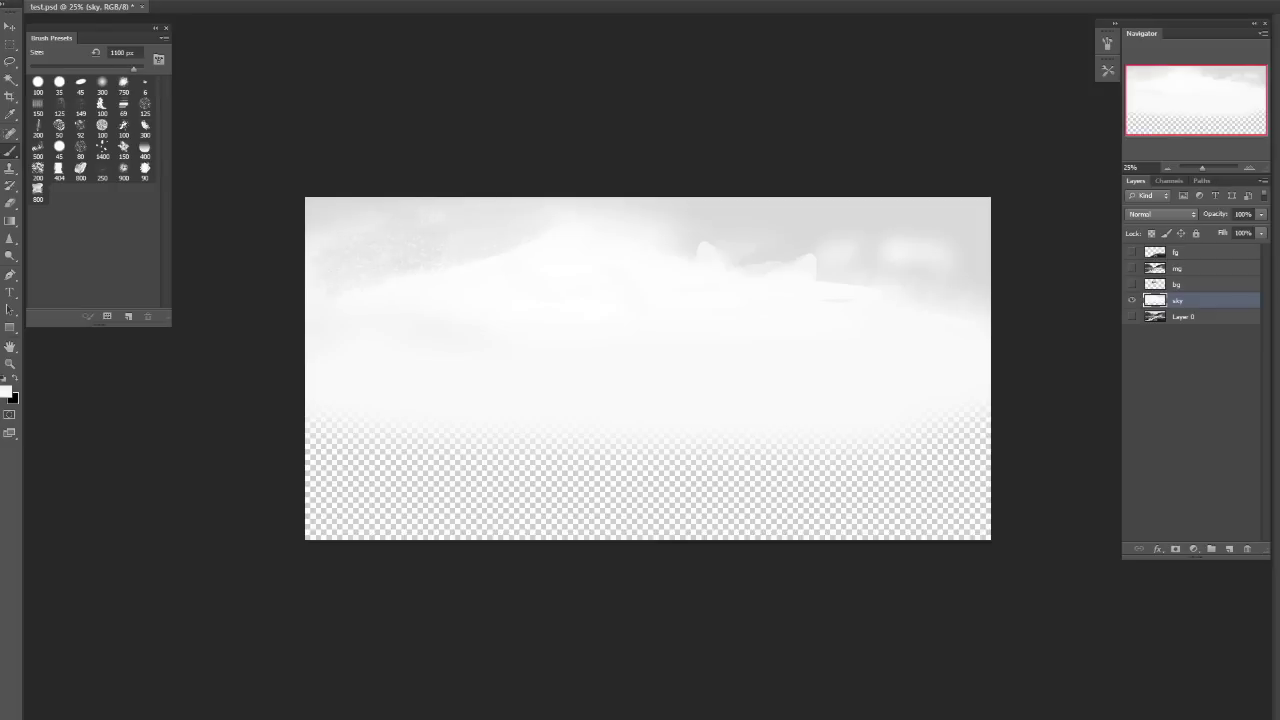
click(346, 278)
click(337, 280)
Show only the bg layer, make it active, and reduce the 100 px textured brush to 45 px.
alt+click(1132, 284)
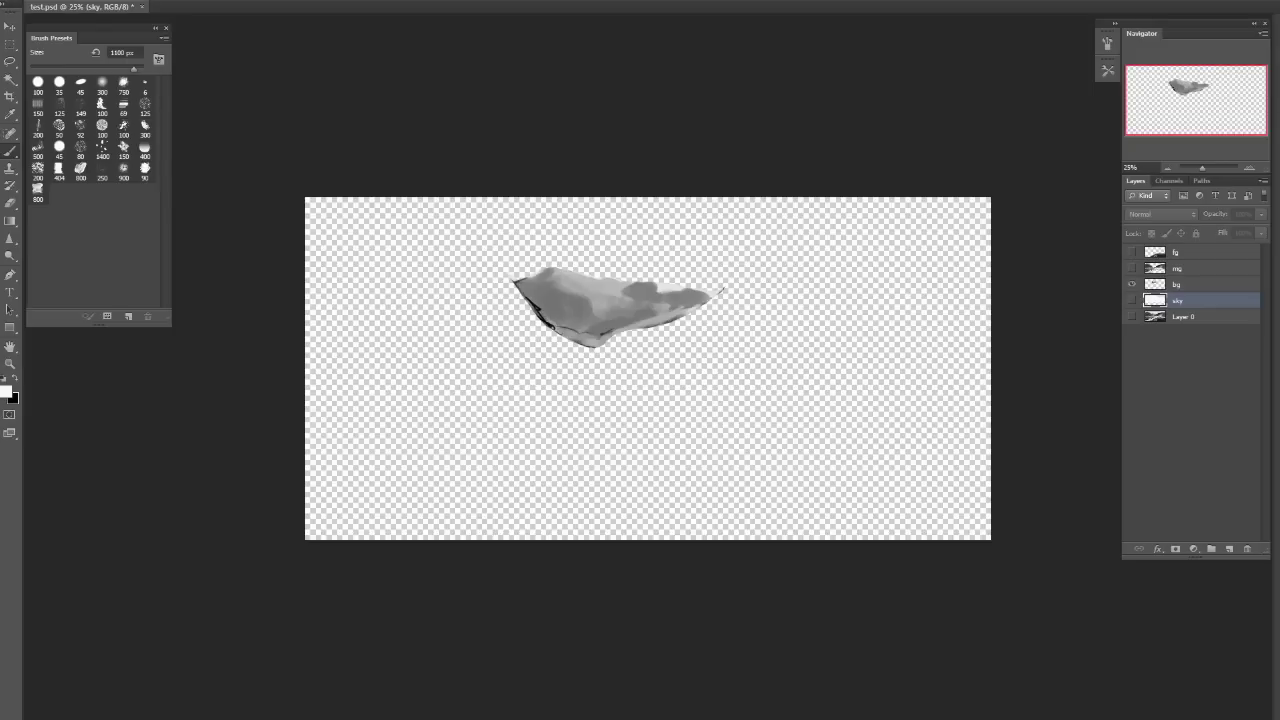
click(59, 84)
click(102, 125)
key(ctrl+equal)
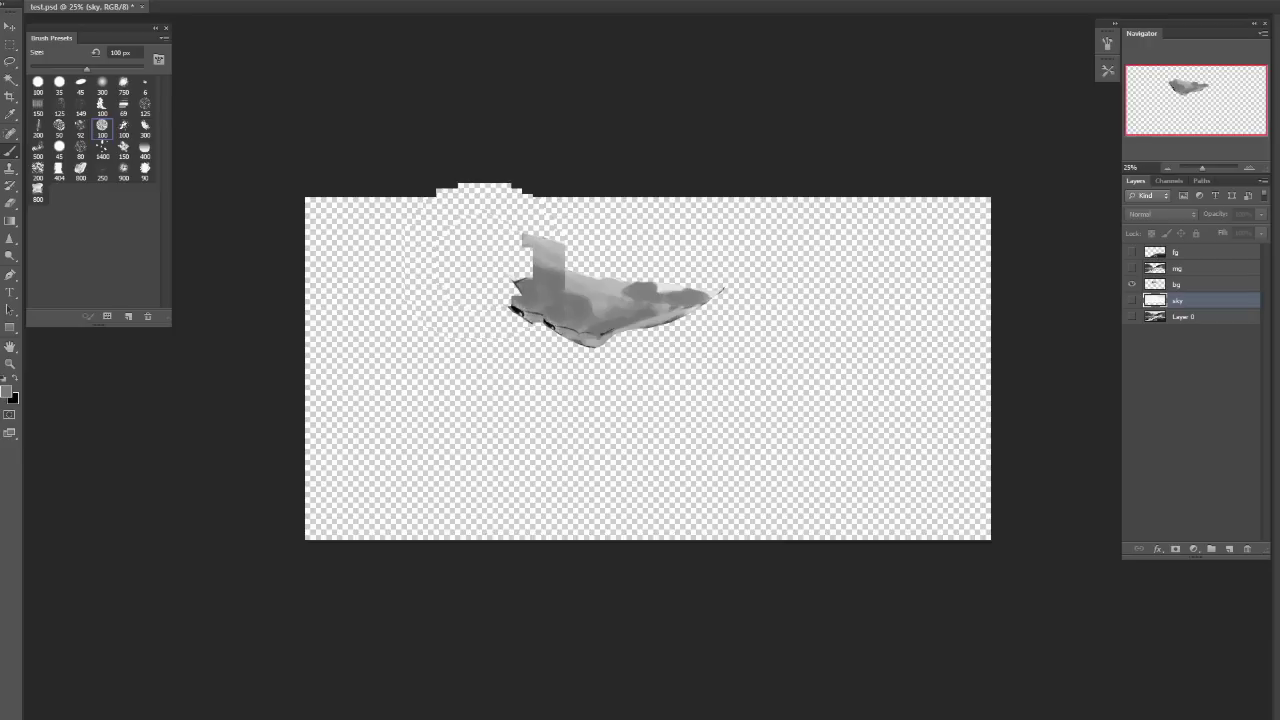
key(bracketleft)
key(bracketleft)
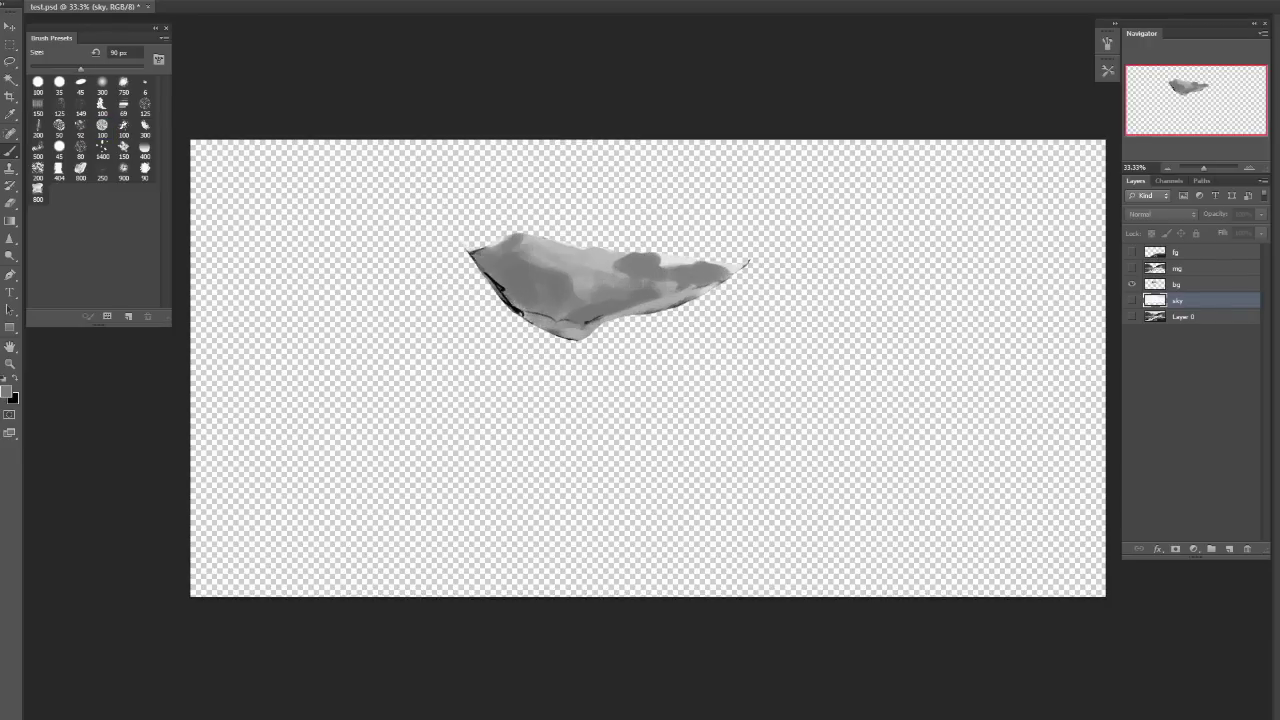
key(bracketleft)
key(bracketleft)
key(alt+bracketright)
drag(470, 256, 366, 271)
key(ctrl+z)
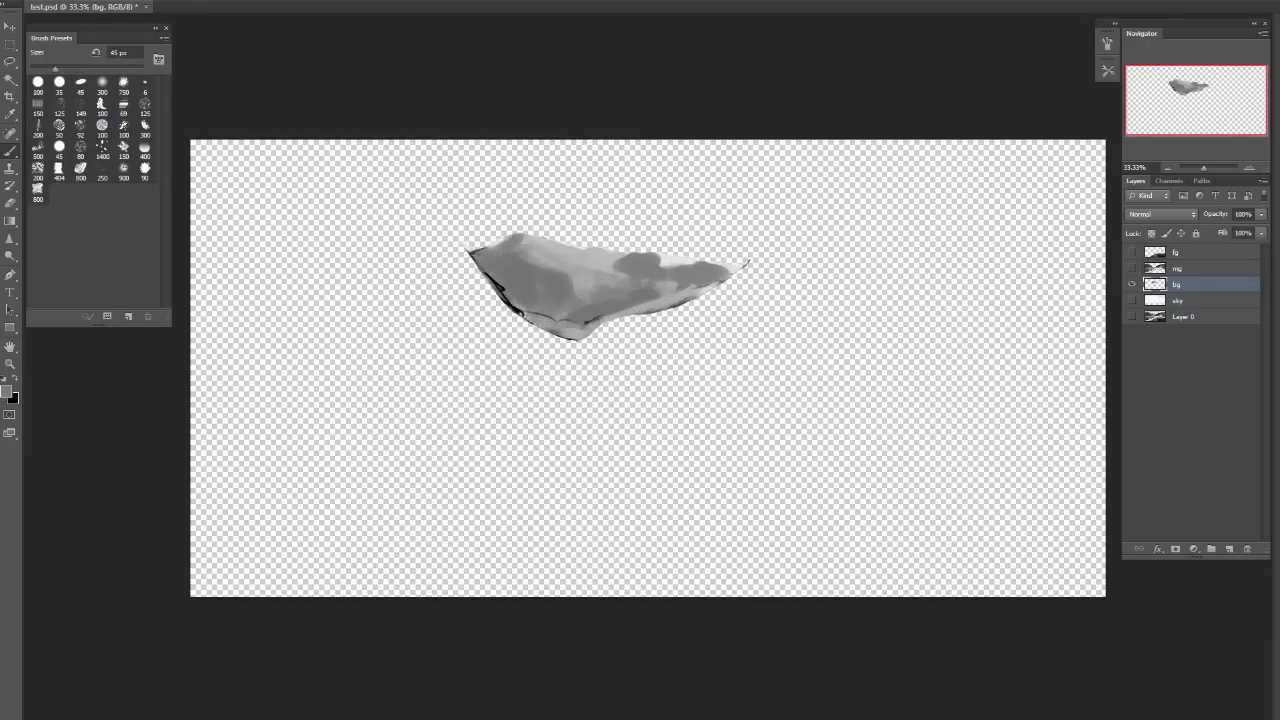
mouse_move(492, 254)
mouse_down()
mouse_move(370, 272)
mouse_move(446, 274)
mouse_up()
key(ctrl+z)
Extend the distant mountains to the left and below with mid-grey strokes, using the textured brush at 90 px.
key(bracketright)
key(bracketright)
key(bracketright)
key(bracketright)
key(bracketright)
key(bracketright)
key(bracketright)
mouse_move(368, 282)
mouse_down()
mouse_move(463, 284)
mouse_move(355, 300)
mouse_up()
key(ctrl+z)
drag(470, 318, 560, 330)
key(bracketright)
key(bracketright)
mouse_move(370, 300)
mouse_down()
mouse_move(590, 330)
mouse_move(615, 318)
mouse_move(585, 355)
mouse_up()
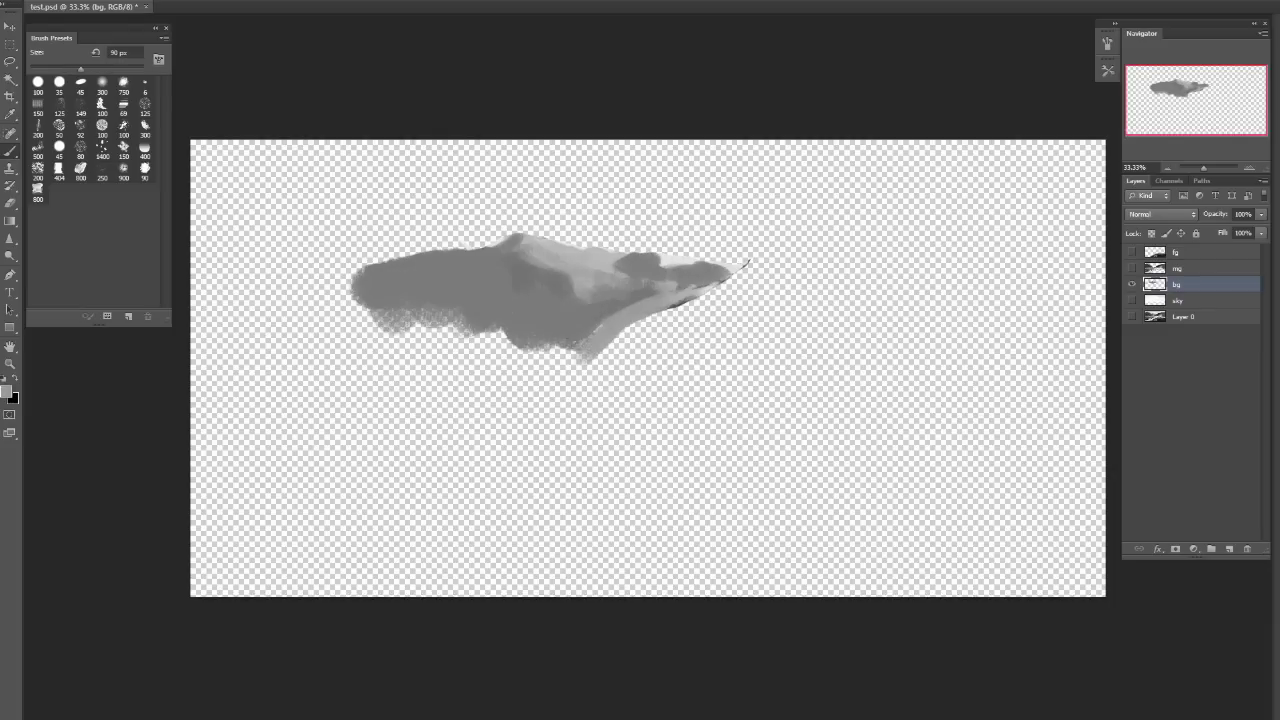
Fill out the distant mountains' lower slopes, rounded peak and left end with grey strokes from a smaller brush.
key(bracketleft)
key(bracketleft)
key(bracketleft)
key(bracketleft)
drag(630, 305, 385, 325)
drag(730, 285, 560, 340)
drag(350, 300, 445, 330)
key(ctrl+z)
drag(490, 244, 528, 238)
drag(380, 338, 340, 312)
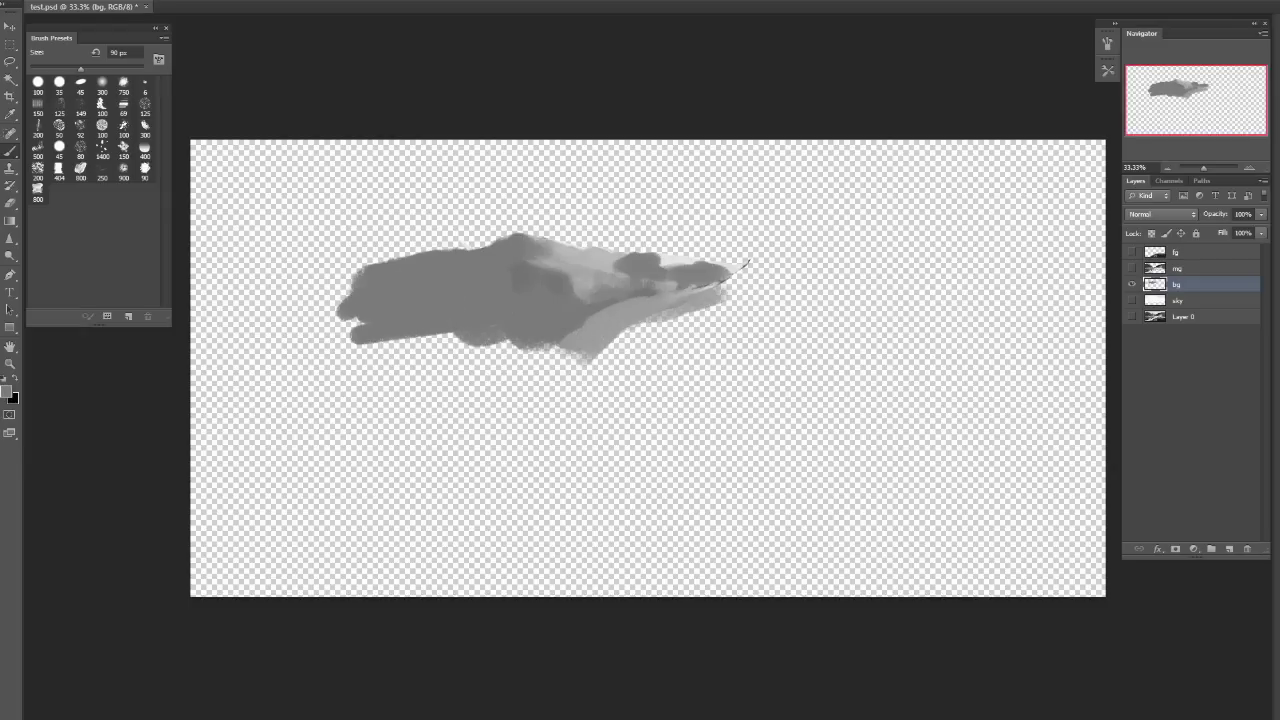
Sample greys from the distant mountains and extend the right ridge and its lighter base farther to the right.
alt+click(594, 260)
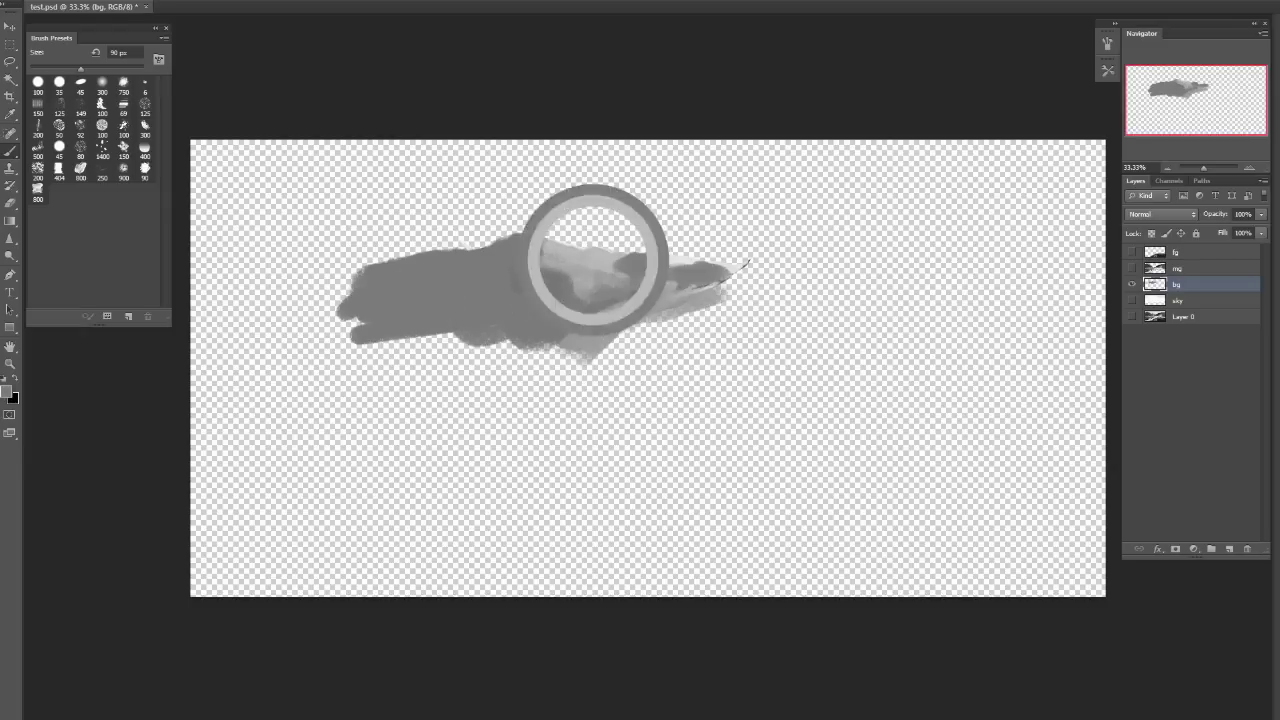
alt+click(639, 266)
alt+click(643, 266)
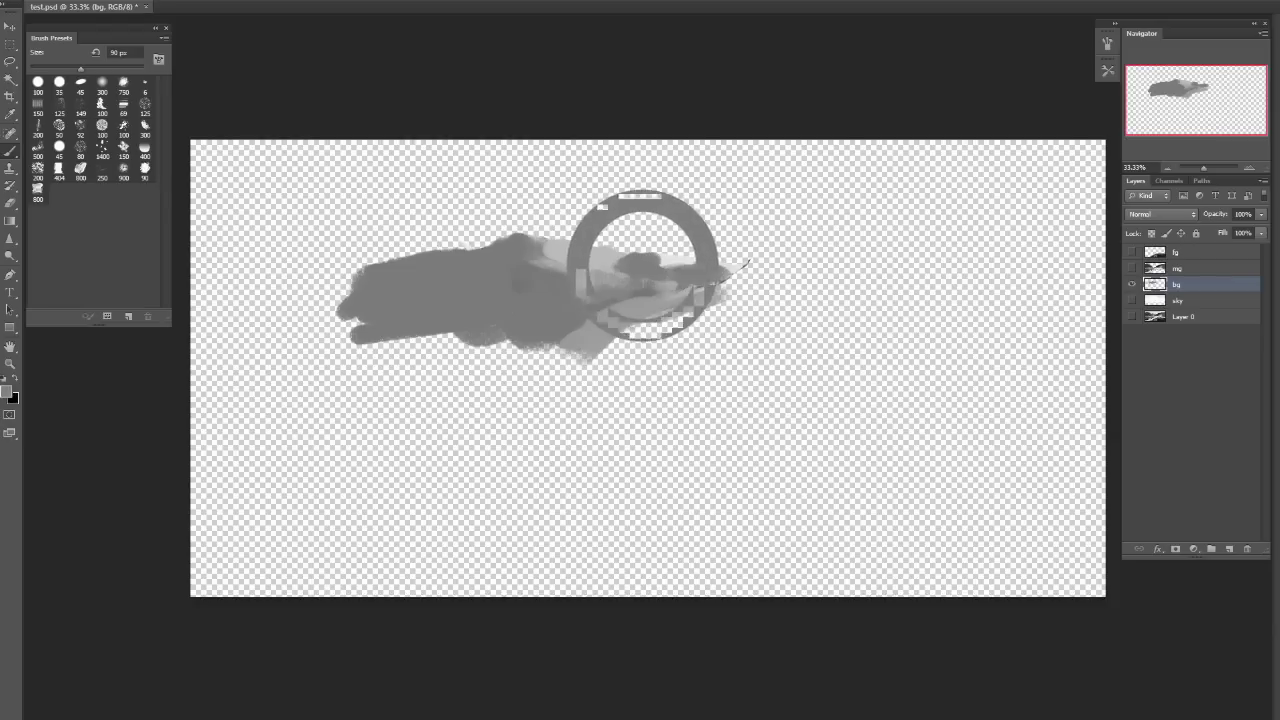
mouse_move(625, 258)
mouse_down()
mouse_move(744, 262)
mouse_move(766, 274)
mouse_move(698, 287)
mouse_move(770, 292)
mouse_up()
click(693, 266)
alt+click(606, 329)
drag(690, 296, 778, 288)
Paint a light grey band under the left mountain's base and a darker shadow patch on its lower slope.
mouse_move(570, 345)
mouse_down()
mouse_move(466, 362)
mouse_move(500, 348)
mouse_move(414, 345)
mouse_up()
key(ctrl+z)
drag(570, 355, 415, 350)
drag(465, 305, 525, 345)
mouse_move(458, 305)
mouse_down()
mouse_move(500, 345)
mouse_move(430, 320)
mouse_move(525, 345)
mouse_up()
Lasso a jagged ridge outline over the left distant mountain and fill its left end with grey, using a 200 px brush.
key(w)
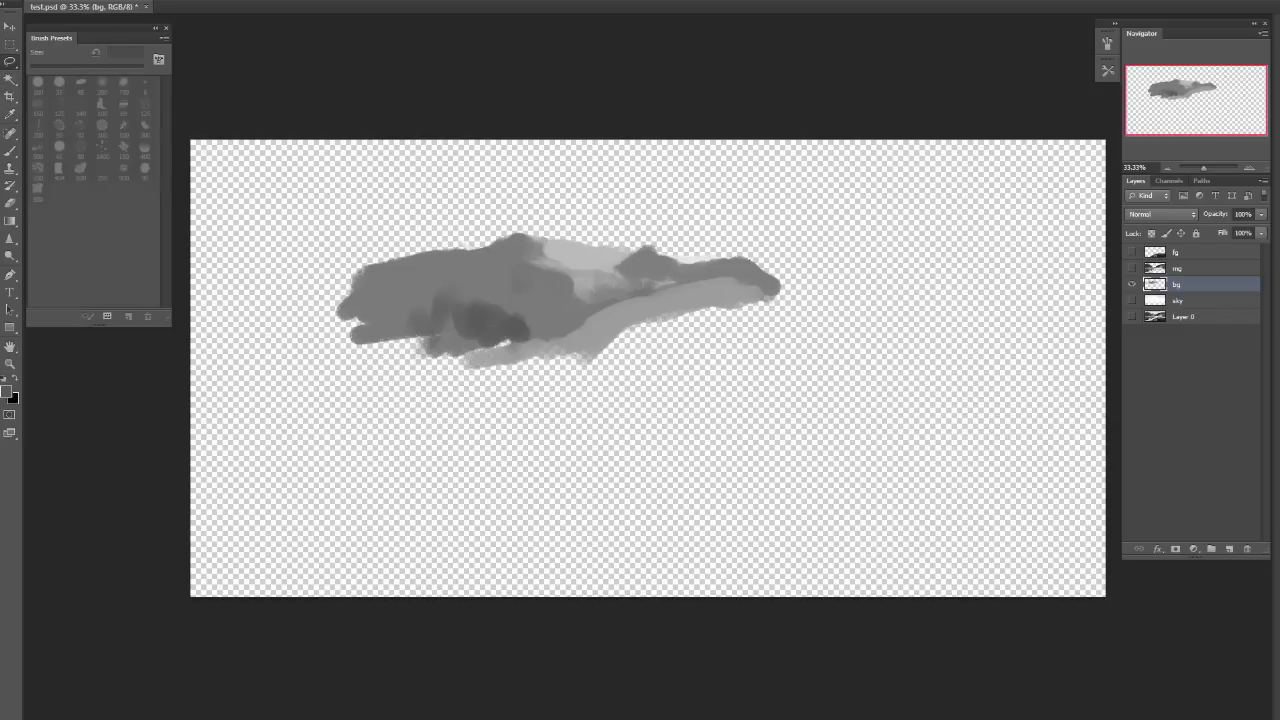
mouse_move(337, 261)
mouse_down()
mouse_move(540, 233)
mouse_move(622, 277)
mouse_up()
drag(434, 282, 500, 342)
drag(337, 261, 330, 295)
key(b)
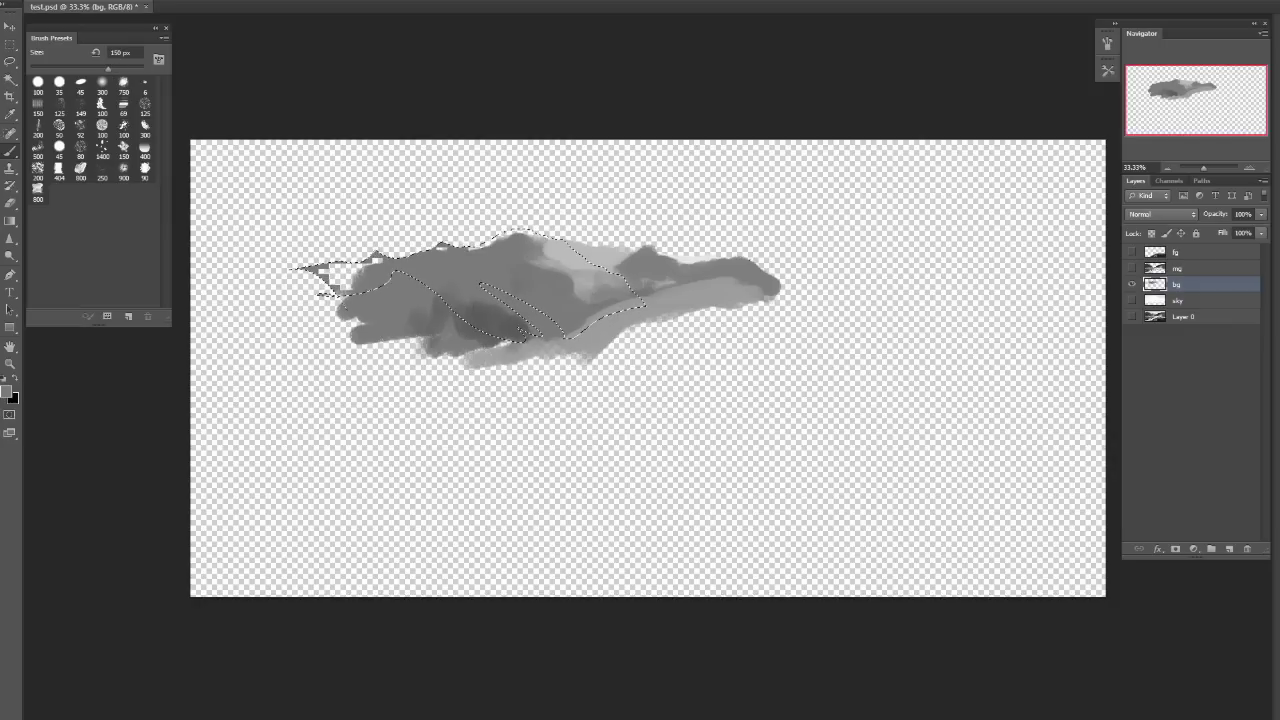
key(bracketright)
key(bracketright)
drag(315, 275, 385, 262)
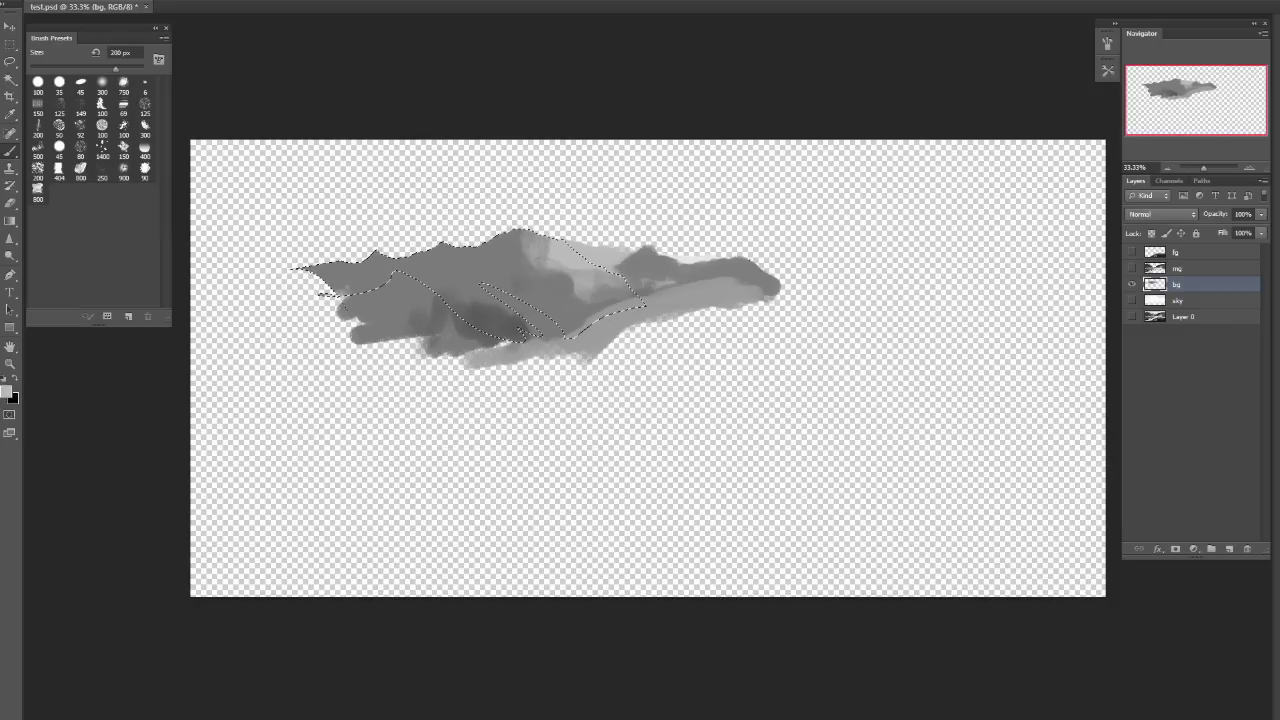
Lighten the slope beside the main peak inside the selection with the 800 px textured brush.
click(59, 172)
key(bracketleft)
key(bracketleft)
click(80, 172)
drag(532, 245, 572, 285)
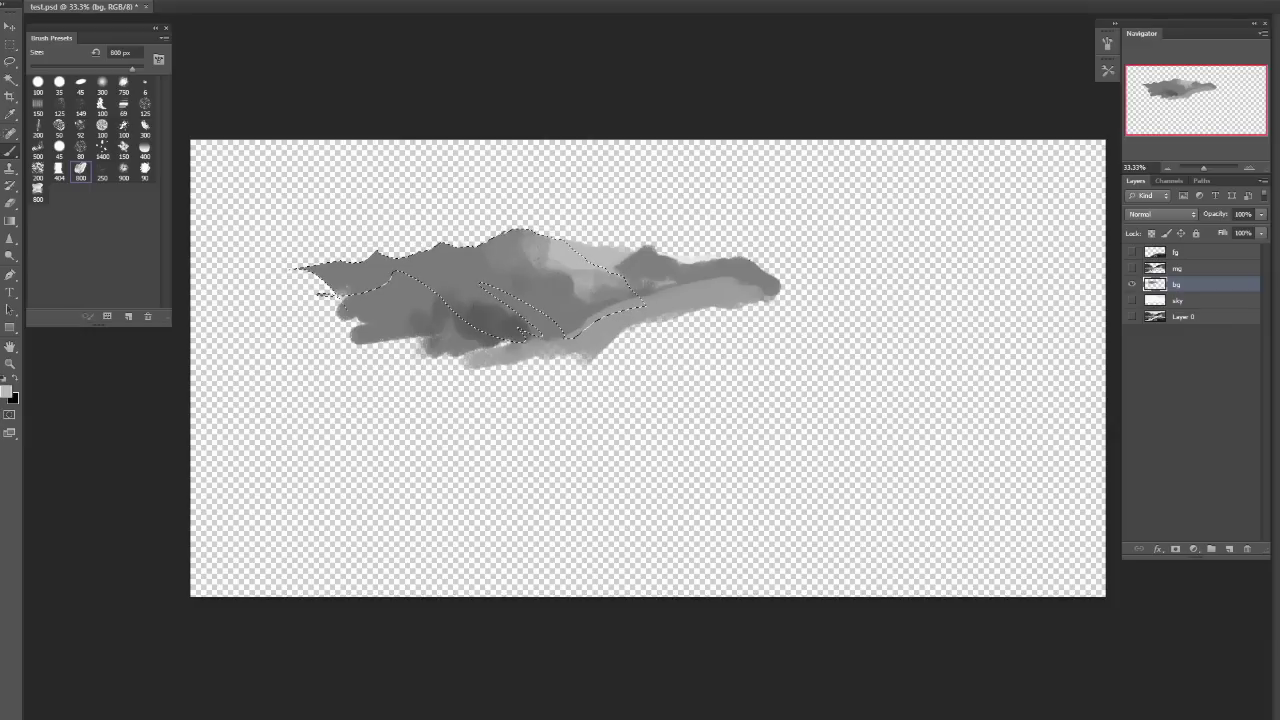
Paint lighter and darker tonal strokes on the left distant mountain's slopes inside the selection with a 250 px brush.
key(bracketleft)
key(bracketleft)
key(bracketleft)
key(bracketleft)
key(bracketleft)
key(bracketleft)
drag(480, 260, 570, 300)
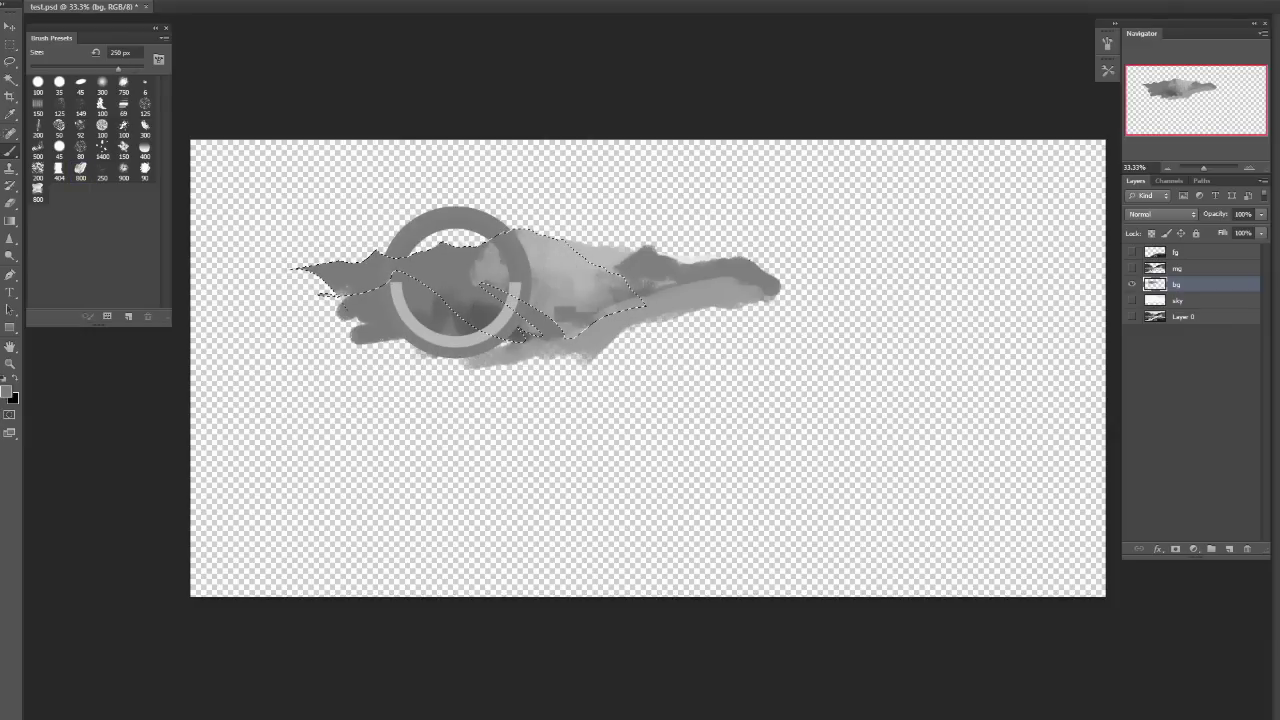
drag(455, 282, 487, 322)
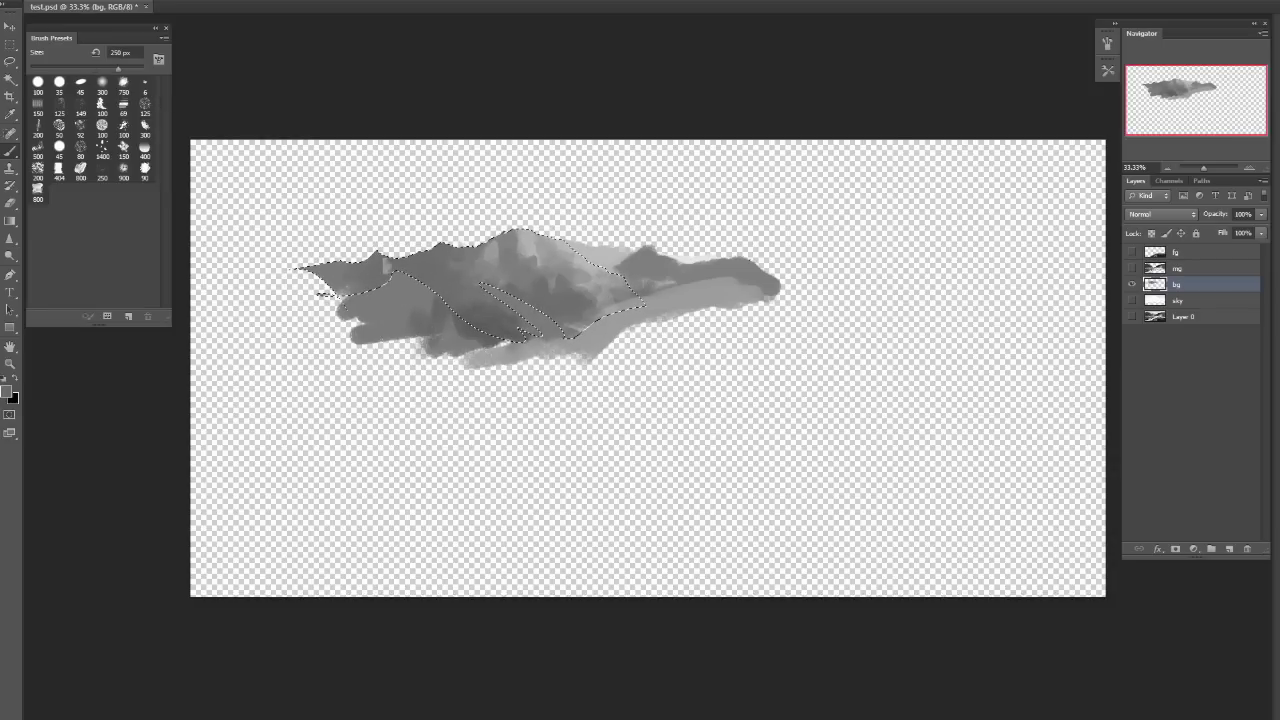
Soften the light patches below the main peak with finer strokes from a 100 px brush.
key(bracketleft)
key(bracketleft)
key(bracketleft)
key(bracketleft)
key(bracketleft)
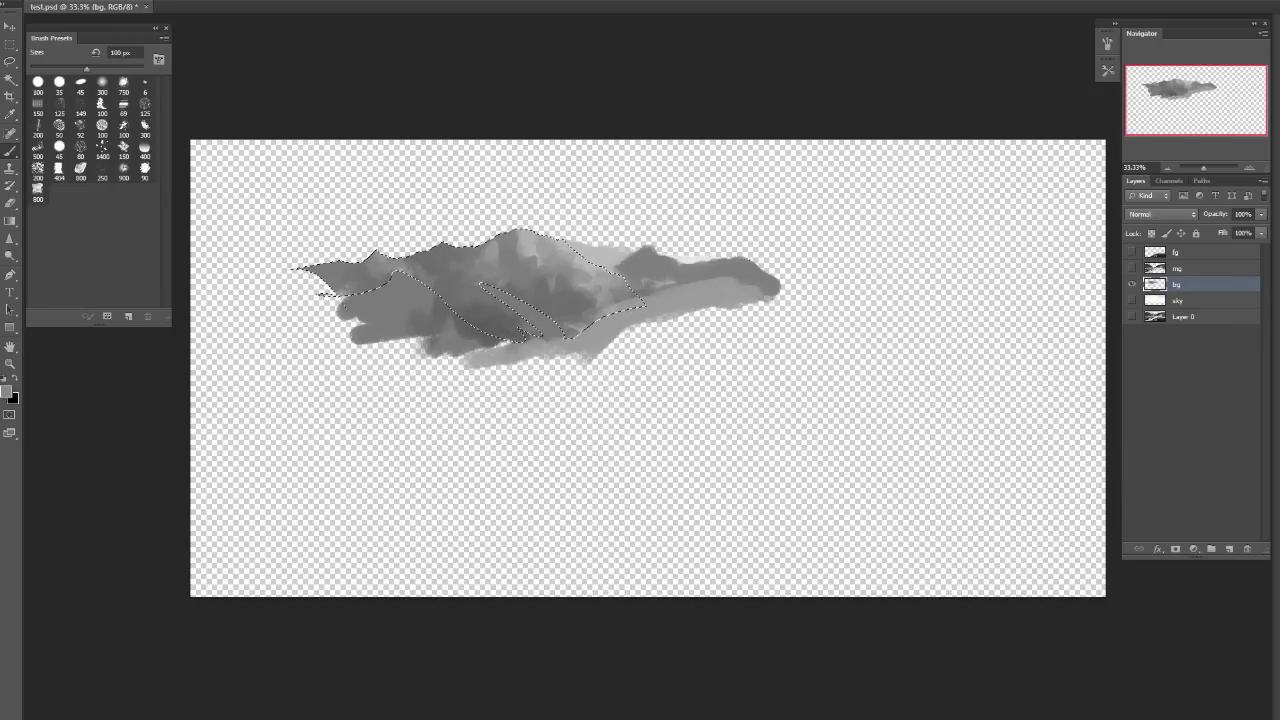
Choose the 45 px round brush preset and lasso several angular facets on the distant mountain's slopes.
key(period)
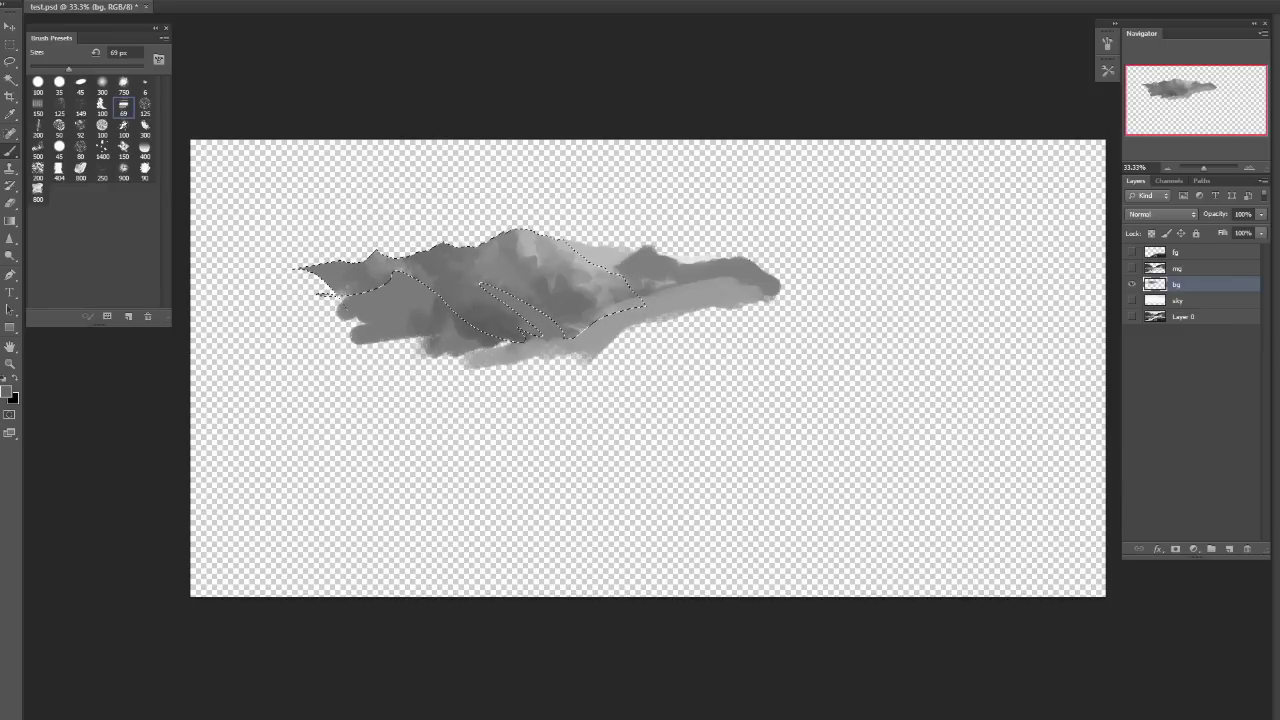
click(59, 149)
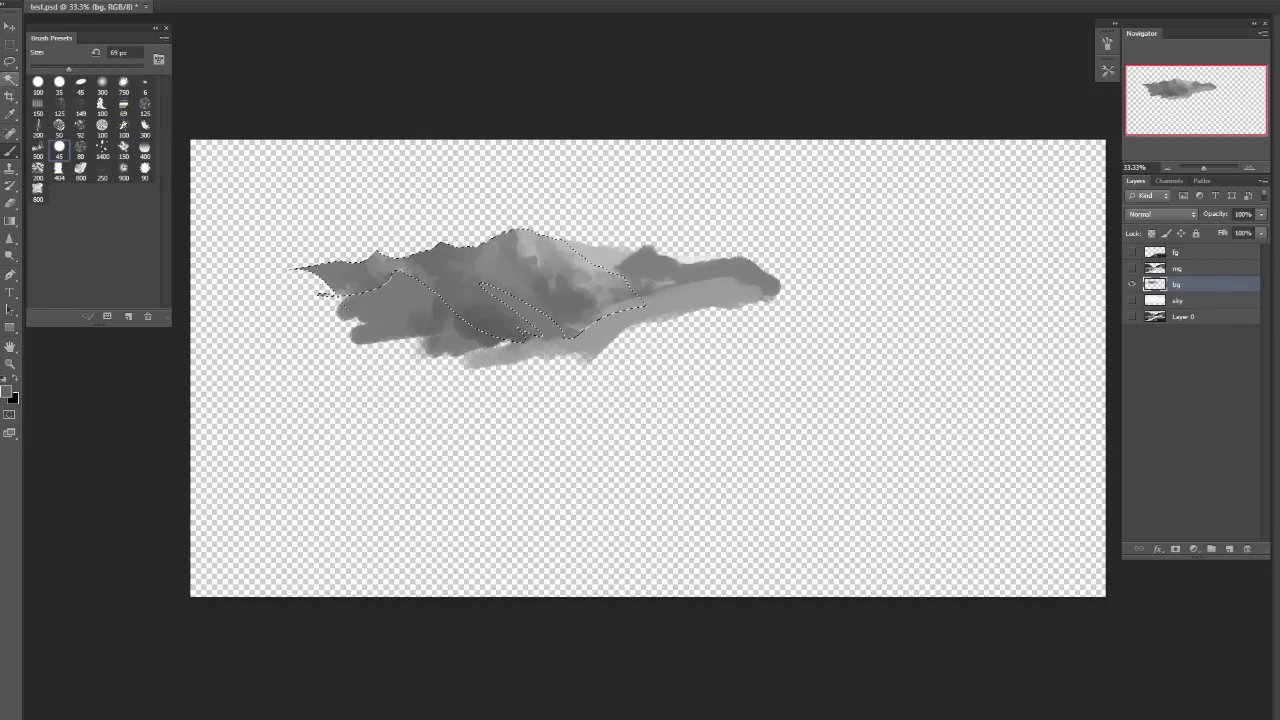
key(l)
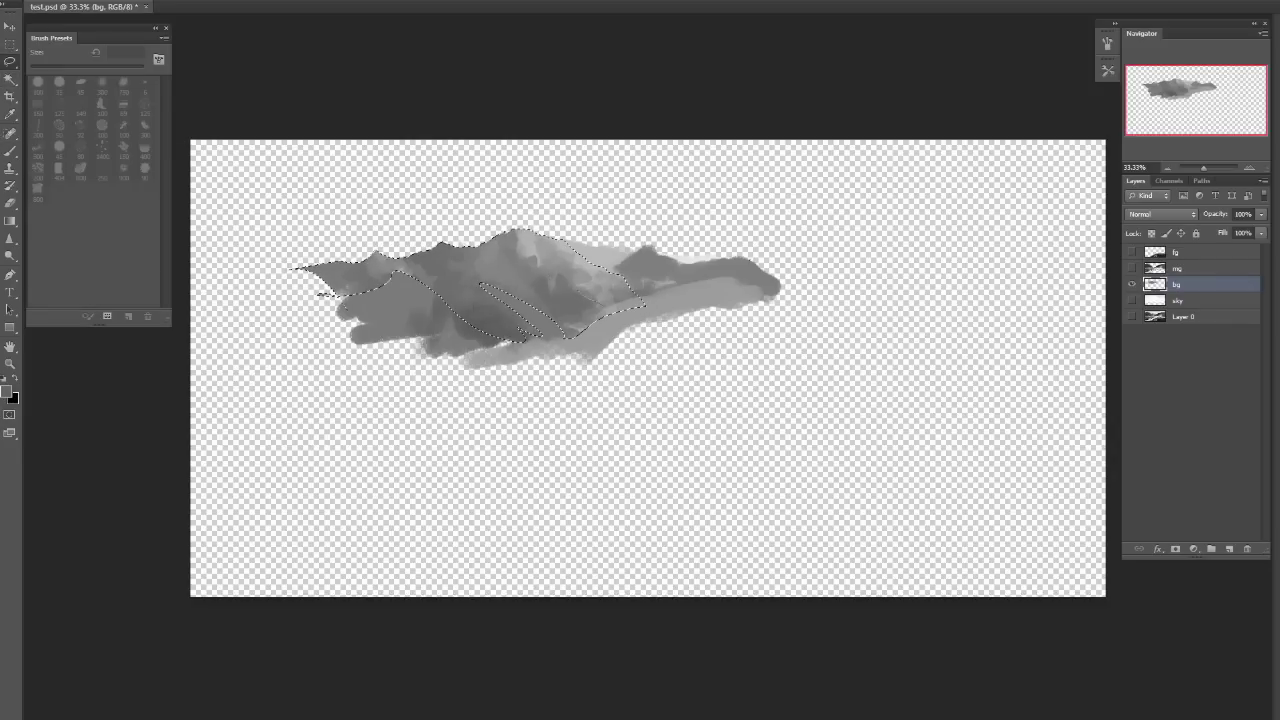
mouse_move(522, 258)
mouse_down()
mouse_move(560, 300)
mouse_move(602, 303)
mouse_up()
drag(478, 314, 401, 328)
Hide the selection edges and shade the slope facets, working up from a 70 px to a 125 px brush.
key(b)
key(bracketright)
key(bracketright)
key(bracketleft)
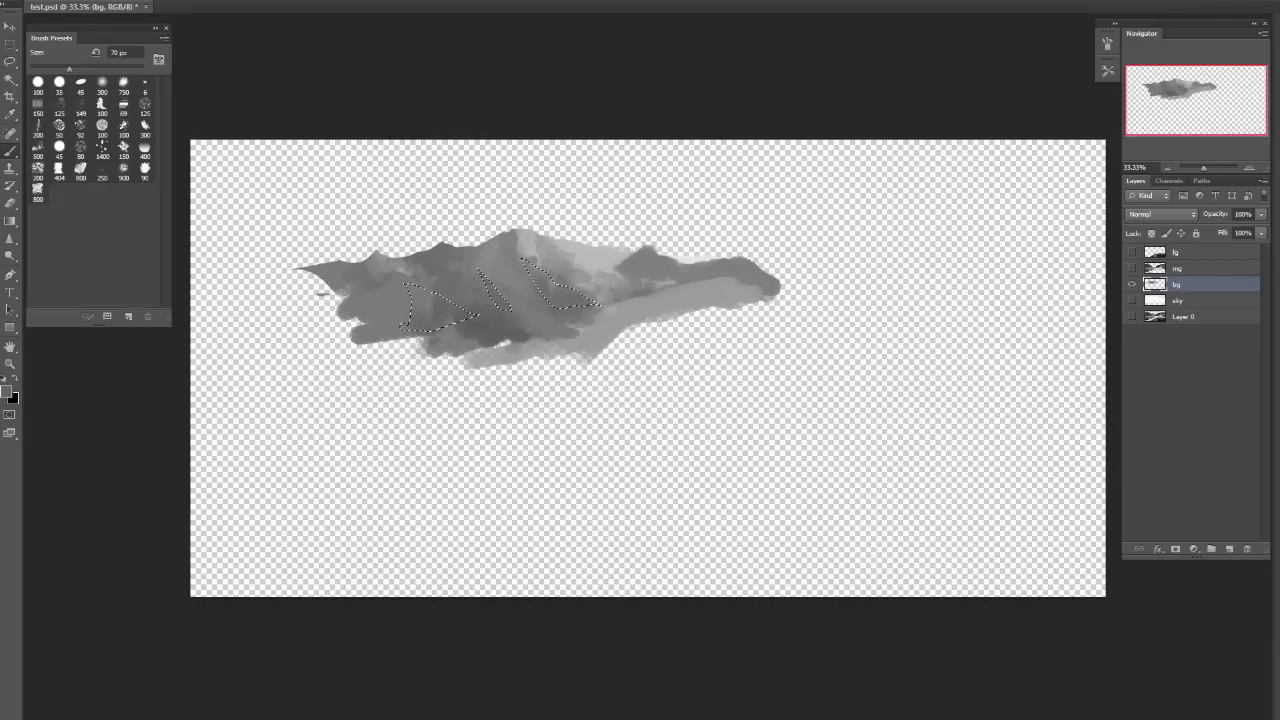
key(ctrl+h)
key(bracketright)
key(bracketright)
key(bracketright)
key(bracketright)
Add a new layer filled with black at the very bottom of the stack and make the bg layer active again.
key(d)
key(ctrl+shift+alt+n)
key(ctrl+shift+bracketleft)
key(alt+BackSpace)
key(ctrl+z)
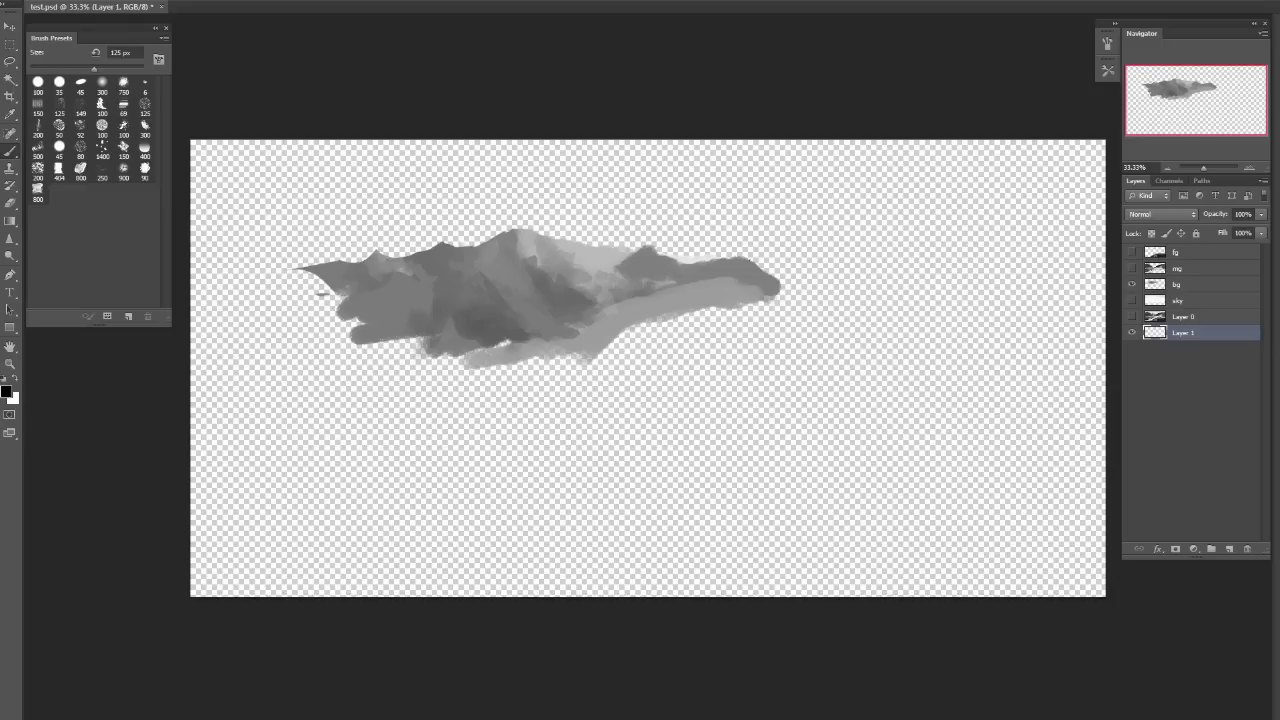
click(1185, 284)
key(ctrl+z)
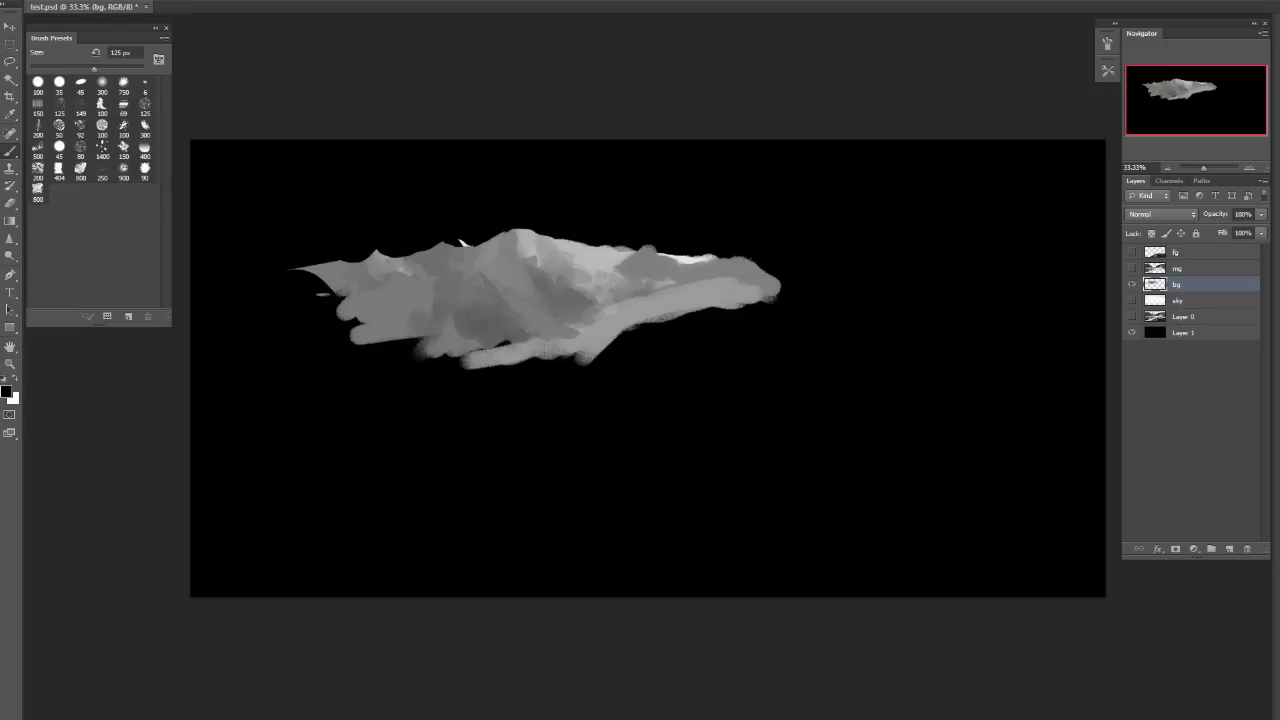
Erase the stray spikes and pale specks along the left distant mountain's ridge on the bg layer.
key(e)
key(b)
key(e)
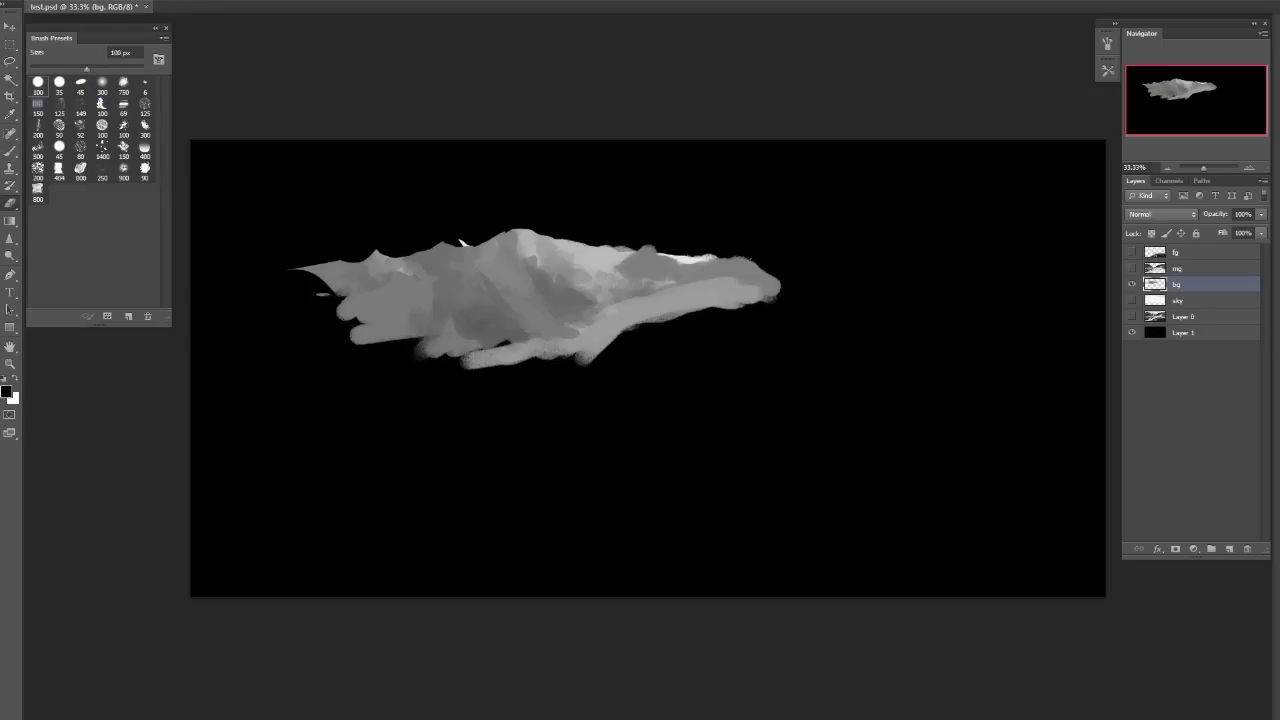
key(bracketright)
key(bracketright)
key(bracketright)
key(bracketright)
key(bracketright)
key(bracketright)
key(bracketright)
key(bracketright)
key(bracketright)
key(bracketright)
key(bracketleft)
key(bracketleft)
key(bracketleft)
key(bracketleft)
key(bracketright)
key(b)
key(e)
Sample greys from the mountain and paint rough texture along the right ridge's crest with a 125 px brush.
key(b)
alt+click(571, 229)
key(bracketright)
key(bracketright)
key(bracketright)
key(bracketright)
key(bracketright)
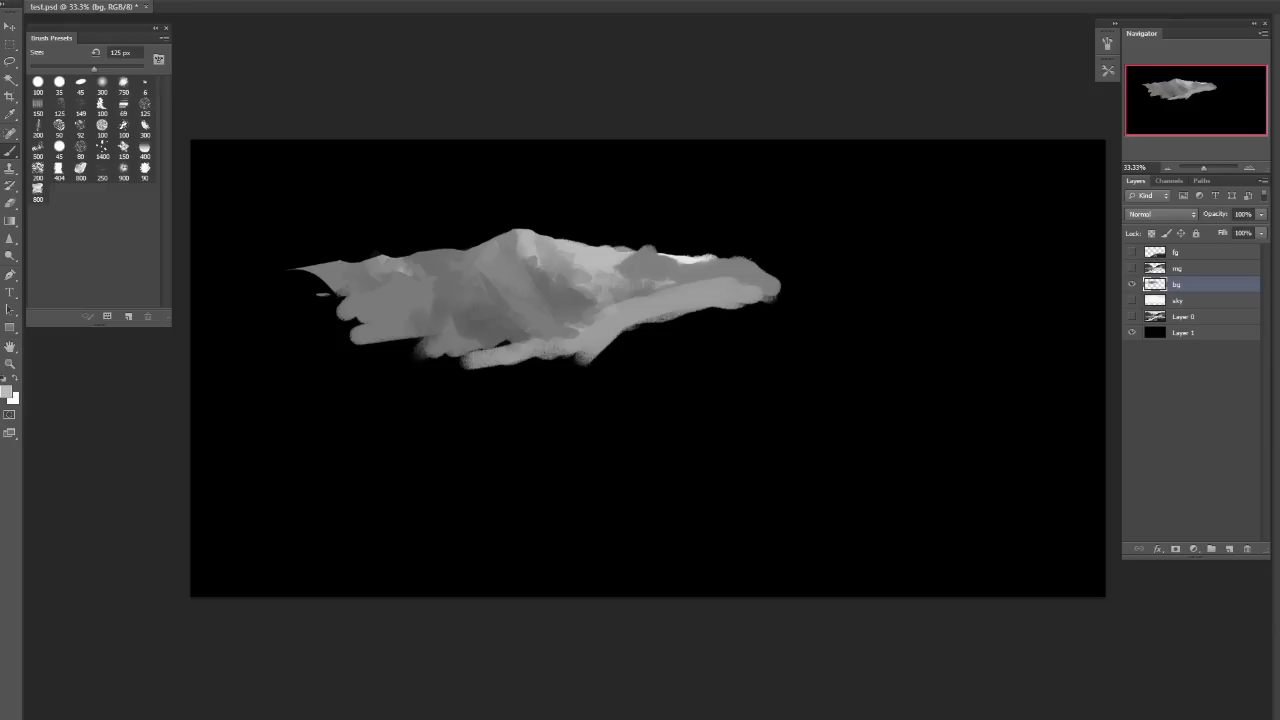
alt+click(640, 260)
drag(620, 258, 662, 260)
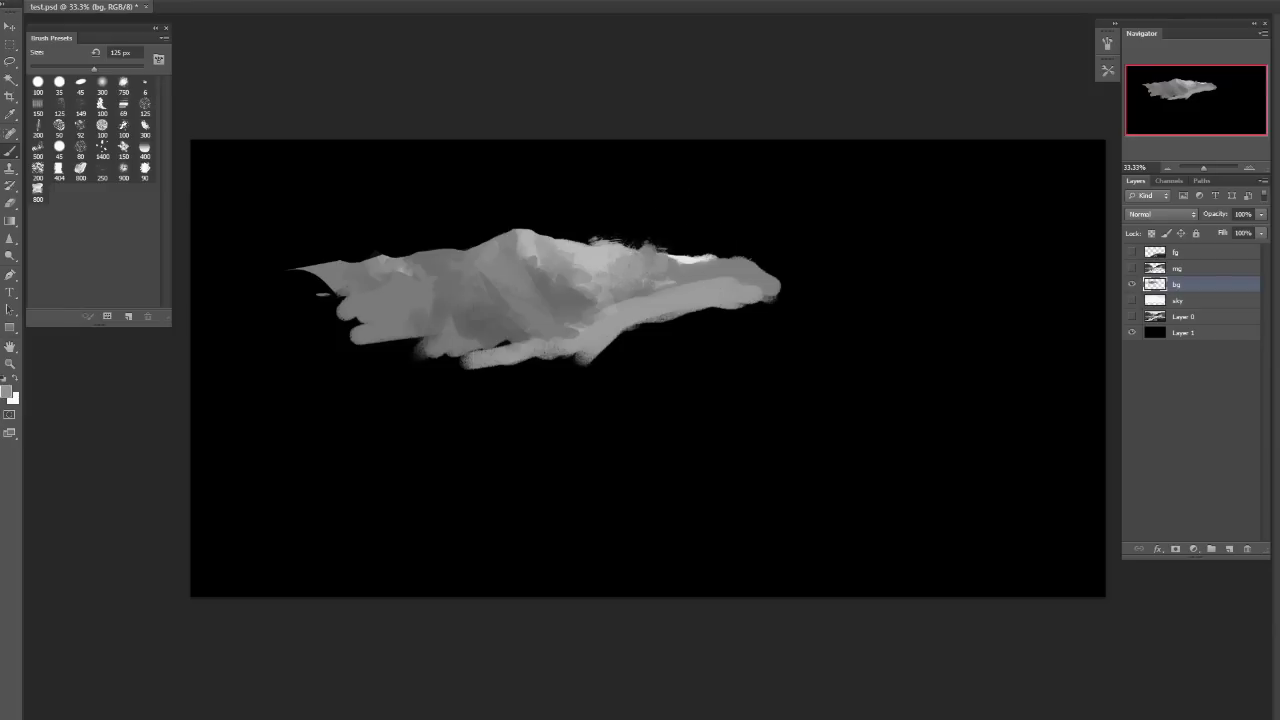
alt+click(690, 256)
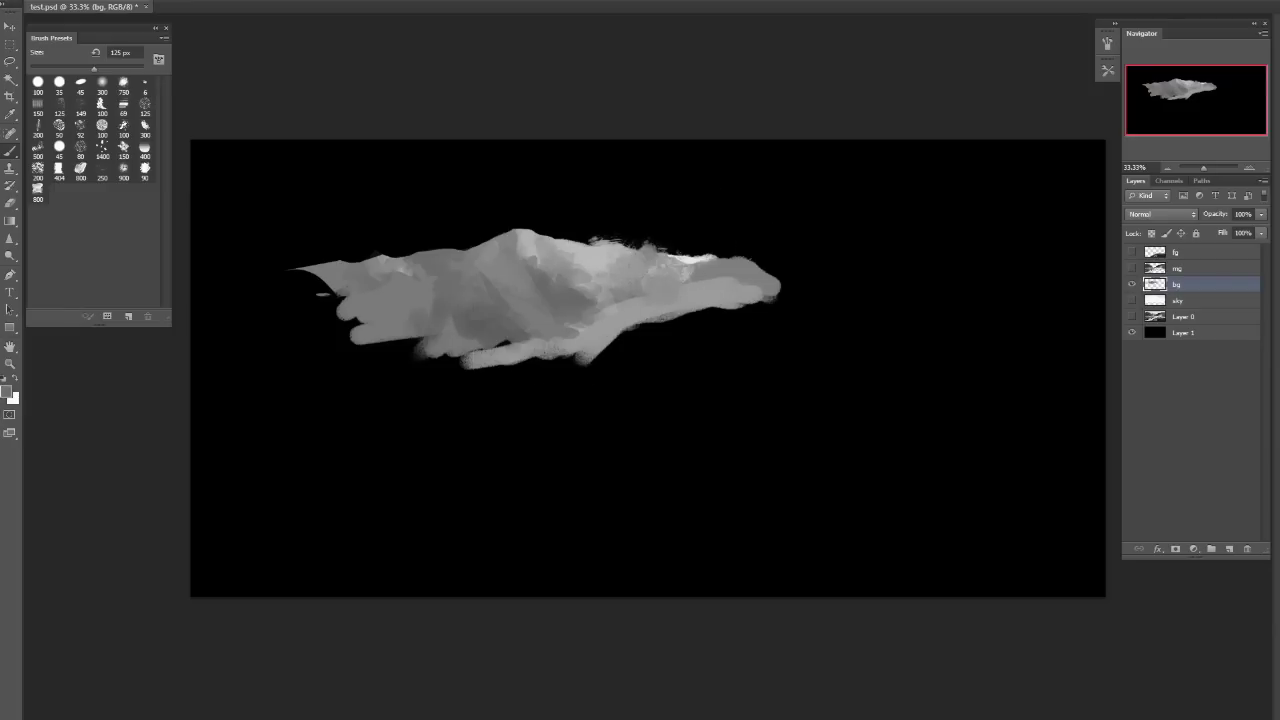
Darken the middle and left slopes of the distant mountain with broad soft shading from a 600 px brush.
click(102, 84)
alt+click(340, 198)
key(bracketleft)
key(bracketleft)
key(bracketleft)
key(bracketleft)
key(bracketleft)
mouse_move(590, 268)
mouse_down()
mouse_move(545, 290)
mouse_move(560, 295)
mouse_move(474, 322)
mouse_up()
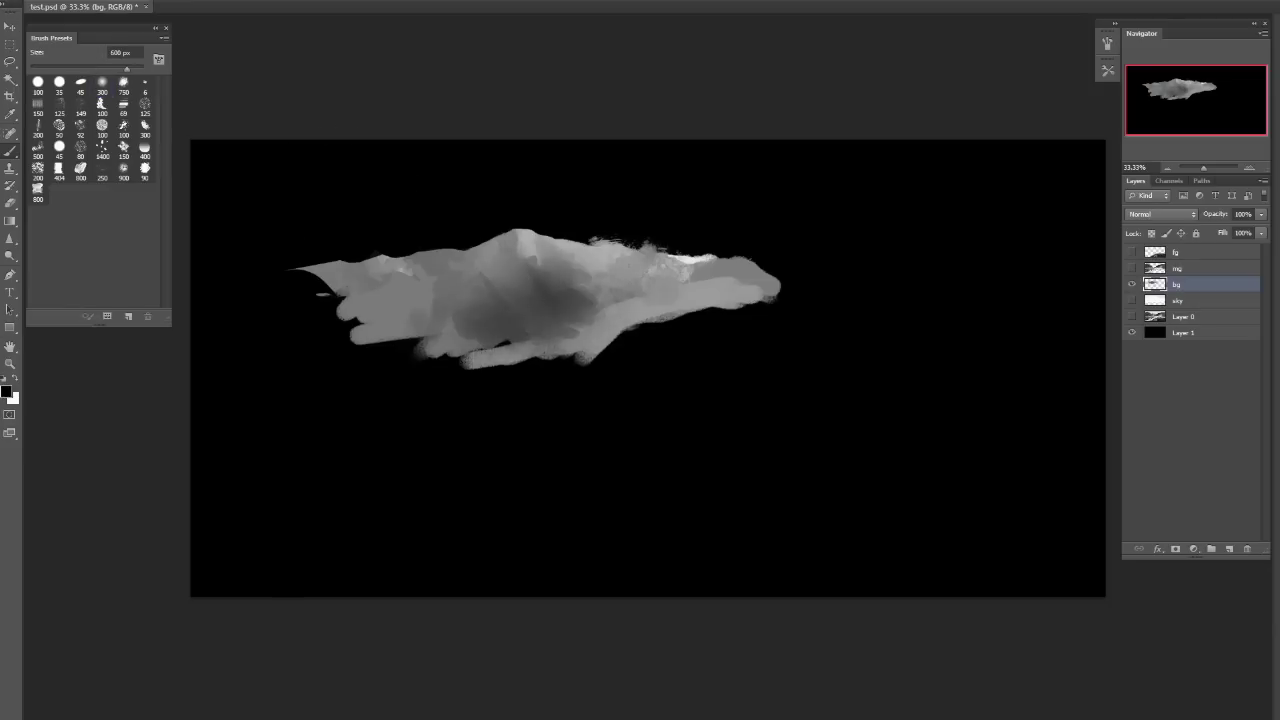
key(bracketright)
key(bracketright)
key(ctrl+z)
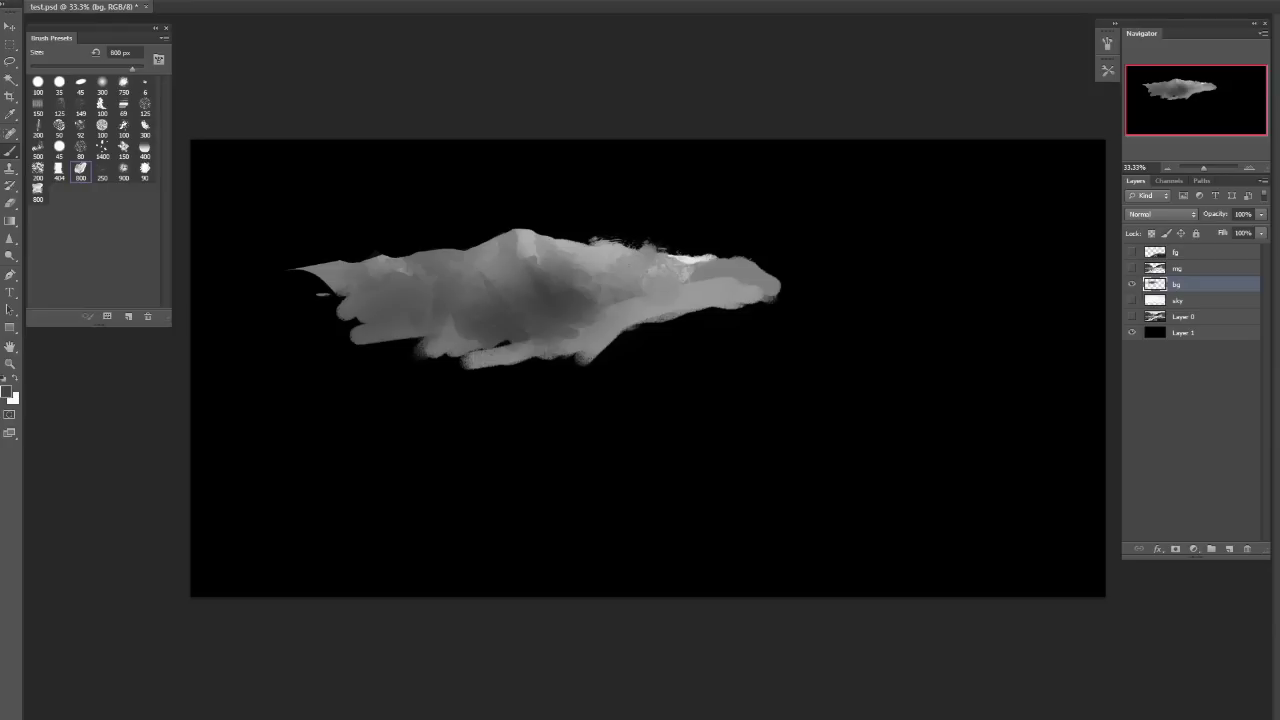
Paint a light streak along the foot of the dark slope where it meets the pale base, using a 60 px brush.
click(102, 149)
click(620, 328)
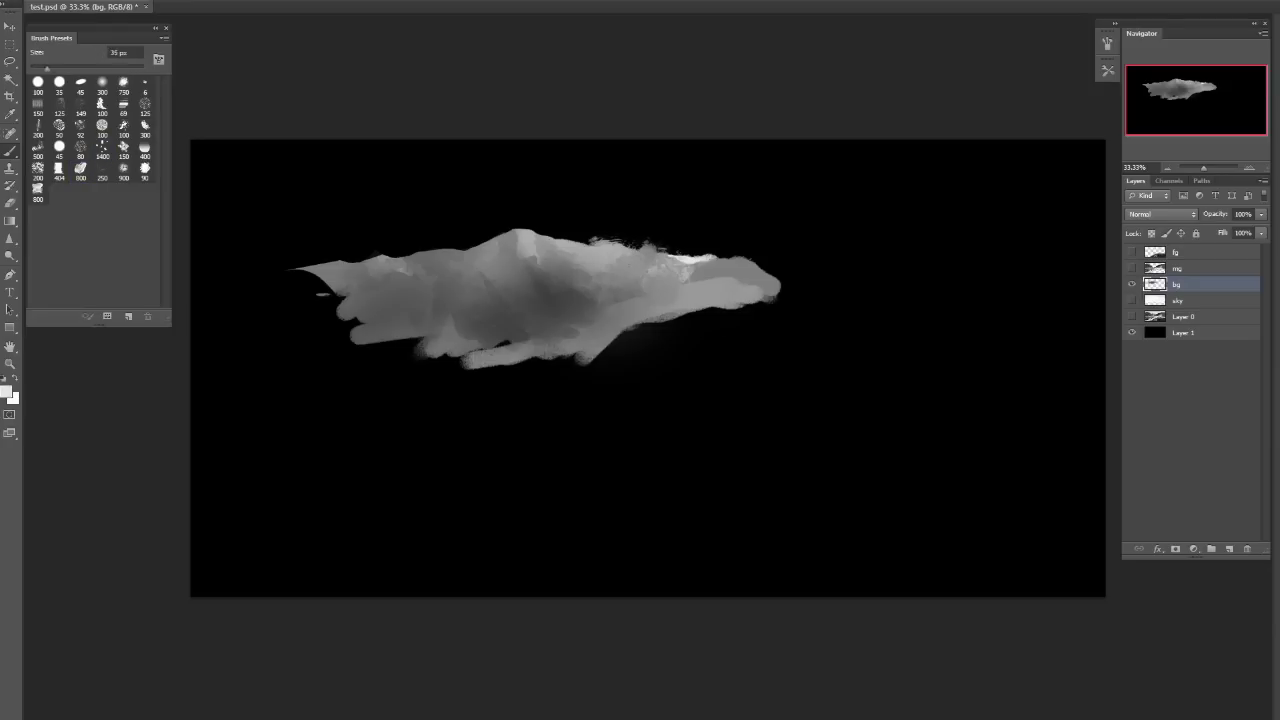
key(bracketright)
key(bracketright)
mouse_move(645, 299)
mouse_down()
mouse_move(546, 349)
mouse_move(625, 313)
mouse_up()
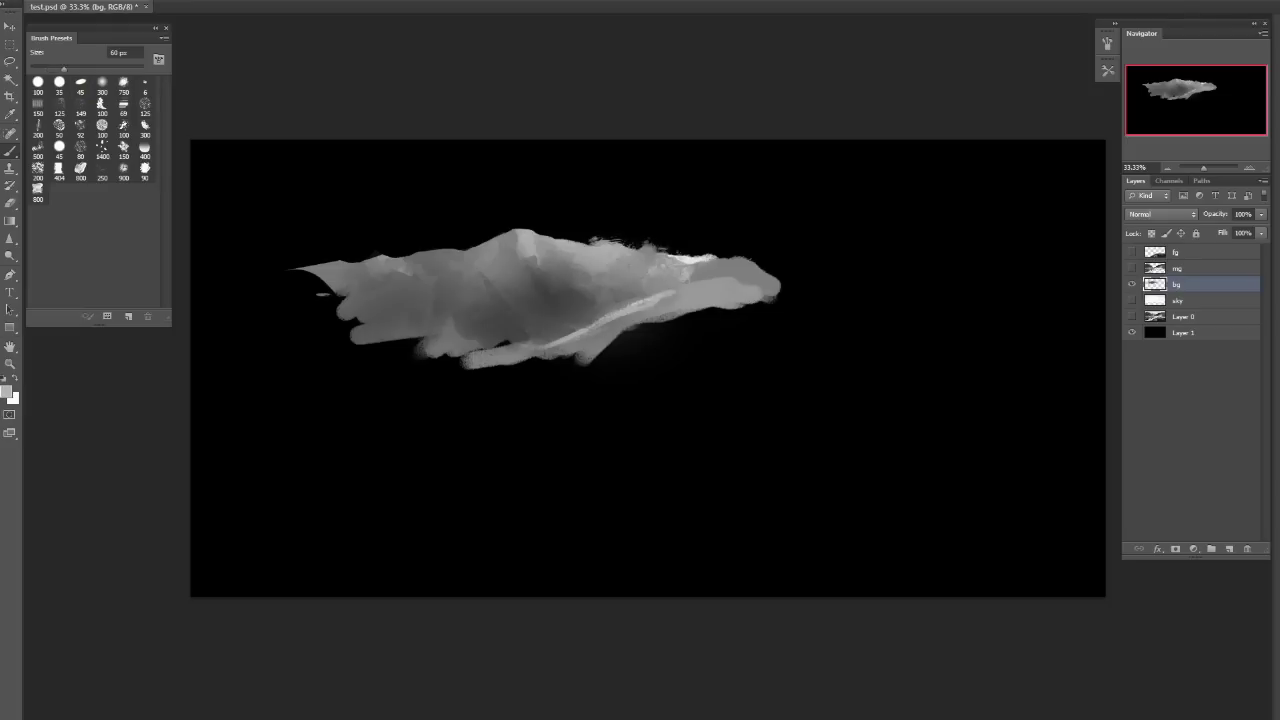
Cover the mountain's base with broad light grey strokes using a brush of up to 100 px.
key(bracketright)
key(bracketright)
key(bracketright)
key(bracketright)
drag(745, 282, 600, 328)
key(bracketright)
key(bracketright)
key(bracketright)
mouse_move(740, 296)
mouse_down()
mouse_move(585, 347)
mouse_move(488, 352)
mouse_up()
key(ctrl+z)
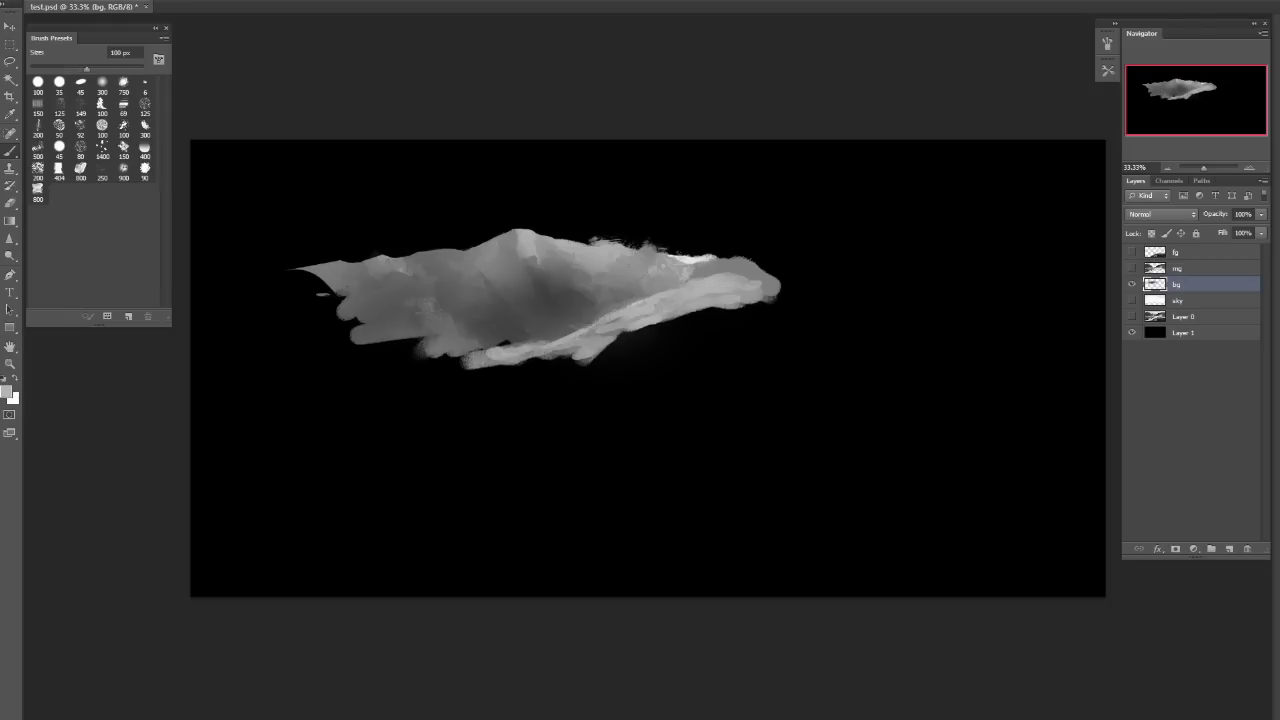
Sample light grey near the main peak and round off the ragged crest to its right.
alt+click(530, 247)
key(bracketright)
key(bracketright)
key(bracketright)
mouse_move(586, 243)
mouse_down()
mouse_move(626, 240)
mouse_move(588, 242)
mouse_up()
key(ctrl+z)
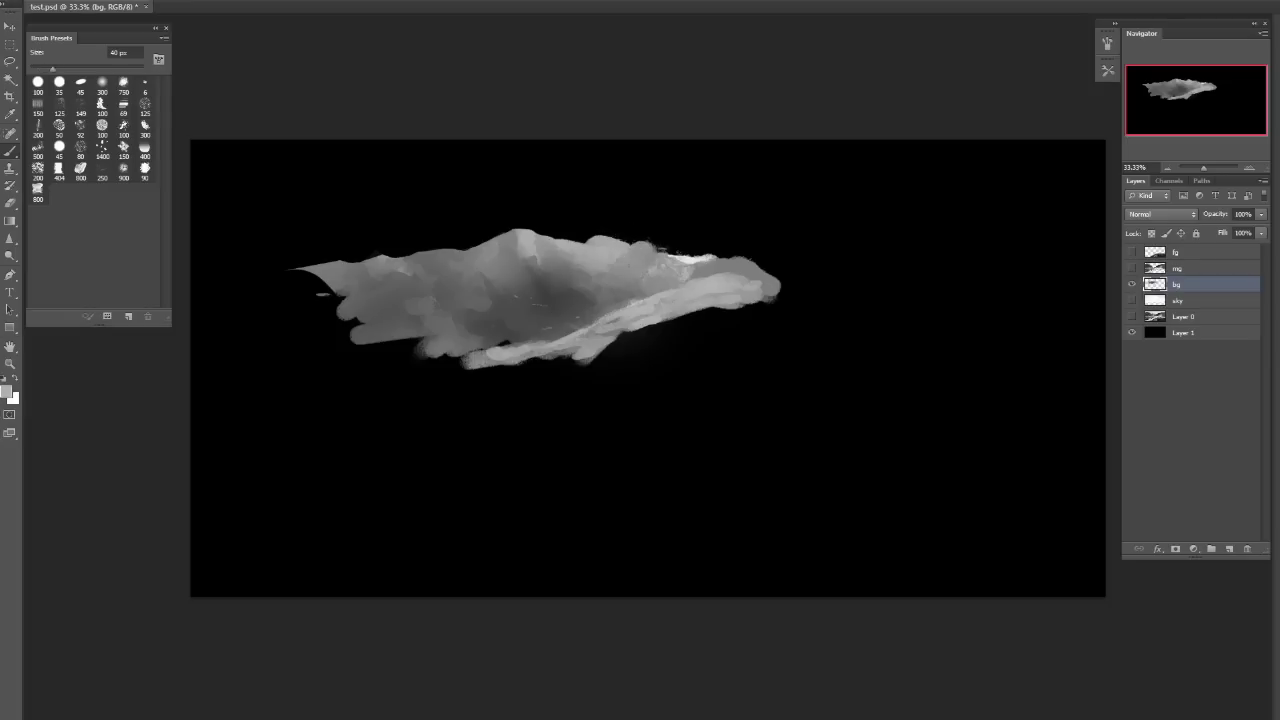
Extend the underside of the light base with grey strokes and fill the bright gap along the right ridge's top.
mouse_move(658, 331)
mouse_down()
mouse_move(646, 336)
mouse_move(703, 313)
mouse_move(610, 350)
mouse_move(712, 310)
mouse_move(660, 340)
mouse_up()
mouse_move(584, 361)
mouse_down()
mouse_move(752, 303)
mouse_move(580, 362)
mouse_up()
key(ctrl+z)
key(ctrl+z)
mouse_move(716, 256)
mouse_down()
mouse_move(664, 262)
mouse_move(655, 248)
mouse_move(725, 242)
mouse_up()
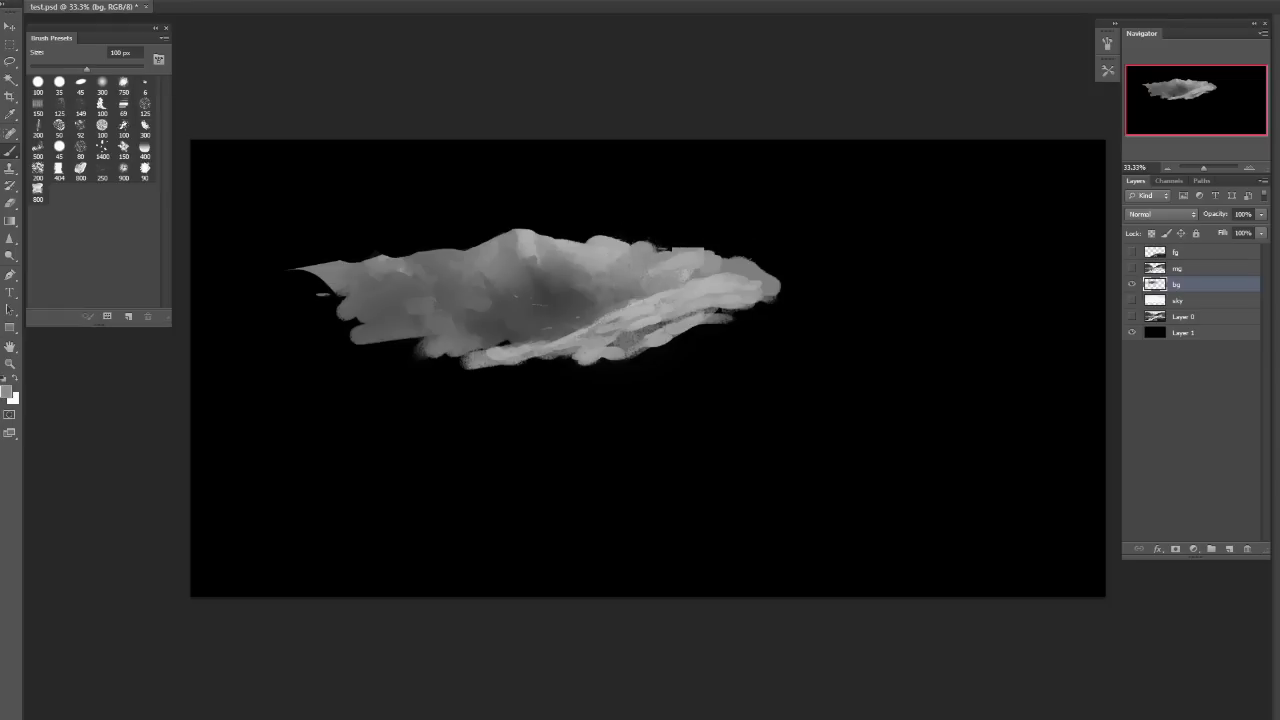
Build up a rounded peak on the right ridge with greys sampled from the slope beside it, using a 100 px brush.
click(586, 292)
click(657, 256)
mouse_move(680, 250)
mouse_down()
mouse_move(615, 270)
mouse_move(672, 262)
mouse_move(617, 270)
mouse_move(640, 258)
mouse_up()
alt+click(617, 263)
drag(659, 269, 667, 263)
Flip the canvas horizontally, add a darker patch at the foot of the central slope, and flip the canvas back.
key(ctrl+shift+h)
key(ctrl+shift+h)
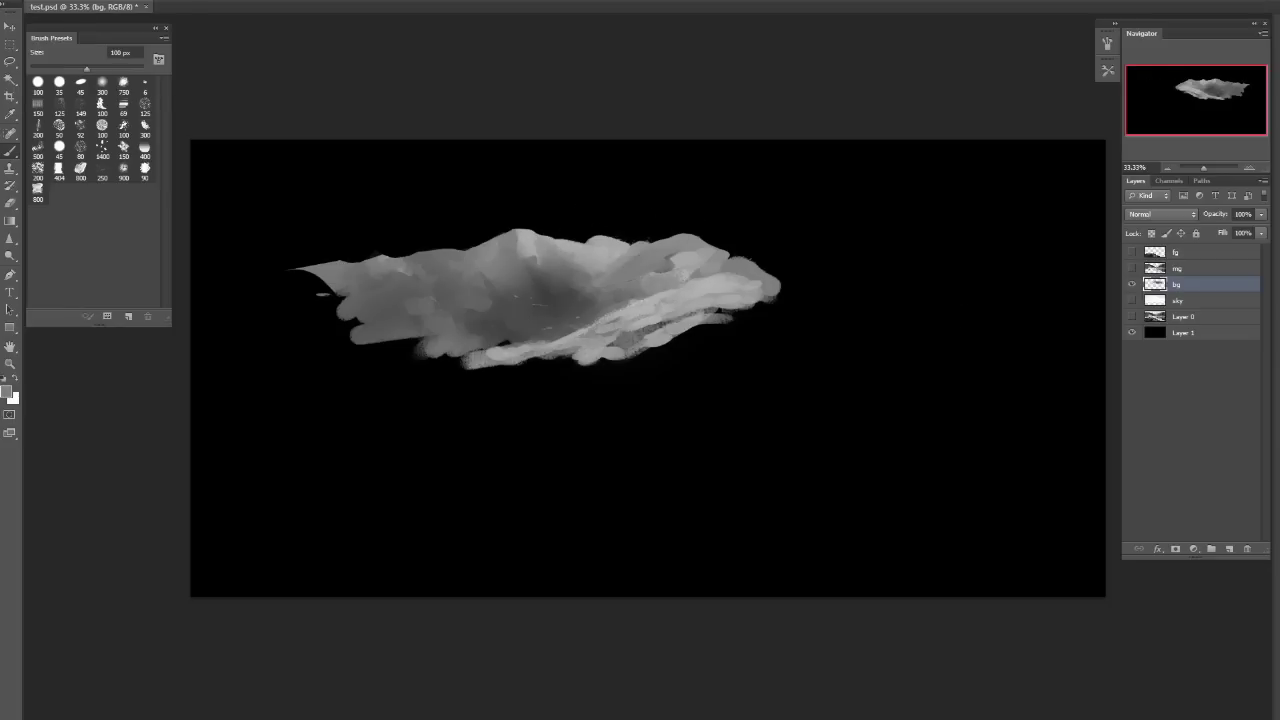
key(ctrl+shift+h)
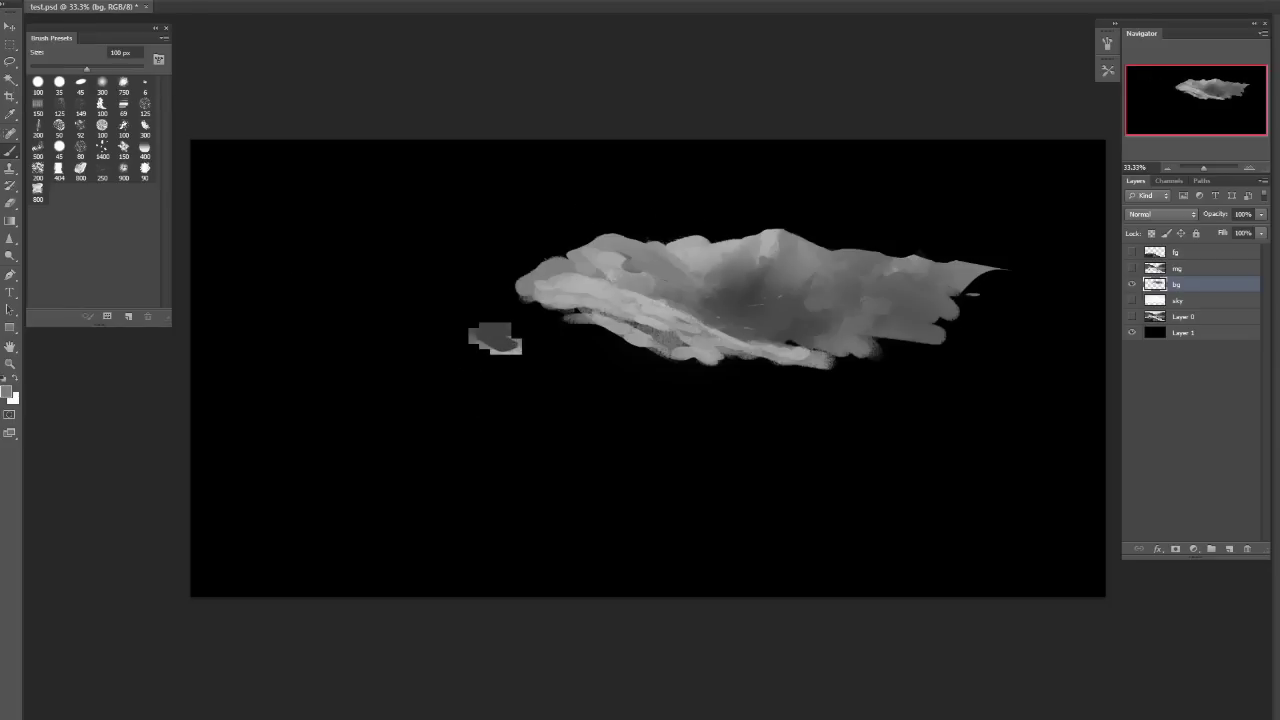
key(ctrl+shift+h)
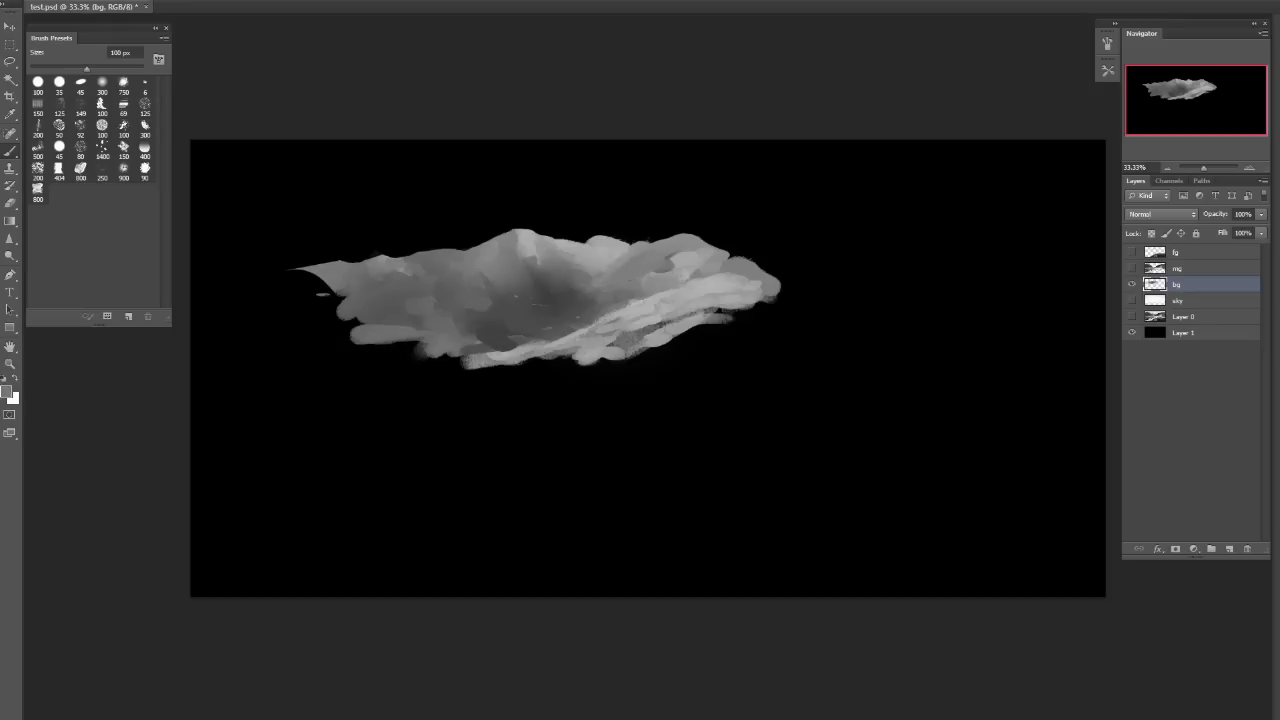
Sample a darker grey and fill out the left end and lower edge of the distant mountain.
alt+click(385, 313)
drag(336, 276, 340, 322)
drag(440, 340, 362, 332)
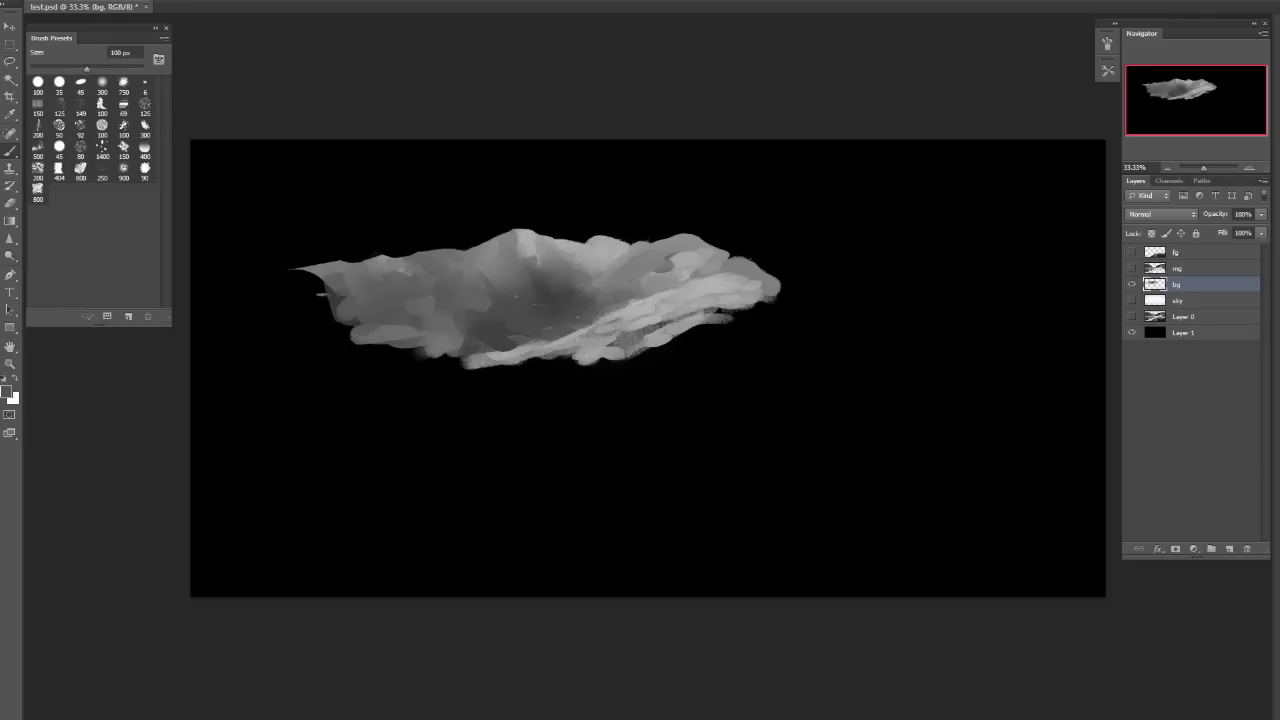
Show the sky, bg and mg layers together to review the repainted distant mountains in the scene.
click(1132, 300)
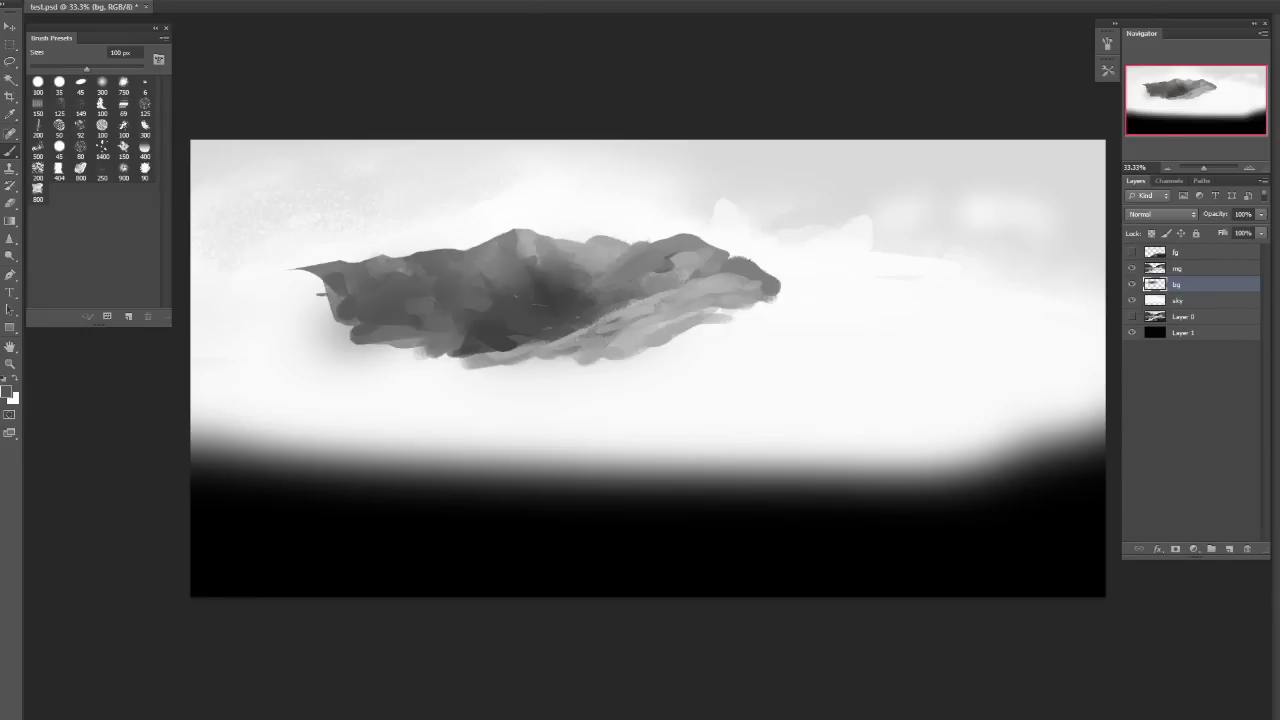
click(1132, 316)
click(1132, 268)
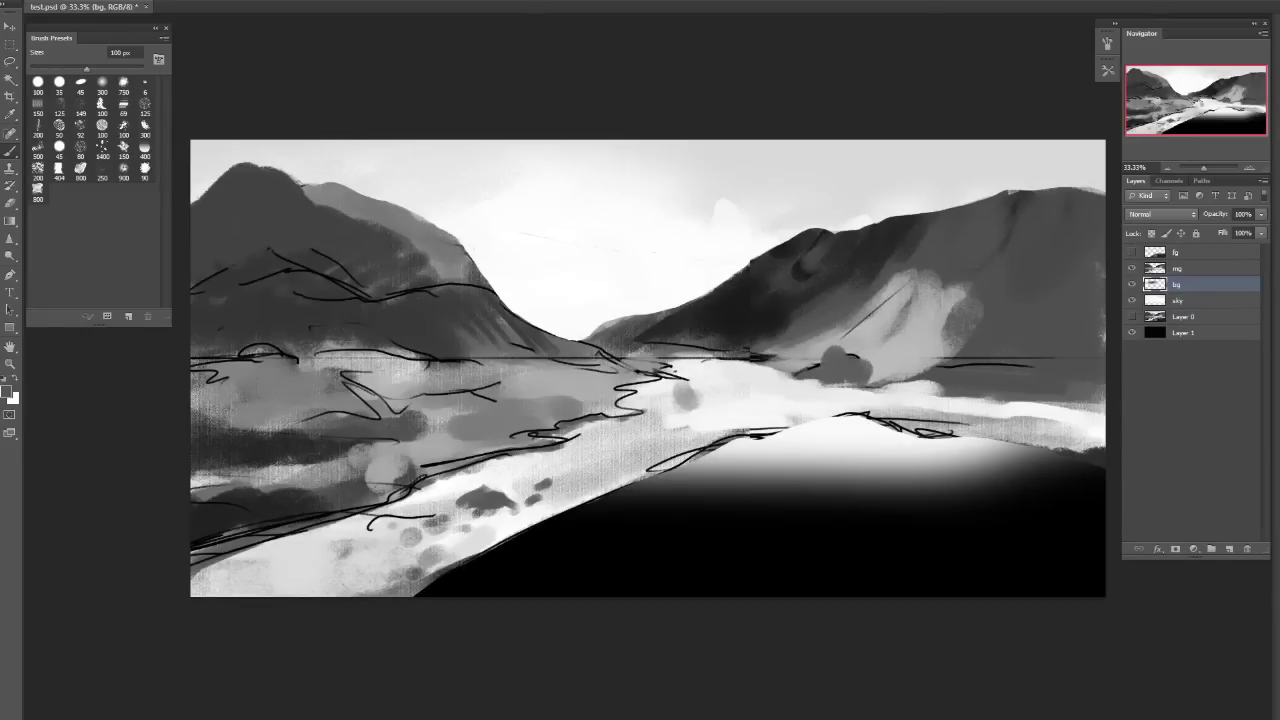
click(1132, 300)
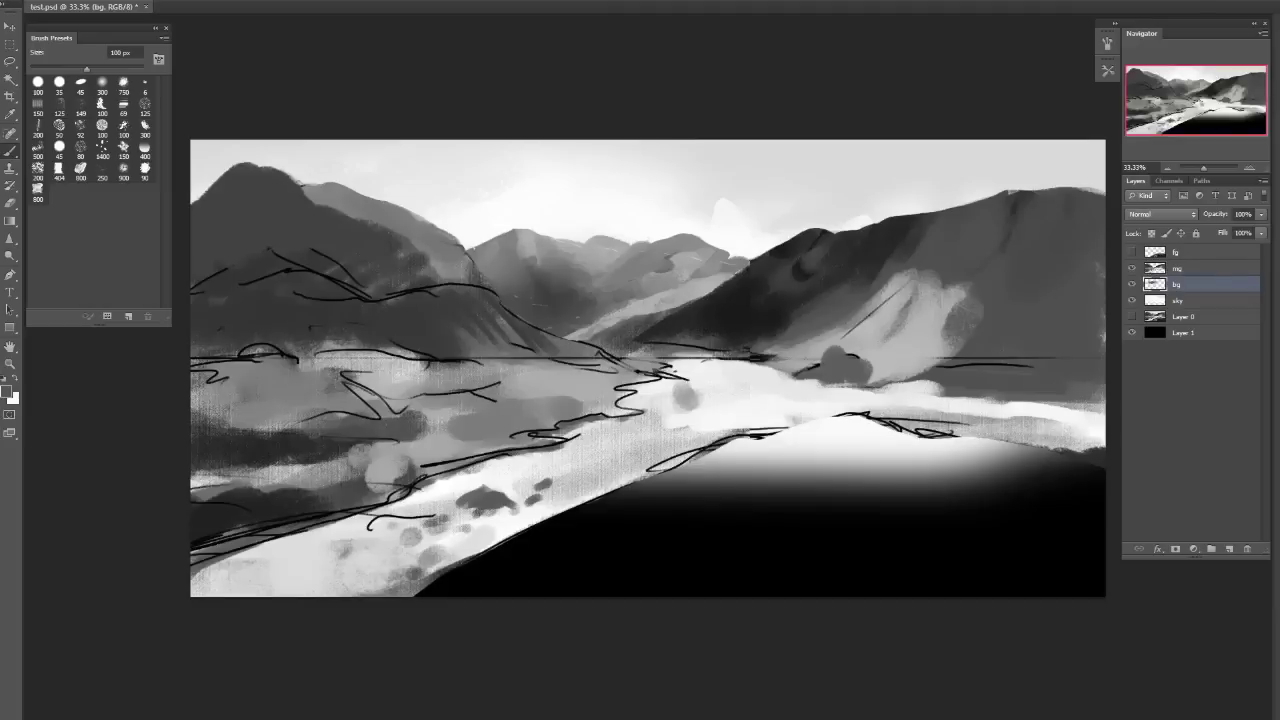
Isolate the mg layer over the black backdrop and erase the stray mark in the empty sky area.
click(1180, 268)
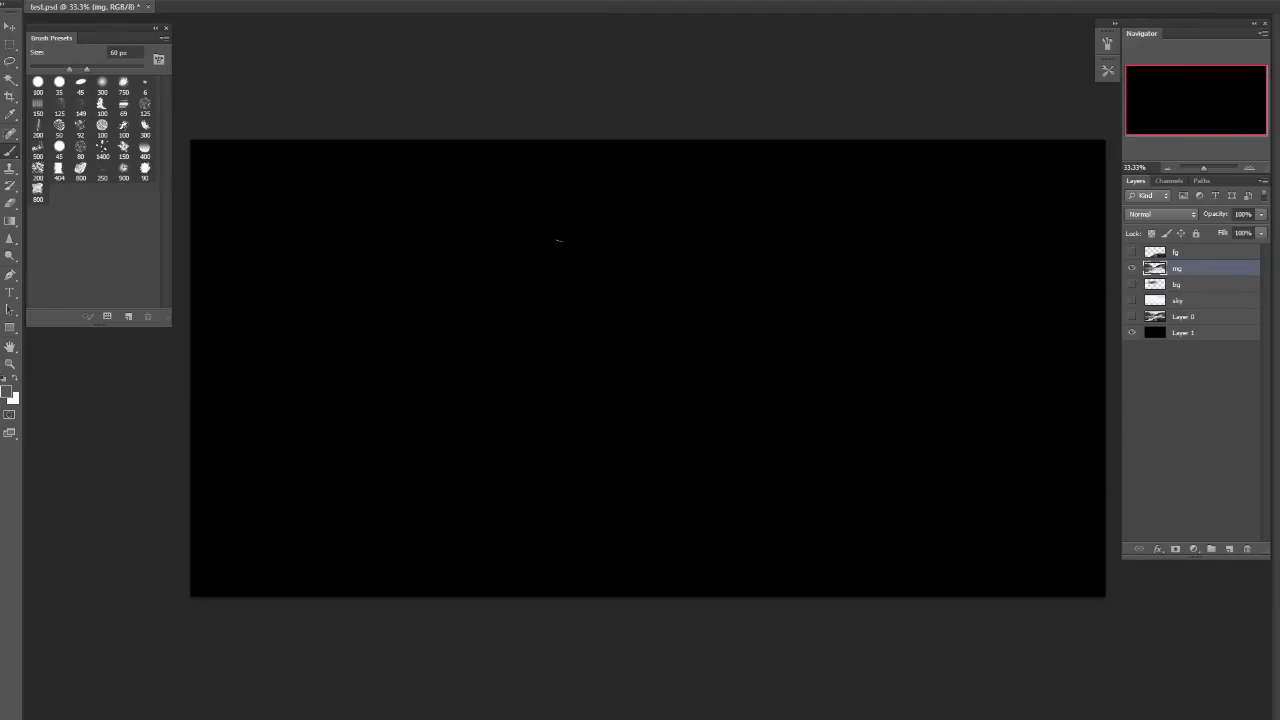
key(bracketright)
key(bracketright)
key(bracketright)
key(bracketright)
key(bracketright)
key(bracketright)
key(bracketright)
key(bracketright)
key(bracketright)
key(bracketright)
key(bracketright)
key(bracketright)
key(bracketright)
key(bracketright)
key(bracketright)
key(bracketright)
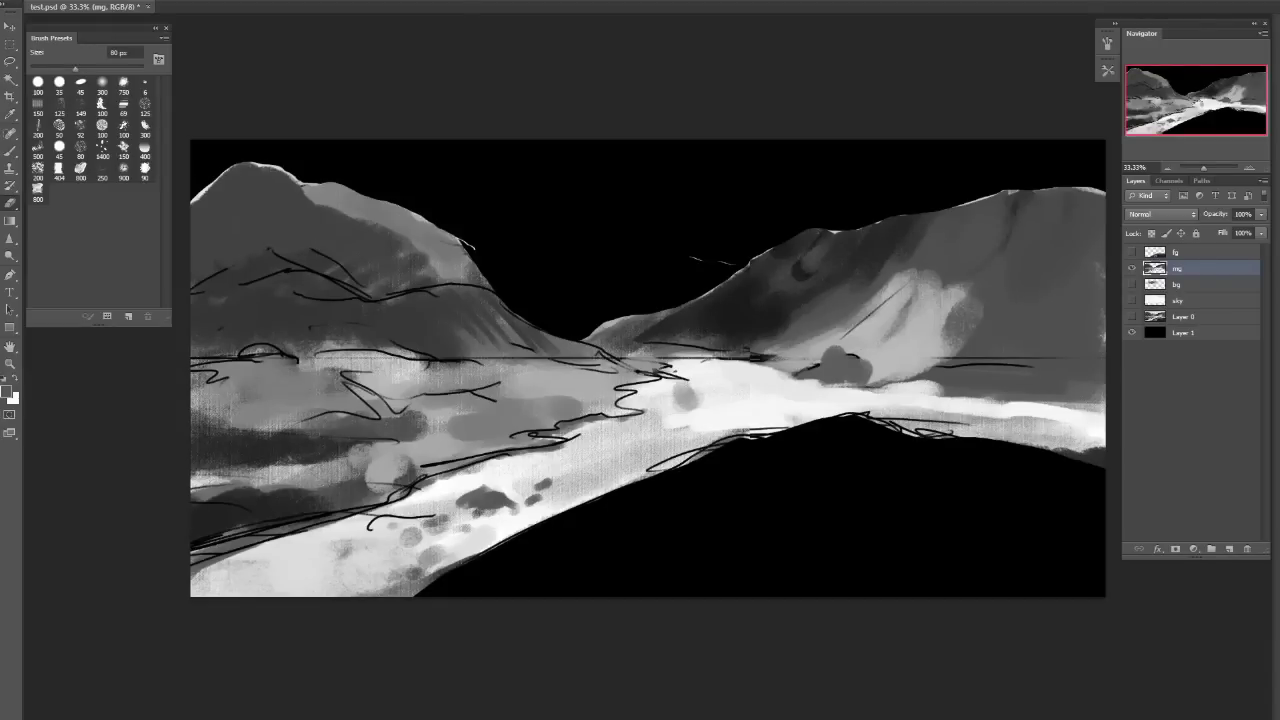
Erase the rough fringe along the left mountain's descending ridge and the stray marks beside the right mountain.
key(bracketleft)
drag(448, 238, 472, 246)
drag(435, 228, 475, 272)
key(bracketleft)
key(l)
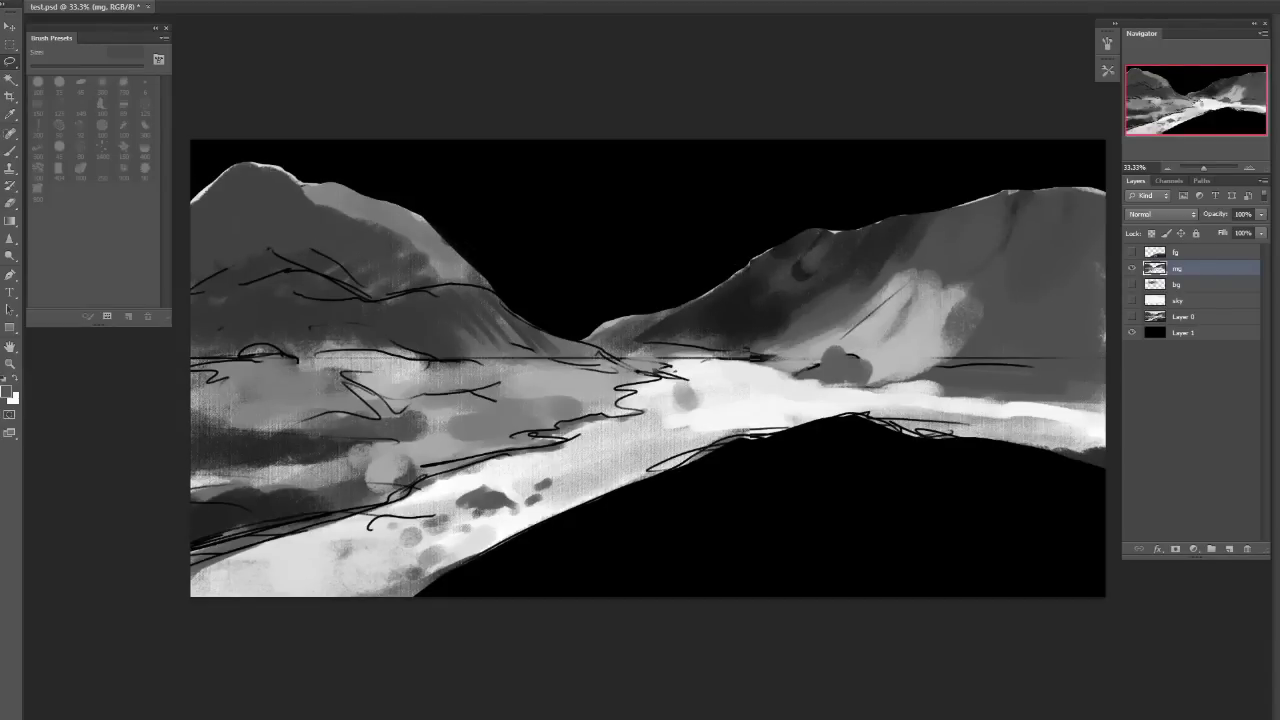
Lasso the left midground mountain along its ridge, with a jagged treeline at its lower right end.
key(e)
key(l)
mouse_move(192, 196)
mouse_down()
mouse_move(244, 158)
mouse_move(270, 161)
mouse_move(448, 232)
mouse_move(508, 300)
mouse_move(574, 334)
mouse_move(470, 345)
mouse_move(192, 284)
mouse_up()
Paint over the left mountain's light upper slopes and sketch lines with sampled dark grey, using a 400 px brush.
key(b)
alt+click(226, 168)
key(bracketright)
key(bracketright)
key(bracketright)
key(bracketright)
key(bracketright)
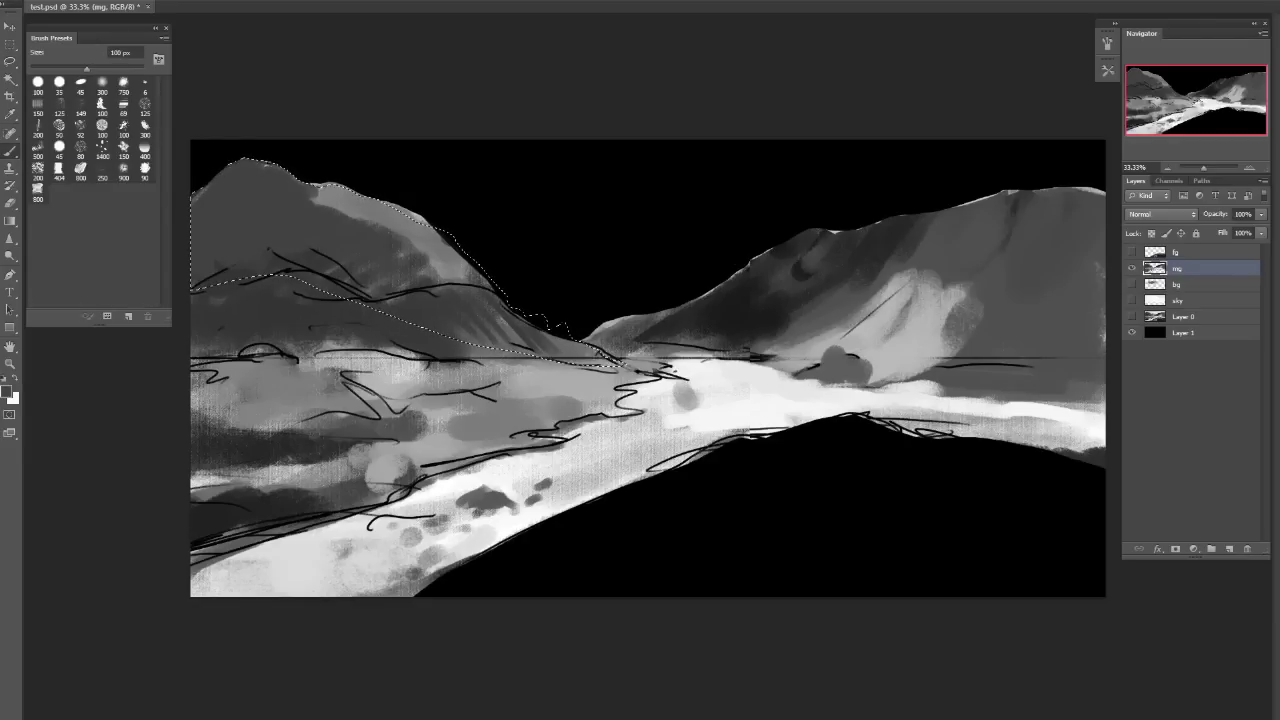
mouse_move(290, 178)
mouse_down()
mouse_move(410, 222)
mouse_move(430, 262)
mouse_move(470, 290)
mouse_move(350, 280)
mouse_move(450, 260)
mouse_move(415, 217)
mouse_move(350, 210)
mouse_move(380, 230)
mouse_move(290, 190)
mouse_move(360, 220)
mouse_up()
key(bracketleft)
key(bracketleft)
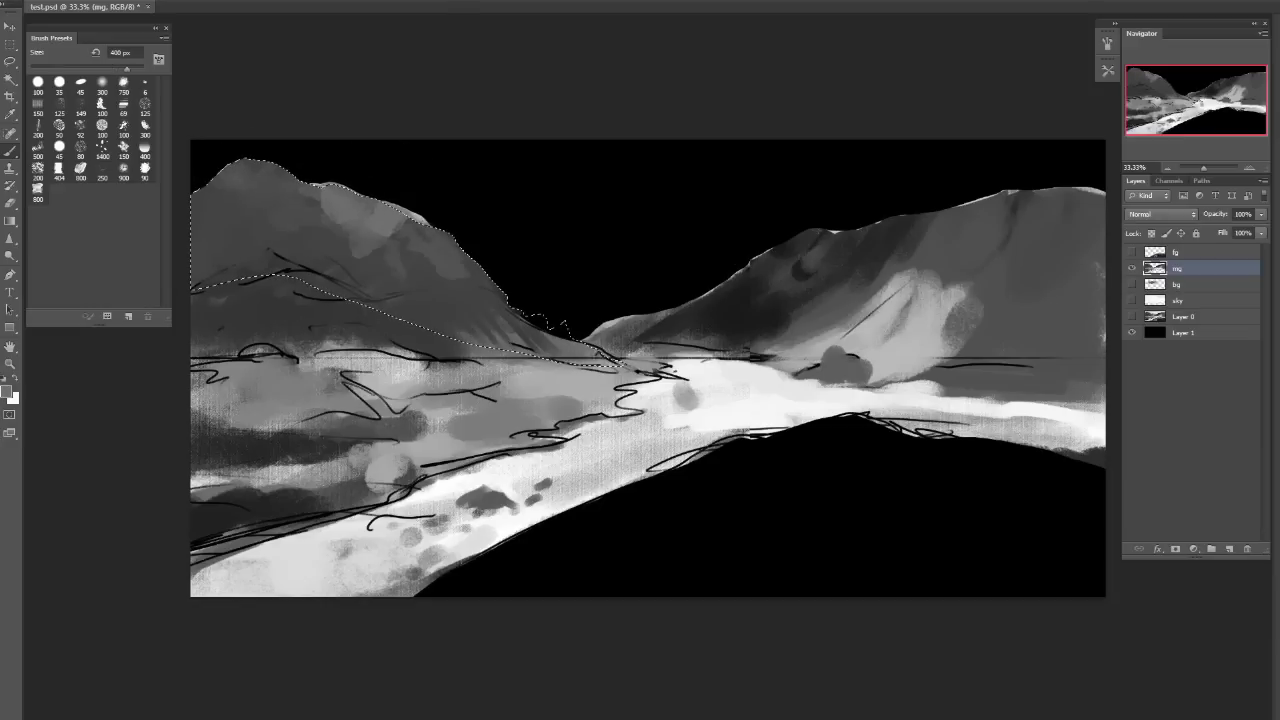
Fill the slope and jagged treeline at the left mountain's lower right end with dark grey, using a 200 px brush.
key(bracketleft)
key(bracketleft)
key(bracketleft)
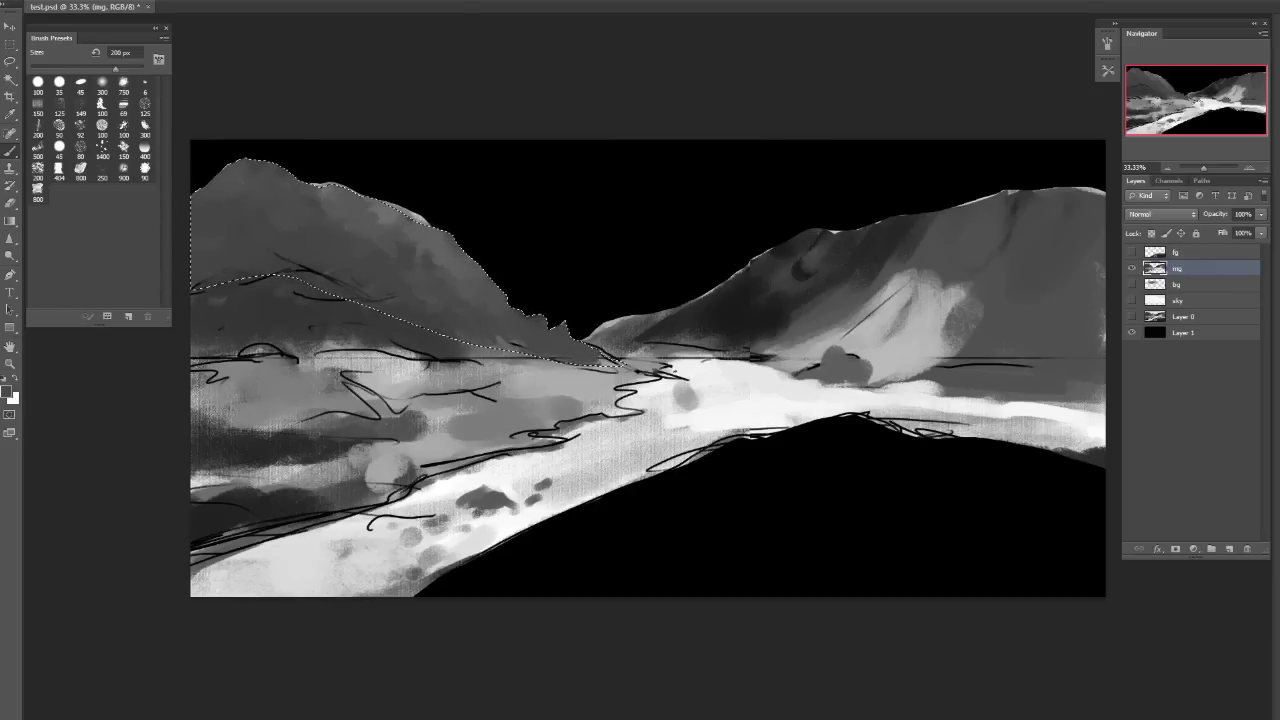
Invert the selection and erase the light fringe outside the left mountain's ridge with a larger eraser.
key(e)
key(ctrl+shift+i)
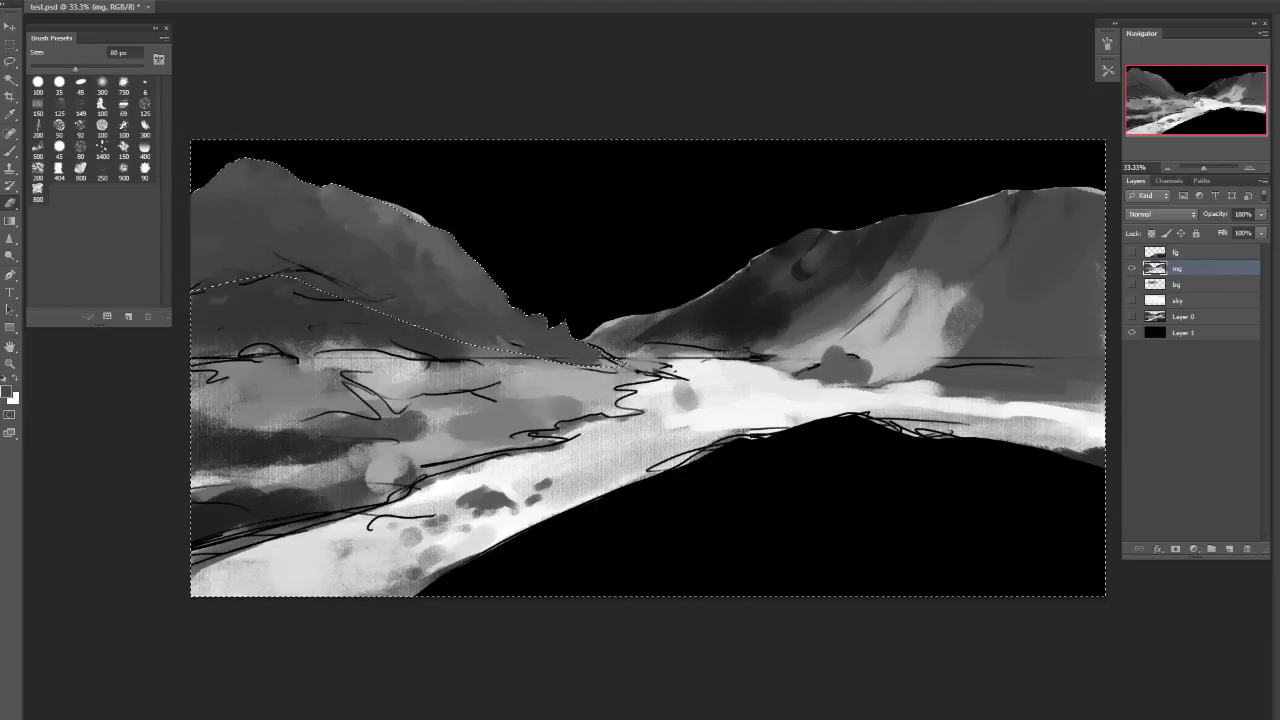
key(bracketright)
key(bracketright)
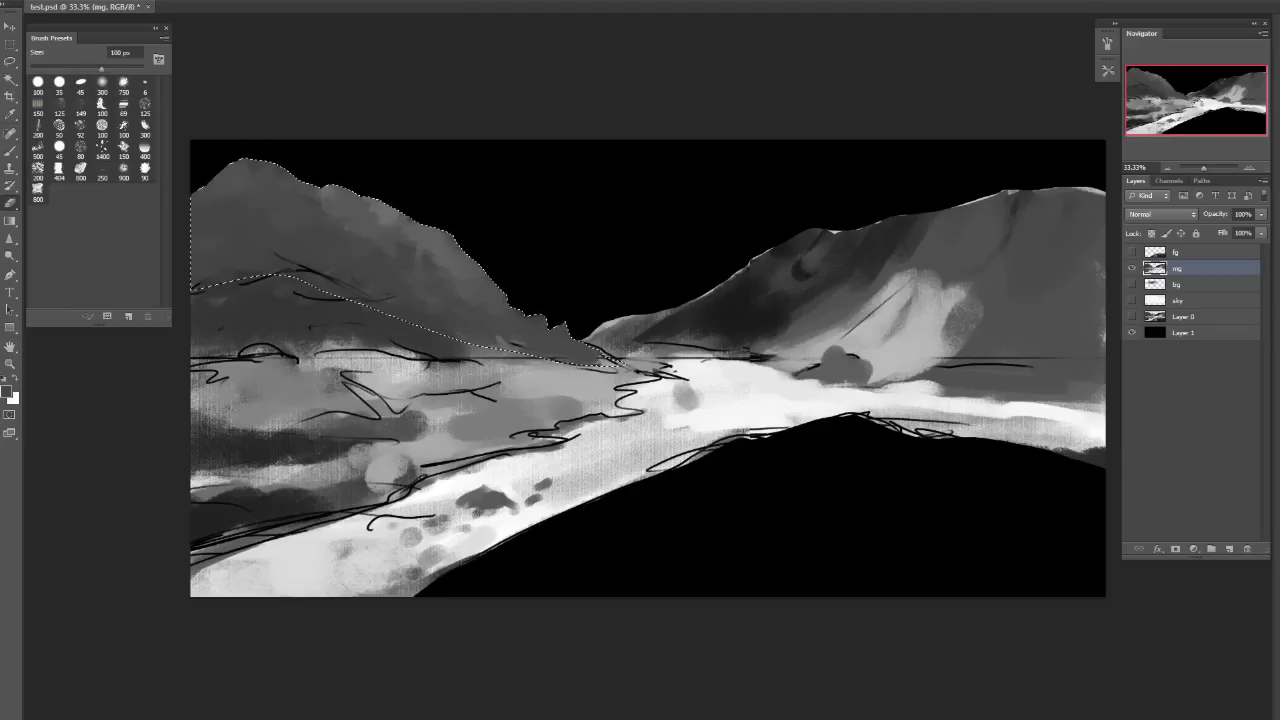
Texture the left mountain's upper left slope with lighter grey strokes, using a 250 px brush and the 92 px preset.
key(b)
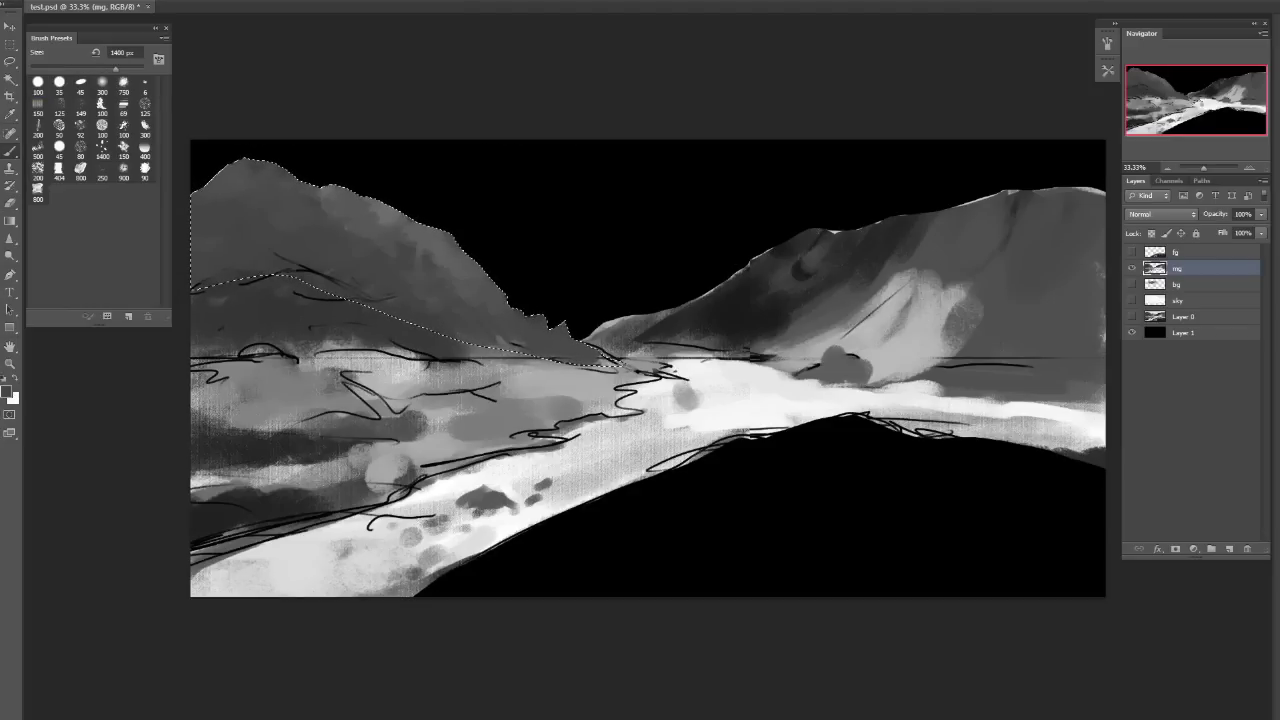
key(bracketright)
key(bracketright)
key(bracketright)
key(bracketright)
key(bracketright)
key(bracketright)
key(bracketright)
key(bracketright)
key(bracketright)
key(bracketright)
key(bracketright)
key(bracketright)
key(bracketright)
key(bracketright)
key(bracketright)
key(bracketright)
key(bracketright)
key(bracketright)
key(bracketright)
key(bracketright)
key(bracketright)
key(bracketright)
key(bracketright)
key(bracketright)
key(bracketright)
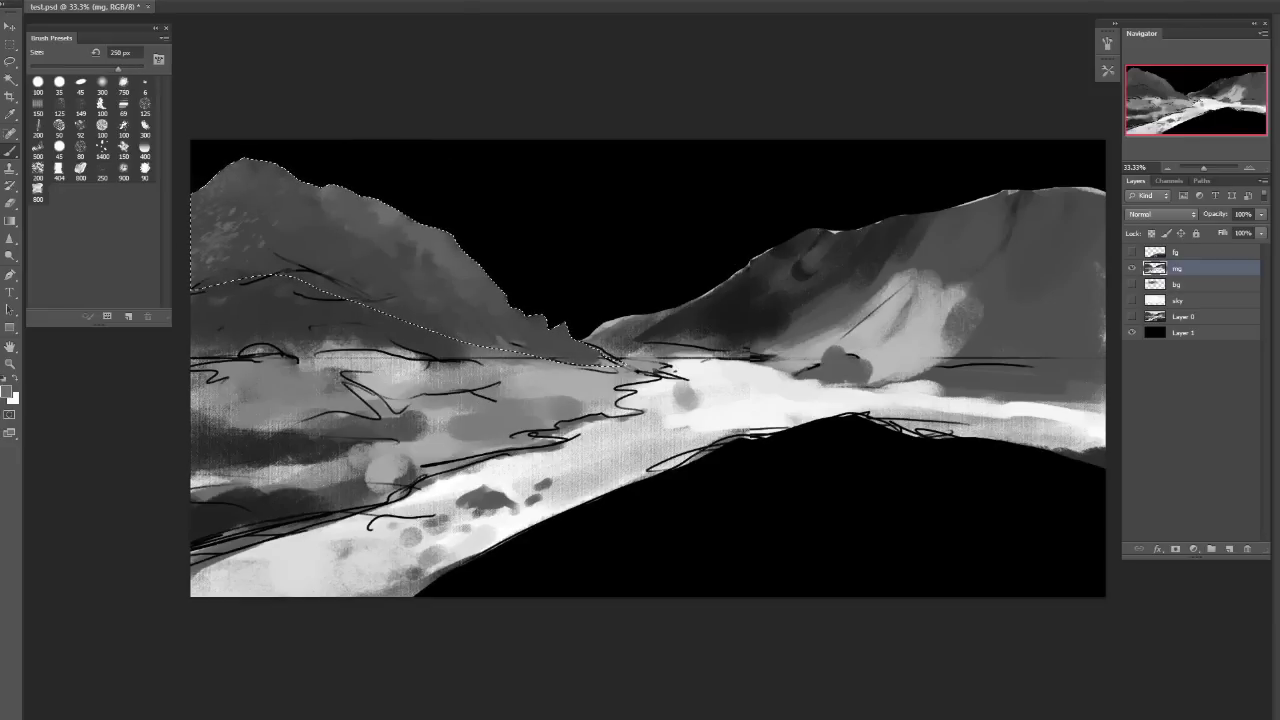
click(80, 125)
drag(260, 205, 286, 222)
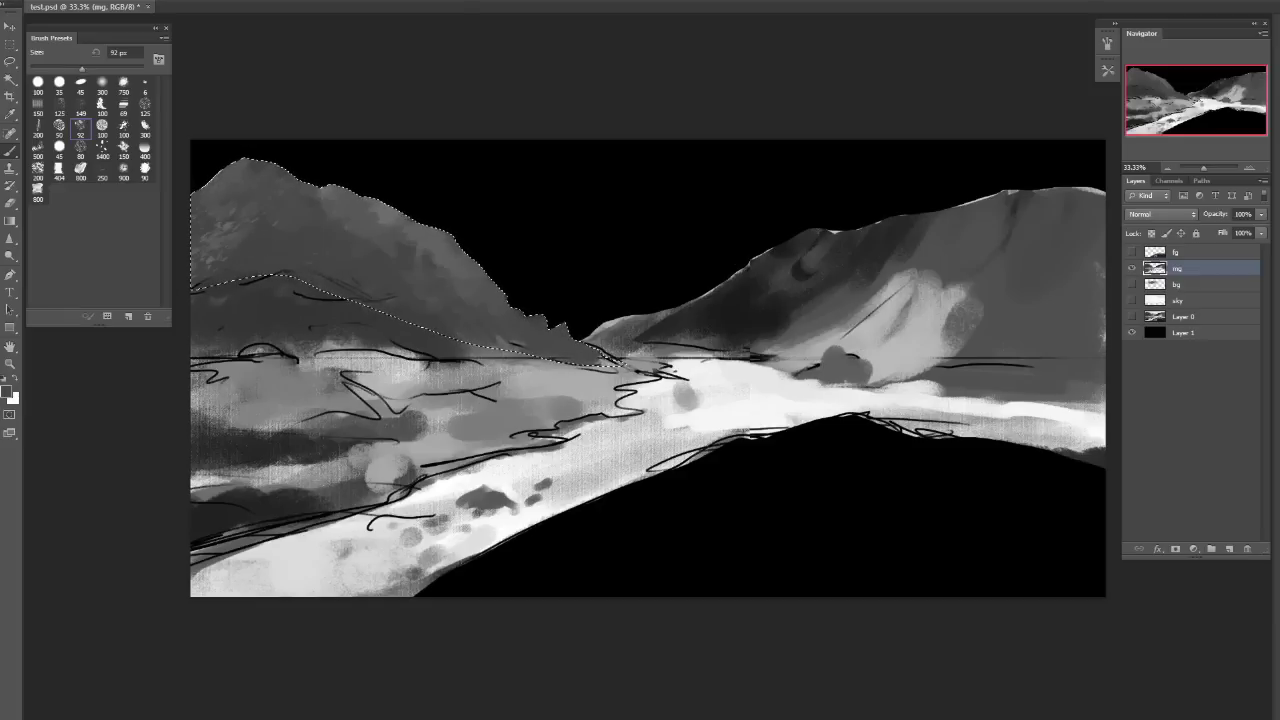
Clear the selection and lasso a nearer, angular peak across the middle of the left mountain's upper slope.
key(l)
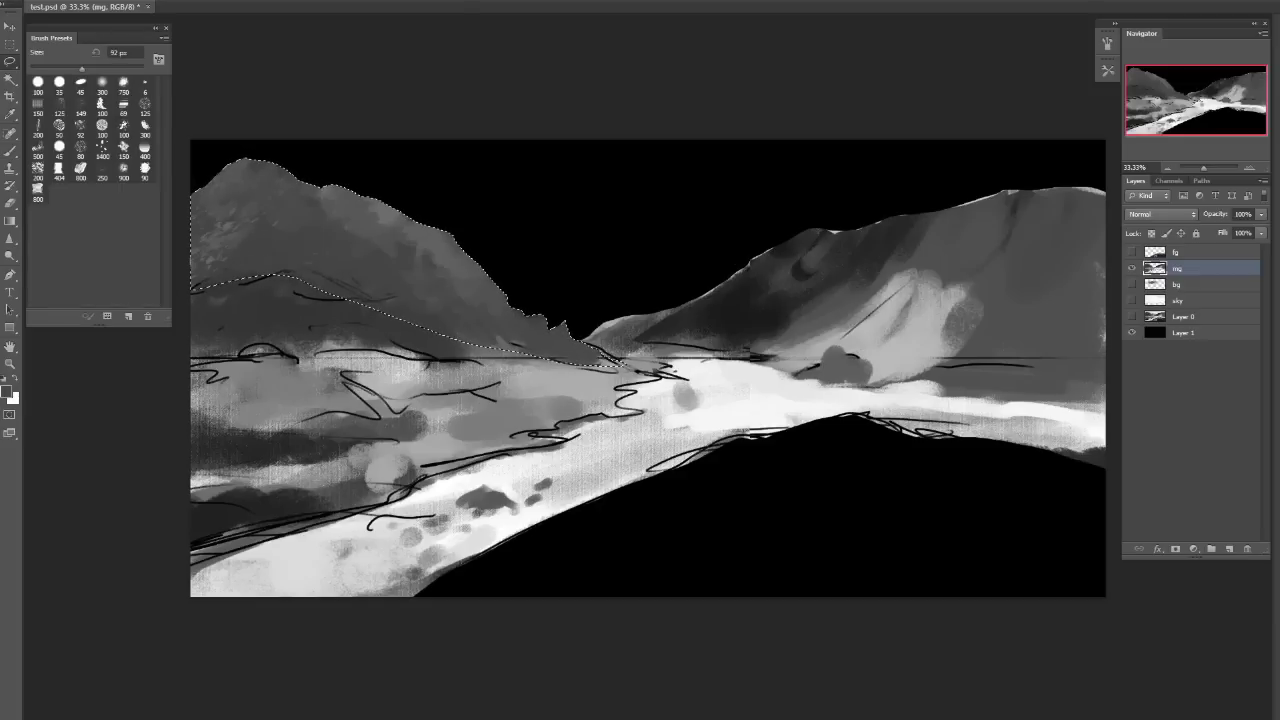
key(ctrl+d)
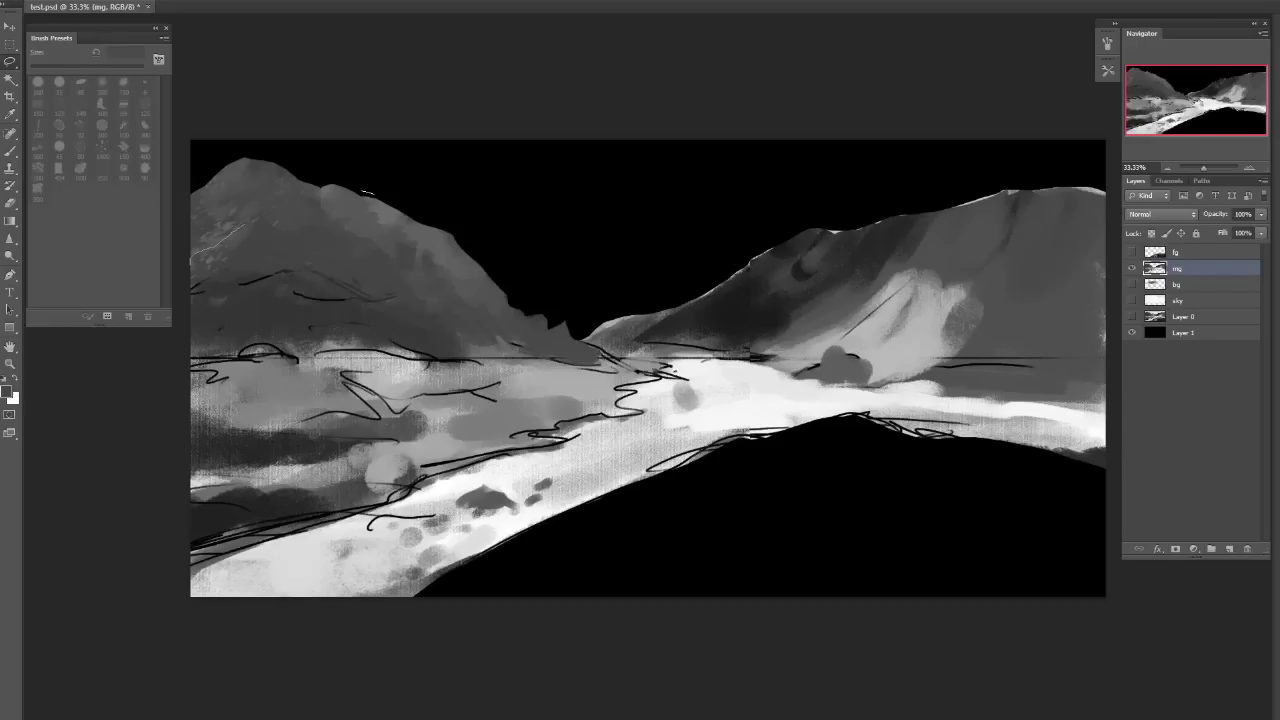
drag(244, 225, 395, 200)
drag(376, 194, 362, 285)
drag(280, 270, 192, 262)
Fill the selected peak with darker grey, using a brush of 300 px and 500 px.
key(b)
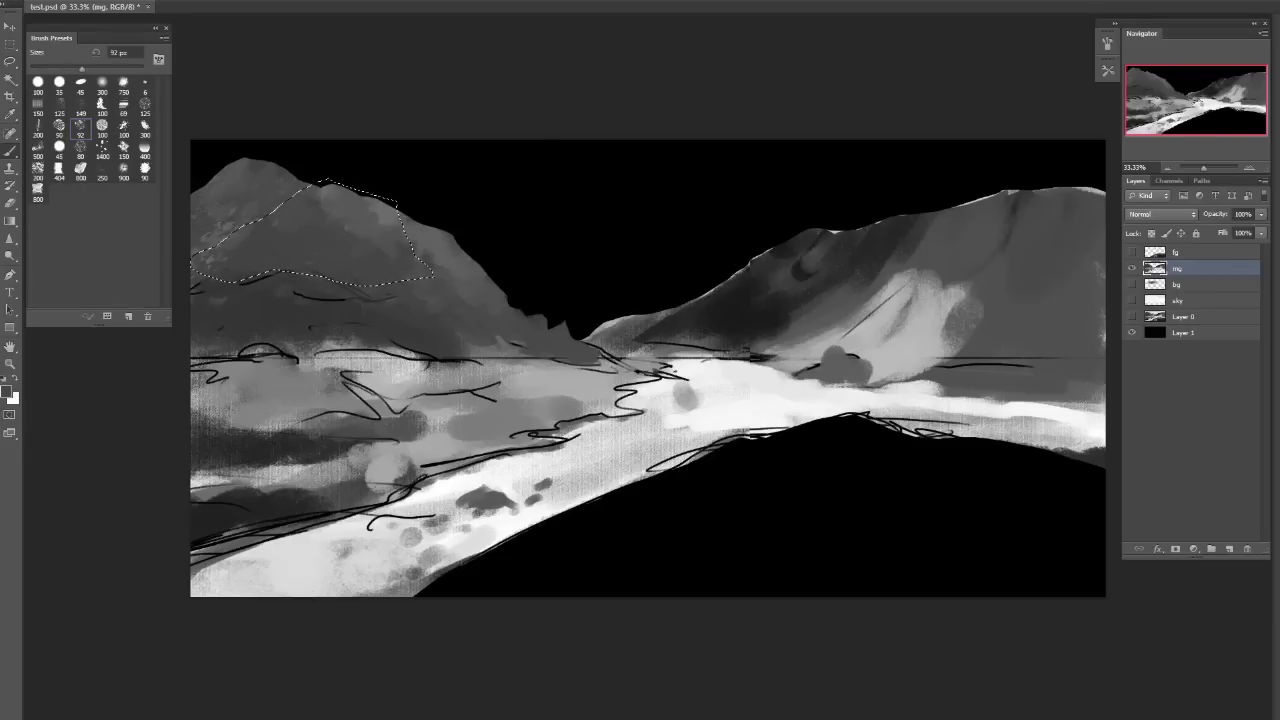
mouse_move(292, 234)
mouse_down()
mouse_move(215, 262)
mouse_move(235, 245)
mouse_move(222, 262)
mouse_up()
key(bracketright)
key(bracketright)
key(bracketright)
key(bracketright)
key(bracketright)
key(bracketright)
key(bracketright)
key(bracketright)
key(bracketright)
key(bracketright)
key(bracketright)
key(bracketright)
key(bracketright)
key(bracketleft)
key(bracketleft)
key(bracketleft)
key(bracketleft)
key(bracketleft)
key(bracketleft)
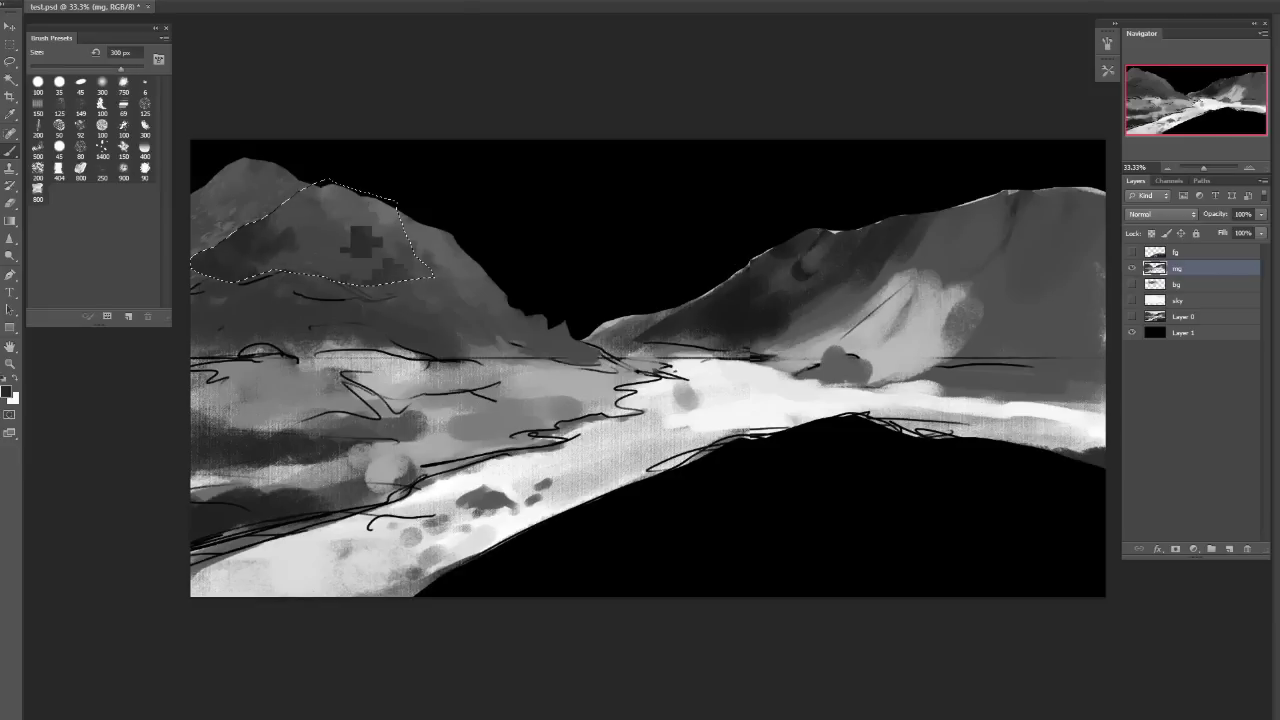
key(bracketright)
key(bracketright)
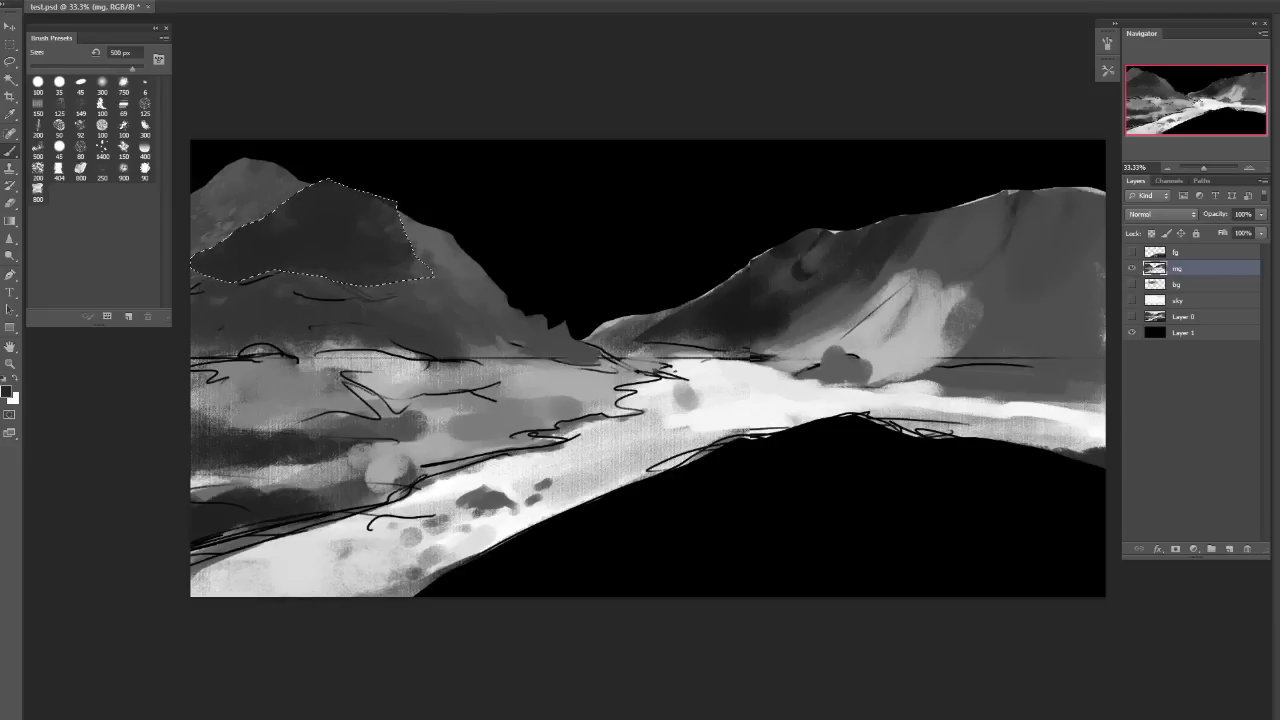
Add slightly lighter grey texture across the selected peak with sampled tones, using 70 px and 125 px brushes.
key(bracketleft)
key(bracketleft)
key(bracketleft)
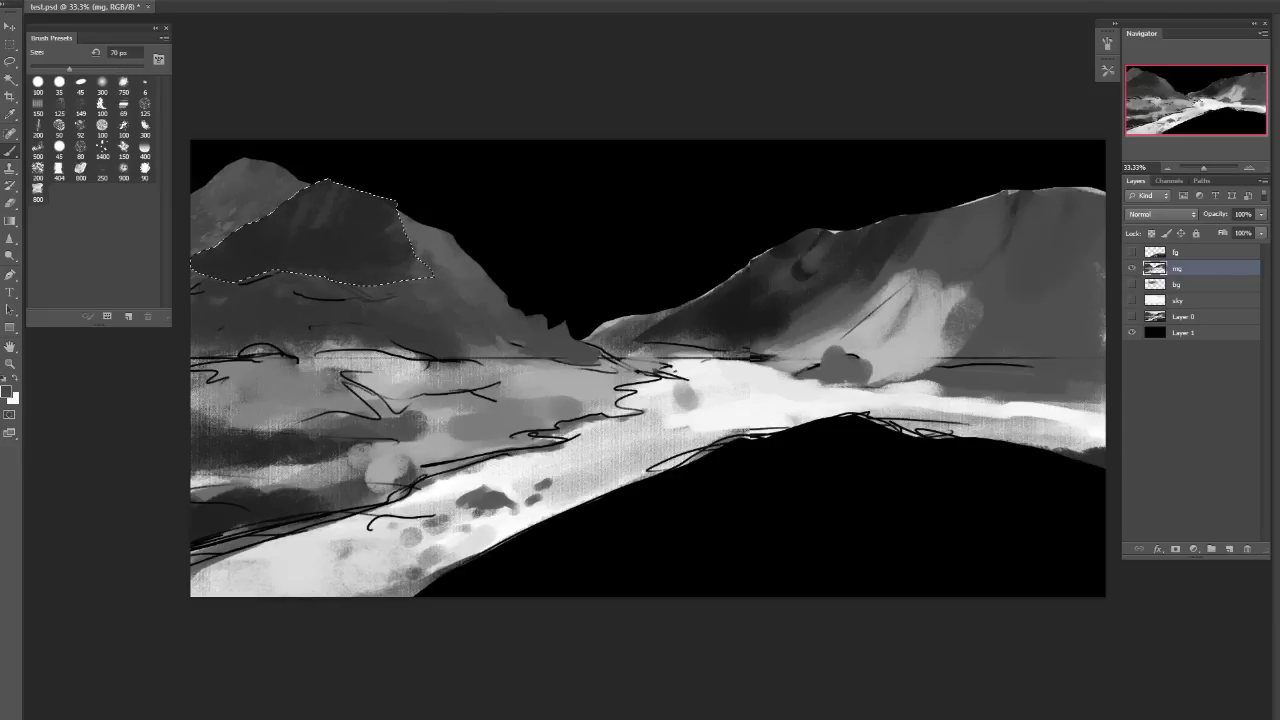
key(bracketleft)
key(bracketleft)
key(bracketleft)
key(bracketleft)
key(bracketleft)
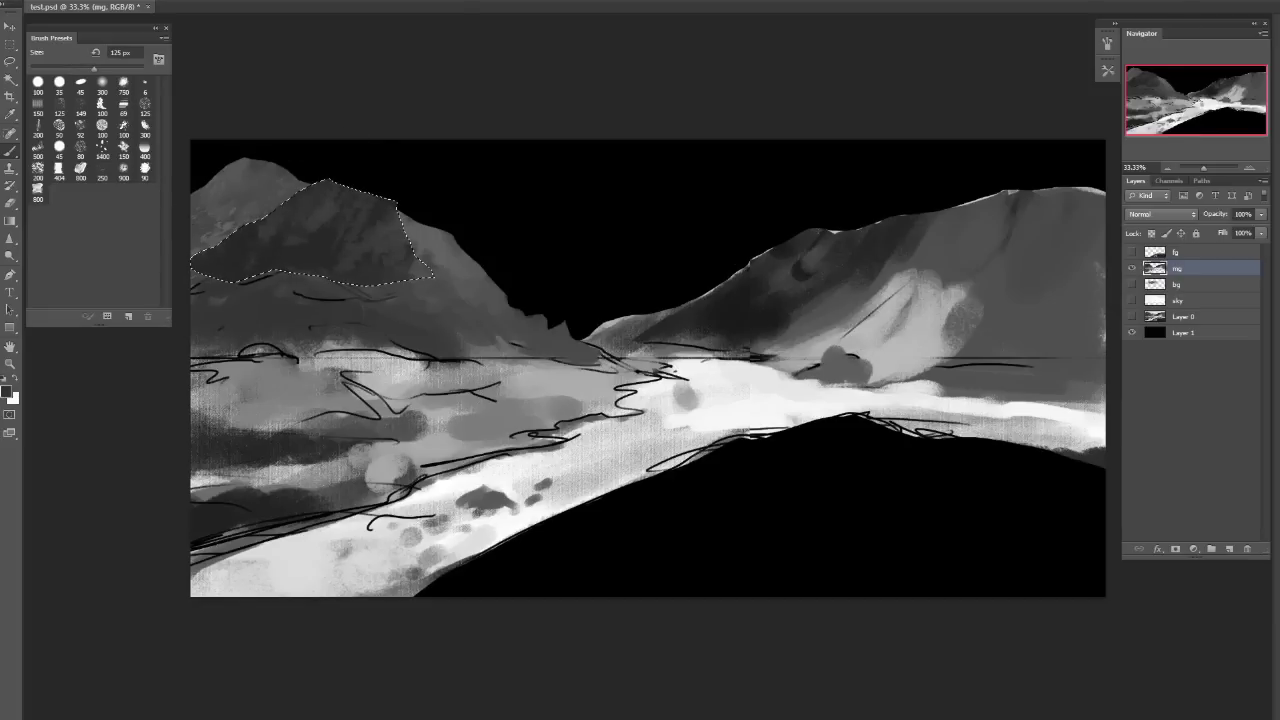
alt+click(324, 207)
alt+click(236, 251)
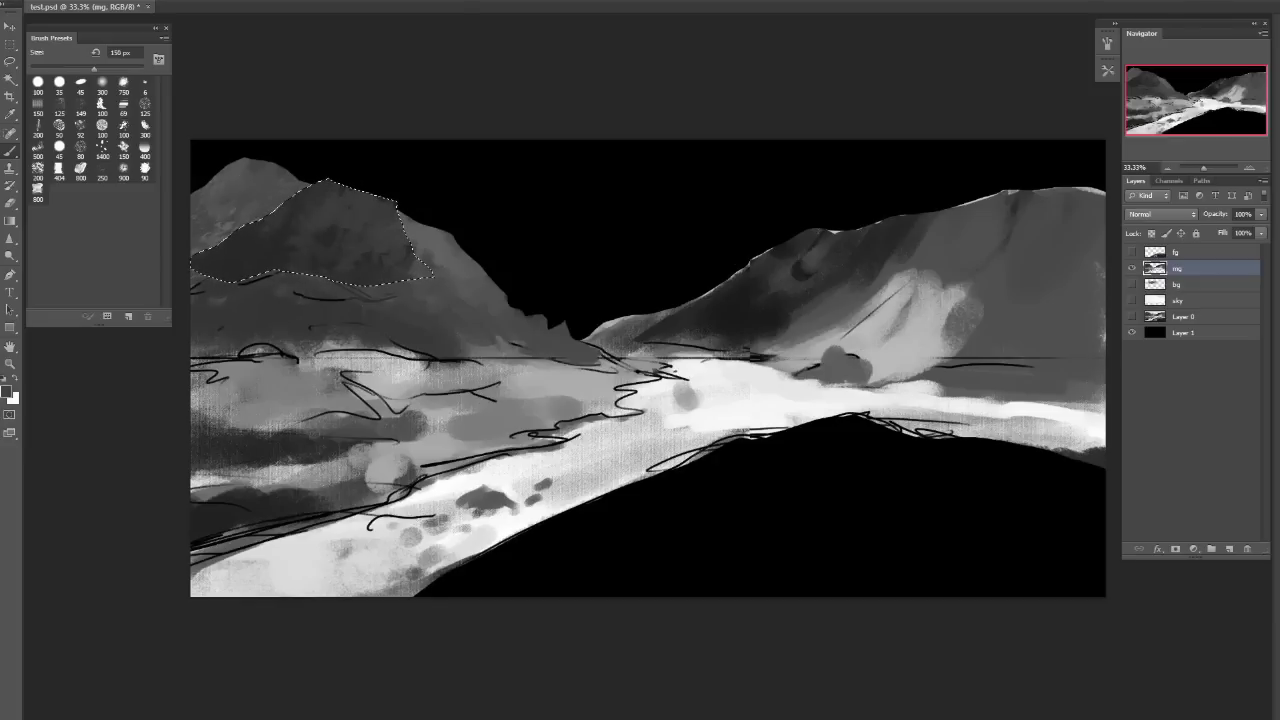
Streak sampled lighter grey down the selected peak's face with a 175 px brush and the 100 px and 125 px presets.
key(bracketright)
click(102, 104)
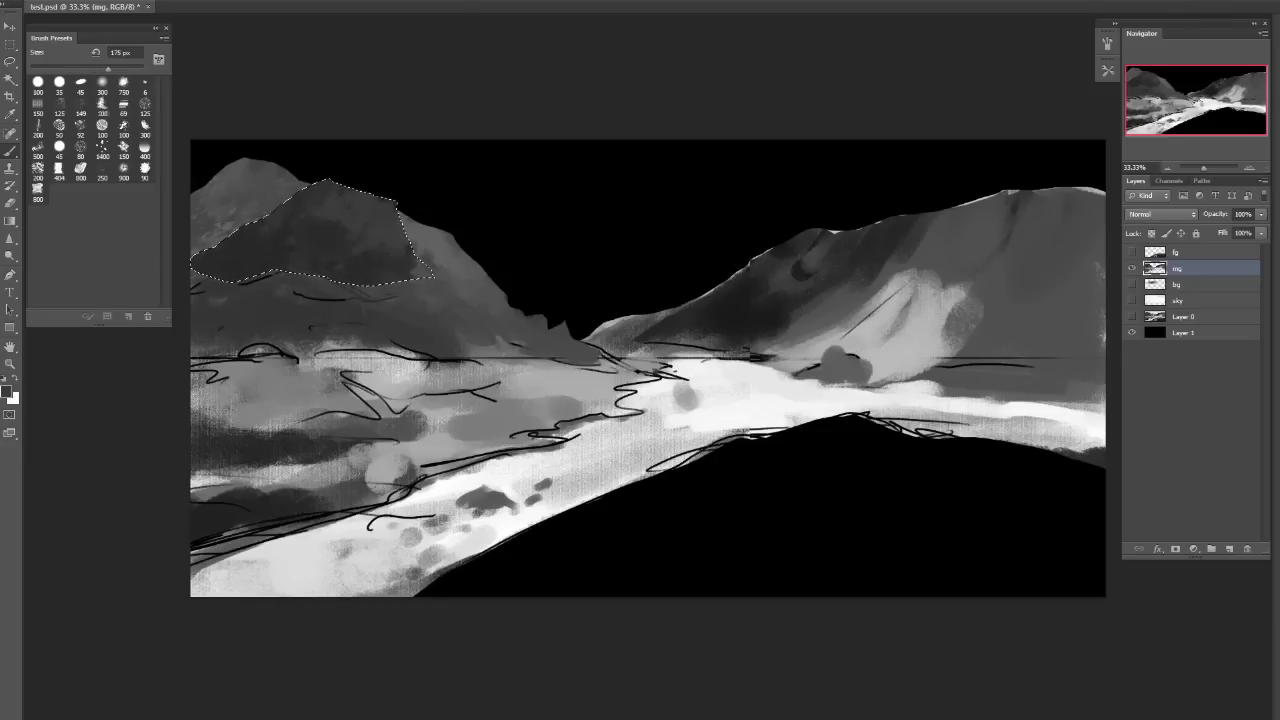
alt+click(467, 287)
key(bracketright)
key(bracketright)
key(bracketright)
click(101, 105)
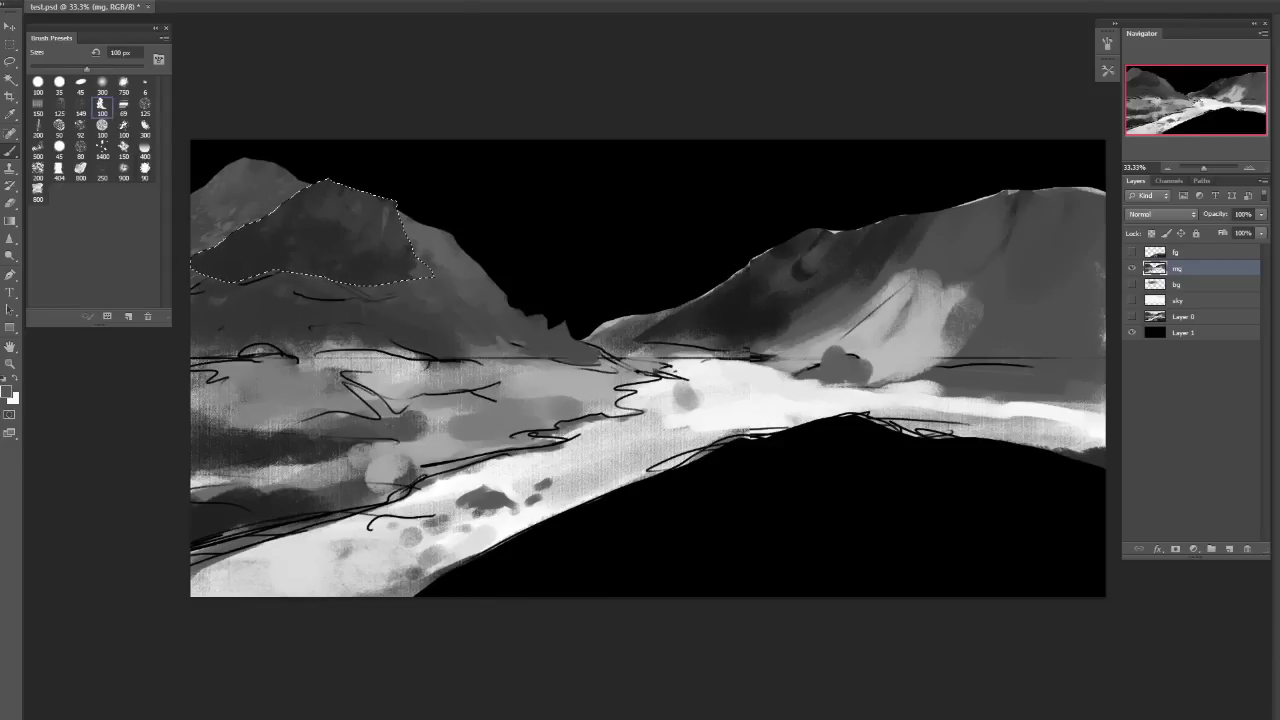
click(145, 106)
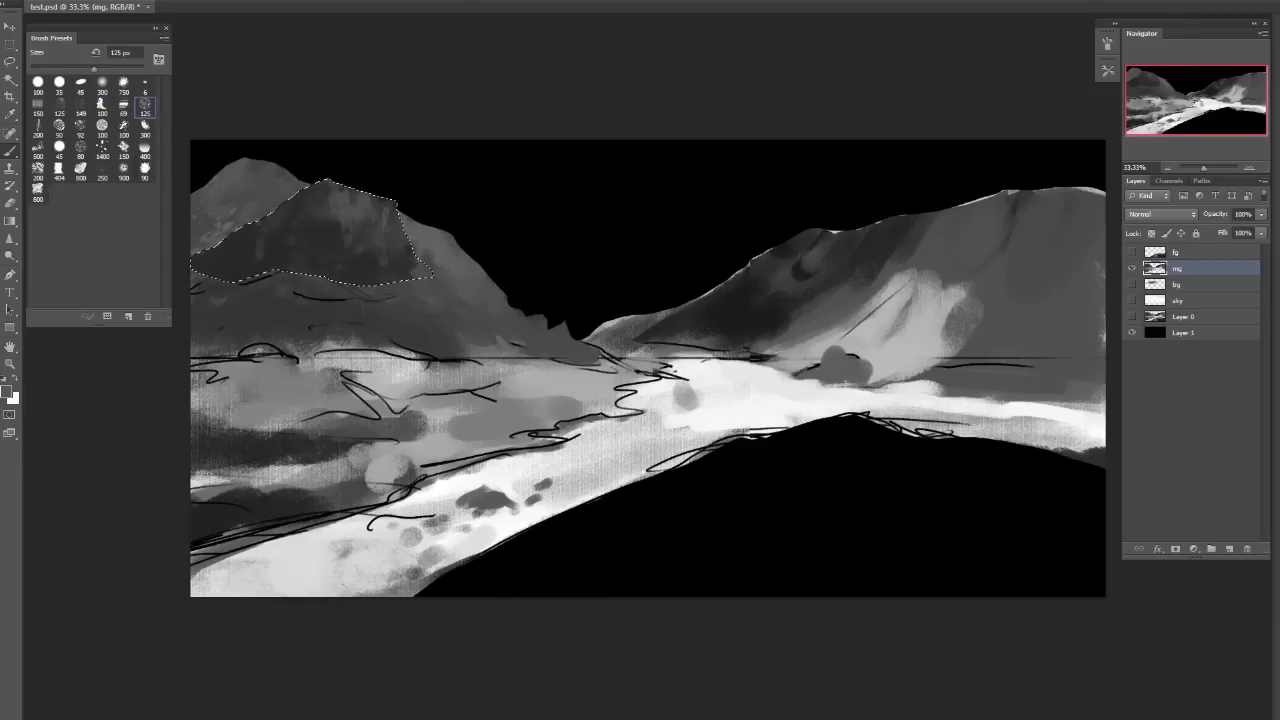
Darken the lower part of the selected peak with black, using a textured brush enlarged to at least 300 px.
right_click(254, 219)
key(Escape)
right_click(254, 219)
key(Escape)
key(bracketright)
key(bracketright)
key(bracketright)
key(bracketright)
key(bracketright)
key(bracketright)
key(bracketright)
key(x)
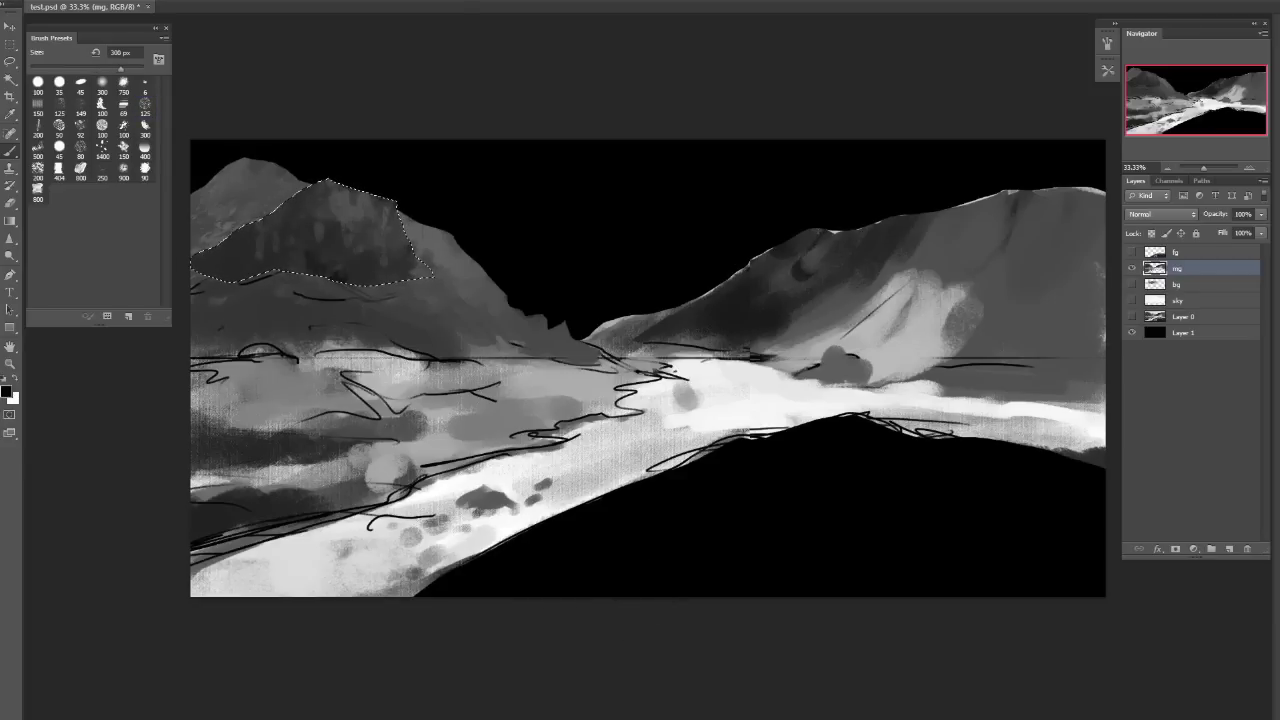
key(bracketright)
key(bracketright)
key(bracketright)
key(bracketright)
key(bracketright)
key(bracketright)
Refine the peak's shading with the 100 px preset at 150 px and sampled grey at 40 px, then deselect.
click(123, 127)
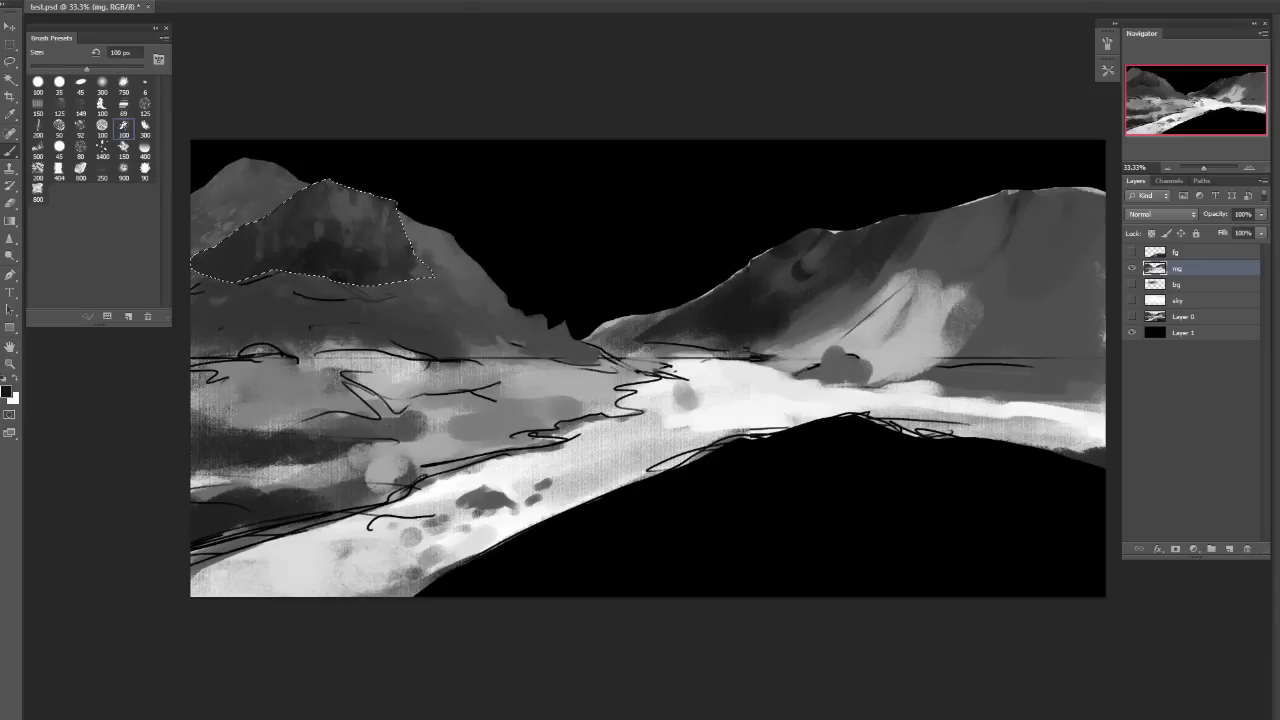
key(bracketright)
key(bracketright)
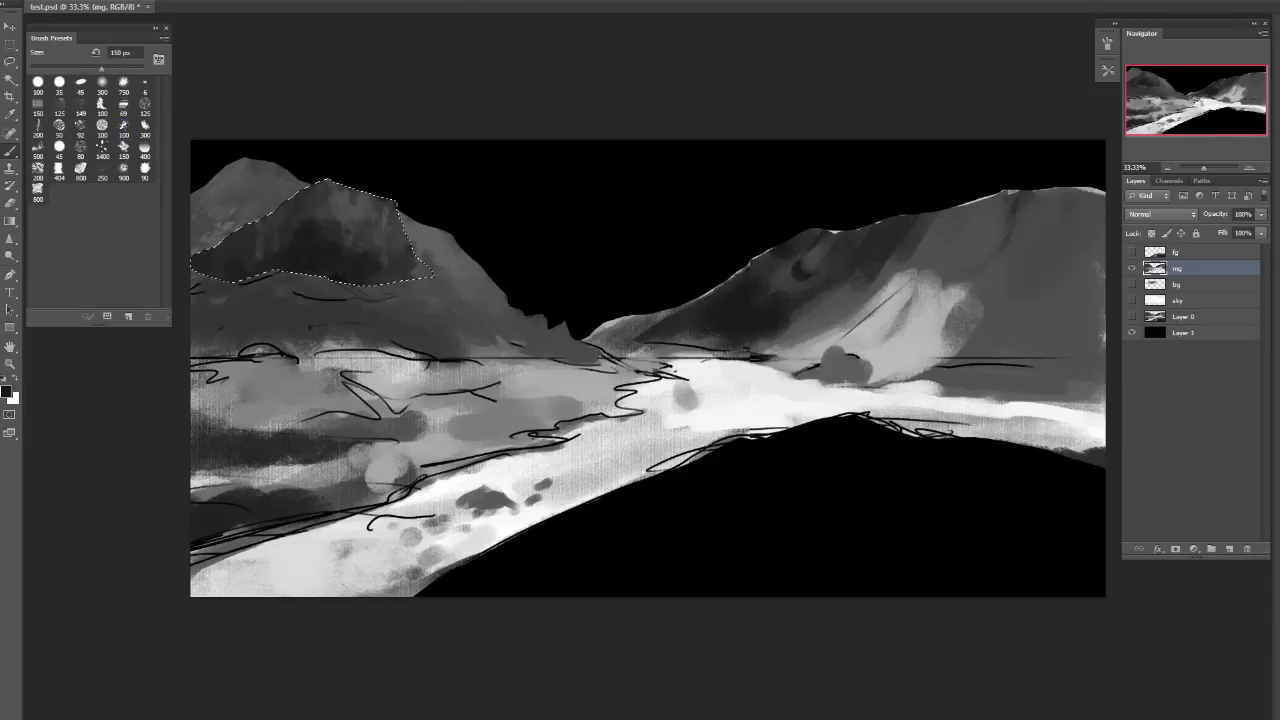
key(bracketleft)
key(bracketleft)
key(bracketleft)
key(bracketleft)
key(bracketleft)
key(bracketleft)
key(bracketleft)
alt+click(352, 222)
key(bracketright)
key(bracketright)
key(l)
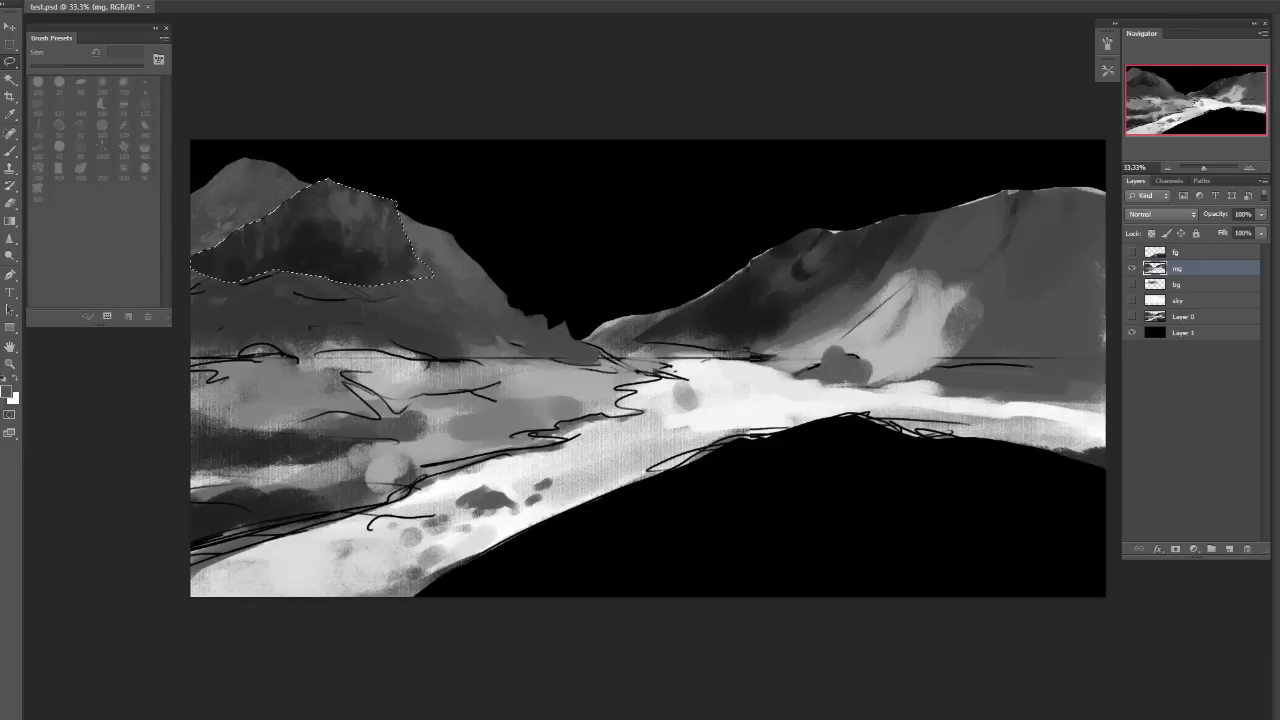
key(b)
key(ctrl+d)
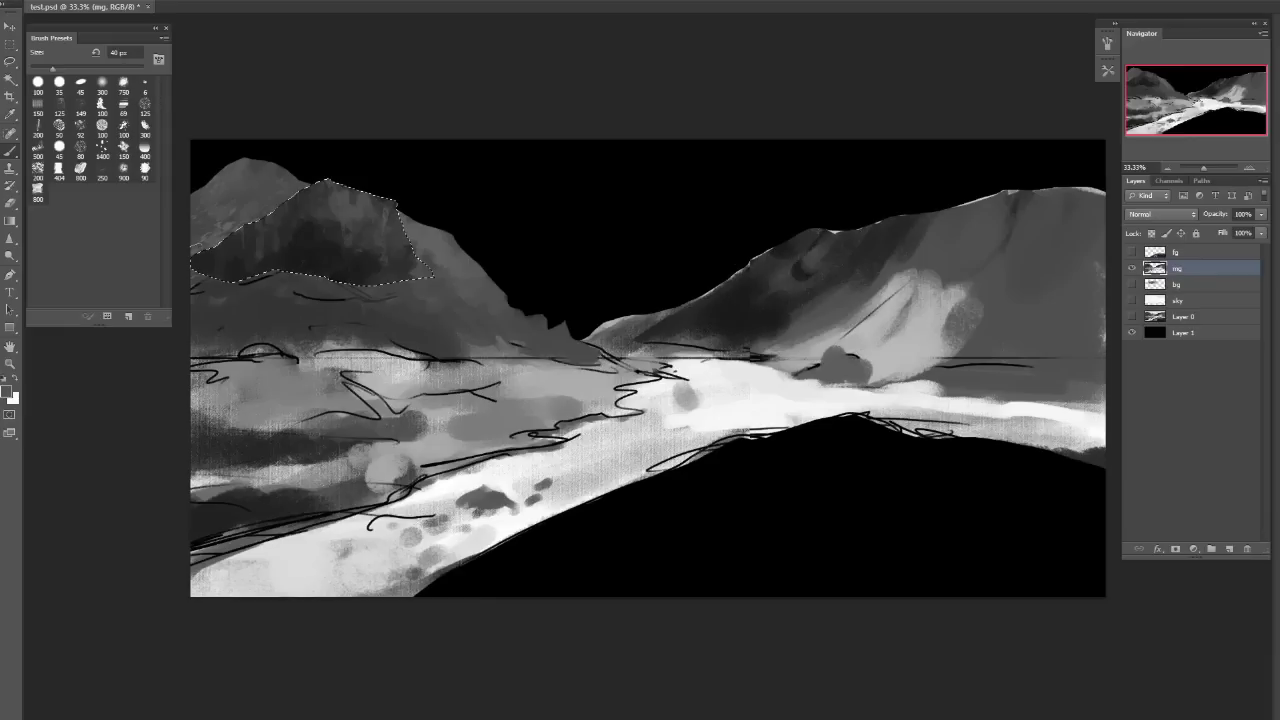
Lasso the left mountain's lower slopes from the canvas edge to the treeline, with an uneven ridge as upper edge.
key(l)
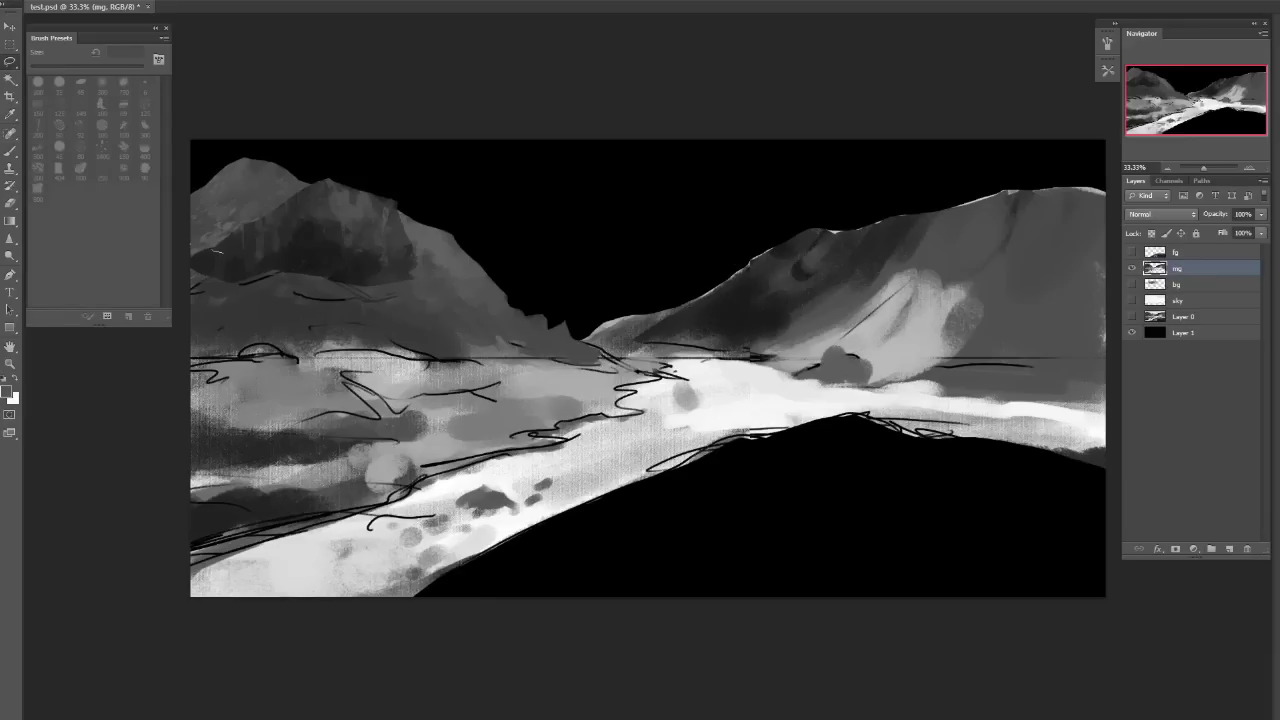
mouse_move(191, 243)
mouse_down()
mouse_move(321, 272)
mouse_move(410, 266)
mouse_move(458, 280)
mouse_move(396, 272)
mouse_move(584, 335)
mouse_move(552, 322)
mouse_move(192, 352)
mouse_up()
key(b)
key(b)
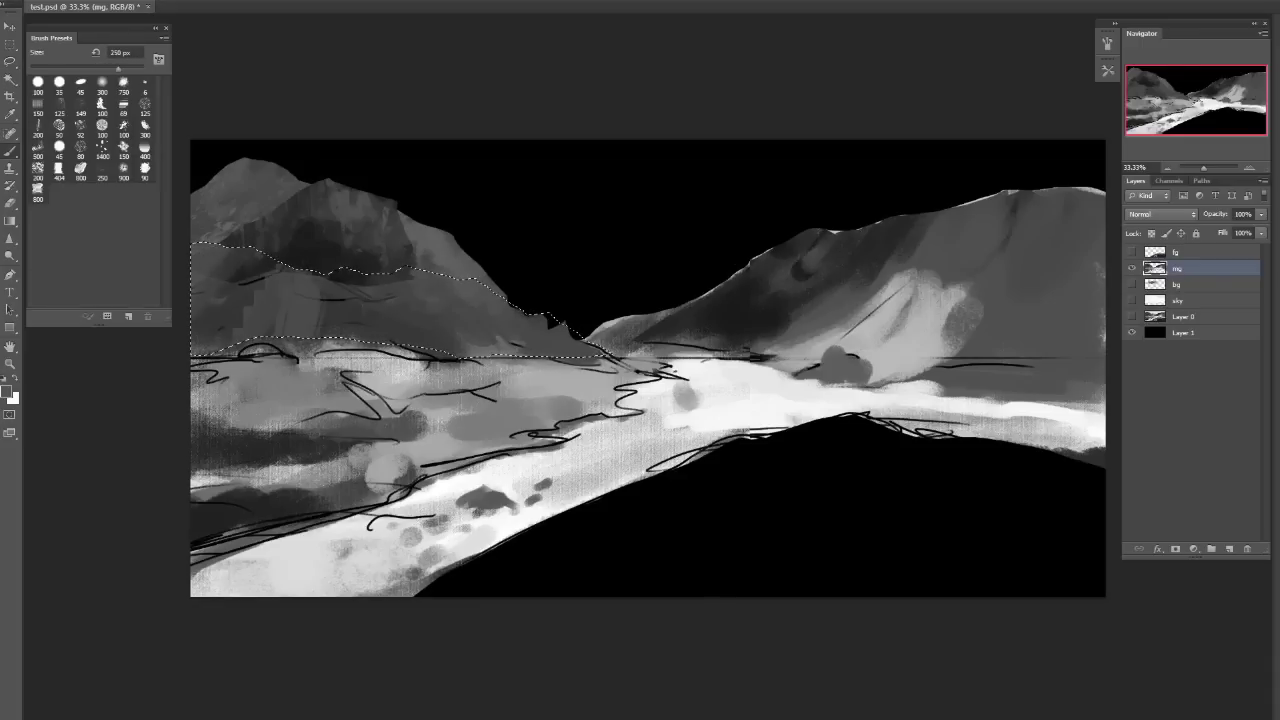
Cover the selected lower slopes and their sketch lines with near-black, using a 250 px brush.
key(bracketright)
key(bracketright)
key(bracketright)
key(d)
mouse_move(230, 260)
mouse_down()
mouse_move(290, 320)
mouse_move(330, 286)
mouse_move(500, 335)
mouse_up()
key(ctrl+alt+z)
key(ctrl+alt+z)
key(ctrl+alt+z)
key(ctrl+alt+z)
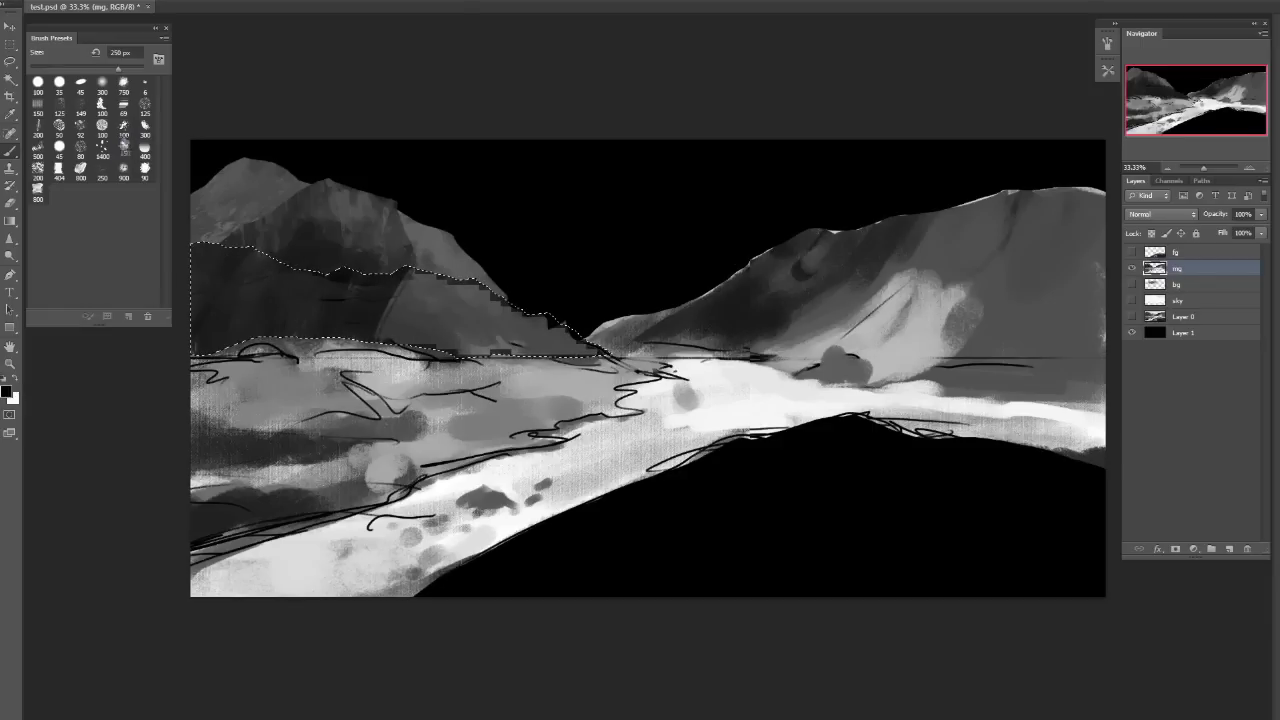
Add lighter rock texture to the dark lower slopes with sampled grey, using the 150 px preset and a 1300 px brush.
click(123, 147)
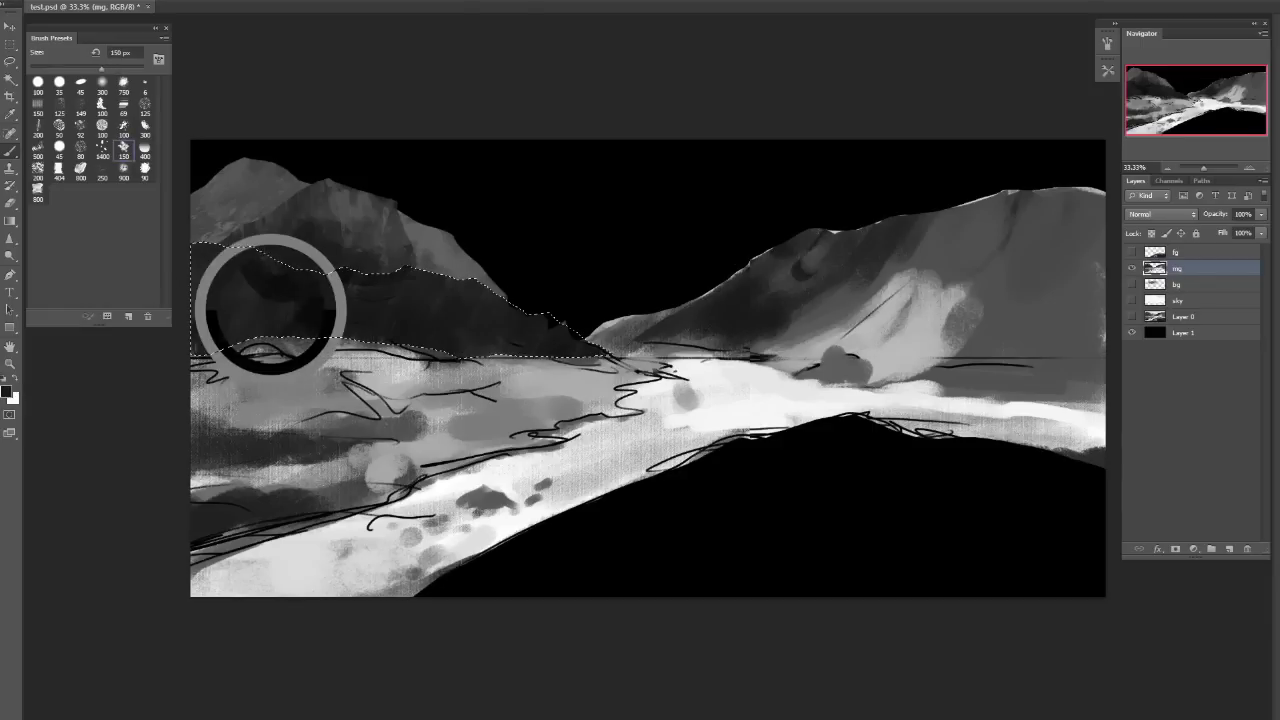
alt+click(272, 305)
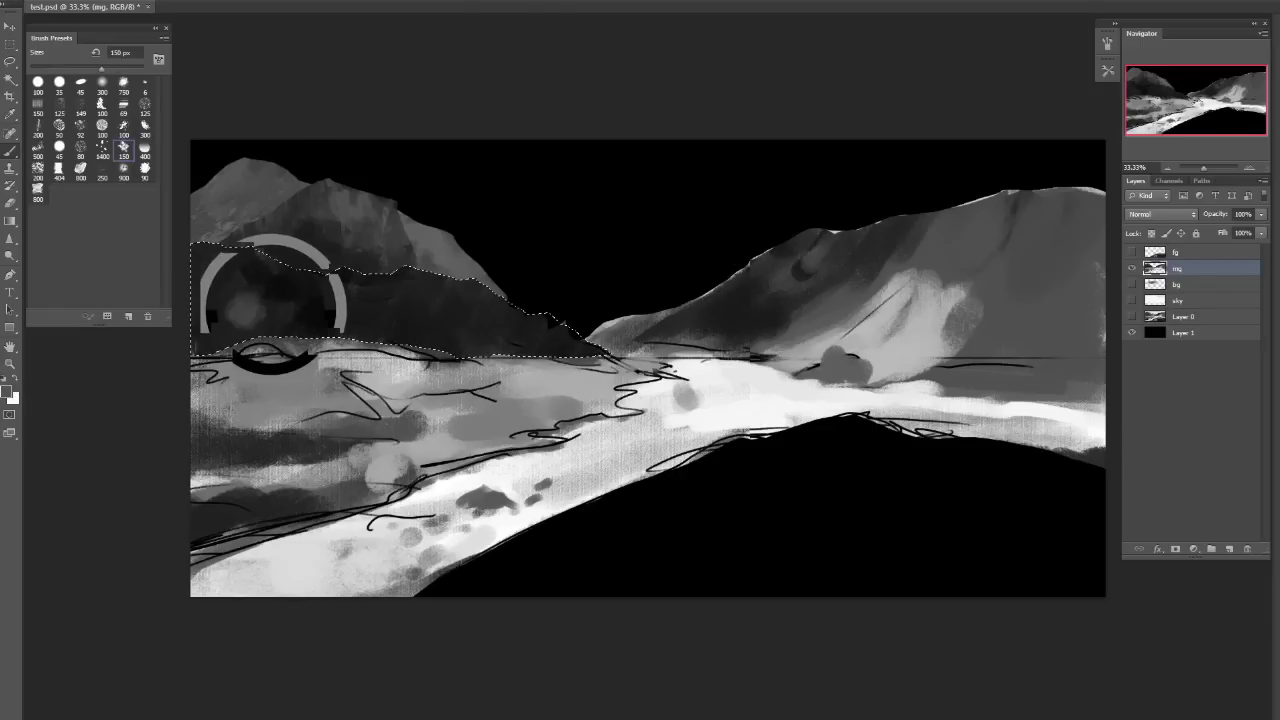
drag(283, 281, 258, 309)
drag(343, 286, 332, 301)
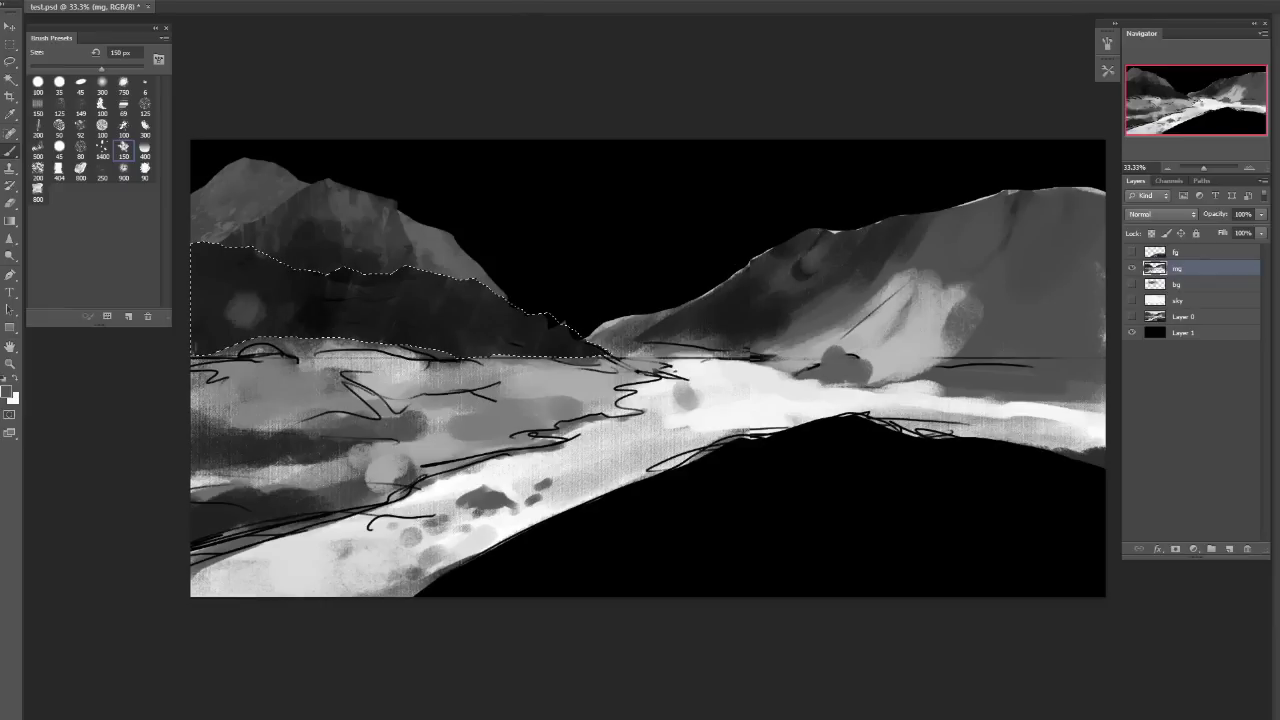
key(bracketright)
key(bracketright)
key(bracketright)
key(bracketright)
key(bracketright)
key(bracketright)
key(bracketright)
key(bracketright)
key(bracketright)
key(bracketright)
key(bracketright)
key(bracketright)
key(bracketright)
key(bracketright)
key(bracketright)
key(bracketright)
key(bracketright)
key(bracketright)
key(bracketright)
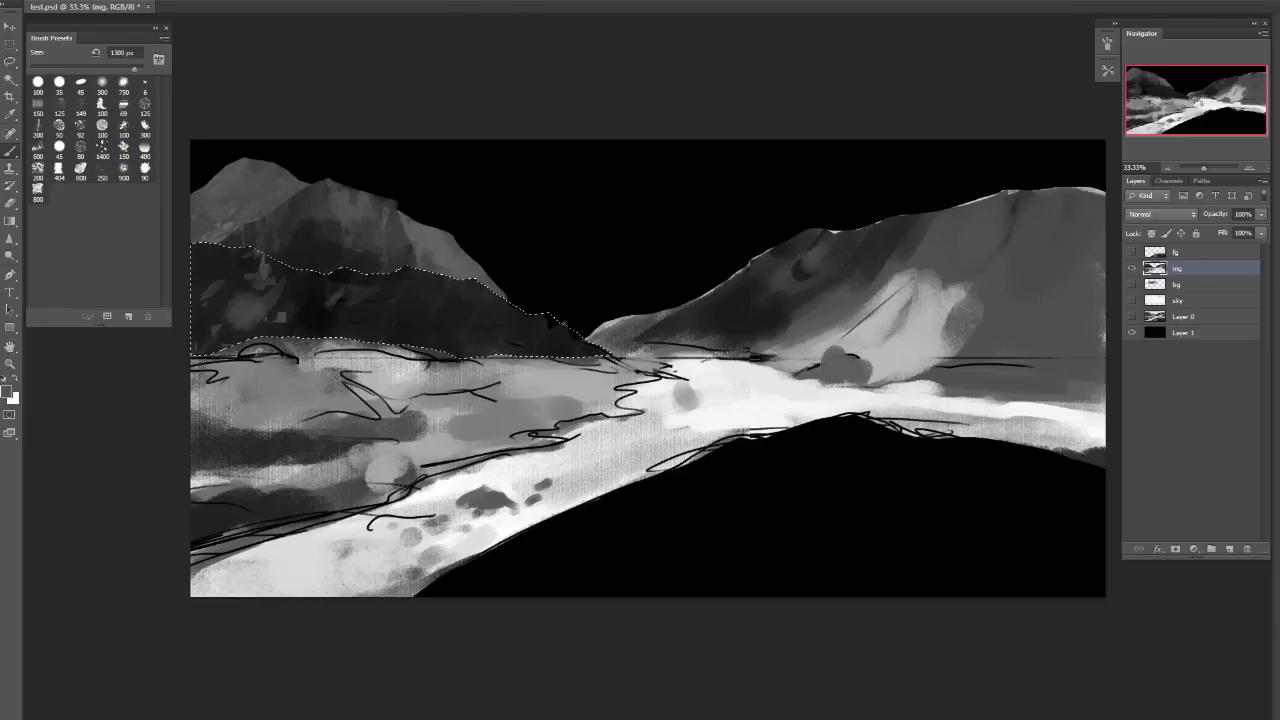
Break up the lower slopes with dark strokes from the 300 px preset and grey accents at 80 px, then deselect.
click(124, 129)
click(145, 129)
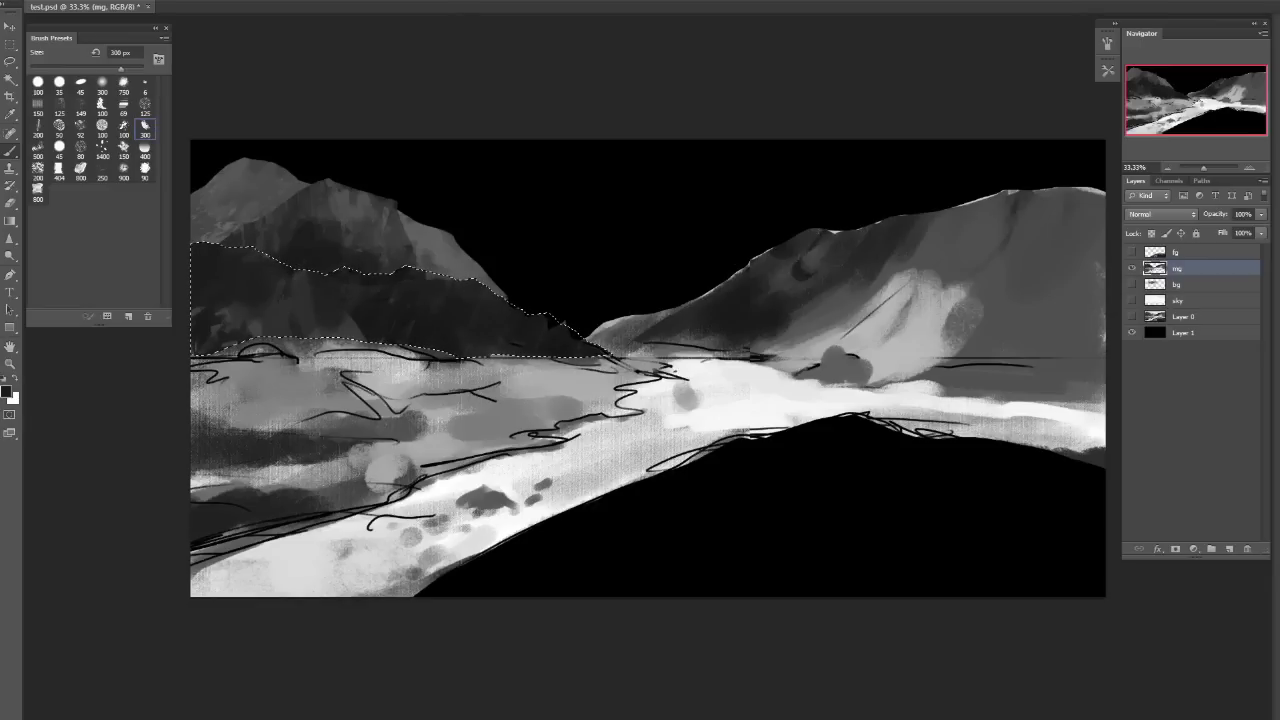
key(bracketleft)
key(bracketleft)
key(bracketleft)
key(bracketleft)
key(bracketleft)
key(x)
key(bracketleft)
key(bracketleft)
key(bracketleft)
key(ctrl+d)
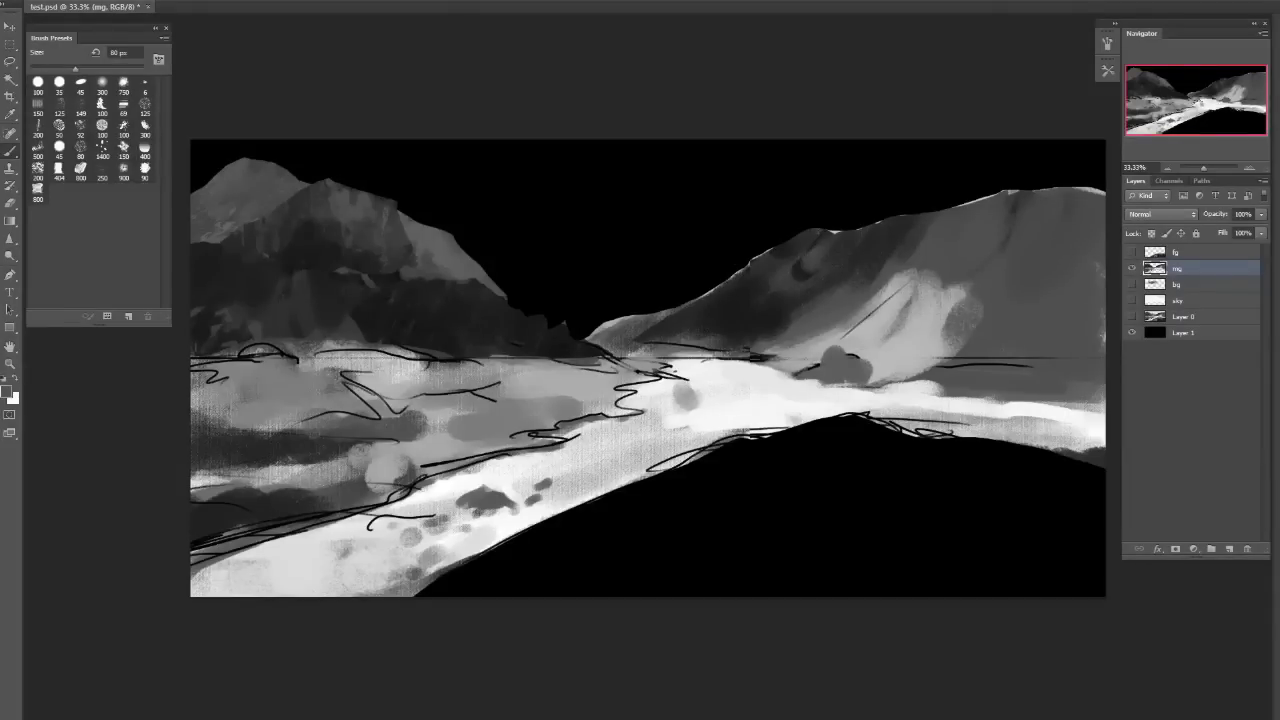
Replace the current brush presets with the Artist_Malin brush set.
click(1132, 268)
click(1132, 268)
key(bracketright)
key(bracketright)
key(x)
click(164, 37)
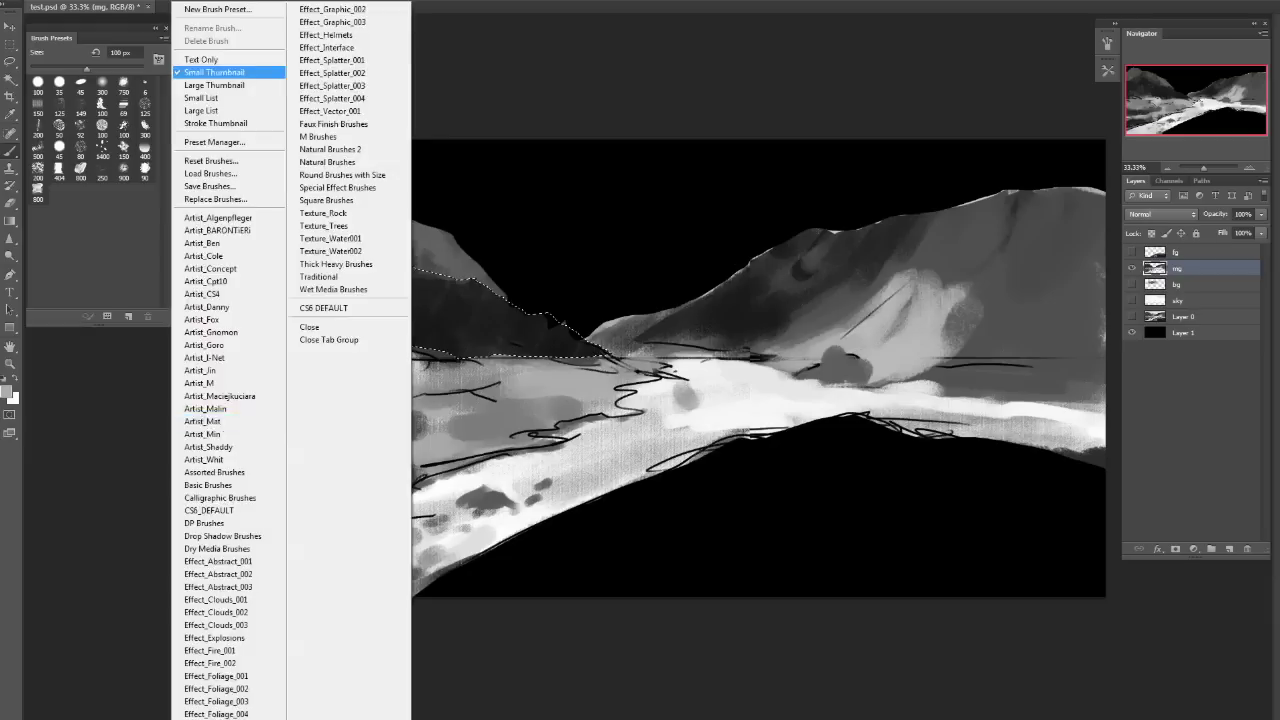
click(205, 408)
click(580, 249)
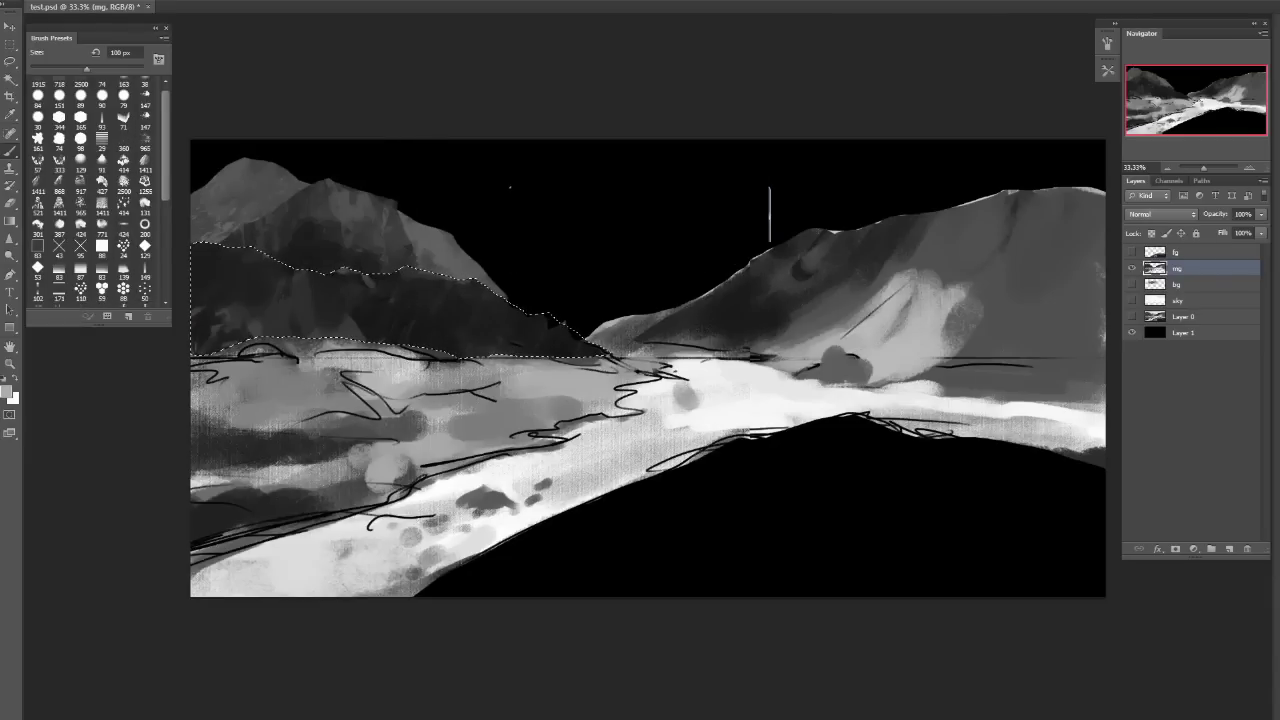
key(Return)
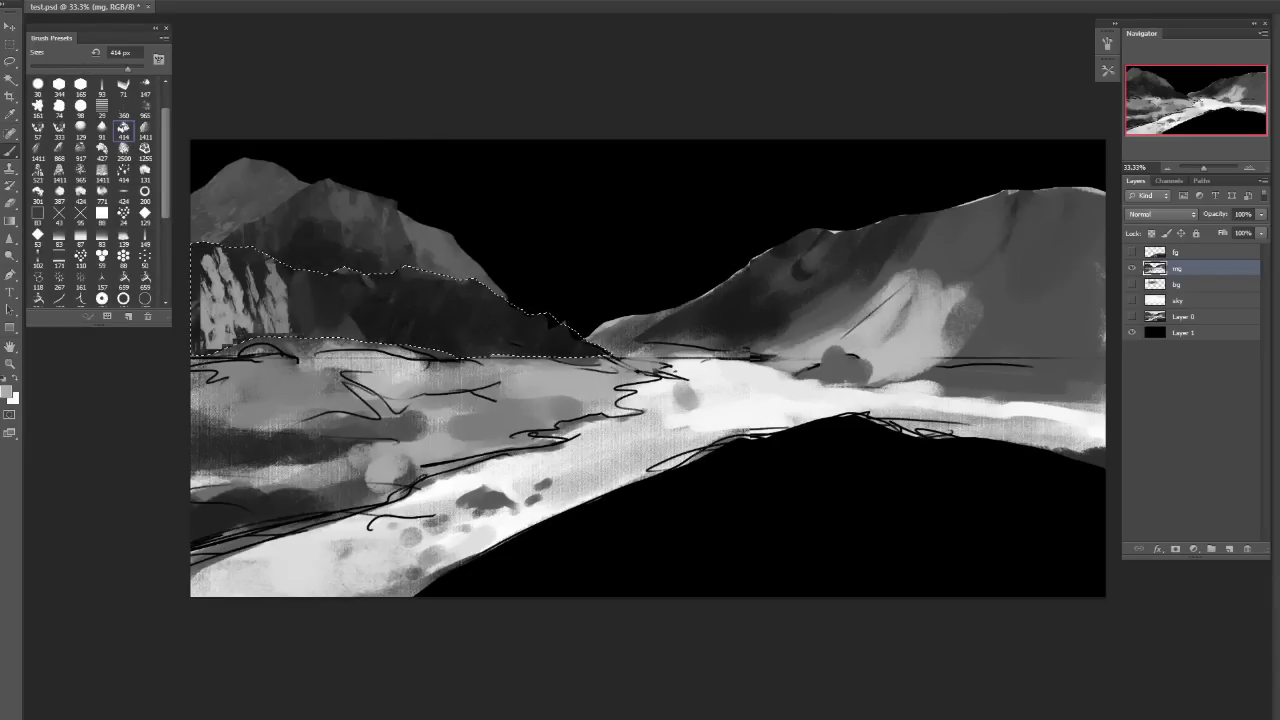
Texture the selected lower slopes with sampled dark and grey tones, using the 427 px preset at about 400 px.
click(101, 148)
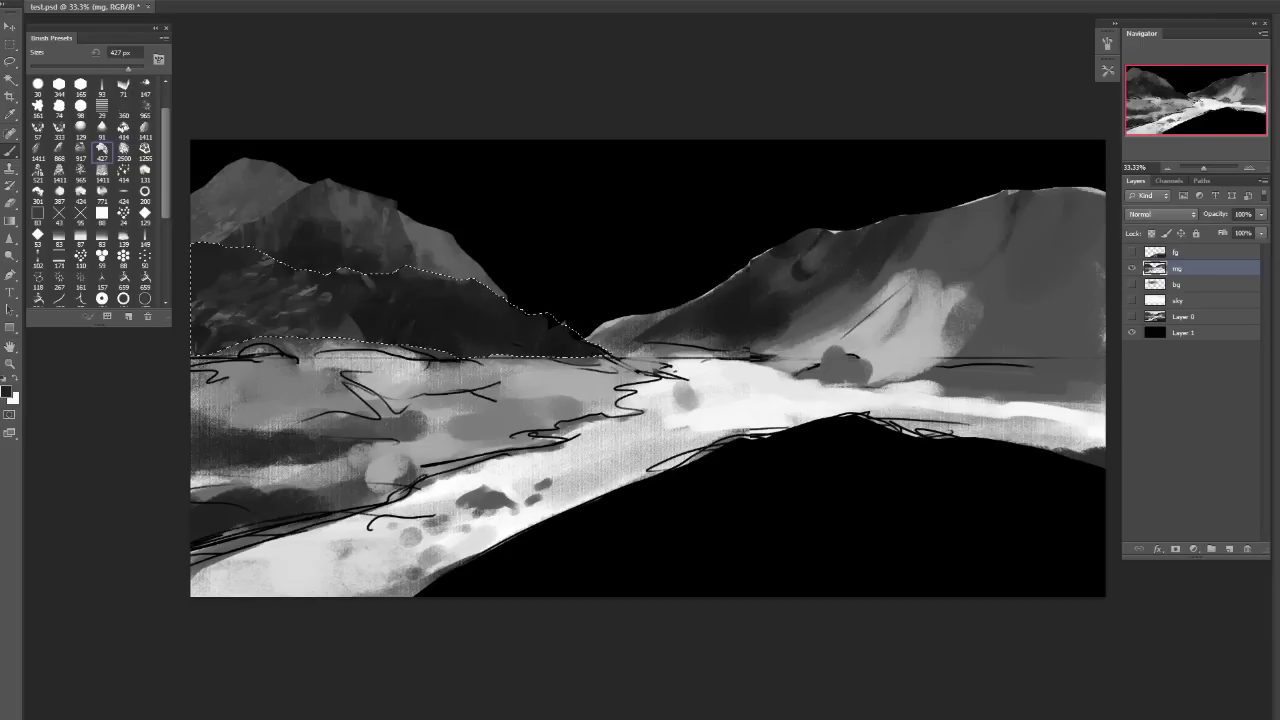
alt+click(304, 290)
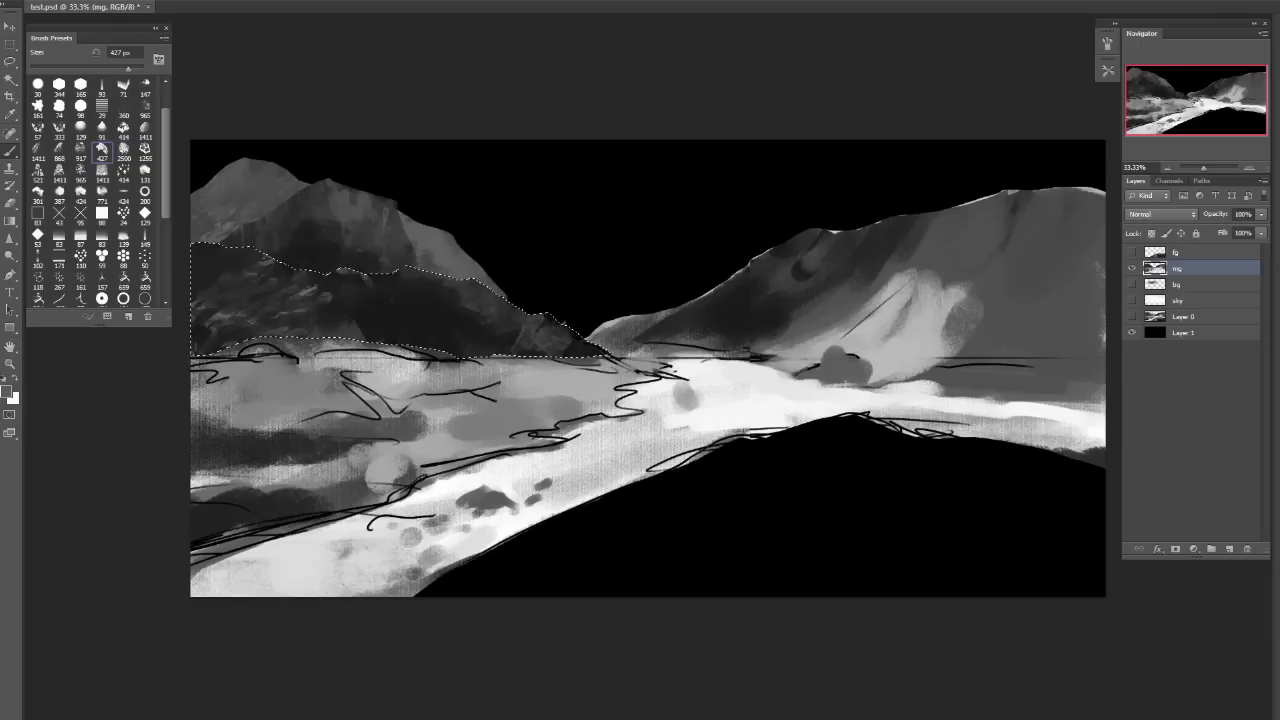
alt+click(572, 342)
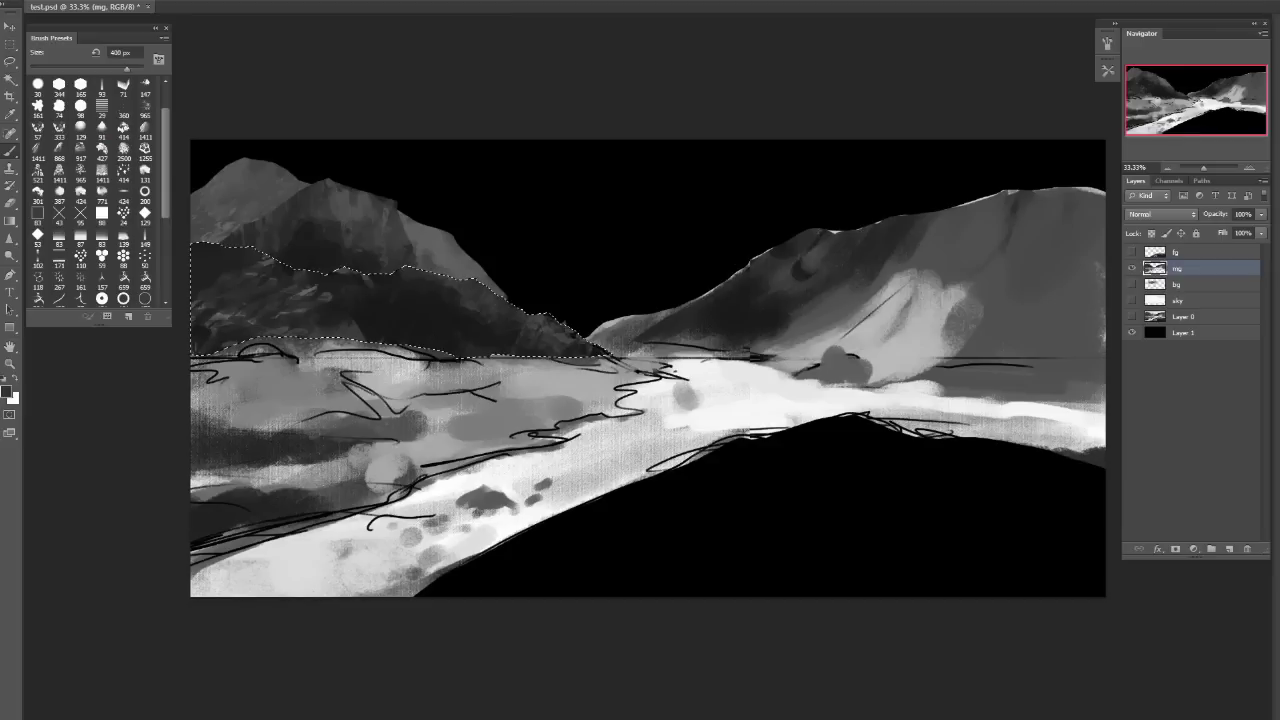
alt+click(556, 328)
drag(552, 326, 592, 348)
alt+click(574, 340)
Add small light grey rock accents to the lower slopes at 60 px, then break them up with near-black at 70 px.
key(bracketright)
key(bracketright)
key(bracketright)
key(bracketright)
key(bracketright)
key(bracketright)
key(bracketright)
key(bracketright)
key(bracketright)
key(bracketright)
key(bracketright)
key(bracketleft)
key(bracketleft)
key(bracketleft)
key(bracketleft)
key(bracketleft)
key(bracketleft)
key(bracketleft)
key(bracketleft)
key(bracketleft)
key(bracketleft)
key(bracketleft)
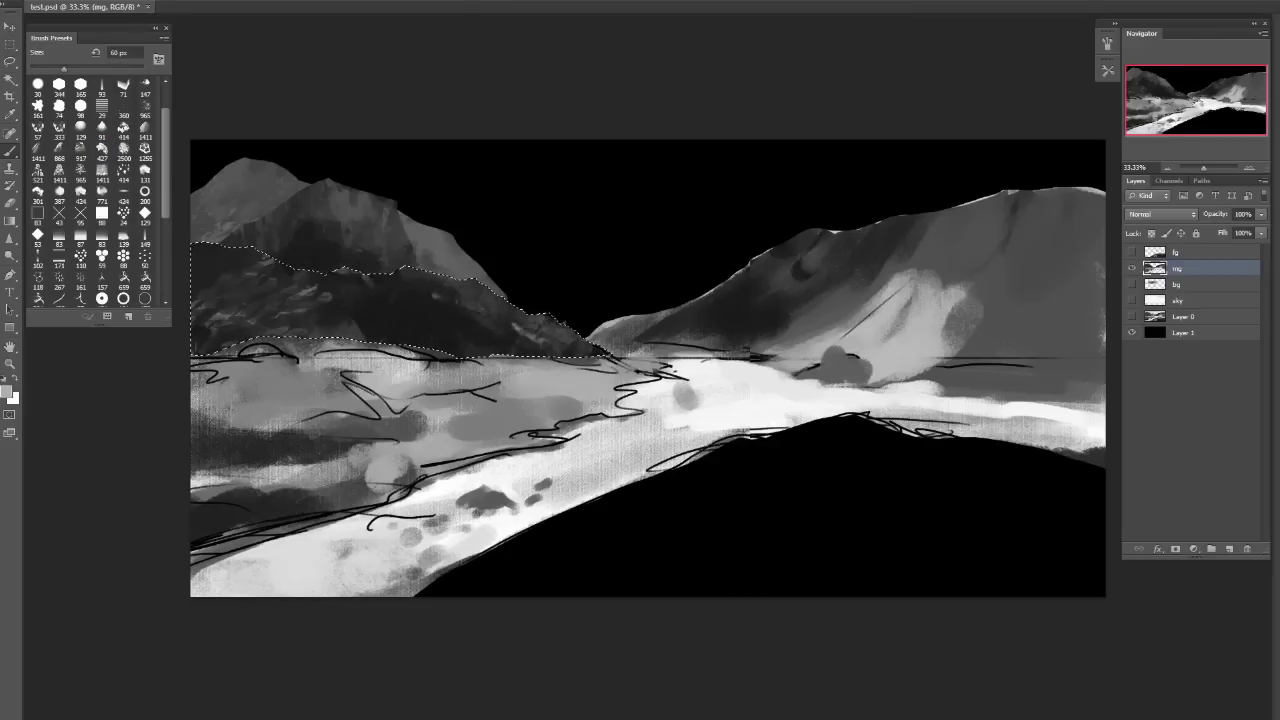
alt+click(369, 309)
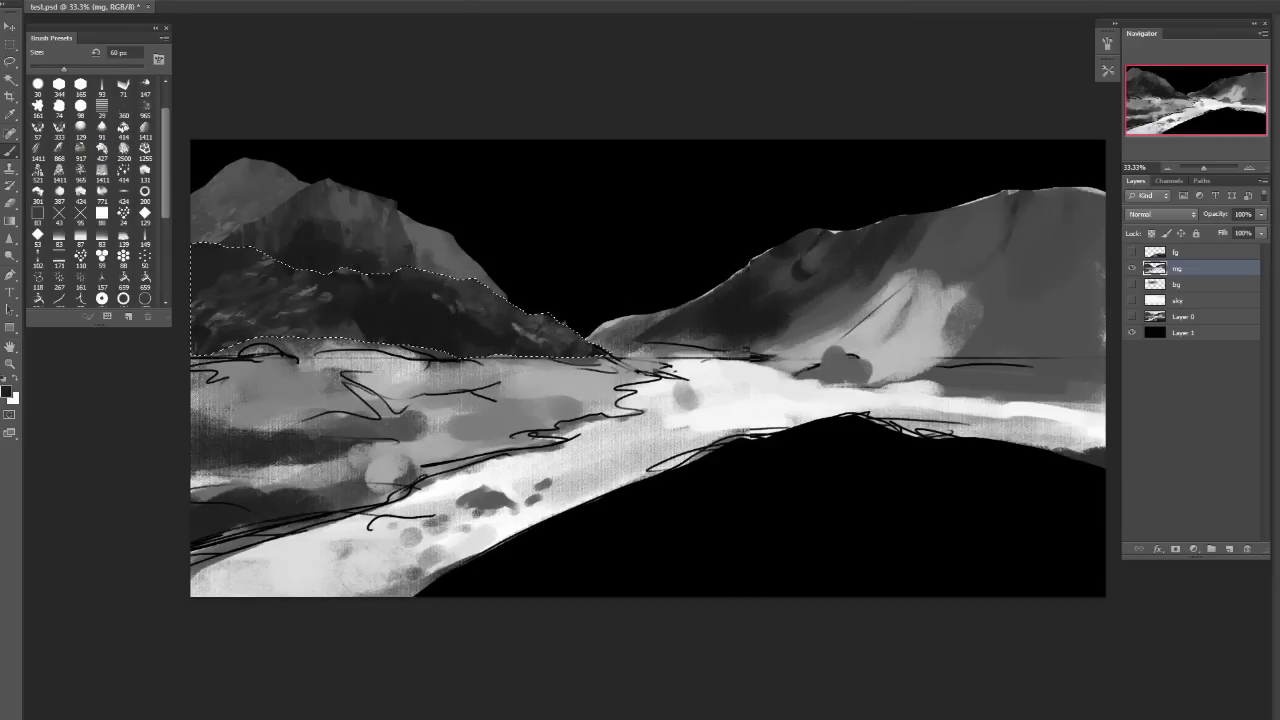
key(bracketright)
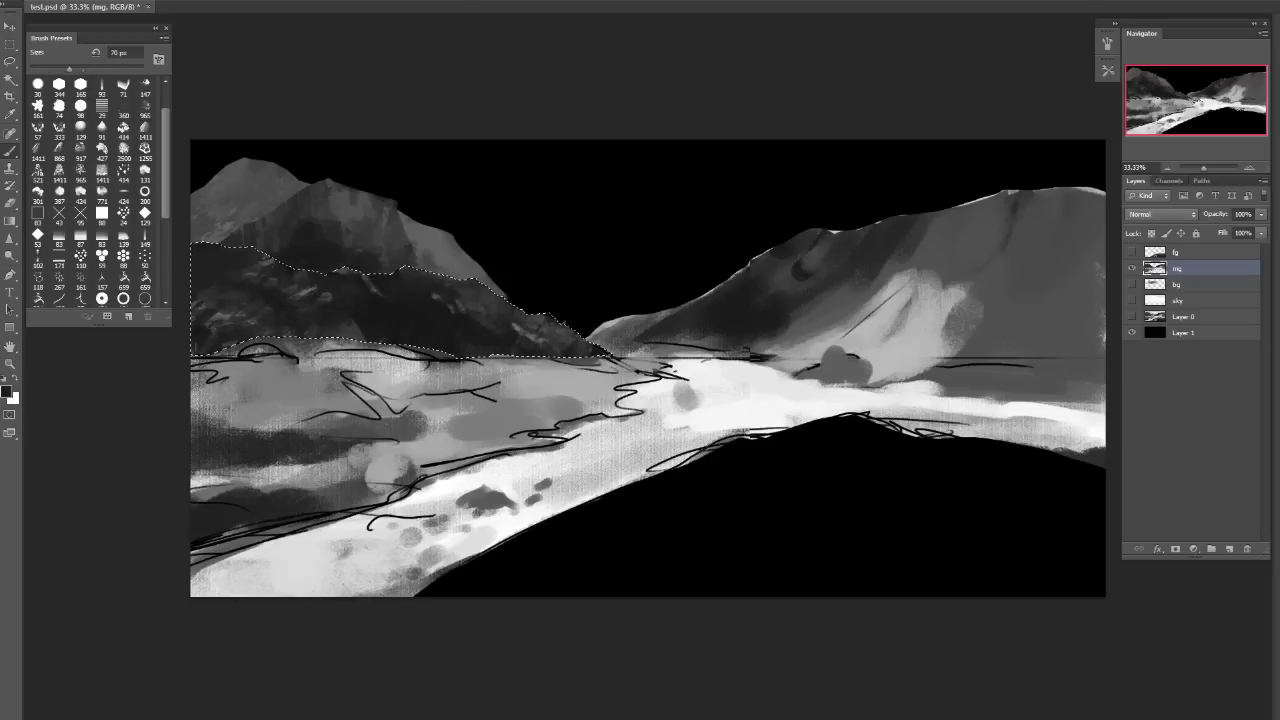
Darken the river end of the selected lower slopes with near-black, using the 427 px preset reduced to 125 px.
click(80, 126)
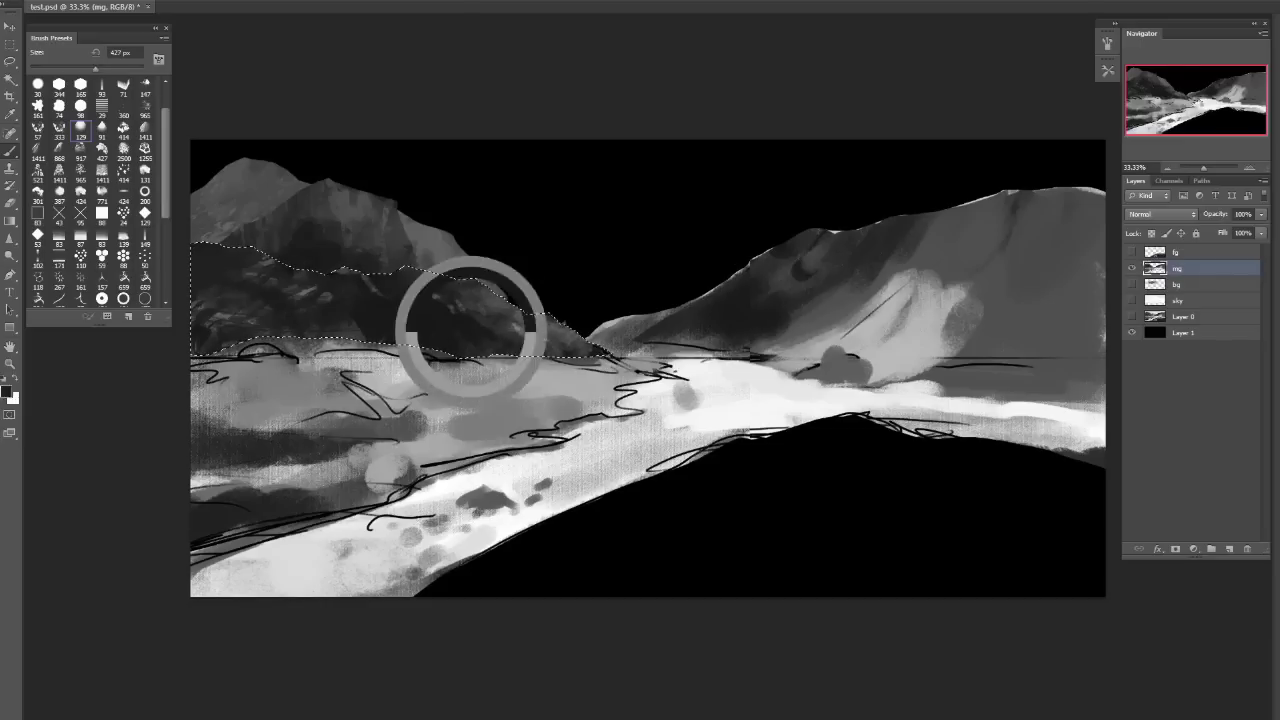
click(102, 148)
key(d)
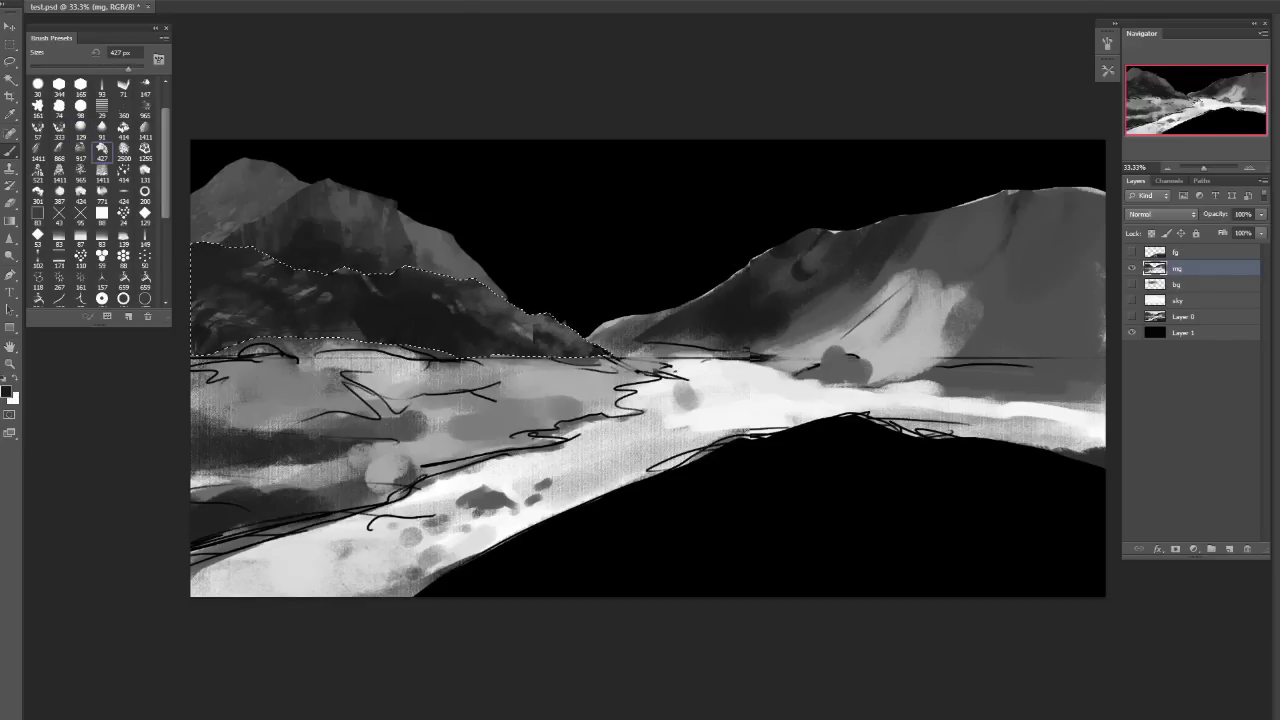
key(bracketleft)
key(bracketleft)
key(bracketleft)
key(bracketleft)
key(bracketleft)
key(bracketleft)
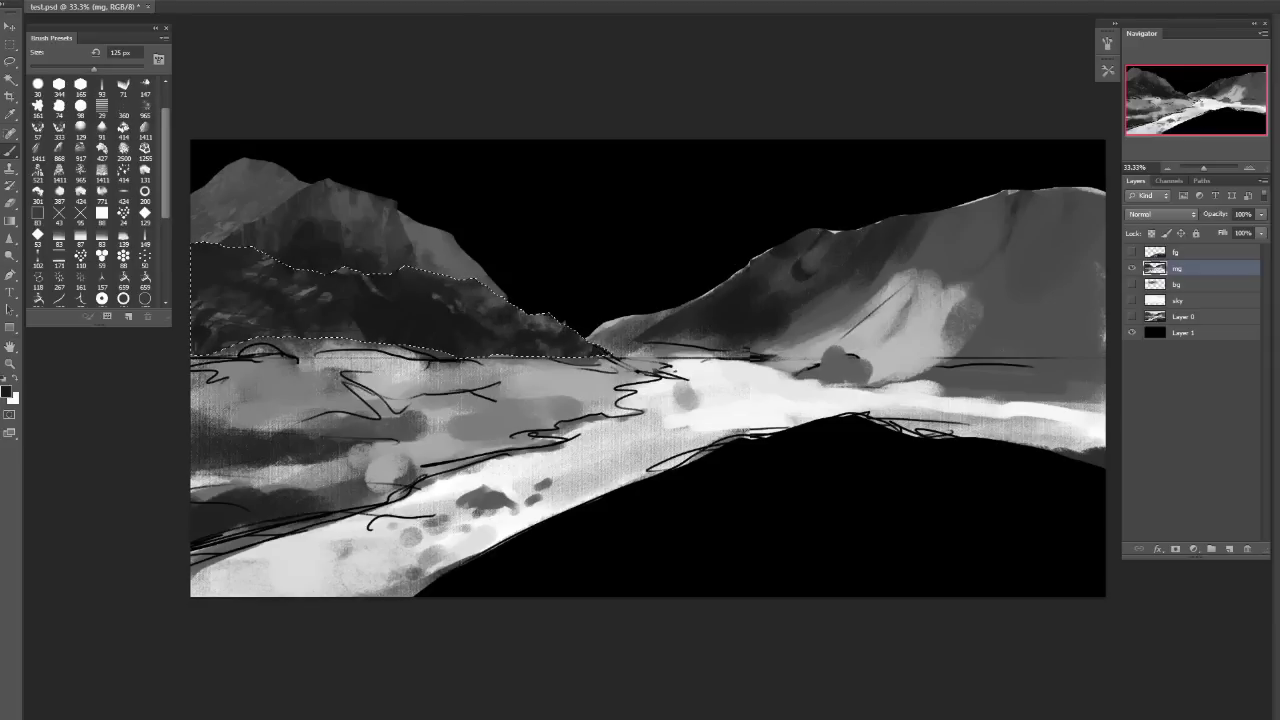
Invert the selection, shade the mountain just above the lower ridge with the 129 px preset, and deselect.
key(ctrl+shift+i)
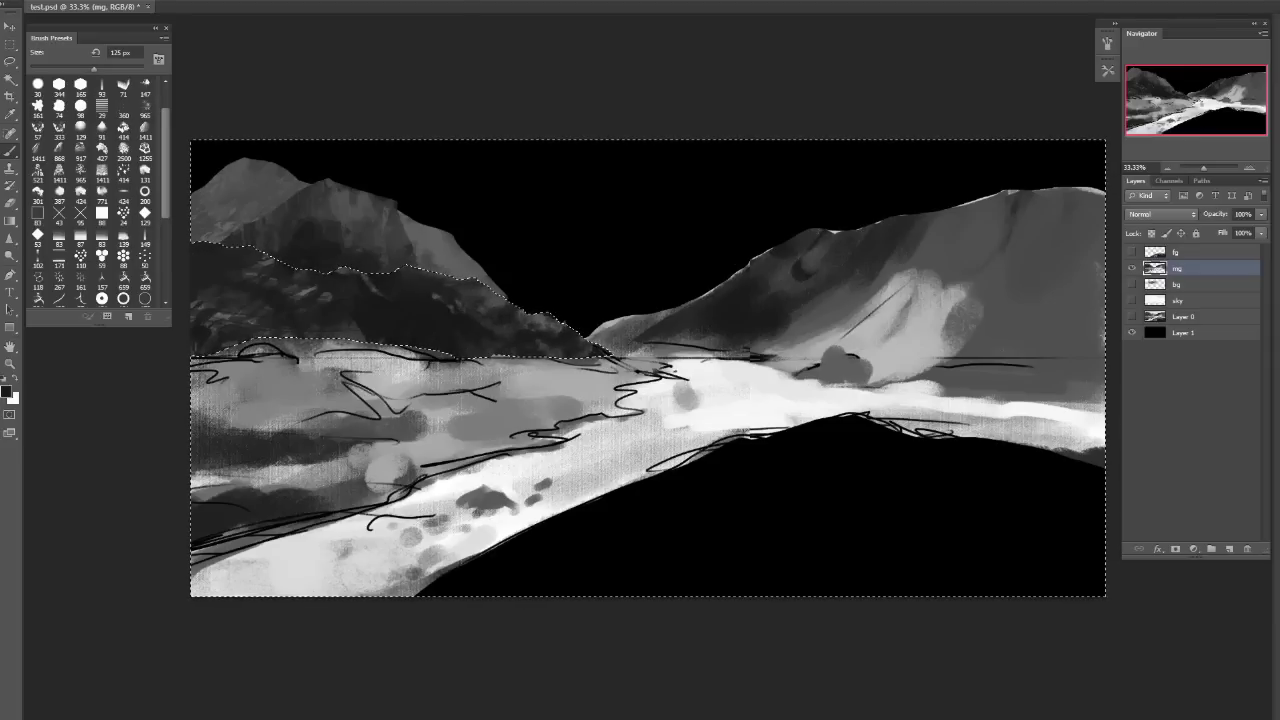
click(80, 127)
click(441, 249)
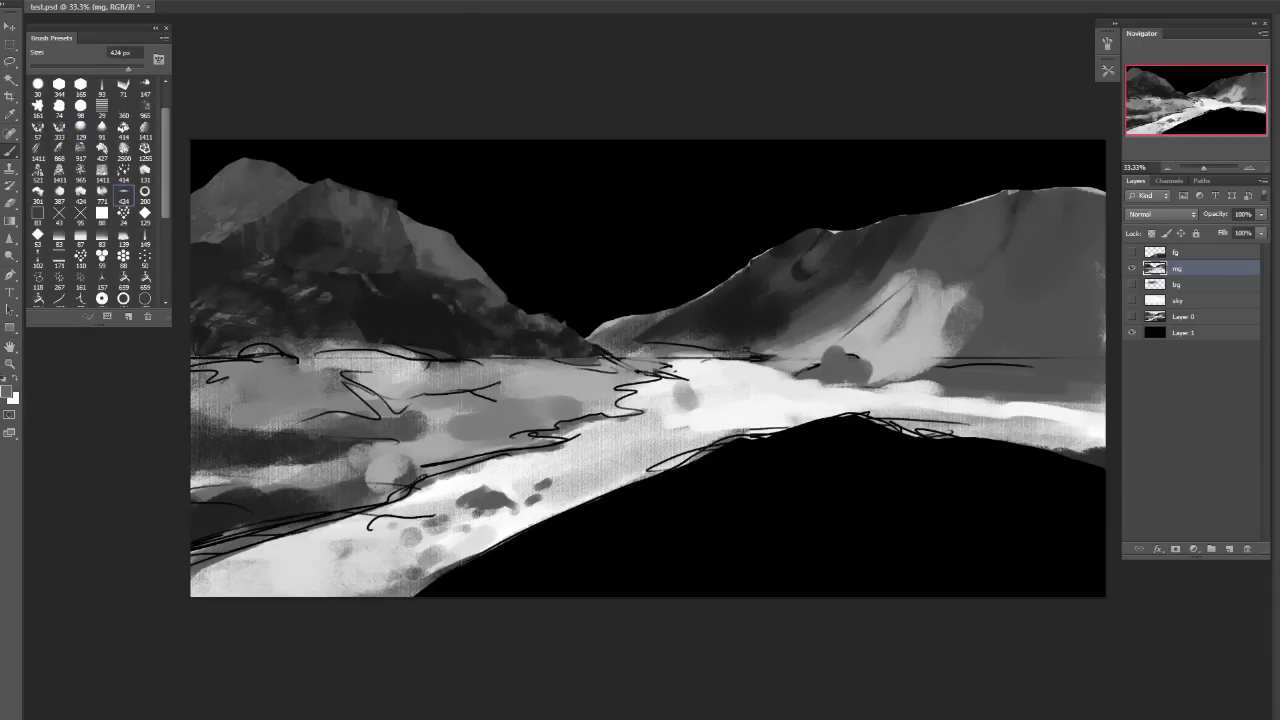
key(ctrl+d)
Add thin grey accents along the lower ridge and the mountain face above it, using the 424 px preset at 45 px.
key(bracketright)
key(bracketright)
key(bracketright)
key(bracketright)
key(bracketright)
key(bracketright)
key(bracketleft)
key(bracketleft)
key(bracketleft)
key(bracketleft)
key(bracketleft)
key(bracketleft)
key(bracketleft)
key(bracketleft)
key(bracketleft)
key(bracketleft)
key(bracketleft)
key(bracketleft)
key(bracketleft)
key(bracketright)
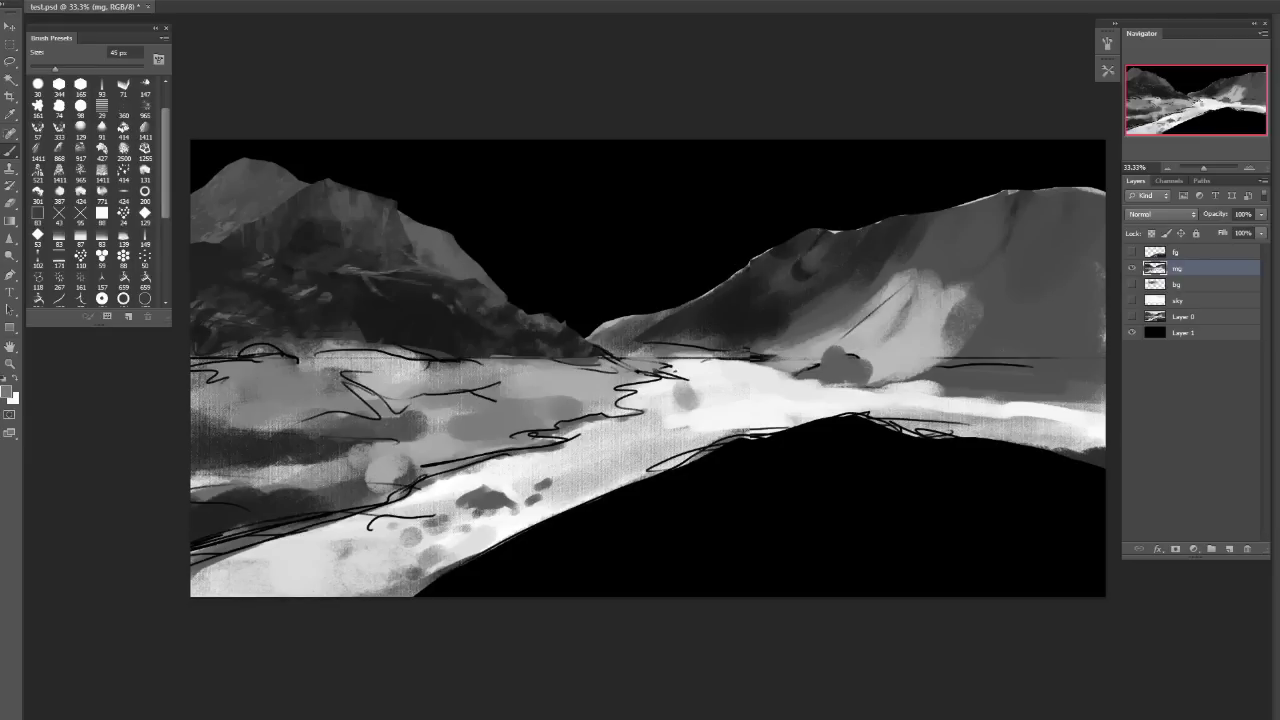
alt+click(348, 259)
key(ctrl+z)
key(ctrl+z)
key(ctrl+shift+h)
key(ctrl+shift+h)
Cover the sketch lines at the foot of the left mountain with grey, using the round 98 px preset at 80 to 100 px.
click(80, 103)
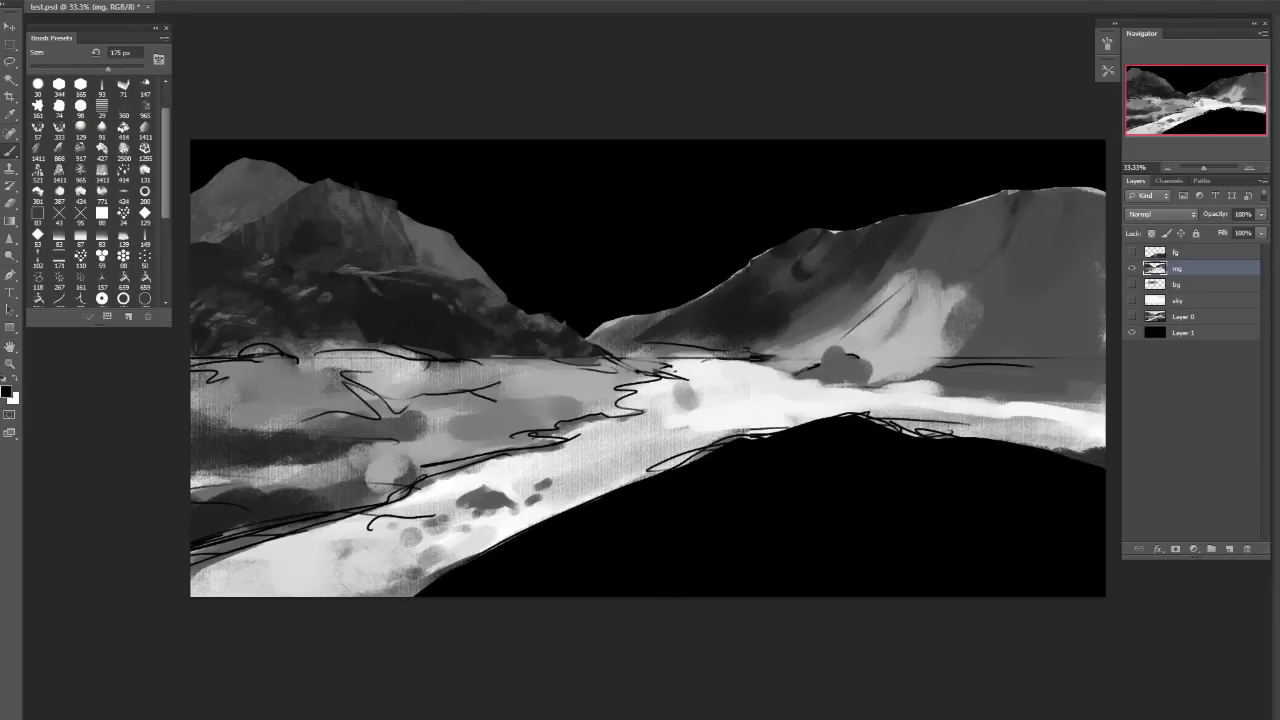
key(bracketright)
key(bracketright)
key(bracketright)
key(bracketleft)
key(bracketleft)
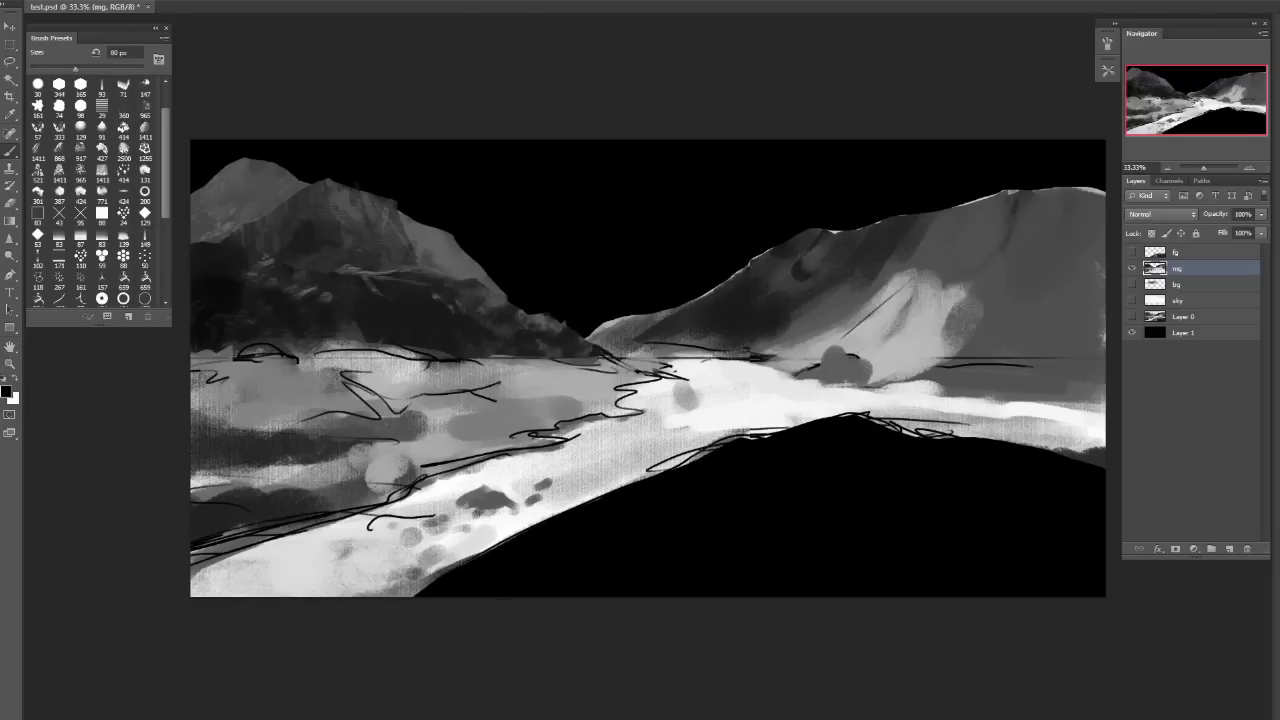
key(bracketright)
key(bracketright)
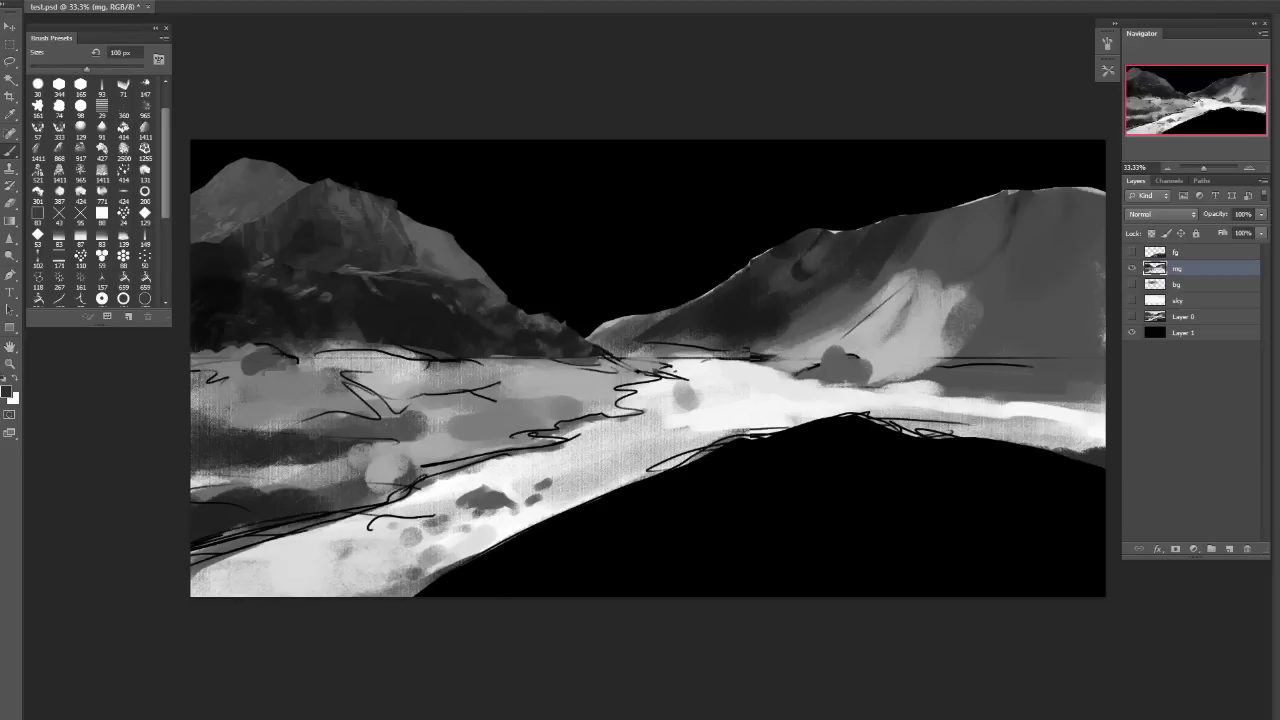
Block in dark grey patches on the left bank directly below the mountain, enlarging the brush to 250 px.
mouse_move(200, 355)
mouse_down()
mouse_move(310, 380)
mouse_move(250, 365)
mouse_move(310, 380)
mouse_move(462, 371)
mouse_up()
key(ctrl+z)
key(bracketright)
key(bracketright)
key(ctrl+z)
key(bracketright)
key(ctrl+z)
mouse_move(366, 364)
mouse_down()
mouse_move(466, 378)
mouse_move(408, 373)
mouse_up()
key(ctrl+z)
key(bracketright)
key(bracketright)
drag(260, 370, 630, 390)
key(ctrl+z)
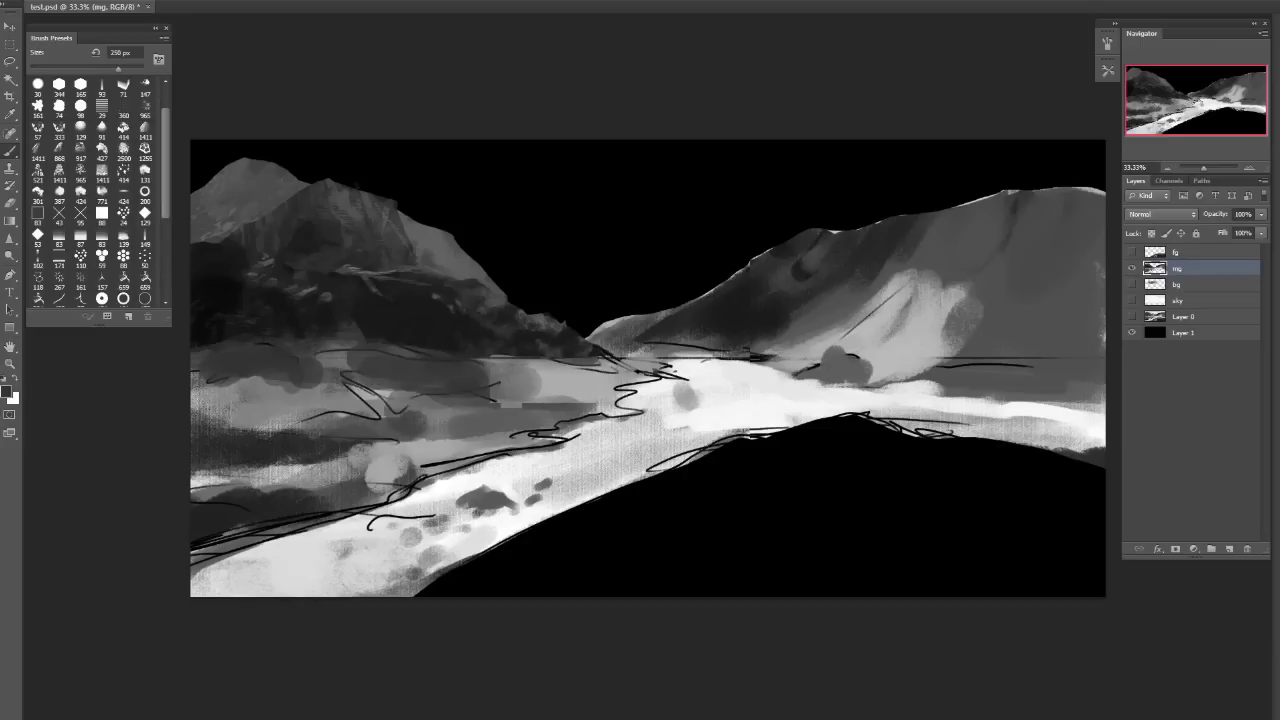
Darken the rest of the left bank down to the river with broad 250 px strokes over the sketch lines.
drag(260, 400, 406, 410)
key(ctrl+z)
drag(200, 410, 350, 415)
key(ctrl+z)
drag(240, 470, 420, 460)
key(ctrl+z)
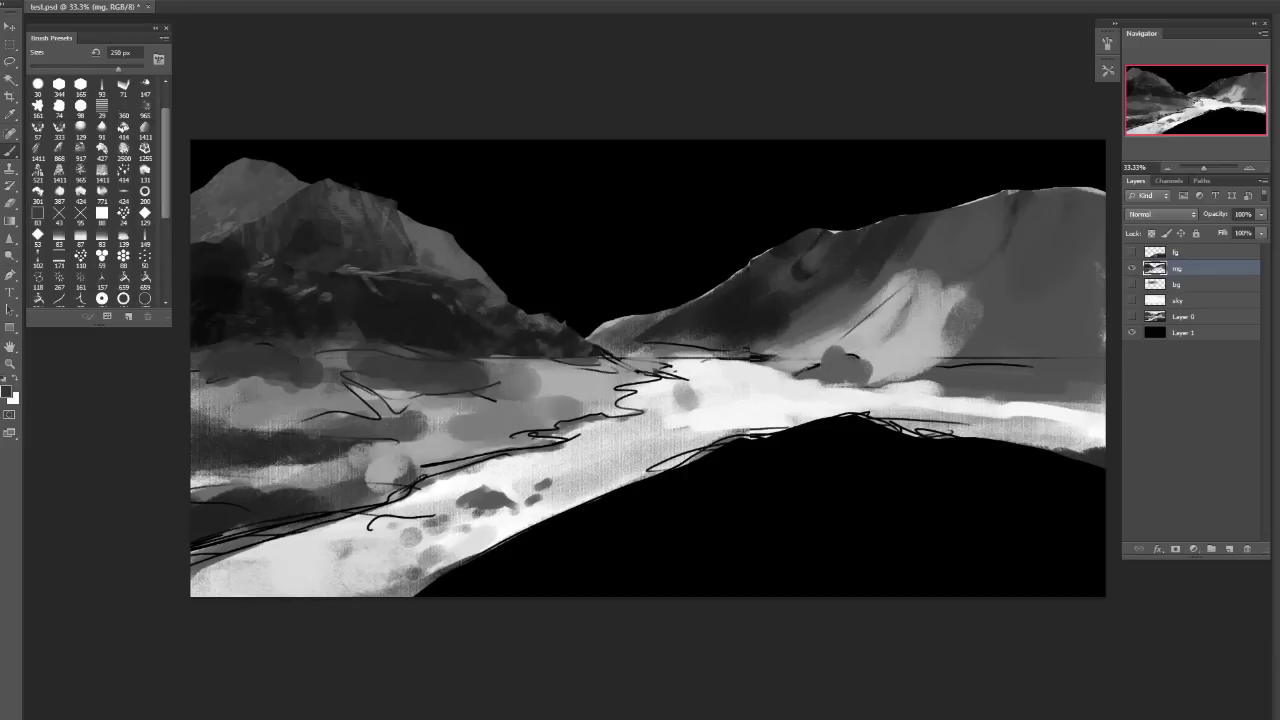
key(ctrl+z)
Paint dark textured strokes across the lower left bank, using the 414 px preset at 250 px.
click(163, 37)
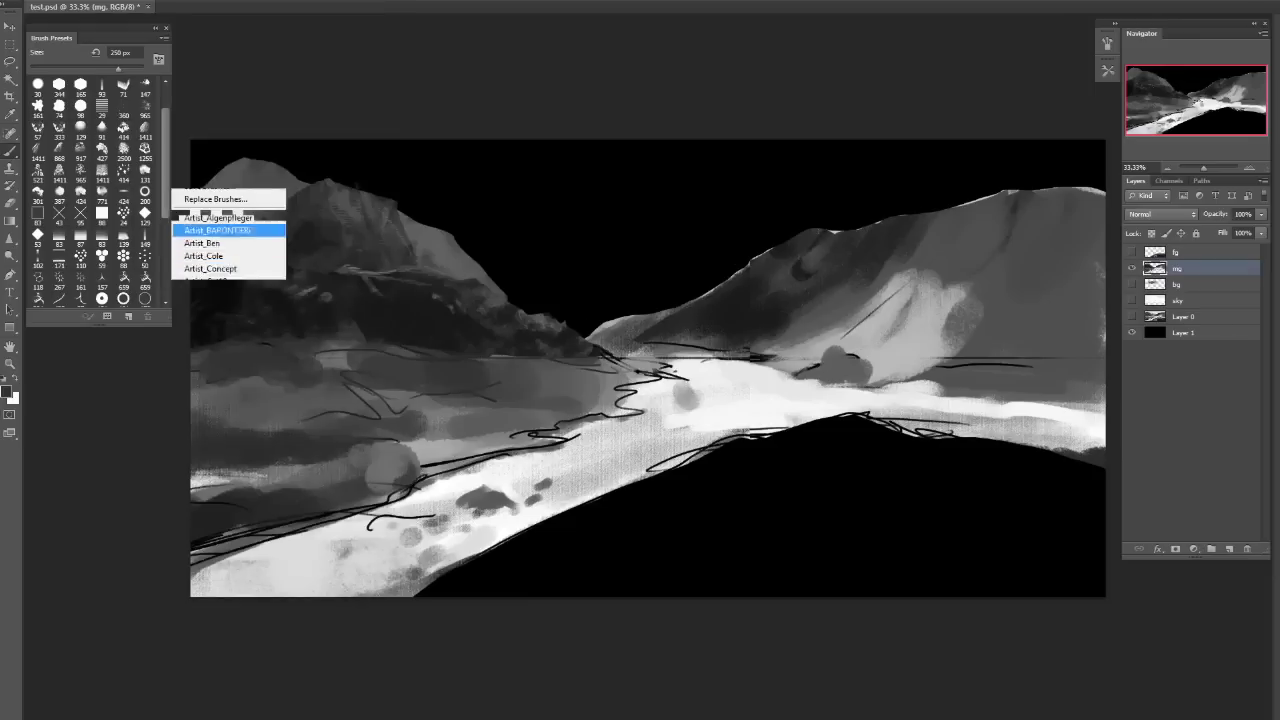
click(123, 130)
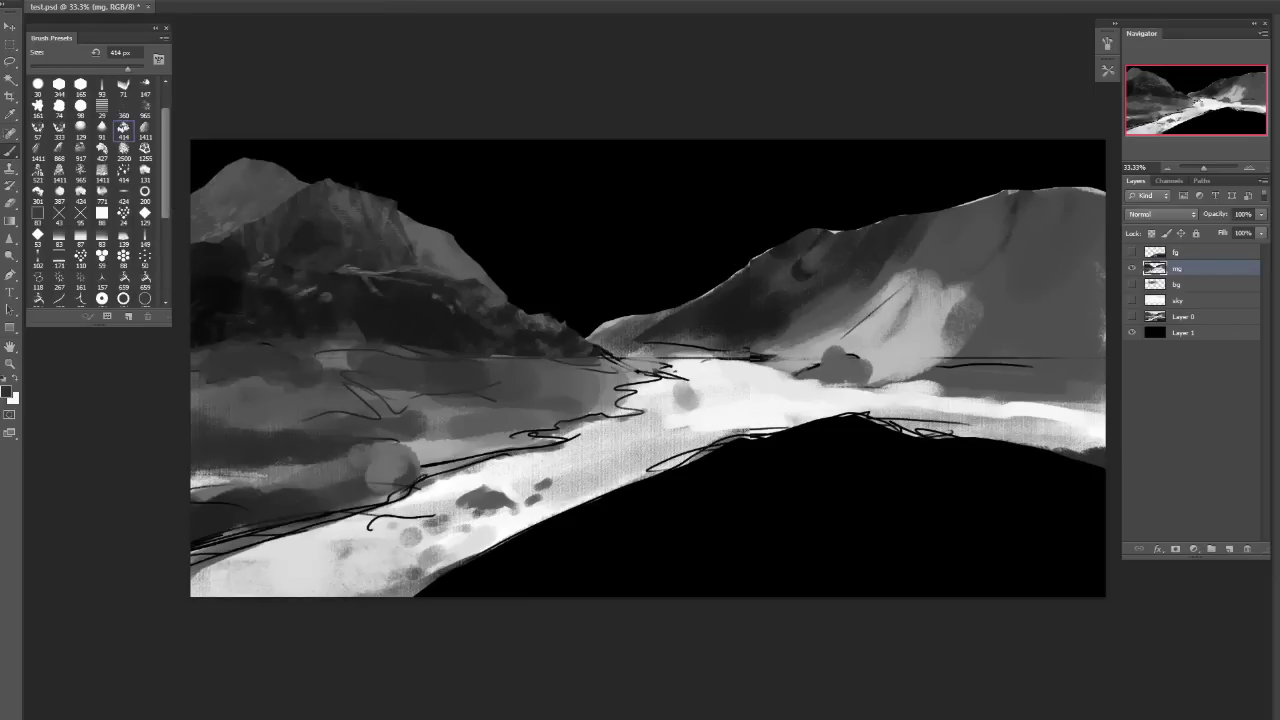
key(bracketleft)
key(bracketleft)
key(bracketleft)
mouse_move(194, 502)
mouse_down()
mouse_move(340, 492)
mouse_move(262, 486)
mouse_move(382, 468)
mouse_up()
key(bracketleft)
key(bracketleft)
key(bracketleft)
key(bracketleft)
key(bracketleft)
drag(226, 442, 372, 440)
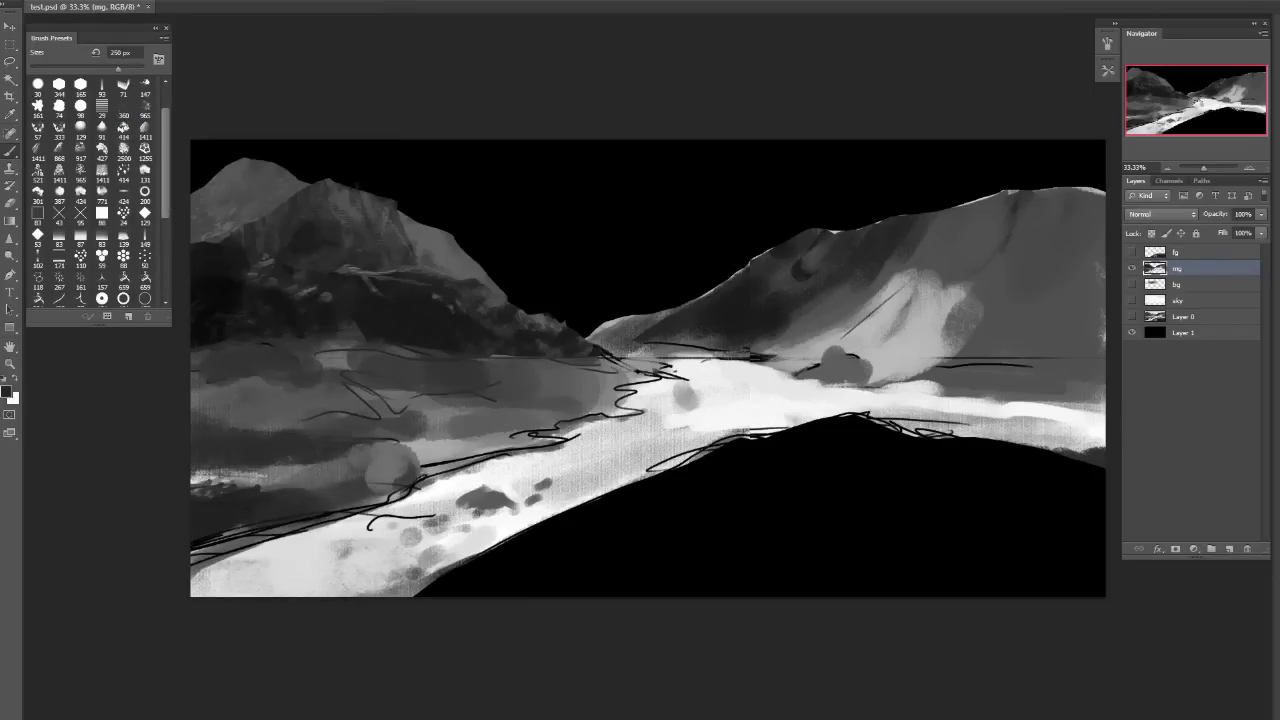
drag(194, 412, 340, 446)
drag(212, 500, 408, 468)
mouse_move(268, 429)
mouse_down()
mouse_move(416, 420)
mouse_move(454, 437)
mouse_up()
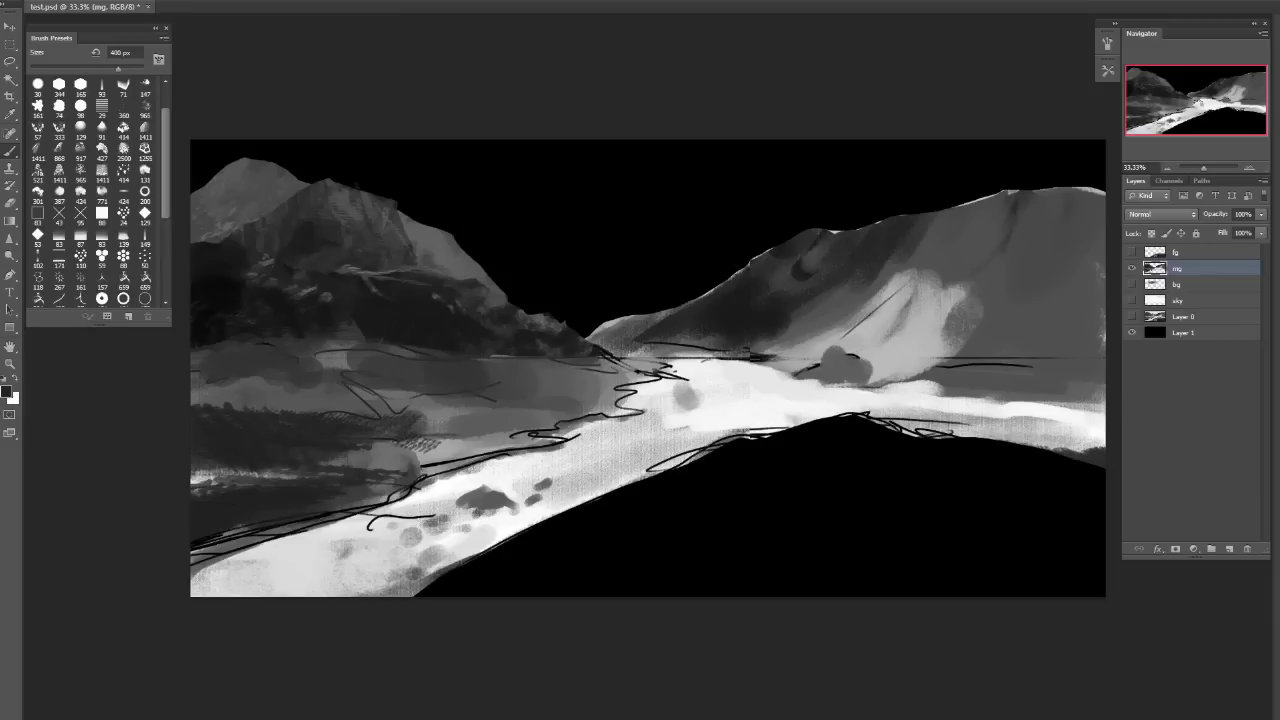
Extend the dark ground texture toward the river's edge with a 400 px brush.
key(bracketright)
key(bracketright)
key(bracketright)
key(bracketright)
key(bracketright)
key(bracketright)
key(bracketright)
drag(330, 474, 516, 446)
Refine the left bank's dark texture along the river's edge with a 175 px brush.
key(bracketleft)
key(bracketleft)
key(bracketleft)
key(bracketleft)
drag(282, 430, 490, 418)
drag(376, 462, 580, 426)
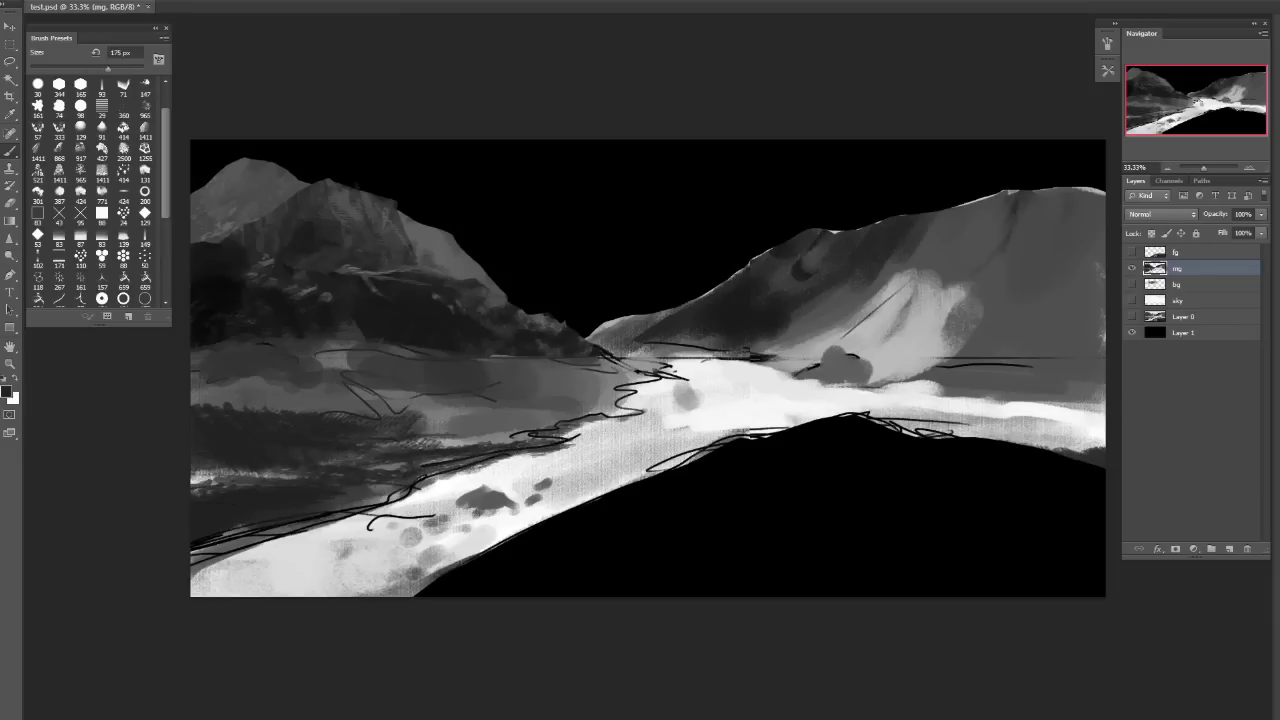
drag(494, 452, 618, 414)
drag(478, 402, 554, 396)
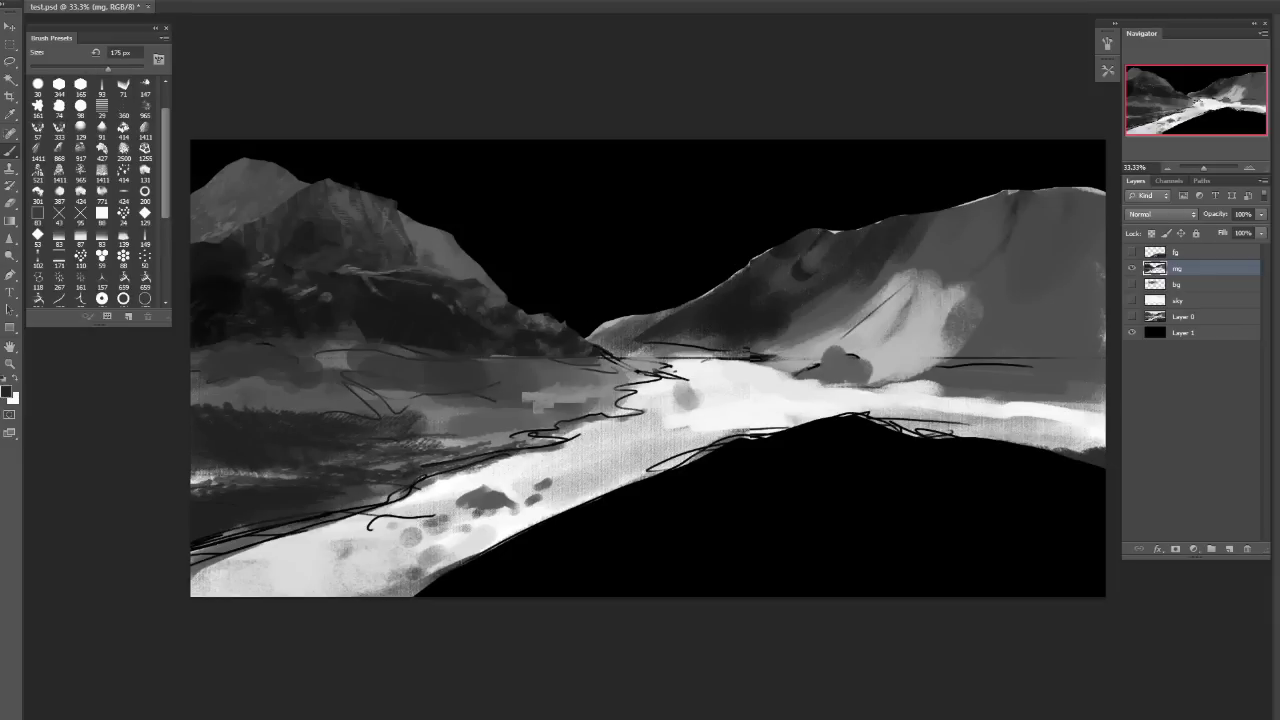
drag(418, 464, 578, 436)
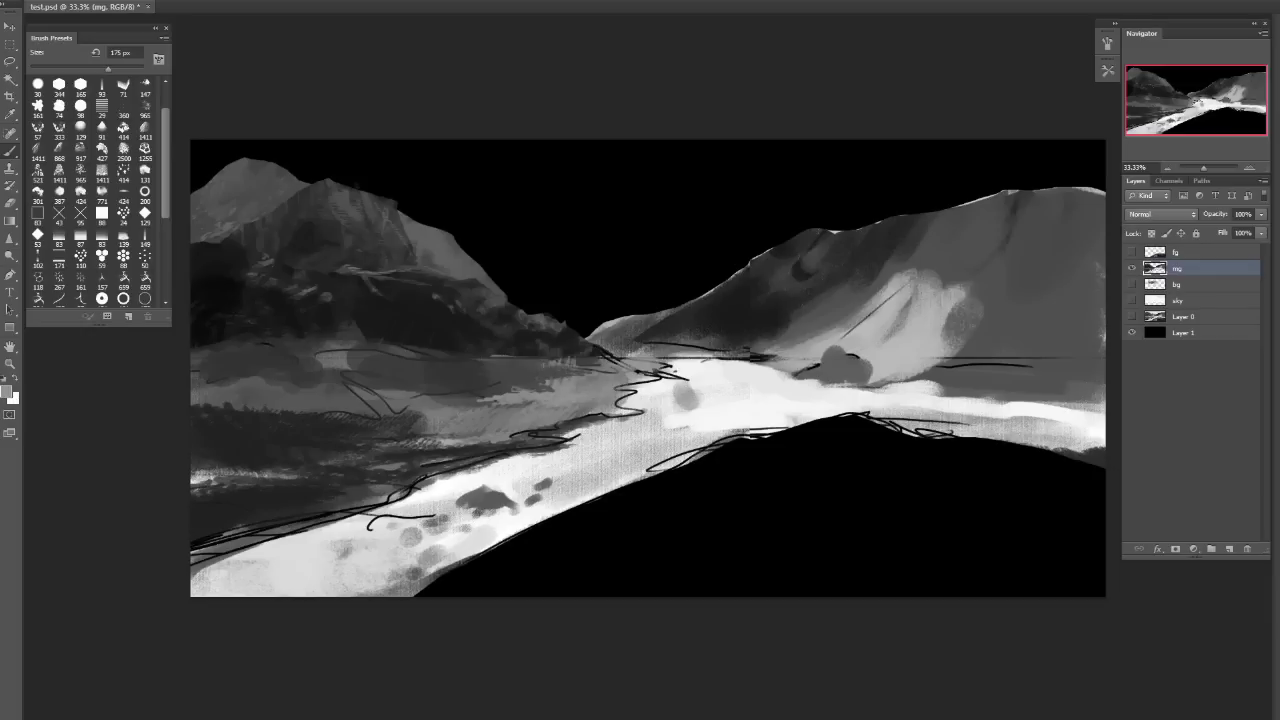
Paint mid-grey grass texture over the middle of the left bank, covering its sketch lines, at 175 px.
drag(526, 388, 438, 407)
drag(592, 362, 318, 420)
drag(392, 398, 322, 404)
drag(504, 410, 324, 426)
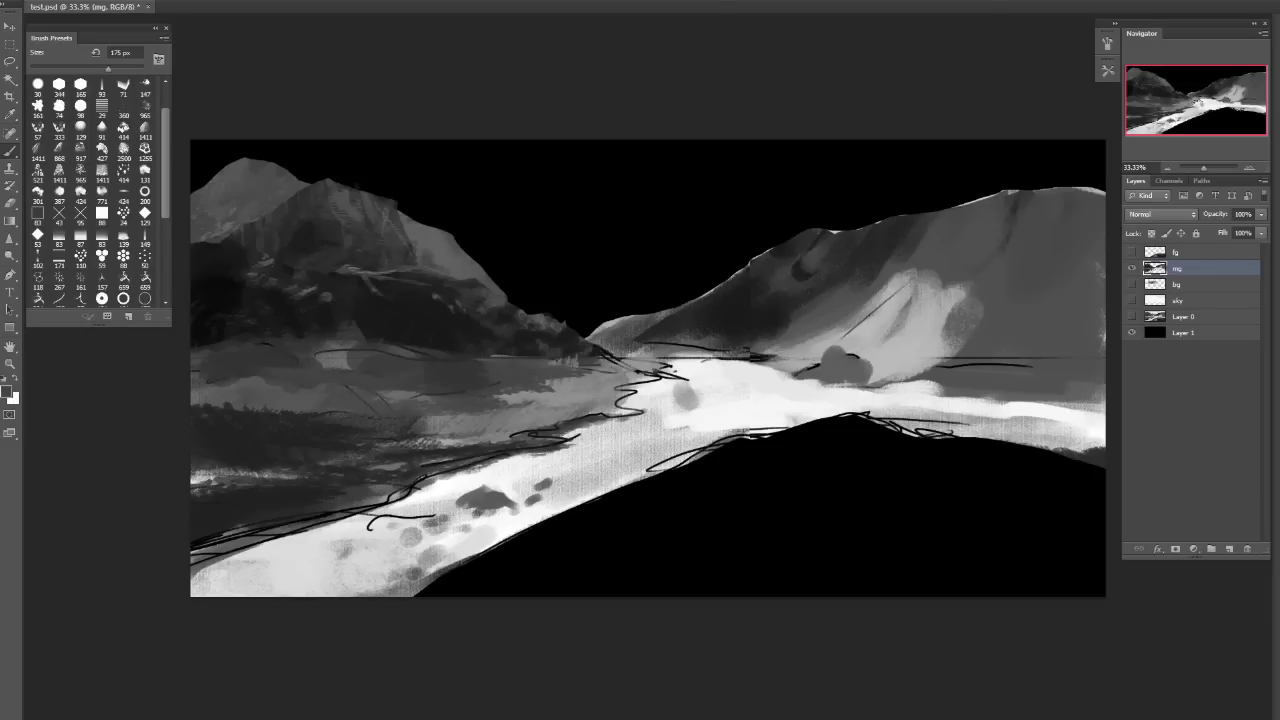
Add lighter grass patches and a small dark tree shape to the left bank, and flip the canvas view horizontally.
mouse_move(284, 364)
mouse_down()
mouse_move(440, 362)
mouse_move(392, 366)
mouse_move(378, 444)
mouse_up()
mouse_move(388, 394)
mouse_down()
mouse_move(386, 450)
mouse_move(396, 422)
mouse_up()
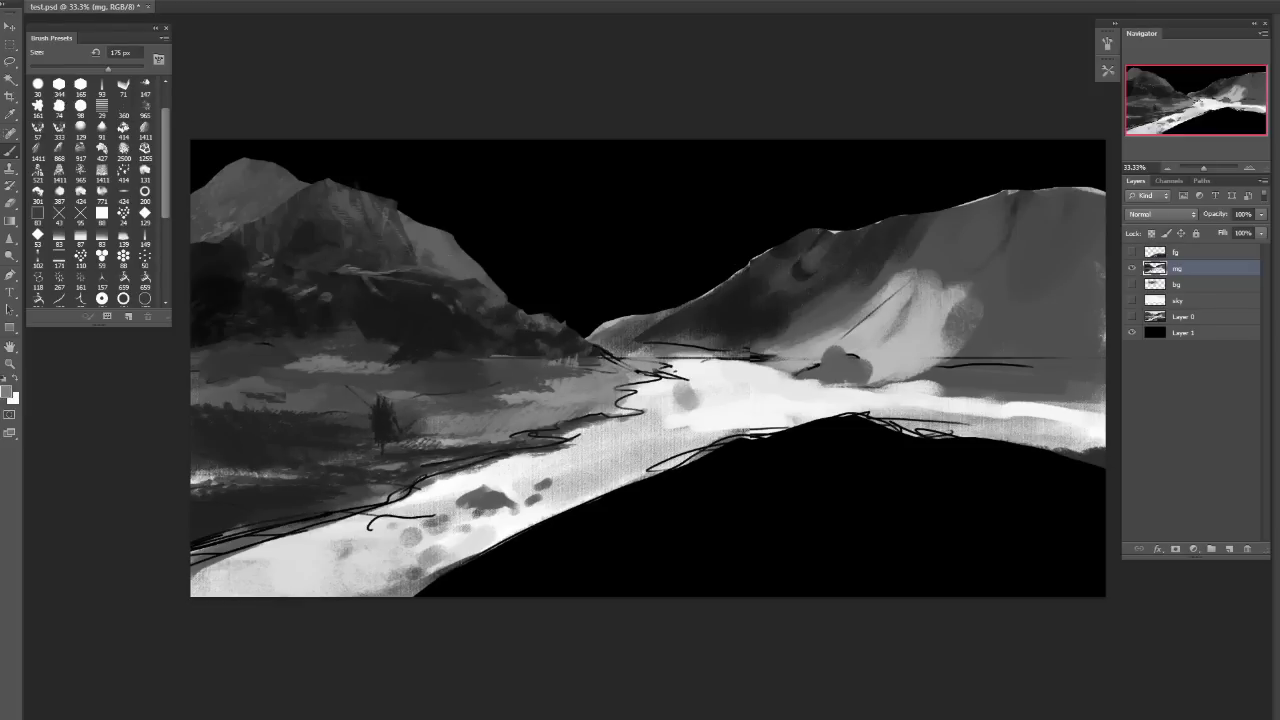
drag(258, 400, 404, 418)
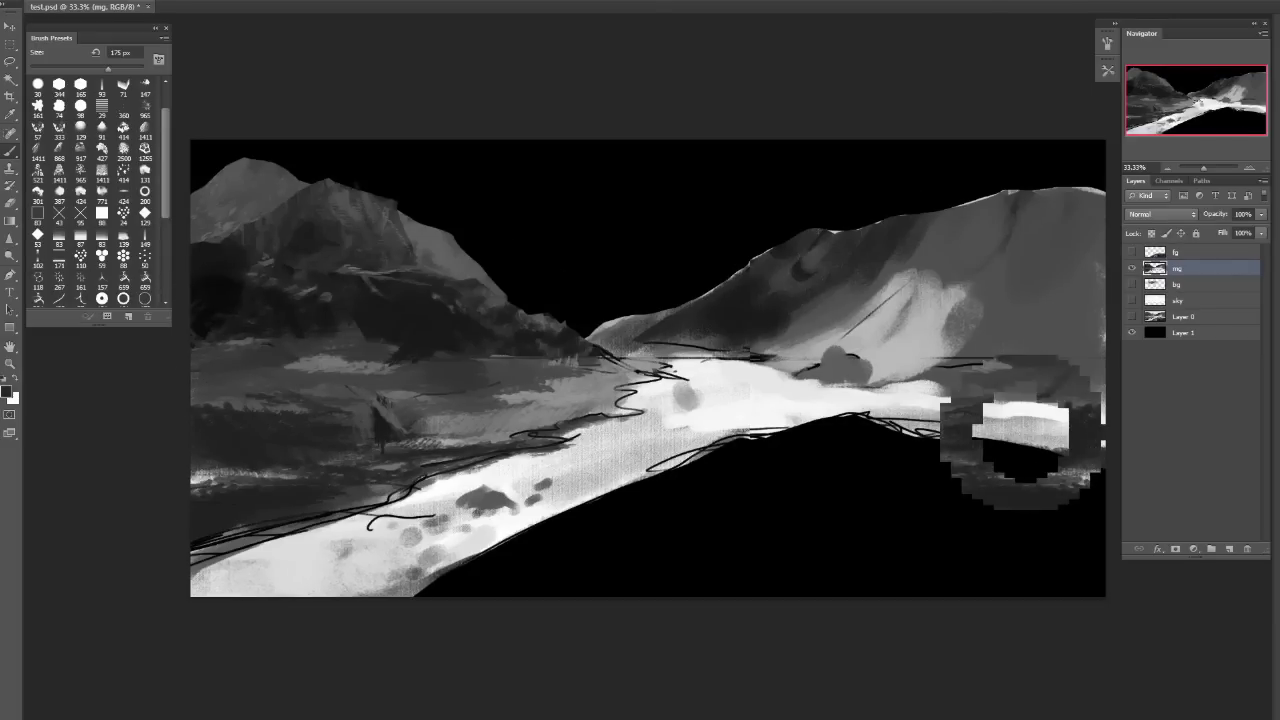
key(h)
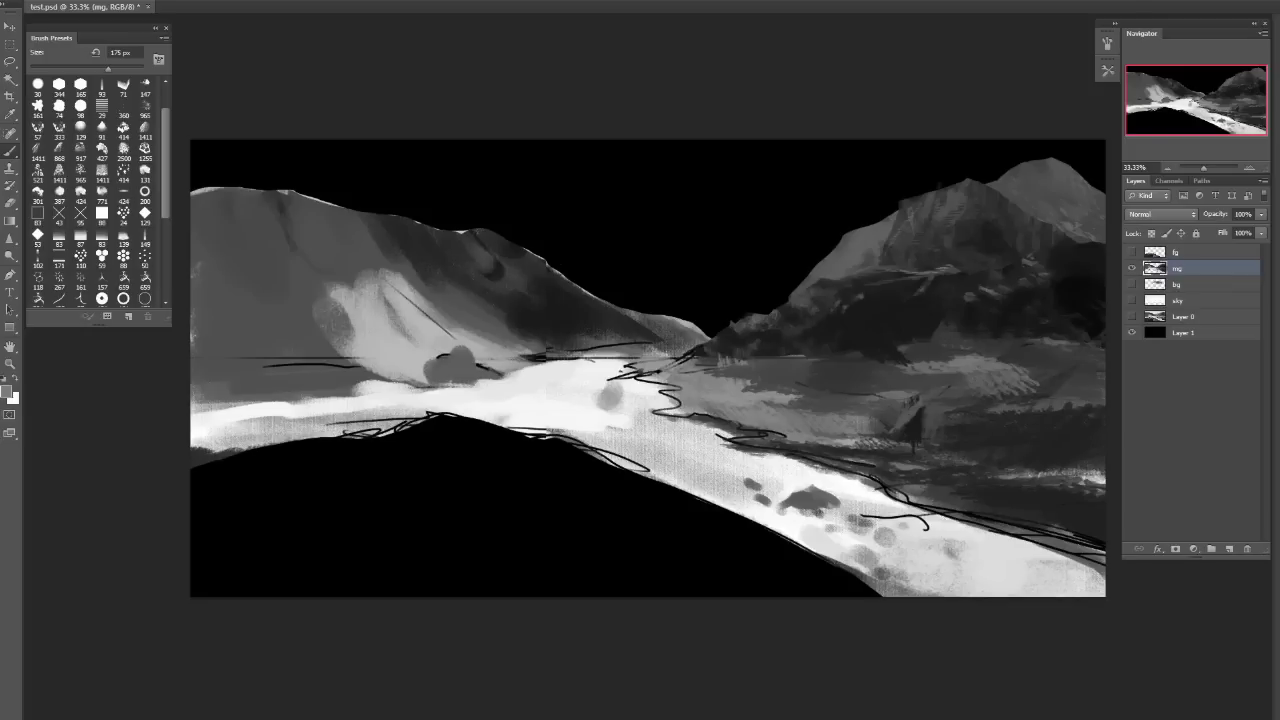
Try darkening the mountain's main face with textured 175 px strokes, then undo them.
drag(920, 254, 860, 278)
mouse_move(995, 208)
mouse_down()
mouse_move(906, 252)
mouse_move(912, 273)
mouse_up()
drag(918, 240, 846, 280)
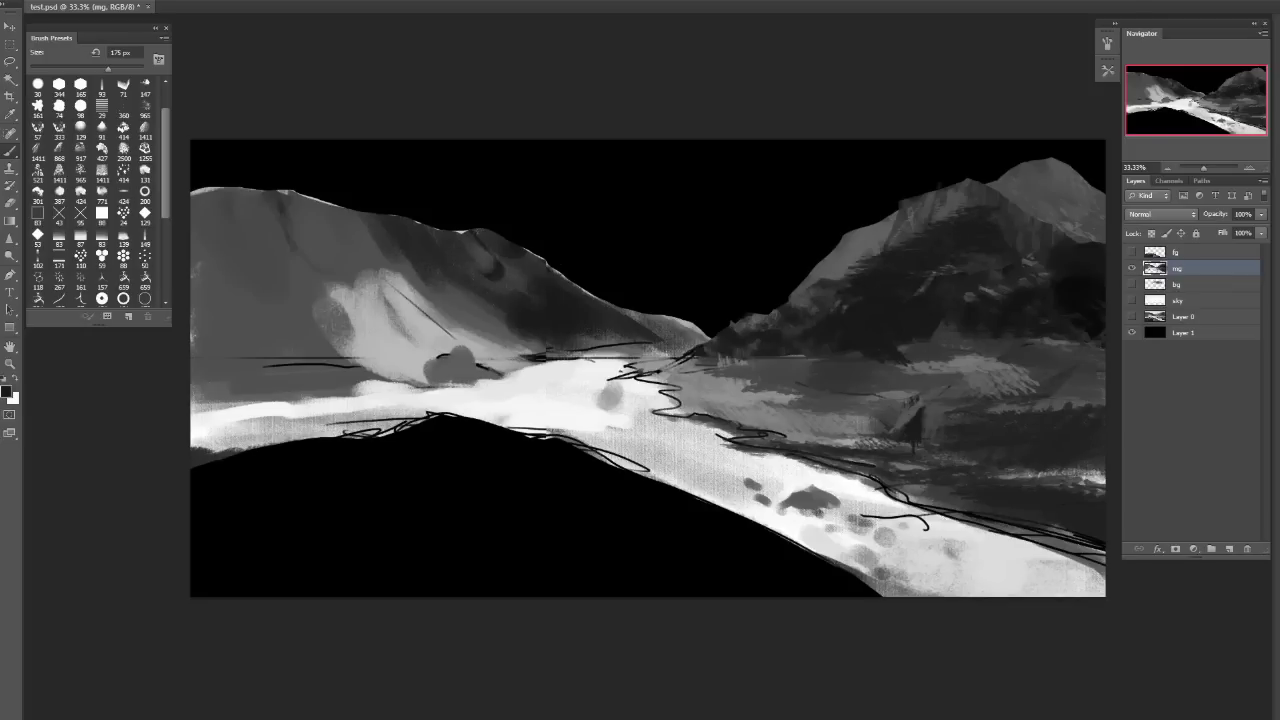
drag(930, 208, 845, 264)
drag(872, 262, 822, 288)
drag(835, 292, 790, 316)
key(ctrl+alt+z)
key(ctrl+alt+z)
key(ctrl+alt+z)
key(ctrl+alt+z)
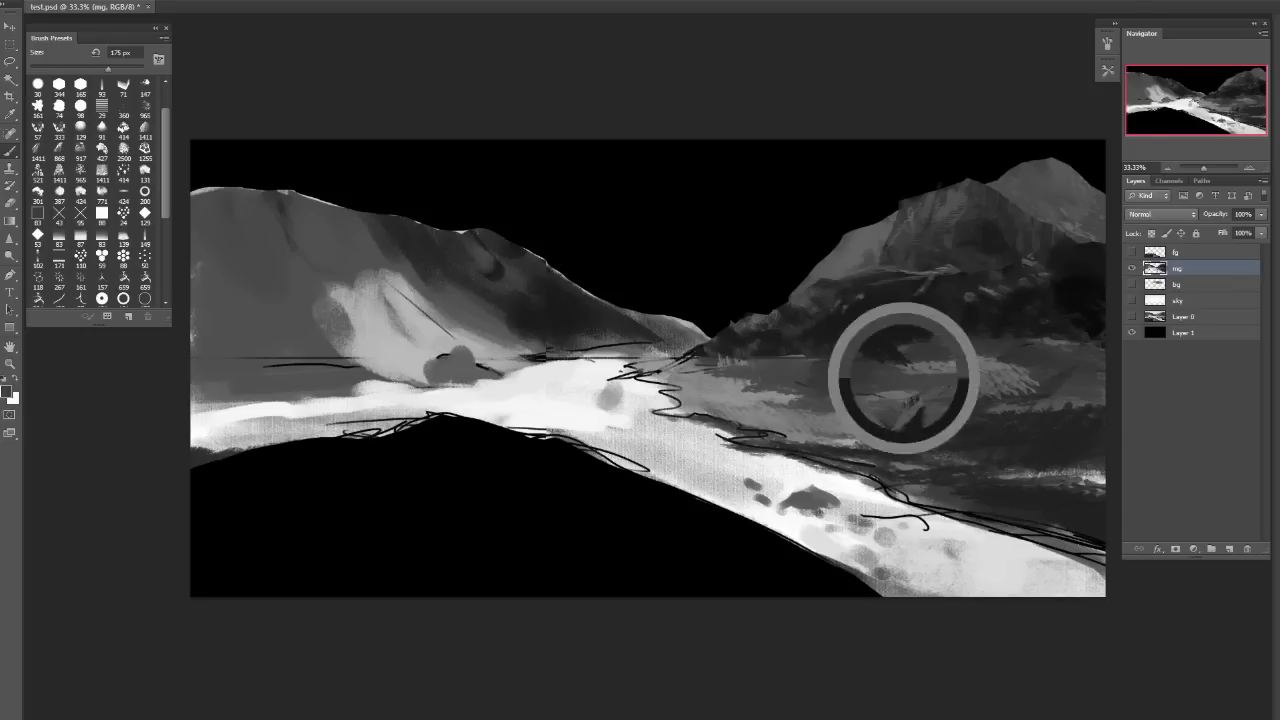
Add grey grass texture to the bank beside the river with sampled tones, and flip the canvas view back.
drag(806, 401, 770, 412)
mouse_move(796, 395)
mouse_down()
mouse_move(732, 410)
mouse_move(740, 402)
mouse_move(684, 385)
mouse_move(730, 400)
mouse_move(700, 412)
mouse_up()
alt+click(766, 398)
alt+click(768, 400)
key(h)
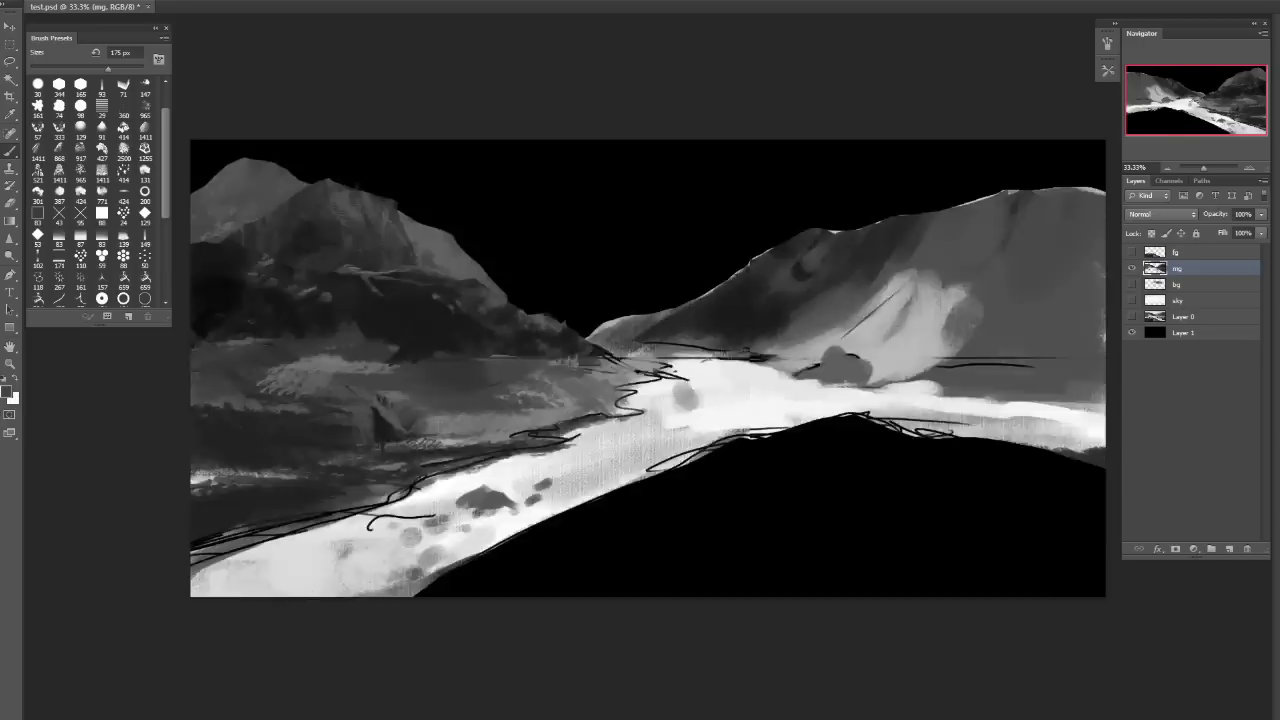
Flip the canvas view and back while touching up the left bank's grass at 90 px, and enlarge the brush to 150 px.
key(h)
key(bracketleft)
key(h)
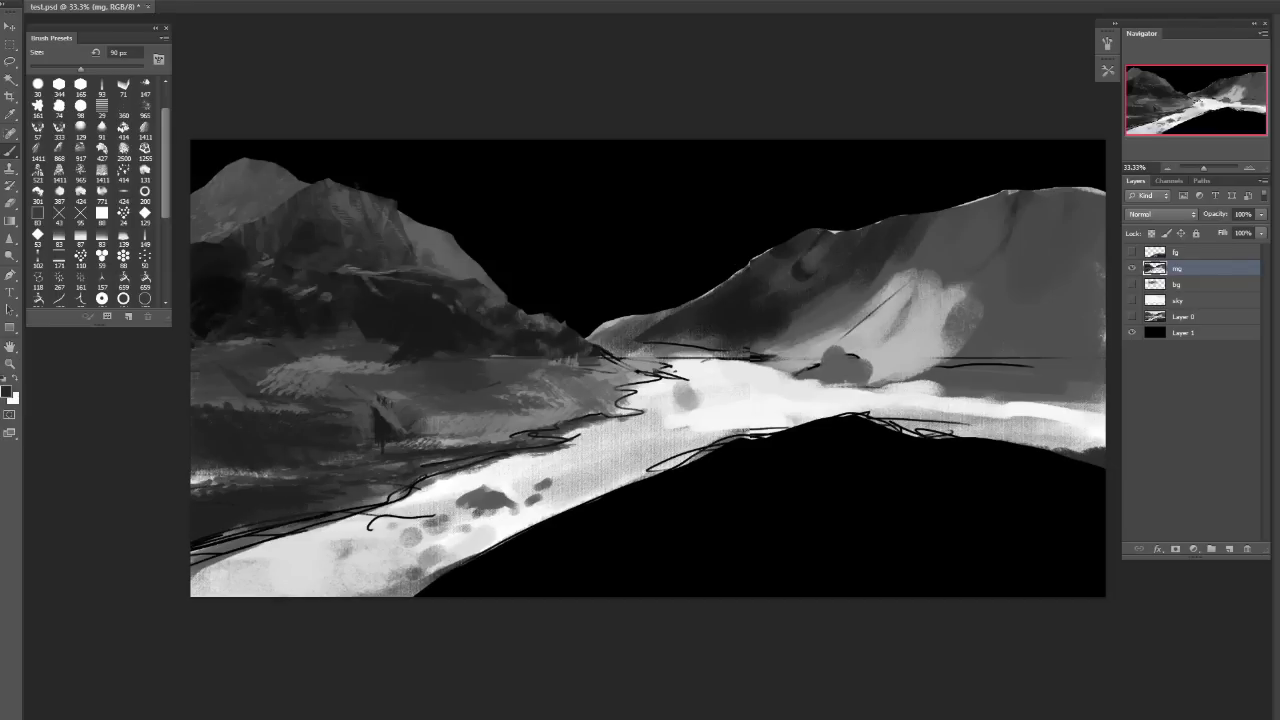
key(bracketright)
key(bracketright)
key(bracketright)
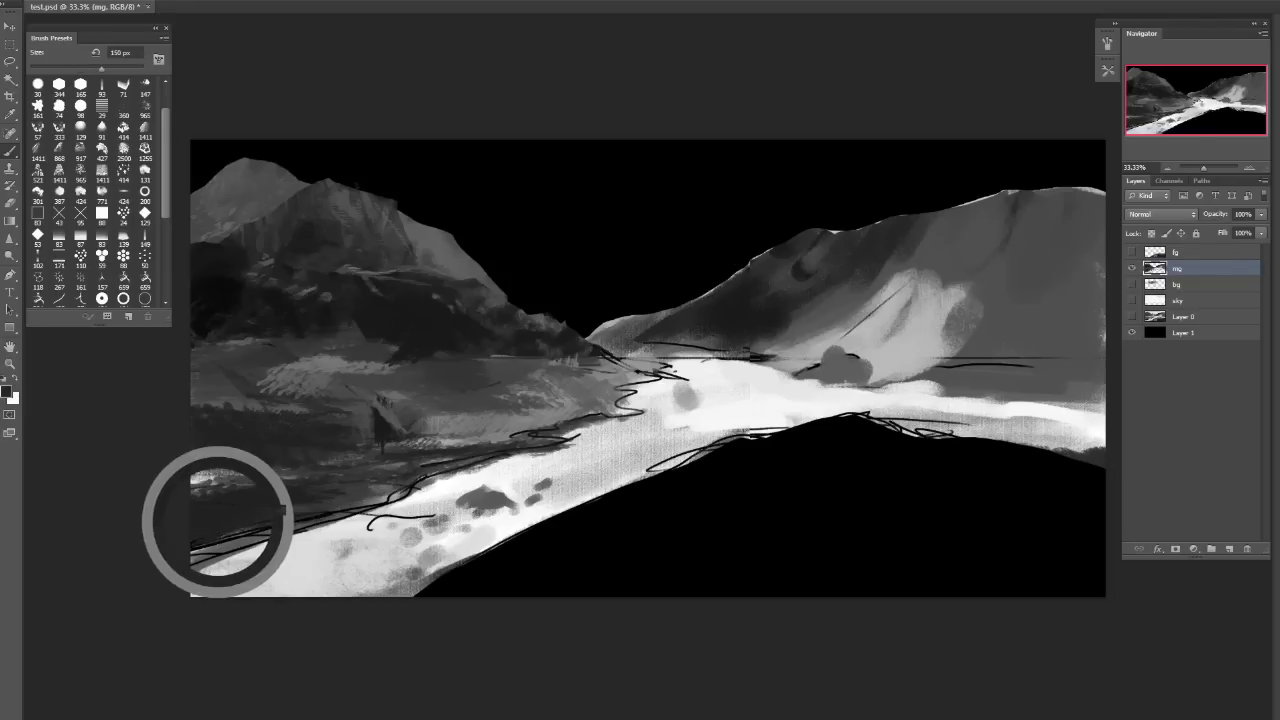
Paint over the sketch lines and ground of the lower left bank in sampled dark greys with the 150 px brush.
drag(217, 521, 220, 535)
alt+click(208, 480)
mouse_move(196, 480)
mouse_down()
mouse_move(246, 492)
mouse_move(268, 474)
mouse_move(240, 490)
mouse_move(294, 478)
mouse_up()
alt+click(232, 498)
key(ctrl+z)
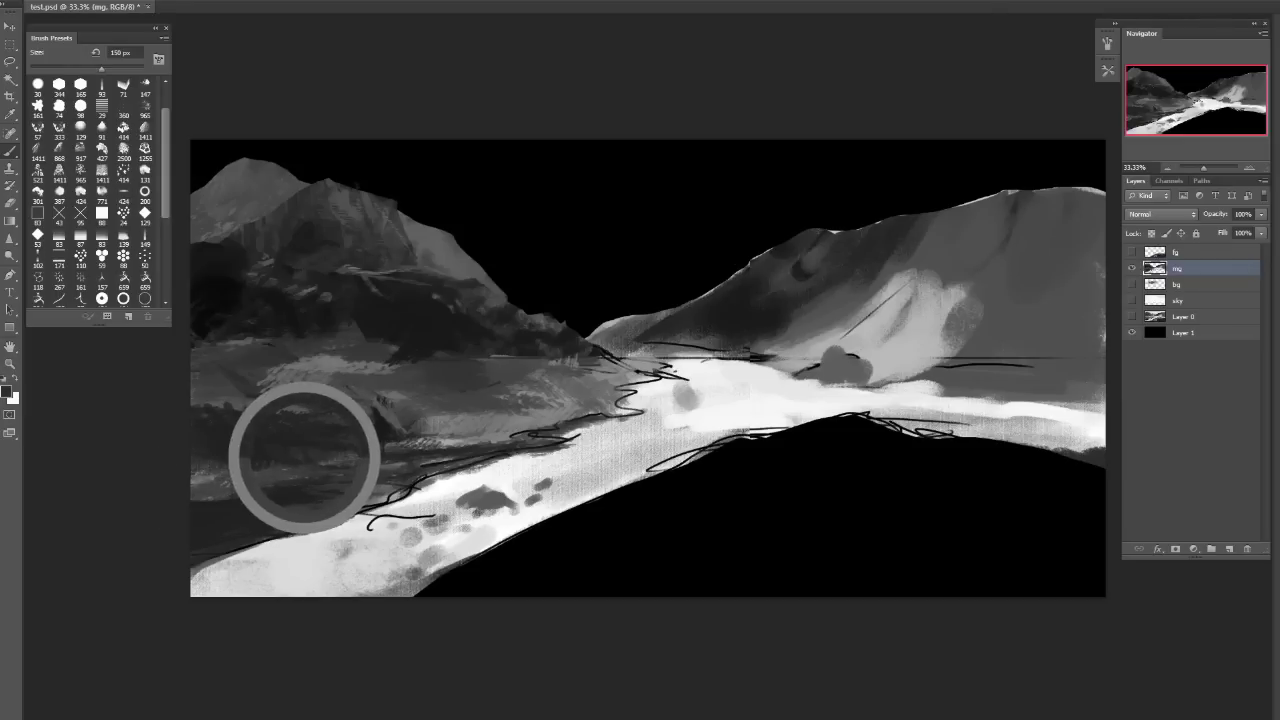
drag(212, 470, 236, 470)
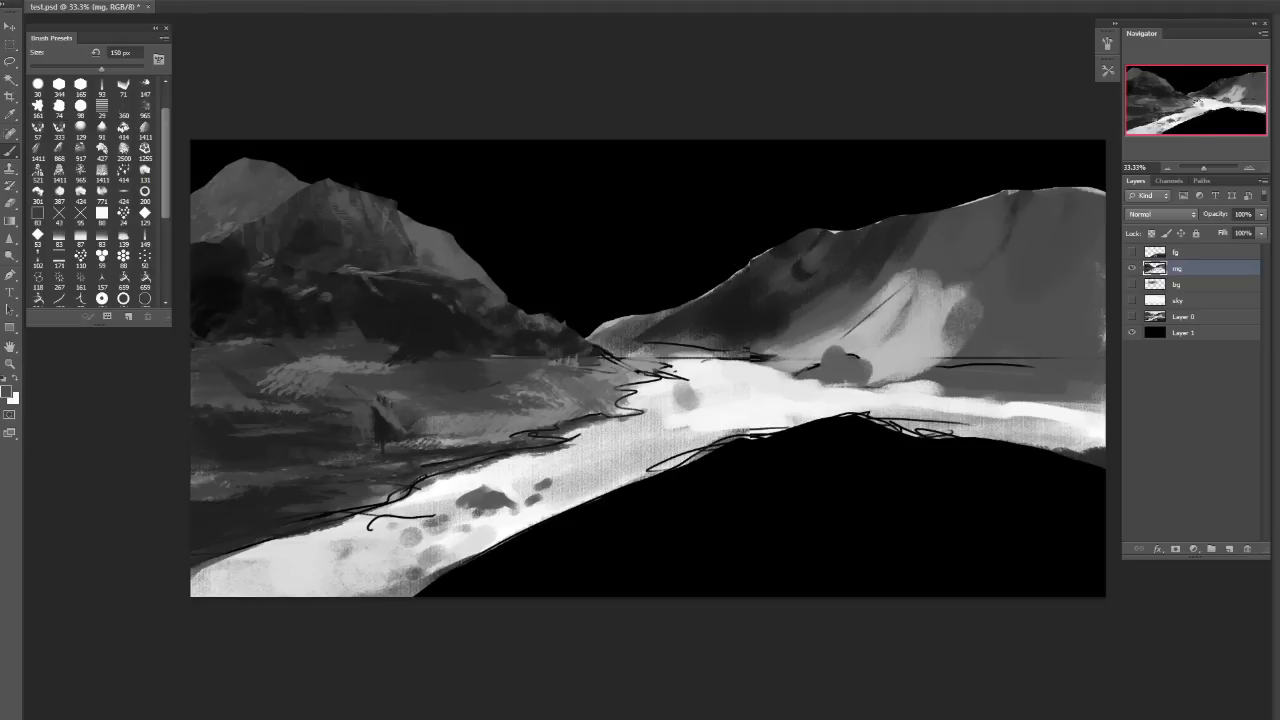
drag(222, 428, 350, 422)
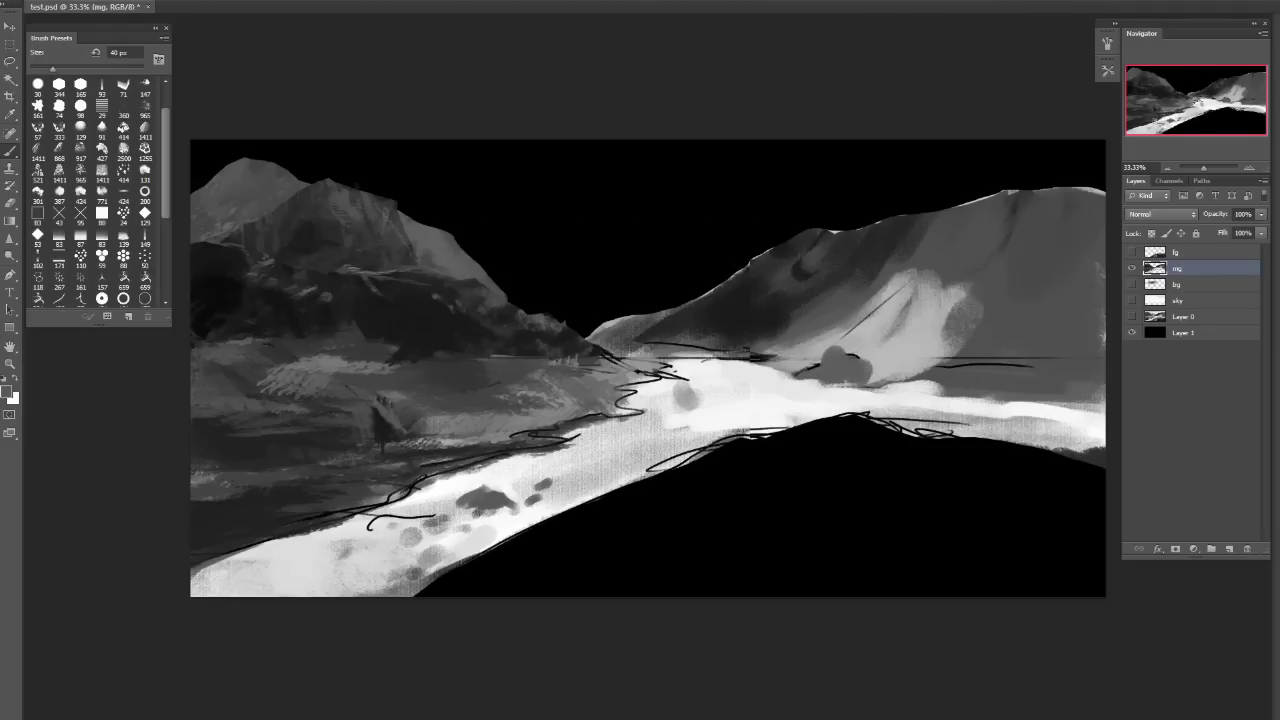
Flip the canvas horizontally, lasso an angular patch on the dark mountain's slope, shade inside it with a 60 px brush, and deselect.
key(ctrl+shift+h)
key(ctrl+shift+h)
key(ctrl+shift+h)
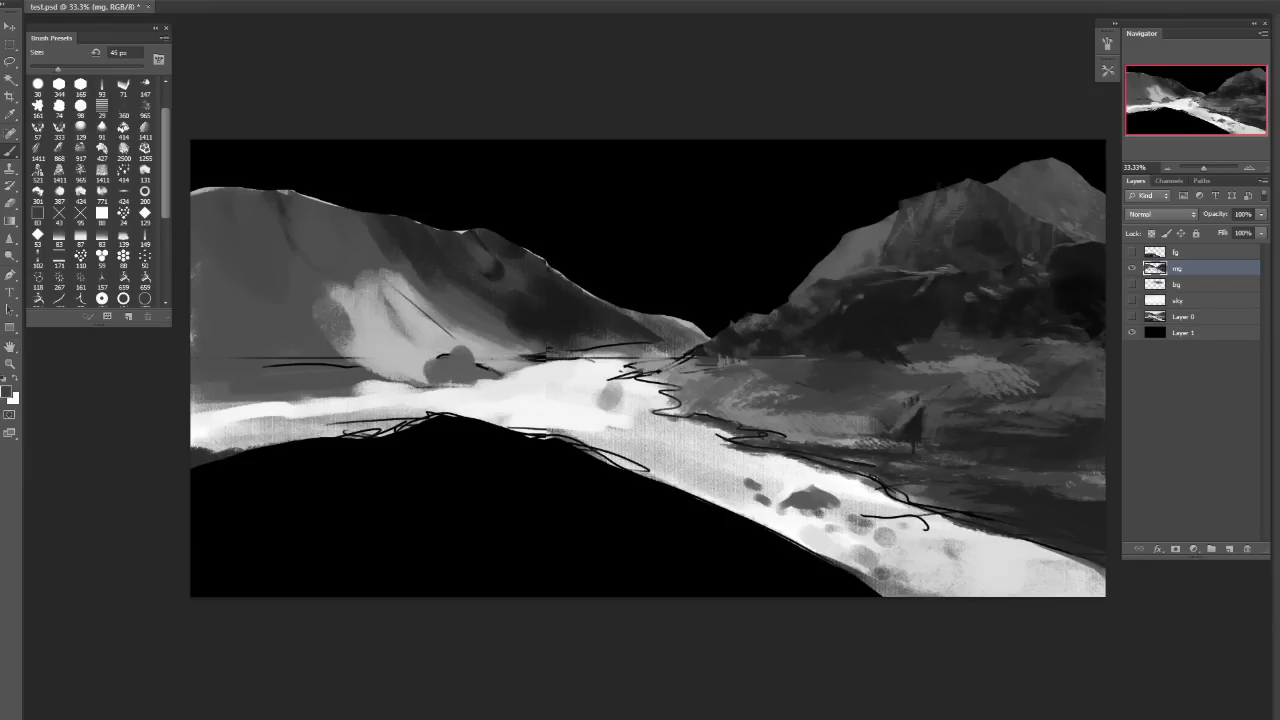
key(l)
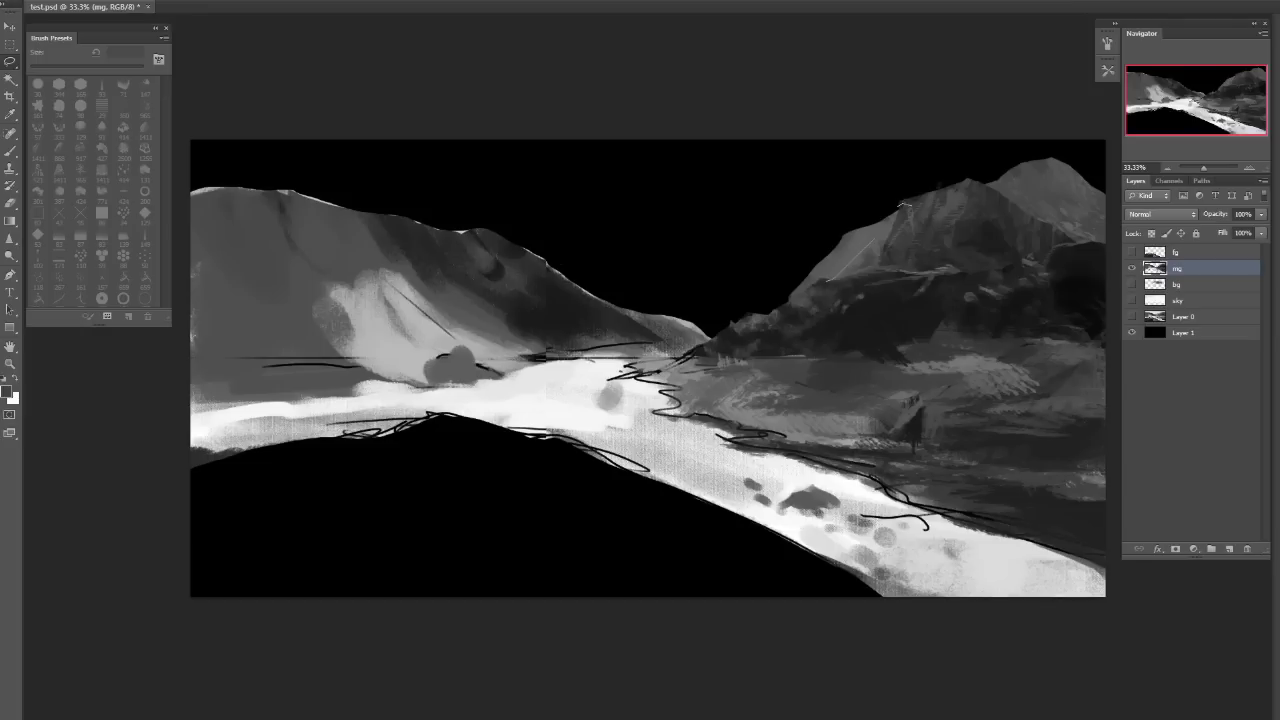
mouse_move(903, 205)
mouse_down()
mouse_move(965, 250)
mouse_move(903, 205)
mouse_up()
key(b)
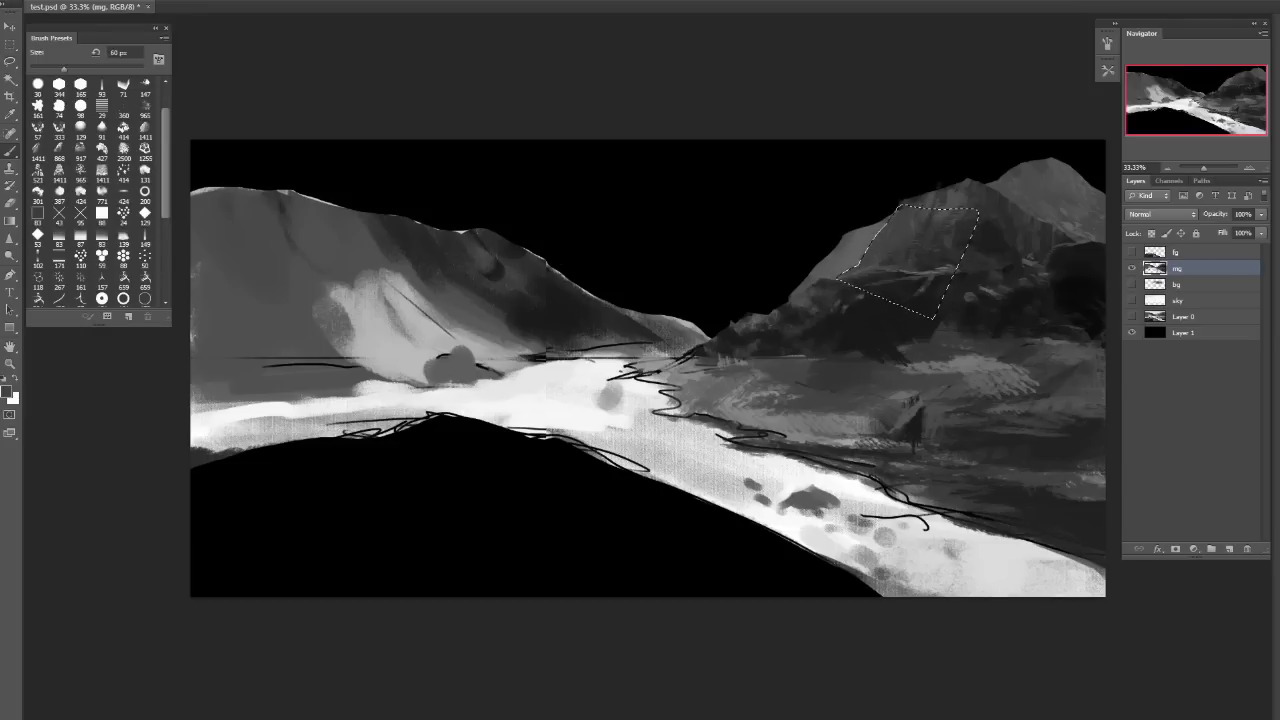
drag(883, 228, 855, 262)
key(ctrl+d)
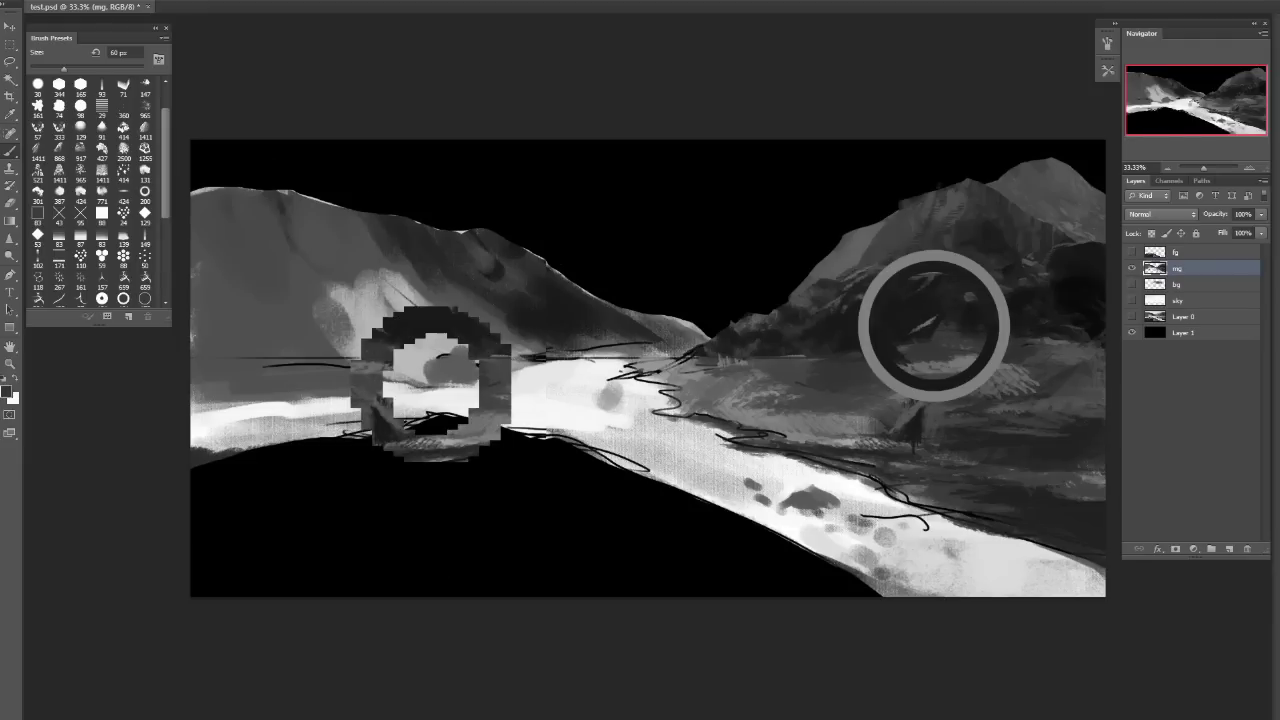
Flip the canvas back and add hatched strokes in a sampled grey to the lower left bank with a 90 px brush.
key(ctrl+shift+h)
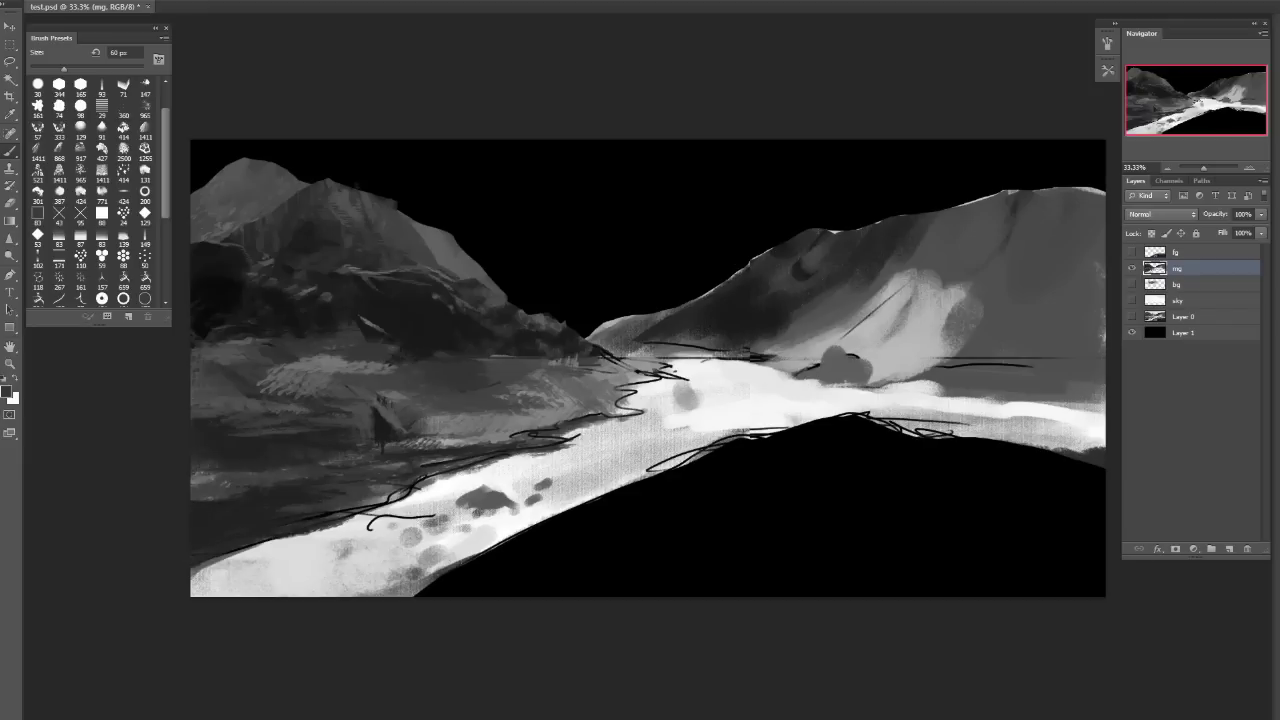
alt+click(318, 491)
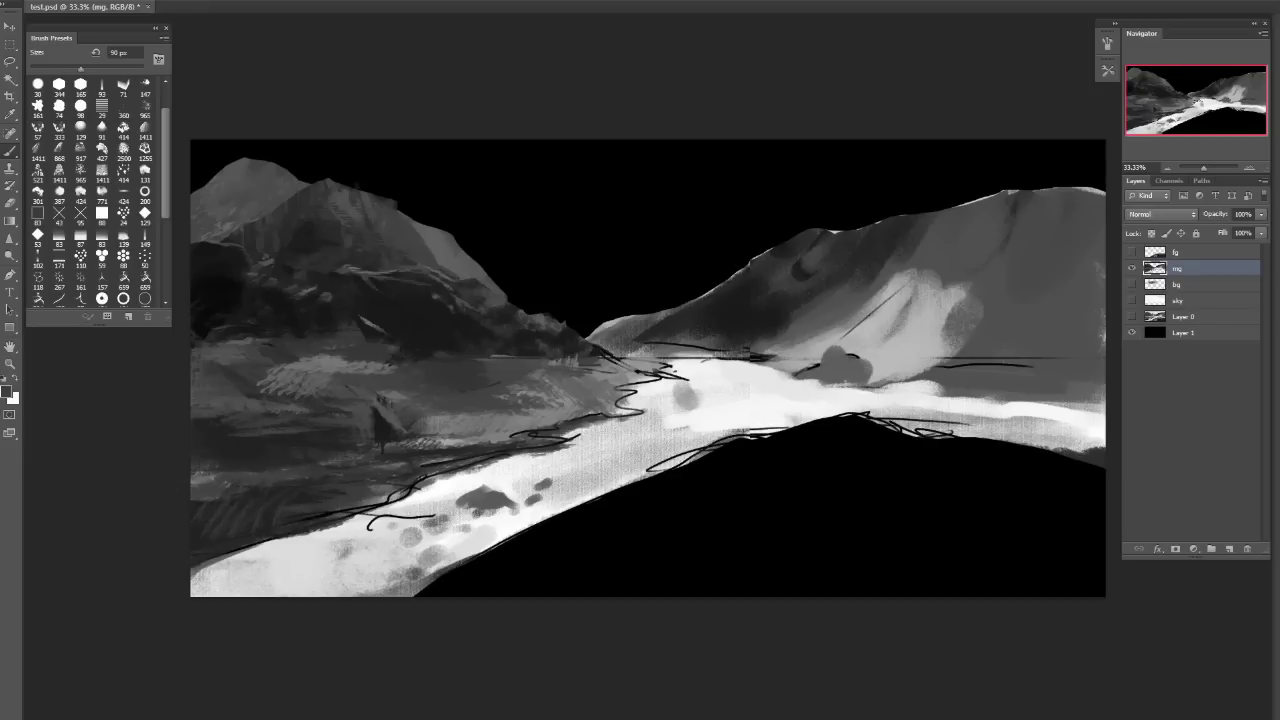
mouse_move(483, 386)
mouse_down()
mouse_move(477, 377)
mouse_move(548, 377)
mouse_move(477, 372)
mouse_move(483, 386)
mouse_move(610, 335)
mouse_up()
alt+click(482, 385)
key(ctrl+z)
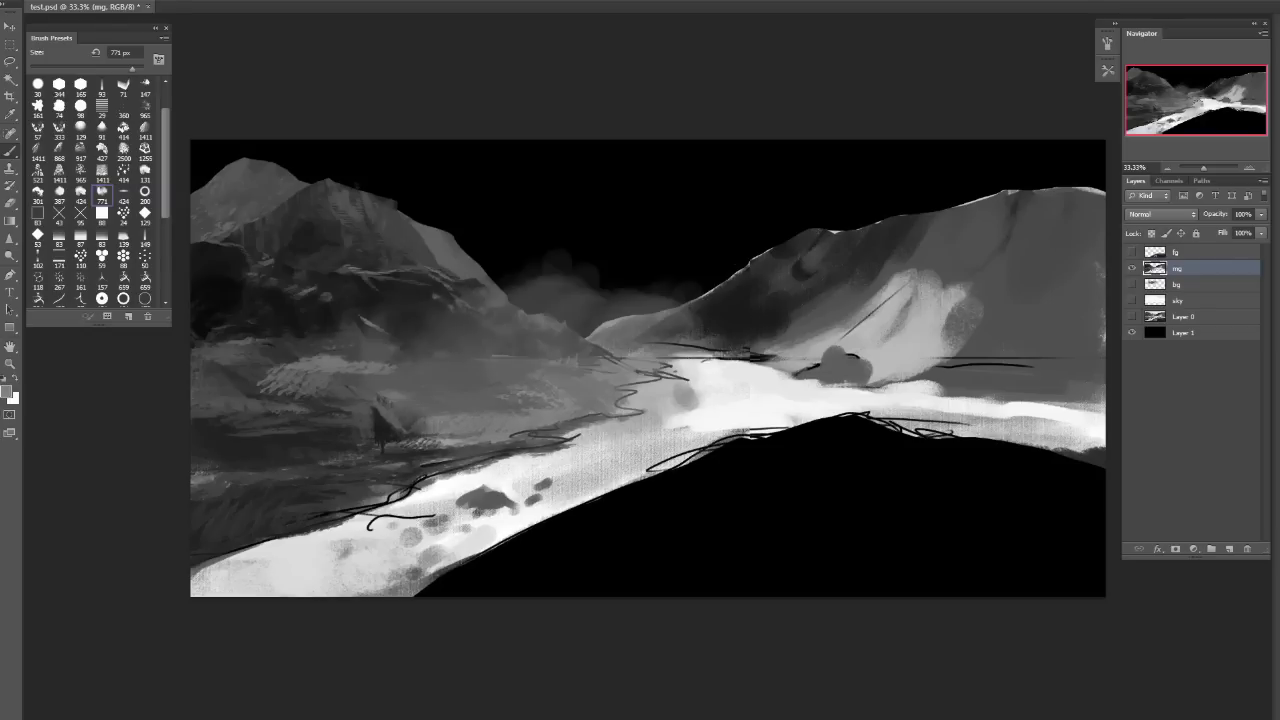
key(ctrl+z)
key(ctrl+z)
key(ctrl+z)
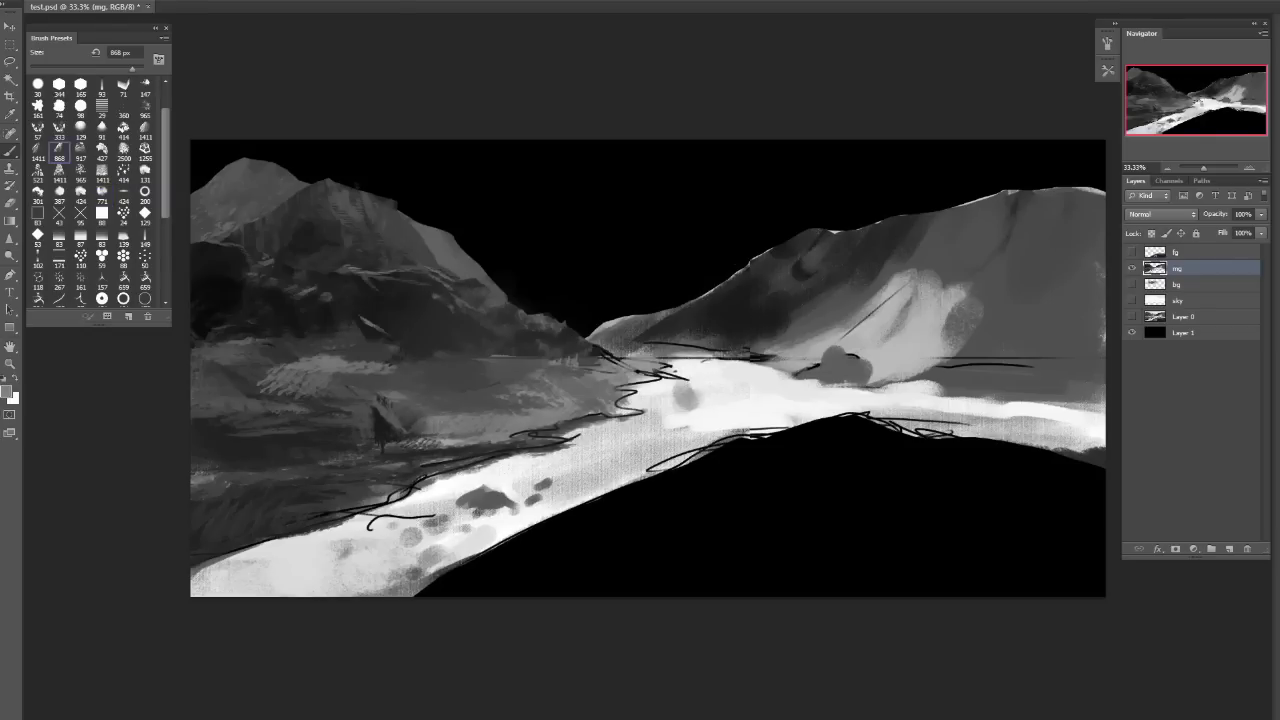
Lasso several small patches across the left bank, touch them up with the 333 px textured brush, and clear the selection.
alt+click(349, 343)
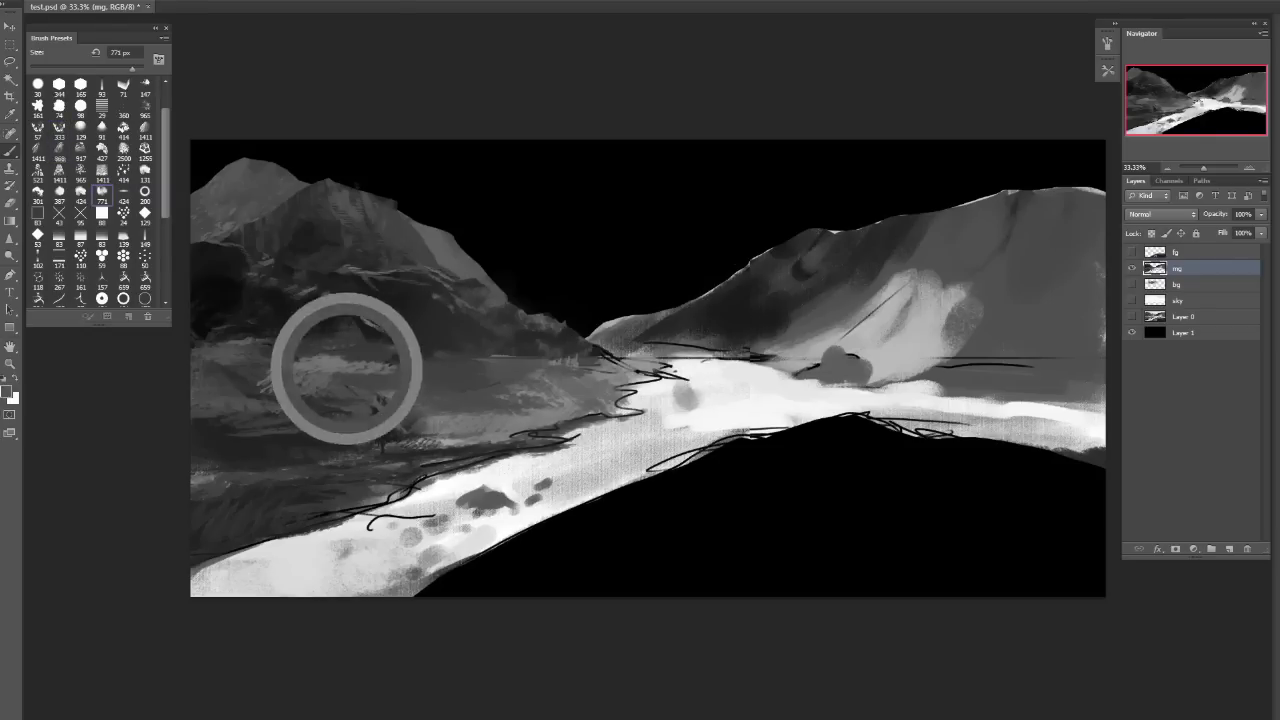
click(59, 128)
click(10, 62)
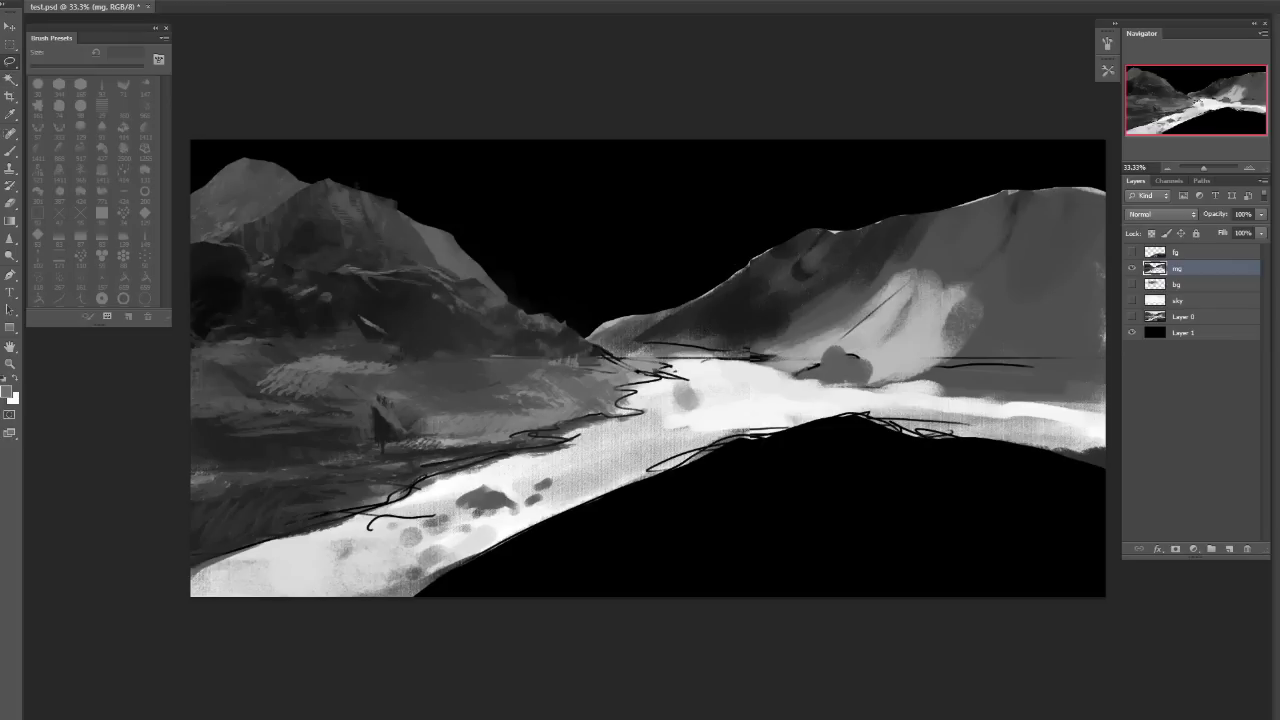
click(10, 151)
key(l)
mouse_move(406, 388)
mouse_down()
mouse_move(472, 387)
mouse_move(401, 391)
mouse_up()
key(ctrl+d)
key(ctrl+shift+d)
key(b)
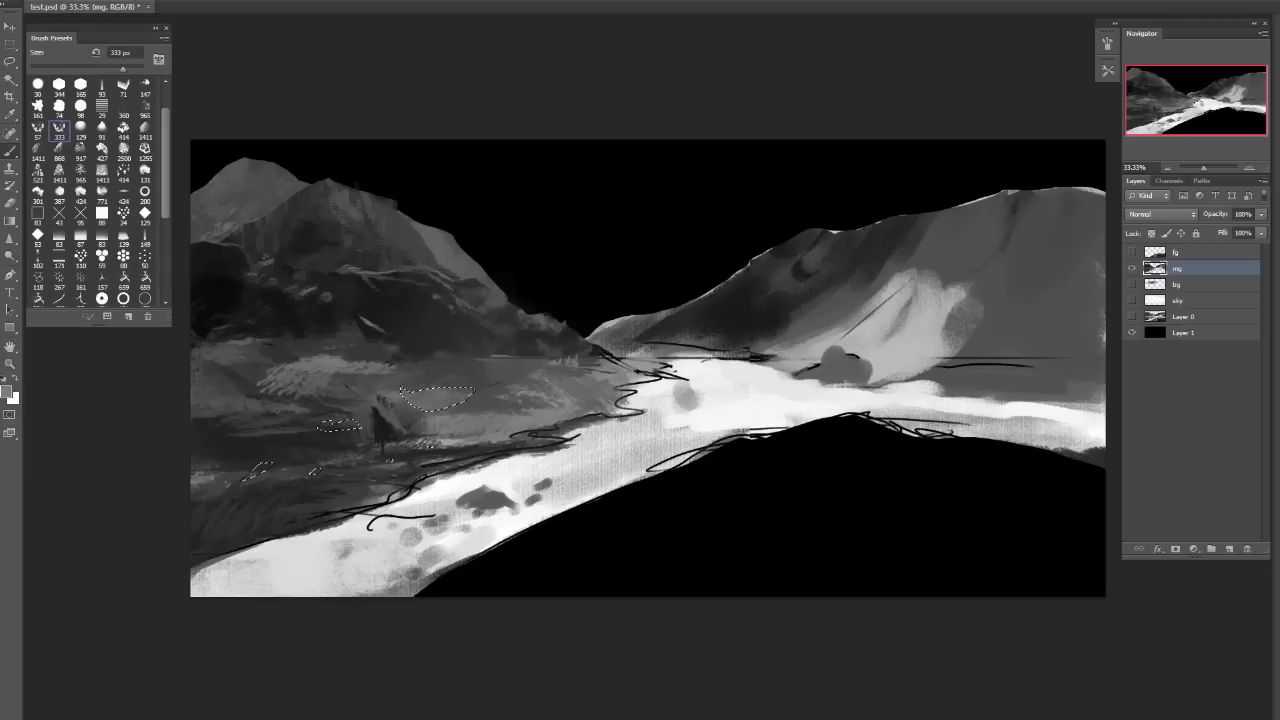
key(x)
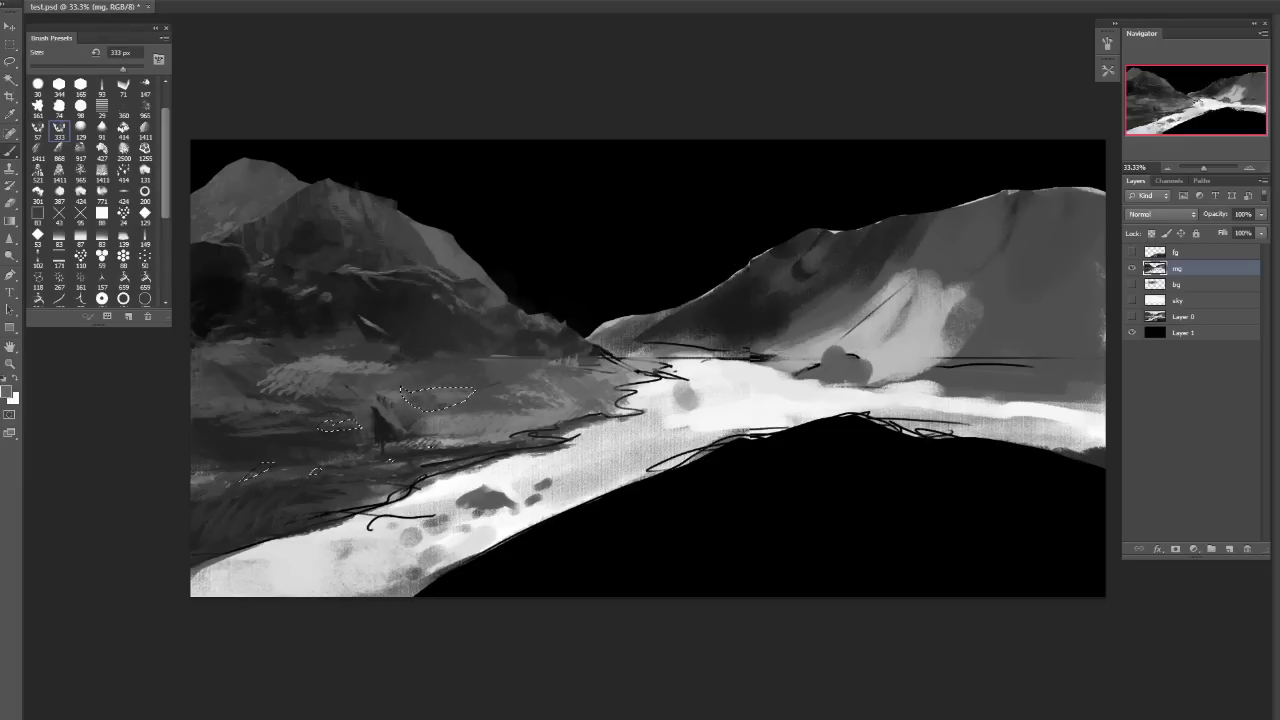
key(ctrl+d)
Soften the river's lower stretch around the small rocks with light grey, using the 129 px brush.
key(period)
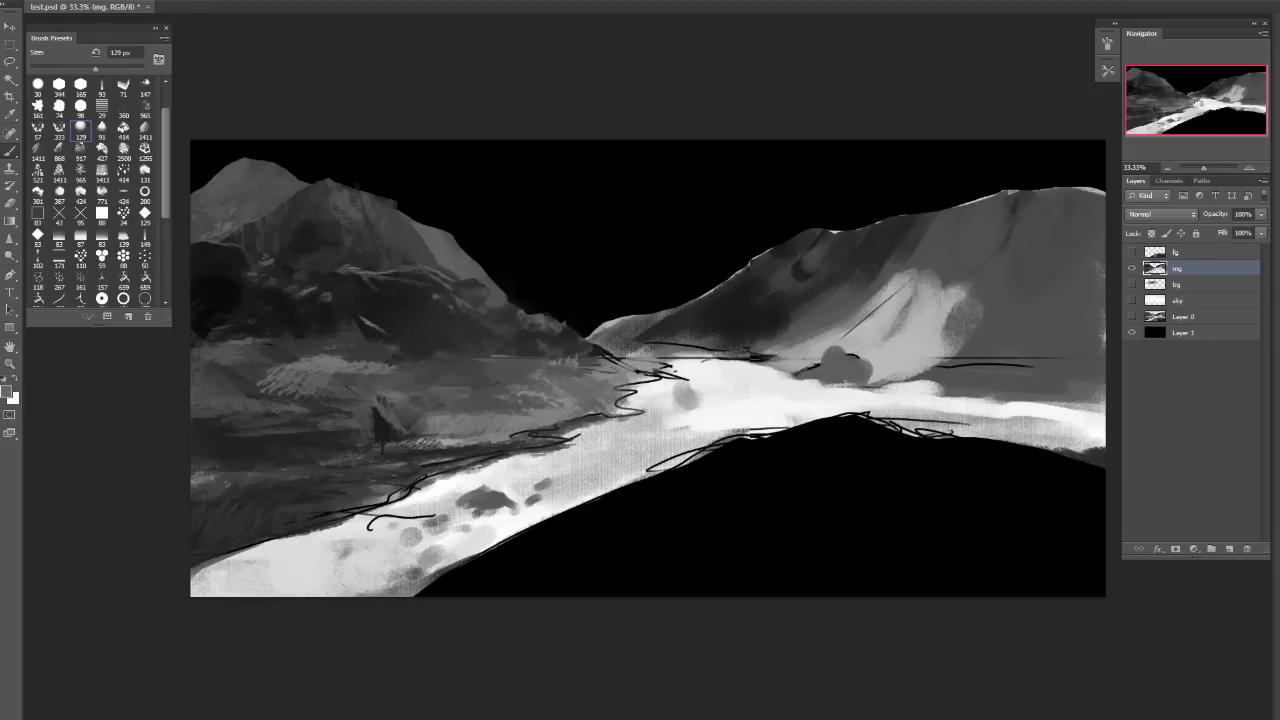
mouse_move(290, 568)
mouse_down()
mouse_move(650, 415)
mouse_move(492, 545)
mouse_up()
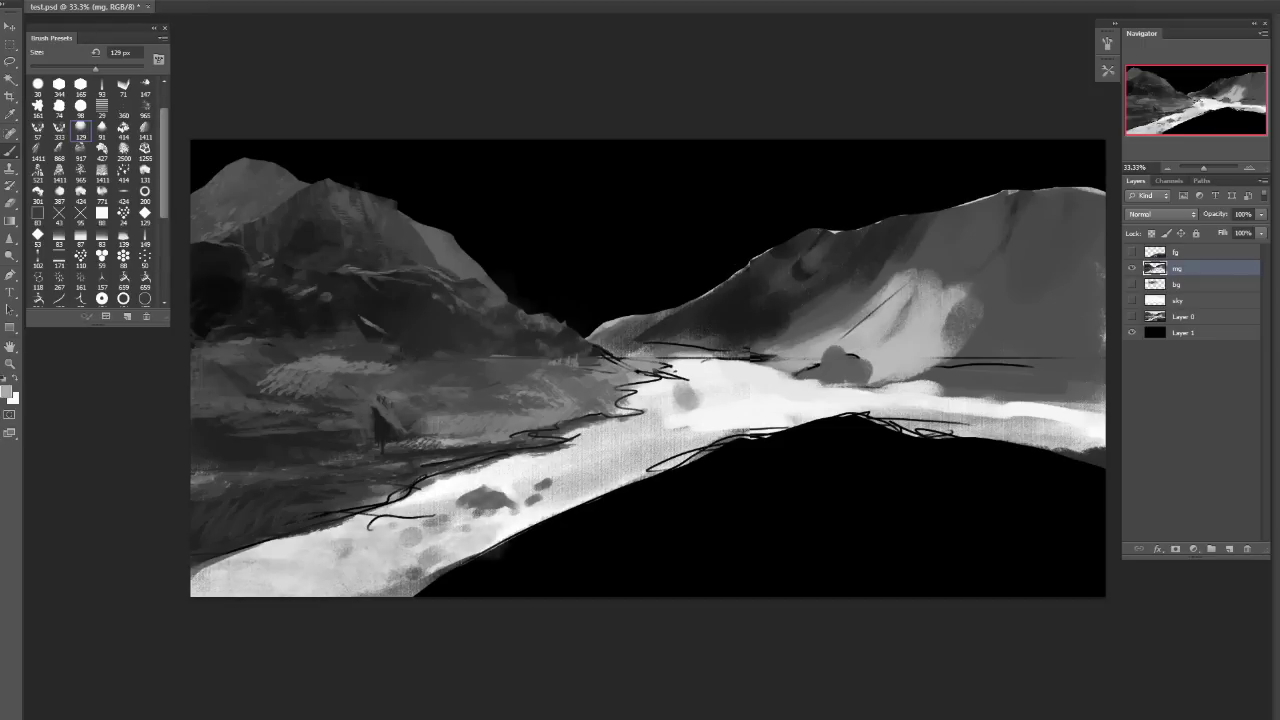
Replace the current brush presets with the Artist_Whit brush set.
click(162, 37)
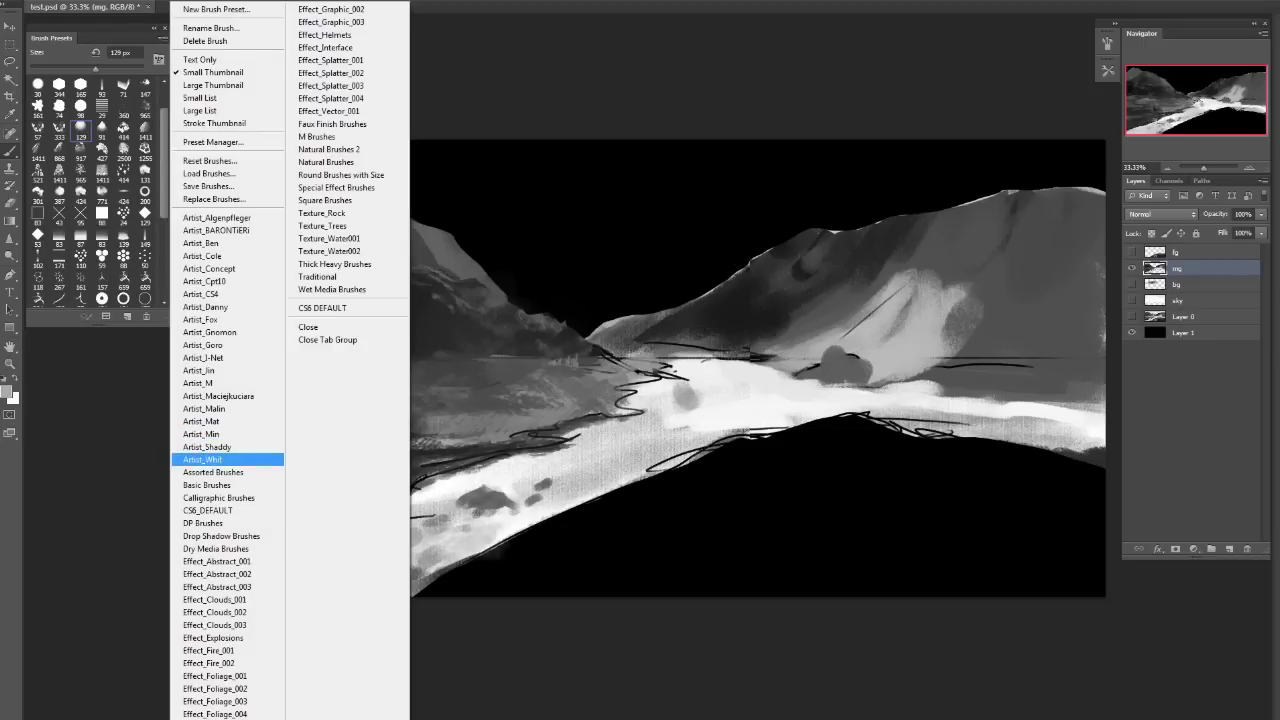
click(230, 459)
key(Return)
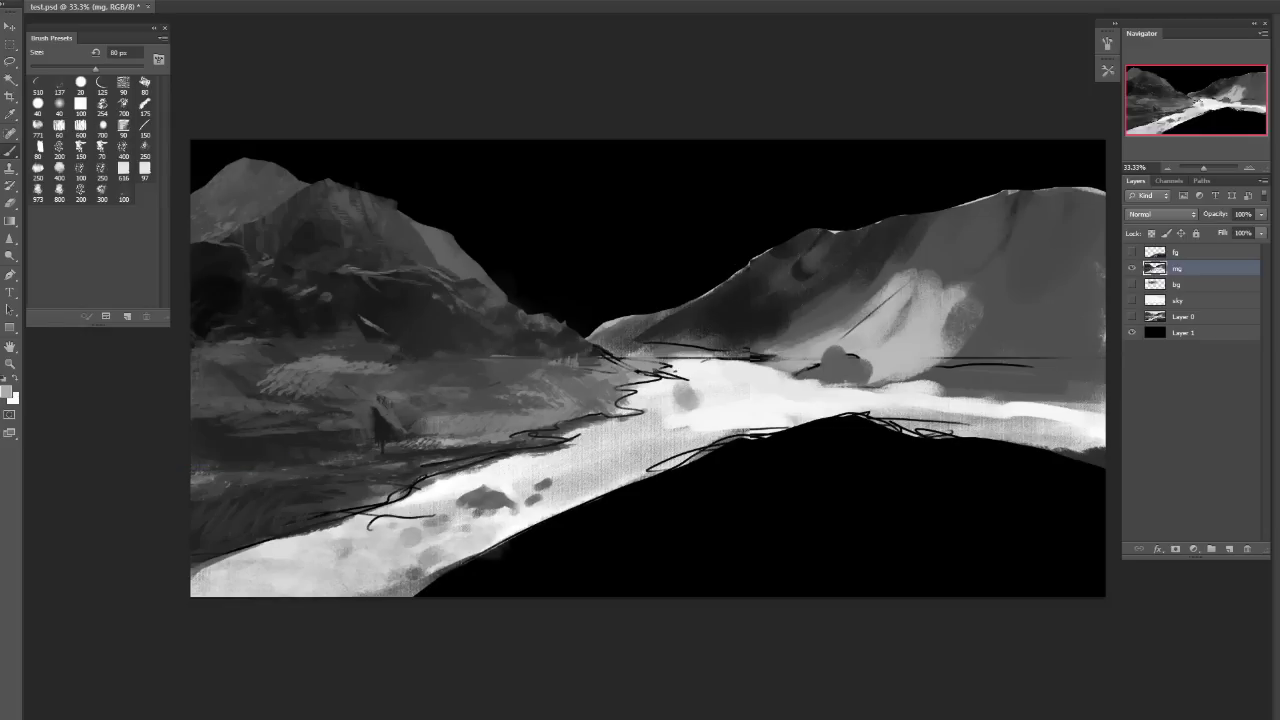
Paint over the sketch lines along the lower left shoreline with the 80 px brush, using sampled bank and water greys.
click(38, 149)
mouse_move(310, 514)
mouse_down()
mouse_move(374, 506)
mouse_move(224, 532)
mouse_move(240, 550)
mouse_move(215, 565)
mouse_up()
alt+click(345, 508)
alt+click(283, 517)
alt+click(251, 556)
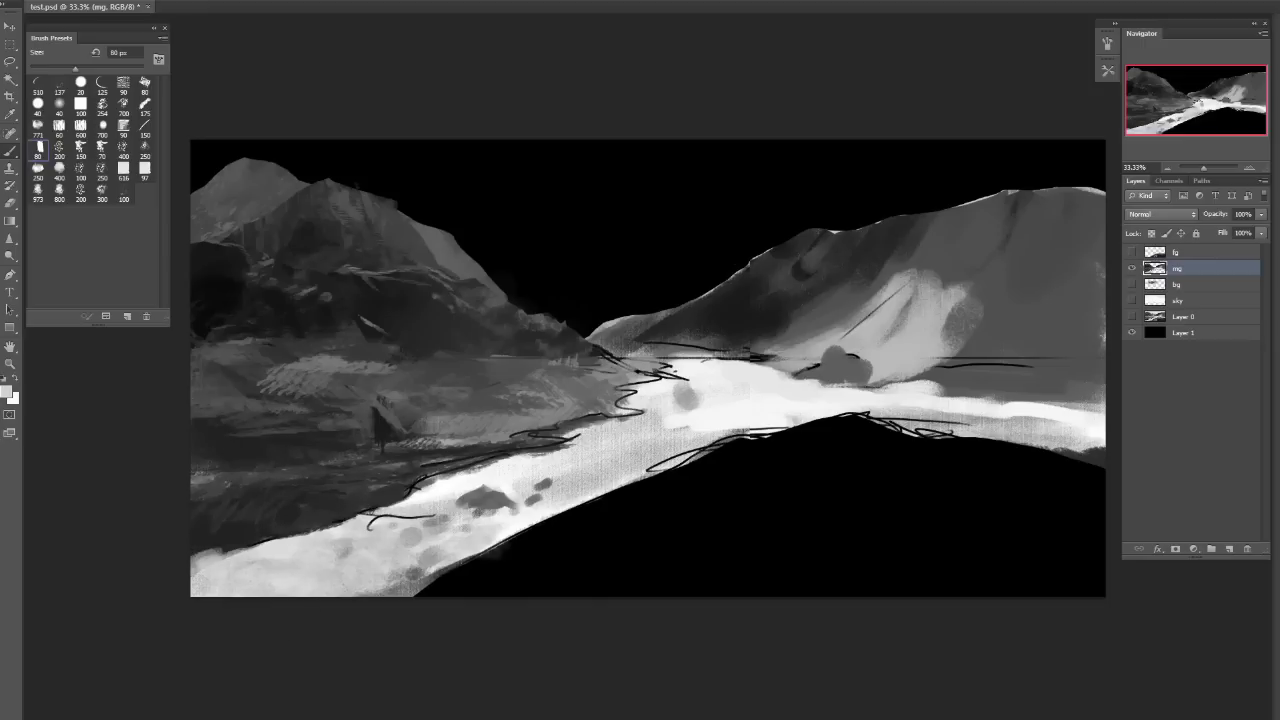
Flip the canvas horizontally and extend the river over the upper part of the black foreground with light 250 px strokes.
key(h)
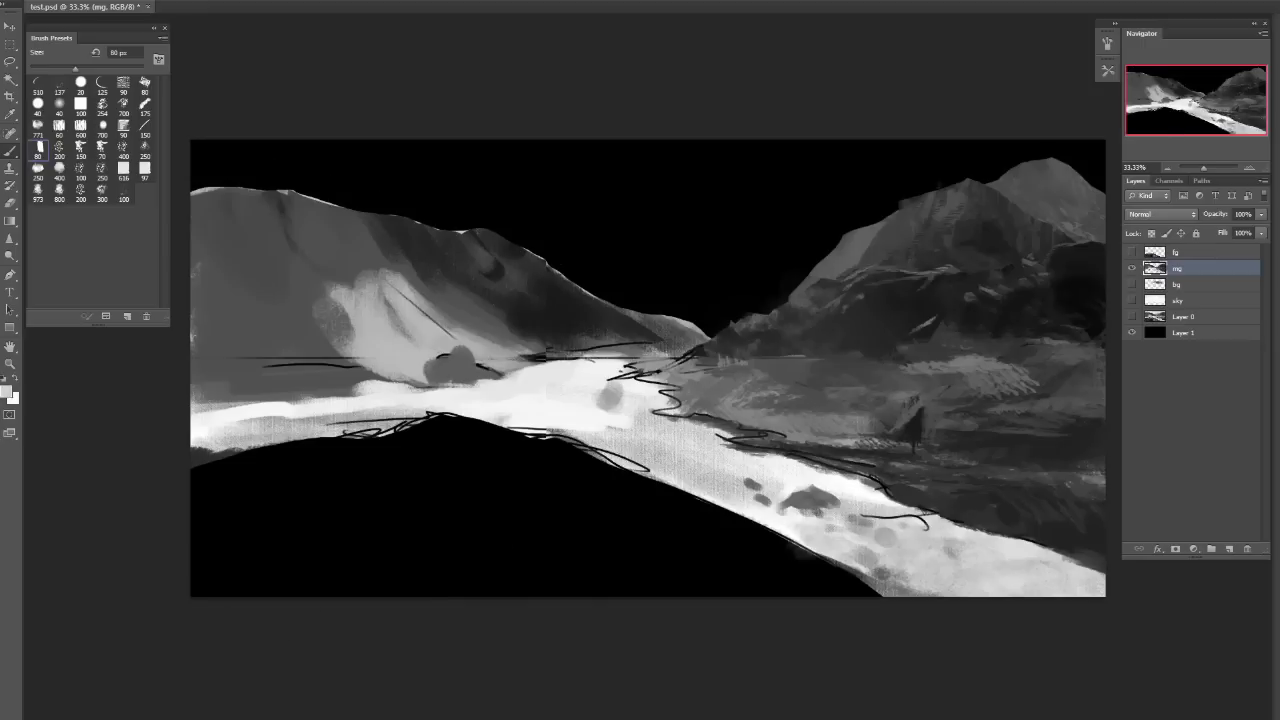
key(bracketright)
key(d)
drag(440, 444, 590, 446)
key(ctrl+z)
drag(408, 438, 428, 440)
key(ctrl+z)
drag(215, 472, 420, 455)
mouse_move(420, 455)
mouse_down()
mouse_move(452, 447)
mouse_move(650, 480)
mouse_up()
key(ctrl+z)
Fill the rest of the black foreground with broad light grey strokes, then sample a dark grey from the hillside.
drag(410, 488, 640, 480)
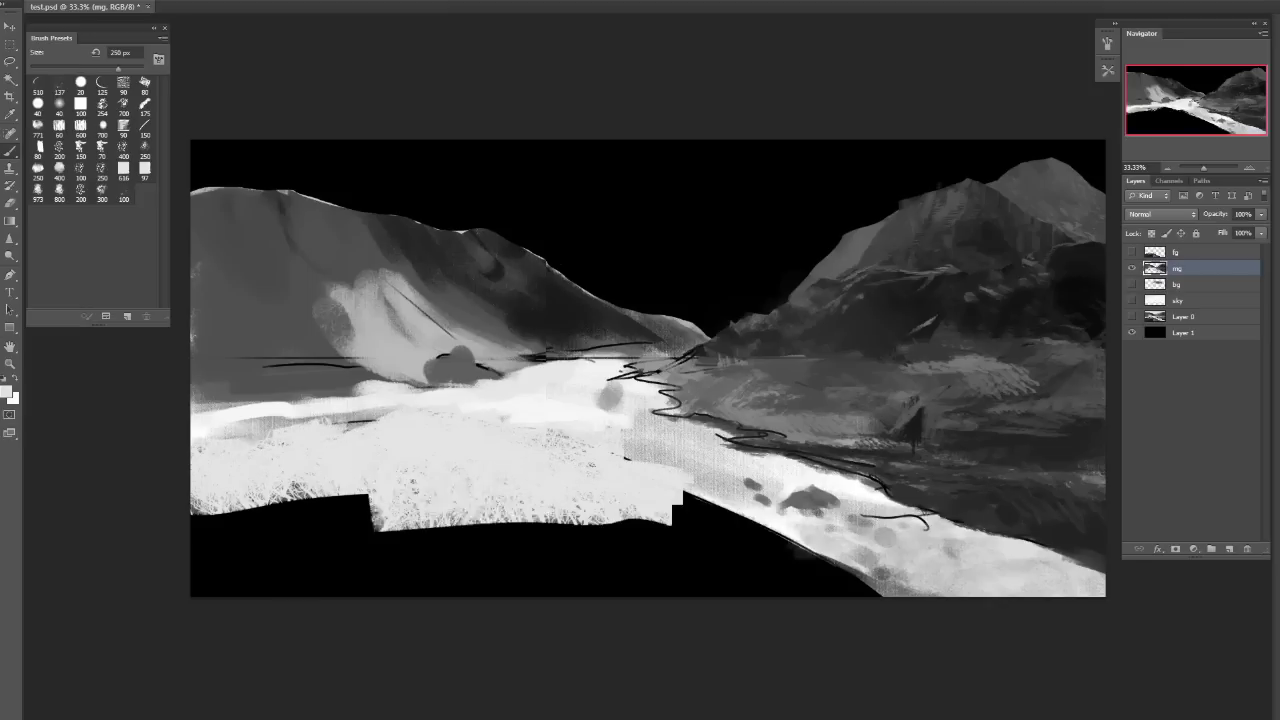
drag(520, 510, 222, 550)
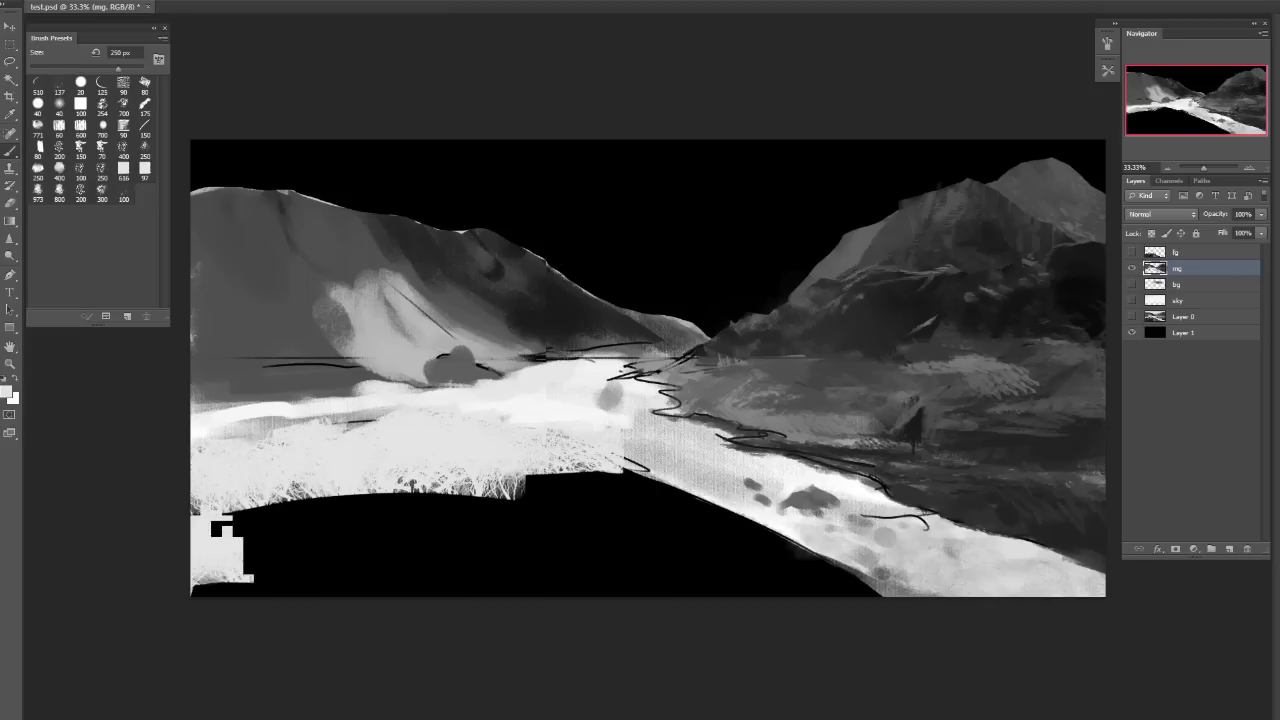
key(ctrl+z)
mouse_move(600, 440)
mouse_down()
mouse_move(260, 430)
mouse_move(260, 460)
mouse_move(580, 451)
mouse_move(230, 510)
mouse_move(650, 560)
mouse_move(215, 575)
mouse_move(390, 596)
mouse_up()
alt+click(240, 380)
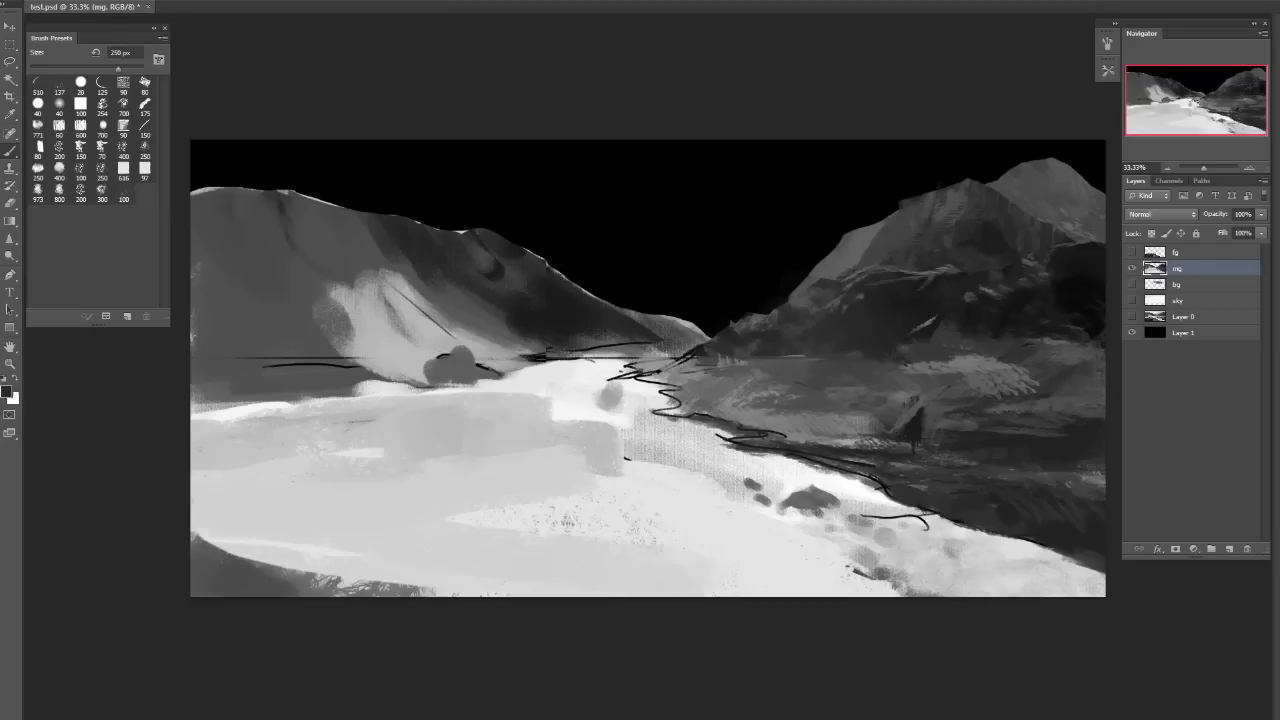
Cover the dark foreground corner and lower river with sampled light grey, and flip the canvas back.
key(ctrl+shift+h)
key(ctrl+shift+h)
alt+click(828, 514)
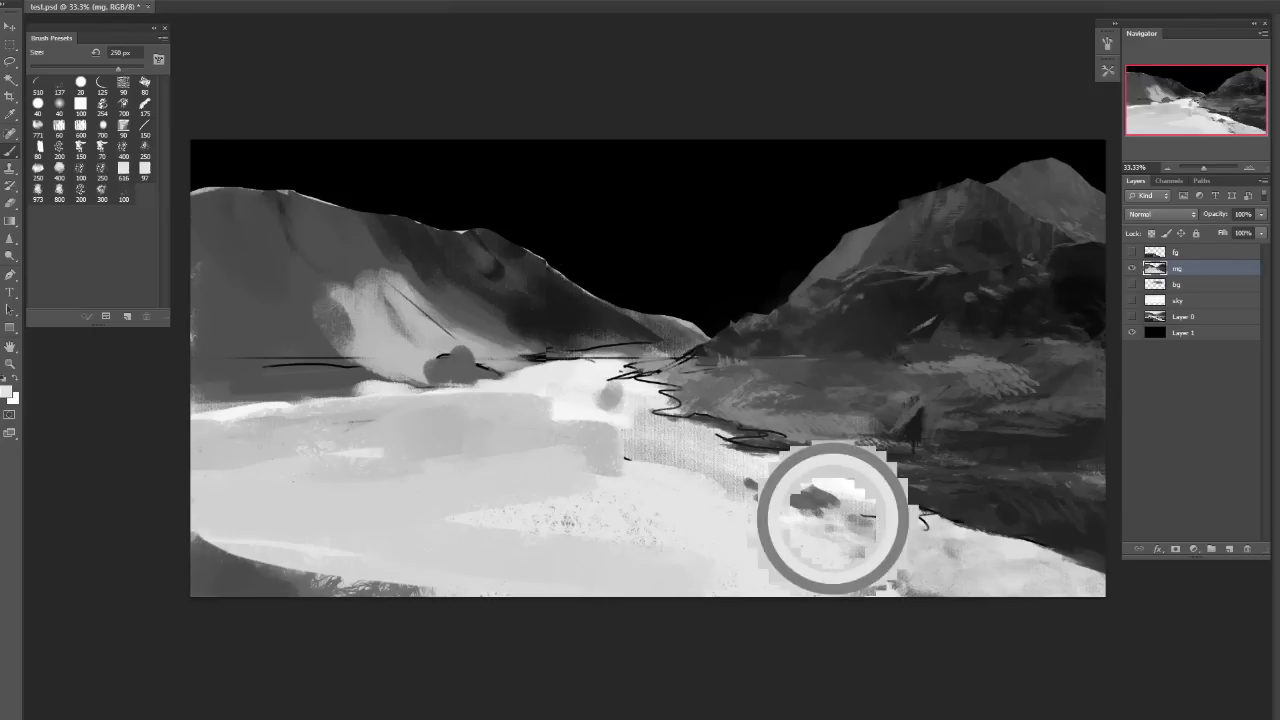
drag(828, 514, 840, 500)
key(ctrl+shift+h)
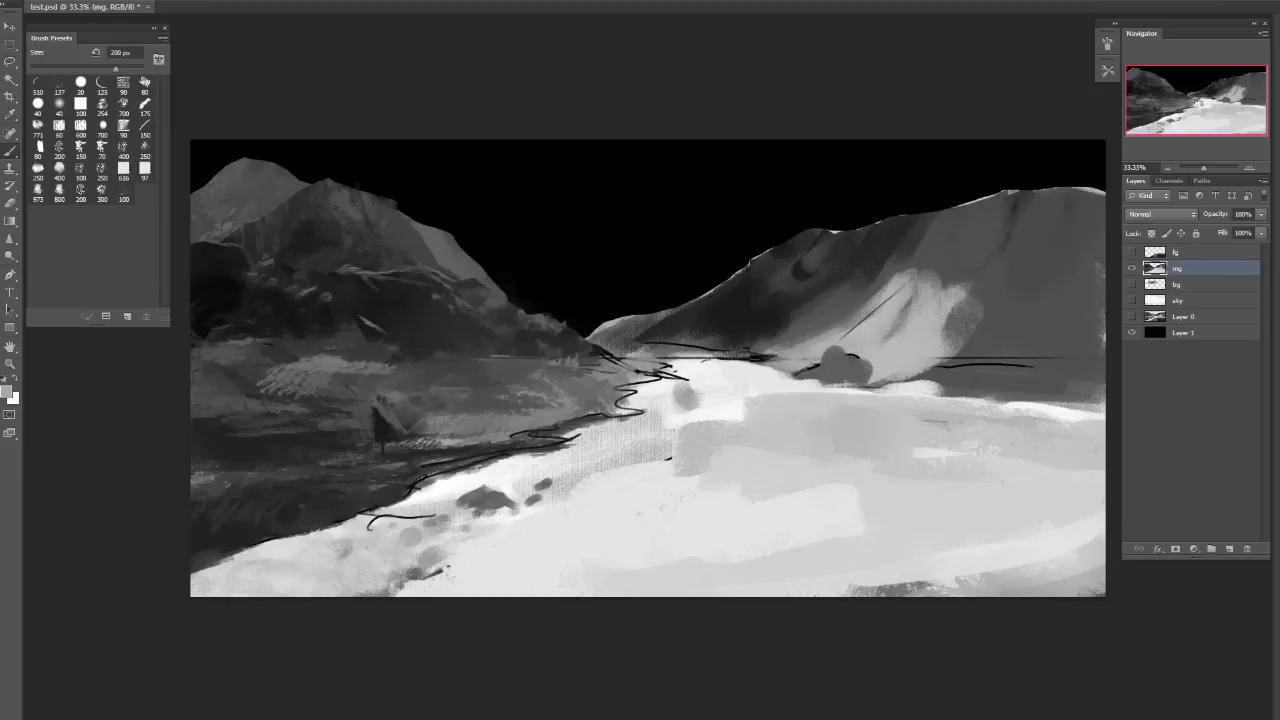
Reduce the brush to 70 px and blend sampled light grey into the water around the small rocks by the left bank.
key(bracketleft)
key(bracketleft)
key(bracketleft)
key(bracketleft)
key(bracketleft)
key(bracketleft)
key(bracketleft)
alt+click(440, 535)
mouse_move(474, 526)
mouse_down()
mouse_move(372, 532)
mouse_move(430, 520)
mouse_move(384, 510)
mouse_move(462, 476)
mouse_up()
Paint out the sketch lines along the left shoreline beside the rocks with sampled bank and water greys.
alt+click(369, 497)
alt+click(394, 515)
alt+click(451, 467)
alt+click(434, 451)
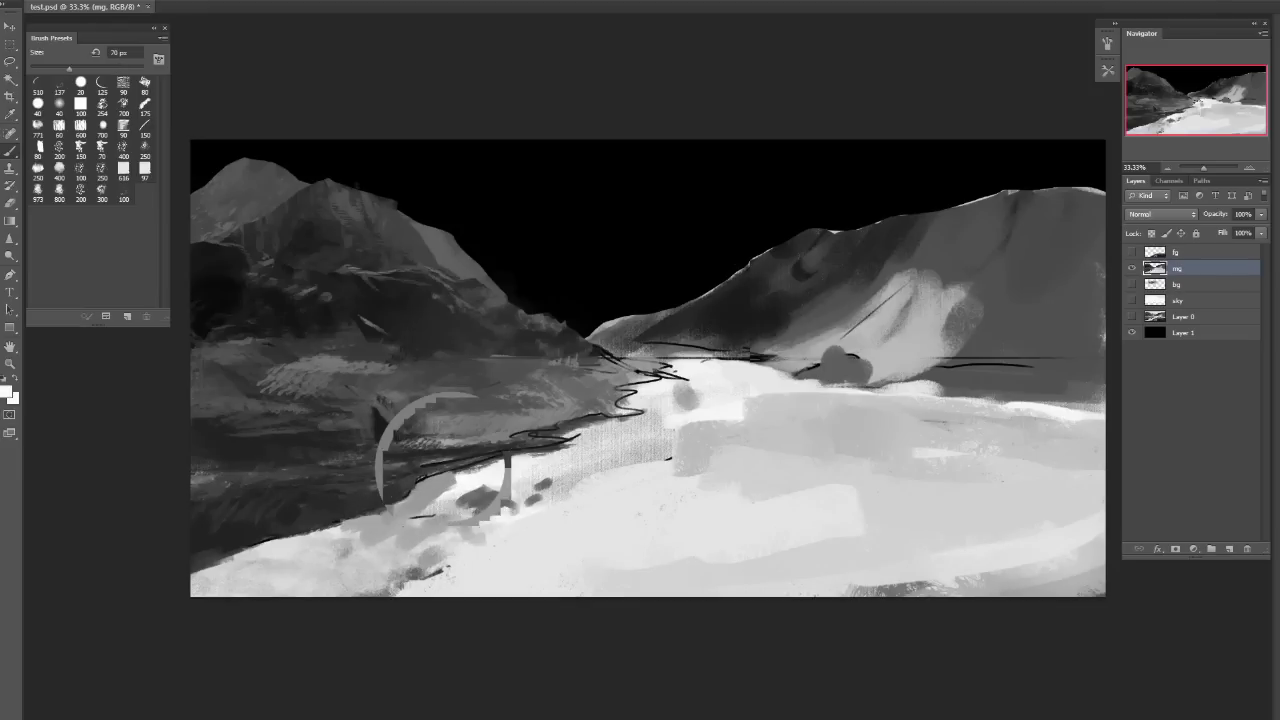
drag(410, 516, 434, 514)
alt+click(443, 457)
alt+click(514, 423)
Reshape the left shoreline from above the rocks up to the river's far bend, covering the zigzag sketch lines.
mouse_move(538, 440)
mouse_down()
mouse_move(650, 406)
mouse_move(664, 382)
mouse_up()
alt+click(475, 453)
alt+click(535, 430)
alt+click(619, 411)
mouse_move(622, 420)
mouse_down()
mouse_move(684, 370)
mouse_move(670, 366)
mouse_up()
Extend the dark foothills from the left mountain's base to the river's far end with a 35 px brush.
key(bracketright)
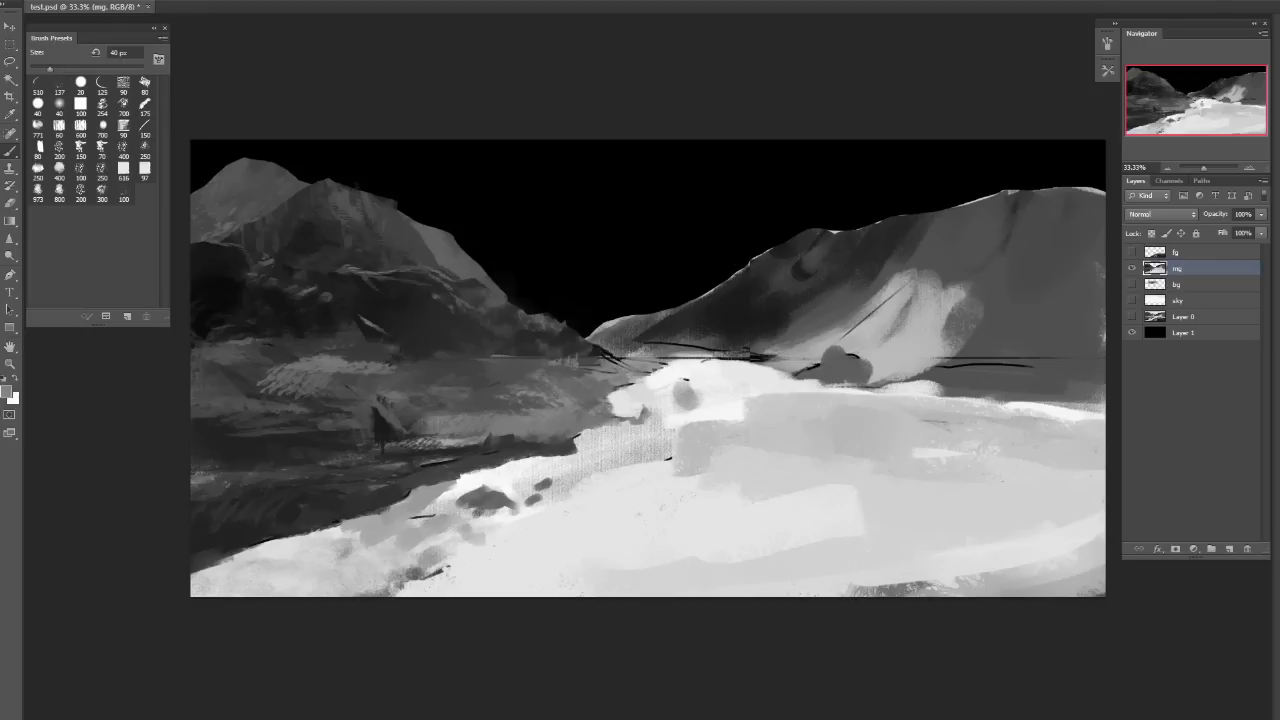
alt+click(606, 349)
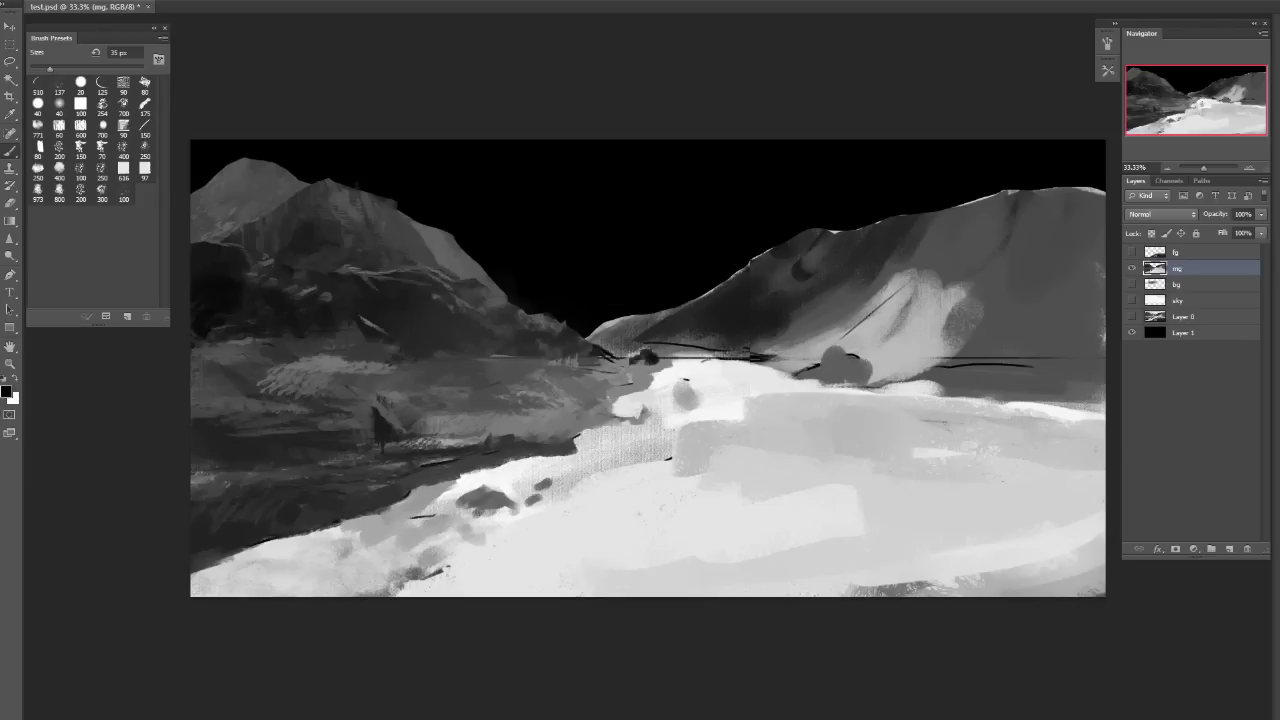
mouse_move(594, 352)
mouse_down()
mouse_move(648, 360)
mouse_move(490, 362)
mouse_up()
alt+click(577, 345)
alt+click(596, 352)
alt+click(525, 340)
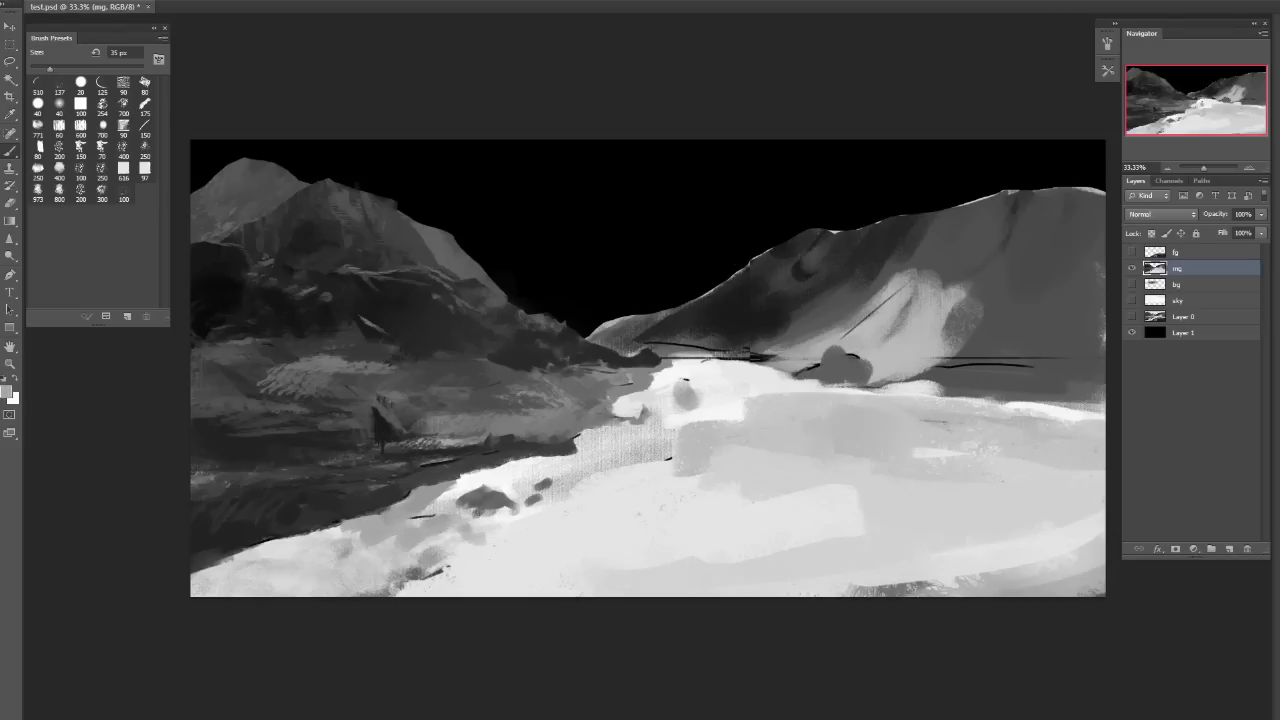
Load the mg layer's pixels as a selection and enlarge the brush to 125 px.
ctrl+click(1155, 268)
key(bracketright)
key(bracketright)
key(bracketright)
key(bracketright)
key(bracketright)
key(bracketright)
key(bracketright)
key(bracketright)
key(bracketright)
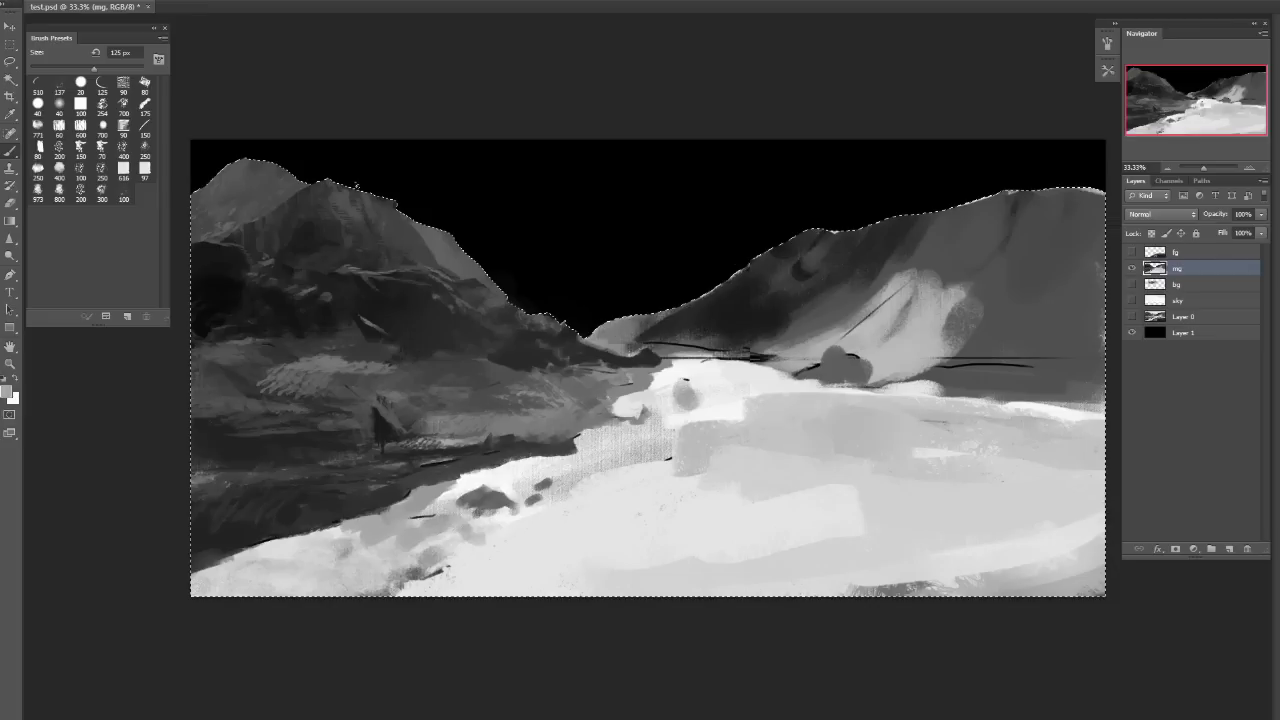
key(bracketleft)
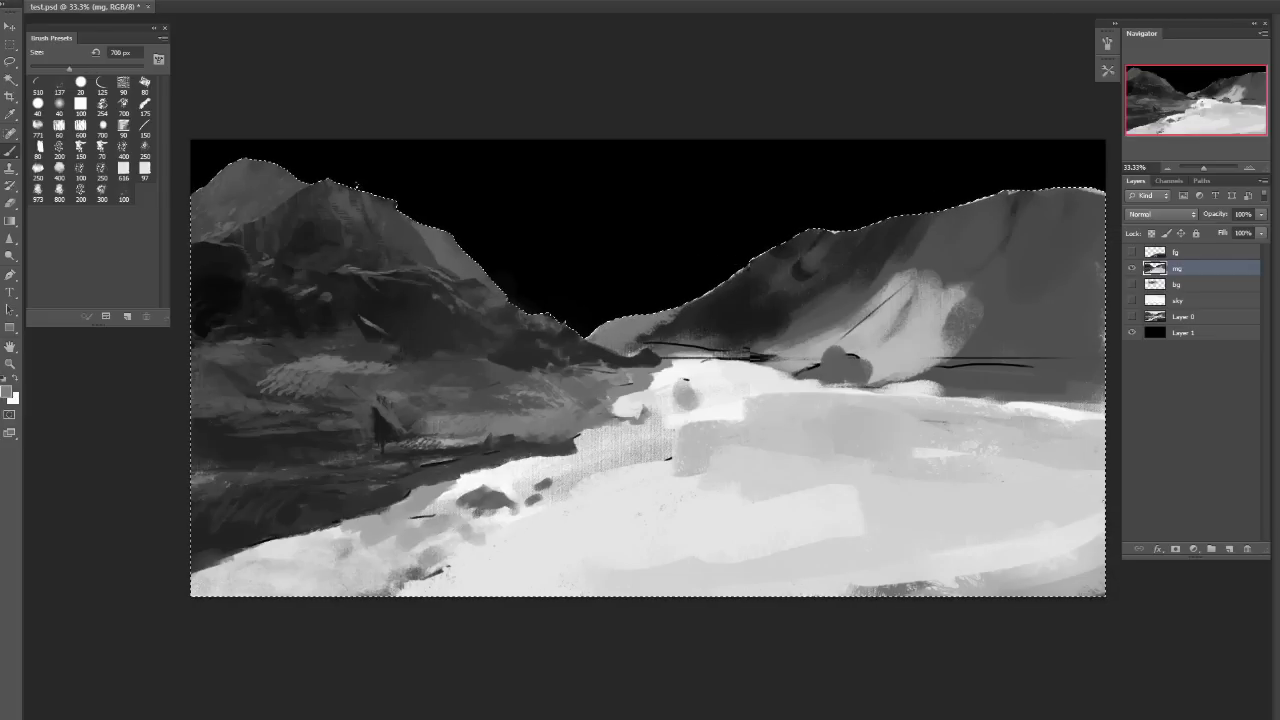
Darken the right mountain's lower ridge end above the valley with sampled greys and a 90 px brush.
alt+click(686, 286)
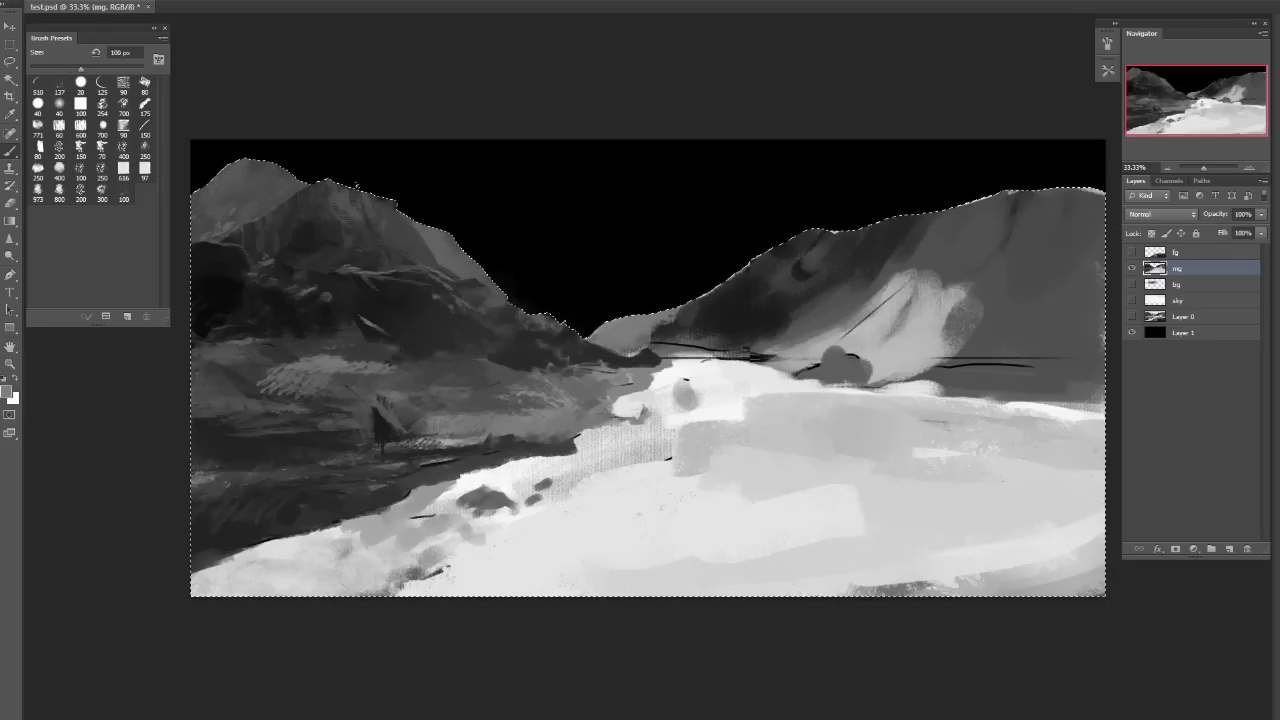
key(bracketleft)
key(bracketleft)
key(bracketleft)
alt+click(720, 303)
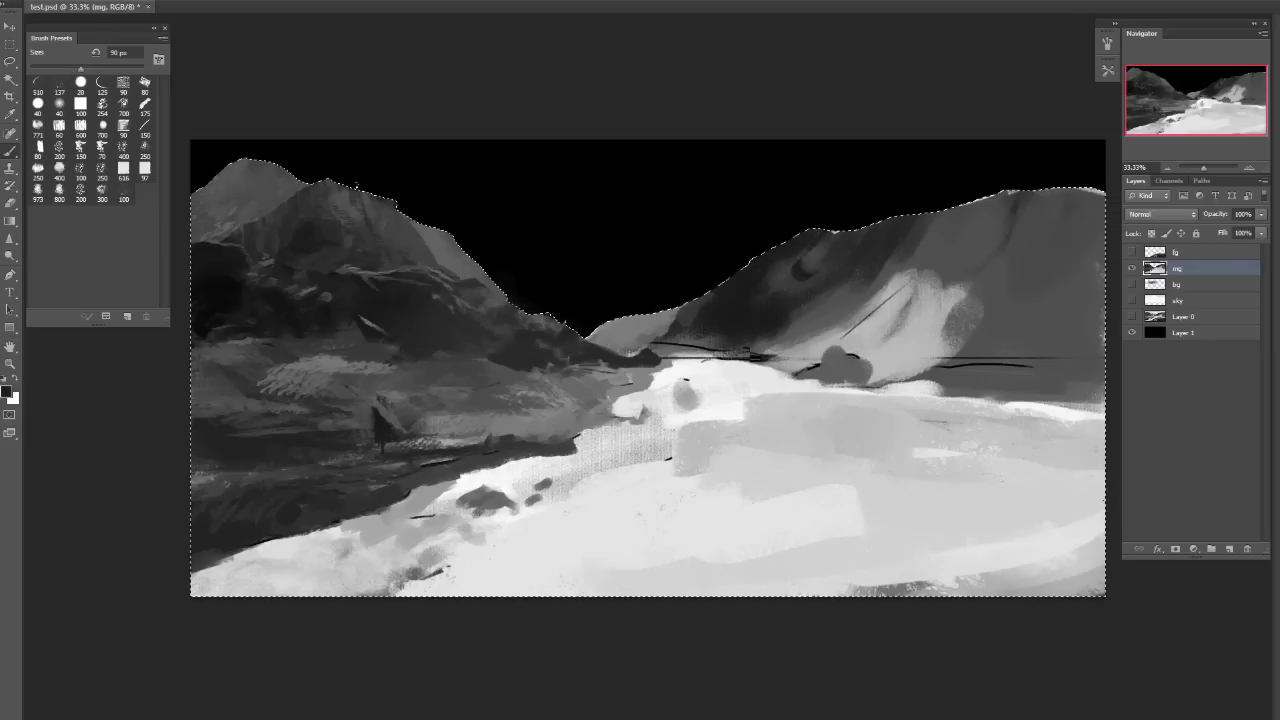
alt+click(703, 300)
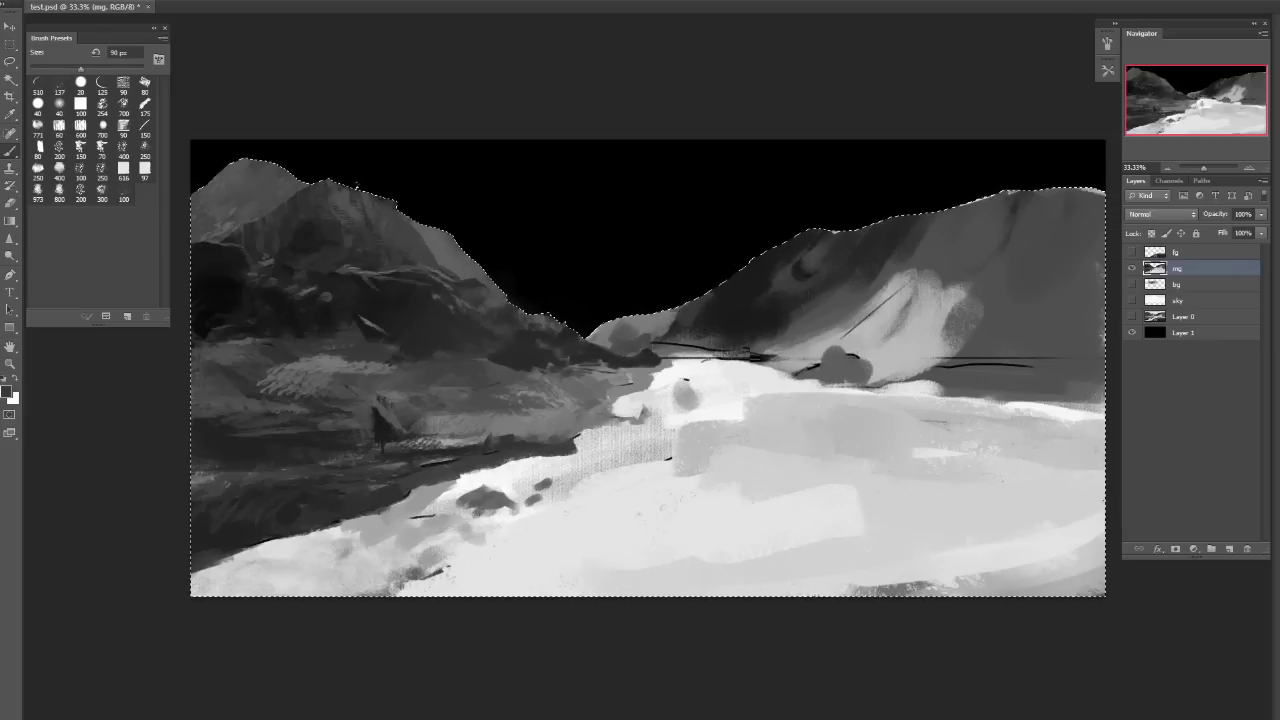
Shade the small distant hill in the valley notch with sampled greys, reducing the brush to 60 px.
alt+click(603, 329)
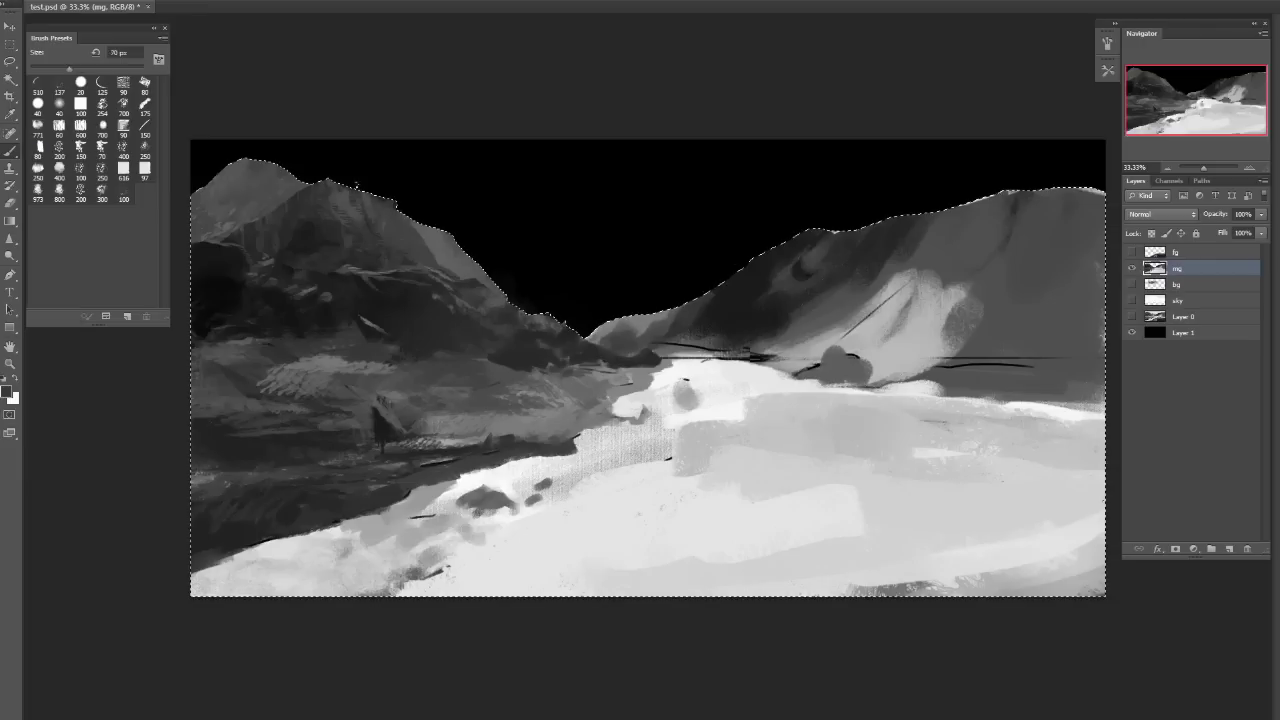
alt+click(631, 383)
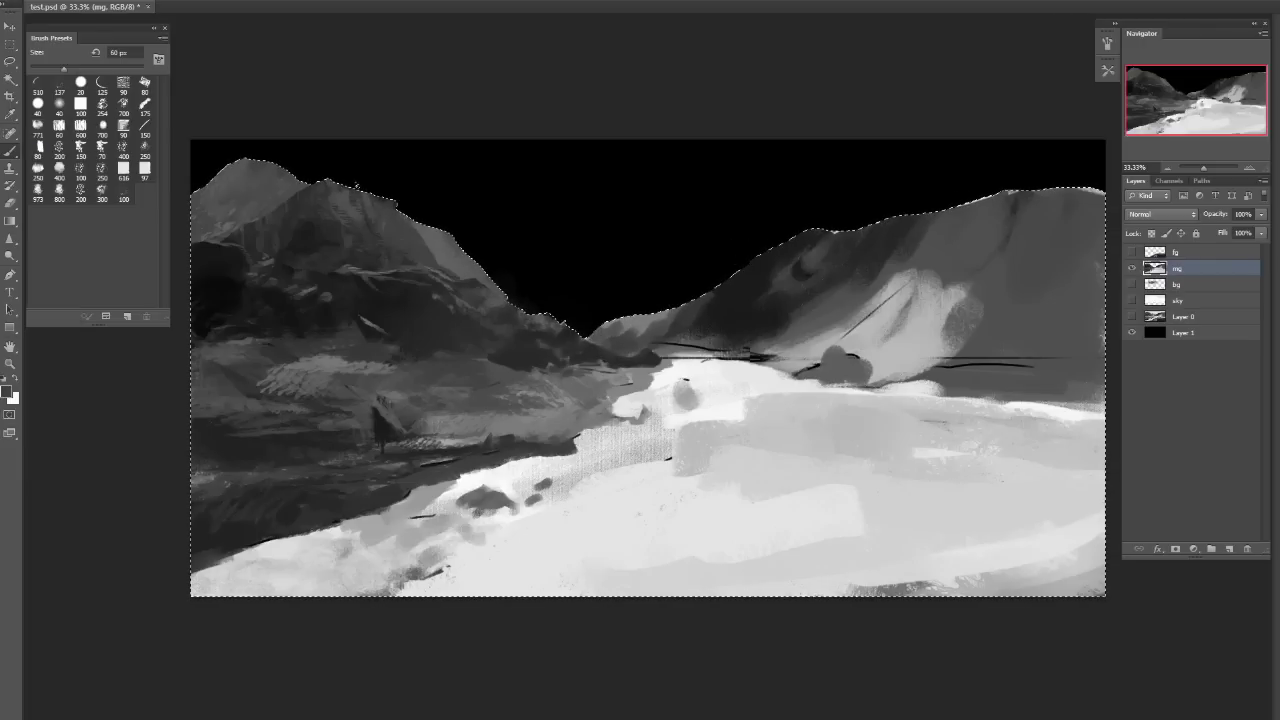
alt+click(620, 308)
alt+click(639, 339)
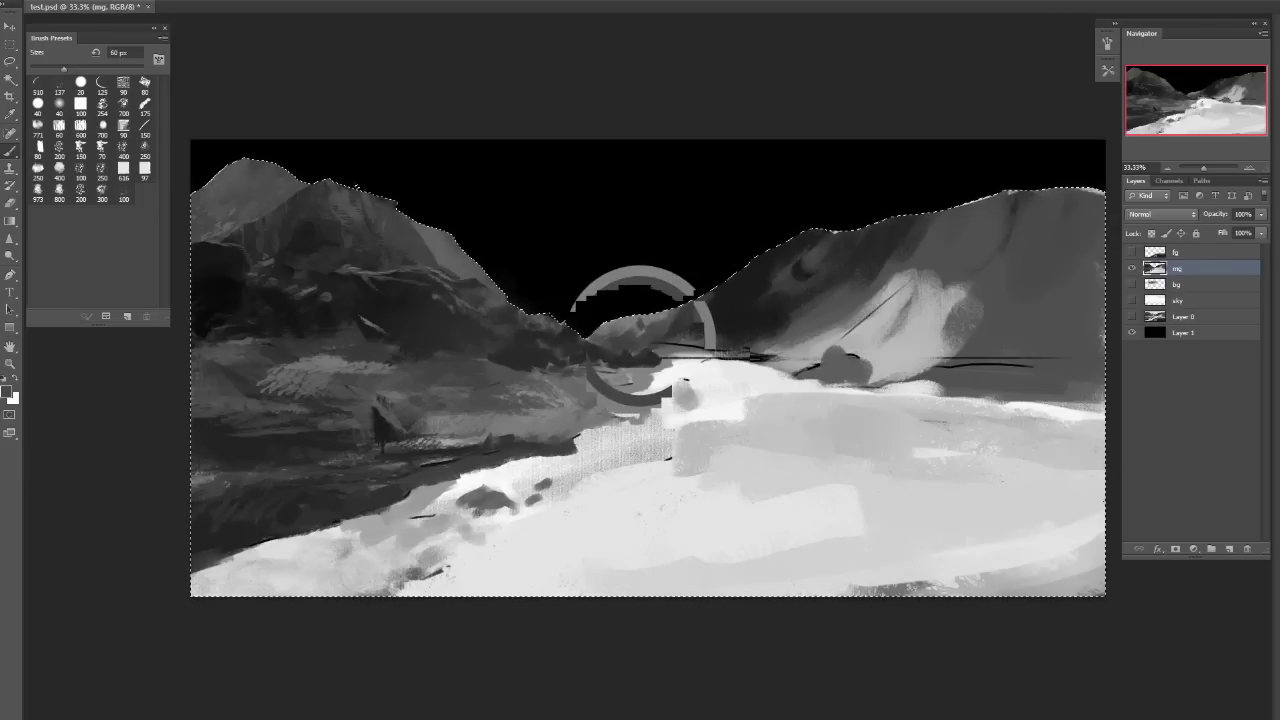
alt+click(623, 340)
click(630, 395)
alt+click(673, 324)
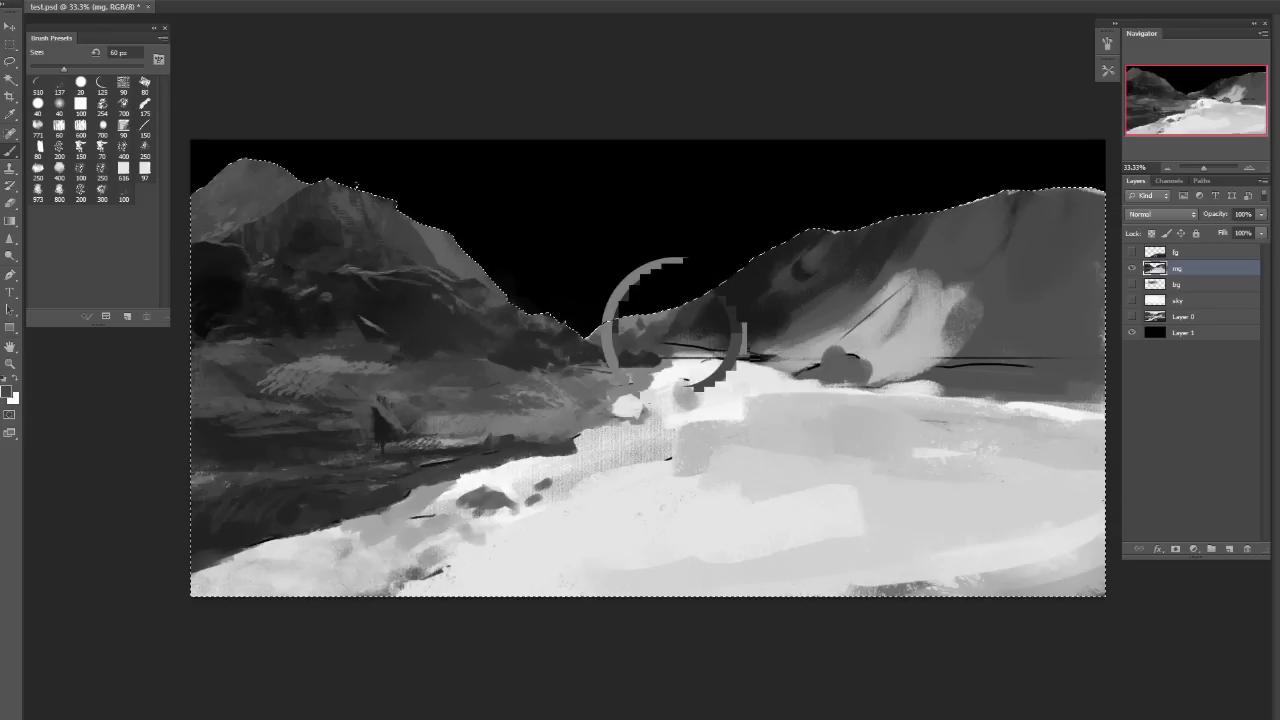
Cover the black sketch lines at the foot of the distant hill with sampled dark grey, using a 90 px brush.
alt+click(681, 327)
alt+click(677, 317)
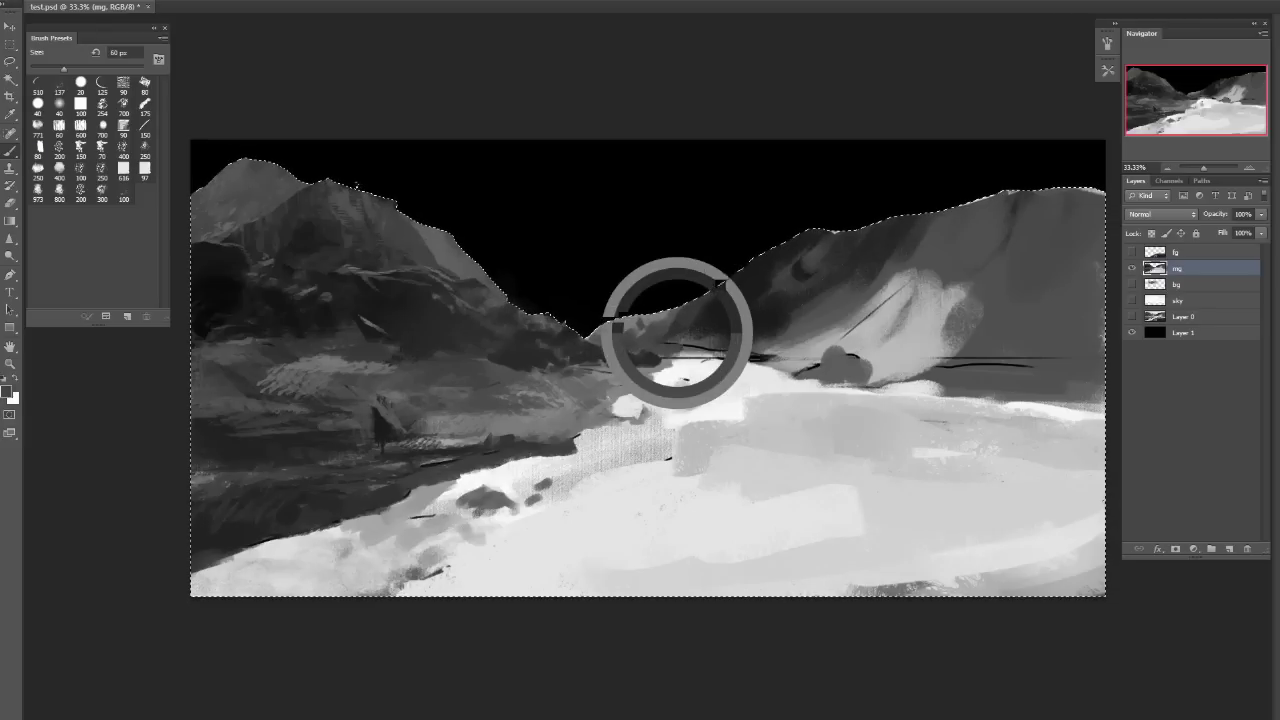
click(700, 378)
alt+click(711, 326)
key(bracketright)
key(bracketright)
key(bracketright)
drag(745, 357, 662, 356)
Clean up the water's edge at the river's far end with sampled white and dark grey.
alt+click(689, 374)
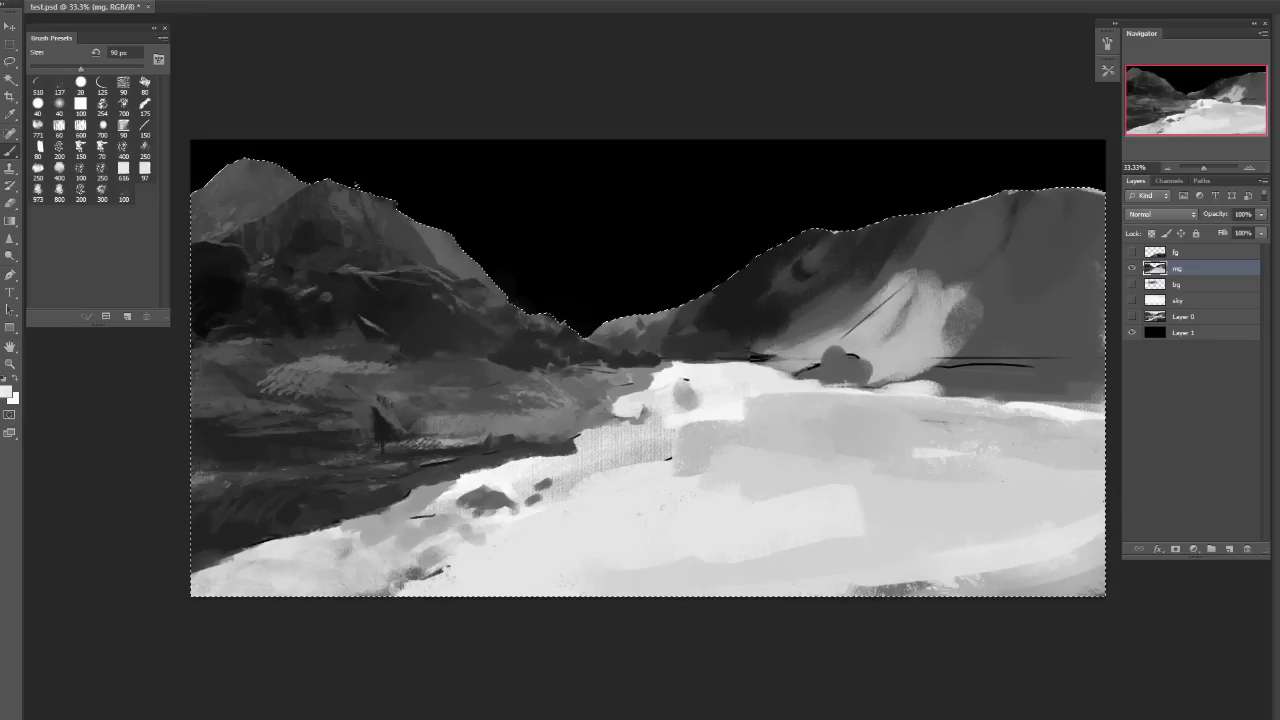
key(bracketleft)
key(bracketleft)
key(bracketleft)
key(bracketleft)
alt+click(690, 362)
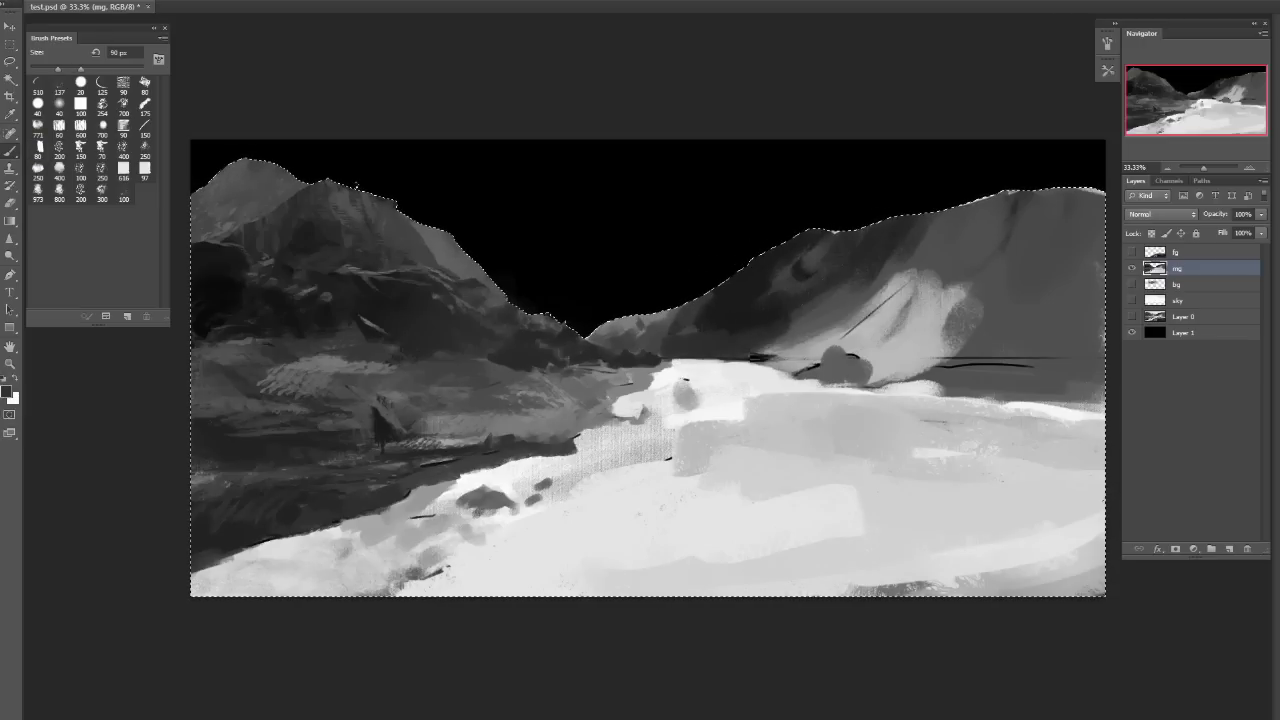
Add grey strokes to the right mountain's shadowed slope with a 125 px brush and the 175 px preset reduced to 70 px.
key(bracketright)
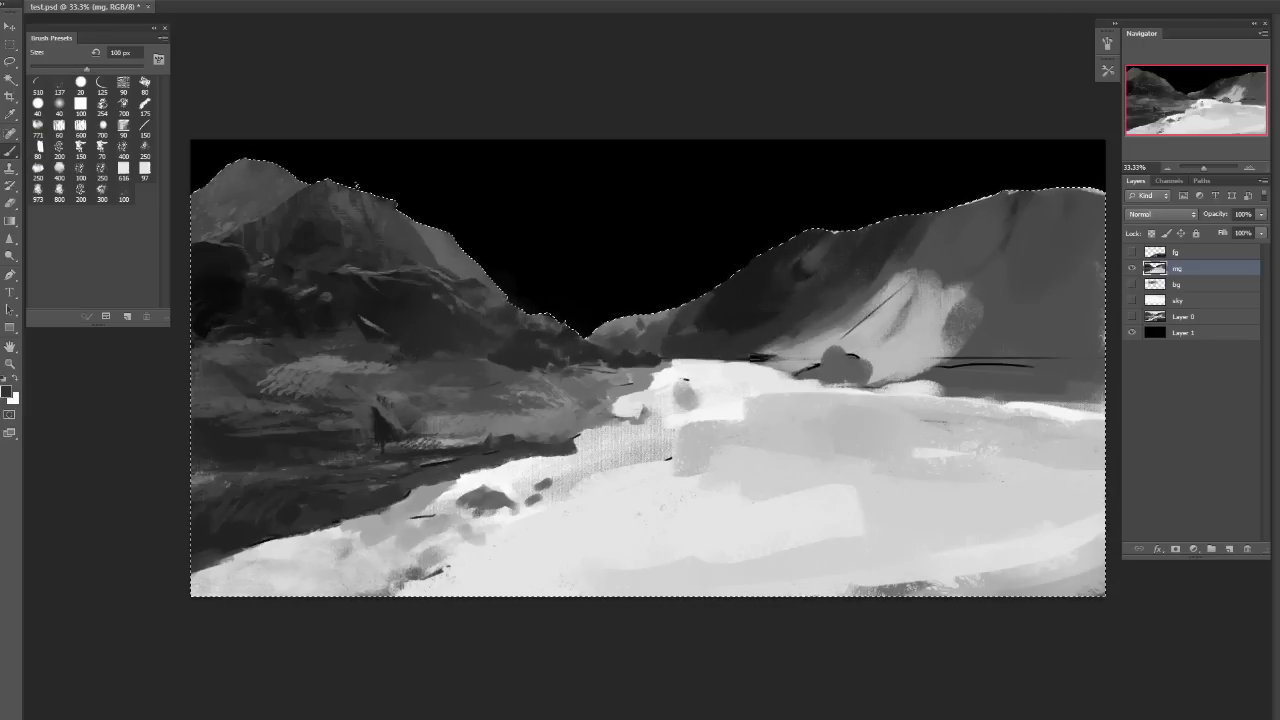
key(bracketright)
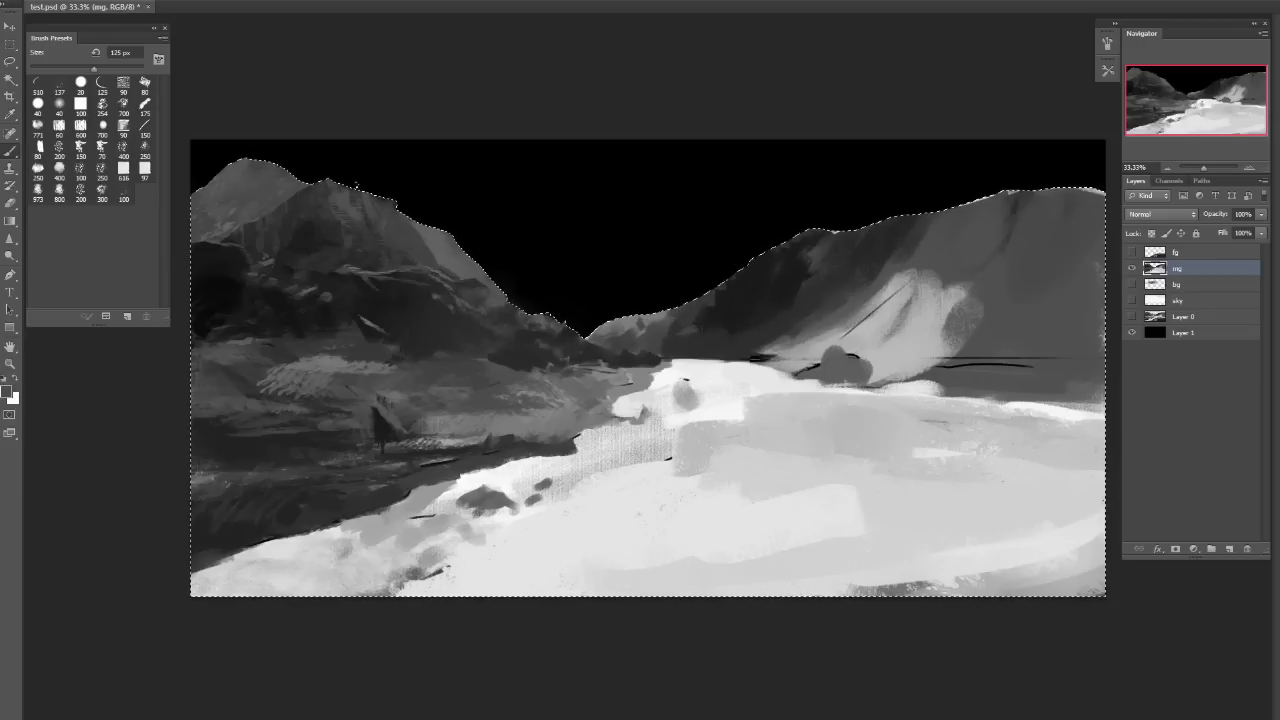
click(145, 104)
key(bracketleft)
key(bracketleft)
key(bracketleft)
key(bracketleft)
key(bracketleft)
key(bracketleft)
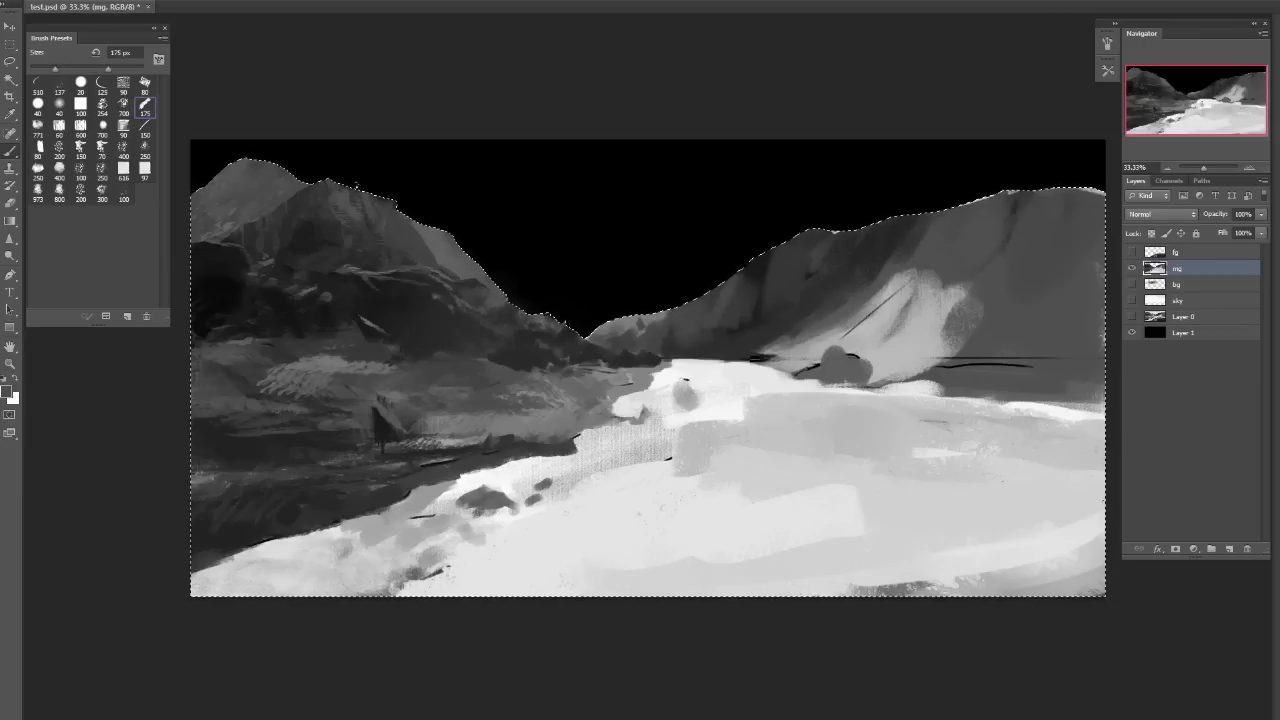
key(bracketright)
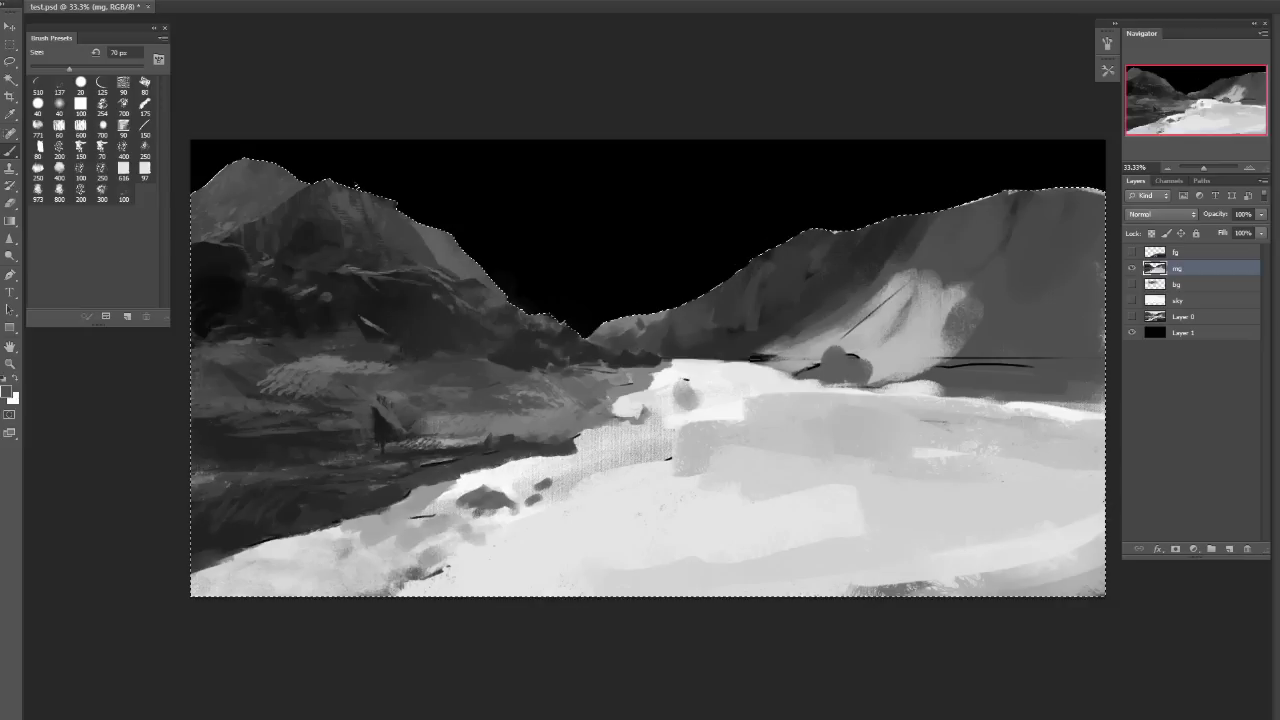
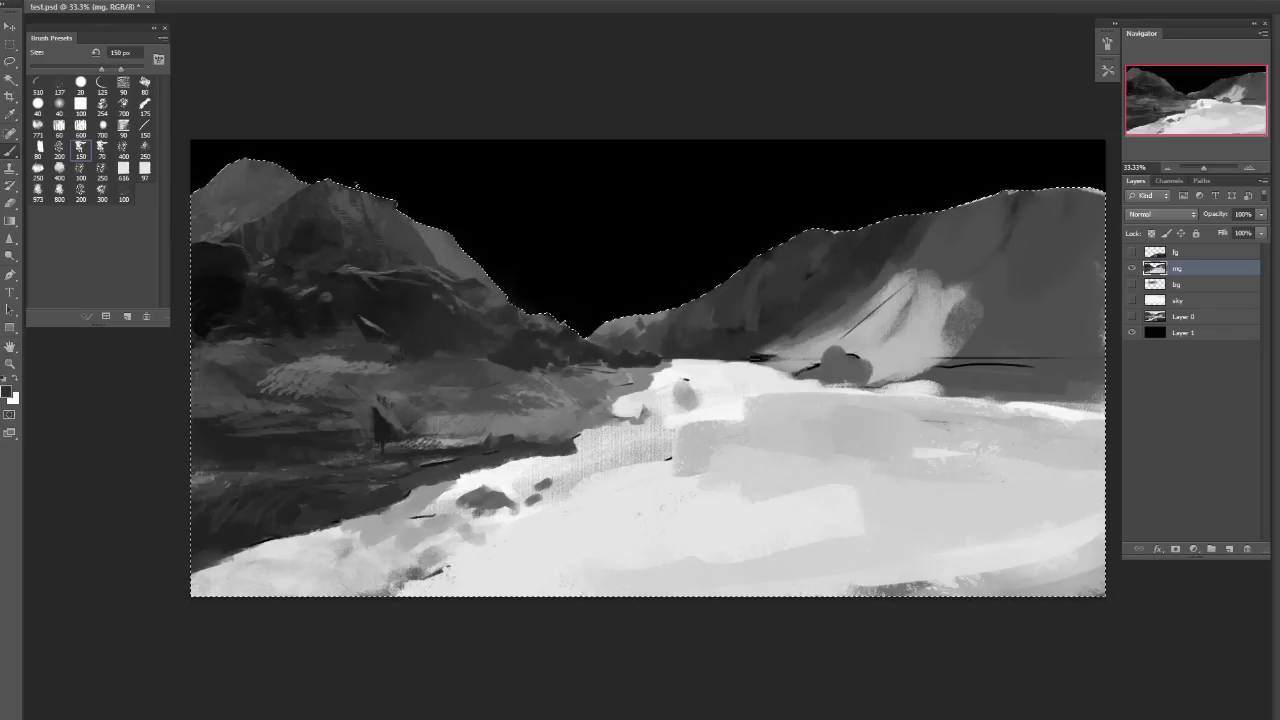
Darken the right mountain's upper slope and its far side with a textured brush enlarged to 300 px.
key(bracketright)
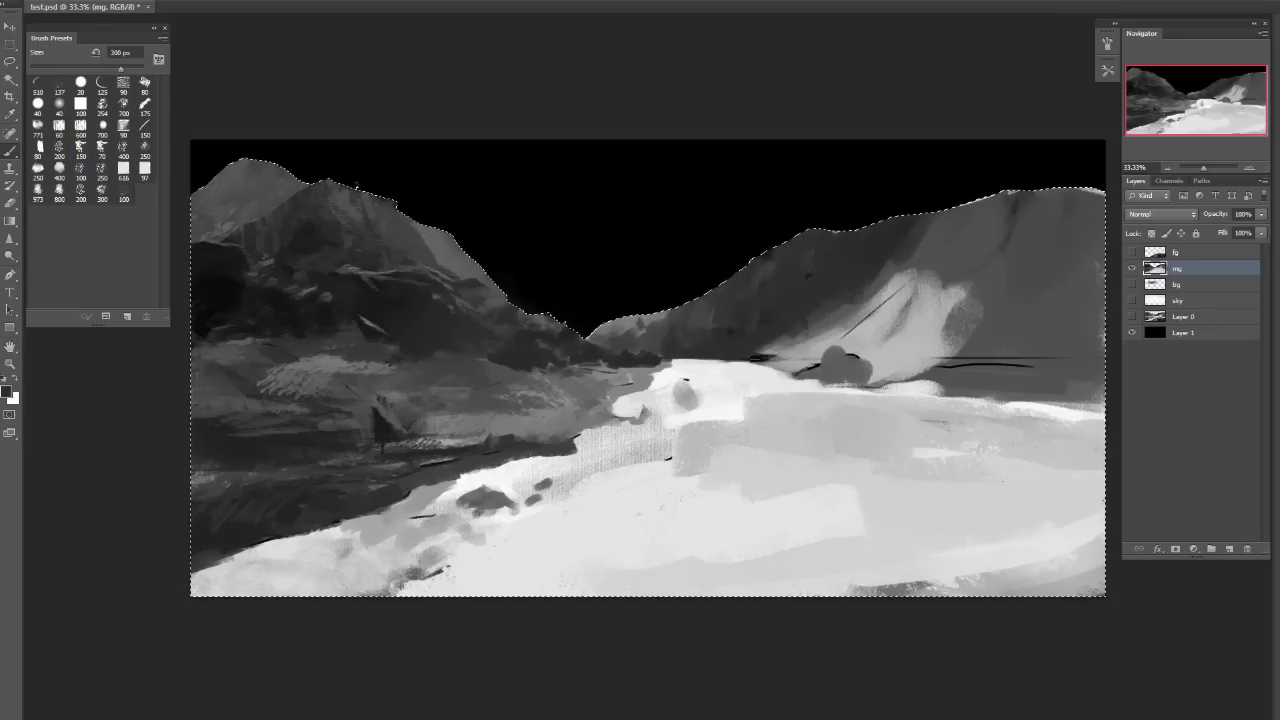
mouse_move(918, 275)
mouse_down()
mouse_move(896, 318)
mouse_move(920, 264)
mouse_move(1010, 266)
mouse_move(983, 255)
mouse_move(1045, 235)
mouse_up()
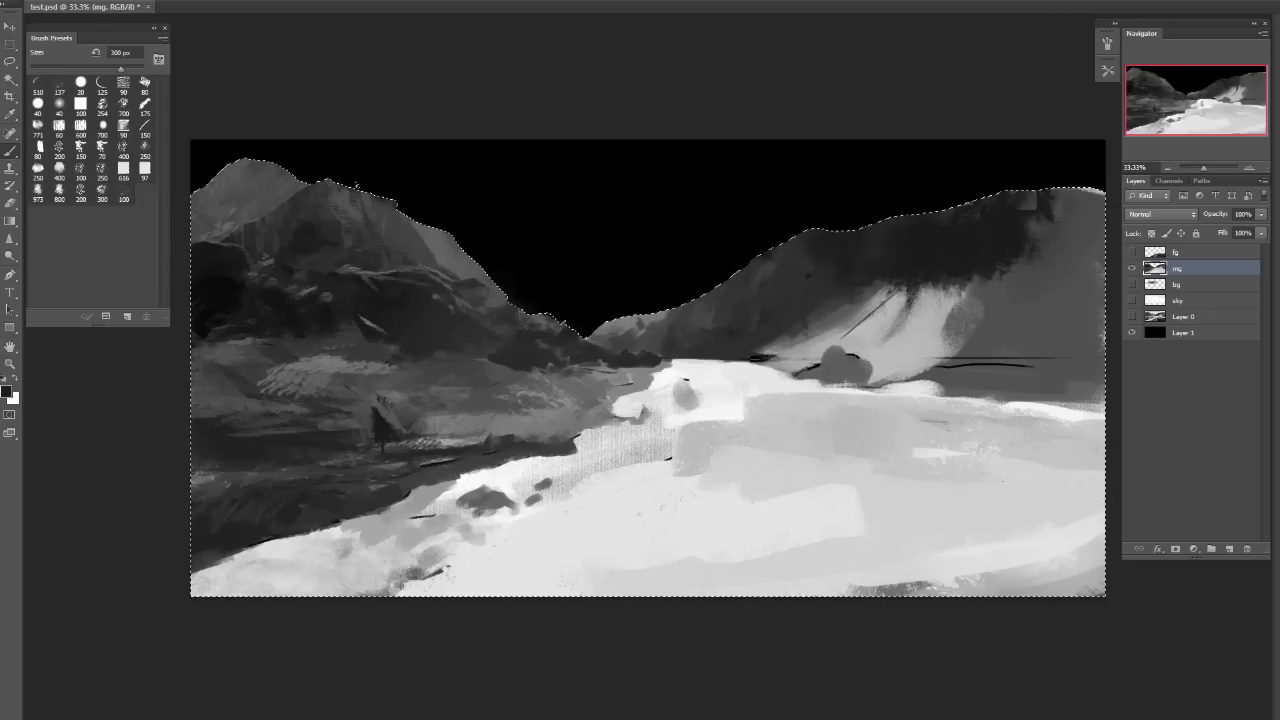
alt+click(1016, 300)
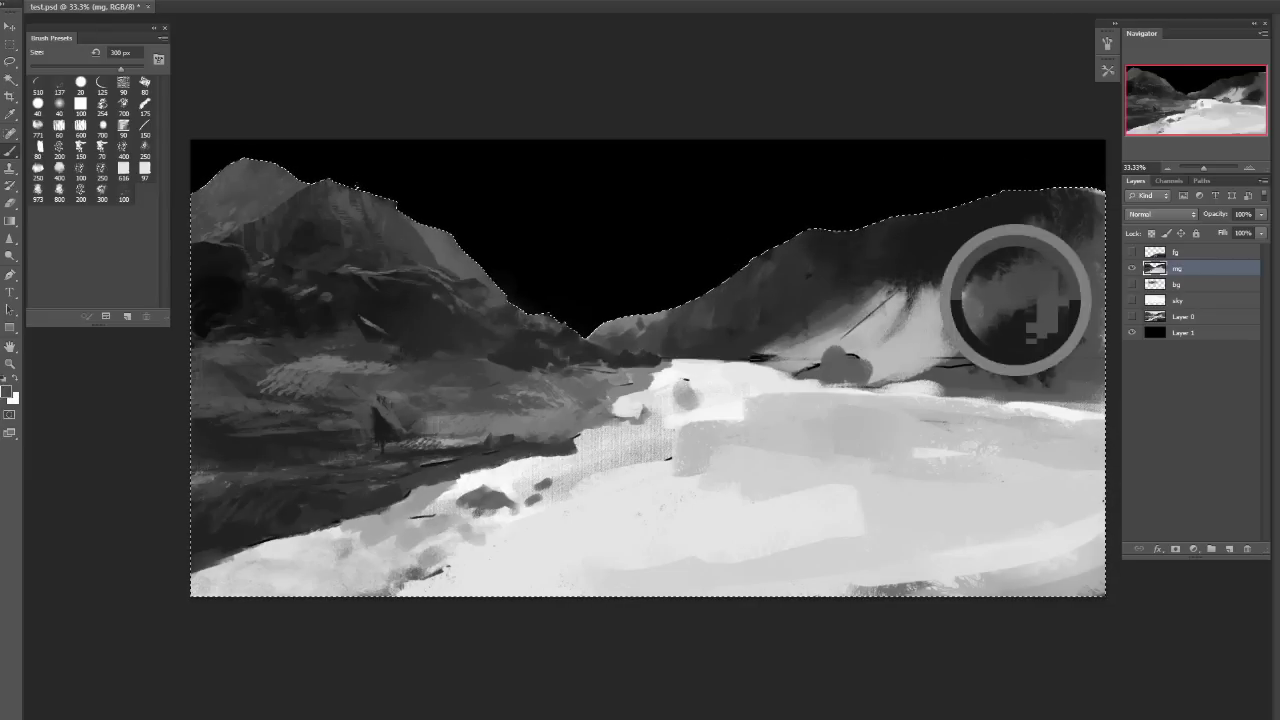
mouse_move(1016, 300)
mouse_down()
mouse_move(1040, 340)
mouse_move(1000, 300)
mouse_move(1050, 360)
mouse_up()
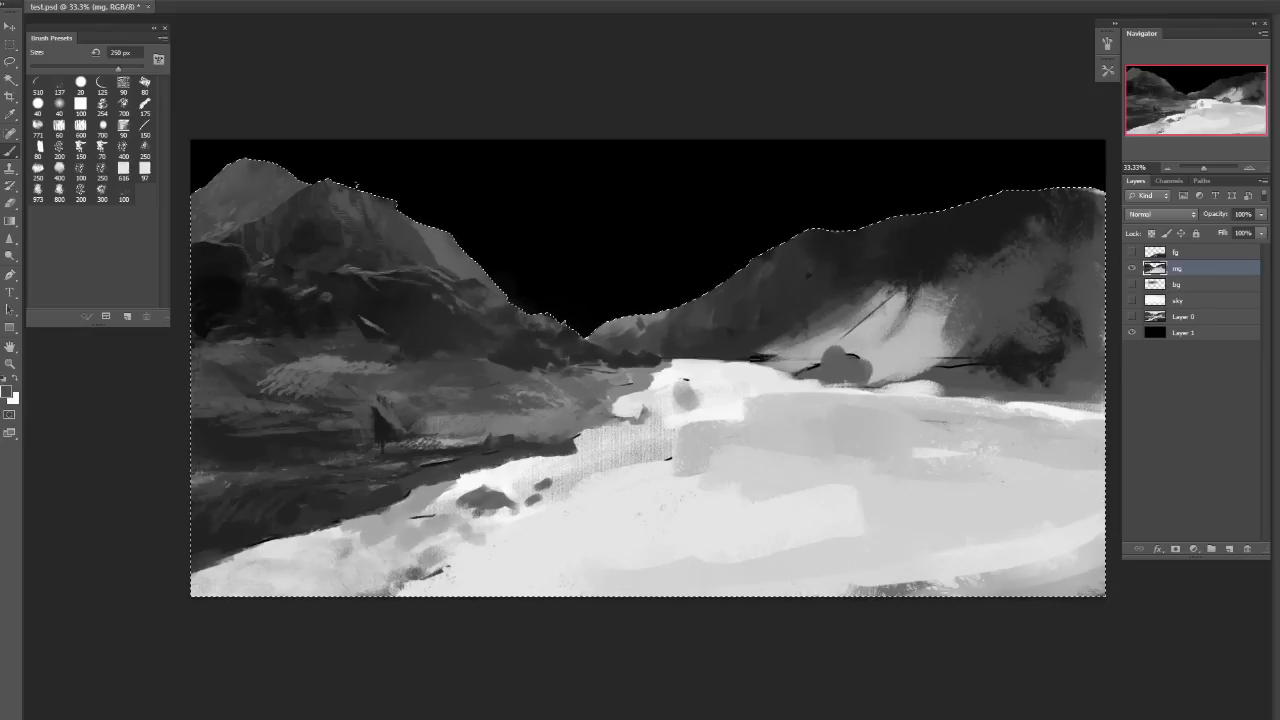
Paint out the diagonal sketch line across the right mountain's light patch with a smaller brush and light grey.
key(bracketleft)
key(bracketleft)
key(bracketleft)
key(bracketleft)
mouse_move(800, 350)
mouse_down()
mouse_move(880, 300)
mouse_move(830, 340)
mouse_up()
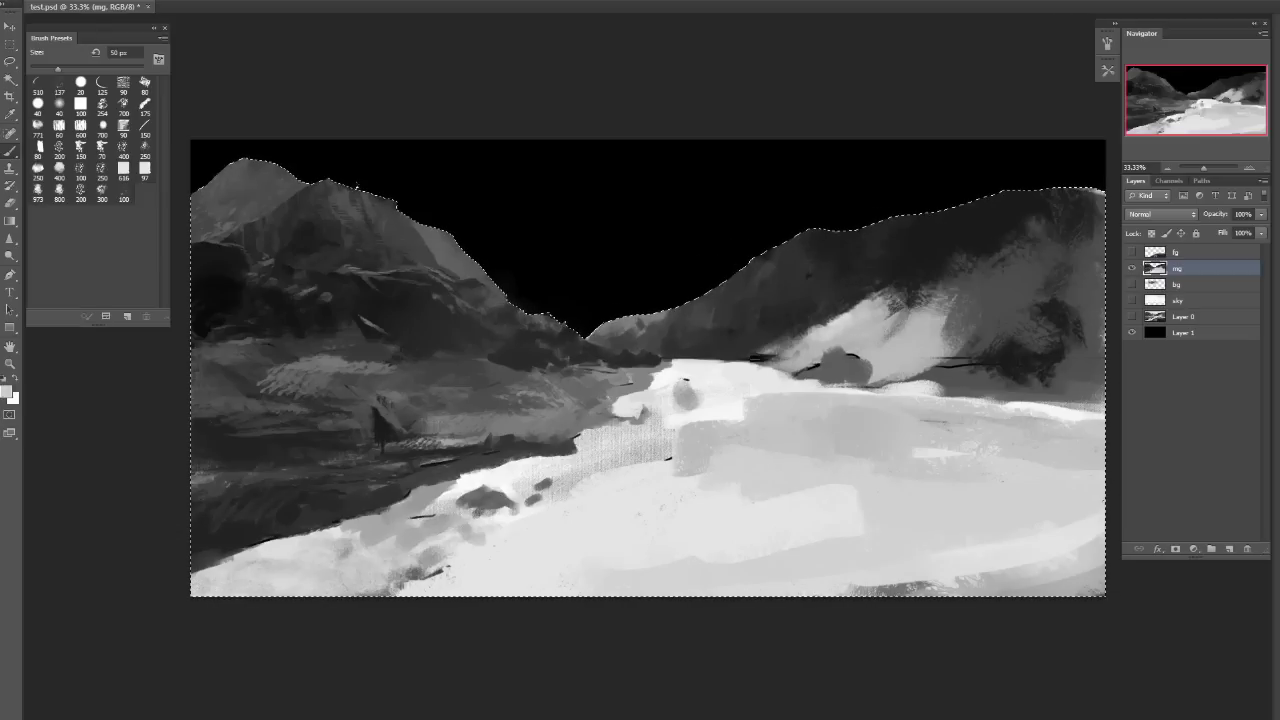
Paint out the leftover sketch mark at the right mountain's foot near the river's far end, reducing the brush to 20 px.
key(bracketleft)
key(bracketleft)
key(bracketleft)
click(680, 360)
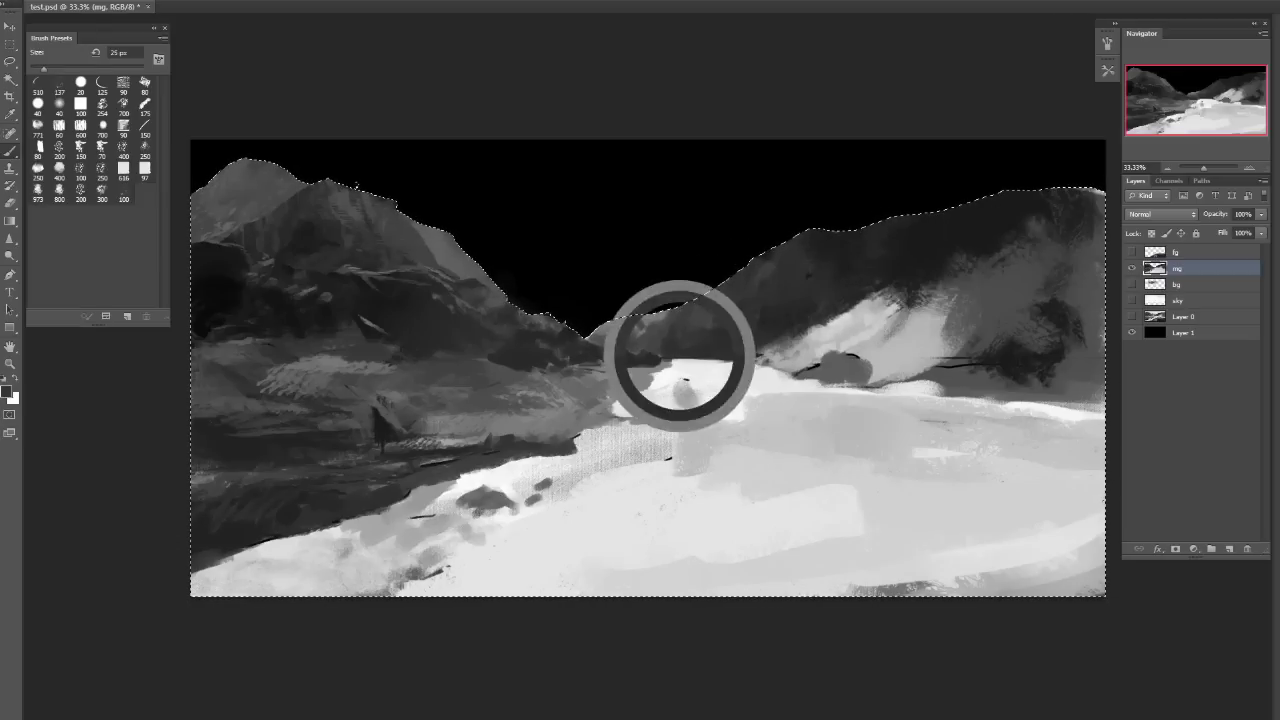
alt+click(686, 343)
key(bracketleft)
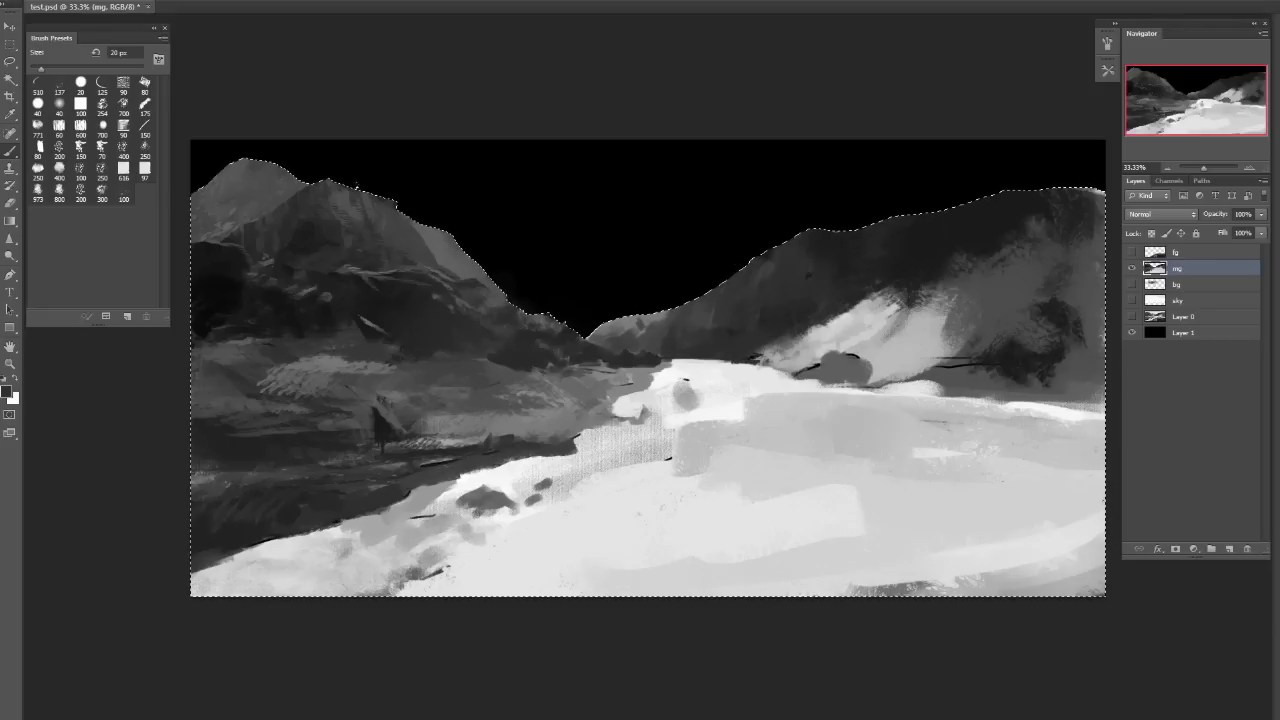
Outline the right shoreline with a thin dark band from the river's far end to the canvas edge, undoing stray strokes.
mouse_move(730, 366)
mouse_down()
mouse_move(792, 362)
mouse_move(864, 388)
mouse_move(948, 384)
mouse_move(1070, 407)
mouse_up()
drag(802, 381, 1095, 410)
key(ctrl+z)
key(bracketright)
key(bracketright)
key(bracketright)
key(bracketright)
key(bracketright)
drag(972, 394, 1047, 402)
key(ctrl+z)
Cover the sketch lines along the right mountain's base and reshape its light patch with a 70 px brush.
key(bracketright)
key(bracketright)
key(bracketright)
key(bracketright)
key(bracketright)
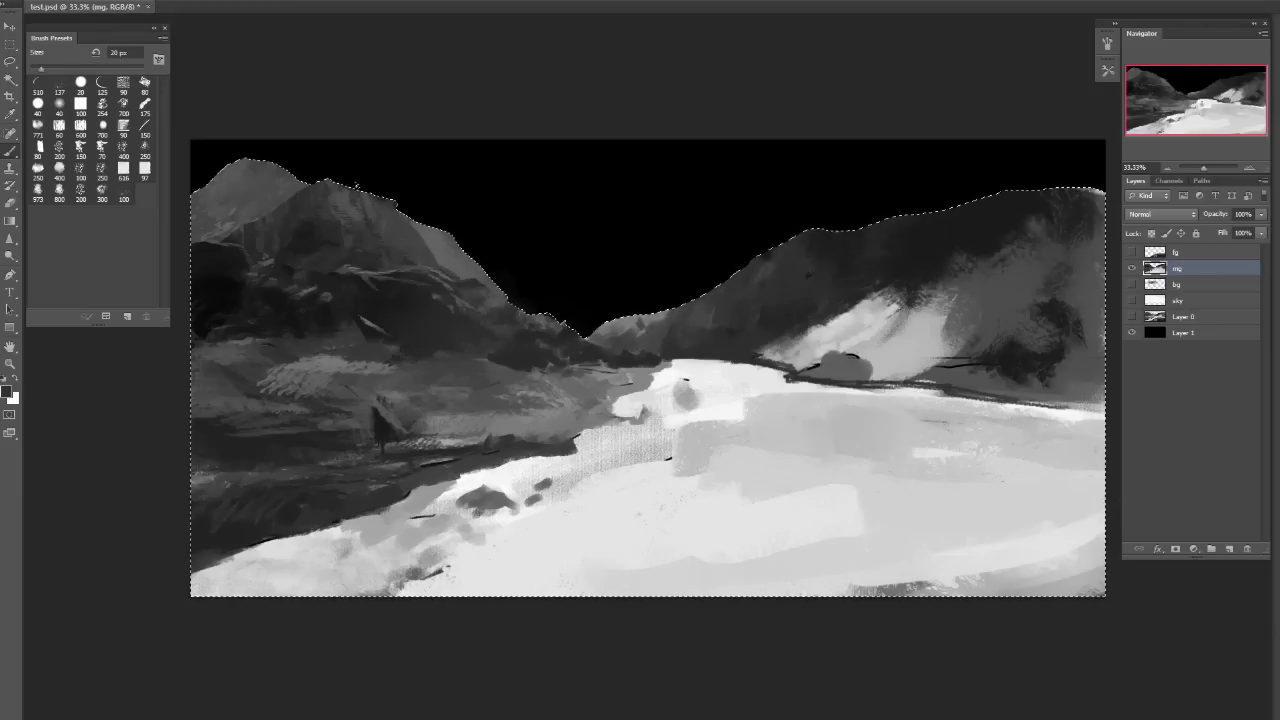
drag(836, 387, 906, 381)
alt+click(891, 366)
mouse_move(918, 342)
mouse_down()
mouse_move(1030, 283)
mouse_move(908, 337)
mouse_up()
drag(830, 330, 900, 285)
mouse_move(990, 368)
mouse_down()
mouse_move(1012, 348)
mouse_move(1000, 357)
mouse_up()
drag(1000, 360, 1030, 350)
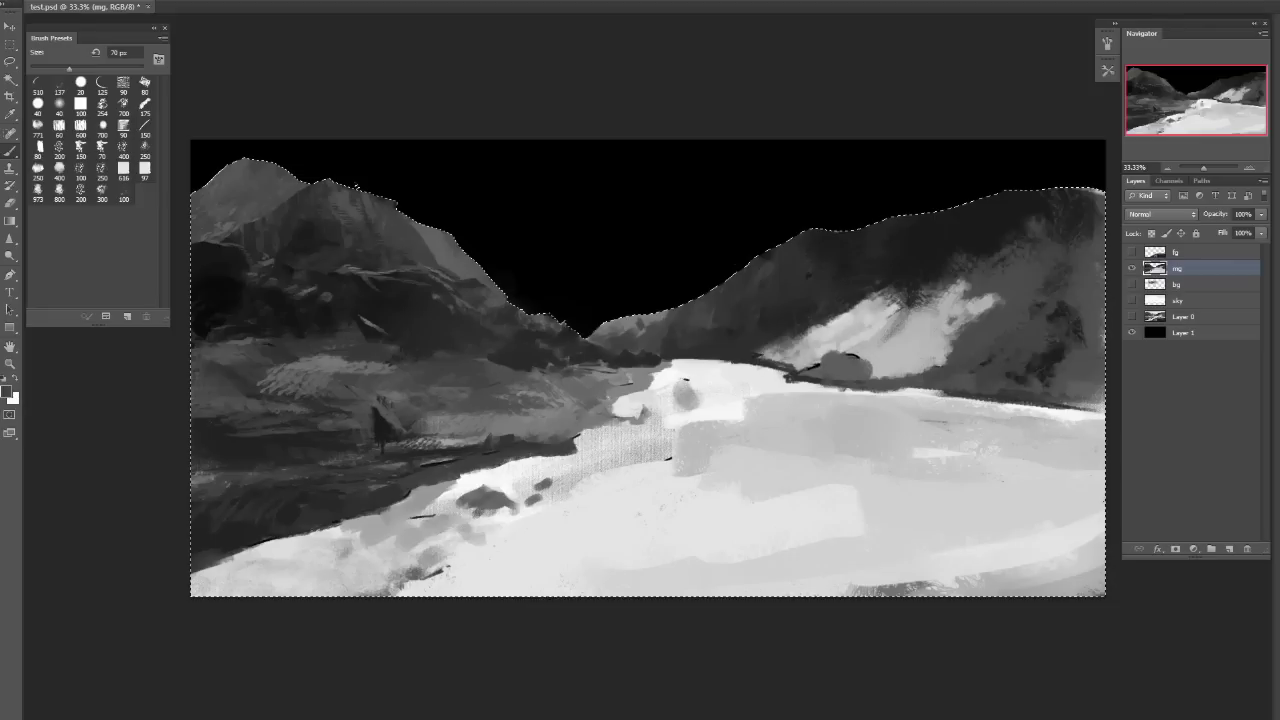
Blend the right mountain's dark upper slope into the mid-greys with a 175 px brush, and reduce the brush to 90 px.
mouse_move(975, 311)
mouse_down()
mouse_move(966, 286)
mouse_move(943, 305)
mouse_move(958, 290)
mouse_move(943, 291)
mouse_up()
key(bracketright)
key(bracketright)
key(bracketright)
key(bracketright)
key(bracketright)
key(bracketright)
alt+click(887, 269)
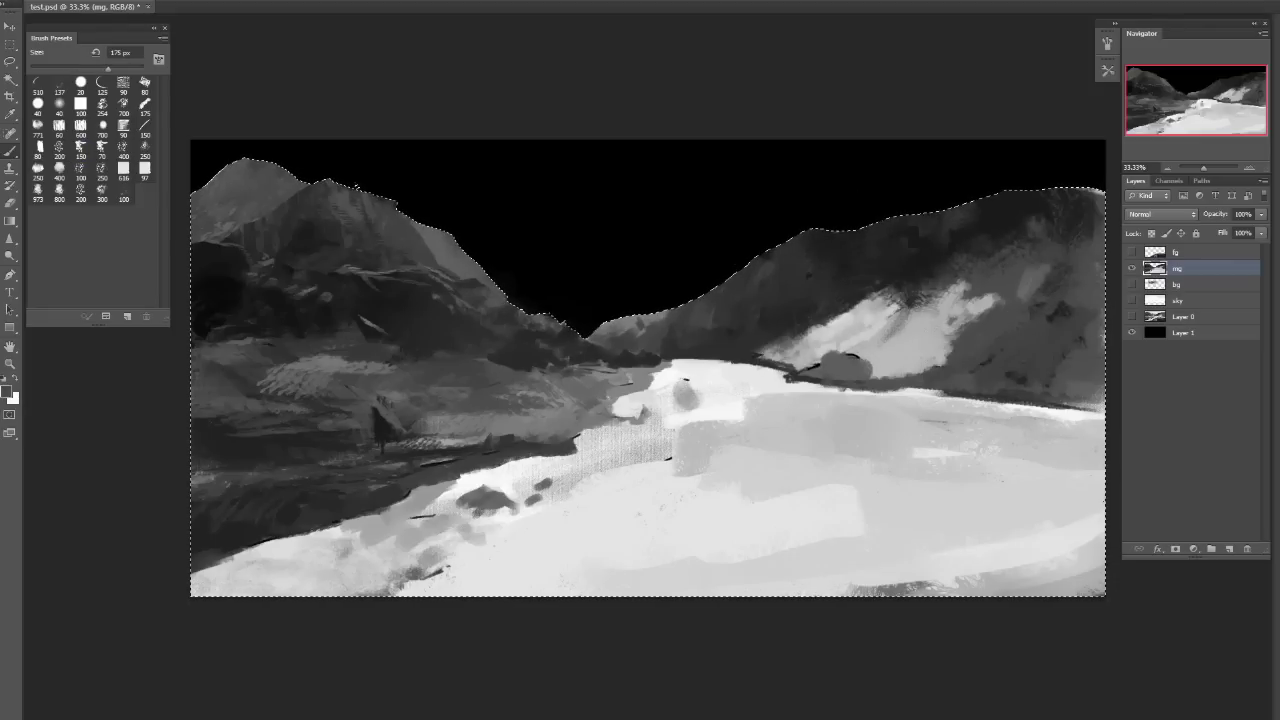
key(d)
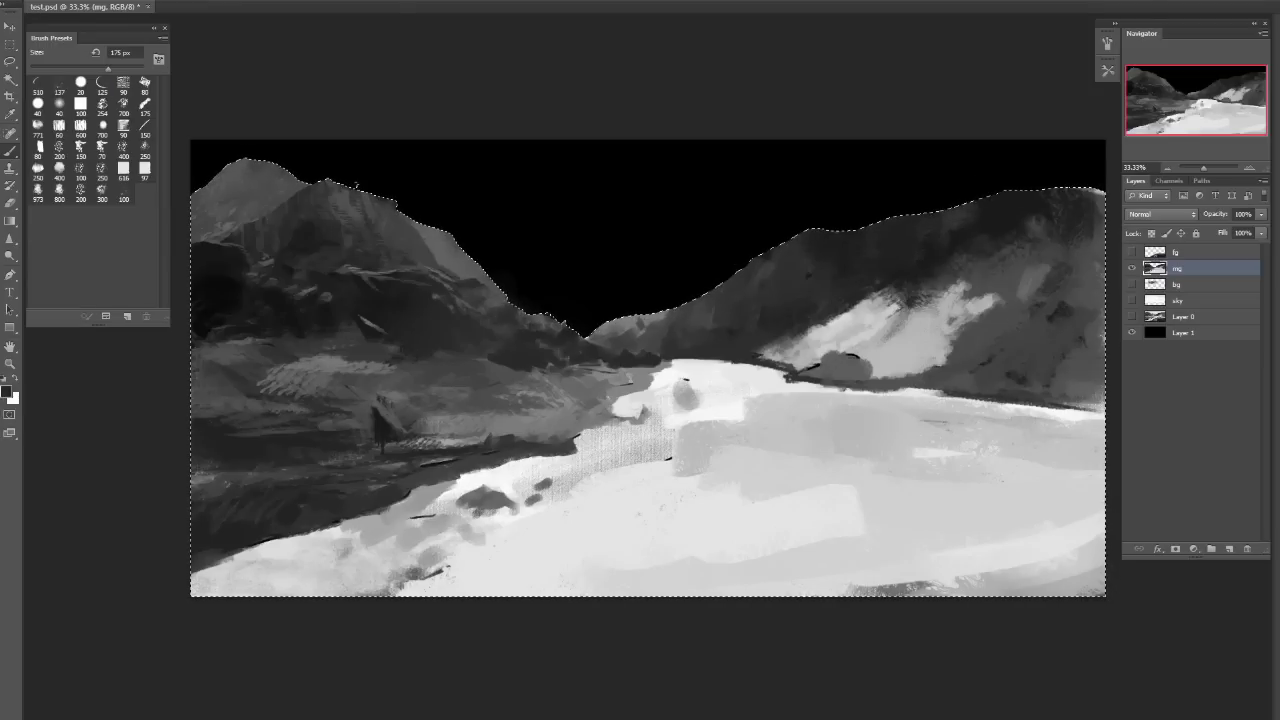
key(bracketleft)
key(bracketleft)
key(bracketleft)
key(bracketleft)
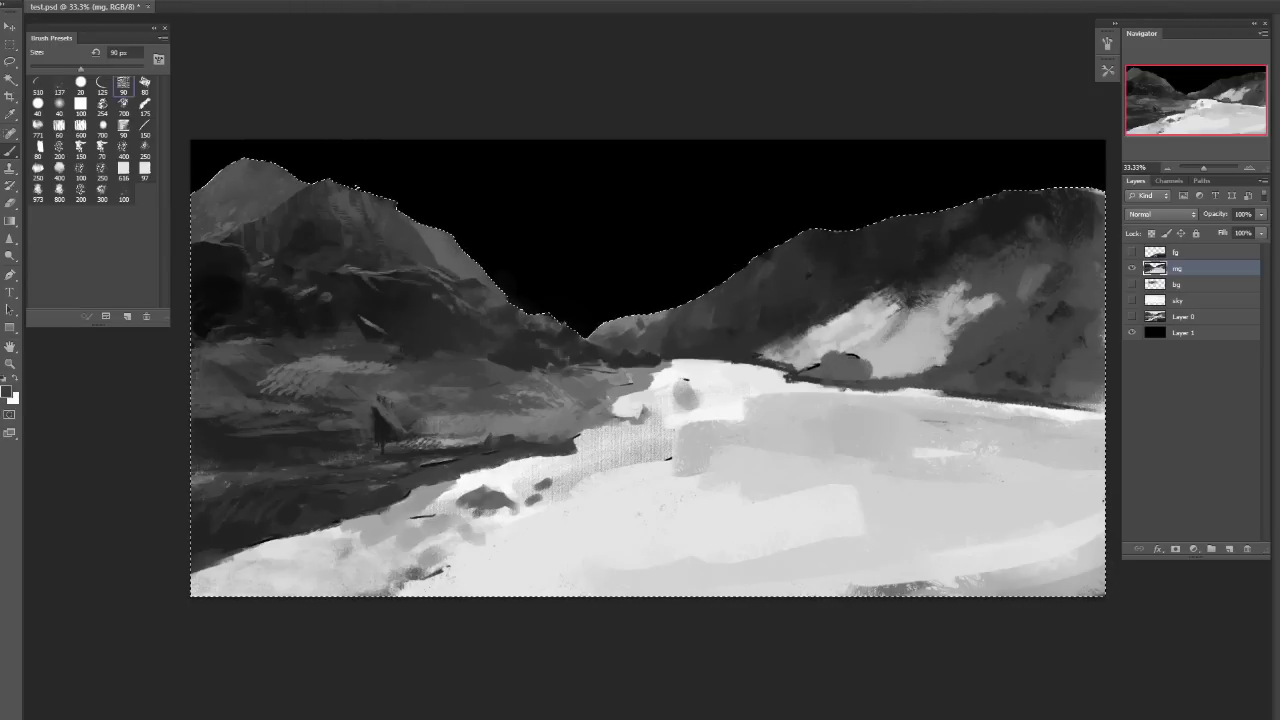
Clear the selection and check the composition by flipping the canvas horizontally and back.
key(ctrl+d)
key(F2)
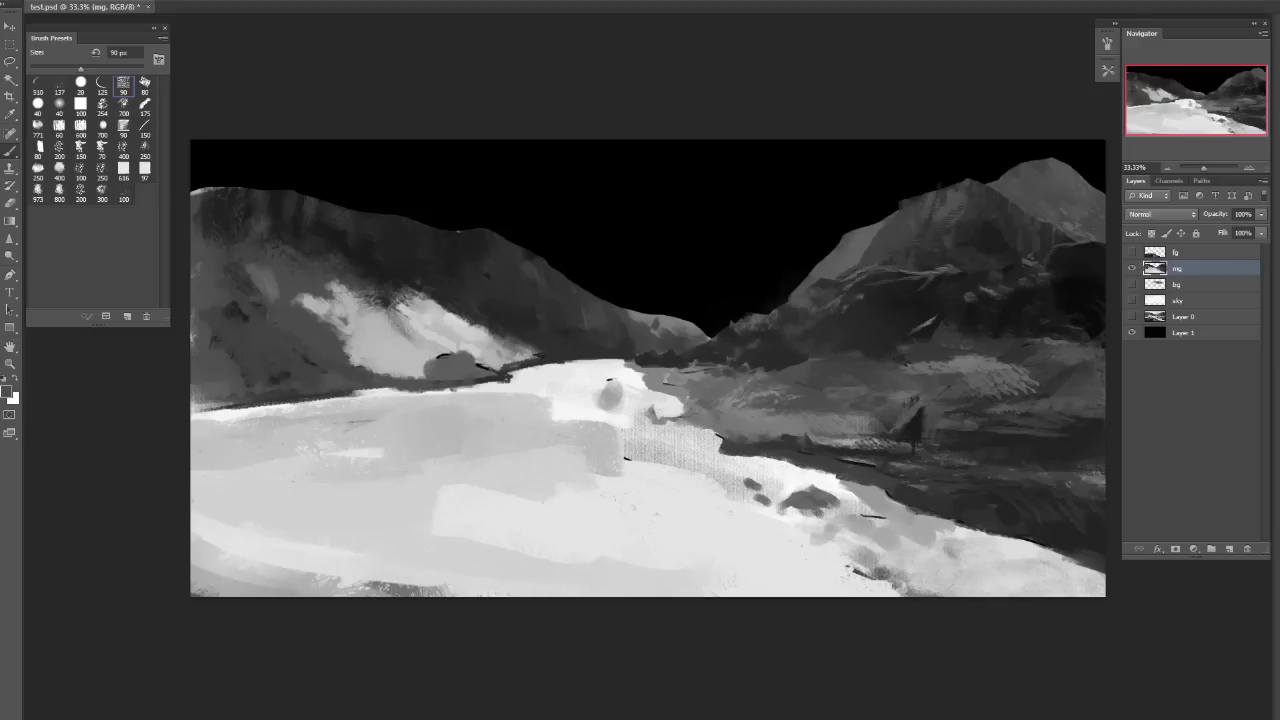
key(F2)
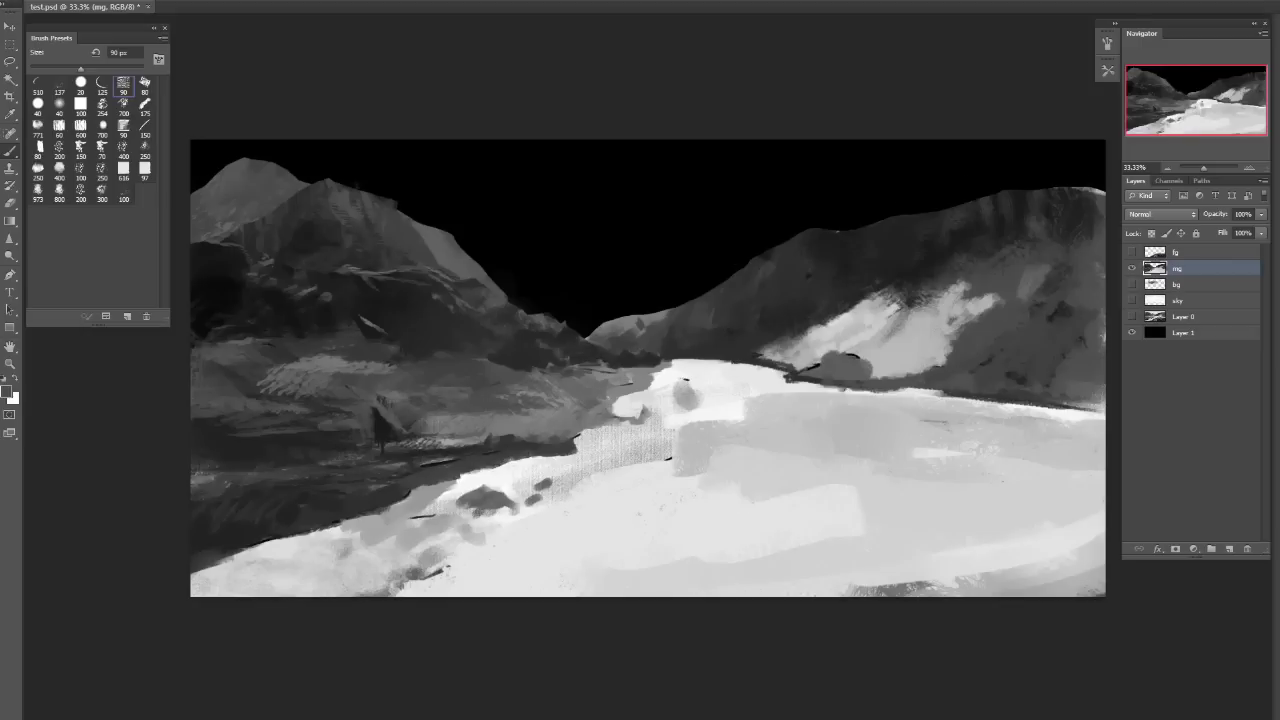
Redraw the right mountain's ridge line with sampled dark greys, using the 700 px brush preset reduced to 45 px.
click(104, 128)
key(bracketleft)
key(bracketright)
key(bracketleft)
key(bracketleft)
key(bracketleft)
key(bracketleft)
key(bracketleft)
key(bracketleft)
key(bracketleft)
key(bracketleft)
key(bracketleft)
key(bracketleft)
key(bracketleft)
key(bracketleft)
key(bracketleft)
key(bracketleft)
key(bracketleft)
key(bracketleft)
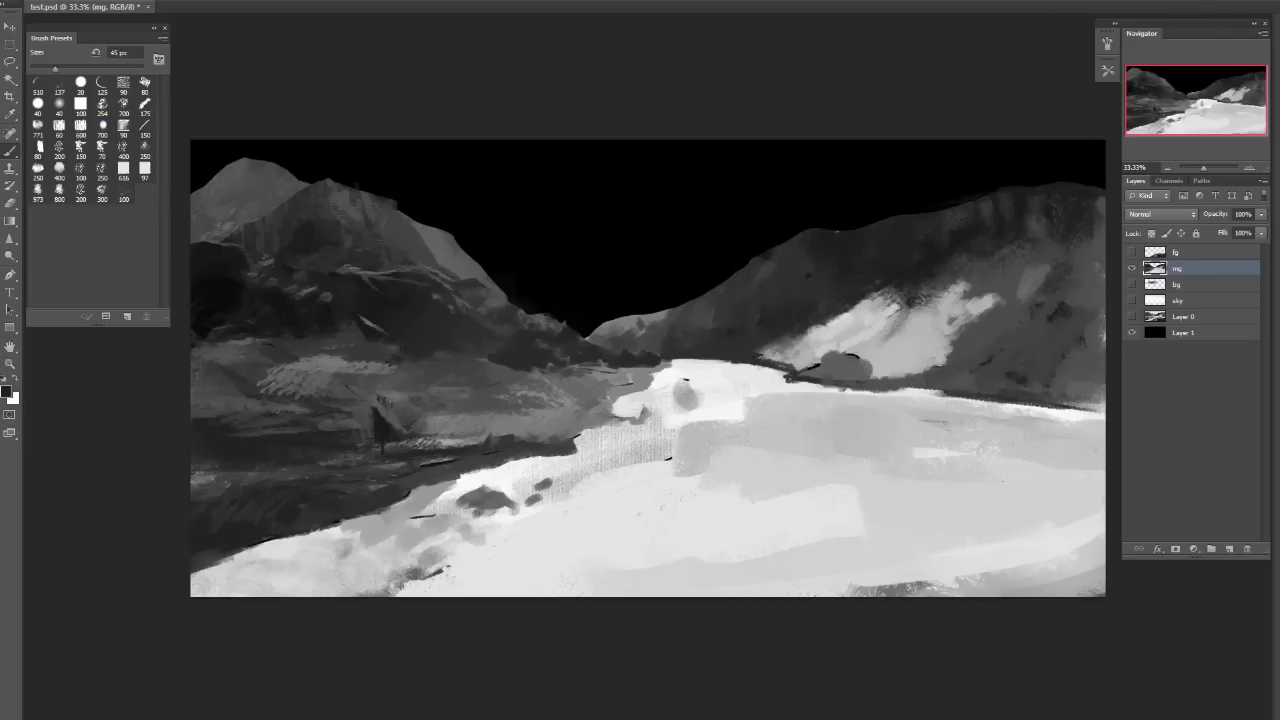
alt+click(985, 205)
alt+click(982, 200)
alt+click(921, 222)
Scatter light grey speckles over the right mountain's lower slope with the 400 px texture brush and save the document.
click(145, 106)
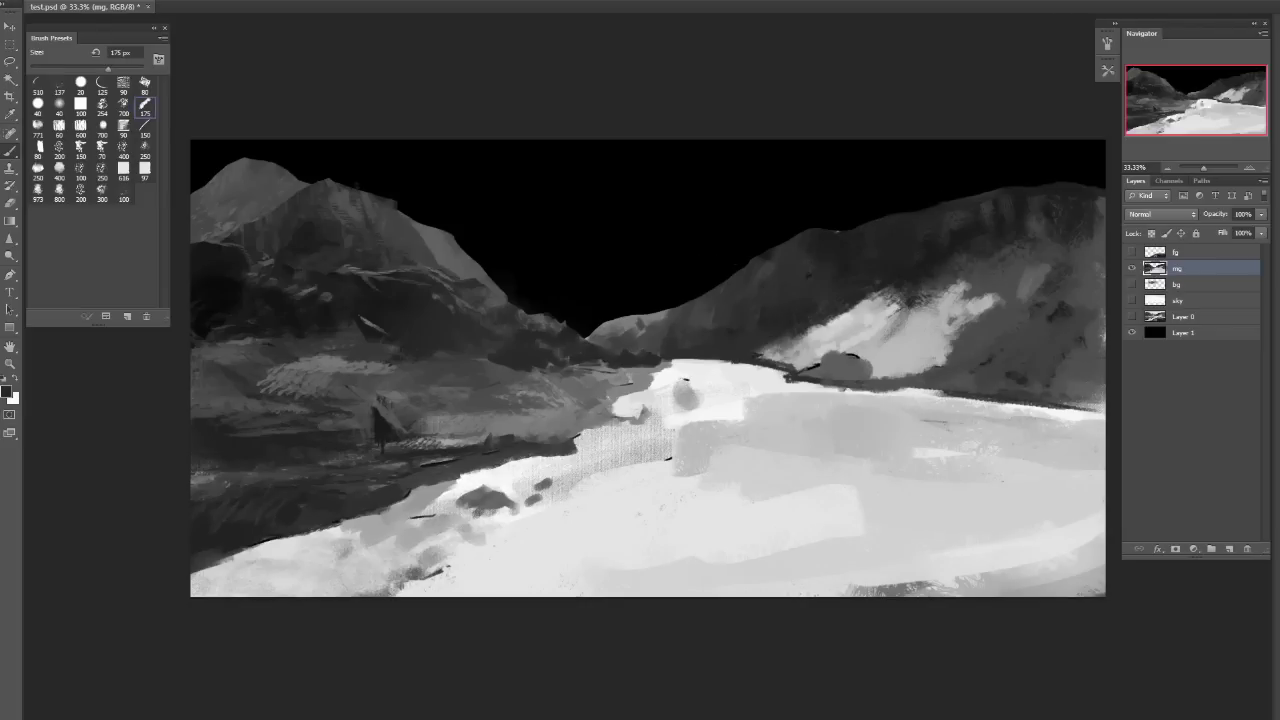
key(ctrl+s)
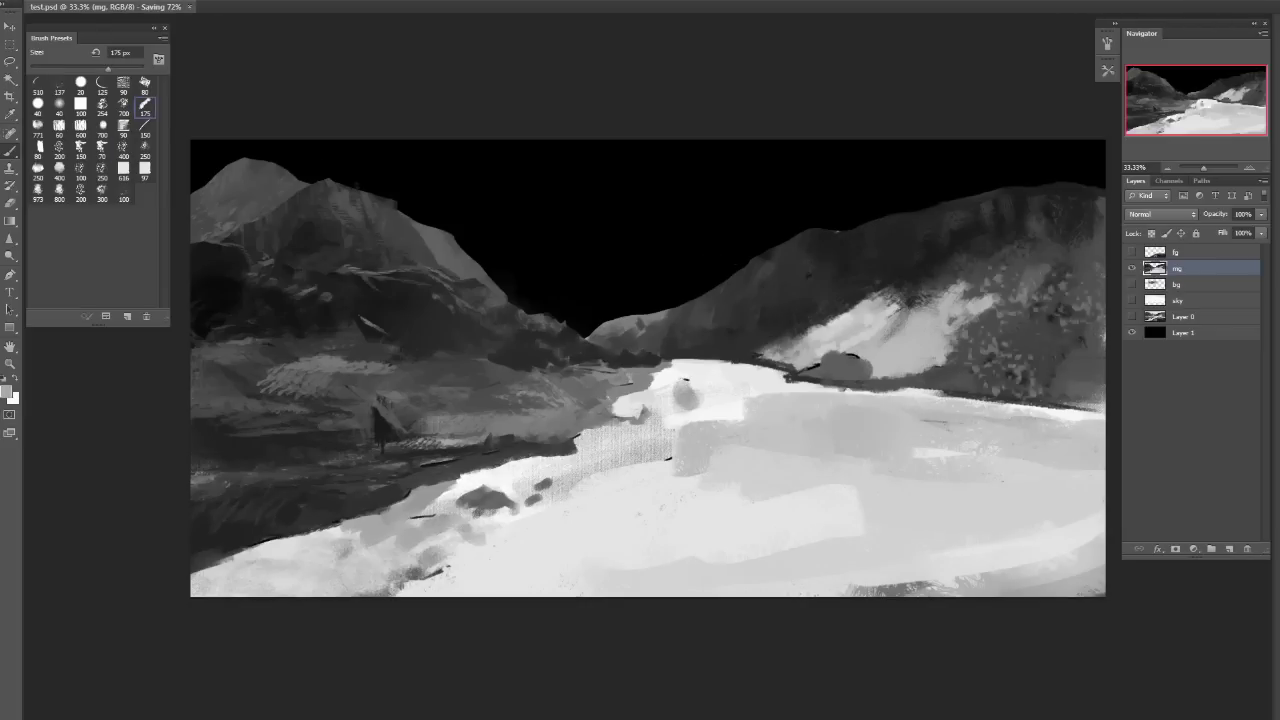
click(123, 146)
drag(950, 310, 1060, 390)
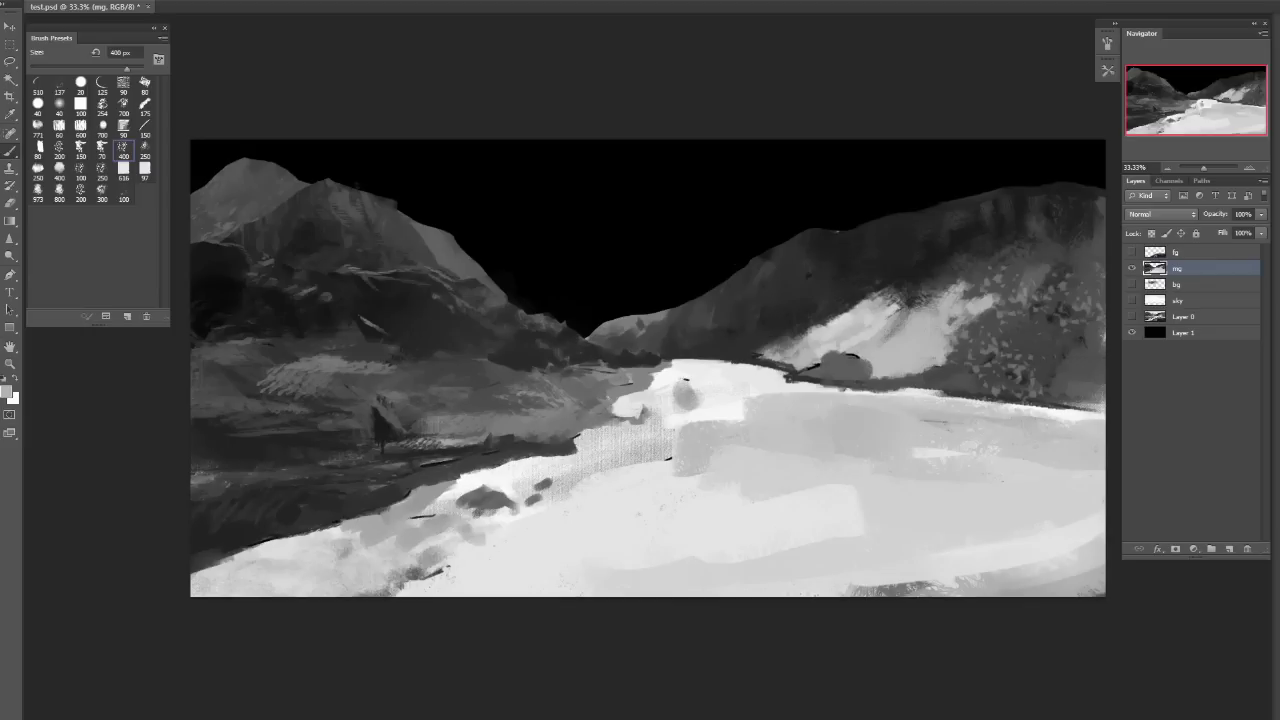
Paint over the speckles near the right shoreline with sampled dark greys, using the 80 px brush preset enlarged to 125 px.
click(38, 146)
alt+click(967, 380)
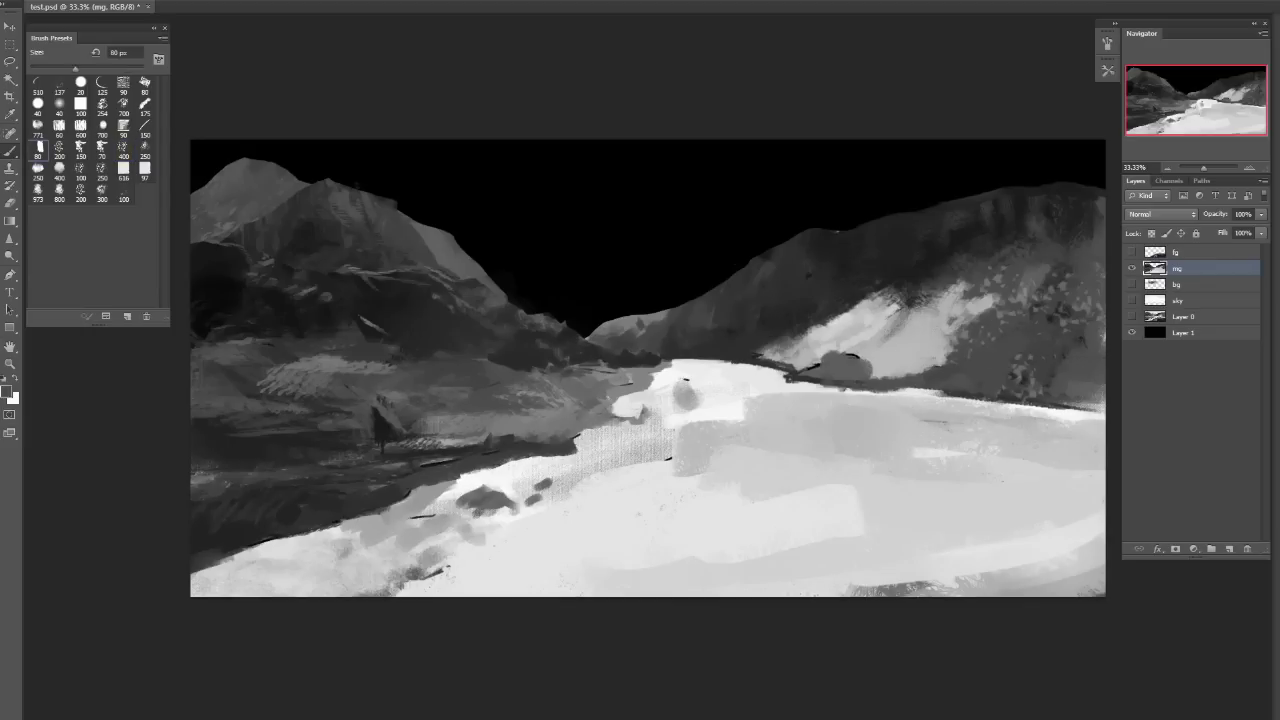
key(bracketright)
key(bracketright)
key(bracketright)
alt+click(1004, 398)
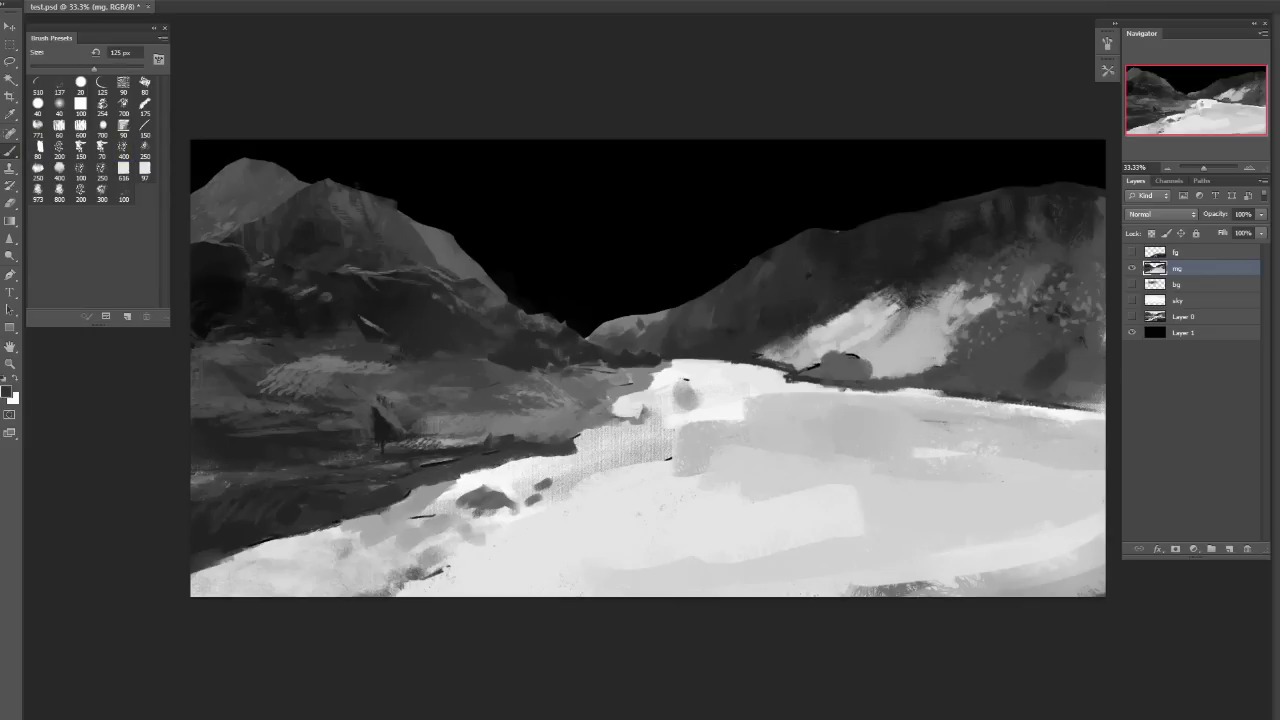
Cover the remaining speckles and even the shoreline under the right mountain with sampled dark greys, reducing the brush from 100 to 70 px.
alt+click(977, 367)
mouse_move(1030, 348)
mouse_down()
mouse_move(1085, 322)
mouse_move(945, 395)
mouse_up()
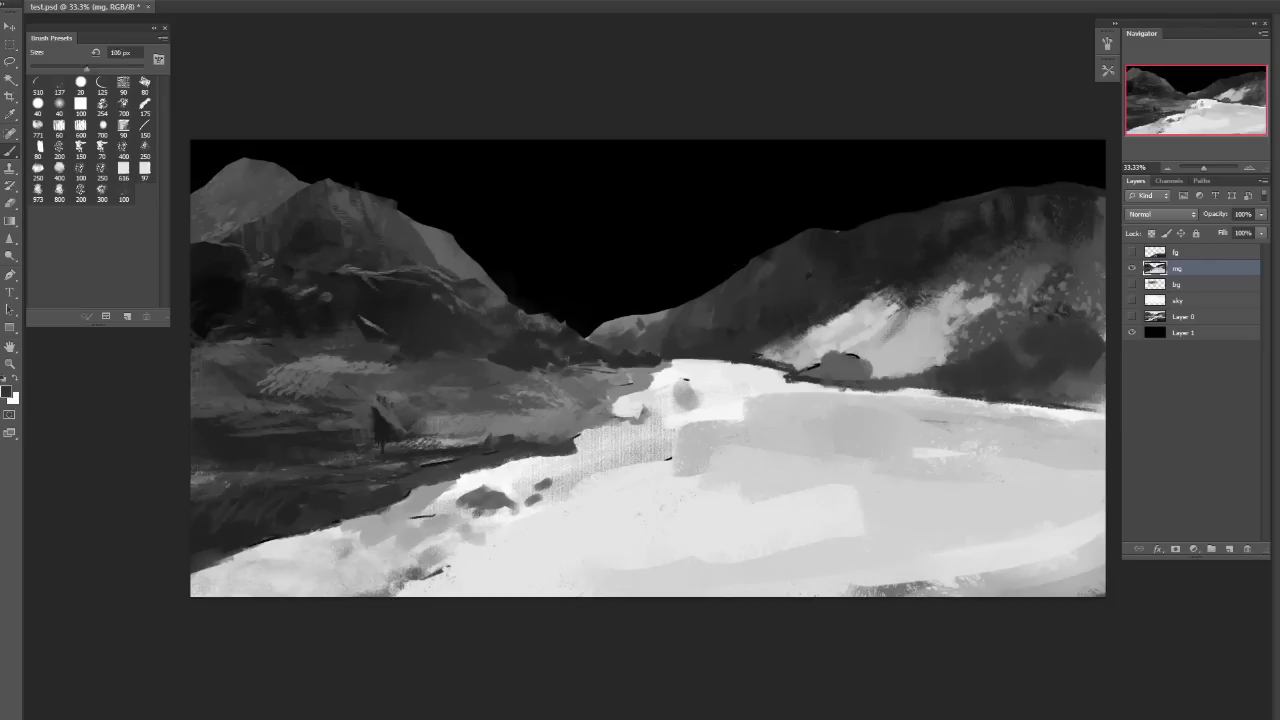
key(bracketleft)
key(bracketleft)
key(bracketleft)
drag(1100, 405, 1035, 368)
key(bracketright)
key(bracketright)
key(bracketright)
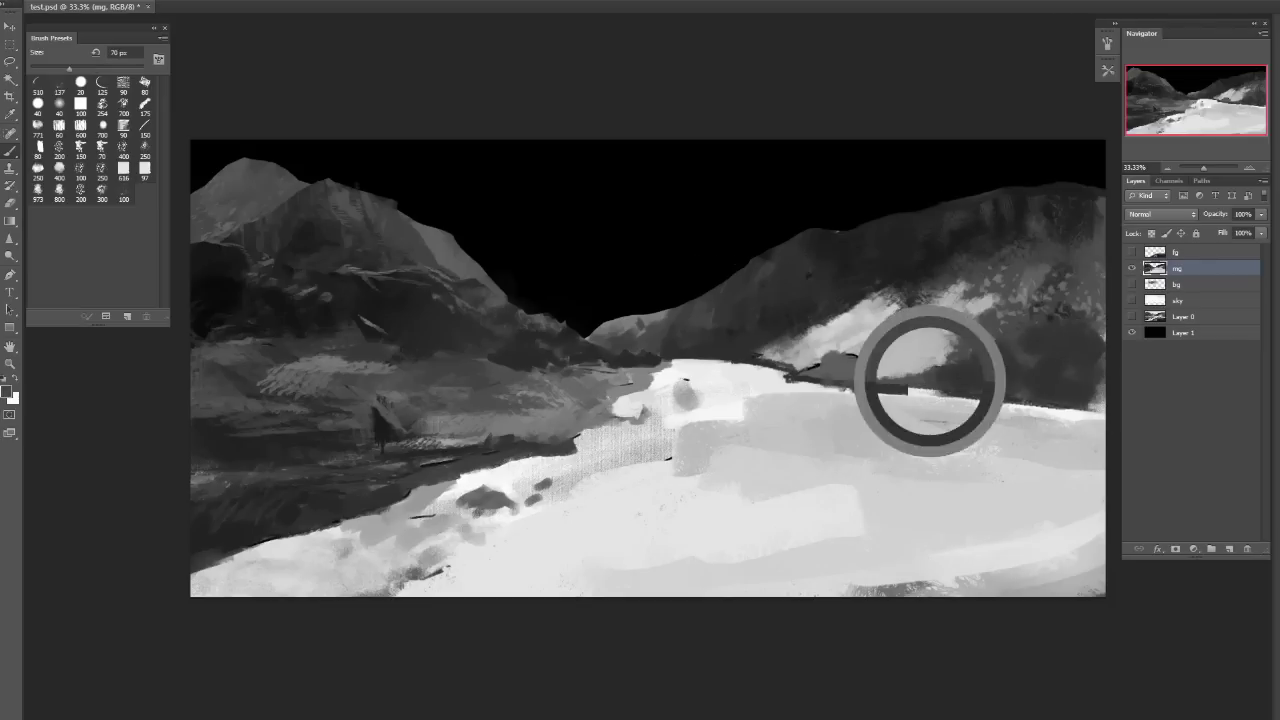
Paint out the outlined boulder on the right shoreline with sampled greys at 45 px, checking the composition by flipping the canvas horizontally and back.
alt+click(929, 366)
drag(905, 392, 930, 392)
key(bracketleft)
key(bracketleft)
key(bracketleft)
alt+click(829, 357)
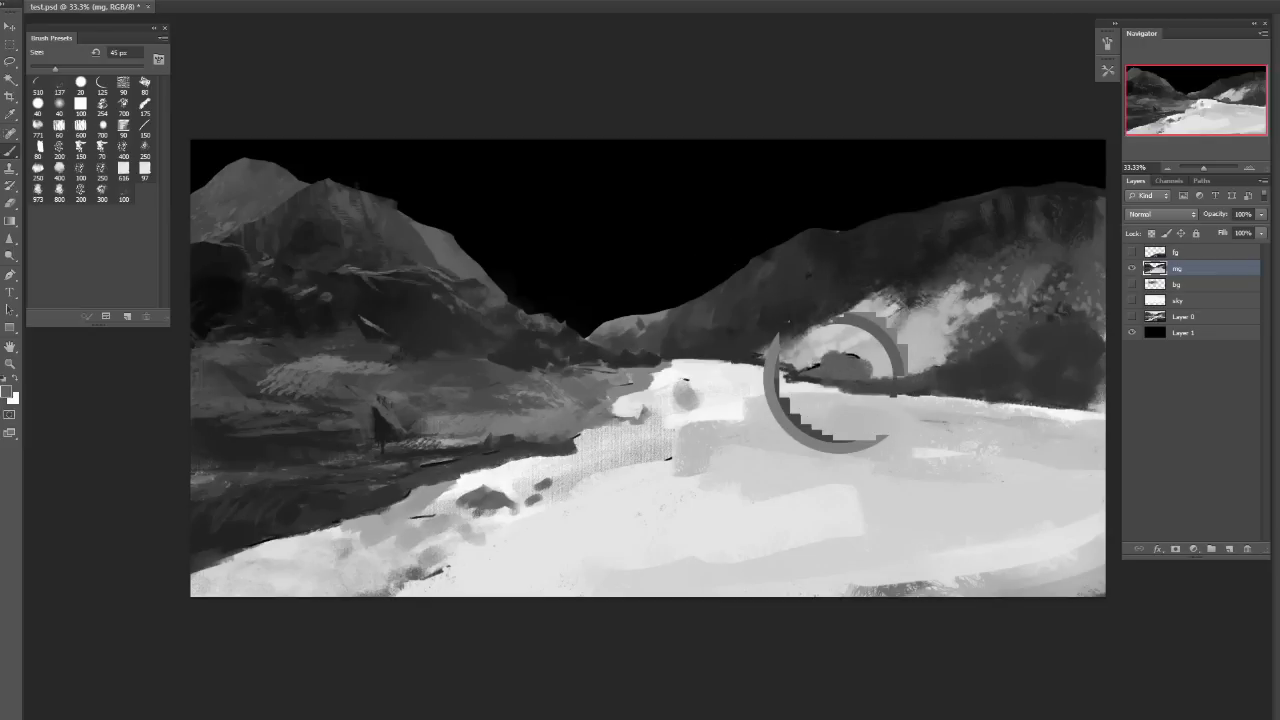
mouse_move(774, 378)
mouse_down()
mouse_move(826, 372)
mouse_move(852, 392)
mouse_up()
key(h)
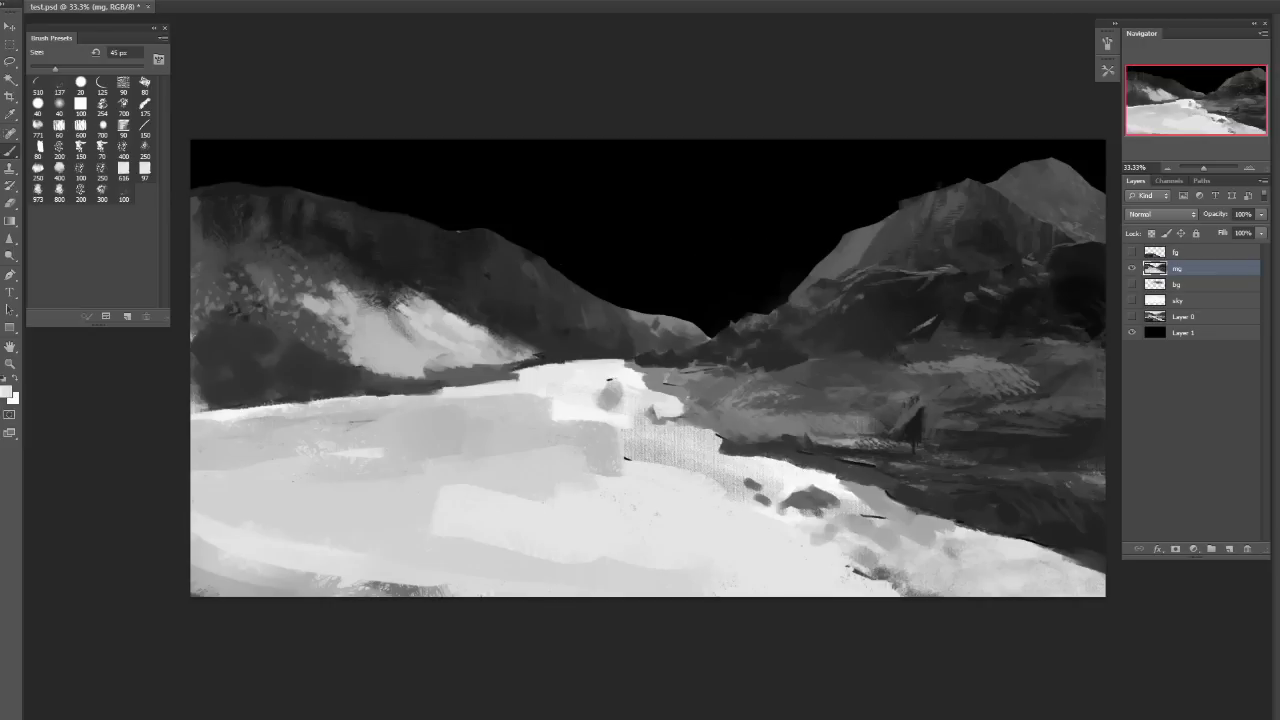
key(h)
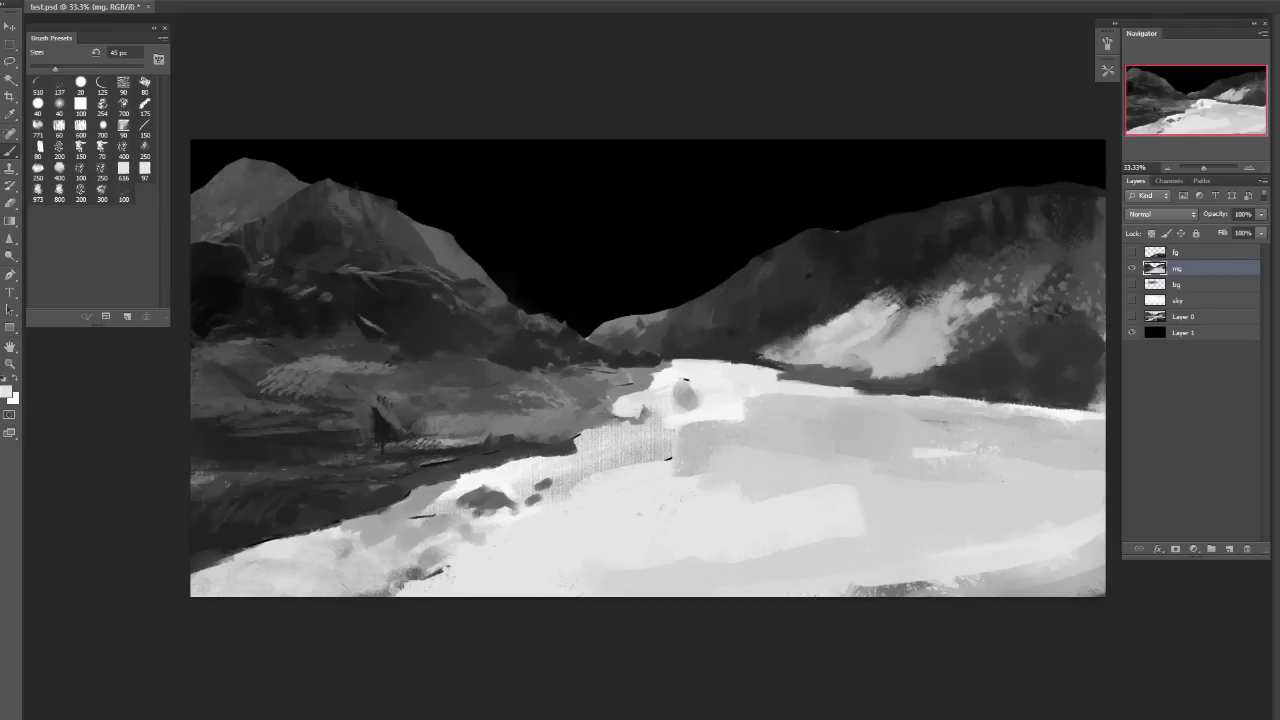
Darken the water with soft black strokes, using the 700 px soft brush preset enlarged to 1700 px.
click(102, 125)
key(d)
drag(300, 620, 1000, 620)
mouse_move(850, 470)
mouse_down()
mouse_move(650, 450)
mouse_move(720, 420)
mouse_move(760, 440)
mouse_move(950, 470)
mouse_up()
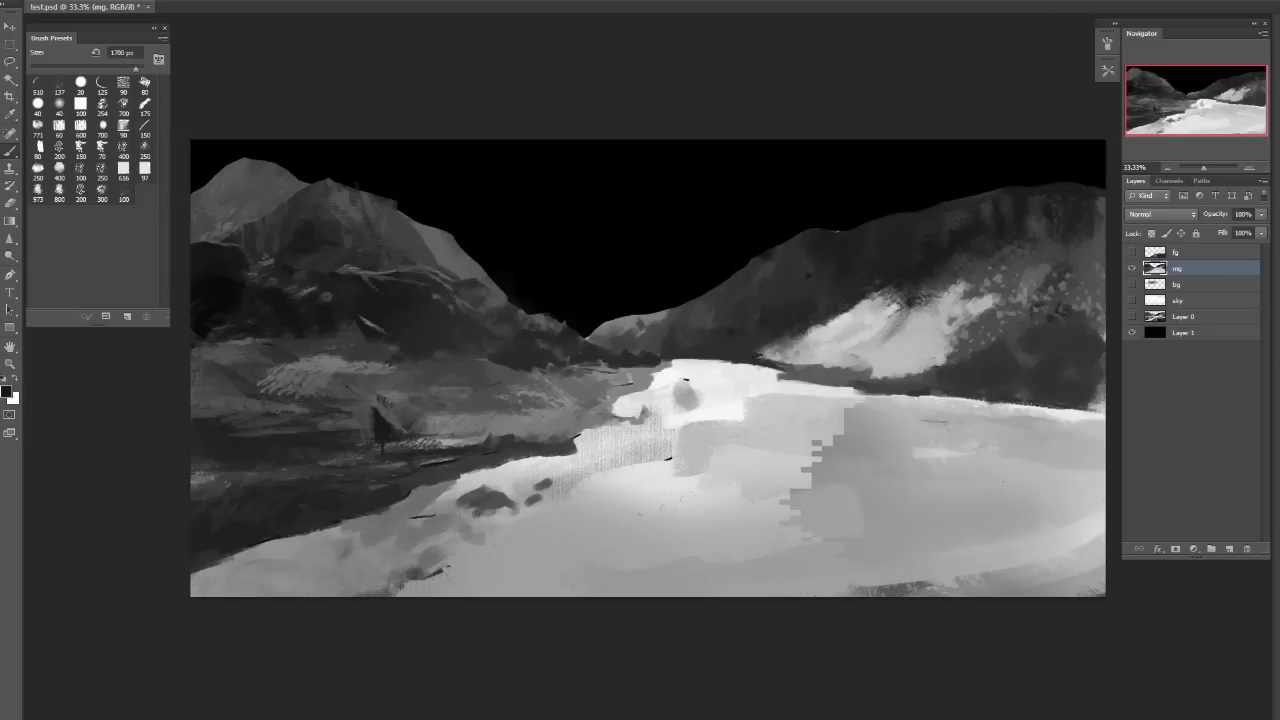
Even out the grey shading across the lower right water with the soft brush reduced to 1200 px, undoing one stroke.
key(bracketleft)
key(bracketleft)
key(bracketleft)
key(bracketleft)
key(bracketleft)
drag(1080, 545, 660, 450)
drag(880, 570, 740, 565)
key(ctrl+z)
alt+click(721, 364)
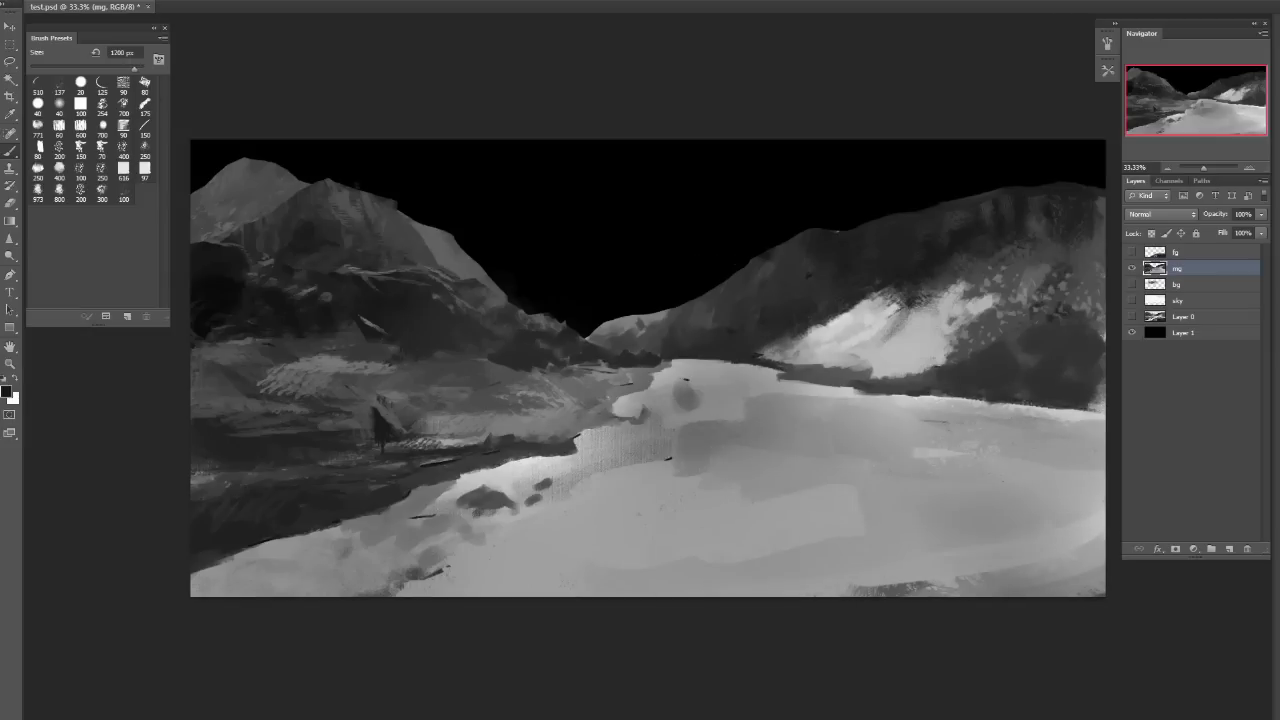
drag(1000, 515, 740, 555)
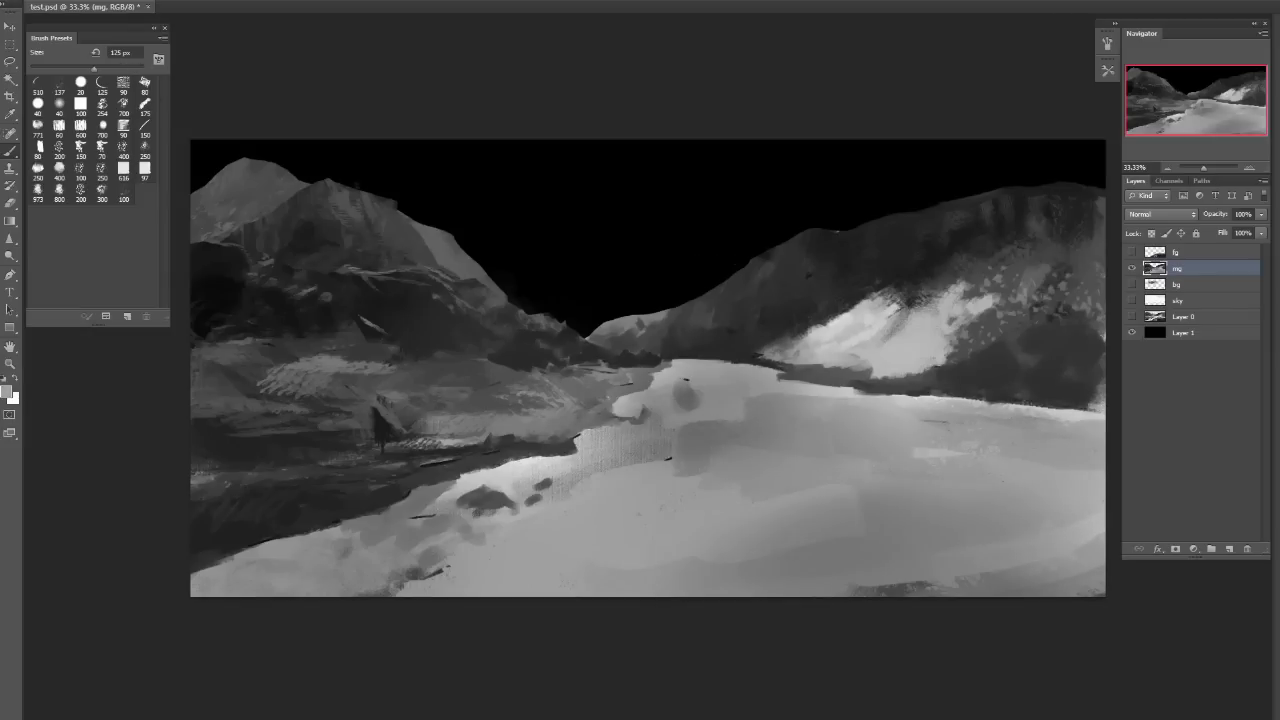
Blend the tones in the middle of the water and beside the left bank with sampled greys, using a 125 px brush.
alt+click(700, 400)
mouse_move(700, 400)
mouse_down()
mouse_move(843, 450)
mouse_move(690, 460)
mouse_up()
alt+click(740, 480)
drag(550, 483, 532, 497)
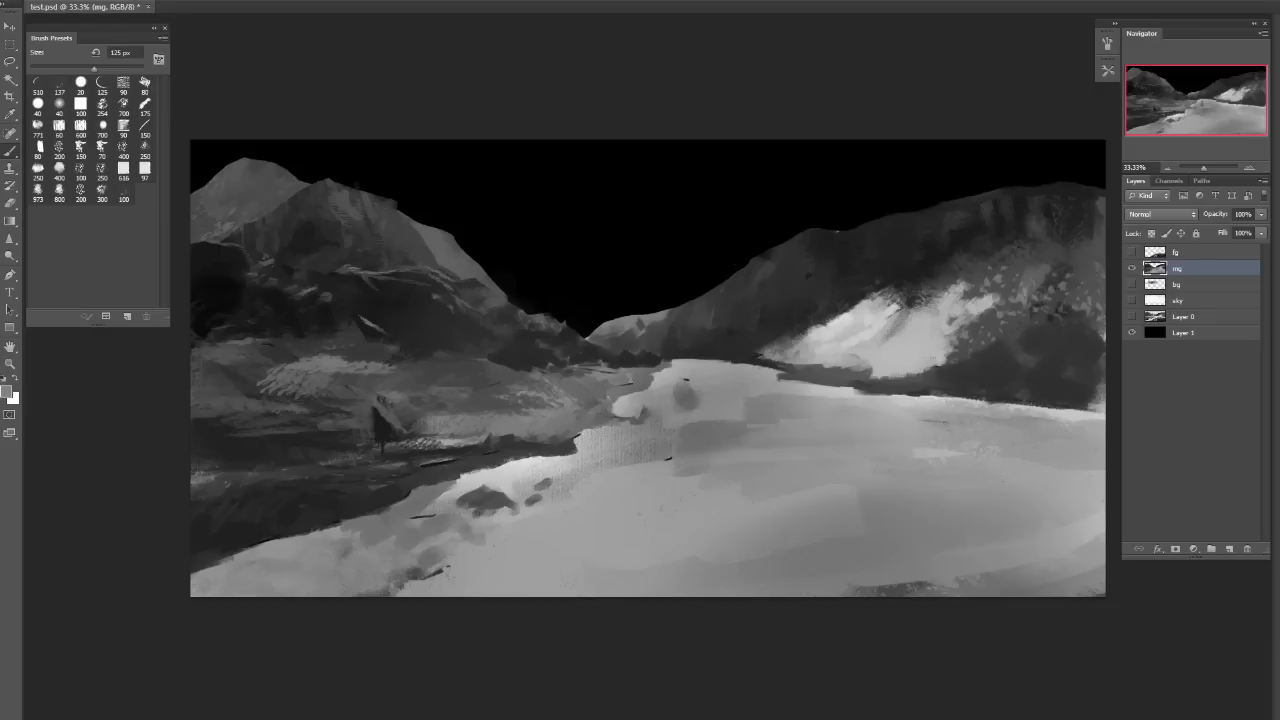
drag(784, 472, 720, 475)
drag(670, 395, 790, 415)
alt+click(700, 490)
drag(650, 510, 850, 492)
drag(570, 476, 522, 486)
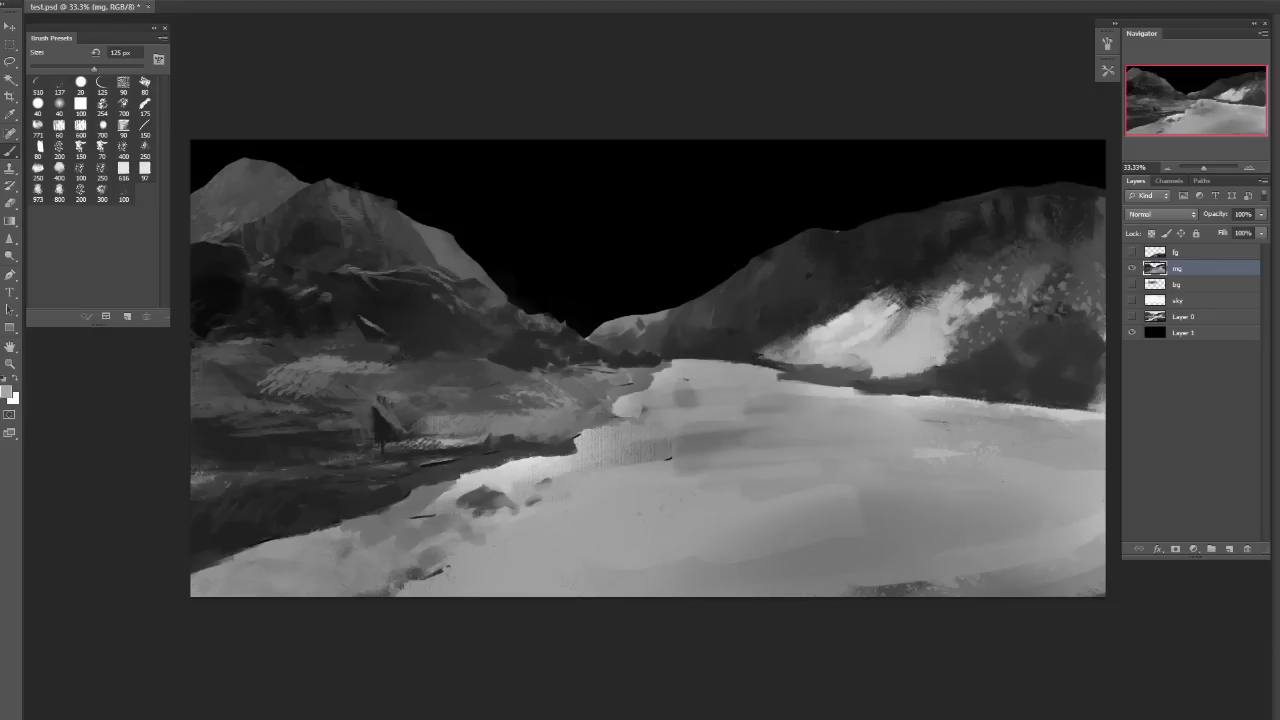
Paint over the dark rocks on the left bank with light grey, enlarging the brush to 150 px.
key(bracketright)
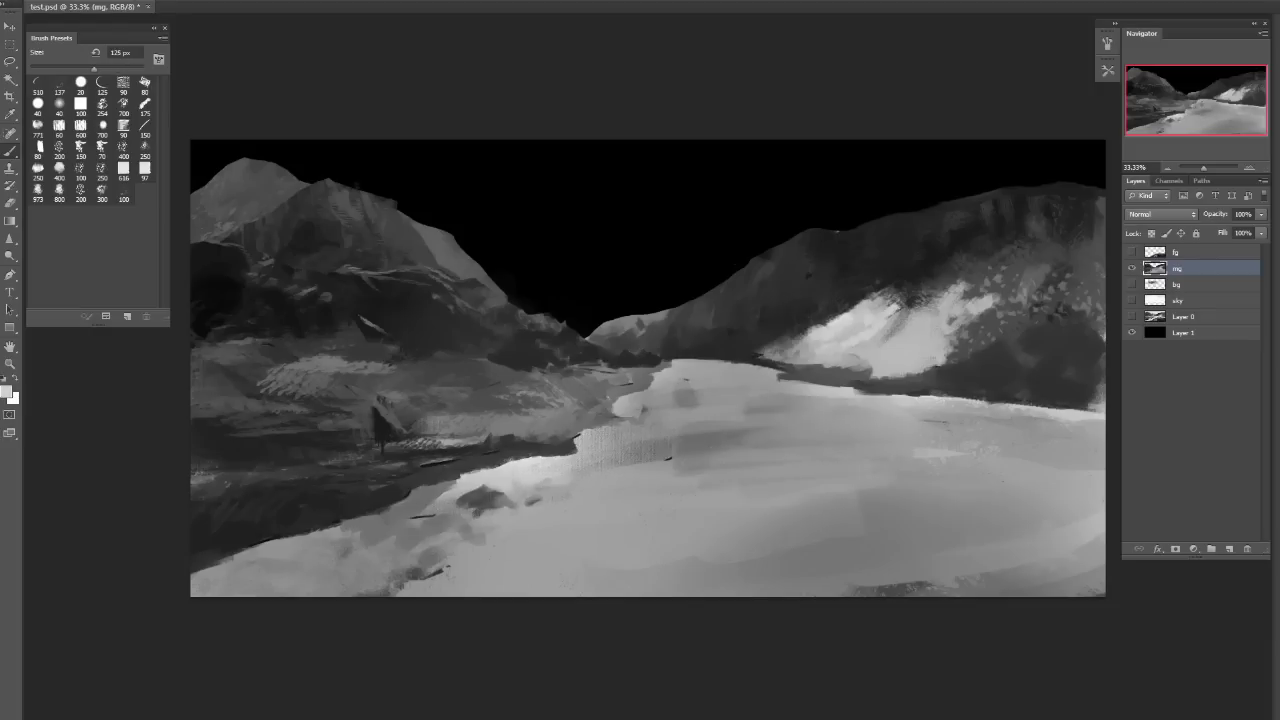
drag(430, 530, 540, 495)
key(bracketright)
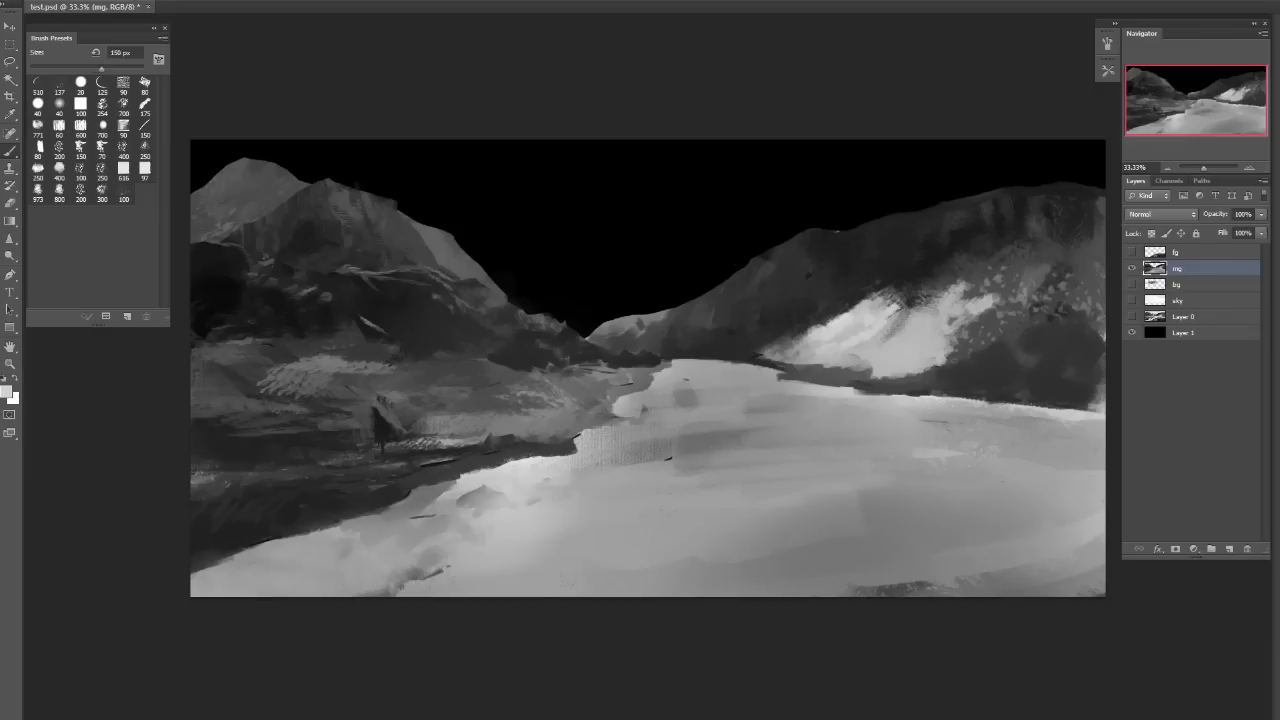
Lasso rock-shaped selections along the left bank and bottom edge, plus a small rock and a large triangular rock in the water.
key(l)
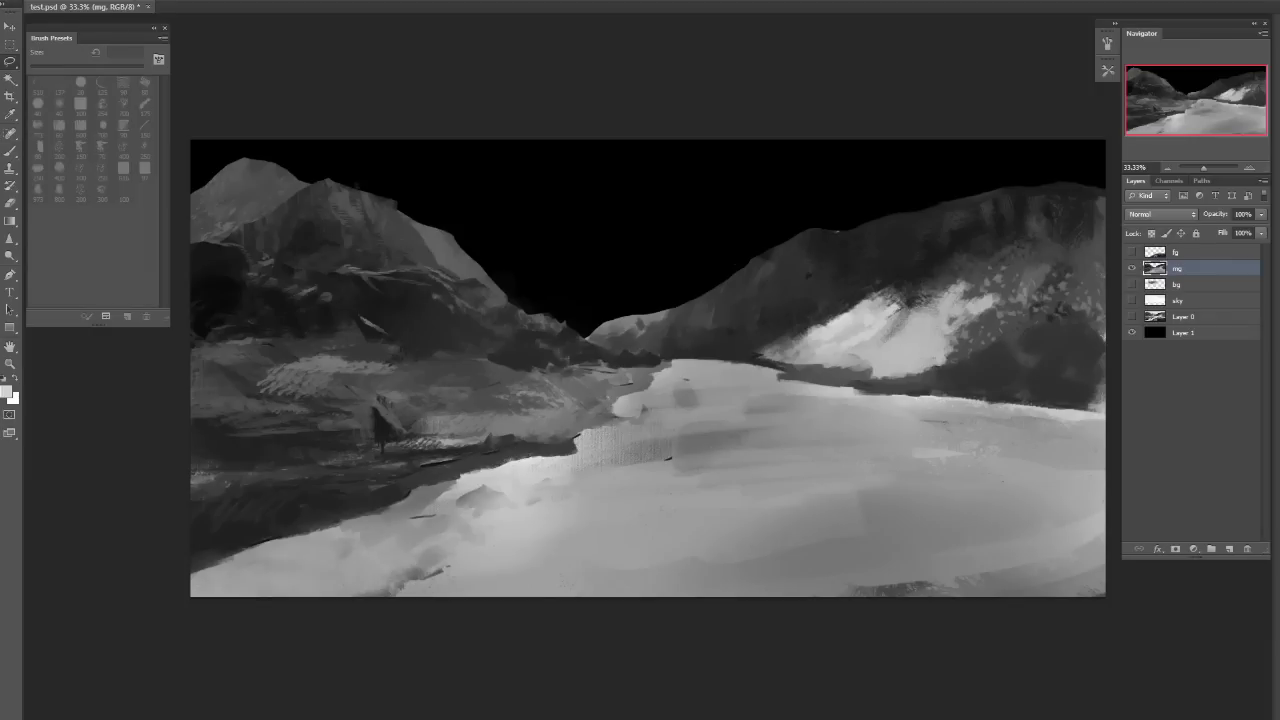
drag(445, 517, 511, 505)
mouse_move(532, 490)
mouse_down()
mouse_move(507, 476)
mouse_move(618, 472)
mouse_up()
drag(388, 512, 326, 534)
mouse_move(447, 563)
mouse_down()
mouse_move(350, 577)
mouse_move(400, 548)
mouse_move(432, 560)
mouse_move(420, 588)
mouse_move(350, 574)
mouse_move(298, 592)
mouse_move(245, 550)
mouse_move(272, 562)
mouse_up()
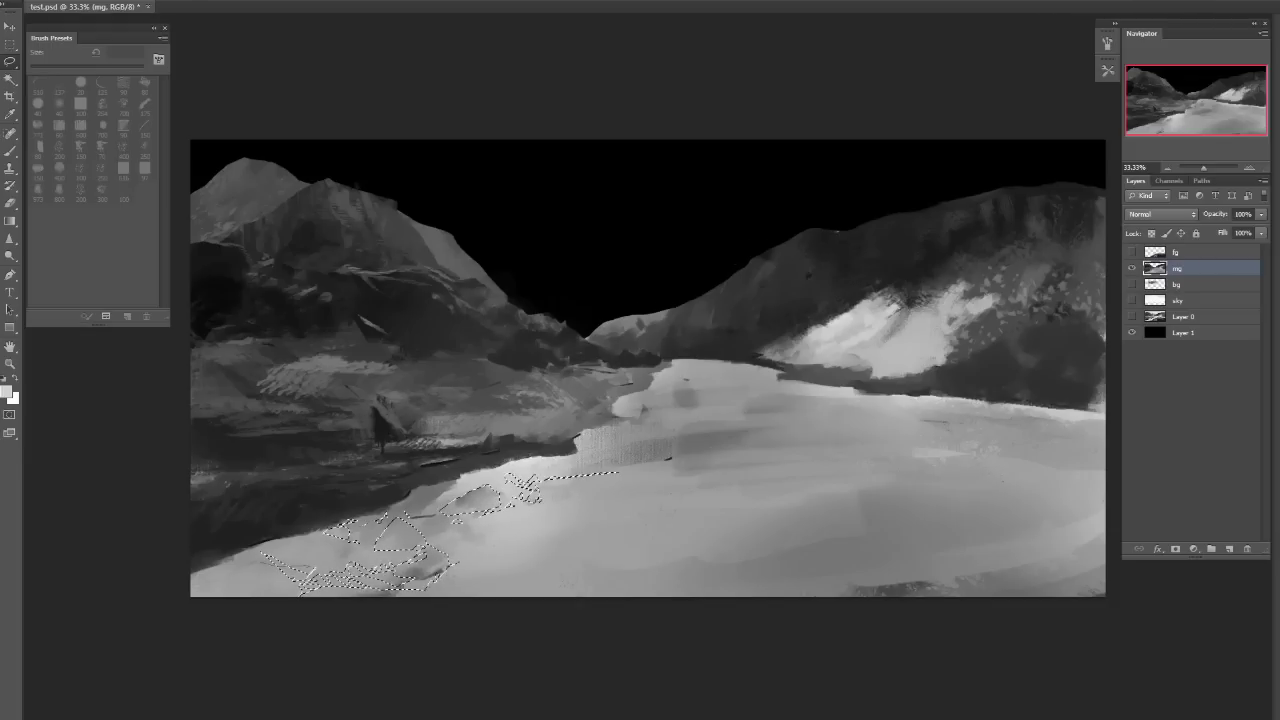
mouse_move(264, 553)
mouse_down()
mouse_move(279, 569)
mouse_move(215, 579)
mouse_up()
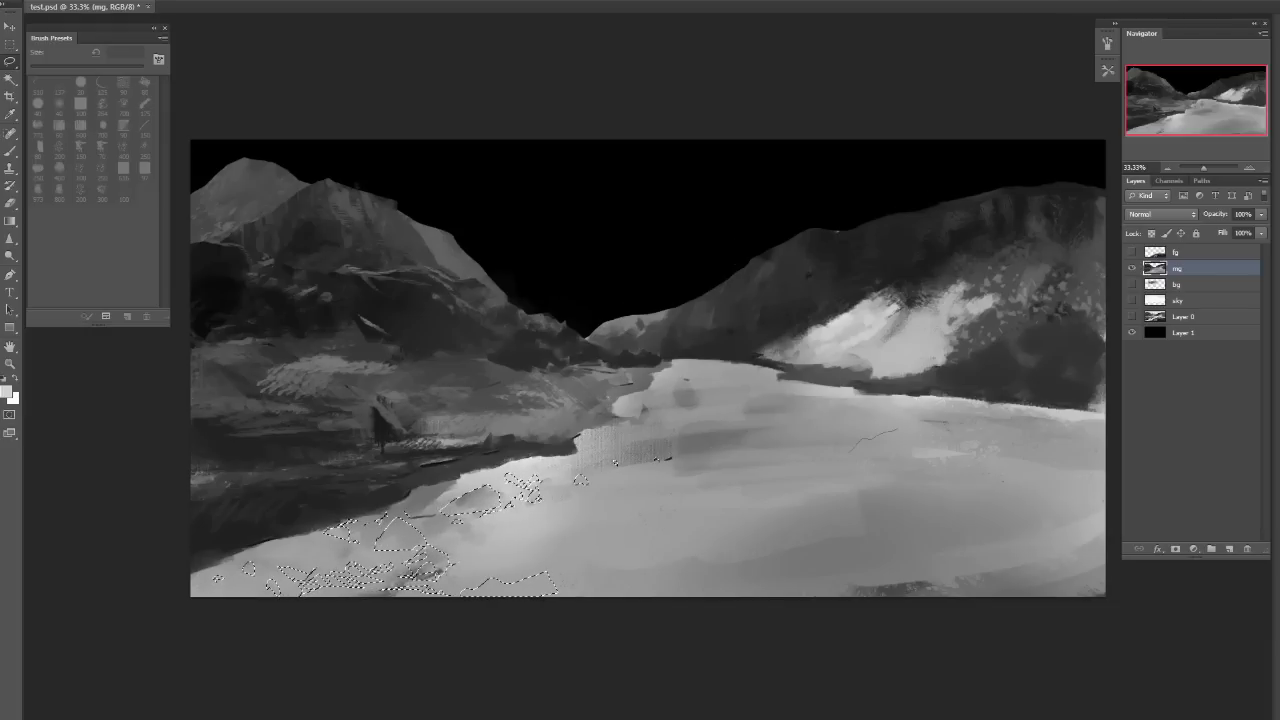
drag(926, 406, 852, 450)
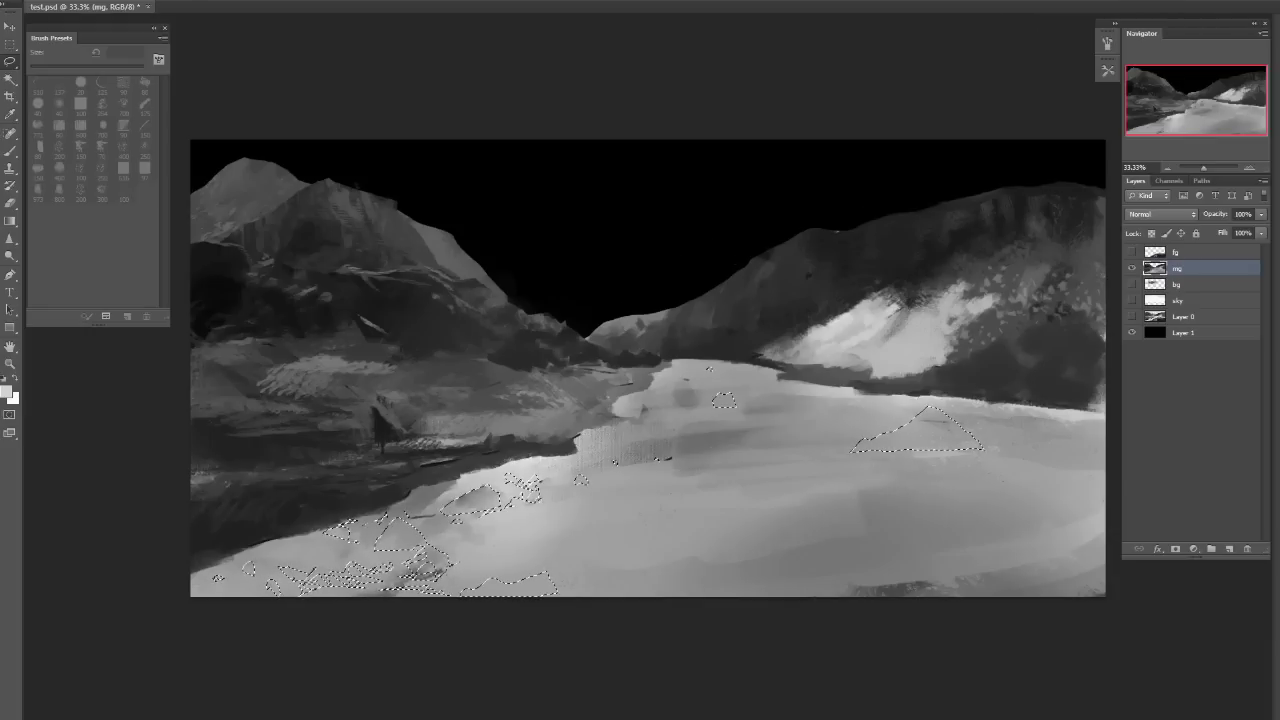
Add a new layer above mg and replace the brush presets with the Artist_Ben set.
key(b)
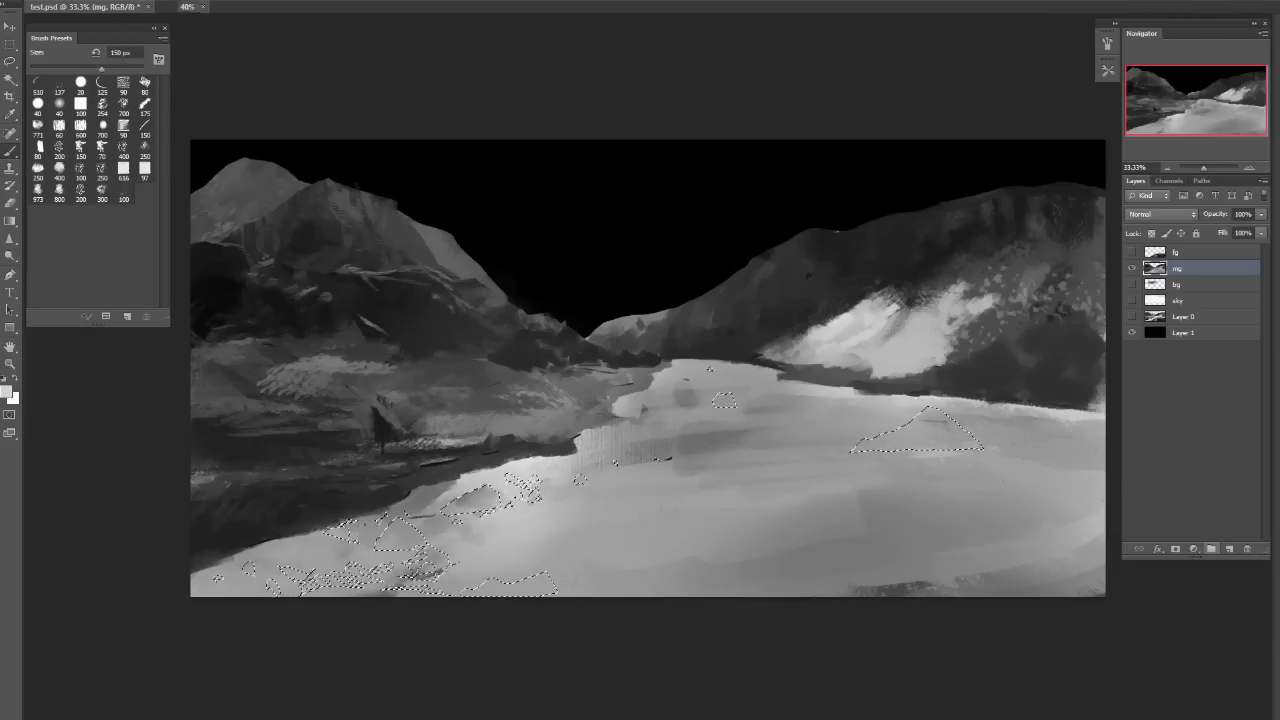
key(ctrl+shift+alt+n)
click(162, 37)
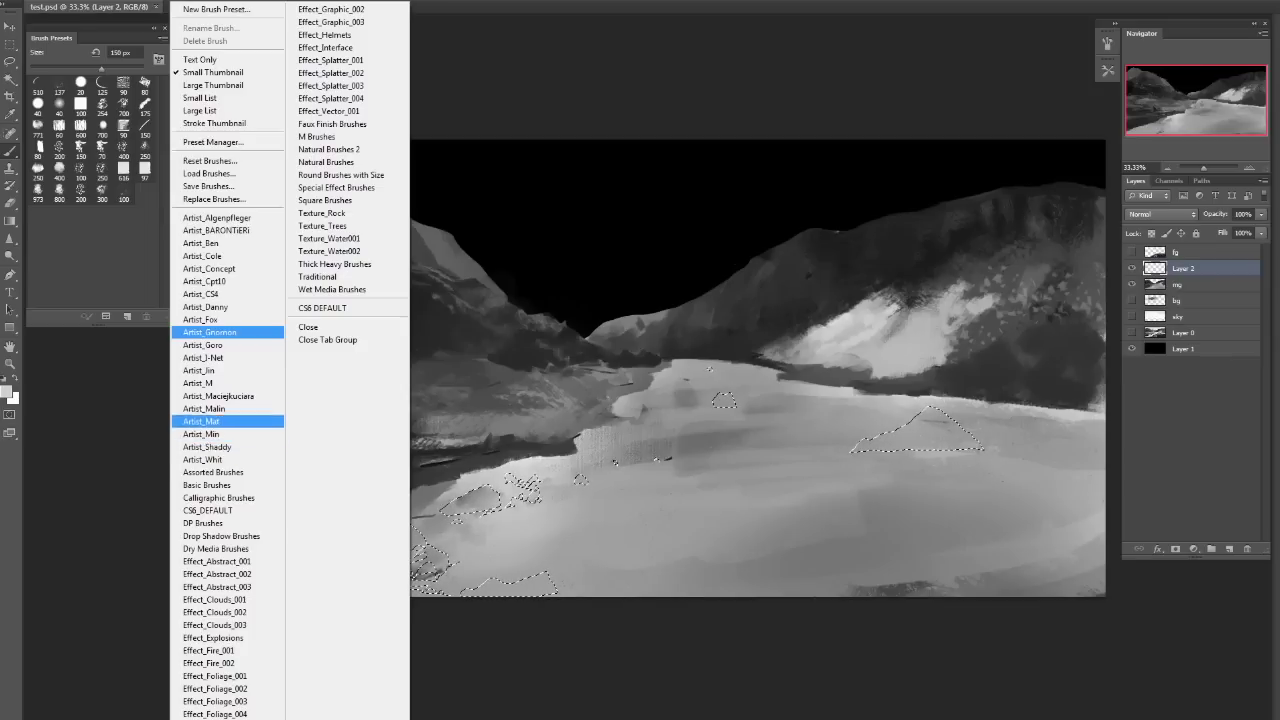
click(205, 243)
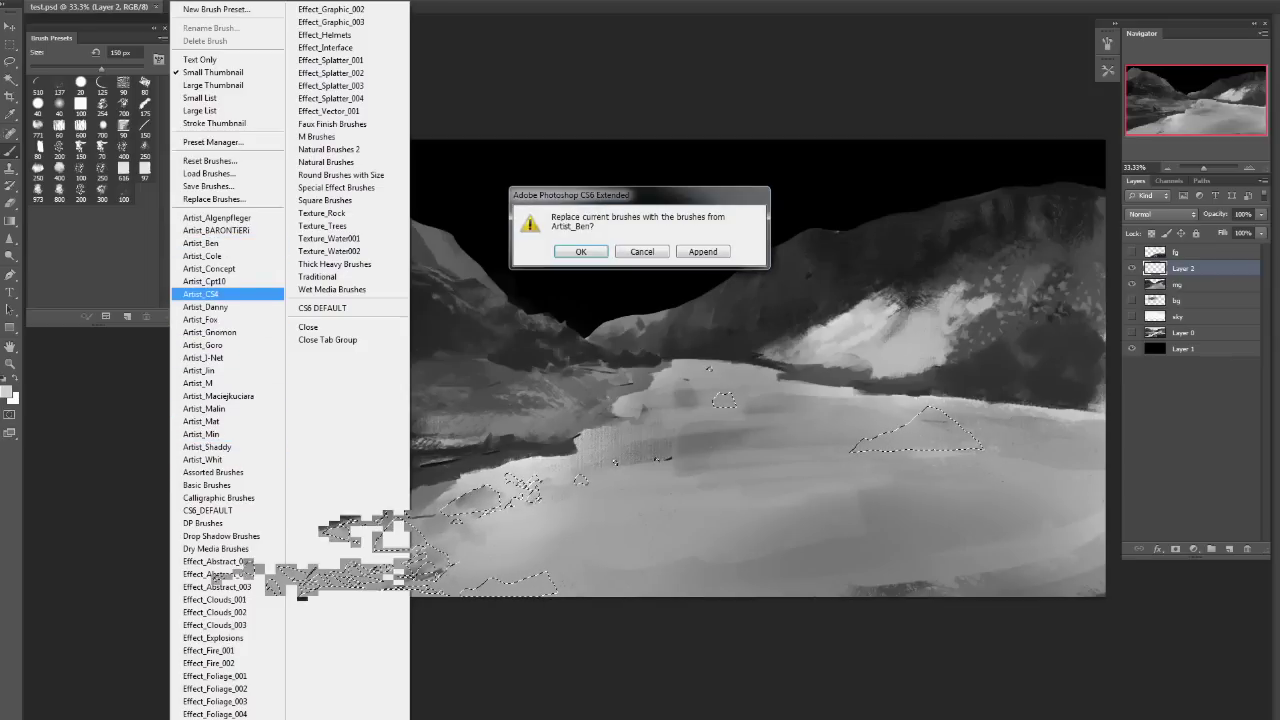
key(Escape)
Fill the selected rocks along the left bank with dark grey texture, using the 200 px texture brush preset.
click(38, 166)
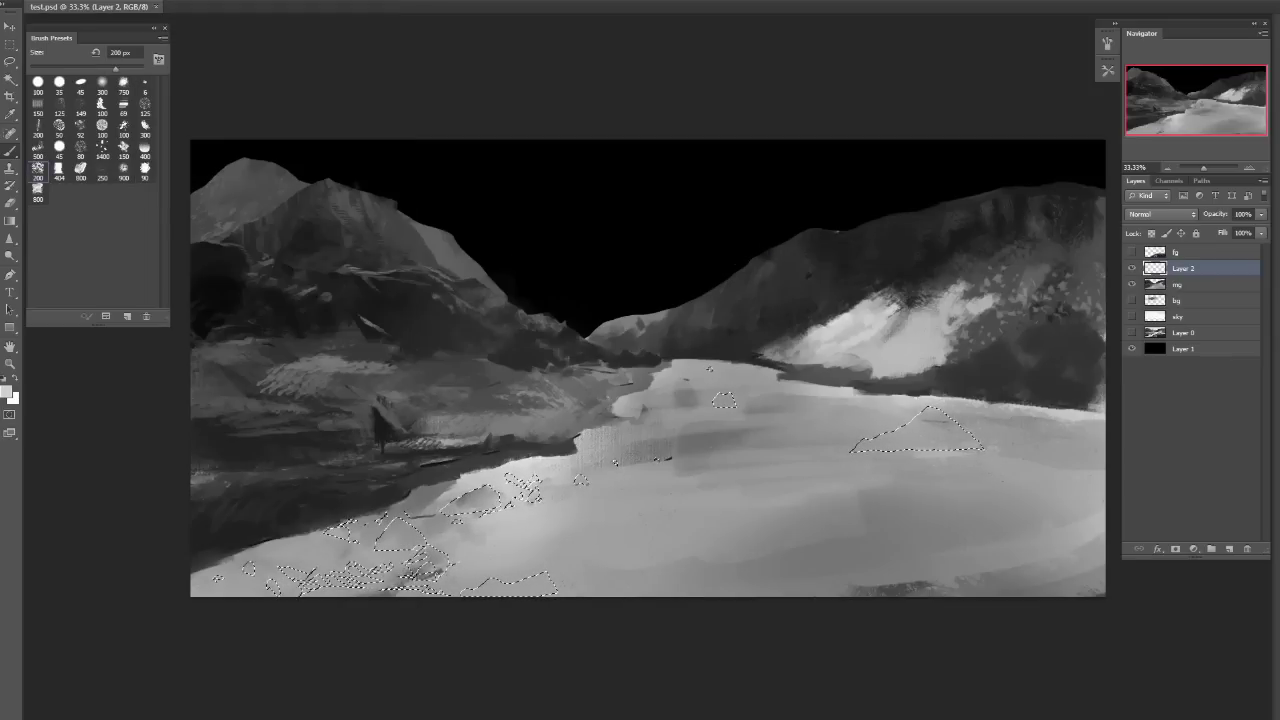
drag(340, 528, 415, 555)
drag(450, 495, 500, 505)
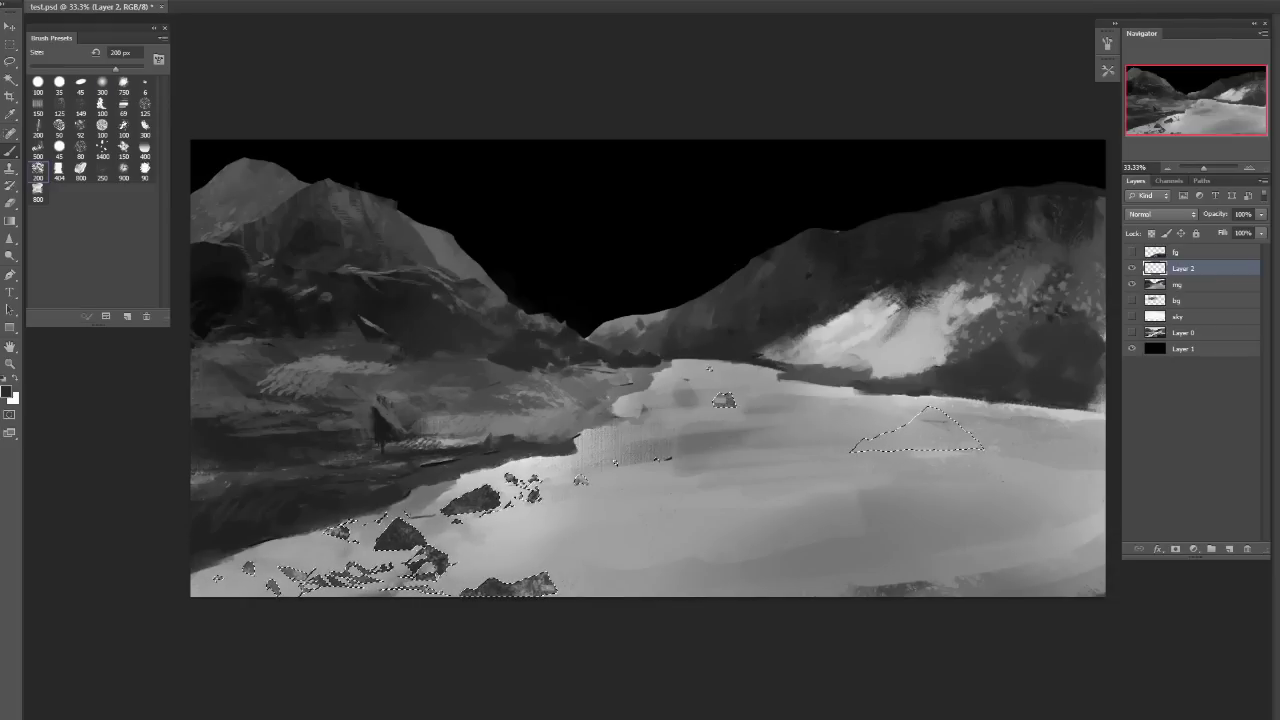
Fill the large triangular rock selection in the water with dark grey texture, using the 300 px soft, 1400 px and 900 px brush presets.
click(102, 85)
drag(925, 440, 970, 438)
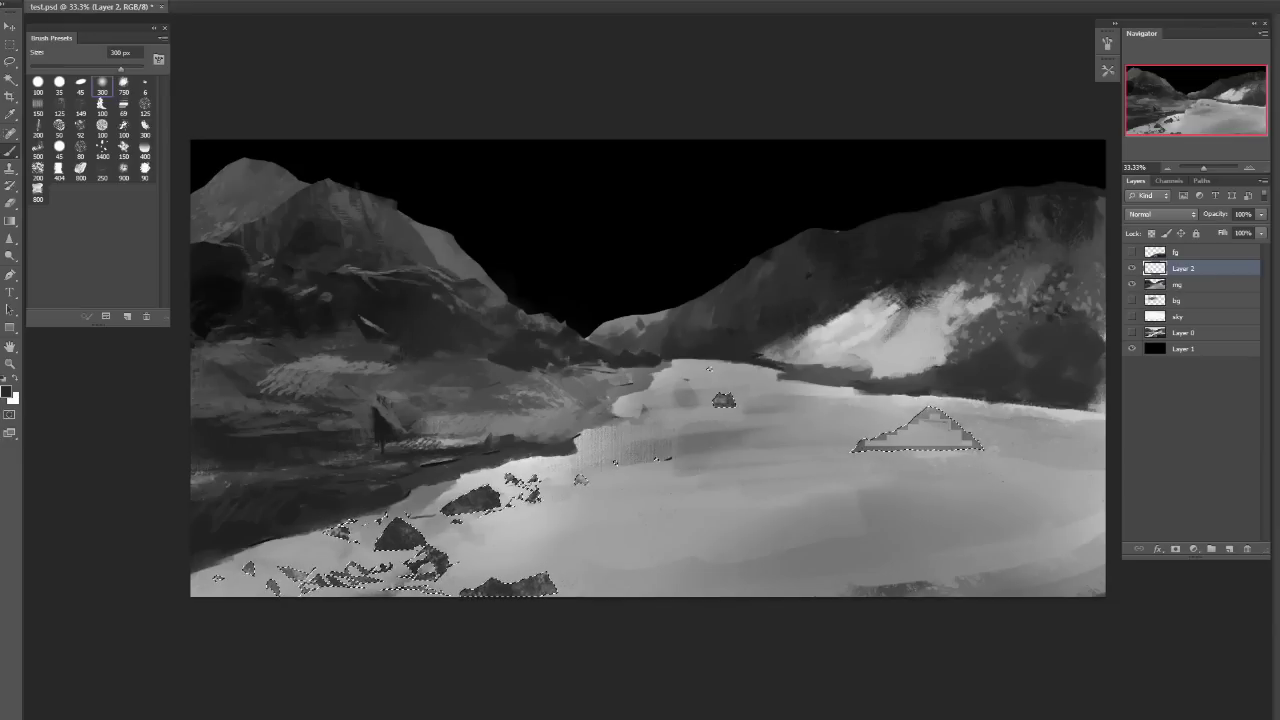
click(102, 150)
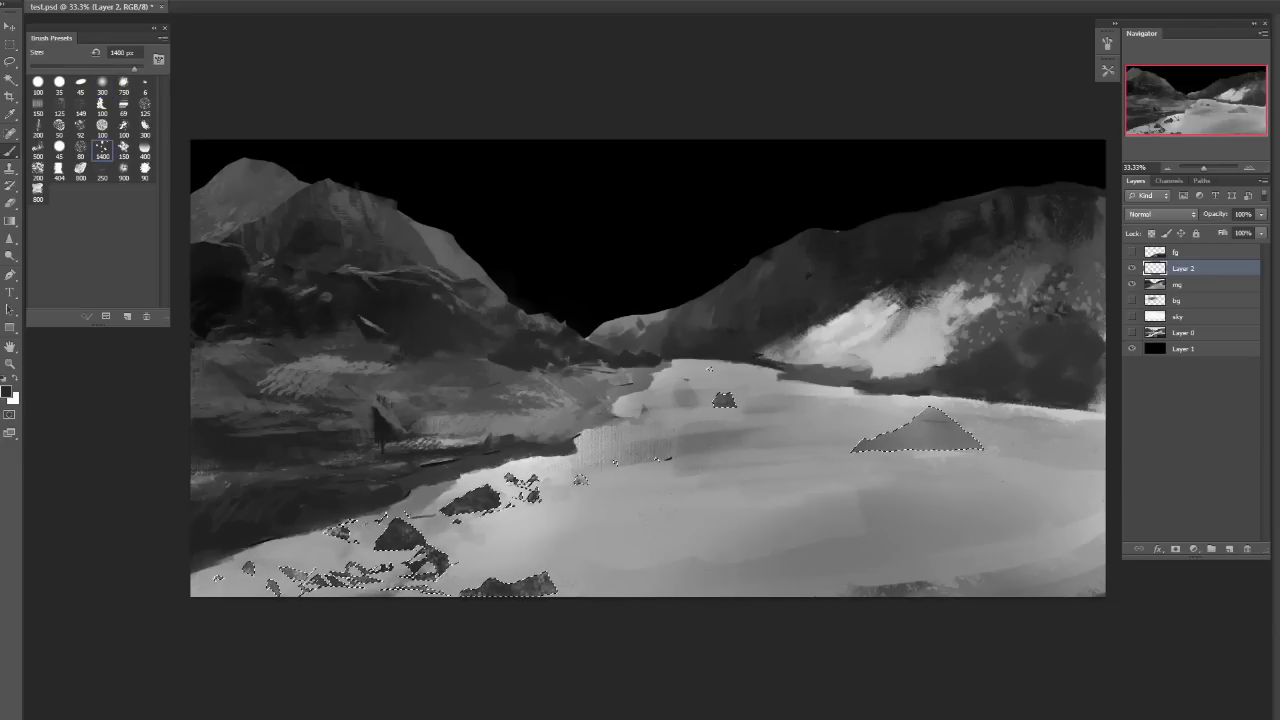
key(bracketleft)
key(bracketleft)
key(bracketleft)
key(bracketleft)
key(bracketleft)
key(bracketleft)
key(bracketleft)
key(bracketleft)
key(bracketleft)
key(bracketleft)
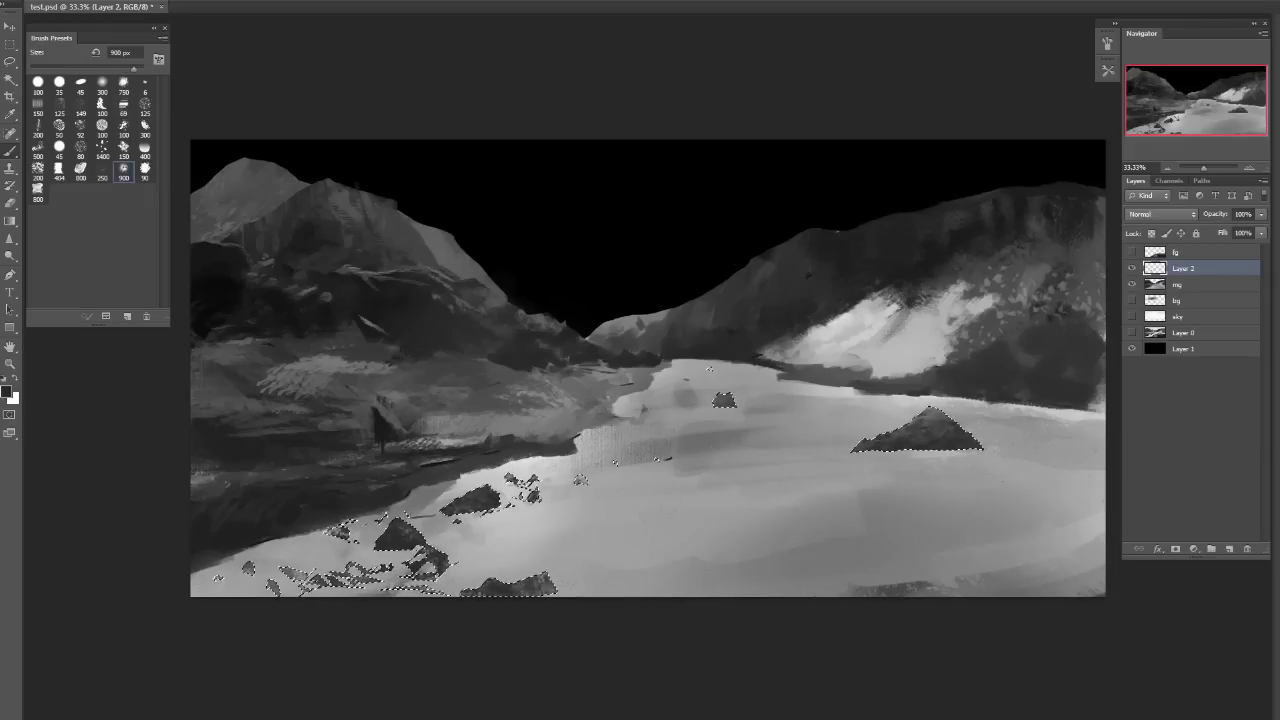
Paint mid-grey highlights on the selected rocks, using the 35 px brush preset reduced to 30 px.
click(123, 108)
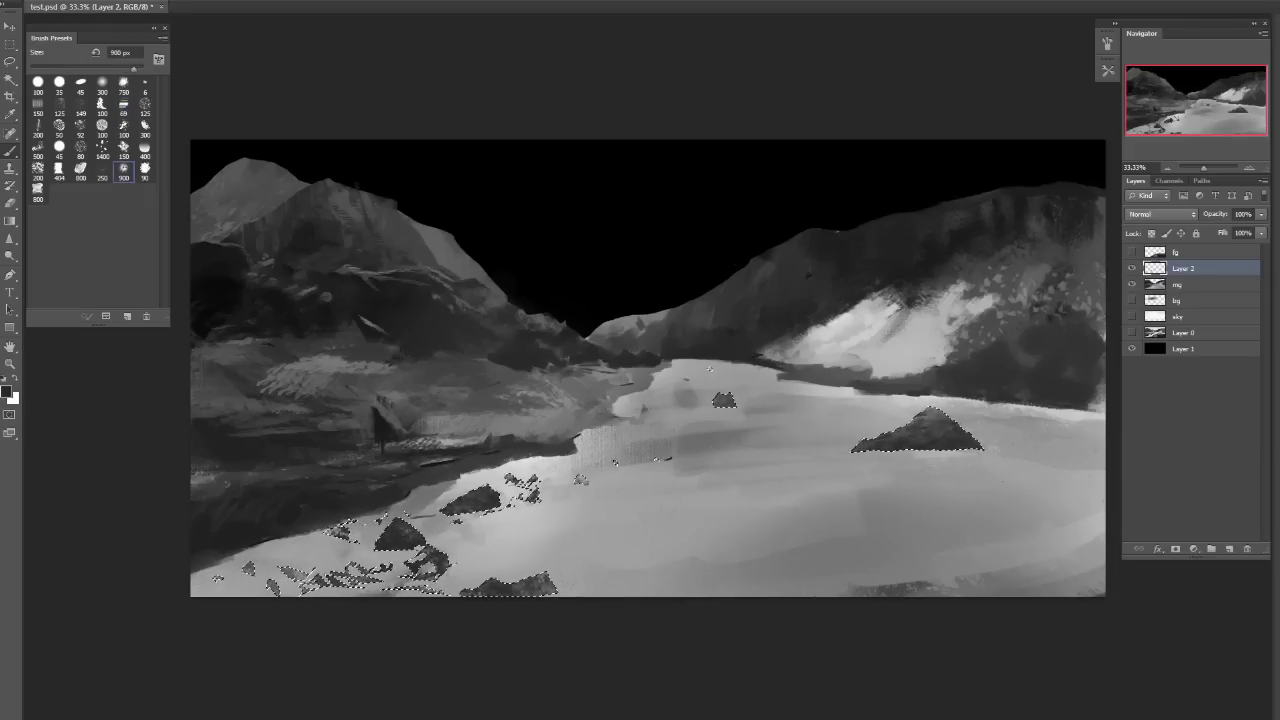
click(59, 86)
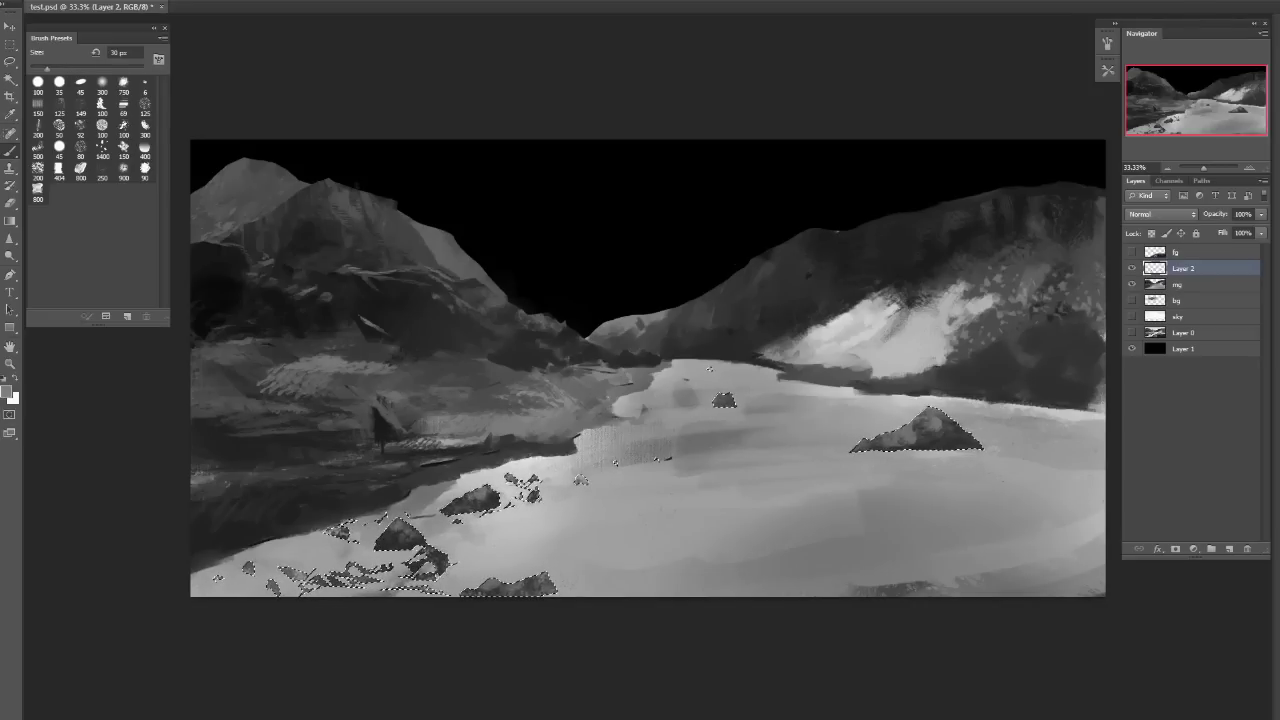
Invert the selection and softly darken the water around the left bank rocks, using the 300 px soft brush preset enlarged to 400 px.
key(ctrl+shift+i)
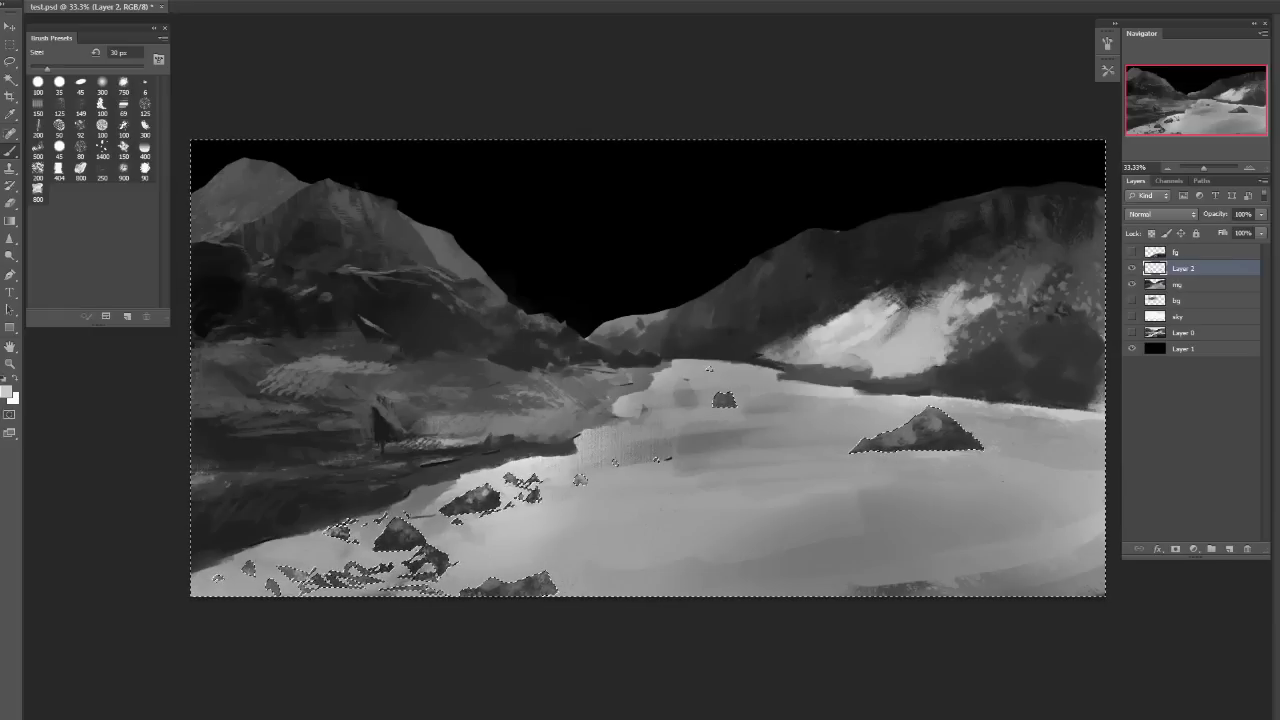
click(102, 84)
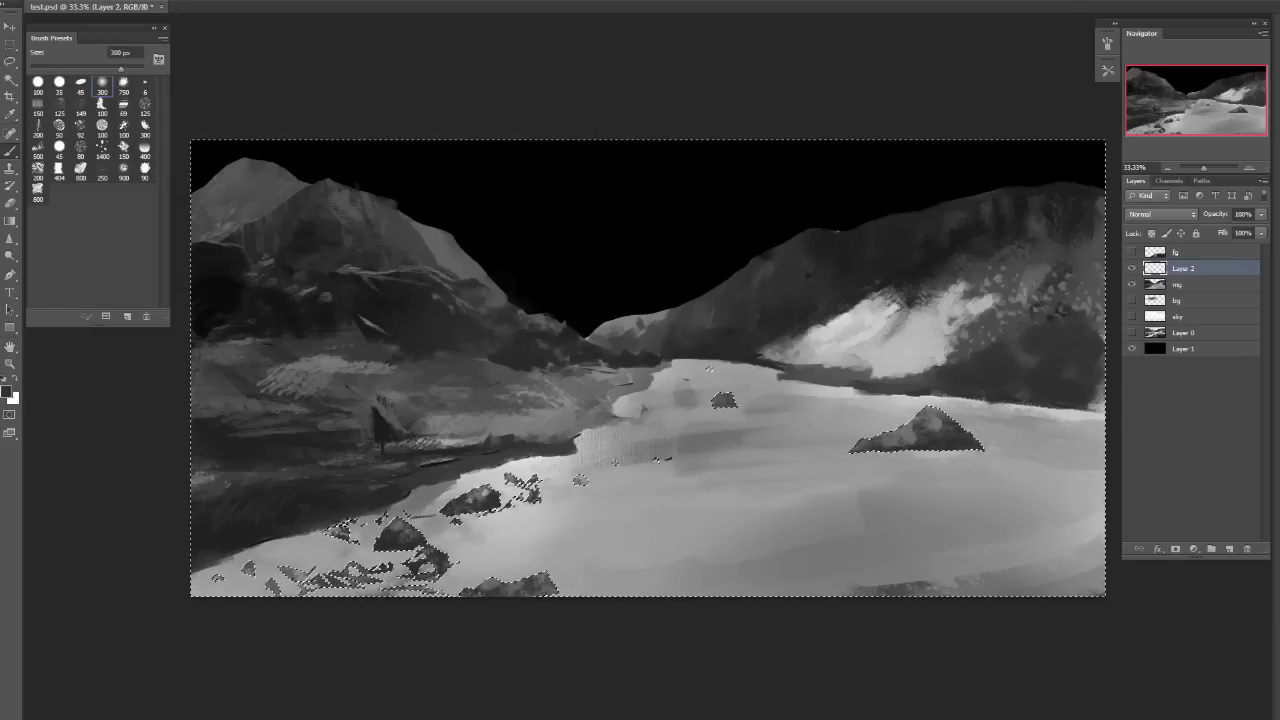
key(bracketleft)
key(bracketleft)
key(bracketleft)
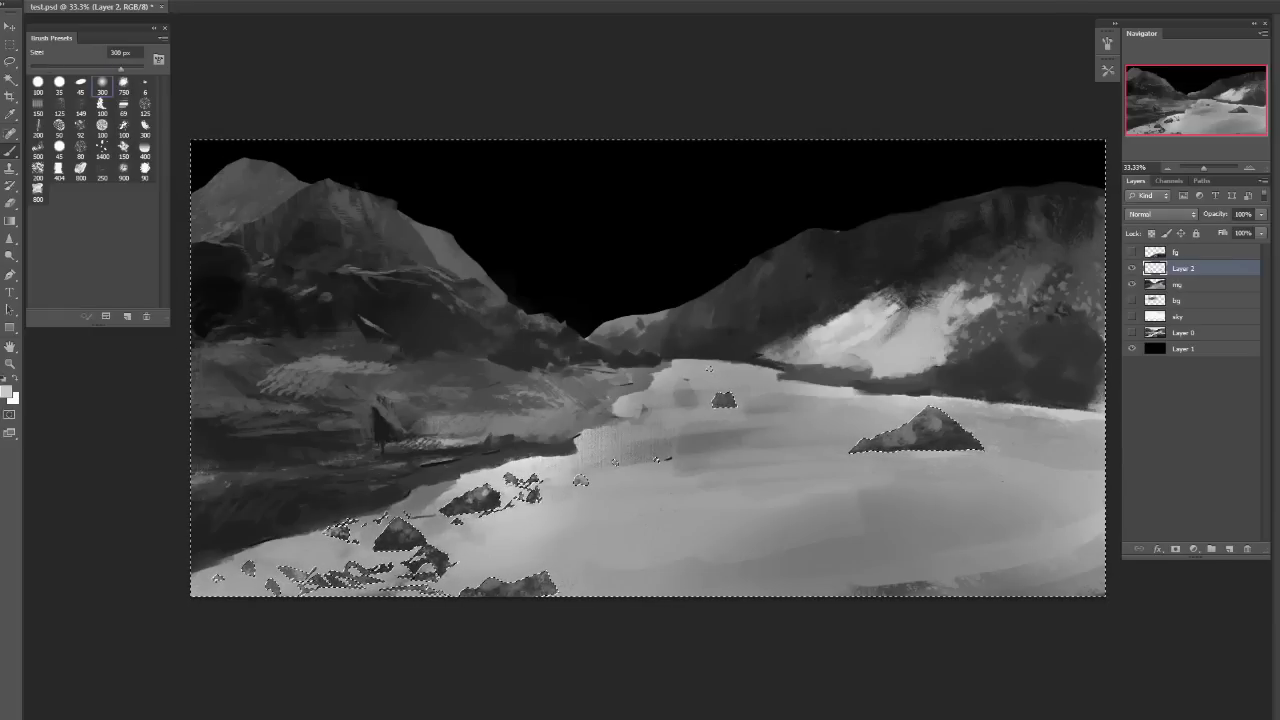
drag(332, 545, 372, 528)
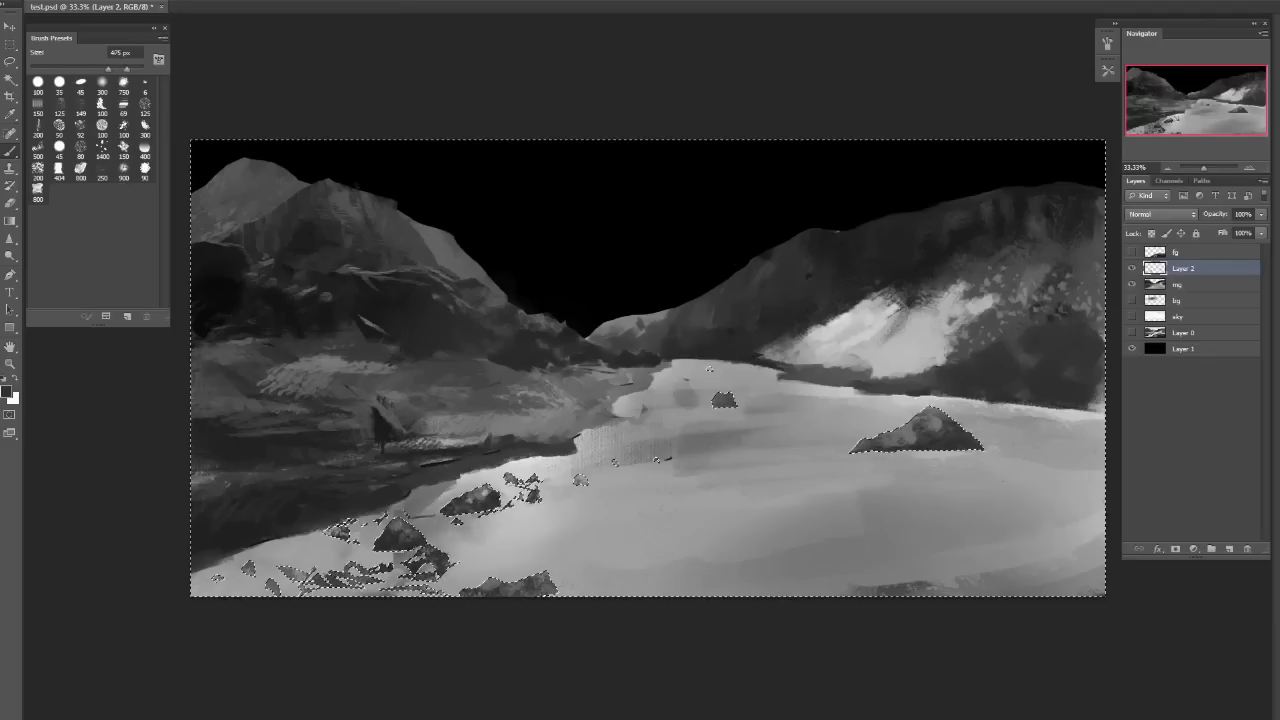
key(ctrl+z)
key(bracketright)
key(bracketright)
key(bracketright)
key(bracketright)
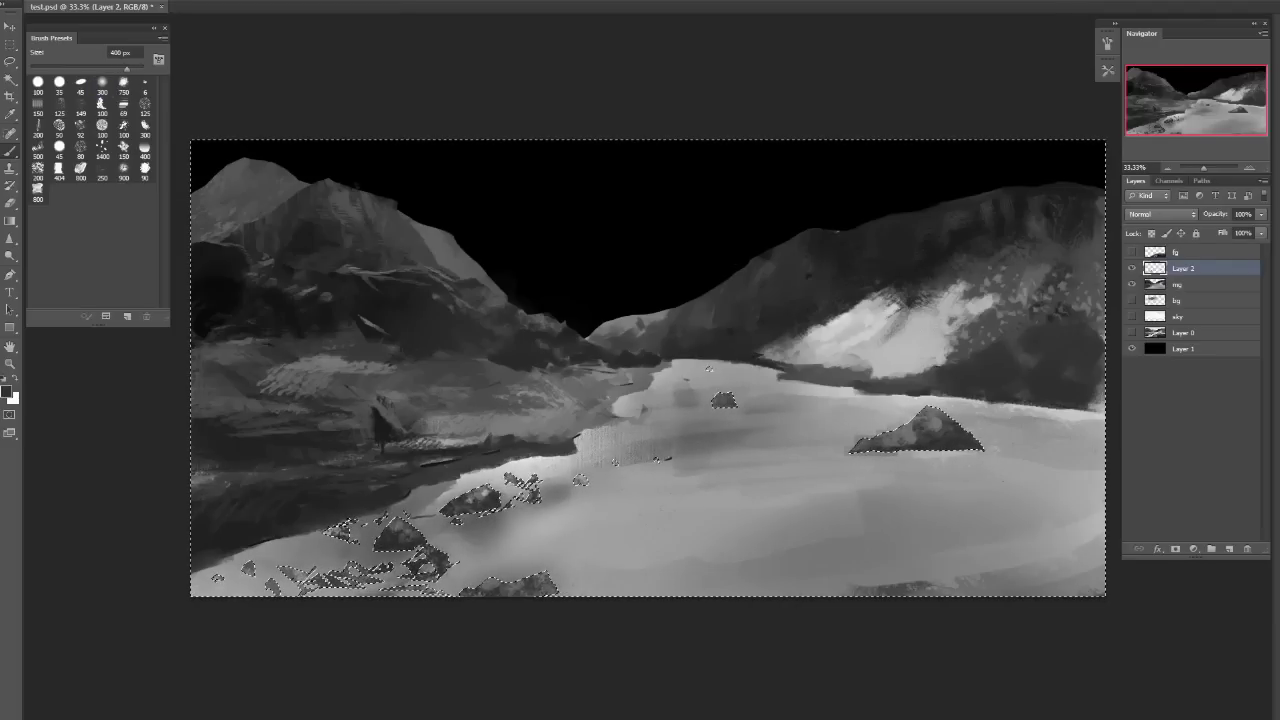
Swap the foreground colour to white and softly lighten the water beside the left bank rocks with a smaller soft brush.
key(bracketleft)
key(bracketleft)
key(bracketleft)
key(bracketleft)
key(bracketleft)
key(bracketleft)
key(bracketleft)
key(bracketleft)
key(bracketleft)
key(bracketleft)
key(x)
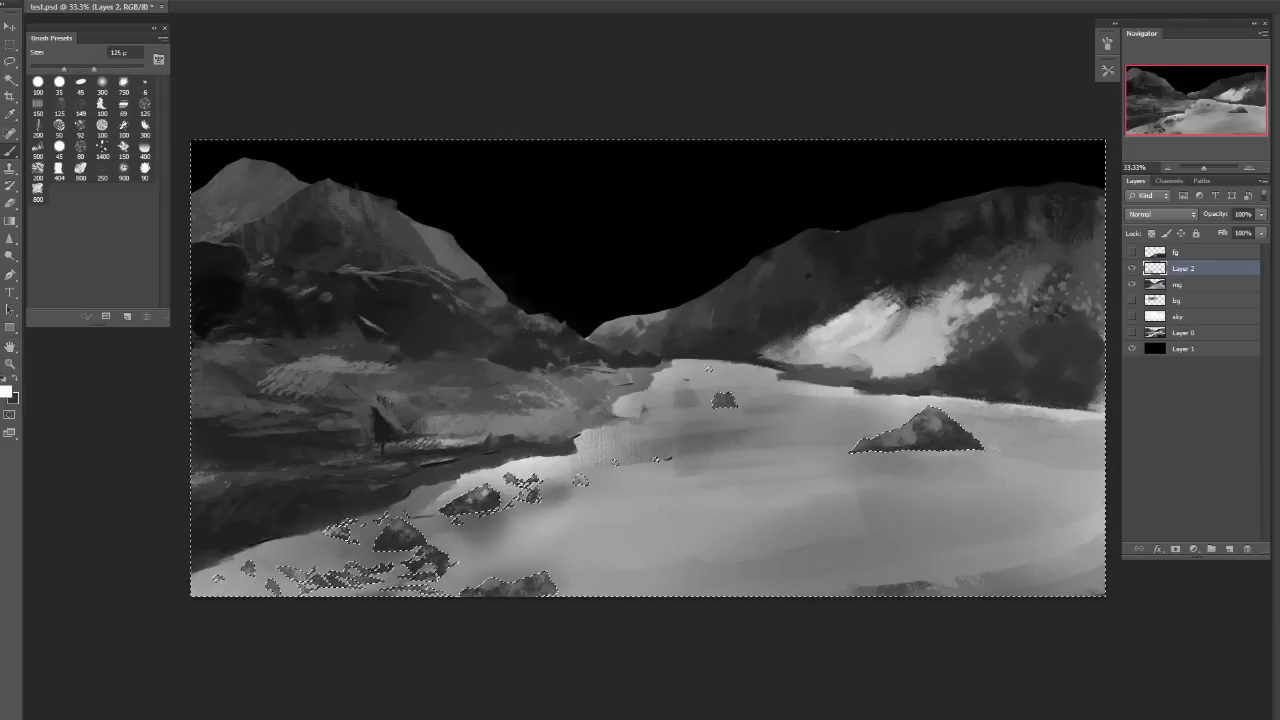
drag(420, 562, 445, 566)
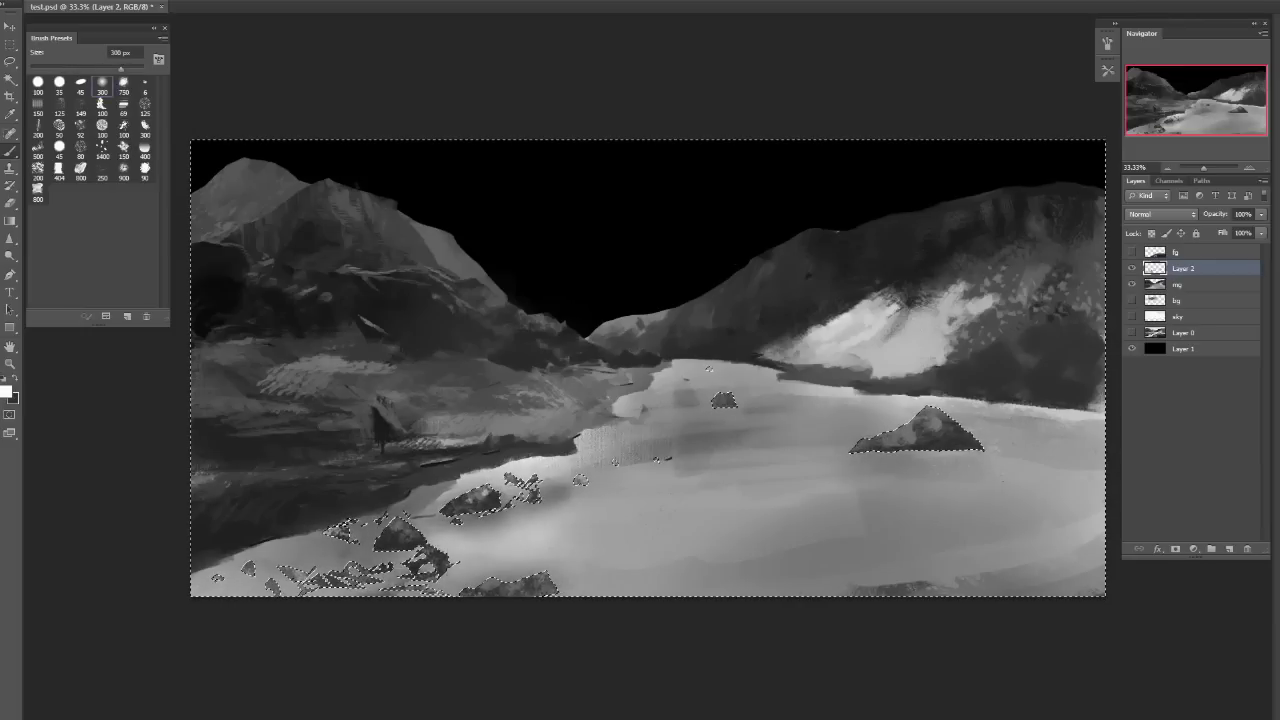
Brush soft white highlights across the middle of the water, using the 300 px soft brush preset reduced to 90 px.
key(bracketleft)
key(bracketleft)
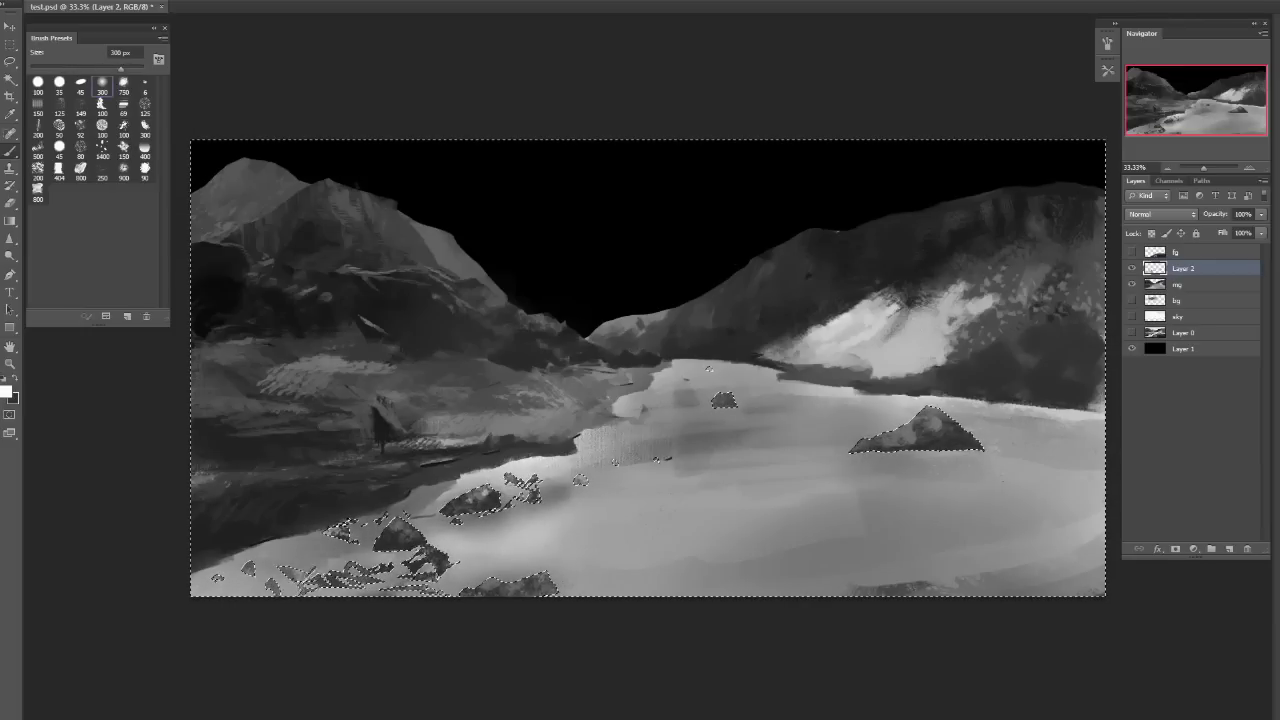
key(bracketleft)
key(bracketleft)
key(bracketleft)
key(bracketleft)
key(bracketleft)
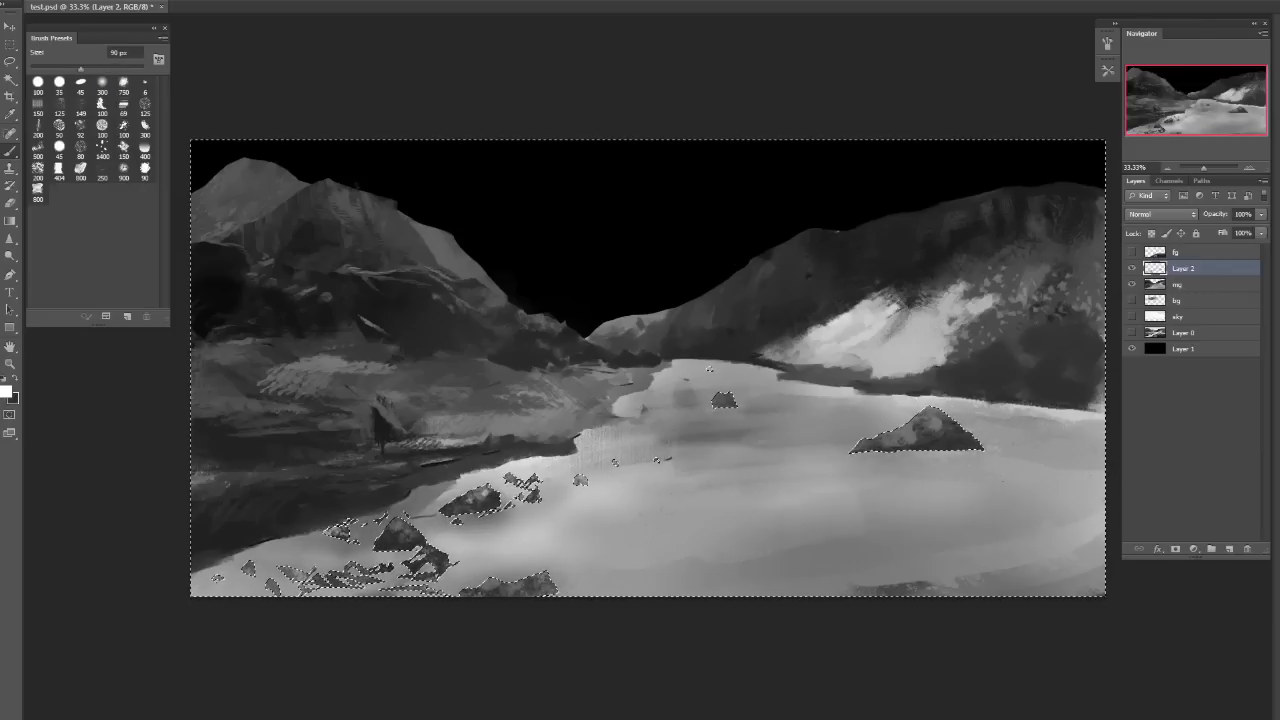
Softly lighten the water around the rocks in white with the soft brush enlarged to 400 px, and clear the selection.
key(bracketright)
key(bracketright)
key(bracketright)
key(bracketright)
key(bracketright)
key(bracketright)
key(bracketright)
key(bracketright)
key(ctrl+shift+h)
key(ctrl+shift+h)
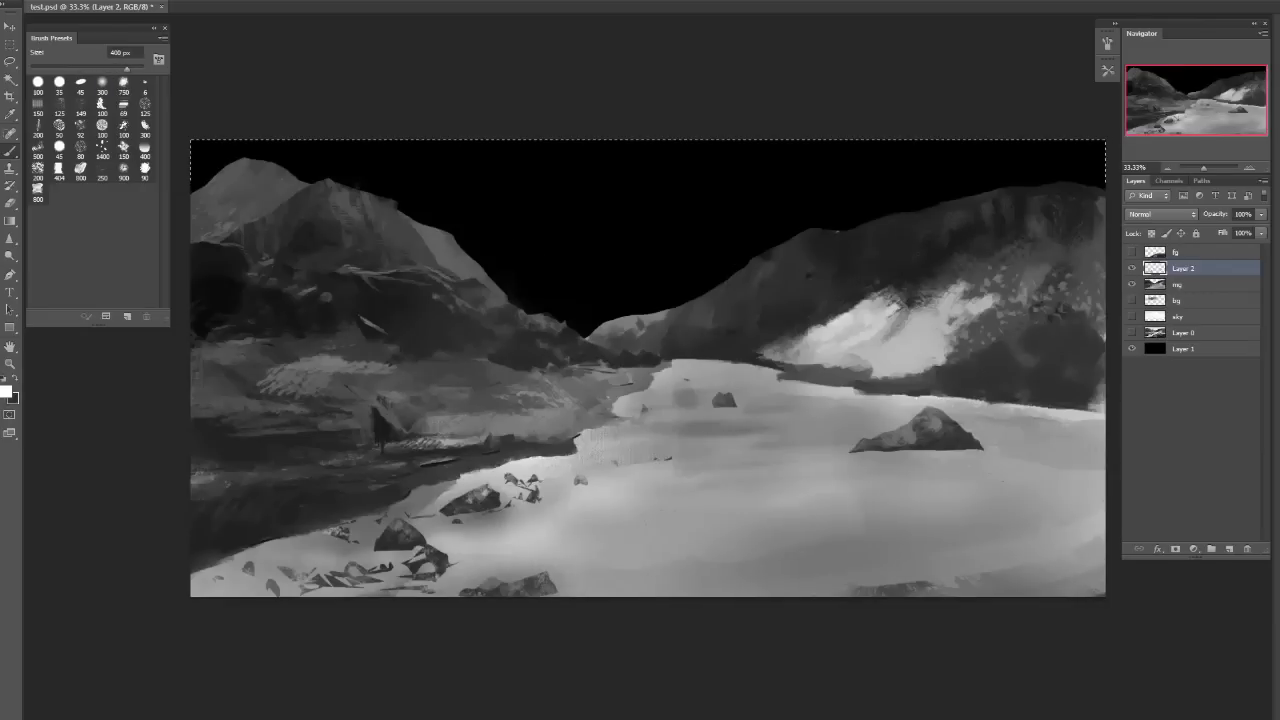
key(ctrl+d)
Sample the light water grey beside the lower-left bank and retouch the edges there with a much smaller brush and the eraser.
key(bracketleft)
key(bracketleft)
key(bracketleft)
key(bracketleft)
key(bracketleft)
key(bracketleft)
key(bracketleft)
key(bracketleft)
key(bracketleft)
key(bracketleft)
key(bracketleft)
key(bracketleft)
key(bracketleft)
key(bracketleft)
key(bracketleft)
key(bracketleft)
key(bracketleft)
key(bracketleft)
key(bracketleft)
alt+click(214, 564)
key(bracketright)
key(bracketright)
key(bracketleft)
key(e)
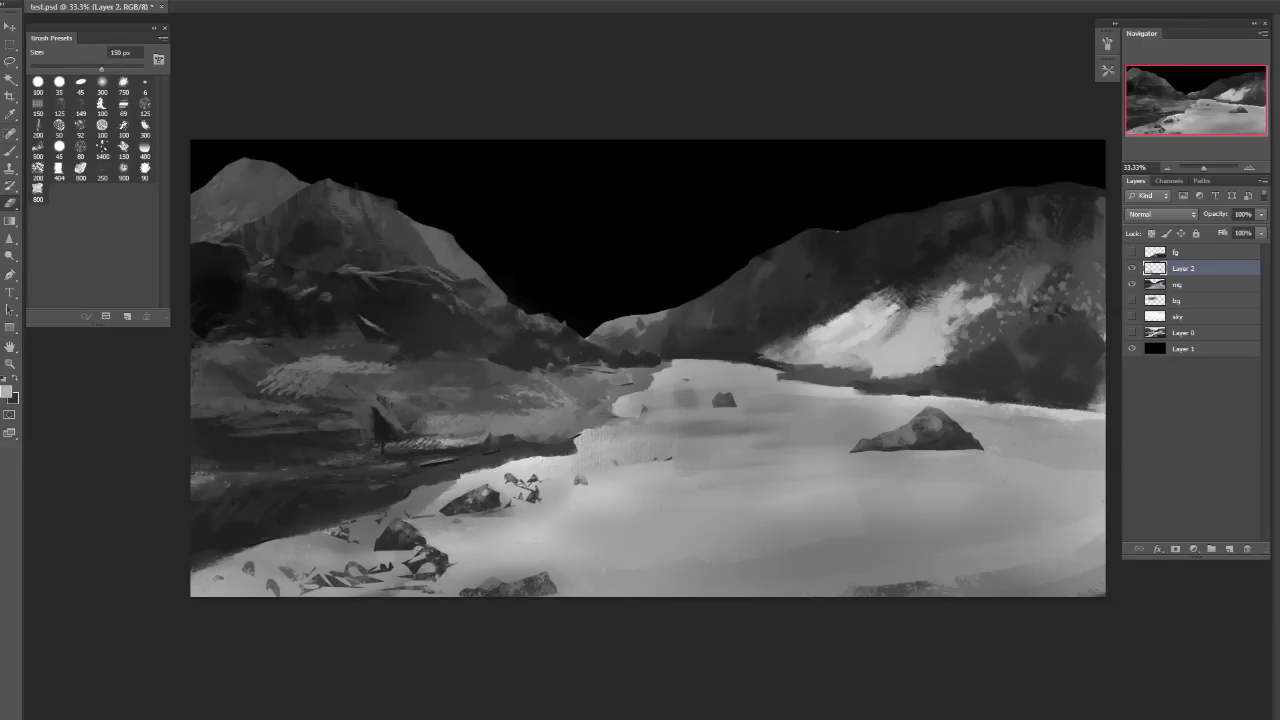
Sample a dark rock grey and softly shade the left bank rocks, using the 300 px soft brush preset reduced to 150 px.
alt+click(494, 496)
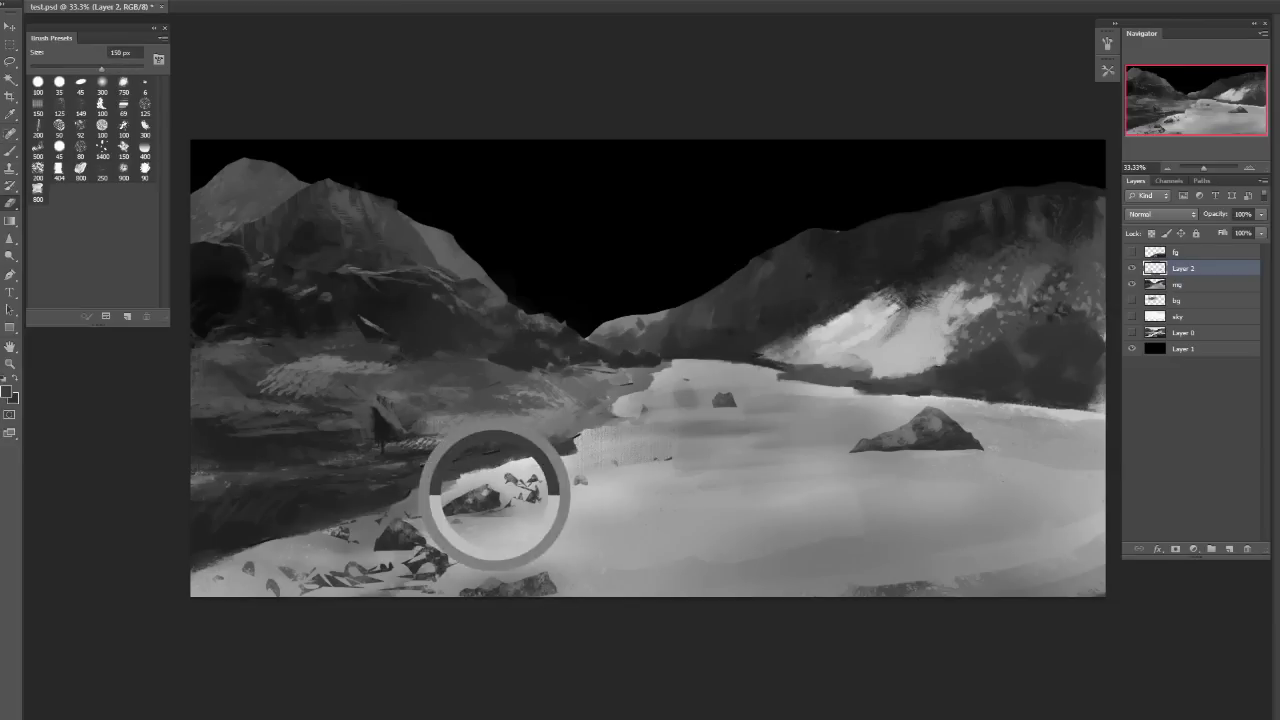
key(b)
click(102, 84)
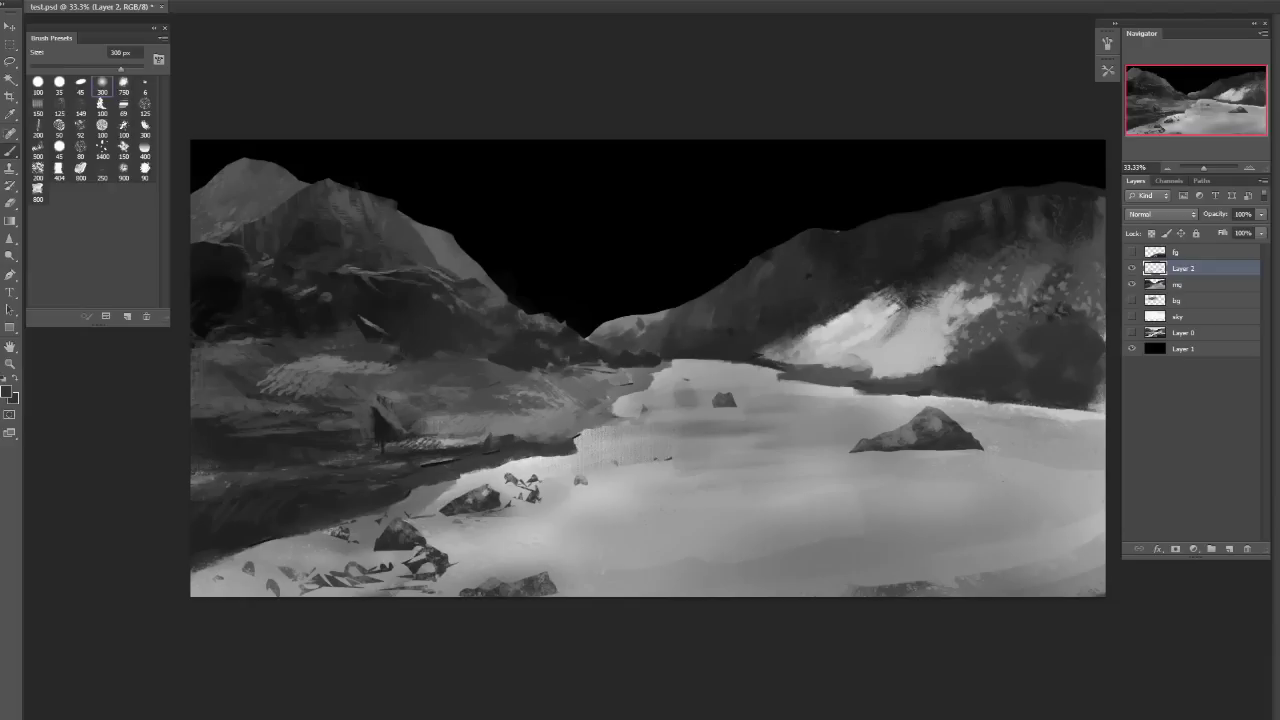
key(bracketleft)
key(bracketleft)
key(bracketleft)
key(bracketright)
key(bracketleft)
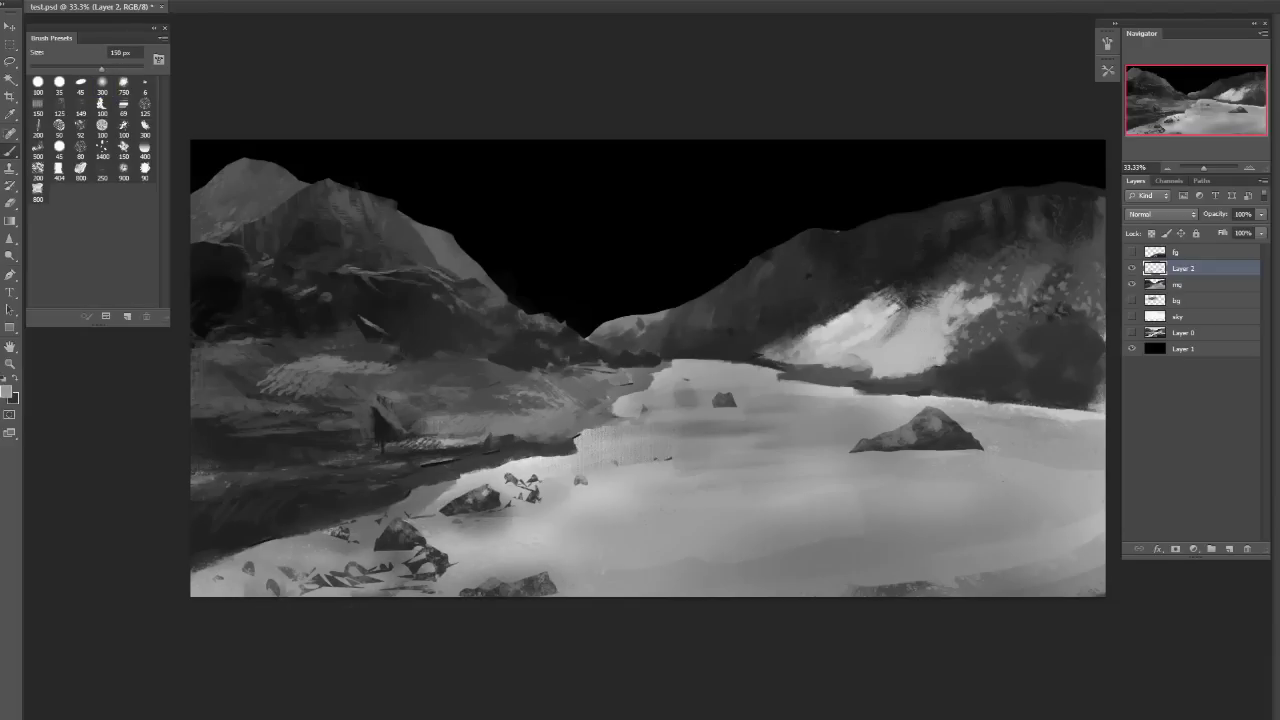
Swap to light grey and brush over the small rocks at the lower-left bank with the soft brush reduced to 60 px.
key(bracketleft)
key(x)
key(bracketleft)
key(bracketleft)
key(bracketleft)
key(bracketleft)
key(bracketleft)
key(bracketleft)
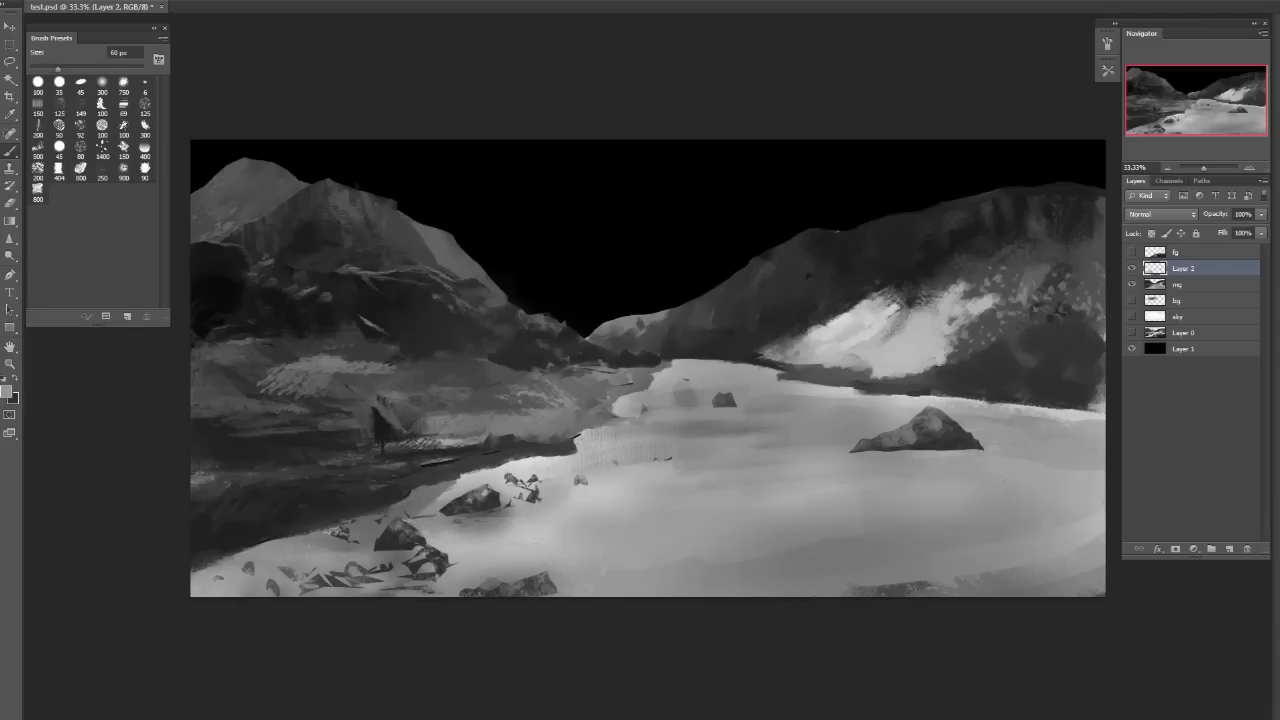
drag(306, 588, 440, 570)
Refine the small lower-left rocks by alternating dark and light grey strokes with the soft brush between 25 and 60 px.
key(bracketleft)
key(bracketleft)
key(bracketleft)
key(bracketleft)
key(x)
key(bracketright)
key(x)
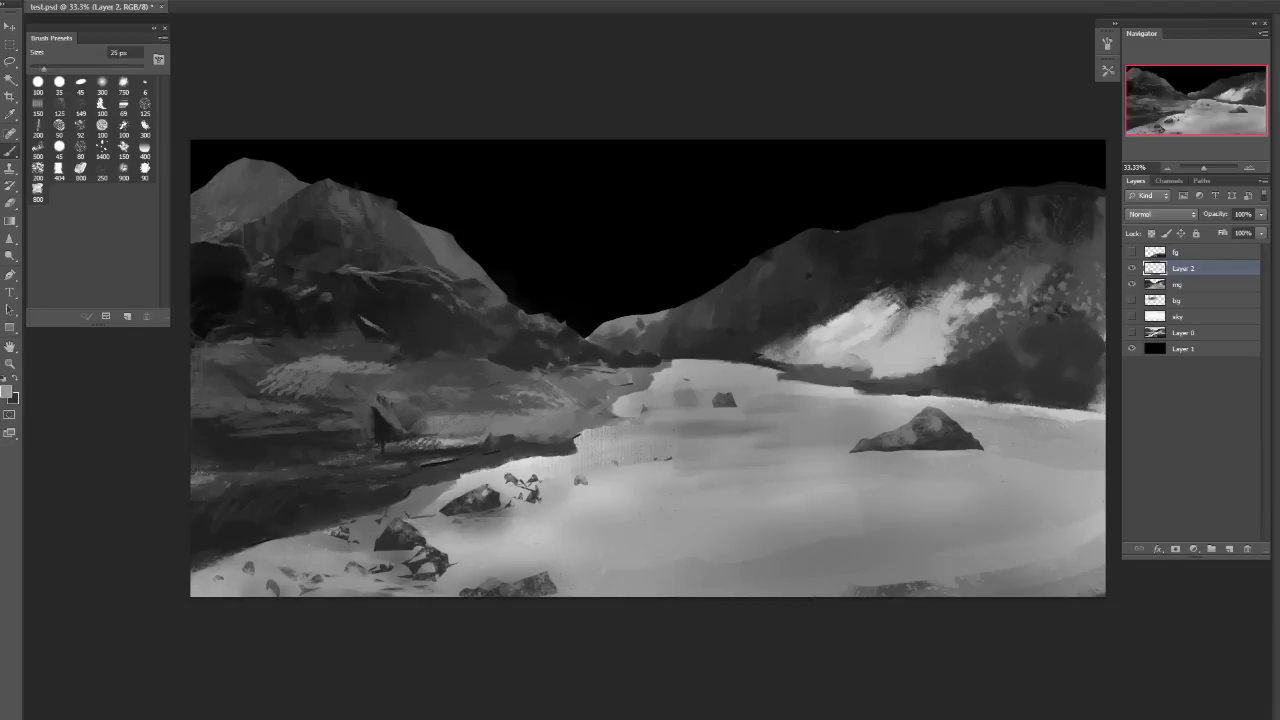
key(bracketright)
key(x)
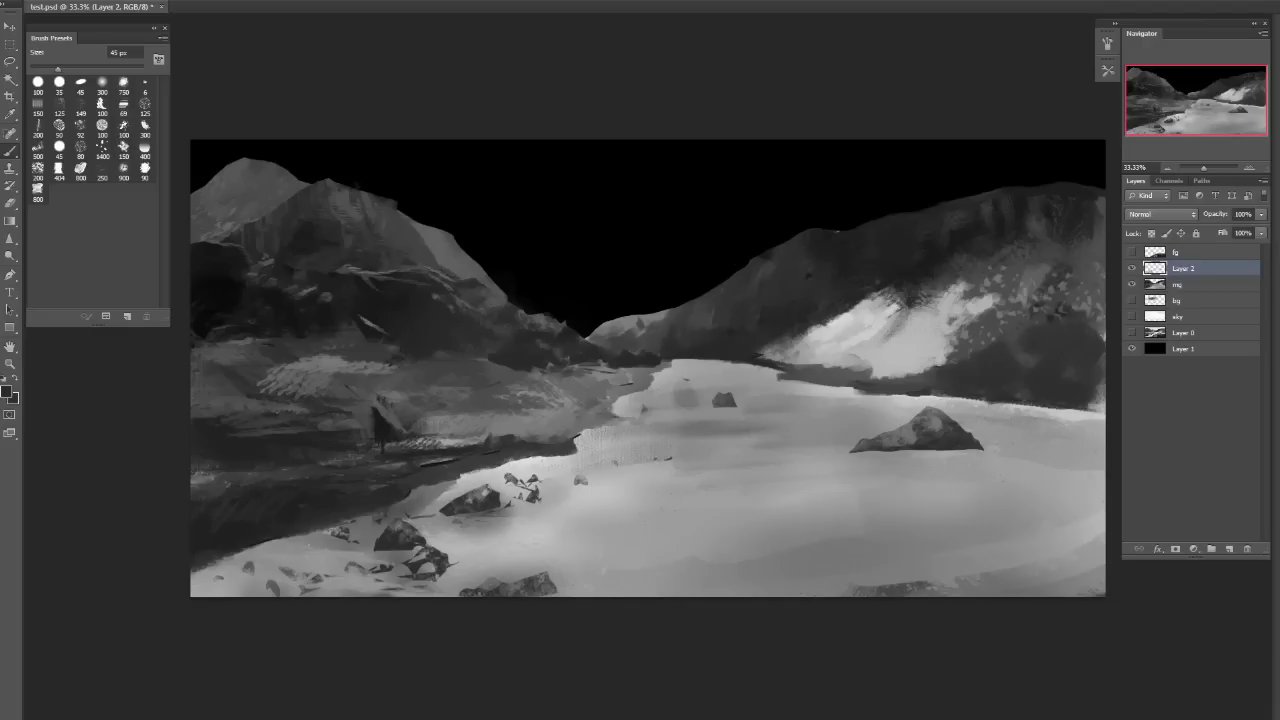
key(bracketright)
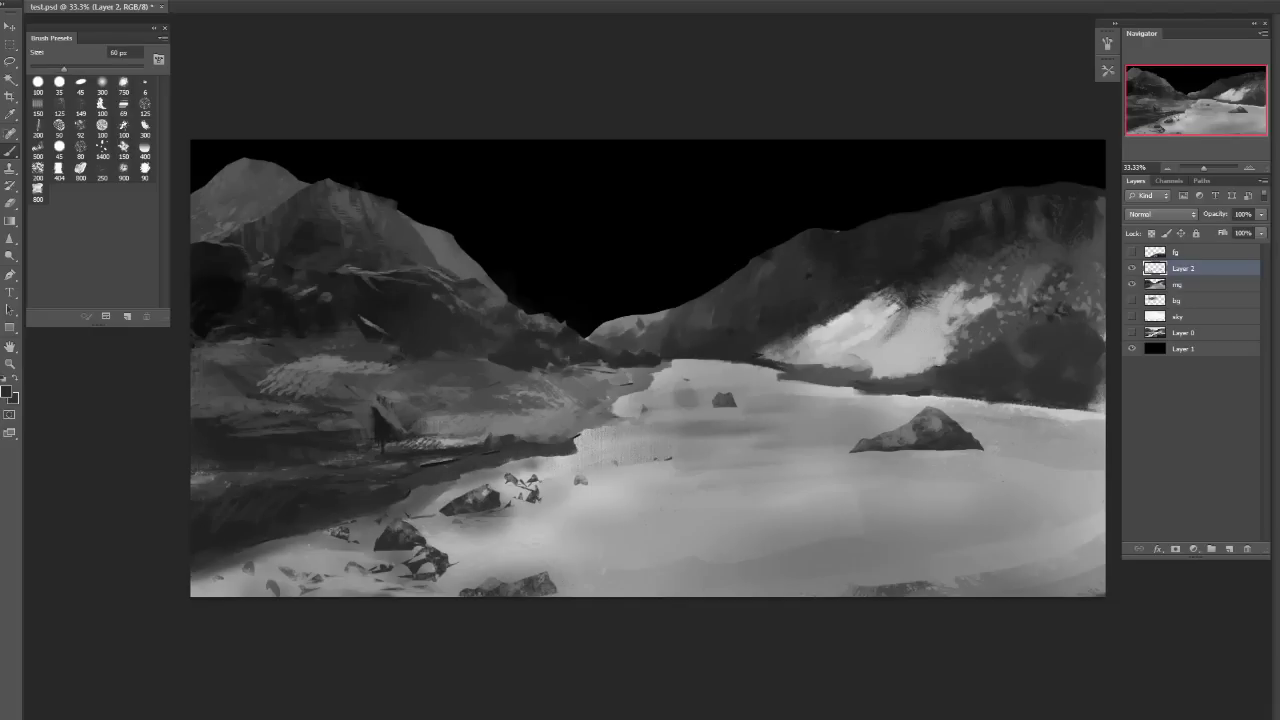
Roughen the left bank's shoreline with dark and light grey, using the 100 px textured brush preset set to 50 px.
click(102, 125)
key(x)
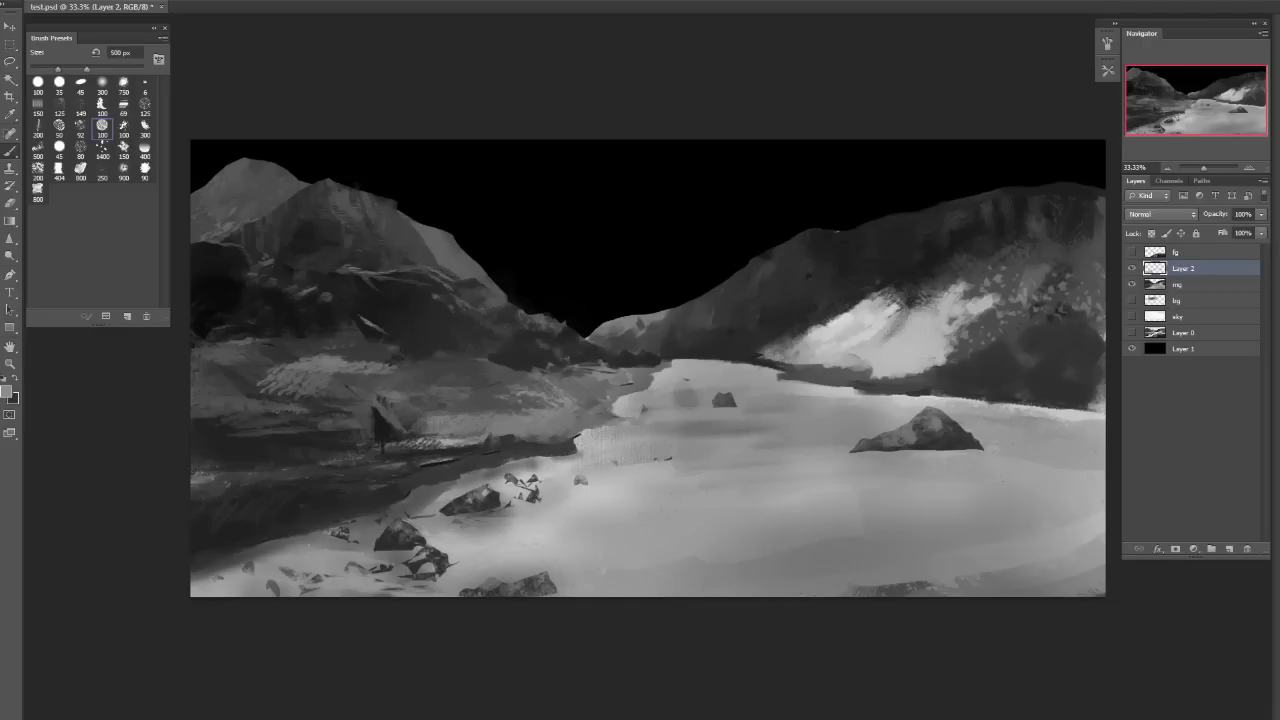
key(bracketleft)
key(bracketleft)
key(bracketleft)
key(bracketleft)
key(bracketleft)
key(bracketleft)
key(bracketleft)
key(x)
key(bracketleft)
key(bracketleft)
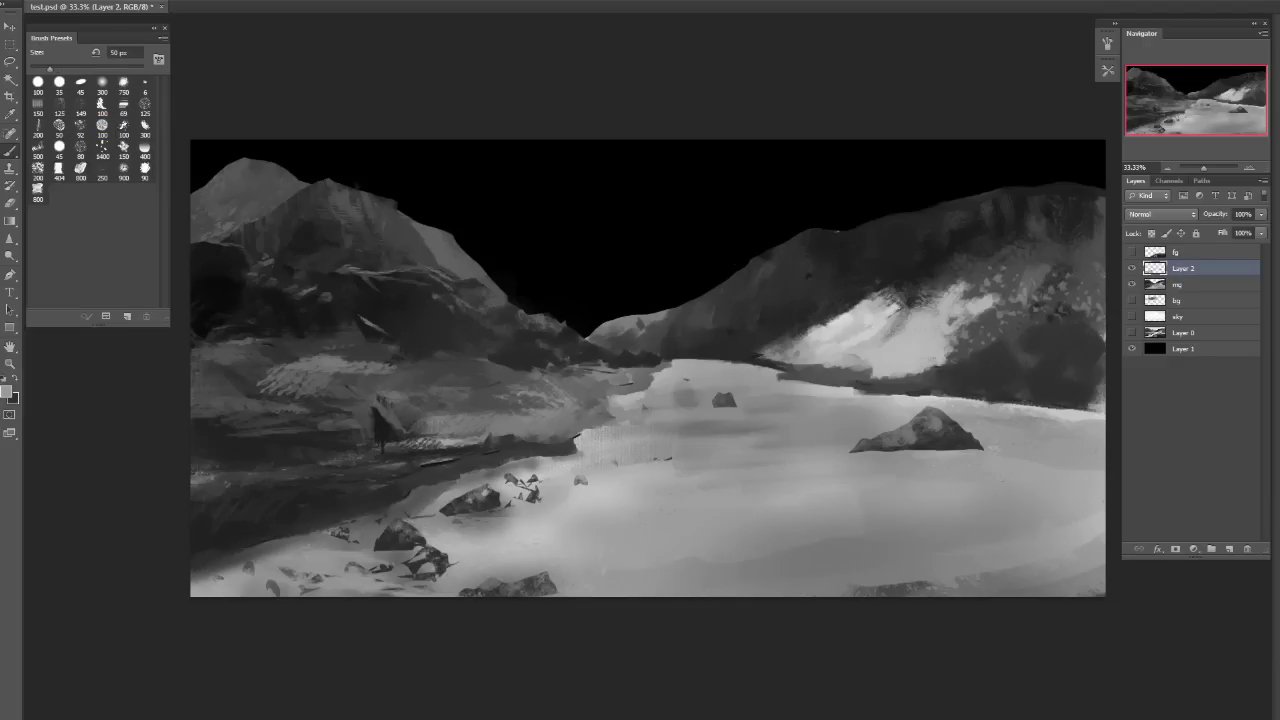
Paint light strokes along the far shoreline and near the small distant rock, enlarging the textured brush to about 175 px.
key(bracketleft)
key(bracketleft)
key(bracketright)
key(bracketleft)
key(bracketright)
key(bracketright)
key(bracketright)
key(bracketright)
key(bracketright)
key(bracketright)
key(bracketright)
key(bracketright)
key(bracketright)
key(bracketright)
key(bracketright)
key(bracketright)
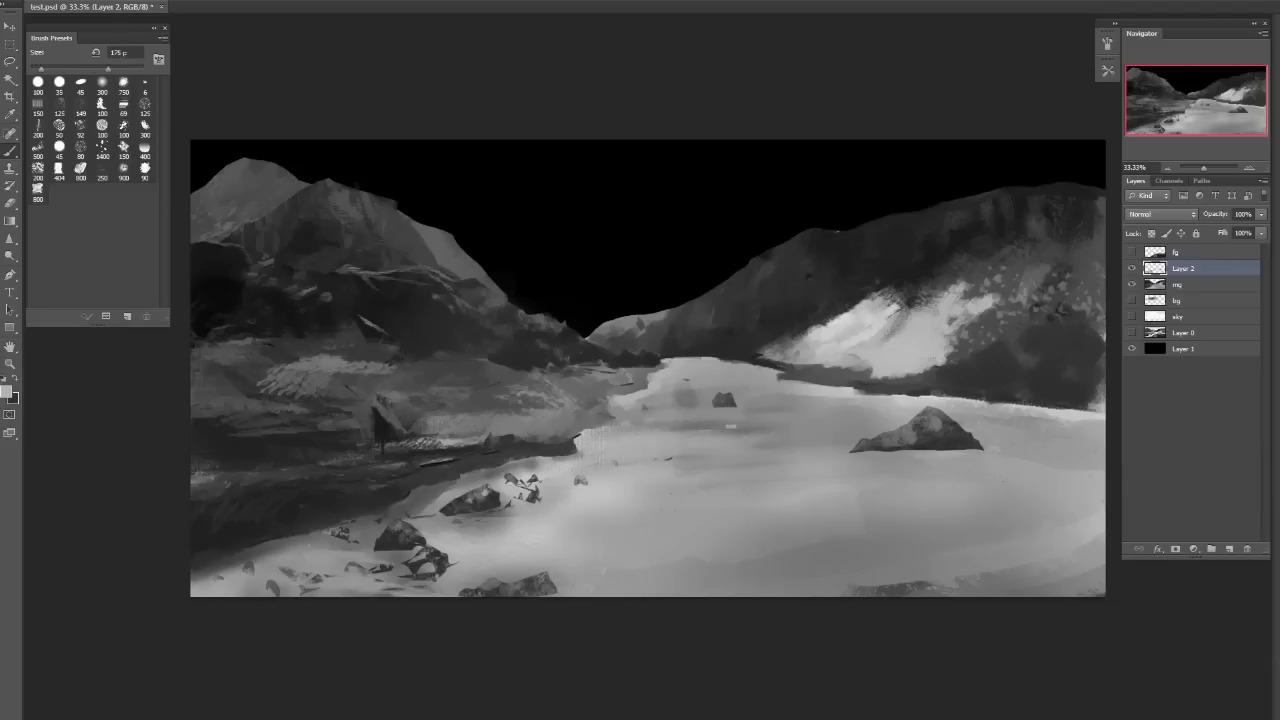
Brush textured light streaks across the middle and lower water with the textured brush enlarged from 200 to 300 px.
key(bracketright)
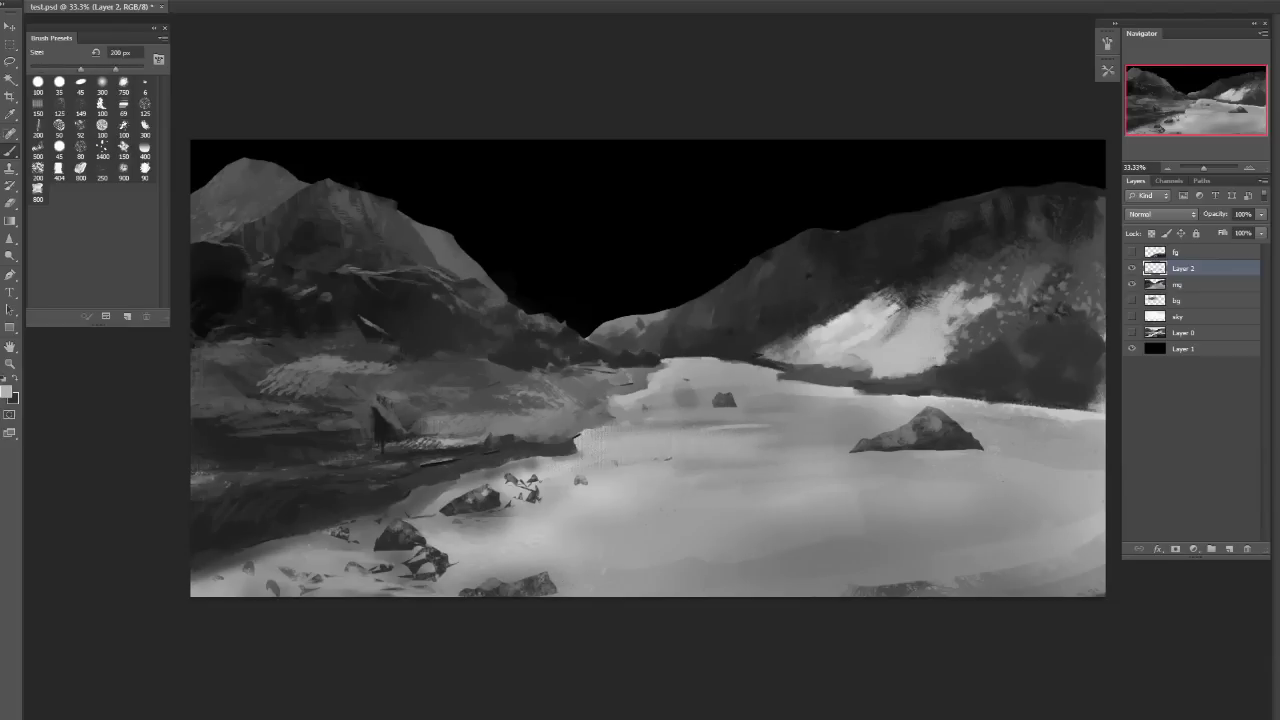
key(bracketright)
key(bracketright)
key(bracketright)
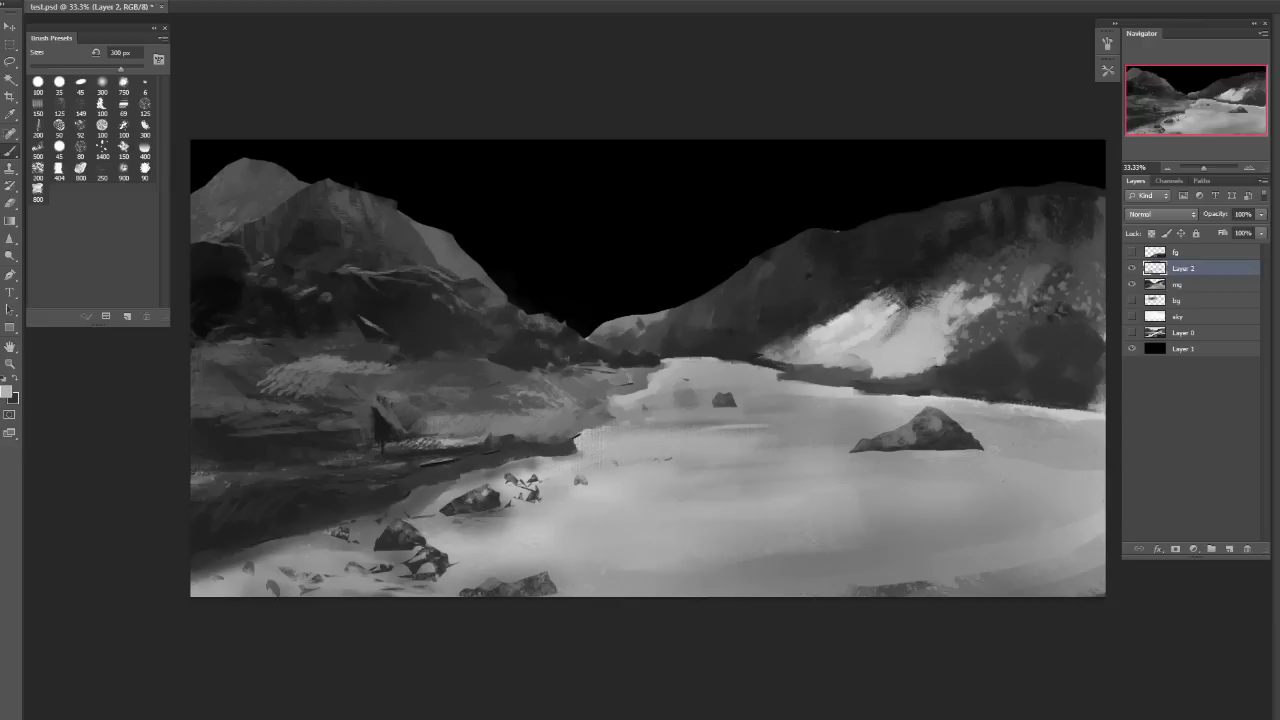
Flip the canvas horizontally and soften the bright hillside patch with light grey, using a 200 px textured brush.
key(h)
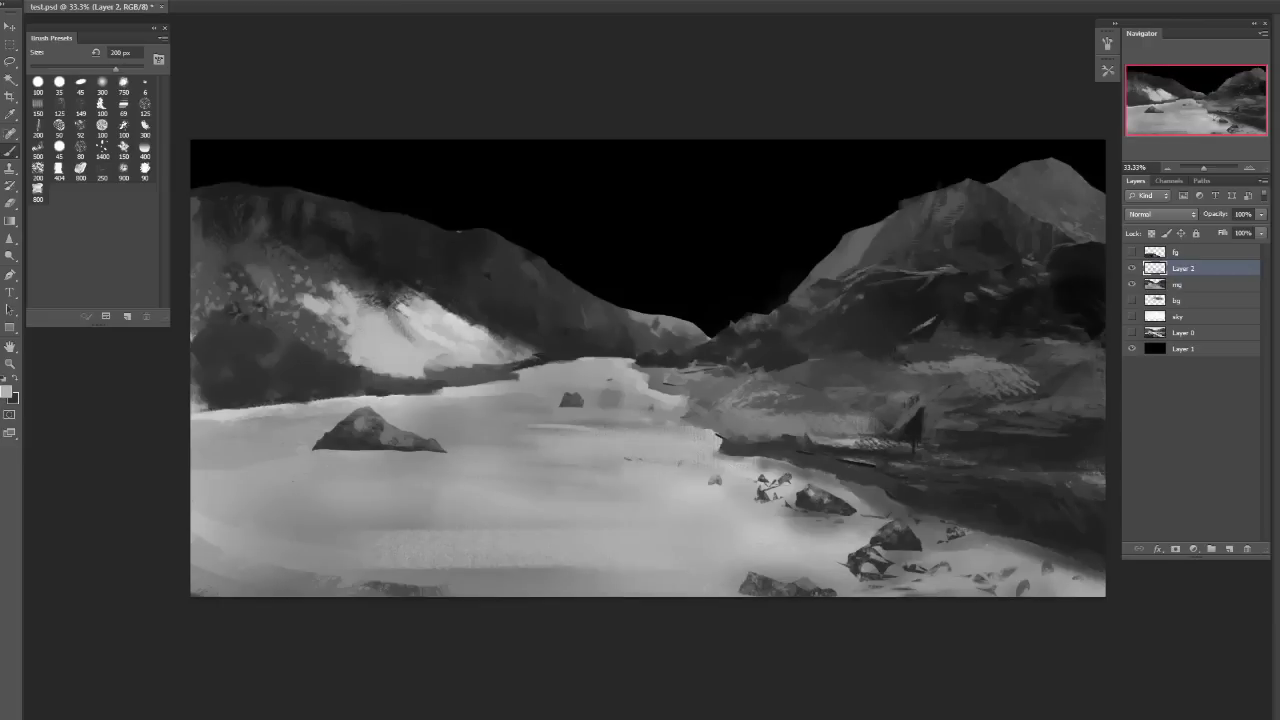
drag(345, 330, 510, 345)
key(ctrl+z)
alt+click(377, 363)
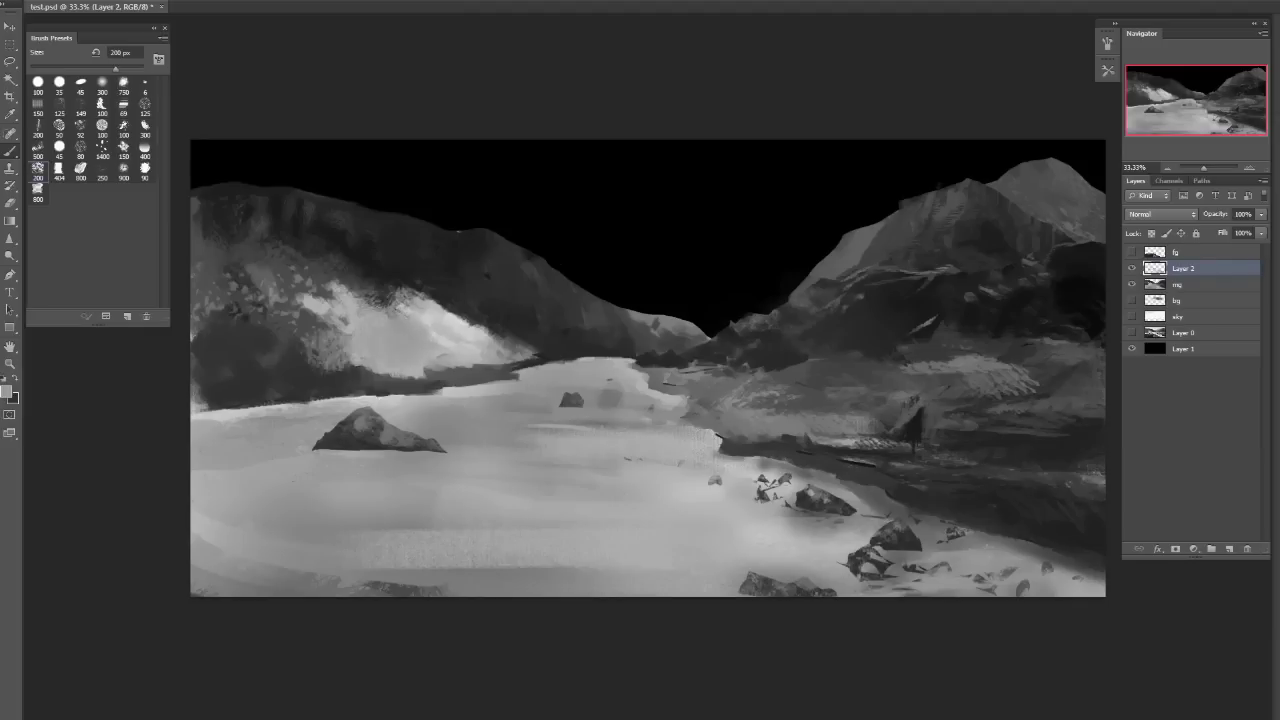
Sample the dark hillside grey and break up the bright patch and the slope beside it with the 200 px textured brush preset.
alt+click(412, 270)
mouse_move(340, 350)
mouse_down()
mouse_move(445, 300)
mouse_move(330, 360)
mouse_up()
drag(390, 310, 300, 370)
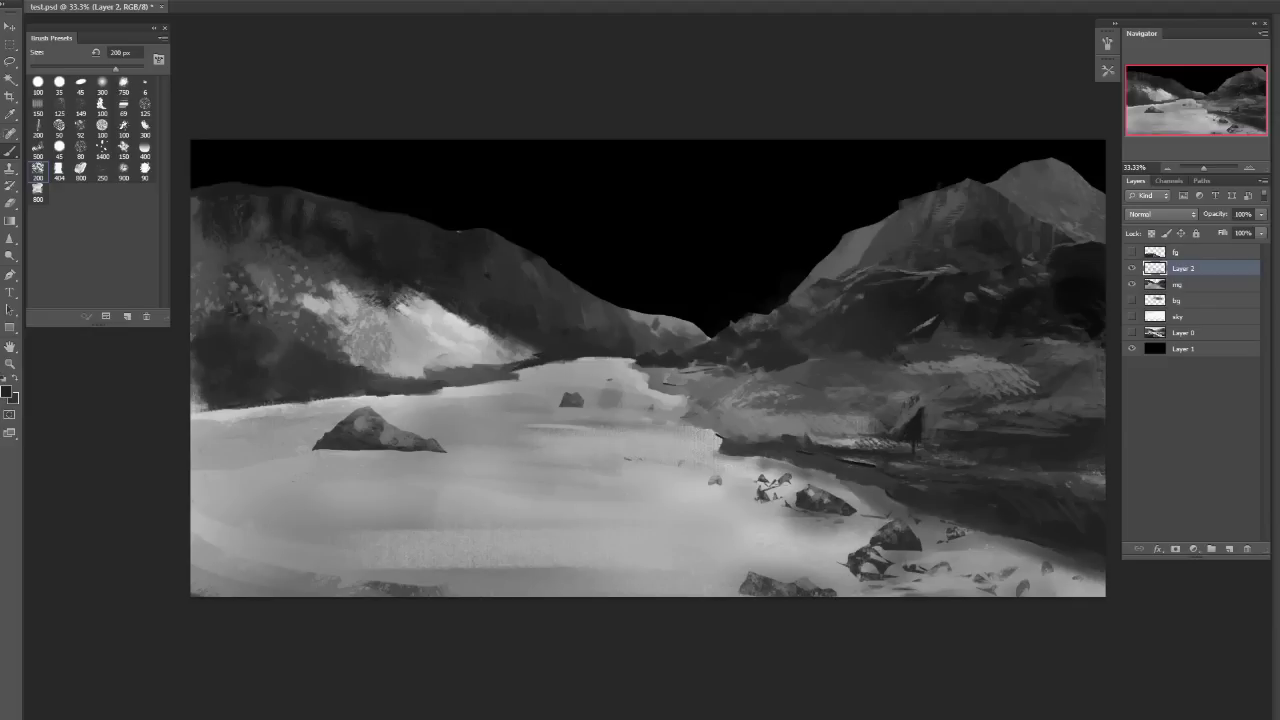
drag(280, 265, 200, 320)
Add small grey details to the hillside, using the 69 px brush preset reduced to about 10 px, and flip the canvas back.
alt+click(371, 329)
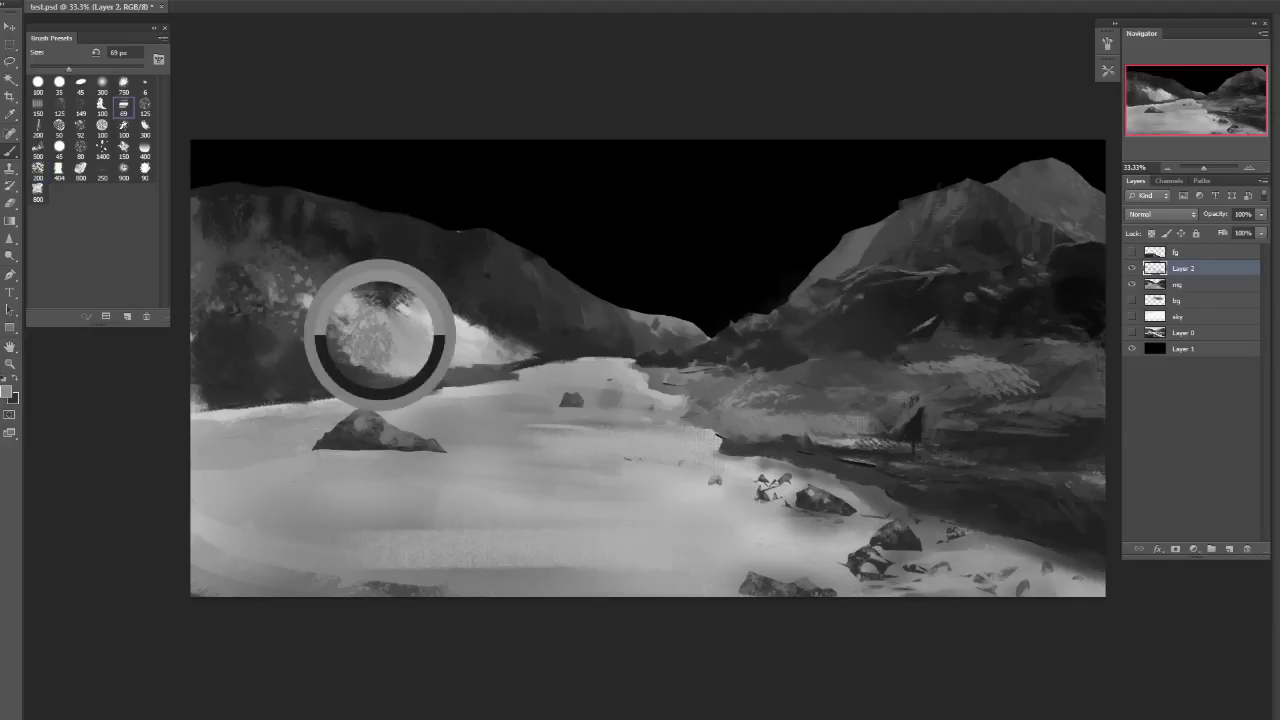
click(123, 105)
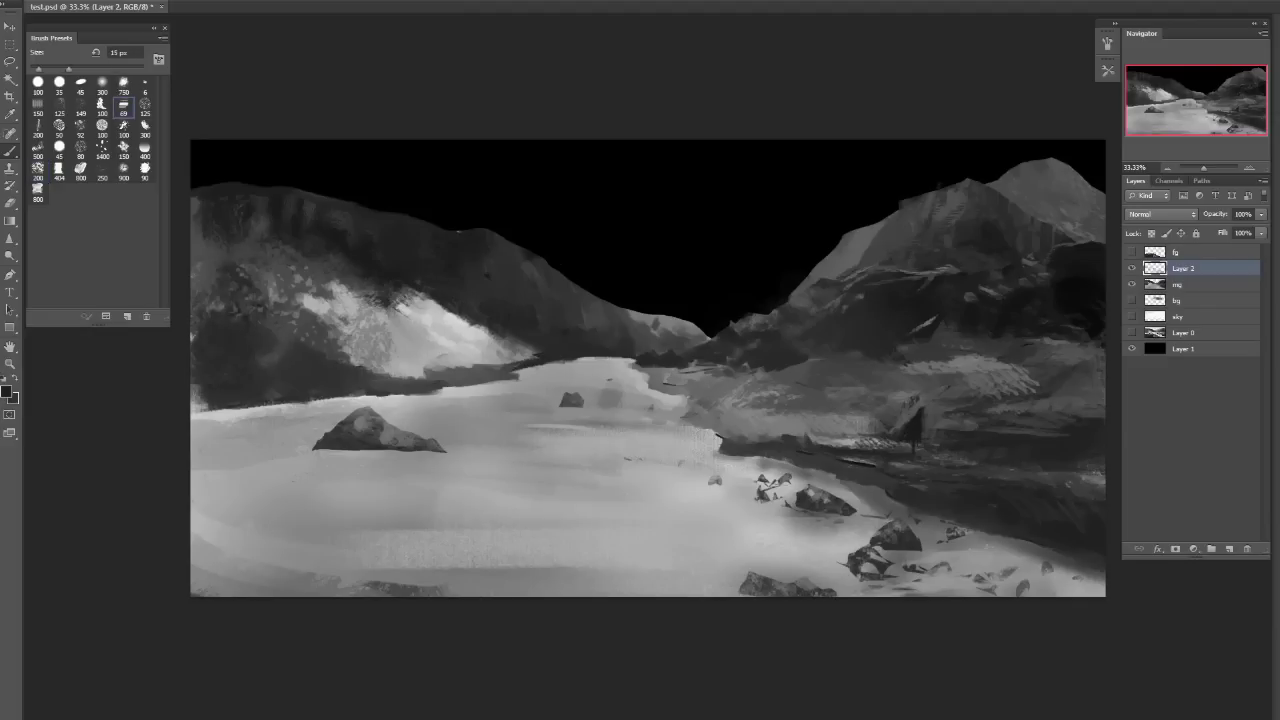
key(bracketleft)
key(x)
key(bracketright)
key(ctrl+shift+h)
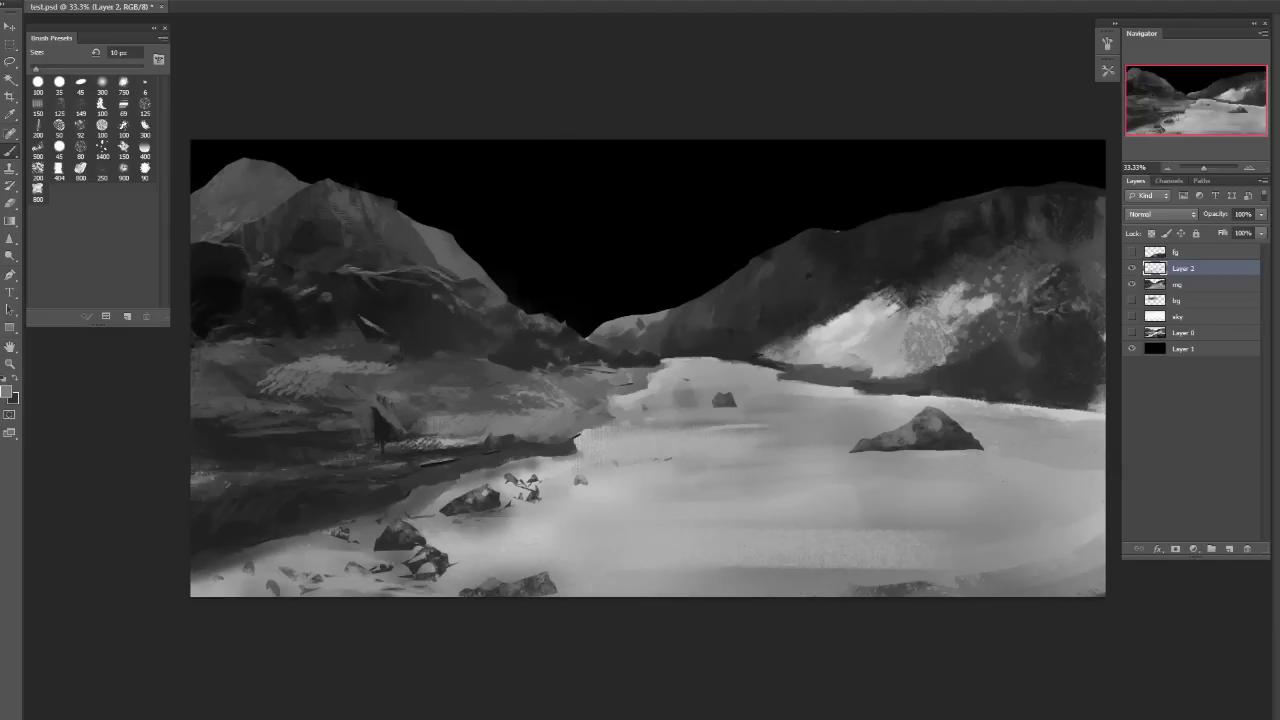
Check the composition in mirrored view and save the document.
key(ctrl+shift+h)
key(ctrl+shift+h)
key(ctrl+minus)
key(ctrl+s)
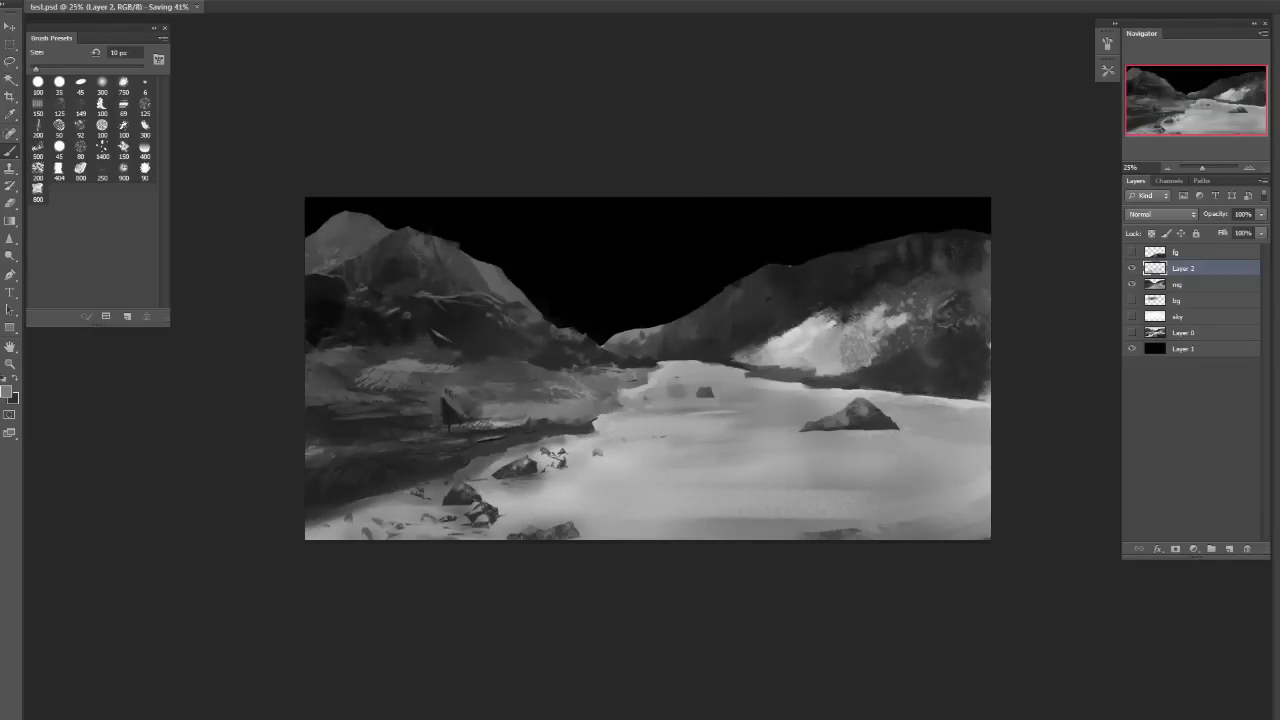
Combine Layer 2 with the mg layer and show the bg and sky layers.
key(e)
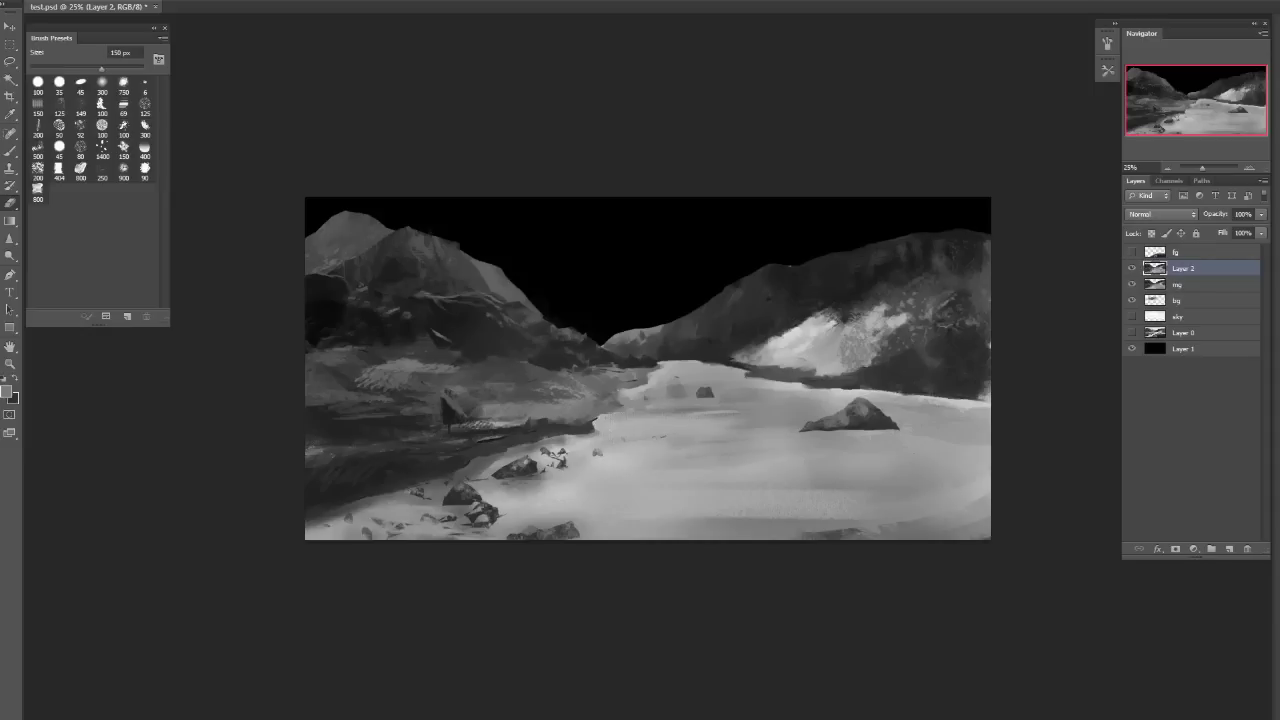
key(Delete)
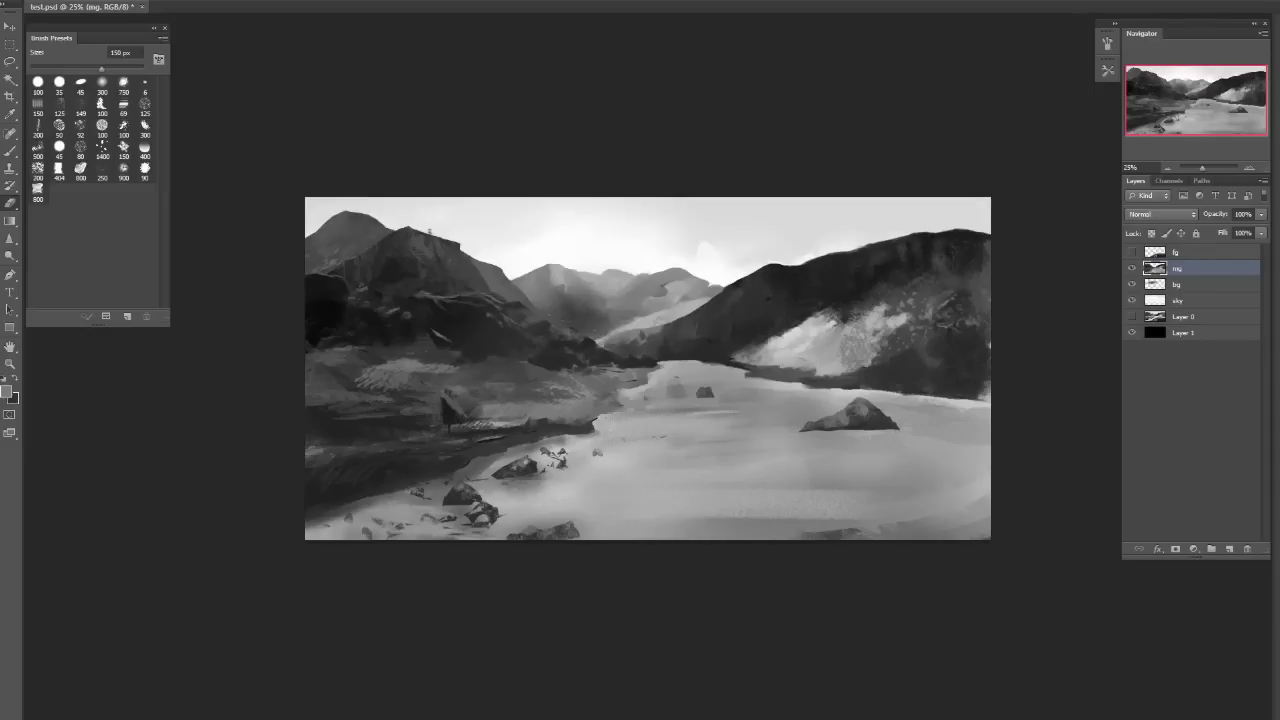
click(1132, 285)
click(1132, 285)
Select the bg layer's outline and softly brush light sky grey haze over the distant mountains, using the 300 px soft preset enlarged to 900 px.
click(1200, 285)
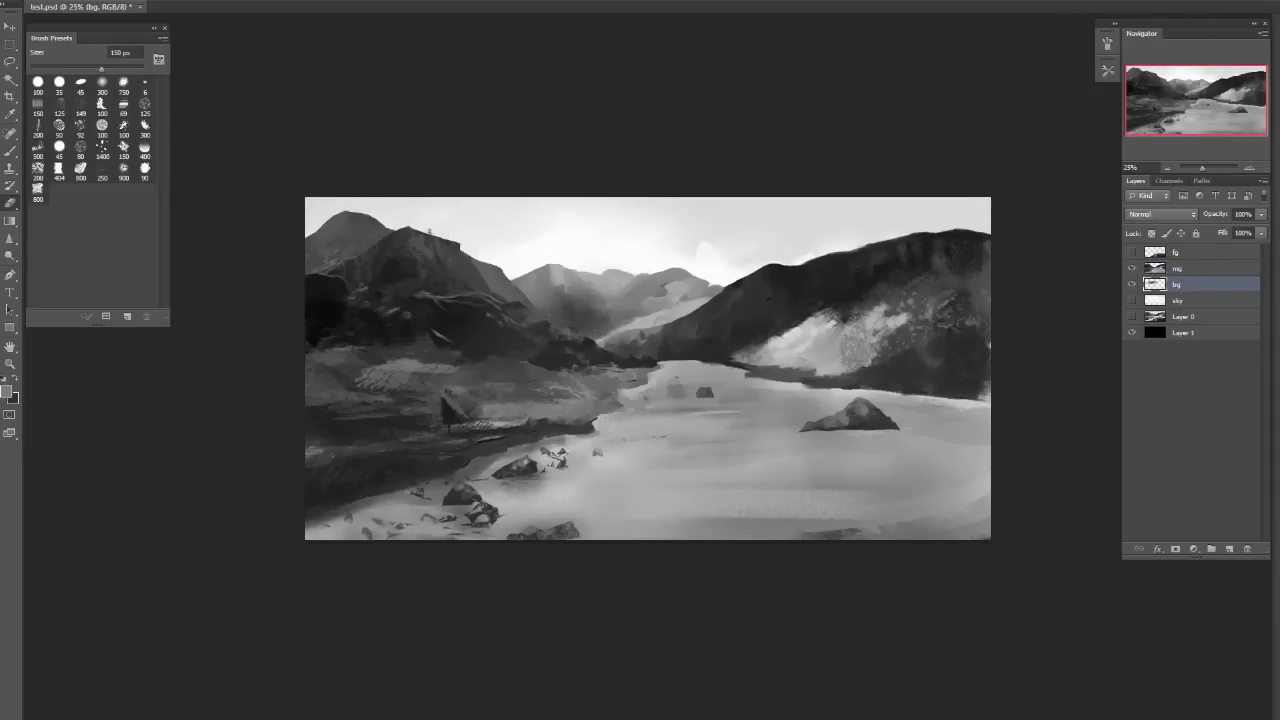
click(1200, 269)
click(1200, 285)
ctrl+click(1155, 285)
key(b)
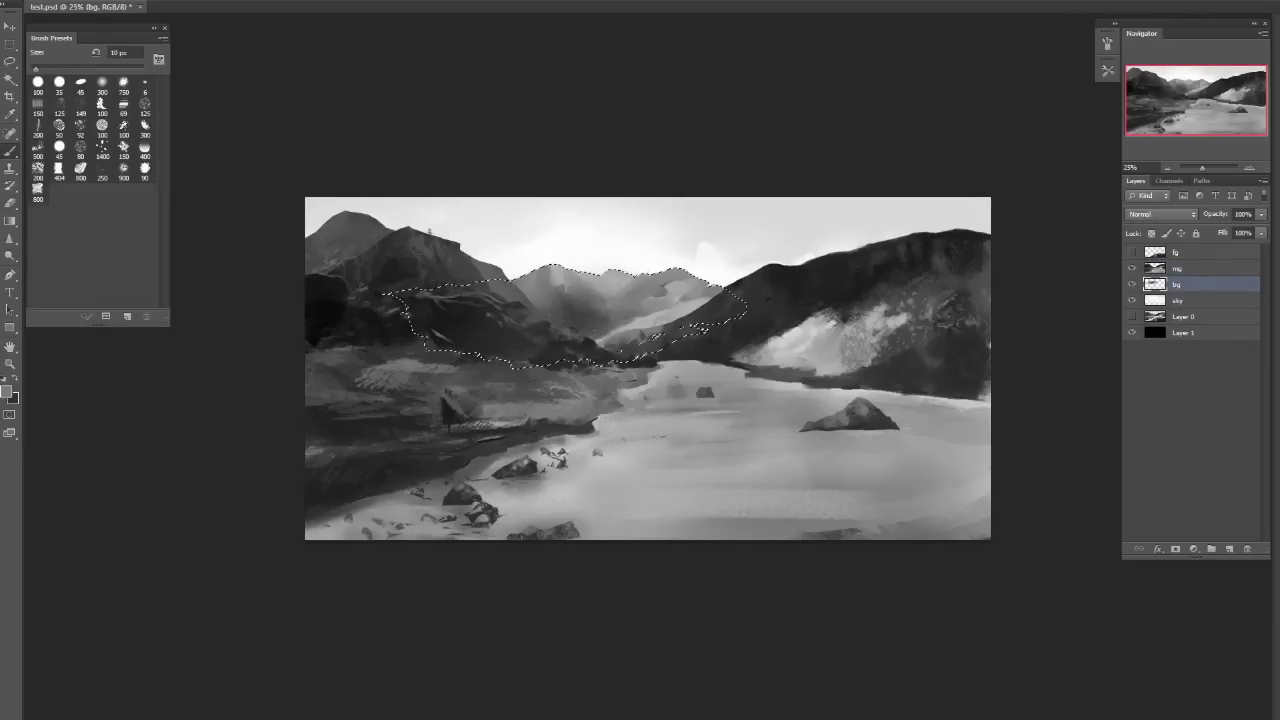
click(102, 85)
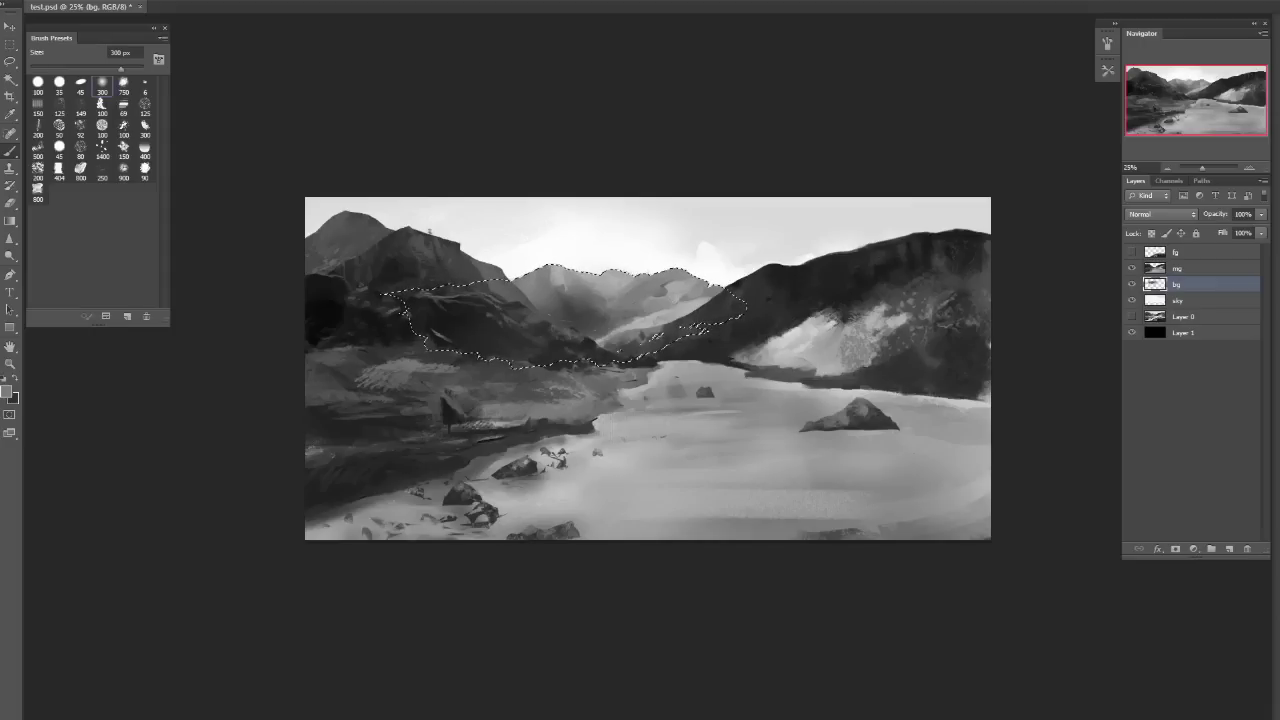
alt+click(600, 248)
key(bracketright)
key(bracketright)
key(bracketright)
key(bracketright)
key(bracketright)
key(bracketright)
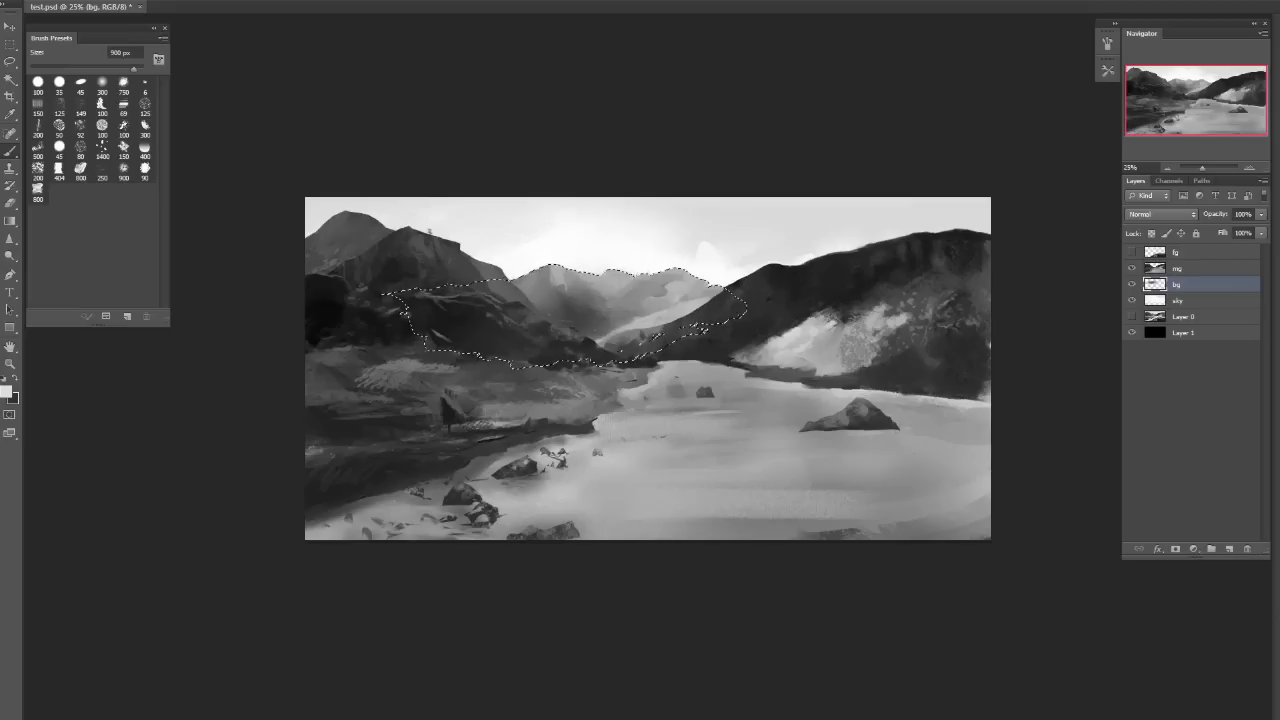
click(630, 300)
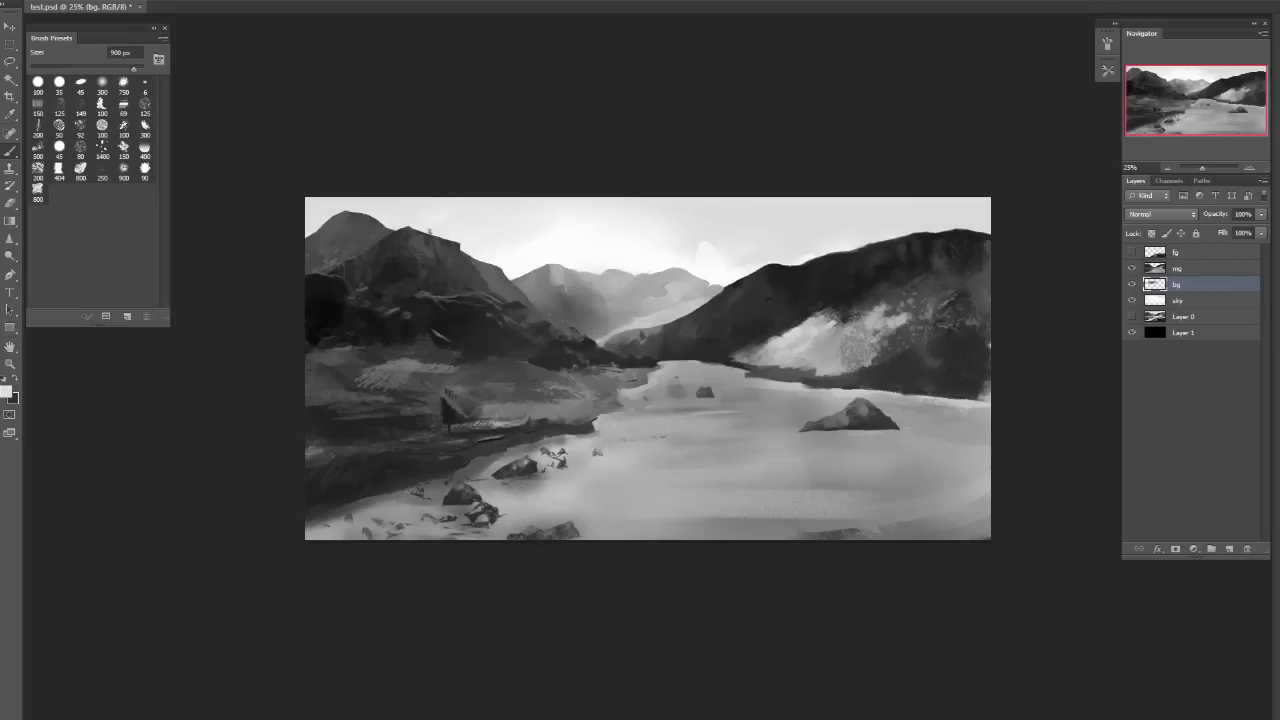
Select the mg layer's outline and brush soft light haze over its slopes near the valley with the 900 px soft brush.
ctrl+click(1155, 268)
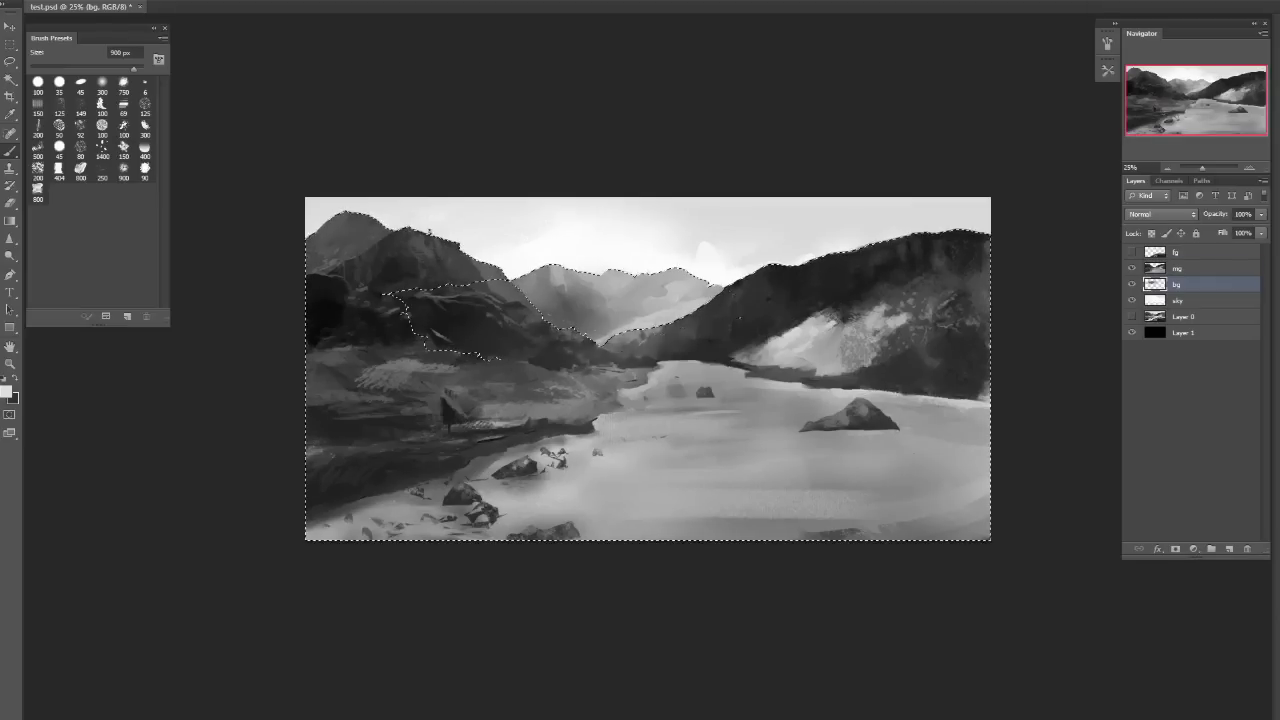
click(1178, 268)
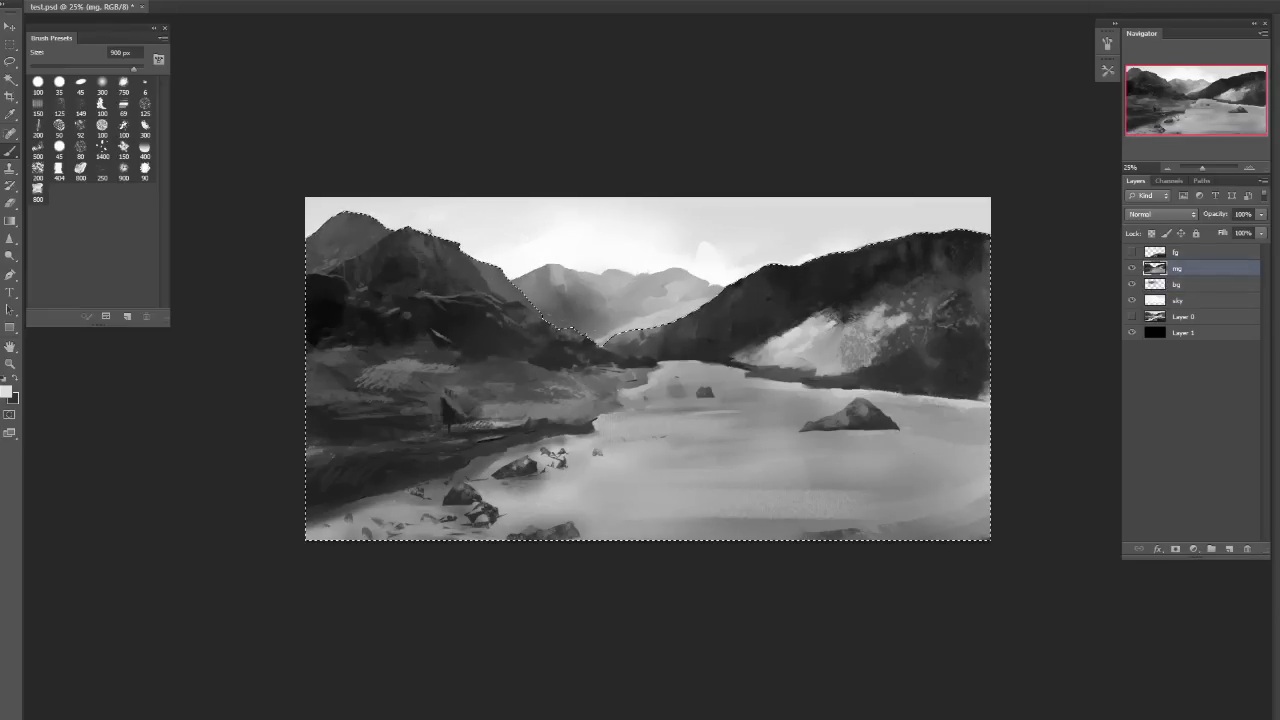
drag(665, 342, 735, 312)
key(ctrl+z)
key(ctrl+z)
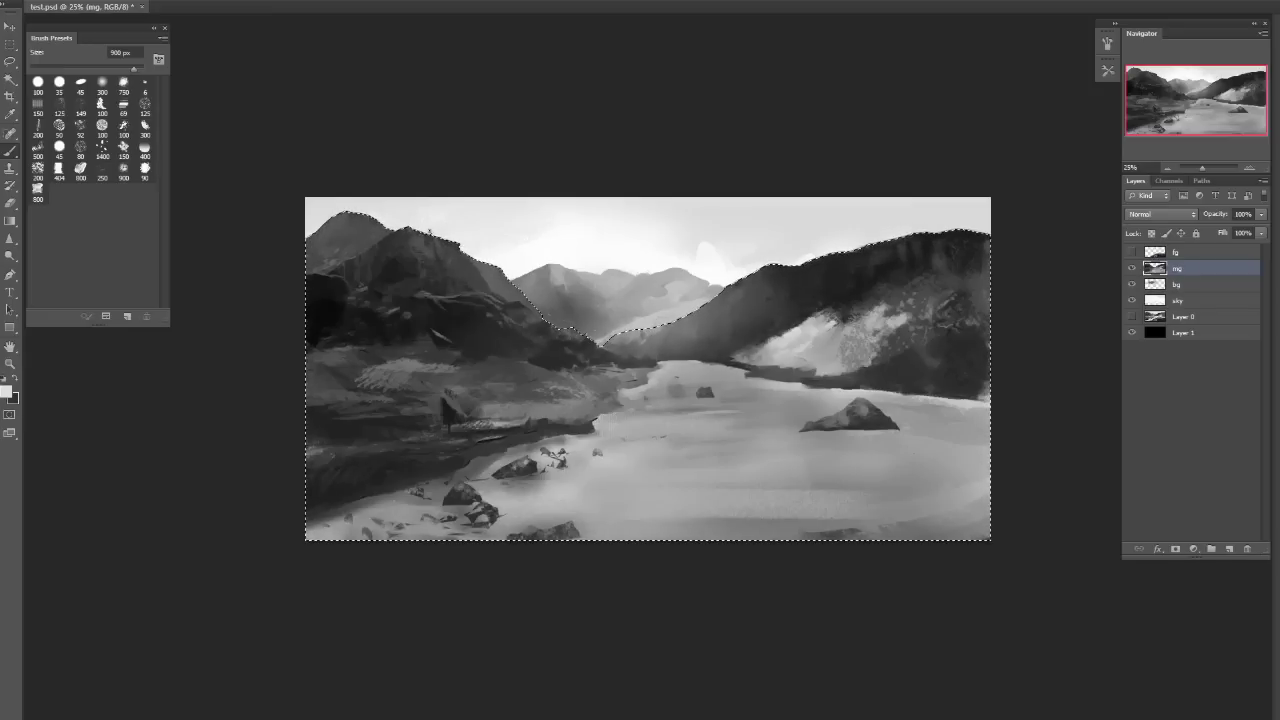
Swap to dark grey, rework the mg slopes with a textured brush at 100 to 150 px, and flip the canvas horizontally.
key(x)
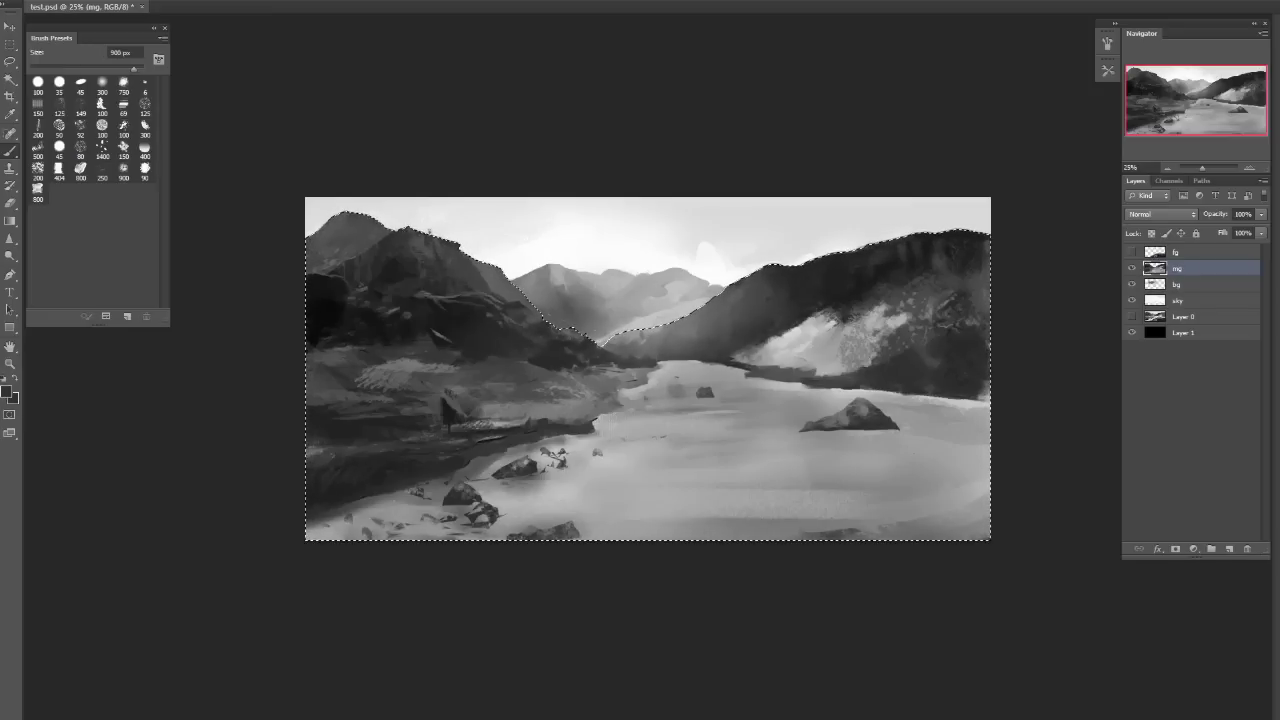
key(bracketleft)
key(bracketleft)
key(bracketleft)
key(bracketleft)
key(bracketleft)
key(bracketleft)
key(bracketleft)
key(bracketleft)
key(bracketleft)
key(bracketleft)
key(bracketleft)
key(bracketleft)
key(bracketleft)
key(bracketleft)
key(bracketleft)
key(bracketleft)
key(bracketleft)
key(bracketleft)
key(bracketleft)
key(bracketleft)
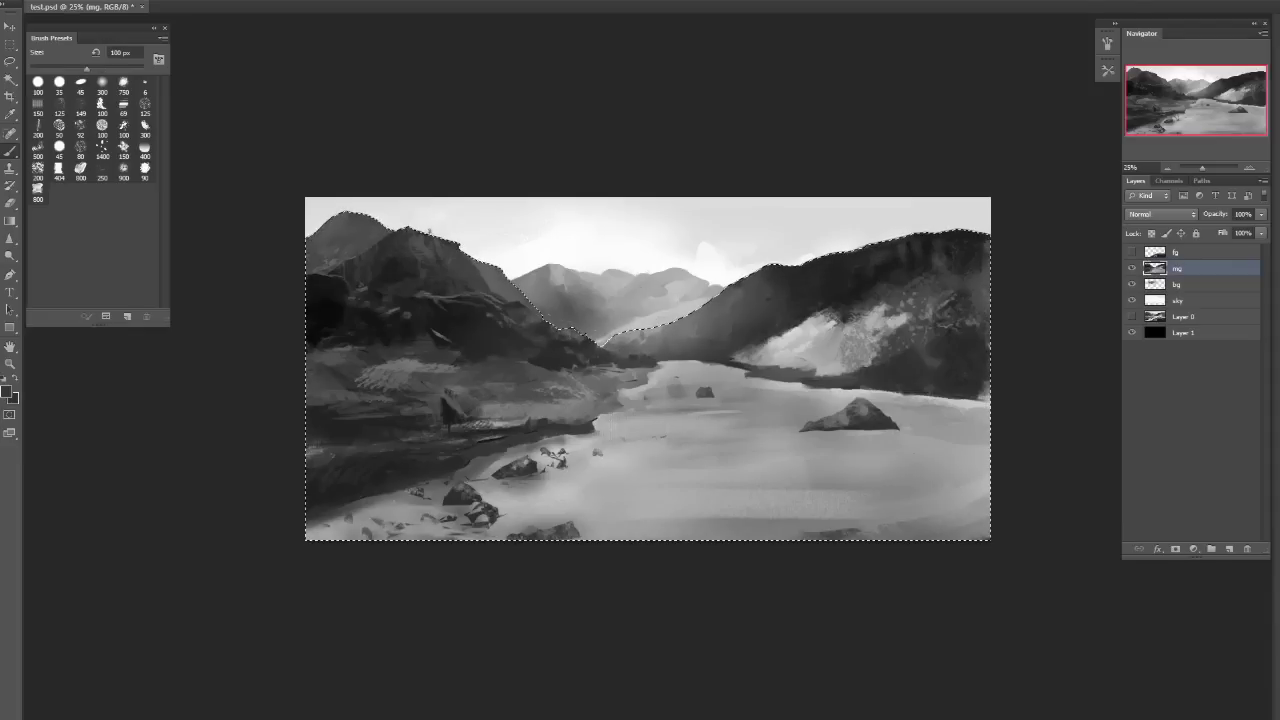
key(bracketright)
key(bracketright)
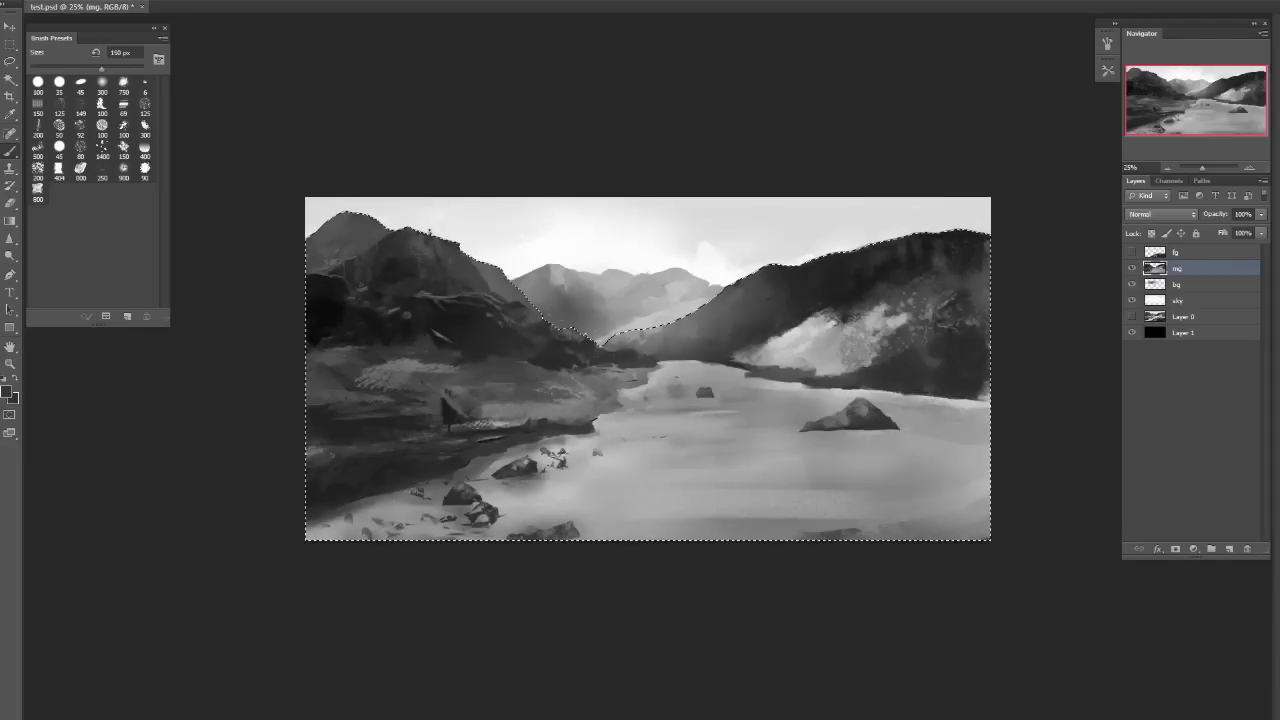
key(h)
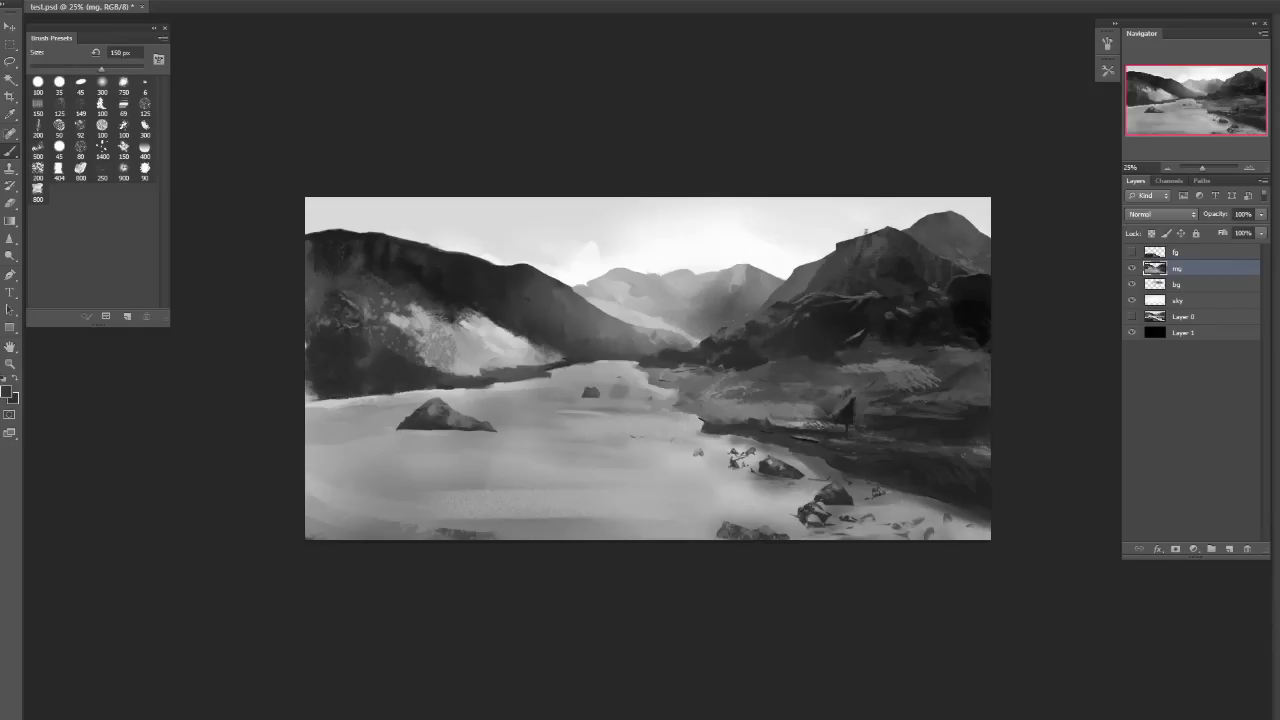
Flip the canvas horizontally to restore the painting's original orientation.
key(h)
key(h)
key(h)
key(h)
key(h)
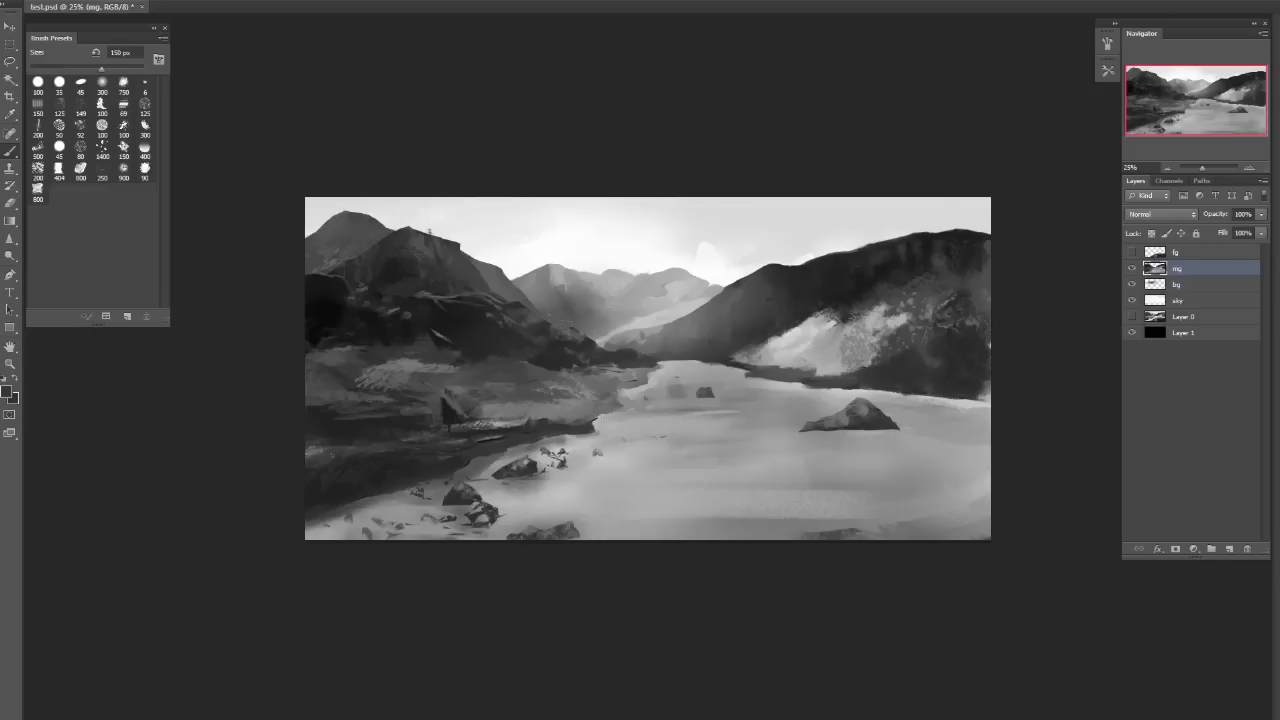
Brush lighter grey texture onto the mid-ground meadow beside the water, using the 125 px textured preset enlarged to 175 px.
key(x)
click(102, 148)
key(bracketleft)
key(bracketleft)
key(bracketleft)
key(bracketright)
click(145, 105)
alt+click(678, 462)
key(bracketright)
key(bracketright)
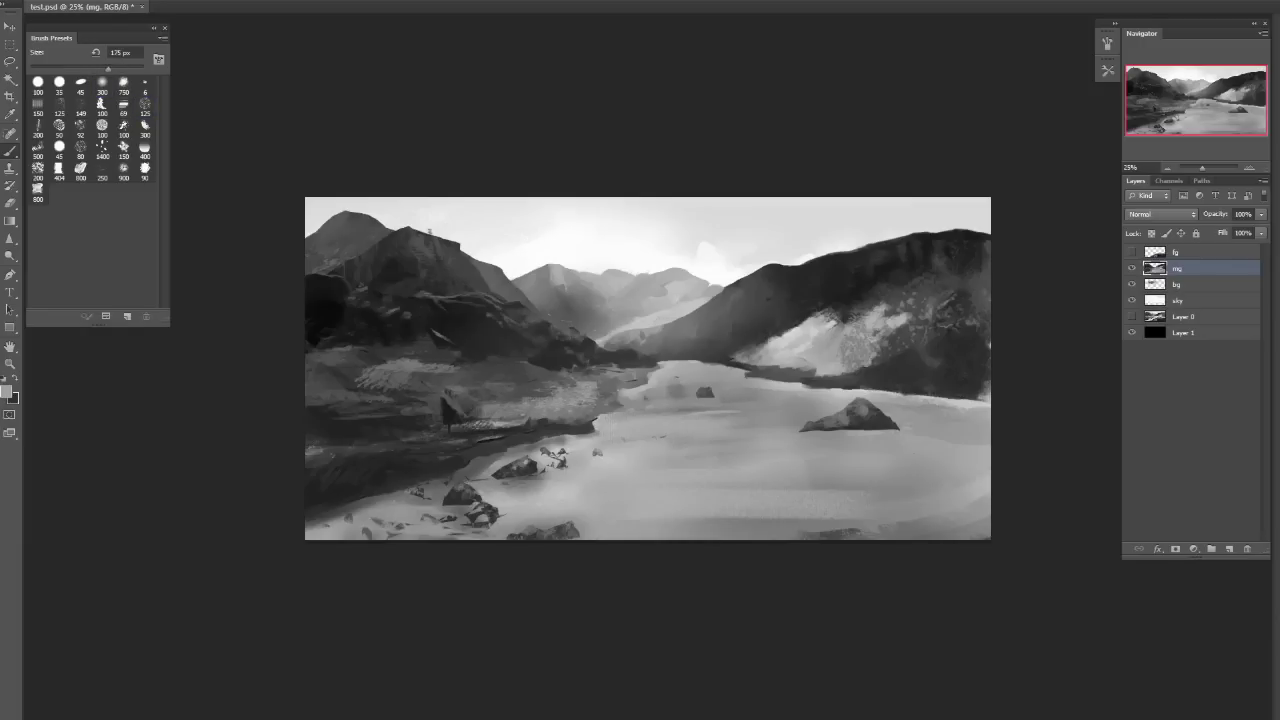
Undo the trial stroke on the meadow and add a small light grey dab near the shore with the 125 px textured preset.
key(bracketleft)
mouse_move(358, 387)
mouse_down()
mouse_move(328, 388)
mouse_move(354, 387)
mouse_up()
key(ctrl+z)
click(145, 107)
key(bracketright)
key(bracketright)
key(bracketleft)
click(366, 427)
alt+click(543, 369)
key(bracketleft)
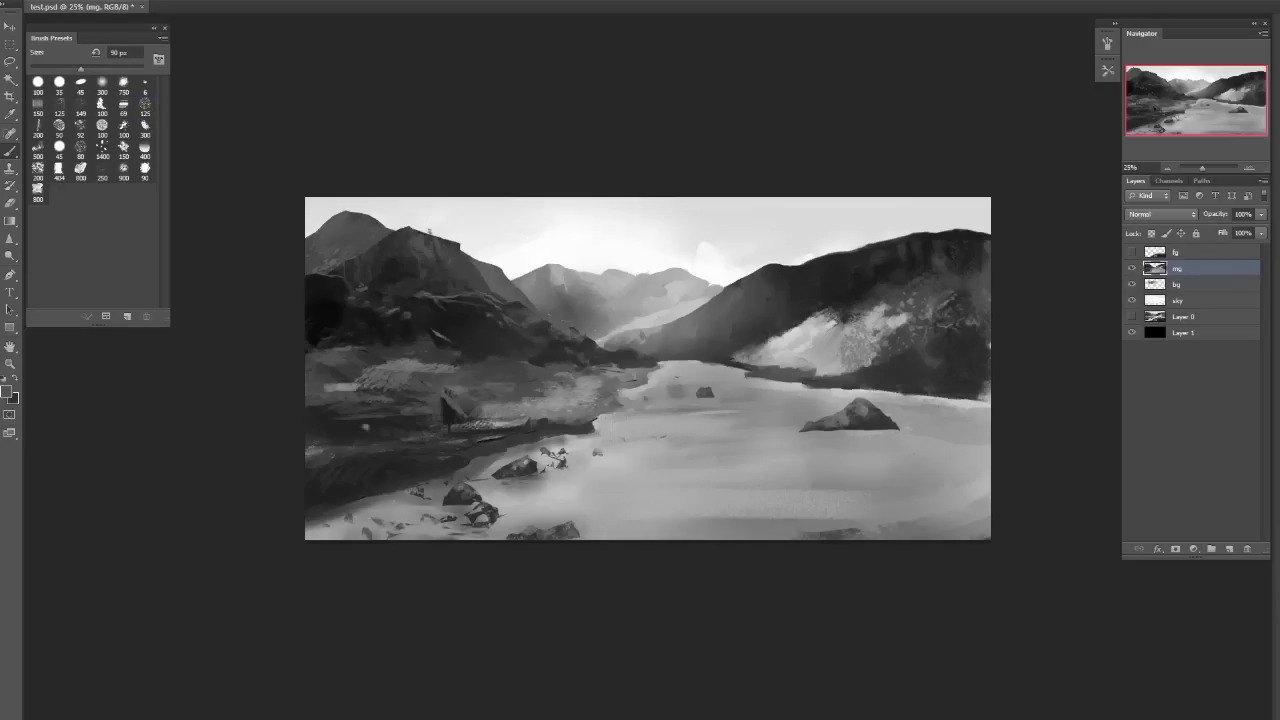
Touch up the rocky foot of the left mid-ground mountain with greys sampled from the slope and meadow.
alt+click(617, 367)
key(d)
alt+click(560, 343)
alt+click(560, 343)
drag(556, 338, 563, 348)
alt+click(560, 343)
alt+click(445, 327)
alt+click(427, 307)
Rework the base of the left mid-ground slope with sampled grey and a larger textured brush, undoing the last stroke.
key(bracketright)
key(bracketright)
key(bracketright)
key(bracketright)
key(bracketright)
key(bracketright)
key(bracketright)
key(bracketright)
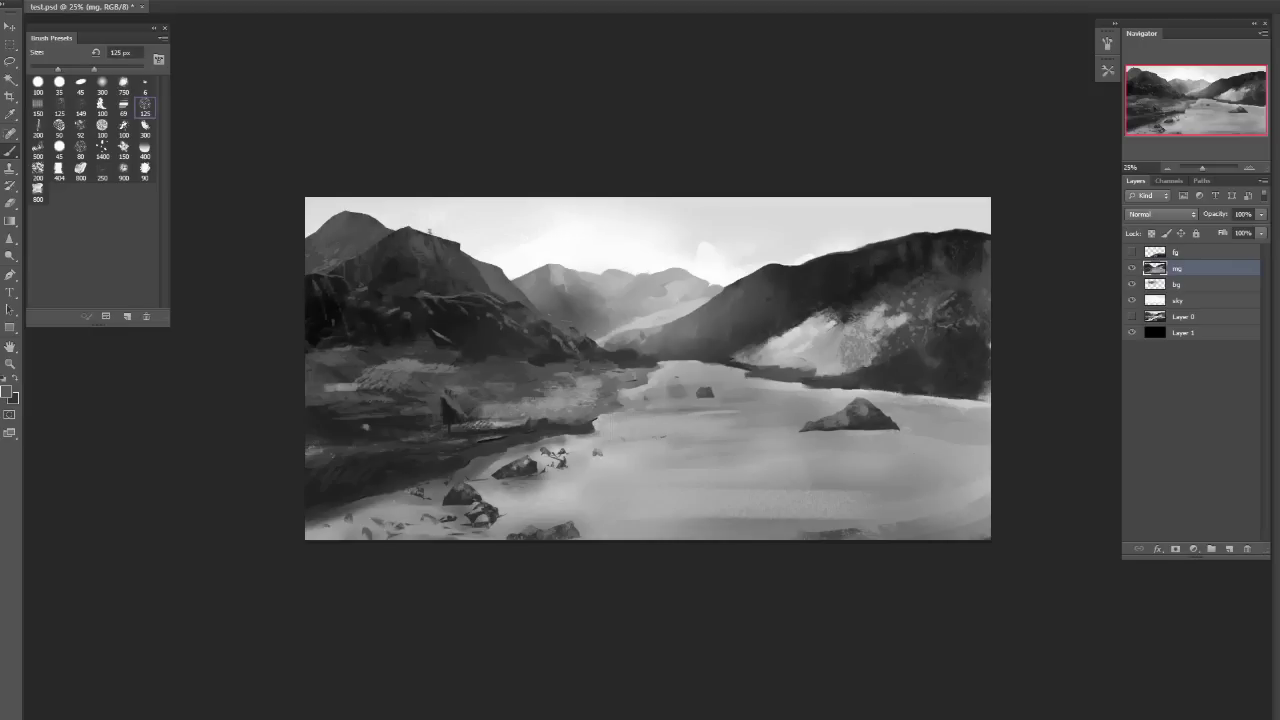
drag(330, 348, 318, 335)
key(ctrl+z)
Activate the visible fg layer with its outline selected, and load the Artist brush set listed between Artist_M and Artist_Malin.
click(1131, 251)
click(1175, 251)
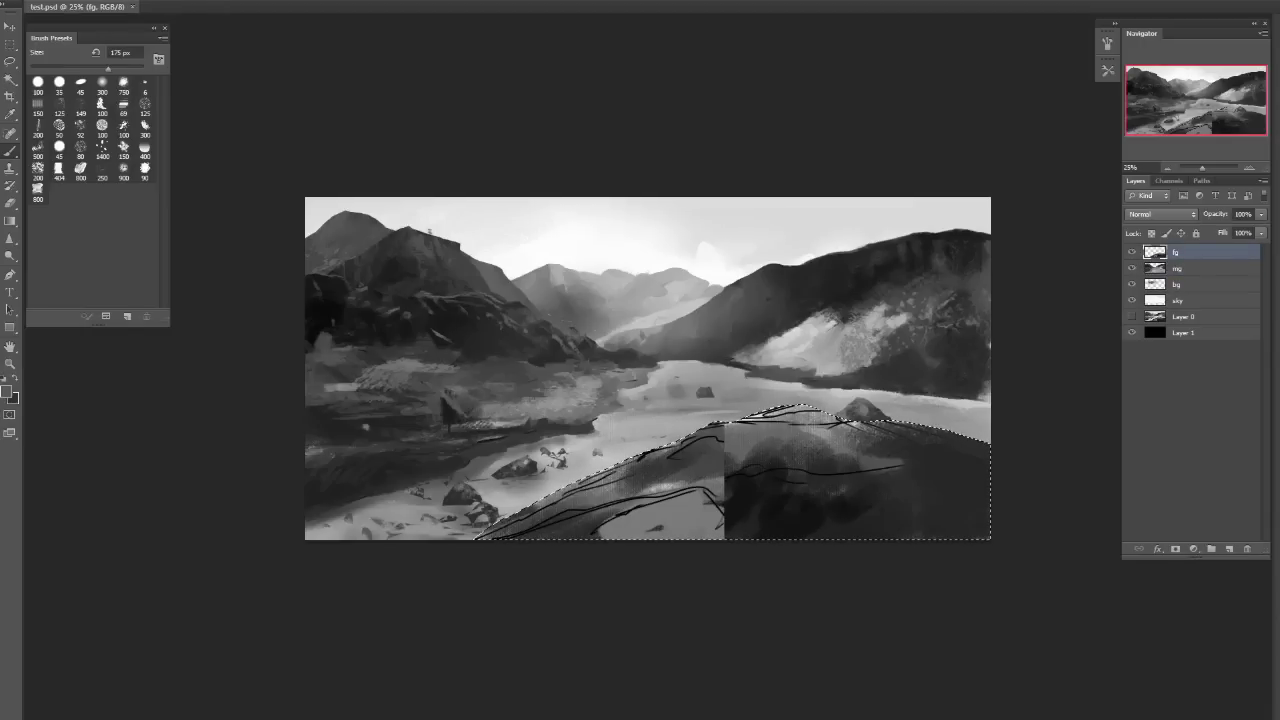
click(162, 37)
key(Escape)
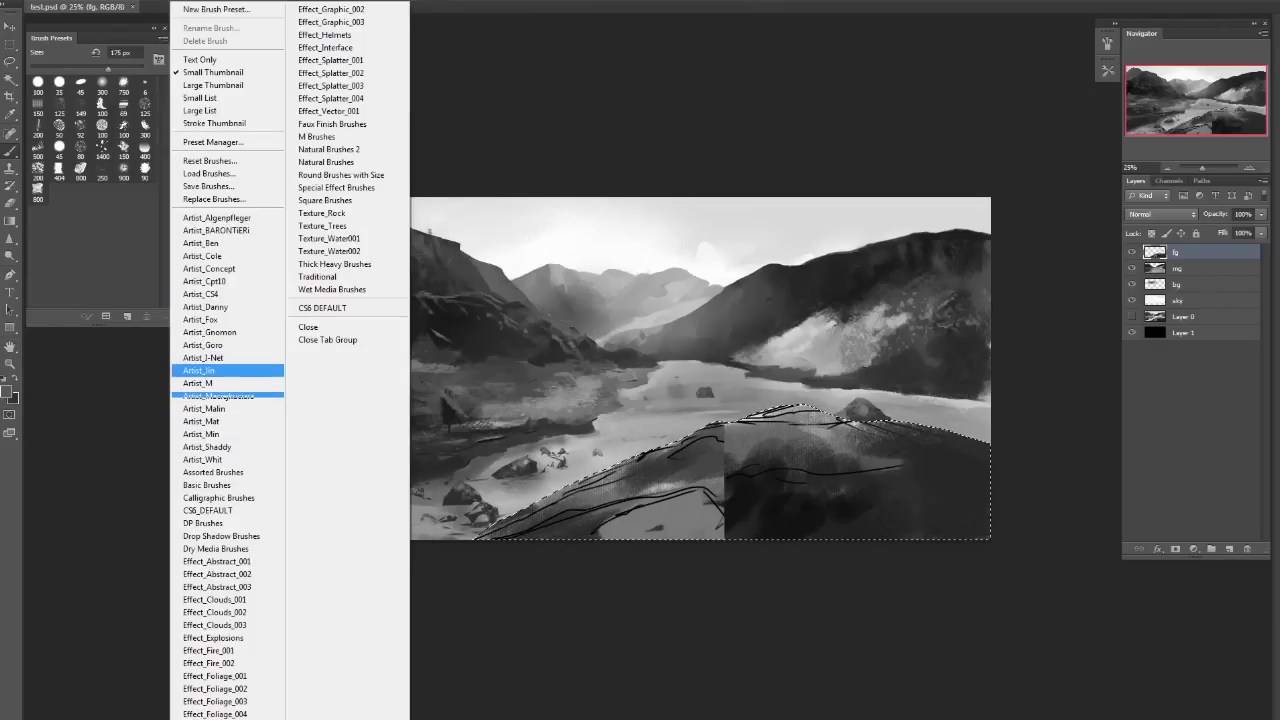
click(220, 396)
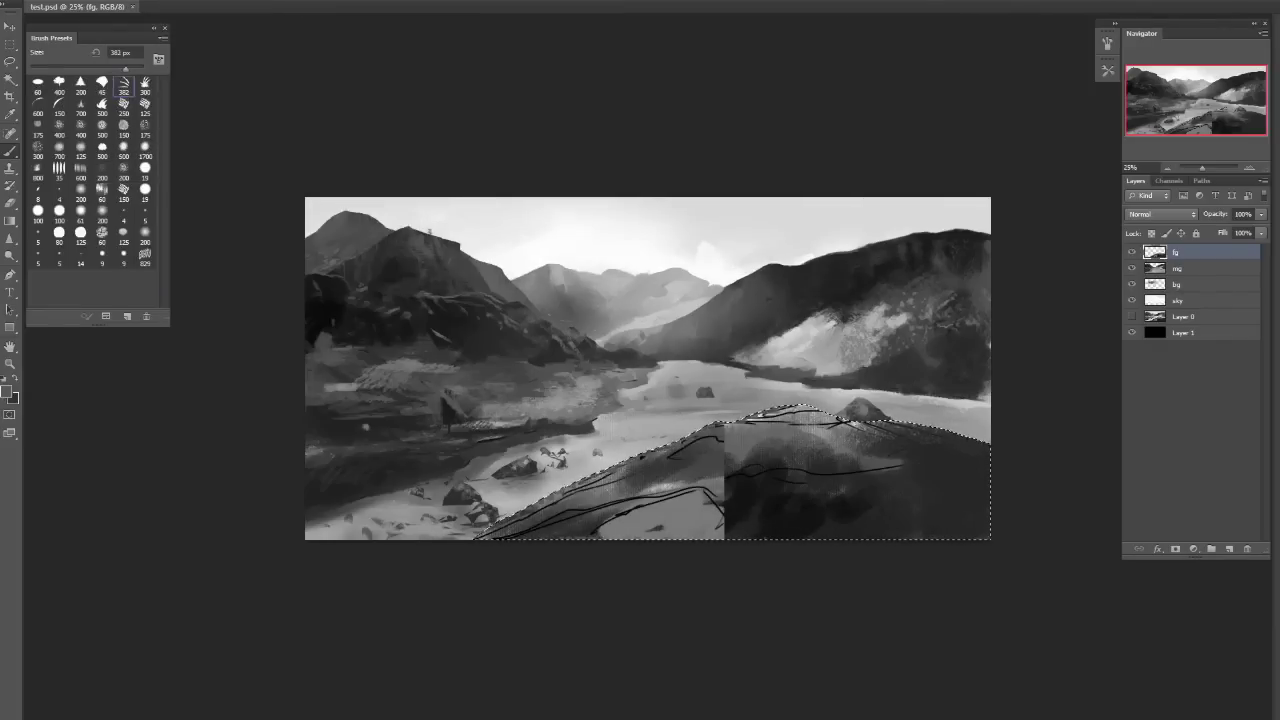
Paint near-black grass over the lower foreground hill with the 382 px grass preset enlarged to 400 px and above.
key(x)
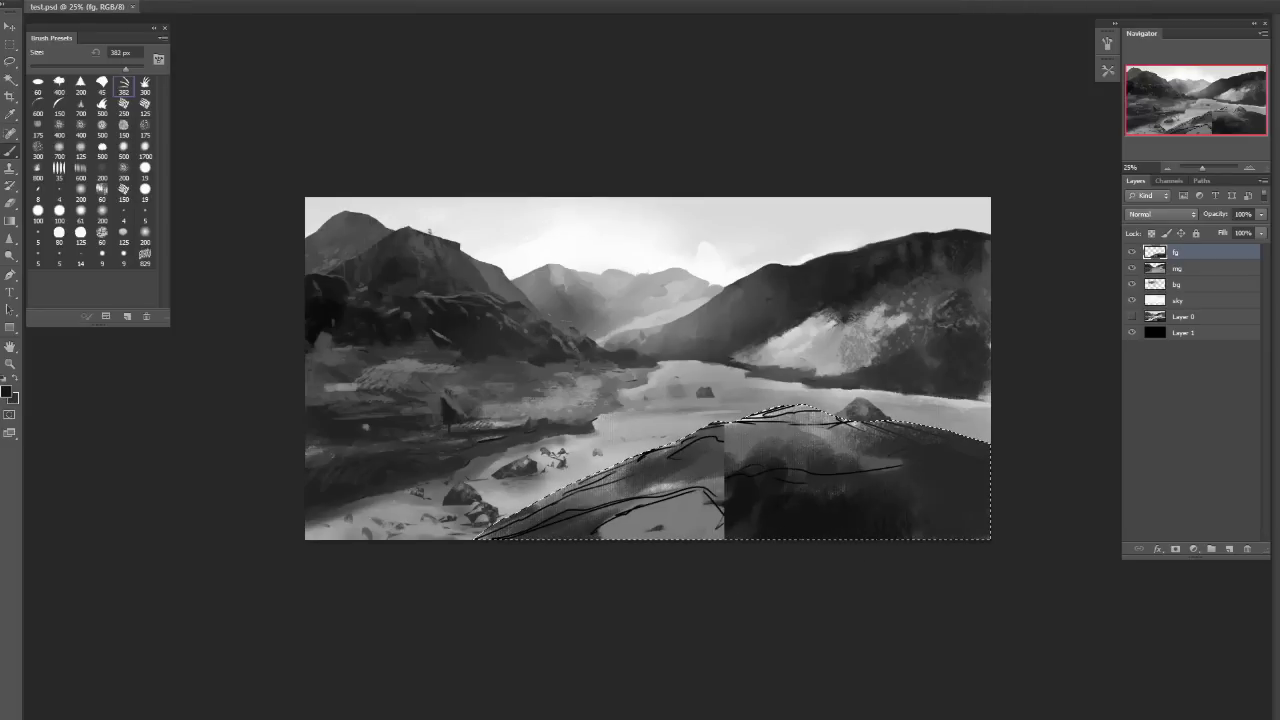
key(bracketright)
drag(866, 520, 970, 500)
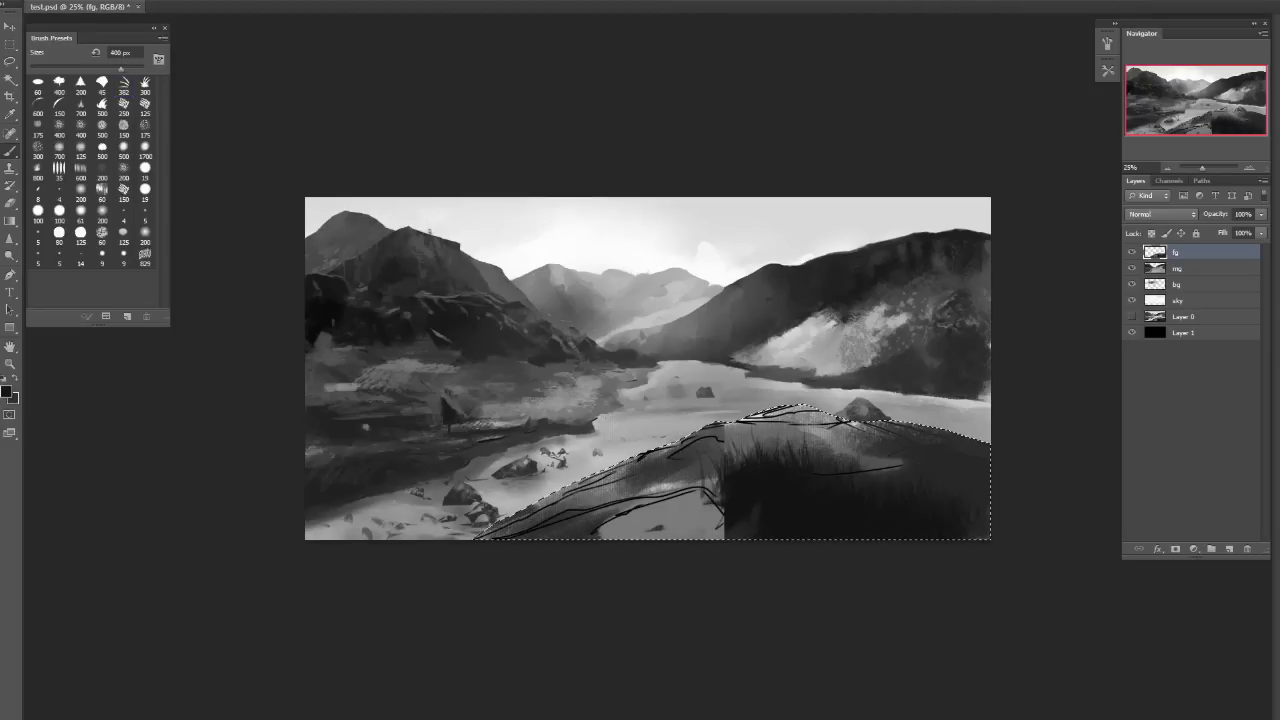
key(bracketright)
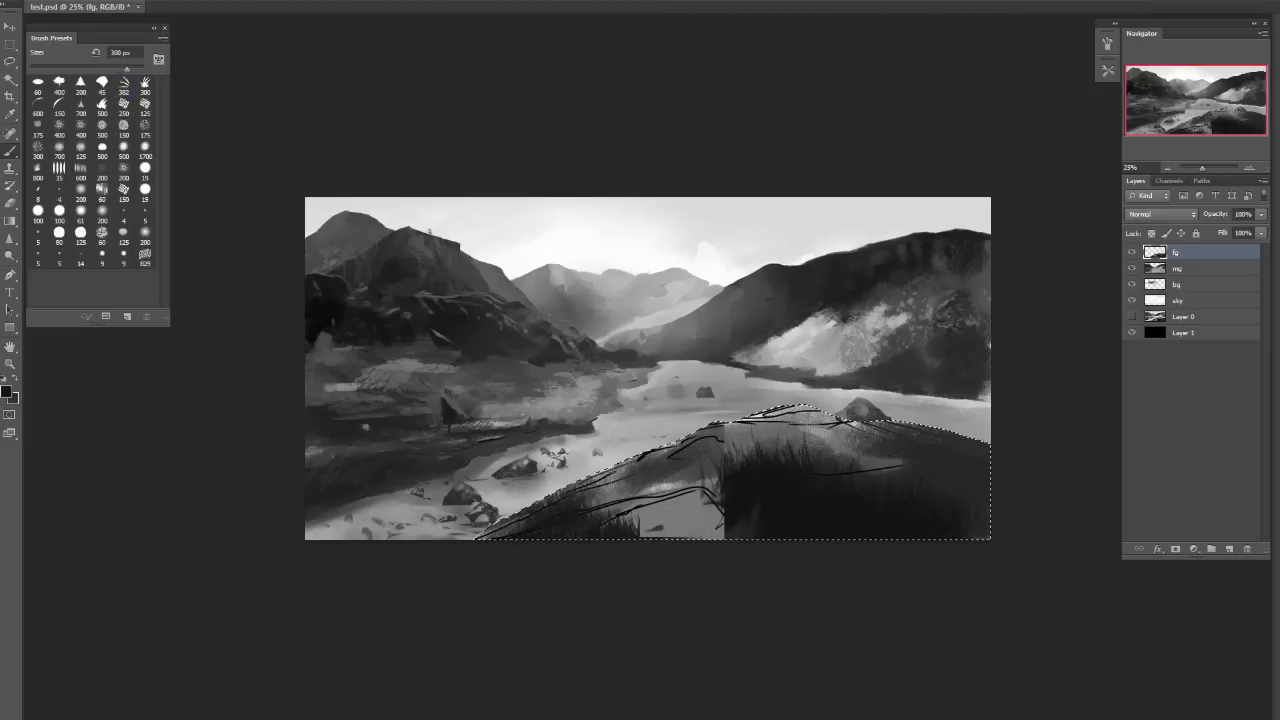
mouse_move(520, 525)
mouse_down()
mouse_move(800, 436)
mouse_move(690, 505)
mouse_up()
Cover the sketch lines at the foreground hill's peak with dark grass strokes, using the grass brush at 100 px.
alt+click(798, 418)
key(bracketleft)
key(bracketleft)
key(bracketleft)
key(bracketleft)
key(bracketleft)
key(bracketleft)
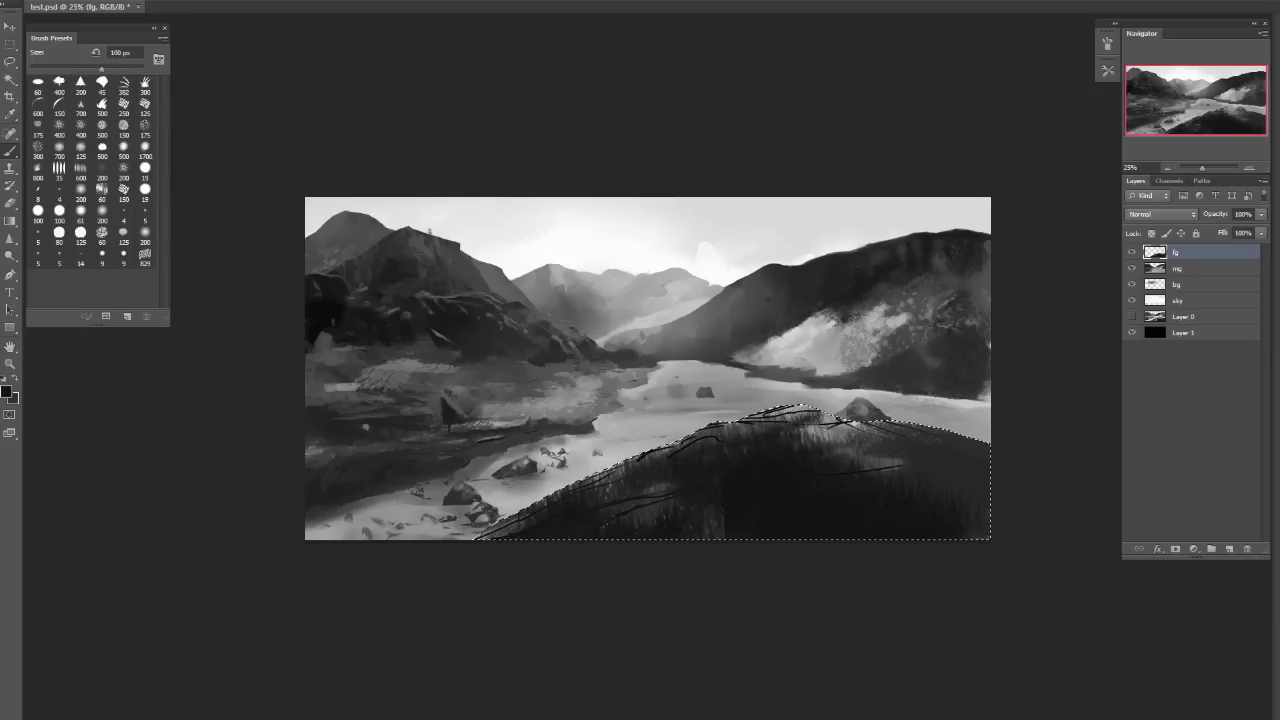
drag(788, 485, 790, 420)
key(bracketleft)
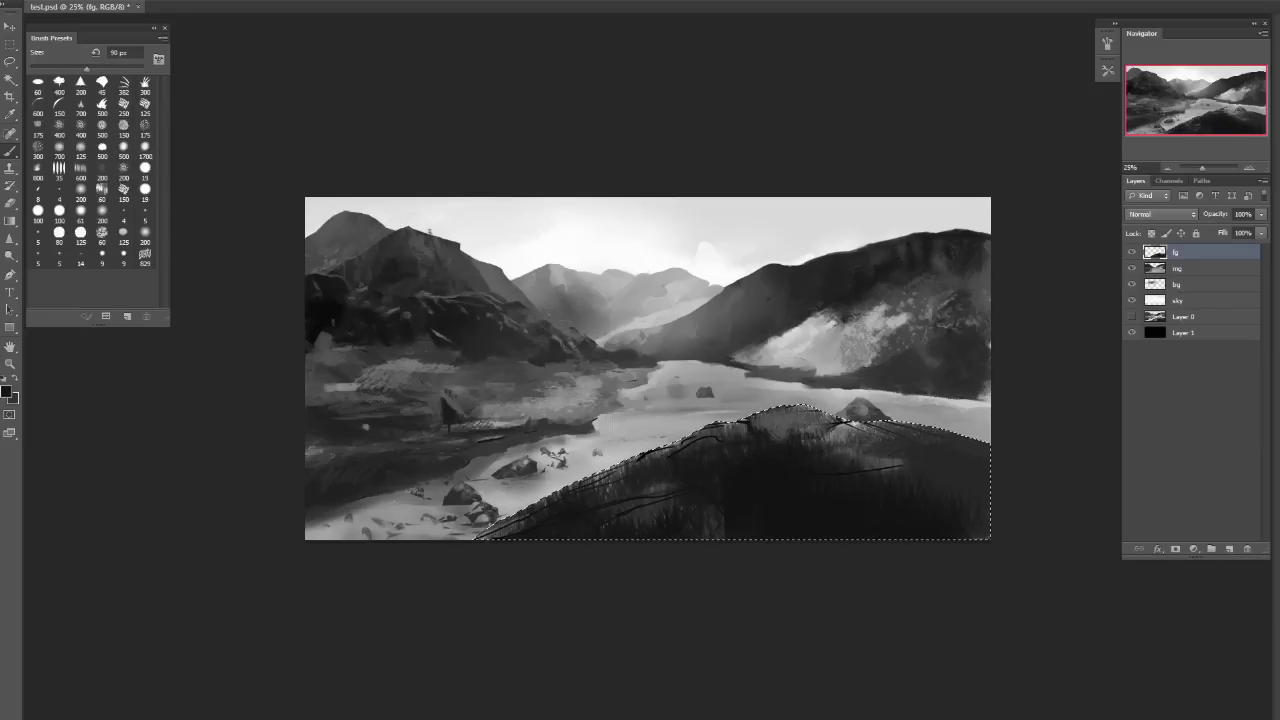
Sample light grey from the sunlit hillside and paint light grass along the foreground hill's crest at 175 px.
alt+click(841, 351)
key(bracketright)
key(bracketright)
key(bracketright)
key(bracketright)
drag(745, 435, 835, 418)
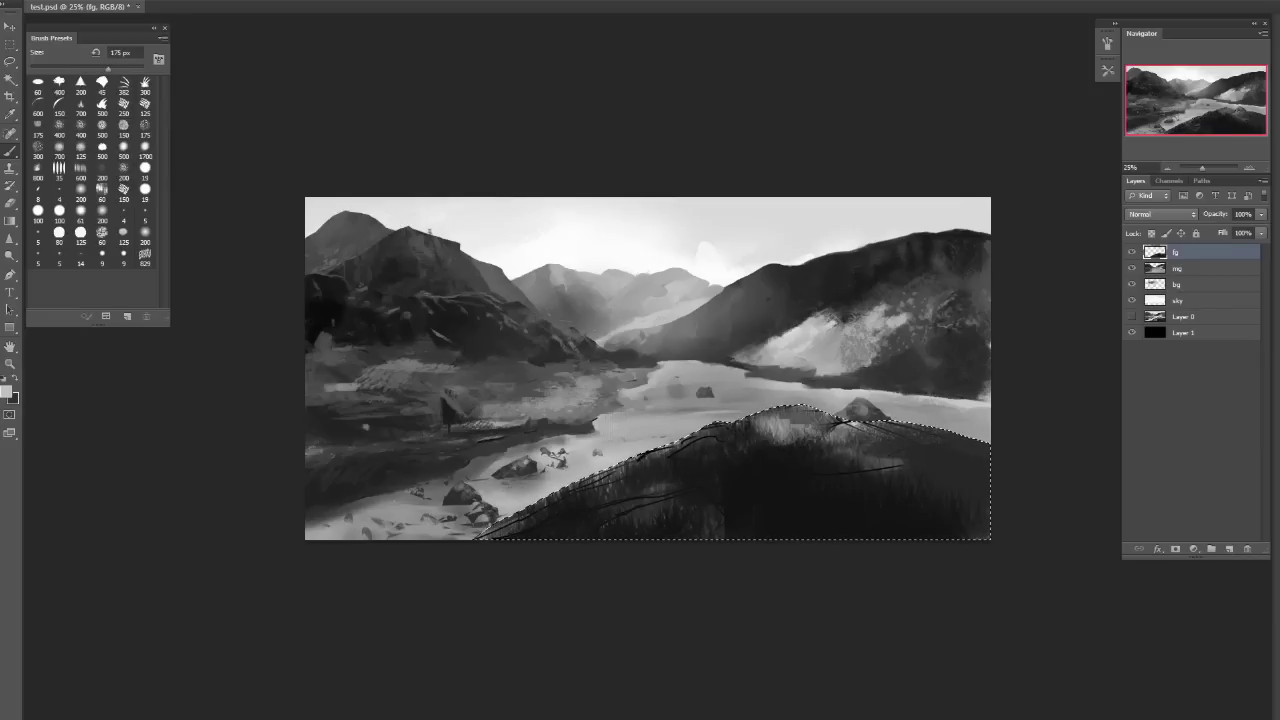
drag(735, 438, 828, 416)
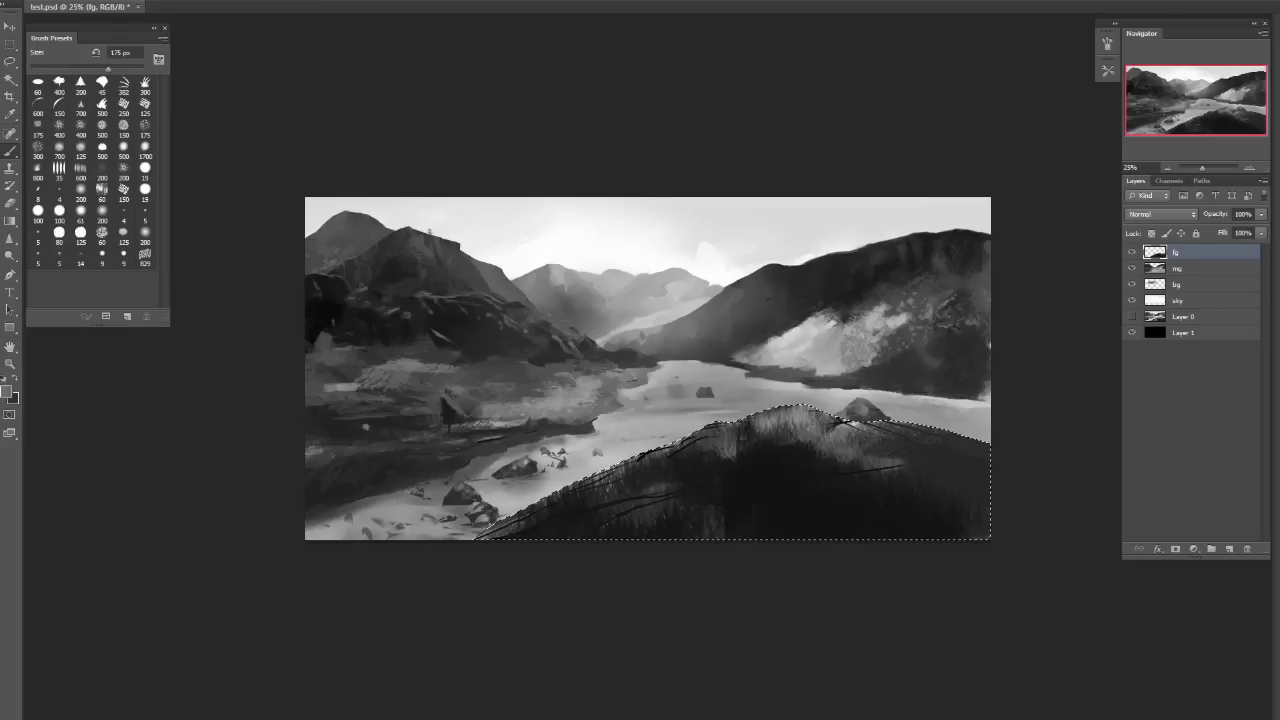
Spread medium-grey grass below the foreground hill's crest at 150 px and onto its right shoulder at 100 px.
alt+click(774, 462)
key(bracketleft)
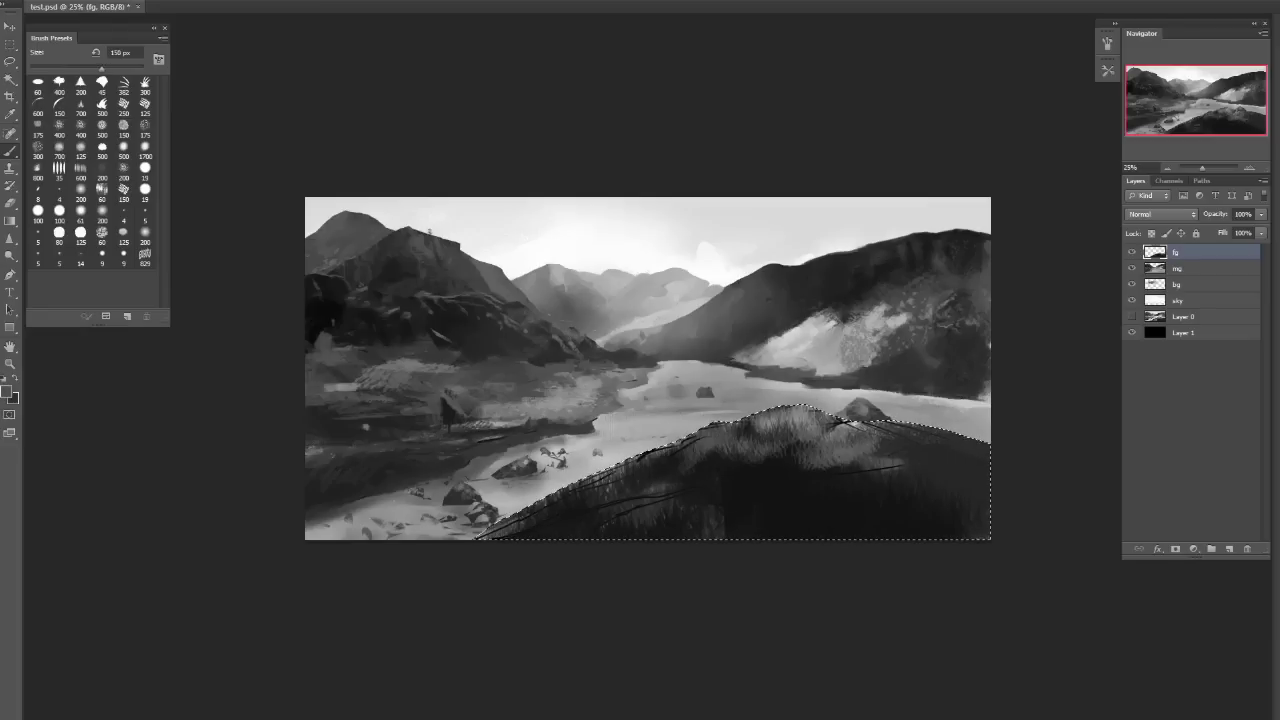
alt+click(930, 470)
key(bracketleft)
key(bracketleft)
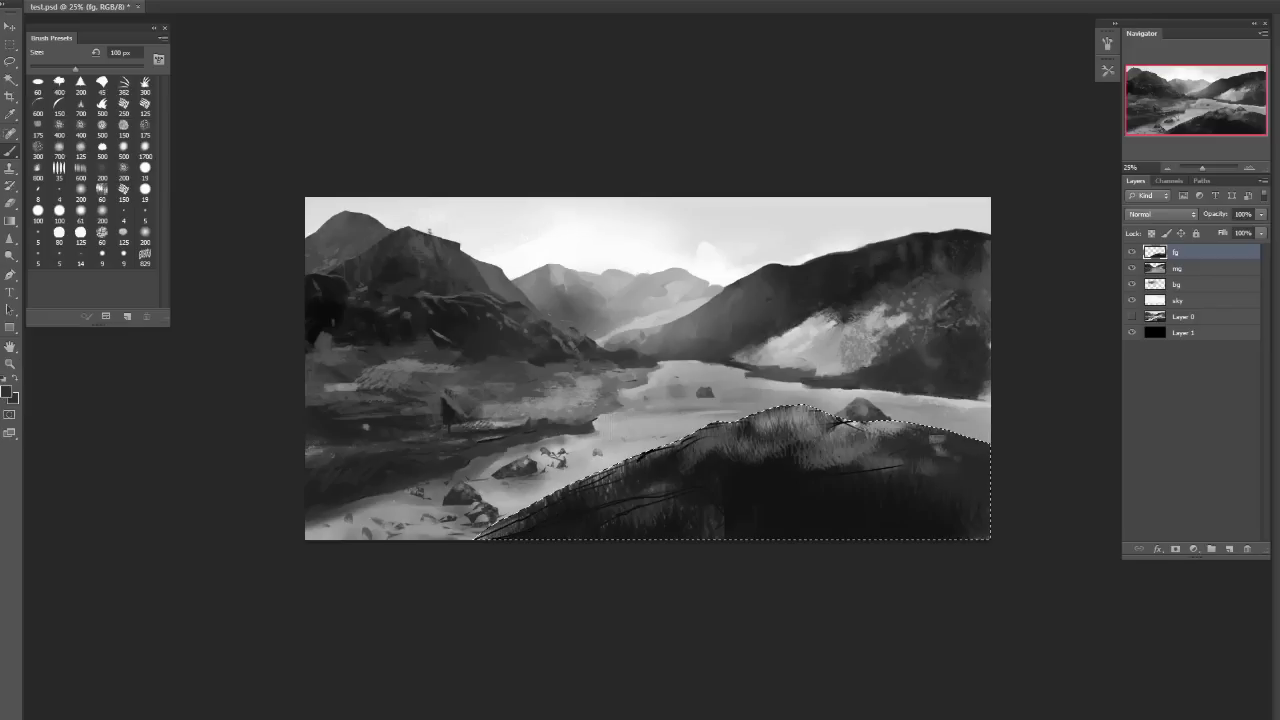
Blend grey grass across the hill's right shoulder and middle with the grass brush at 125 to 250 px.
click(843, 457)
key(bracketright)
key(bracketright)
key(bracketright)
key(bracketright)
key(bracketright)
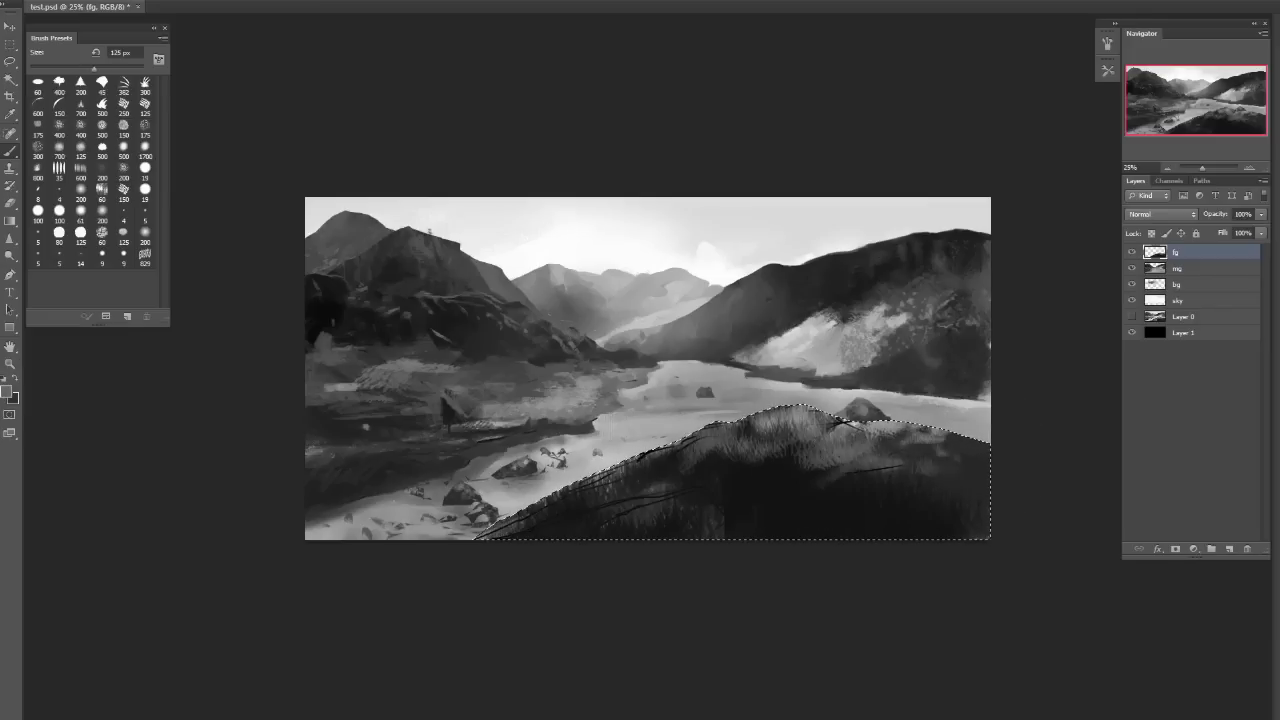
key(x)
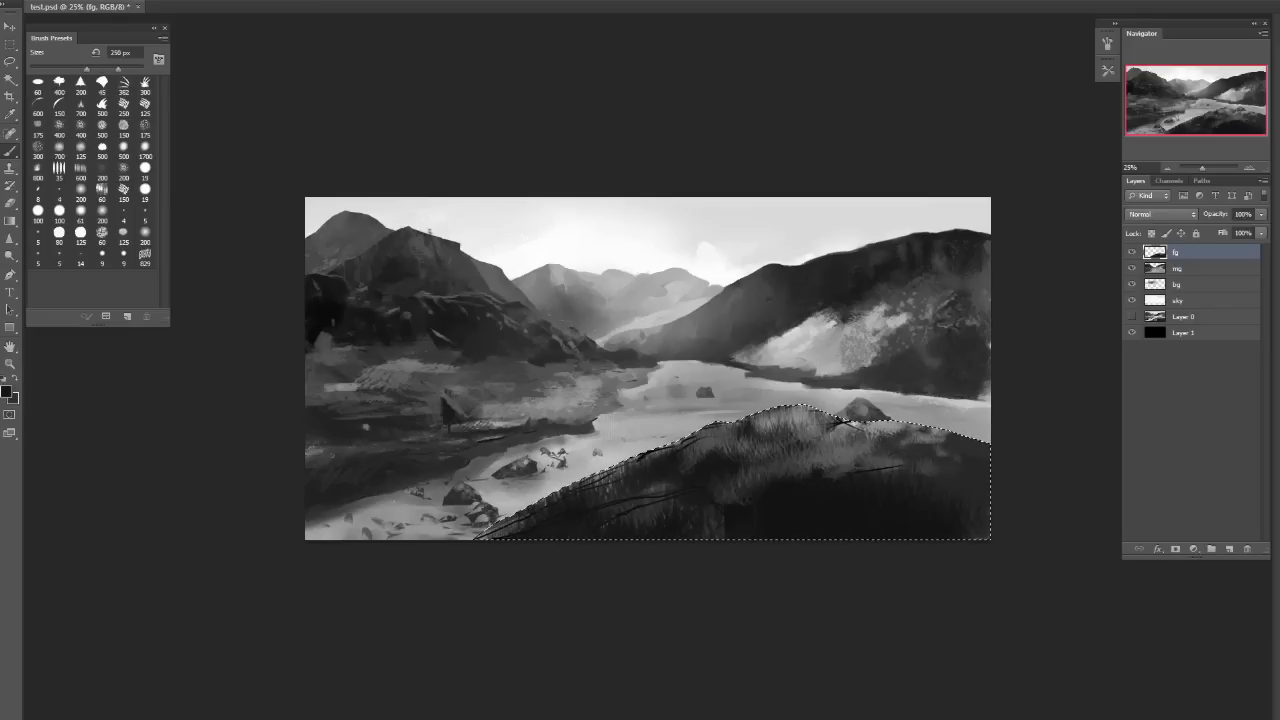
Paint larger grey grass blades over the dark lower part of the foreground hill, and undo the last stroke.
key(bracketright)
key(bracketright)
key(bracketright)
key(bracketright)
key(bracketright)
key(bracketright)
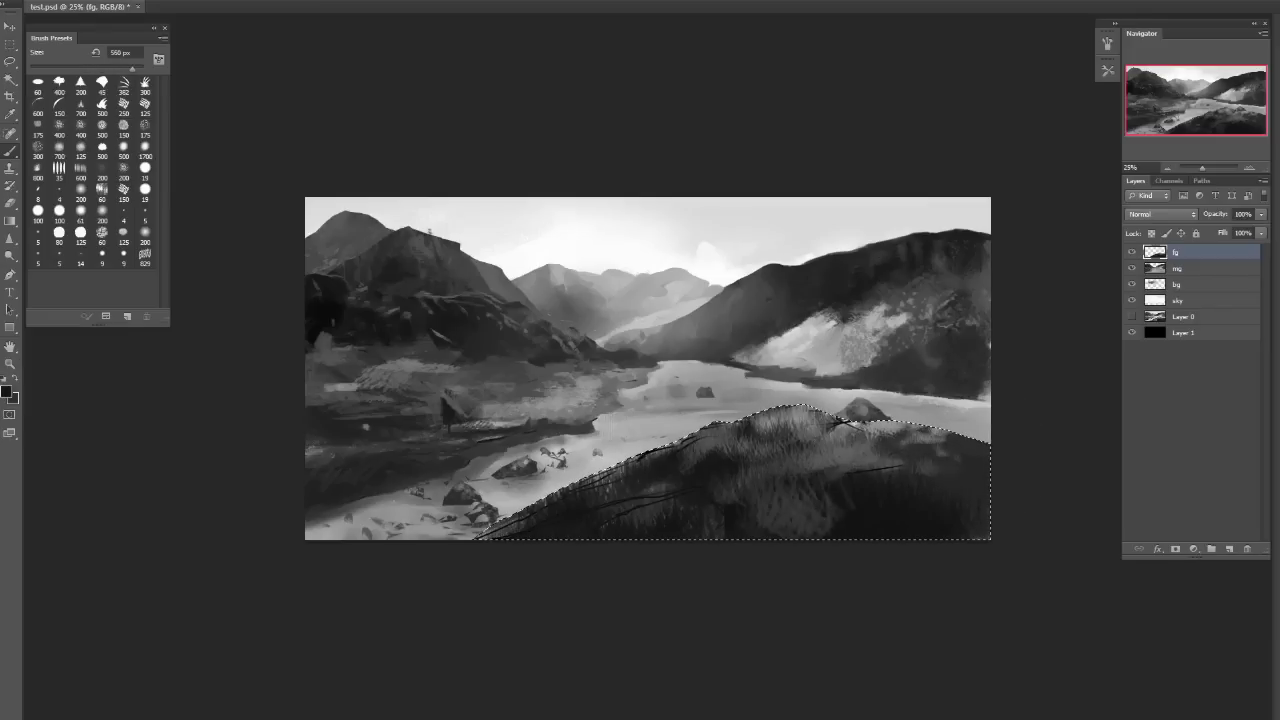
key(ctrl+z)
Paint lighter grass blades across the right shoulder of the foreground hill with the grass brush at 500 px.
key(x)
key(bracketright)
key(bracketright)
key(bracketright)
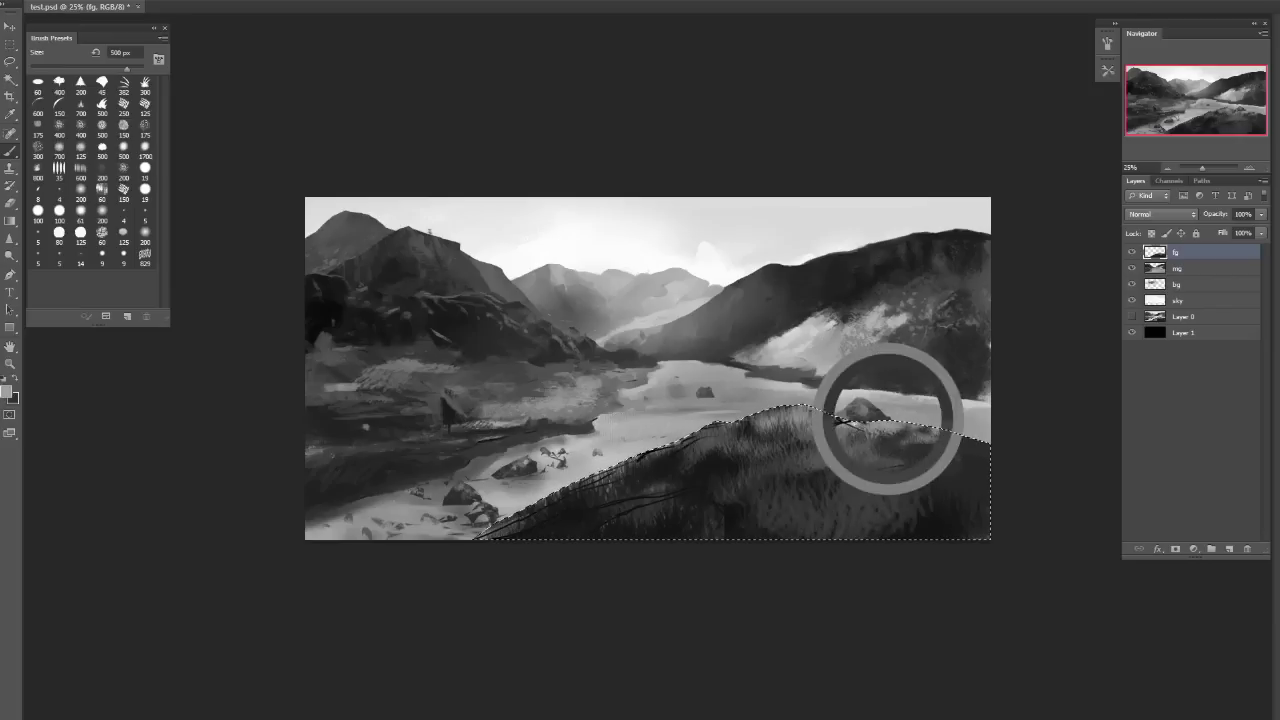
key(x)
drag(830, 455, 950, 465)
key(x)
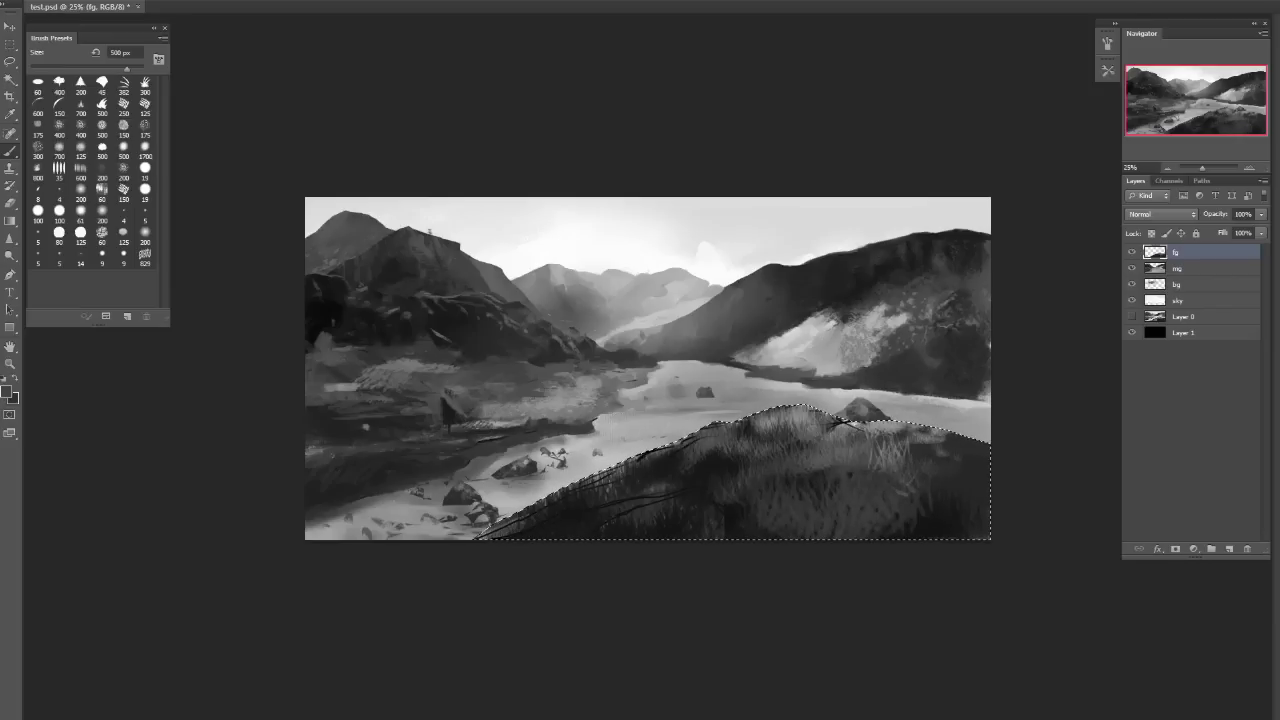
Add upright grey grass blades at the foreground hill's lower right corner with a smaller grass brush.
key(bracketleft)
key(bracketleft)
drag(940, 538, 945, 502)
key(x)
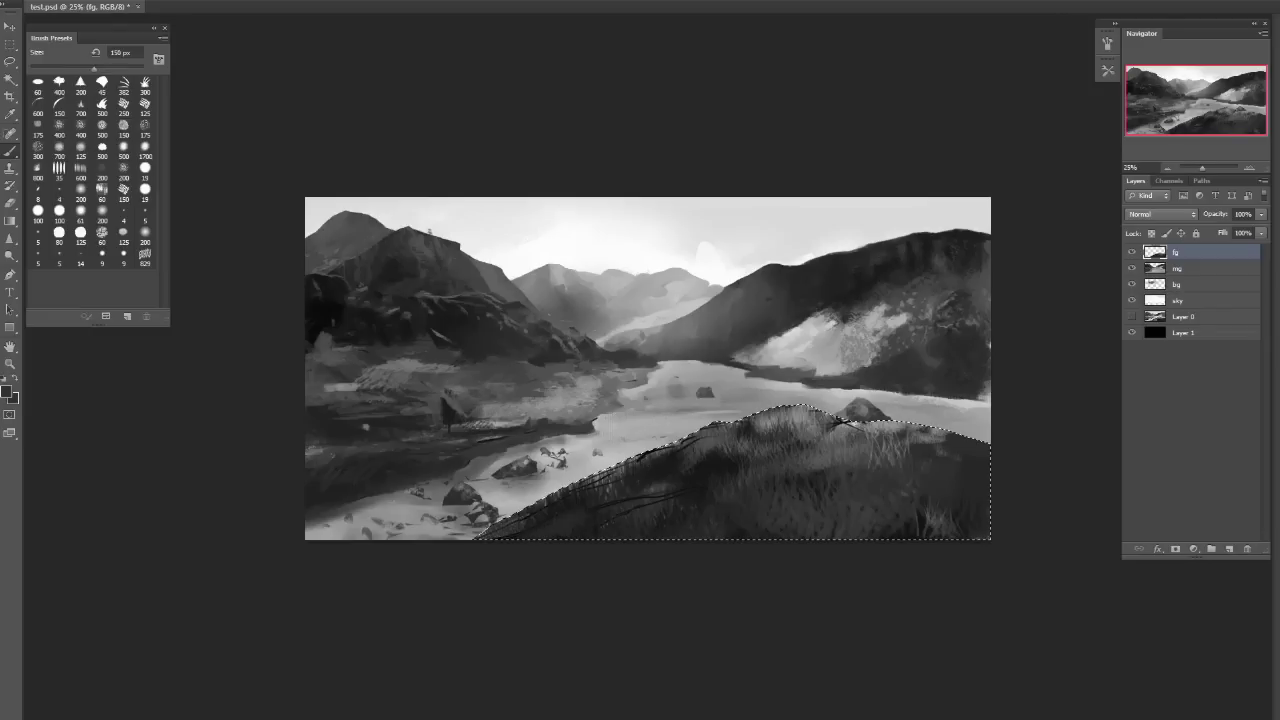
key(bracketright)
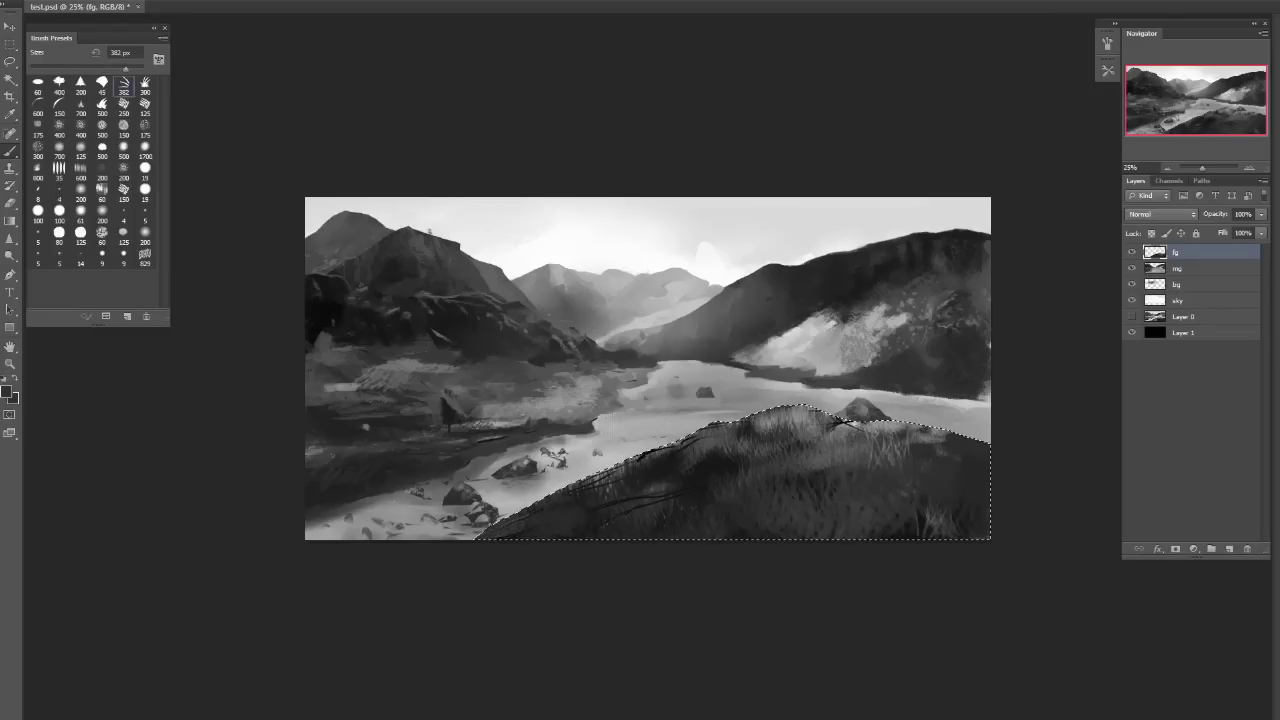
Paint over the sketch lines on the foreground hill's left flank with sampled dark greys and a 30 px brush.
click(101, 84)
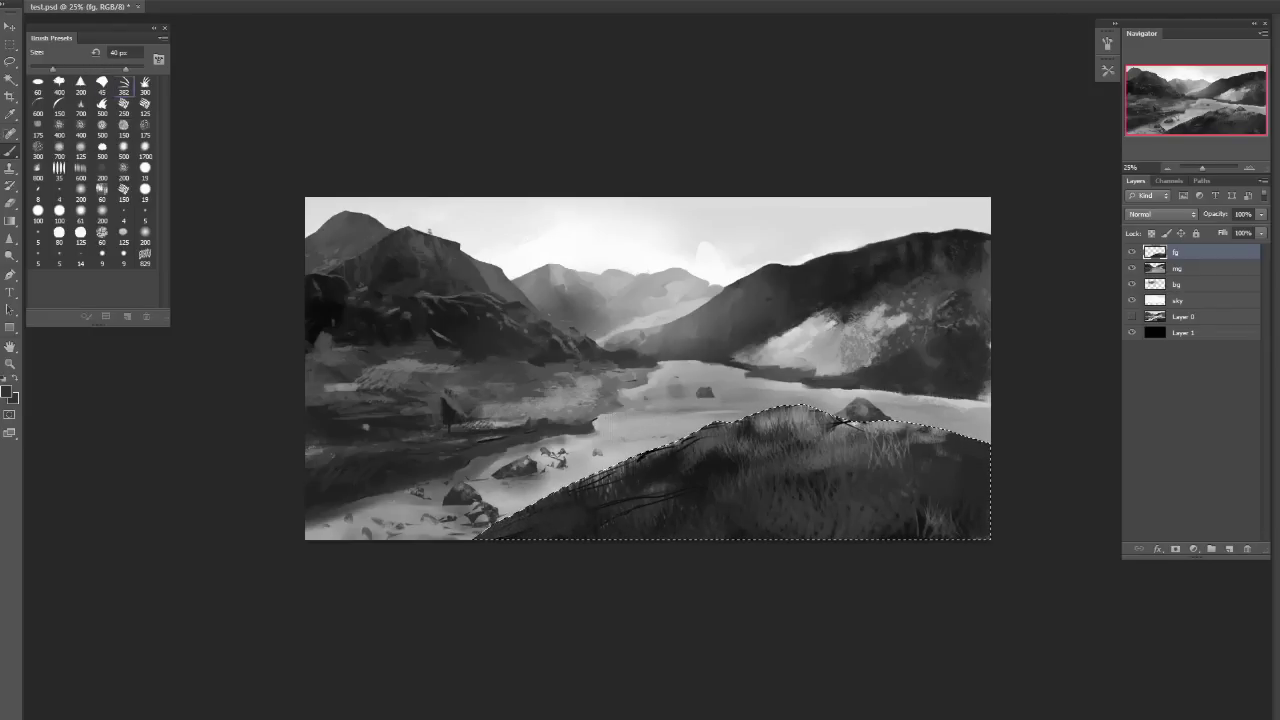
key(bracketleft)
key(bracketleft)
key(x)
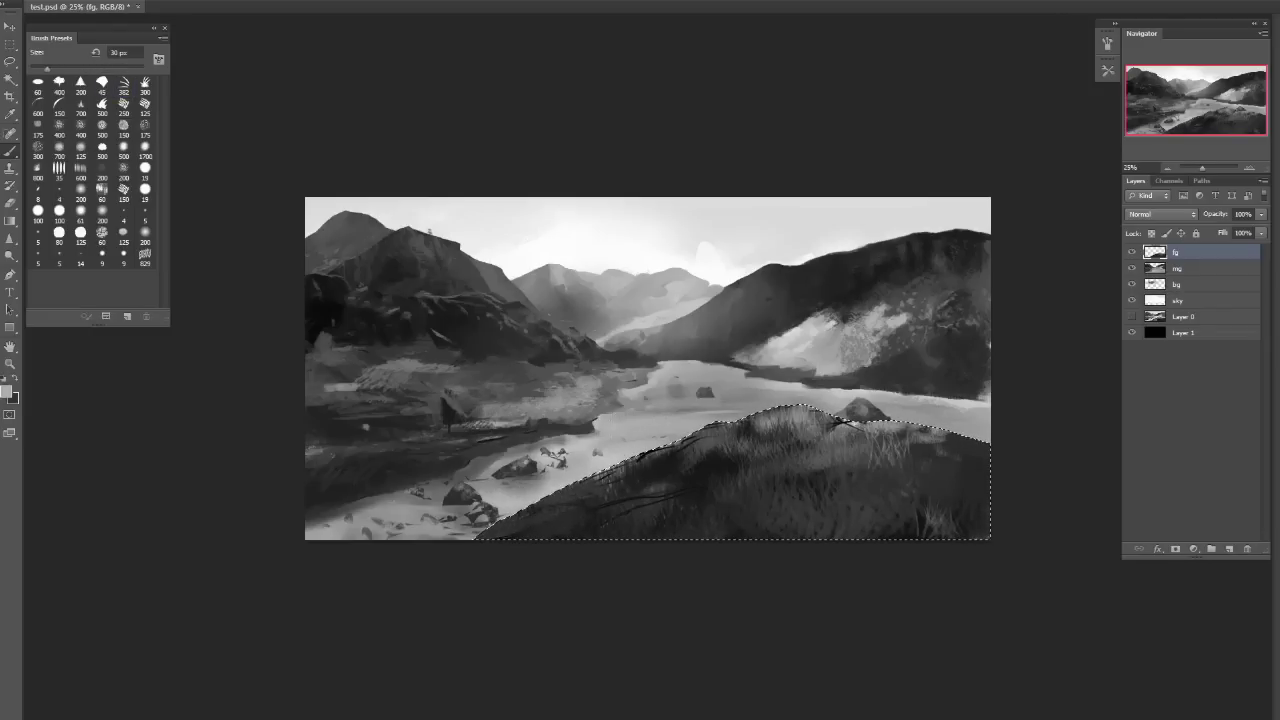
key(x)
alt+click(574, 484)
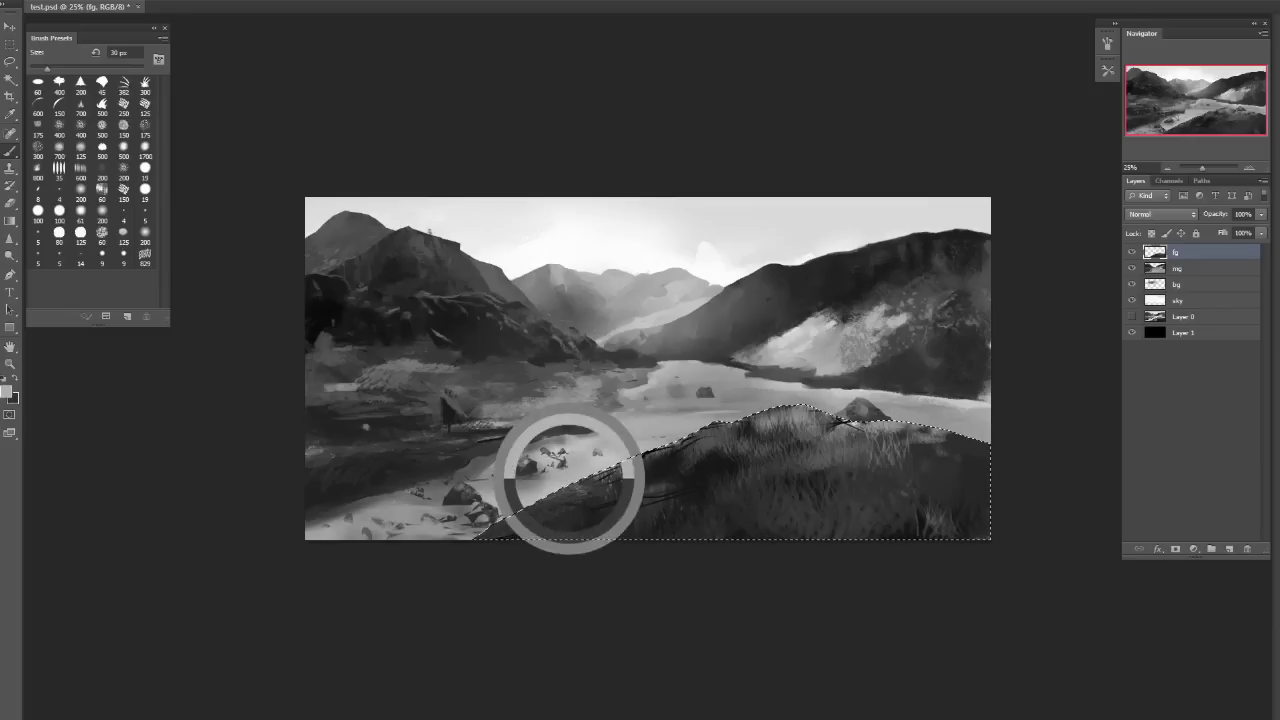
alt+click(528, 492)
alt+click(524, 518)
drag(500, 531, 546, 510)
Sample greys from the foreground hill's left flank and paint lighter ground texture there at 30 px.
alt+click(528, 492)
alt+click(545, 522)
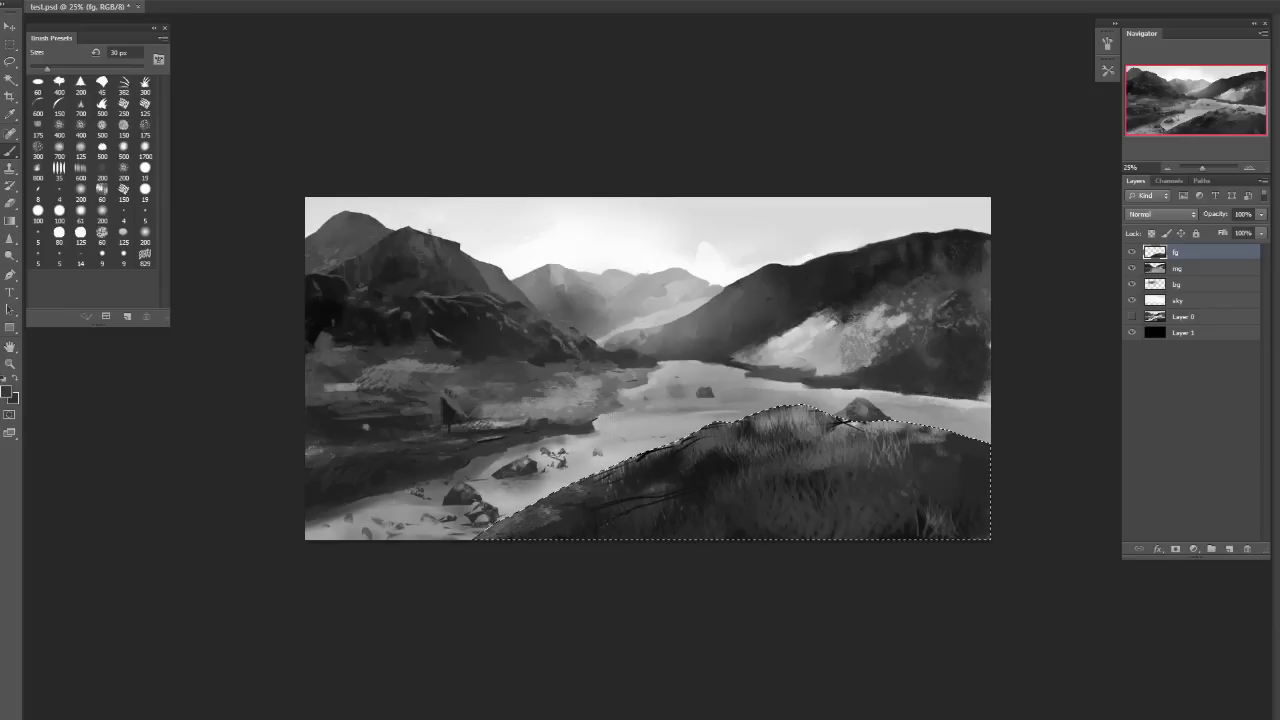
alt+click(530, 516)
alt+click(540, 522)
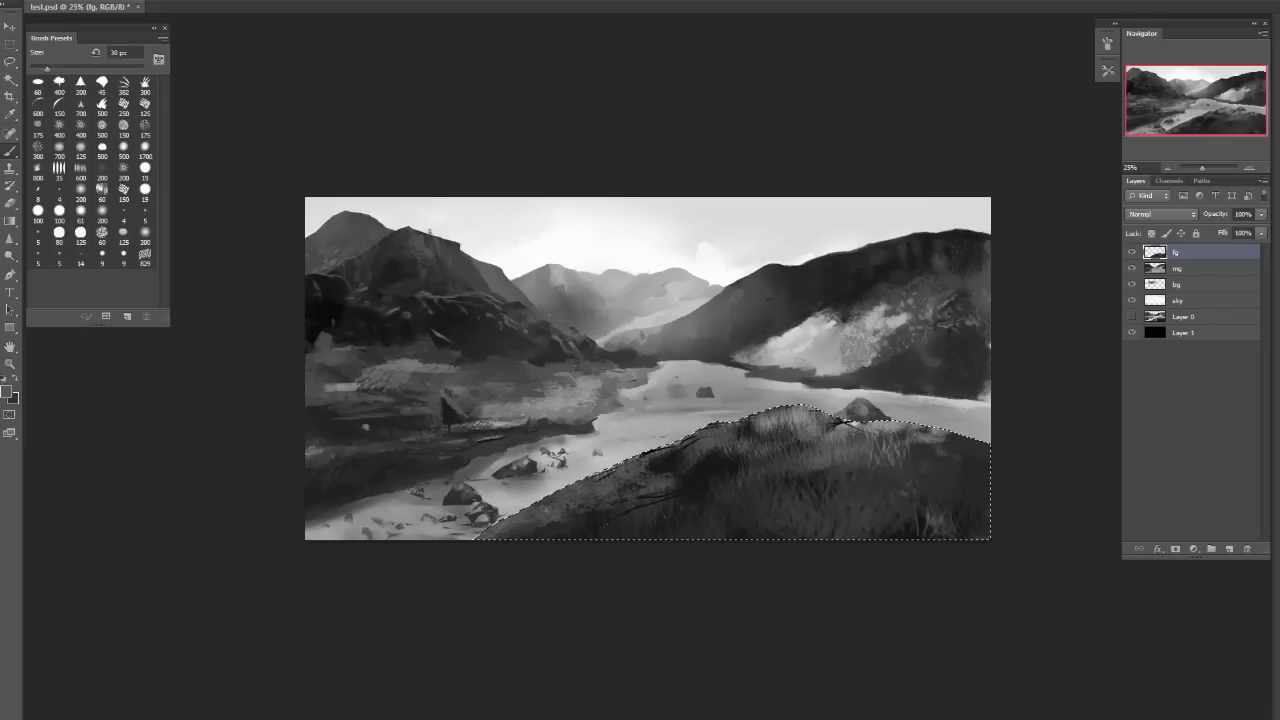
Sample light grey from the sunlit hillside and replace the current brushes with the Artist_Ben set.
alt+click(809, 332)
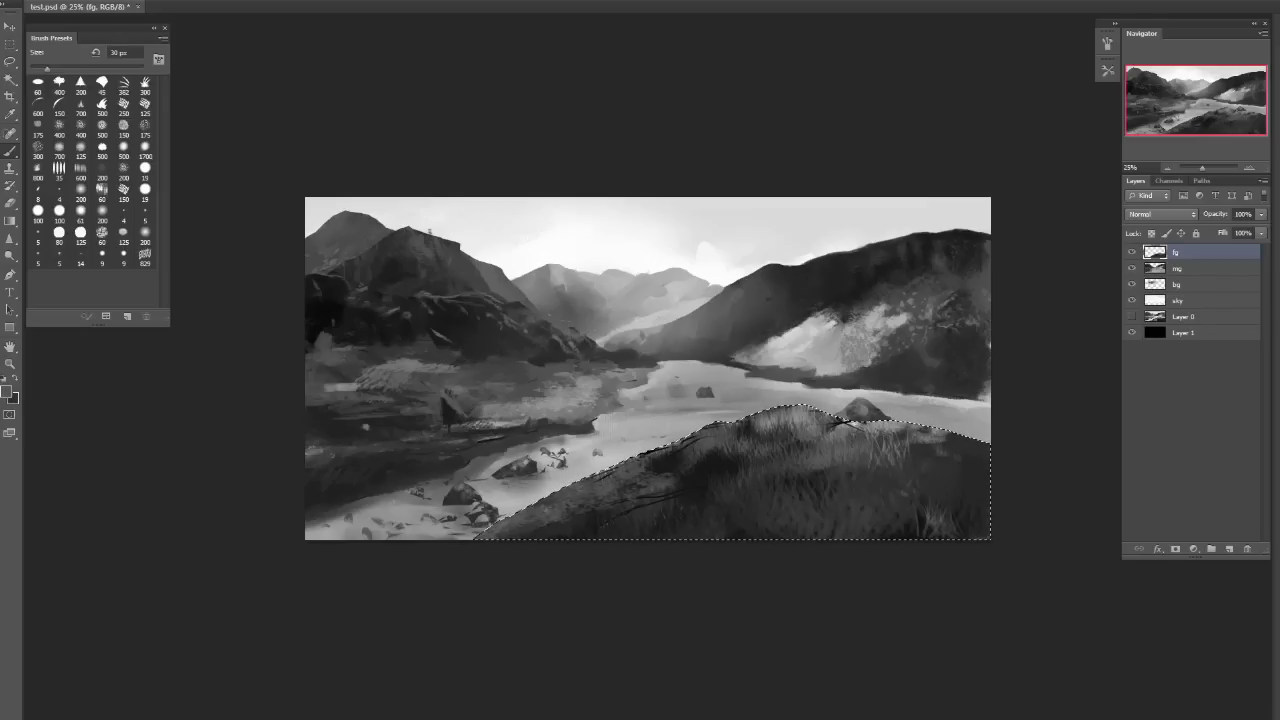
click(158, 59)
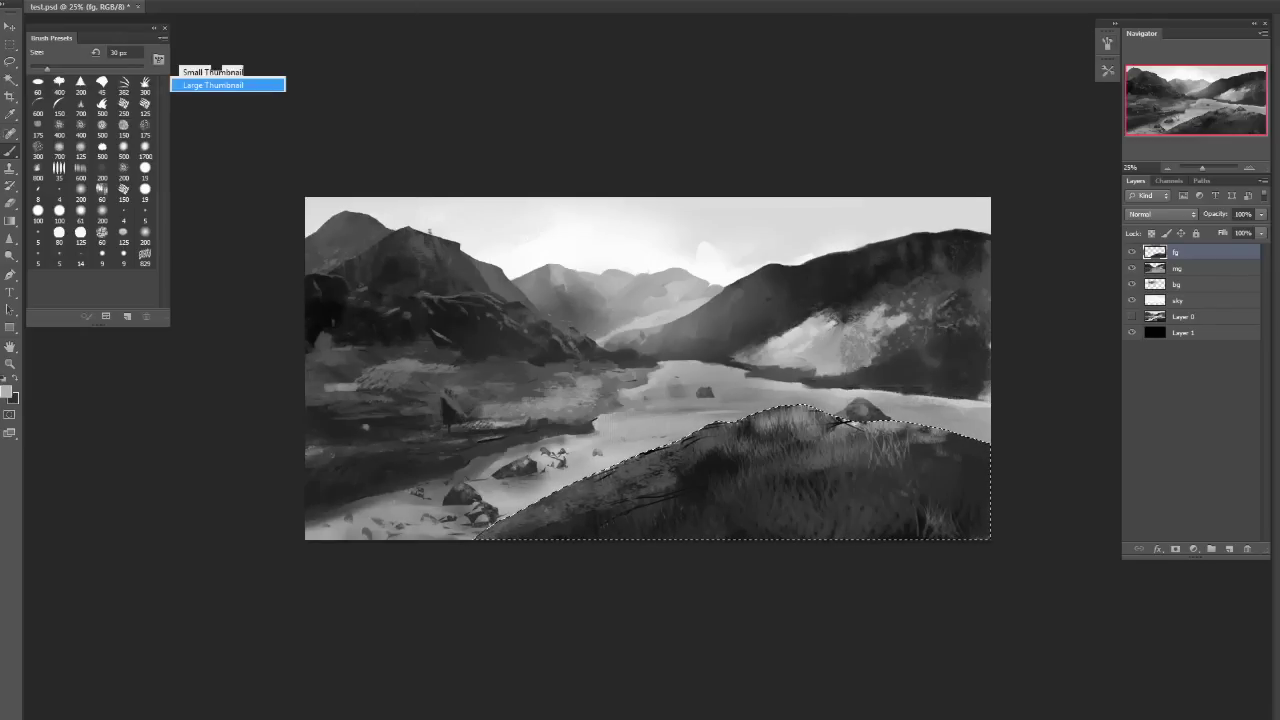
click(228, 243)
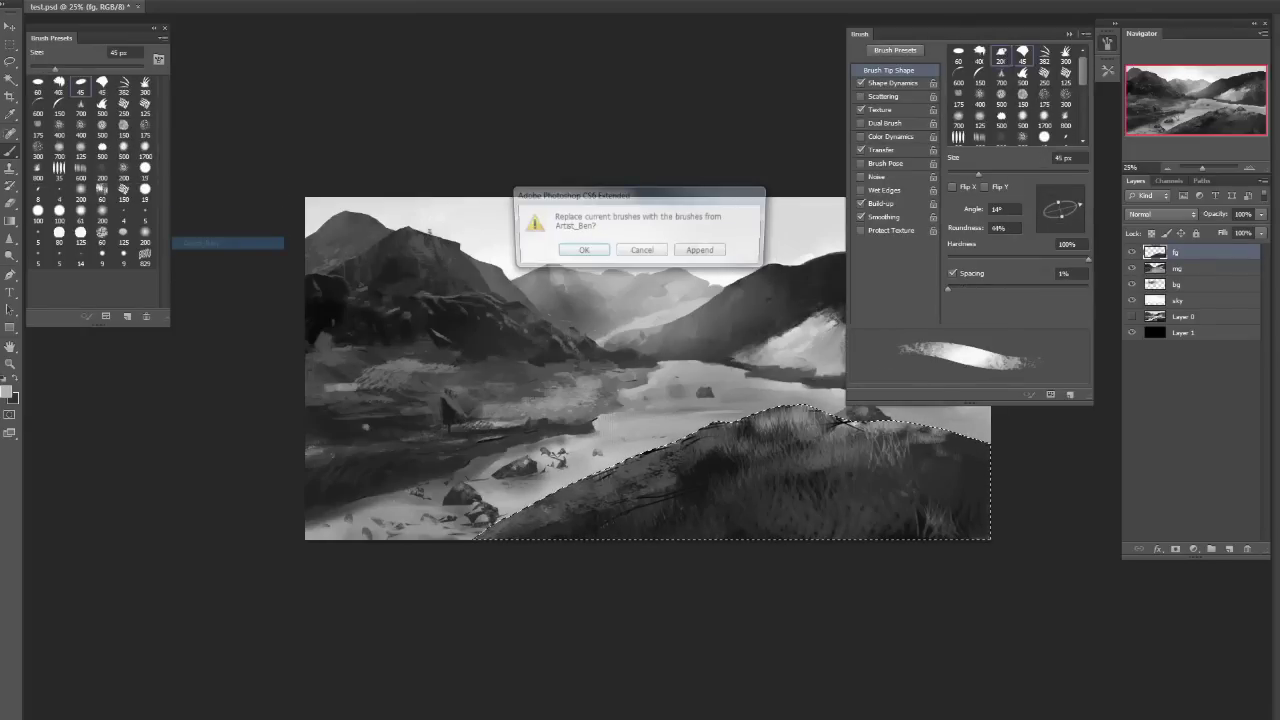
key(Return)
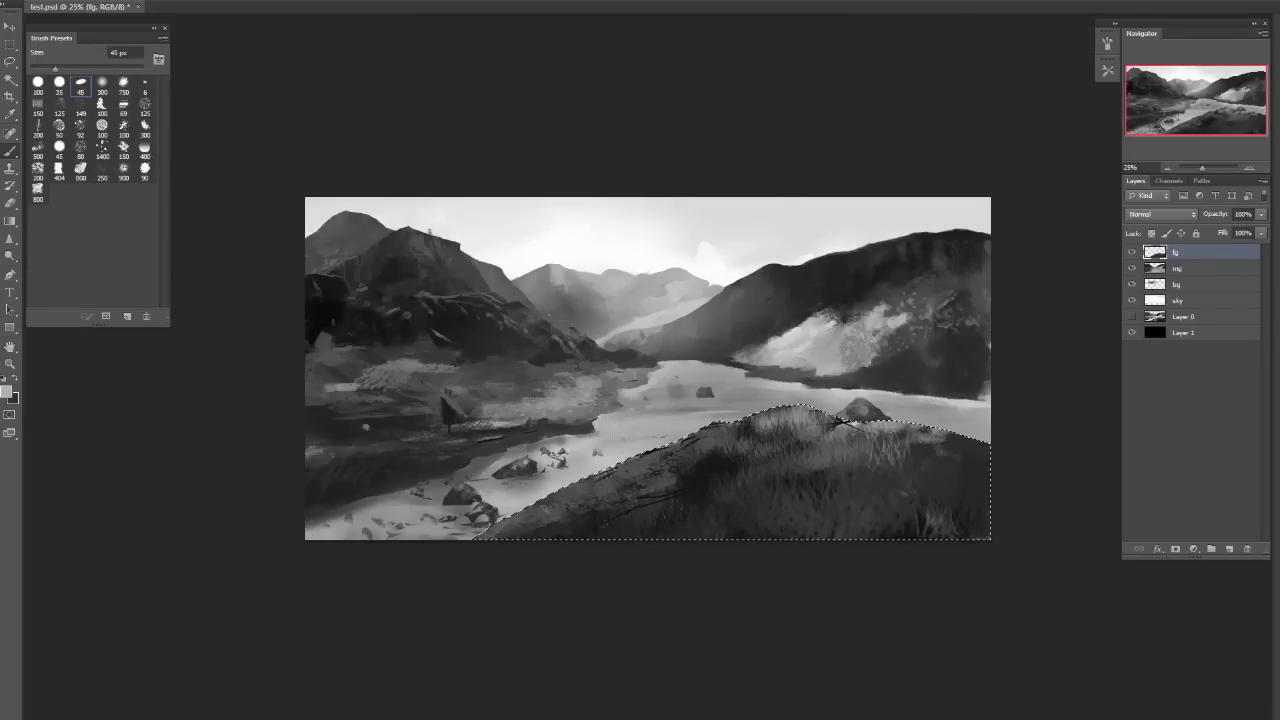
Dab light highlights along the foreground hill's left edge with the 45 px preset enlarged to 50 px, and swap to near-black.
key(bracketright)
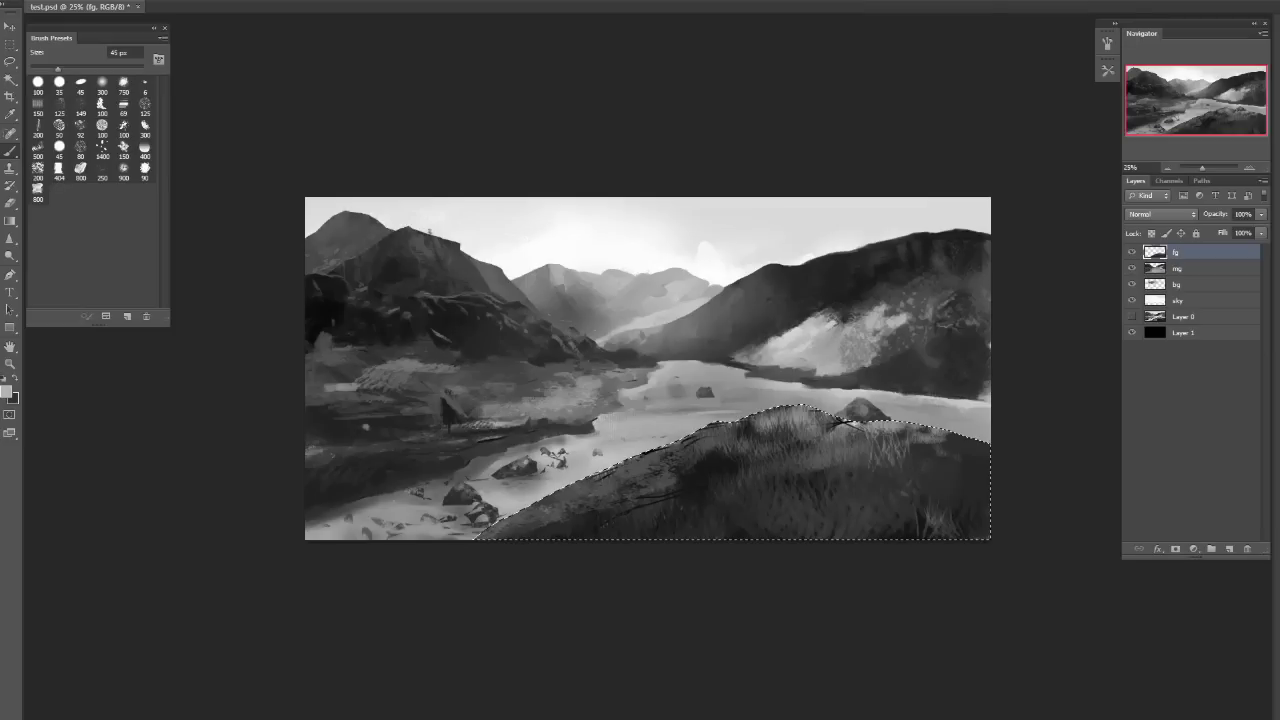
key(bracketright)
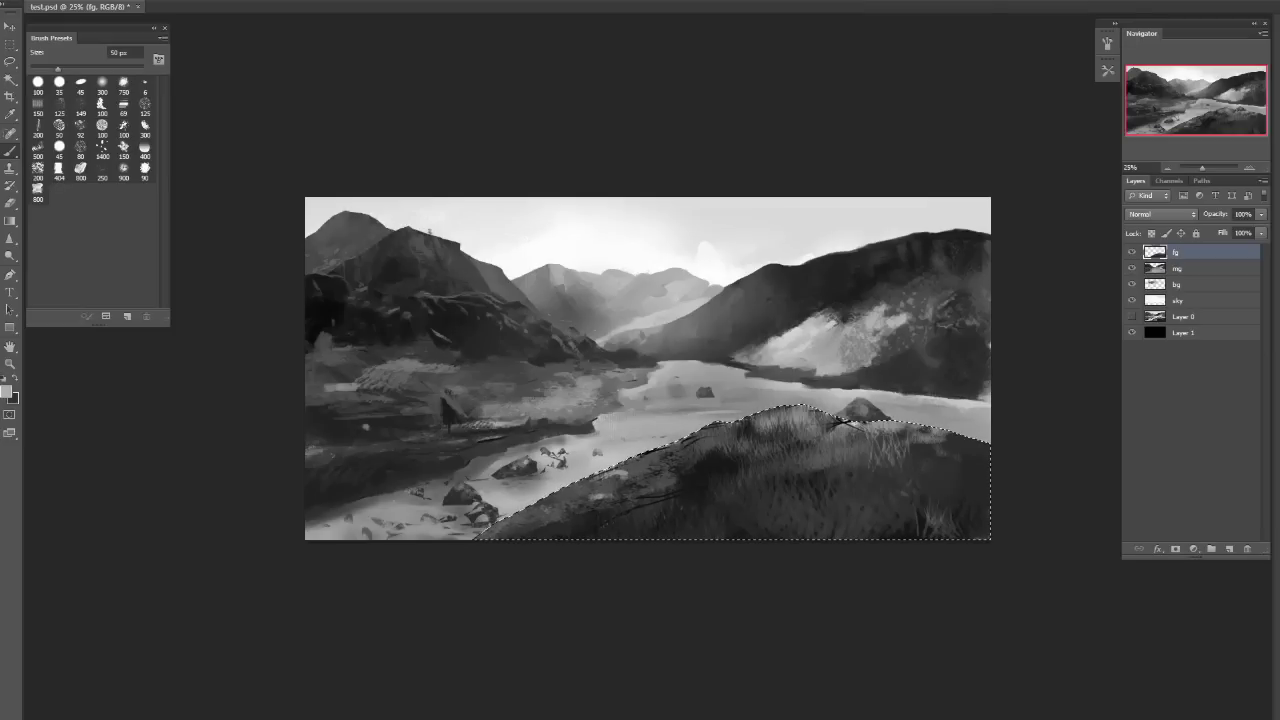
key(x)
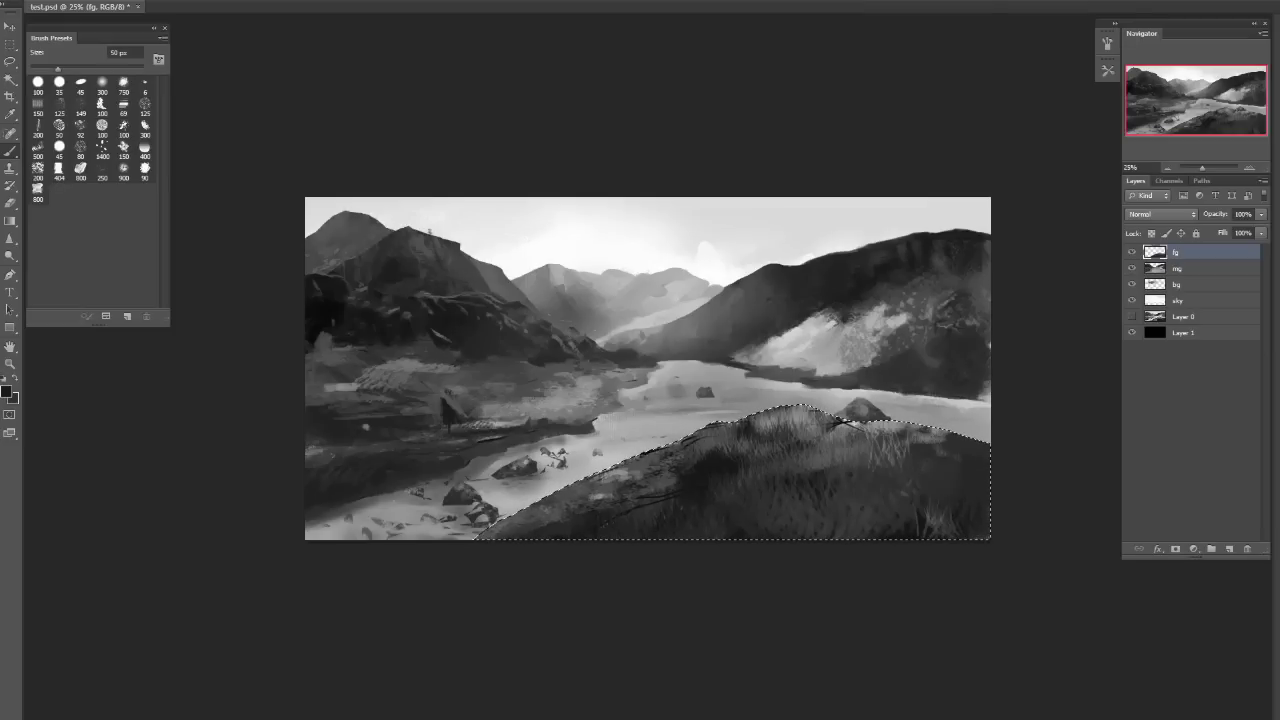
Darken the light grass patch on the foreground hill's crest with sampled dark grey, enlarging the brush to 125 px.
key(bracketright)
key(bracketright)
key(x)
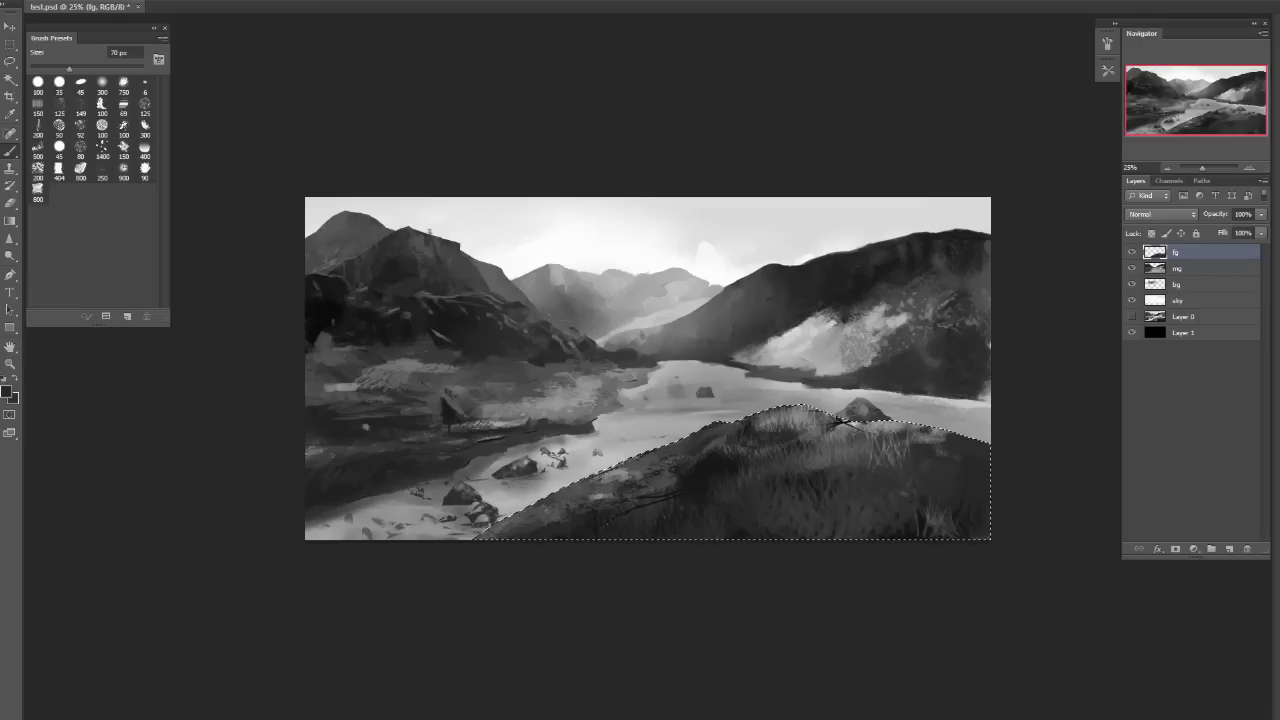
key(x)
key(bracketright)
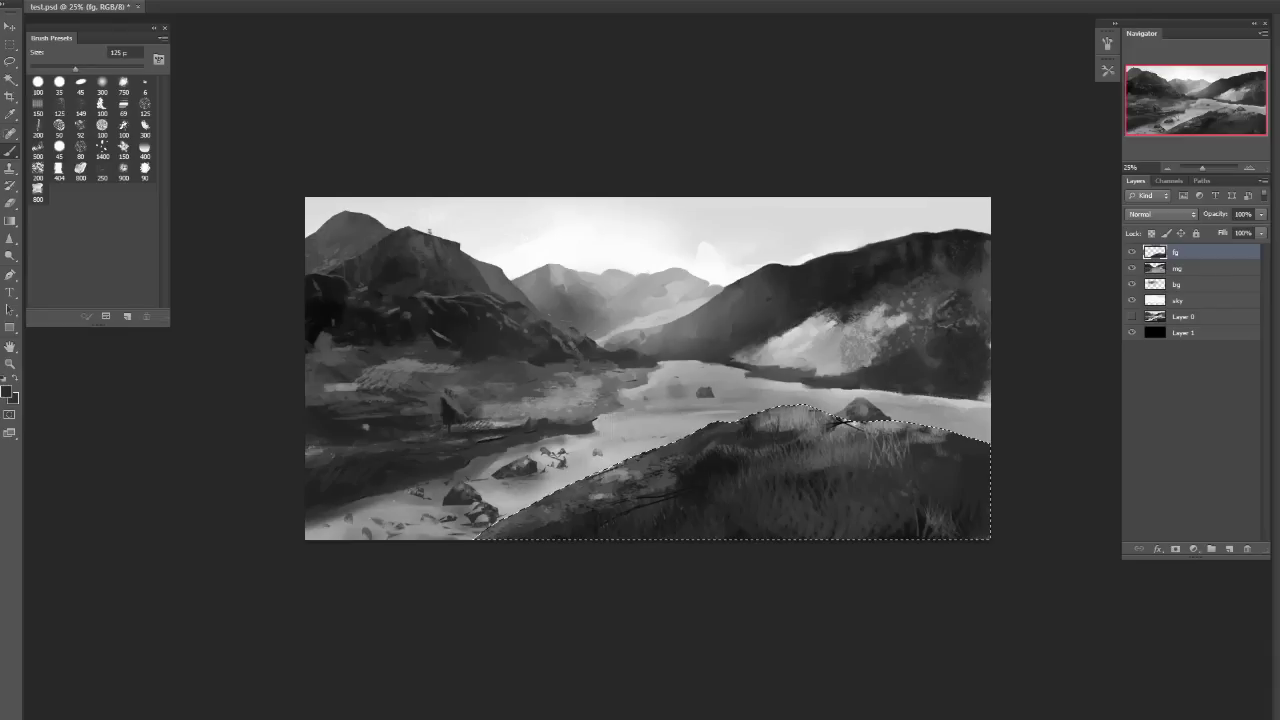
drag(822, 424, 762, 424)
alt+click(774, 424)
key(bracketright)
key(bracketright)
key(bracketright)
key(ctrl+d)
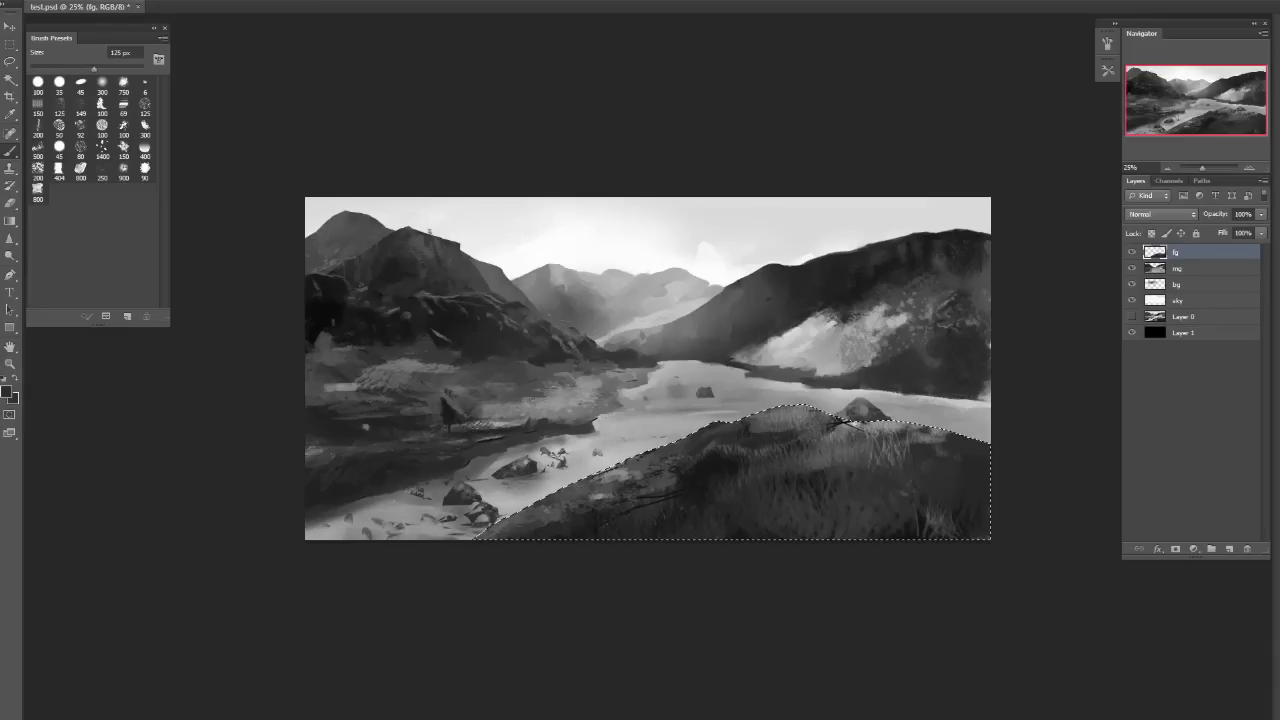
Flip the canvas horizontally and repaint the foreground hill's crest and river-side slope with sampled dark greys at 125 px.
key(ctrl+shift+h)
key(ctrl+shift+h)
alt+click(557, 434)
mouse_move(566, 434)
mouse_down()
mouse_move(442, 420)
mouse_move(422, 436)
mouse_up()
key(ctrl+shift+h)
alt+click(462, 426)
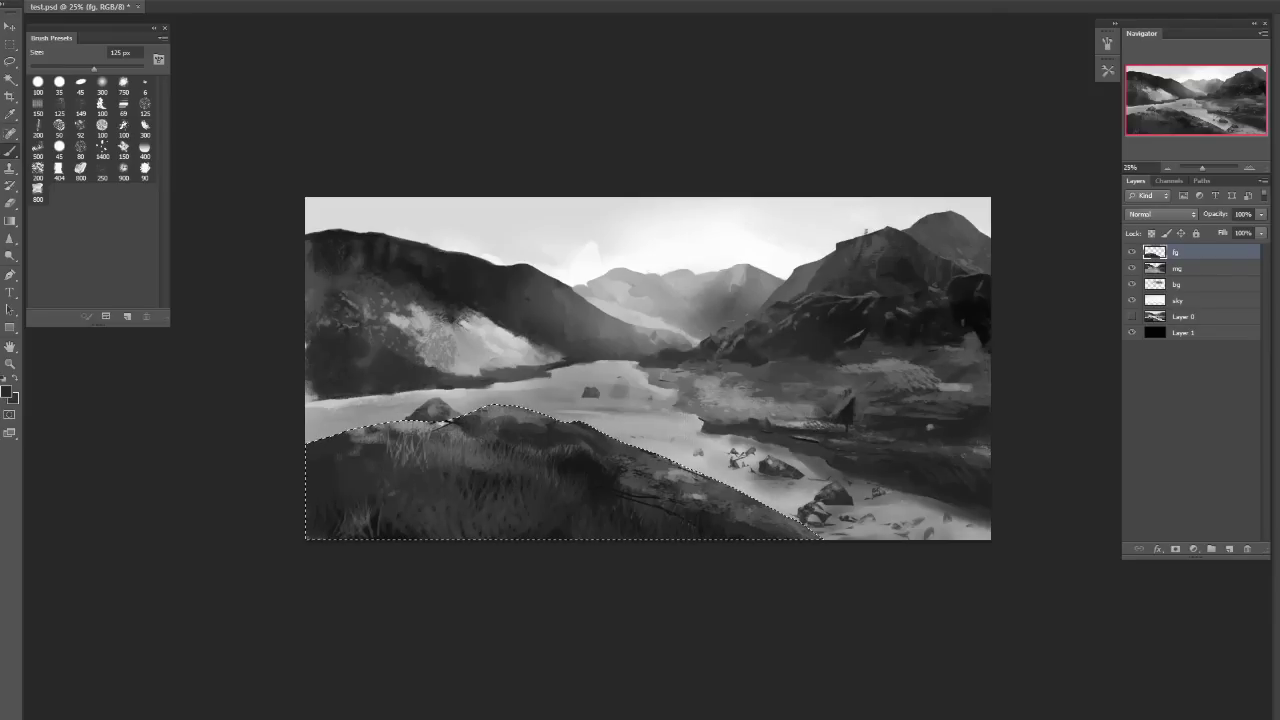
drag(740, 500, 818, 540)
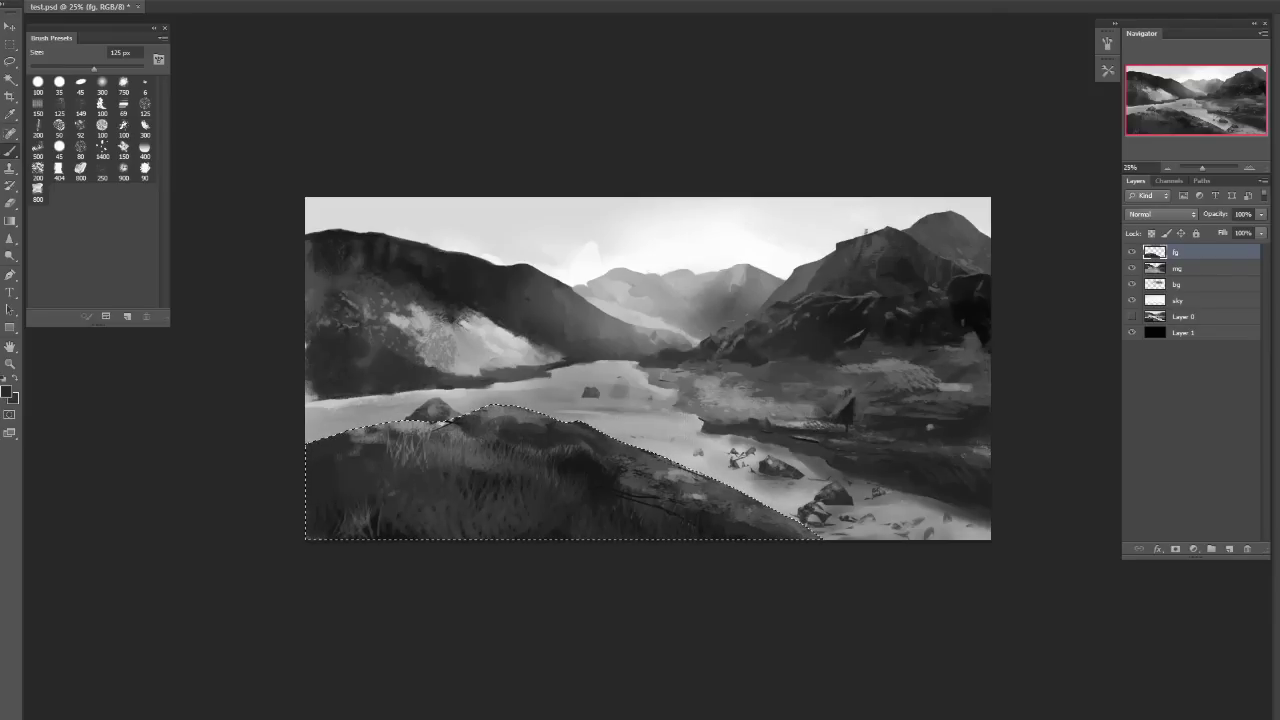
Touch up the foreground hill's river-side edge at 60 px, clear the selection and flip the canvas back.
key(bracketleft)
key(bracketleft)
key(bracketleft)
key(bracketleft)
key(bracketleft)
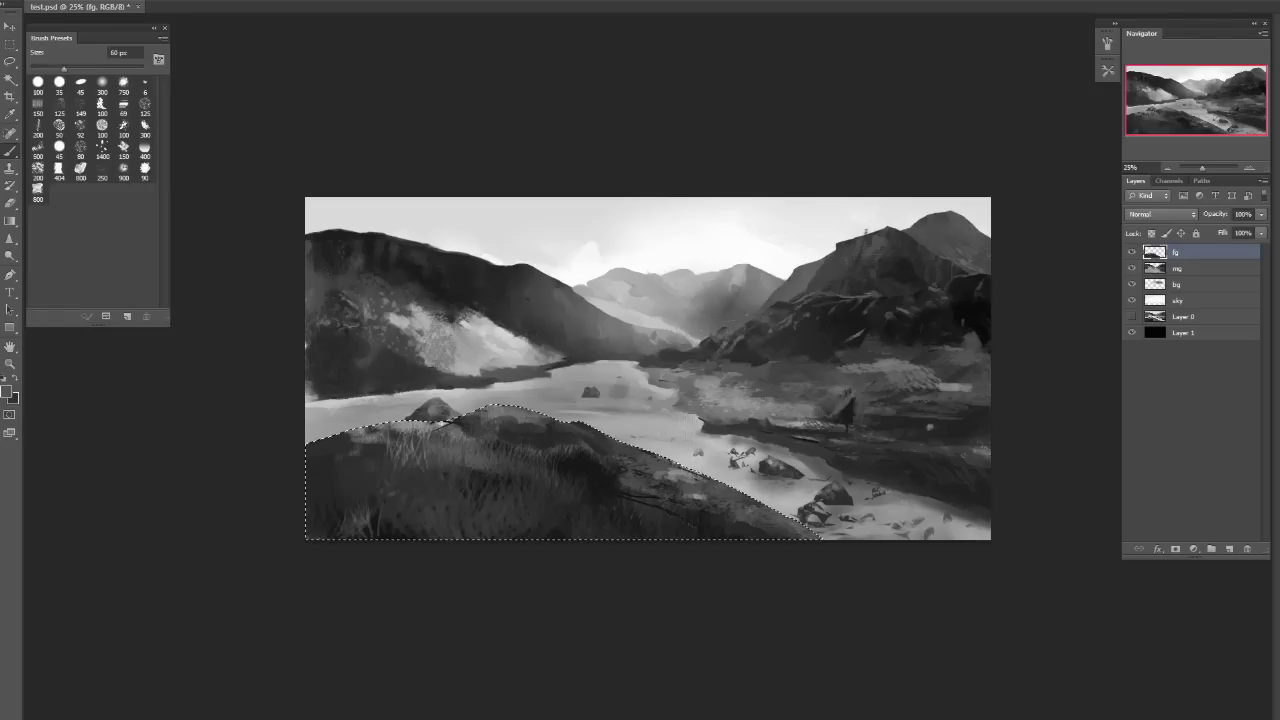
key(ctrl+shift+h)
Lasso a boulder shape along the canvas's lower edge on the foreground hill and fill it with flat mid grey.
click(81, 83)
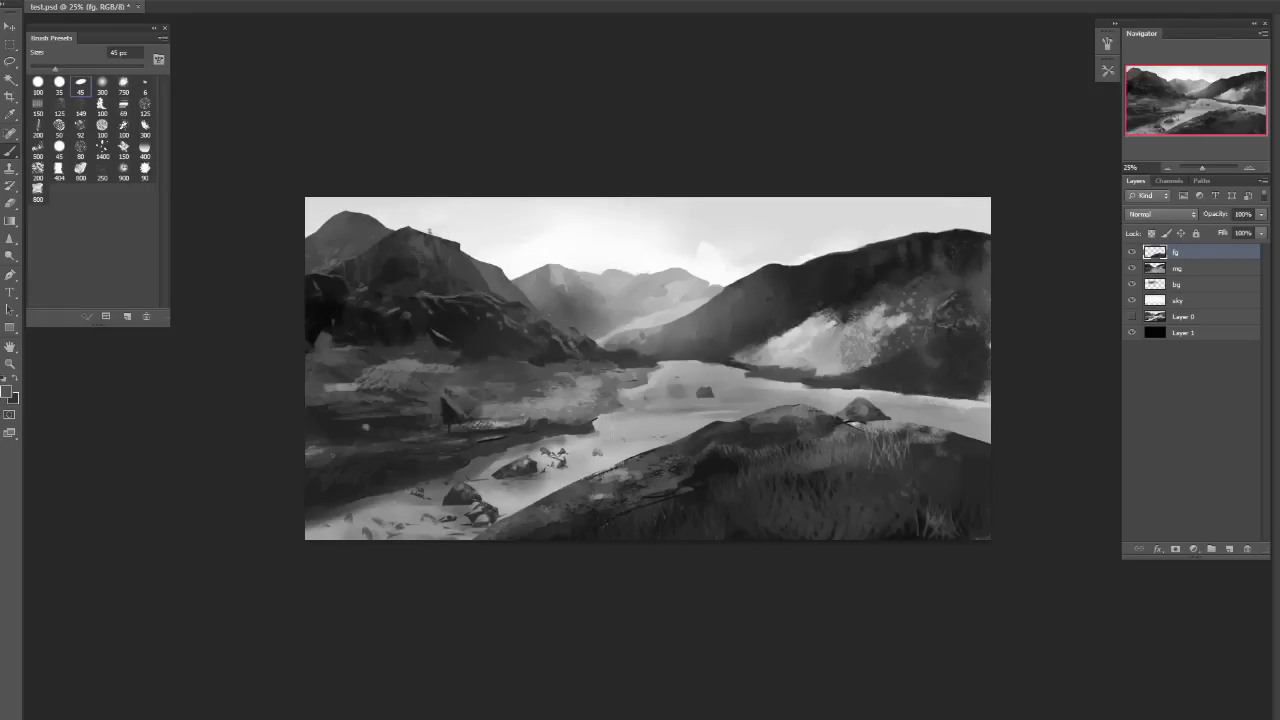
key(l)
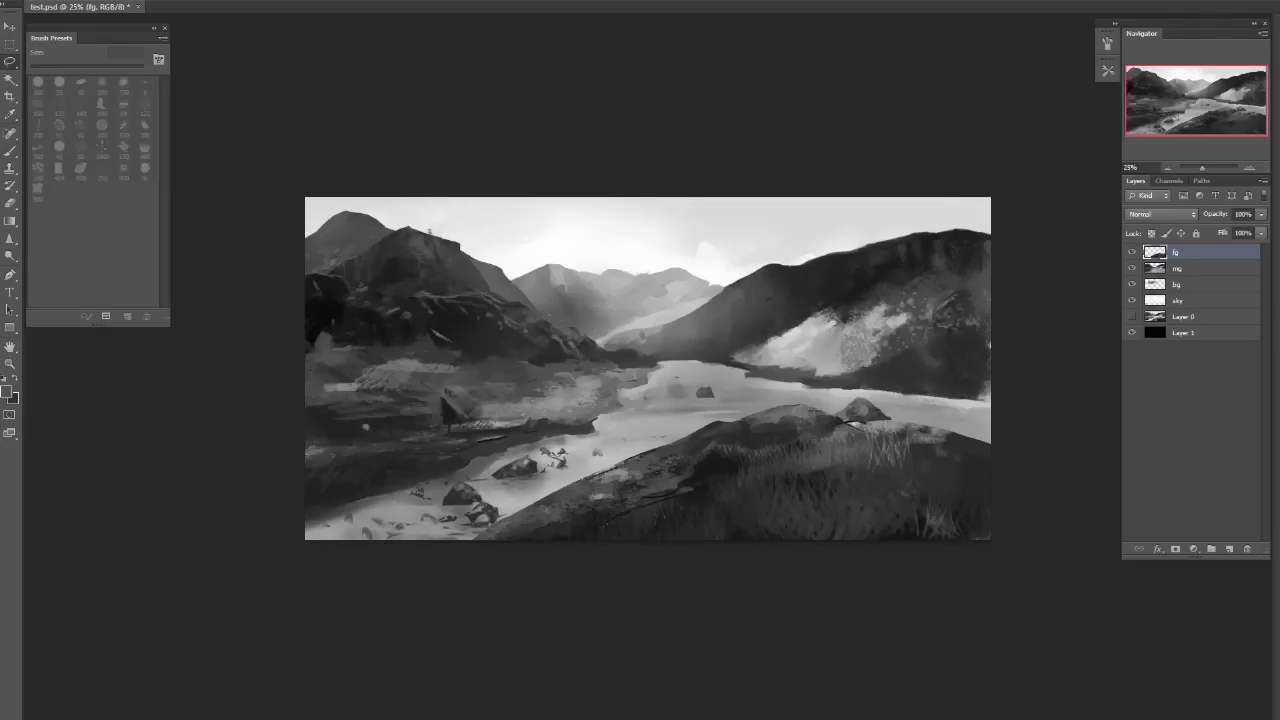
drag(591, 533, 692, 487)
key(b)
key(b)
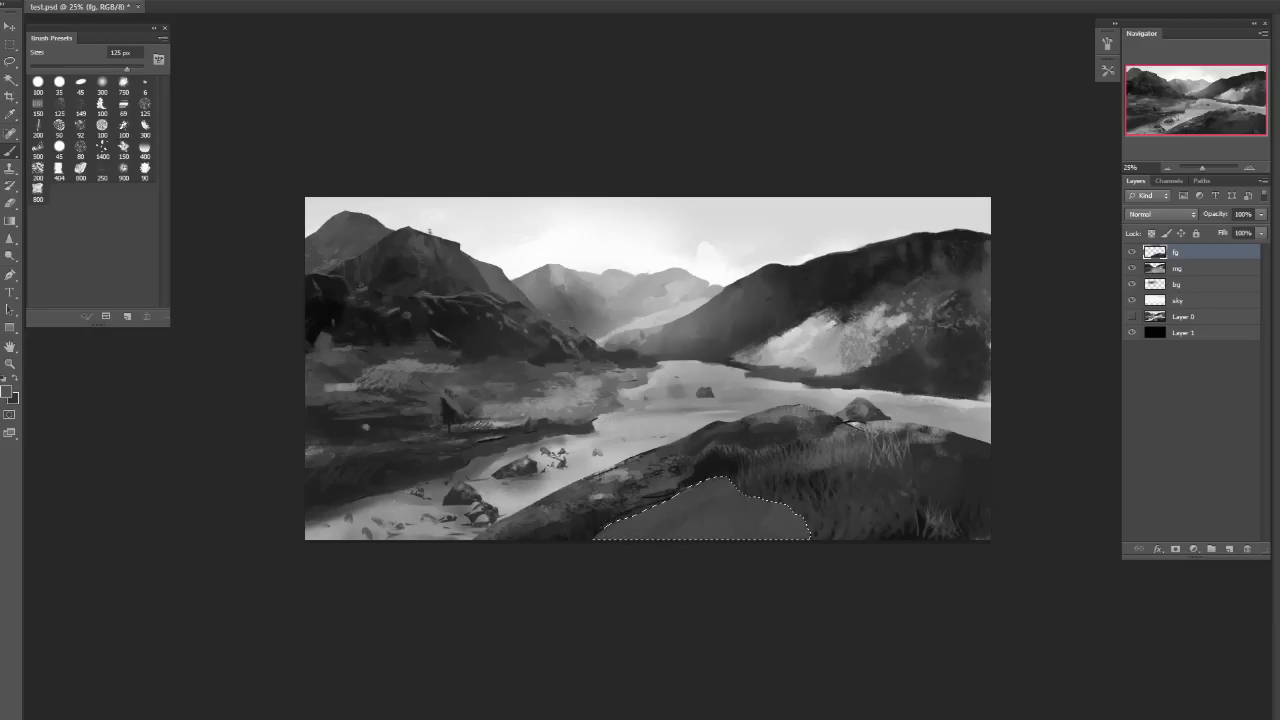
drag(700, 495, 790, 520)
Vary the boulder's grey tones with the 800 px textured preset reduced to 400 px, and sample a near-black.
click(827, 343)
click(80, 168)
key(bracketleft)
key(bracketleft)
key(bracketleft)
key(bracketleft)
click(785, 520)
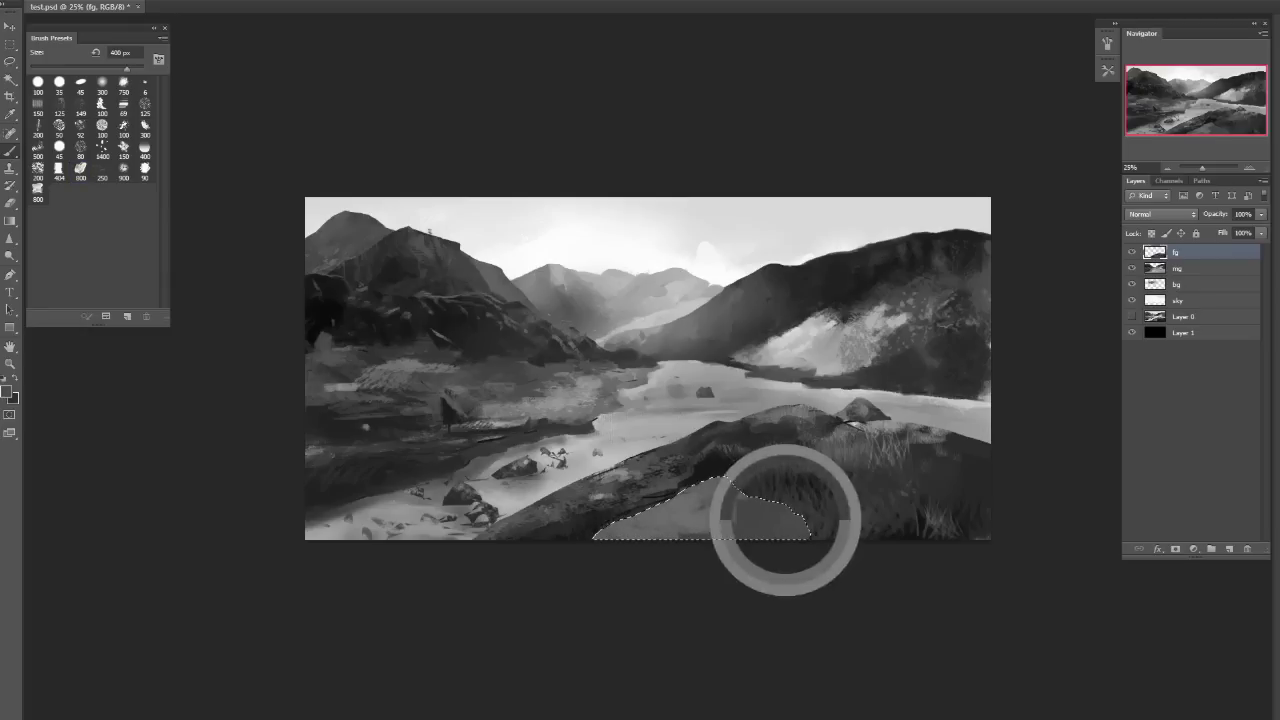
click(734, 470)
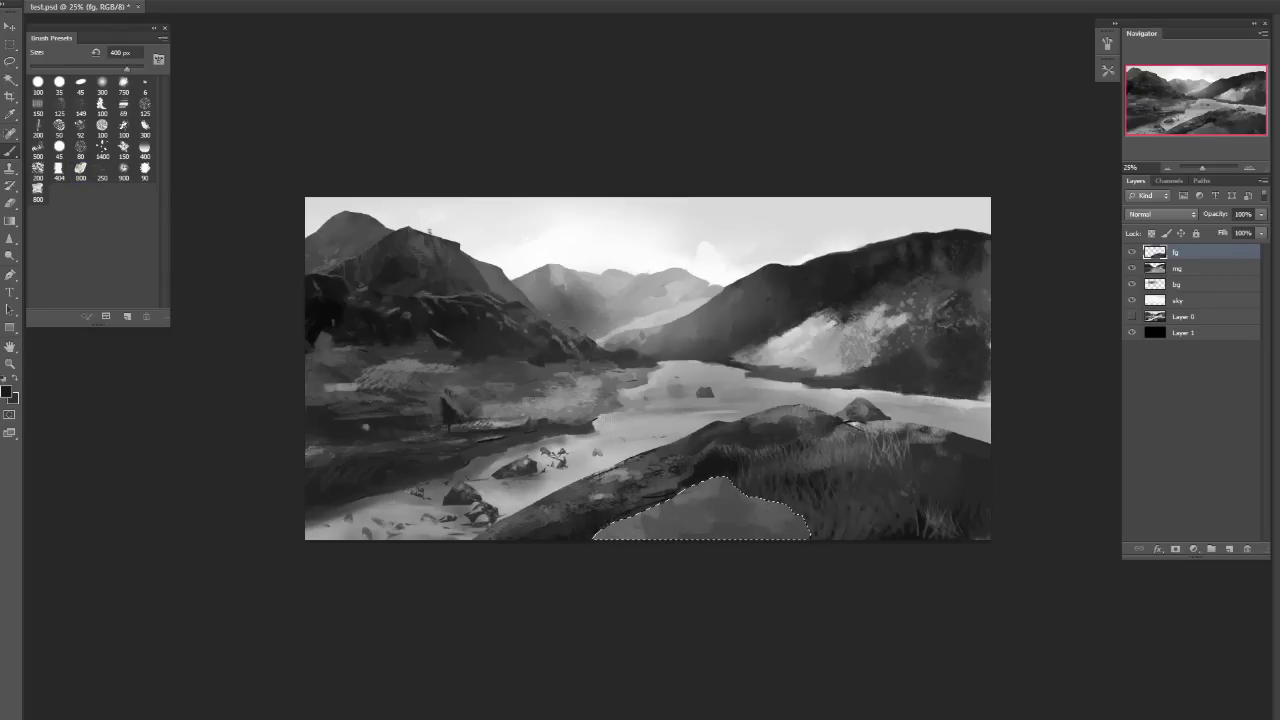
Paint dark crack lines down the middle and right face of the boulder with a 40 px brush.
key(bracketright)
key(bracketleft)
key(bracketleft)
key(bracketleft)
key(bracketleft)
key(bracketleft)
key(bracketleft)
key(bracketleft)
key(bracketleft)
key(bracketleft)
drag(726, 501, 707, 537)
drag(764, 499, 782, 530)
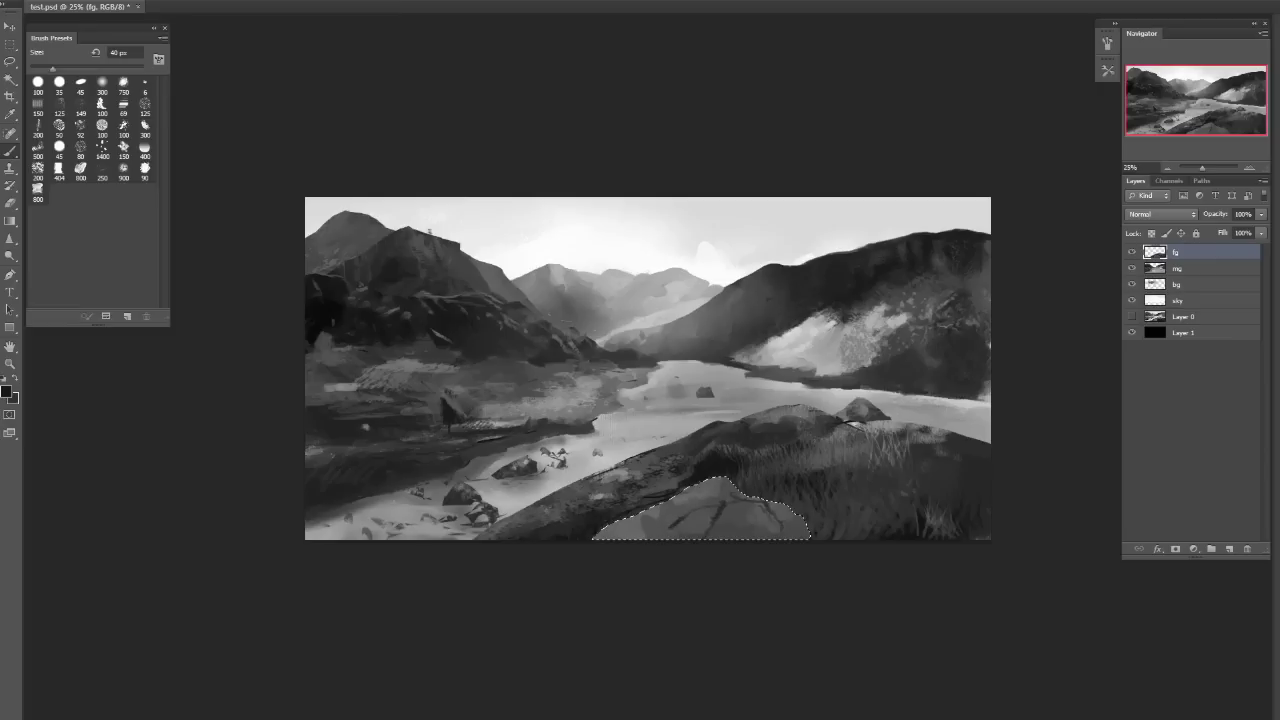
Sample light grey and highlight the boulder's left slope and peak, enlarging the brush from 40 px up to 125 px.
alt+click(622, 530)
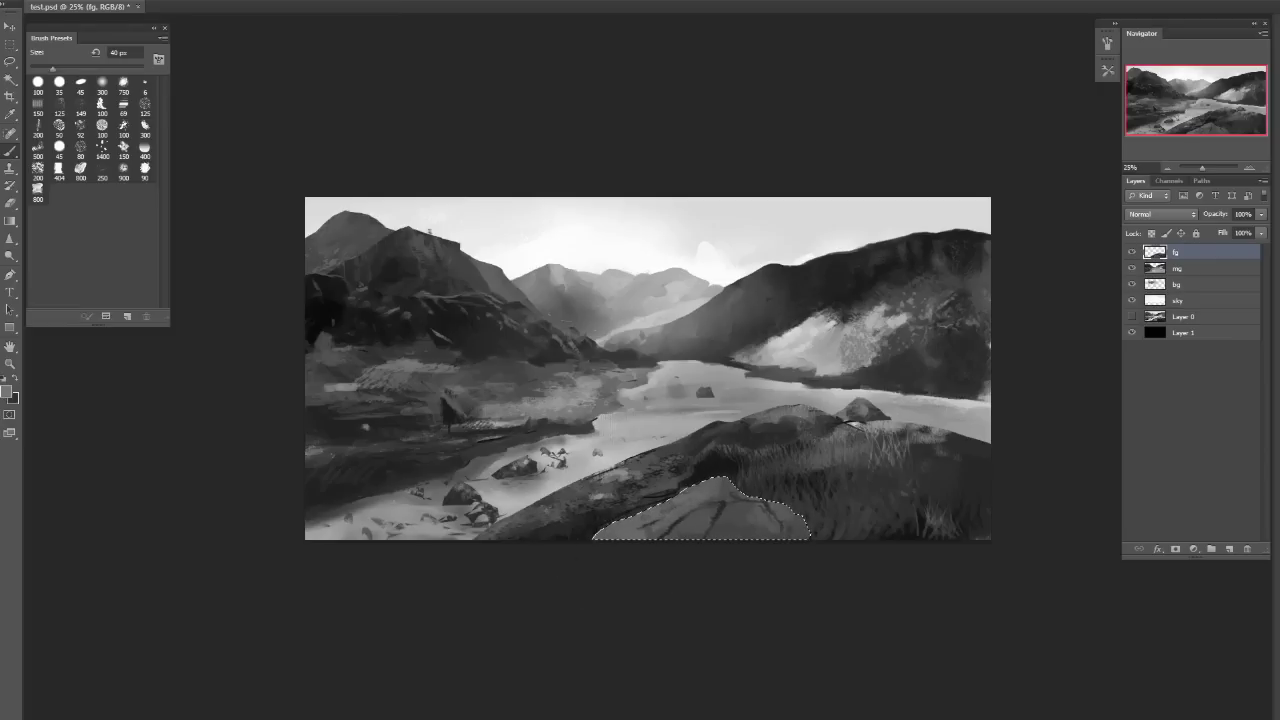
key(bracketright)
key(bracketright)
drag(624, 528, 664, 510)
key(bracketright)
key(bracketright)
key(bracketright)
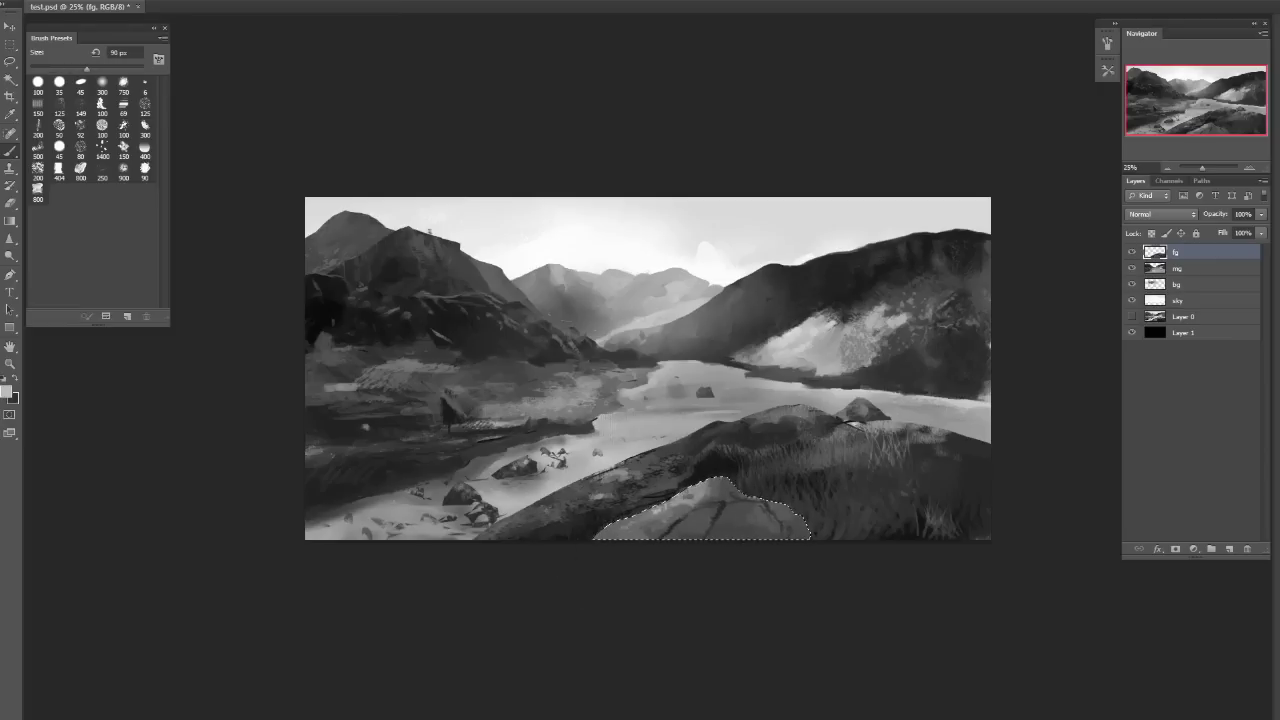
key(bracketright)
key(bracketright)
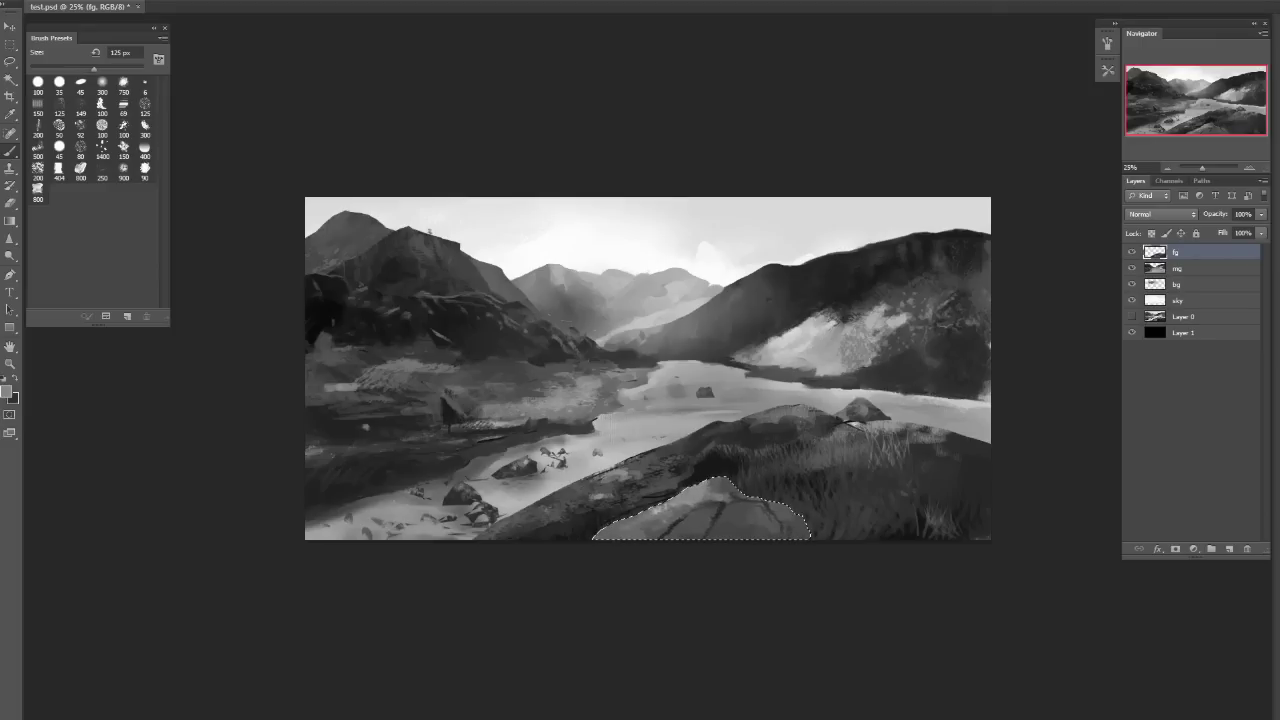
Soften the boulder's highlights and blend its right side into the dark hill with brushes up to 250 px, and clear the selection.
key(bracketleft)
key(bracketleft)
key(bracketleft)
key(bracketleft)
key(bracketleft)
key(bracketleft)
key(bracketright)
key(bracketright)
key(bracketright)
key(bracketright)
key(bracketright)
key(bracketright)
key(bracketright)
key(bracketright)
key(bracketright)
key(bracketright)
key(bracketright)
key(bracketleft)
key(bracketleft)
key(bracketleft)
key(bracketleft)
key(bracketleft)
key(bracketleft)
key(bracketleft)
key(bracketleft)
key(bracketleft)
key(bracketleft)
key(bracketleft)
key(bracketleft)
key(bracketright)
key(bracketright)
key(bracketright)
key(bracketright)
key(bracketright)
key(bracketright)
key(bracketright)
key(bracketright)
key(bracketright)
key(bracketright)
key(bracketleft)
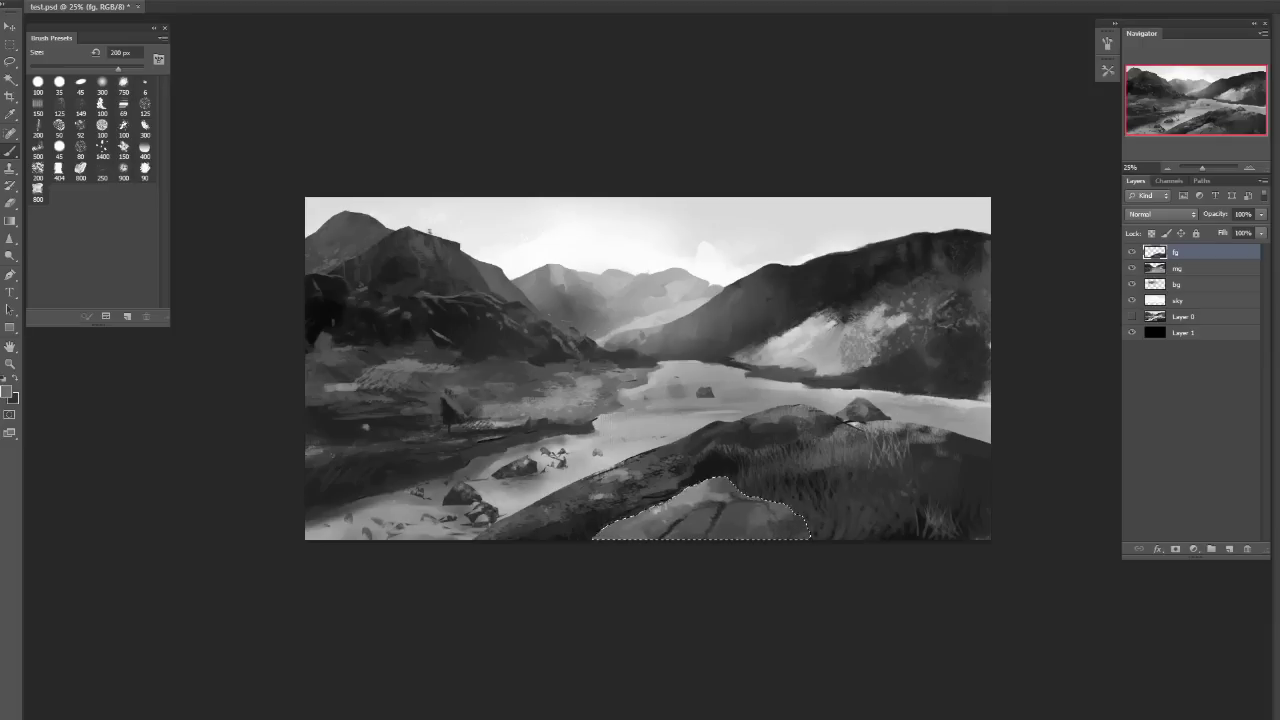
key(bracketright)
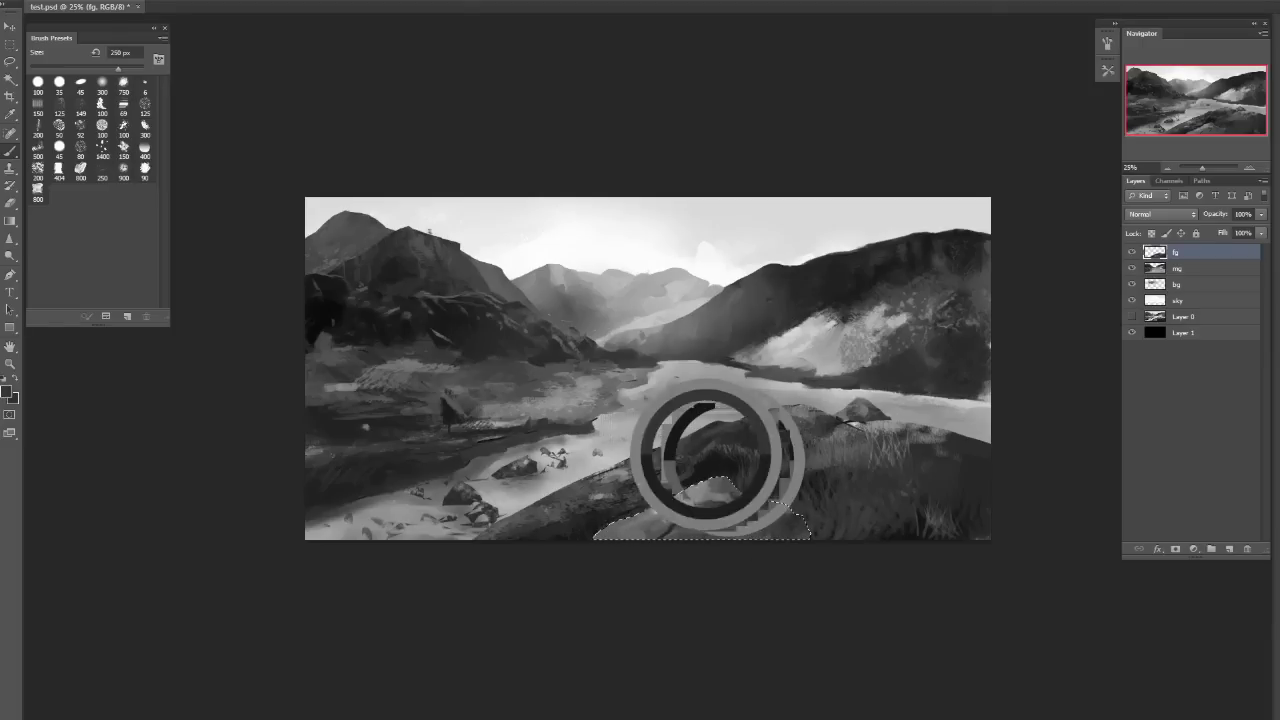
drag(729, 460, 729, 460)
key(ctrl+d)
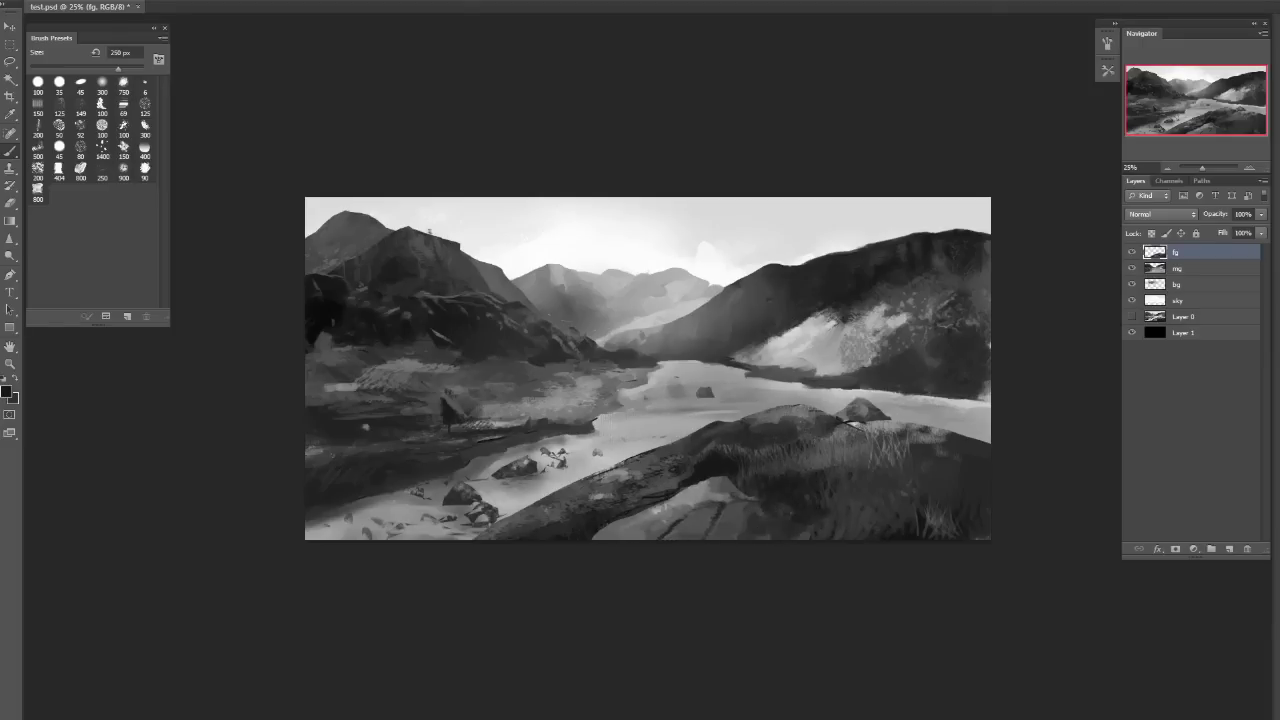
Paint light bushy clumps along the foreground hill's right crest and cover the grass below with sampled greys.
alt+click(810, 466)
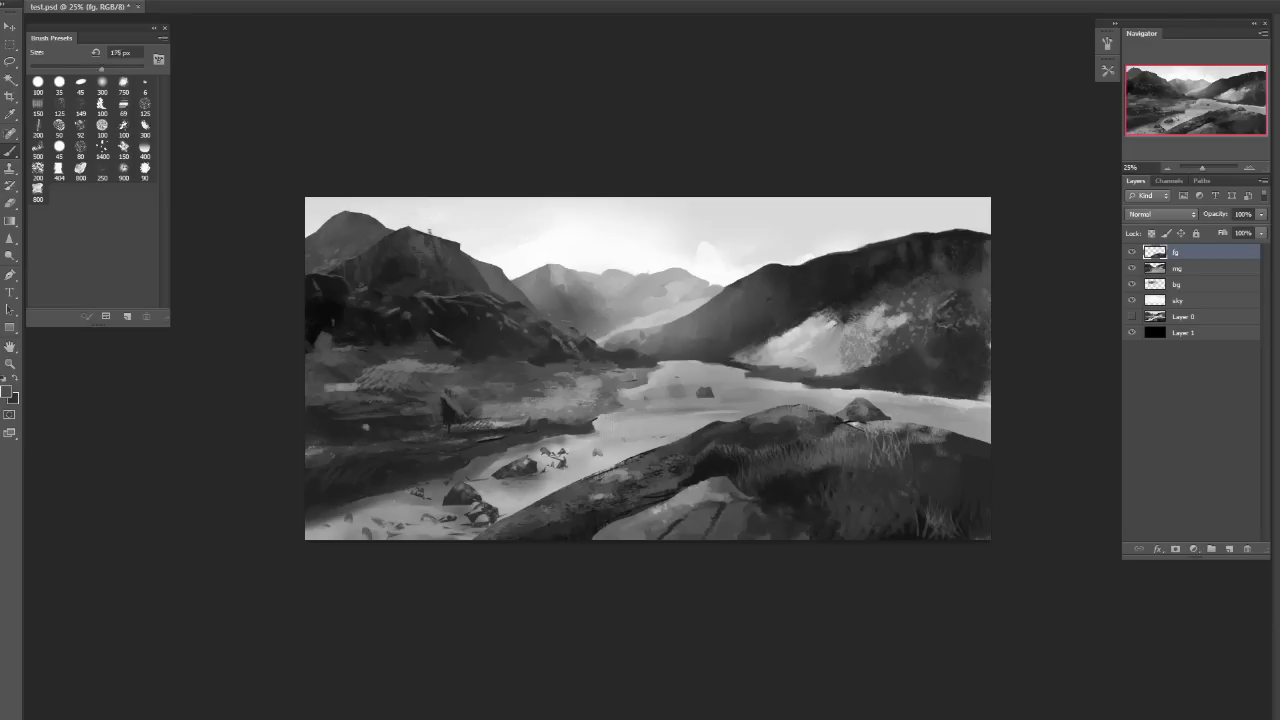
key(bracketleft)
mouse_move(855, 456)
mouse_down()
mouse_move(912, 452)
mouse_move(882, 454)
mouse_move(925, 422)
mouse_move(948, 420)
mouse_move(970, 442)
mouse_move(890, 436)
mouse_move(930, 430)
mouse_move(968, 446)
mouse_move(936, 430)
mouse_up()
alt+click(805, 476)
alt+click(943, 457)
alt+click(929, 427)
alt+click(938, 520)
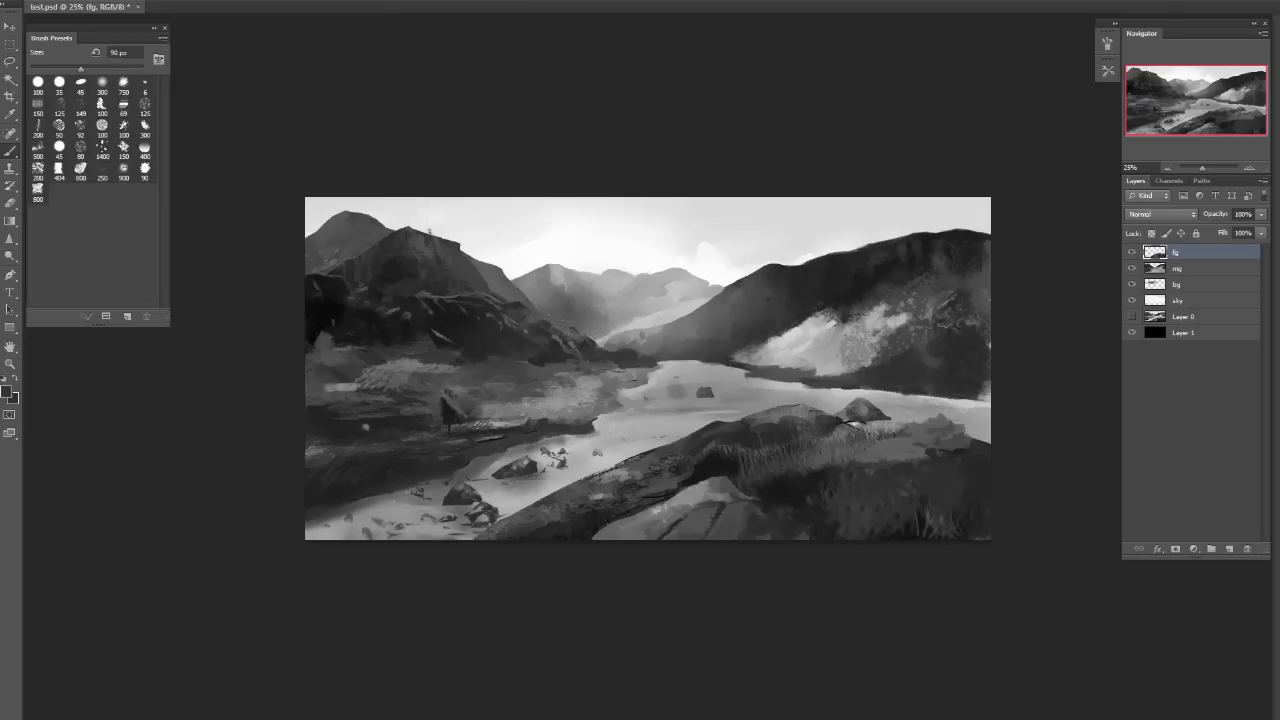
Sample dark grey and block in shadow over the grass in the foreground hill's lower right corner at 175 px.
alt+click(912, 537)
key(bracketright)
key(bracketright)
drag(966, 530, 984, 502)
key(bracketleft)
key(bracketleft)
key(bracketleft)
key(bracketleft)
key(bracketleft)
key(bracketleft)
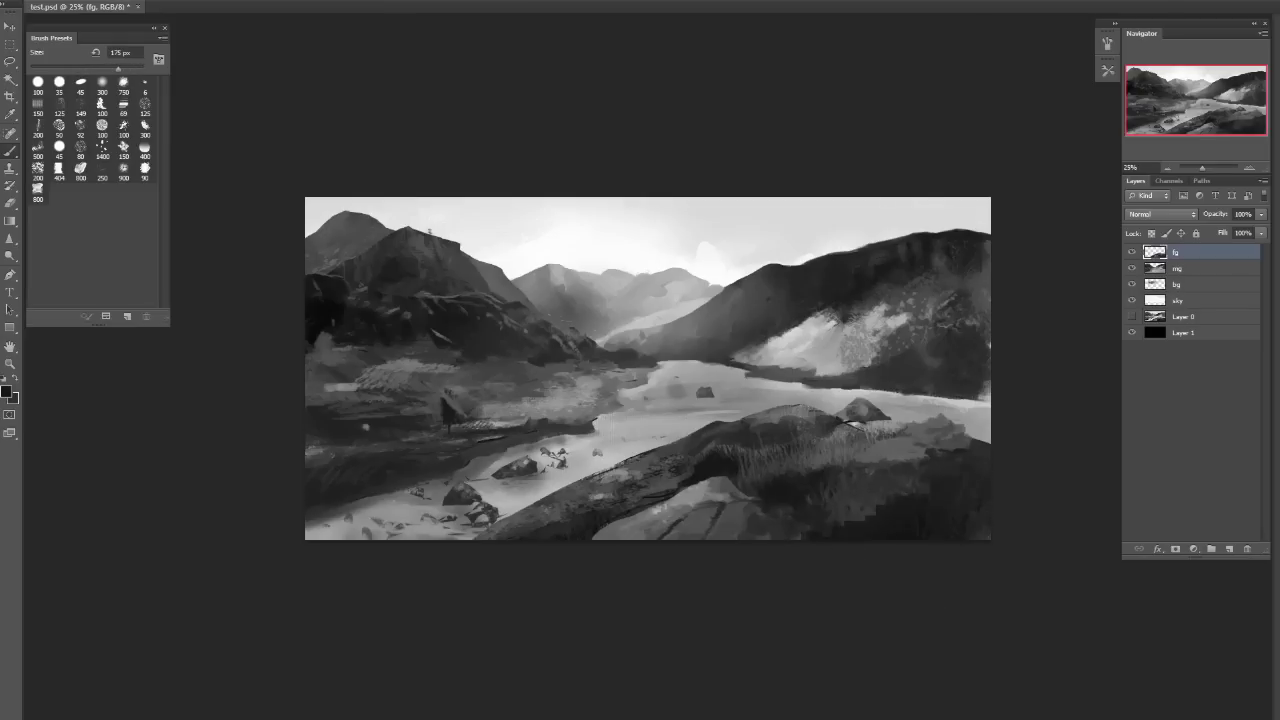
Flip the canvas horizontally and blend the shadowed corner of the foreground hill with the brush enlarged to 900 px.
key(ctrl+shift+h)
key(bracketright)
key(bracketright)
key(bracketright)
key(bracketright)
key(bracketright)
key(bracketright)
key(bracketright)
key(bracketright)
key(bracketright)
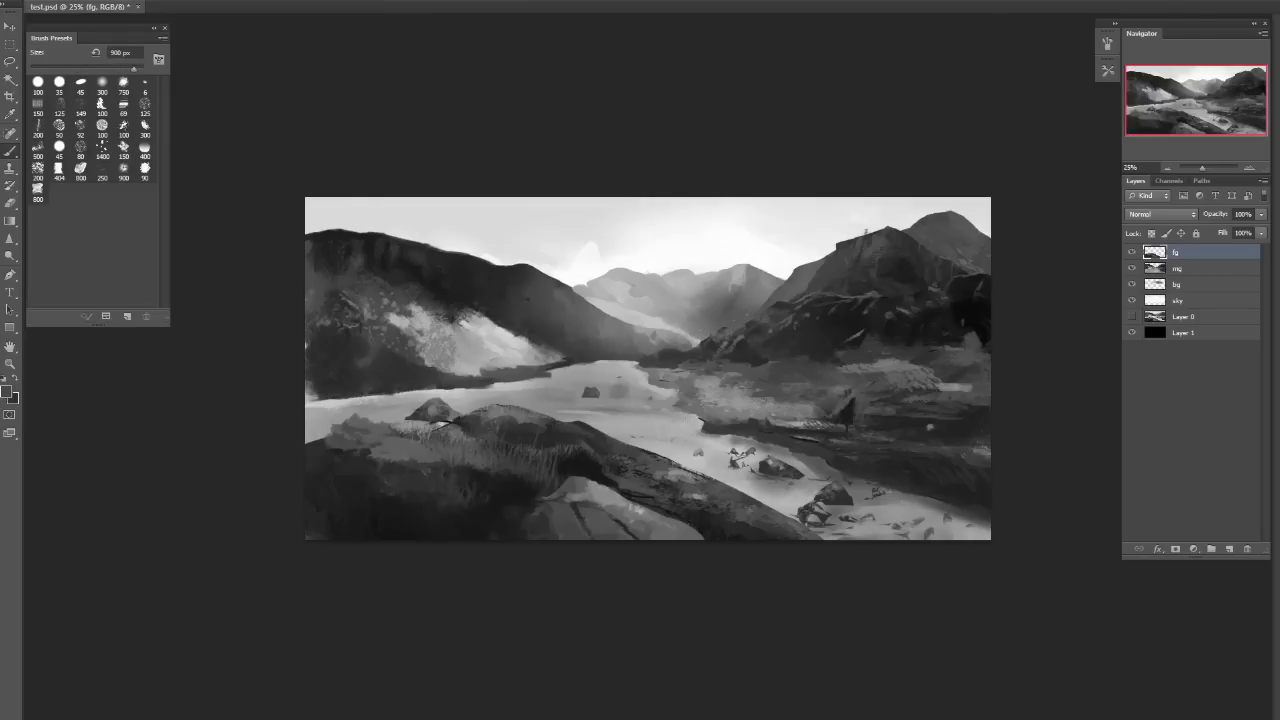
Paint out the dark rock behind the foreground hill's crest on the mg layer with light water grey at 100 px.
key(bracketleft)
key(bracketleft)
key(bracketleft)
key(bracketleft)
key(bracketleft)
key(bracketleft)
key(bracketleft)
key(bracketleft)
key(bracketleft)
key(bracketleft)
key(bracketleft)
key(bracketleft)
key(bracketleft)
key(bracketleft)
alt+click(429, 427)
key(alt+bracketleft)
click(145, 147)
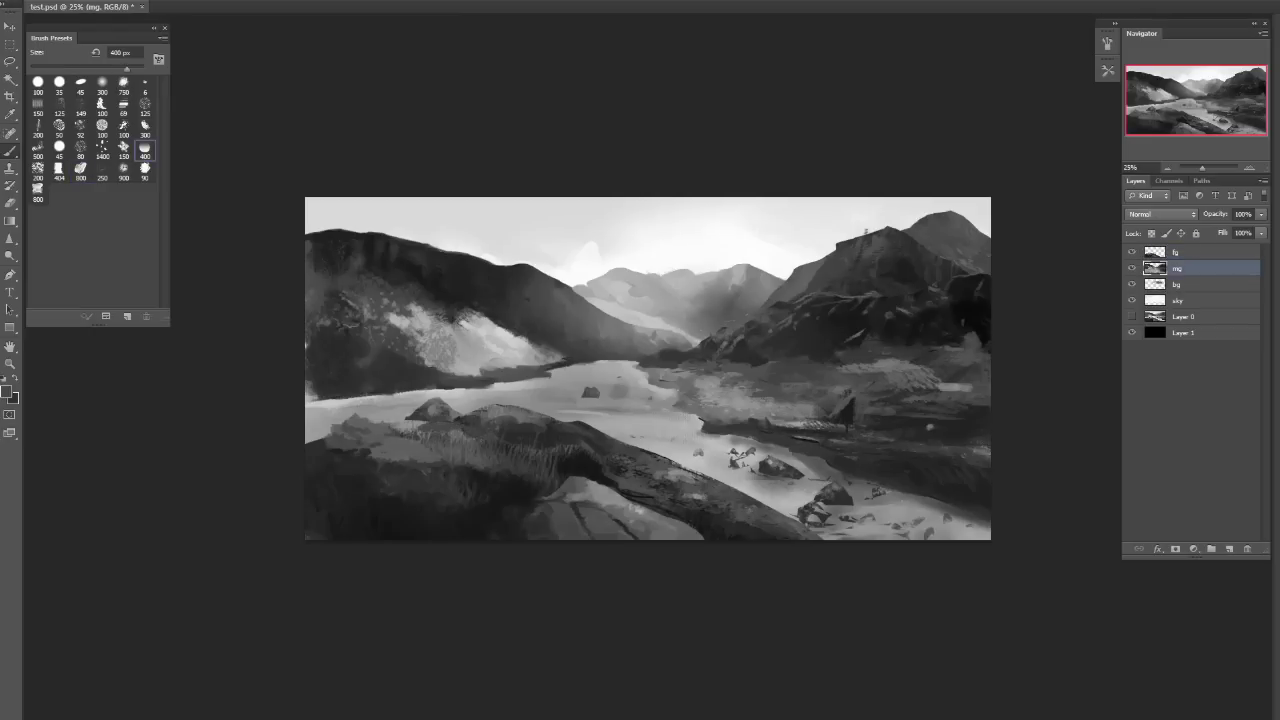
click(436, 402)
key(ctrl+z)
key(bracketleft)
key(bracketleft)
drag(418, 414, 456, 416)
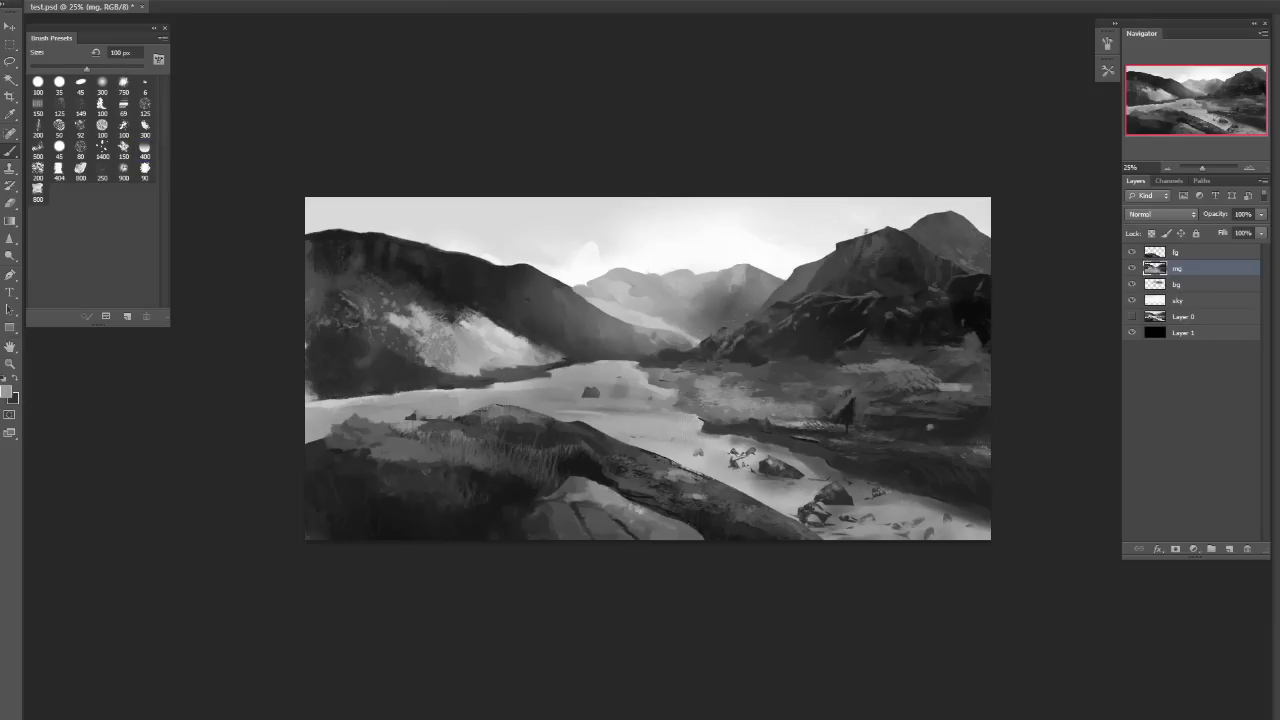
Hide the fg layer, smooth the water on the mg layer with sampled light grey, and show the layers again.
key(ctrl+comma)
key(ctrl+comma)
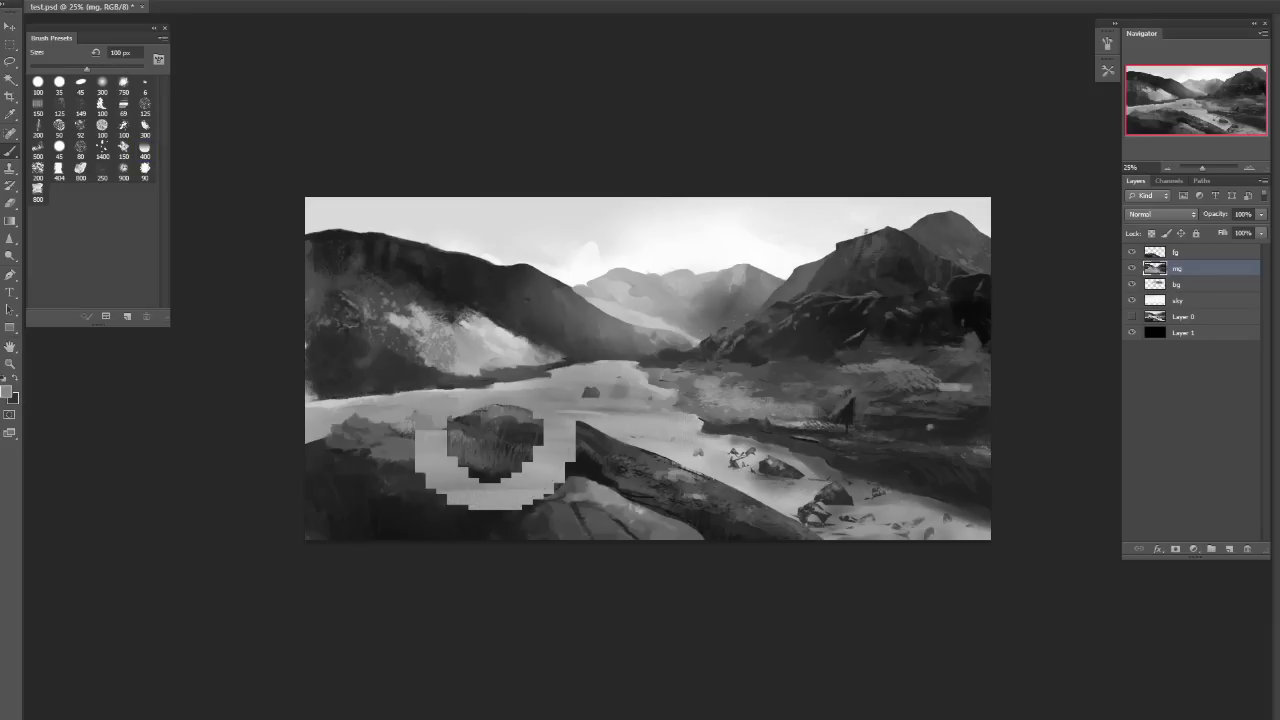
key(ctrl+comma)
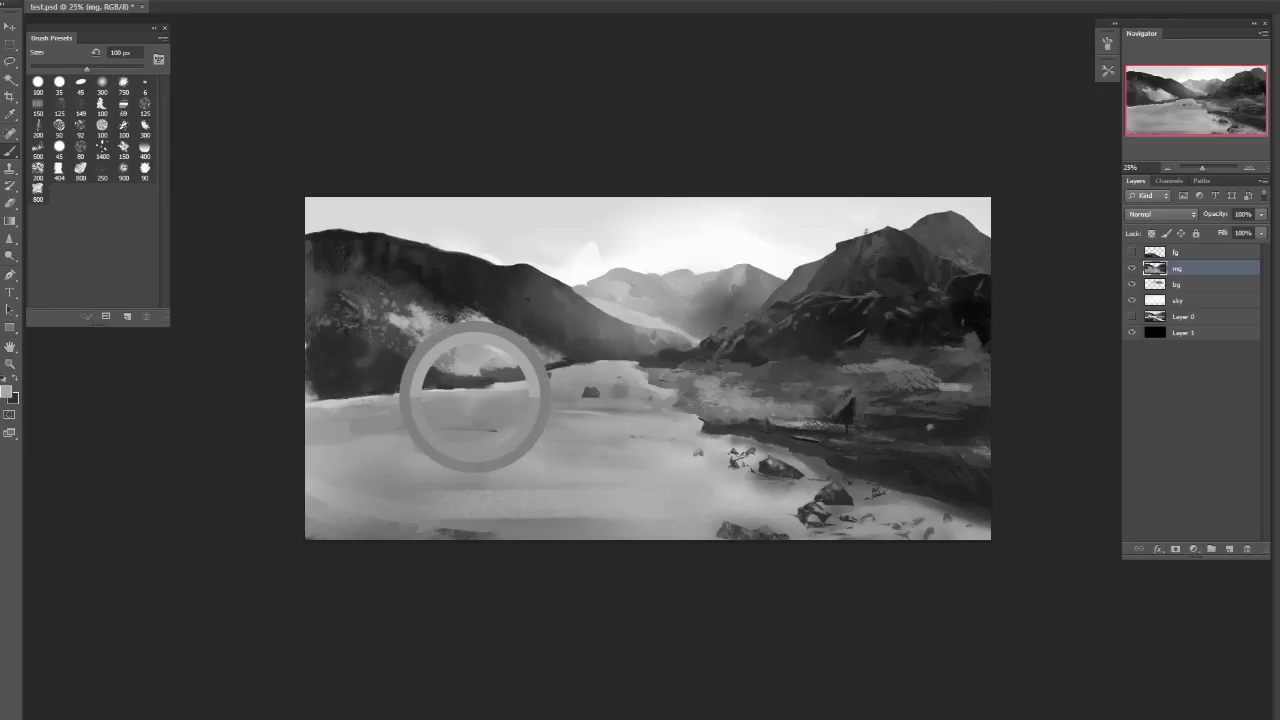
drag(474, 398, 490, 345)
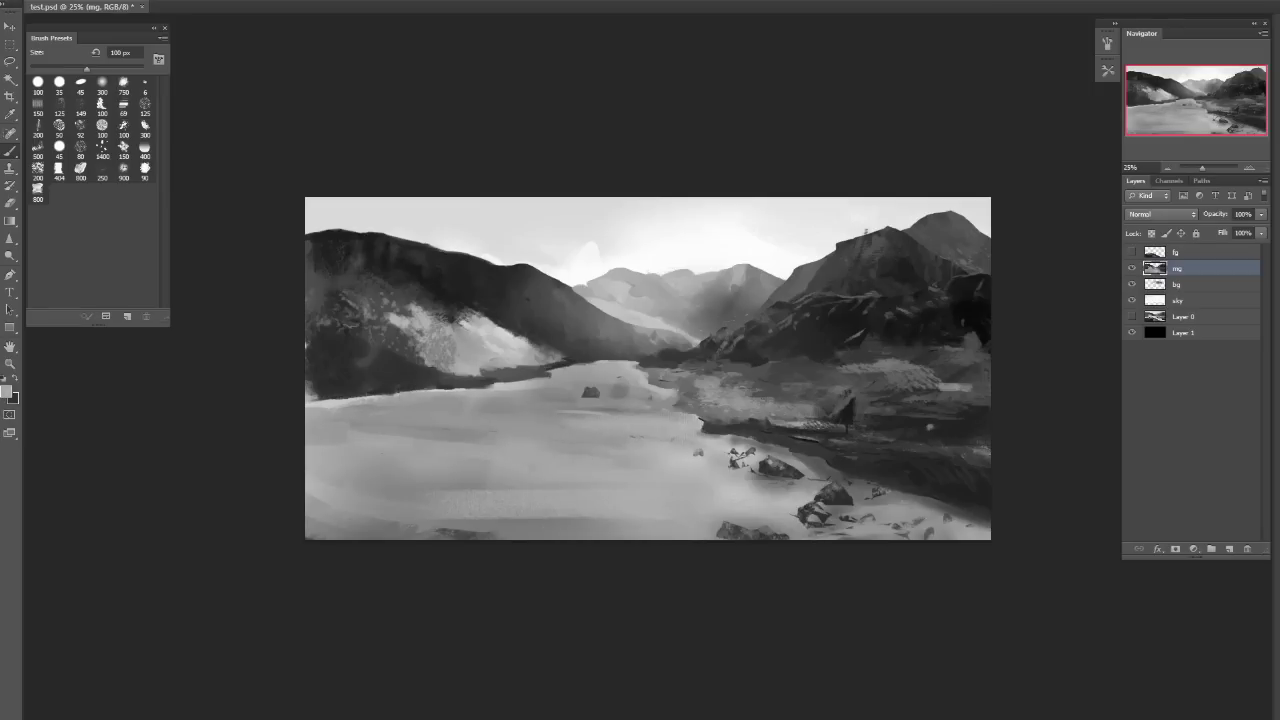
key(ctrl+comma)
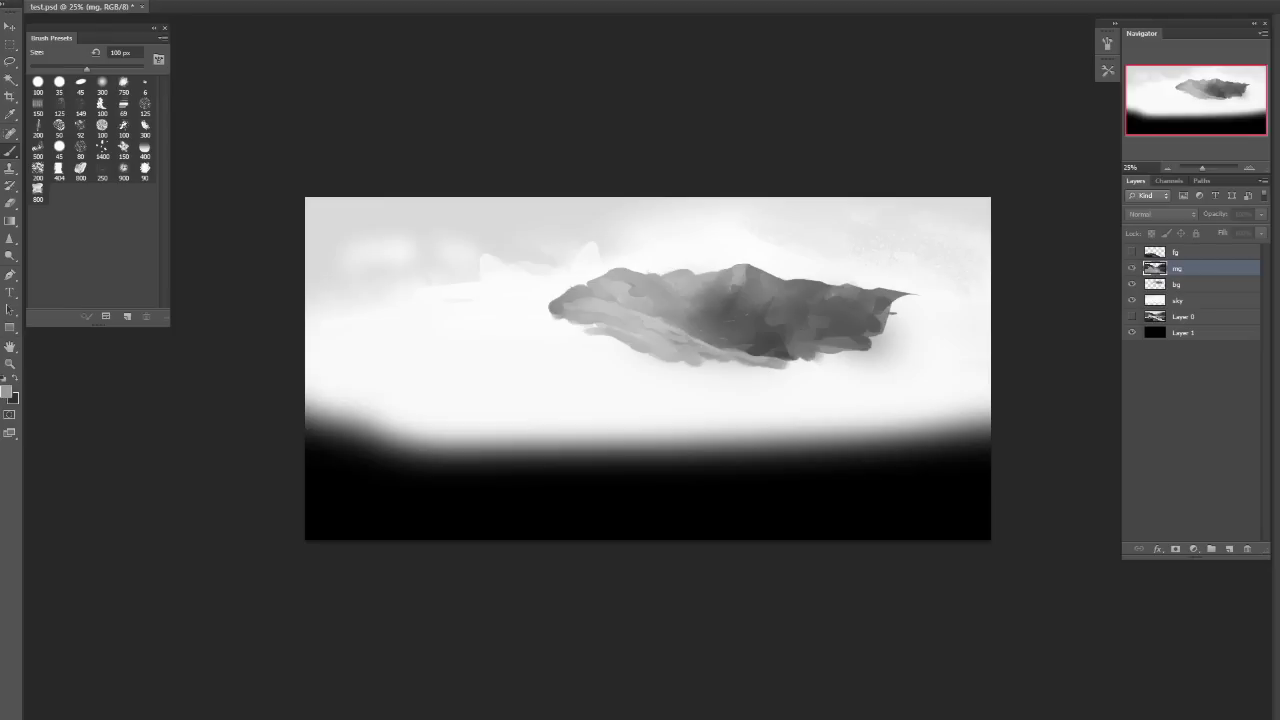
key(ctrl+comma)
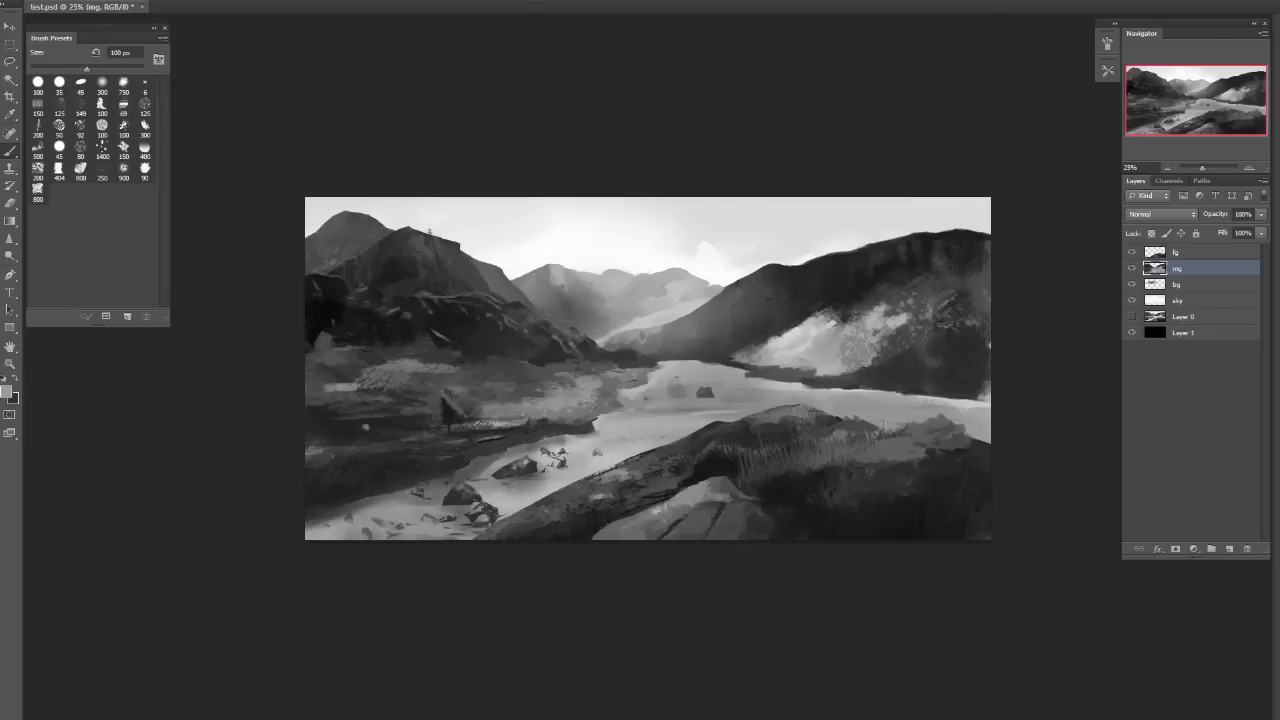
Hide the fg, mg and bg layers and make the sky layer active.
key(alt+bracketright)
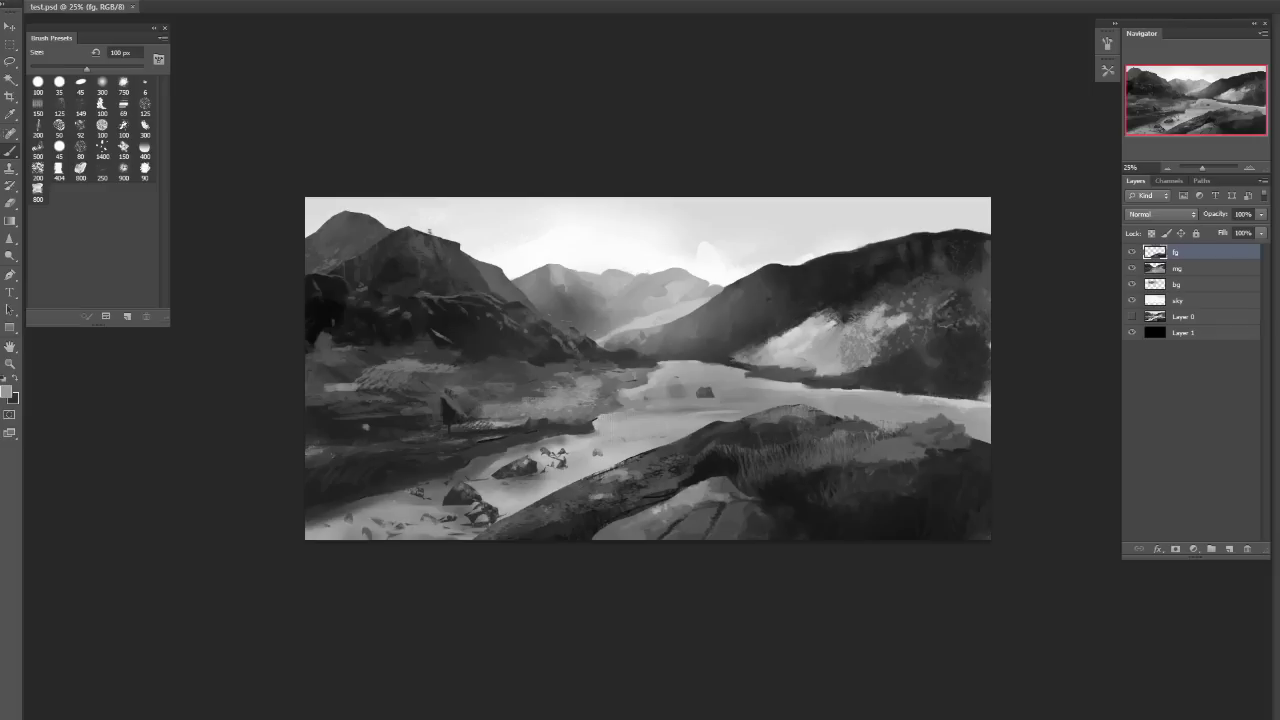
drag(1131, 252, 1131, 284)
click(1200, 300)
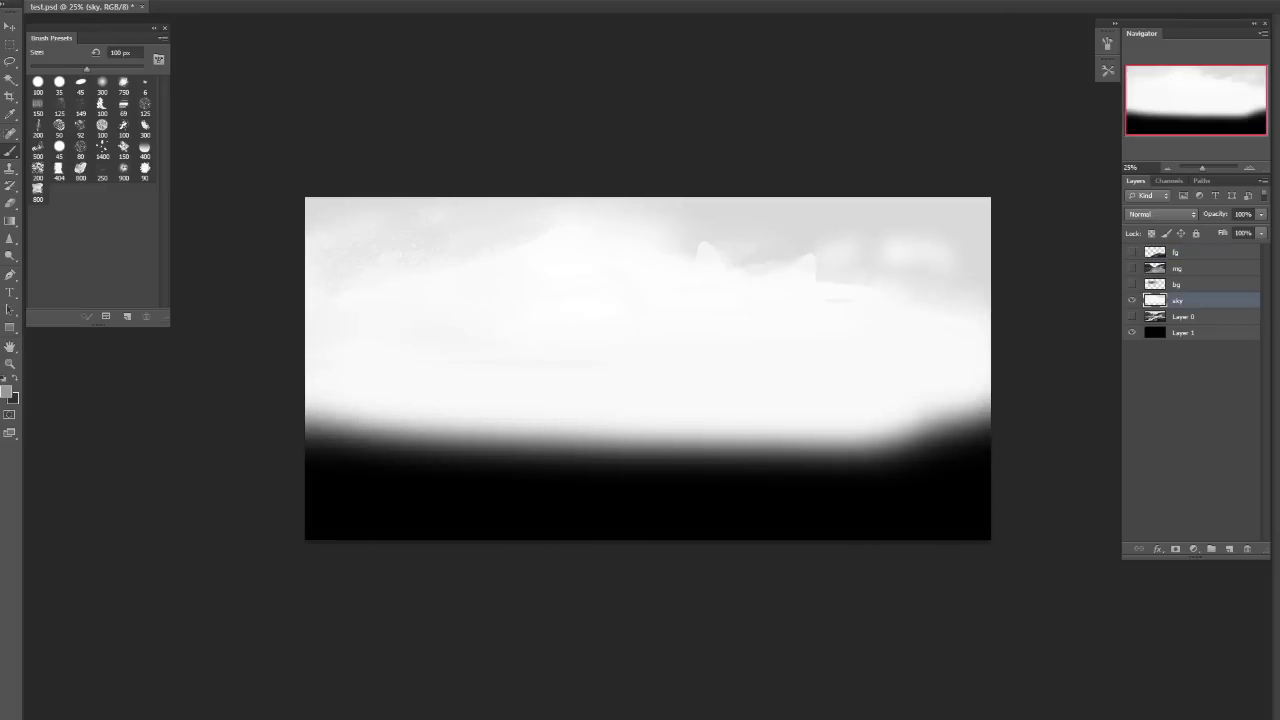
Add a new layer clipped to the sky layer, set it to Color blend mode and choose the soft 300 px brush.
click(1200, 252)
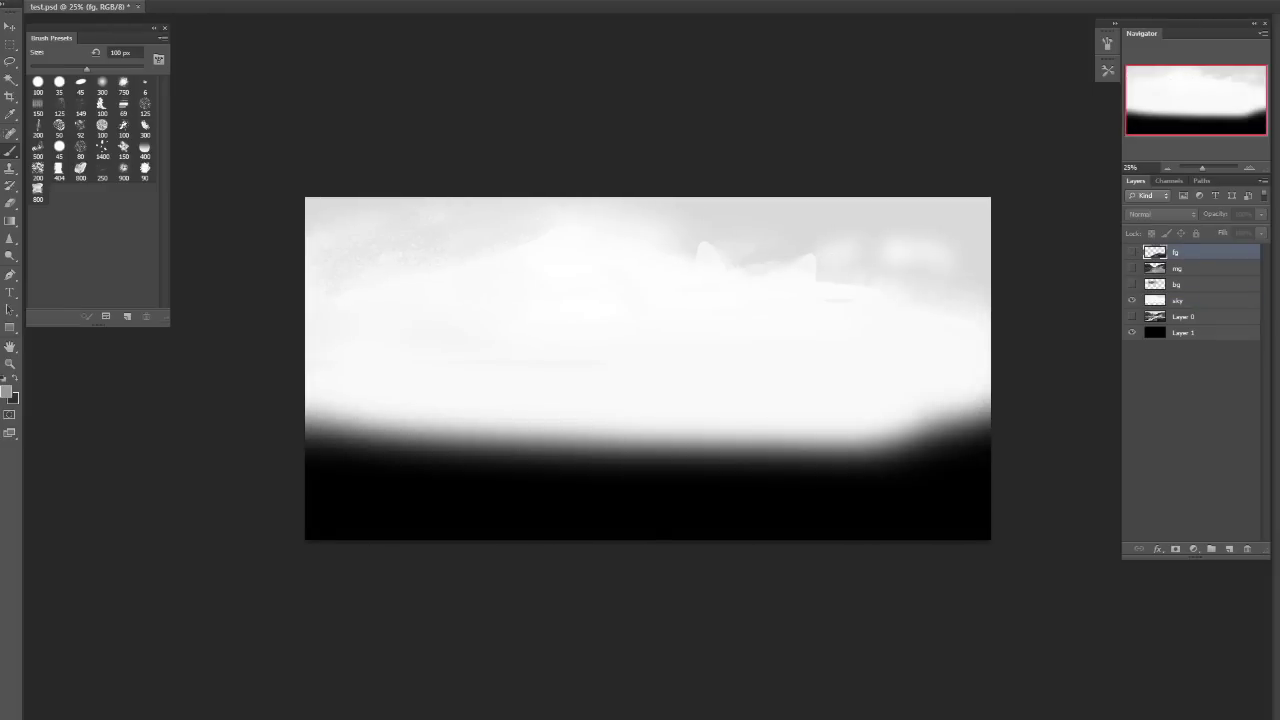
click(1200, 300)
key(ctrl+shift+alt+n)
key(ctrl+alt+g)
click(102, 84)
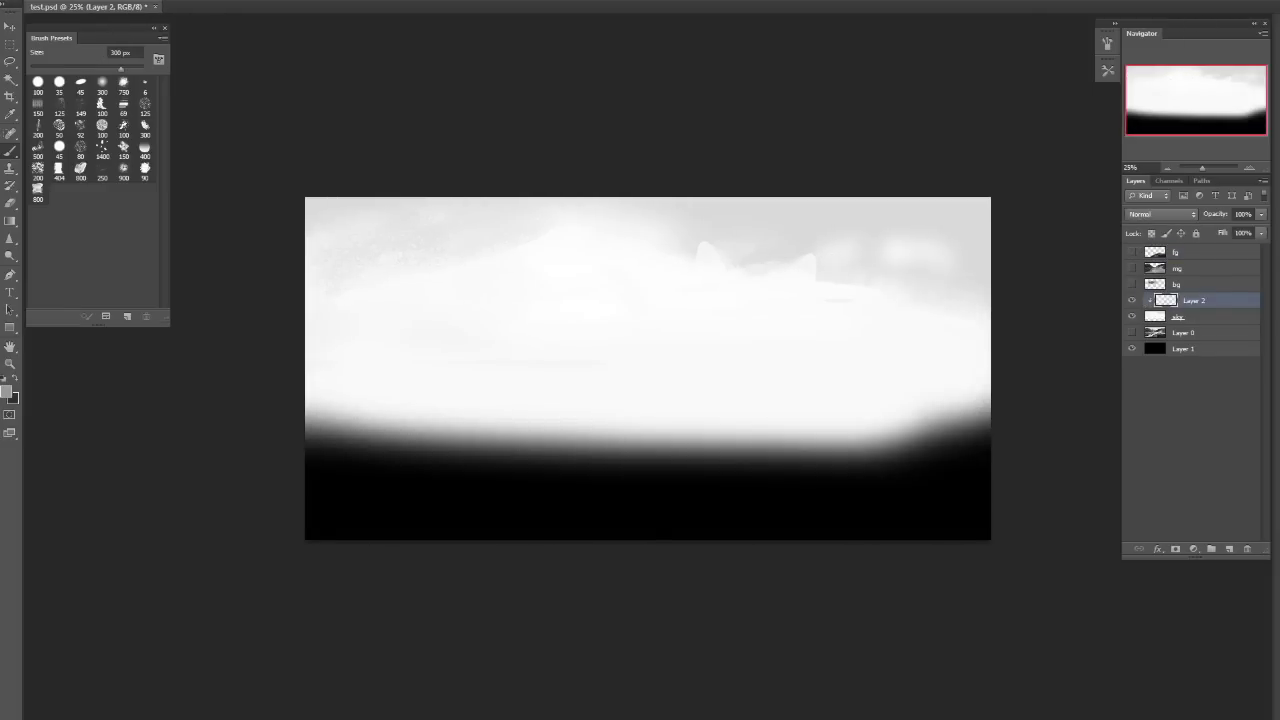
key(bracketleft)
key(bracketleft)
key(bracketleft)
key(bracketleft)
key(bracketleft)
key(bracketleft)
click(1160, 214)
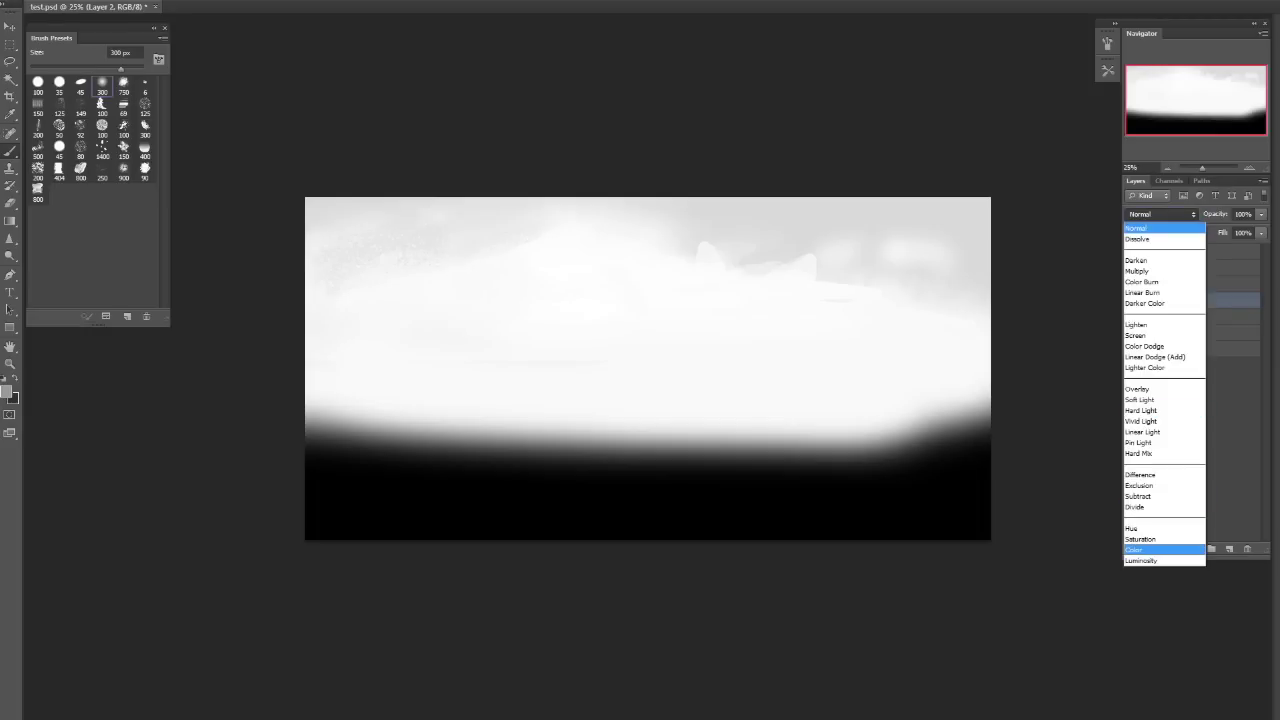
click(1140, 549)
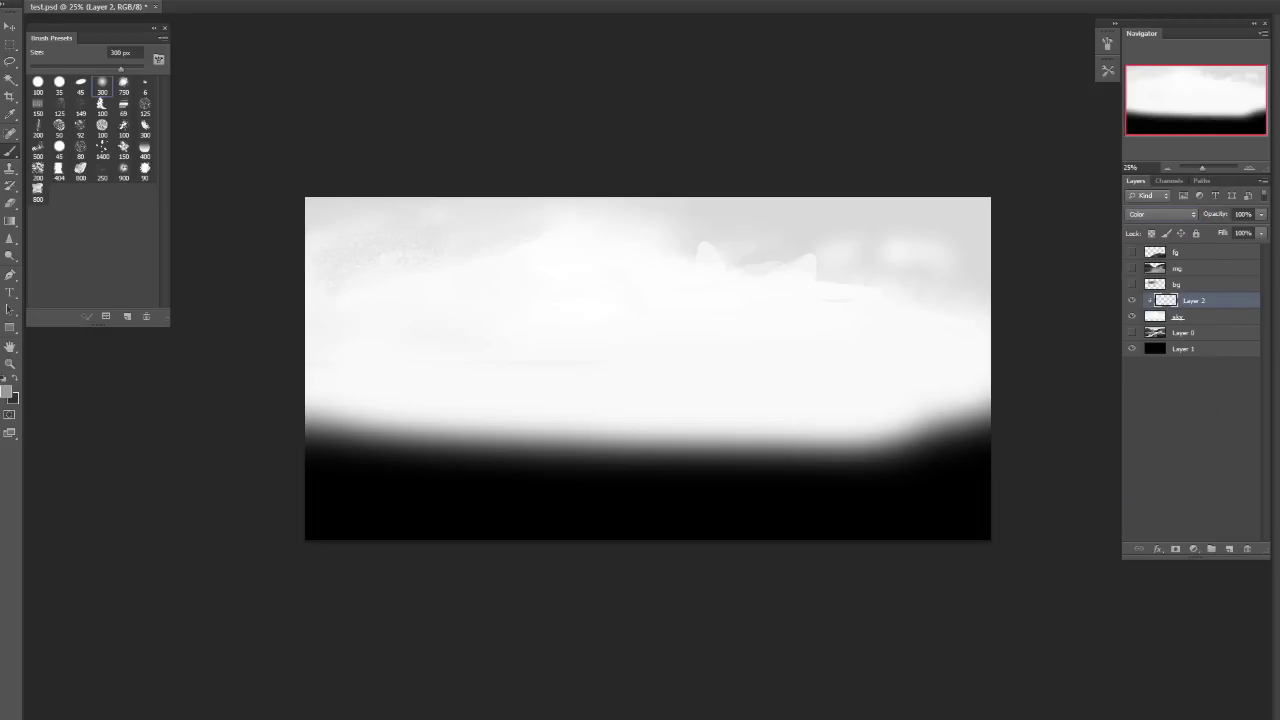
Keep the Color layer clipped to the sky, fill it with light blue-grey and lower its opacity to about 49%.
click(1178, 316)
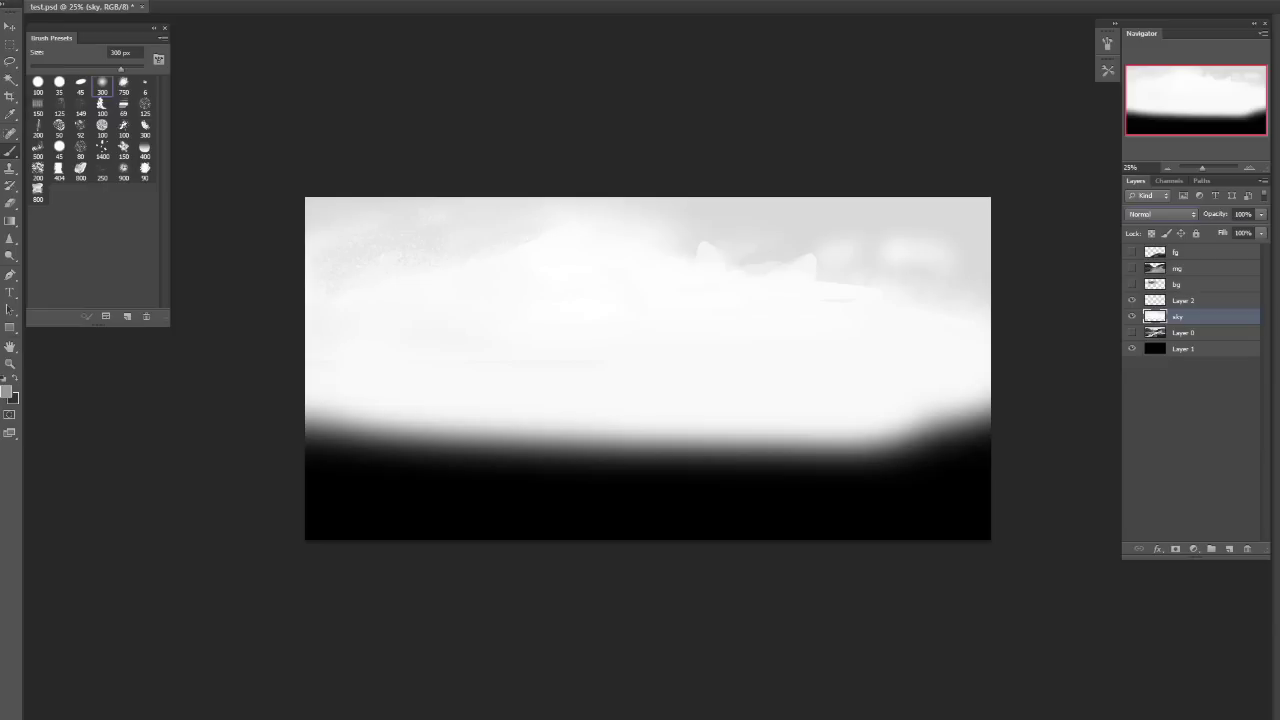
click(1183, 300)
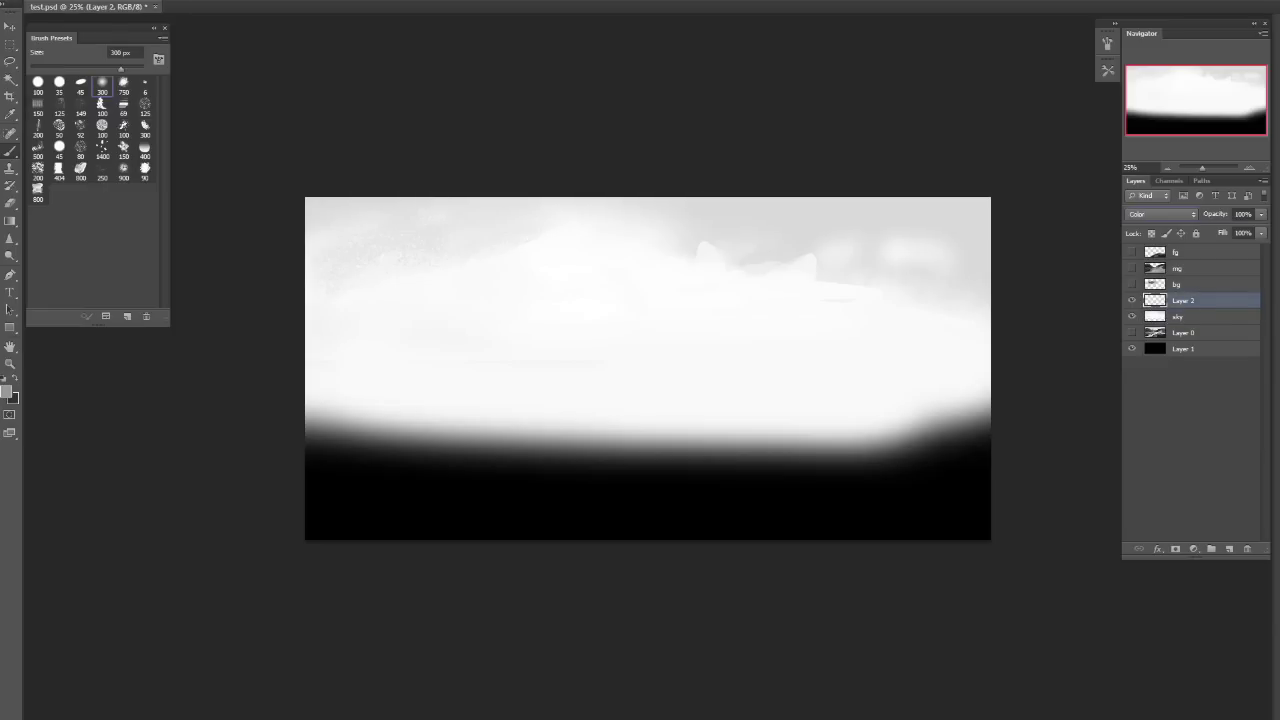
key(ctrl+alt+g)
click(7, 390)
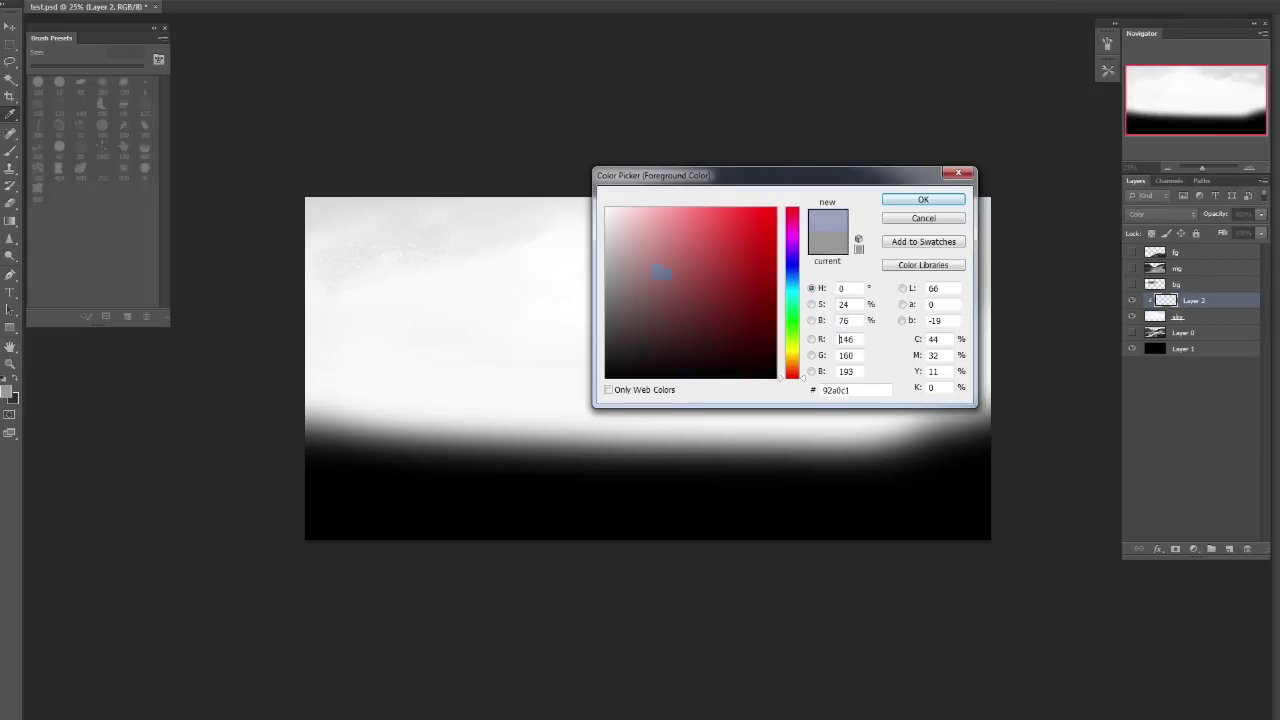
click(923, 199)
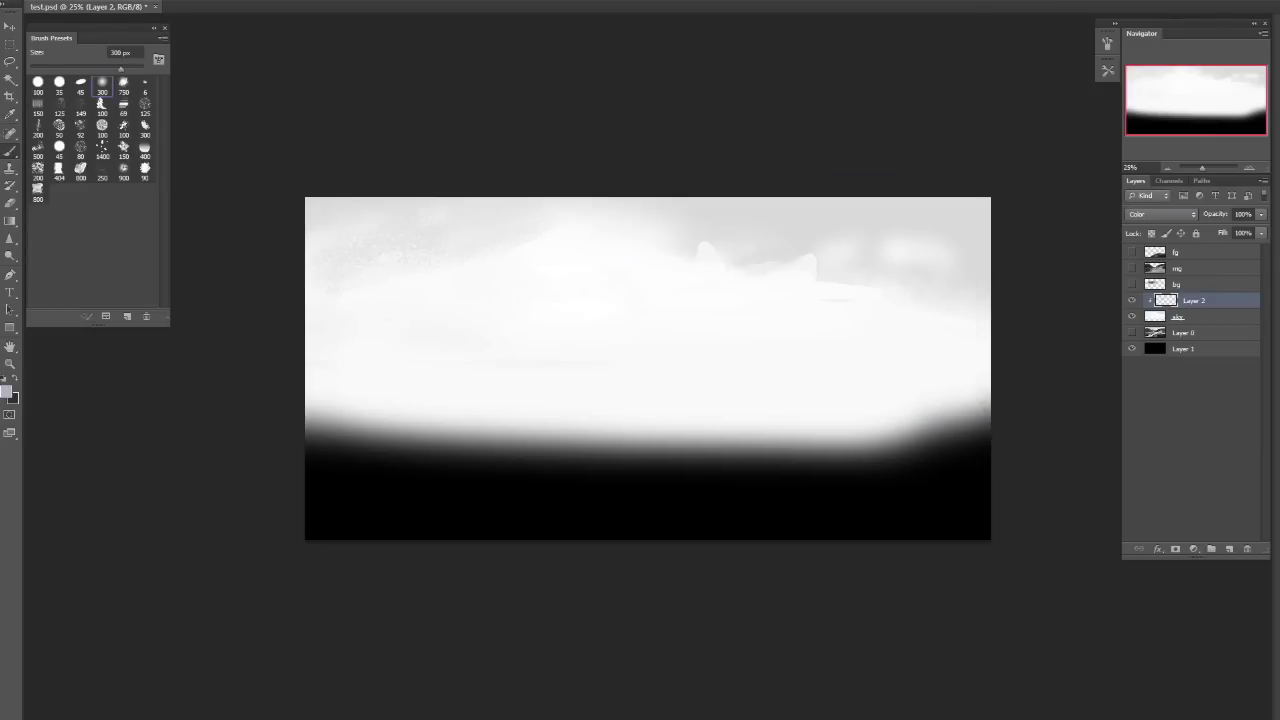
key(alt+BackSpace)
drag(1261, 214, 1226, 230)
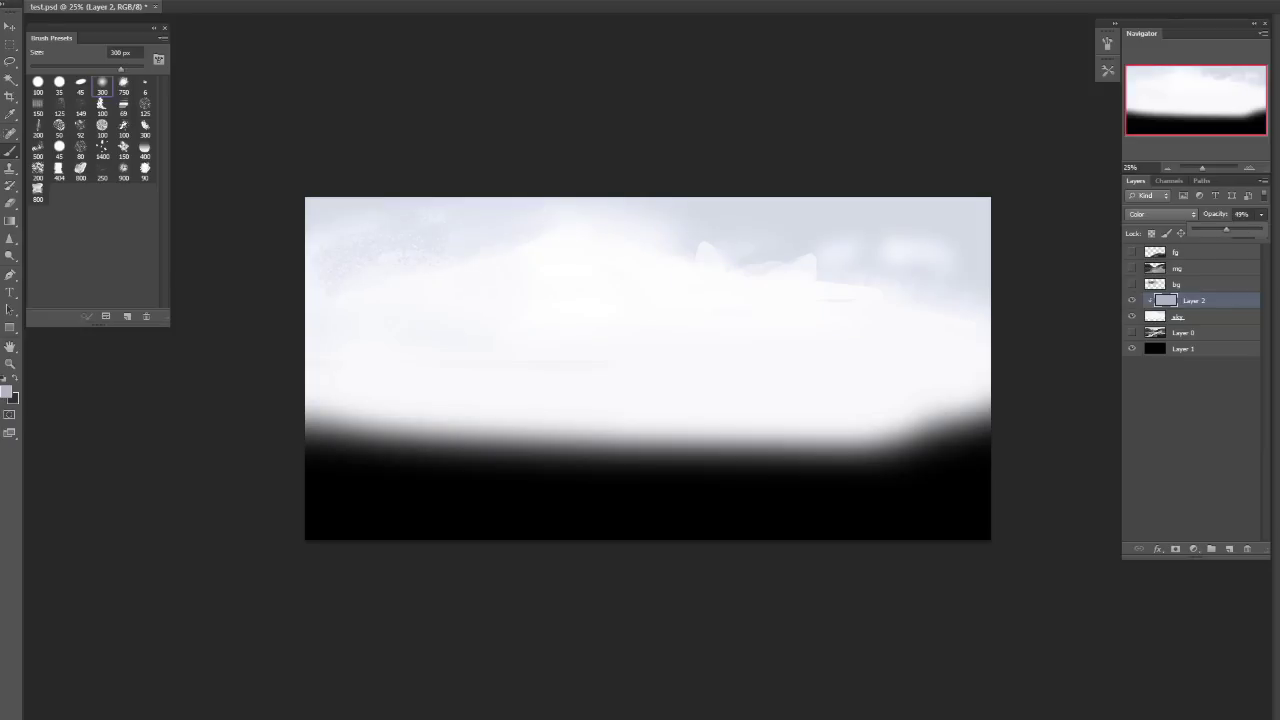
Add a second layer clipped to the sky in Soft Light mode and choose a dark slate blue for painting.
key(ctrl+shift+alt+n)
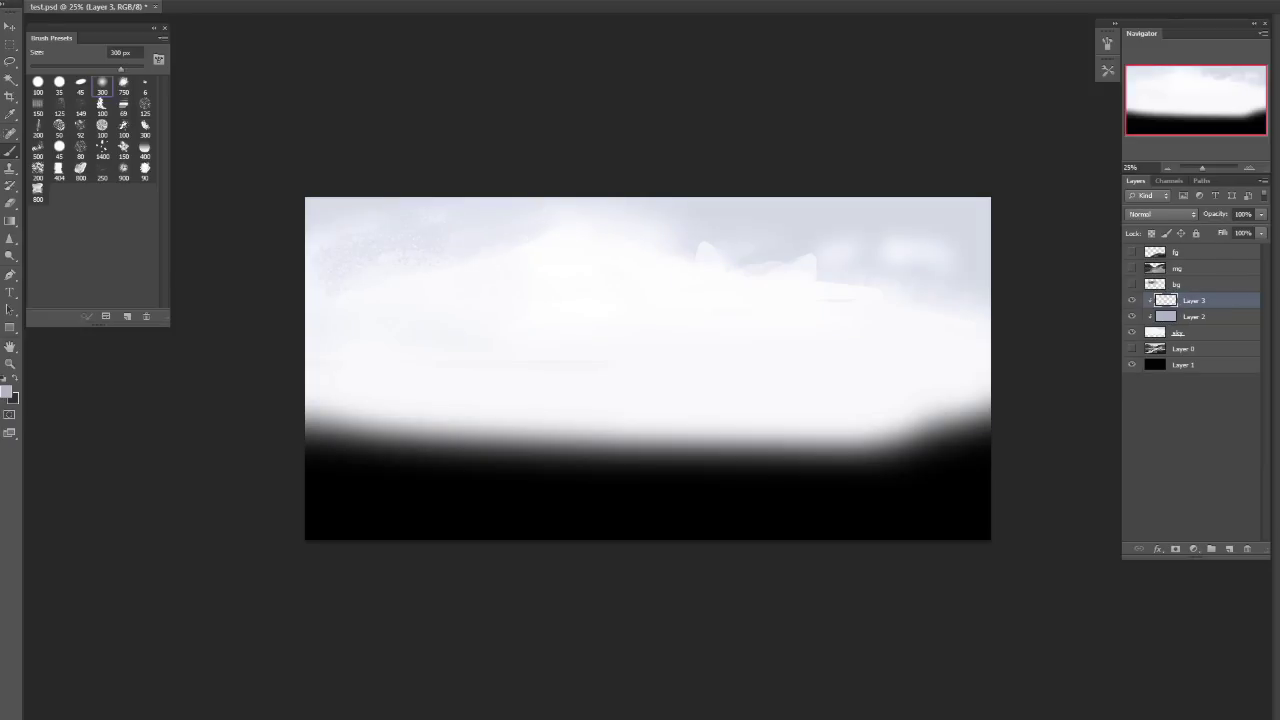
click(1160, 214)
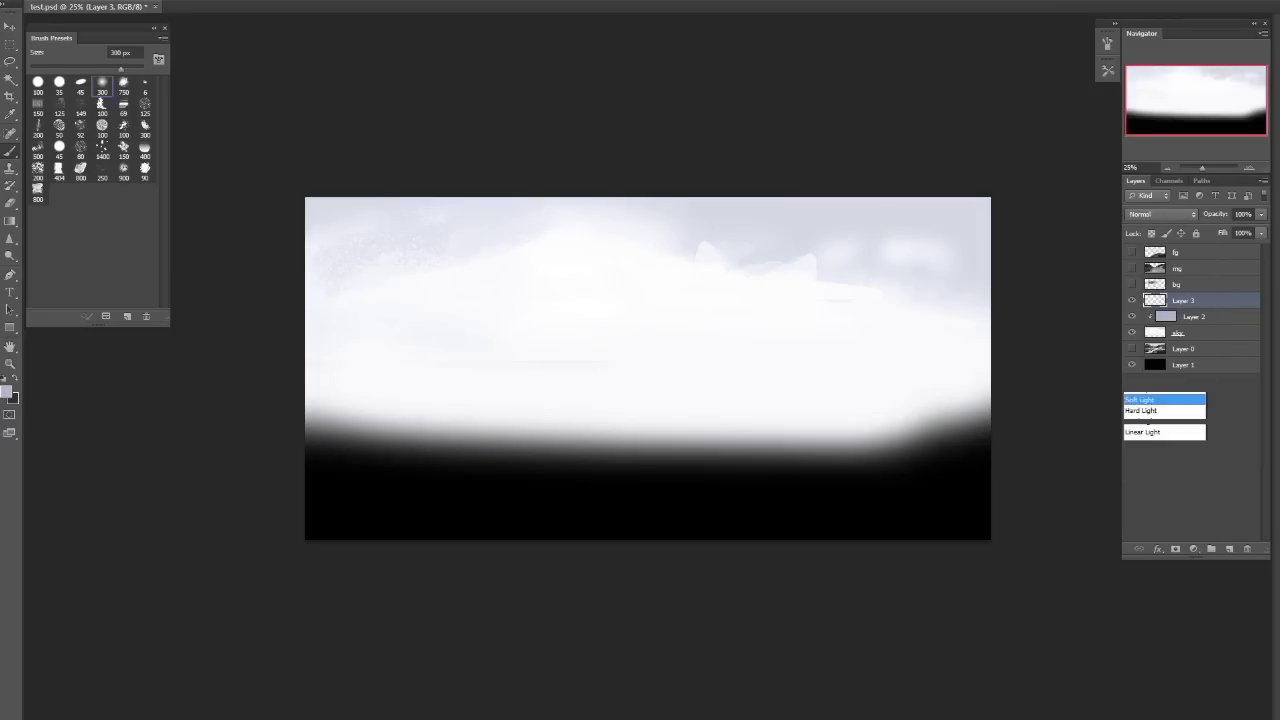
click(1160, 397)
click(7, 391)
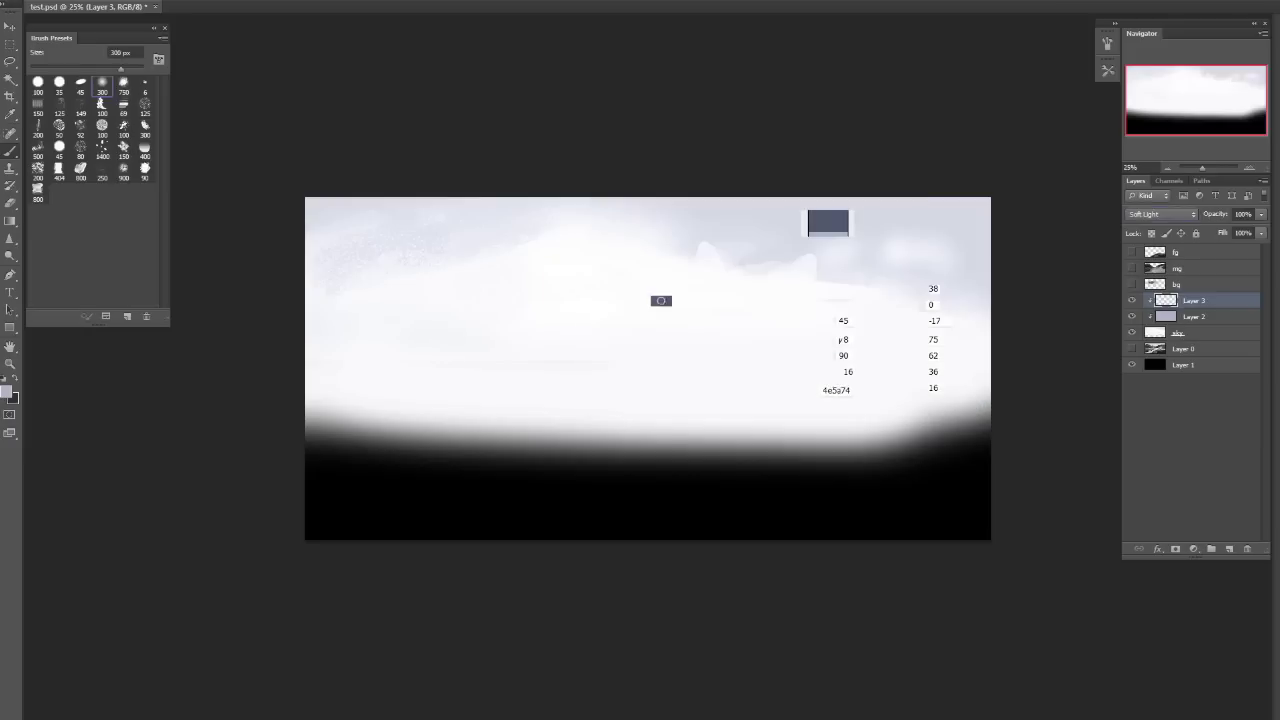
click(667, 293)
key(Return)
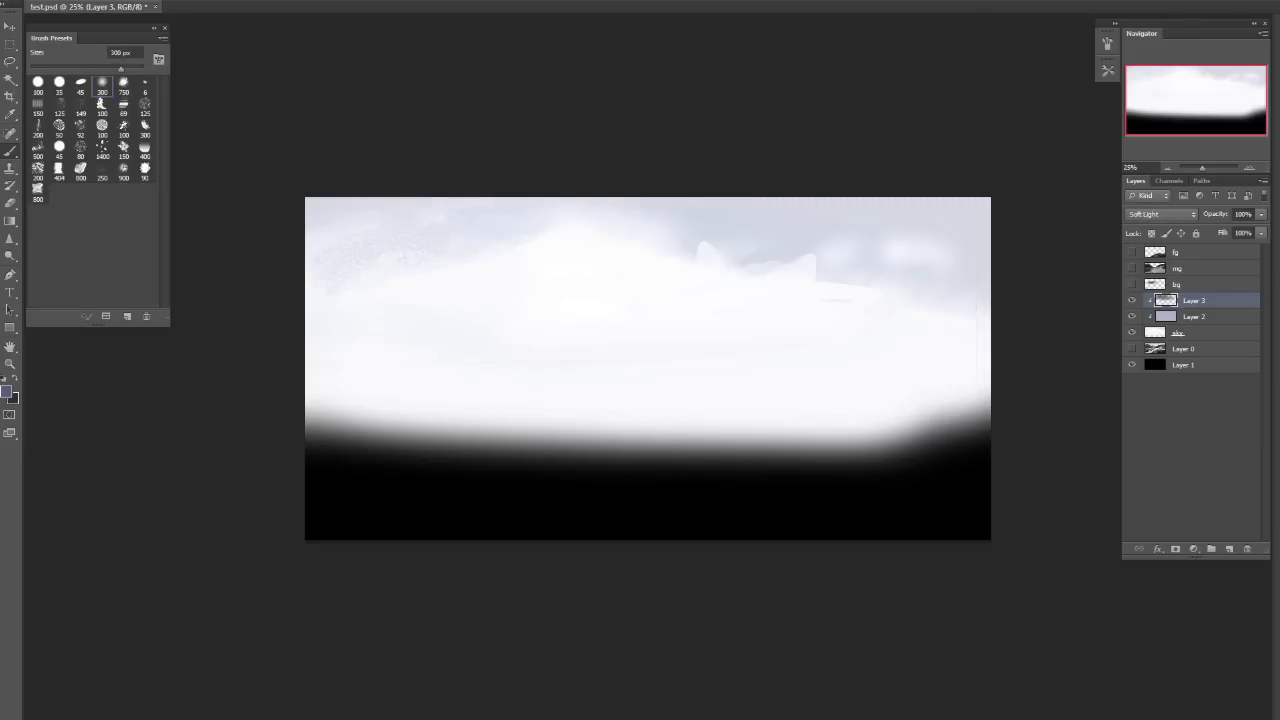
Tint the sky slate blue on the Soft Light layer with the soft brush enlarged to 1200 px.
key(bracketright)
key(bracketright)
key(bracketright)
key(bracketright)
key(bracketright)
key(bracketright)
key(bracketright)
key(bracketright)
key(bracketright)
Merge both tint layers into the sky layer with the bg, mg and fg layers shown again, and brighten the sky with white.
key(alt+bracketleft)
key(ctrl+e)
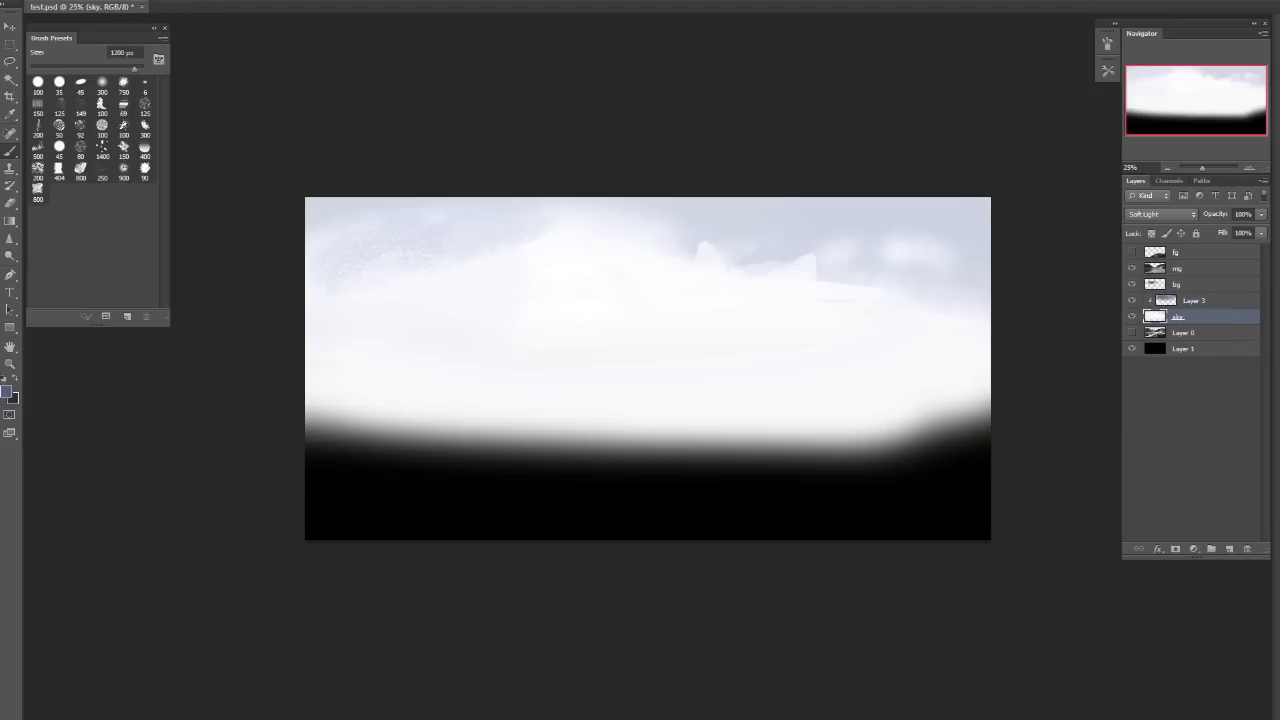
drag(1132, 284, 1132, 252)
key(ctrl+e)
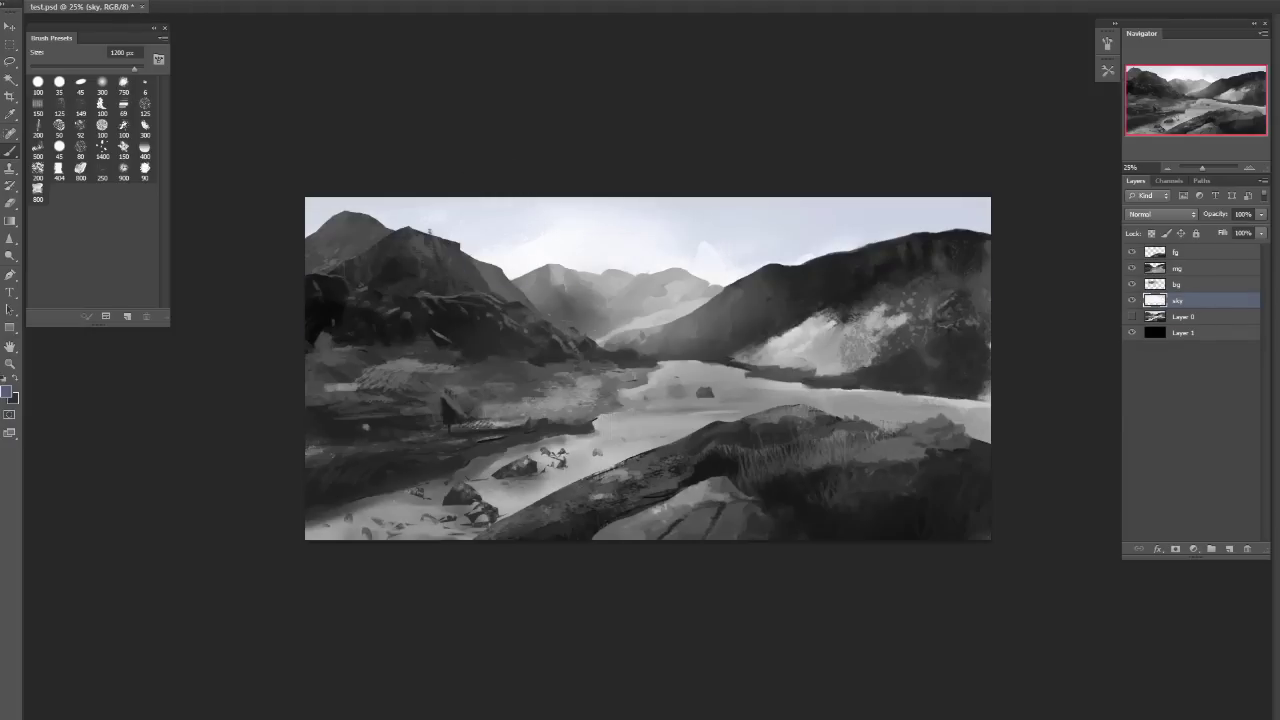
drag(830, 236, 912, 230)
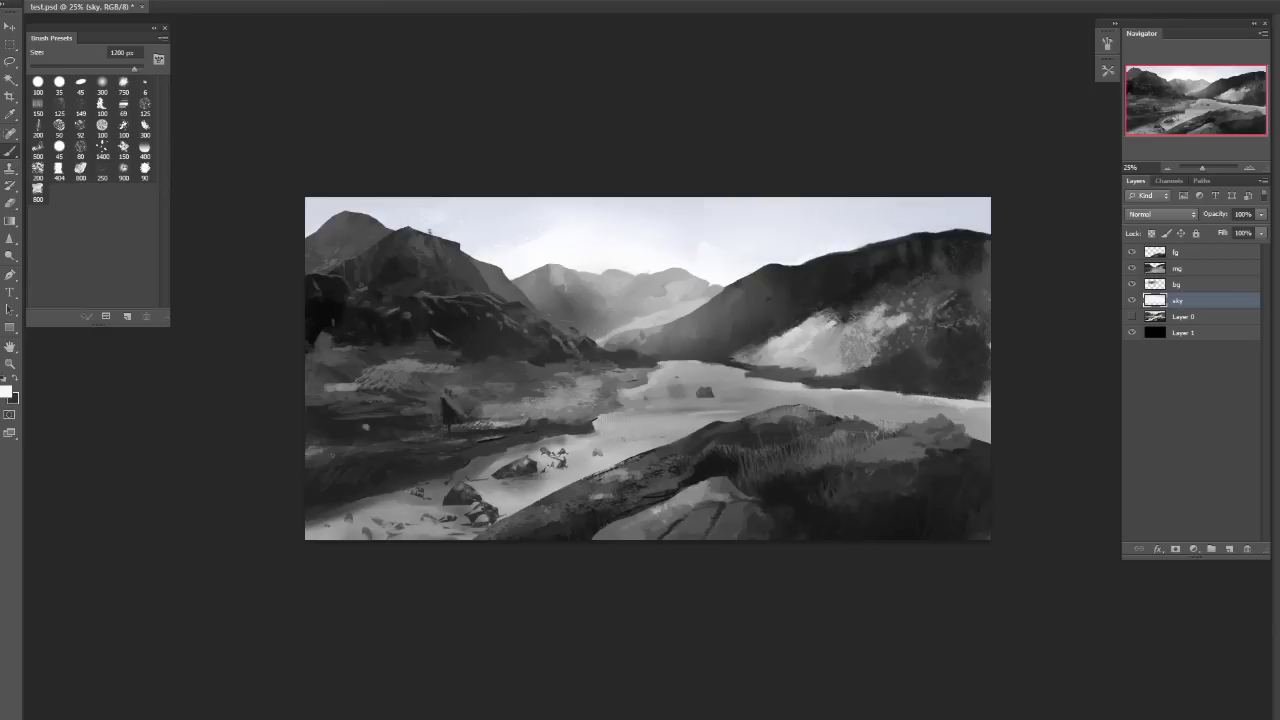
Add a Color layer clipped to the bg layer and tint the distant mountains with pale blue sampled from the sky.
key(alt+])
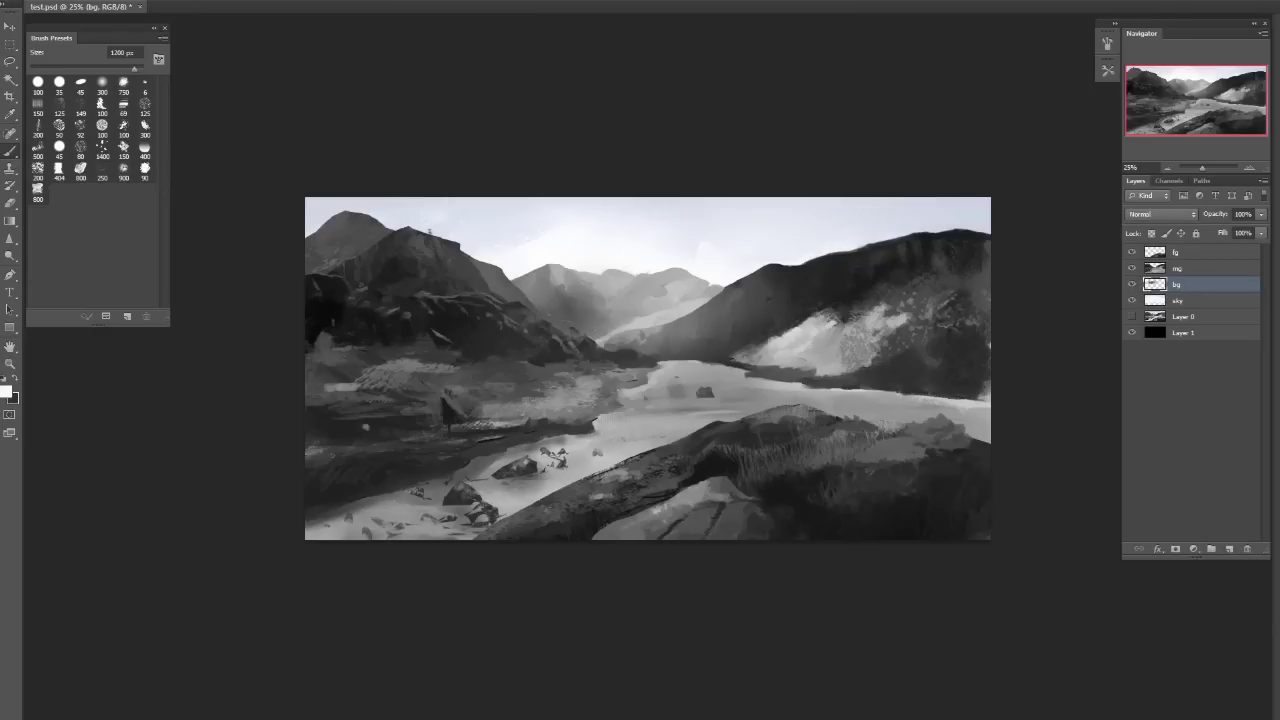
key(ctrl+shift+alt+n)
key(ctrl+alt+g)
click(1160, 214)
click(1160, 539)
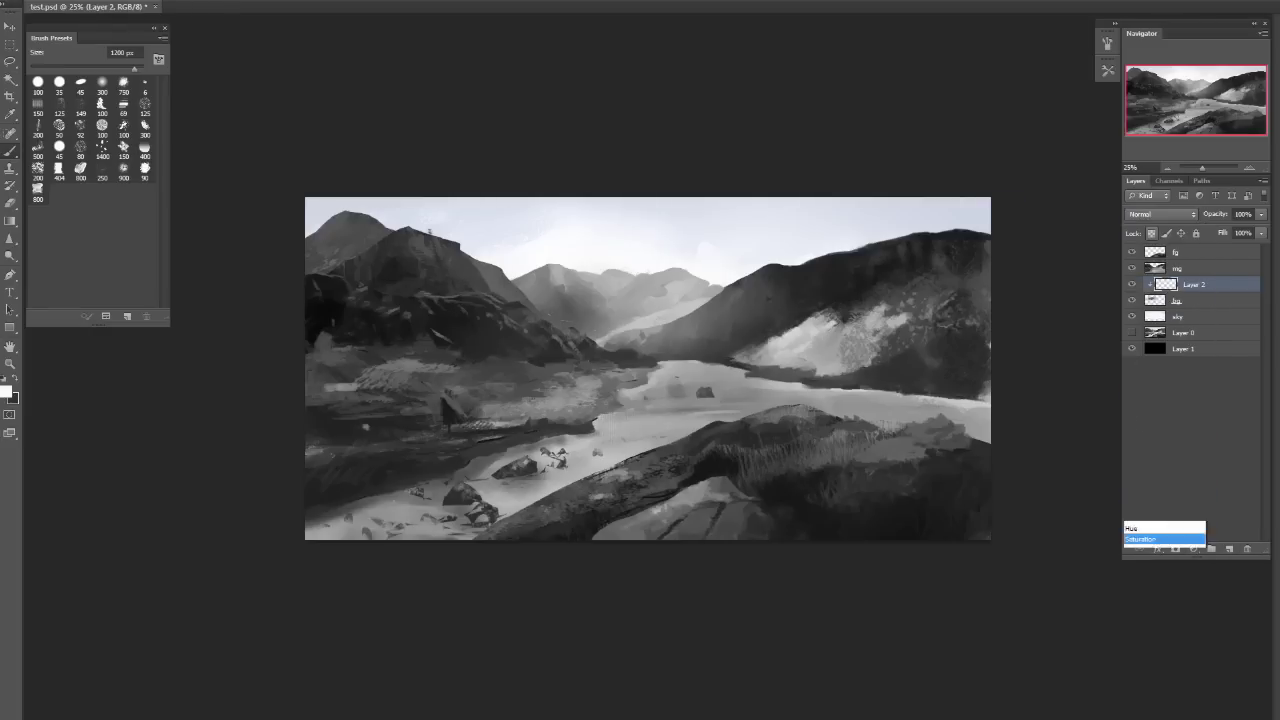
alt+click(845, 224)
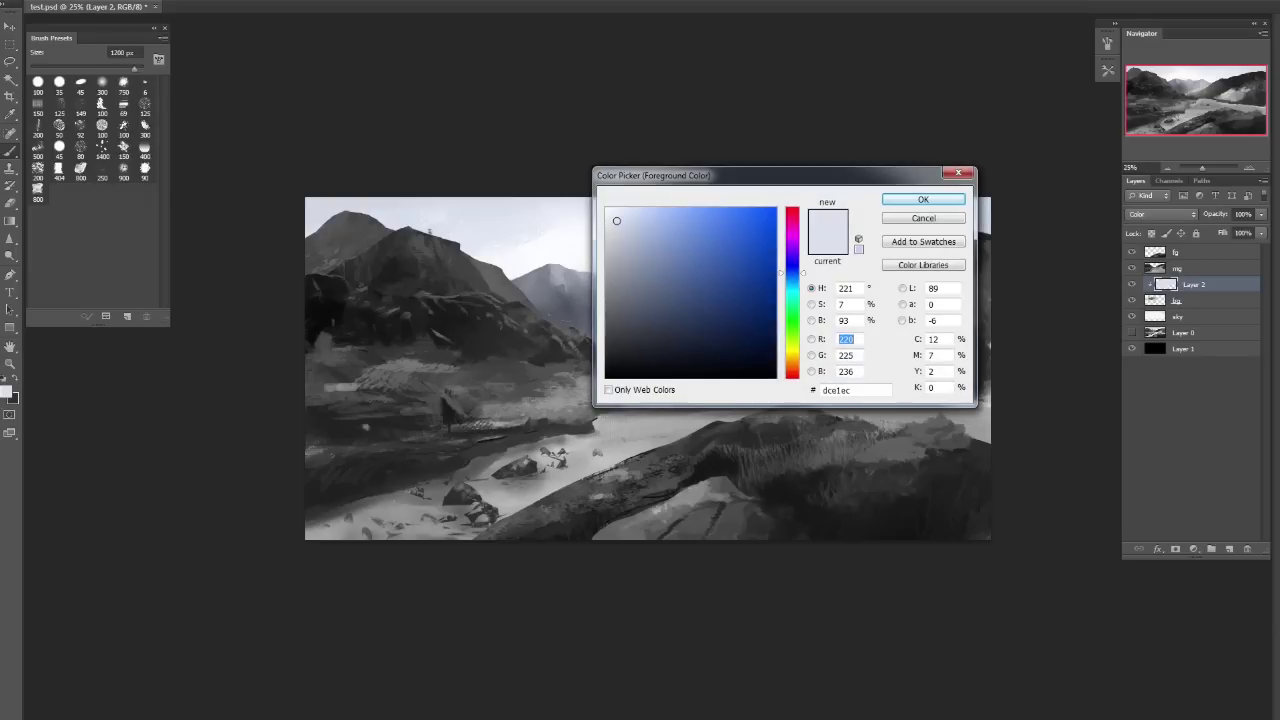
key(Return)
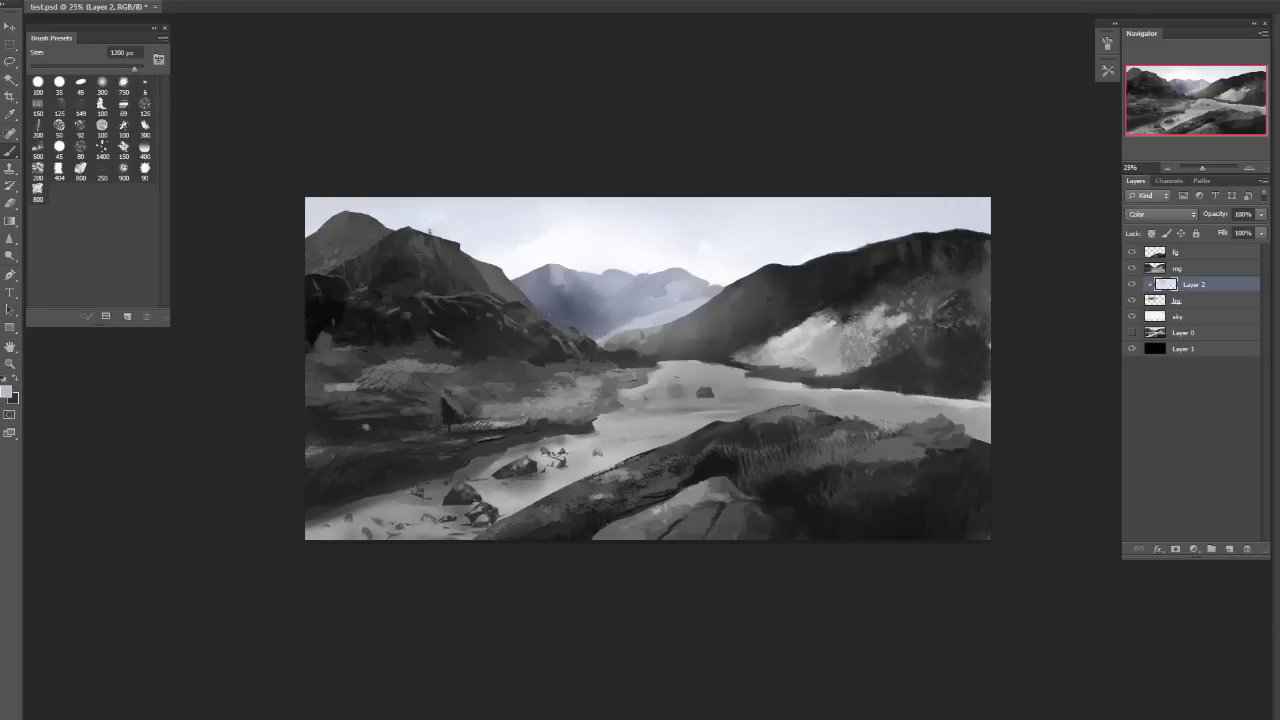
Add another layer clipped to bg and lower the opacity of the blue Color layer beneath it to 72%.
key(ctrl+shift+alt+n)
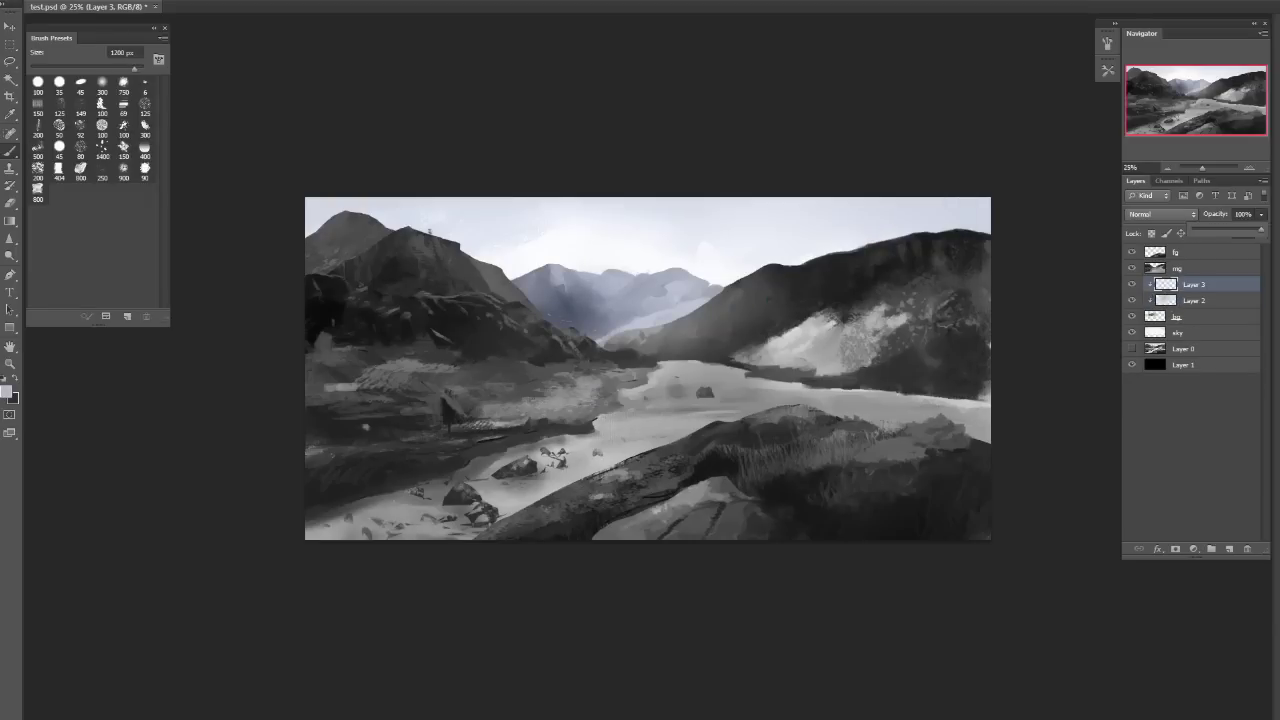
key(alt+bracketleft)
drag(1243, 230, 1241, 230)
click(1194, 284)
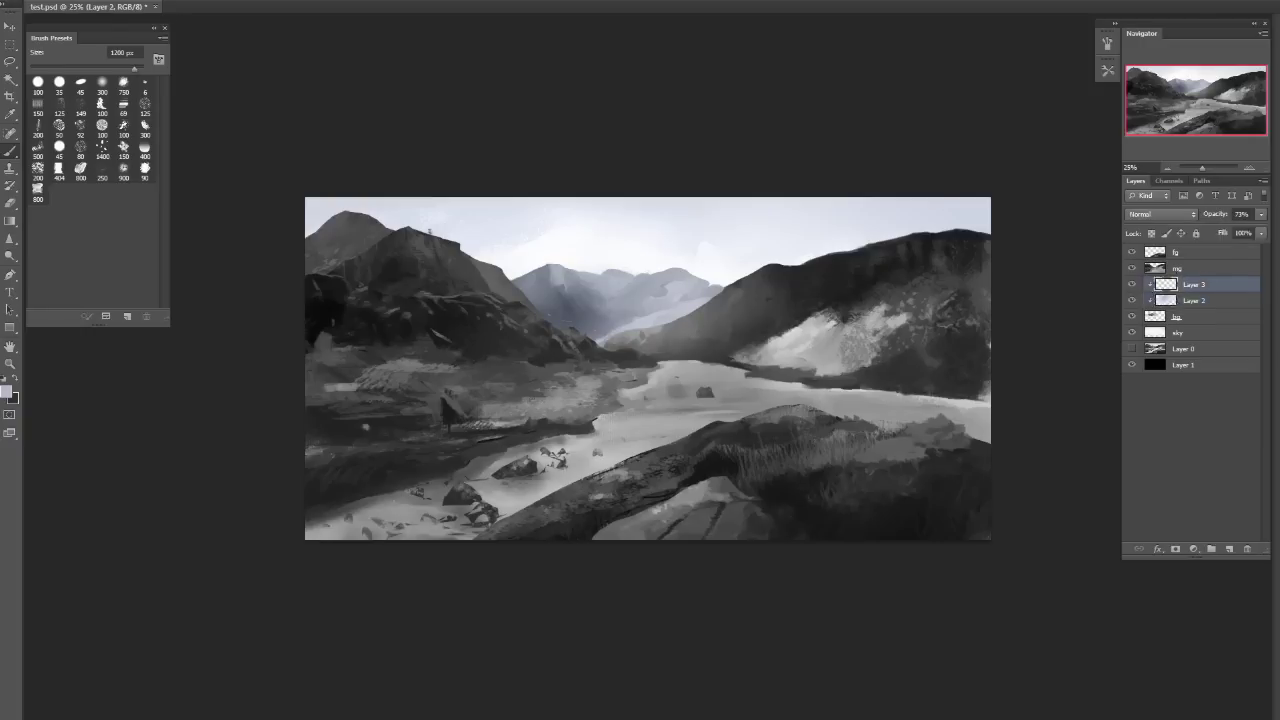
click(1194, 300)
click(1161, 214)
click(1144, 551)
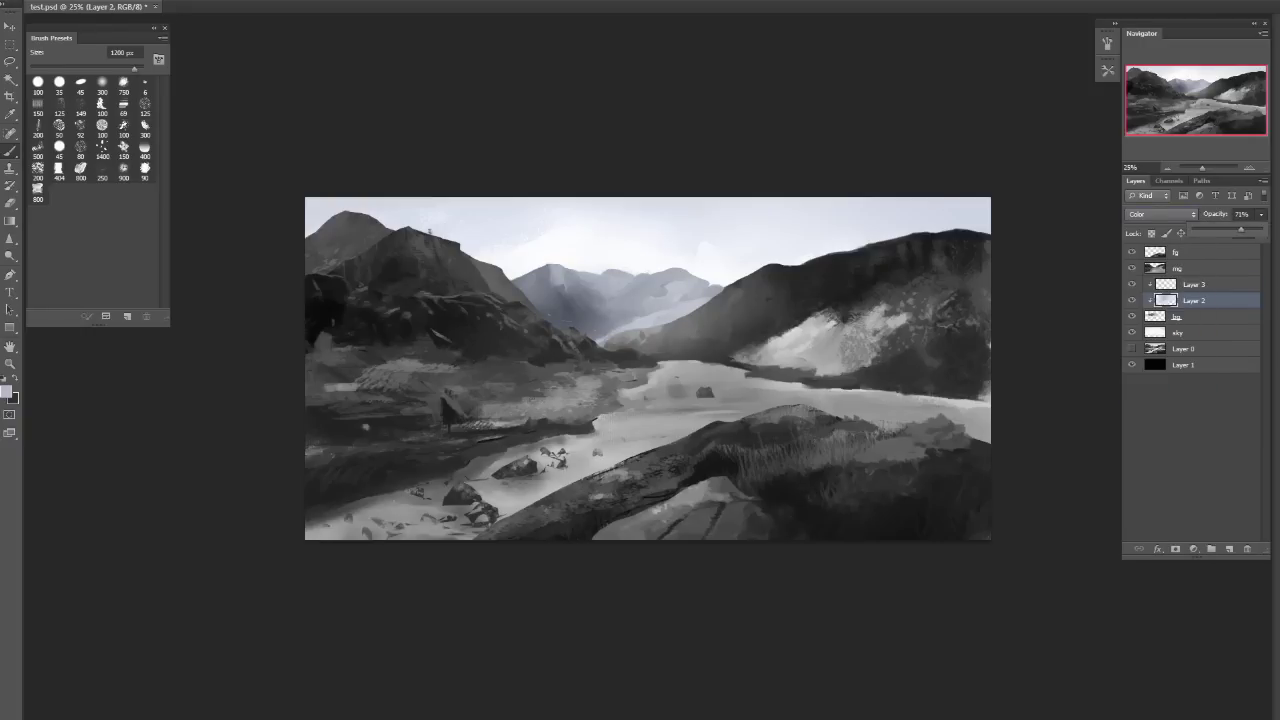
Set the upper clipped layer to Soft Light and brush over the near slope of the distant mountains at 400 px.
key(alt+bracketright)
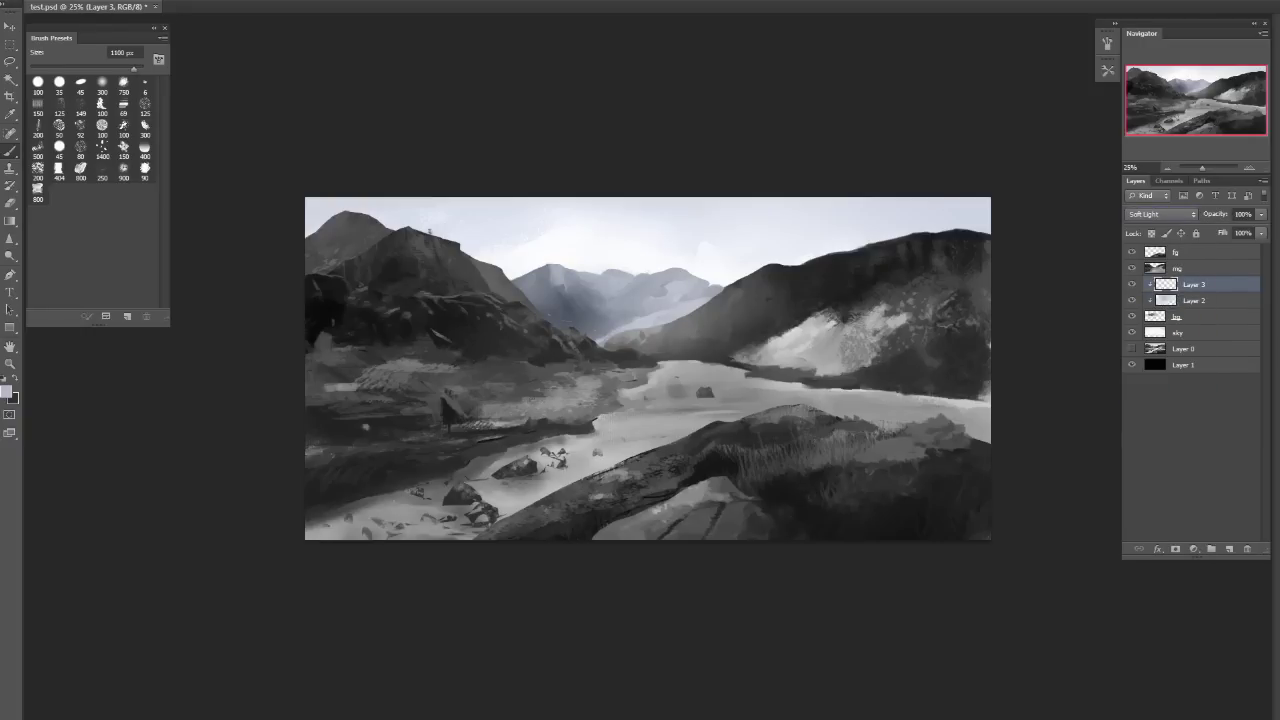
key(bracketleft)
key(bracketleft)
key(bracketleft)
key(bracketleft)
key(bracketleft)
key(bracketleft)
key(bracketleft)
mouse_move(546, 318)
mouse_down()
mouse_move(574, 308)
mouse_move(580, 276)
mouse_up()
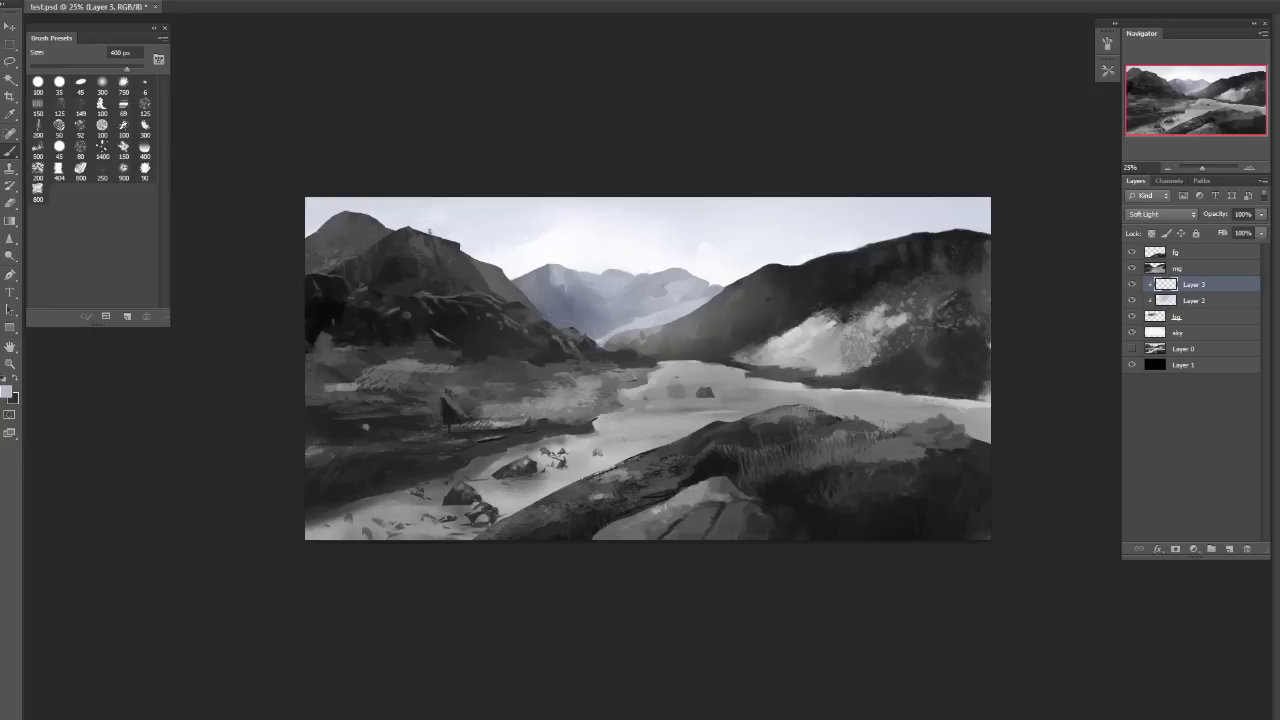
Deepen the distant mountains' shadows with dark slate blue on the Soft Light layer, with the soft brush at up to 600 px.
key(Return)
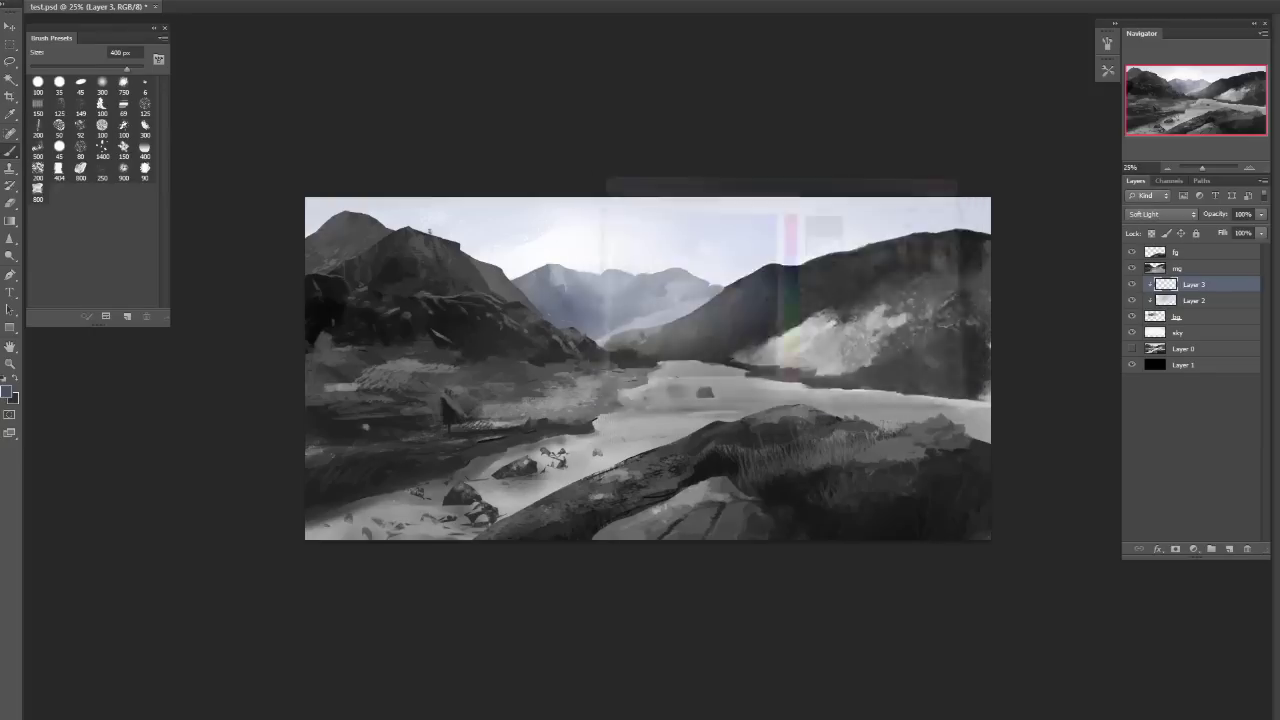
key(bracketleft)
key(bracketleft)
key(Return)
key(bracketright)
key(bracketright)
key(bracketright)
mouse_move(596, 334)
mouse_down()
mouse_move(612, 280)
mouse_move(650, 310)
mouse_move(570, 300)
mouse_move(660, 290)
mouse_up()
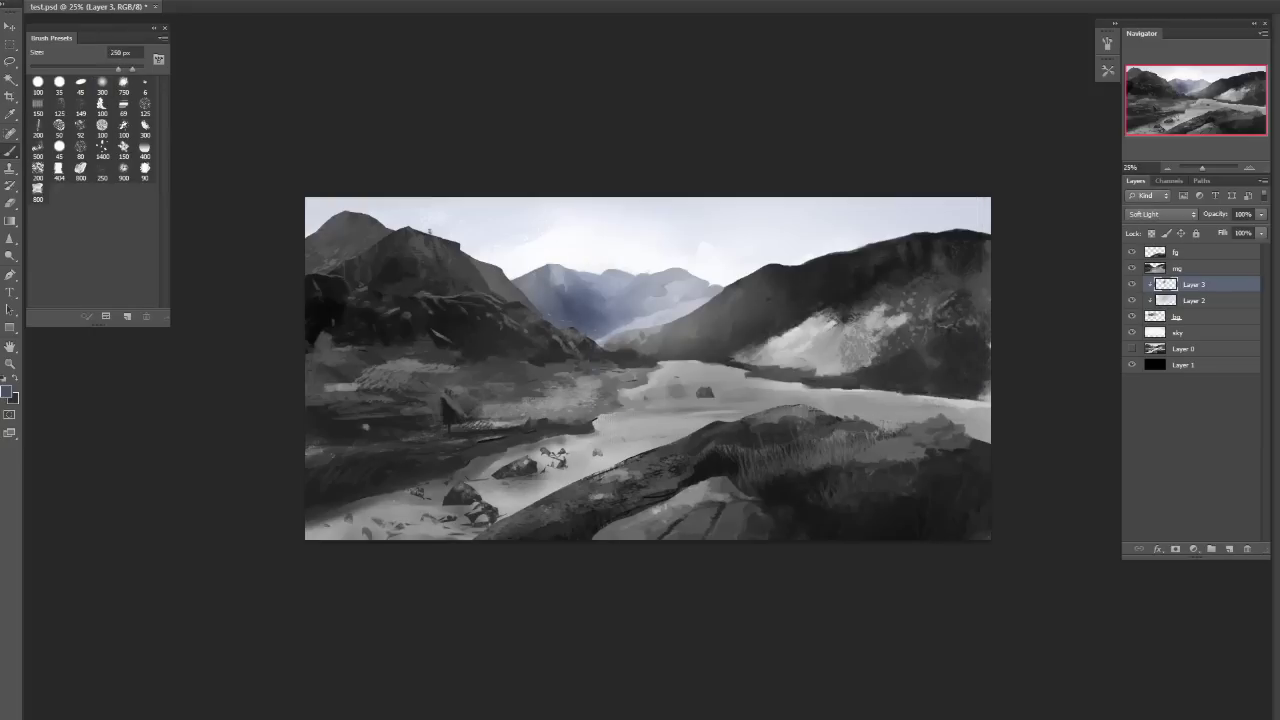
key(ctrl+z)
key(ctrl+z)
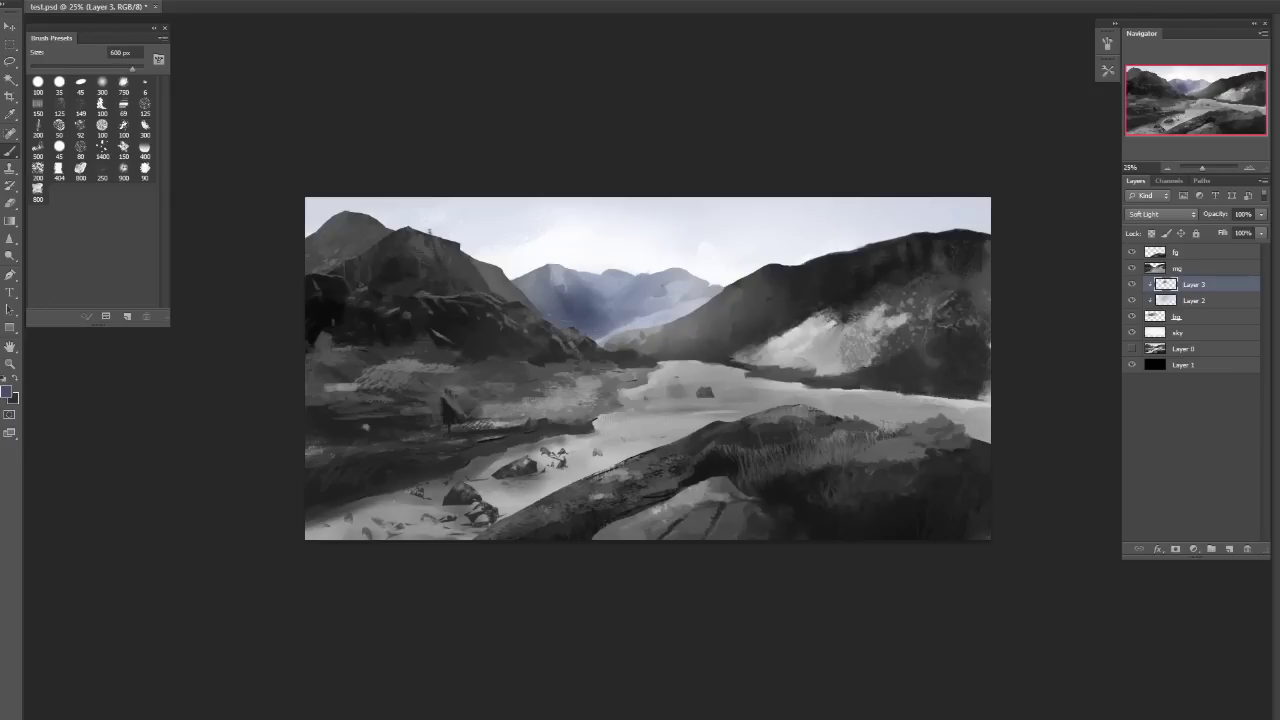
Choose the warm beige c0b287 and the soft 300 px brush, and glaze the light slopes of the distant mountains.
click(6, 391)
click(792, 357)
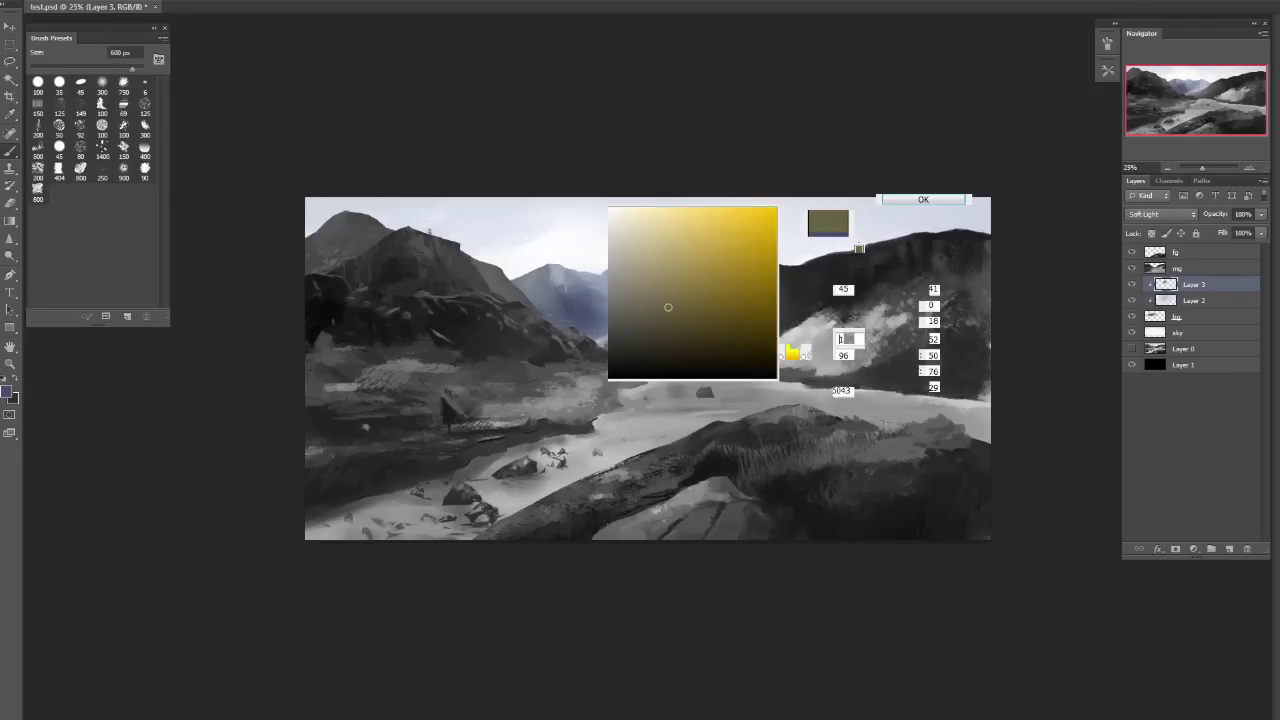
click(657, 250)
click(922, 200)
click(102, 85)
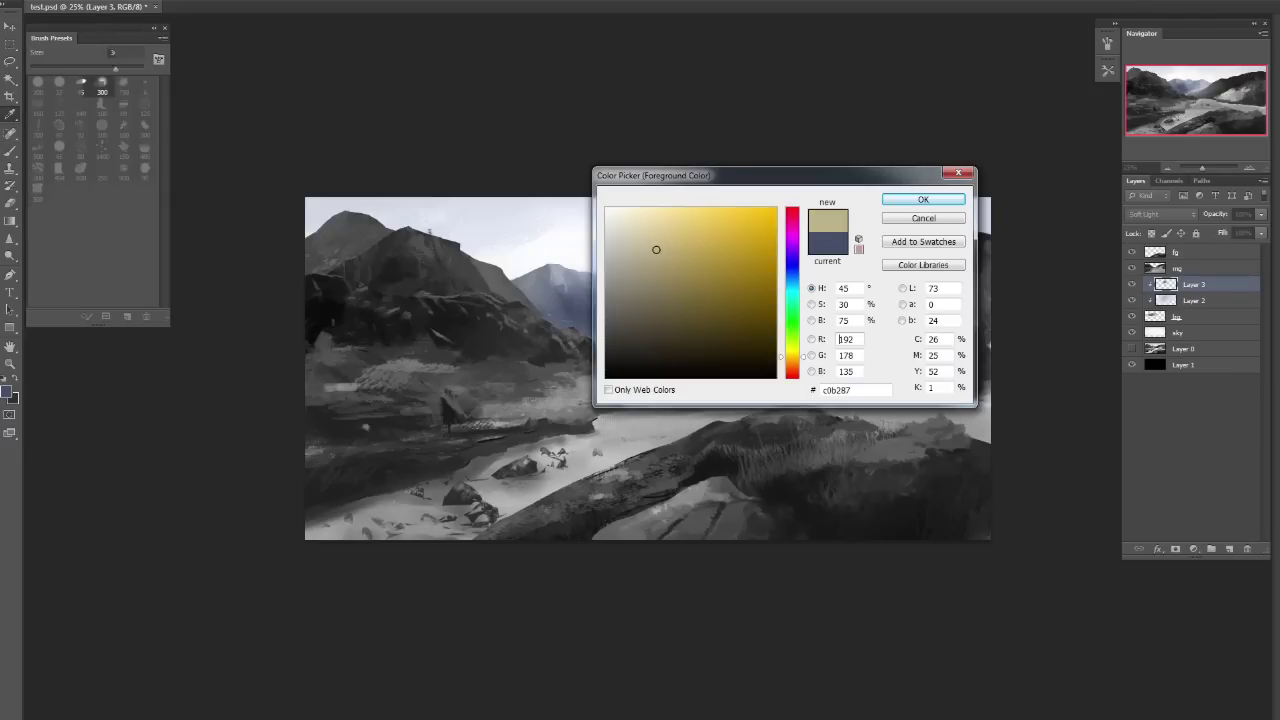
drag(658, 277, 622, 297)
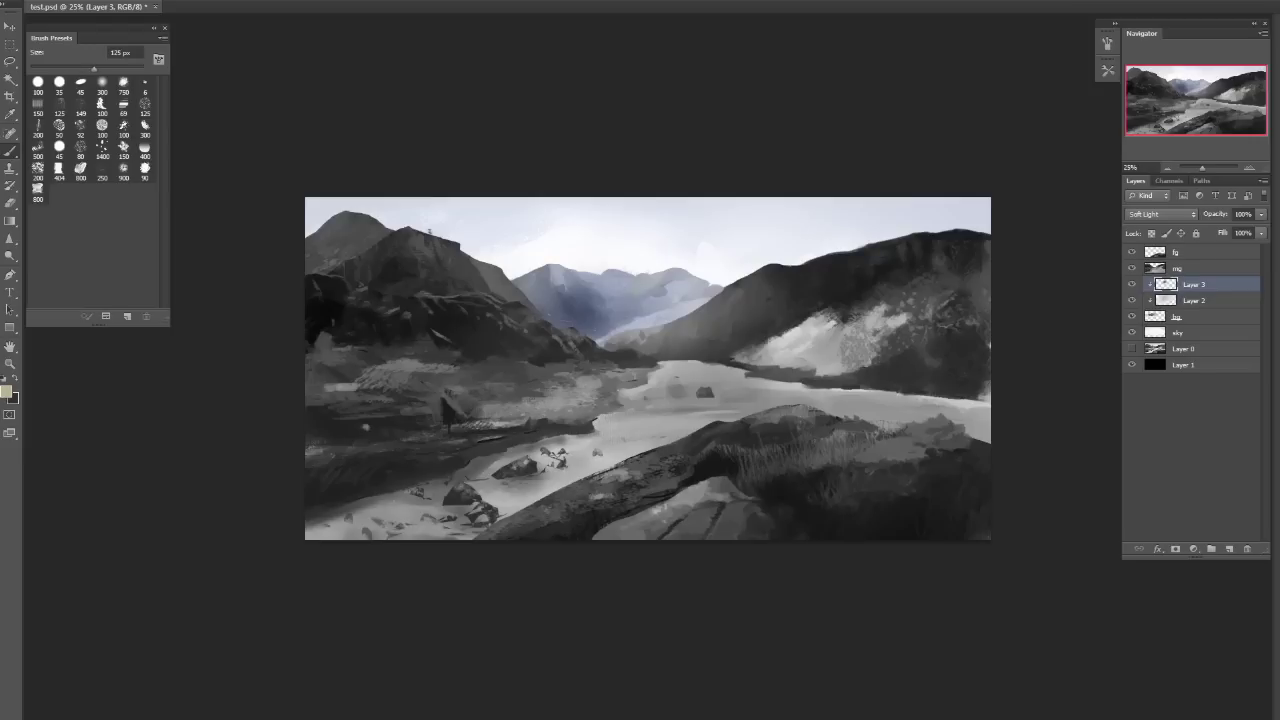
Continue warming the distant mountains with beige, varying the soft brush between about 125 and 250 px.
key(bracketleft)
key(bracketright)
key(bracketright)
key(bracketright)
key(bracketright)
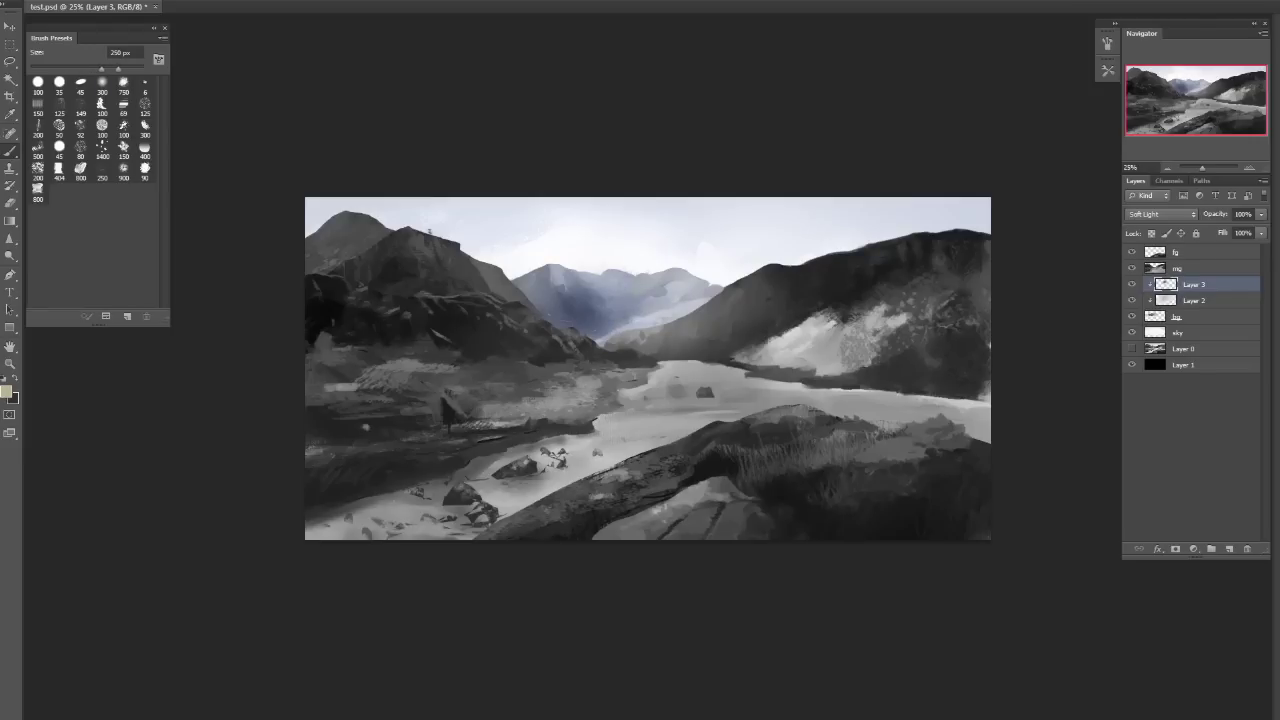
key(bracketleft)
key(bracketleft)
key(bracketright)
key(bracketright)
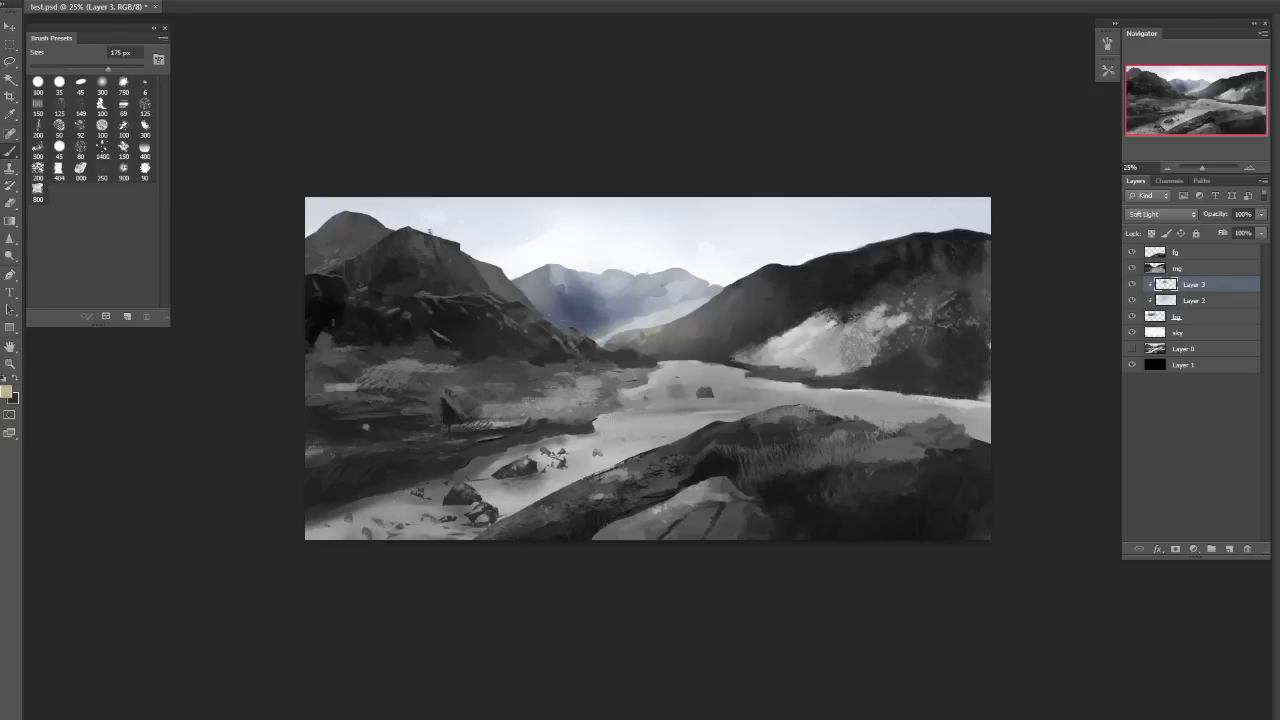
key(bracketleft)
key(bracketleft)
key(bracketleft)
key(bracketleft)
key(bracketright)
key(bracketright)
Add a layer above the clipped ones and paint the far valley slope pale green with a textured brush at 200 px.
key(ctrl+shift+alt+n)
click(123, 107)
alt+click(669, 313)
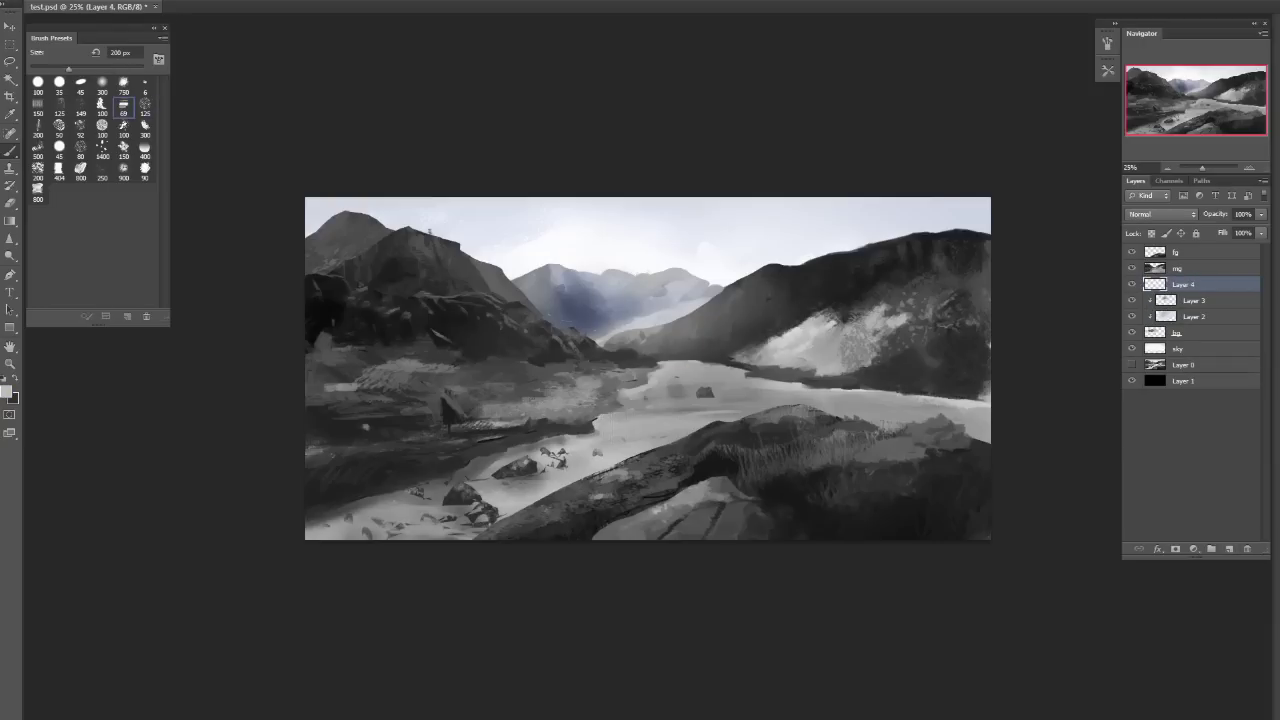
alt+click(663, 300)
click(7, 390)
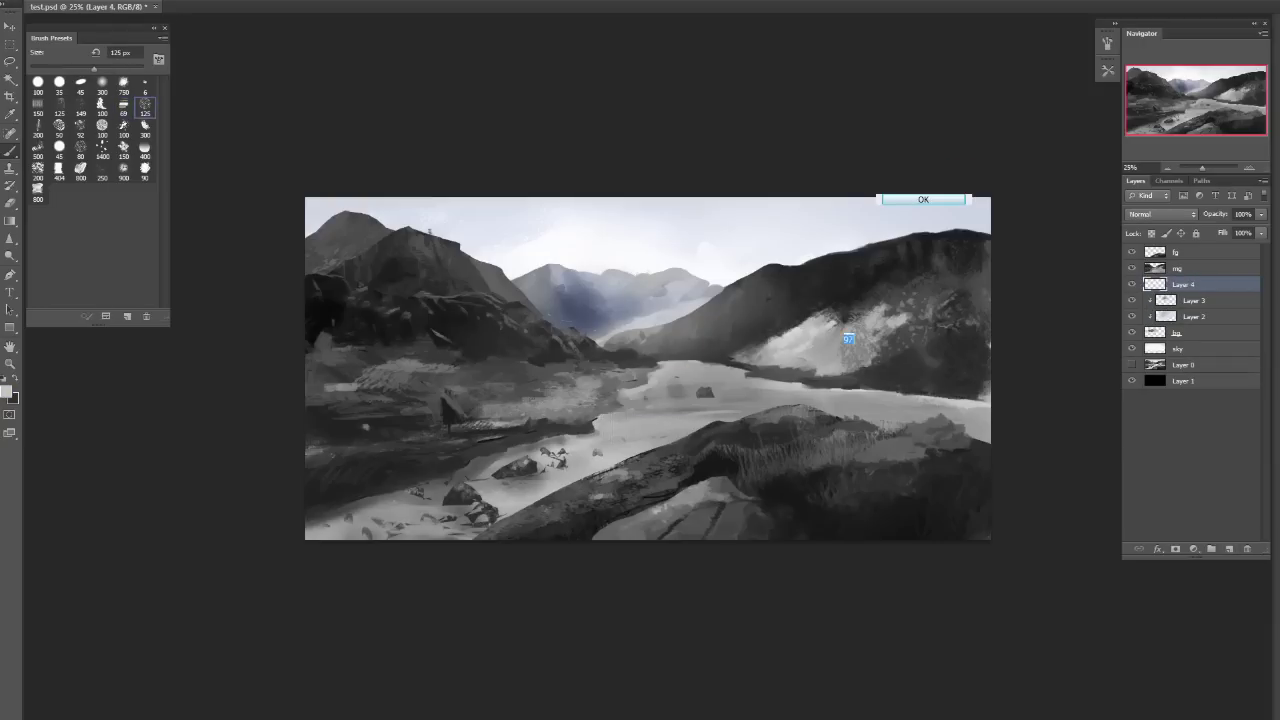
drag(792, 335, 792, 315)
click(673, 254)
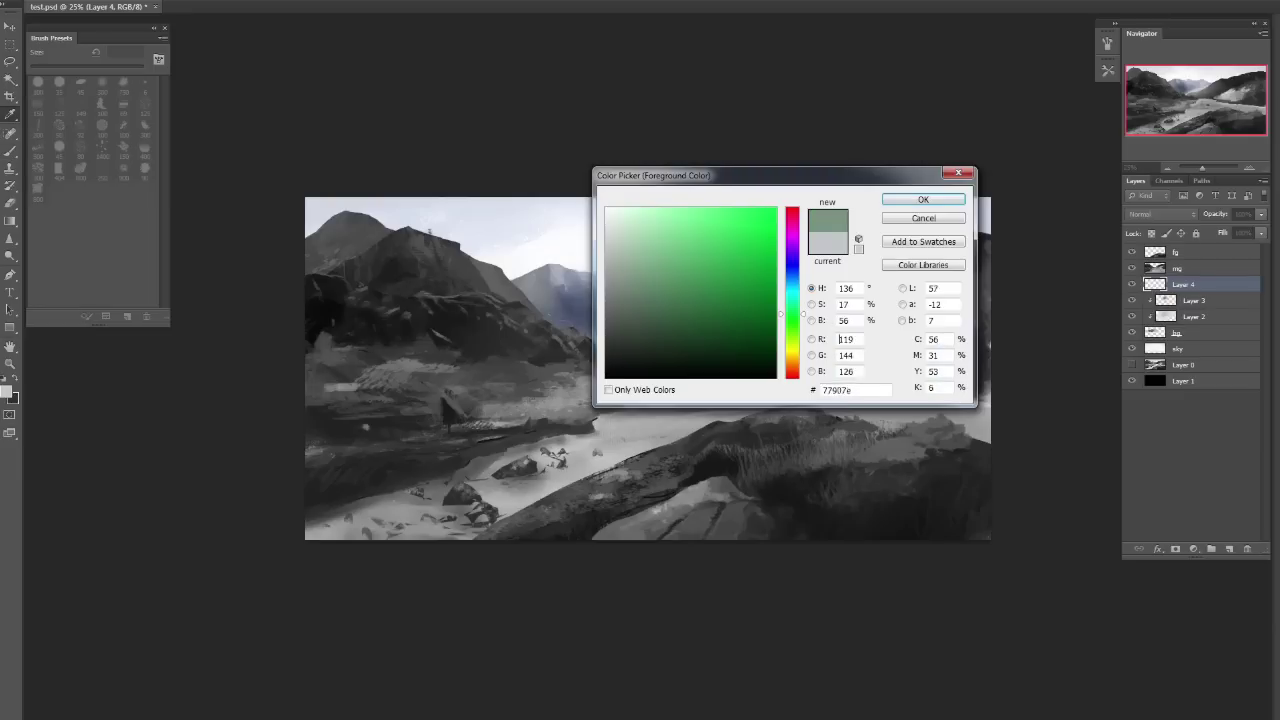
mouse_move(673, 254)
mouse_down()
mouse_move(634, 286)
mouse_move(677, 240)
mouse_move(642, 284)
mouse_up()
key(Return)
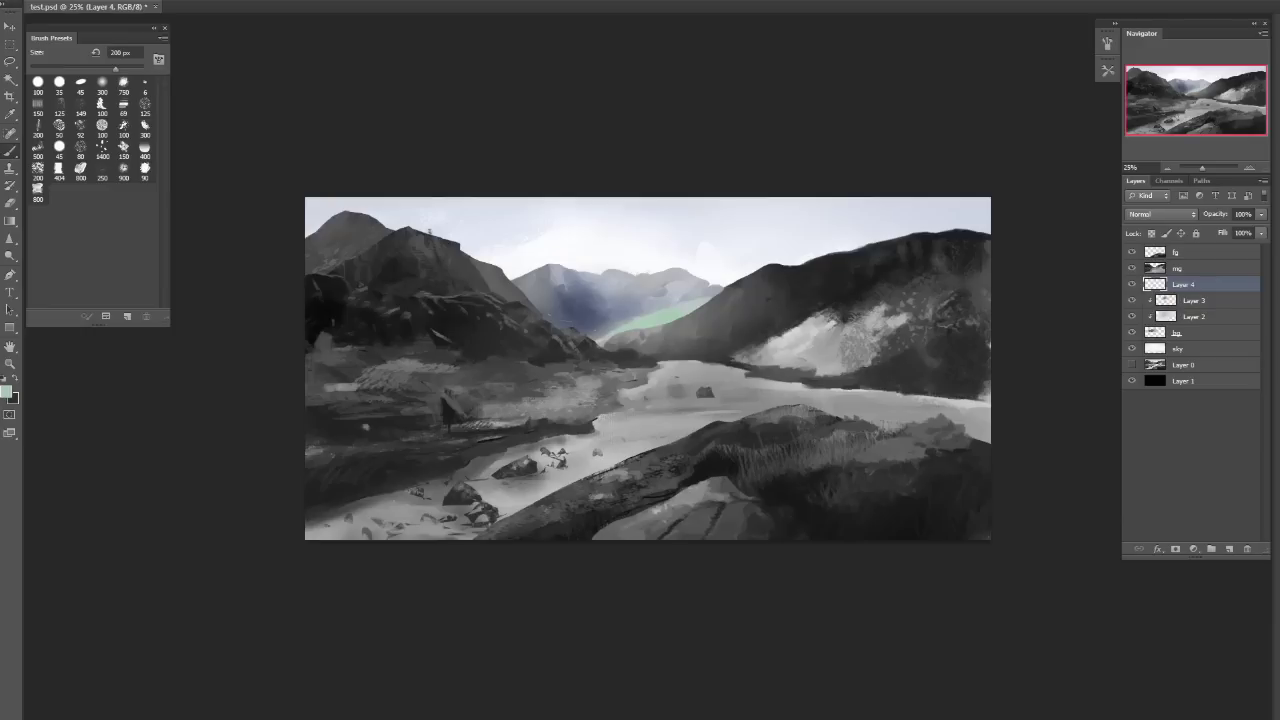
alt+click(648, 300)
alt+click(648, 300)
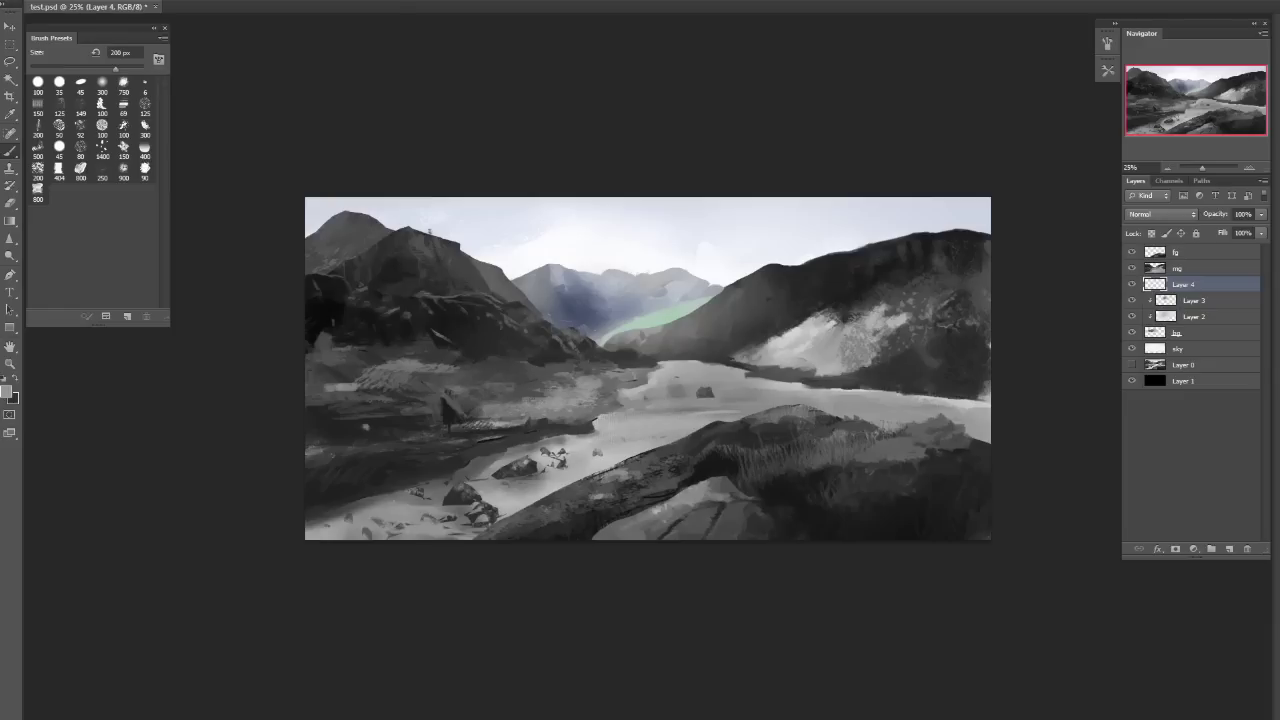
Compare the slope paint on and off, and merge it with the clipped colour layers into the bg layer.
click(1132, 284)
click(1132, 284)
click(1194, 316)
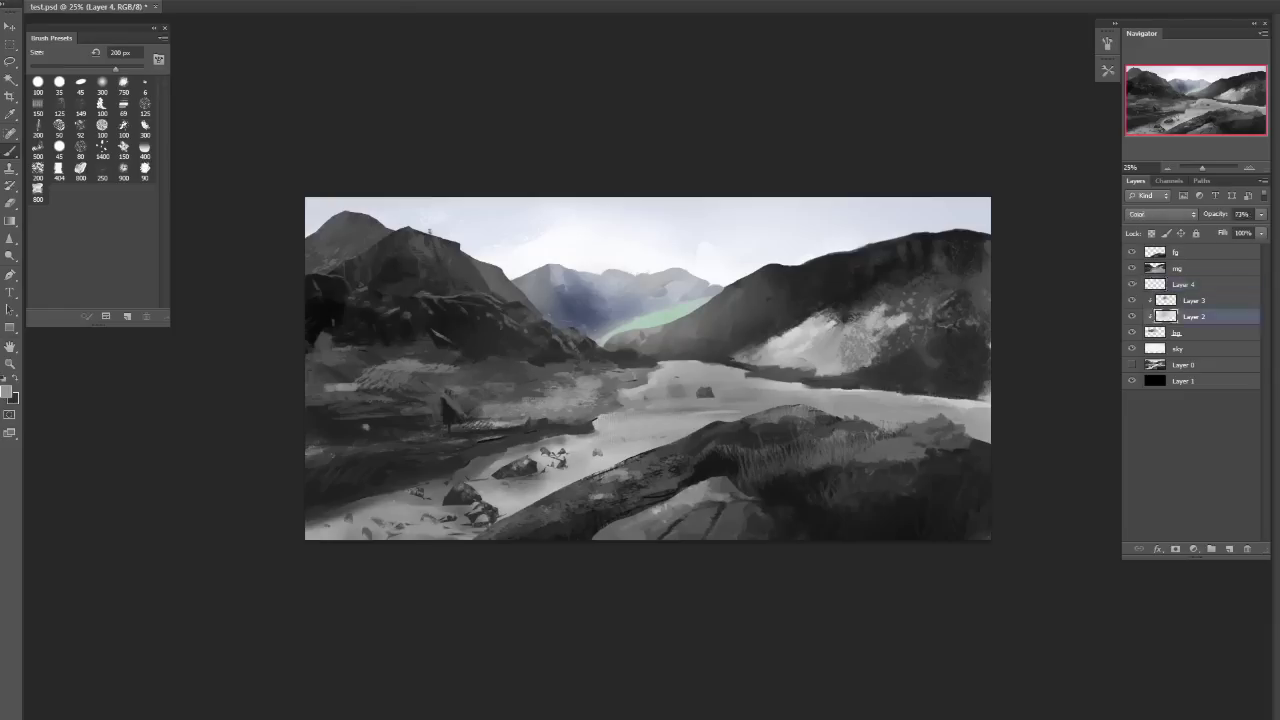
click(1184, 284)
key(ctrl+e)
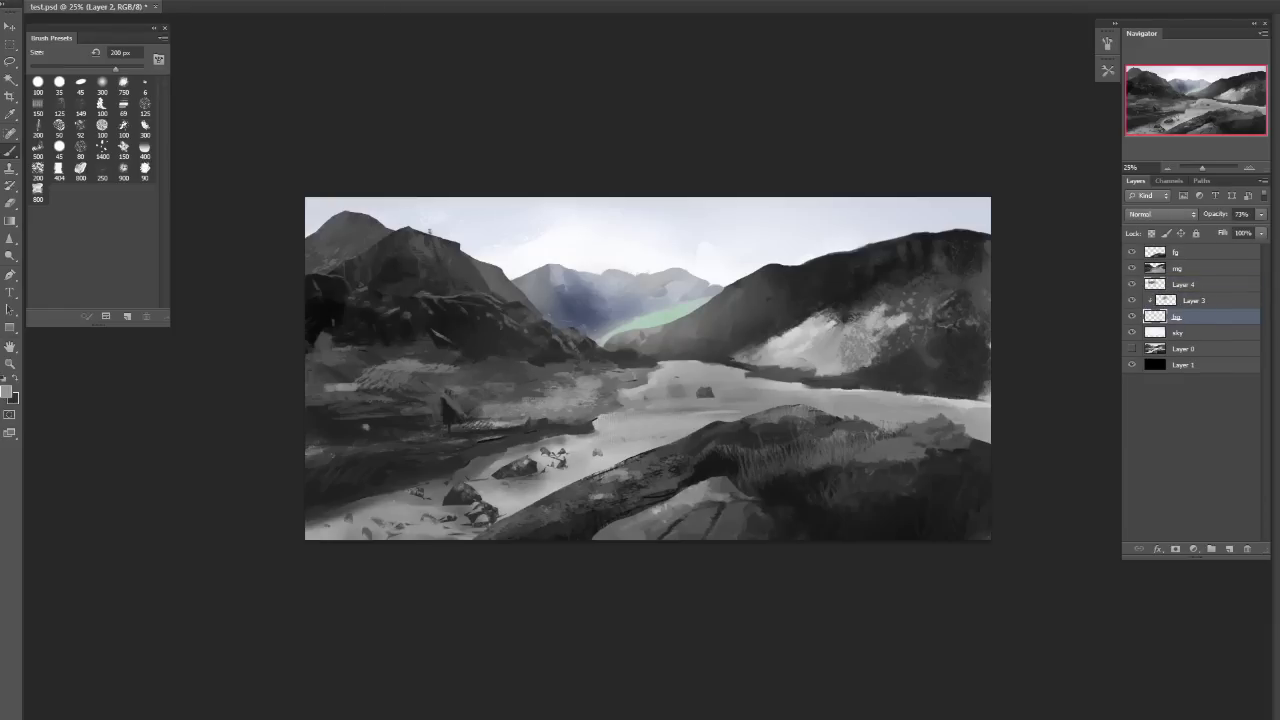
key(ctrl+e)
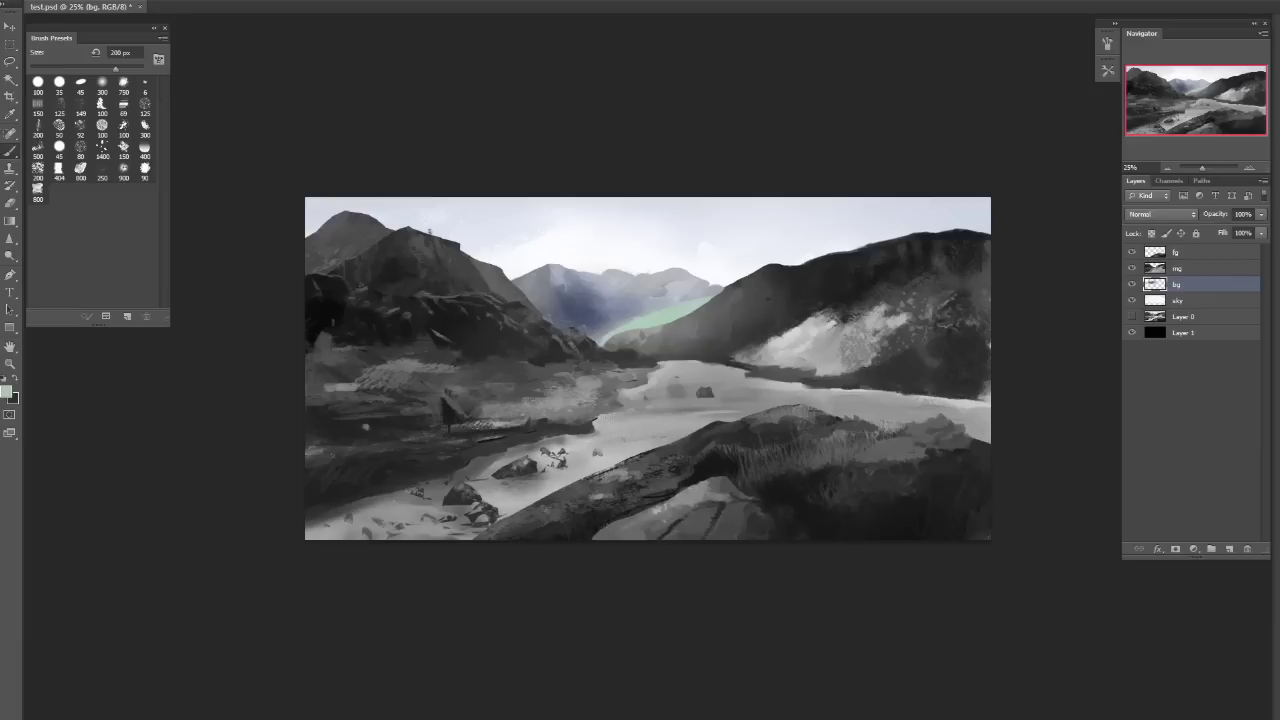
Add a clipped layer above bg and paint sampled mountain blues over the distant peaks with the 400 px brush.
mouse_move(558, 277)
mouse_down()
mouse_move(581, 295)
mouse_move(557, 286)
mouse_up()
alt+click(590, 284)
alt+click(594, 300)
alt+click(556, 258)
alt+click(556, 274)
key(ctrl+shift+alt+n)
key(ctrl+alt+g)
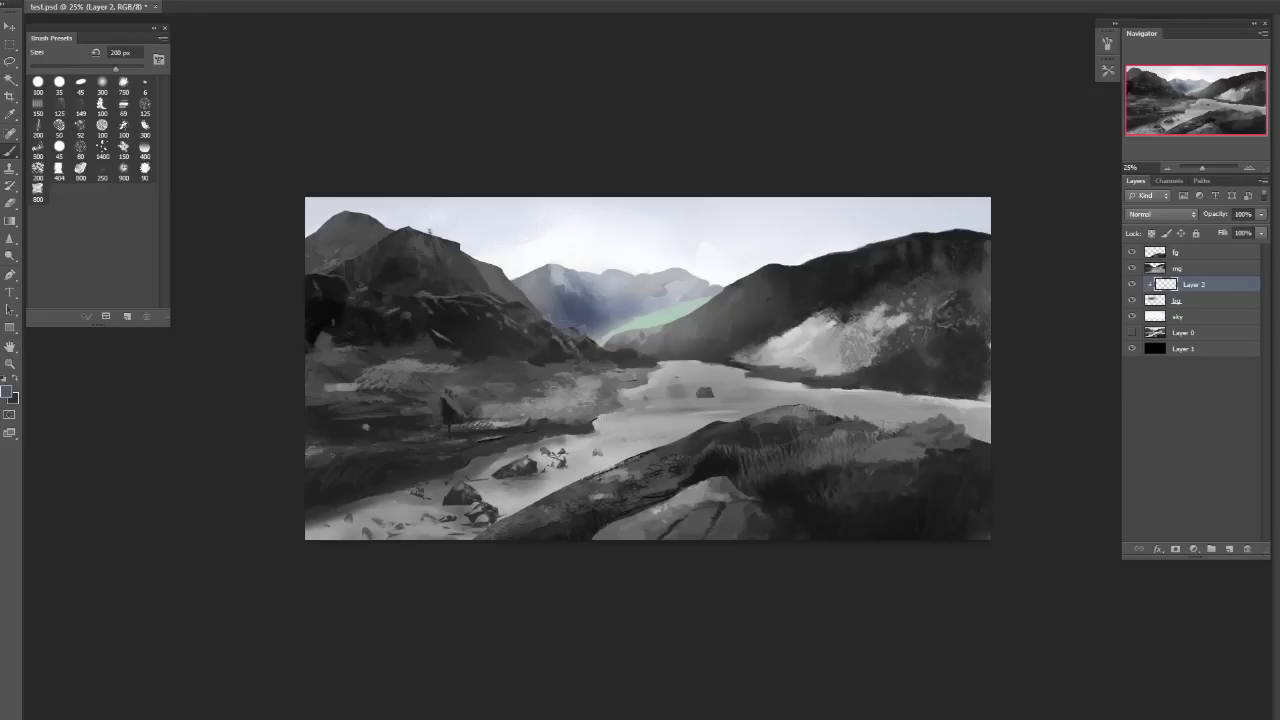
click(145, 148)
drag(572, 278, 525, 292)
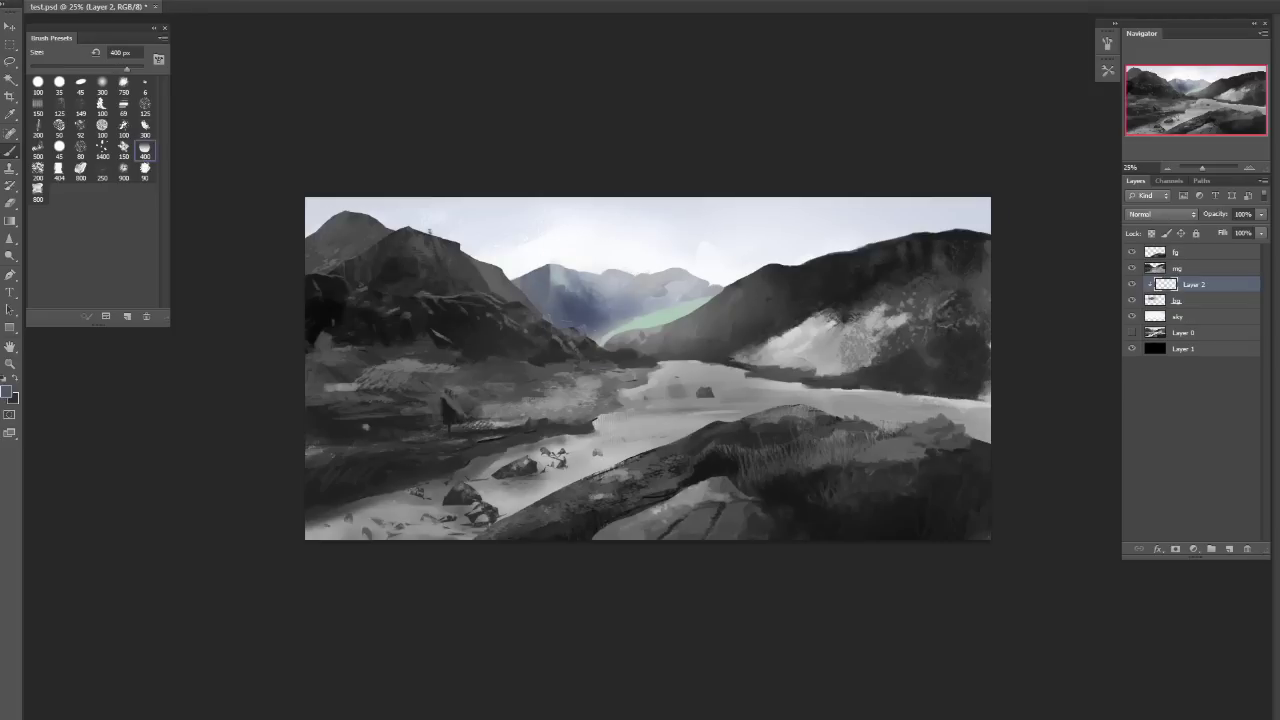
alt+click(612, 309)
alt+click(654, 319)
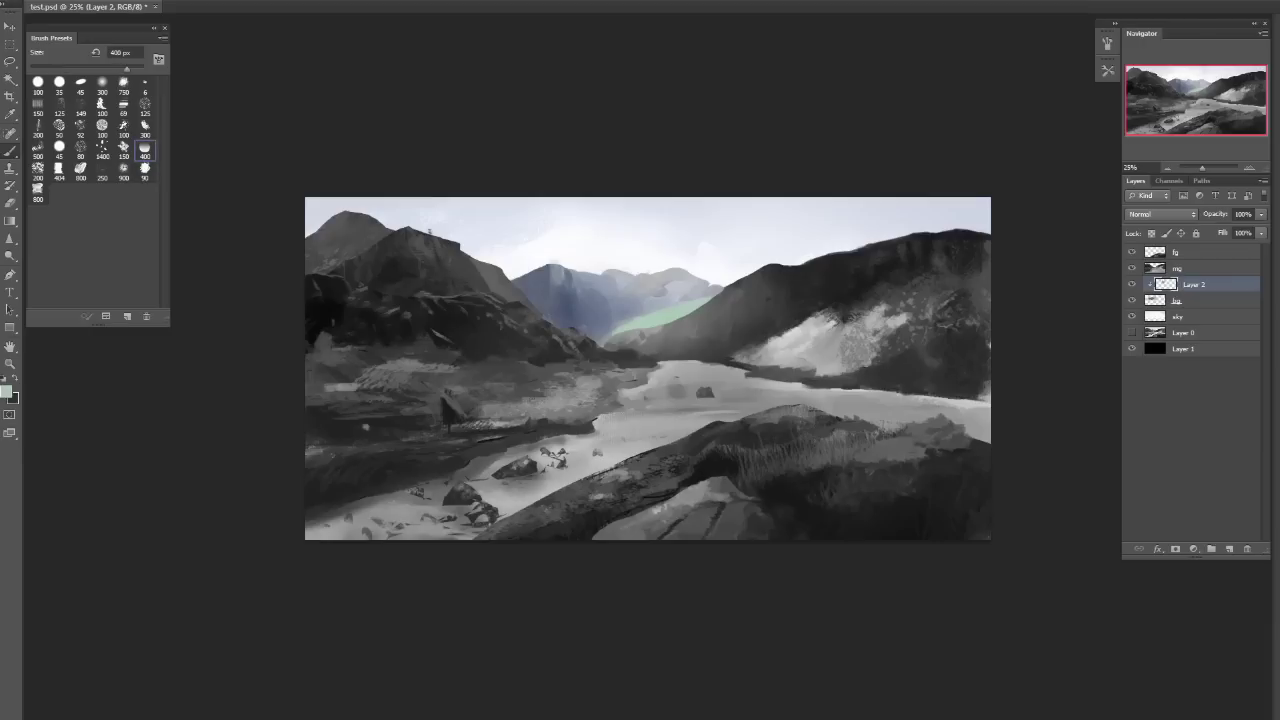
Blend touches of the sampled pale green into the farther distant mountains, varying the size of the textured brush.
key(bracketleft)
key(bracketleft)
key(bracketleft)
key(bracketleft)
key(bracketleft)
key(bracketleft)
key(bracketleft)
key(bracketleft)
key(bracketleft)
key(bracketleft)
key(bracketleft)
key(bracketright)
key(bracketright)
key(bracketright)
key(bracketright)
key(bracketright)
key(bracketright)
Lighten the distant mountains with a white haze, using the soft round brush enlarged to 1300 px.
click(102, 82)
key(bracketleft)
key(bracketleft)
key(bracketright)
key(bracketright)
key(bracketright)
key(bracketright)
key(bracketright)
key(bracketright)
key(bracketright)
key(bracketright)
key(bracketright)
key(bracketright)
key(bracketright)
key(bracketright)
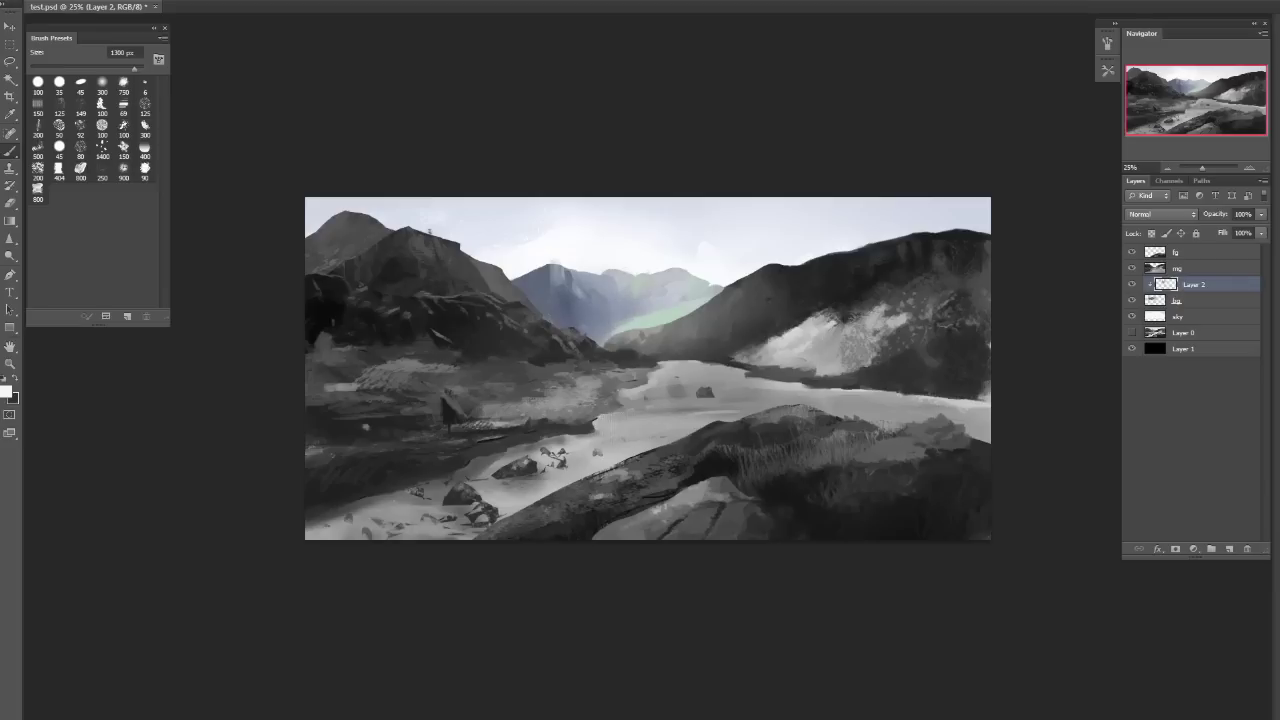
With the canvas flipped horizontally and the fg and mg layers hidden, merge the clipped layer into bg.
key(ctrl+shift+h)
key(ctrl+shift+h)
drag(1132, 268, 1132, 252)
key(ctrl+shift+h)
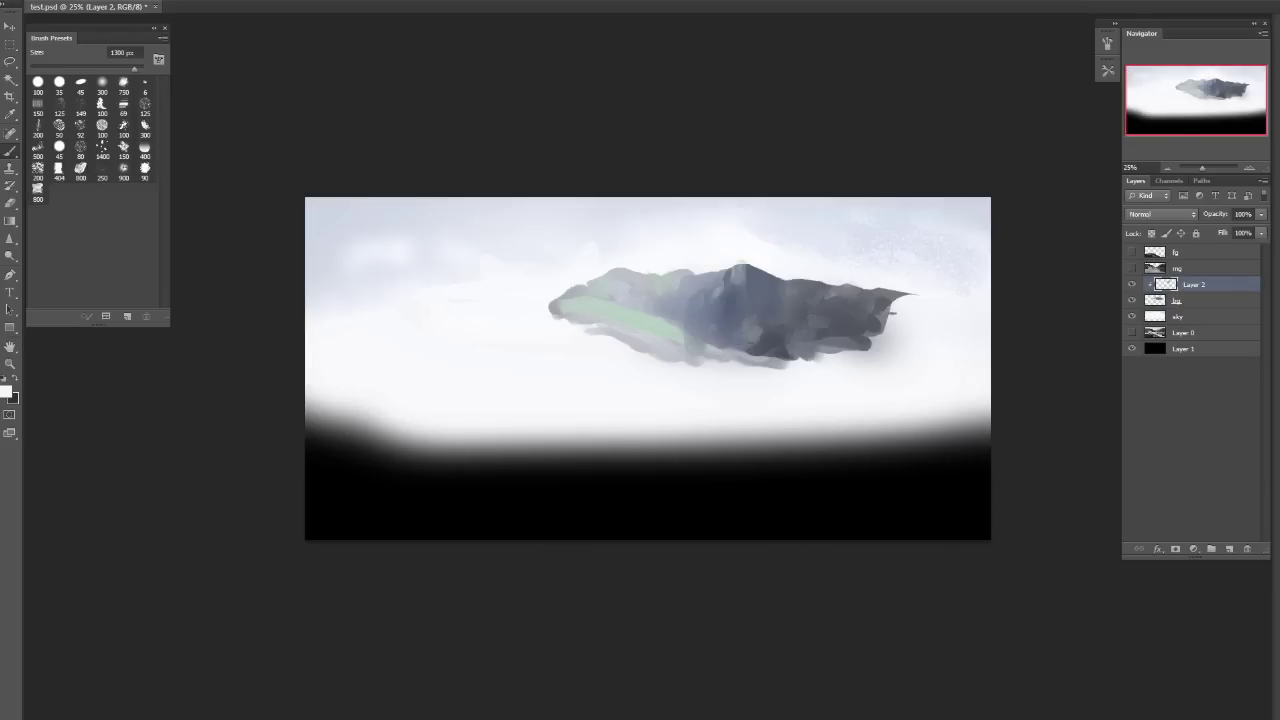
key(ctrl+e)
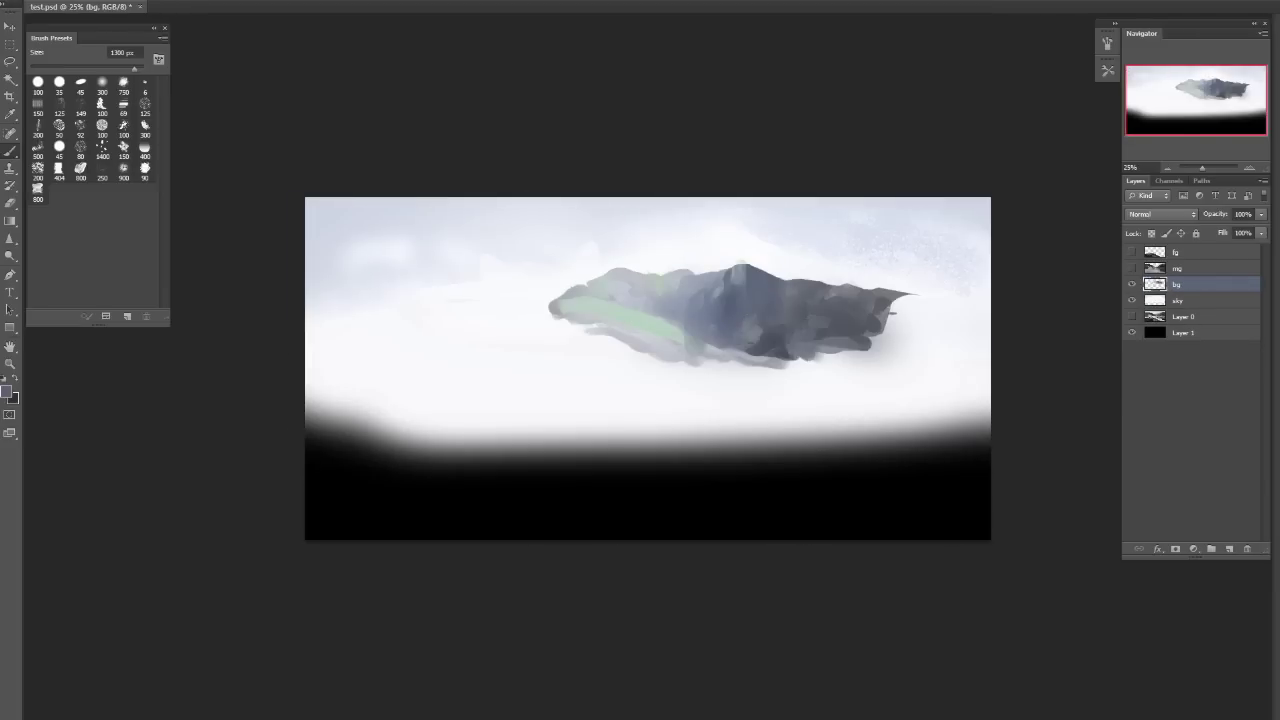
Add a clipped Soft Light layer above bg and brush greyish lavender over the dark mountain slopes at 1300 px.
key(ctrl+shift+alt+n)
key(ctrl+alt+g)
click(1161, 214)
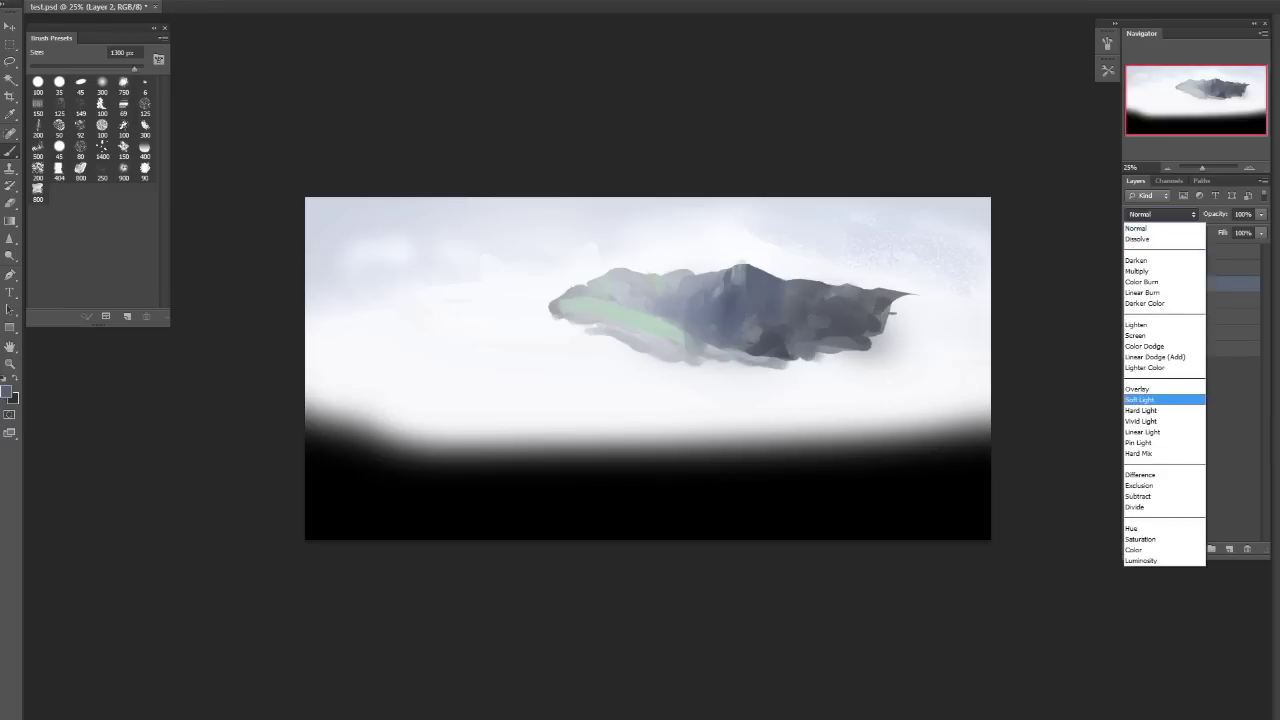
click(1140, 400)
click(1161, 214)
key(Return)
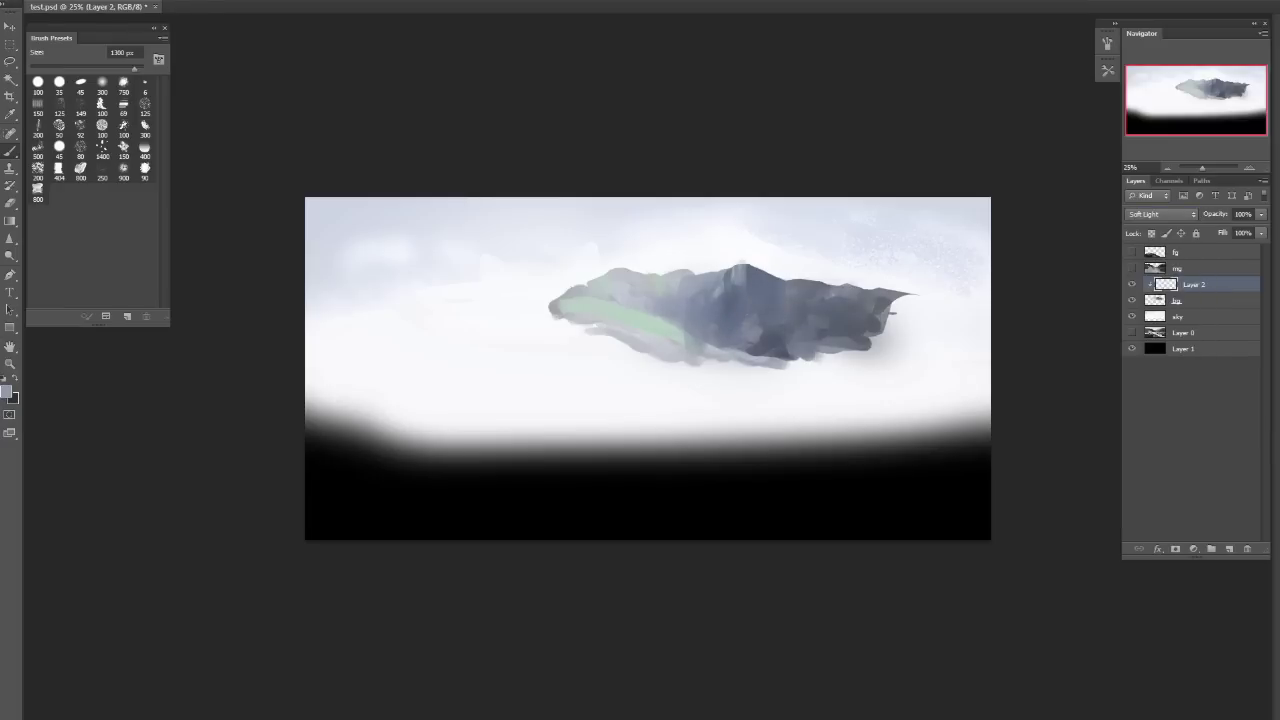
drag(740, 300, 850, 315)
key(ctrl+z)
drag(740, 300, 850, 315)
Glaze the green slope with olive 5d5b2f using the soft brush at 500 px, and merge the Soft Light layer into bg.
alt+click(619, 315)
click(8, 392)
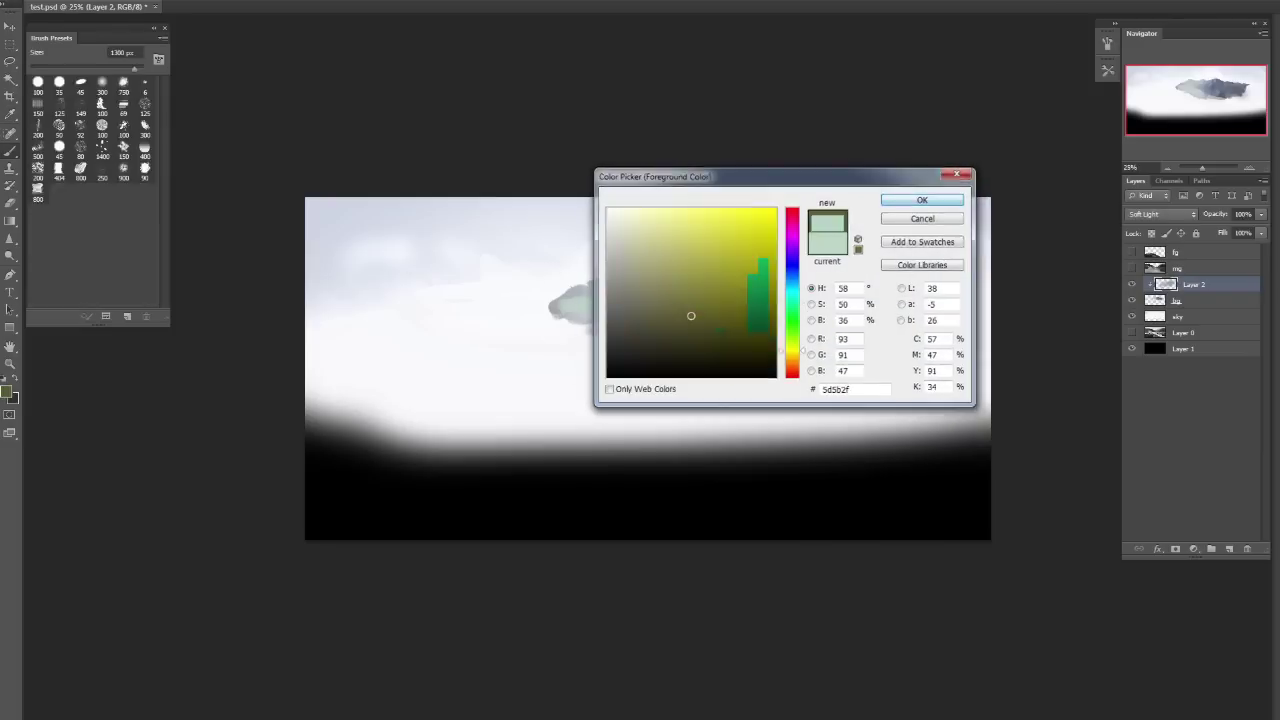
key(Return)
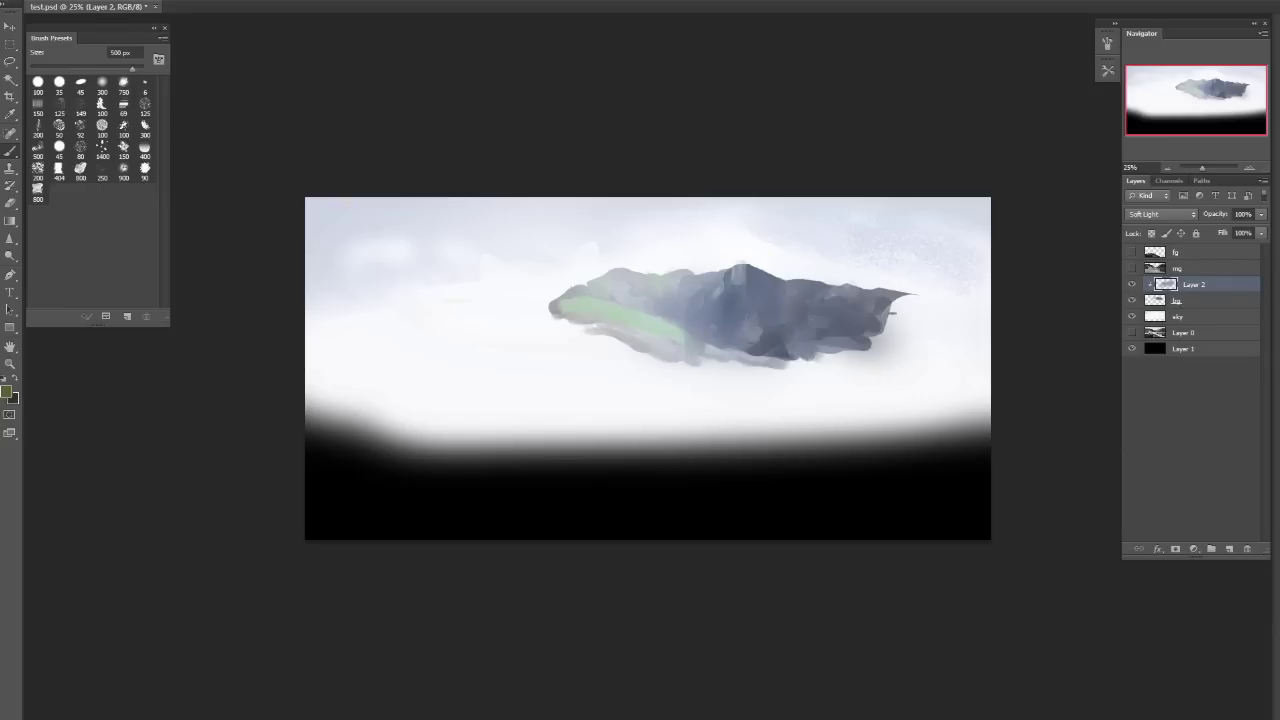
key(ctrl+e)
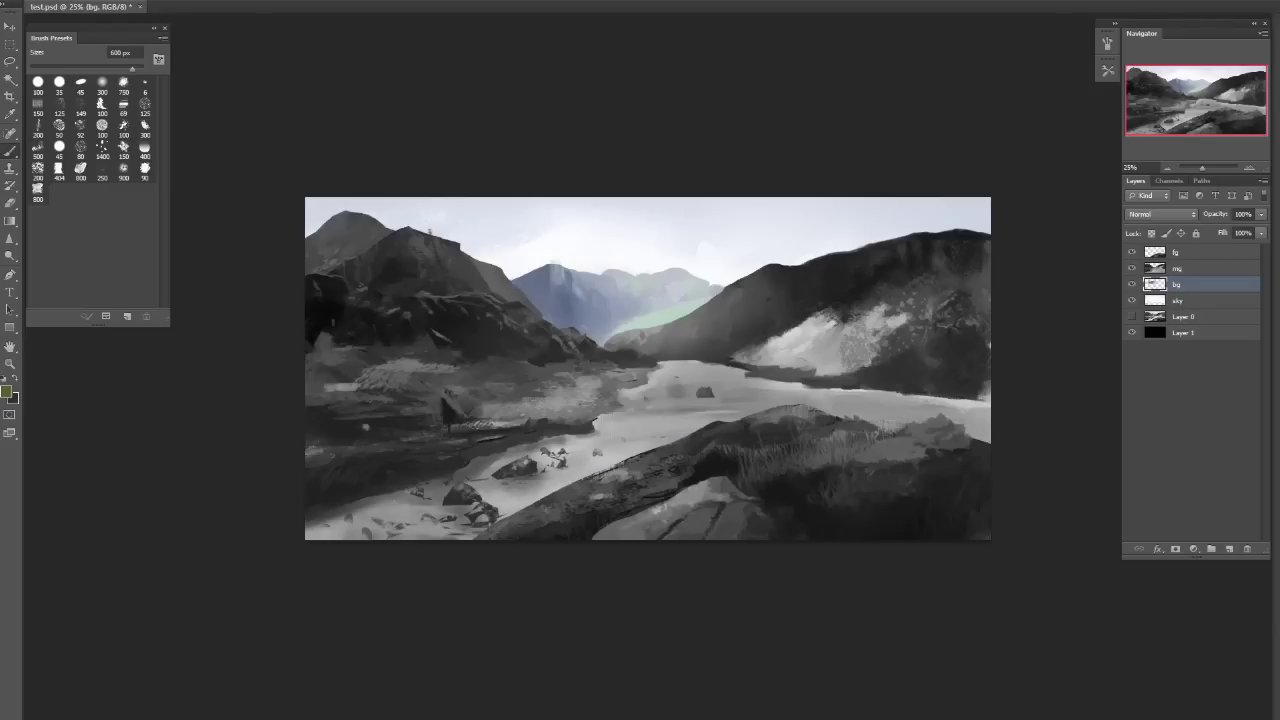
Clean up the ridge line of the distant mountains with the eraser at 80 to 45 px, and save the file with mg selected.
key(e)
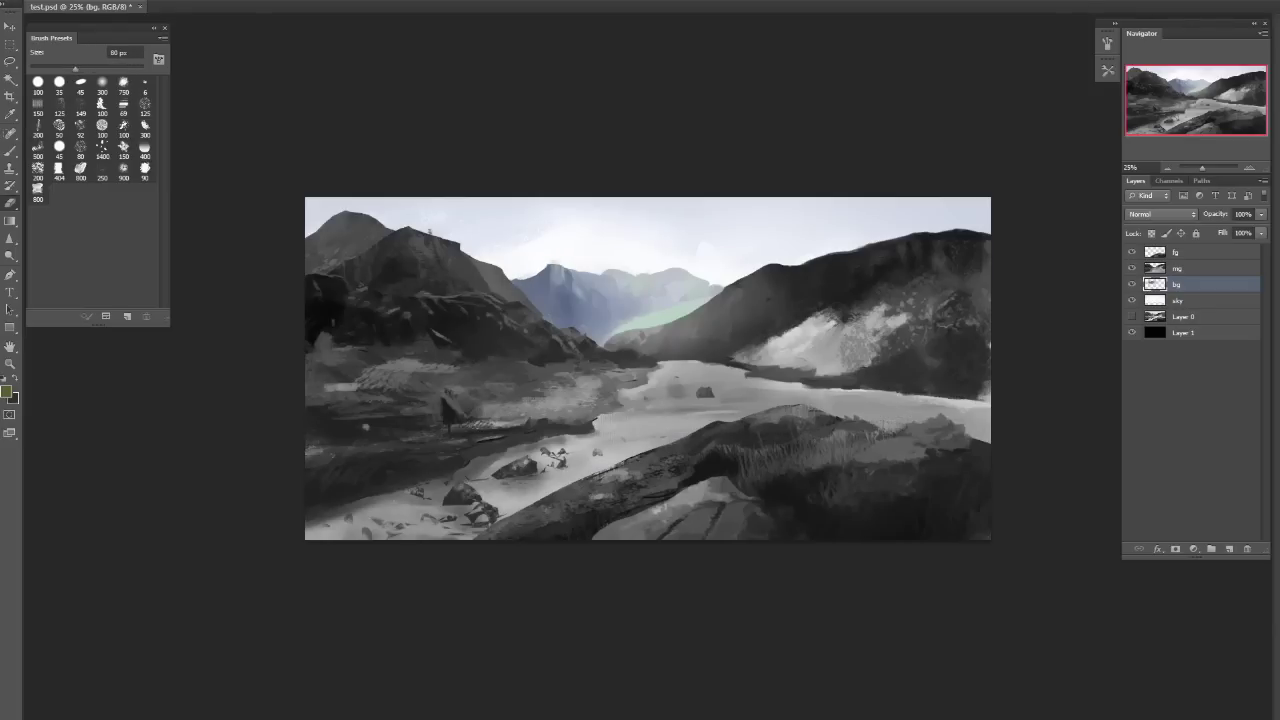
drag(518, 276, 549, 266)
drag(562, 274, 590, 268)
drag(586, 275, 606, 271)
click(1190, 268)
key(ctrl+s)
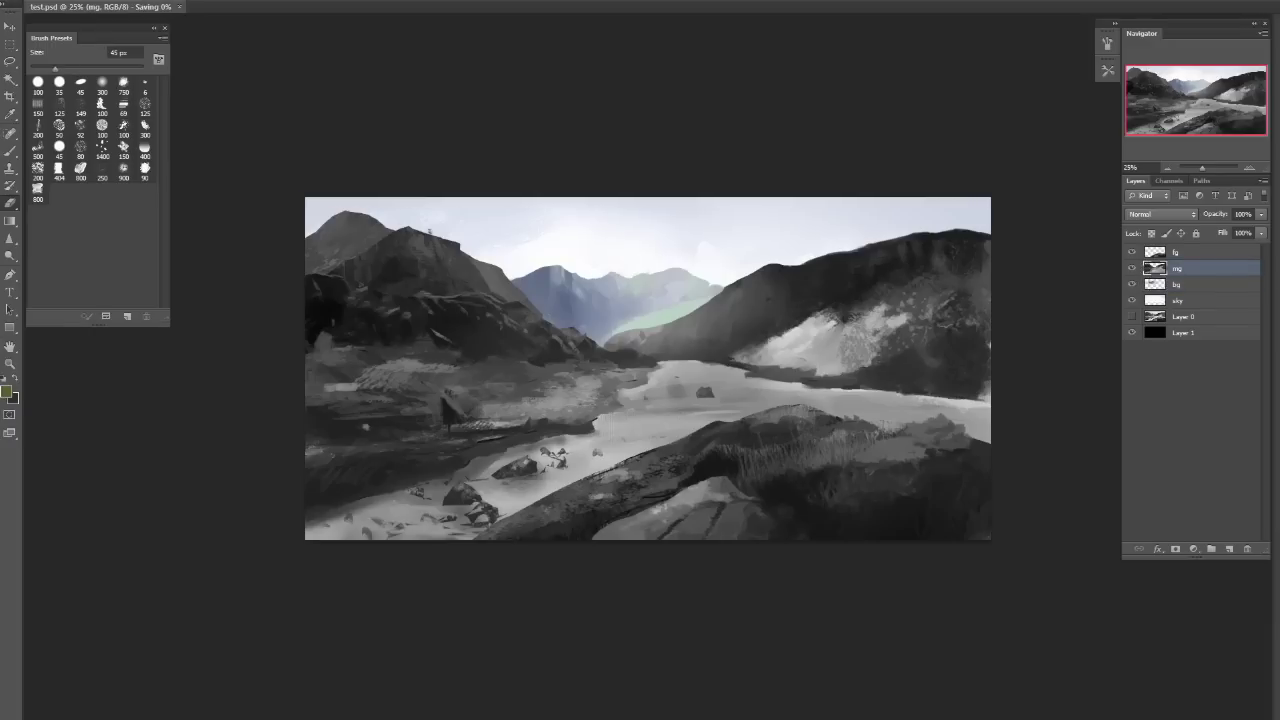
Set the layer clipped to mg to Color and fill it with a muted olive.
click(1160, 214)
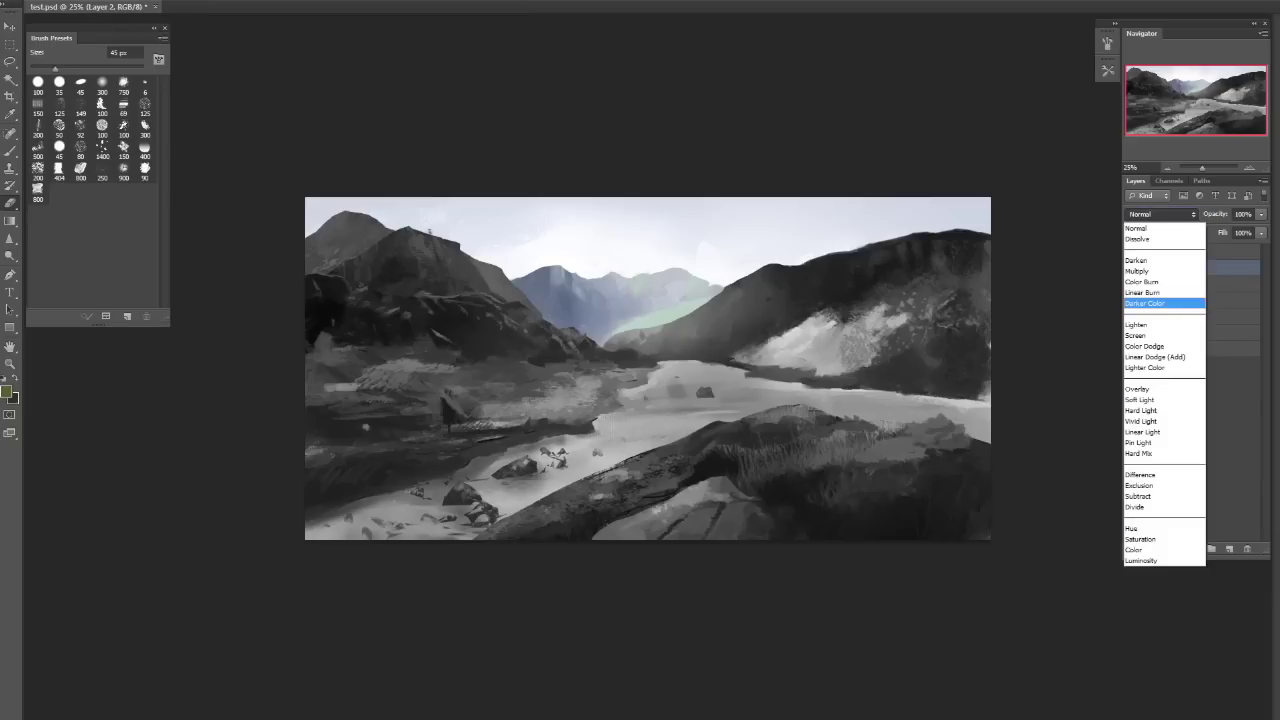
click(1133, 549)
click(7, 393)
click(843, 339)
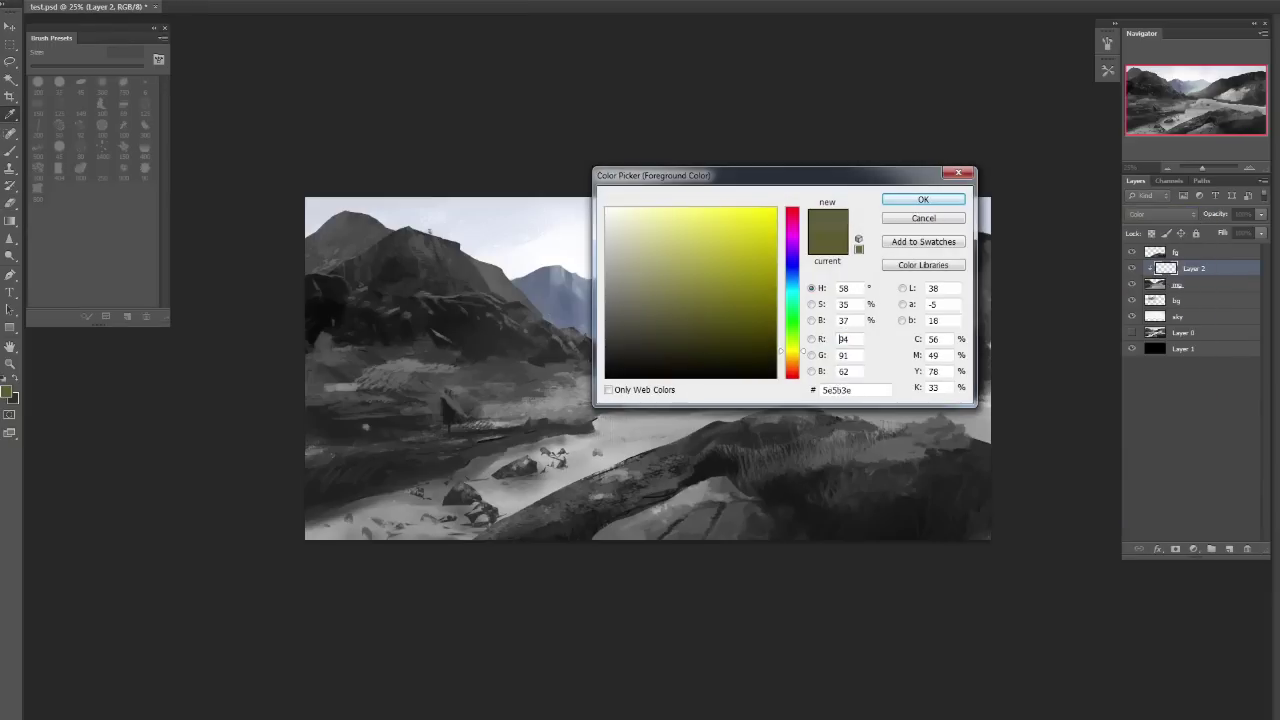
drag(680, 312, 690, 316)
key(Return)
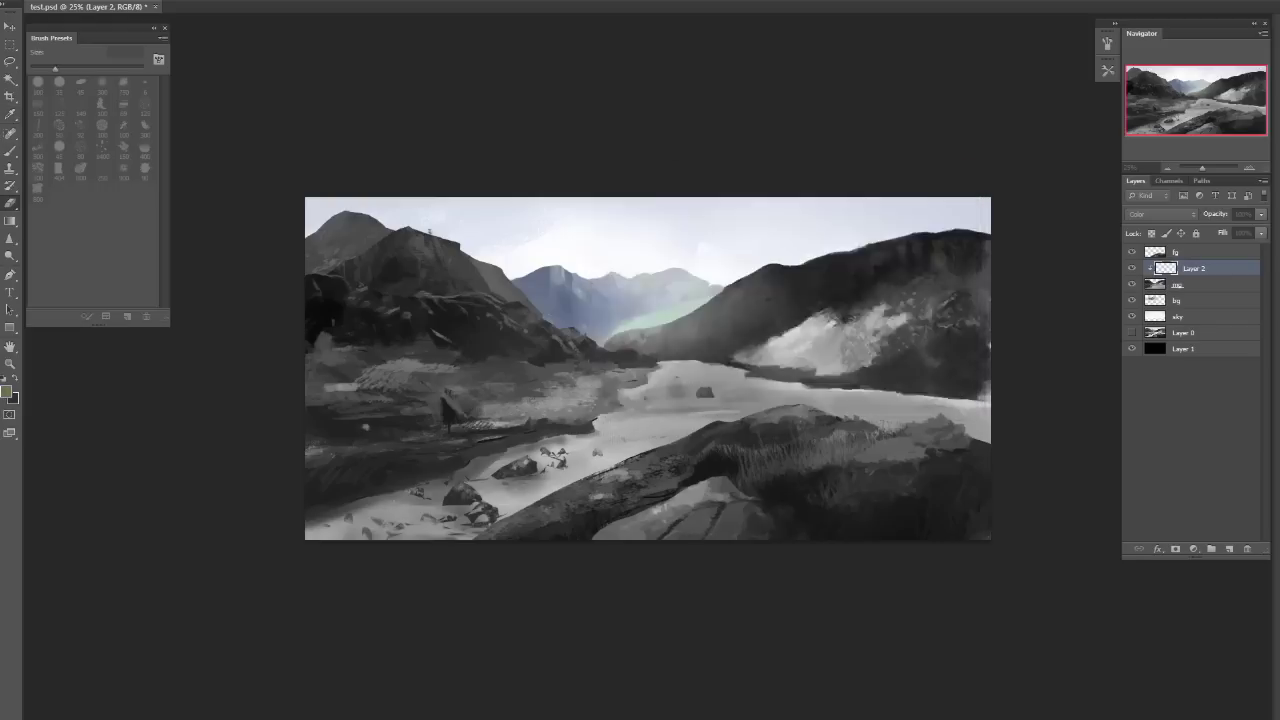
key(alt+BackSpace)
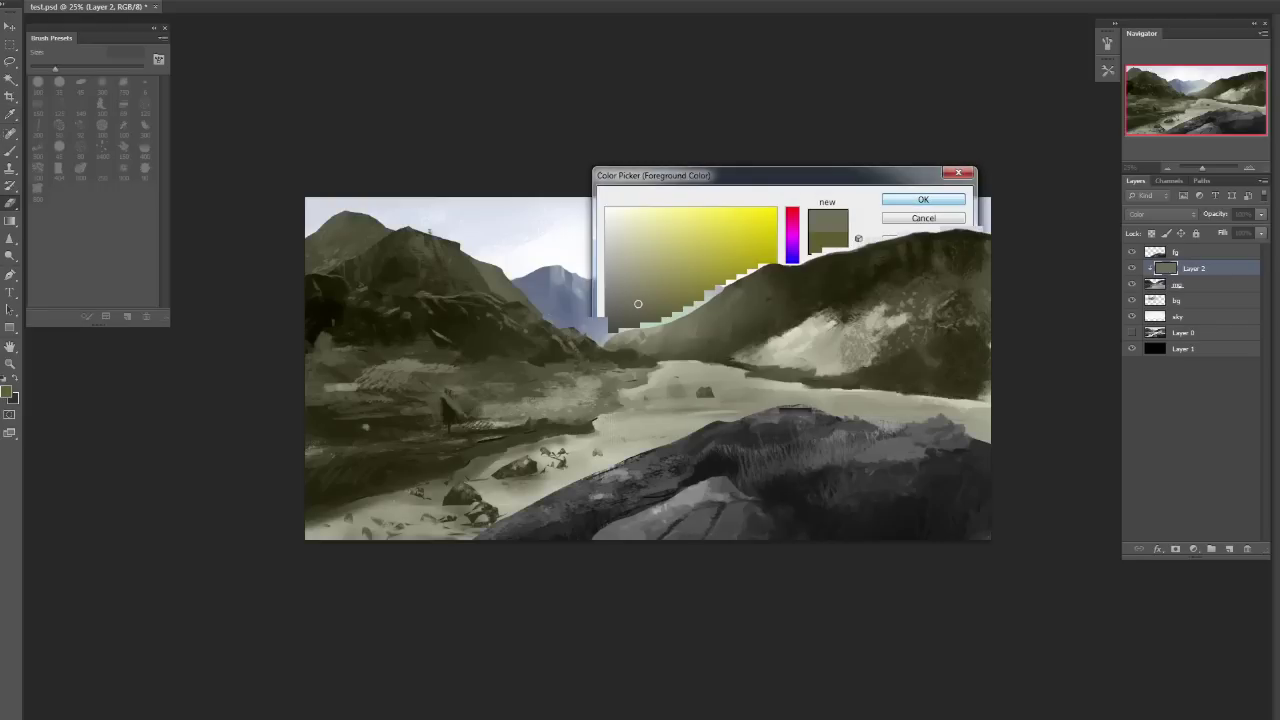
Duplicate the mg layer with fg hidden, and lower the opacity of the olive layer clipped to the copy.
key(ctrl+shift+alt+n)
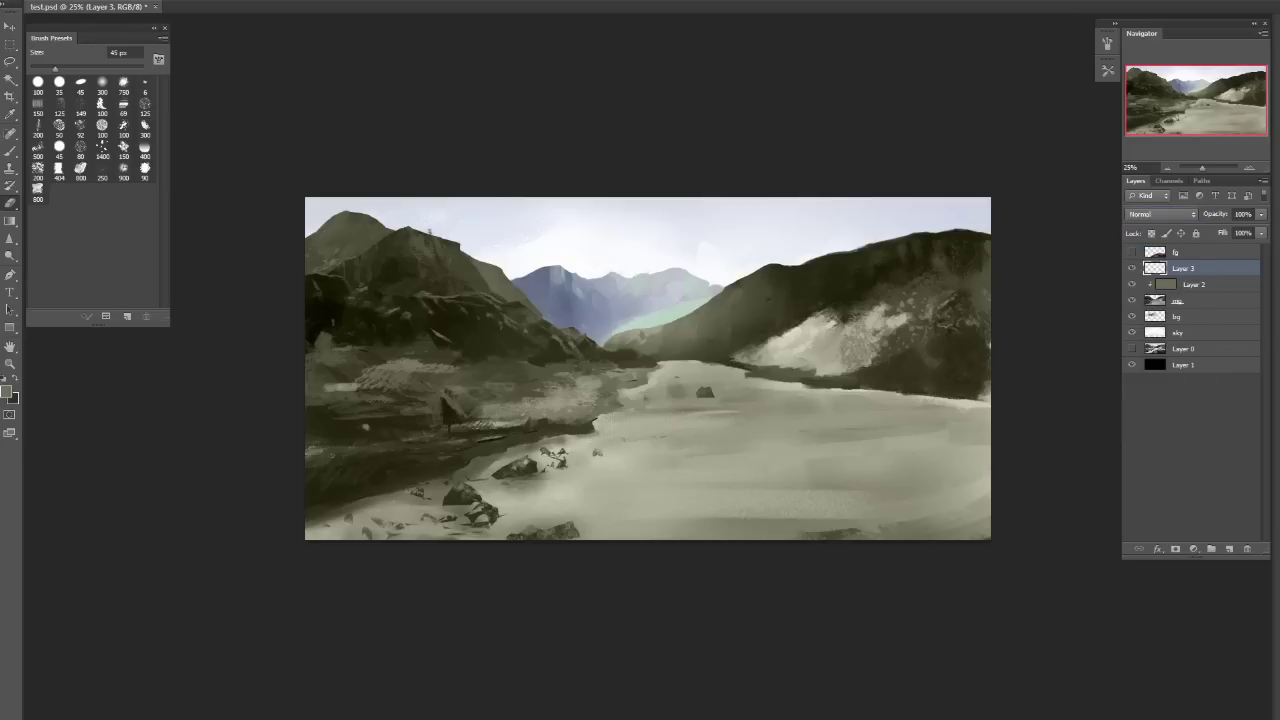
drag(1178, 300, 1229, 548)
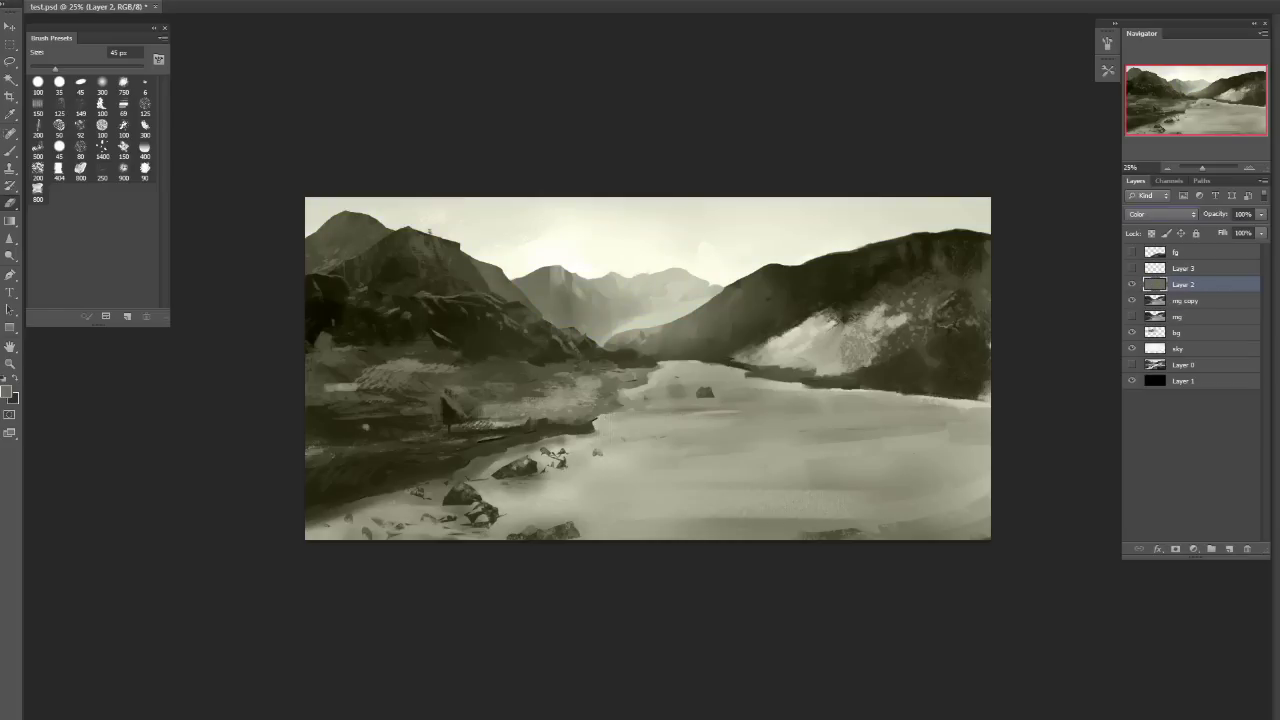
click(1261, 214)
drag(1259, 230, 1230, 230)
key(Delete)
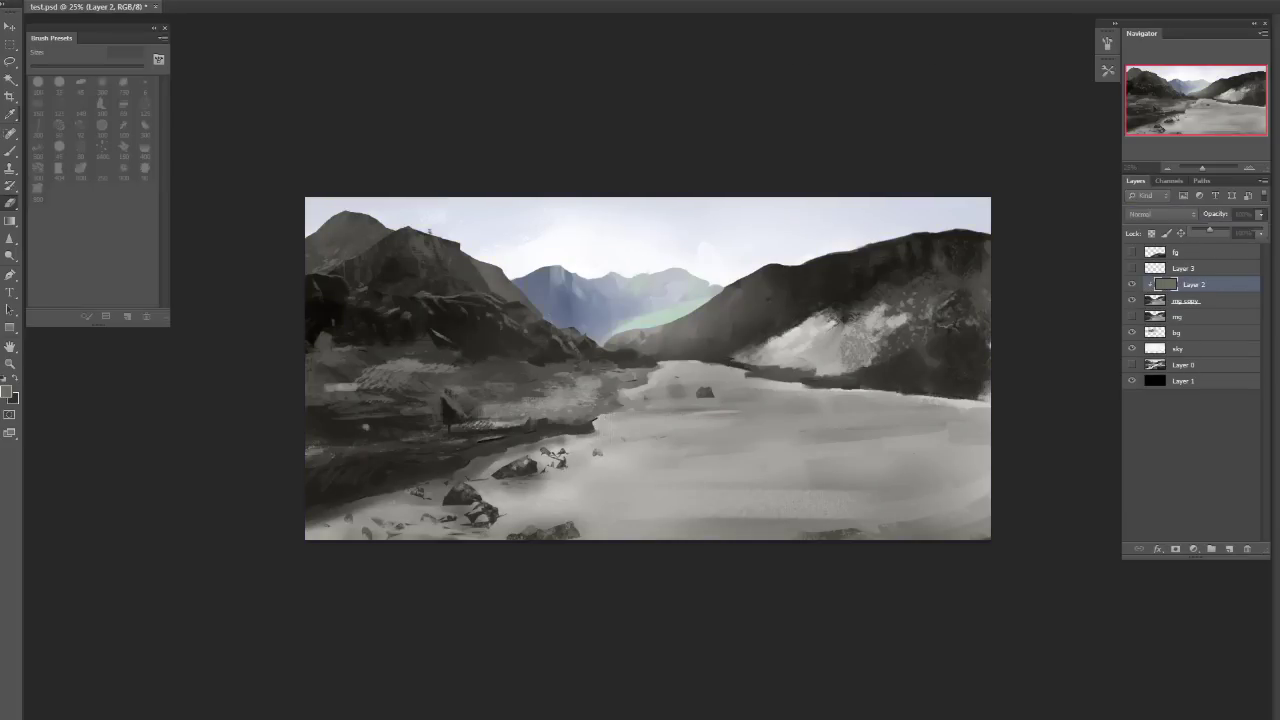
Shift the midtones of the mg copy layer towards yellowish green with Color Balance.
key(ctrl+b)
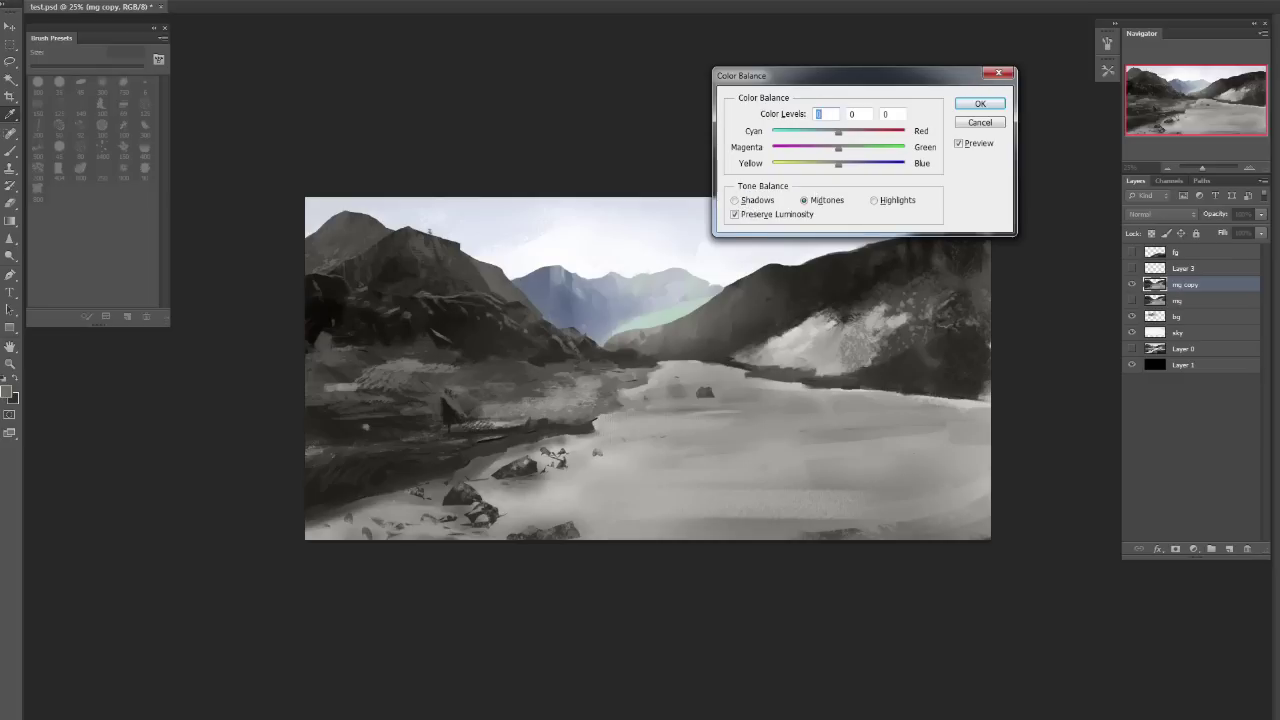
mouse_move(860, 159)
mouse_down()
mouse_move(834, 159)
mouse_move(862, 142)
mouse_up()
click(889, 195)
click(819, 195)
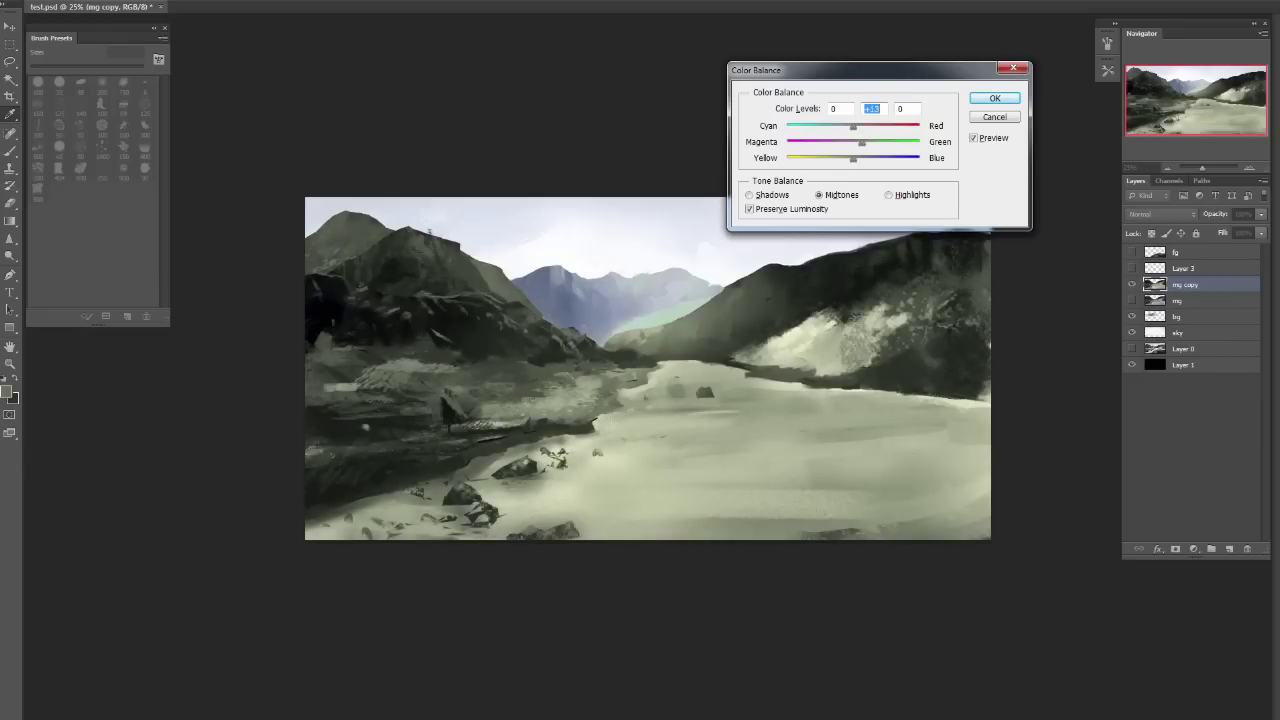
text(11)
key(Tab)
text(7)
key(Tab)
text(13)
key(Tab)
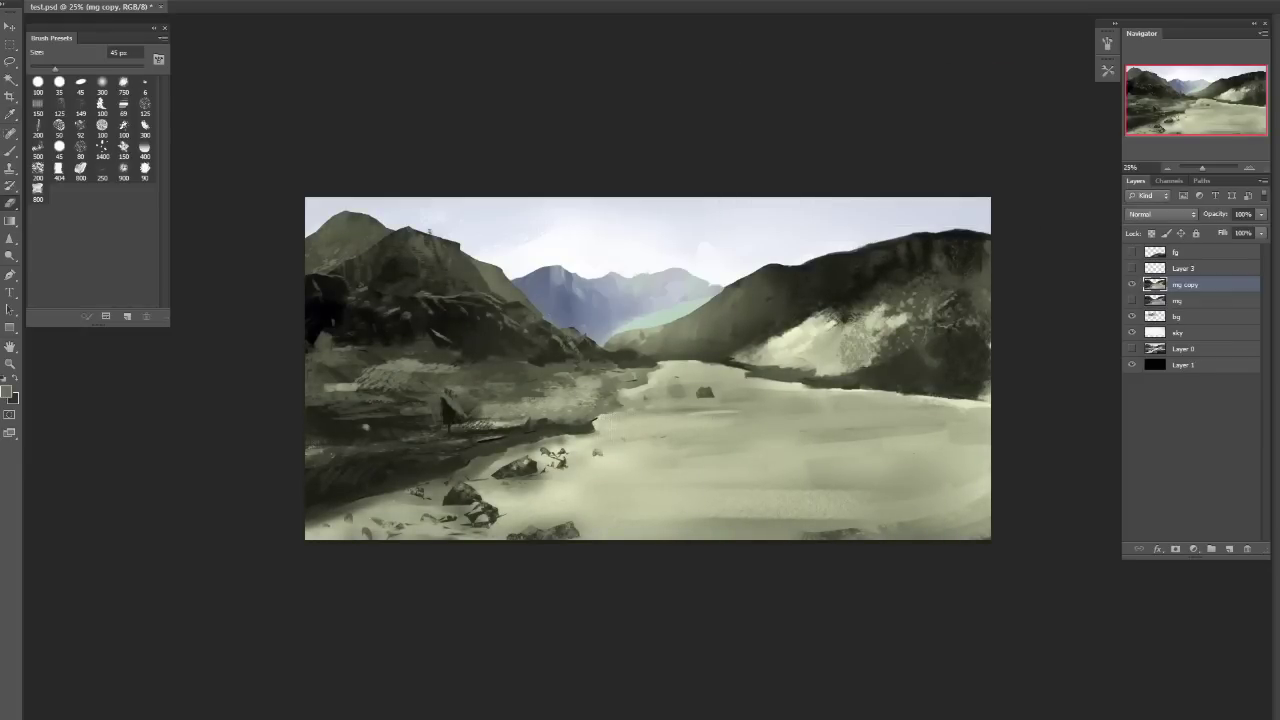
key(Return)
Lower the opacity of the tinted mg copy over the original mg layer and combine the two into one layer.
click(1261, 215)
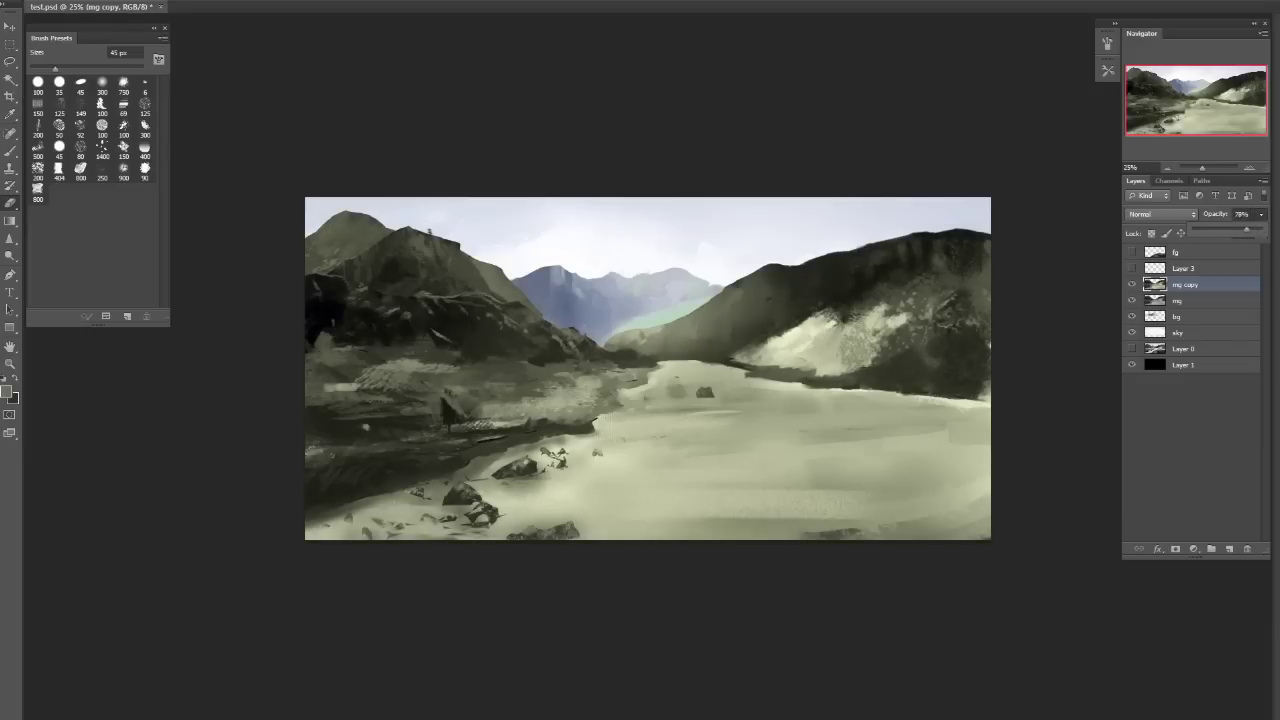
drag(1246, 230, 1209, 230)
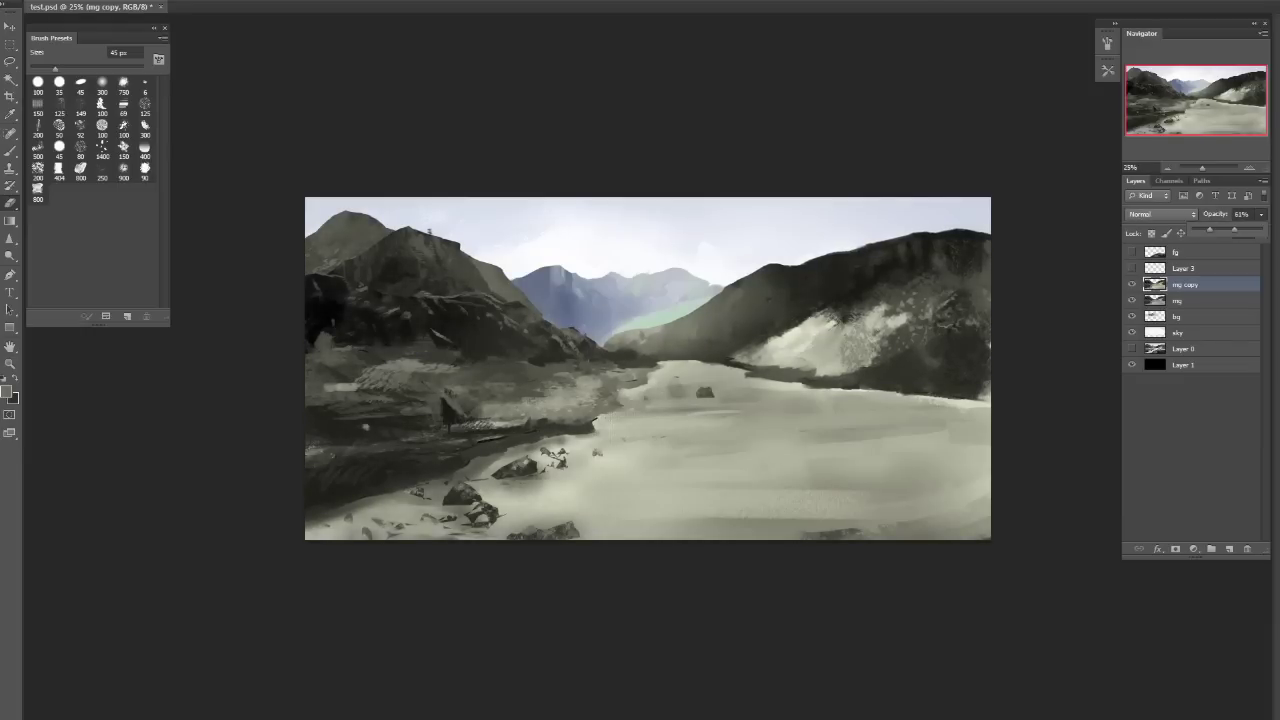
key(2)
key(5)
key(ctrl+z)
key(ctrl+alt+z)
key(ctrl+alt+z)
Set the new layer clipped to mg to Soft Light and ready the brush at 600 px with a light lavender grey.
click(1162, 214)
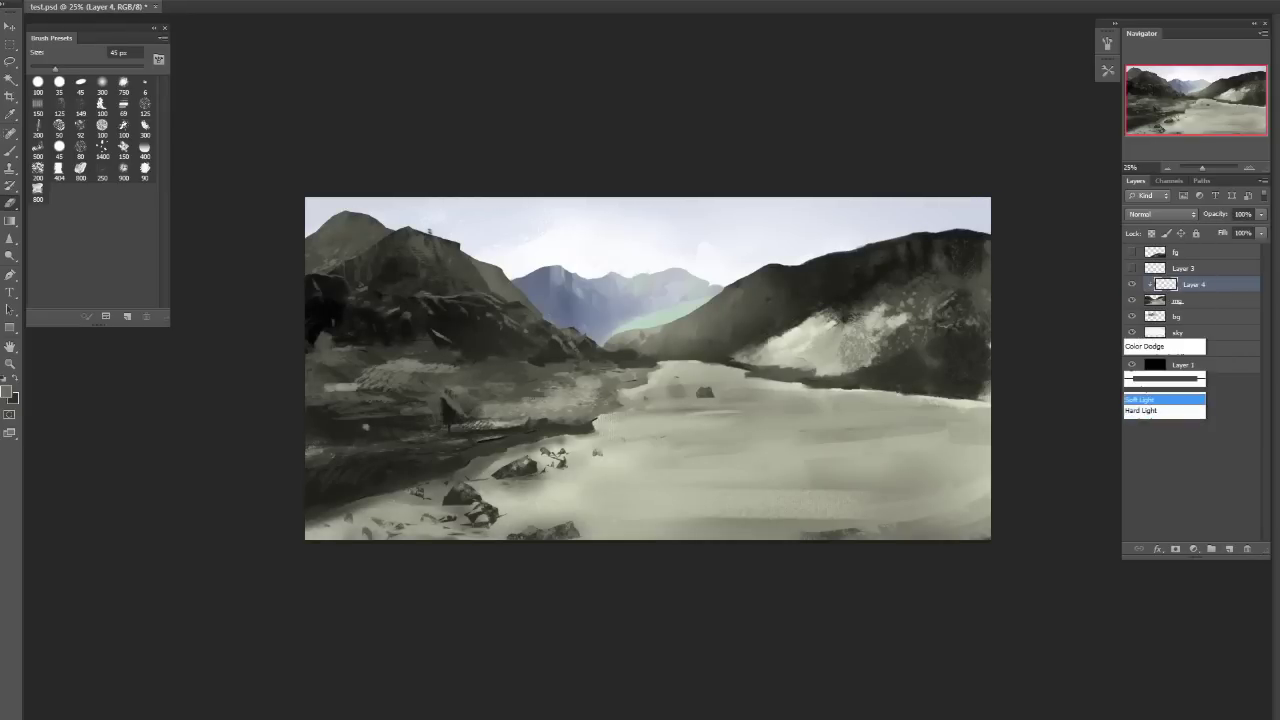
key(Escape)
key(alt+shift+f)
key(b)
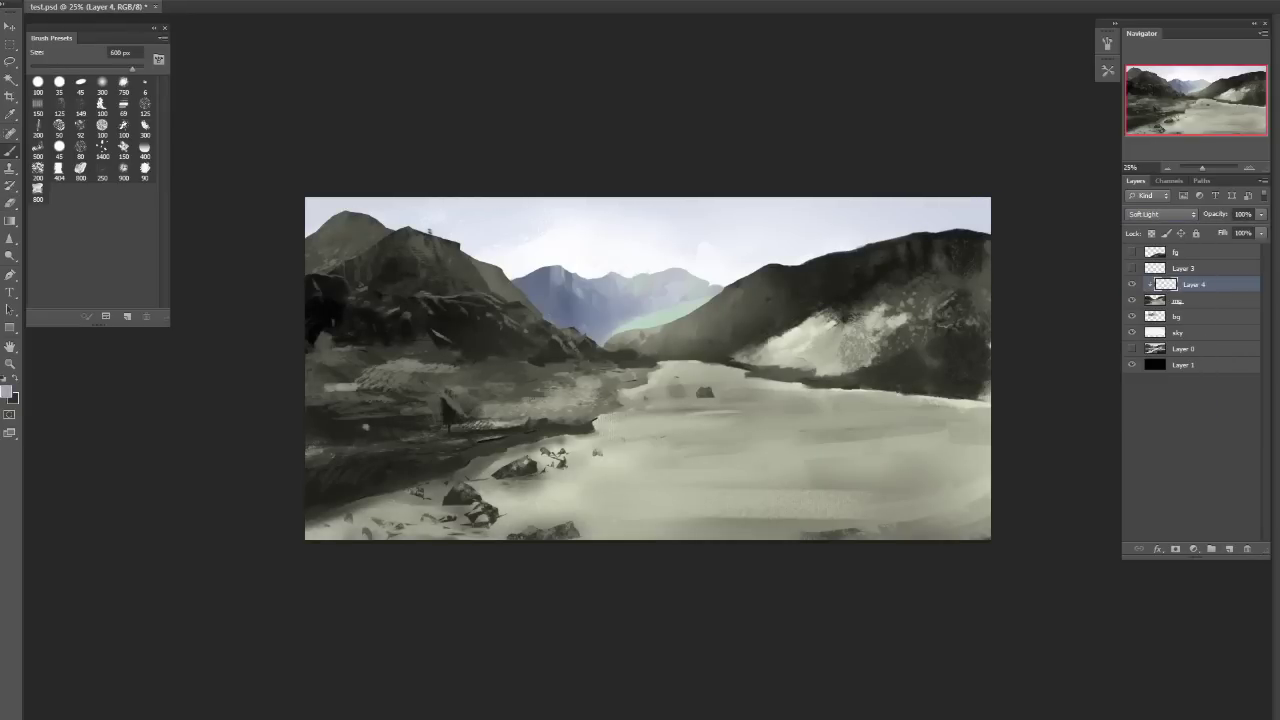
Paint soft haze where the right mountain meets the valley, using lavender grey and a darker slate blue.
key(bracketright)
mouse_move(632, 348)
mouse_down()
mouse_move(702, 322)
mouse_move(745, 280)
mouse_up()
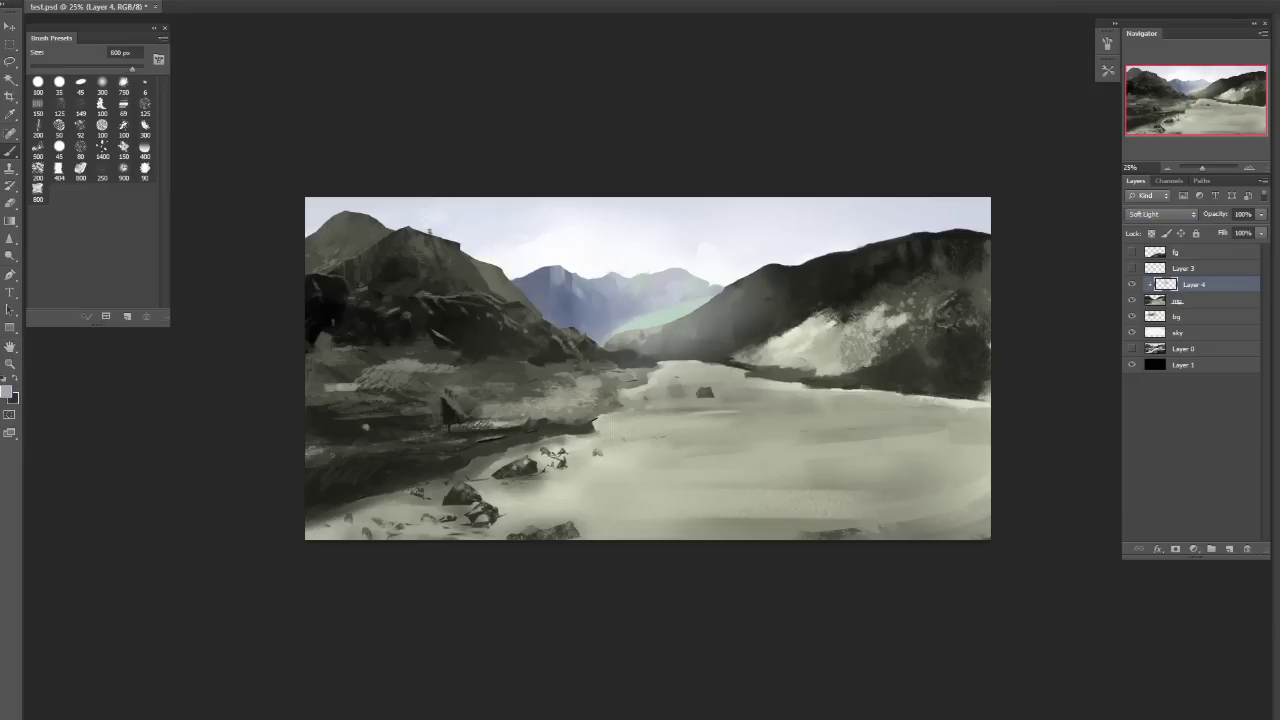
click(8, 392)
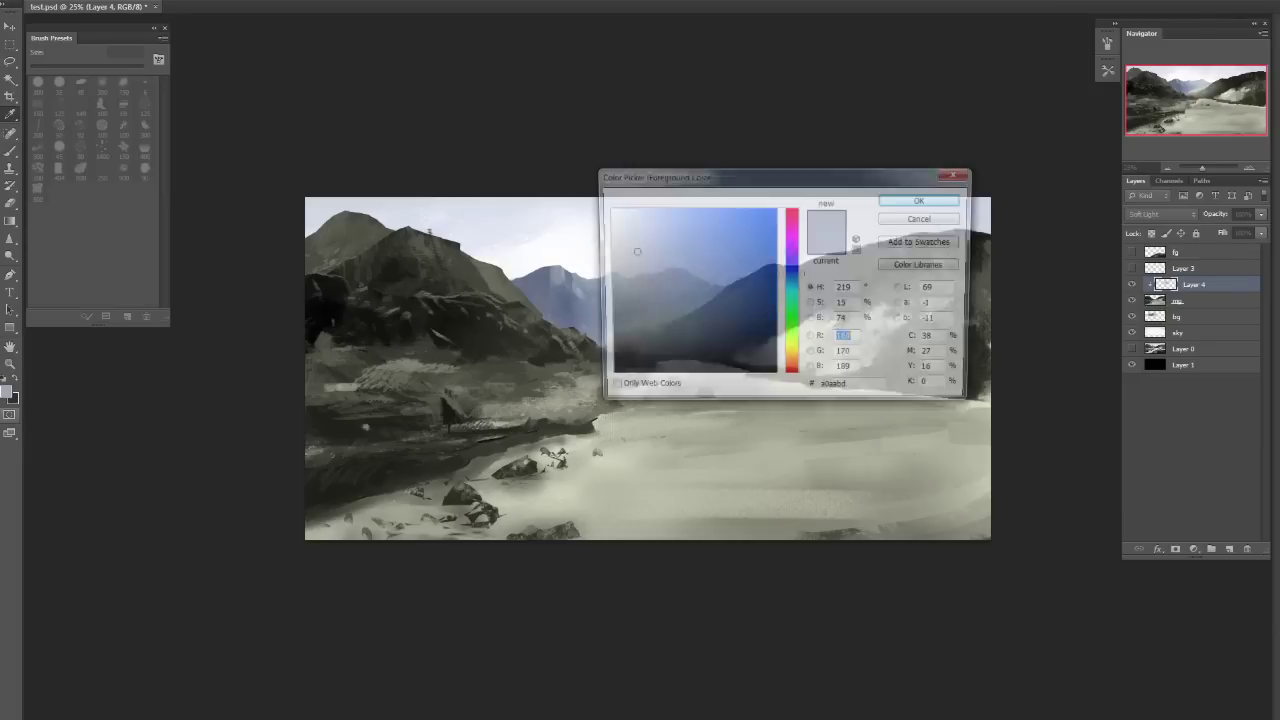
click(654, 323)
drag(658, 323, 662, 301)
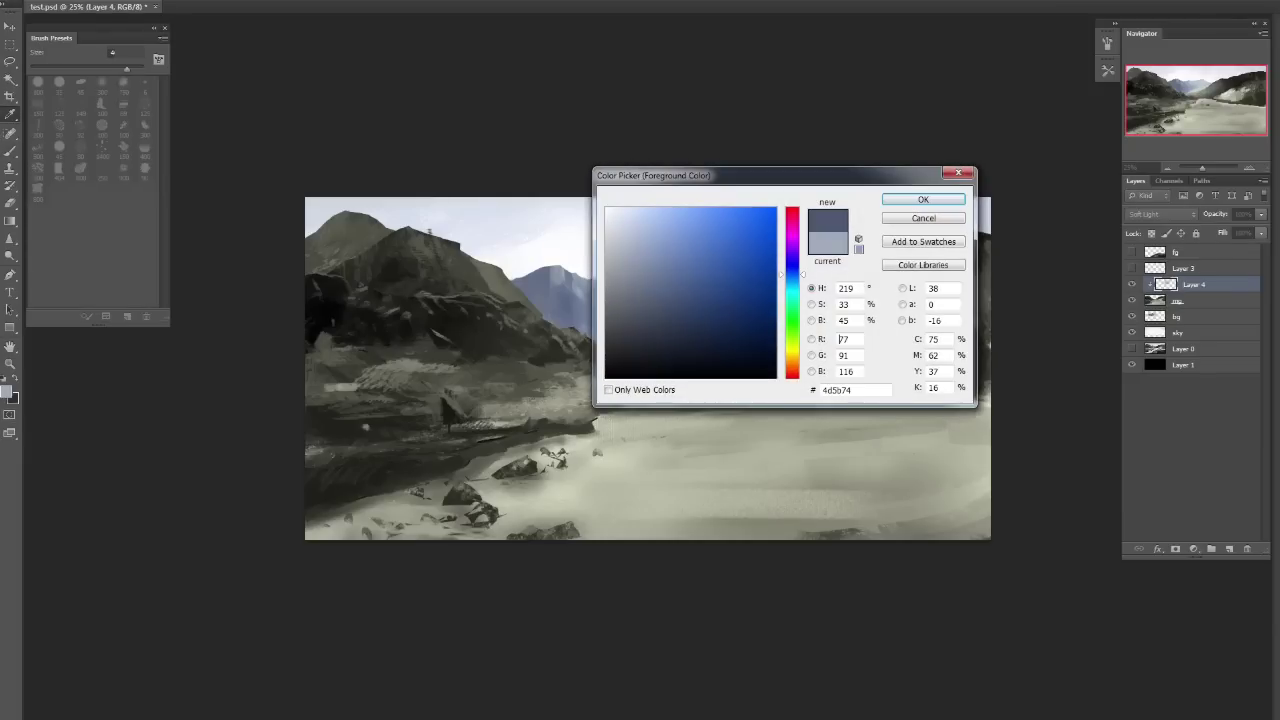
key(Return)
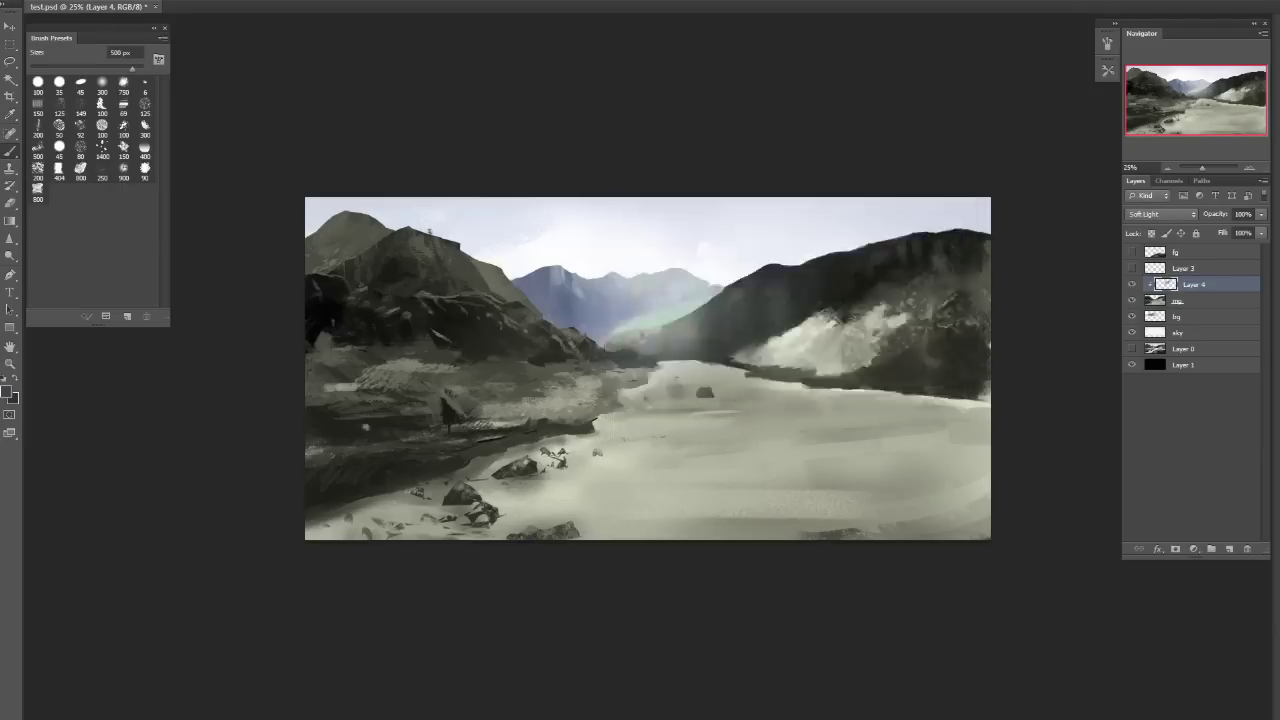
Tint the right mountain's slope and its pale patch with olive and light yellow-green #d3d8a9.
click(7, 392)
click(792, 348)
click(642, 234)
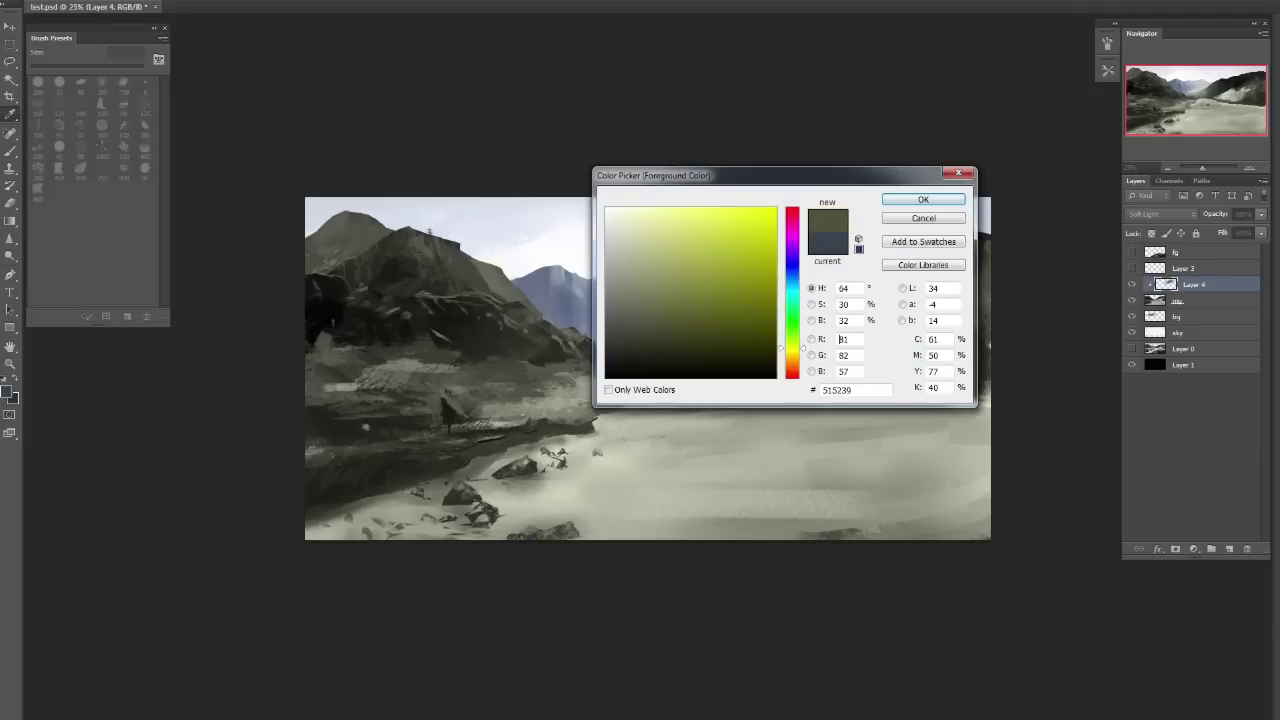
key(Return)
mouse_move(860, 330)
mouse_down()
mouse_move(740, 390)
mouse_move(950, 300)
mouse_move(832, 275)
mouse_move(797, 285)
mouse_up()
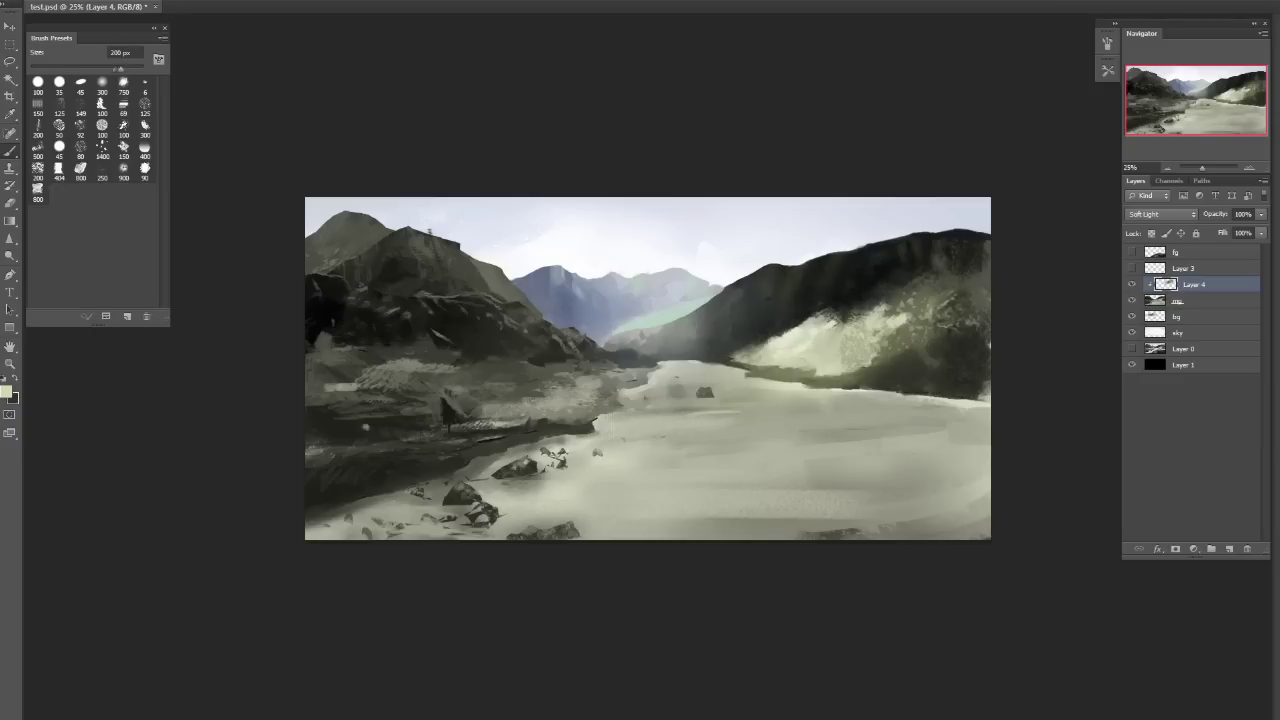
key(bracketright)
key(bracketright)
key(bracketright)
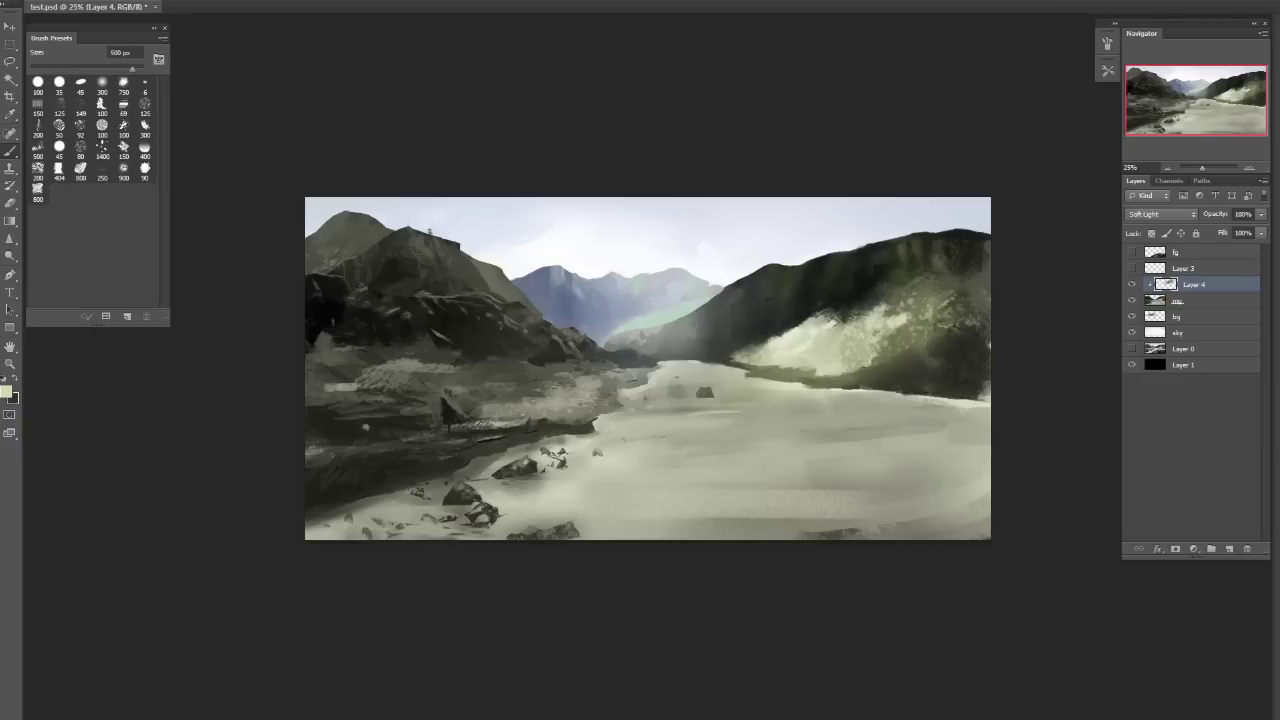
Colour the grassy left bank with olive green, spreading it across the whole bank with a larger brush.
key(F5)
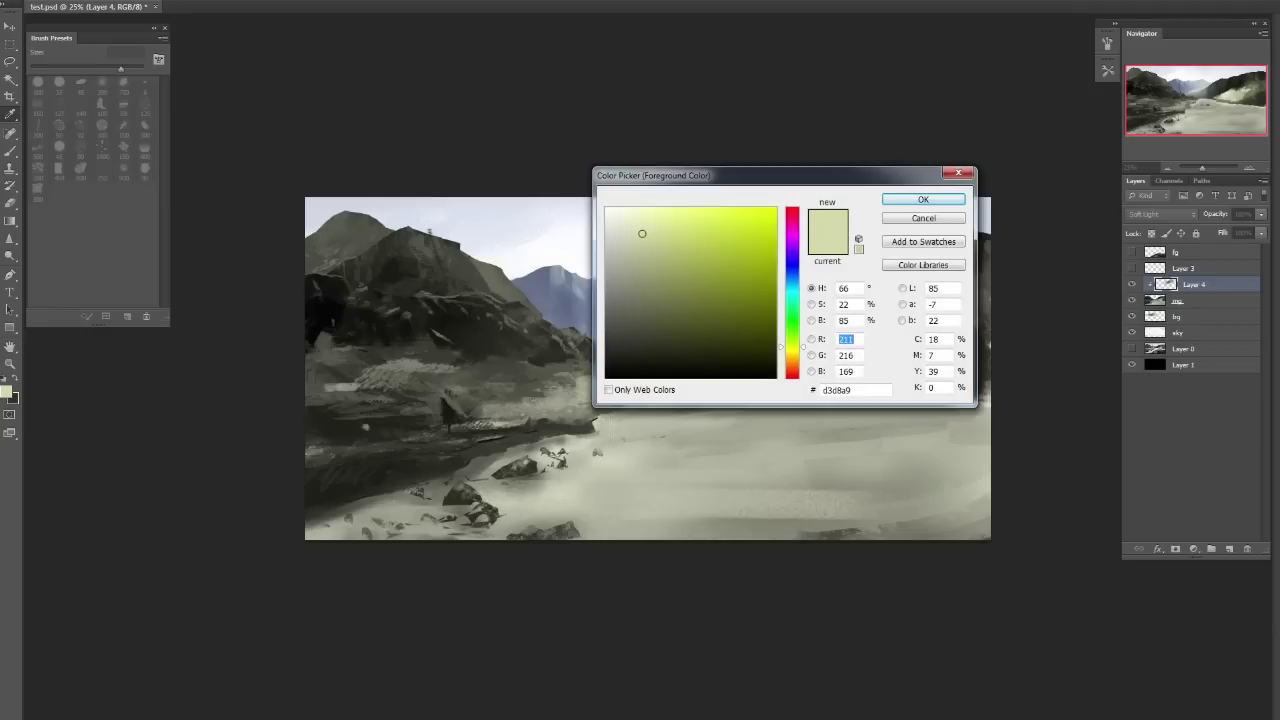
drag(654, 304, 661, 317)
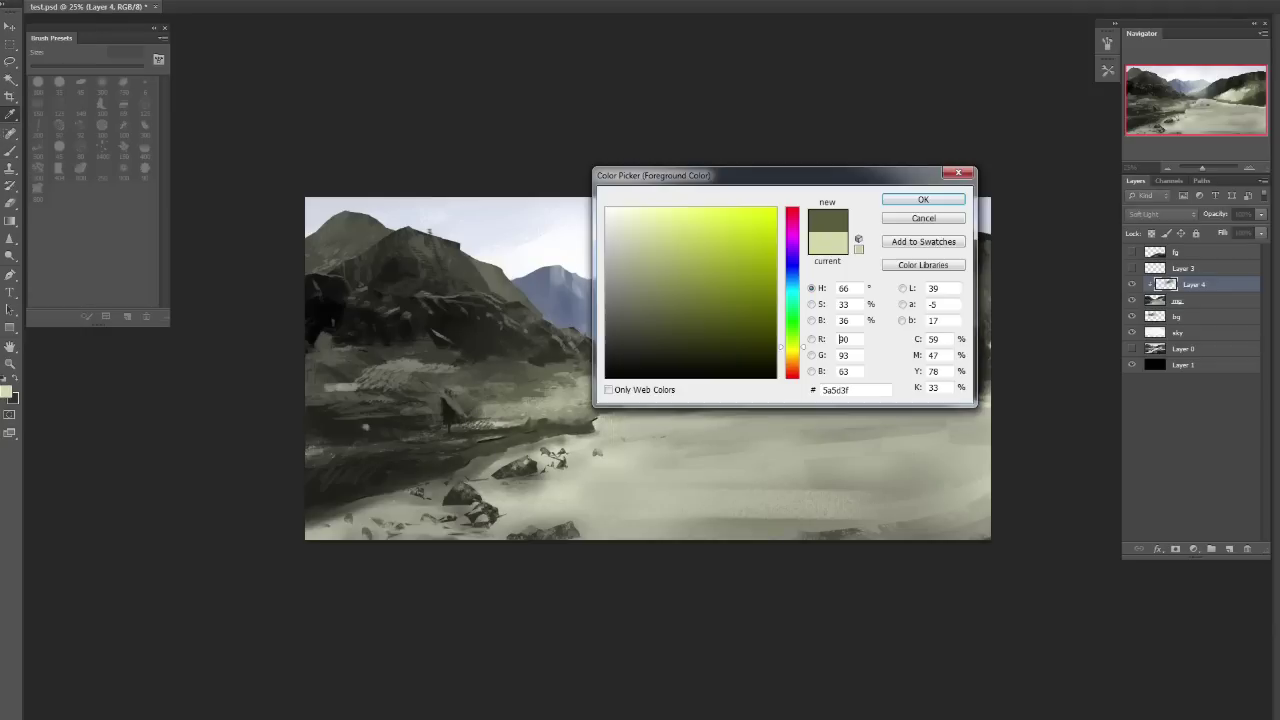
key(Return)
mouse_move(535, 375)
mouse_down()
mouse_move(630, 372)
mouse_move(490, 395)
mouse_up()
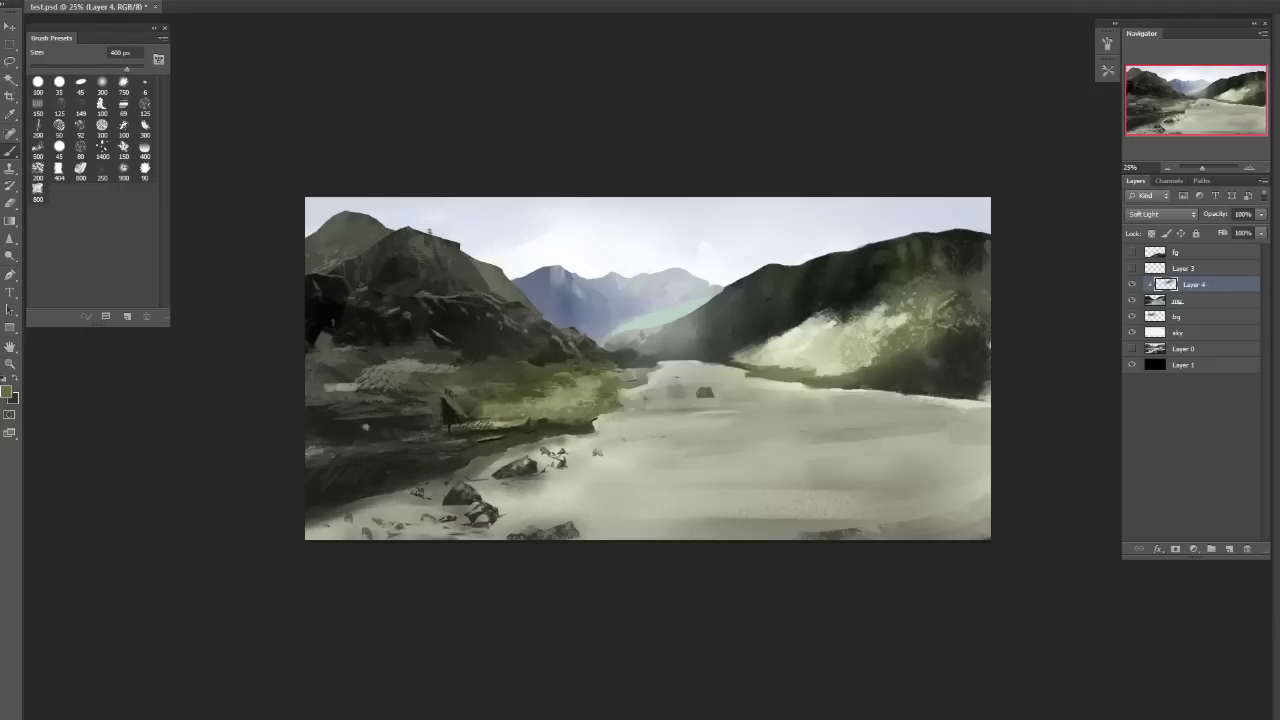
key(bracketright)
key(bracketright)
mouse_move(580, 376)
mouse_down()
mouse_move(355, 382)
mouse_move(480, 385)
mouse_move(430, 394)
mouse_move(360, 380)
mouse_up()
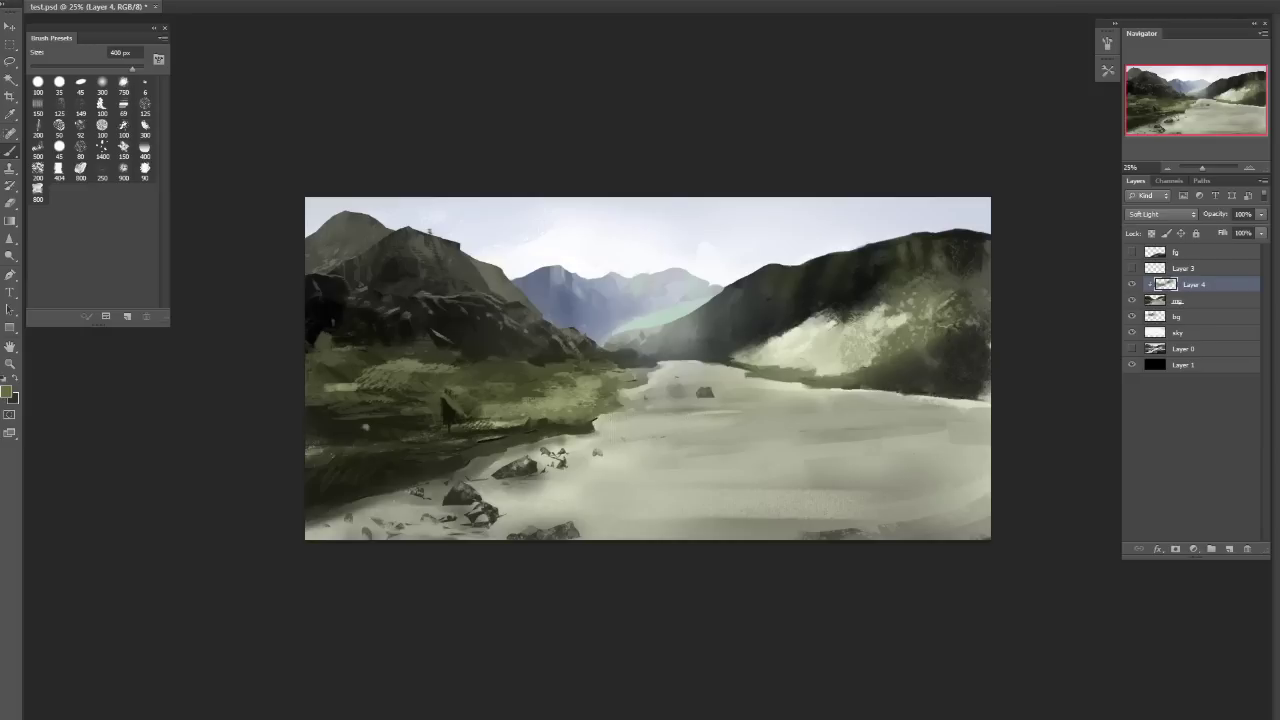
Tint the foreground water and near shore with olive green using a 700 px brush.
key(bracketright)
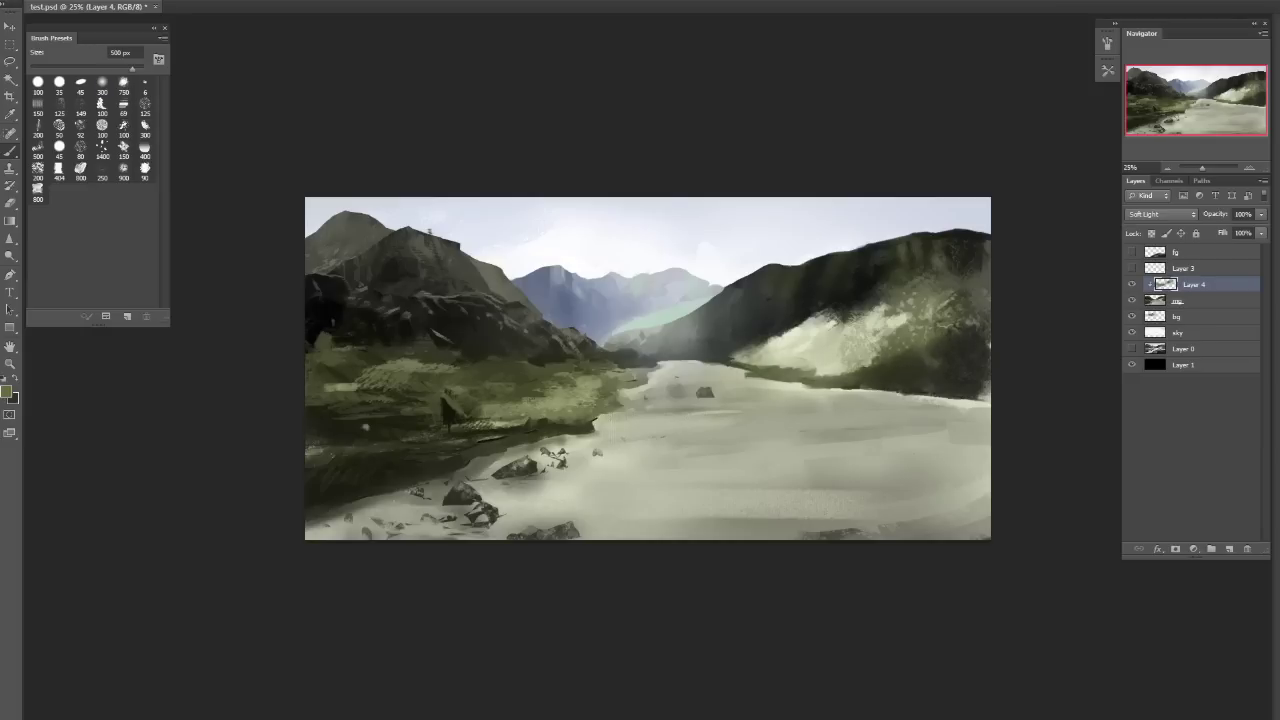
key(bracketright)
key(bracketright)
mouse_move(640, 430)
mouse_down()
mouse_move(540, 480)
mouse_move(660, 490)
mouse_up()
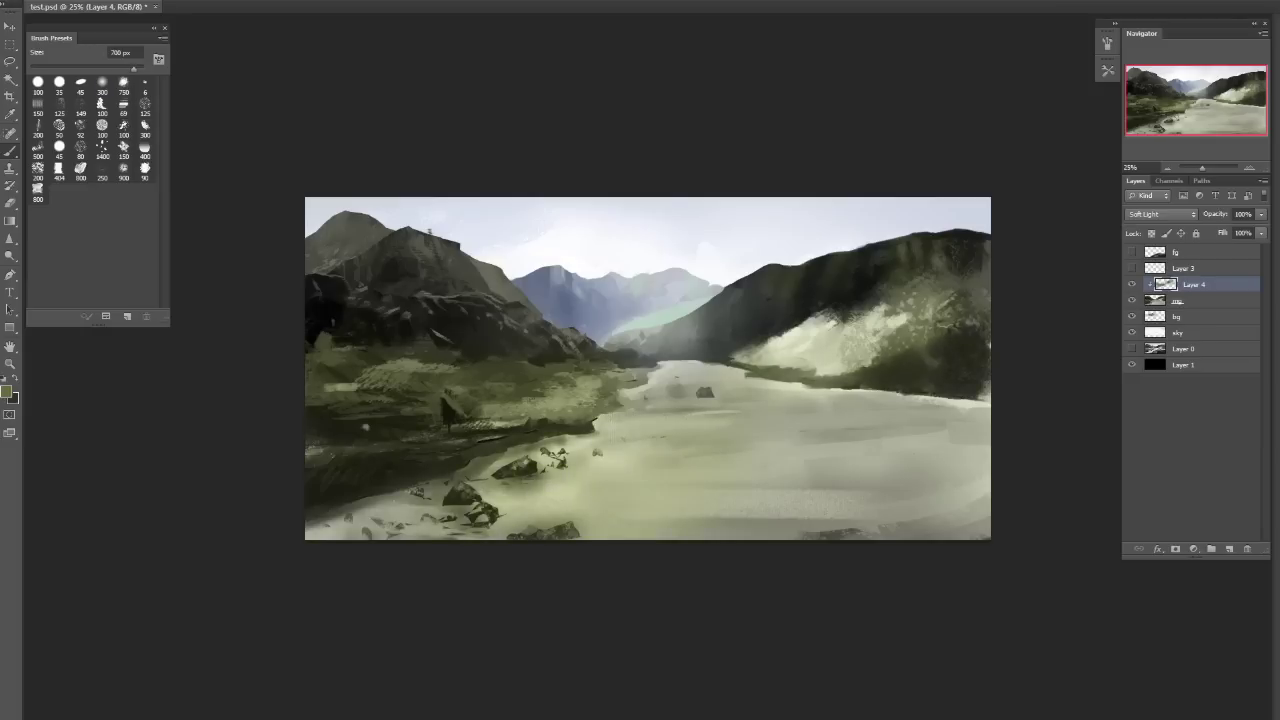
Retouch the far foot of the right mountain in dark slate grey with the 1400 brush preset resized to 150 px.
key(bracketleft)
key(bracketleft)
key(bracketleft)
key(bracketleft)
click(7, 391)
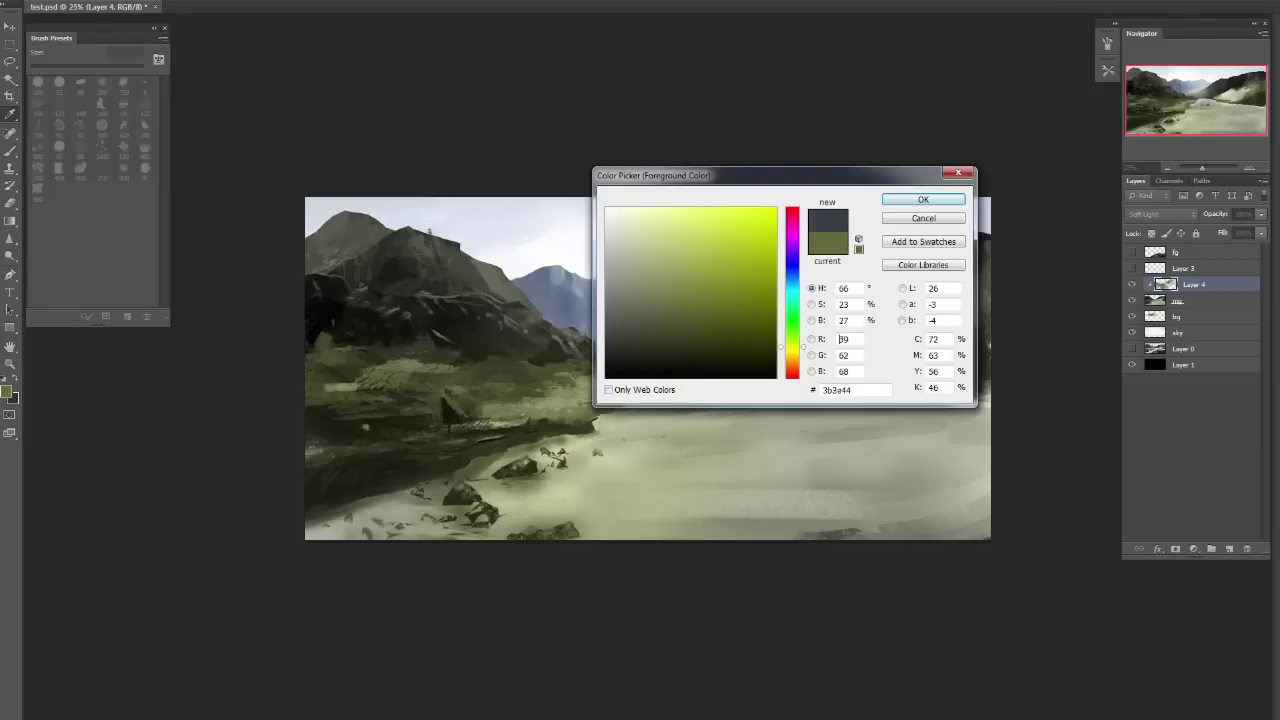
key(Return)
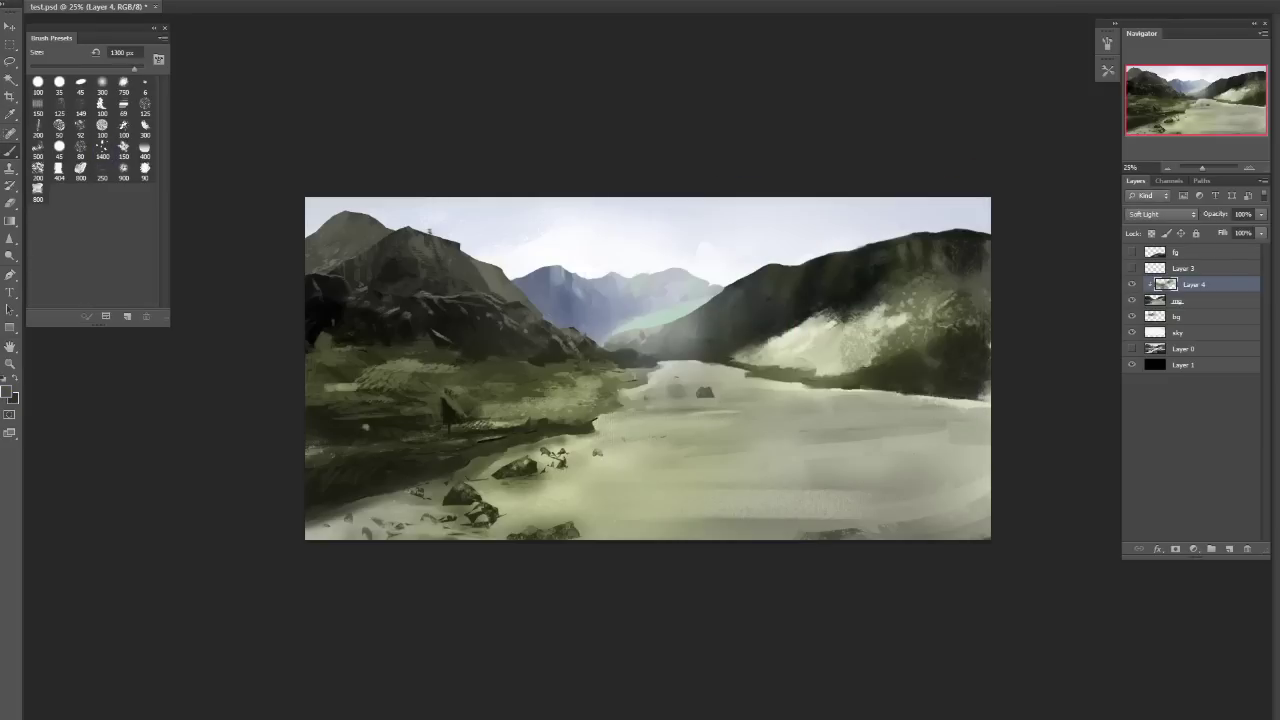
click(102, 148)
key(bracketleft)
key(bracketleft)
key(bracketright)
key(bracketright)
key(bracketright)
key(bracketright)
key(bracketright)
key(bracketright)
key(bracketright)
key(bracketright)
key(bracketright)
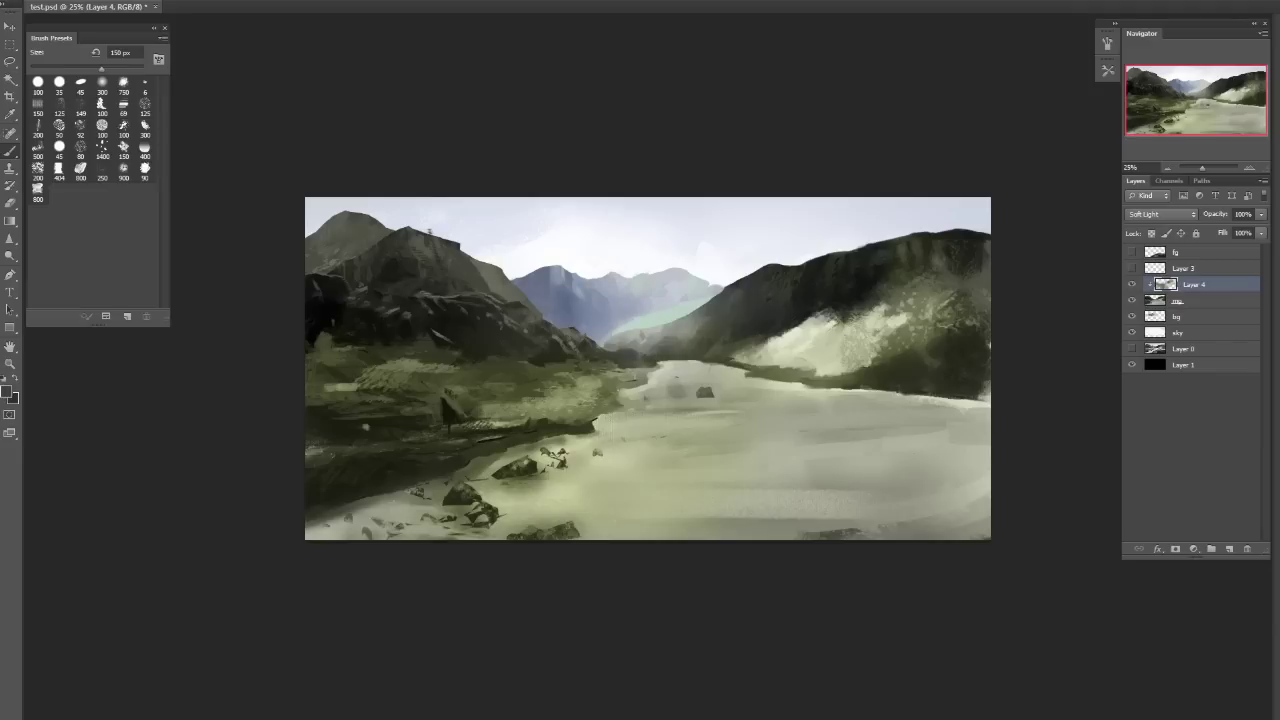
Tint the grass beside the river warm ochre yellow while the canvas is flipped horizontally, and restore its orientation.
key(h)
key(h)
alt+click(471, 337)
key(h)
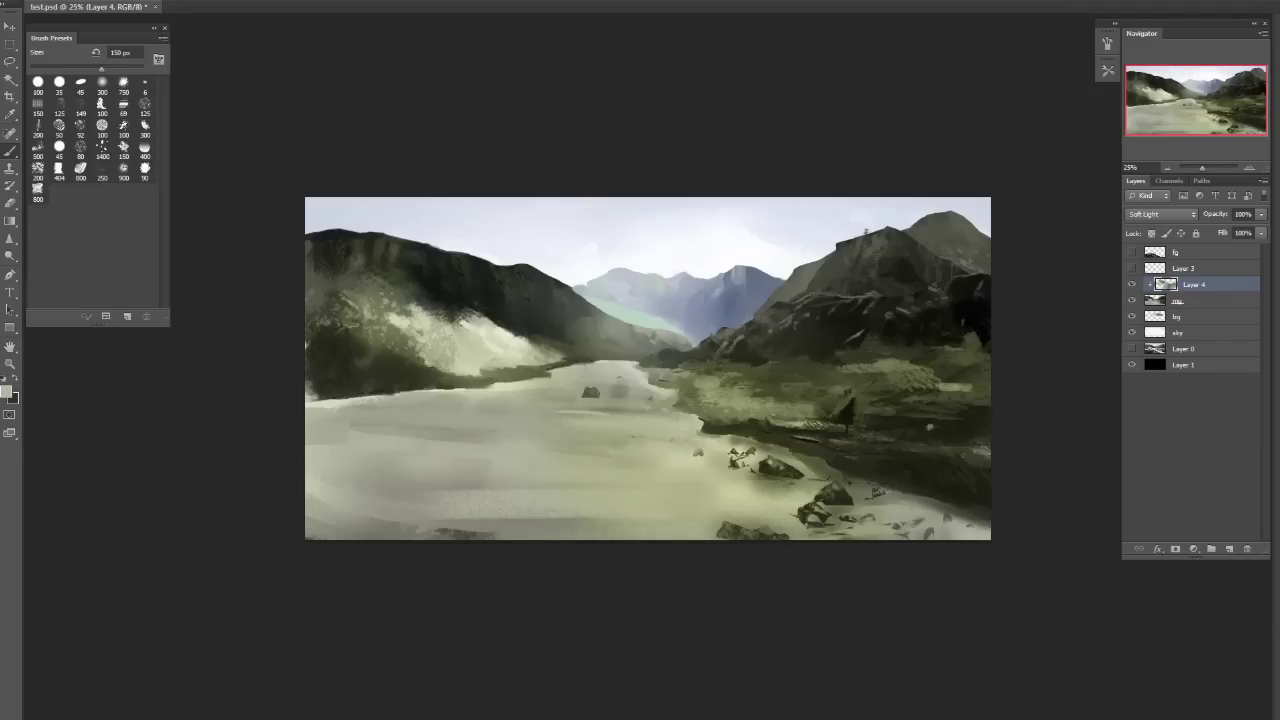
click(6, 391)
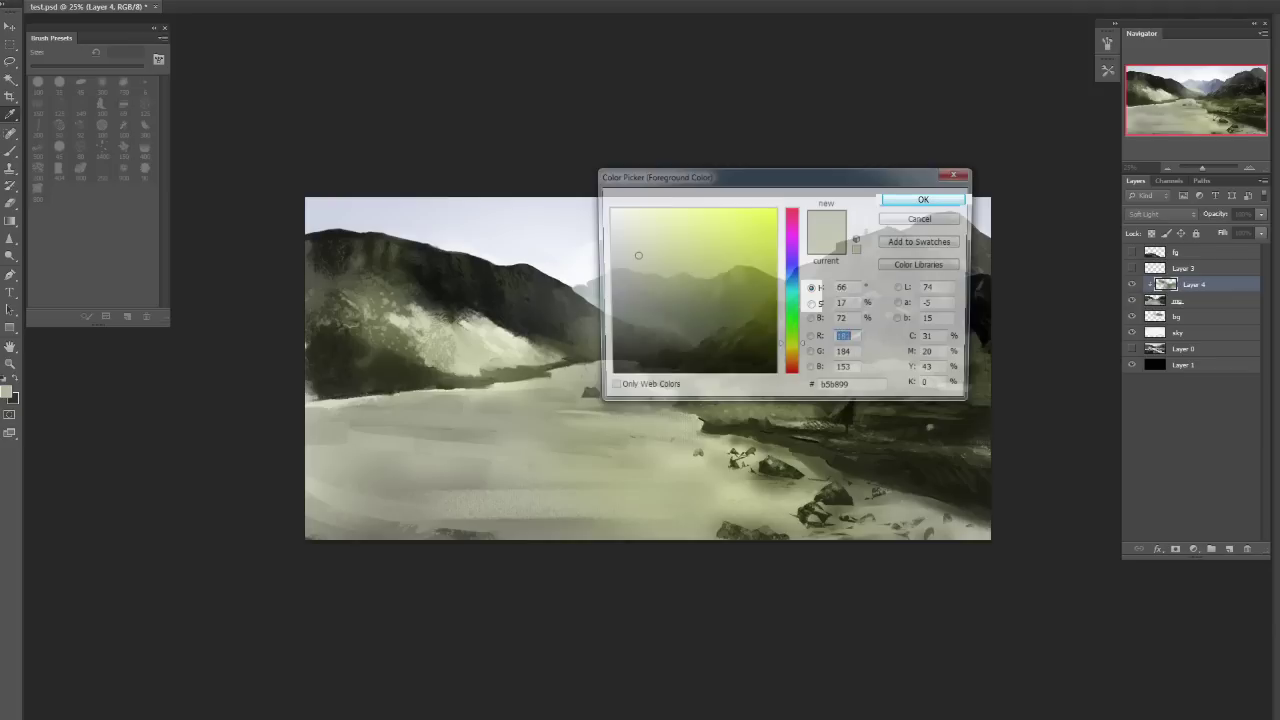
key(Return)
mouse_move(810, 415)
mouse_down()
mouse_move(715, 390)
mouse_move(780, 385)
mouse_move(830, 415)
mouse_up()
key(h)
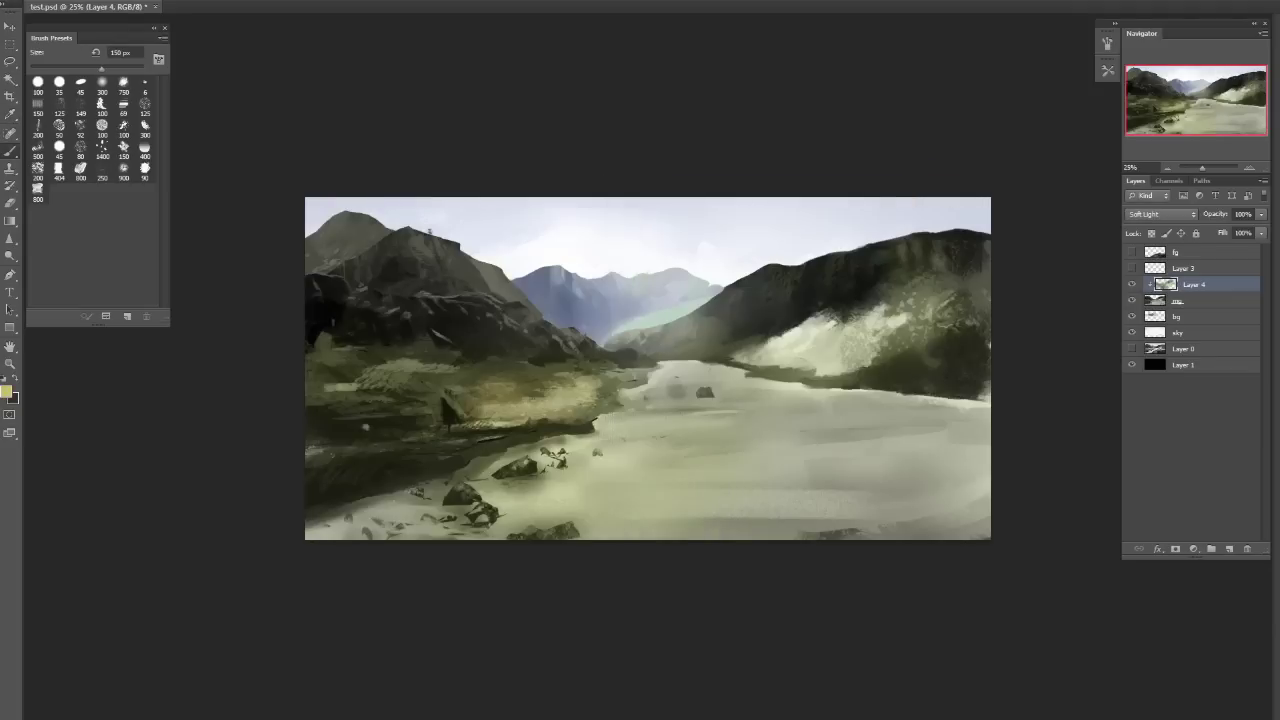
Extend the ochre tint across the left bank and over the rocky lower slope with a brush of up to 400 px.
mouse_move(440, 378)
mouse_down()
mouse_move(380, 412)
mouse_move(325, 378)
mouse_move(395, 400)
mouse_move(450, 380)
mouse_up()
key(bracketright)
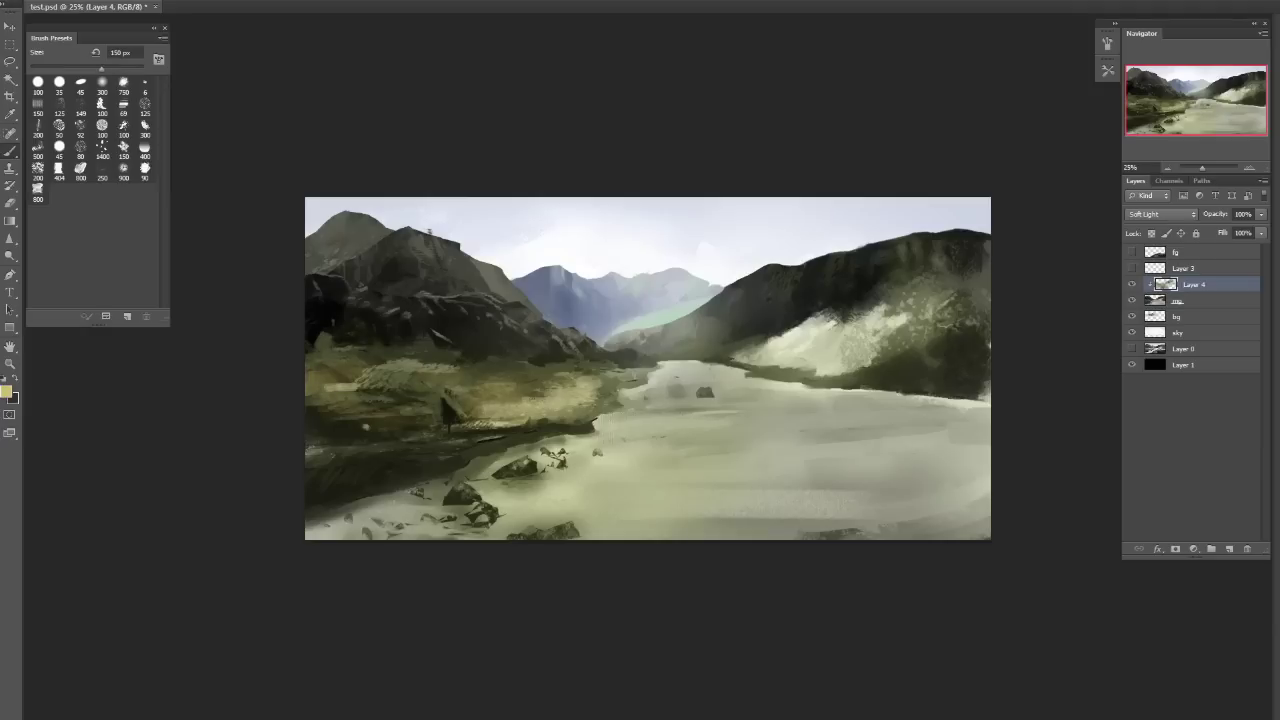
key(bracketright)
key(bracketright)
key(bracketright)
key(bracketright)
key(bracketright)
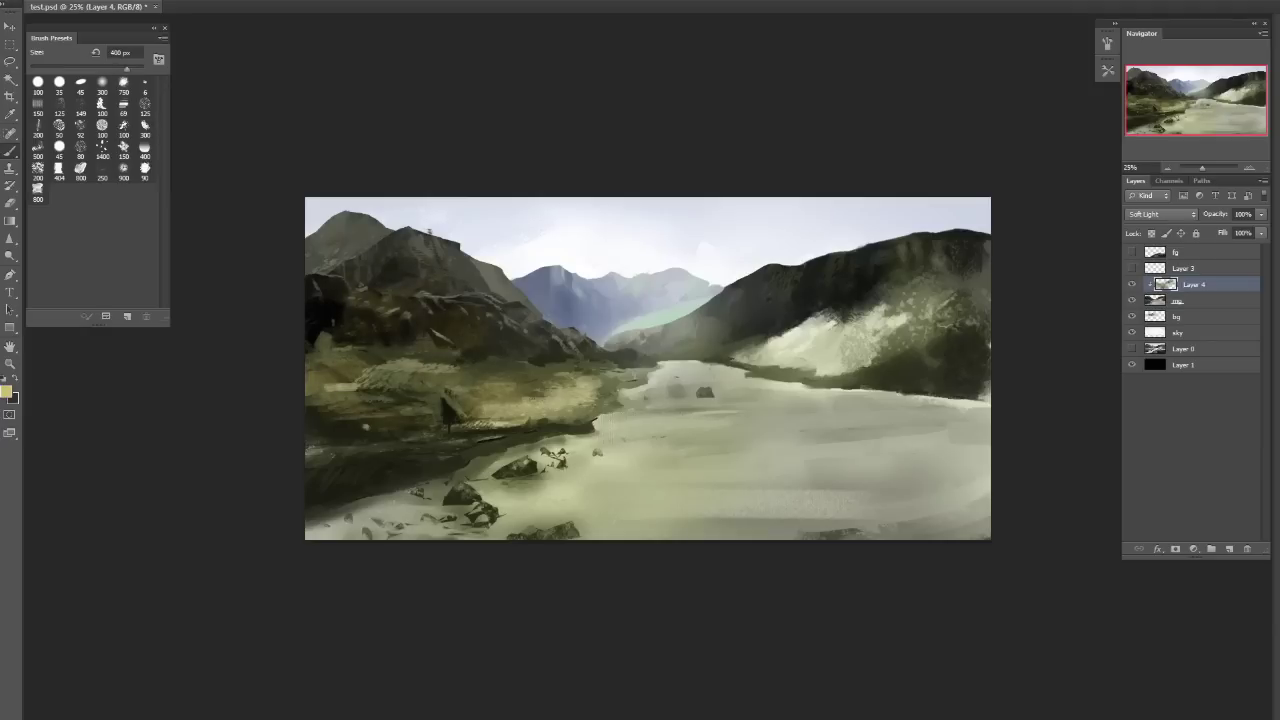
Warm the left mountain's upper face with ochre using a brush of up to 500 px.
right_click(290, 338)
key(Escape)
key(bracketright)
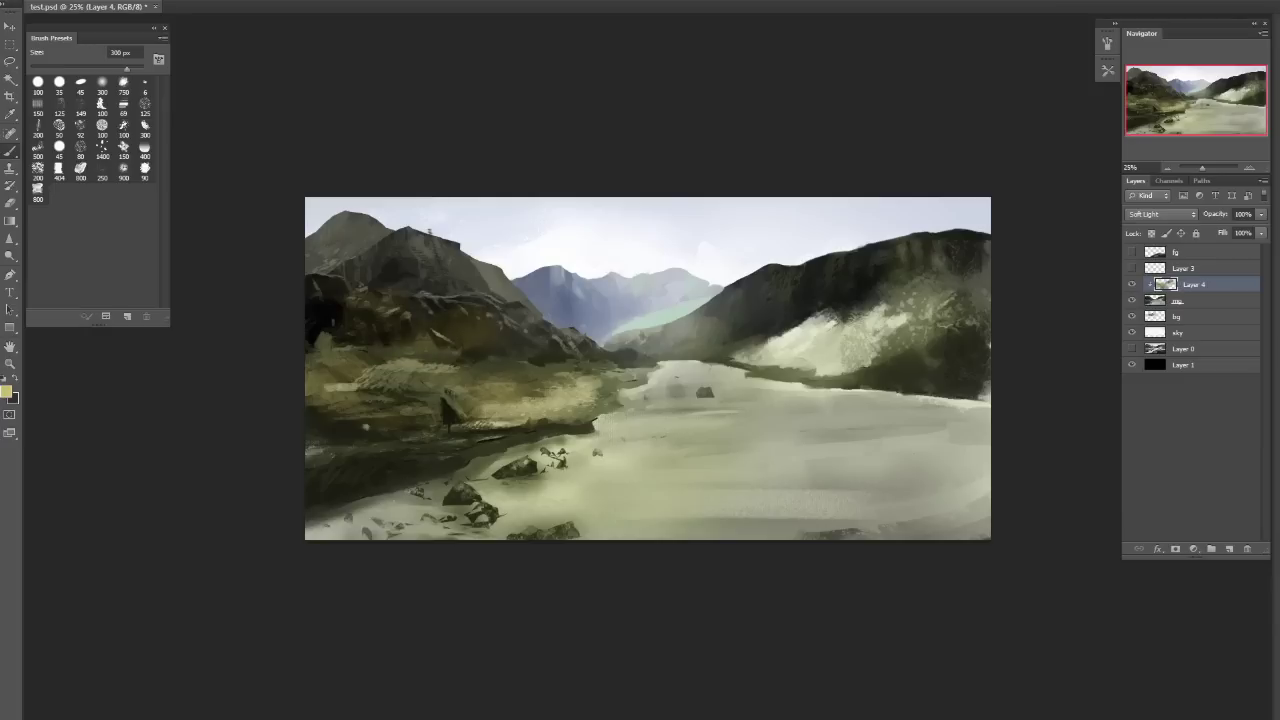
key(bracketleft)
key(bracketleft)
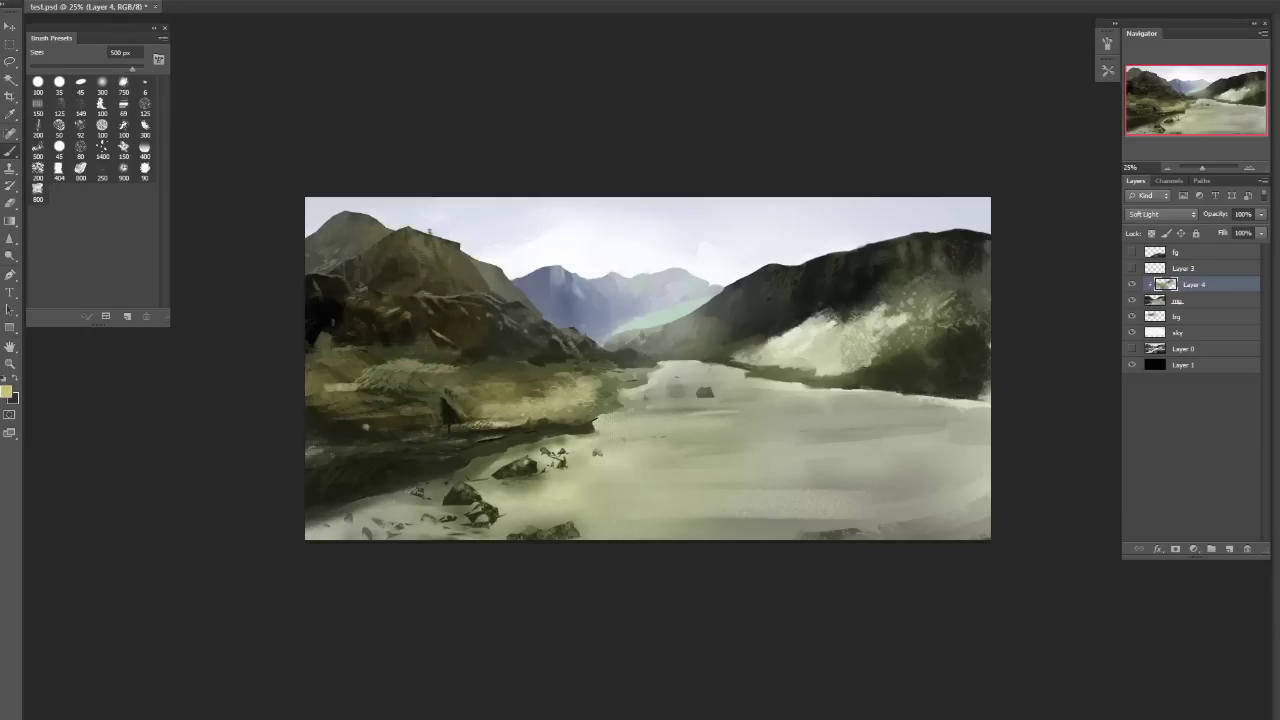
Darken and mute the left mountain's slopes with a dark desaturated brown.
click(7, 391)
click(652, 280)
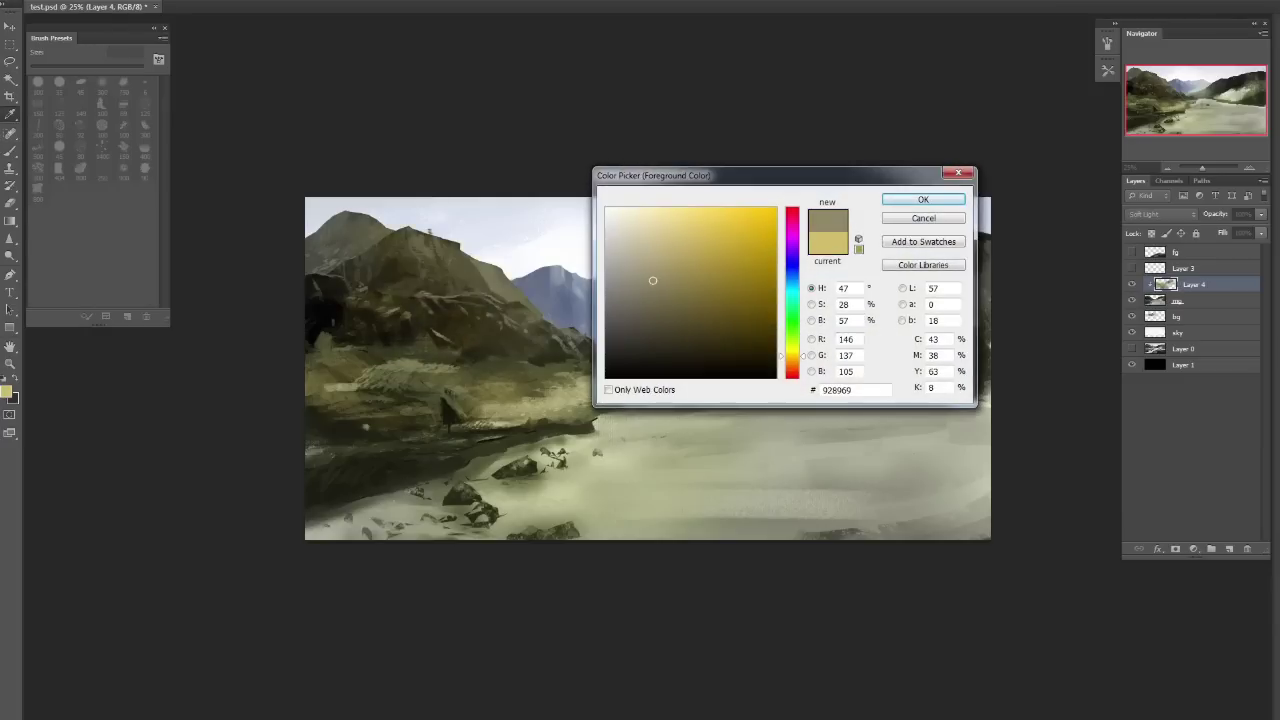
drag(652, 280, 654, 320)
click(923, 199)
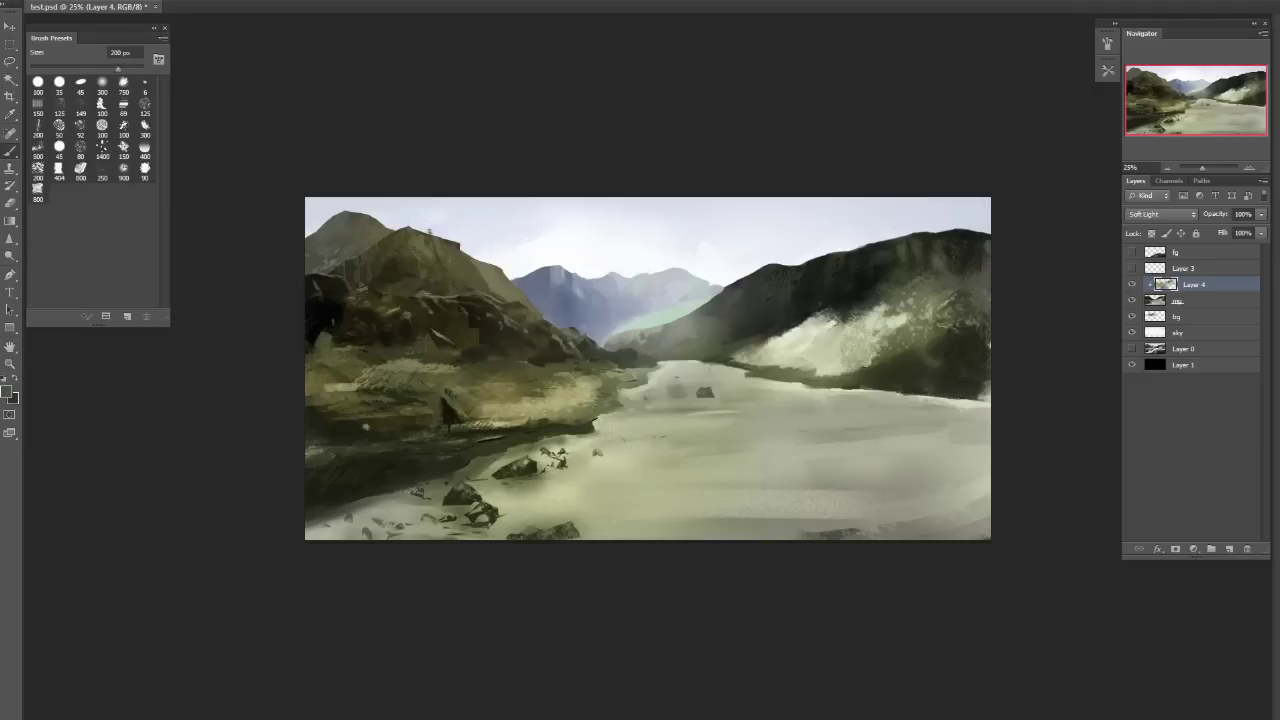
key(bracketright)
key(bracketleft)
key(bracketleft)
key(bracketleft)
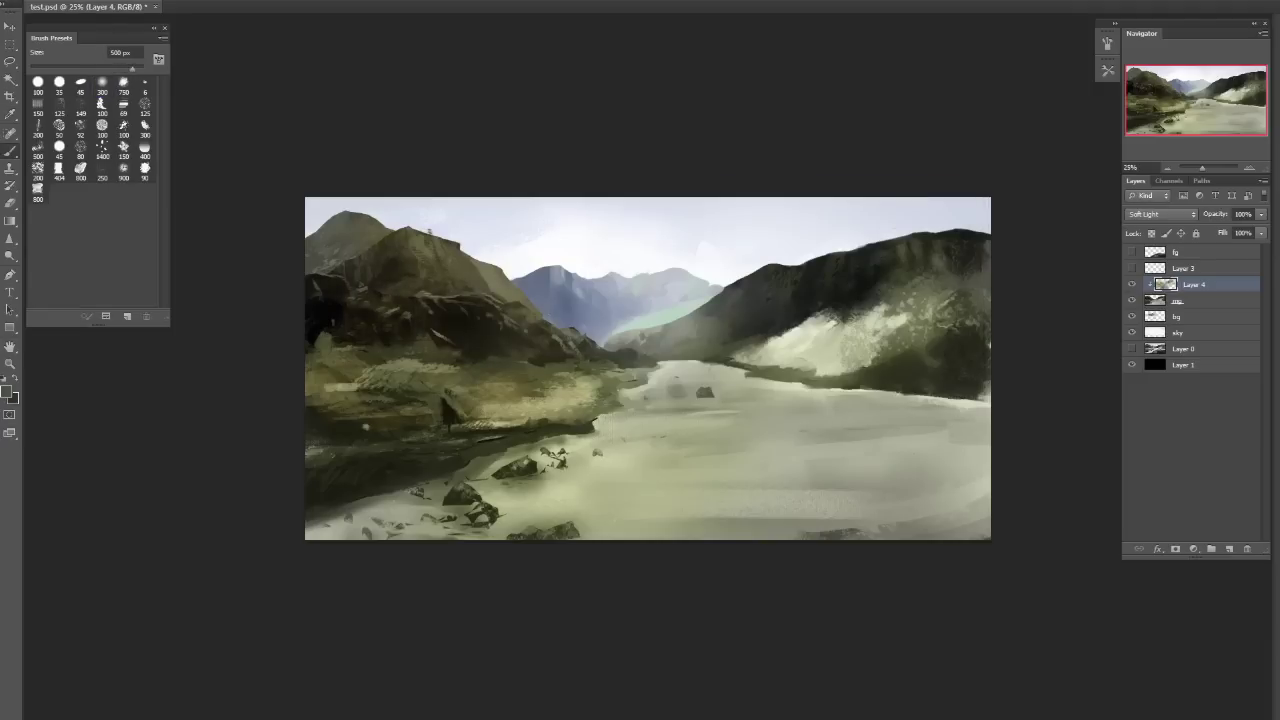
Sample the blue of the distant mountains and cool the farthest left peak with a 700 px brush.
alt+click(543, 271)
key(bracketright)
key(bracketright)
key(bracketright)
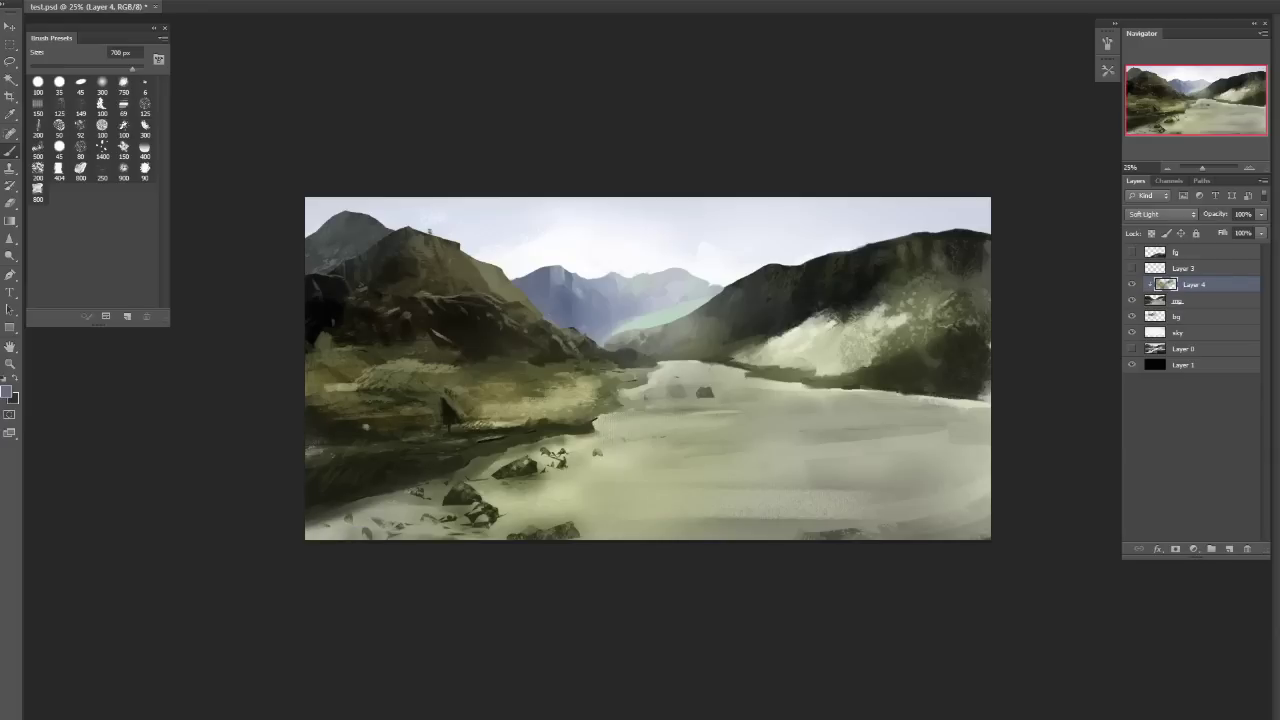
Glaze the grass on the left bank with muted green #637d4e, varying the brush size up to 600 px.
click(7, 391)
key(Return)
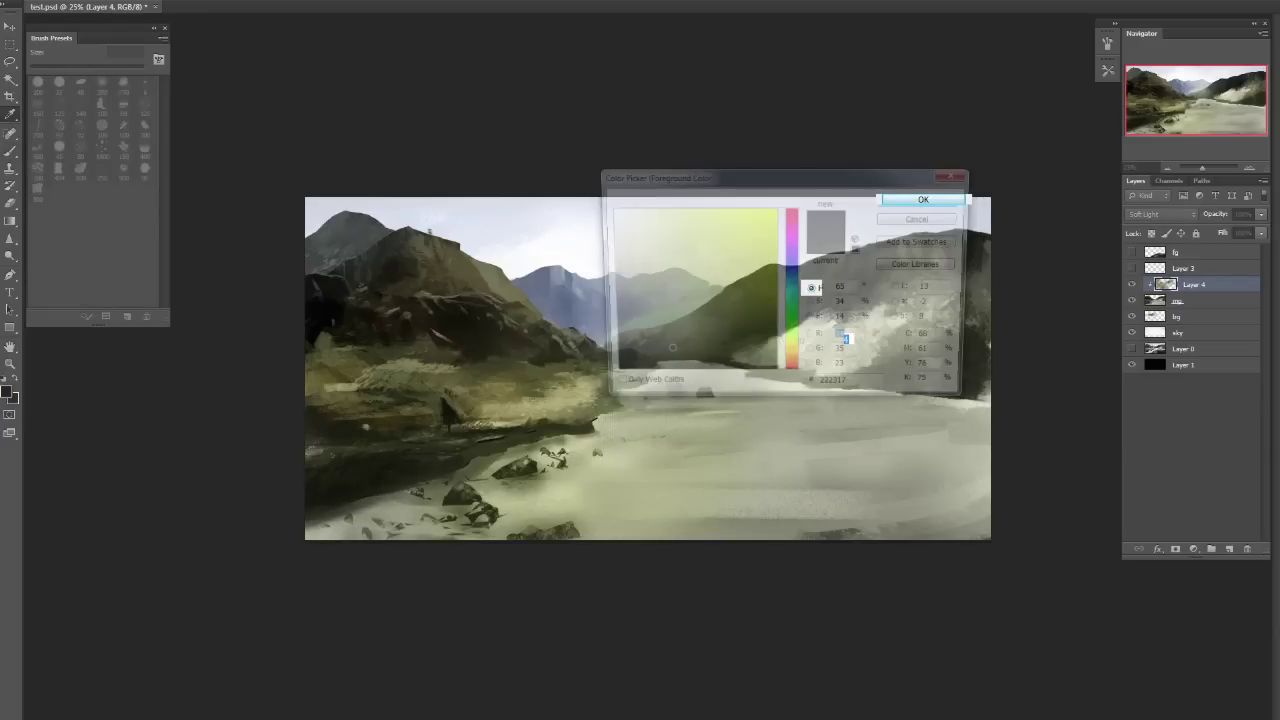
click(792, 334)
drag(678, 298, 672, 295)
click(680, 293)
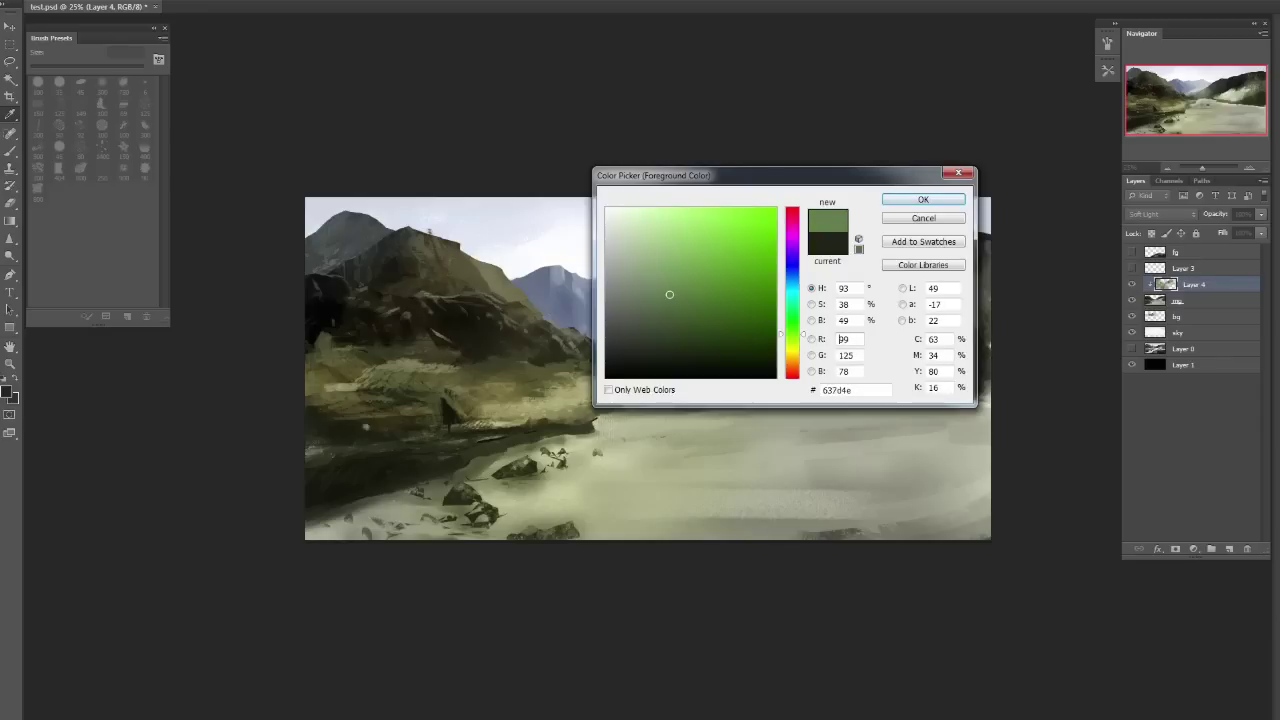
key(Return)
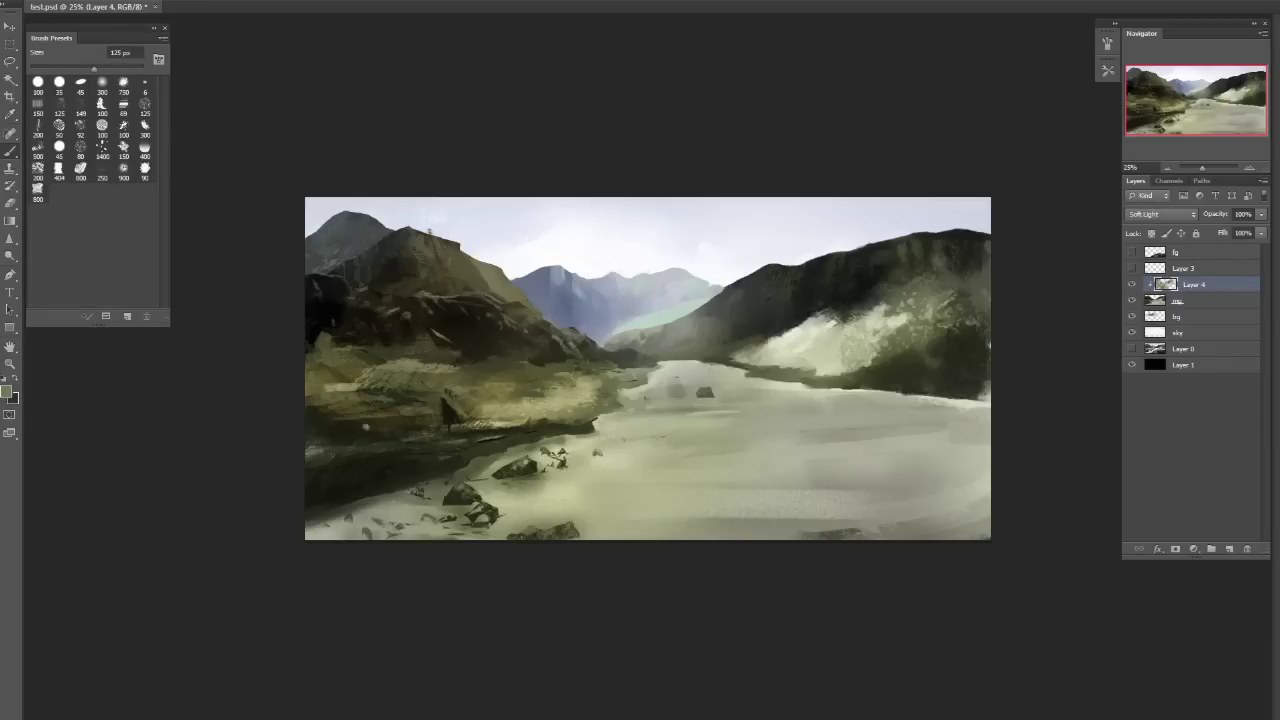
key(bracketleft)
key(bracketleft)
key(bracketleft)
key(bracketleft)
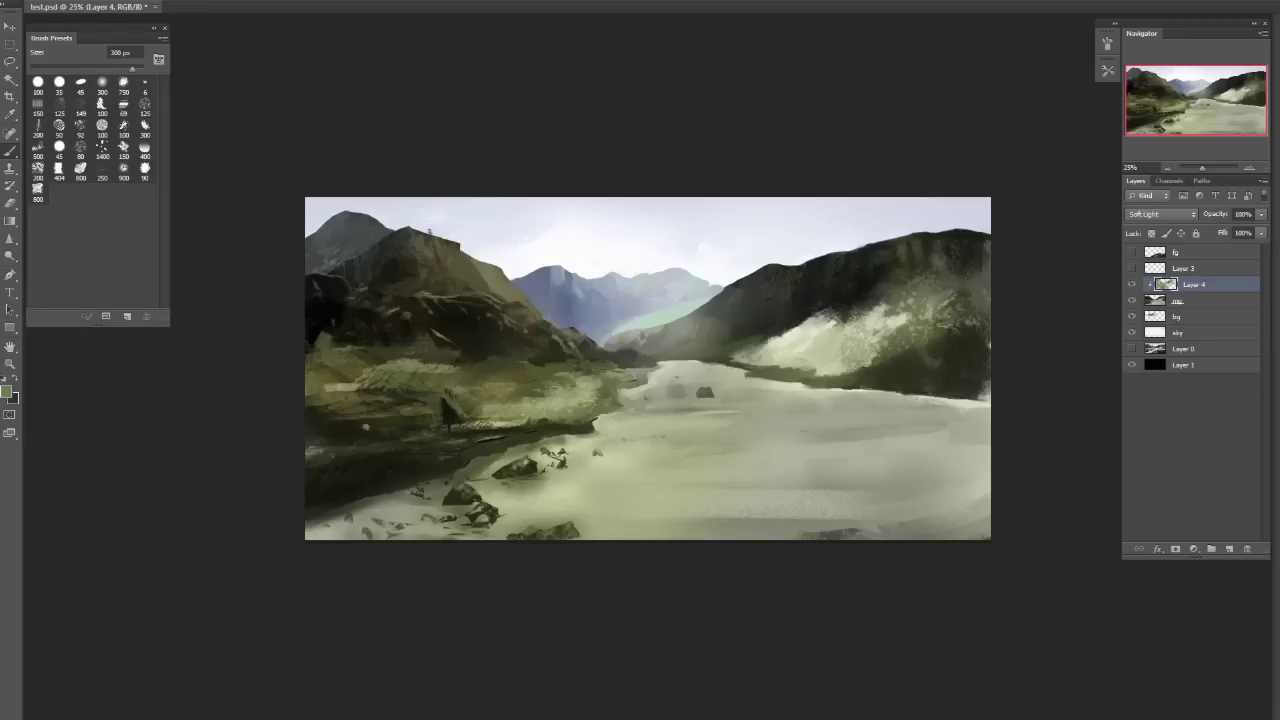
key(bracketright)
key(bracketright)
key(bracketright)
Merge the Soft Light layer into mg and set a new layer above it to Multiply.
click(1160, 214)
click(1142, 222)
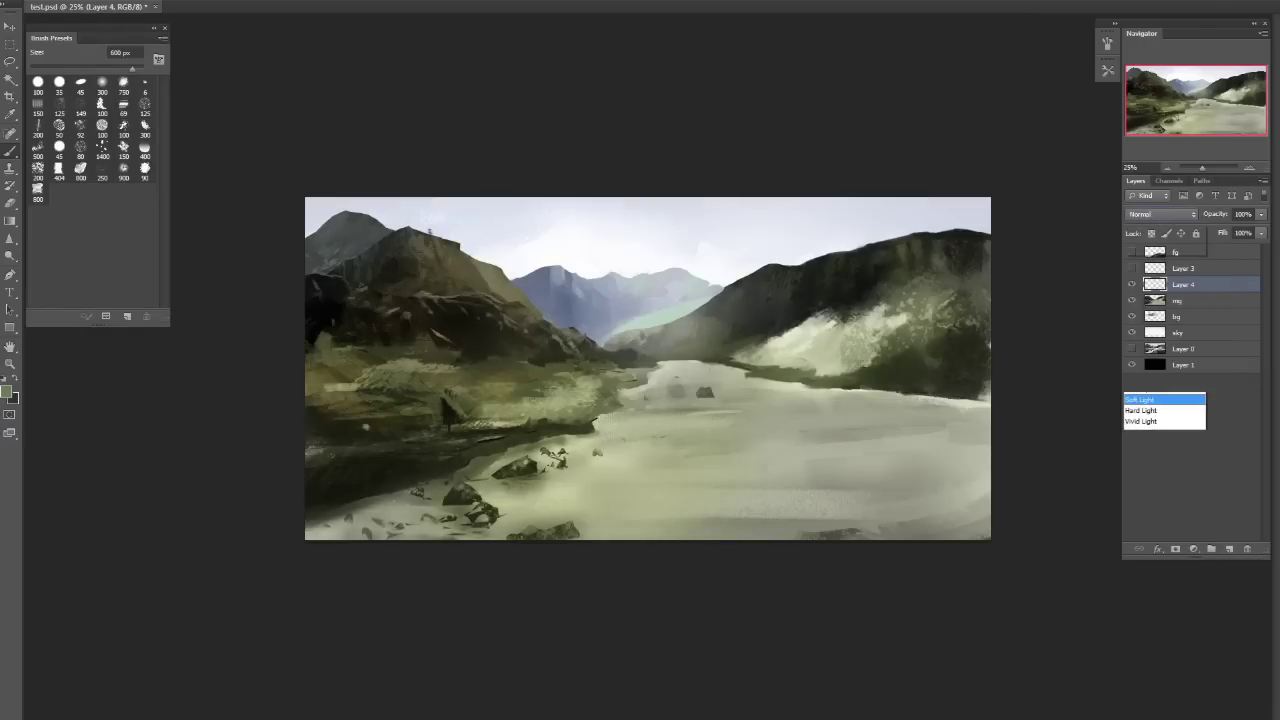
click(1160, 214)
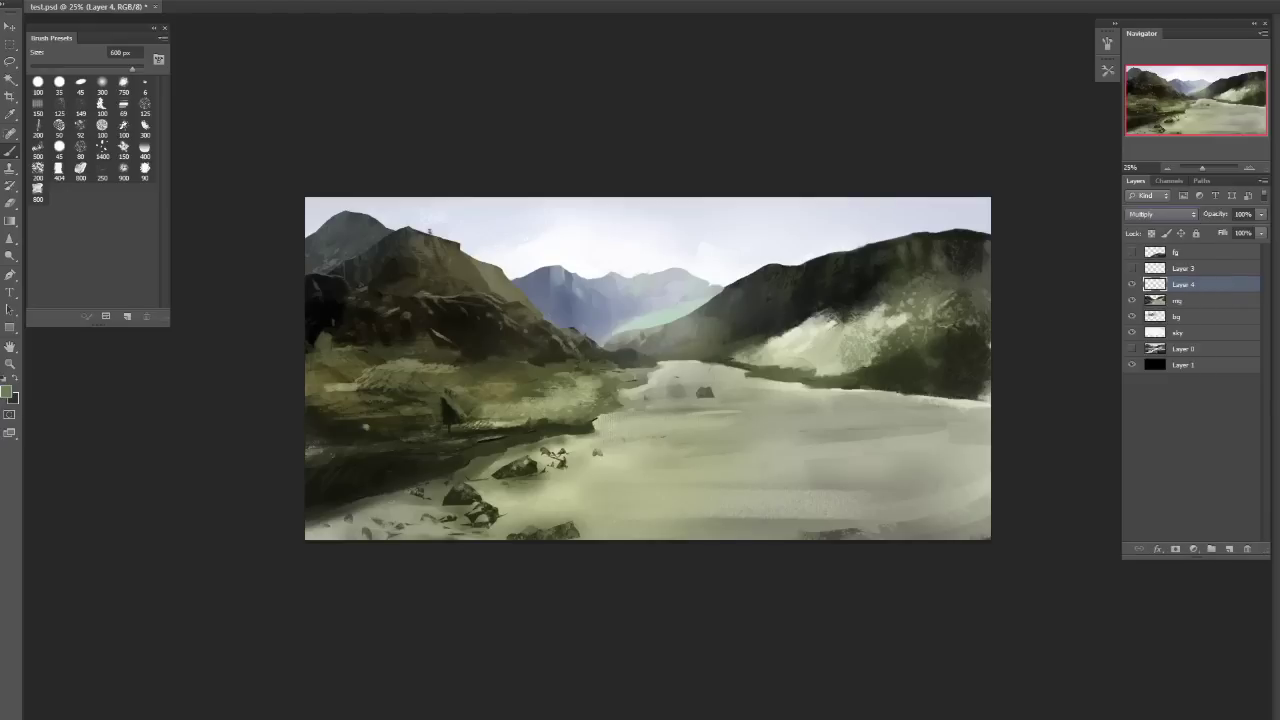
Paint bright yellow-green over the pale patch on the right mountain's slope on the Multiply layer.
click(6, 391)
key(Return)
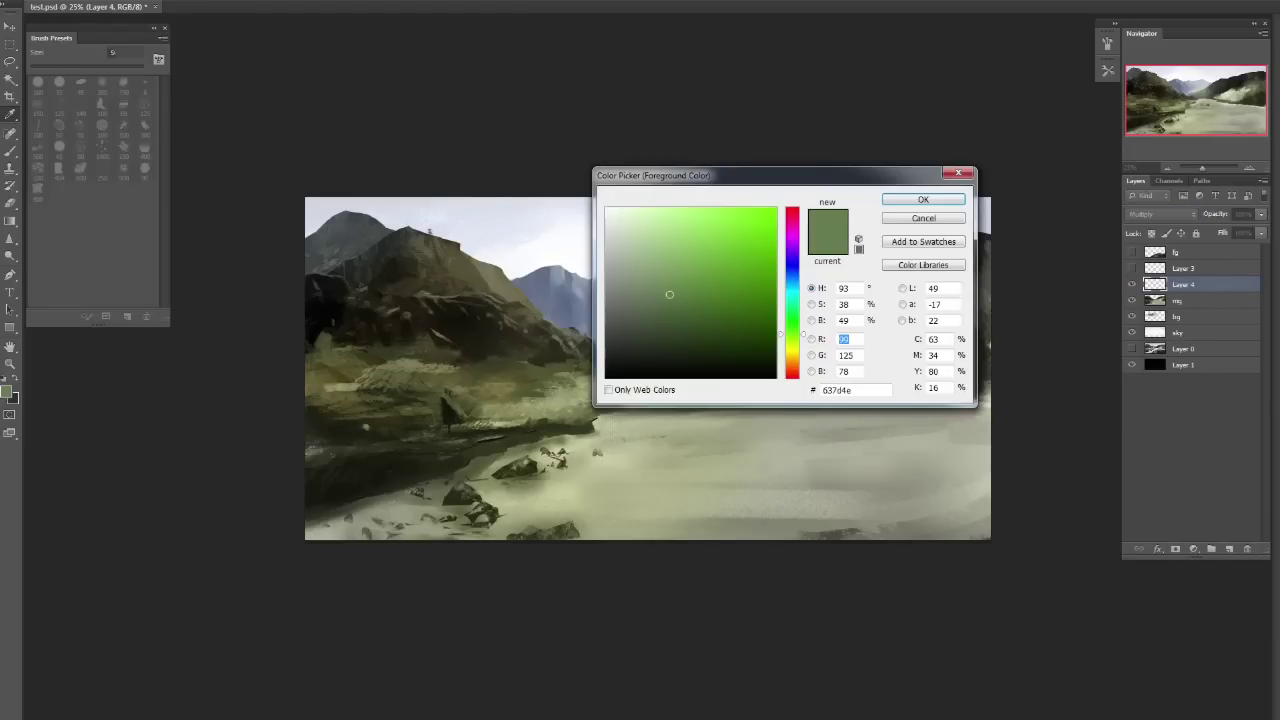
key(Return)
key(bracketright)
key(bracketright)
key(bracketright)
key(bracketright)
key(bracketright)
key(bracketright)
key(bracketright)
key(bracketright)
mouse_move(760, 355)
mouse_down()
mouse_move(830, 330)
mouse_move(790, 352)
mouse_move(825, 360)
mouse_move(880, 320)
mouse_up()
key(bracketleft)
key(bracketleft)
key(bracketleft)
key(bracketleft)
key(bracketleft)
key(bracketleft)
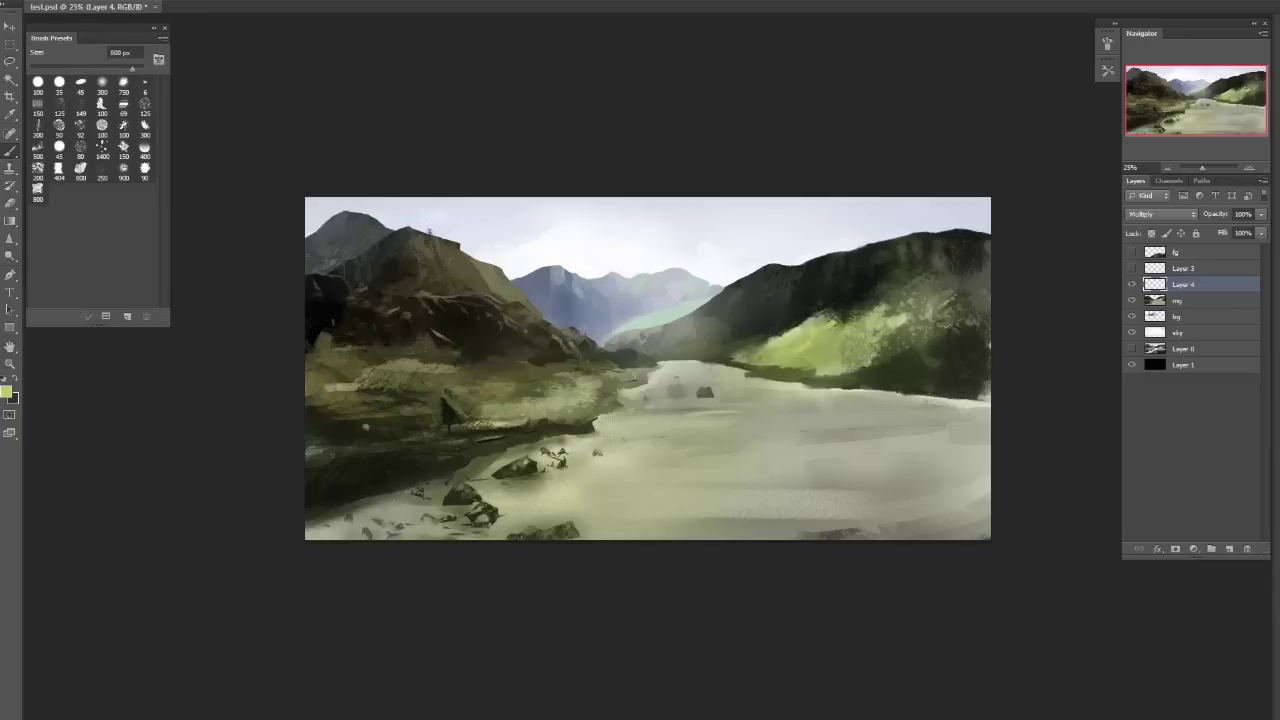
Even out the yellow-green across the upper part of the right mountain's slope, trying brush sizes from 800 px down to 300 px.
key(bracketright)
key(bracketright)
key(bracketright)
key(bracketright)
key(bracketright)
key(bracketright)
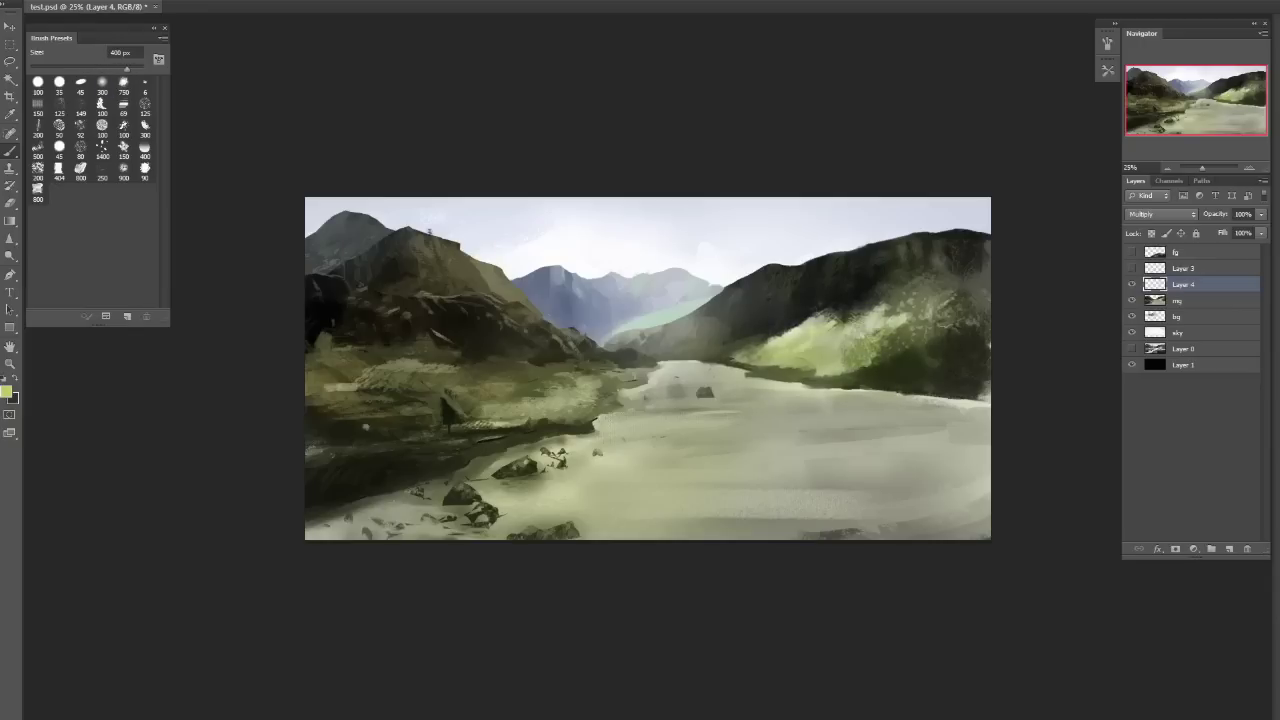
drag(770, 360, 890, 318)
key(bracketleft)
key(bracketleft)
key(bracketleft)
key(bracketleft)
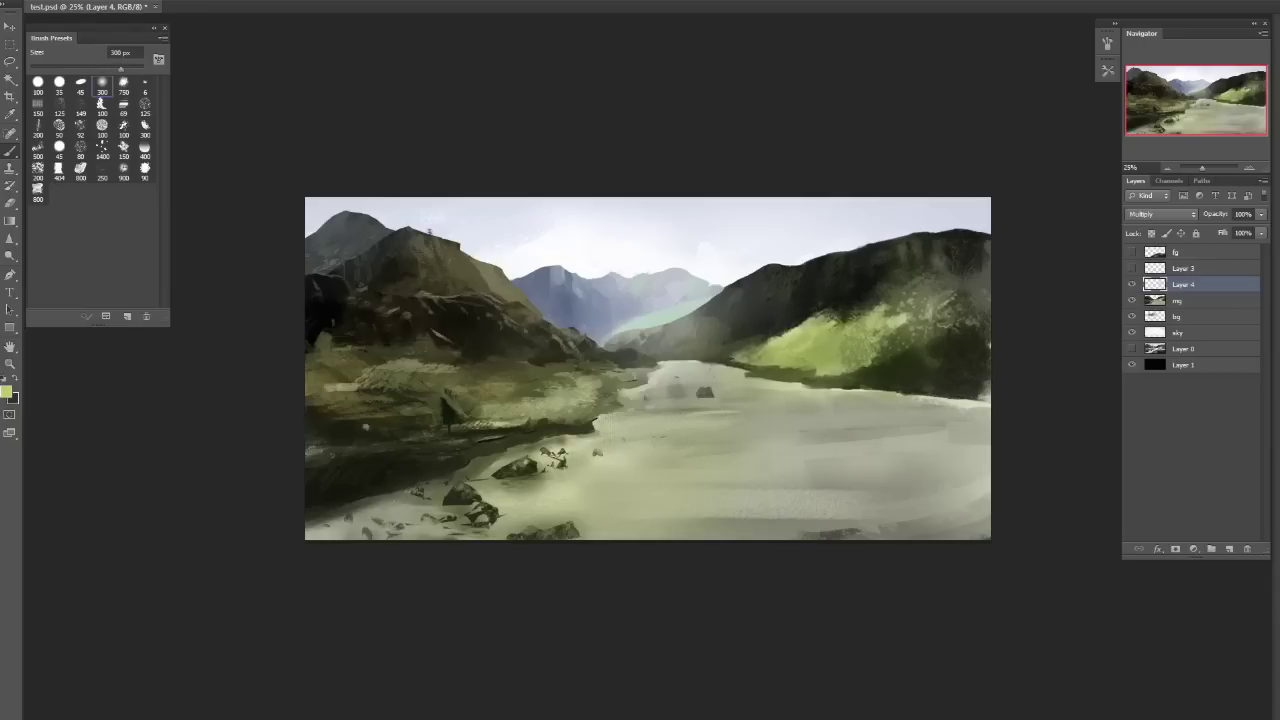
Tint the grass on the left bank yellow-green with a 250 px brush on the Multiply layer.
key(bracketleft)
key(bracketleft)
key(bracketleft)
drag(495, 418, 585, 385)
drag(470, 415, 598, 392)
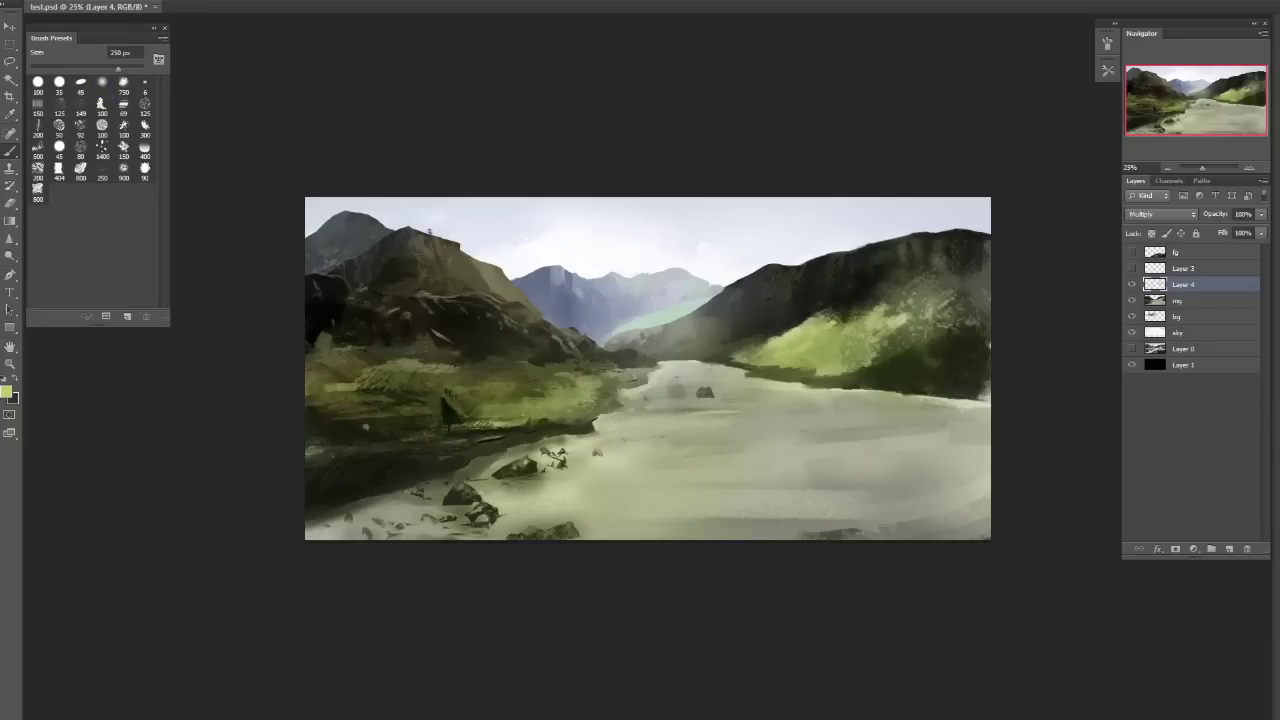
Clip the Multiply layer to mg and cool the left mountain's brown rock with pale blue #a8bcd1 and a 700 px brush.
key(c)
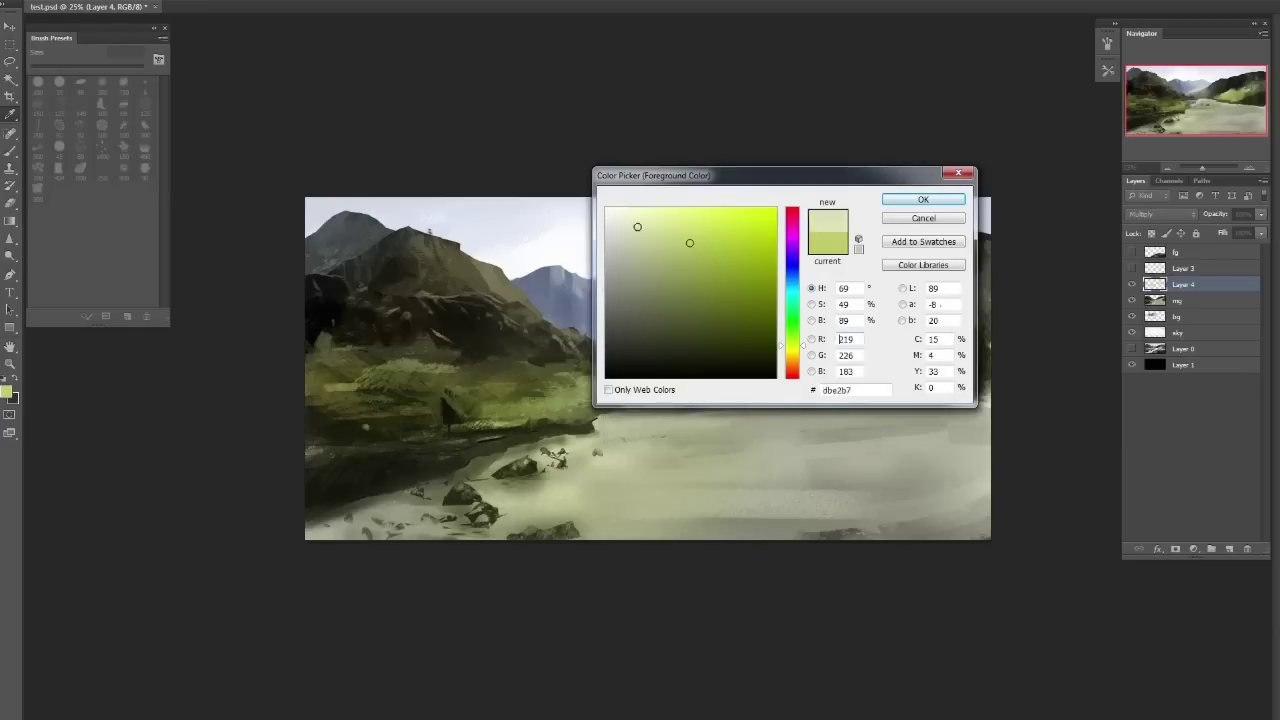
click(638, 238)
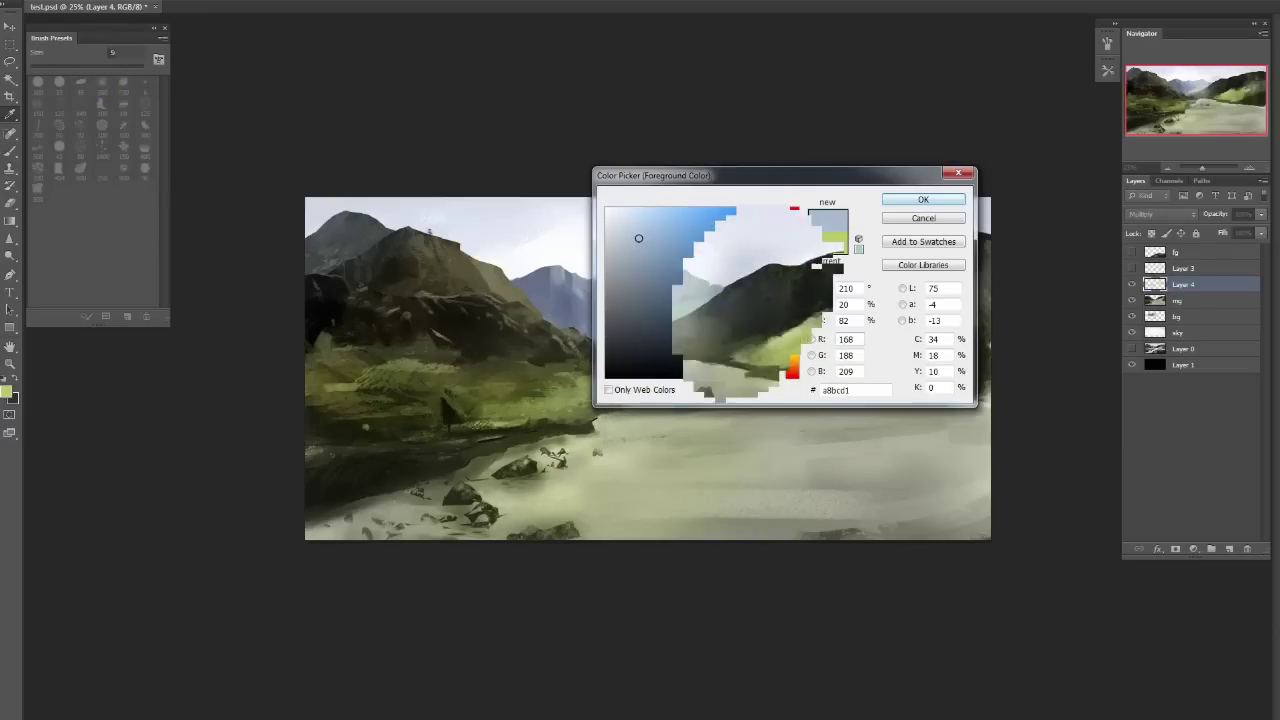
key(Return)
key(alt+bracketleft)
key(ctrl+j)
mouse_move(720, 320)
mouse_down()
mouse_move(760, 270)
mouse_move(750, 330)
mouse_move(790, 290)
mouse_up()
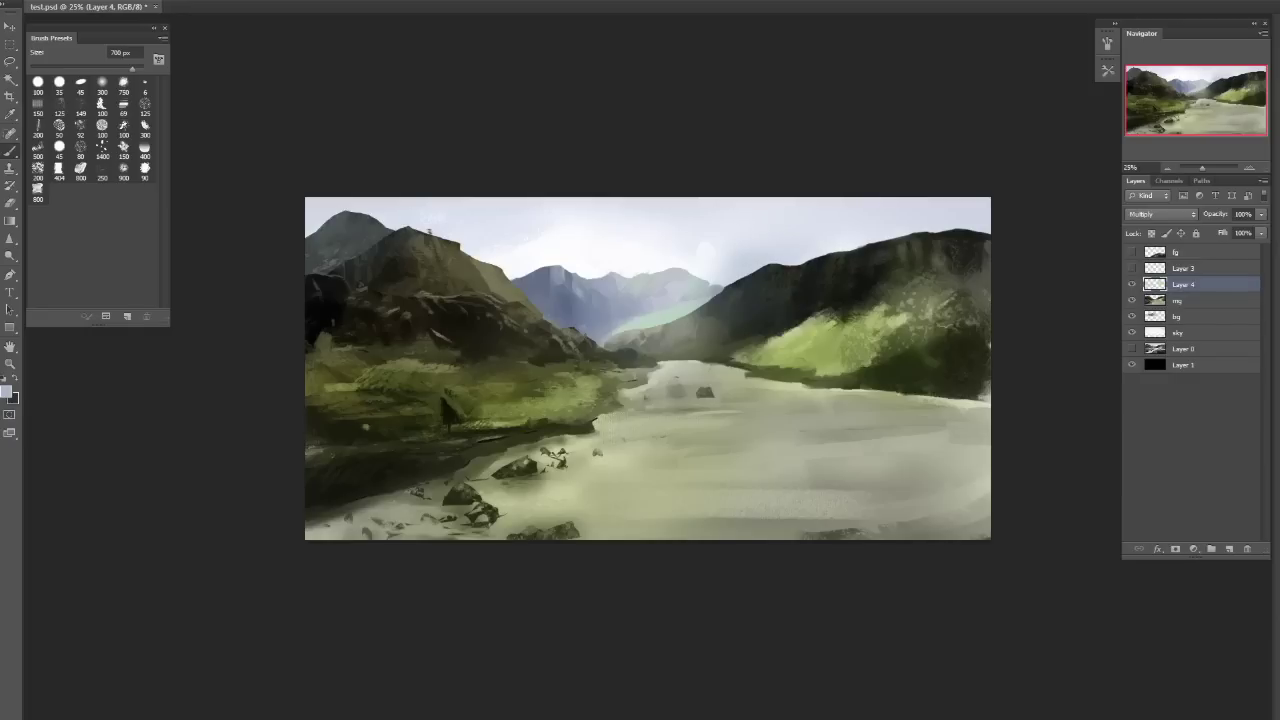
key(ctrl+alt+z)
key(ctrl+alt+z)
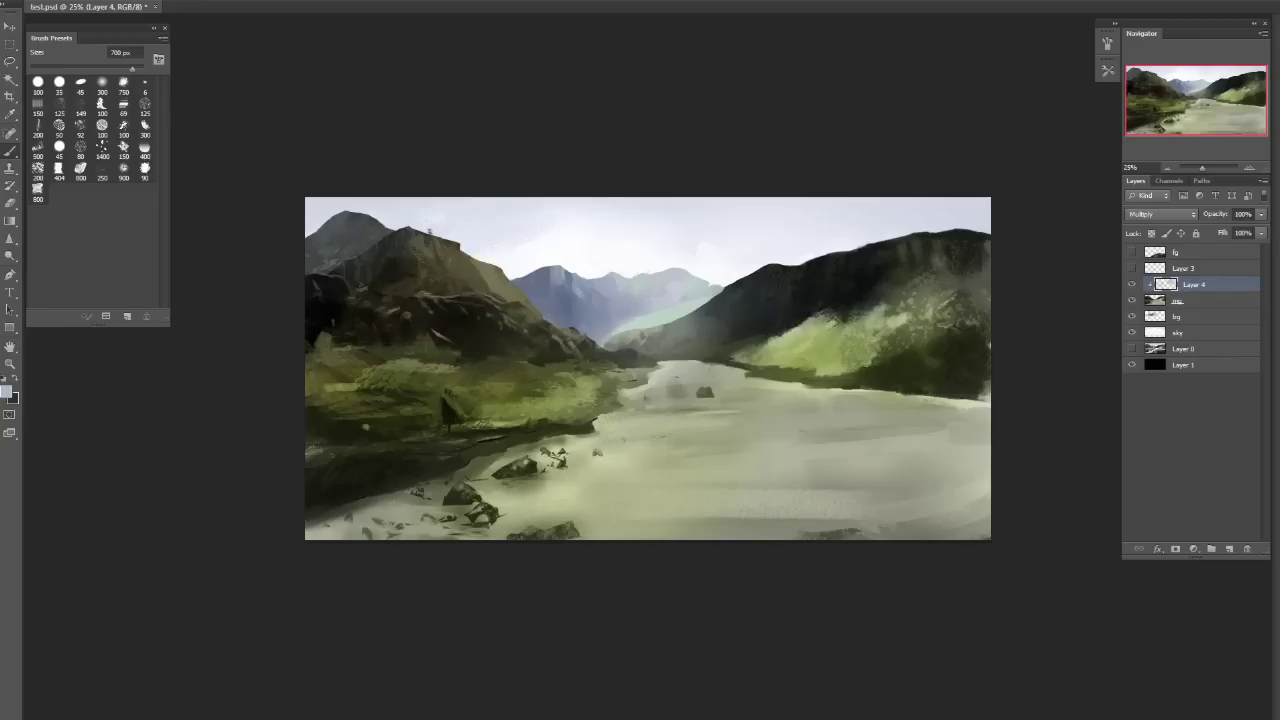
Choose yellow-green #bac957 and the 100 px textured brush, and add a stroke of it to the left bank's grass.
click(6, 390)
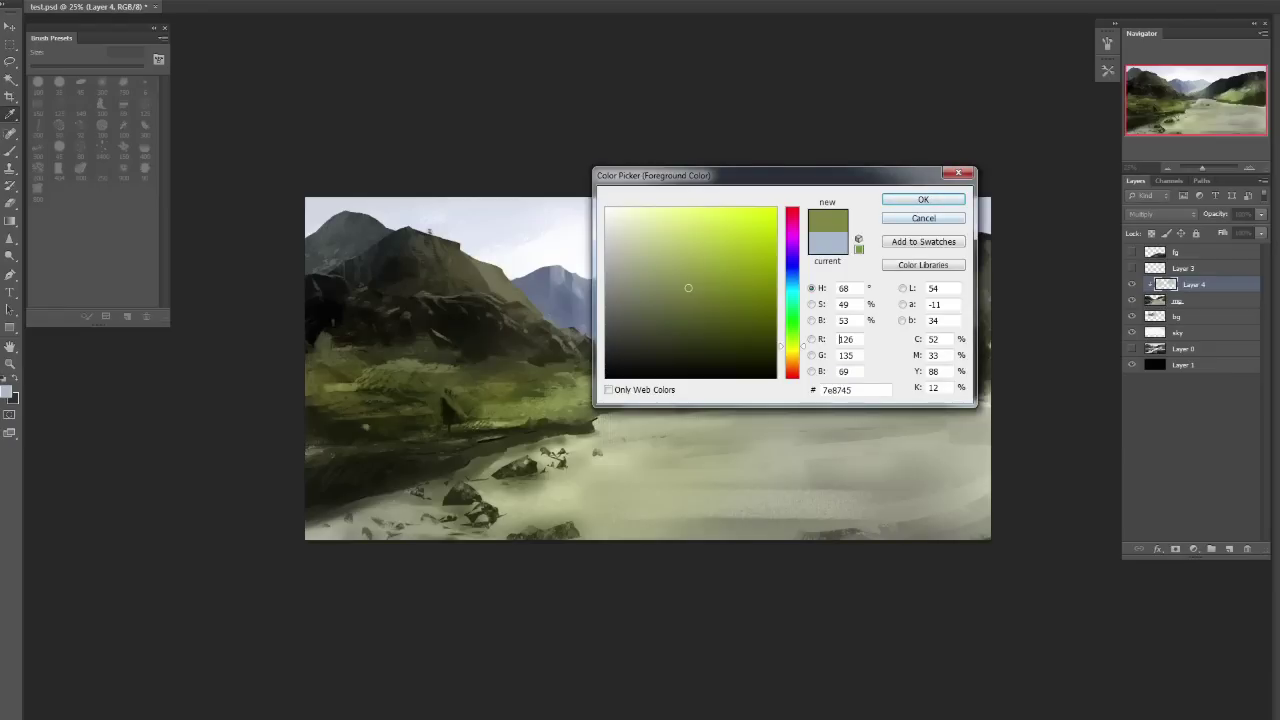
click(697, 240)
key(Return)
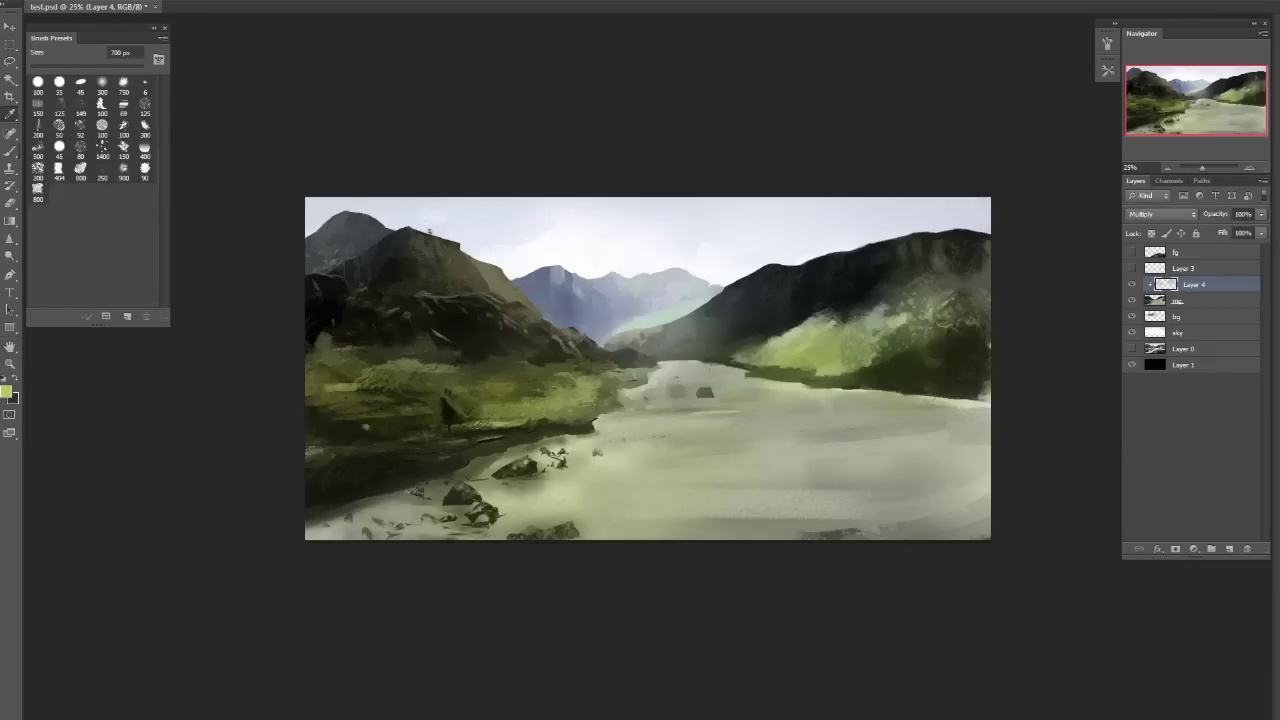
click(102, 125)
click(6, 391)
key(Return)
drag(570, 405, 516, 404)
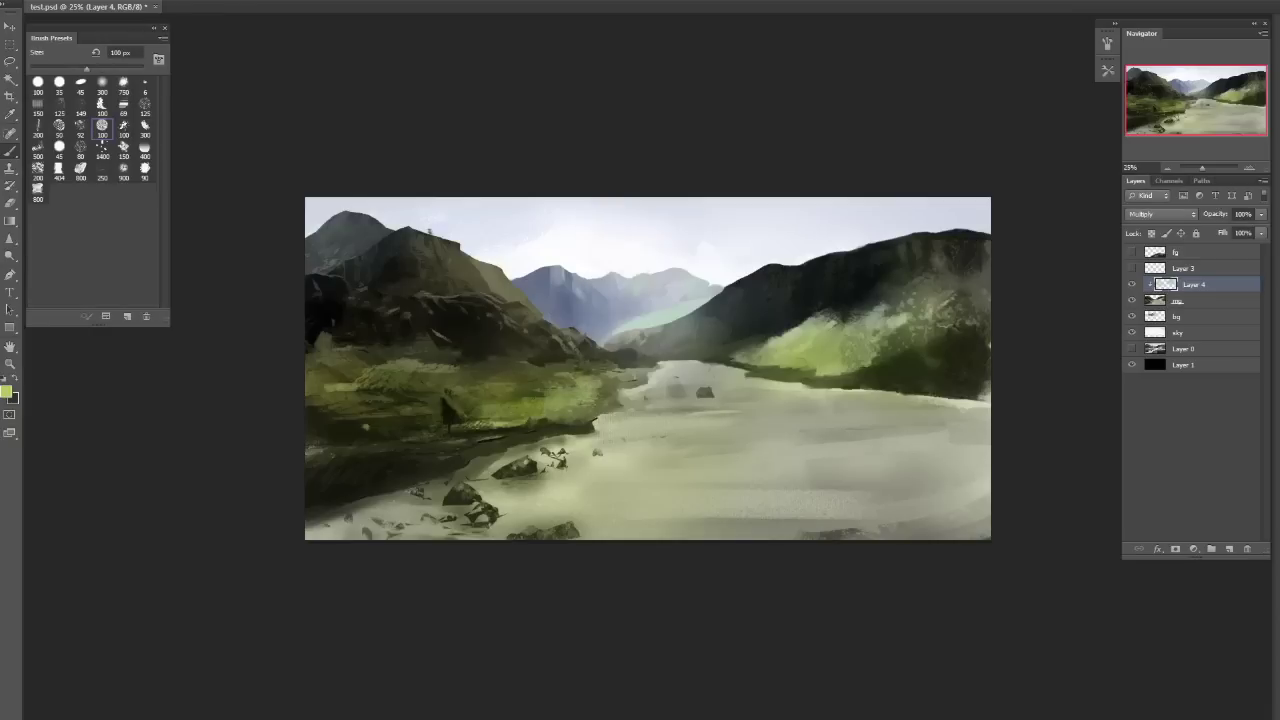
Build up stronger yellow-green over the whole left bank's grass, enlarging the textured brush to 300 px.
key(bracketright)
key(bracketright)
key(bracketright)
key(bracketright)
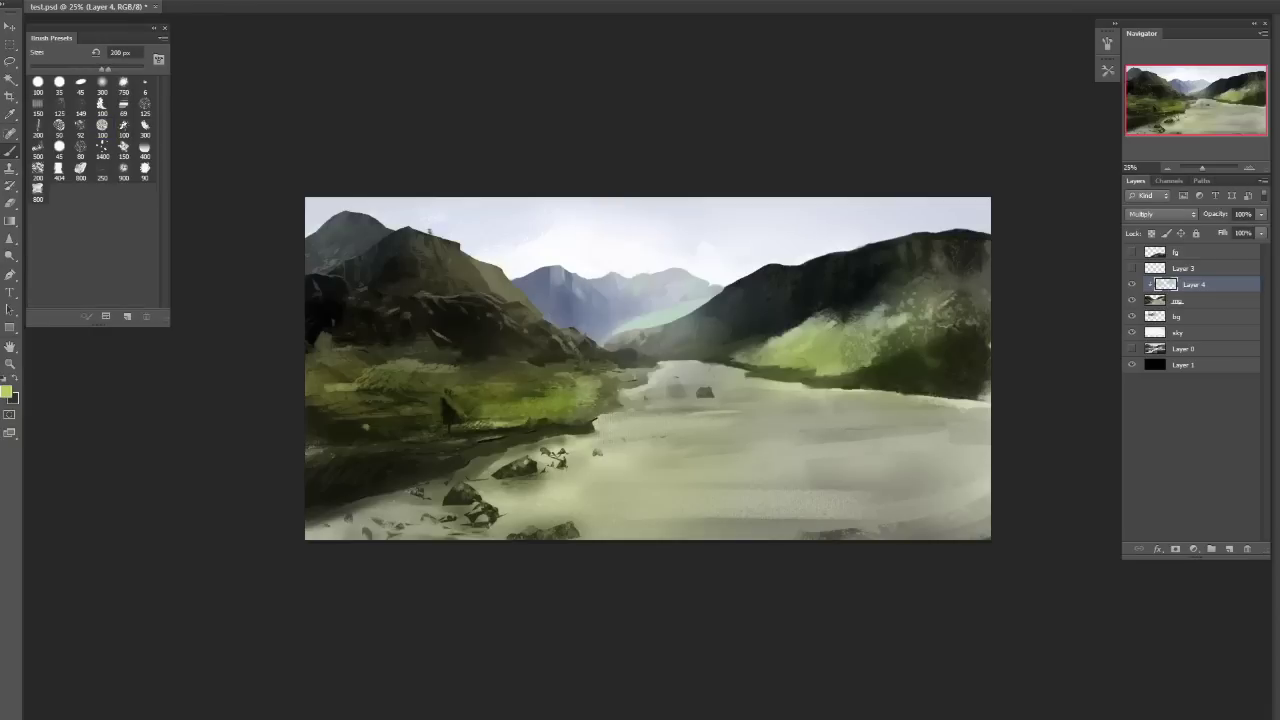
key(bracketright)
key(bracketright)
key(bracketright)
key(bracketright)
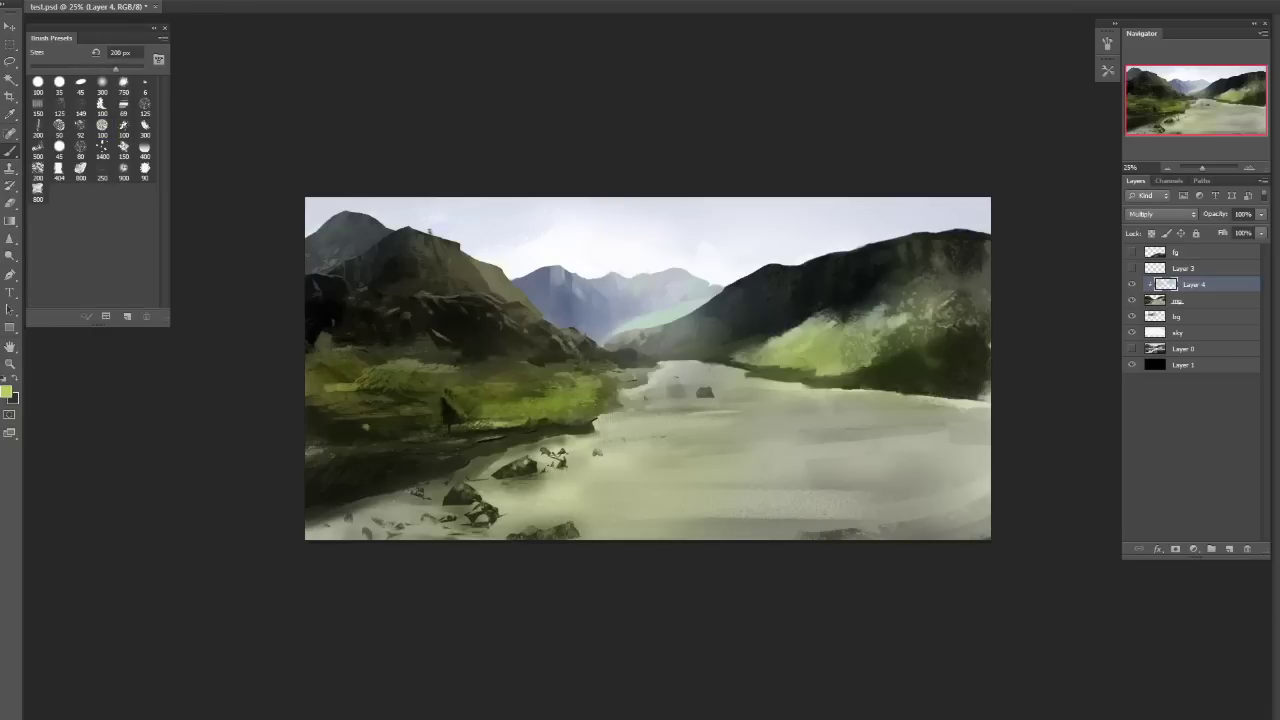
key(bracketright)
key(bracketright)
key(bracketright)
key(bracketright)
key(bracketright)
Set the new layer above mg to Soft Light and brighten the grassy patch on the right mountain's slope.
click(1160, 214)
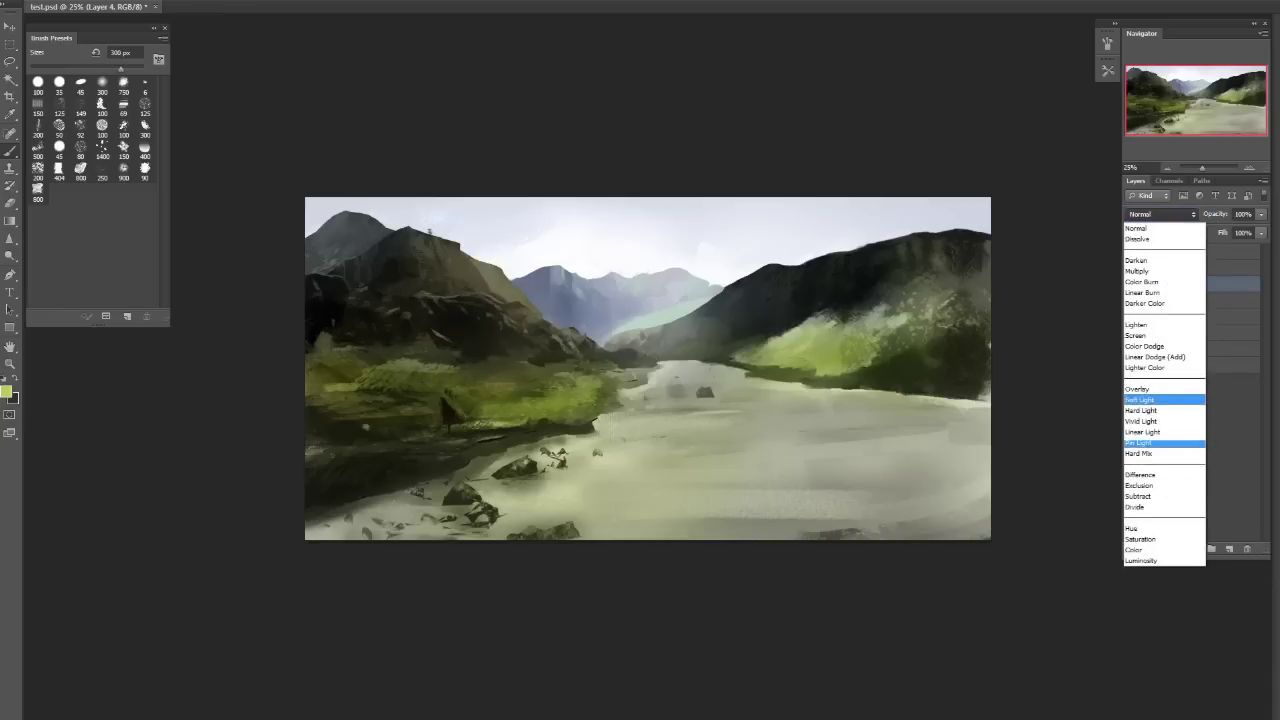
click(1140, 399)
click(1160, 214)
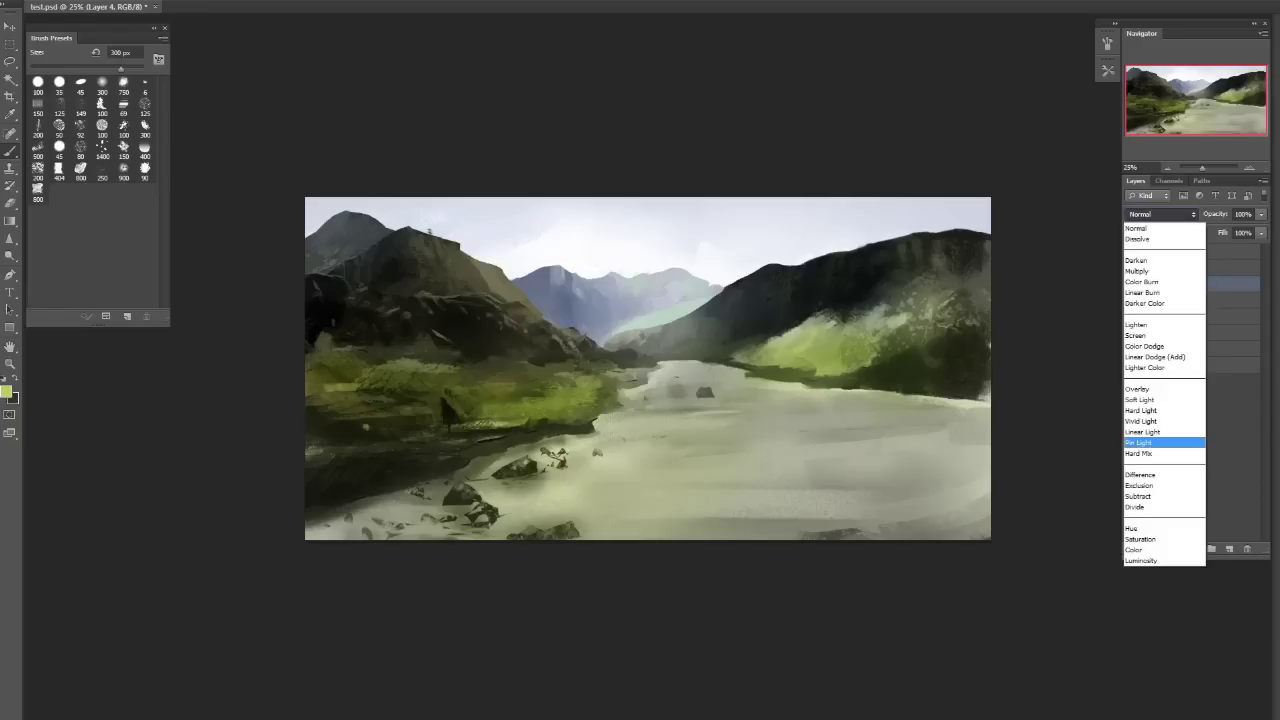
click(1140, 400)
drag(878, 342, 790, 356)
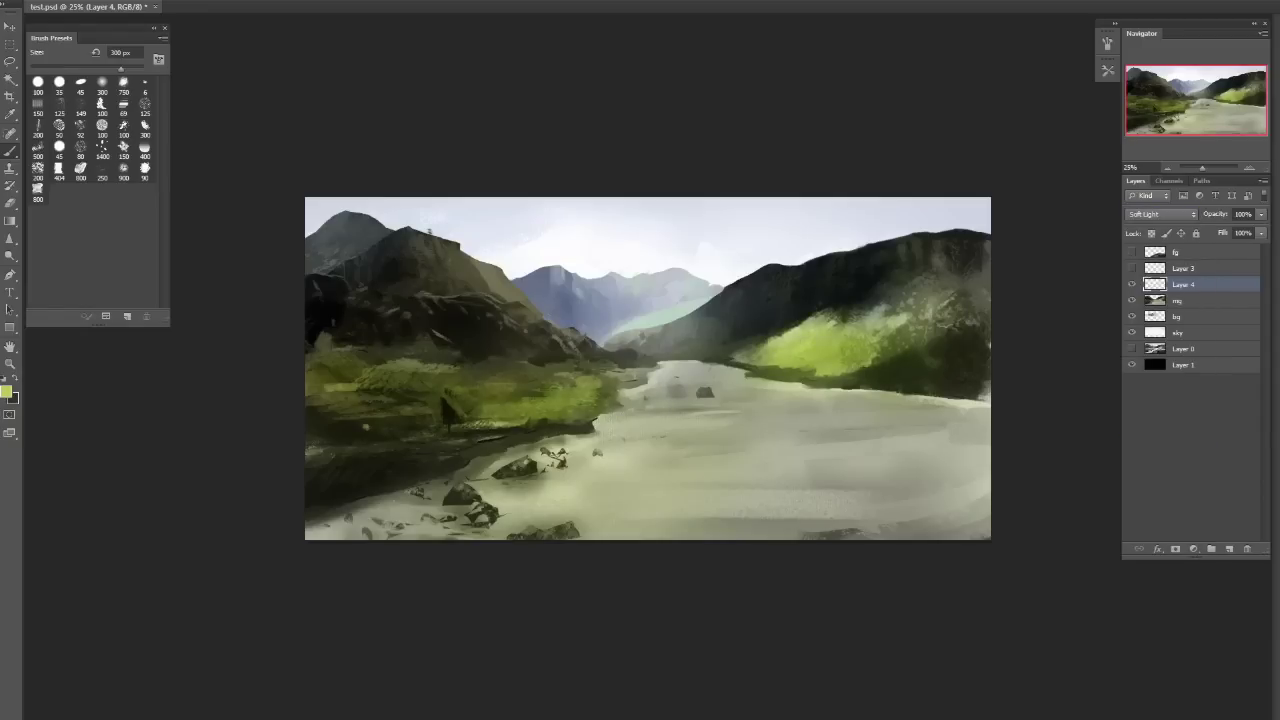
drag(449, 392, 420, 391)
key(ctrl+z)
click(7, 392)
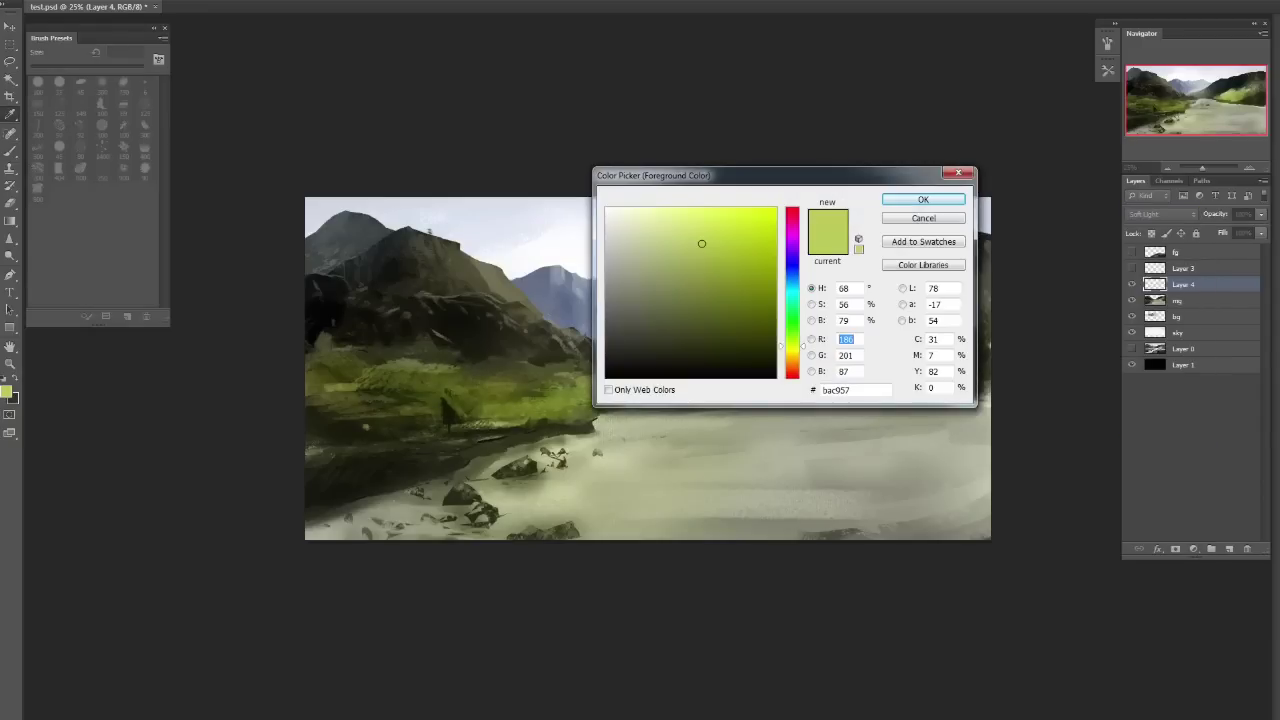
click(627, 298)
key(Escape)
click(7, 392)
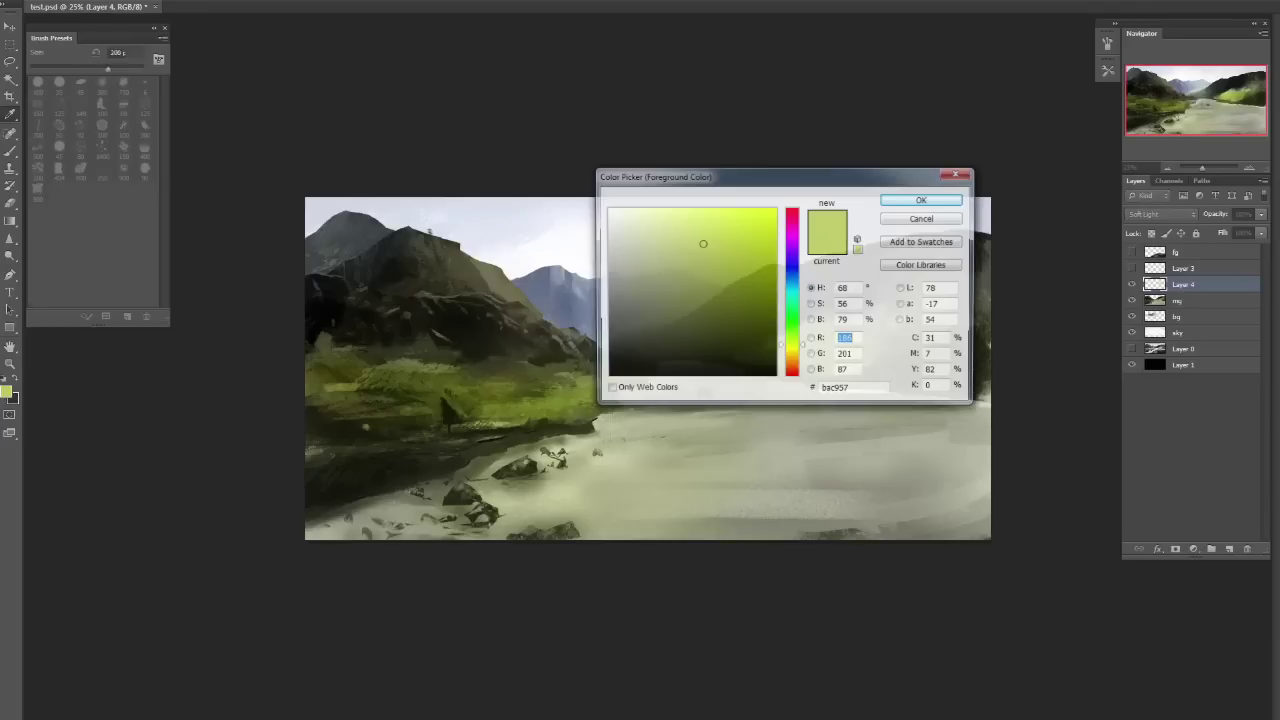
key(Escape)
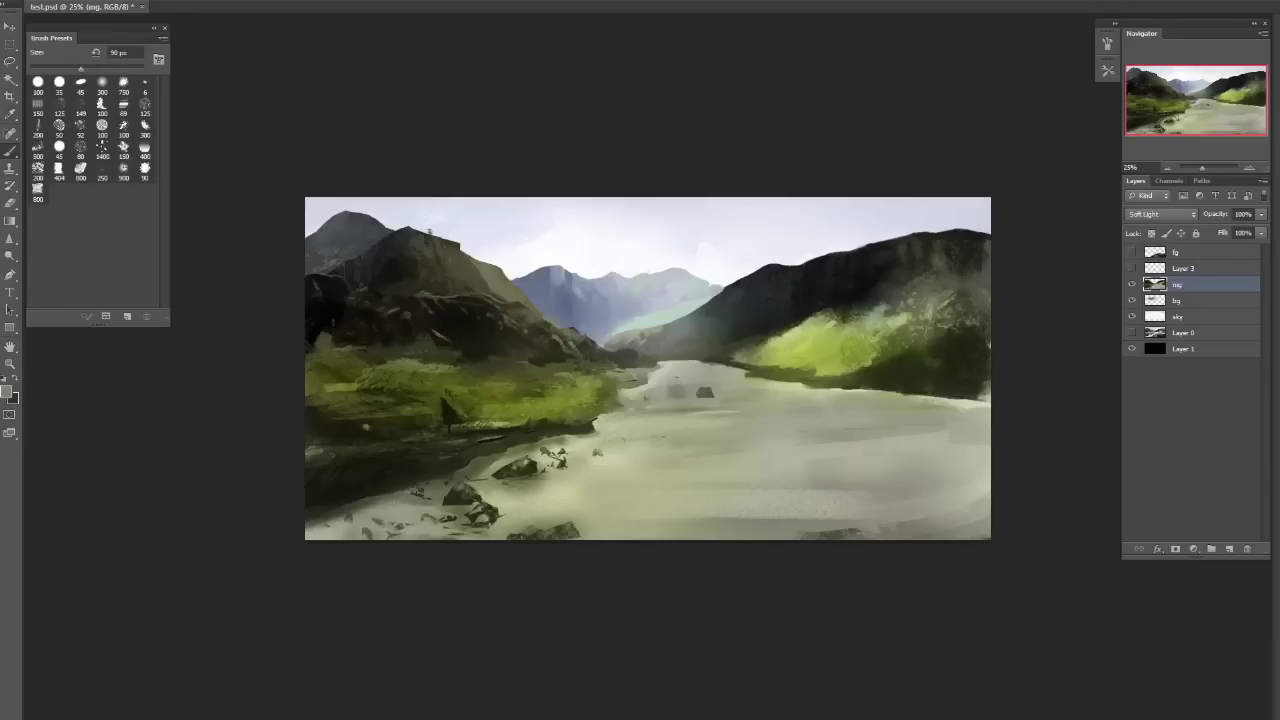
Merge the Soft Light layer into mg and clip a new Normal layer to it, using the 100 px textured brush.
key(ctrl+alt+g)
click(101, 125)
click(1132, 284)
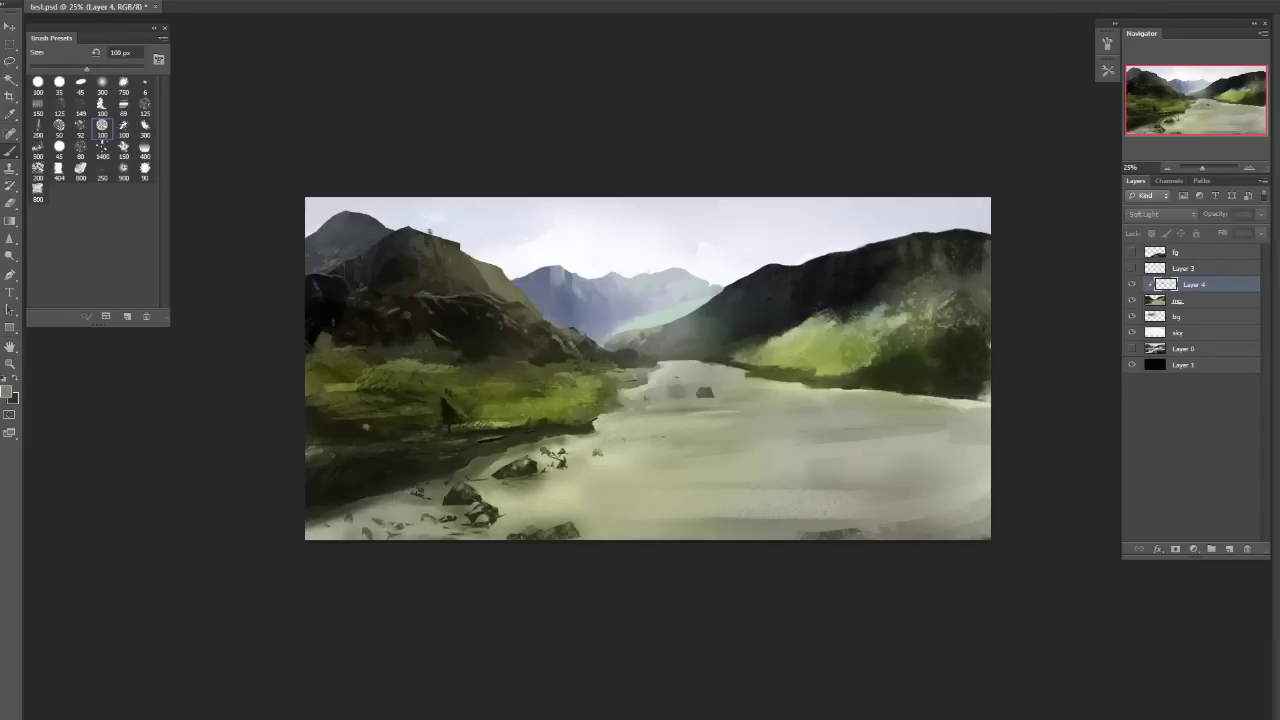
click(1132, 284)
key(ctrl+e)
click(1229, 548)
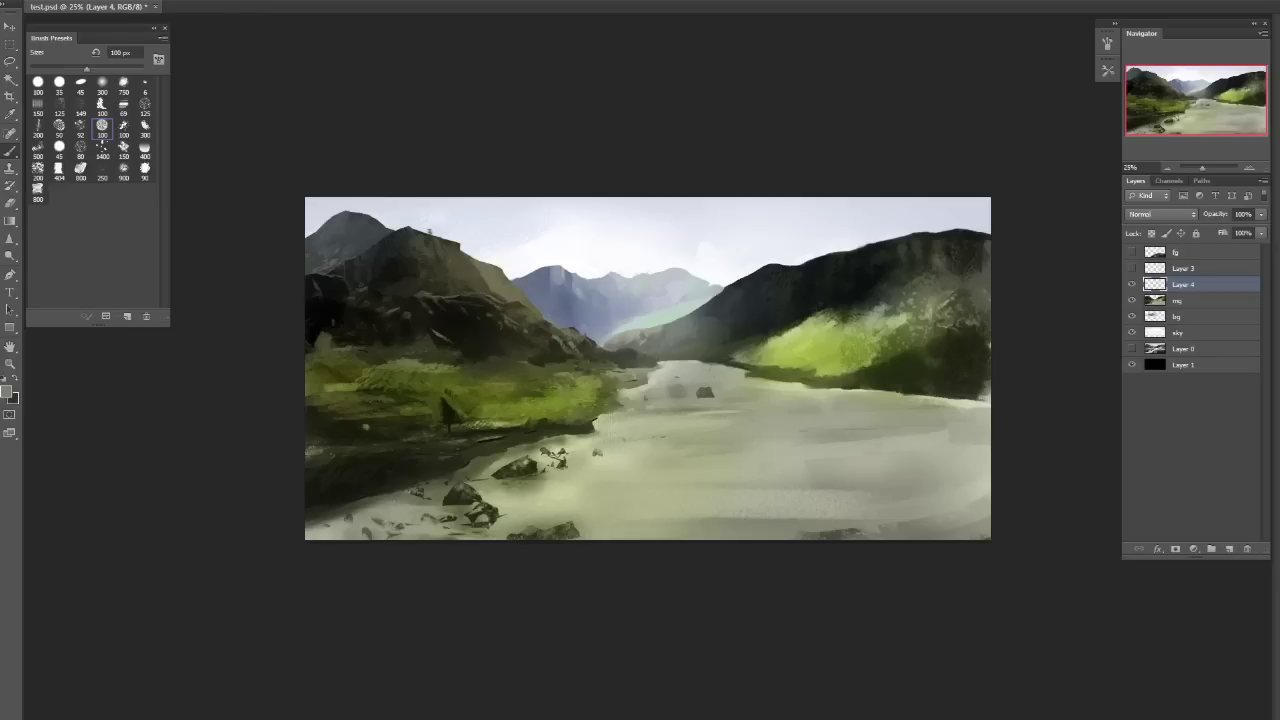
key(ctrl+alt+g)
Brush grey rock texture onto the left mountain's dark cliffs, varying the brush size between 60 px and about 400 px.
key(bracketright)
key(bracketright)
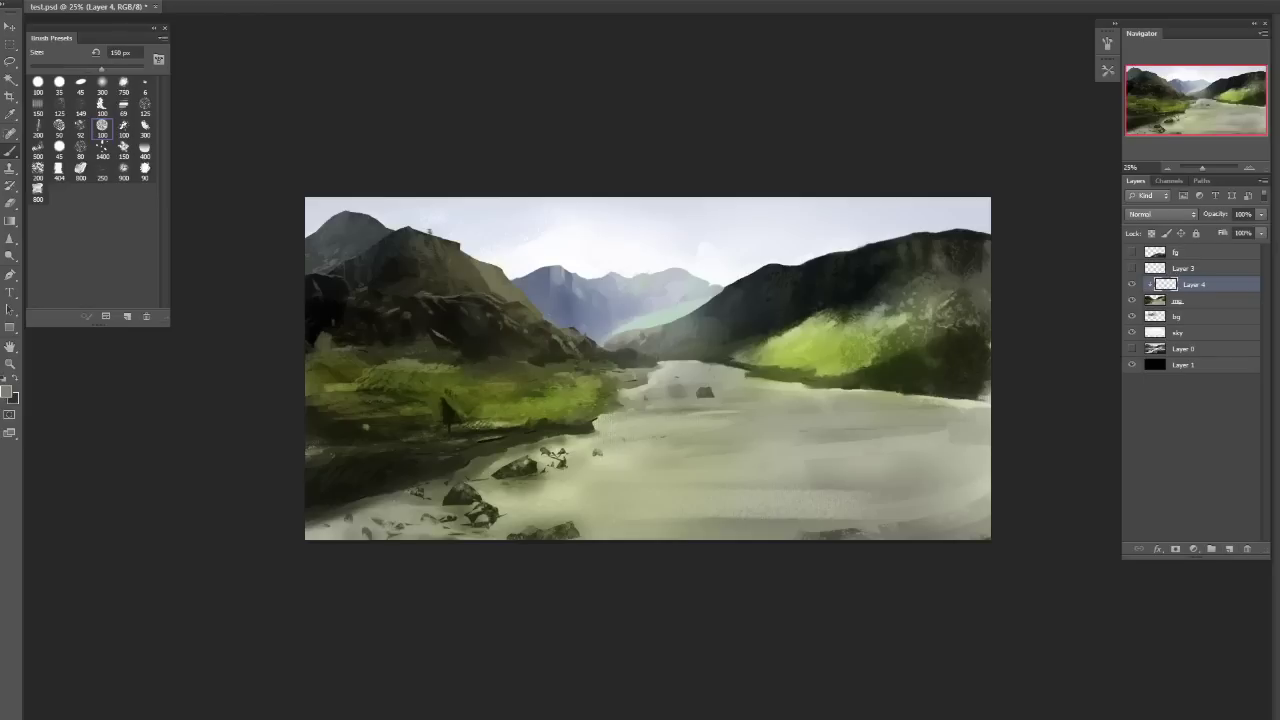
key(bracketleft)
key(bracketleft)
key(bracketright)
key(bracketright)
key(bracketright)
key(bracketright)
key(bracketright)
key(bracketright)
key(bracketright)
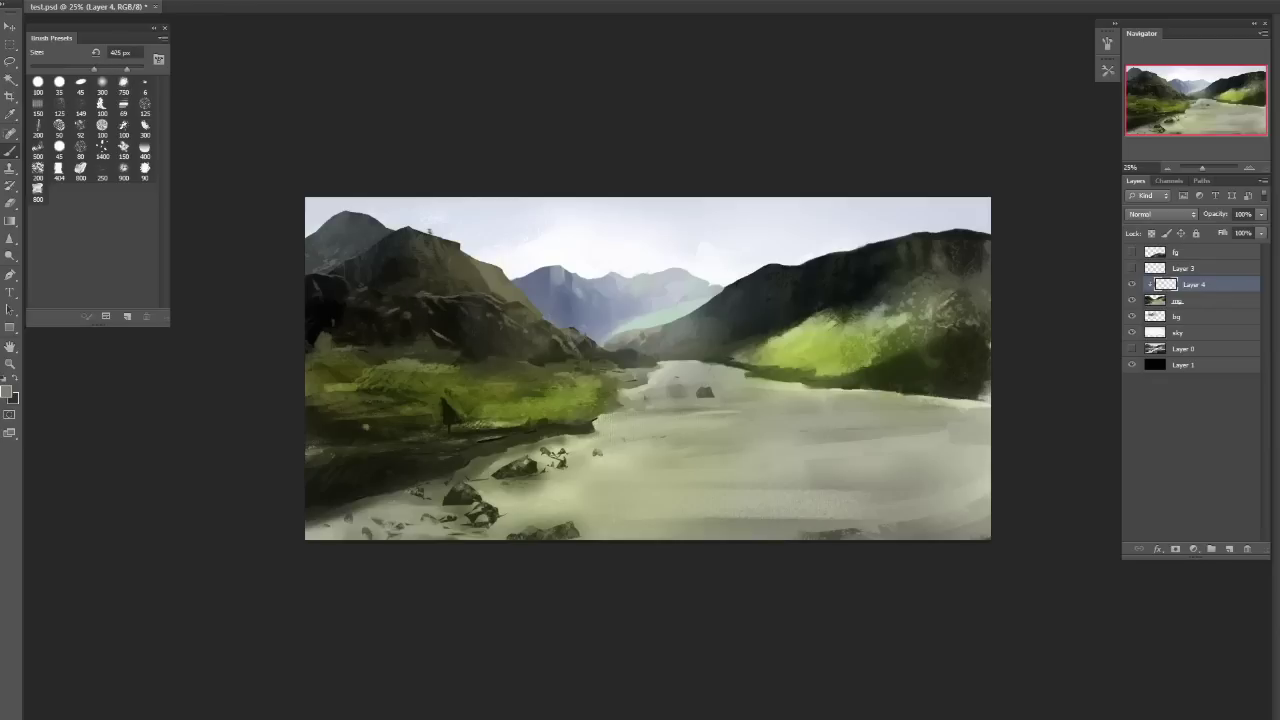
key(bracketleft)
click(345, 304)
key(bracketleft)
key(bracketleft)
key(bracketleft)
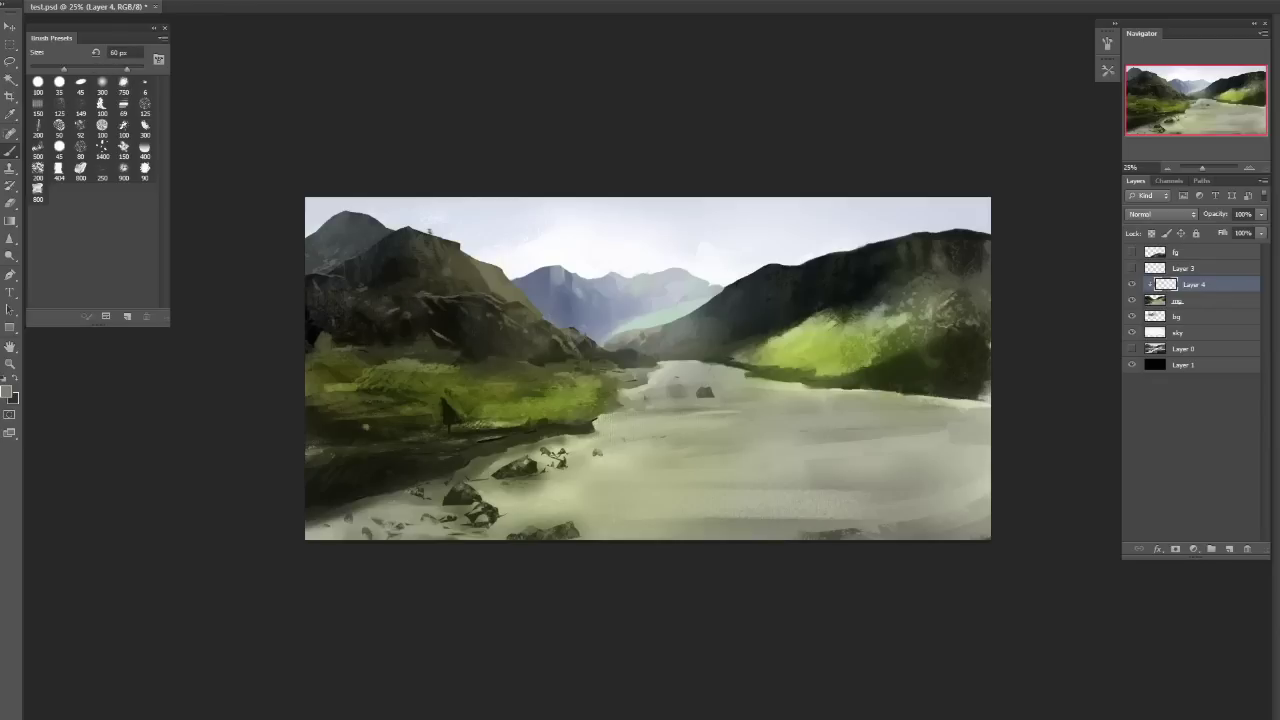
key(bracketleft)
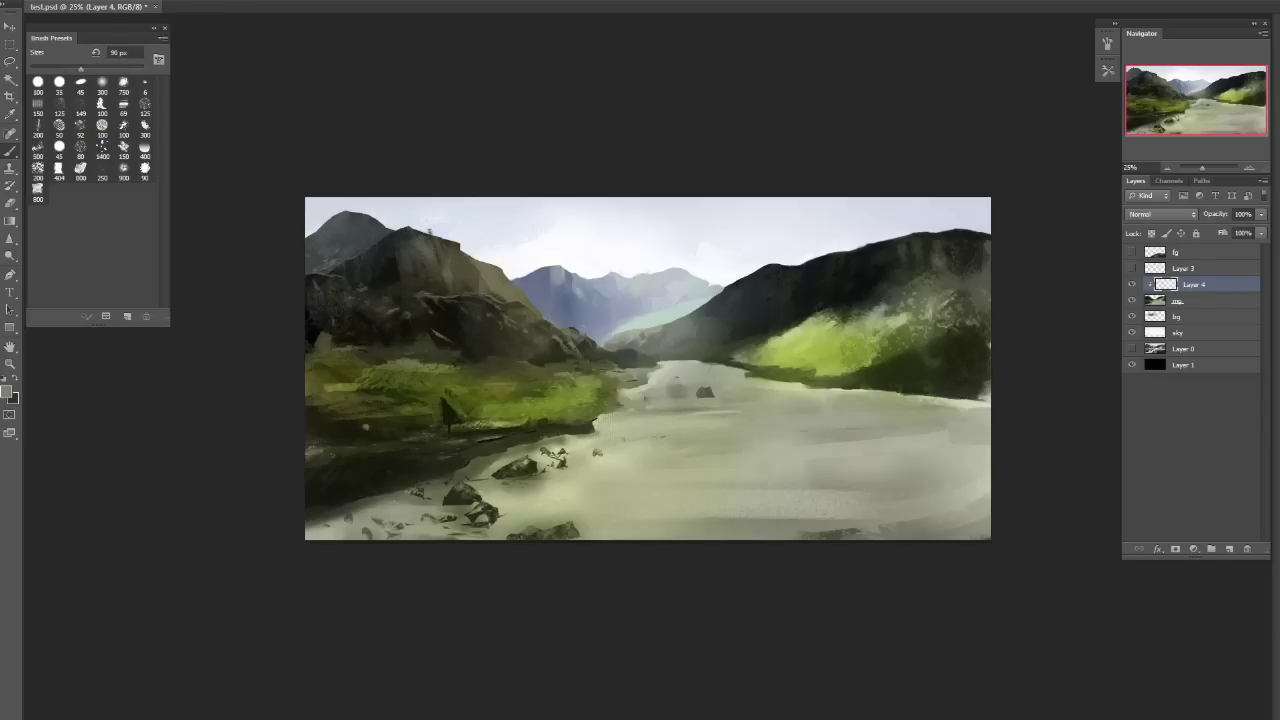
Sample light and dark rock tones from the left mountain and paint its ridge sloping down towards the river with a 60 px brush.
key(bracketright)
key(bracketleft)
key(bracketleft)
key(bracketleft)
key(bracketleft)
key(bracketleft)
alt+click(390, 273)
alt+click(489, 283)
alt+click(489, 283)
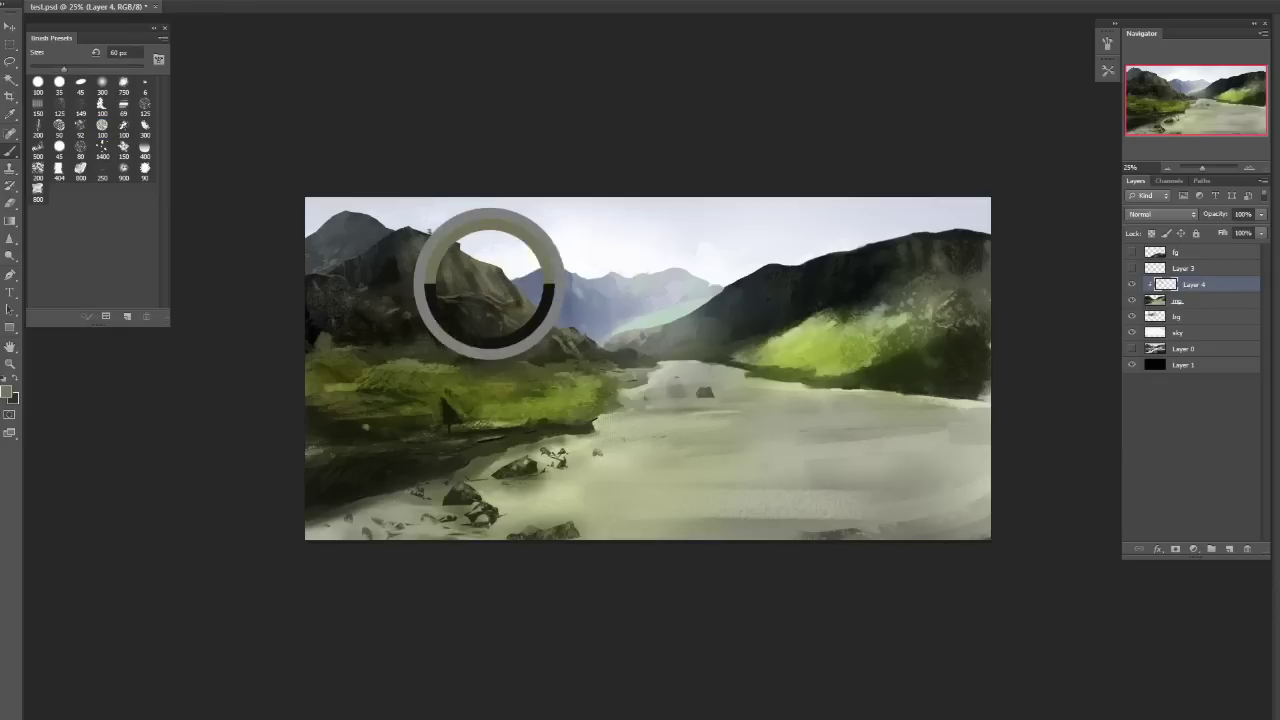
mouse_move(489, 283)
mouse_down()
mouse_move(537, 331)
mouse_move(530, 345)
mouse_move(550, 352)
mouse_move(560, 326)
mouse_move(568, 346)
mouse_up()
alt+click(520, 325)
key(bracketleft)
alt+click(560, 346)
alt+click(525, 311)
key(bracketright)
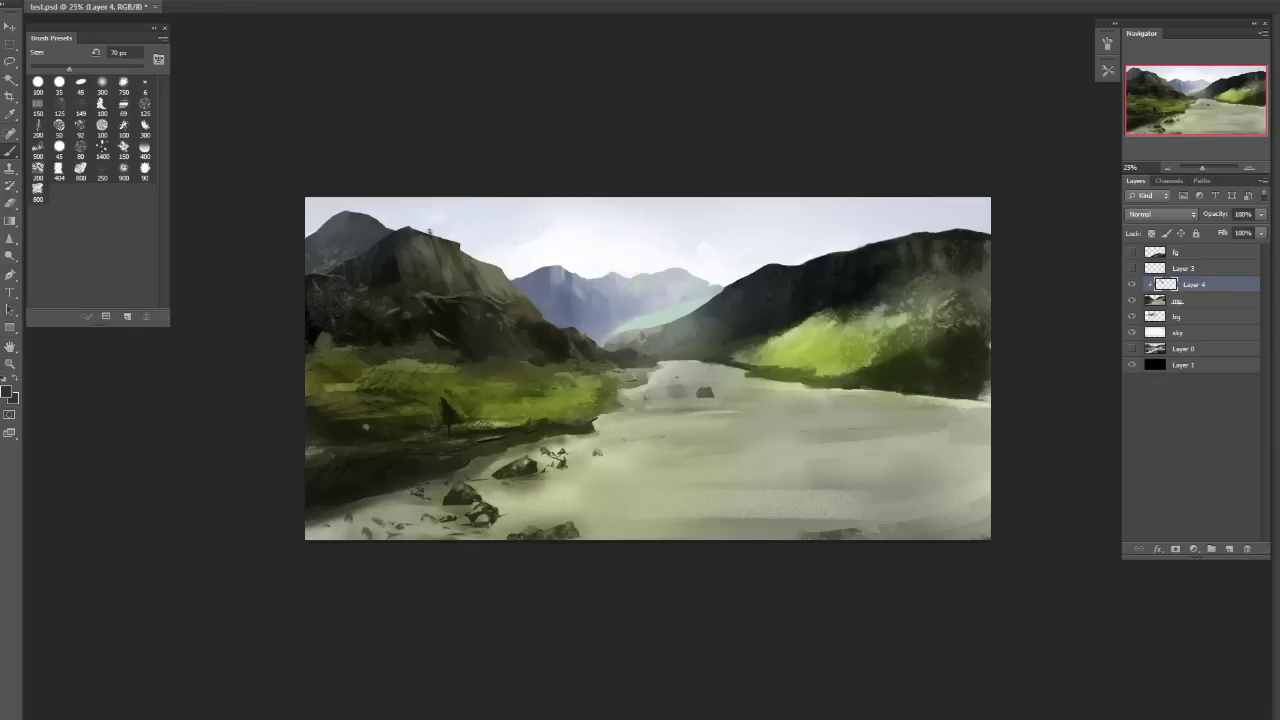
Paint a narrow strip of green grass on the ledge midway up the left mountain with a 30 px brush.
key(bracketright)
key(bracketright)
key(bracketleft)
key(bracketleft)
key(bracketleft)
key(bracketleft)
mouse_move(432, 298)
mouse_down()
mouse_move(482, 293)
mouse_move(440, 296)
mouse_up()
alt+click(445, 300)
key(bracketright)
alt+click(445, 300)
key(bracketleft)
alt+click(445, 298)
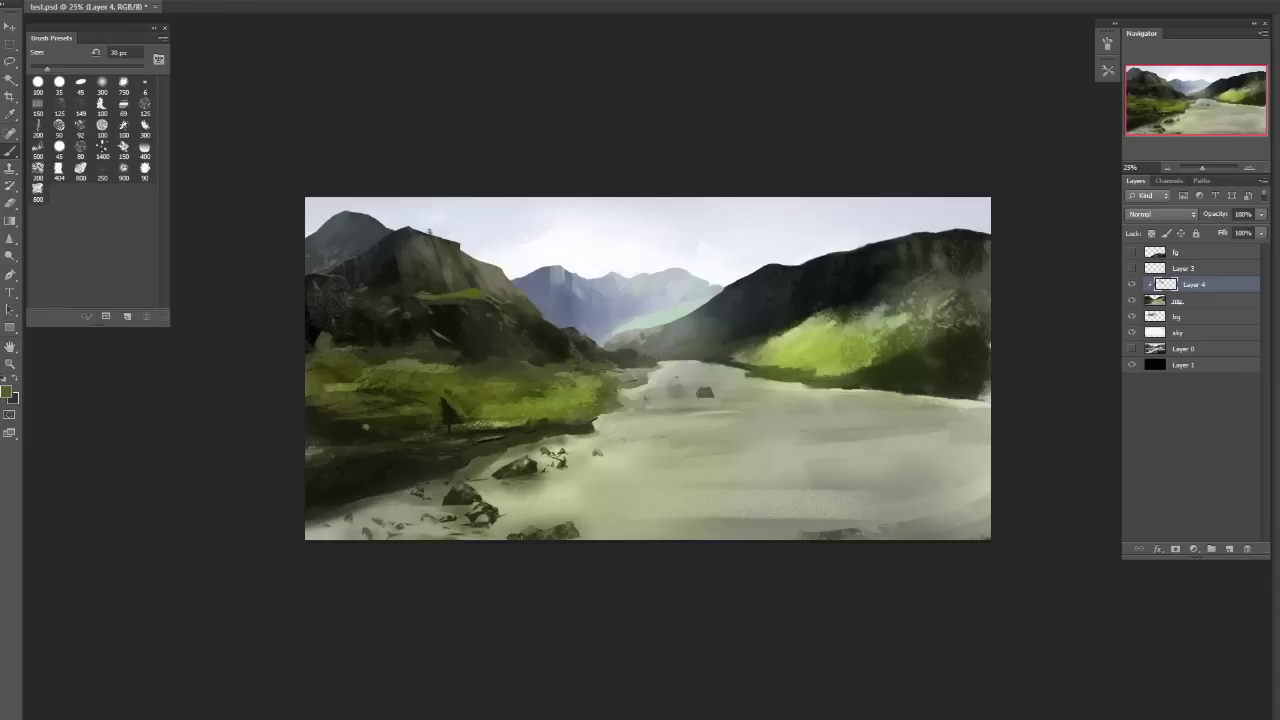
Sample dark tones from the left mountain's cliffs and refine their rock shapes with a 30 px brush.
alt+click(354, 300)
alt+click(352, 298)
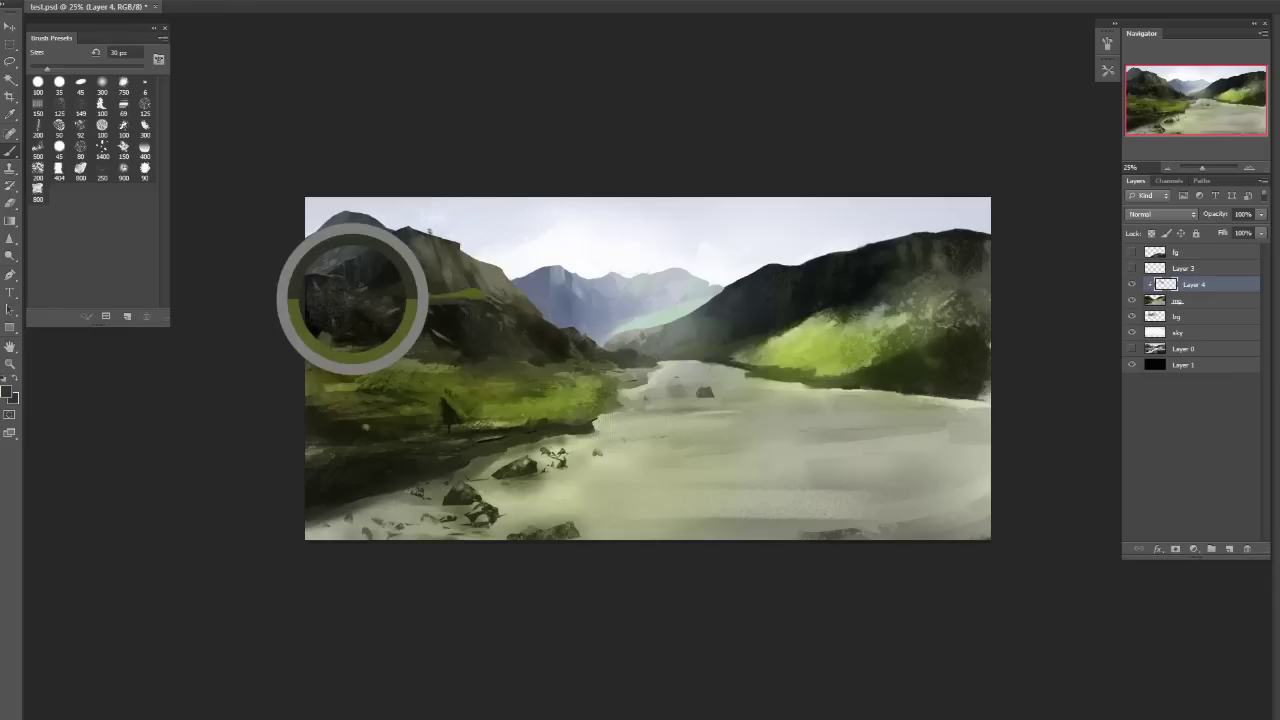
alt+click(354, 300)
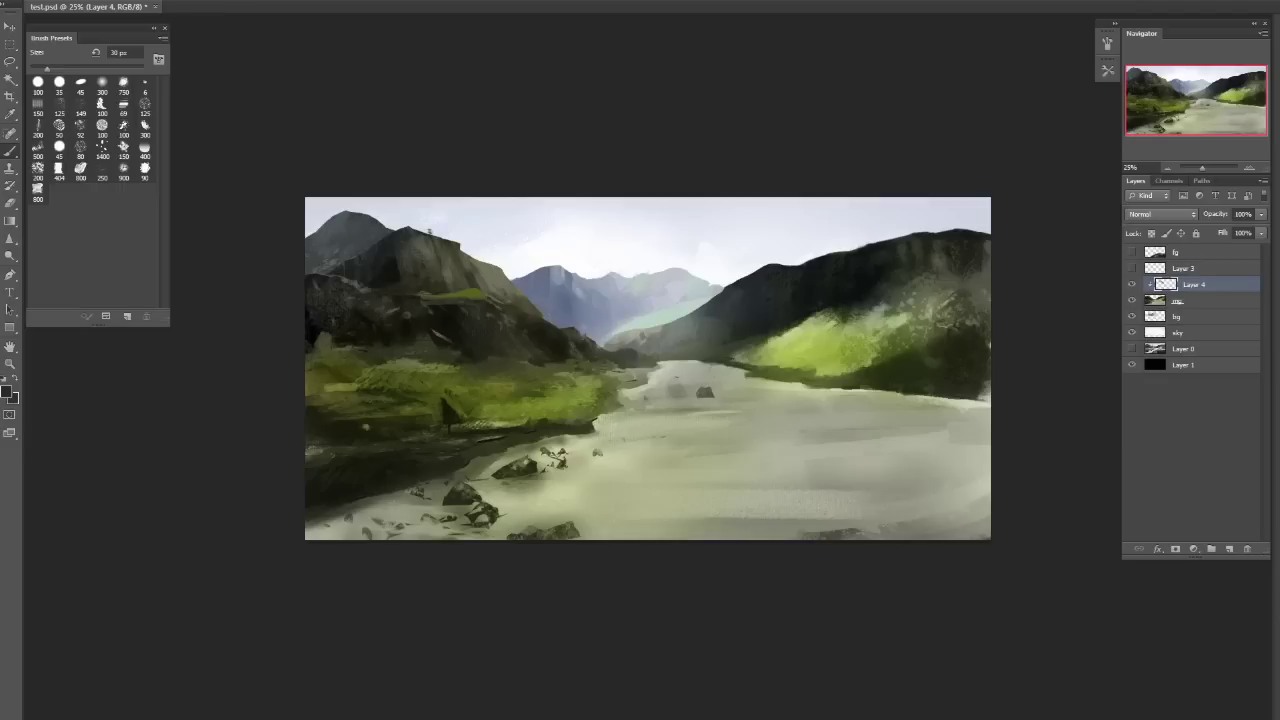
alt+click(353, 285)
key(bracketleft)
key(bracketleft)
Sample greens at the foot of the left mountain and soften the grass edge against the rock with an 80 px brush.
alt+click(503, 363)
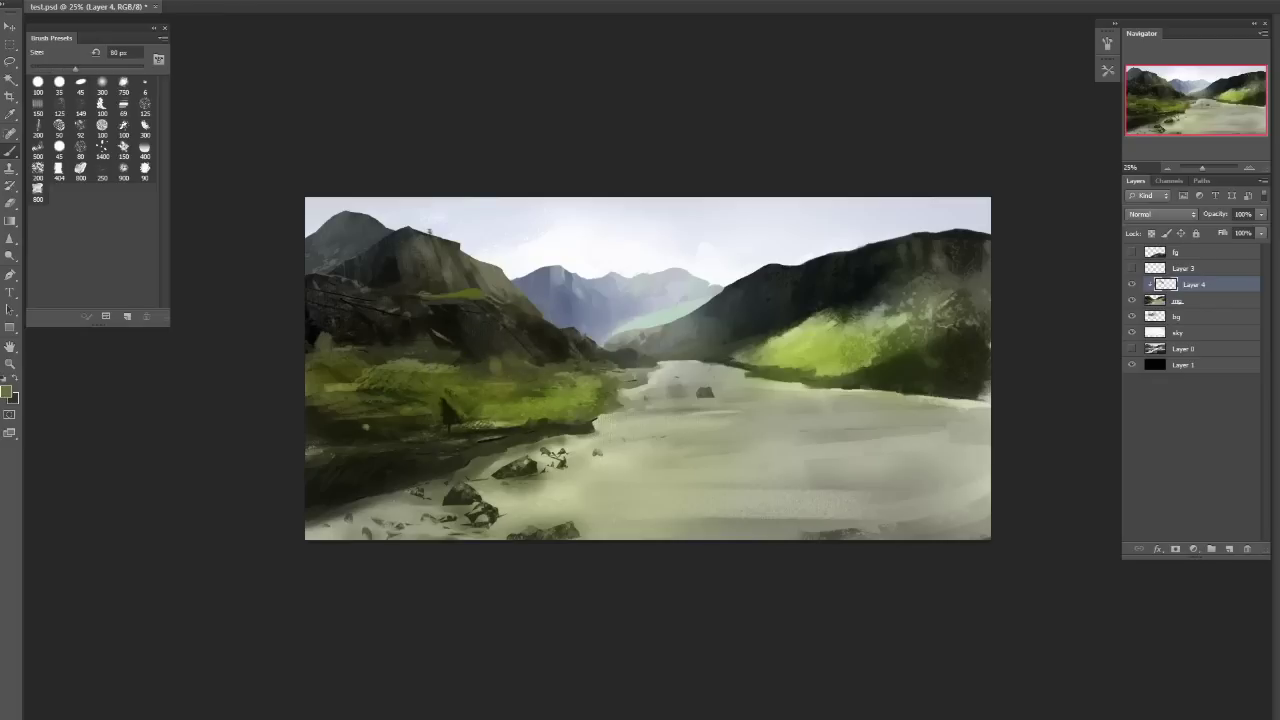
alt+click(512, 366)
alt+click(526, 370)
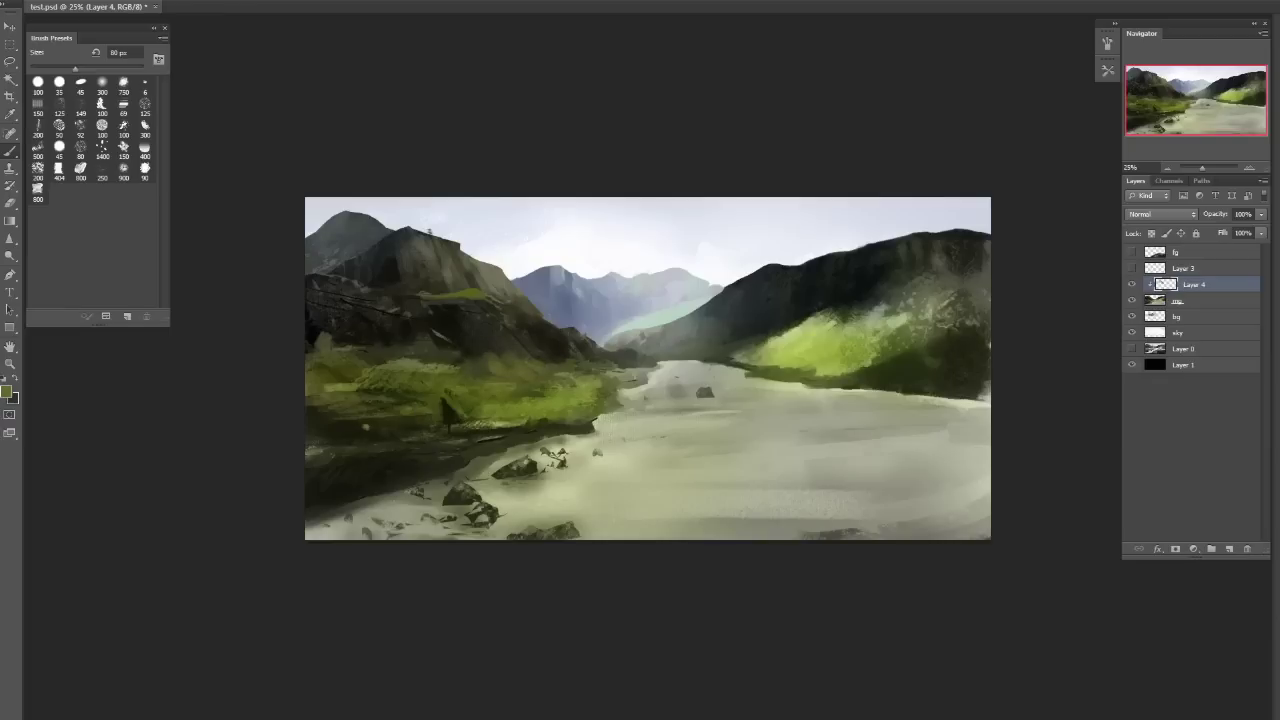
alt+click(565, 370)
alt+click(572, 374)
Extend the left bank's grass along its far tip and river edge with sampled greens and a 60 px brush.
alt+click(598, 370)
drag(596, 371, 632, 370)
alt+click(591, 374)
alt+click(606, 405)
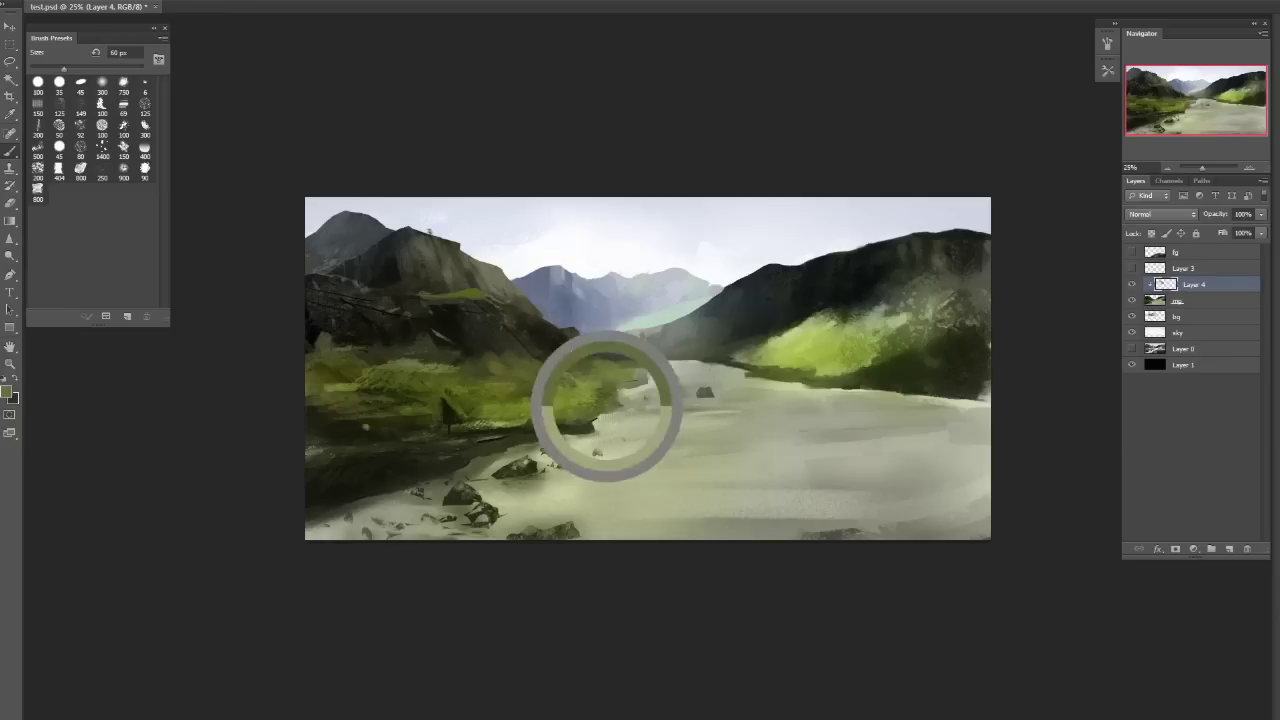
alt+click(589, 392)
alt+click(579, 411)
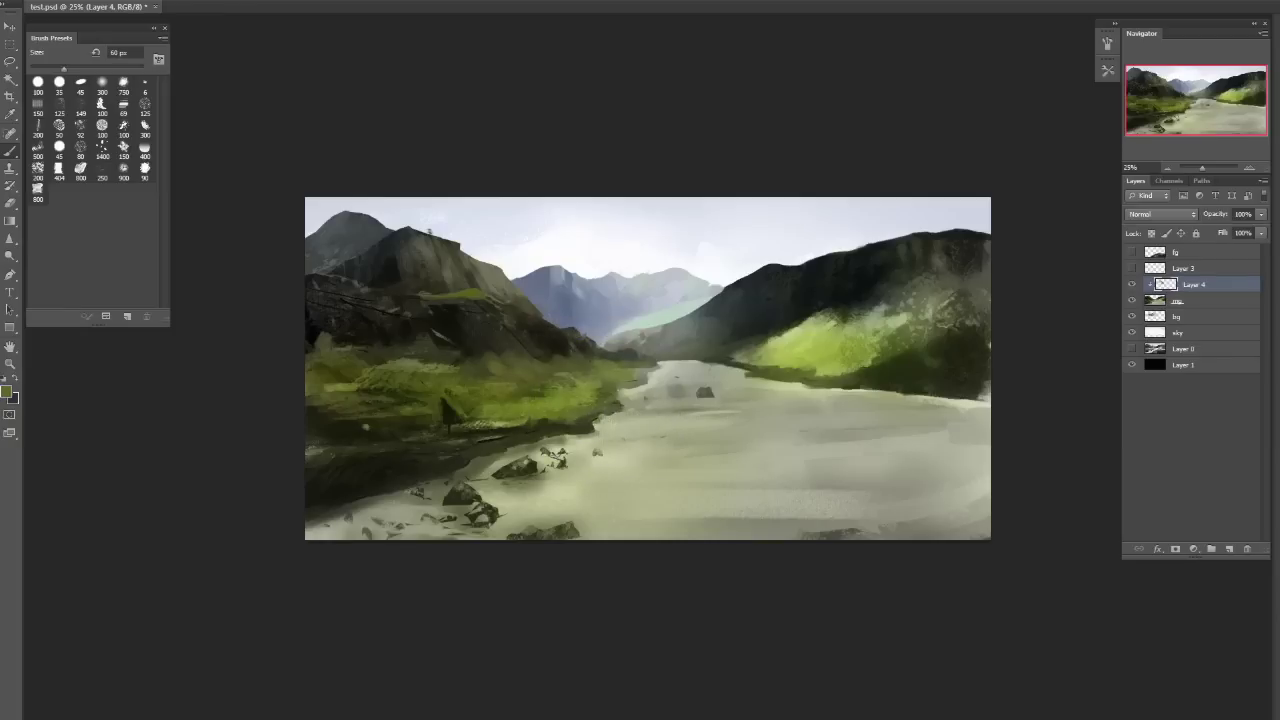
Blend sampled greens and dark rock tones where the far tip of the left bank meets the mountain's foot.
alt+click(579, 398)
alt+click(590, 370)
alt+click(613, 381)
alt+click(594, 353)
alt+click(600, 367)
alt+click(580, 350)
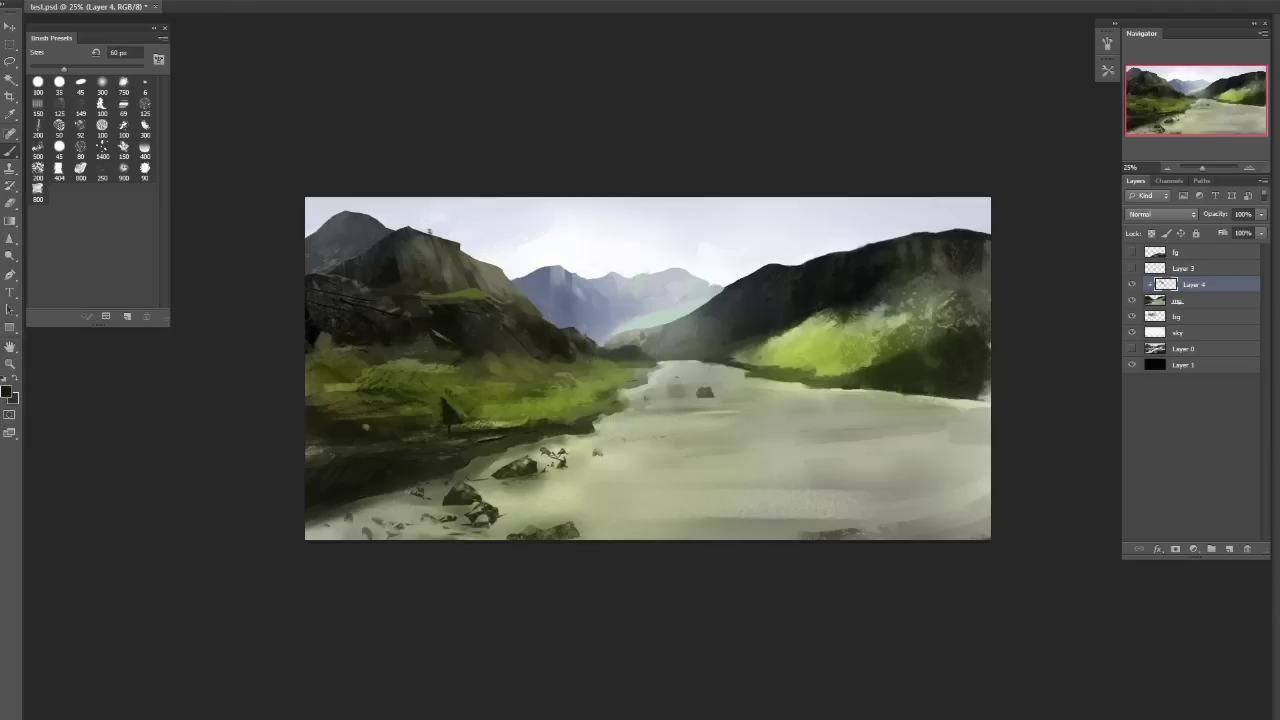
Reshape the left mountain's grassy ledge and define the dark rocks at its foot near the river with sampled tones.
alt+click(323, 297)
alt+click(477, 296)
alt+click(557, 350)
alt+click(557, 350)
alt+click(578, 355)
key(bracketright)
key(bracketright)
alt+click(578, 355)
key(bracketleft)
click(606, 358)
alt+click(609, 366)
alt+click(582, 345)
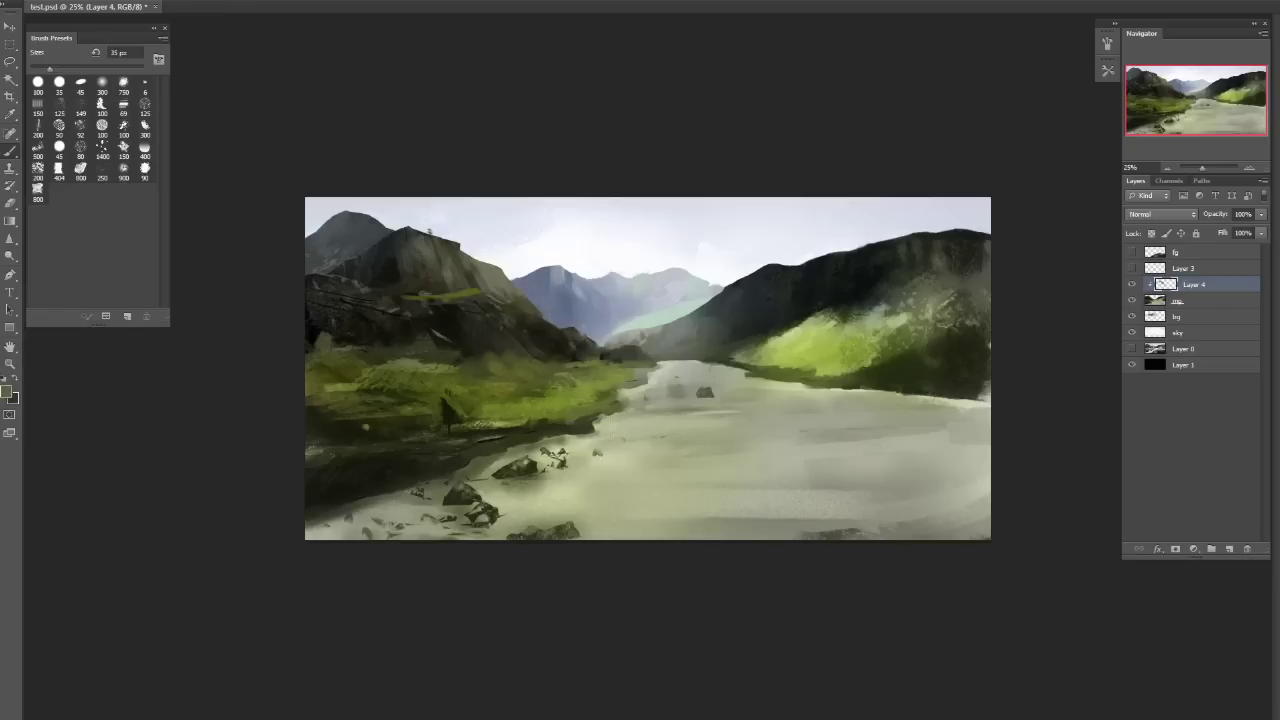
Choose a neutral dark grey (R 89, G 90, B 85) and paint a rock patch in the grass beside the bank's dark tree, checking a mirrored view.
key(h)
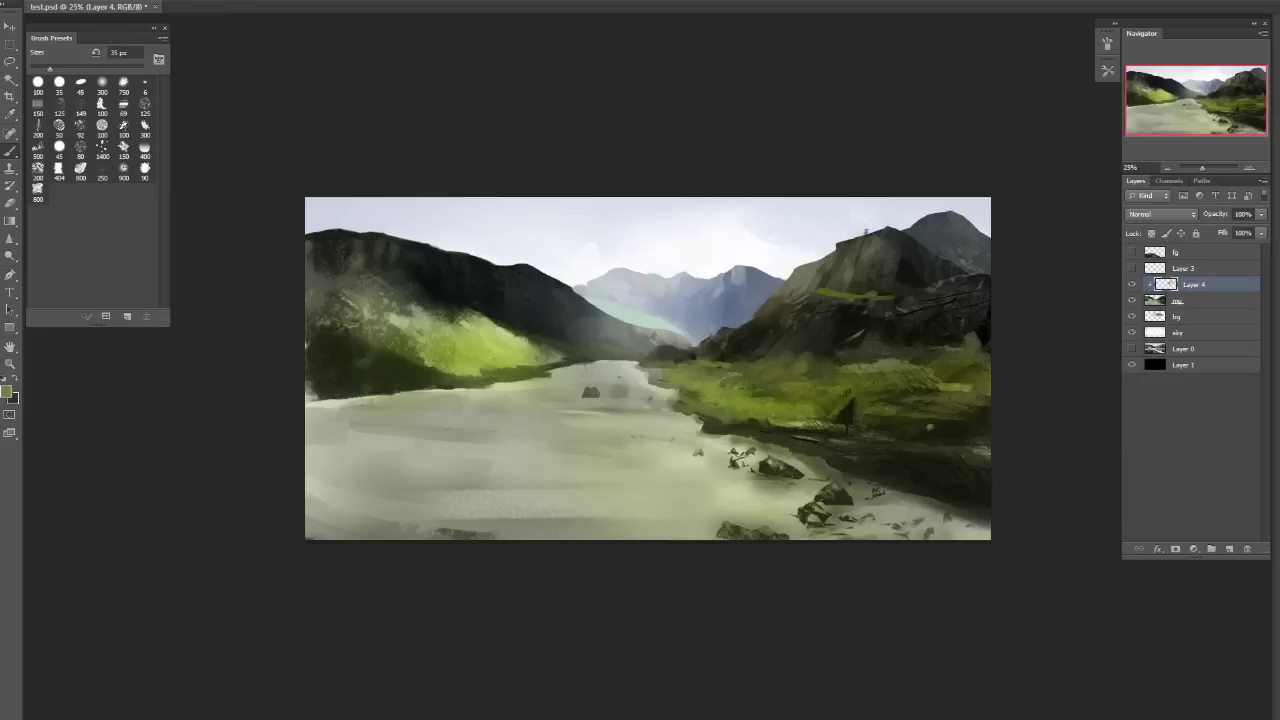
click(7, 391)
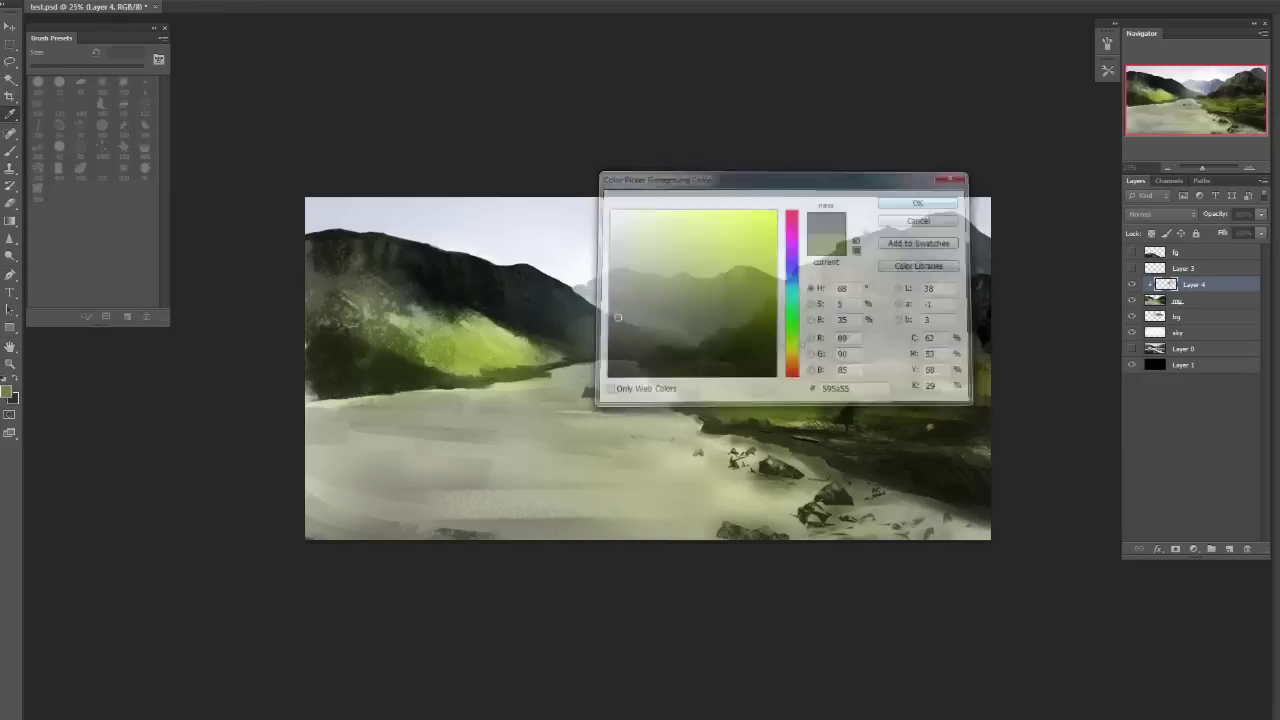
click(614, 318)
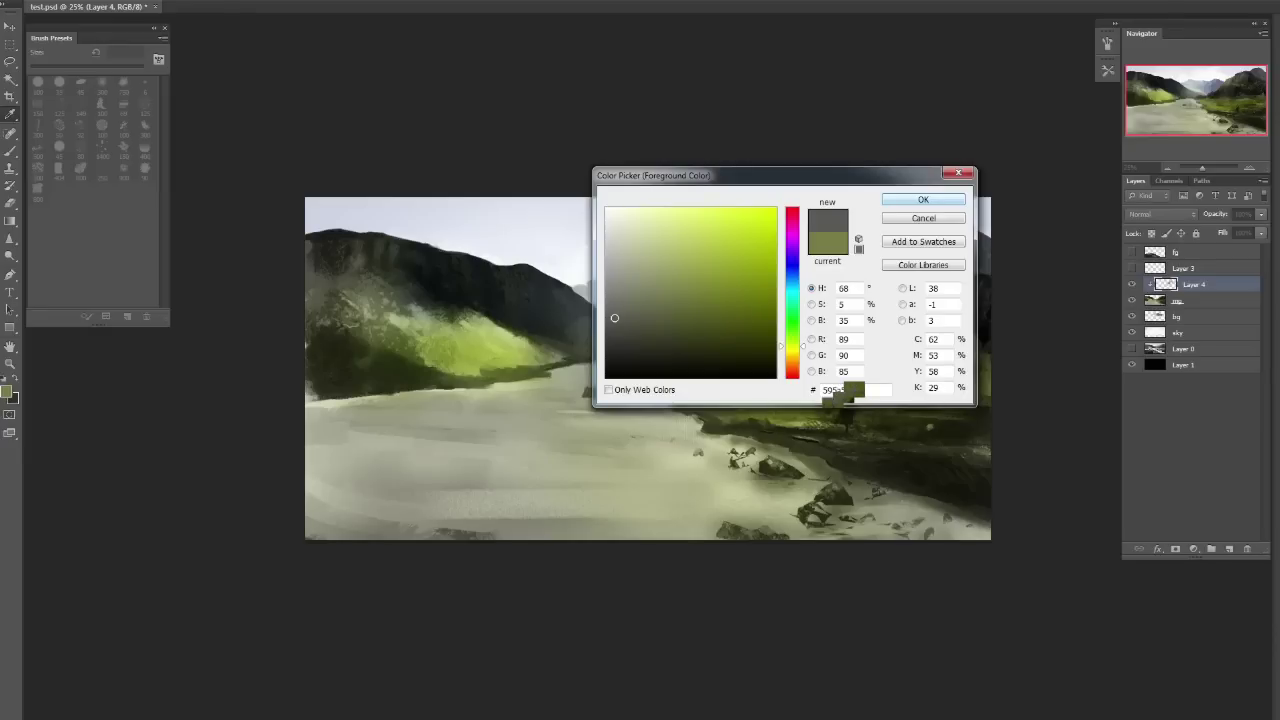
key(Return)
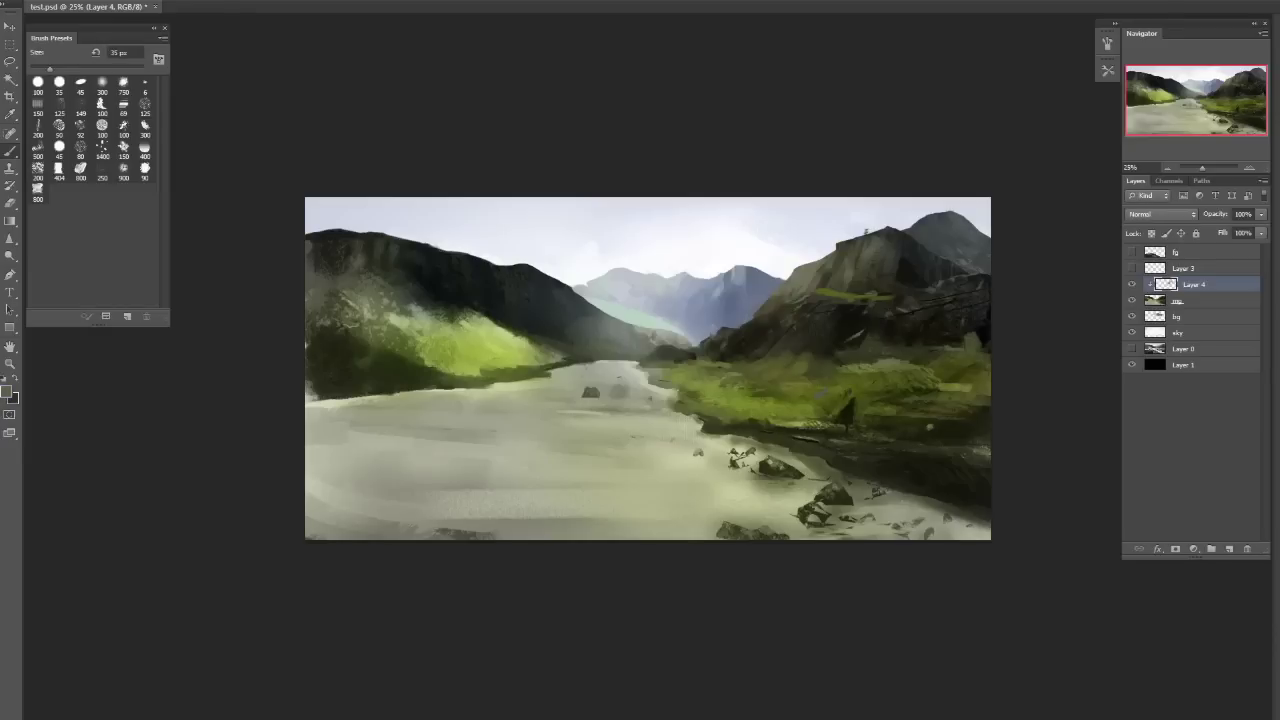
drag(848, 392, 812, 401)
alt+click(840, 391)
alt+click(829, 393)
key(ctrl+shift+h)
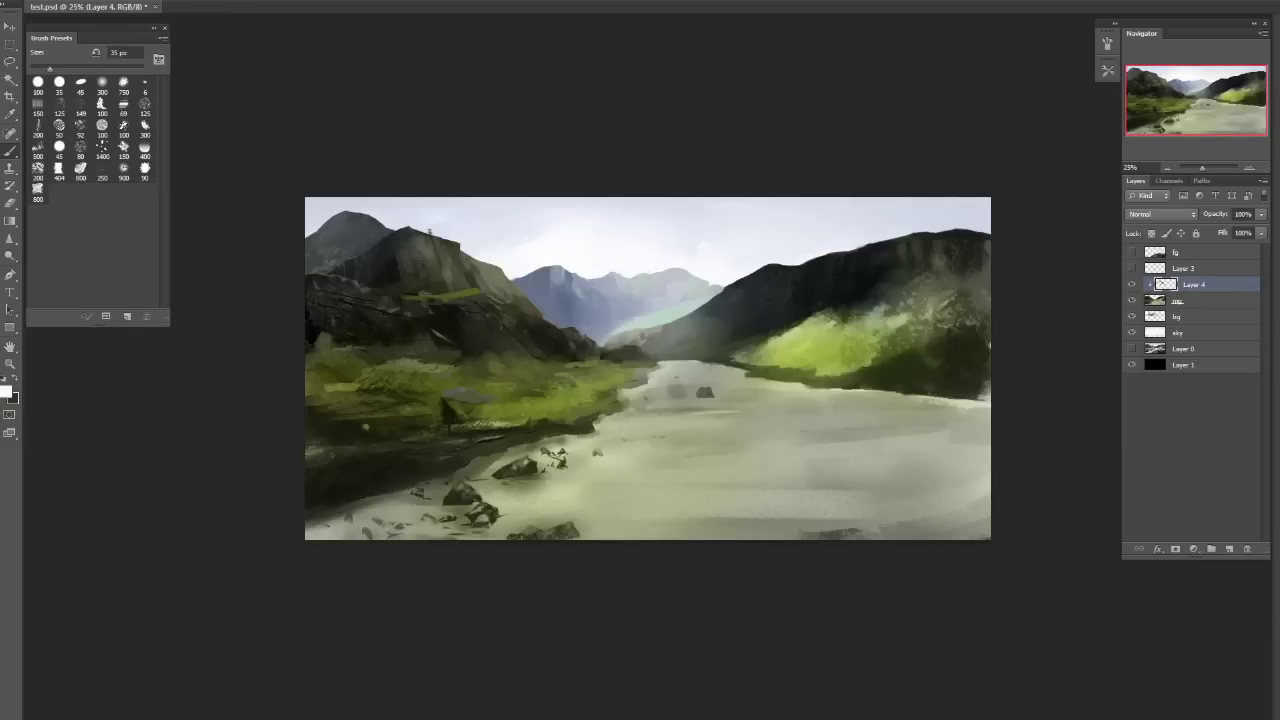
Sample a light tone and dab a small pale rock onto the dark near part of the left bank.
key(ctrl+shift+h)
alt+click(443, 377)
key(ctrl+shift+h)
drag(350, 442, 357, 445)
Enlarge the brush to 70 px, sample the right hillside, and mix a muted blue-grey from it as the foreground colour.
key(])
key(])
key(])
key(])
alt+click(897, 321)
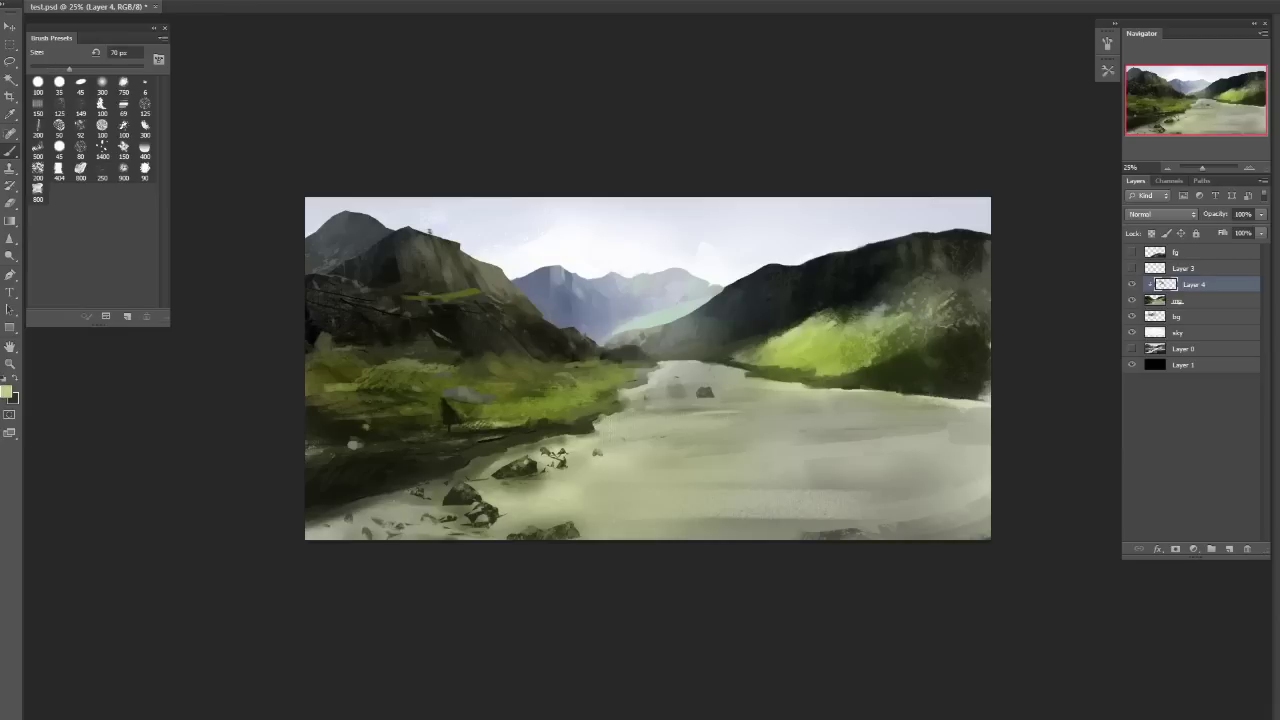
alt+click(828, 319)
alt+click(840, 310)
click(6, 390)
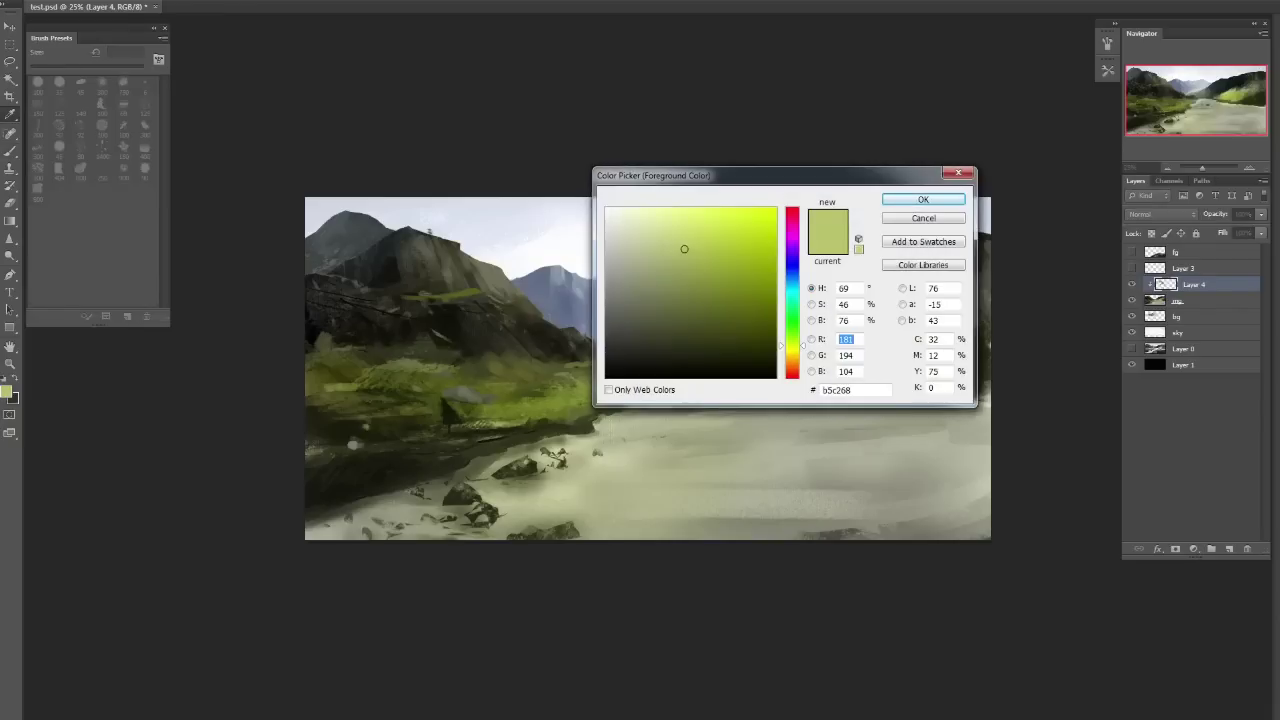
click(652, 284)
click(792, 272)
key(Return)
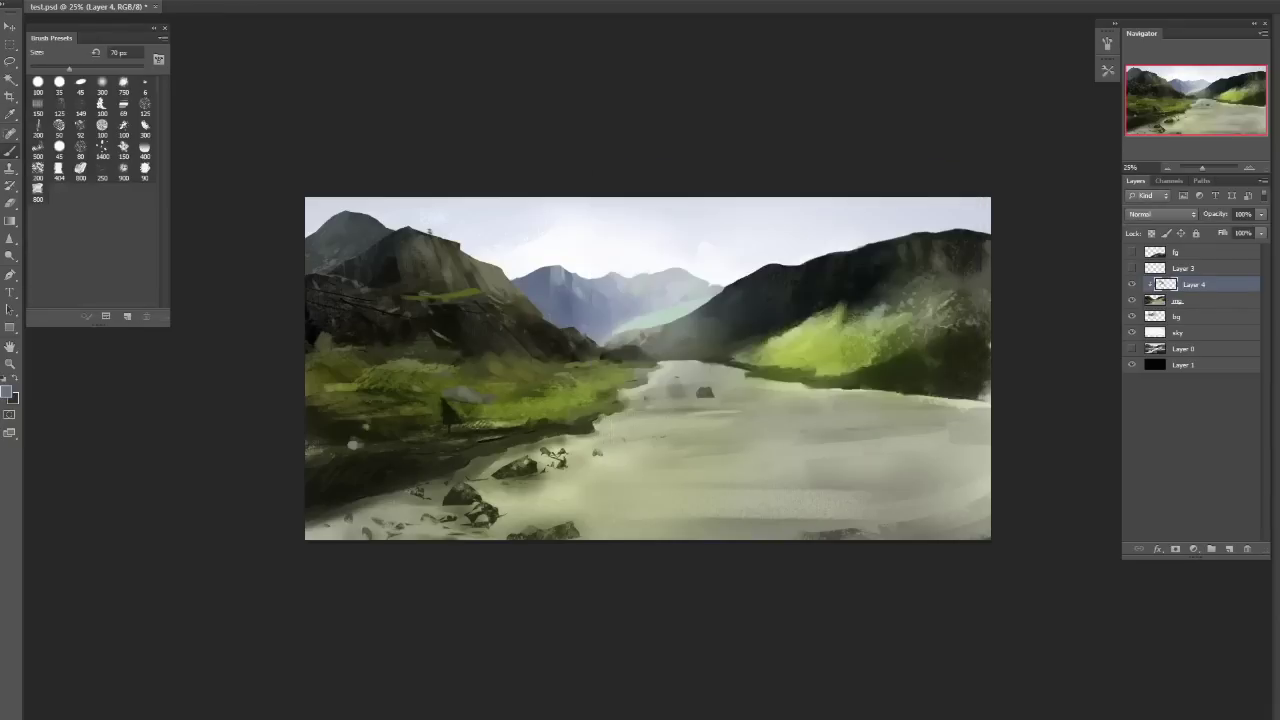
click(6, 390)
key(Return)
Paint faint blue-grey streaks on the dark rock face of the right mountain.
click(102, 148)
click(102, 148)
alt+click(791, 316)
click(123, 106)
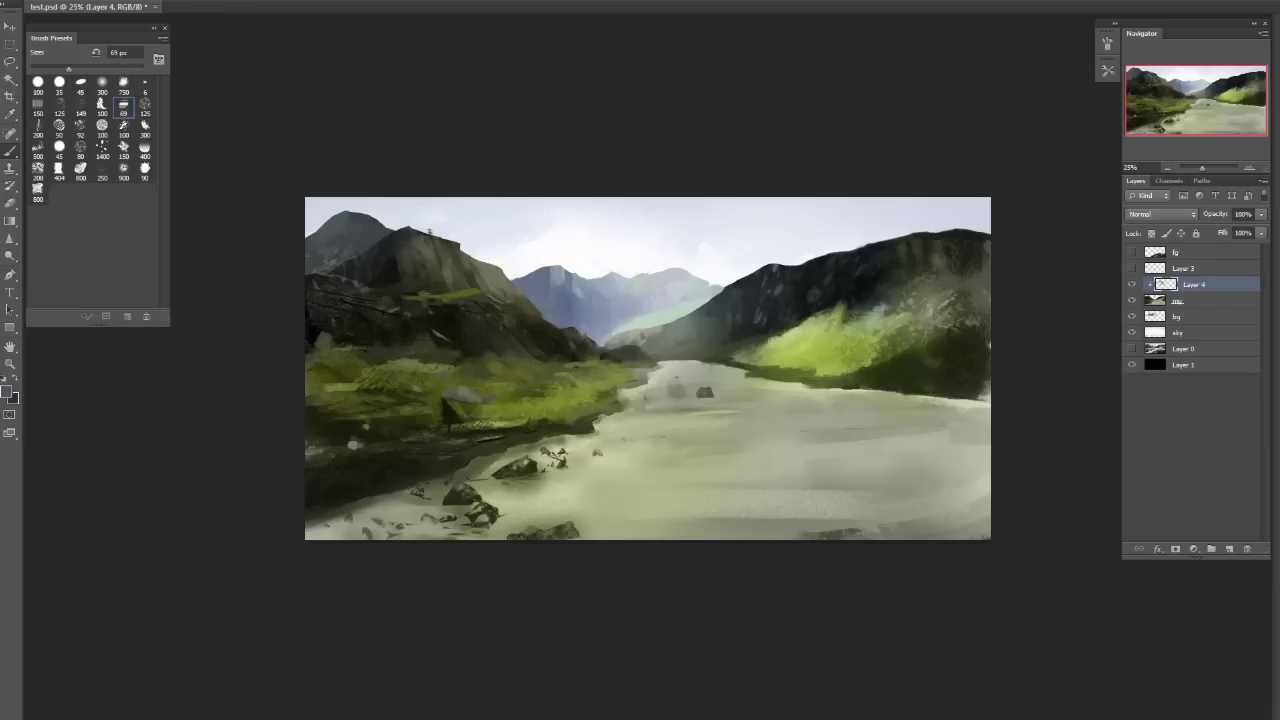
Build up grey-blue rock texture across the right mountain's face with a textured brush enlarged to 500 px.
key(period)
key(bracketright)
key(bracketright)
key(bracketright)
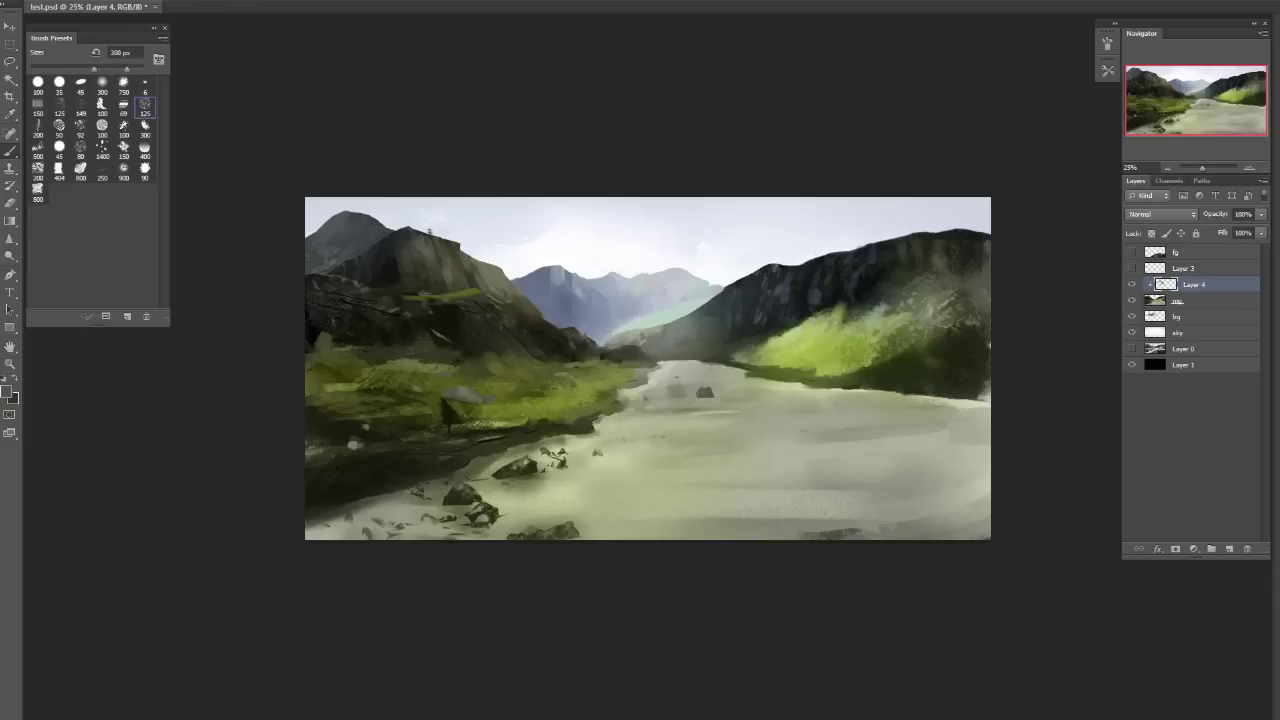
key(bracketright)
key(bracketright)
key(bracketright)
key(bracketright)
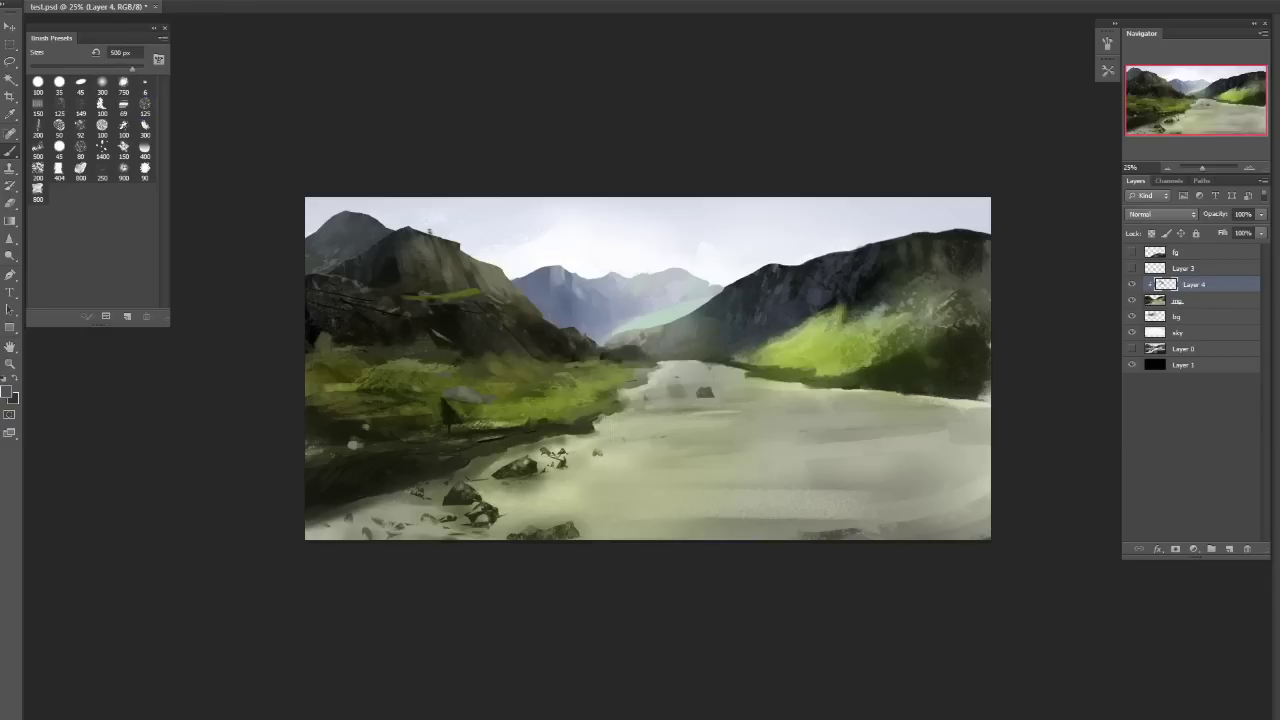
Paint sampled greens and greys around the right mountain's far foot near the river bend with a 150 px brush.
key(bracketleft)
key(bracketleft)
key(bracketleft)
key(bracketleft)
key(bracketleft)
key(bracketleft)
key(bracketleft)
key(bracketleft)
key(bracketright)
key(bracketright)
alt+click(674, 336)
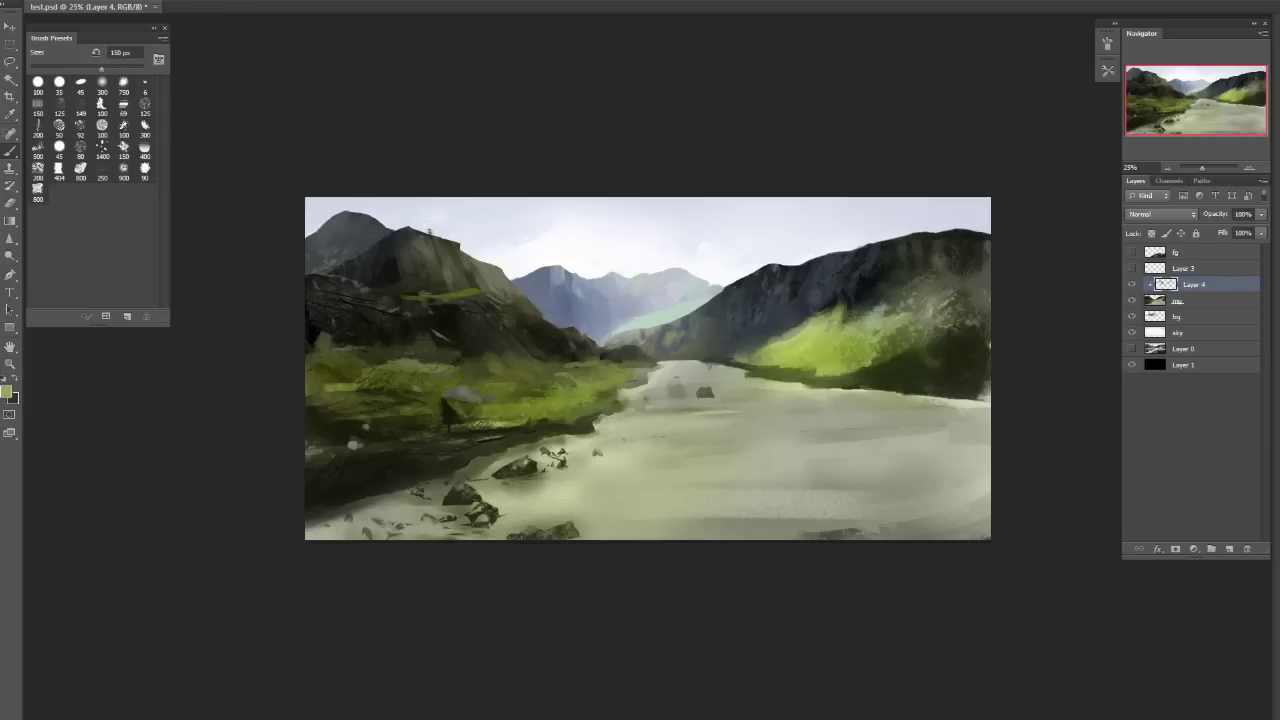
alt+click(668, 340)
alt+click(663, 343)
alt+click(685, 327)
alt+click(645, 334)
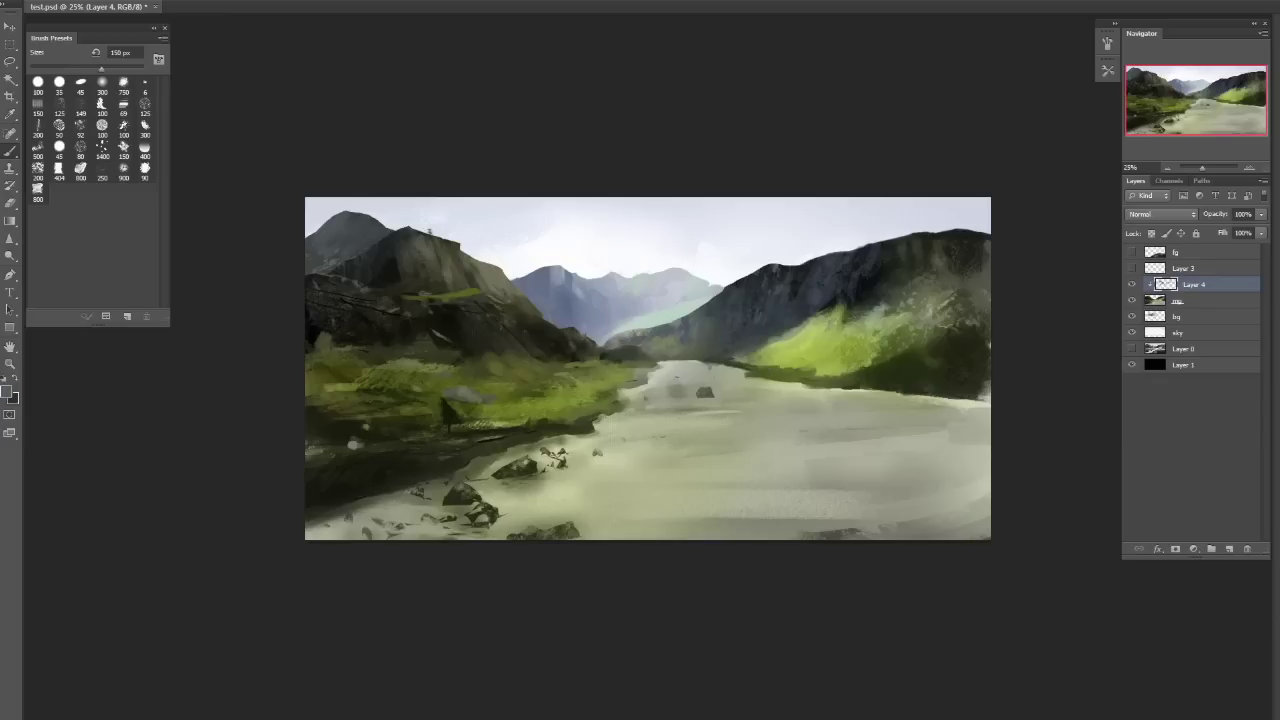
alt+click(607, 356)
drag(621, 352, 631, 350)
key(ctrl+z)
Sample dark rock tones and rework the edge where the right mountain's face meets the bright grass slope.
alt+click(810, 327)
alt+click(808, 315)
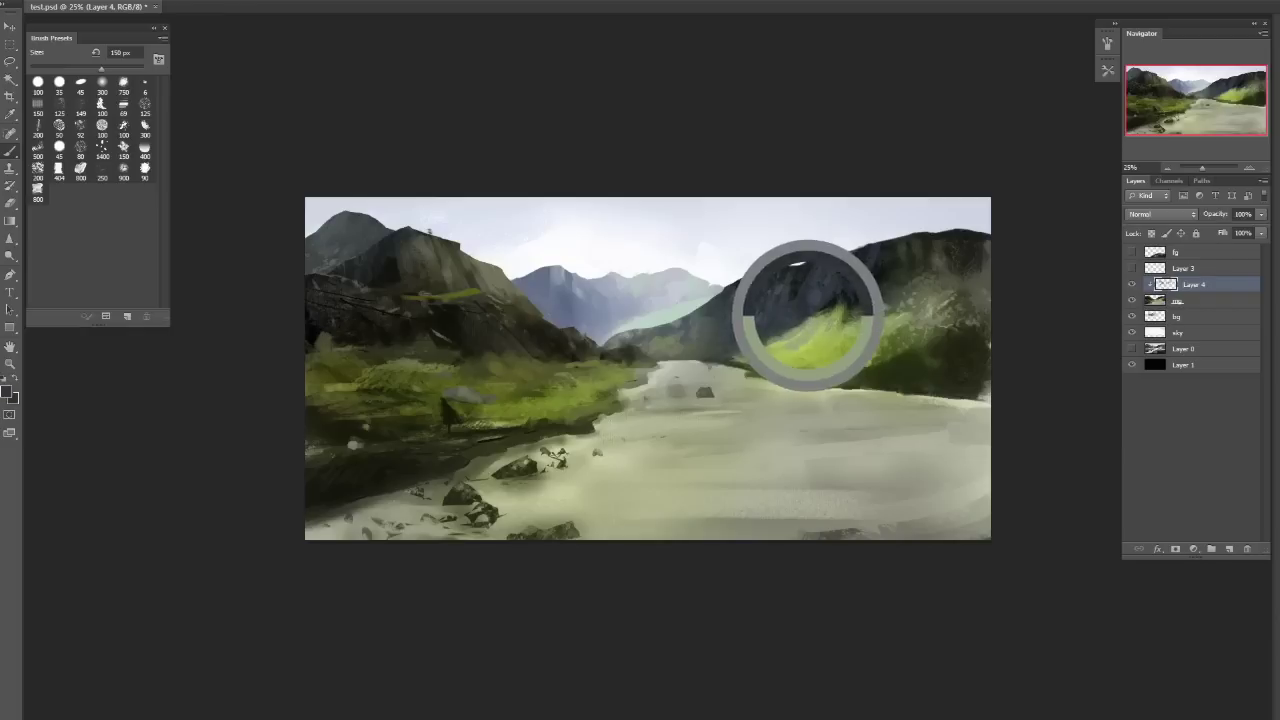
alt+click(795, 320)
alt+click(785, 335)
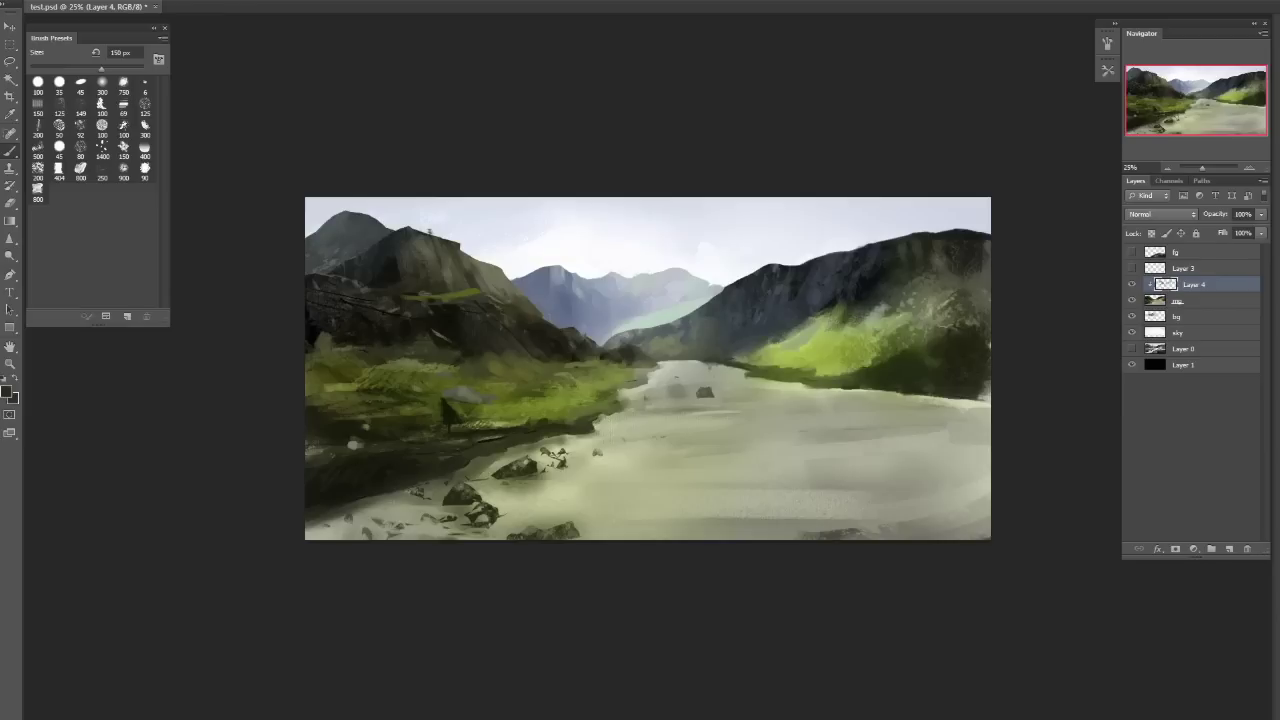
Paint a muted grey-green rock patch on the upper right hillside and check the composition in a mirrored view.
alt+click(924, 310)
mouse_move(956, 312)
mouse_down()
mouse_move(968, 232)
mouse_move(966, 290)
mouse_up()
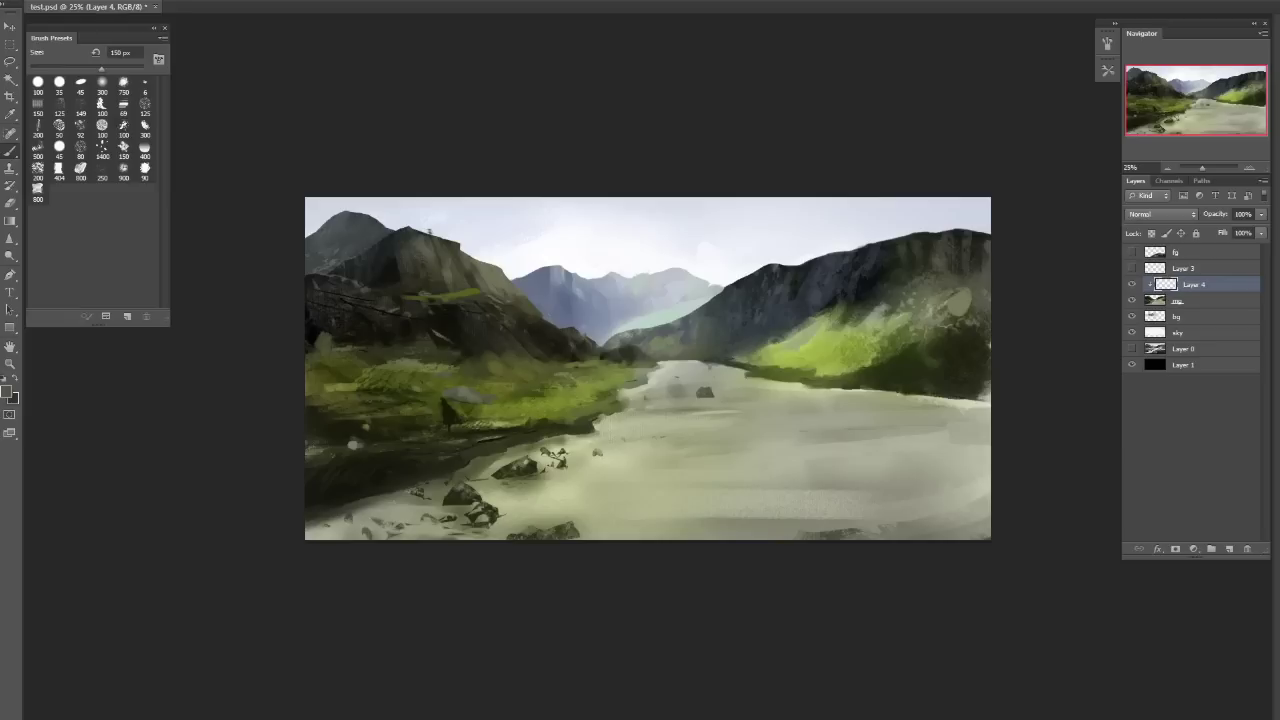
key(ctrl+shift+h)
key(ctrl+shift+h)
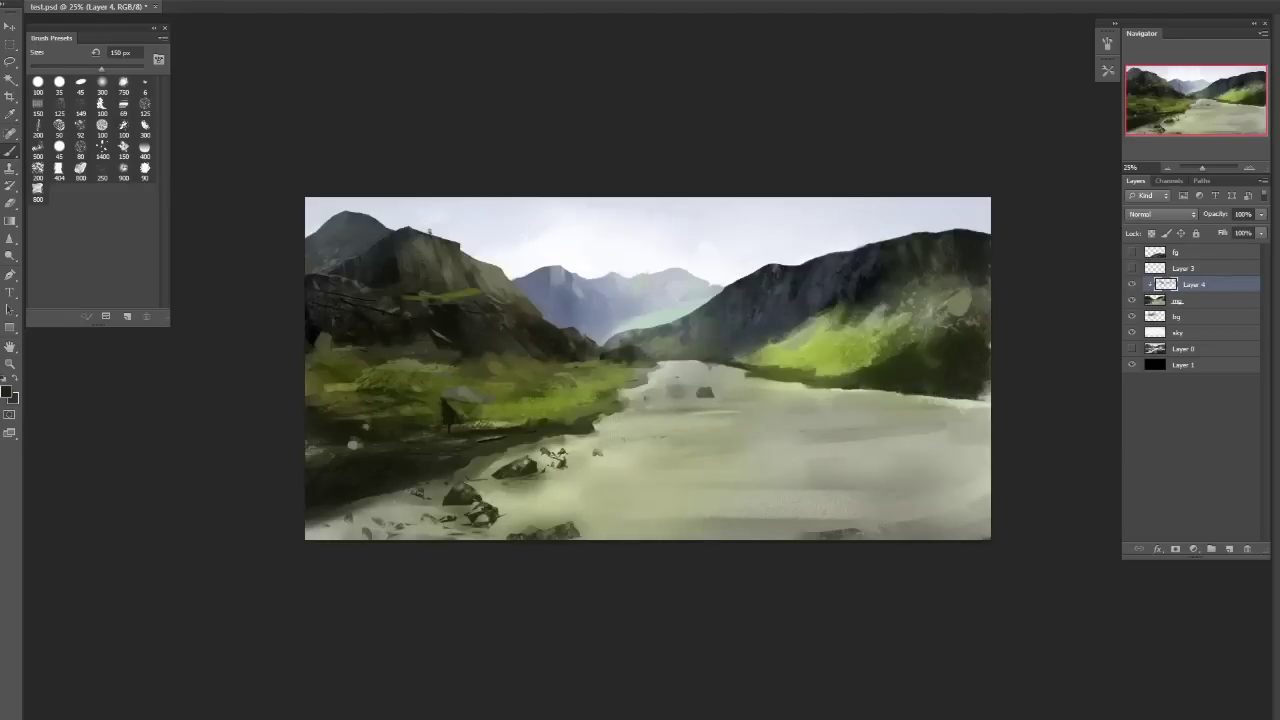
key(ctrl+shift+h)
key(ctrl+shift+h)
Paint a dark mossy rock in the river near the right shore with sampled tones.
mouse_move(902, 412)
mouse_down()
mouse_move(918, 404)
mouse_move(860, 418)
mouse_move(930, 410)
mouse_up()
alt+click(853, 359)
alt+click(902, 413)
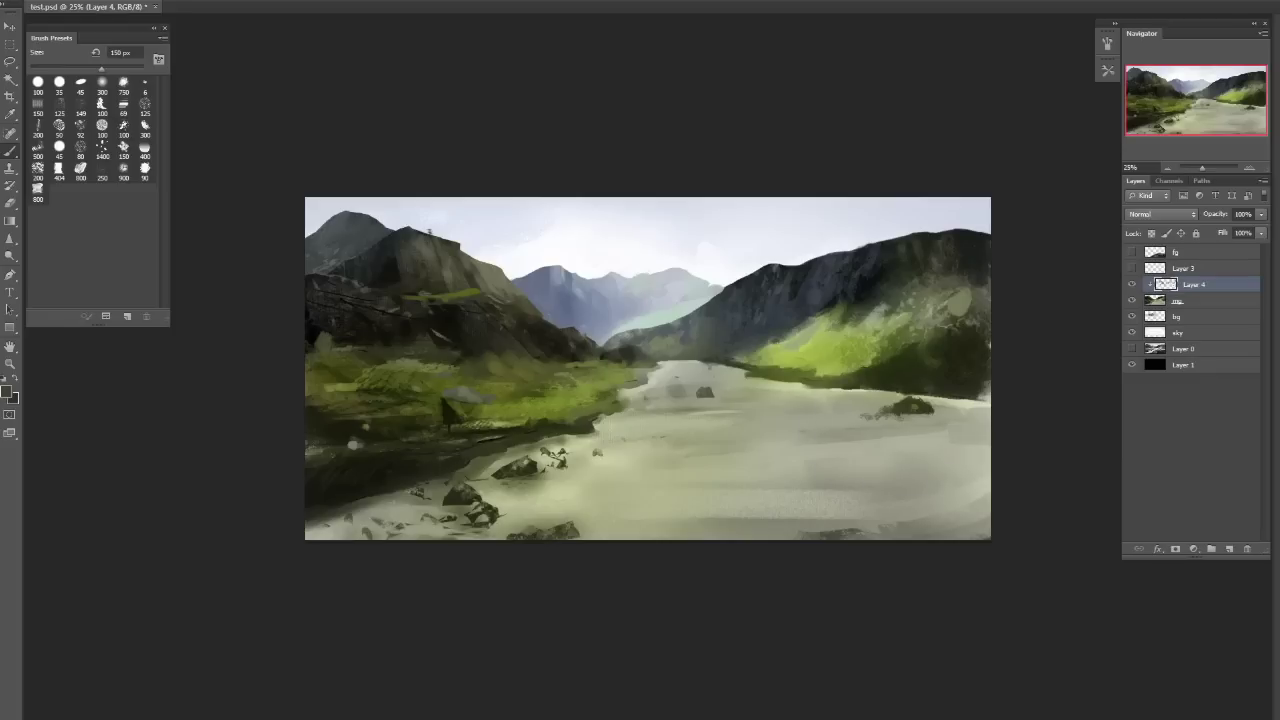
Add dark rocks along the near left shore with a tone sampled from the existing rocks.
alt+click(459, 456)
mouse_move(446, 512)
mouse_down()
mouse_move(458, 513)
mouse_move(362, 534)
mouse_move(406, 530)
mouse_up()
mouse_move(424, 518)
mouse_down()
mouse_move(460, 512)
mouse_move(454, 528)
mouse_move(486, 526)
mouse_up()
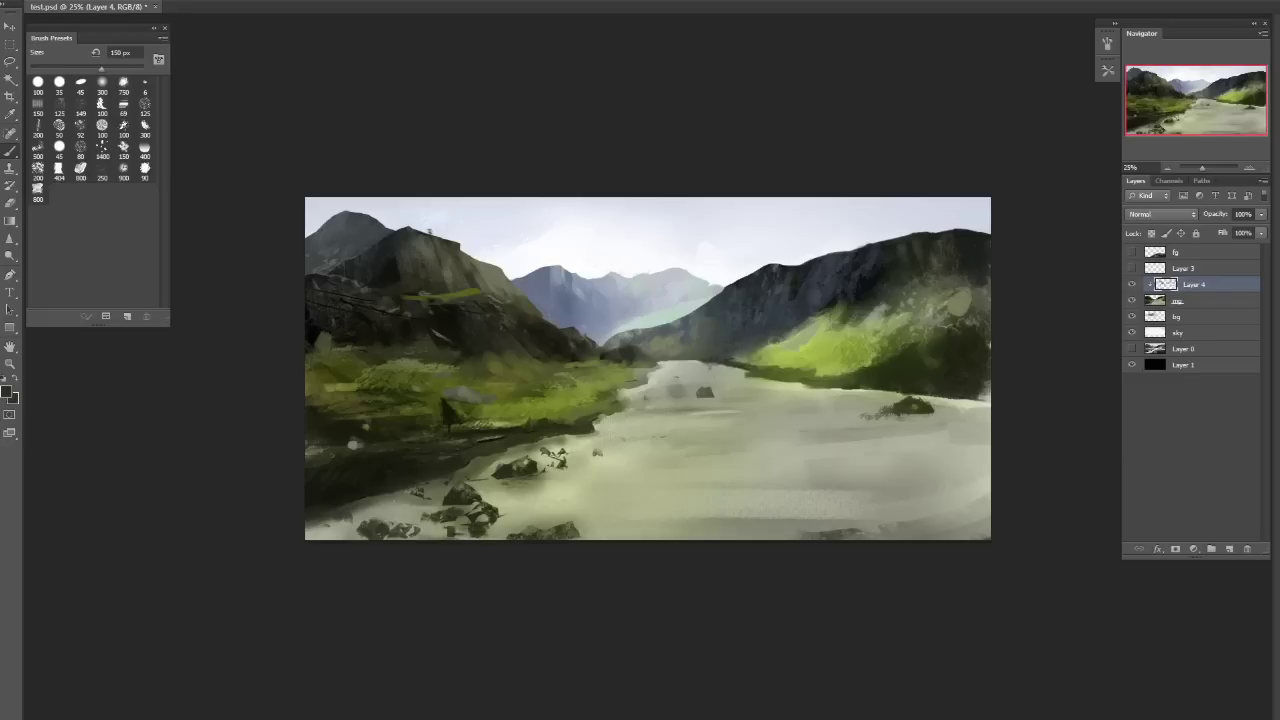
Sample a dark rock tone and rework the left mountain's shoulder below the far peak.
alt+click(463, 397)
alt+click(367, 250)
drag(332, 268, 366, 248)
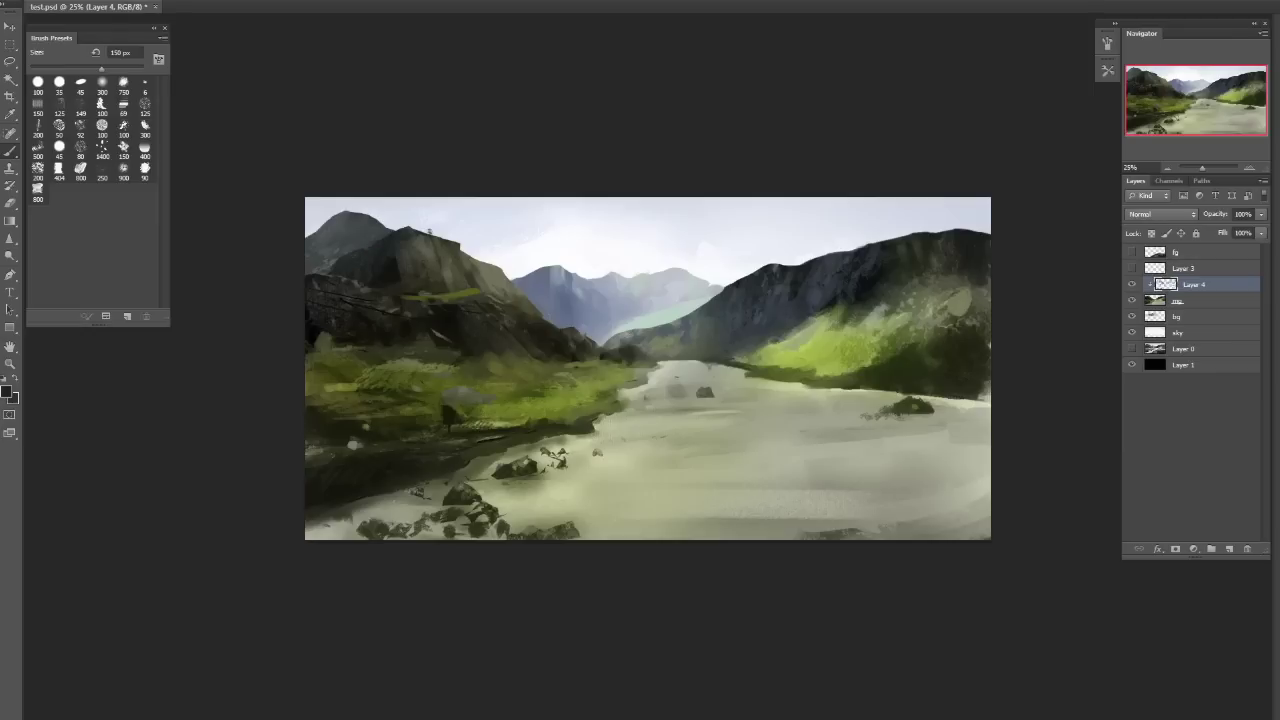
Merge Layer 4 down into the mg layer and add a new empty layer above it.
key(ctrl+e)
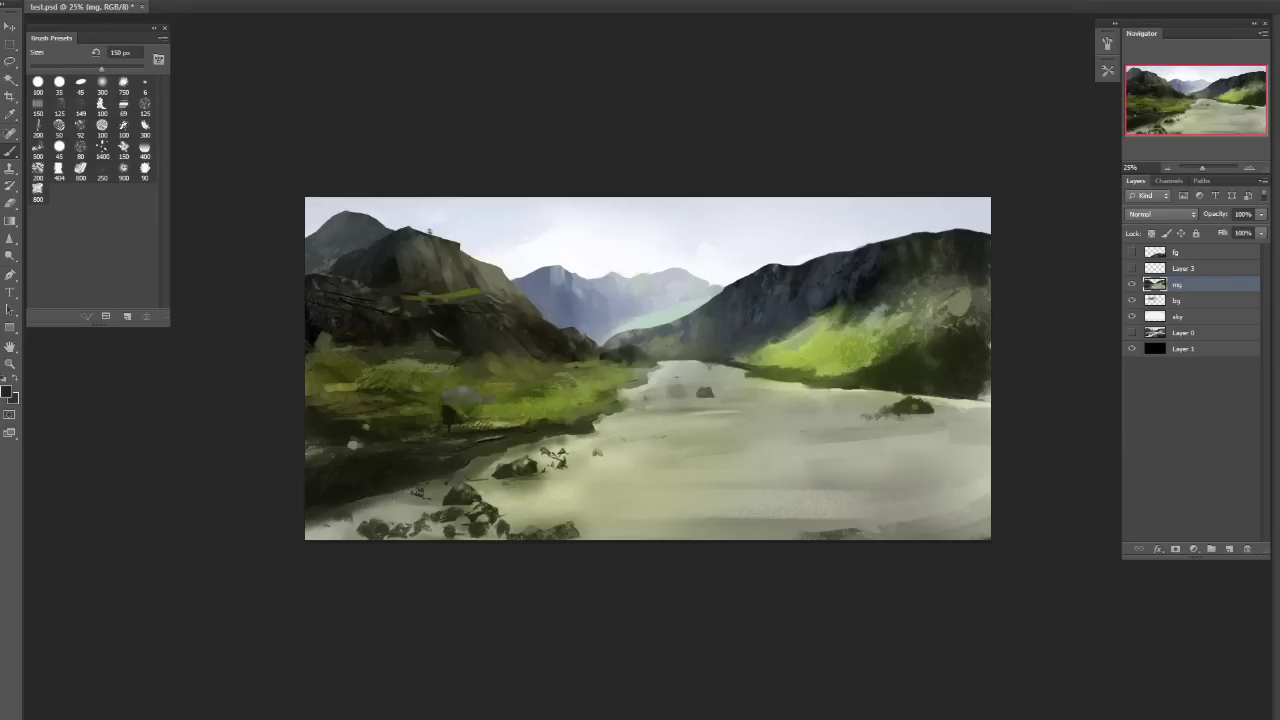
click(1230, 549)
key(ctrl+e)
key(ctrl+shift+alt+n)
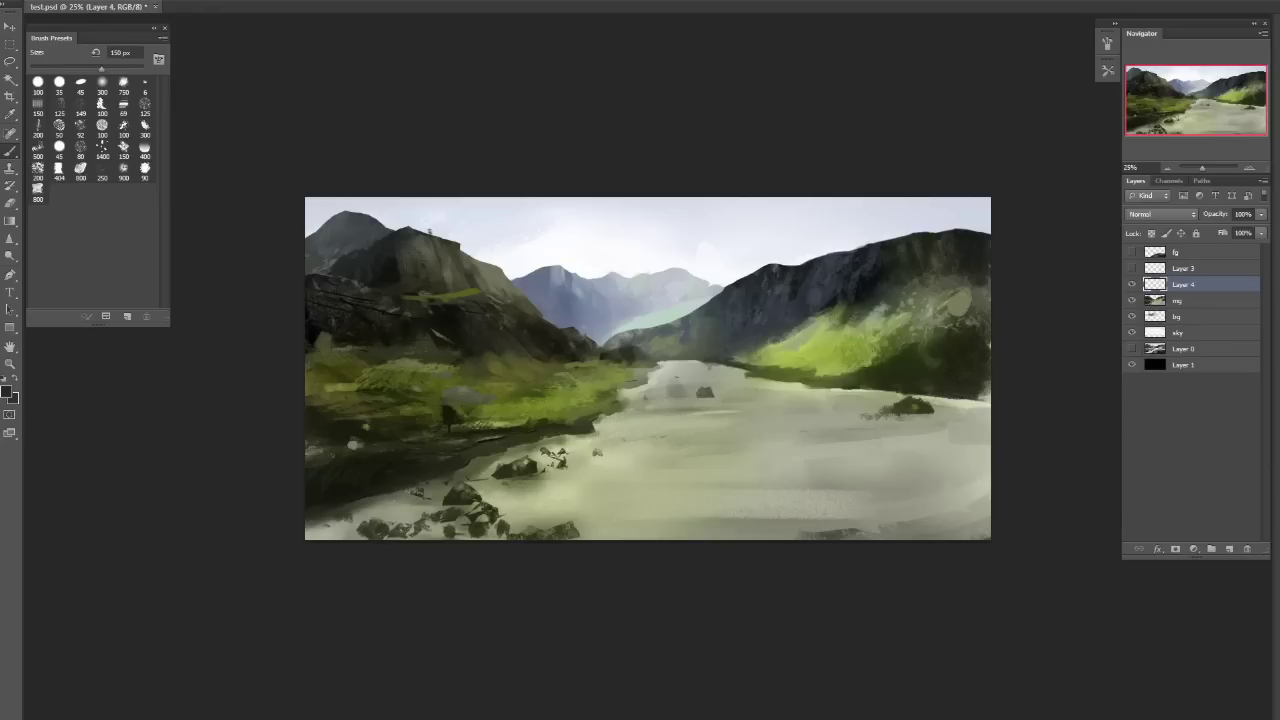
Clip the new layer to mg and haze the far left peak with sampled distant-mountain blue and a 700 px soft brush.
alt+click(569, 306)
key(ctrl+alt+g)
click(102, 84)
key(bracketright)
key(bracketright)
key(bracketright)
key(bracketright)
click(340, 245)
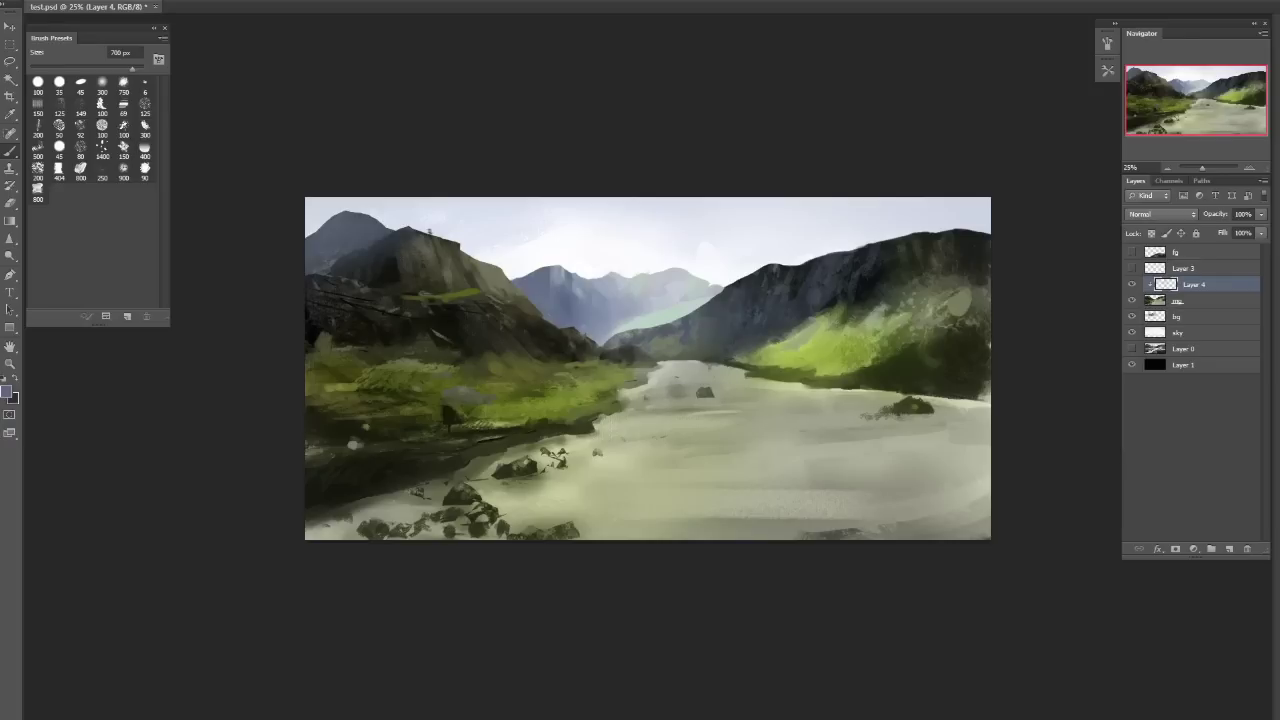
Erase excess haze around the river bend at the valley's far end with the Eraser enlarged up to 200 px.
key(e)
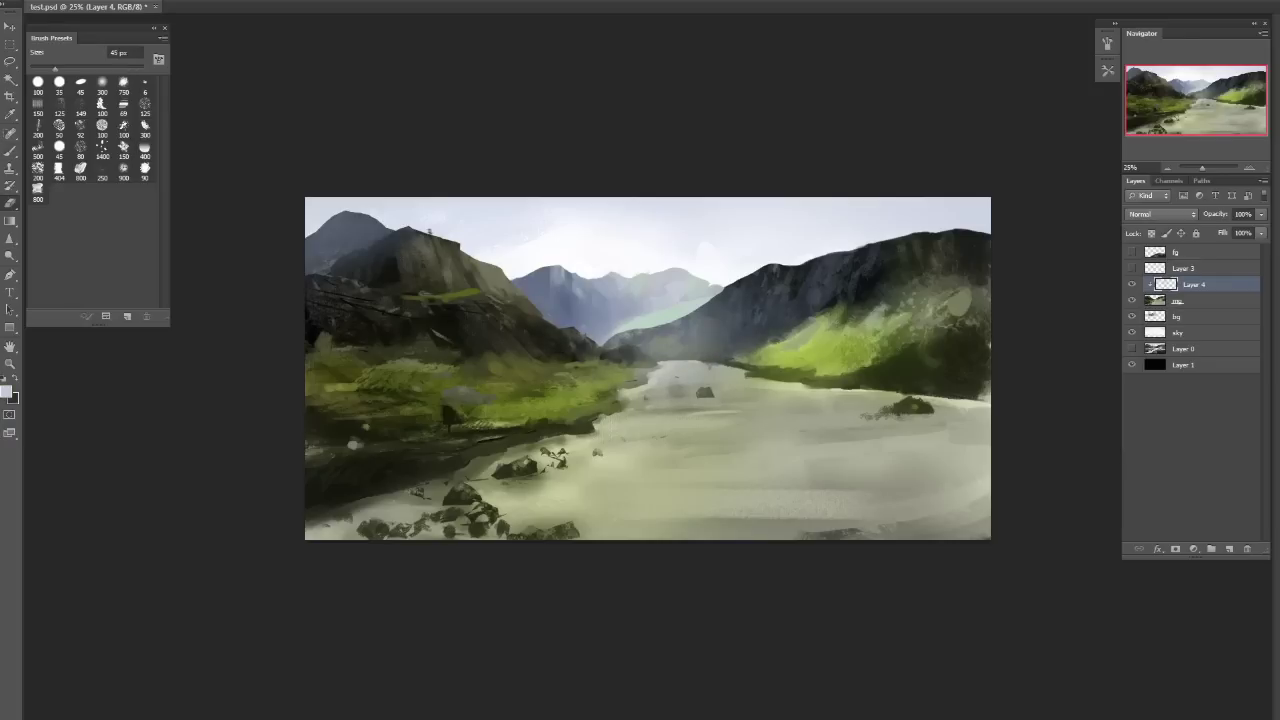
key(b)
key(e)
key(bracketright)
key(bracketright)
key(bracketright)
key(bracketright)
drag(692, 352, 626, 359)
key(bracketright)
key(bracketright)
key(bracketright)
key(bracketright)
Lower the haze layer's opacity to 32% in the mirrored view and merge it down into mg.
key(ctrl+shift+h)
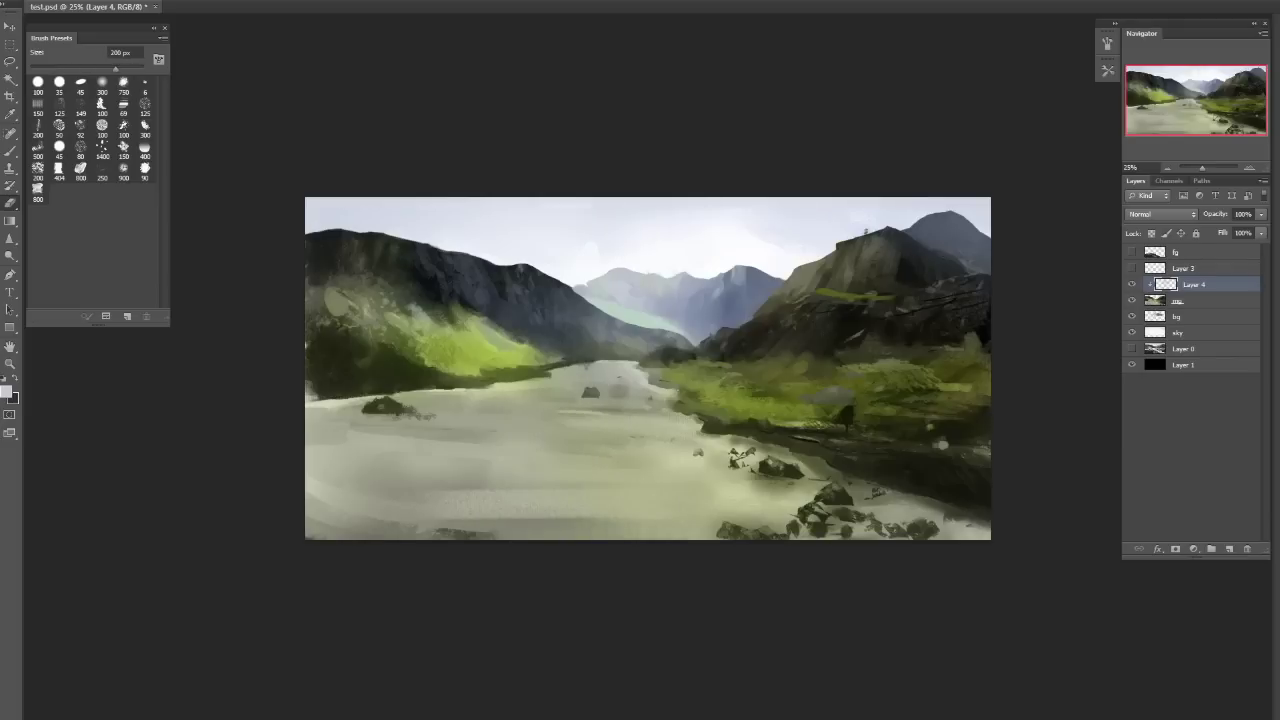
click(1261, 214)
drag(1260, 230, 1230, 230)
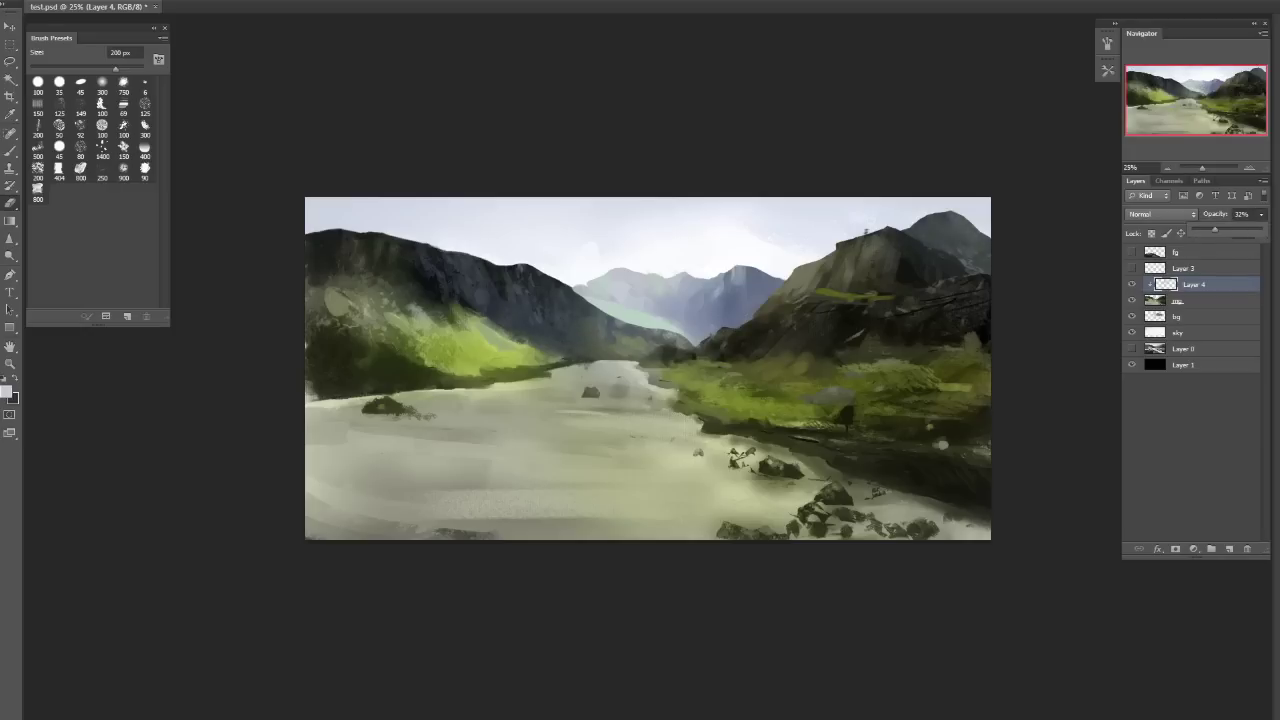
key(ctrl+shift+h)
key(ctrl+e)
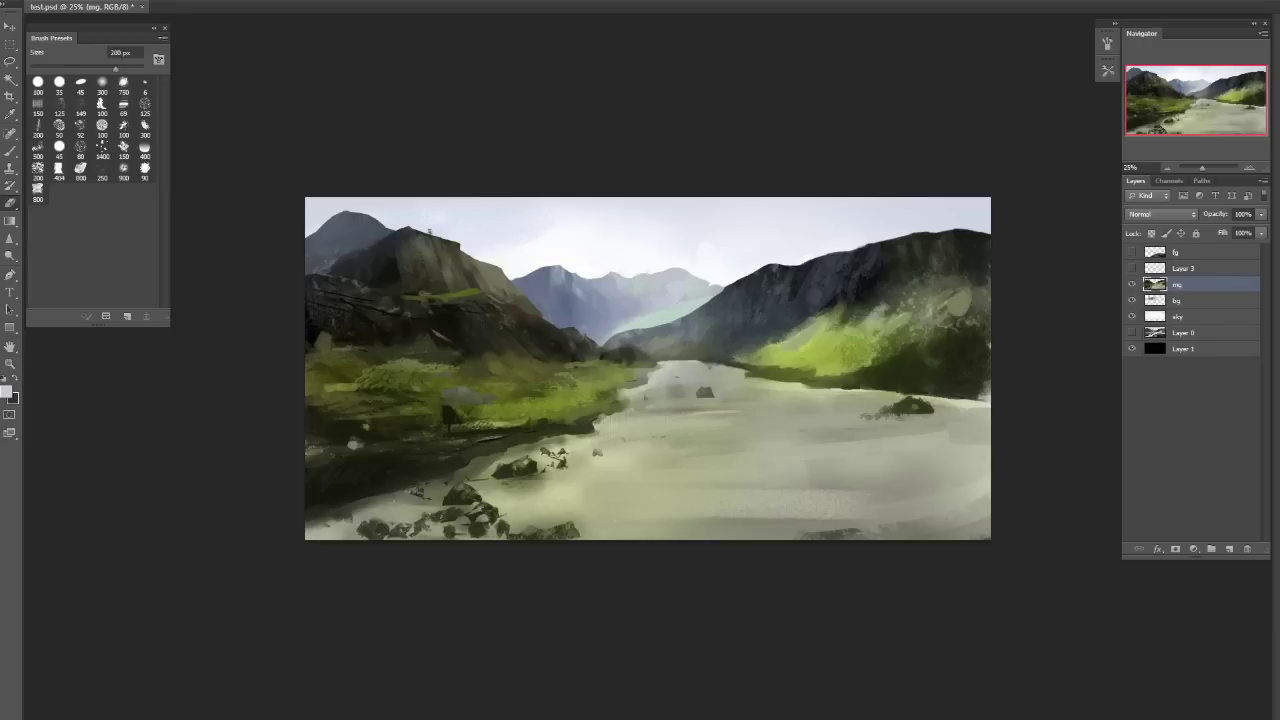
Add a new layer above mg and try the speckled brush at reduced sizes with a colour sampled from the sky.
key(b)
key(ctrl+shift+alt+n)
click(102, 148)
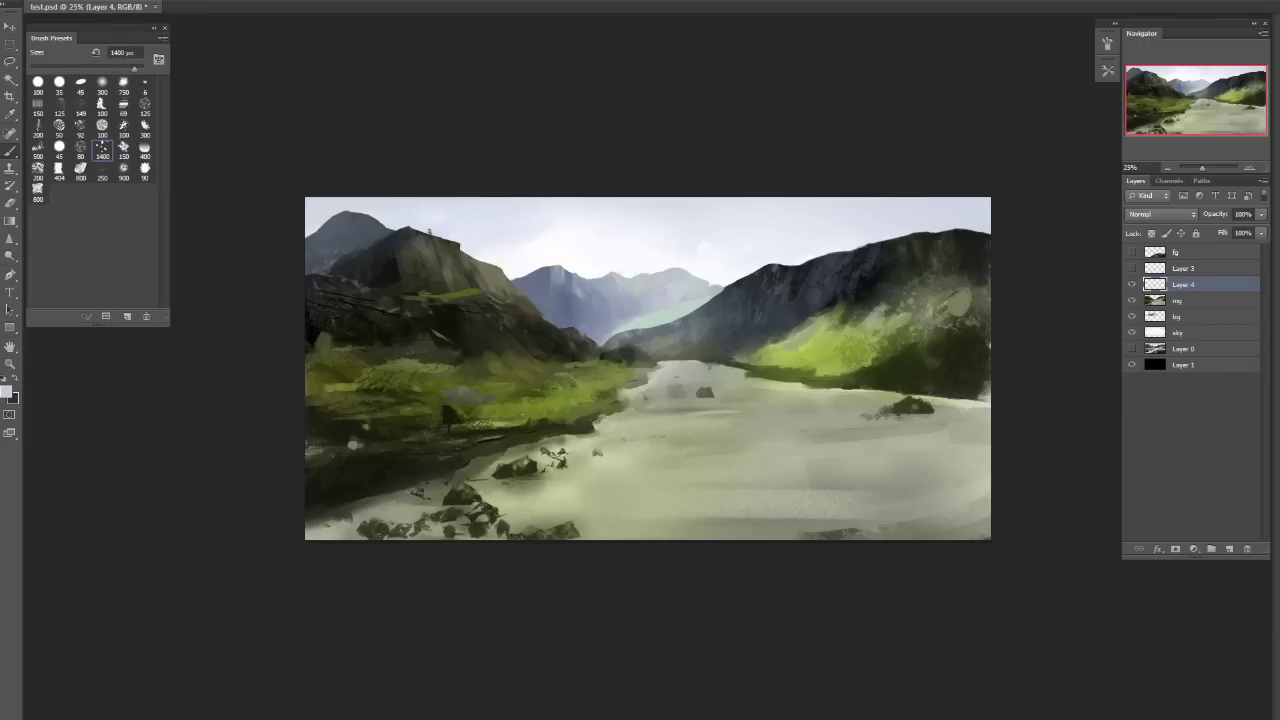
key(x)
alt+click(640, 240)
key(bracketleft)
key(bracketleft)
key(bracketleft)
key(F2)
key(bracketleft)
key(bracketleft)
key(bracketleft)
key(bracketleft)
key(bracketleft)
key(bracketleft)
Texture the left bank's grass with sampled greens using the 100 px textured brush.
alt+click(588, 395)
key(bracketleft)
key(bracketleft)
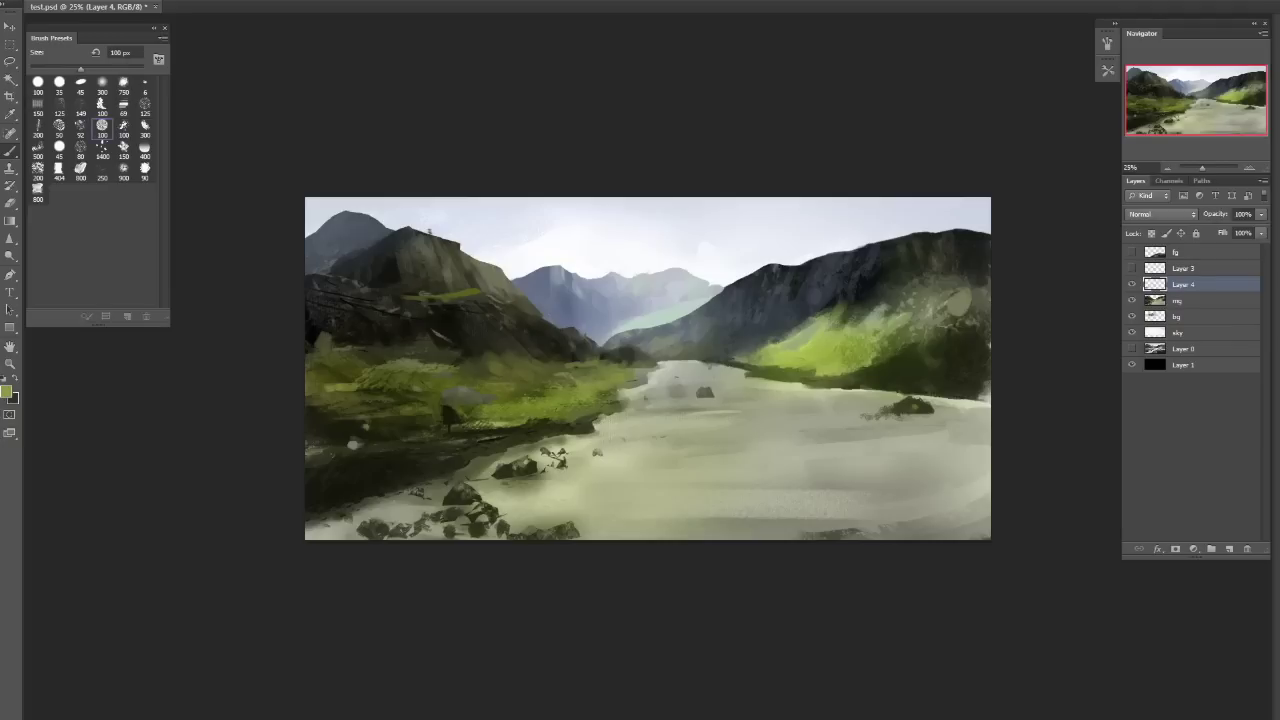
alt+click(531, 390)
key(bracketright)
alt+click(471, 399)
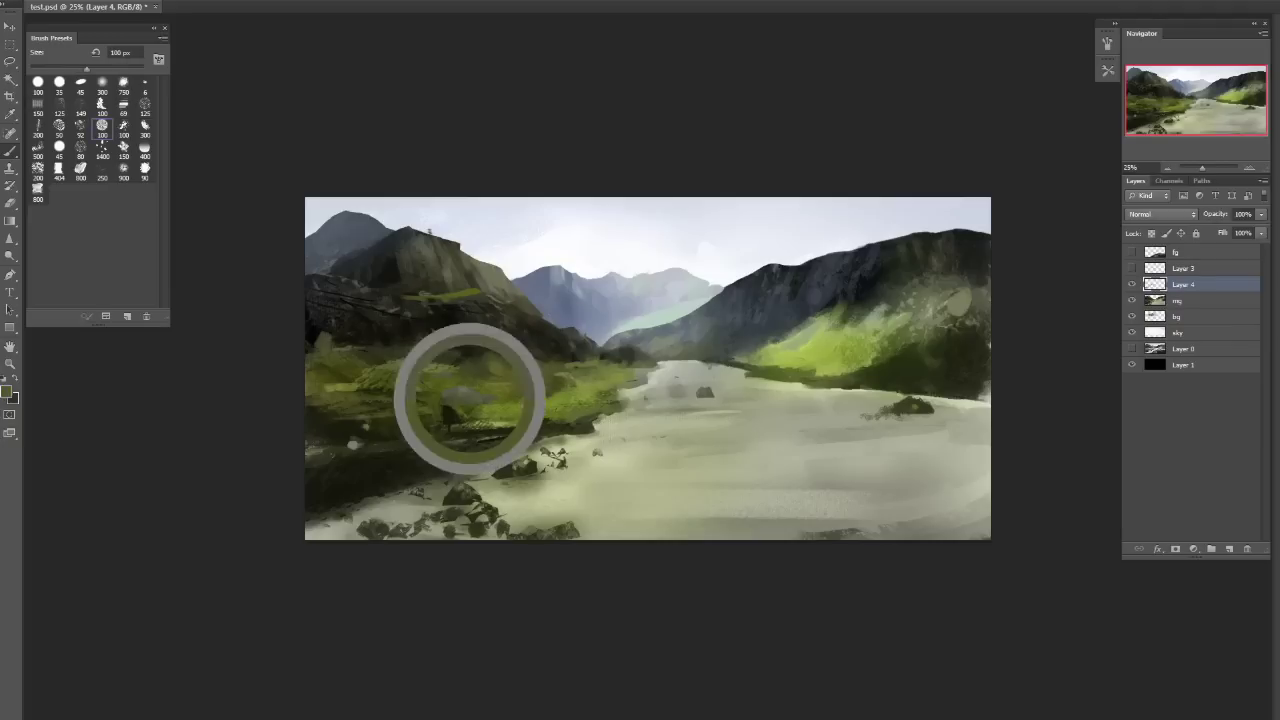
Paint a pale rock on the dark near left bank, shape it with sampled tones and a 30 px brush, and merge Layer 4 into mg.
key(bracketleft)
key(bracketleft)
key(bracketleft)
key(bracketleft)
key(bracketleft)
key(bracketleft)
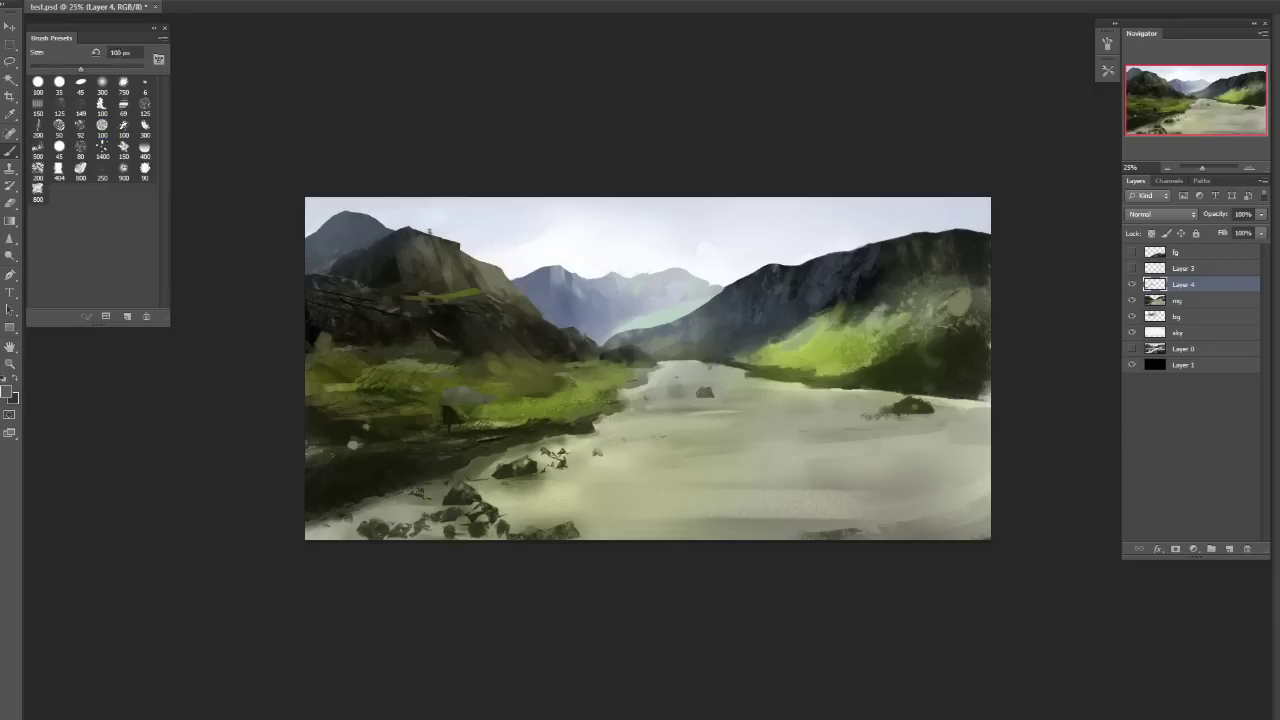
drag(312, 466, 350, 468)
key(bracketright)
click(325, 437)
key(bracketleft)
key(bracketleft)
key(bracketleft)
alt+click(341, 470)
drag(326, 462, 346, 460)
key(ctrl+e)
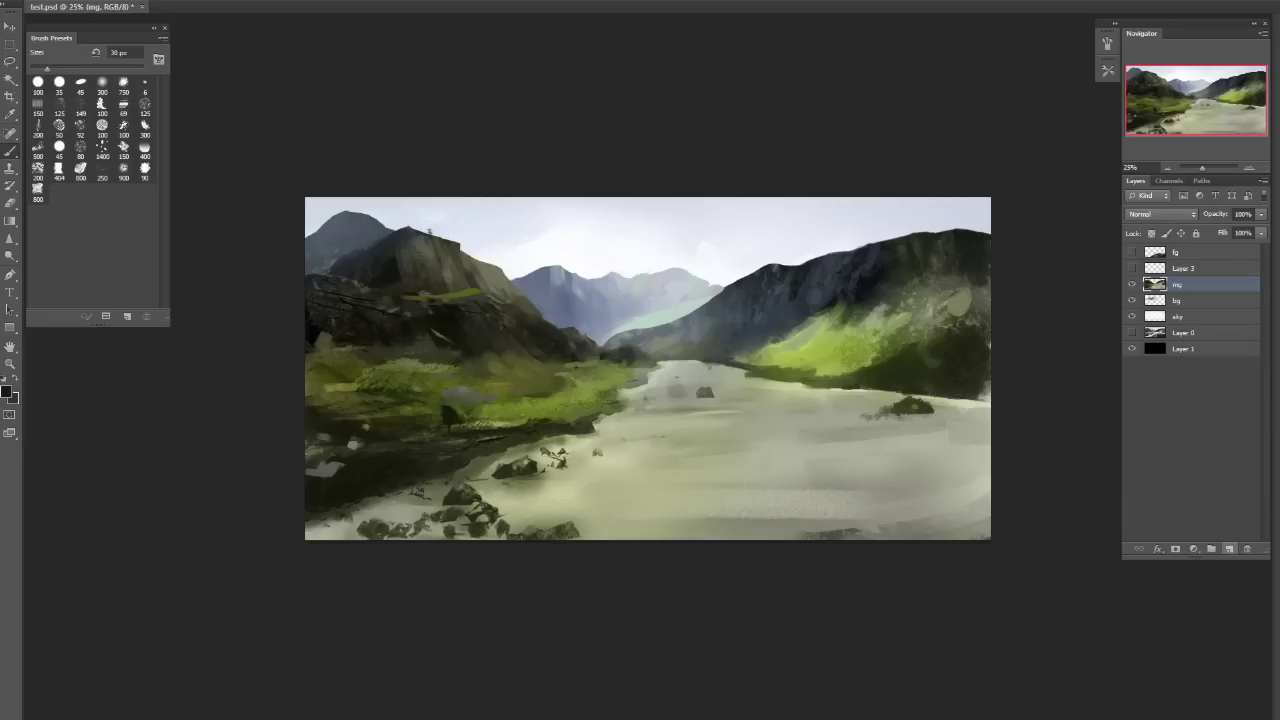
Add a new layer above mg and start choosing a blend mode for it.
click(1229, 549)
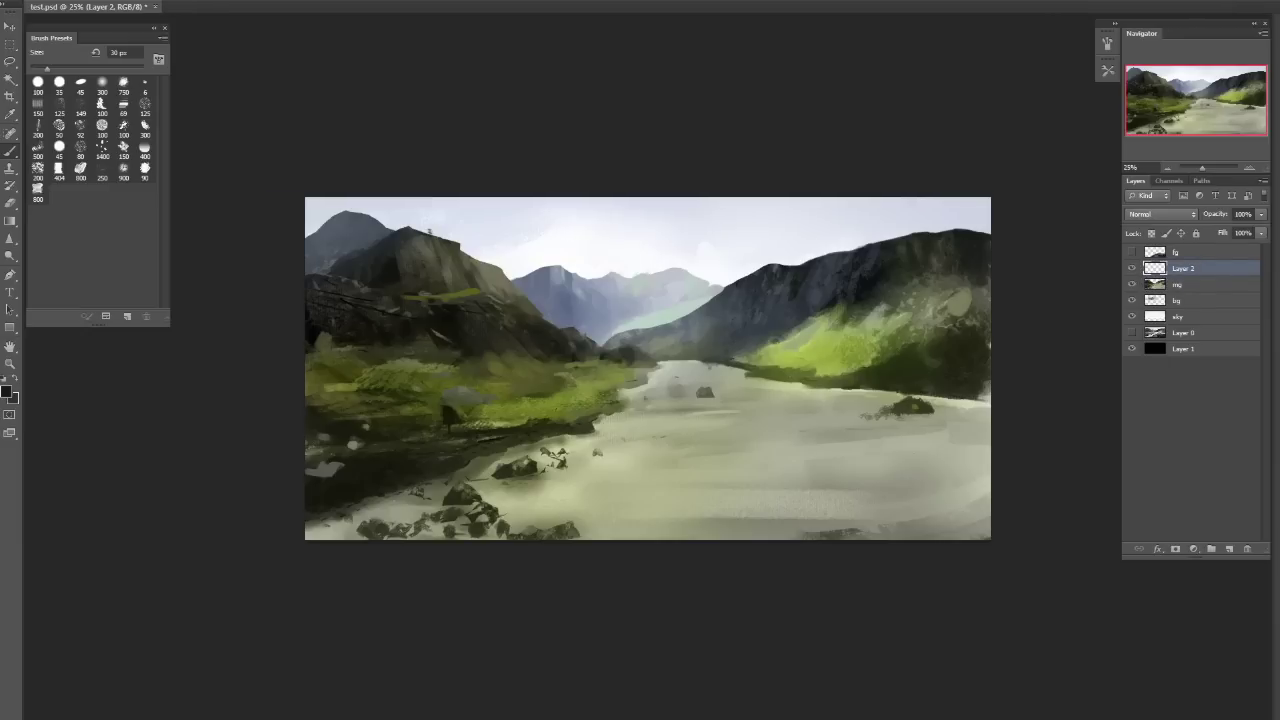
click(1160, 214)
click(1145, 432)
click(1160, 214)
click(1145, 550)
click(1160, 214)
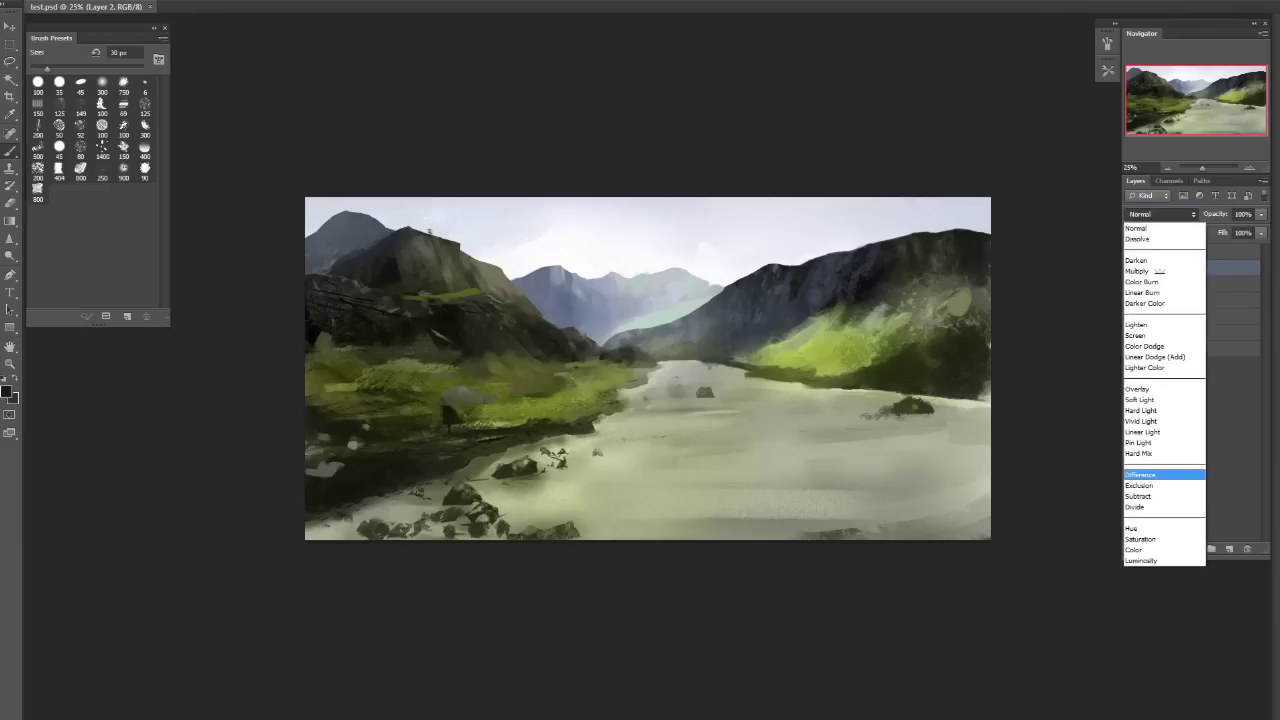
Set Layer 2 to the Color blend mode and tint the yellowish river water a pale blue-grey.
click(1134, 549)
key(bracketleft)
key(bracketleft)
key(bracketleft)
key(bracketleft)
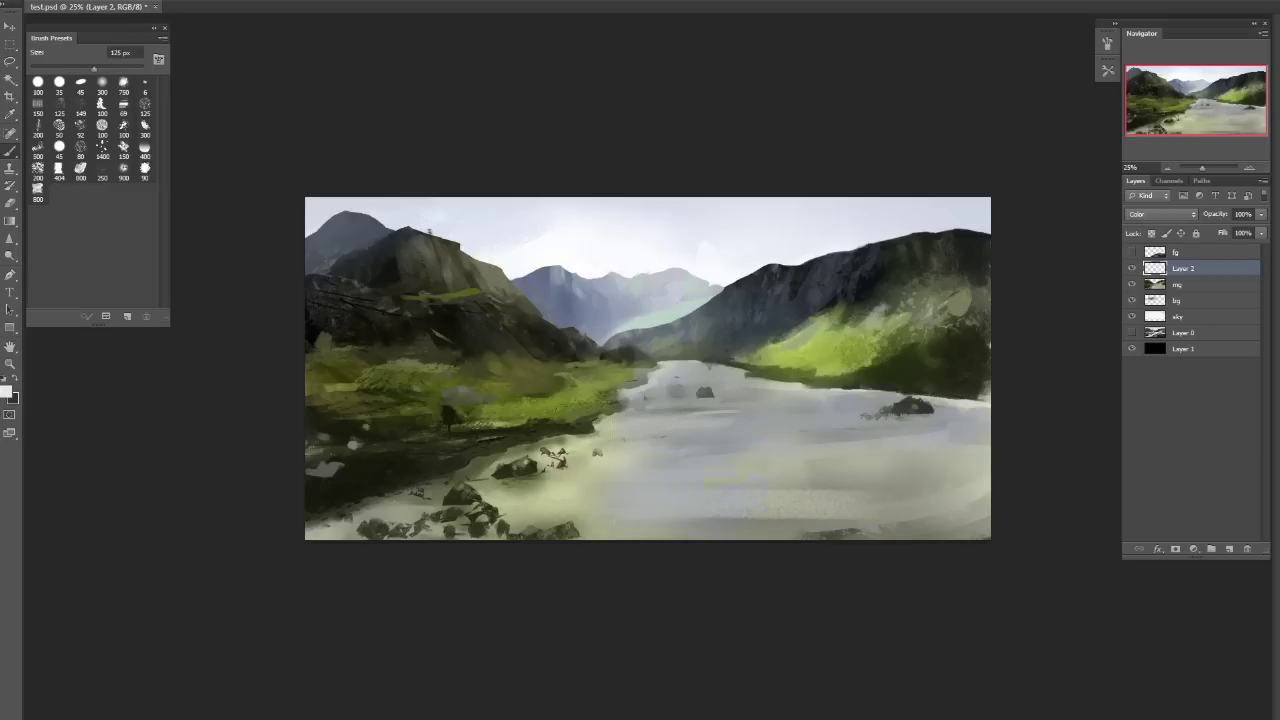
key(bracketleft)
key(bracketleft)
key(bracketleft)
key(bracketleft)
key(bracketleft)
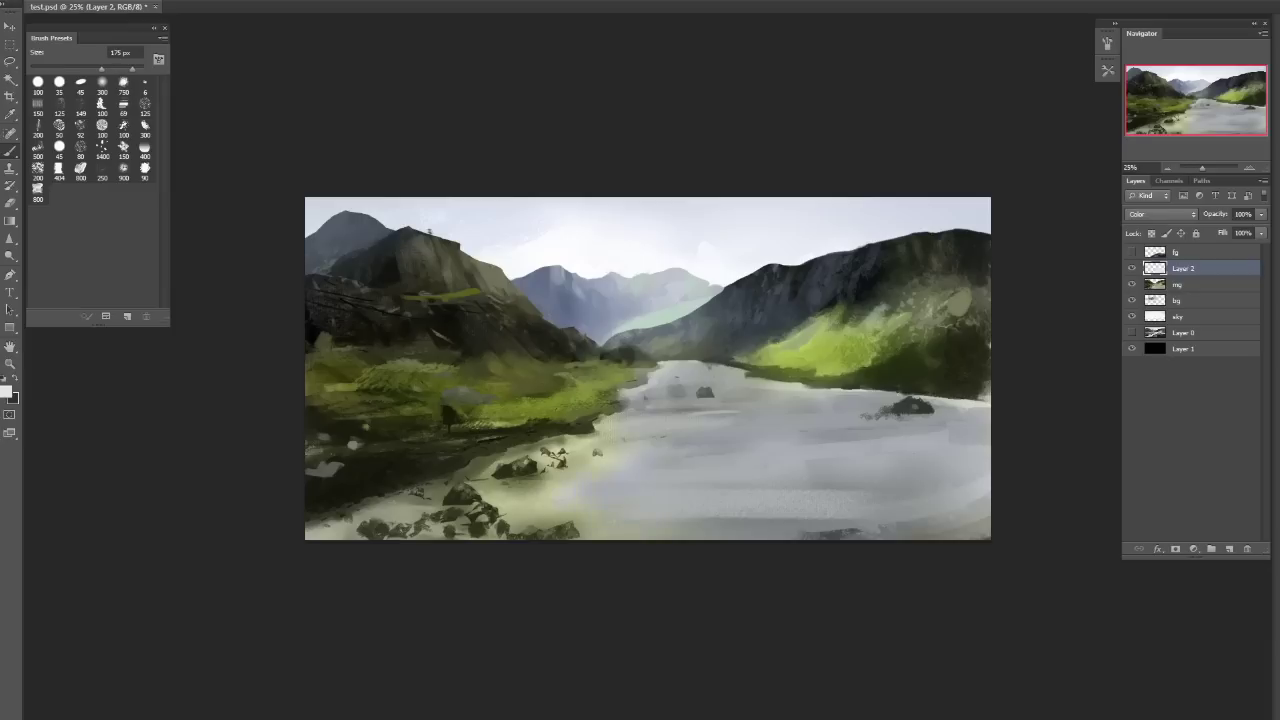
Extend the blue-grey tint over the shallow water and rocks along the river's near left shore.
key(bracketleft)
key(bracketleft)
key(bracketleft)
key(bracketleft)
key(bracketleft)
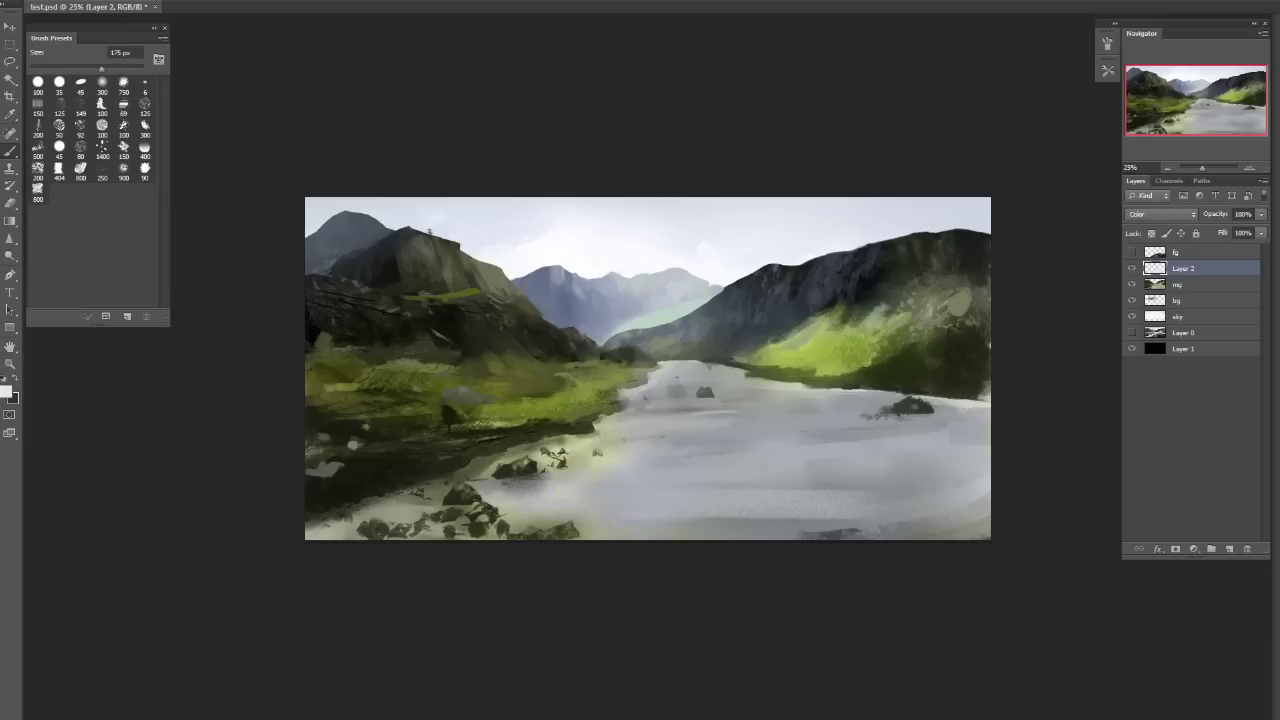
key(bracketleft)
key(bracketleft)
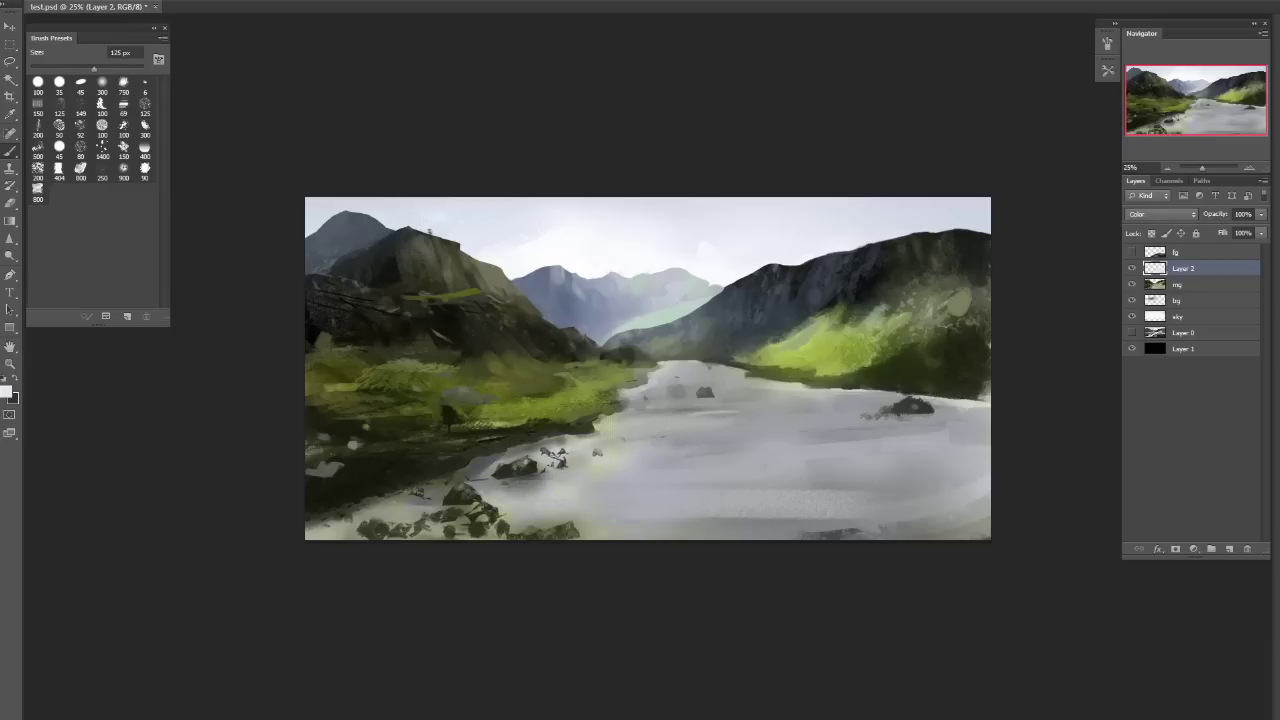
key(bracketright)
key(bracketright)
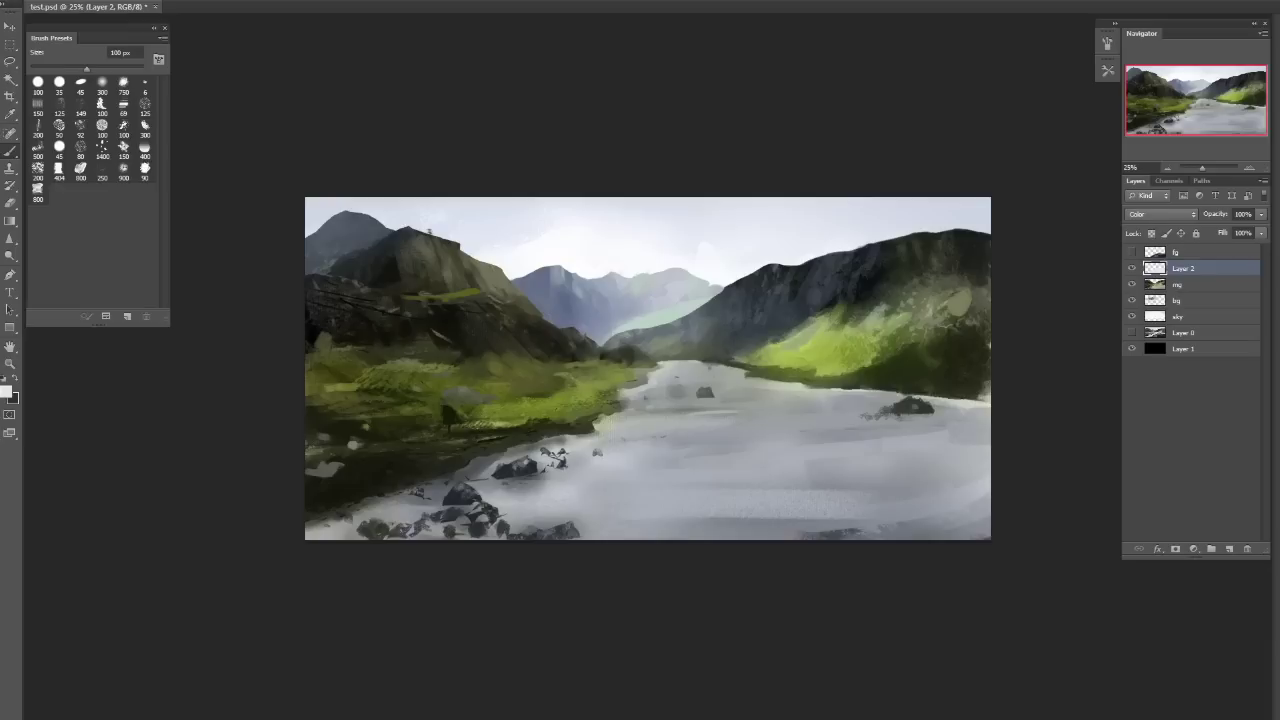
Add a new layer above Layer 2 and set its blend mode to Soft Light.
key(ctrl+shift+alt+n)
click(1162, 214)
click(1165, 399)
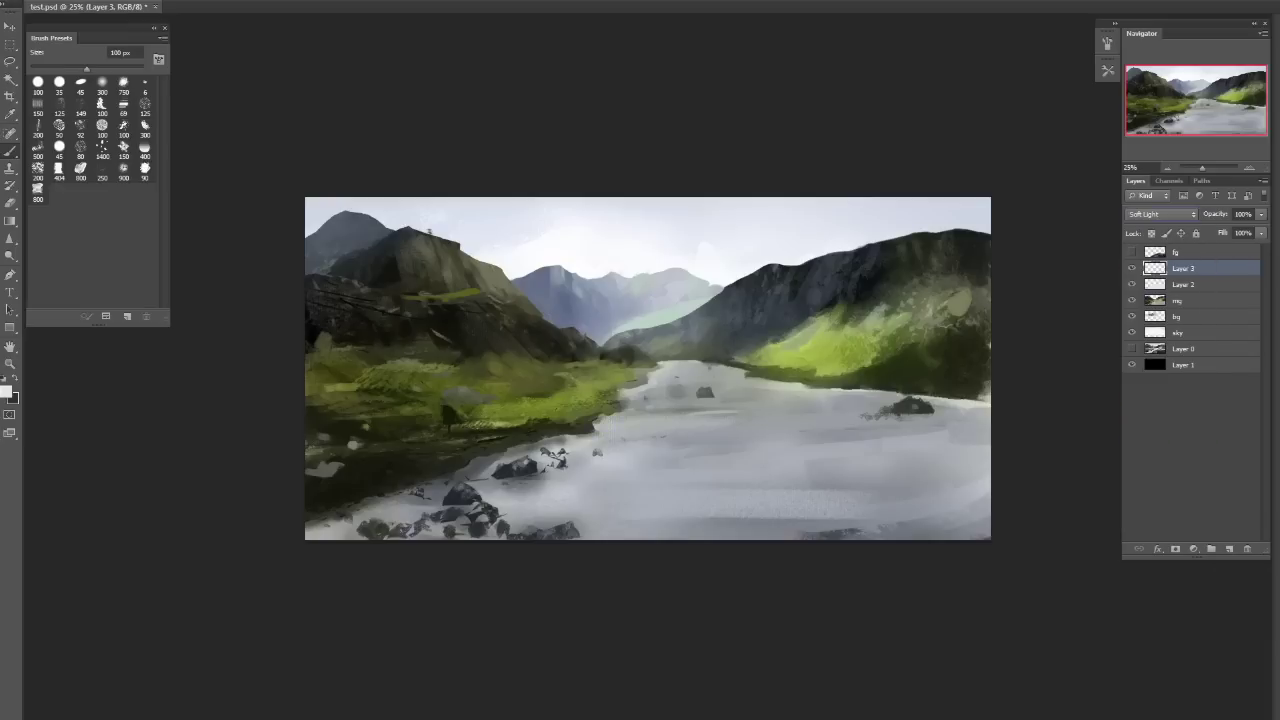
Brush white strokes over the near left shoreline and the middle of the river on the Soft Light layer.
key(bracketright)
drag(490, 495, 770, 492)
key(ctrl+z)
key(ctrl+z)
key(ctrl+z)
drag(400, 505, 540, 495)
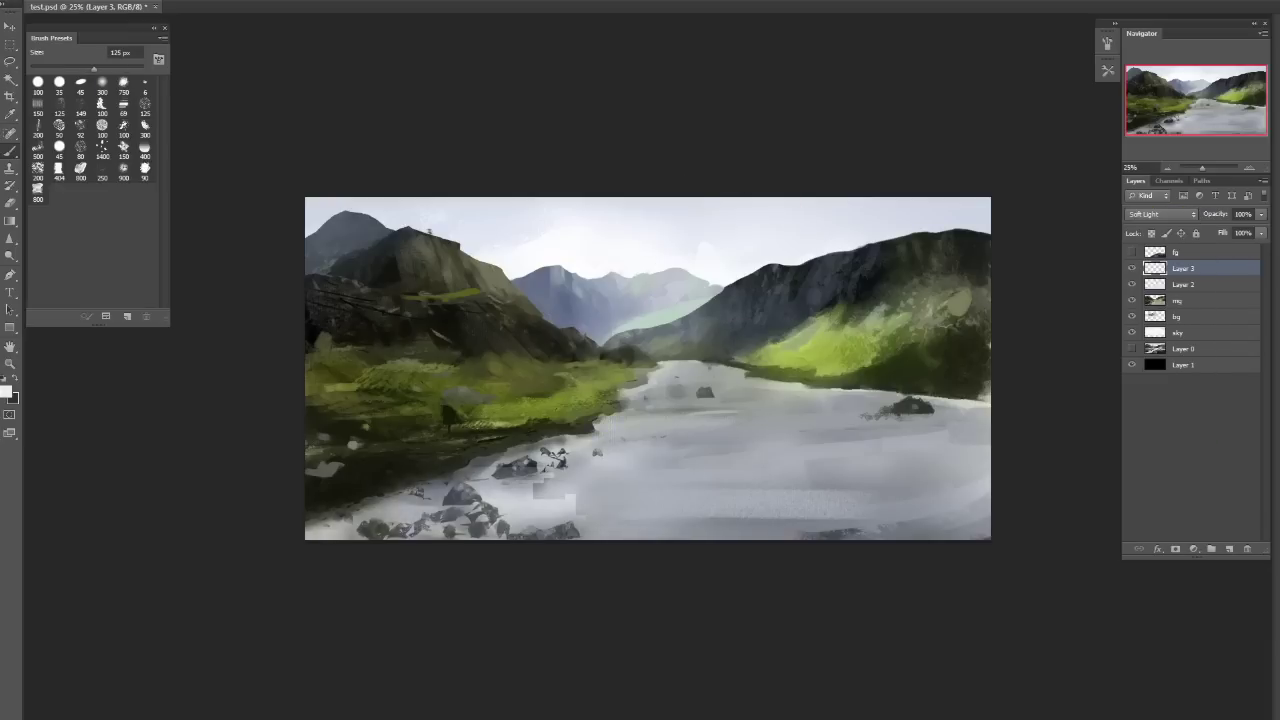
key(bracketleft)
key(bracketleft)
key(bracketleft)
key(ctrl+z)
drag(330, 500, 570, 500)
drag(650, 462, 810, 440)
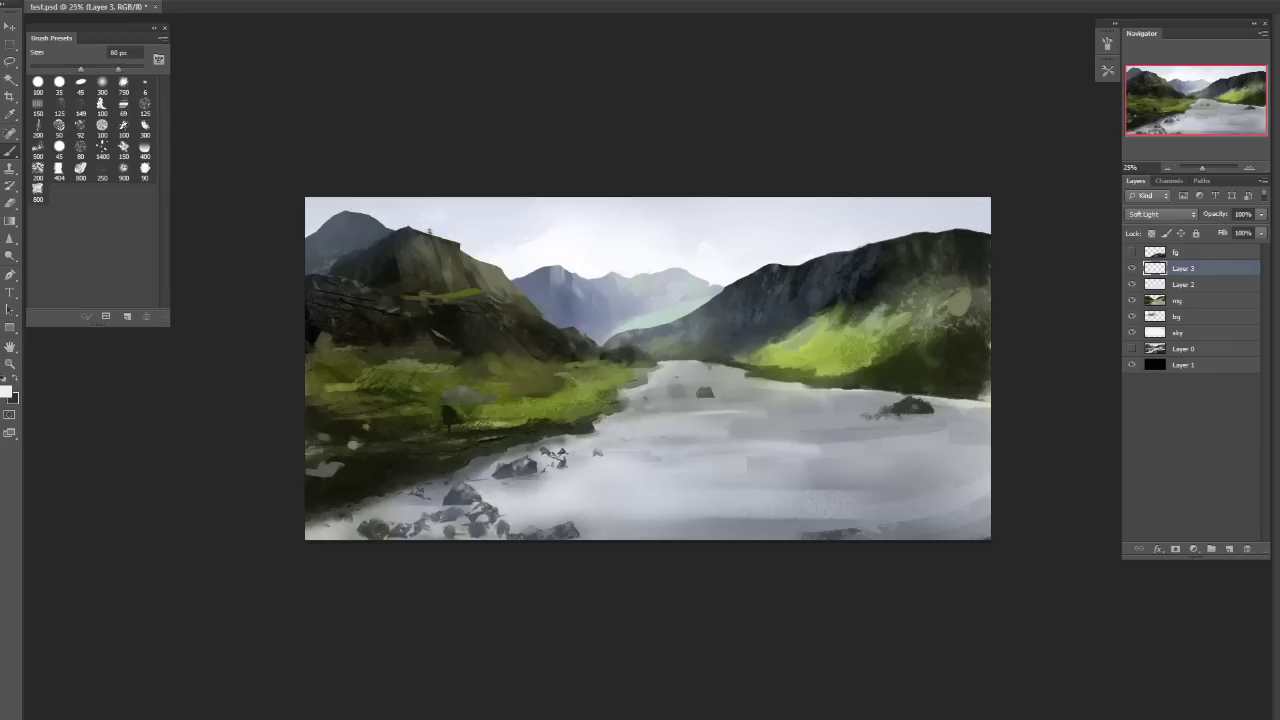
Switch to black and darken the river water near the lower right corner of the painting.
key(ctrl+z)
key(bracketright)
key(x)
key(ctrl+z)
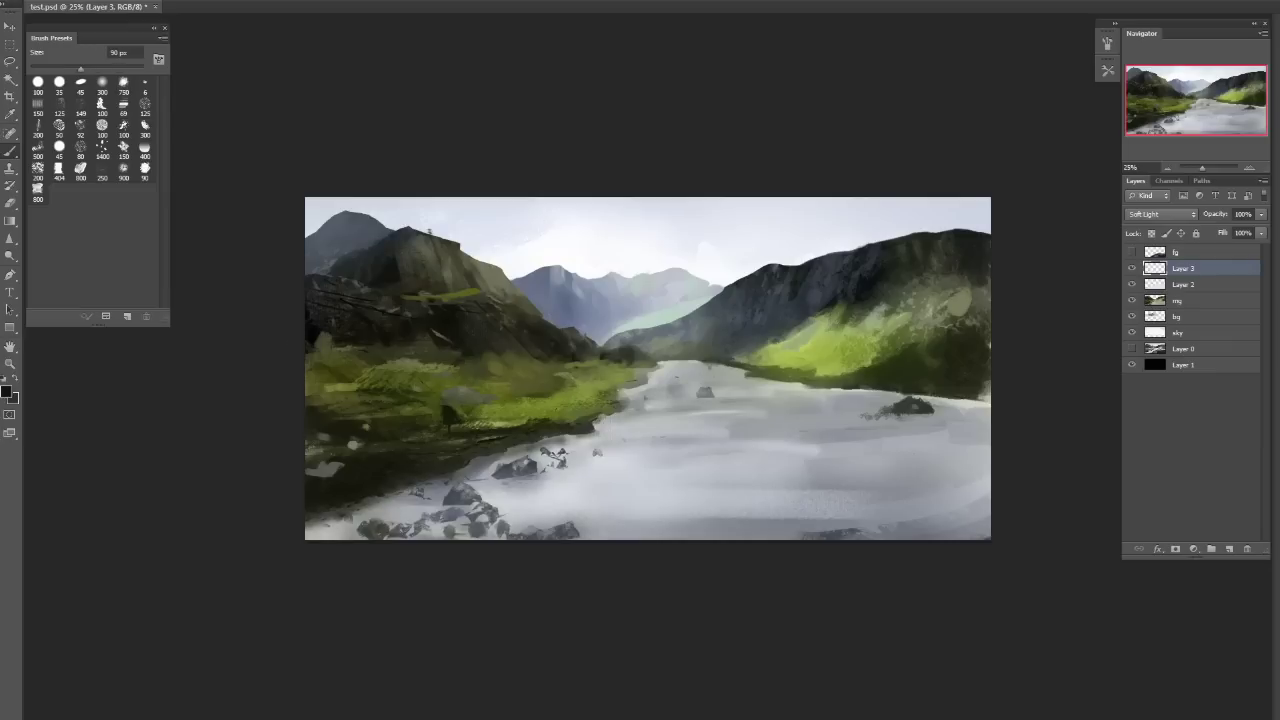
drag(935, 512, 985, 510)
key(ctrl+z)
drag(660, 495, 945, 490)
key(ctrl+z)
drag(850, 500, 985, 510)
key(ctrl+z)
Enlarge the brush to 1000 px and switch back to the light foreground colour.
key(bracketright)
key(bracketright)
key(bracketright)
key(bracketright)
key(bracketright)
key(bracketright)
key(bracketright)
key(bracketright)
key(bracketright)
key(bracketright)
key(bracketright)
key(bracketright)
key(bracketright)
key(bracketright)
key(x)
Merge Layer 3 and Layer 2 down into the mg layer and save the document.
key(h)
key(h)
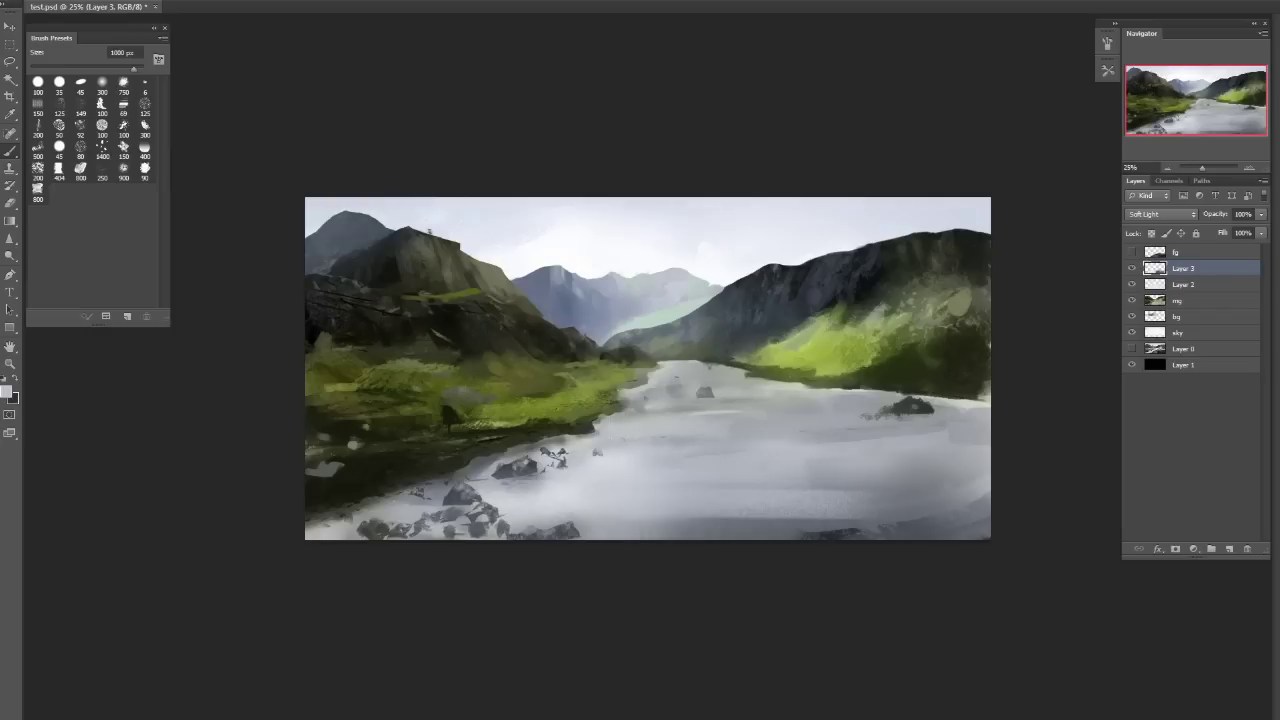
key(h)
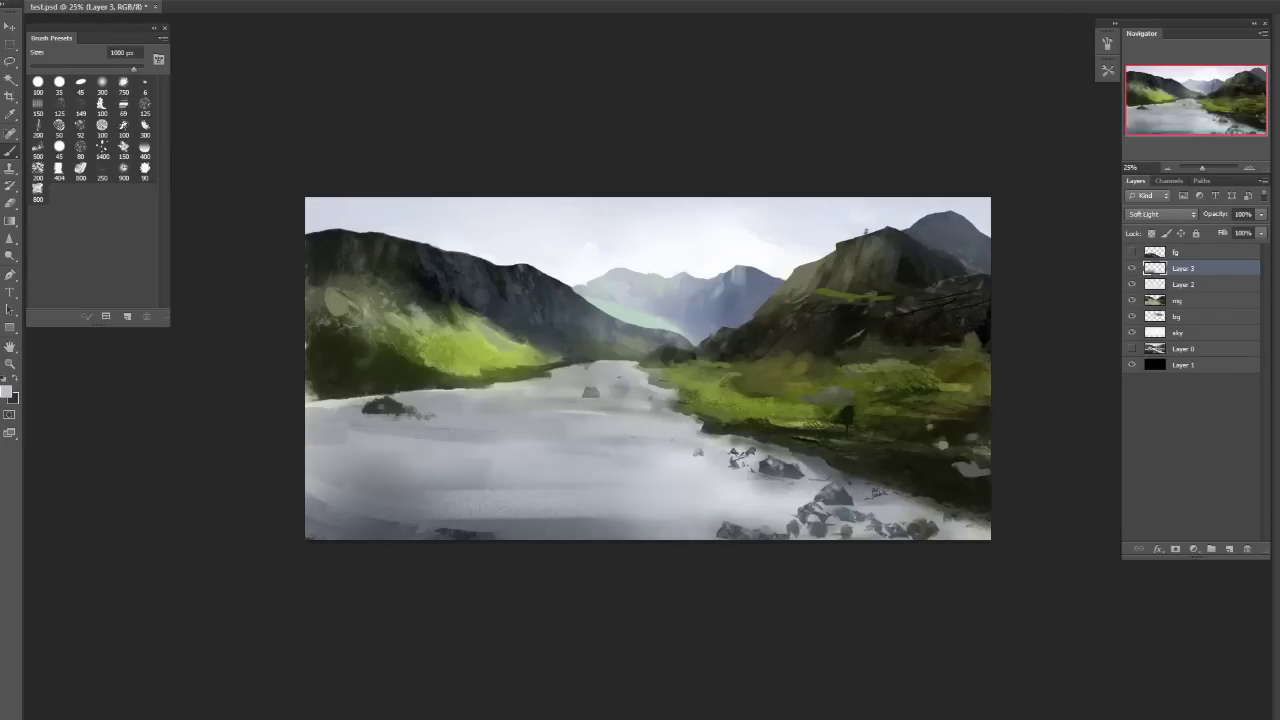
key(ctrl+e)
key(ctrl+e)
key(ctrl+s)
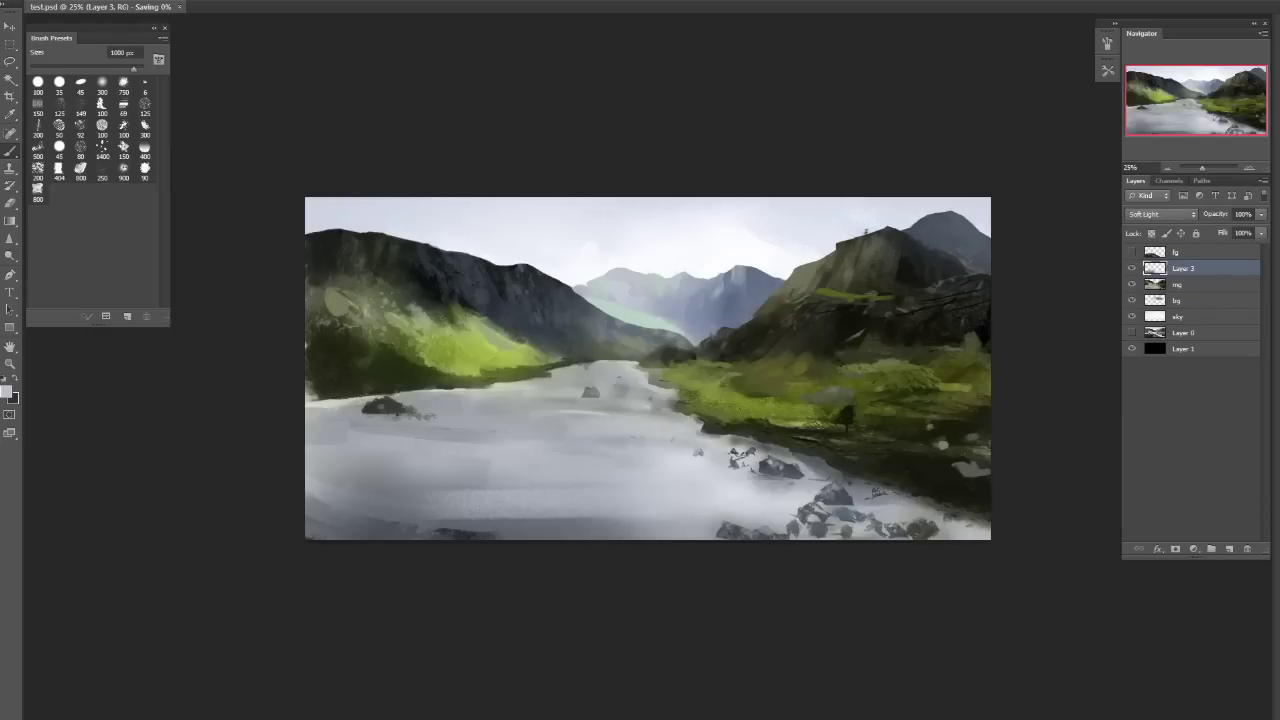
key(h)
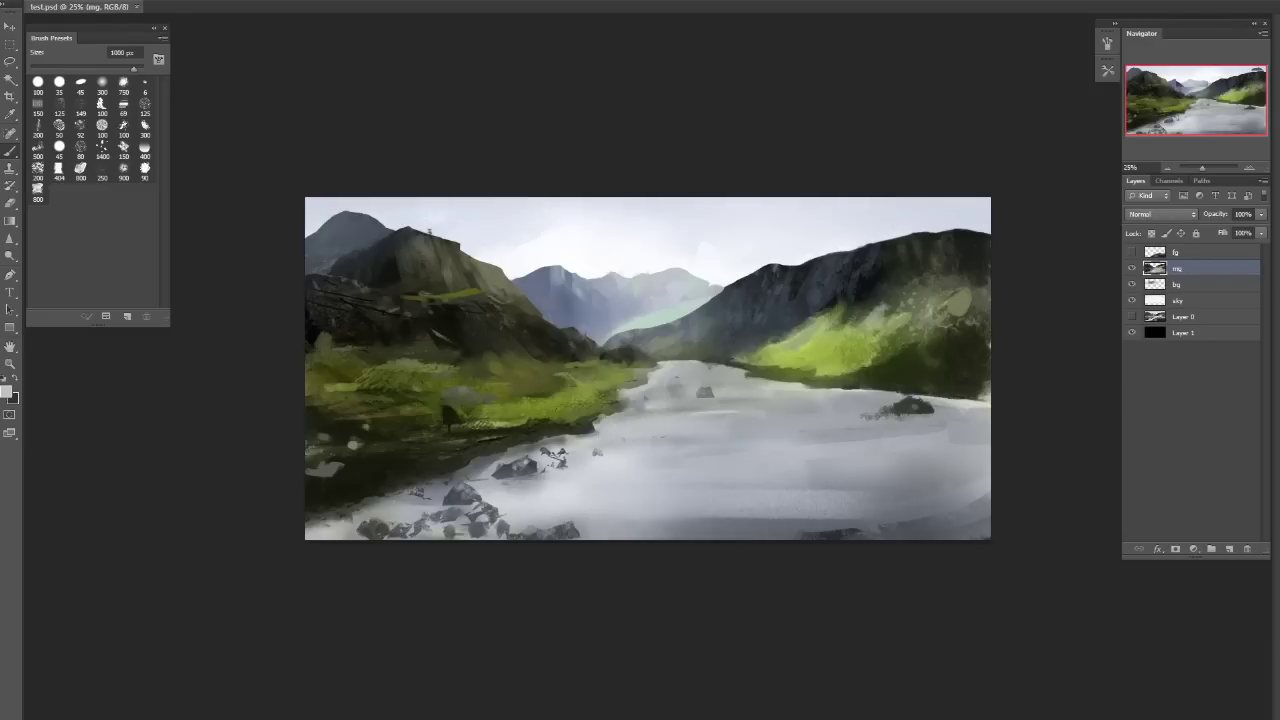
Erase the small protruding structure and jagged edge from the left mountain's peak on the mg layer.
key(e)
key(bracketright)
key(bracketright)
key(bracketright)
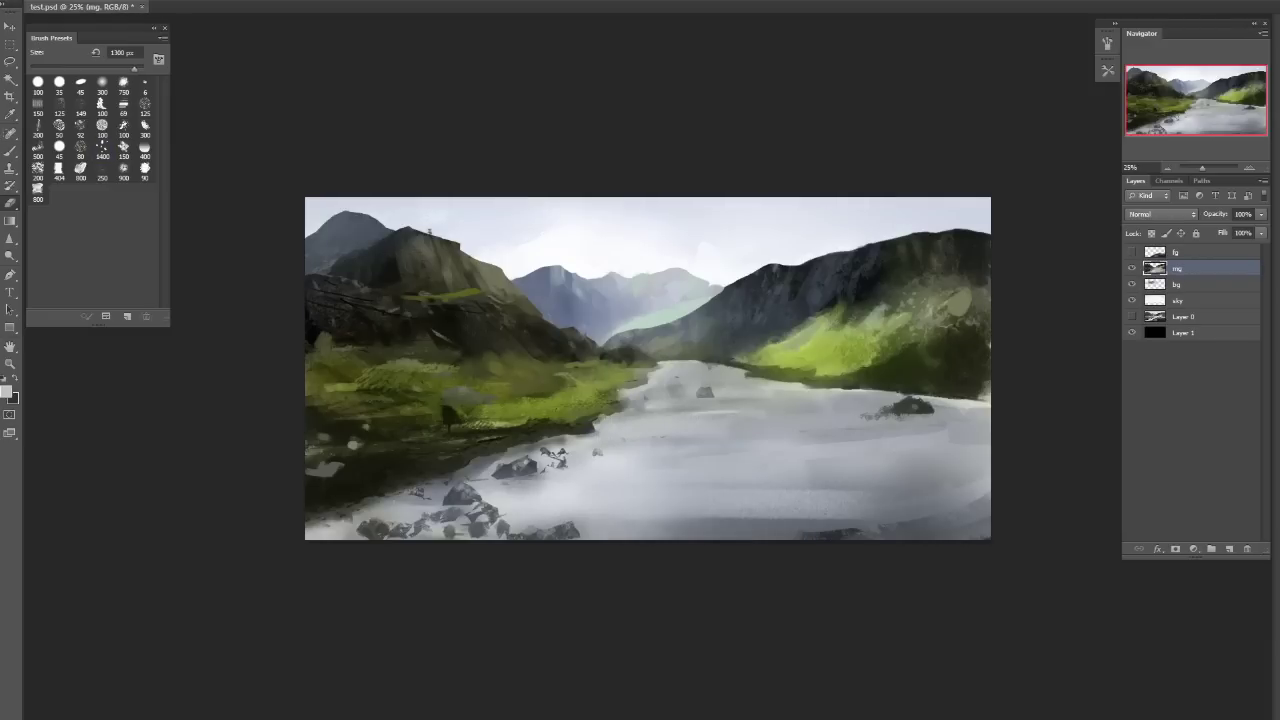
key(bracketleft)
key(bracketleft)
key(bracketleft)
key(bracketleft)
key(bracketleft)
key(bracketleft)
key(bracketleft)
key(bracketleft)
key(bracketleft)
key(bracketleft)
key(bracketleft)
key(bracketleft)
key(bracketleft)
key(bracketleft)
key(bracketleft)
key(bracketleft)
key(bracketleft)
key(bracketleft)
key(bracketleft)
key(bracketleft)
key(b)
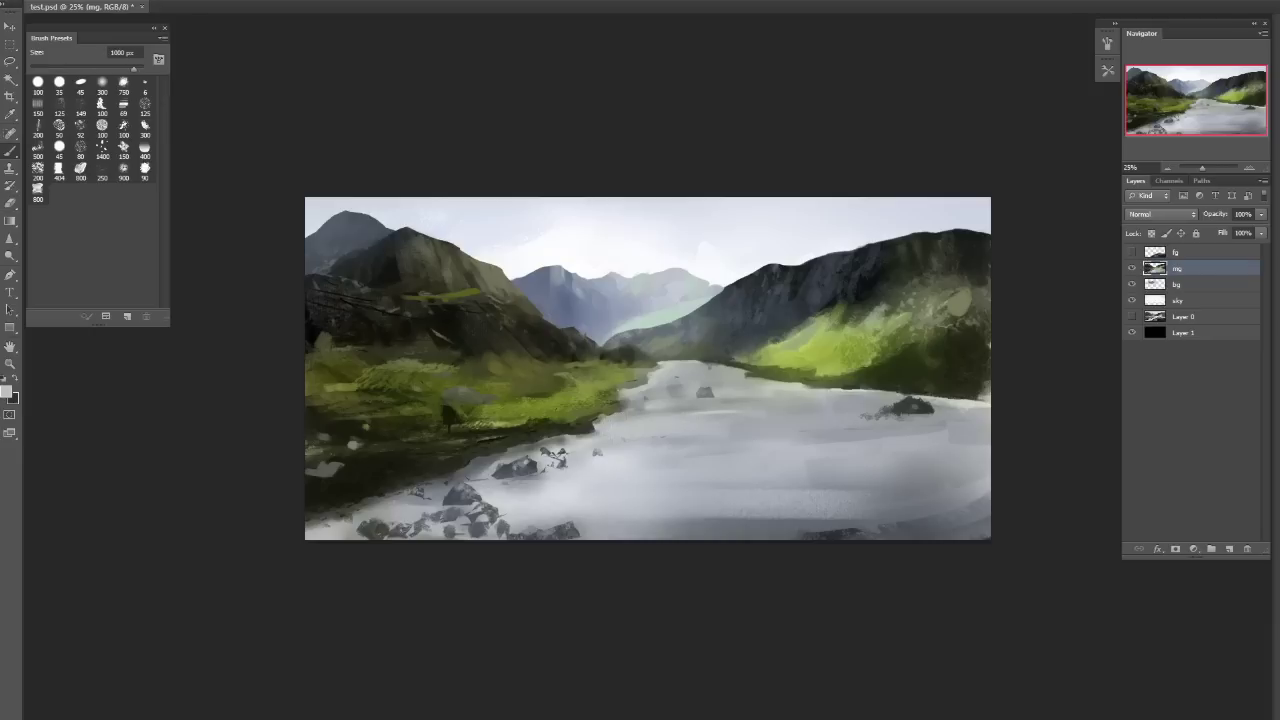
Sample a dark green from the left hillside and paint it onto the near left shore rocks with a smaller brush.
alt+click(391, 349)
key(bracketleft)
key(bracketleft)
key(bracketleft)
key(bracketleft)
key(bracketleft)
key(bracketleft)
key(bracketleft)
key(bracketleft)
key(bracketleft)
mouse_move(442, 518)
mouse_down()
mouse_move(426, 526)
mouse_move(470, 530)
mouse_up()
drag(392, 534, 366, 532)
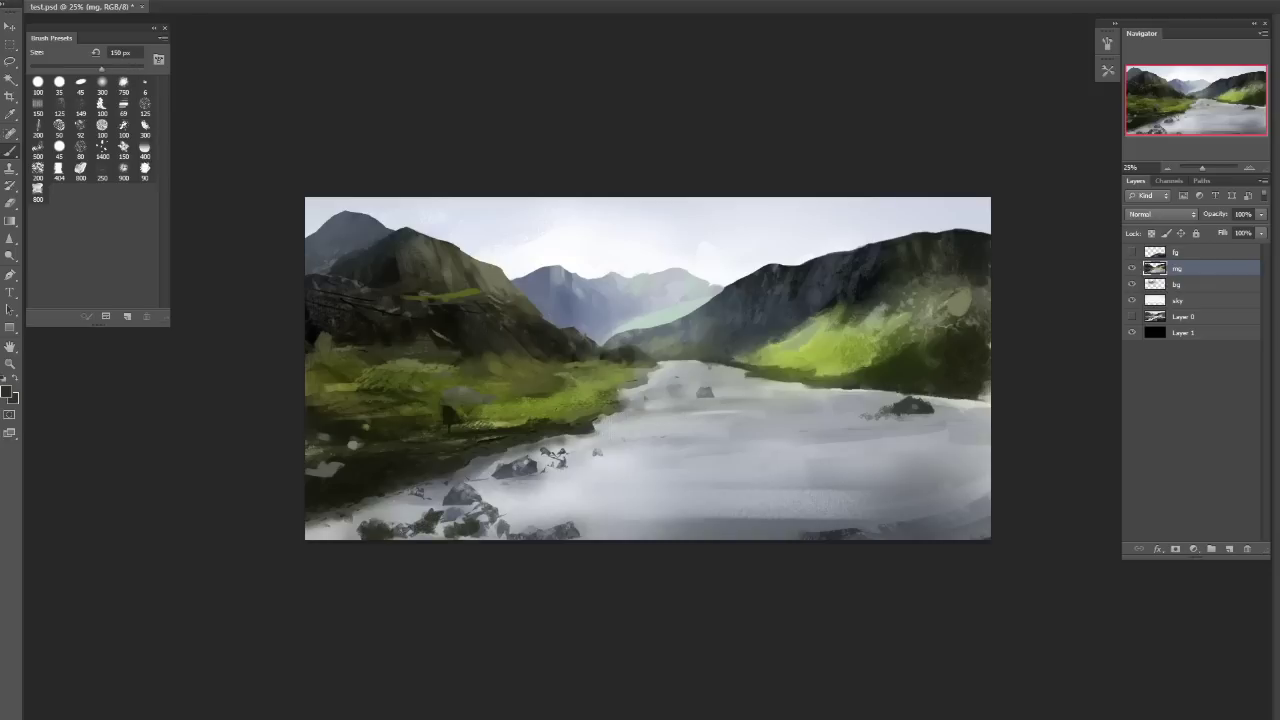
Deepen the shore rocks with a dark tone sampled from the left bank.
alt+click(445, 415)
click(461, 497)
click(380, 532)
key(bracketright)
Set the foreground colour to #3e4136 and paint a small rock in the water and more rocks along the near shore.
click(6, 391)
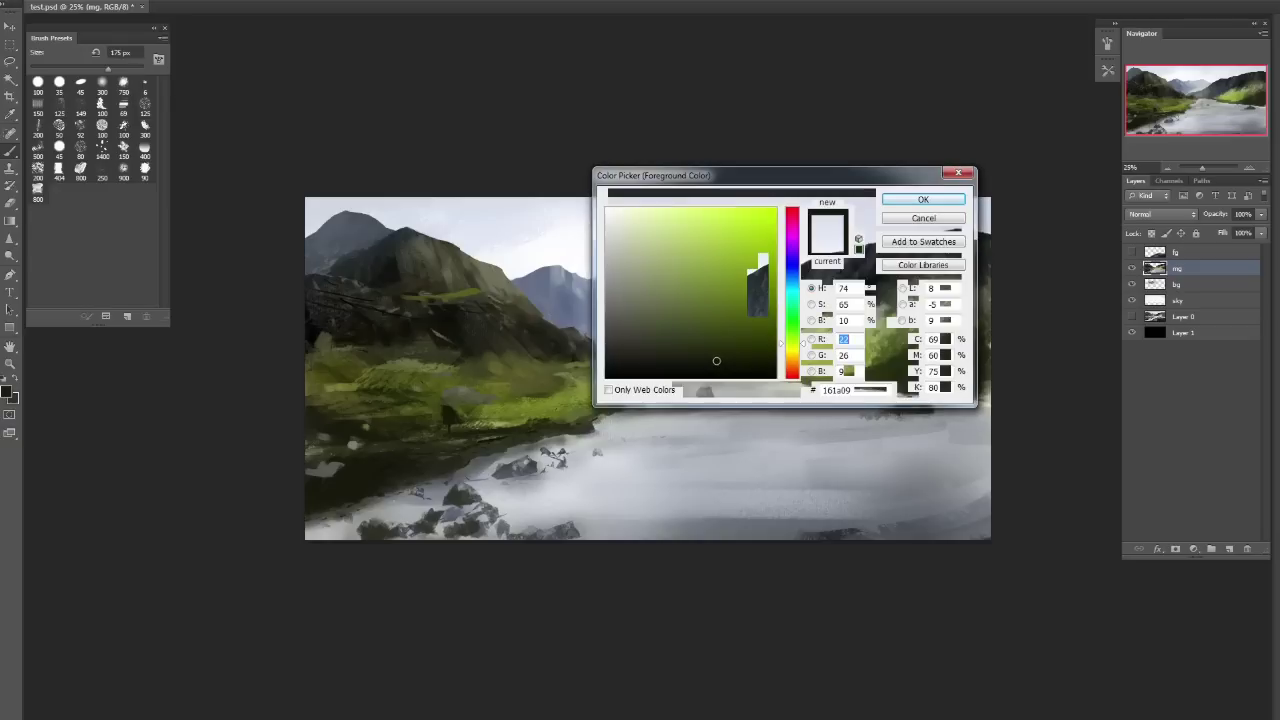
click(634, 337)
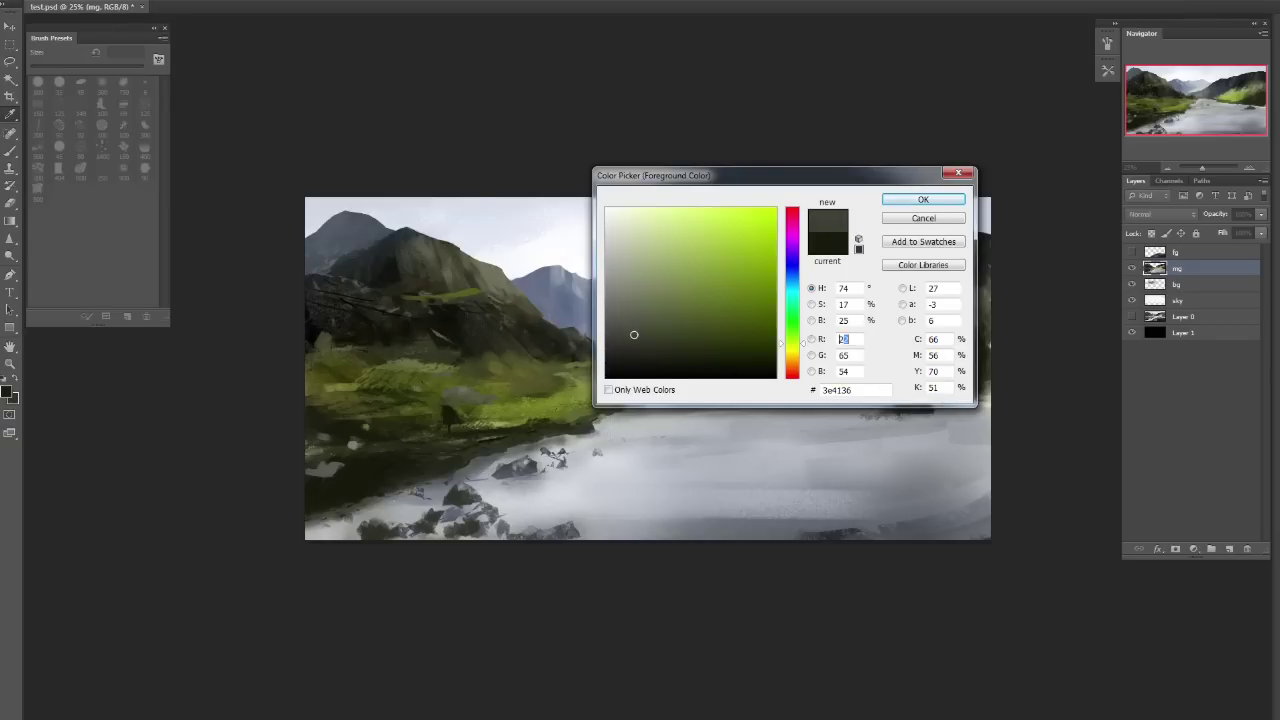
click(917, 203)
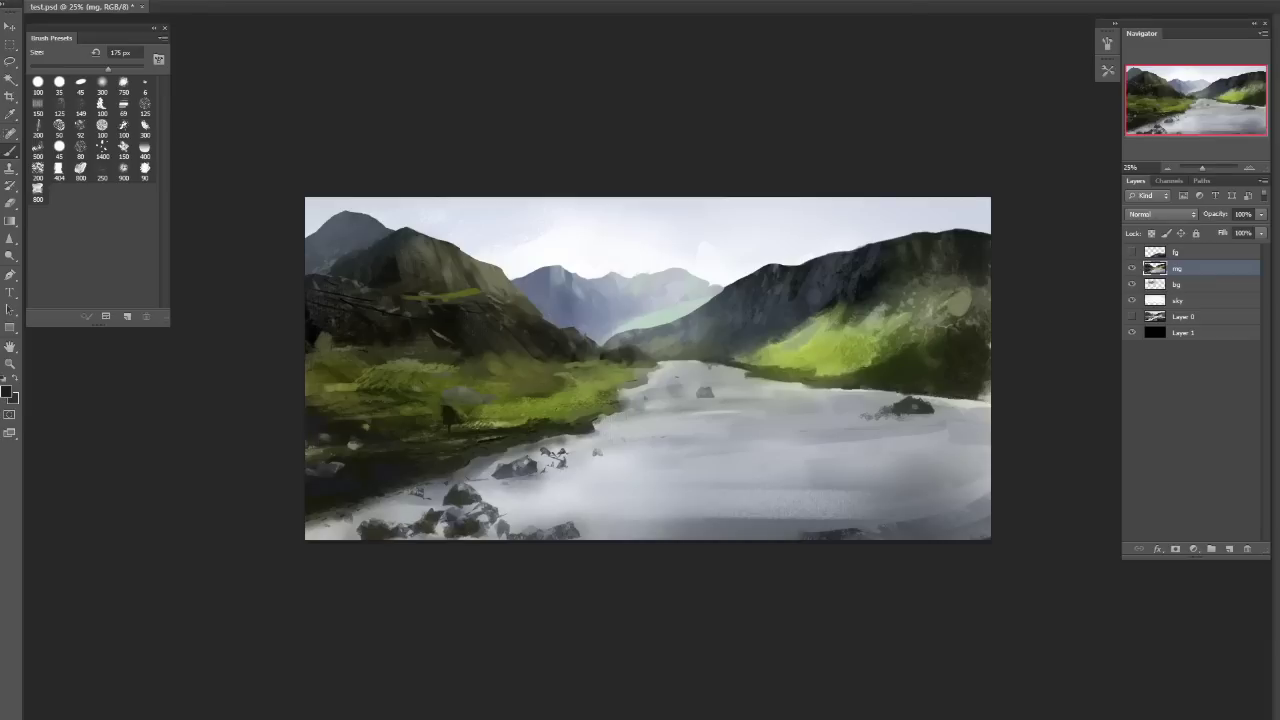
drag(543, 488, 553, 500)
drag(450, 525, 515, 530)
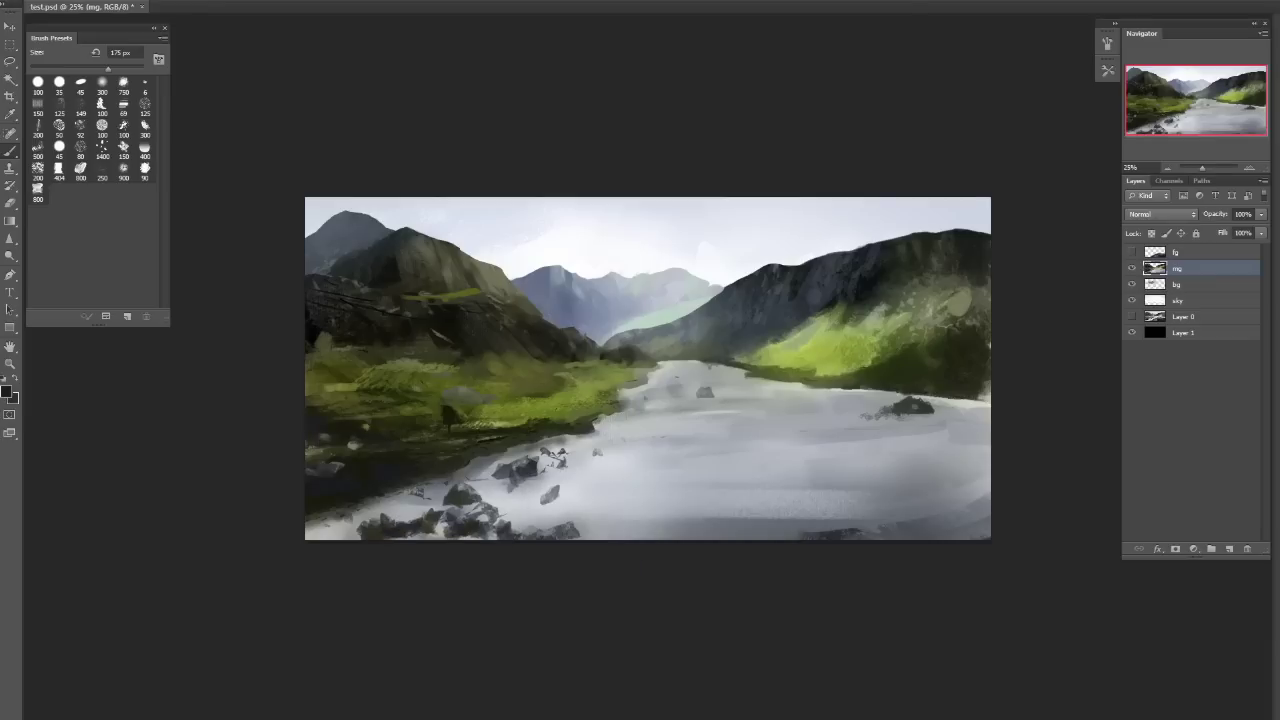
Sample the pale water colour and paint light touches on the river with the 45 px elliptical brush preset.
alt+click(518, 486)
alt+click(724, 488)
click(80, 84)
key(bracketleft)
key(bracketleft)
key(bracketleft)
key(bracketright)
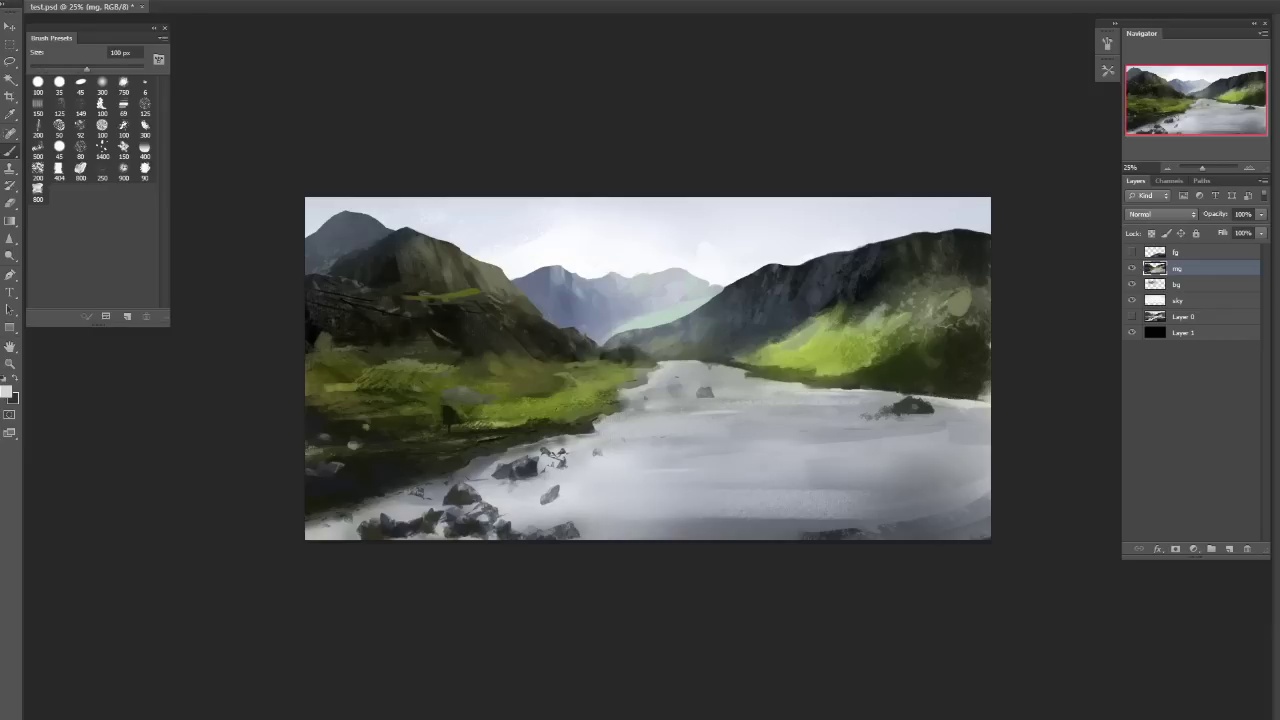
key(bracketright)
key(bracketright)
key(bracketright)
key(bracketright)
key(bracketright)
key(bracketright)
key(bracketright)
drag(940, 442, 962, 444)
Sample the dark islet's colour and widen its base along the waterline in the right part of the river.
alt+click(910, 407)
mouse_move(892, 412)
mouse_down()
mouse_move(860, 418)
mouse_move(938, 418)
mouse_move(878, 423)
mouse_up()
key(ctrl+z)
key(ctrl+z)
key(ctrl+z)
alt+click(905, 430)
mouse_move(898, 419)
mouse_down()
mouse_move(872, 419)
mouse_move(938, 423)
mouse_up()
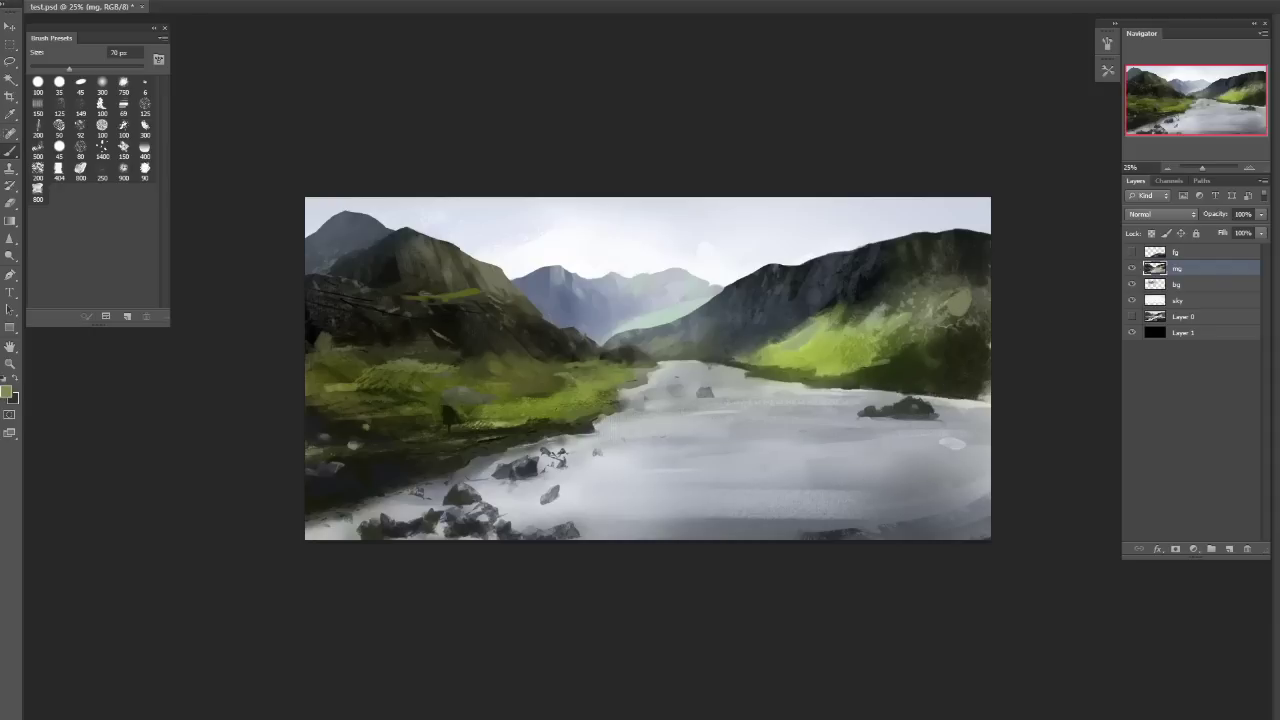
Refine the right slope's lower grass and riverbank edge with greens and bank tones sampled nearby.
alt+click(834, 349)
drag(902, 357, 942, 352)
alt+click(782, 391)
alt+click(742, 376)
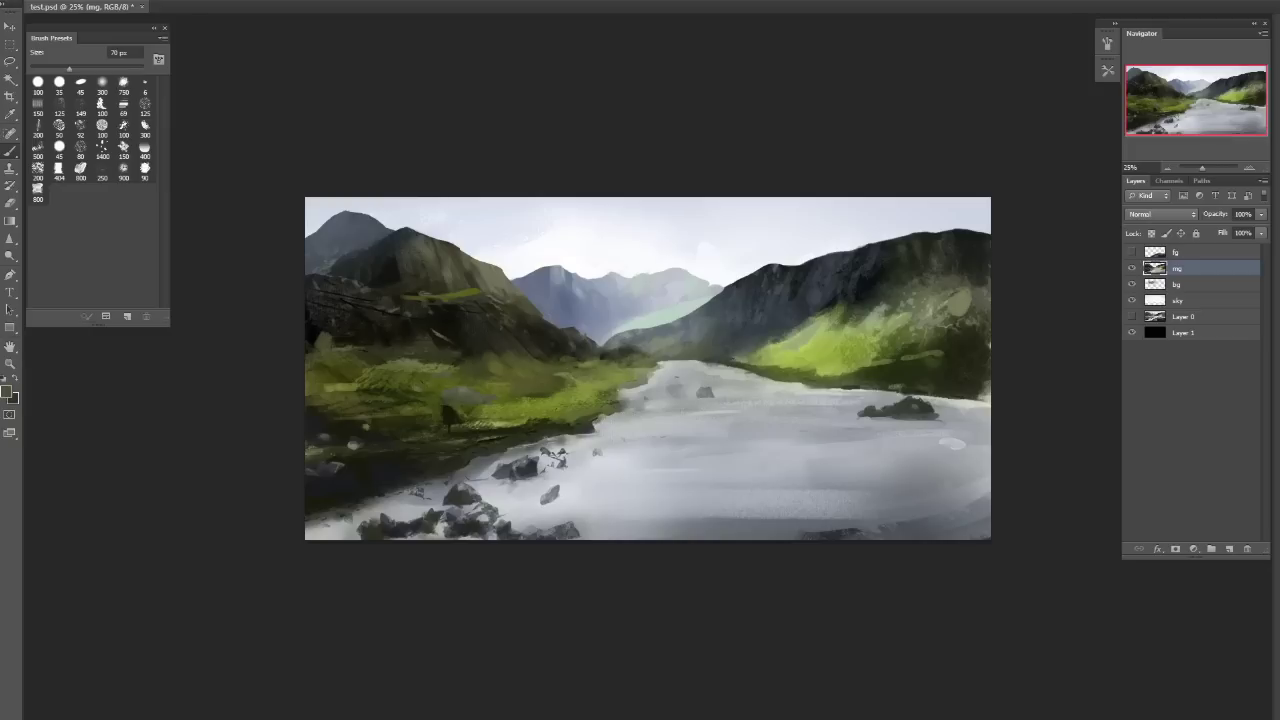
Sample a tone from the left bank and refine its far edge, reducing the brush to 25 px.
alt+click(568, 360)
key(bracketleft)
key(bracketleft)
key(bracketleft)
key(bracketleft)
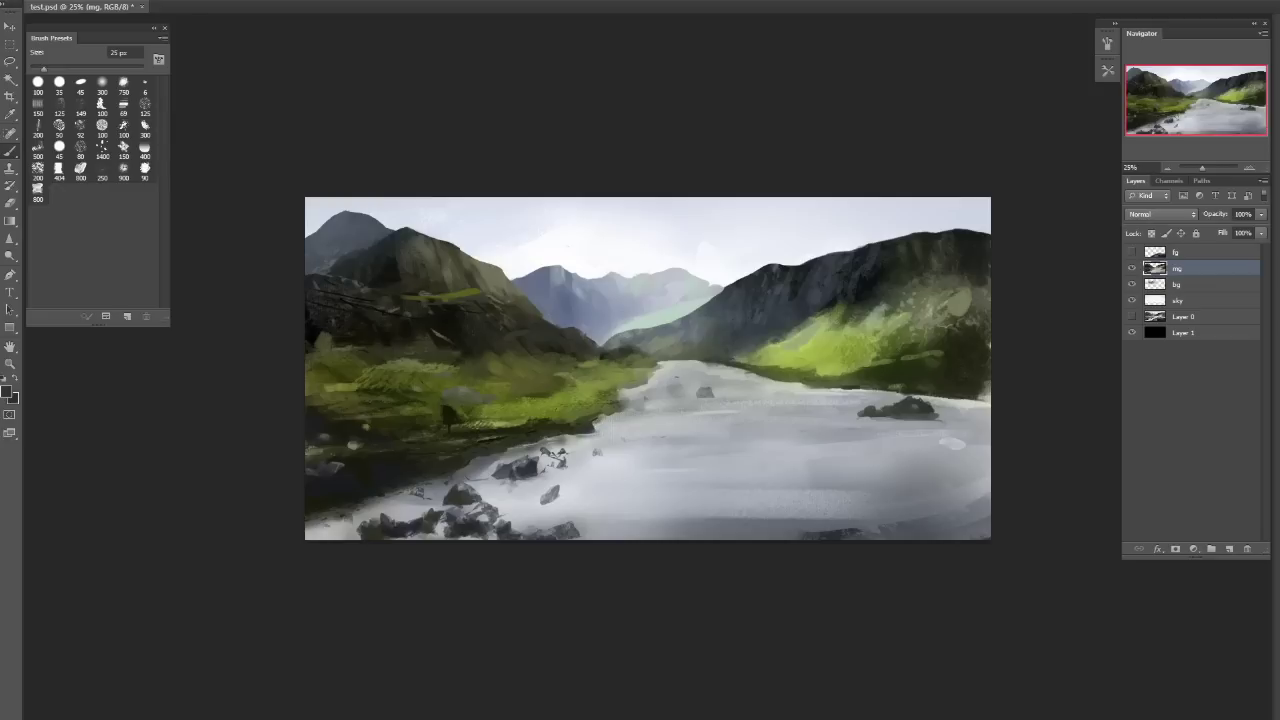
Choose the 50 px textured brush preset, shrink it, and dab small light grey rocks onto the left hillside.
click(59, 125)
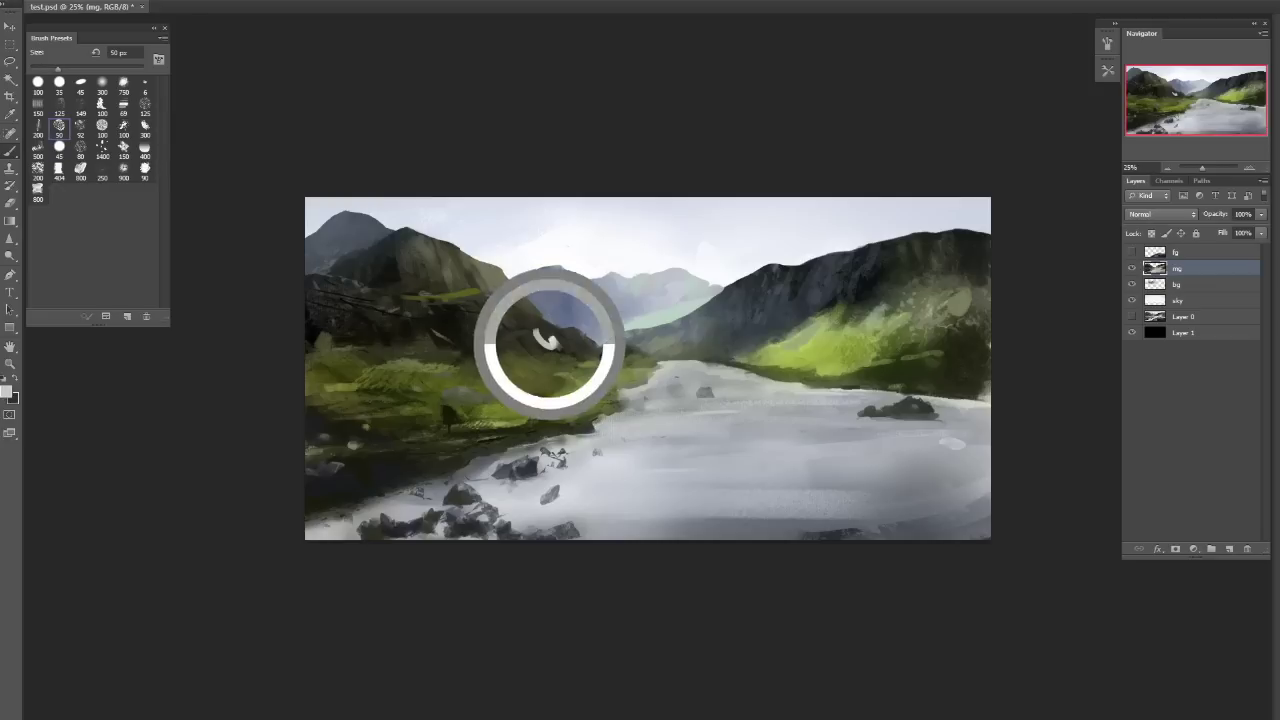
key(bracketleft)
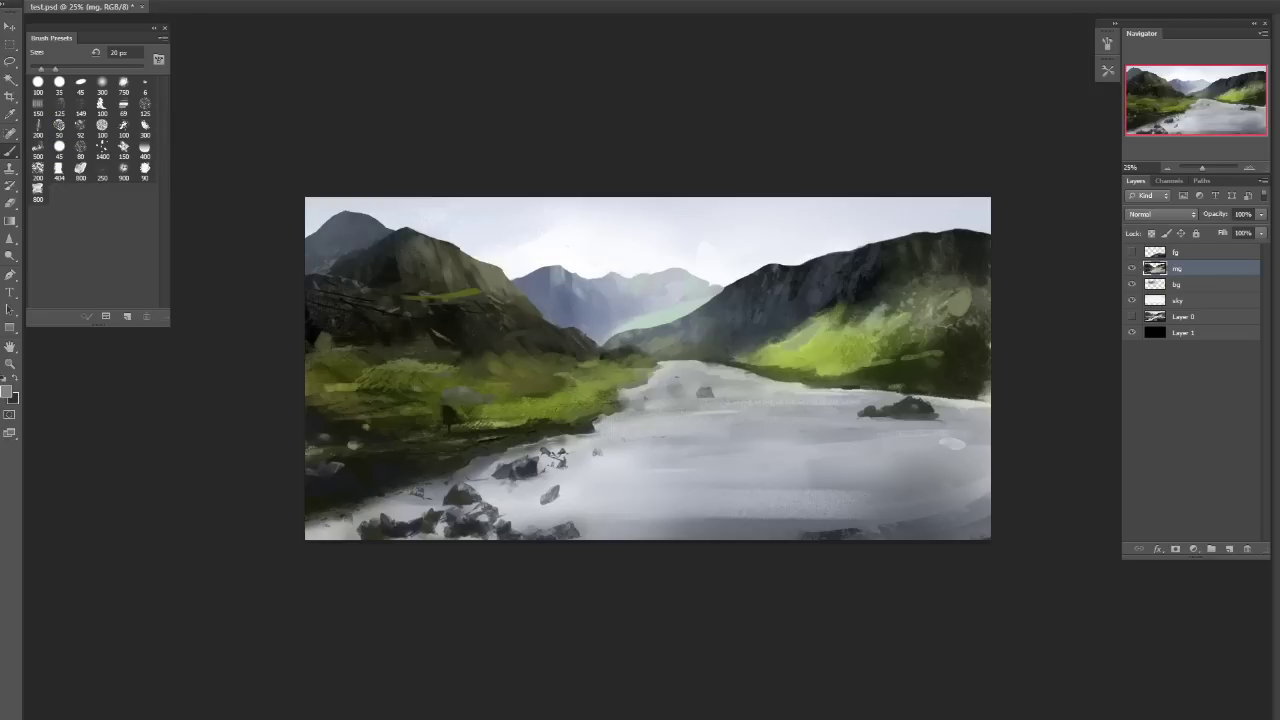
key(bracketleft)
key(bracketleft)
key(bracketleft)
key(bracketleft)
Make the fg layer visible, check the painting mirrored, and save the document.
key(ctrl+shift+h)
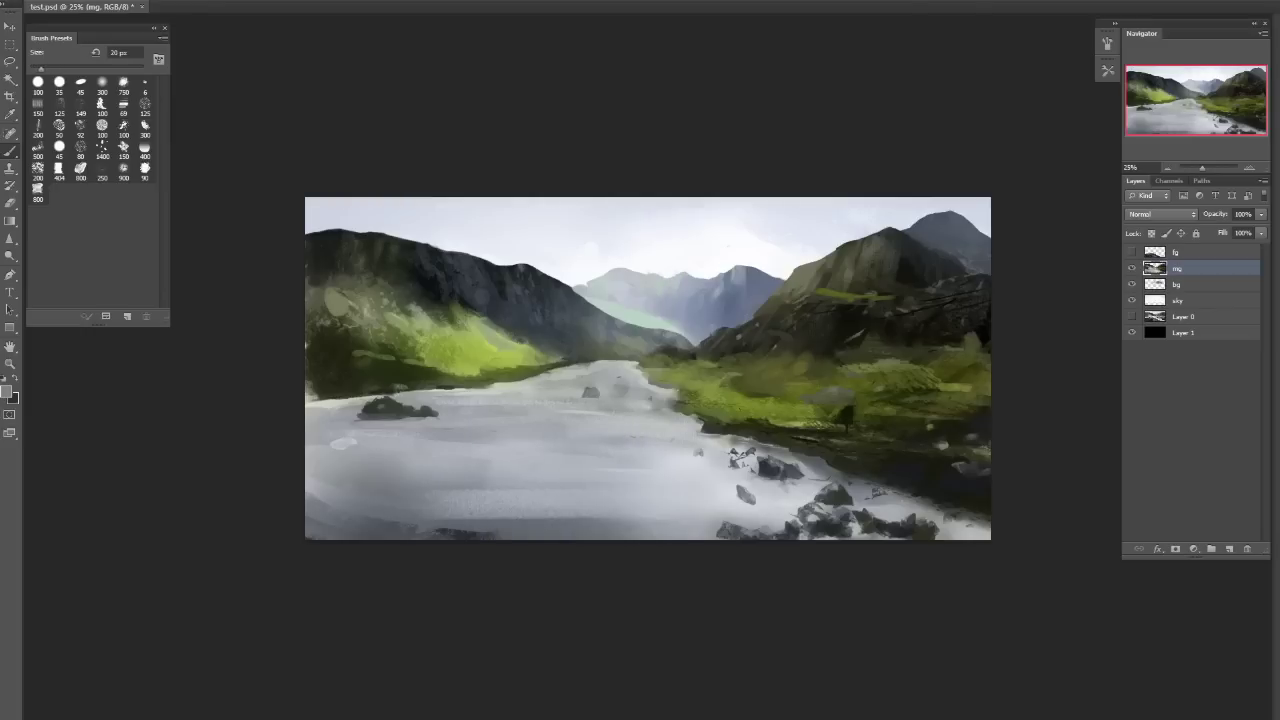
key(ctrl+shift+h)
key(ctrl+shift+h)
click(1132, 252)
key(ctrl+shift+h)
click(1132, 252)
key(ctrl+s)
Add a new layer clipped to the fg layer and set its blend mode to Color.
click(1176, 252)
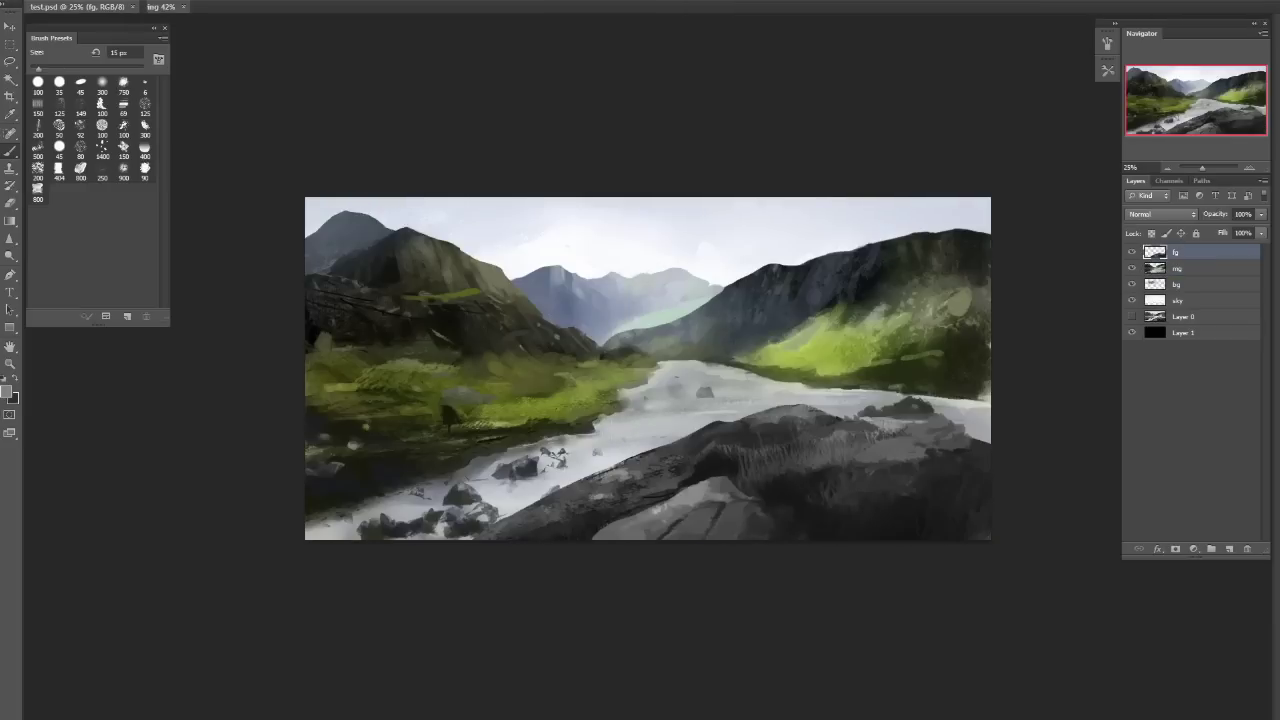
click(1229, 549)
click(1162, 214)
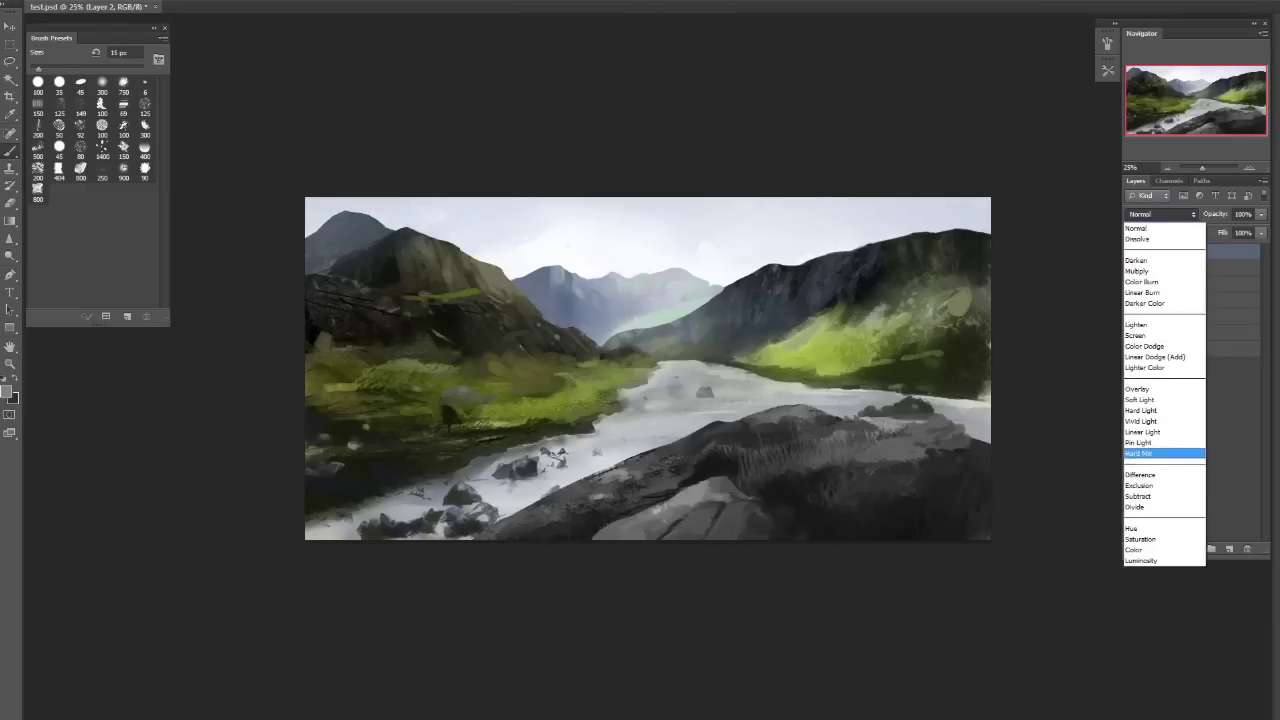
key(Down)
key(Down)
key(Down)
key(Down)
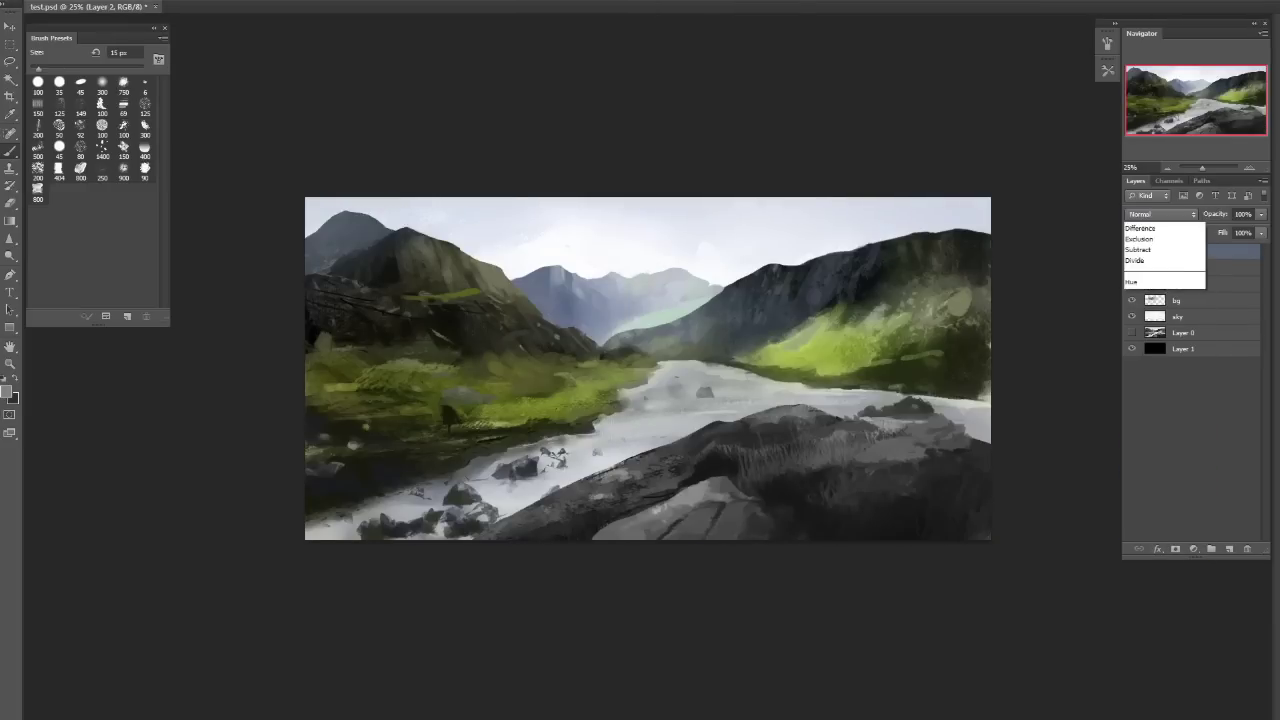
key(Return)
Choose the 300 px soft brush, sample the sunlit hillside's green, and tint the whole foreground hill with it.
click(102, 85)
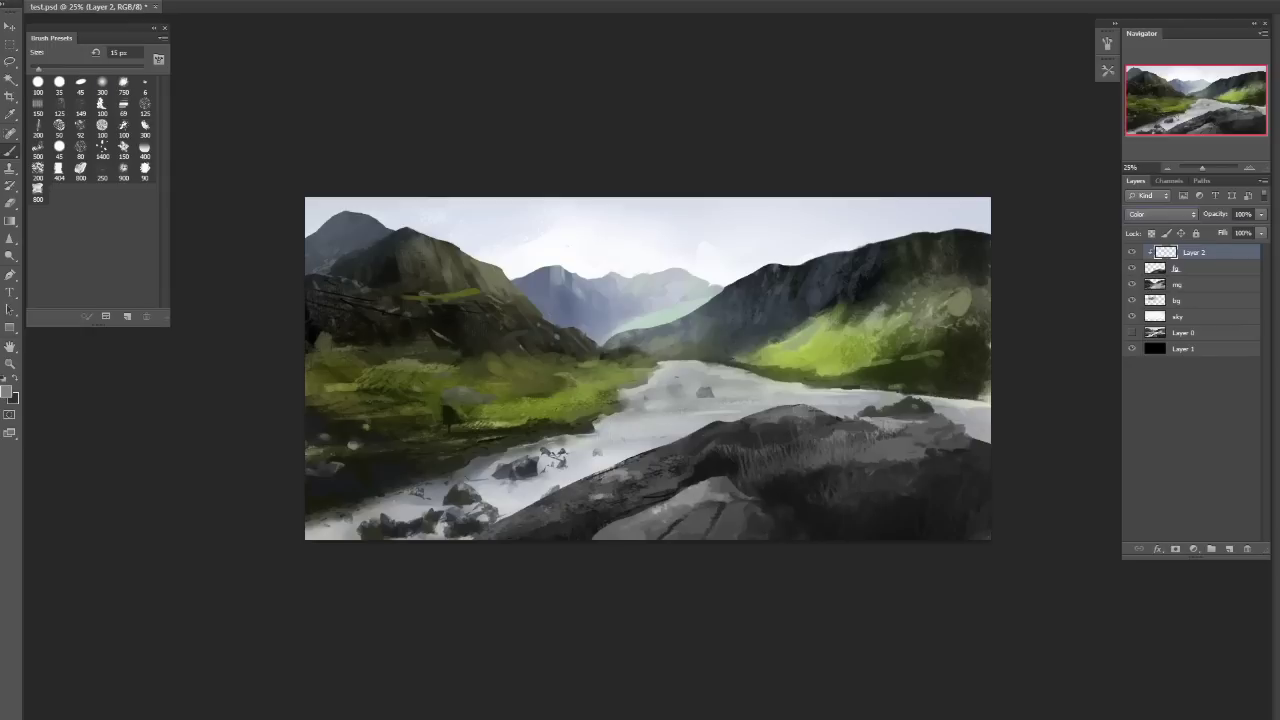
alt+click(860, 340)
drag(570, 490, 900, 425)
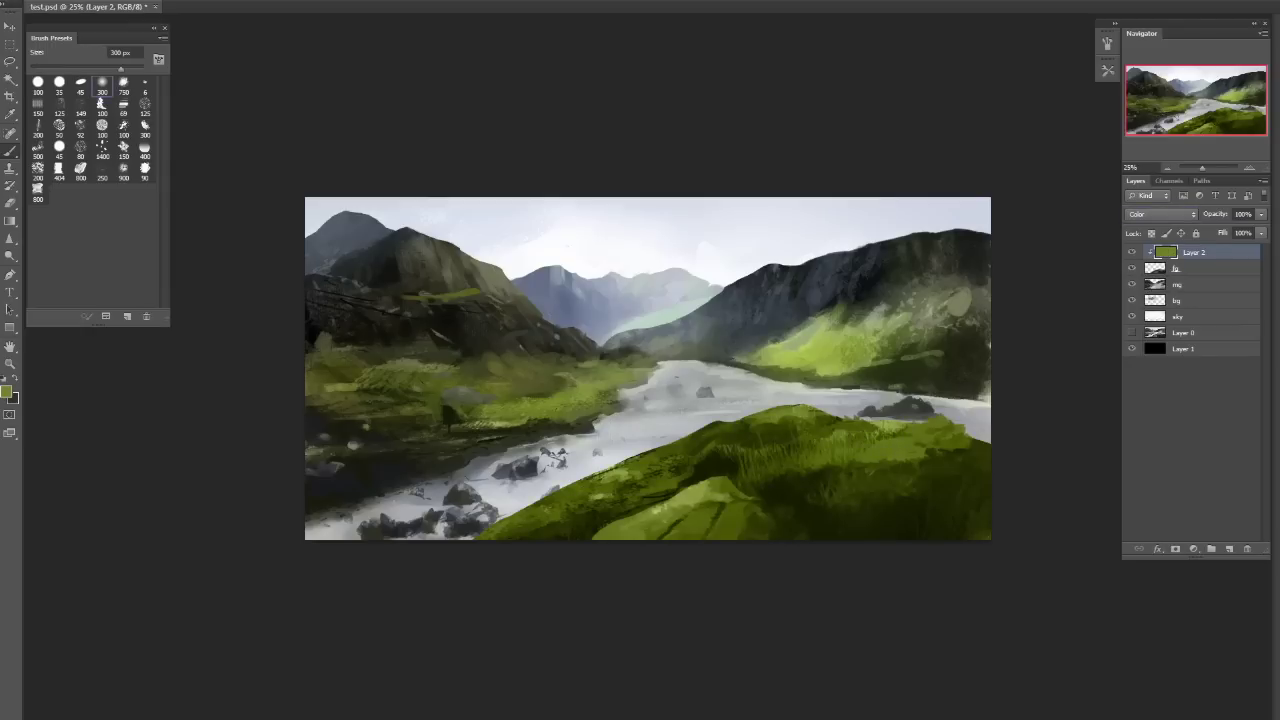
key(alt+BackSpace)
Pick a darker, muted olive green and paint it over the foreground hill and boulder with a brush up to 600 px.
click(7, 392)
drag(672, 325, 651, 333)
key(Return)
click(7, 392)
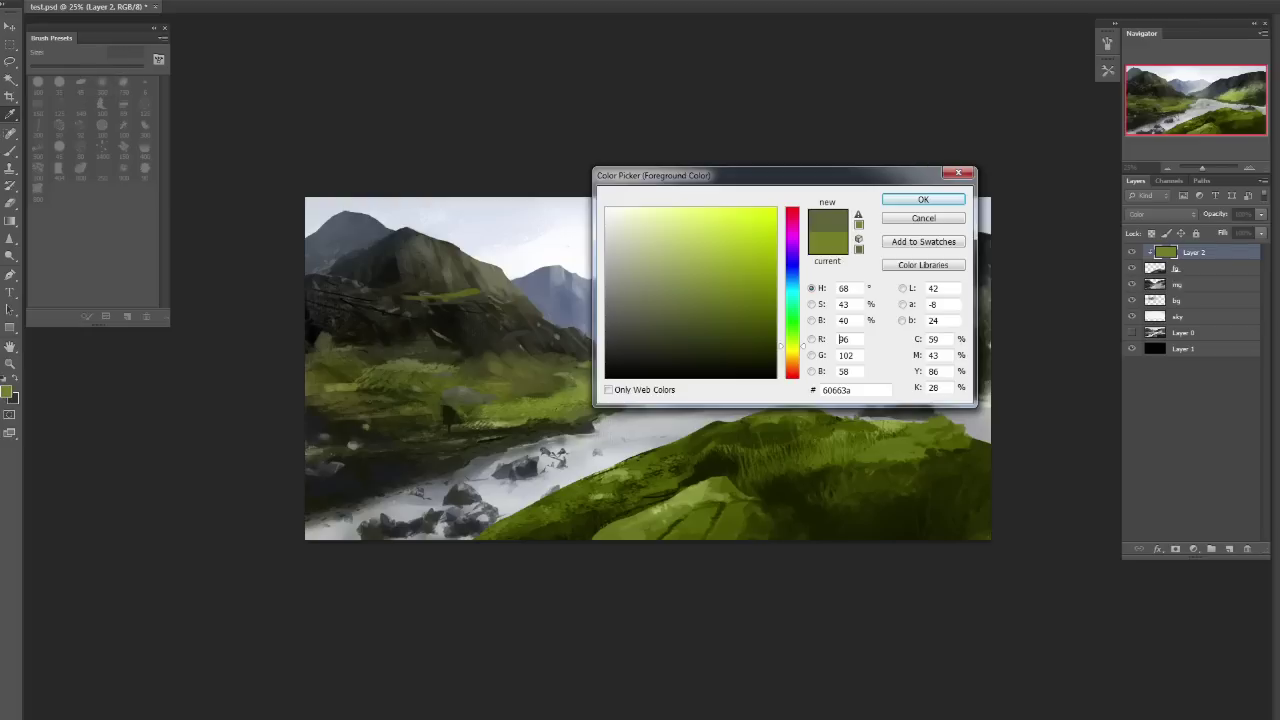
key(Return)
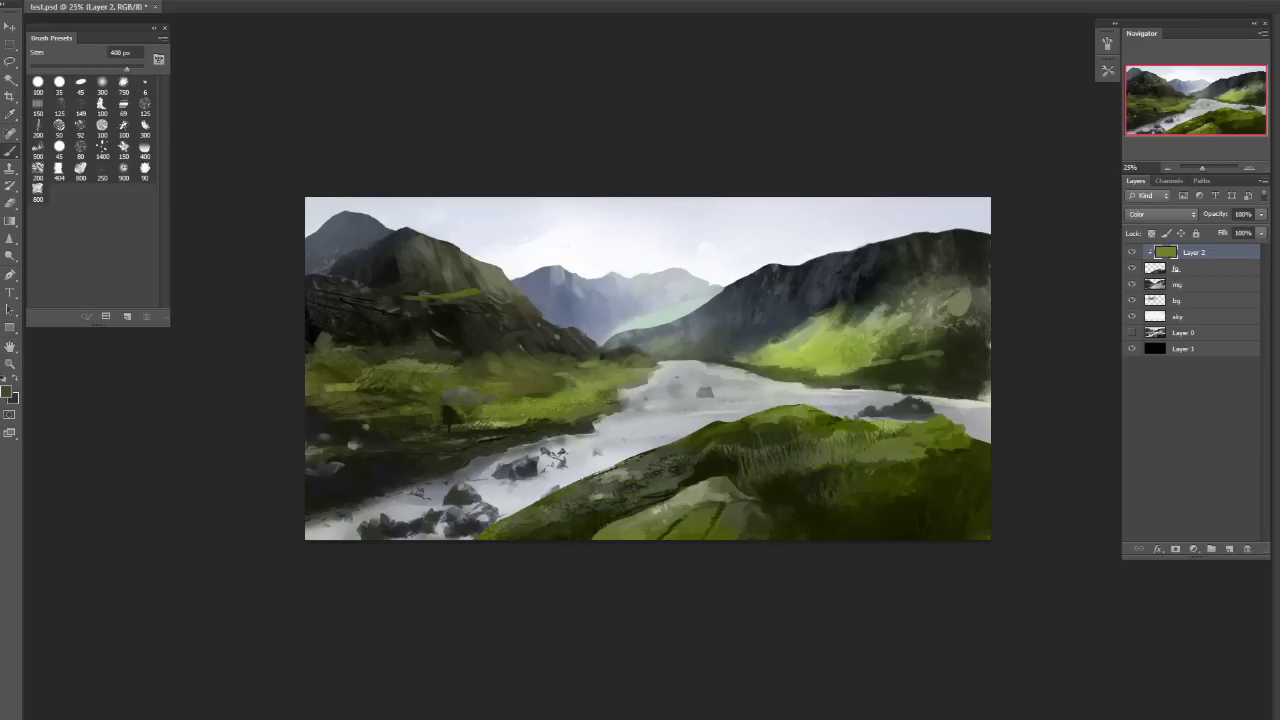
key(alt+BackSpace)
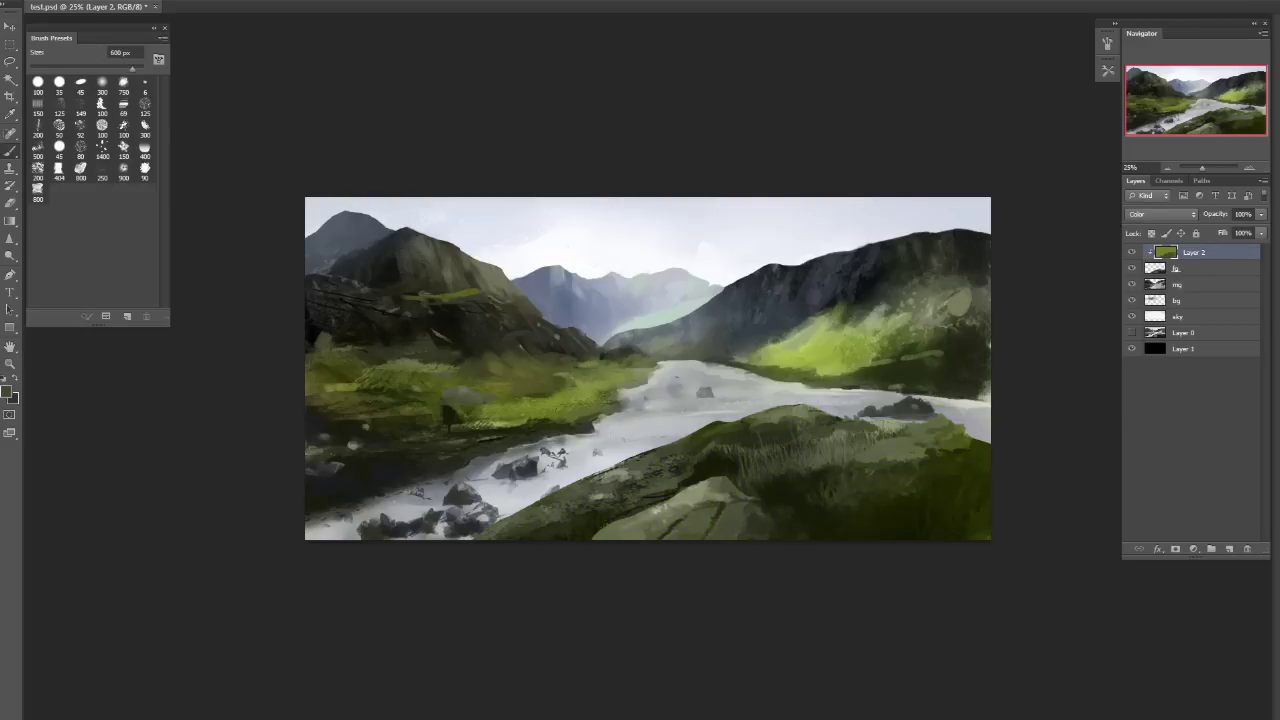
Add another clipped layer above the colour layer and set its blend mode to Soft Light.
key(ctrl+shift+alt+n)
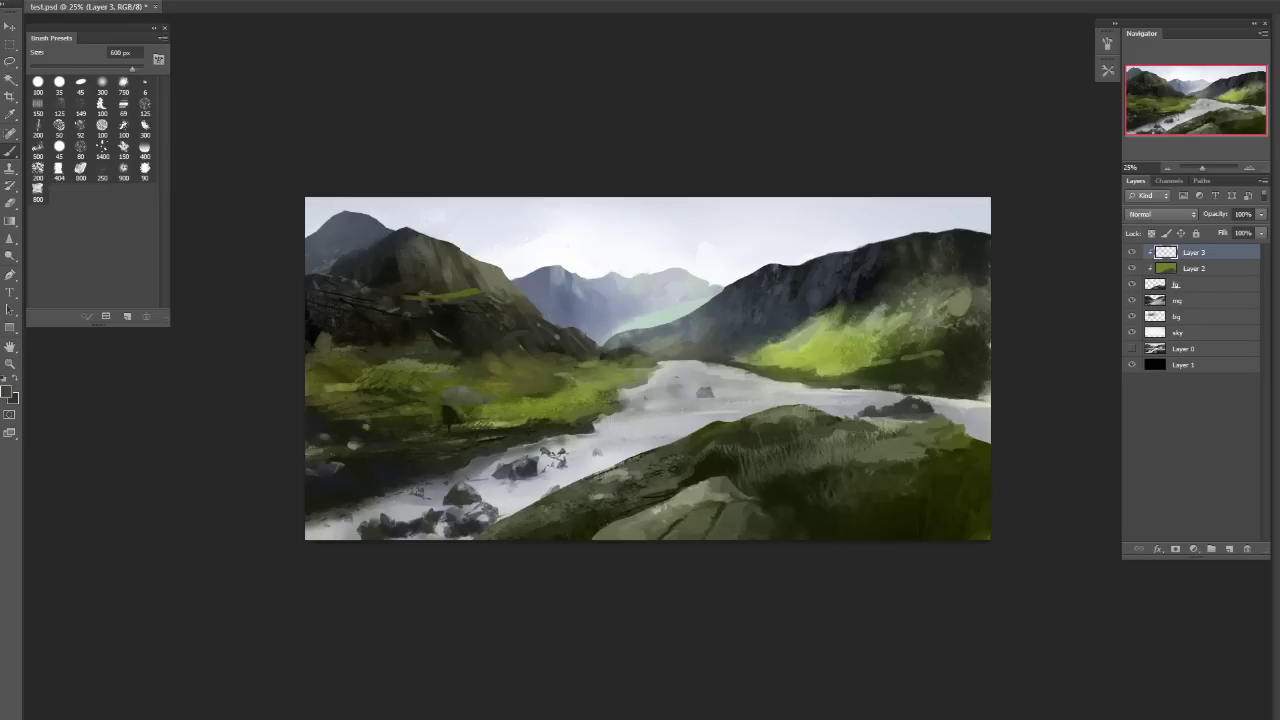
click(1160, 214)
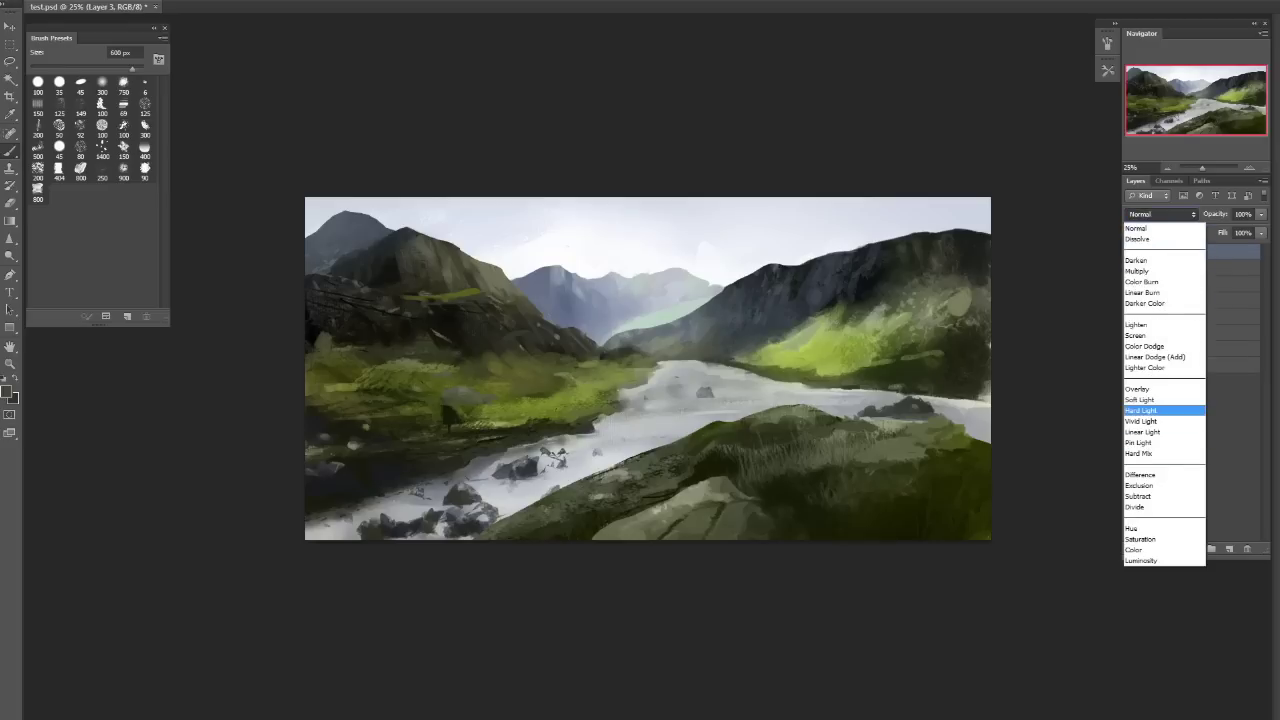
key(Down)
key(Up)
key(Return)
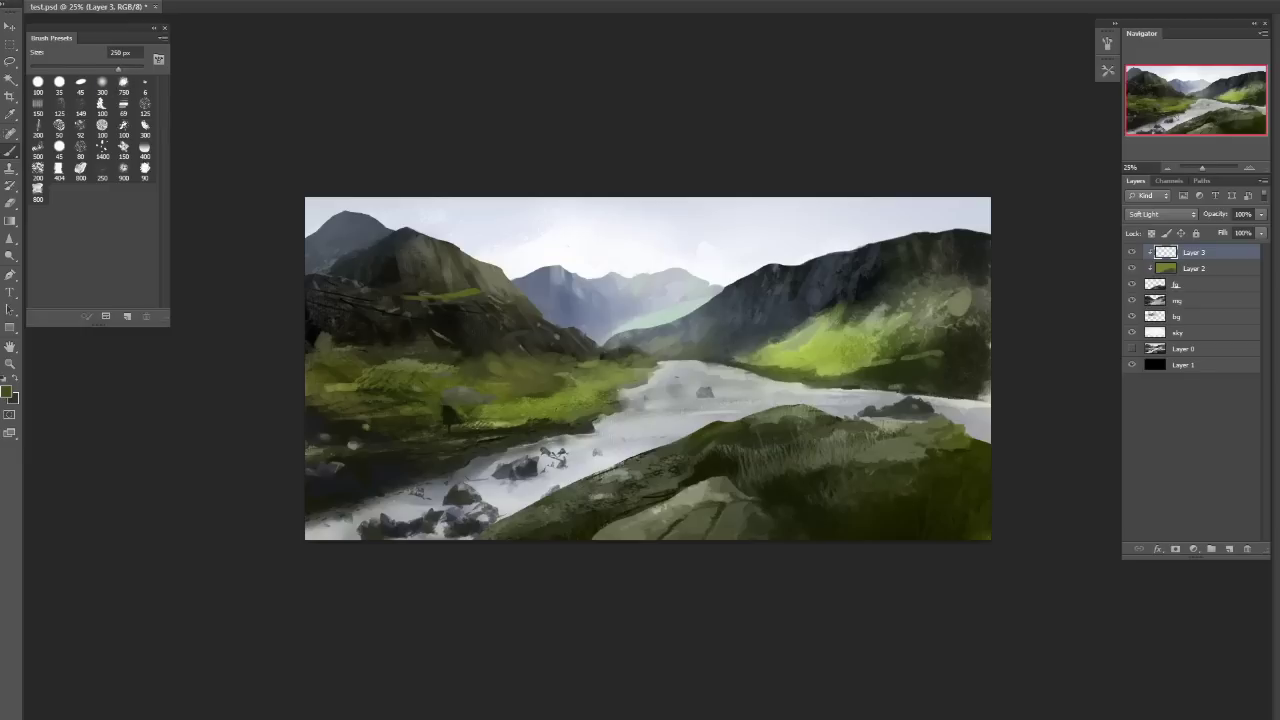
Brighten the foreground grass with sampled greens and the boulder with light grey sampled from the river, using a large soft brush.
key(bracketright)
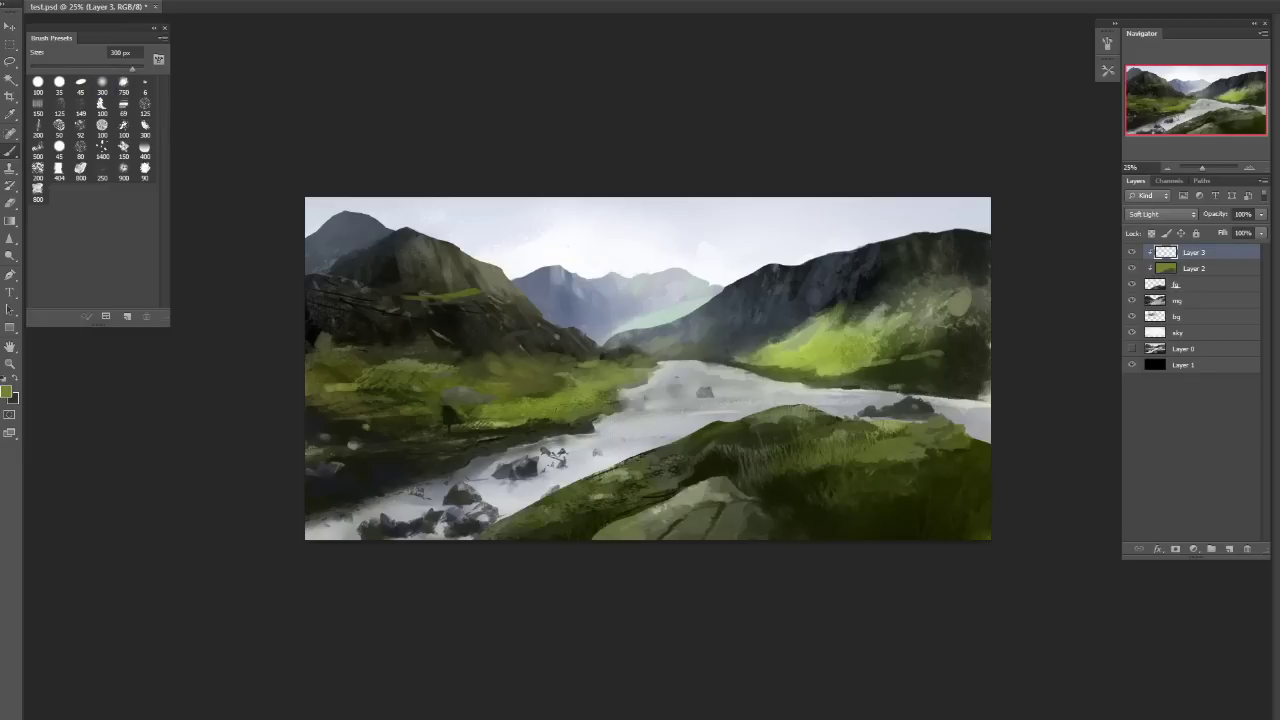
key(bracketright)
drag(540, 515, 700, 445)
alt+click(650, 400)
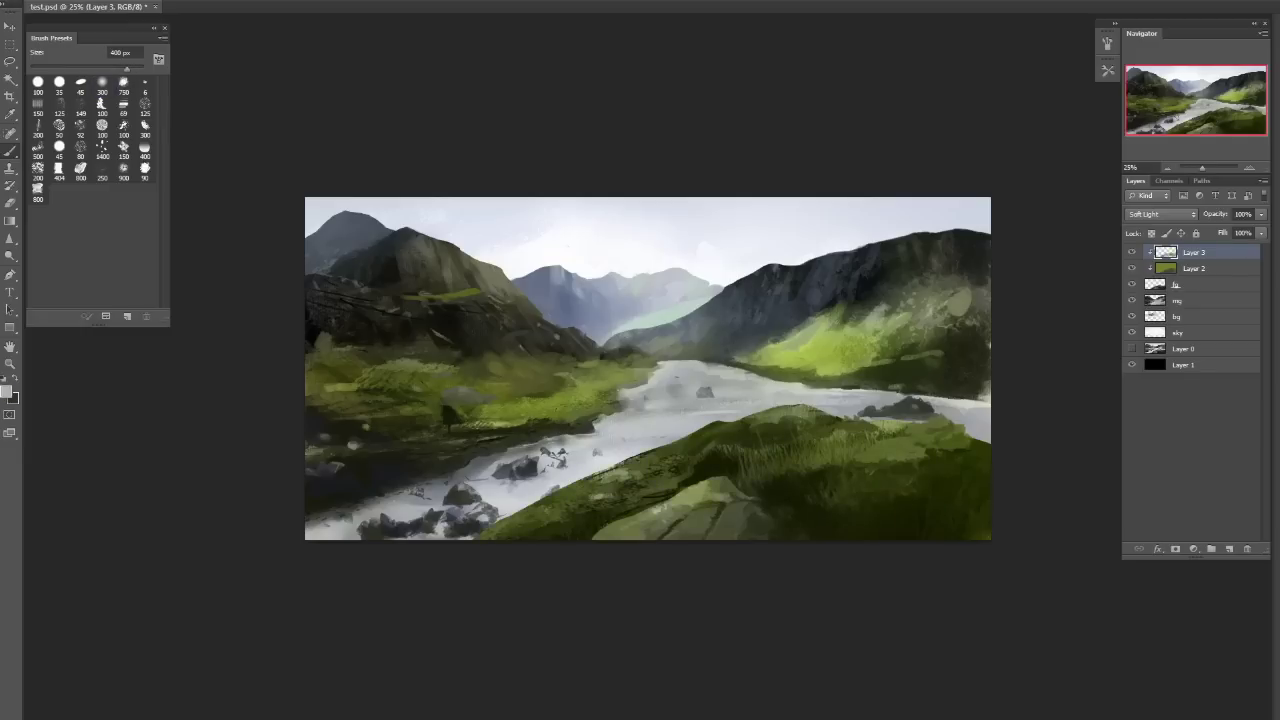
mouse_move(625, 528)
mouse_down()
mouse_move(712, 492)
mouse_move(742, 532)
mouse_move(748, 488)
mouse_up()
key(ctrl+z)
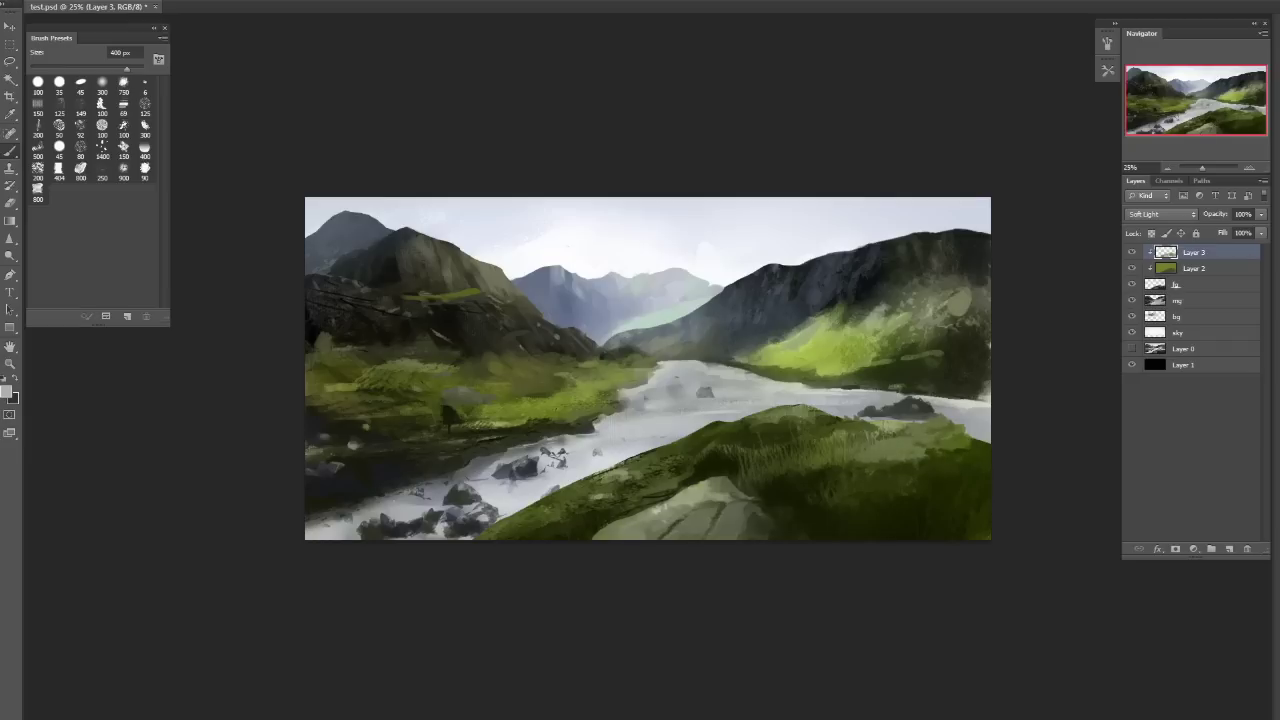
alt+click(842, 348)
drag(740, 444, 900, 464)
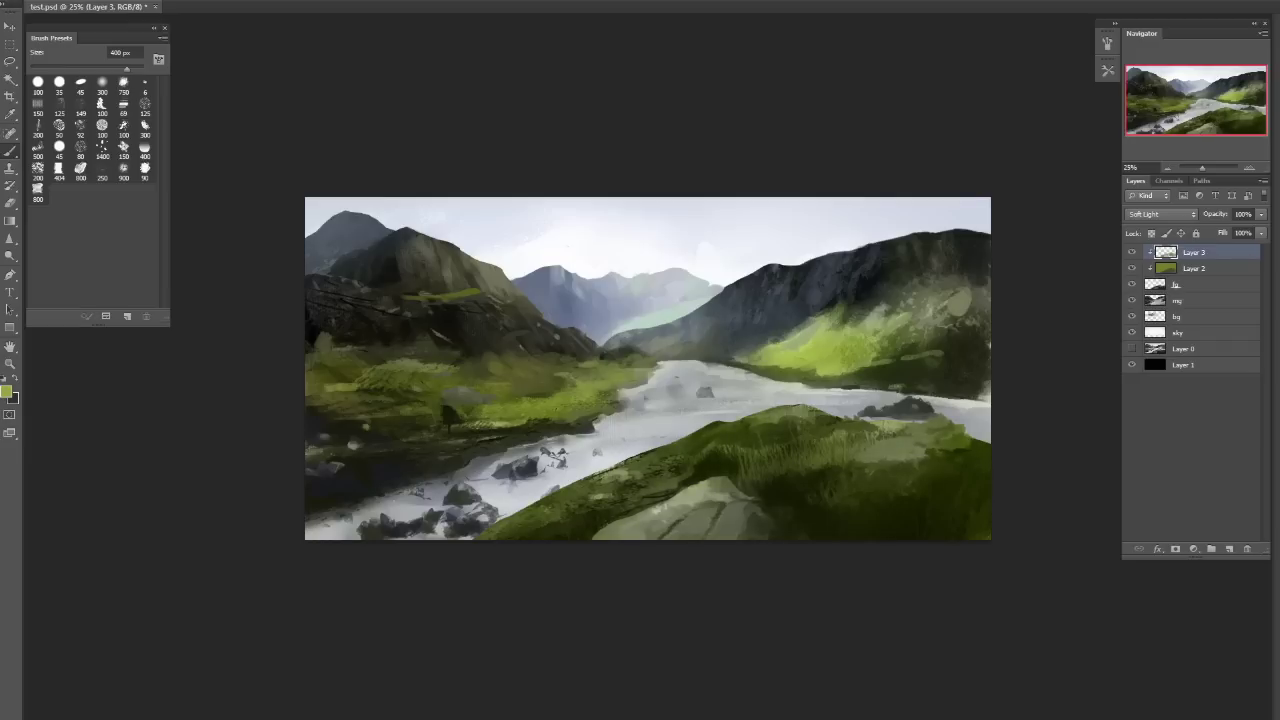
Mirror the painting and merge the clipped colour layers into the fg layer.
key(ctrl+shift+h)
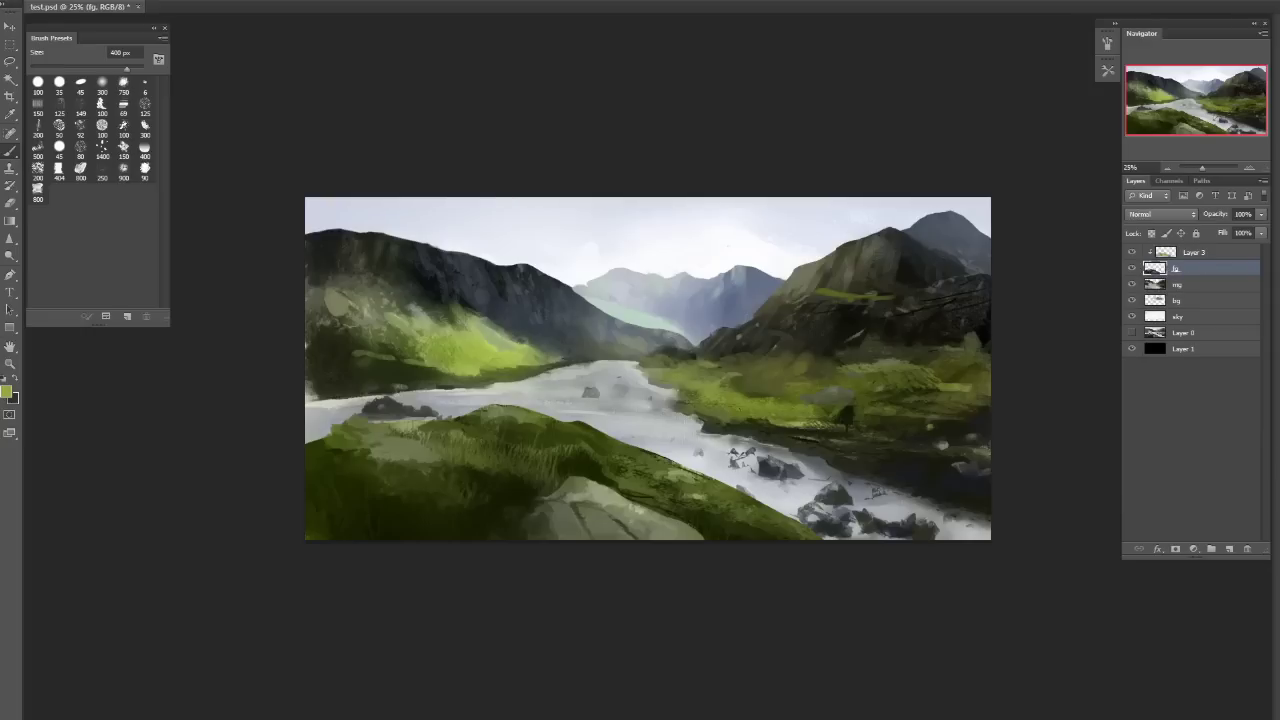
key(ctrl+e)
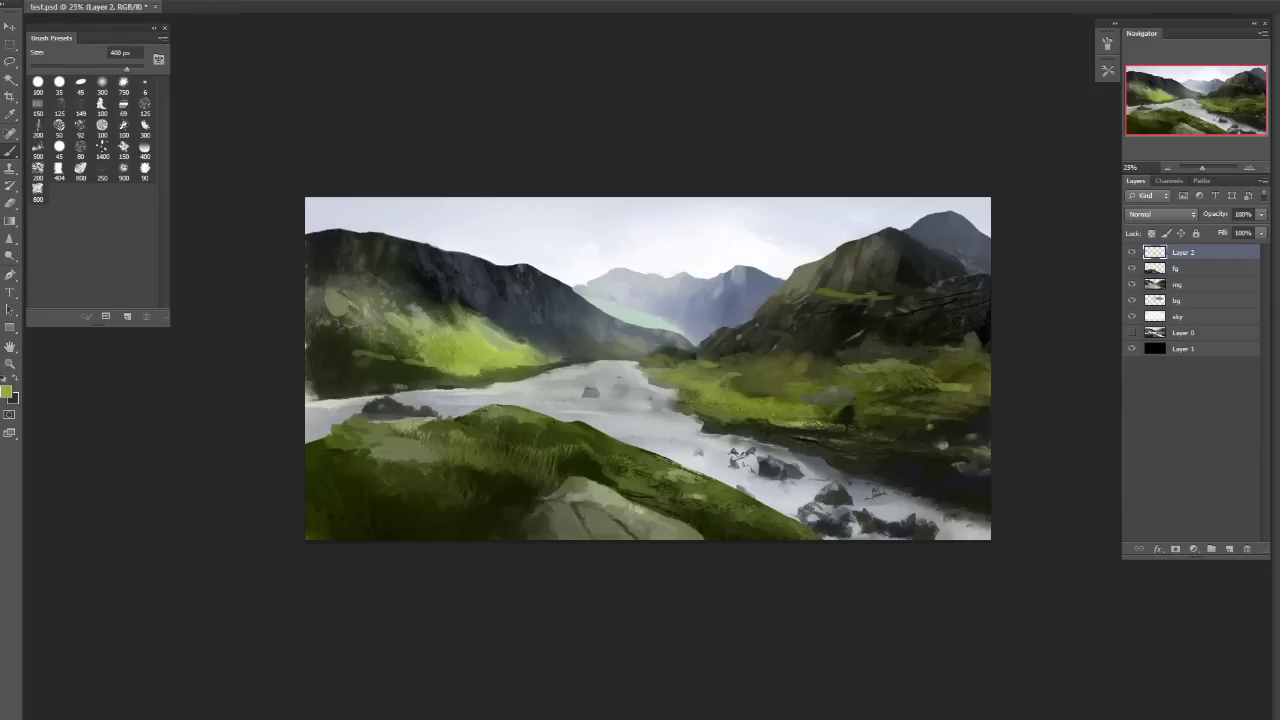
Sample the boulder's tone, make it greyer, lasso the foreground boulder, and paint inside the selection with the 1400 px textured brush.
alt+click(586, 486)
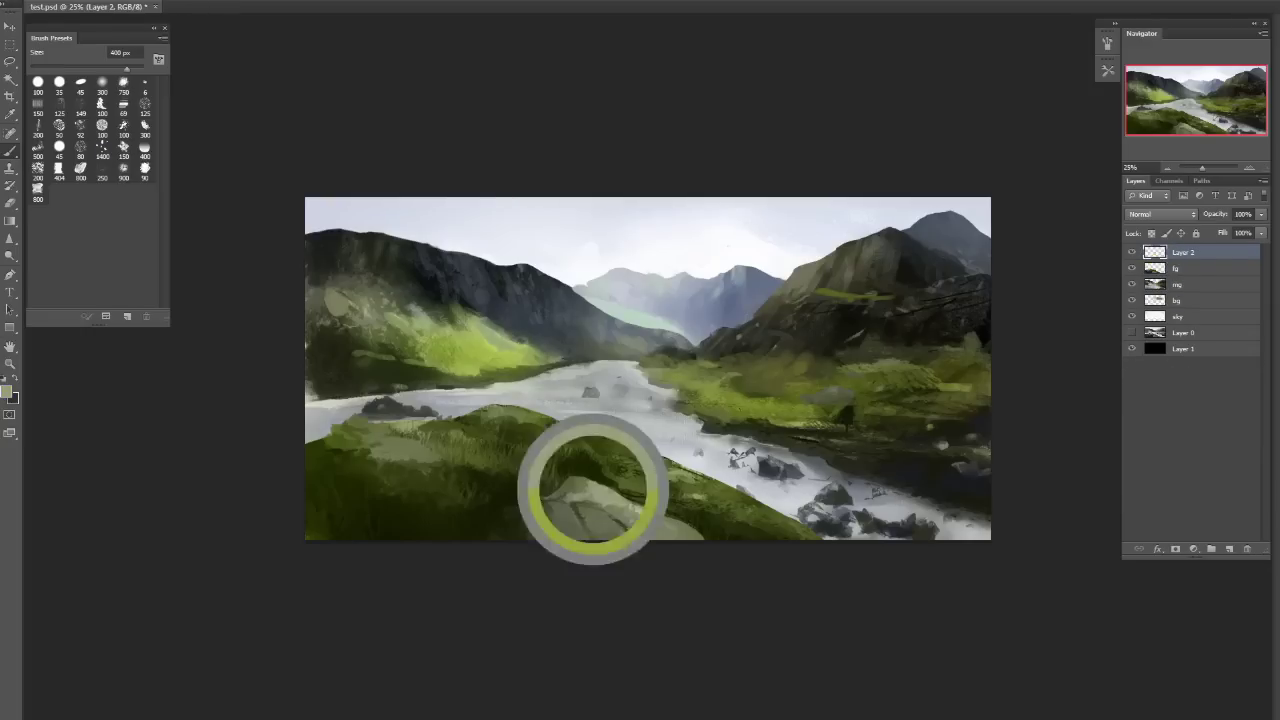
click(102, 148)
click(6, 391)
click(917, 197)
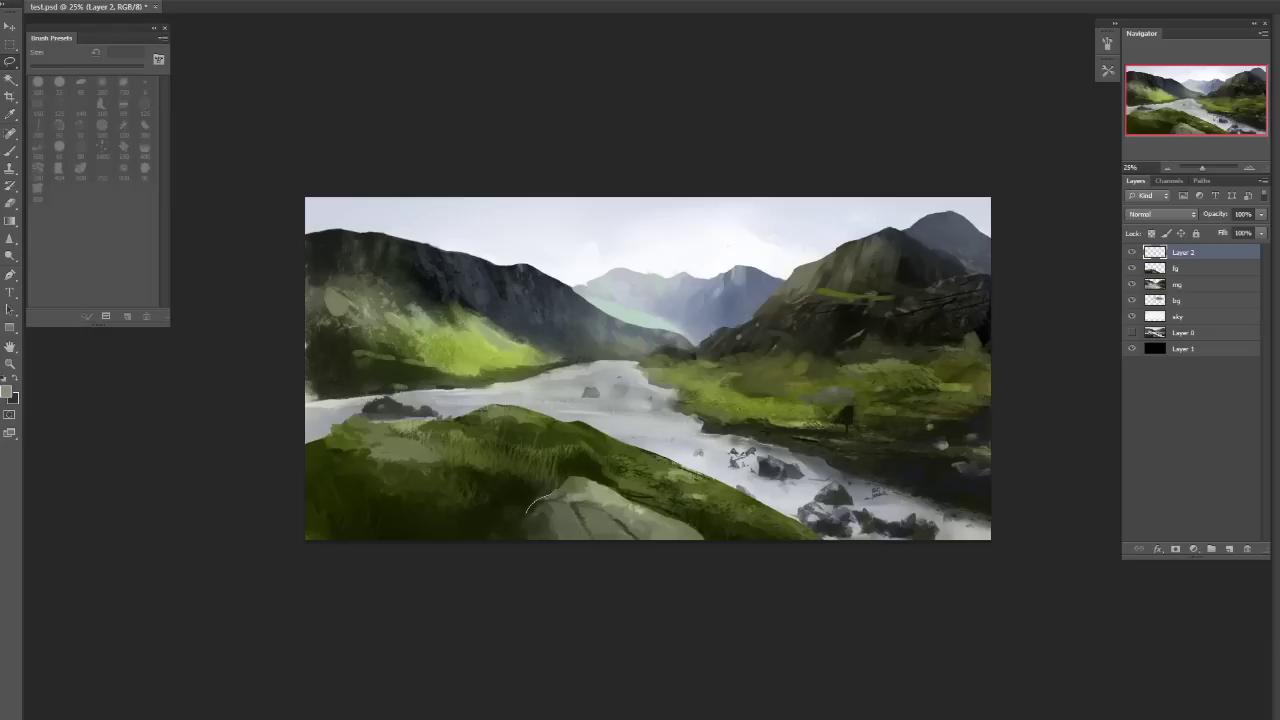
mouse_move(626, 494)
mouse_down()
mouse_move(666, 518)
mouse_move(556, 540)
mouse_move(548, 490)
mouse_move(570, 478)
mouse_up()
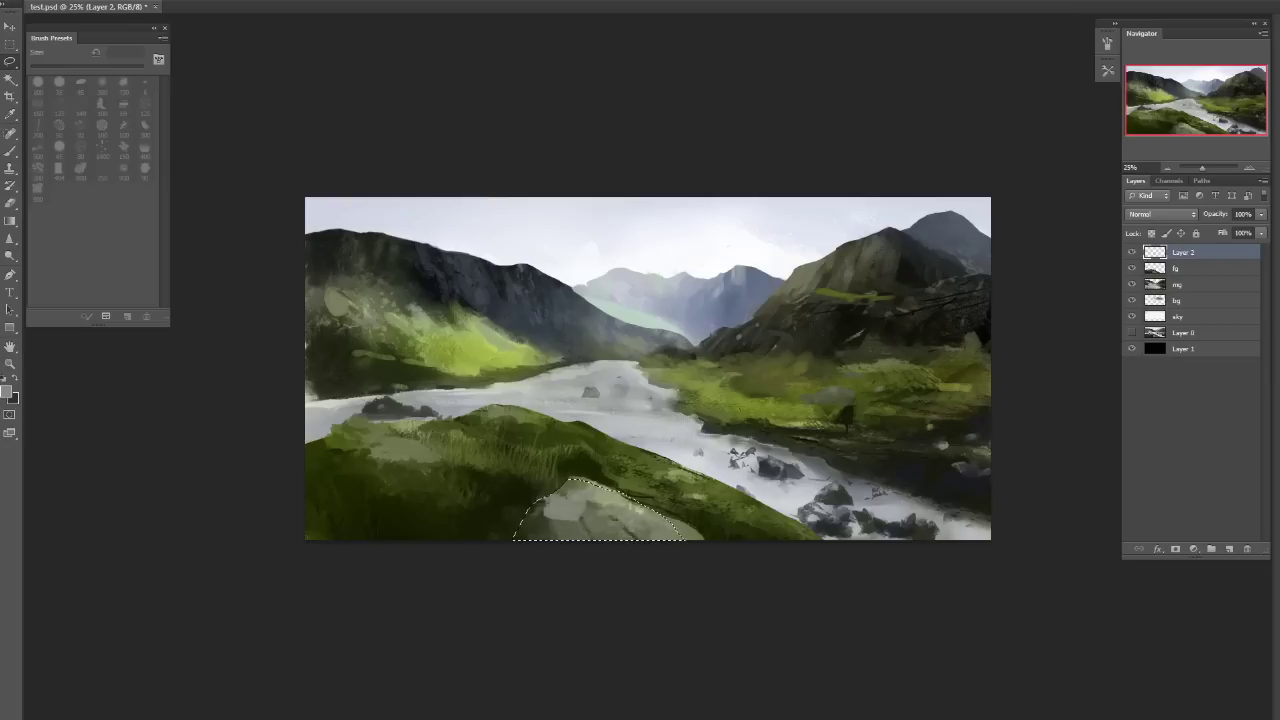
key(ctrl+shift+h)
key(ctrl+shift+h)
key(ctrl+shift+h)
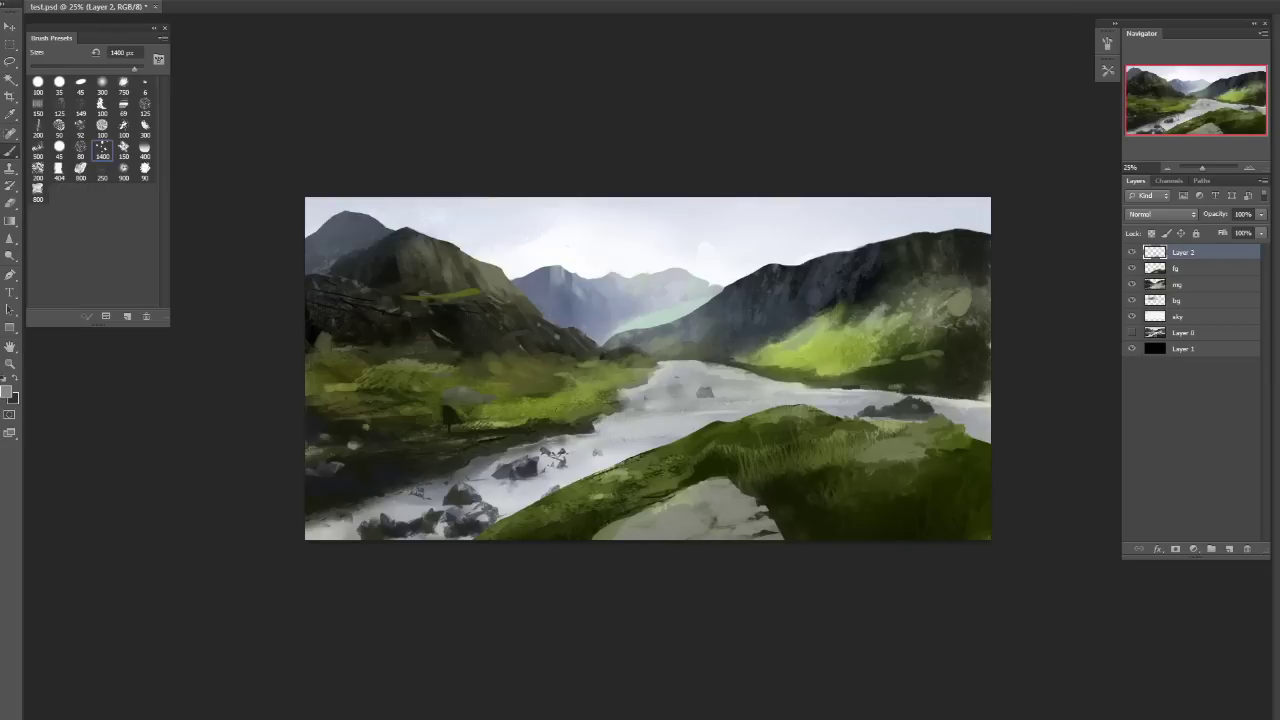
Shrink the brush and refine the foreground hill's riverside slope with tones sampled from it.
key(bracketleft)
key(bracketleft)
key(bracketleft)
key(bracketleft)
key(bracketleft)
key(bracketleft)
key(bracketleft)
key(bracketleft)
key(bracketleft)
key(bracketleft)
key(bracketleft)
drag(542, 522, 600, 495)
alt+click(572, 508)
alt+click(562, 500)
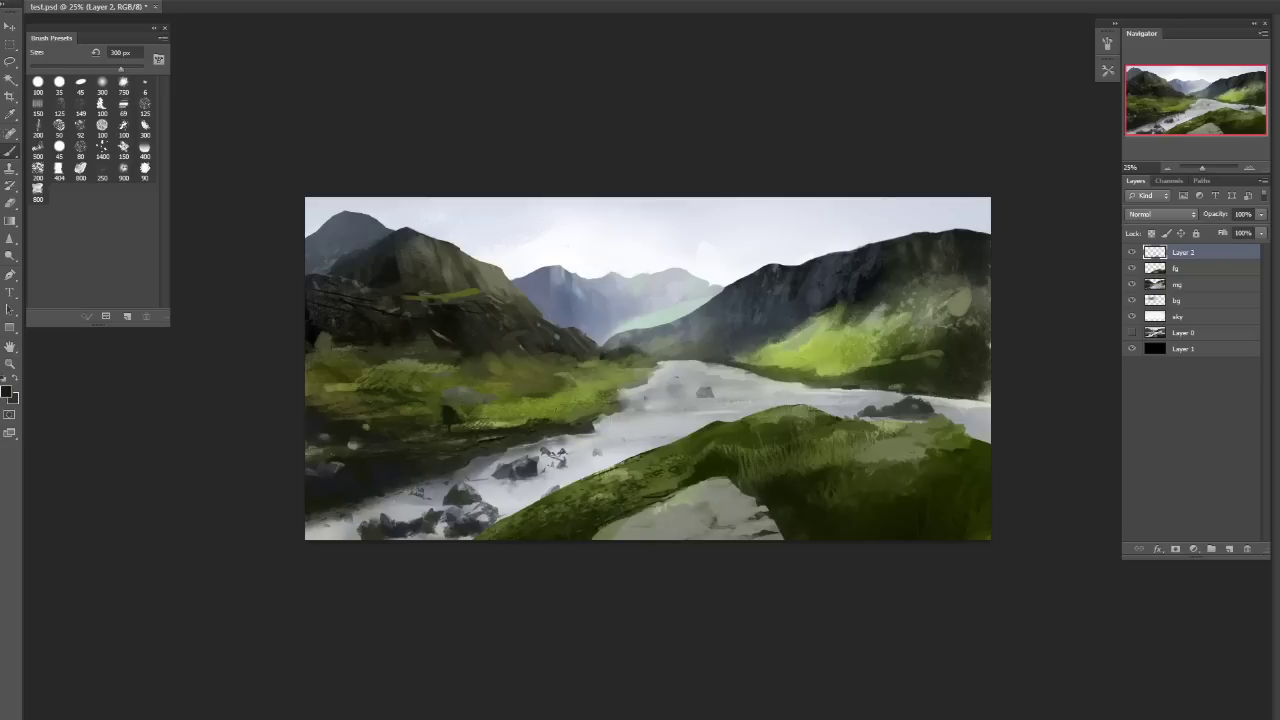
Sample a dark tone from the hill's lower edge, reduce the brush to about 70 px, and add dark accents along the riverside slope.
alt+click(525, 528)
key(d)
key(p)
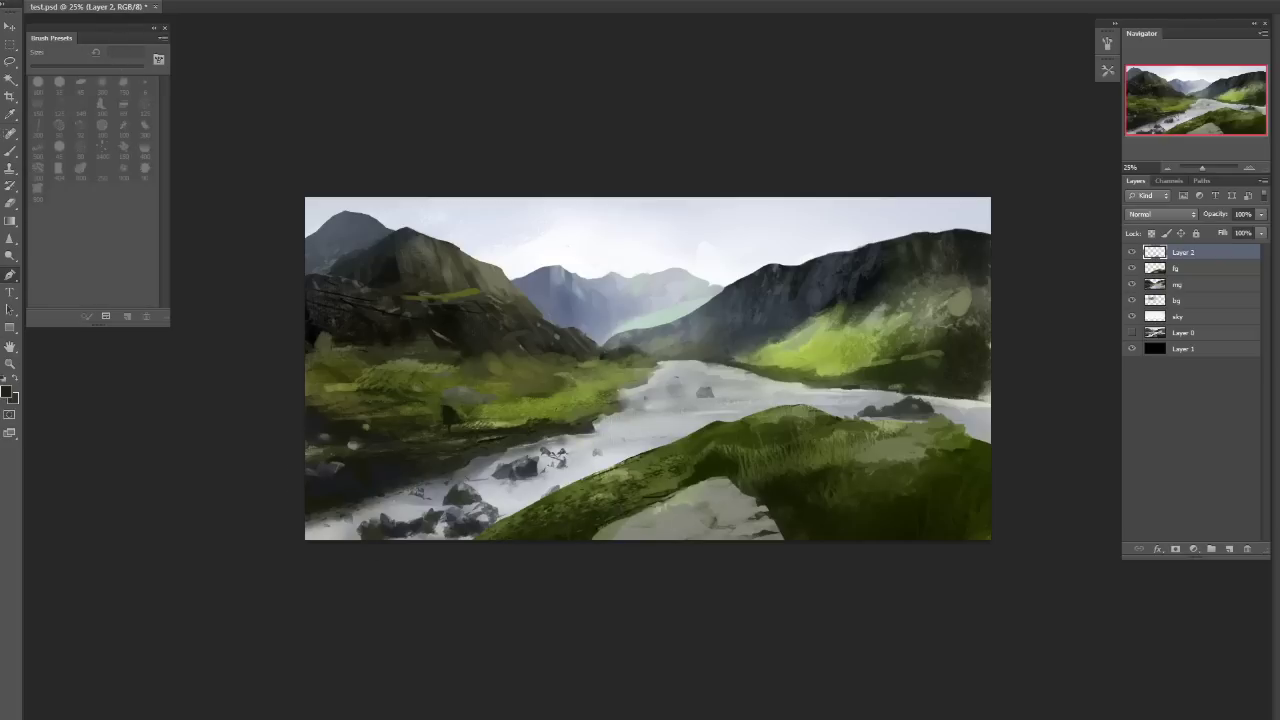
key(b)
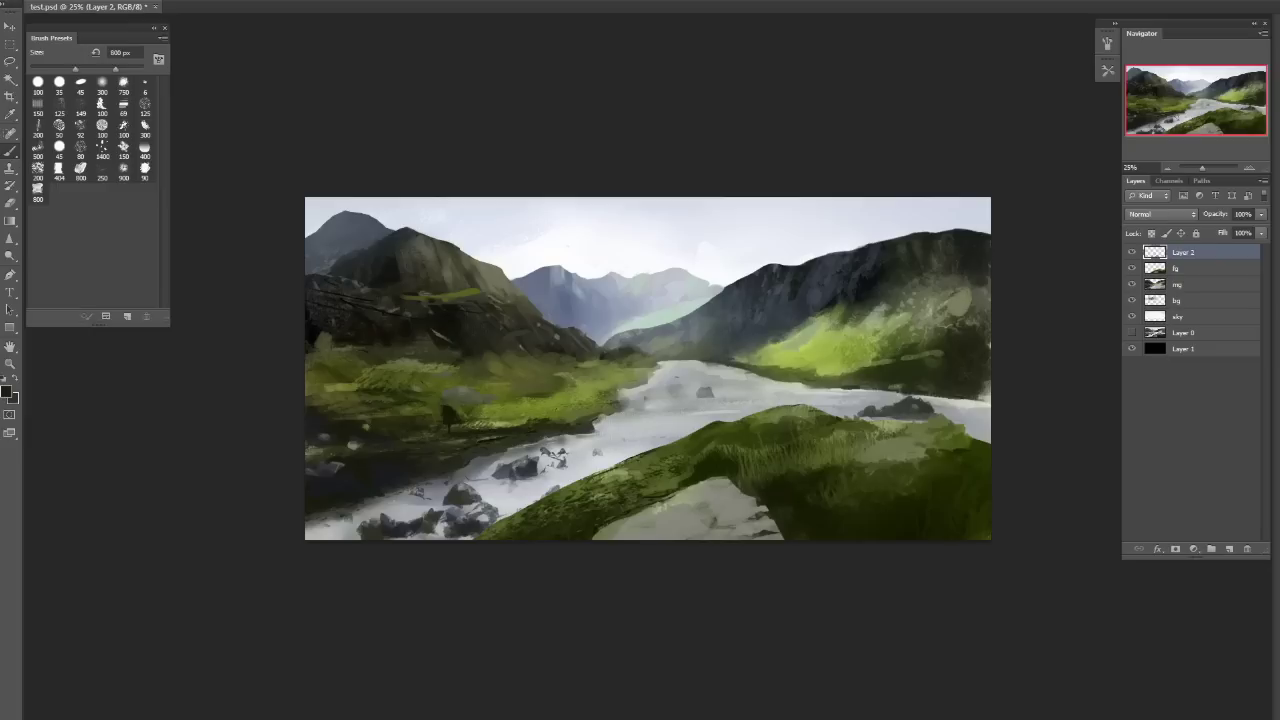
key(bracketleft)
key(bracketleft)
key(bracketleft)
key(bracketleft)
key(bracketleft)
key(bracketleft)
key(bracketleft)
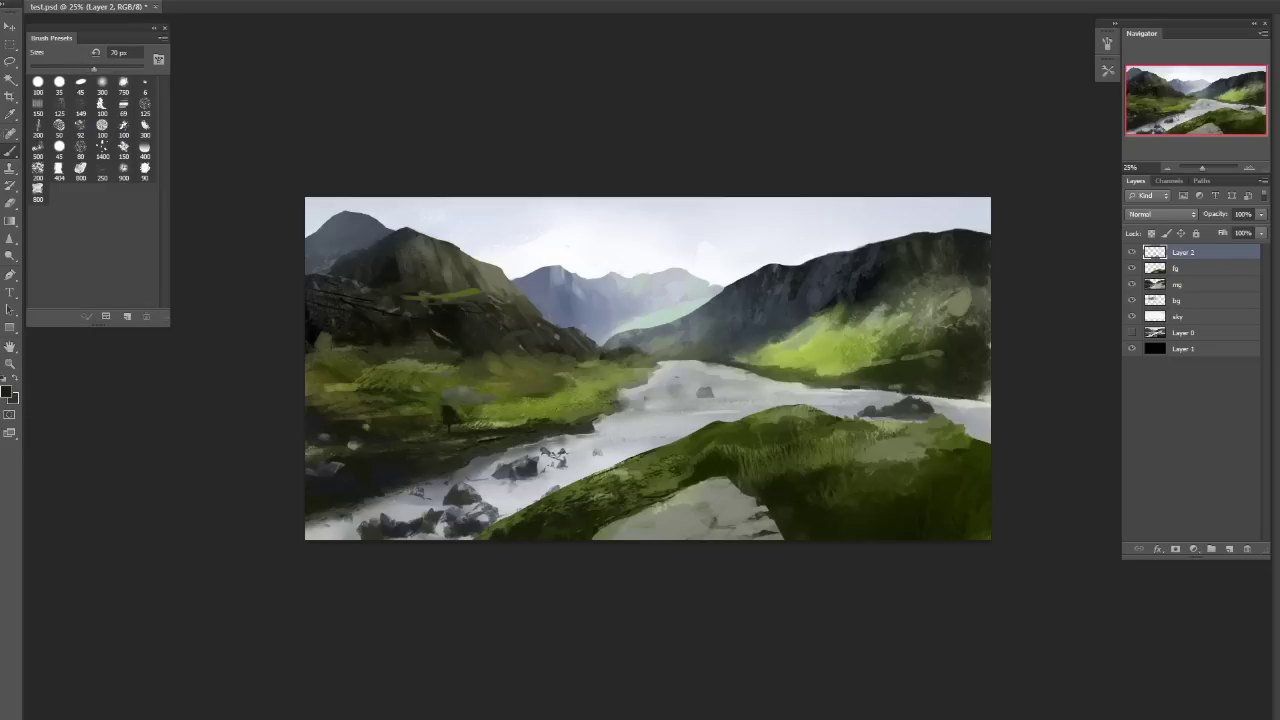
key(bracketright)
mouse_move(612, 482)
mouse_down()
mouse_move(690, 456)
mouse_move(567, 495)
mouse_up()
key(bracketleft)
Sample light and dark greens and refine the foreground hill's grass, enlarging the brush to 90 px.
alt+click(590, 382)
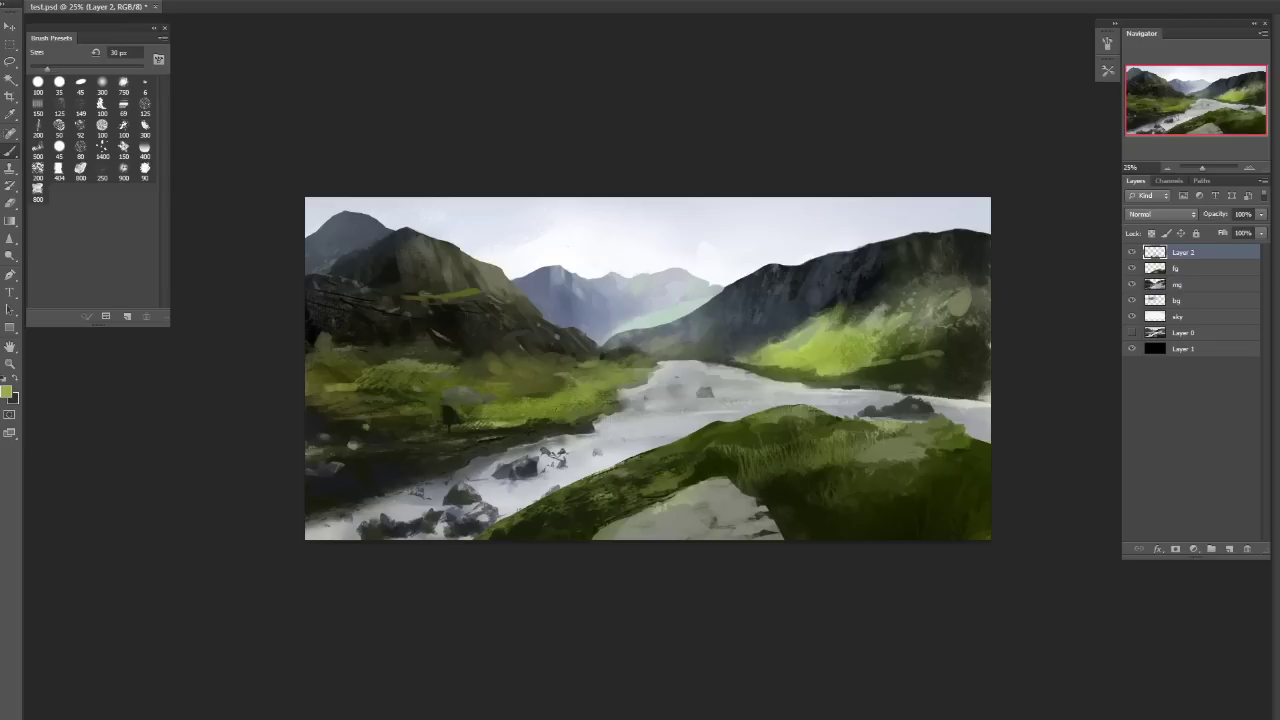
key(bracketright)
key(bracketright)
key(bracketright)
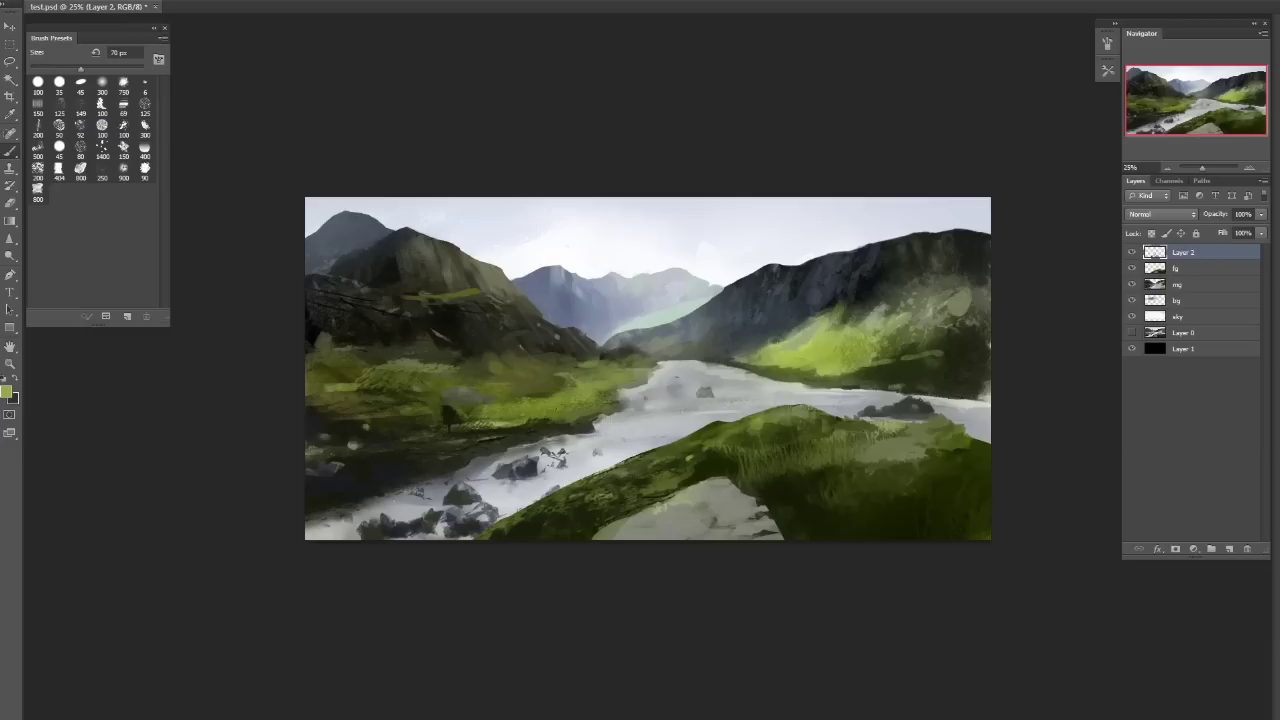
alt+click(775, 412)
key(bracketright)
key(bracketright)
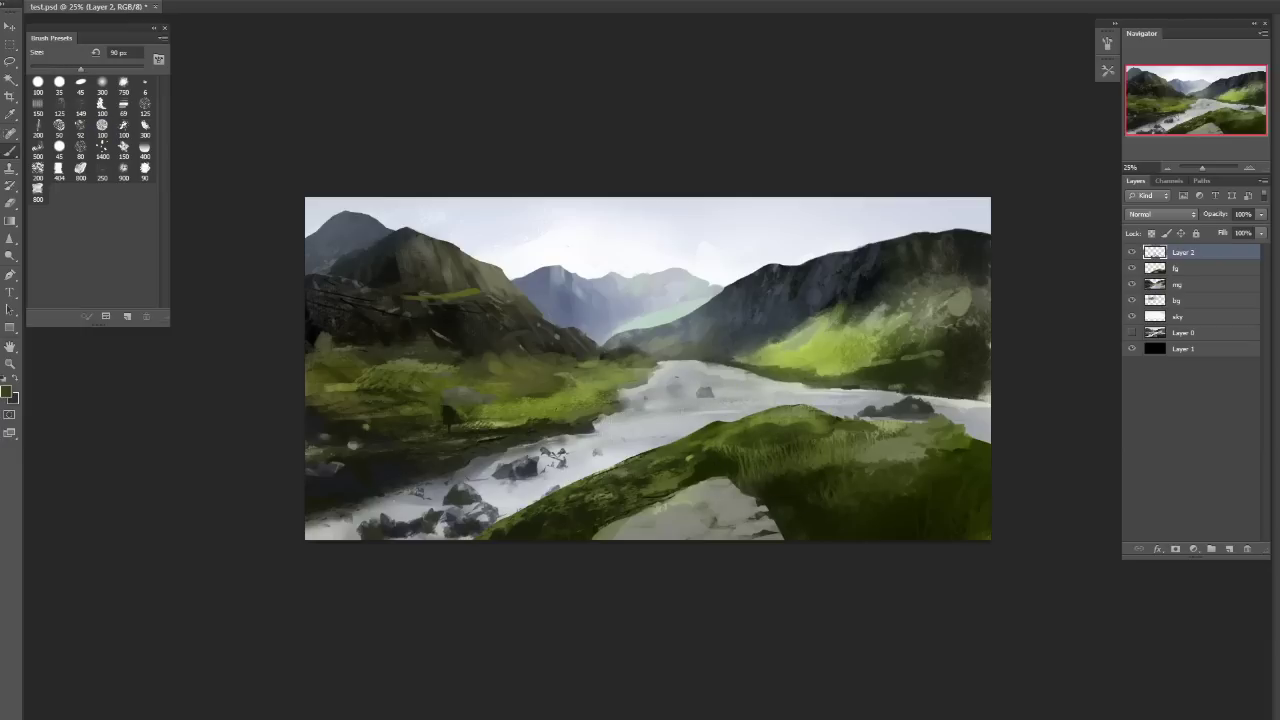
Reduce the brush to about 30 px and add thin grass blades behind the boulder with tones sampled nearby.
key(bracketleft)
key(bracketleft)
key(bracketleft)
key(bracketleft)
key(bracketleft)
key(bracketleft)
key(bracketleft)
key(bracketleft)
key(bracketleft)
key(bracketleft)
key(bracketleft)
alt+click(765, 465)
key(bracketleft)
key(bracketright)
alt+click(815, 455)
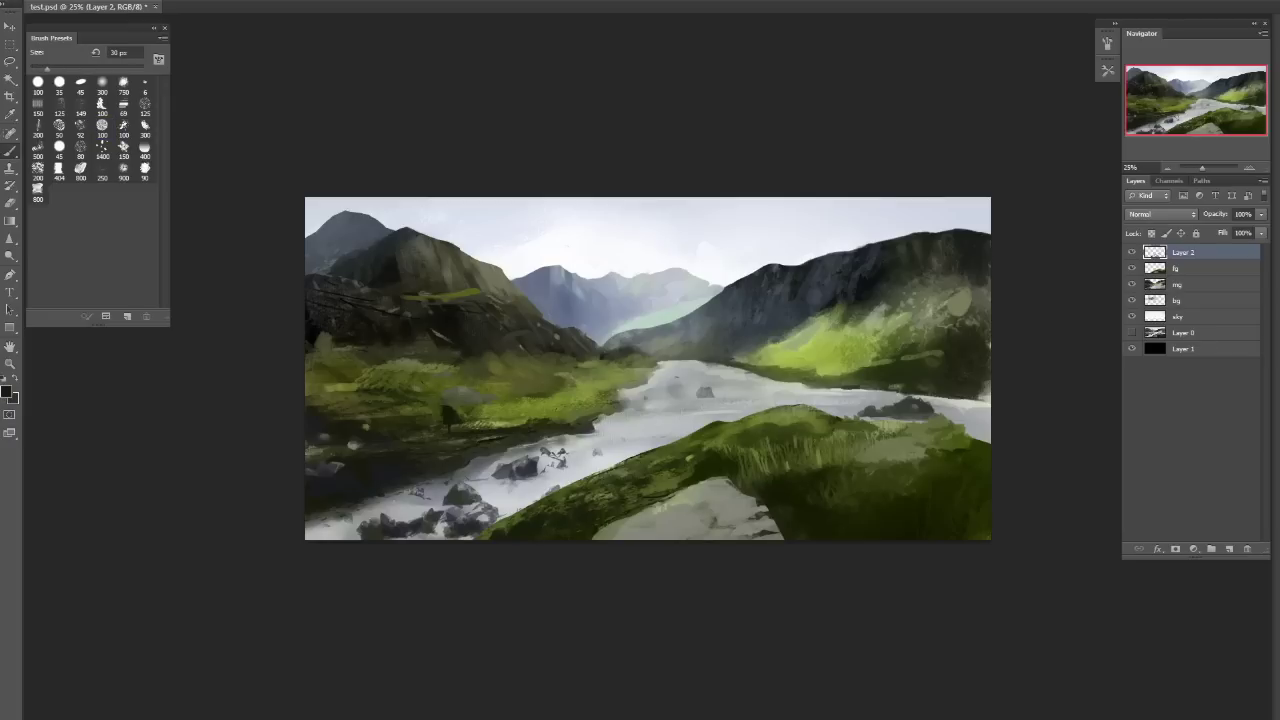
Paint fine dark cracks and shadows on the boulder's right side and base with a smaller brush.
key(bracketleft)
drag(734, 504, 754, 516)
key(bracketleft)
key(bracketleft)
key(bracketleft)
drag(670, 538, 684, 524)
Enlarge the brush to 300 px and darken the foreground hill's lower right corner with a dark tone sampled there.
key(bracketright)
key(bracketright)
key(bracketright)
key(bracketright)
key(bracketright)
key(bracketright)
key(bracketright)
key(bracketright)
key(bracketright)
key(bracketright)
key(bracketright)
key(bracketright)
key(bracketright)
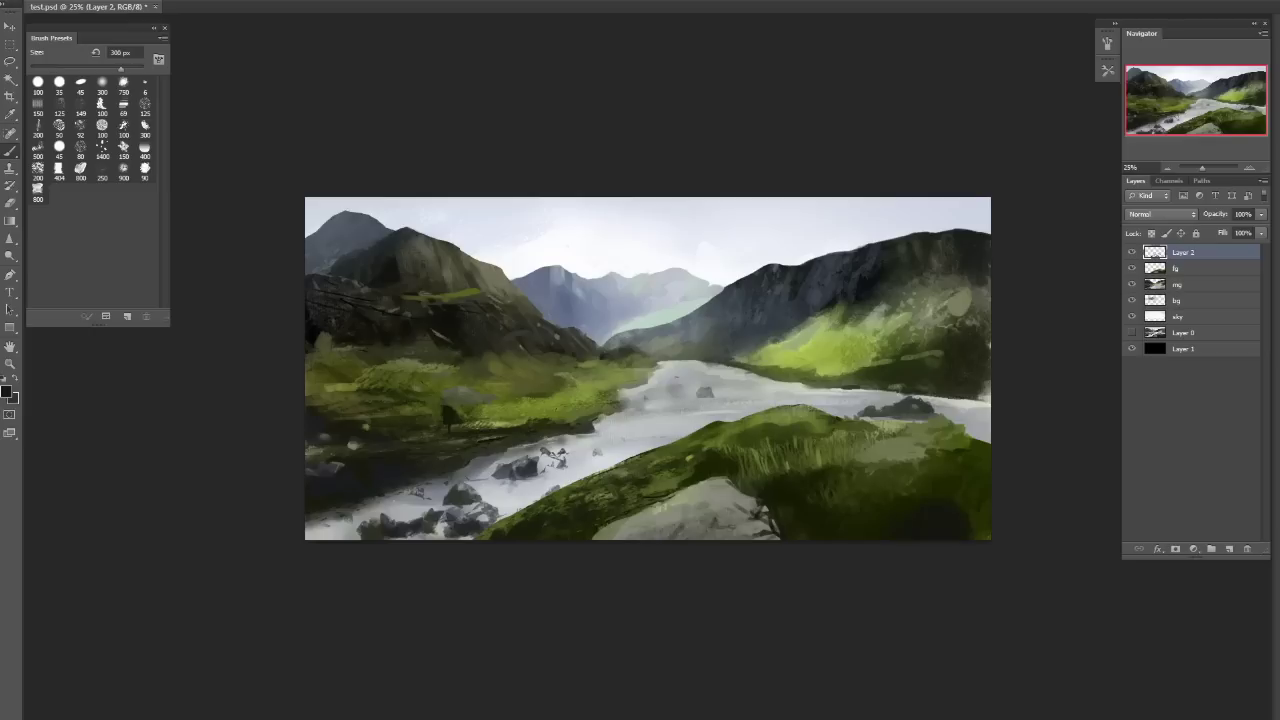
alt+click(704, 520)
alt+click(946, 516)
drag(982, 506, 984, 534)
Sample the boulder's grey, reduce the brush to 60 px, and paint a flat grey rock on the foreground hill's upper right.
alt+click(704, 518)
key(bracketleft)
key(bracketleft)
key(bracketleft)
key(bracketleft)
key(bracketleft)
key(bracketleft)
key(bracketleft)
key(bracketleft)
key(bracketleft)
key(bracketleft)
key(bracketleft)
key(bracketleft)
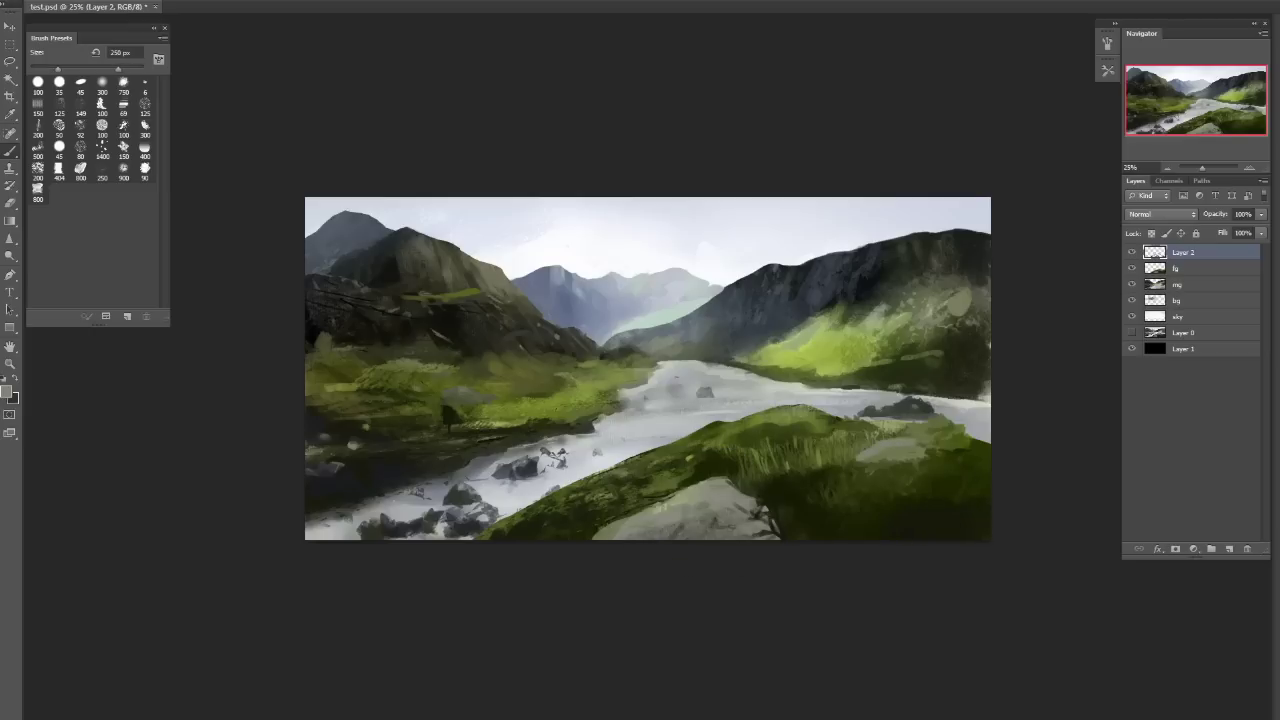
key(bracketright)
mouse_move(860, 452)
mouse_down()
mouse_move(955, 430)
mouse_move(960, 440)
mouse_up()
key(bracketright)
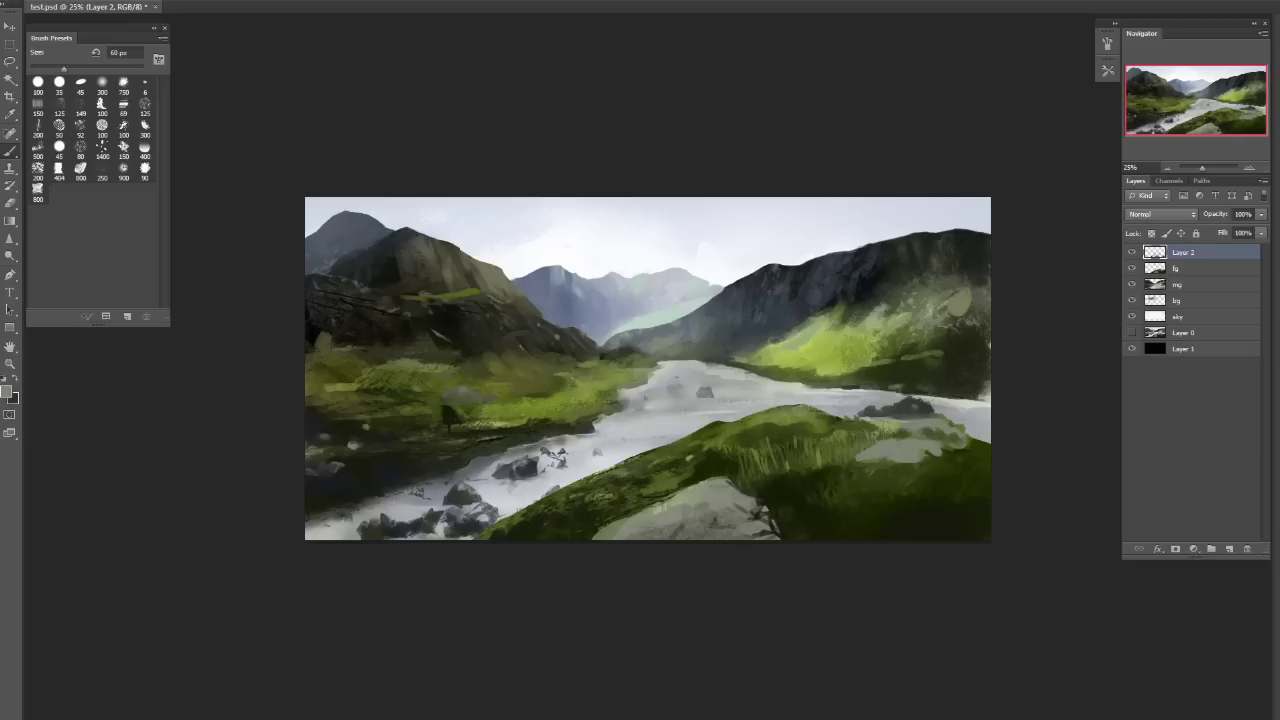
Refine the grass along the foreground hill's crest with light and dark greens sampled there, using the 60 px brush.
alt+click(791, 417)
alt+click(832, 421)
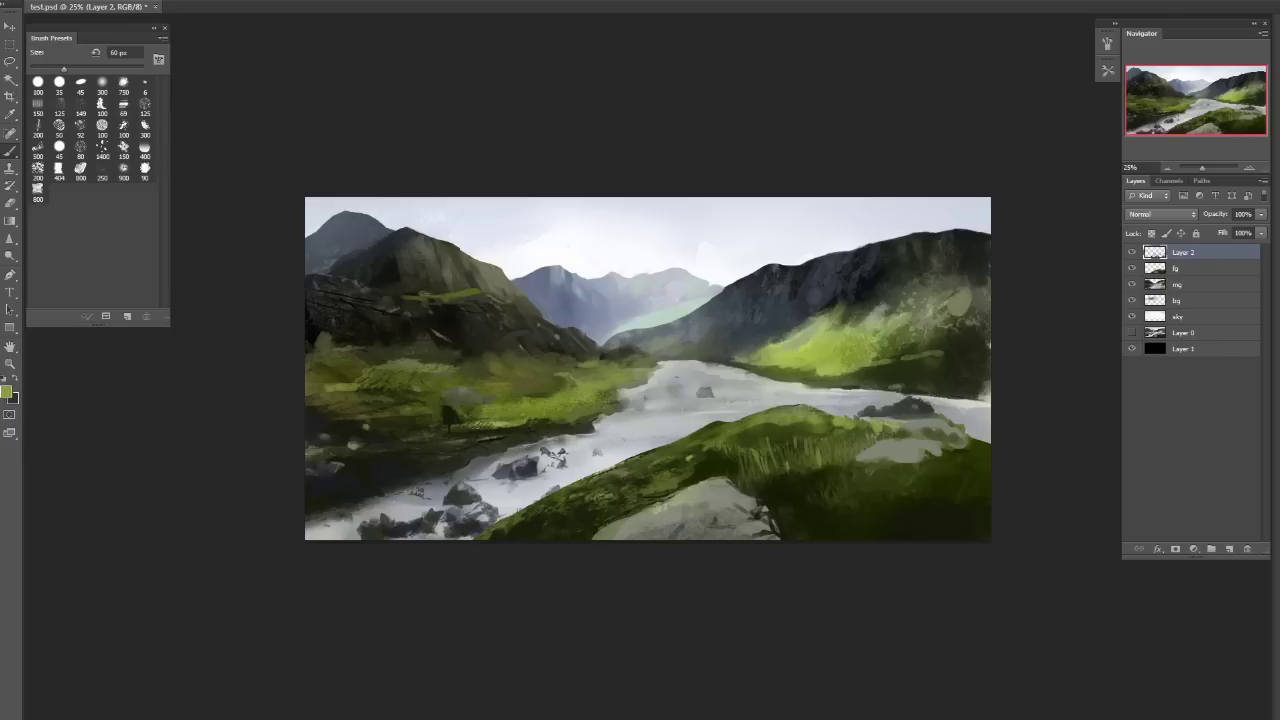
alt+click(736, 438)
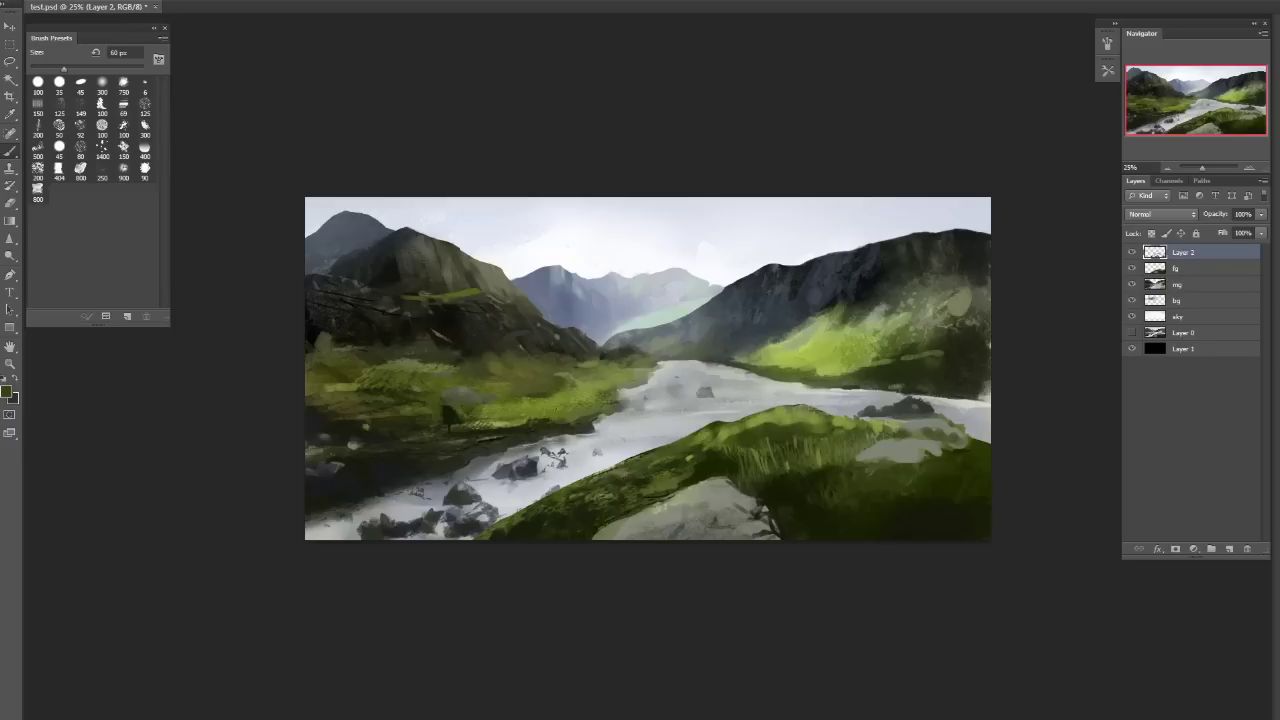
alt+click(719, 436)
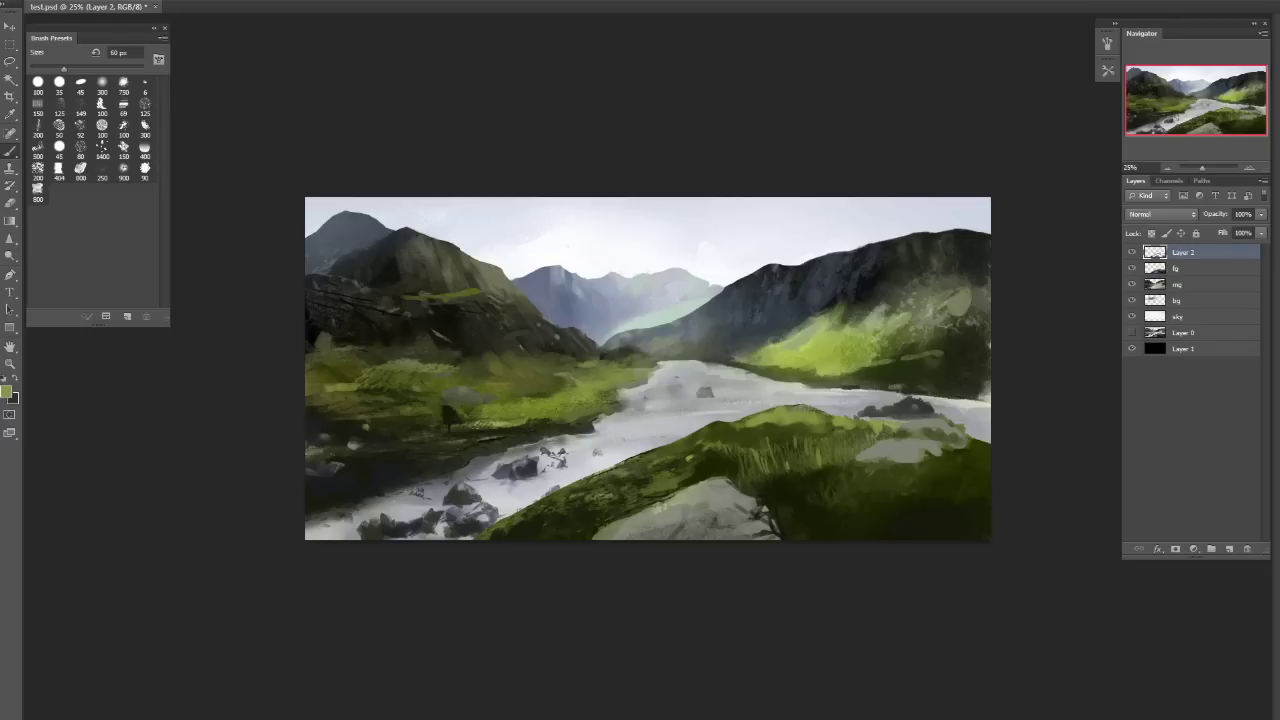
Merge Layer 2 down into fg and roughen the foreground hill's upper left edge with a textured 125 px eraser.
key(ctrl+e)
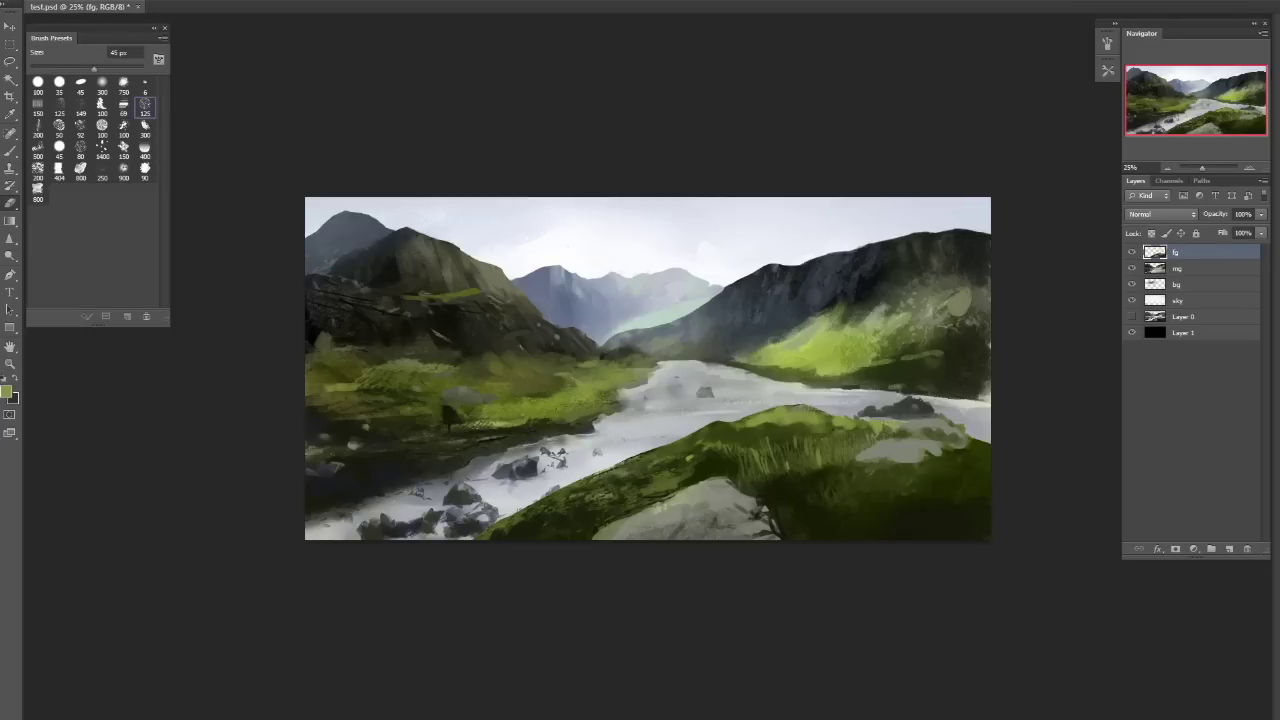
key(e)
key(bracketright)
key(bracketright)
key(bracketright)
key(bracketright)
key(bracketright)
key(bracketright)
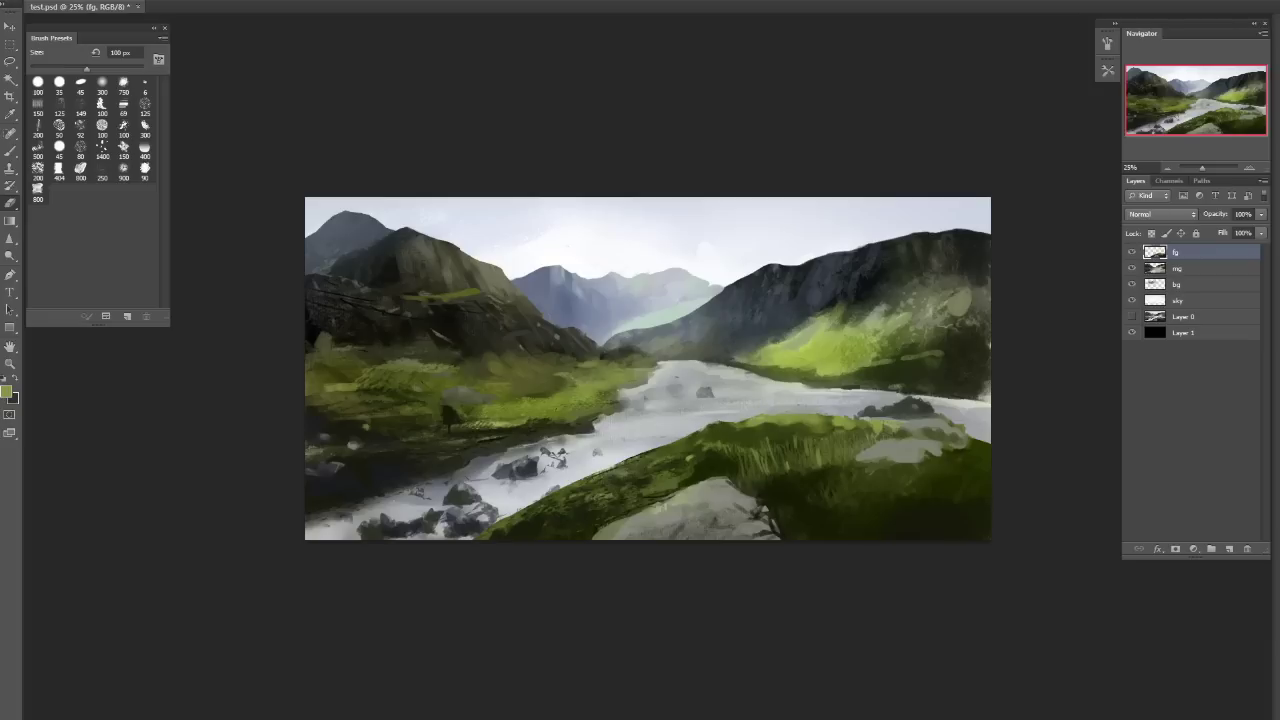
key(period)
mouse_move(679, 440)
mouse_down()
mouse_move(700, 432)
mouse_move(622, 465)
mouse_up()
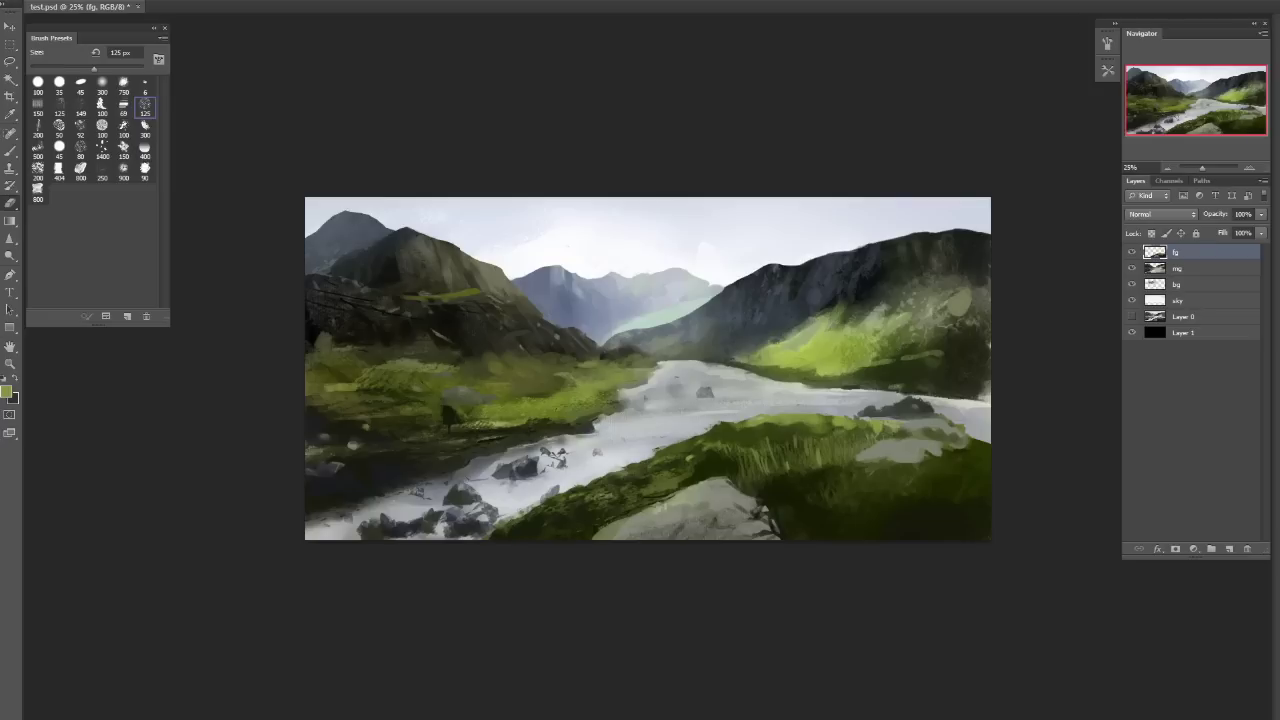
Add a new empty layer above the fg layer.
key(h)
key(h)
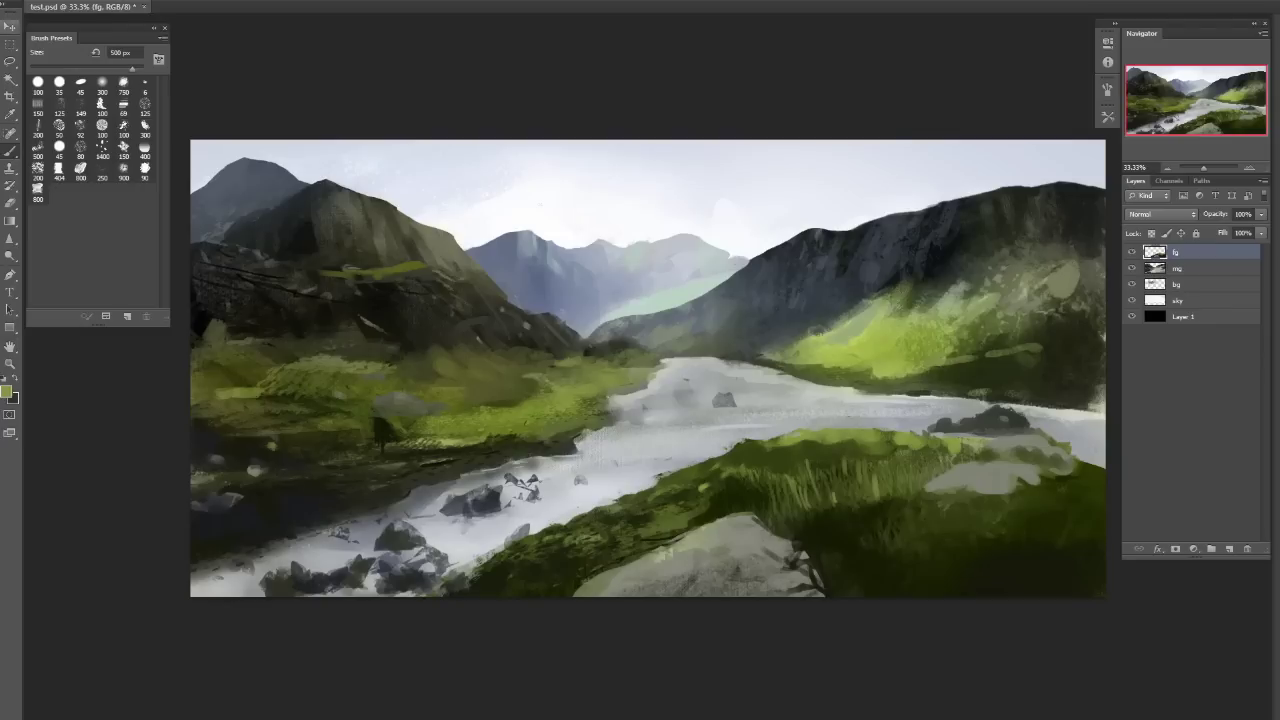
key(l)
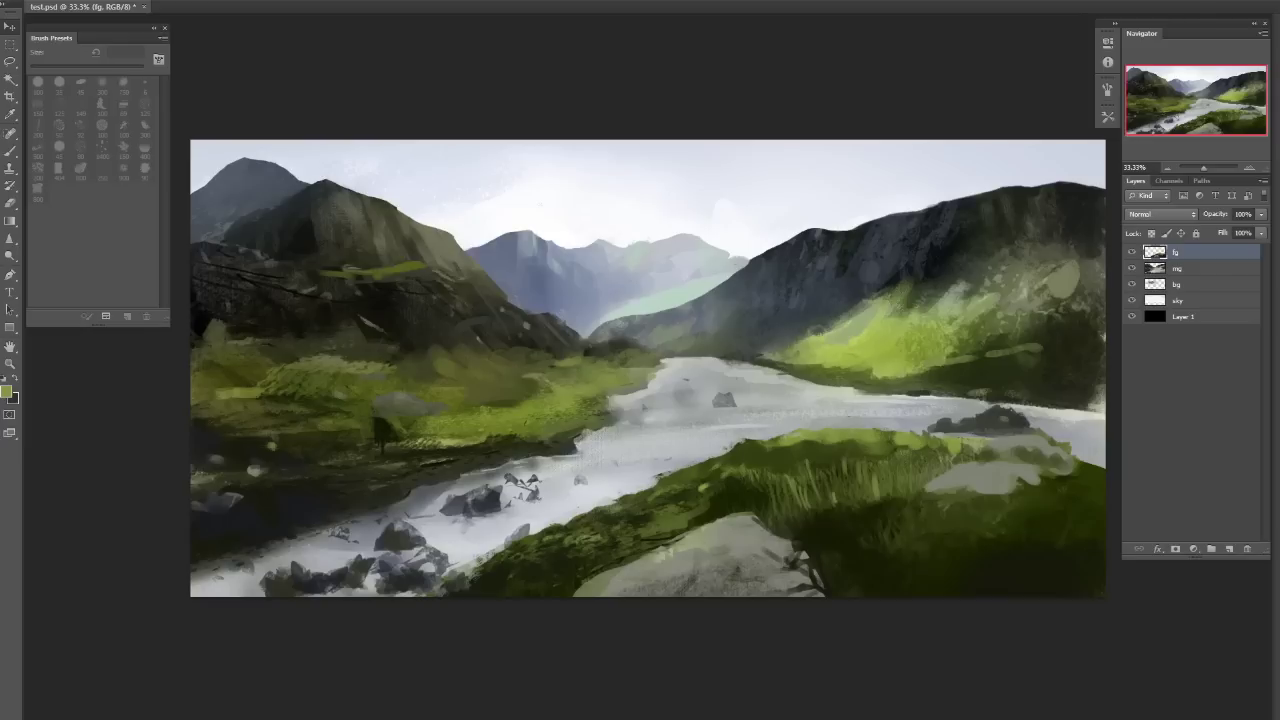
key(ctrl+shift+alt+n)
click(10, 151)
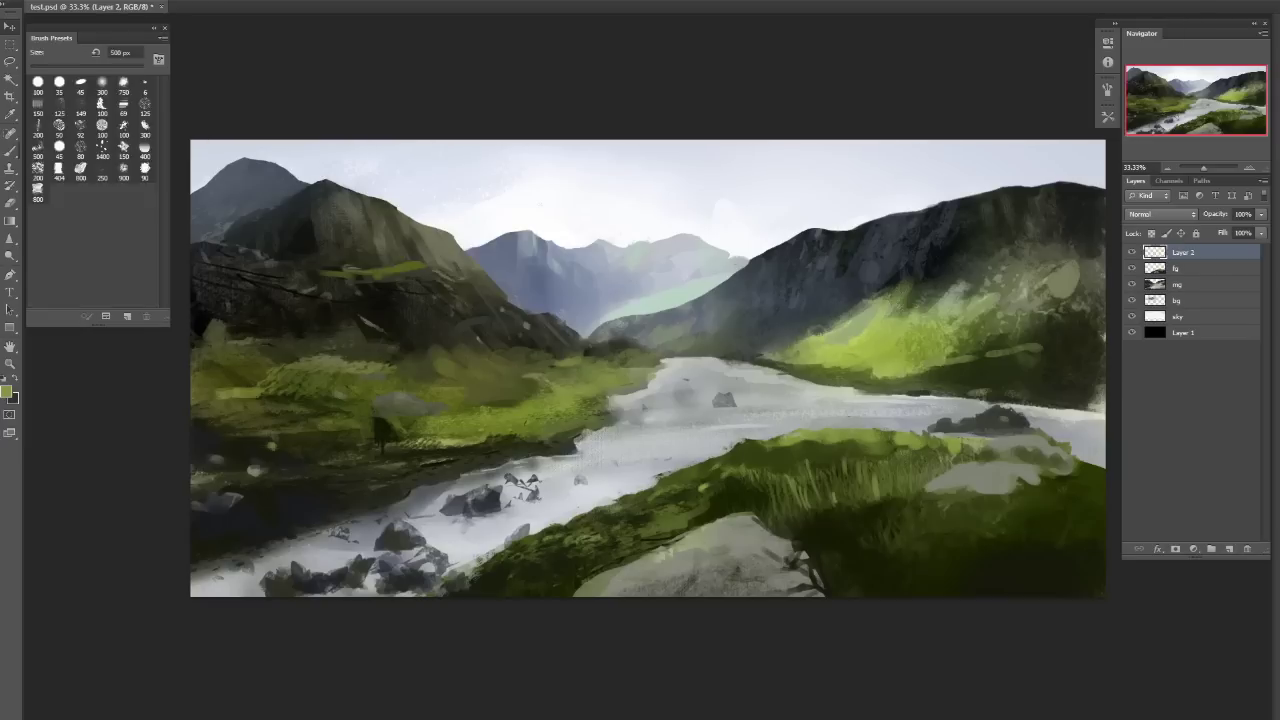
click(10, 27)
key(b)
drag(508, 364, 508, 468)
key(ctrl+z)
drag(280, 444, 530, 458)
key(ctrl+z)
drag(495, 360, 705, 428)
key(ctrl+z)
Reduce the brush to 40 px and try a short stroke where the river meets the meadow on the left bank.
key(bracketleft)
key(bracketleft)
key(bracketleft)
key(bracketleft)
key(bracketleft)
key(bracketleft)
key(bracketleft)
key(bracketleft)
key(bracketleft)
key(bracketleft)
key(bracketleft)
key(bracketleft)
key(bracketleft)
key(bracketleft)
key(bracketleft)
key(bracketleft)
key(bracketleft)
mouse_move(552, 405)
mouse_down()
mouse_move(465, 395)
mouse_move(620, 368)
mouse_move(348, 385)
mouse_move(498, 440)
mouse_move(565, 447)
mouse_up()
key(ctrl+z)
key(ctrl+alt+z)
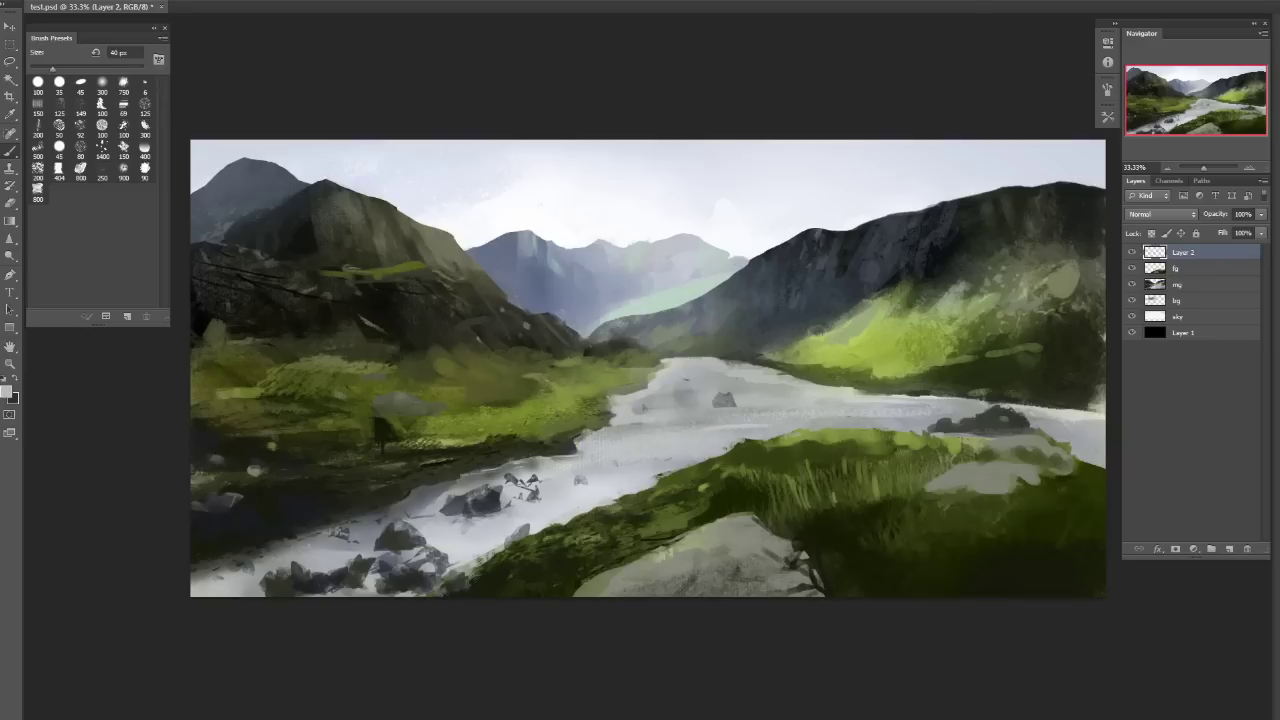
key(ctrl+alt+z)
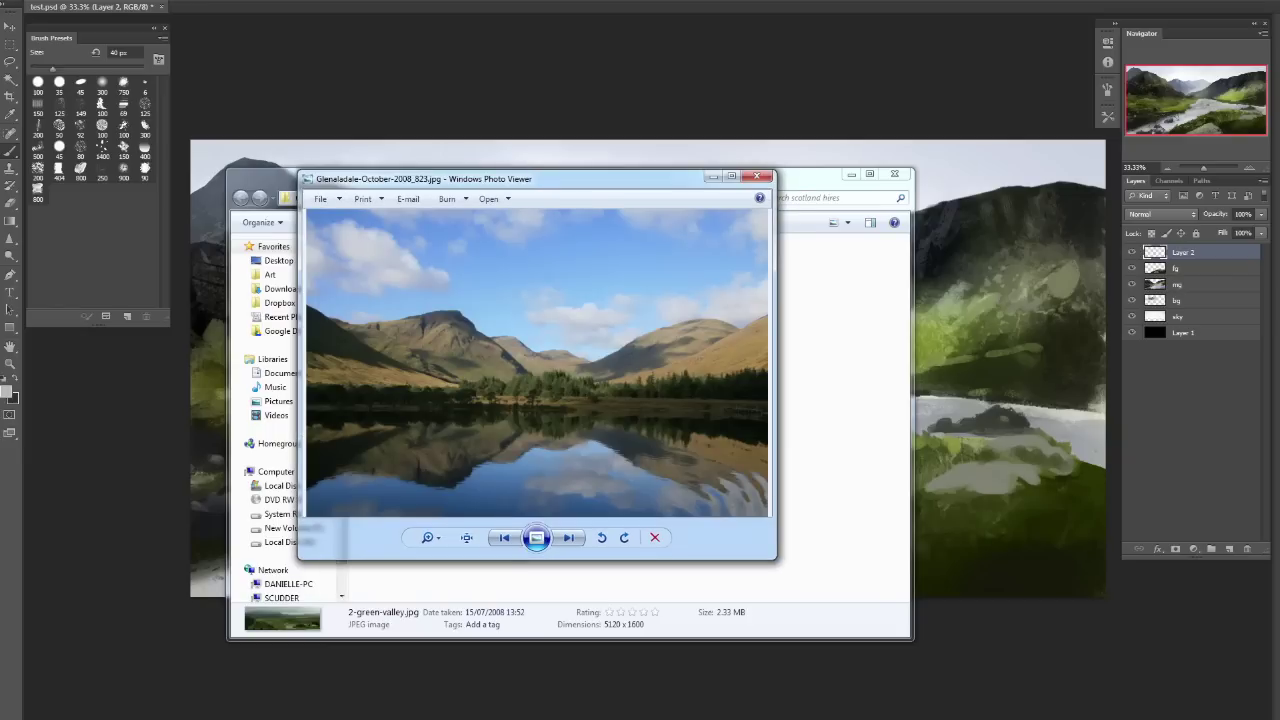
Browse the reference photos in Windows Photo Viewer to 2-green-valley.jpg, minimising the folder window.
key(Right)
key(Right)
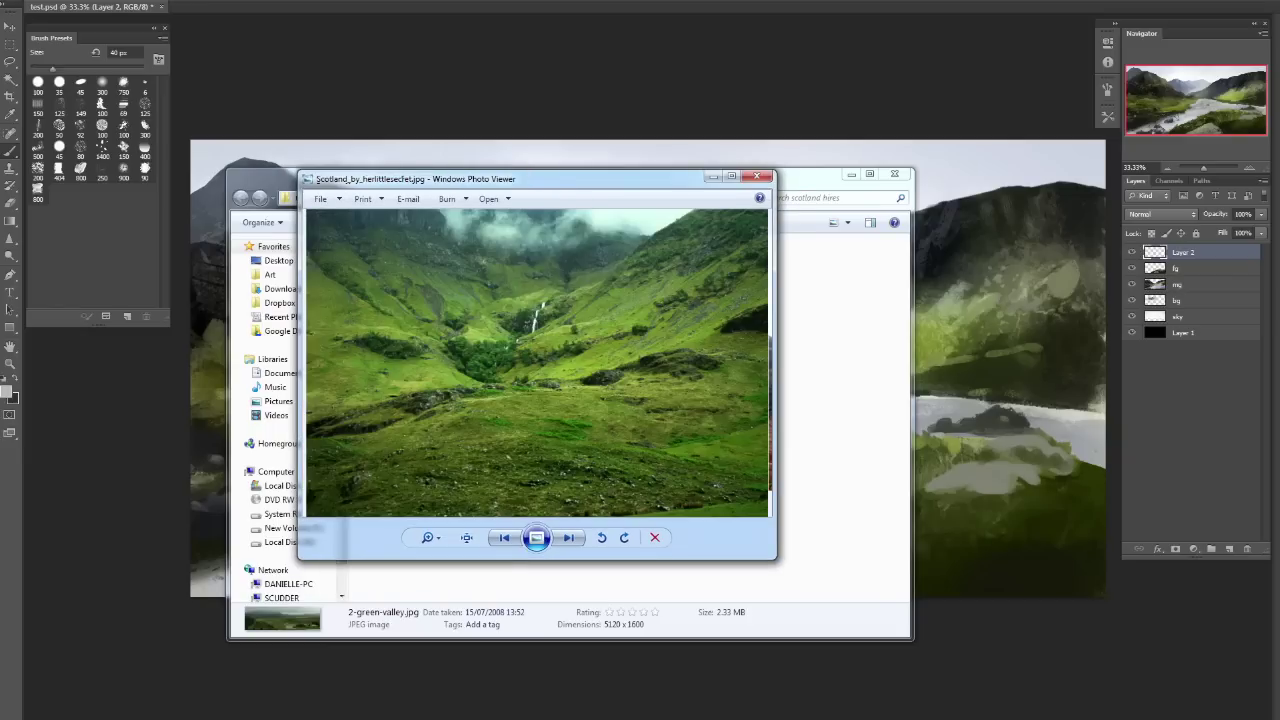
key(Right)
key(Left)
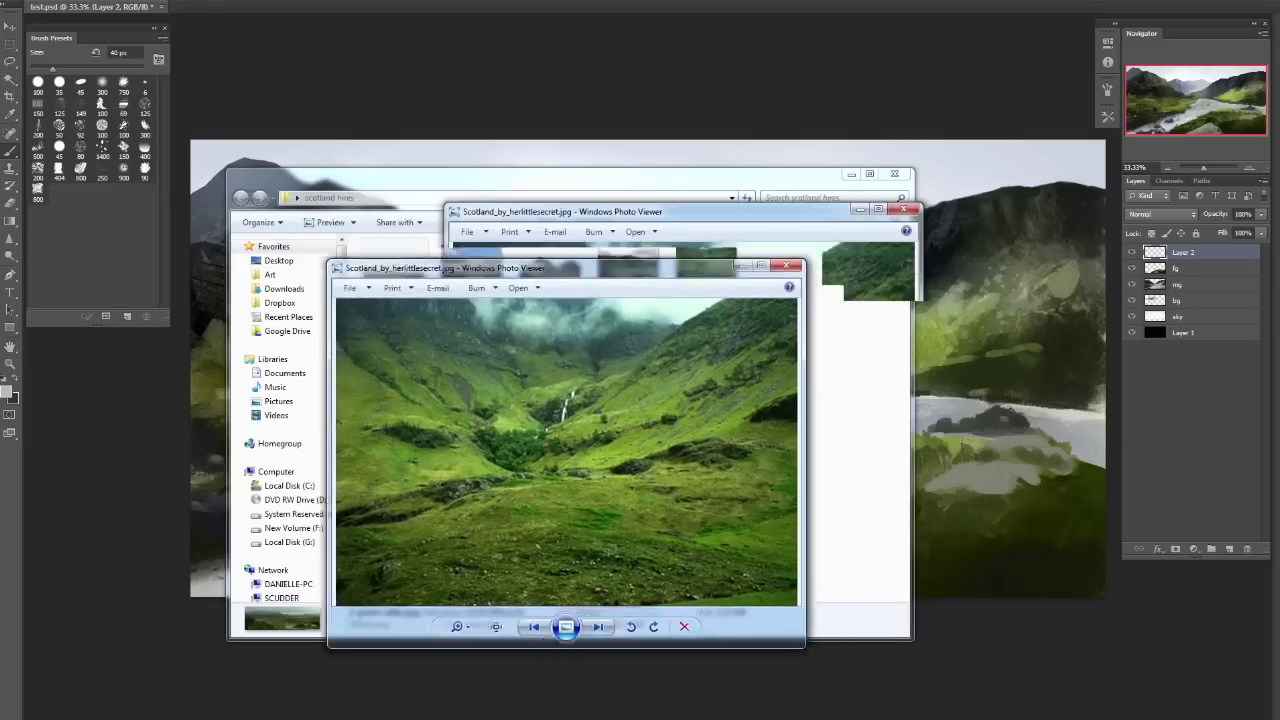
click(851, 174)
drag(650, 253, 704, 55)
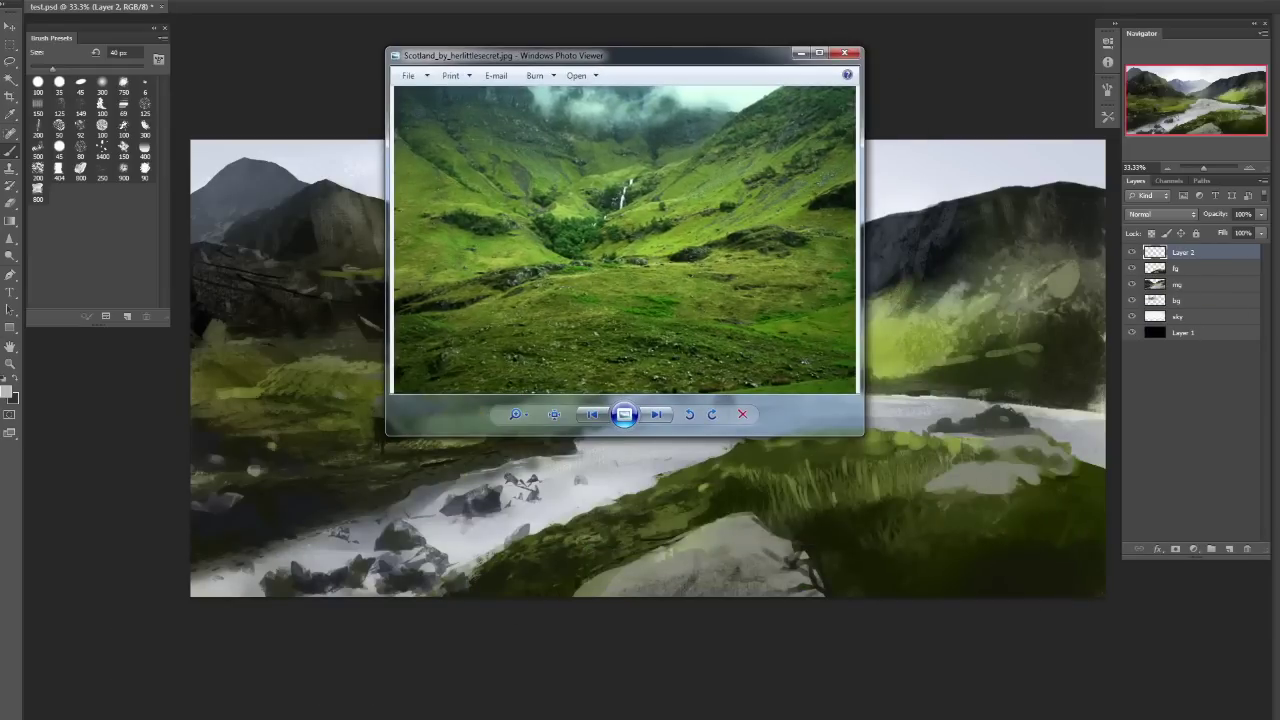
key(Right)
key(Right)
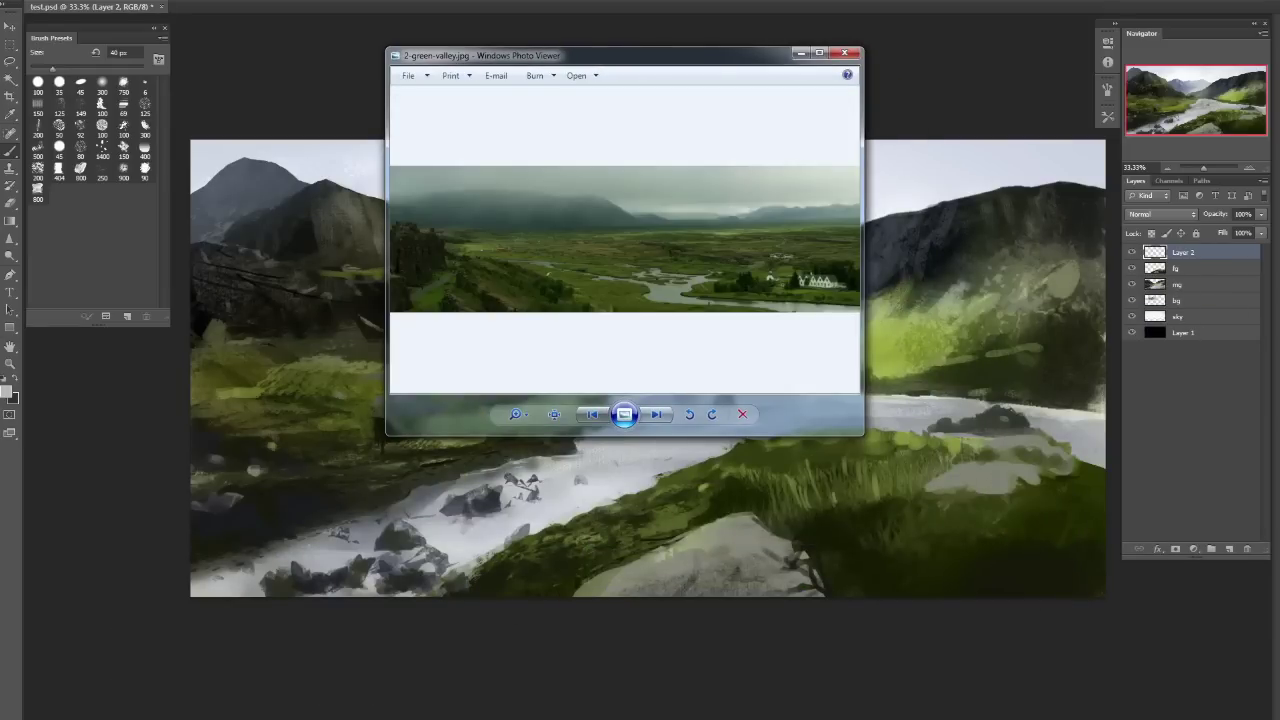
key(Left)
key(Right)
drag(620, 55, 573, 98)
Open the 2-green-valley.jpg photo in Adobe Photoshop CS6 and bring it into the painting as a new top layer.
right_click(580, 295)
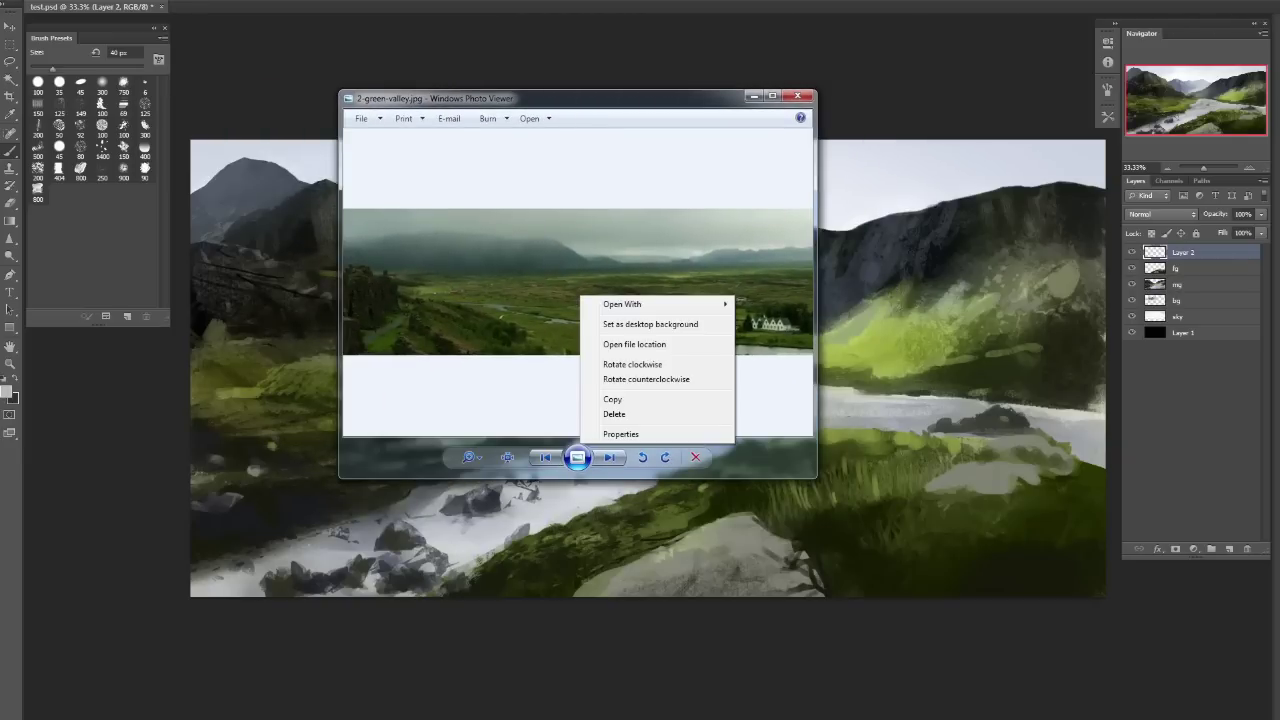
right_click(534, 298)
click(566, 402)
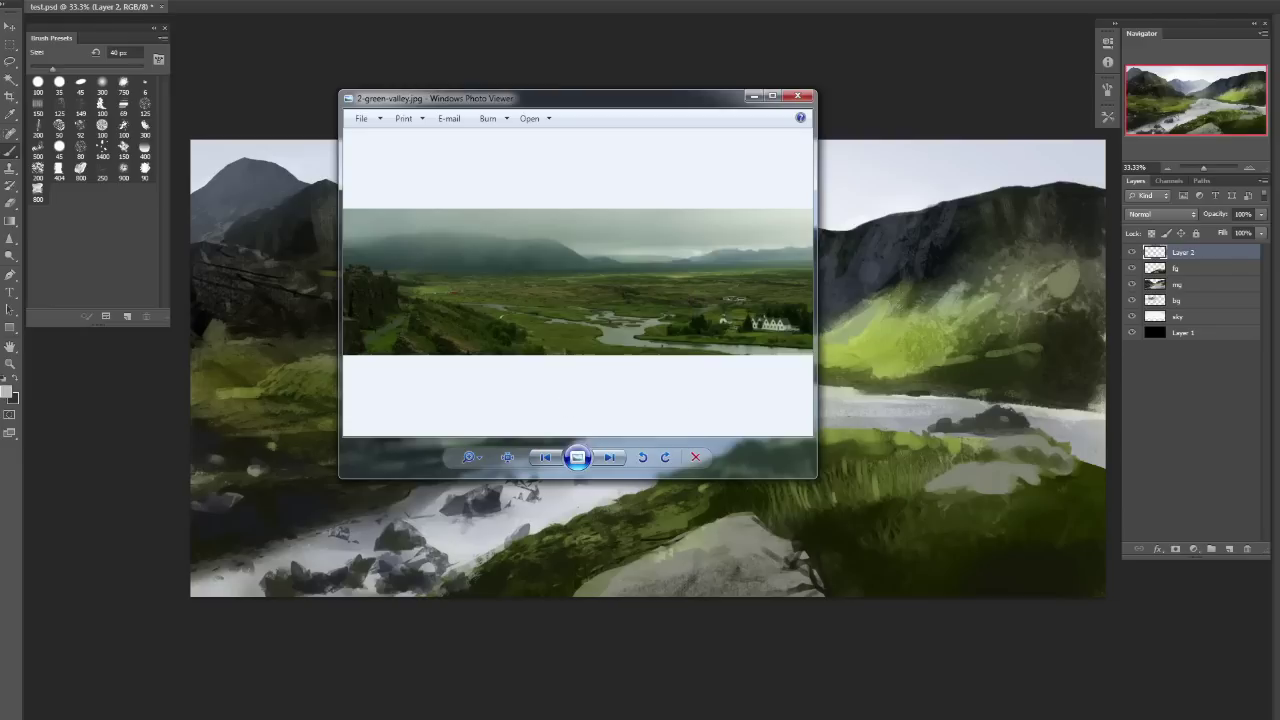
right_click(534, 297)
key(alt+F4)
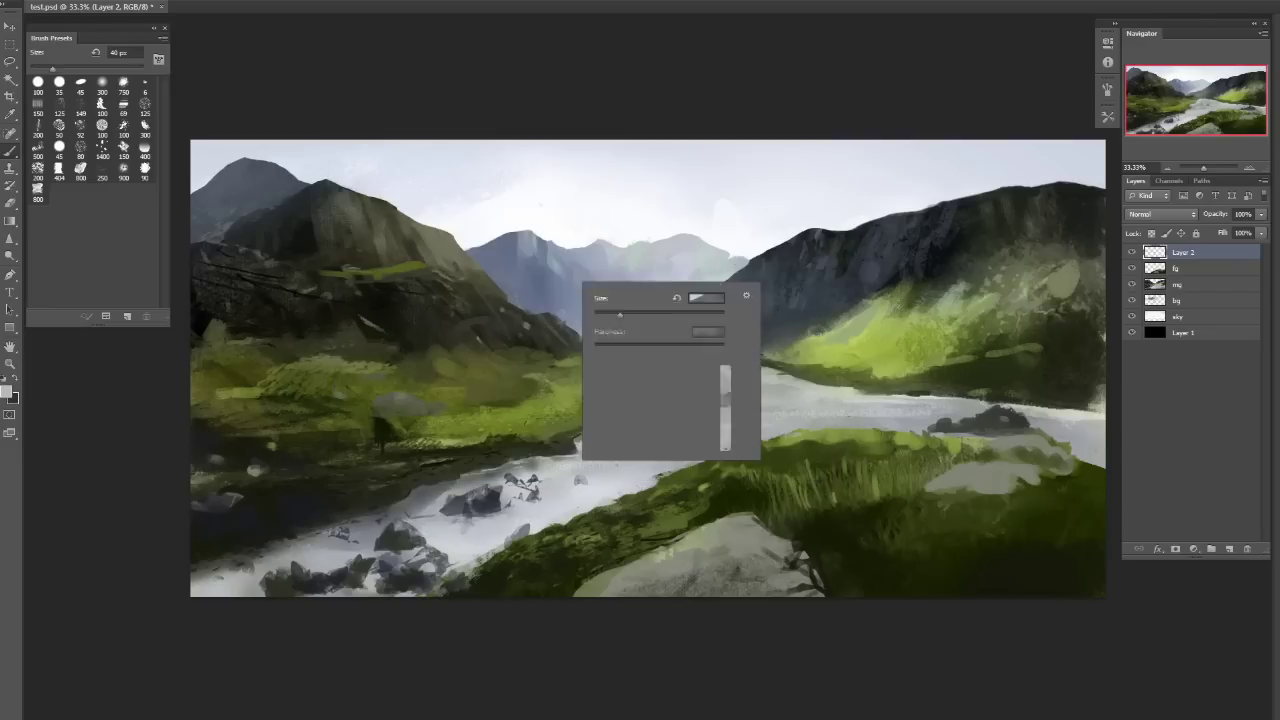
key(alt+Tab)
right_click(624, 324)
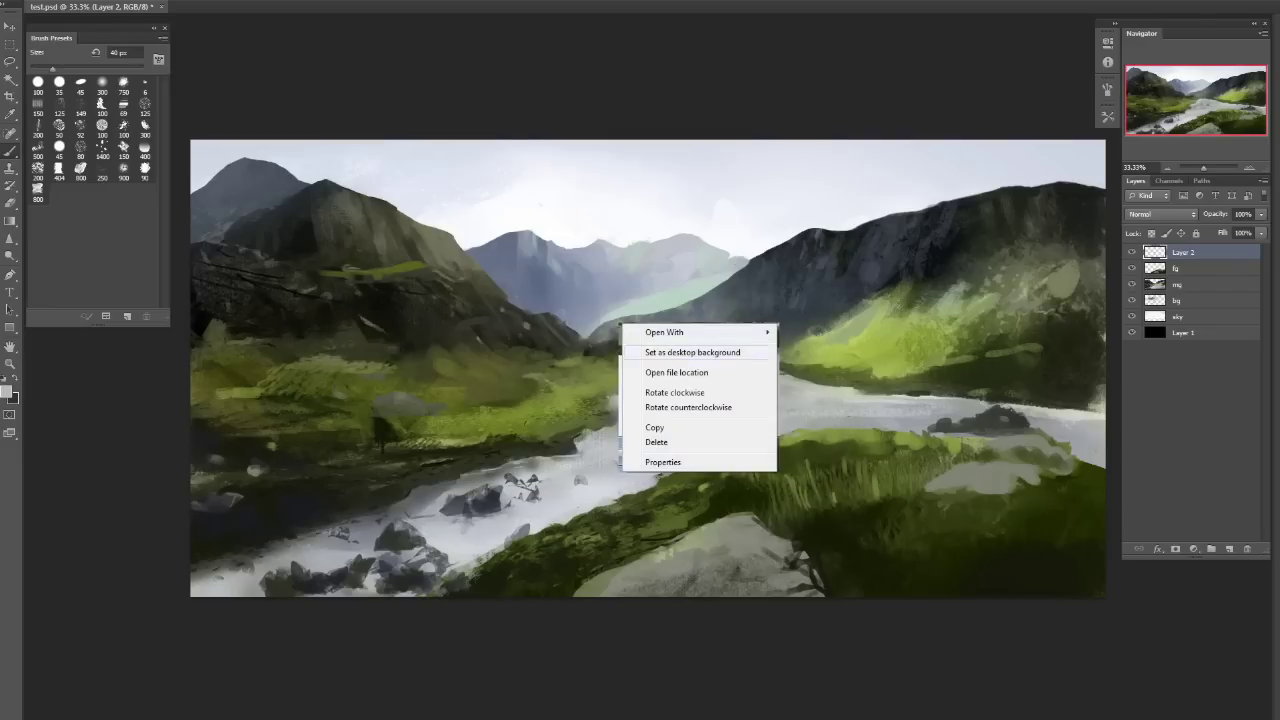
mouse_move(630, 332)
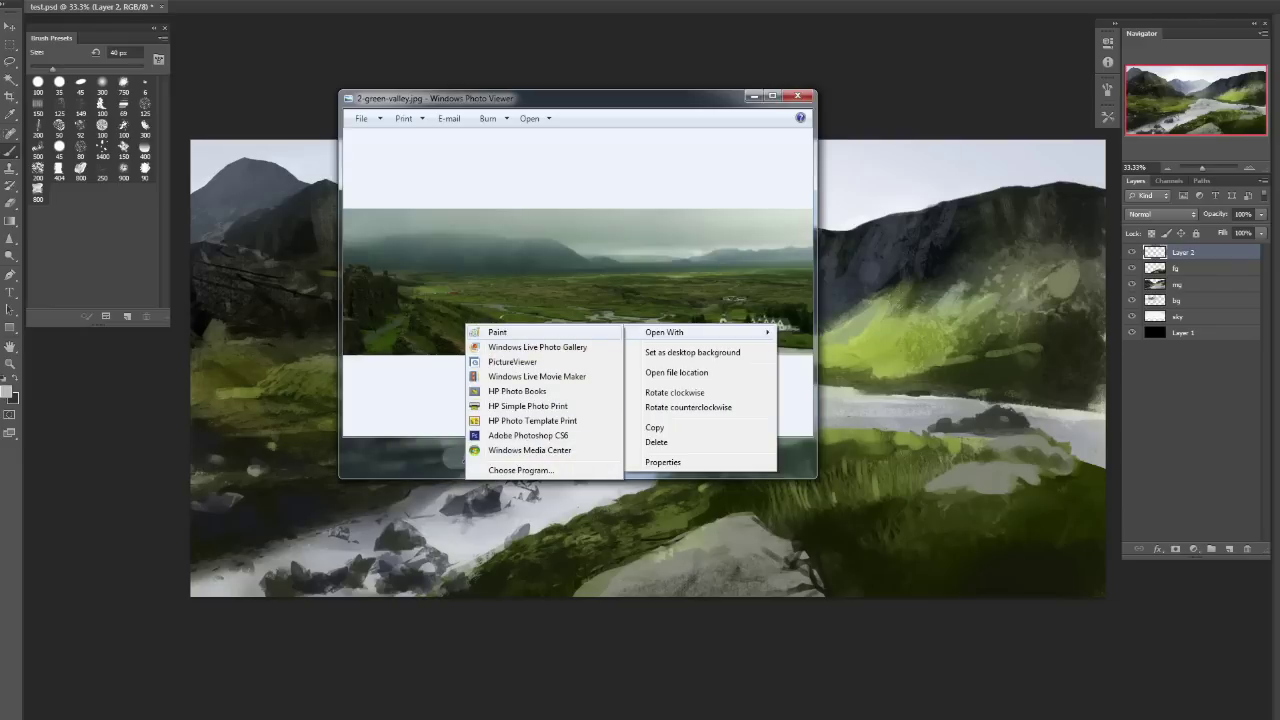
click(528, 435)
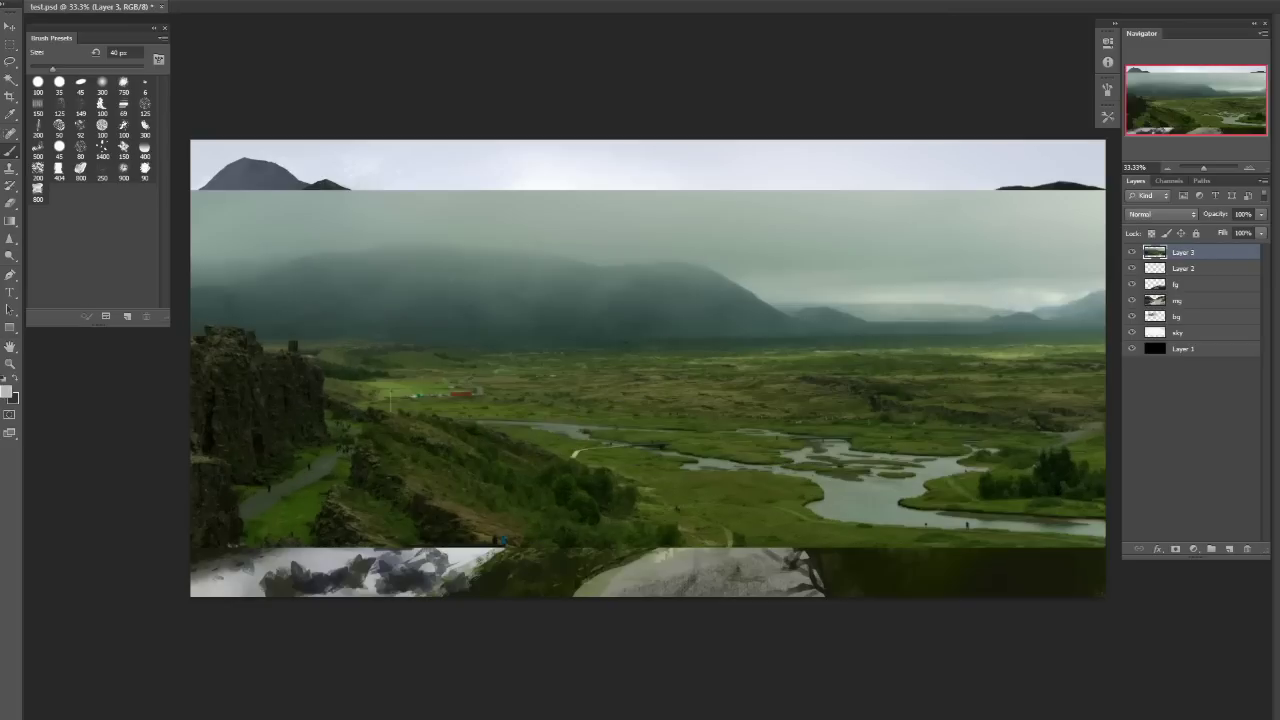
drag(530, 441, 1026, 440)
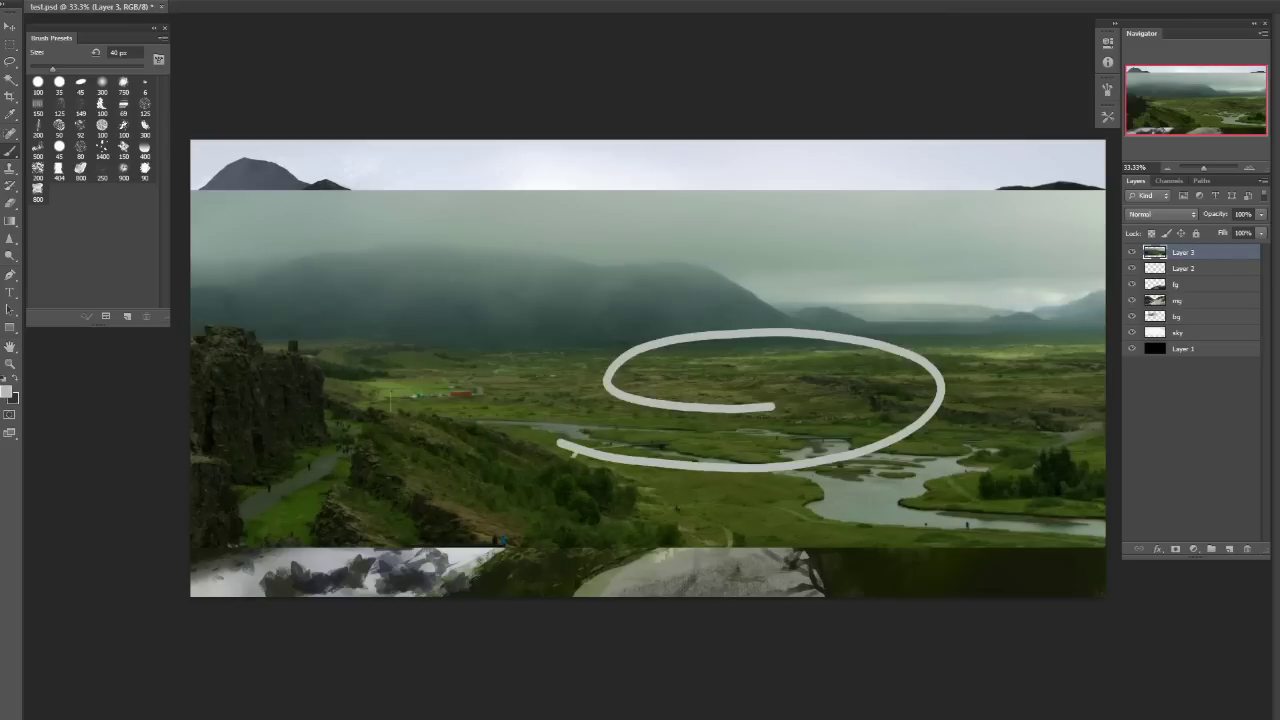
drag(572, 392, 1035, 391)
drag(622, 352, 1067, 346)
key(ctrl+alt+z)
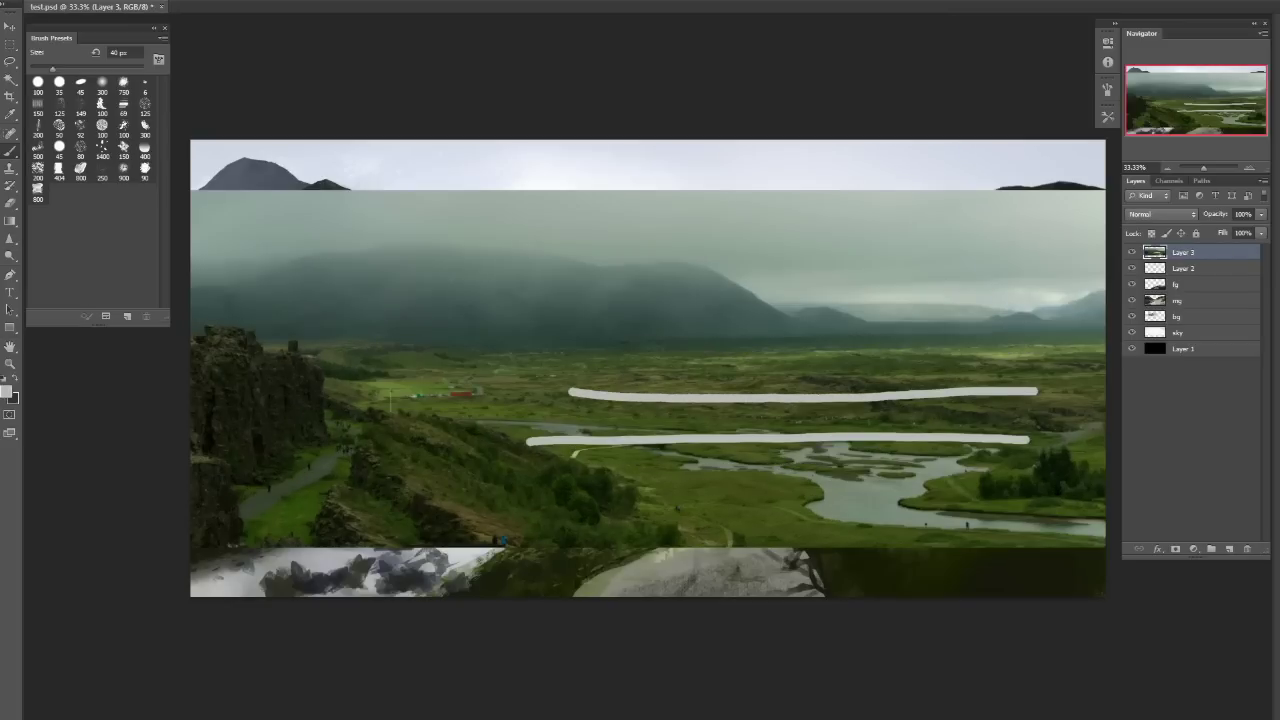
key(ctrl+alt+z)
key(ctrl+shift+z)
key(ctrl+shift+z)
key(v)
key(ctrl+alt+z)
key(ctrl+alt+z)
key(ctrl+alt+z)
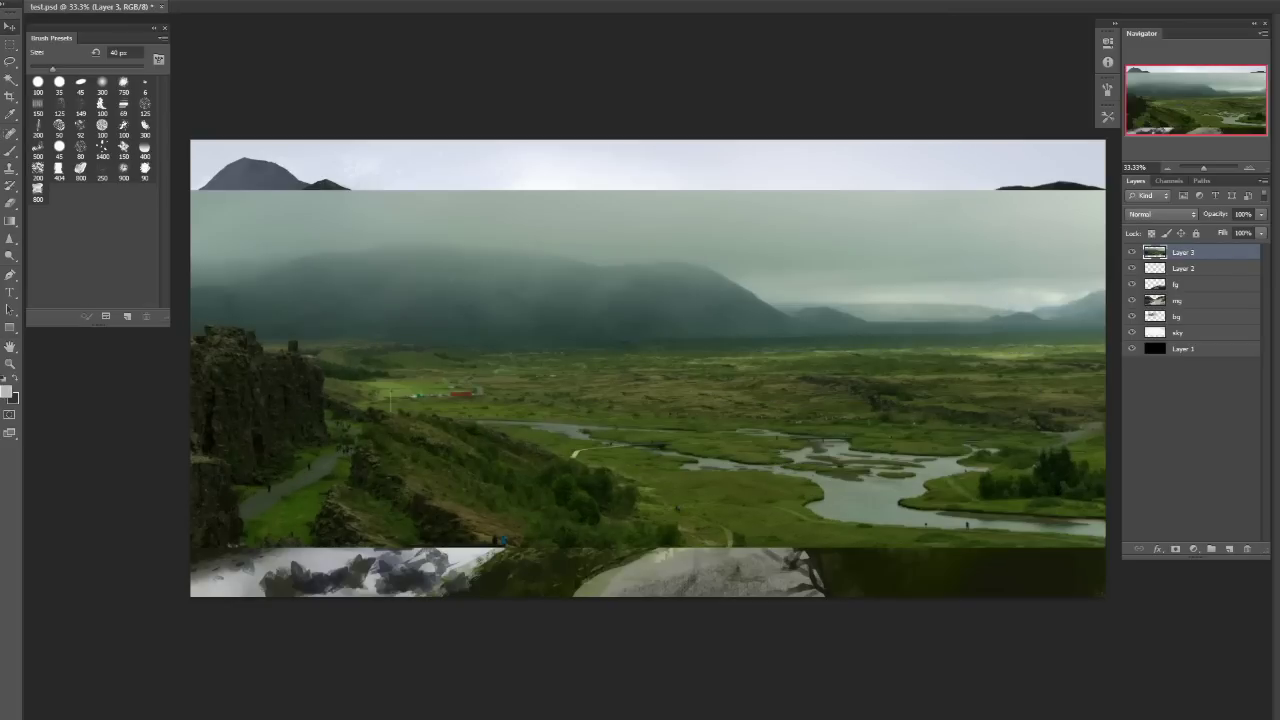
Shift the valley photo to the left over the painting and lower its layer opacity to 40%.
mouse_move(670, 268)
mouse_down()
mouse_move(475, 10)
mouse_move(535, 240)
mouse_move(280, 263)
mouse_move(399, 250)
mouse_up()
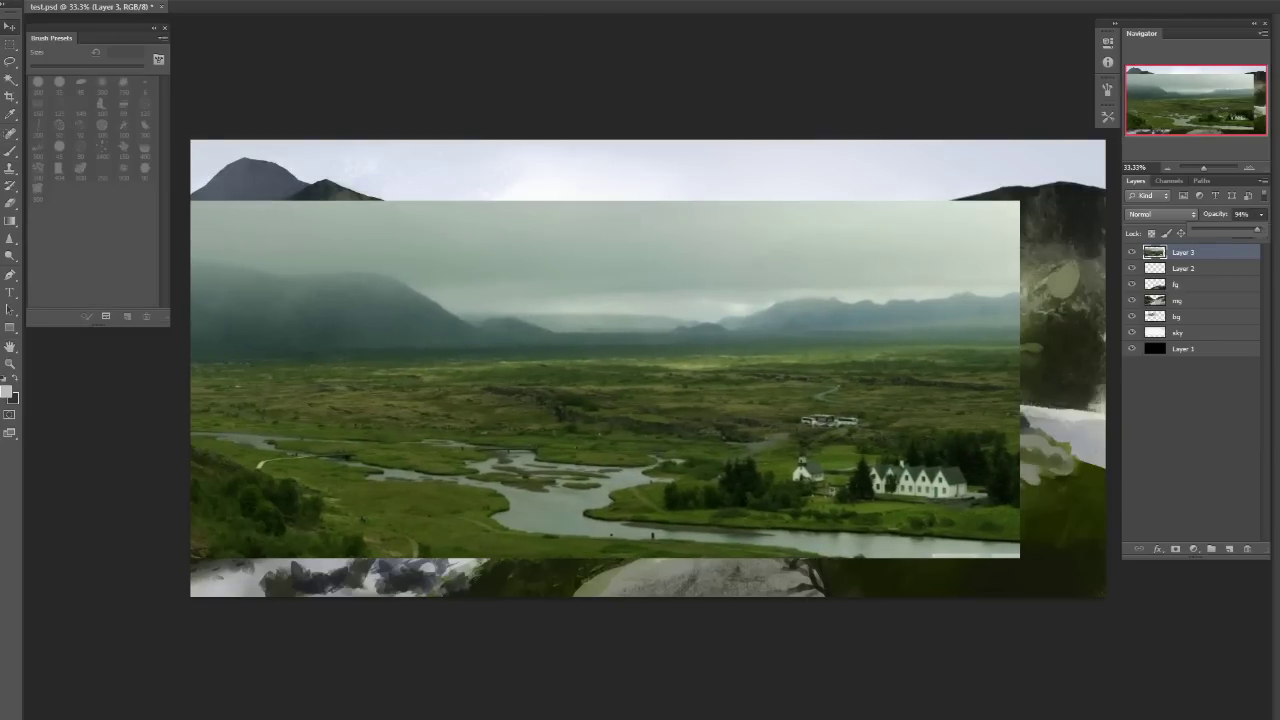
drag(1257, 230, 1229, 230)
key(ctrl+minus)
key(ctrl+minus)
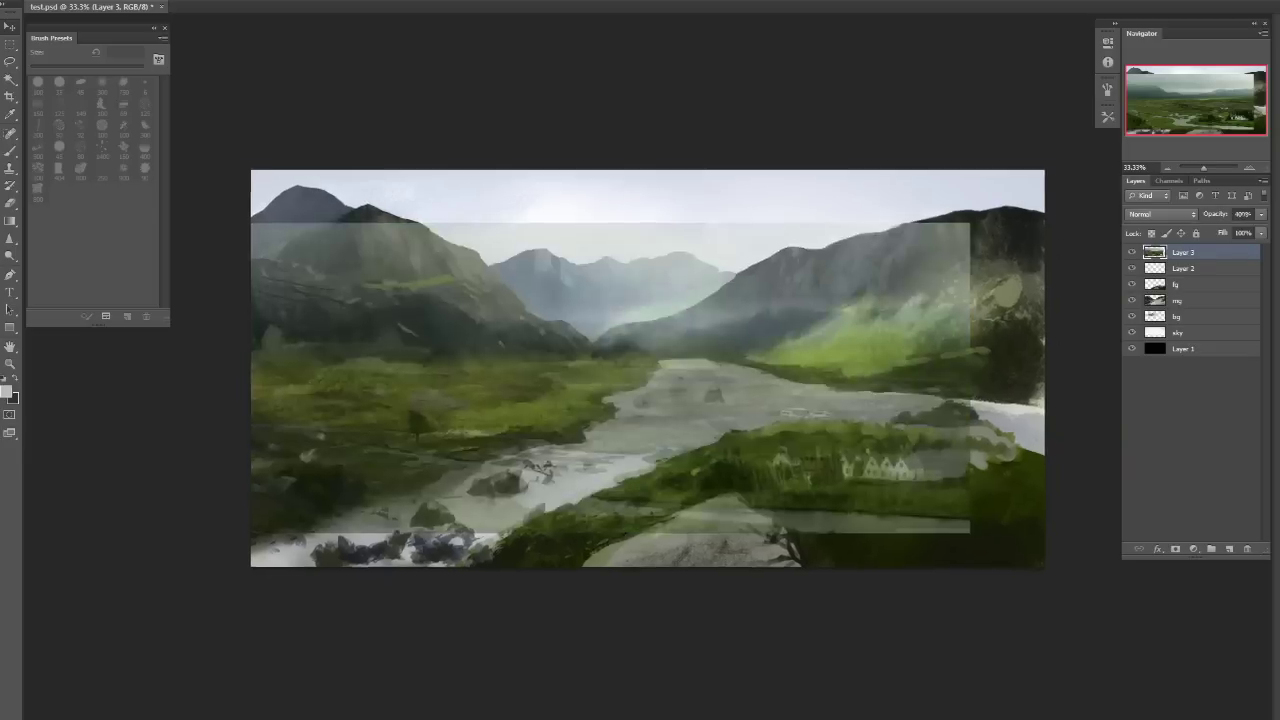
Enlarge the valley photo with Free Transform and position it so it covers the whole canvas.
key(ctrl+t)
drag(833, 463, 1101, 604)
drag(903, 516, 866, 444)
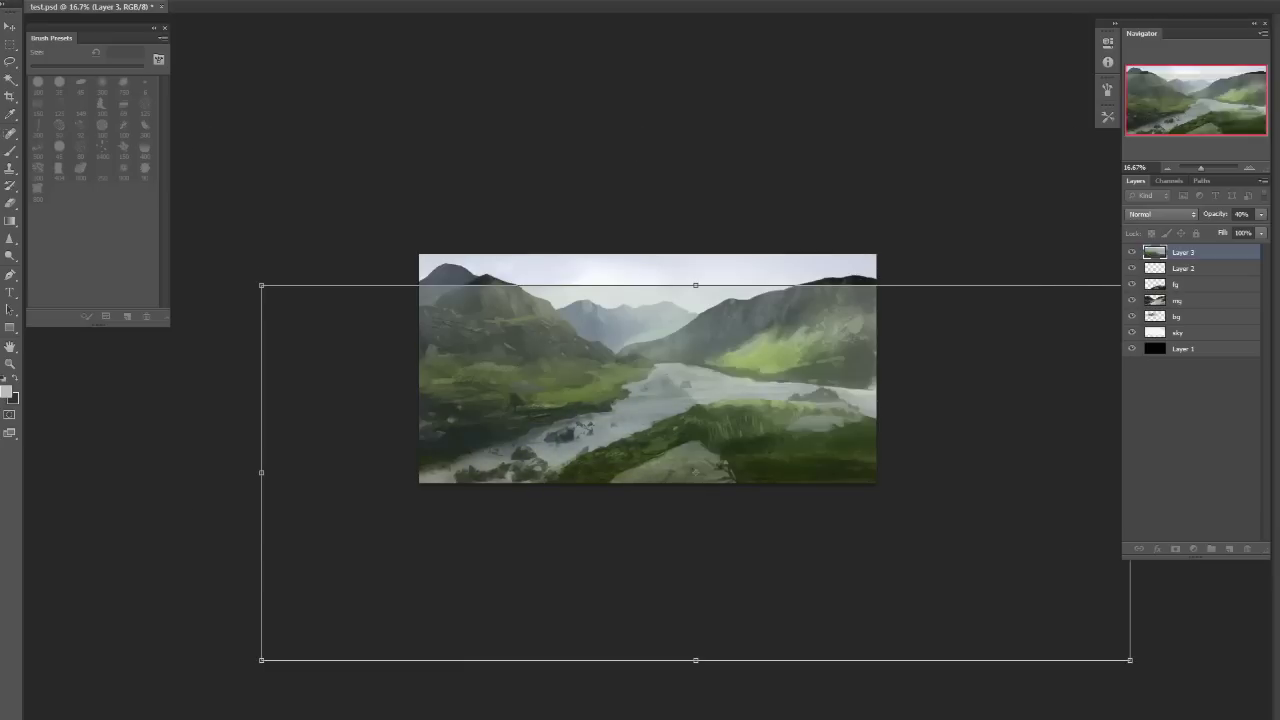
drag(647, 473, 527, 380)
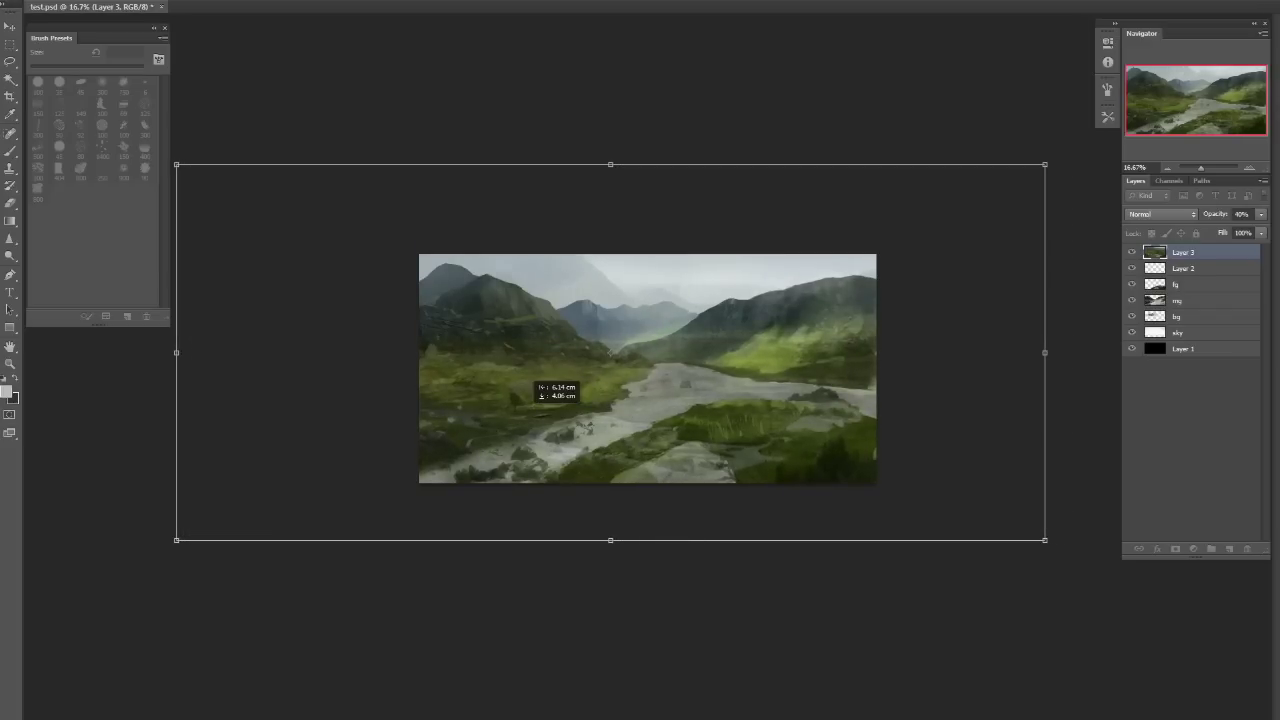
key(Return)
Place the photo layer beneath fg as a clipping mask on the mg layer and raise its opacity to 100%.
drag(1183, 252, 1181, 292)
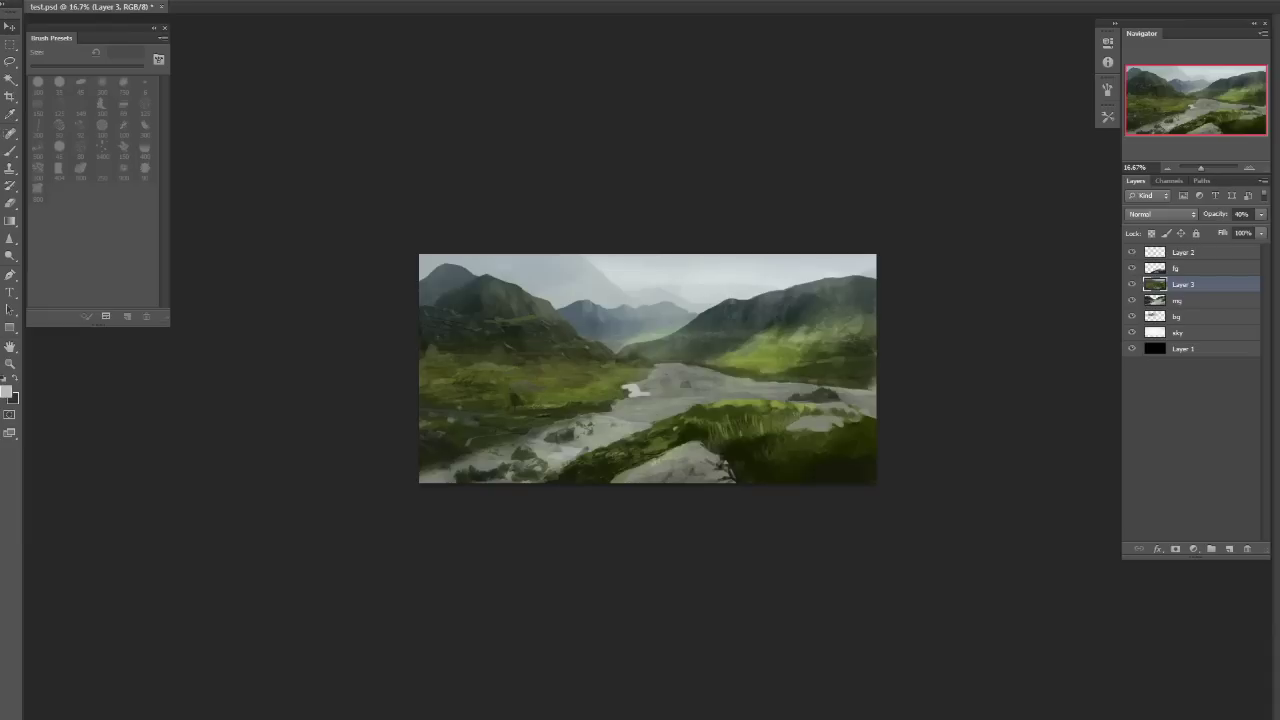
key(ctrl+alt+g)
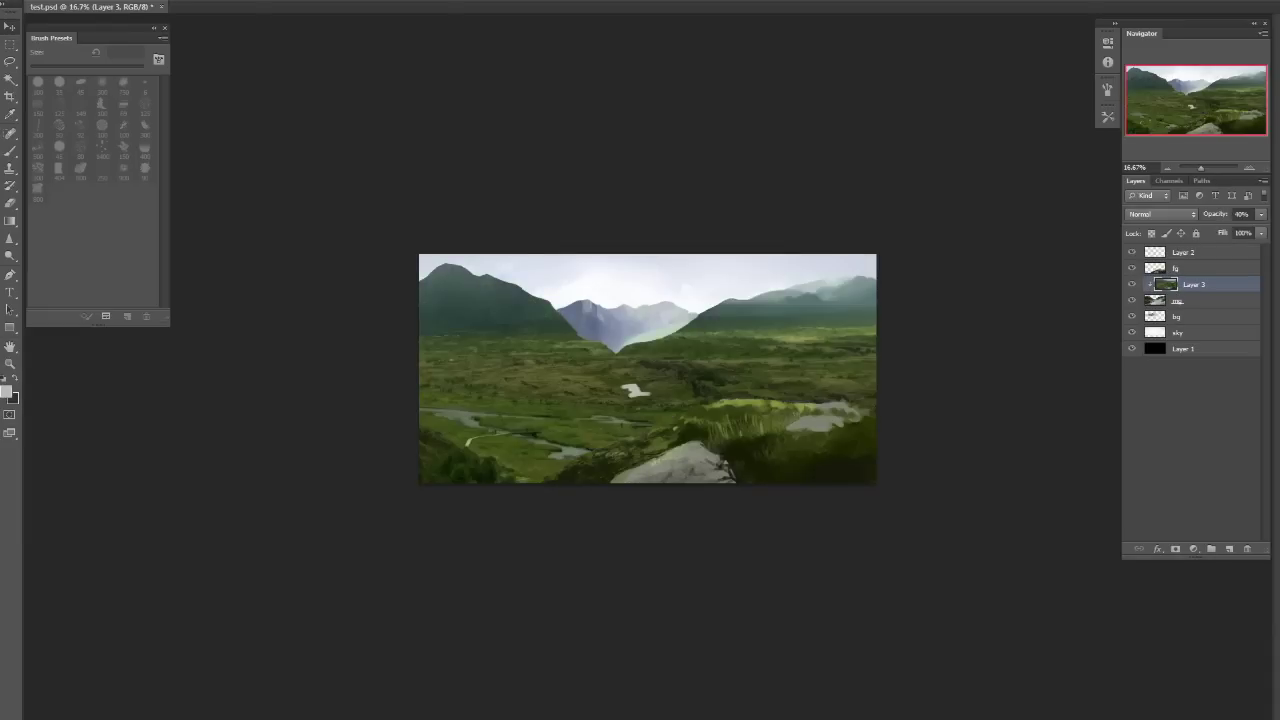
mouse_move(728, 370)
mouse_down()
mouse_move(779, 377)
mouse_move(740, 376)
mouse_up()
click(1261, 215)
Brighten the valley photo with Levels by setting the white input level to 200.
key(ctrl+l)
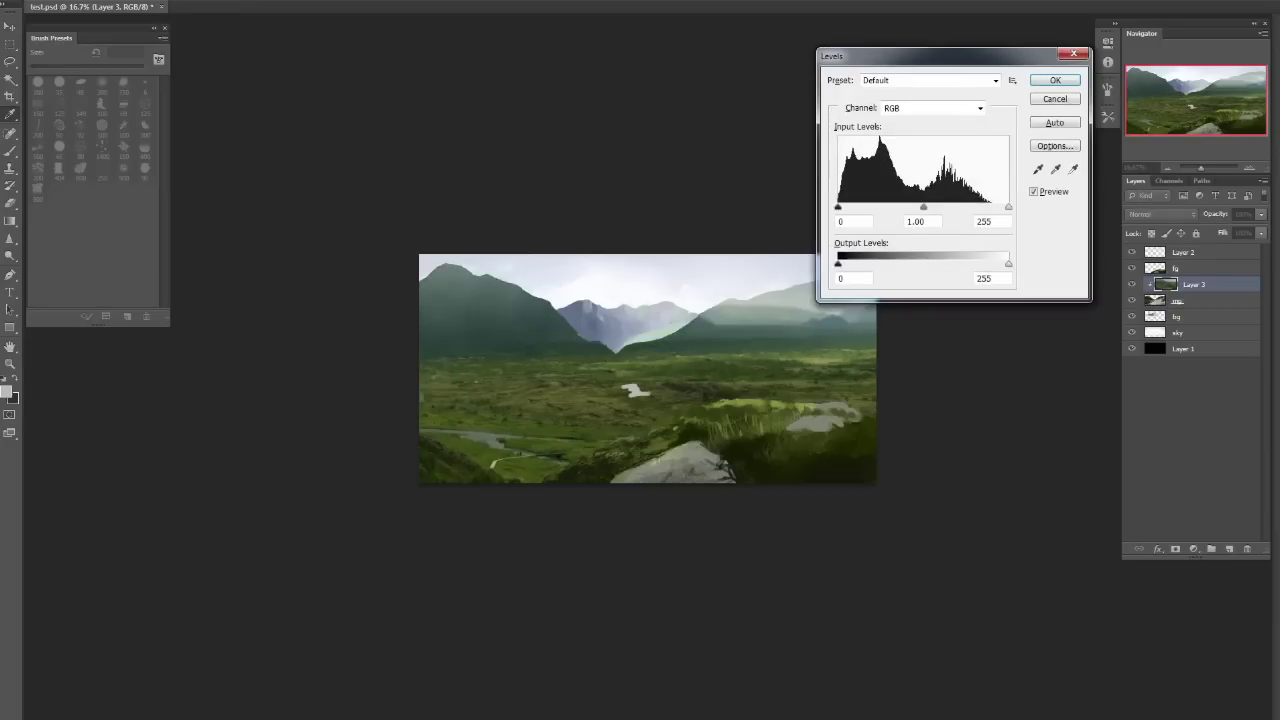
text(248)
text(200)
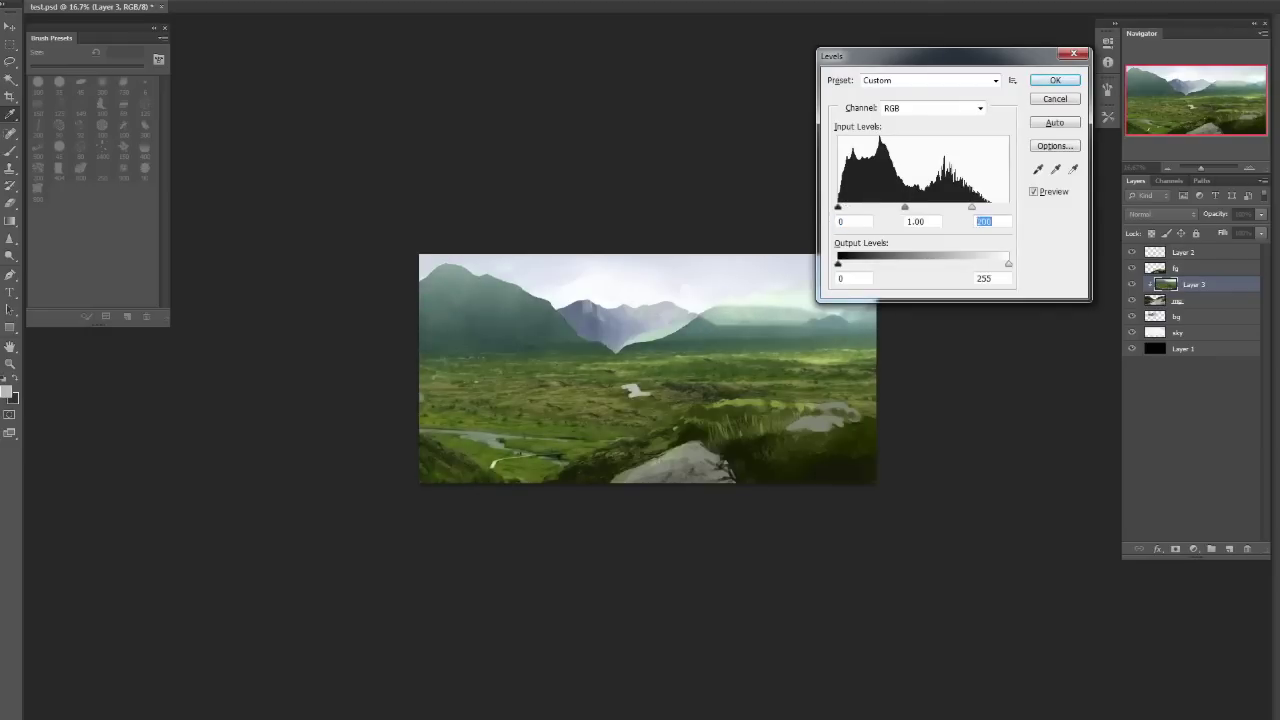
key(Return)
Try the Overlay and Soft Light blend modes on the clipped photo layer.
click(1160, 214)
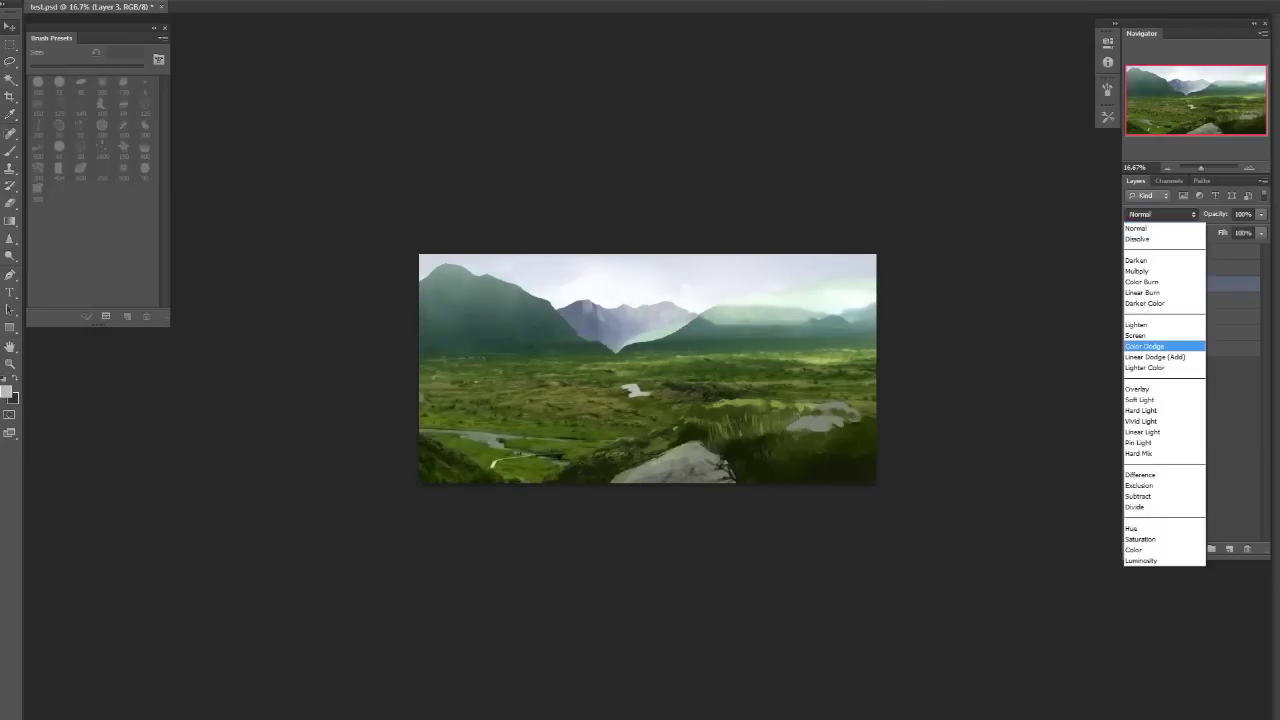
key(Escape)
click(1160, 214)
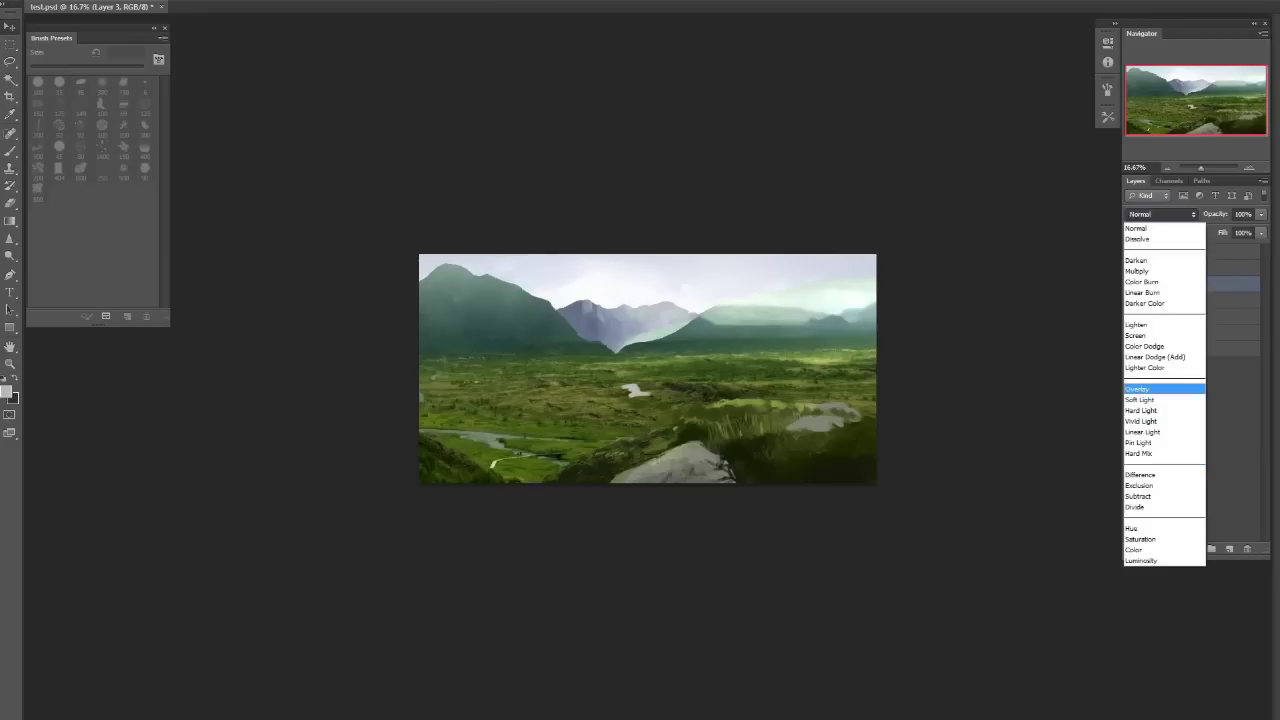
key(Return)
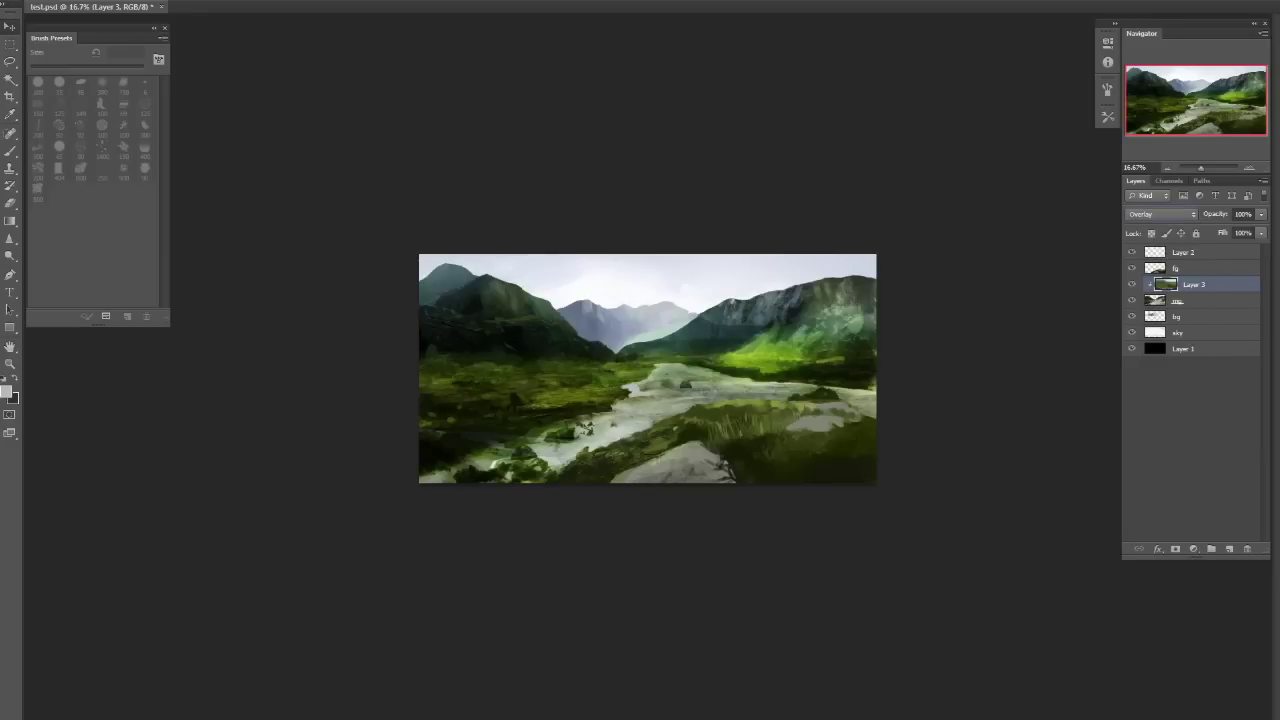
key(ctrl+plus)
key(ctrl+plus)
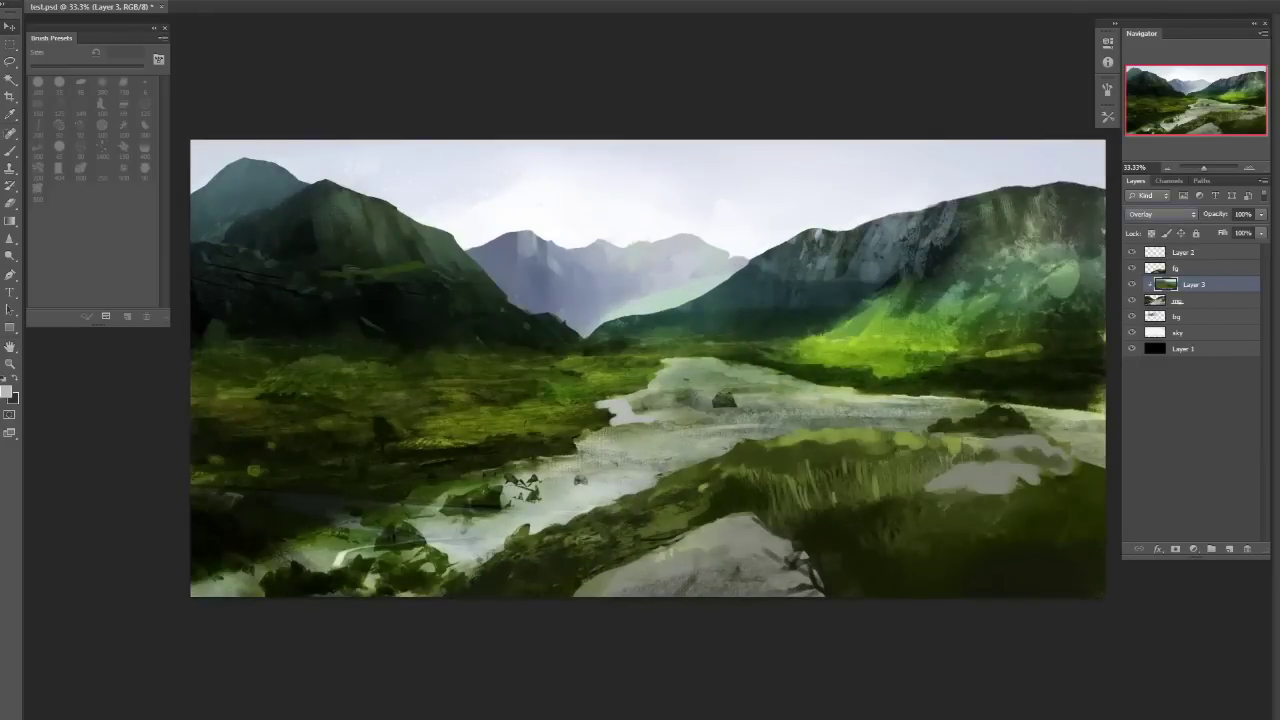
click(1160, 214)
key(Down)
key(Return)
Set the clipped photo layer's blend mode to Darken.
click(1160, 214)
key(Up)
key(Up)
key(Up)
key(Up)
key(Up)
key(Up)
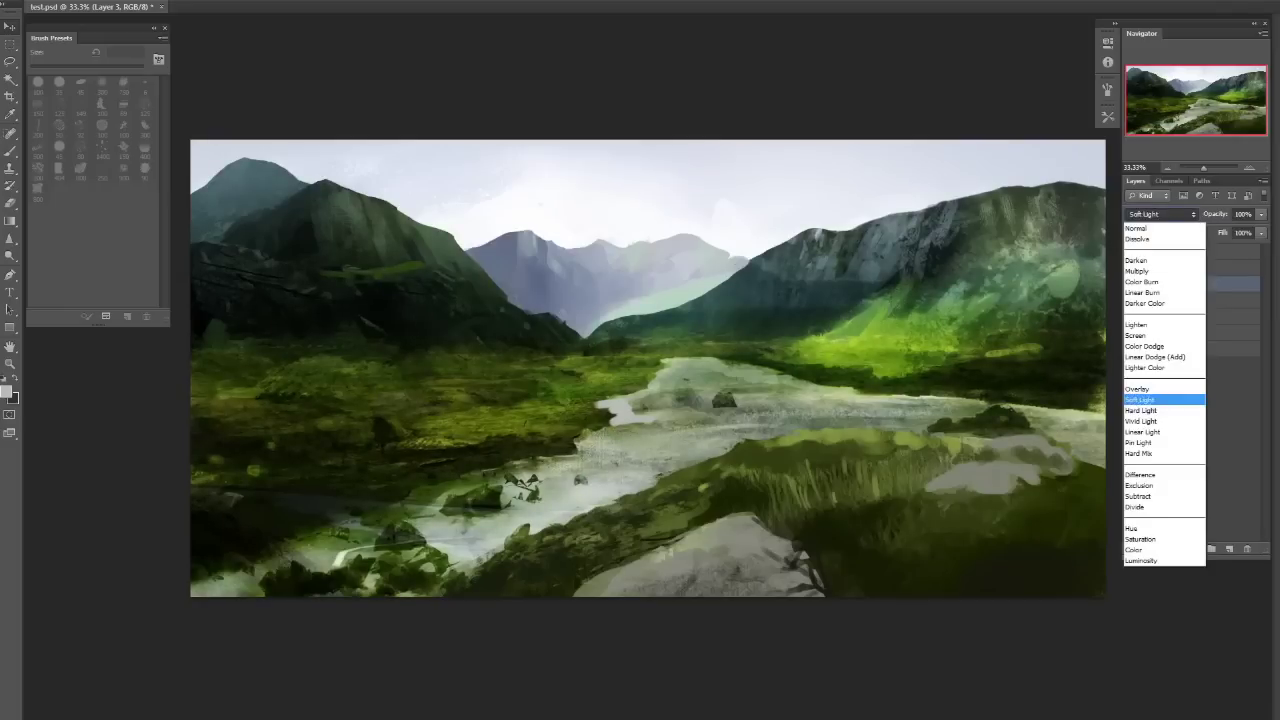
key(Up)
key(Up)
key(Up)
key(Up)
key(Up)
key(Return)
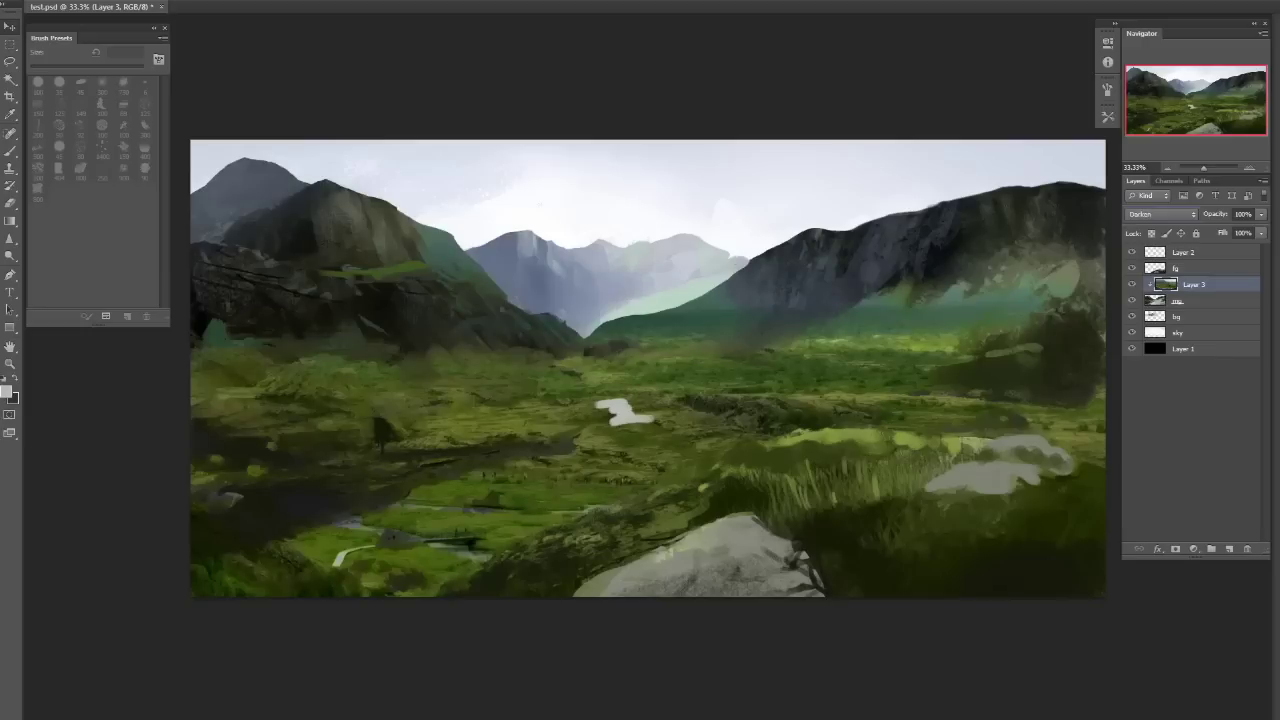
Try further blend modes on the clipped valley photo layer, including Darker Color and Soft Light.
key(Down)
key(Down)
key(Down)
key(Down)
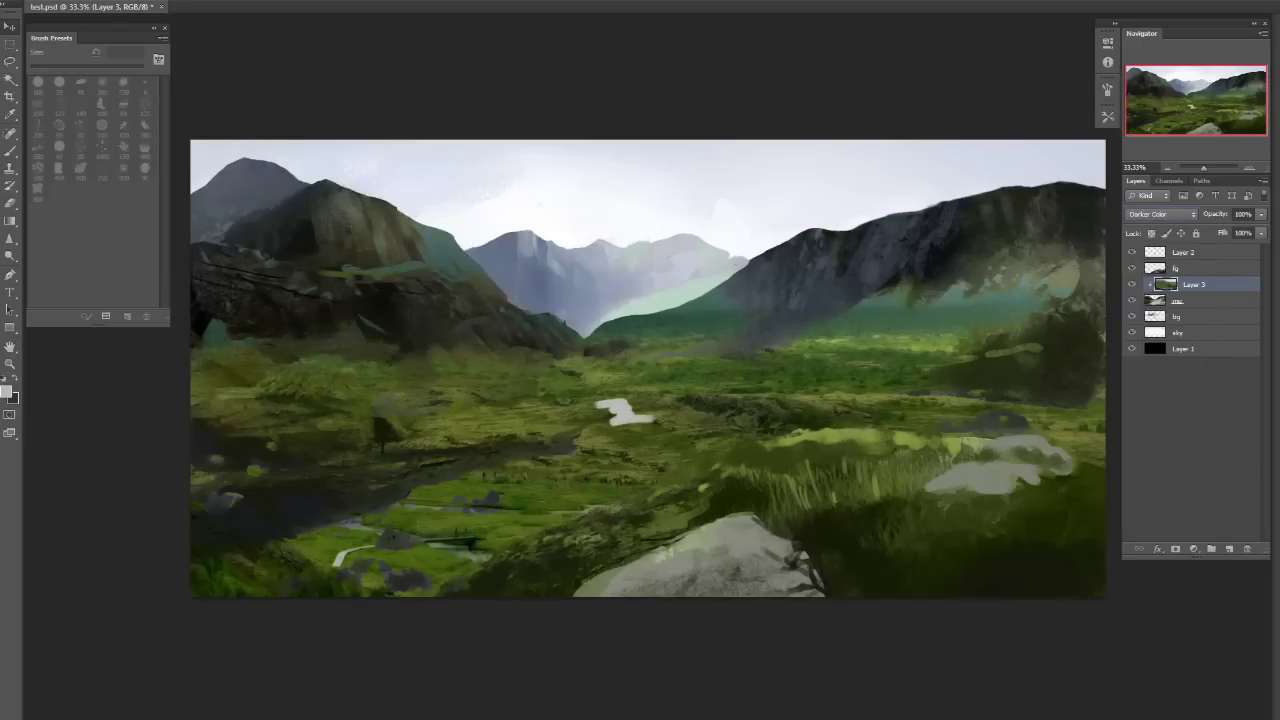
key(Down)
key(Down)
key(Down)
key(Down)
key(Down)
key(Down)
key(Down)
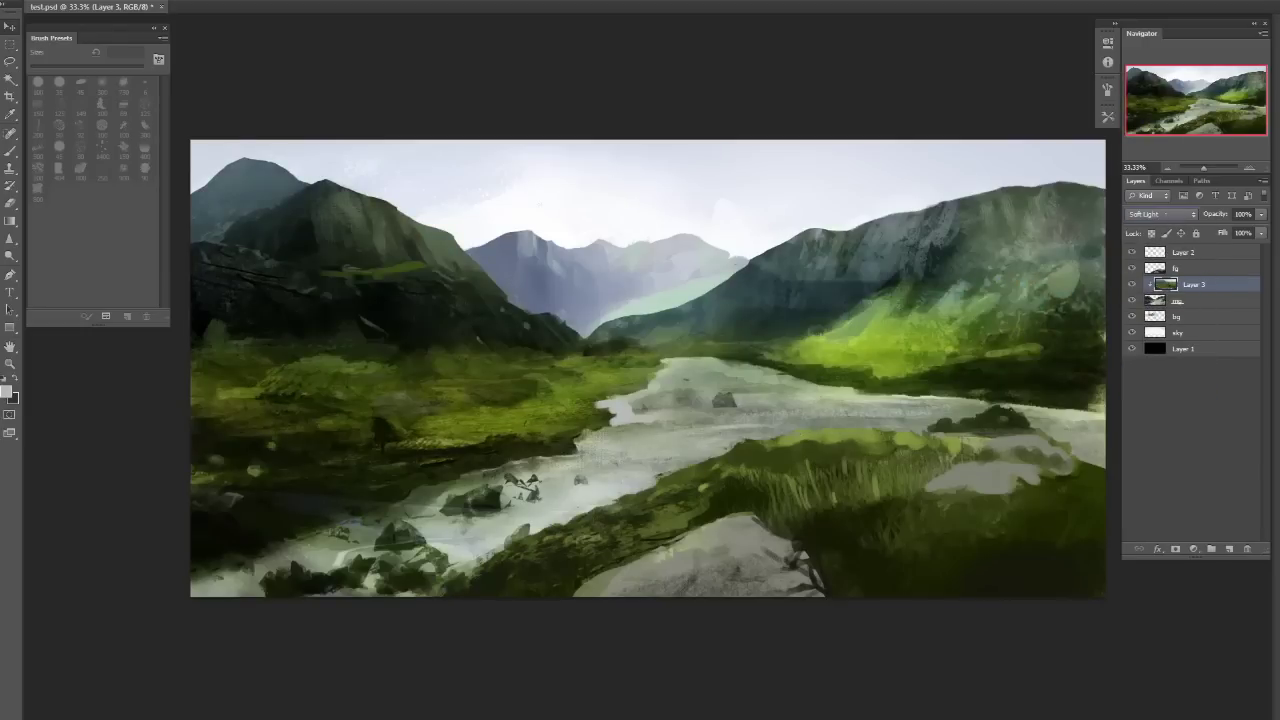
key(Down)
key(Down)
Set the valley photo layer's blend mode to Normal and shift its shadows toward blue by +31 with Color Balance.
click(1160, 214)
click(1160, 380)
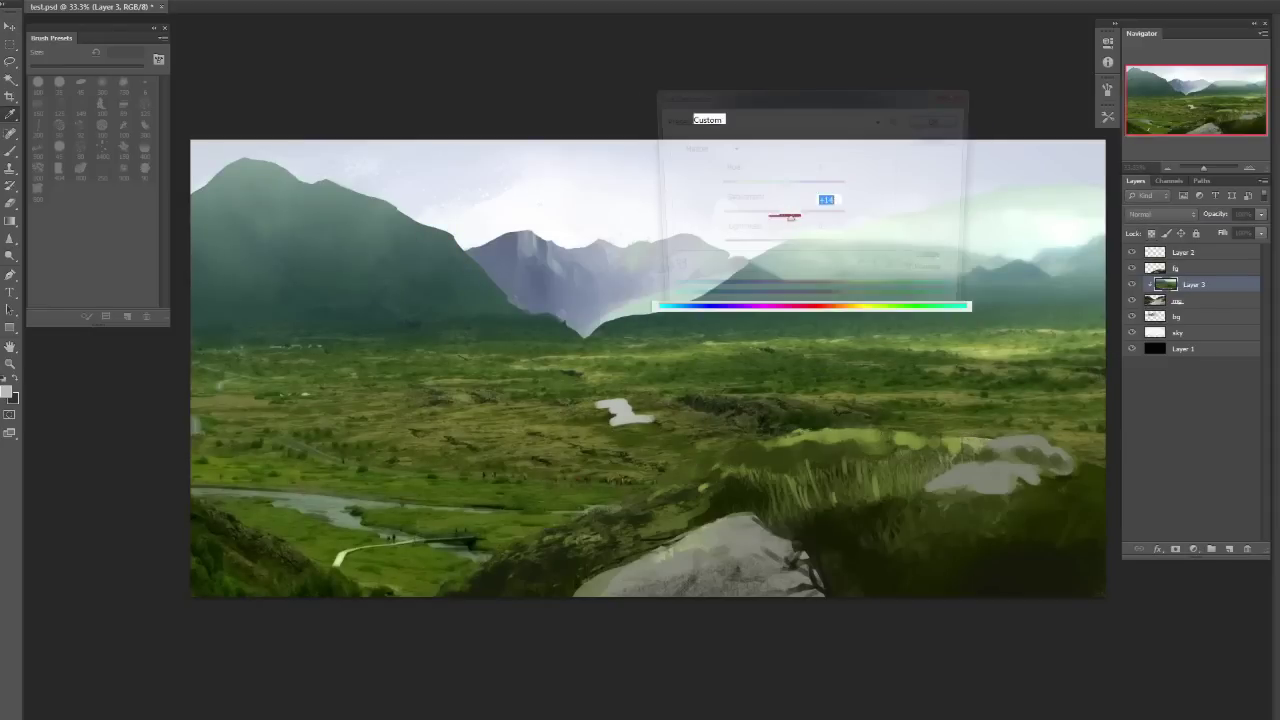
key(ctrl+b)
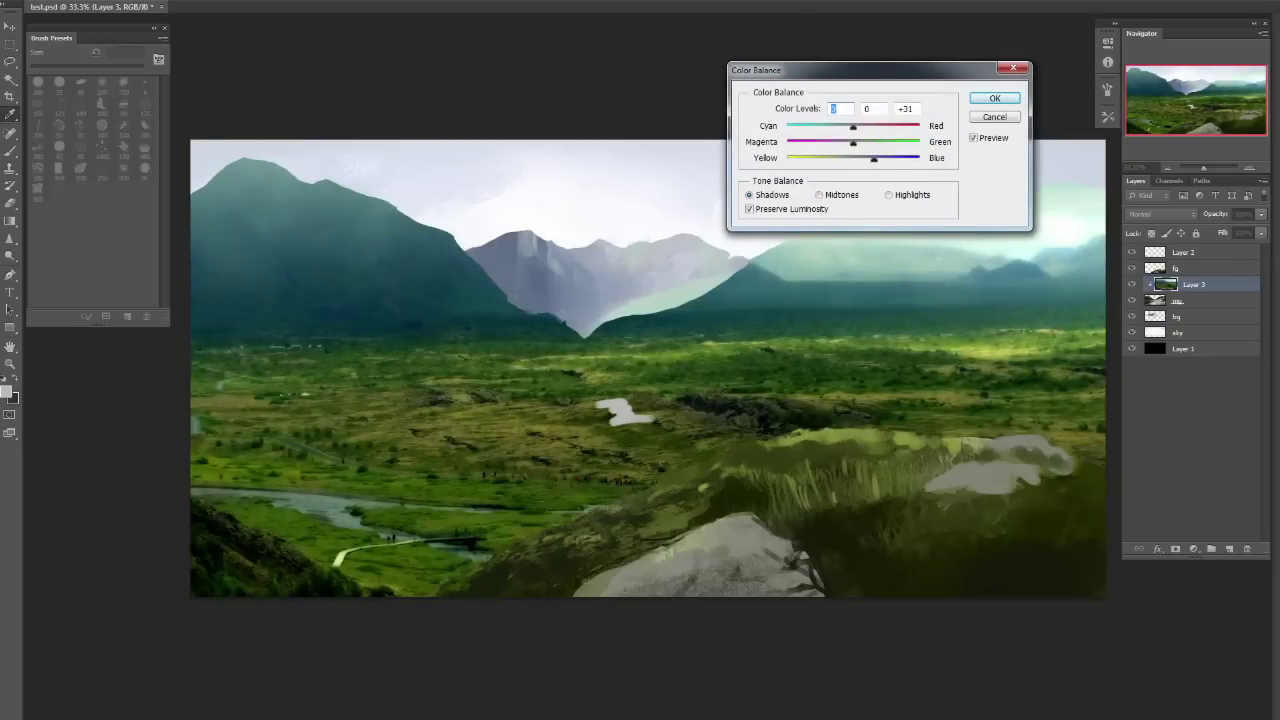
key(Return)
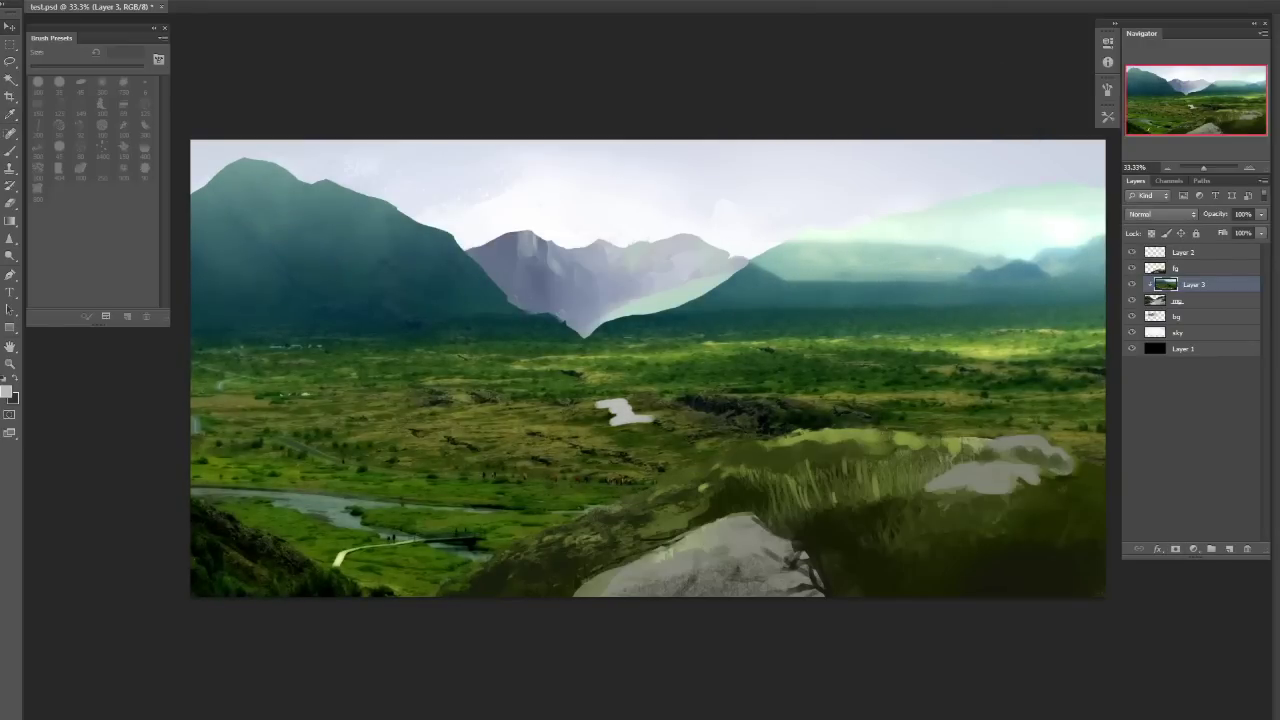
Add a layer mask to the valley photo layer, invert it to black and activate the Brush tool.
click(1175, 549)
key(ctrl+i)
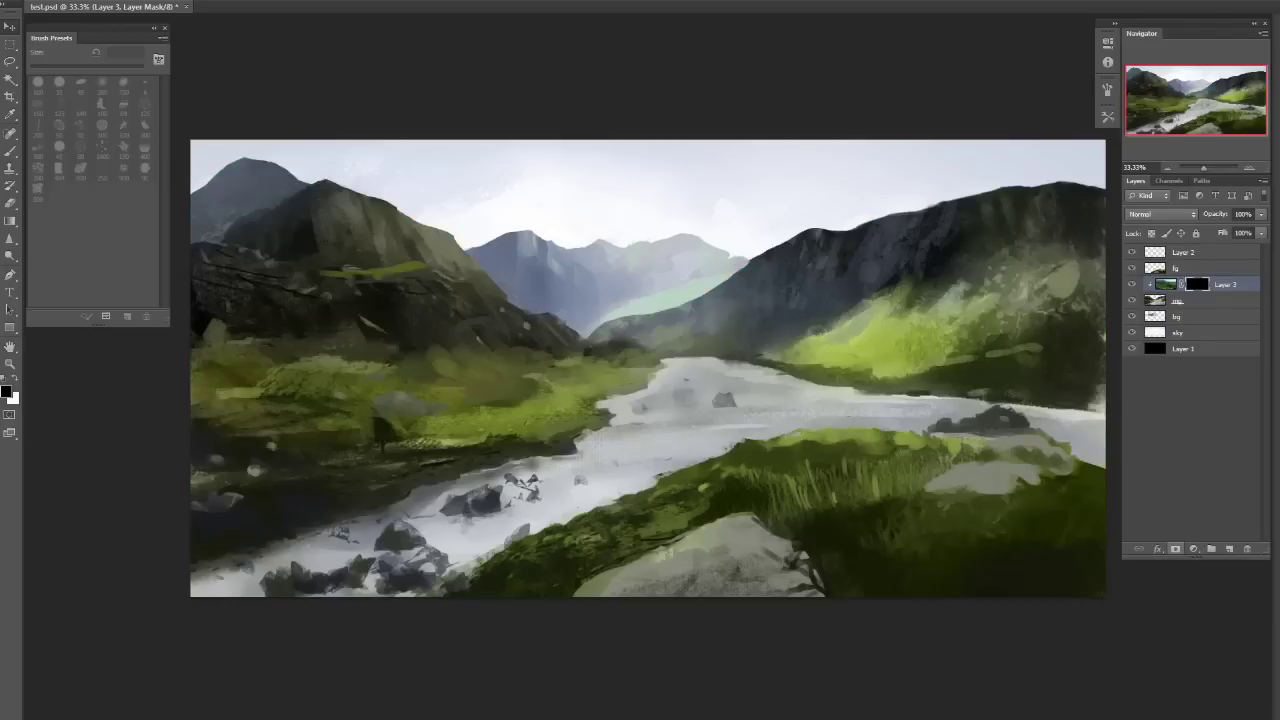
key(b)
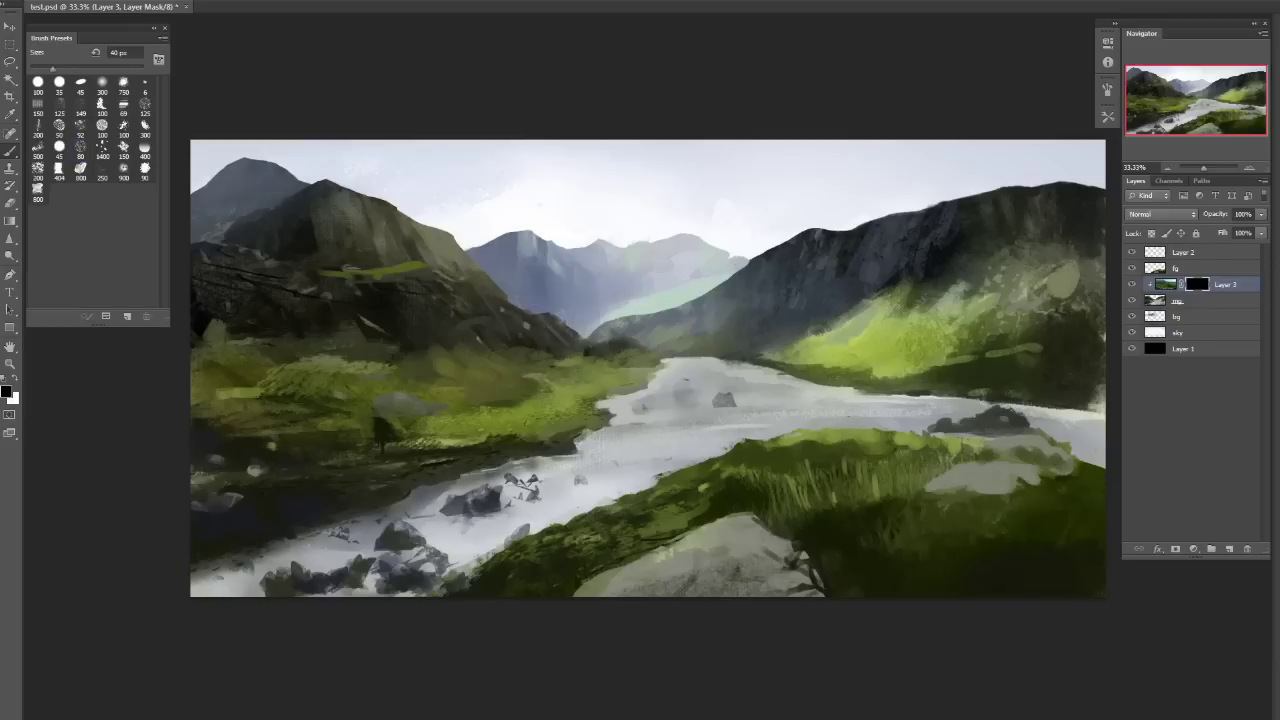
Begin revealing the valley photo on the left bank with white on the mask, using the textured 80 px brush preset enlarged to 175 px.
key(x)
key(bracketright)
key(bracketright)
key(bracketright)
key(bracketright)
key(bracketright)
click(80, 148)
key(bracketright)
key(bracketright)
key(bracketright)
key(bracketright)
key(bracketright)
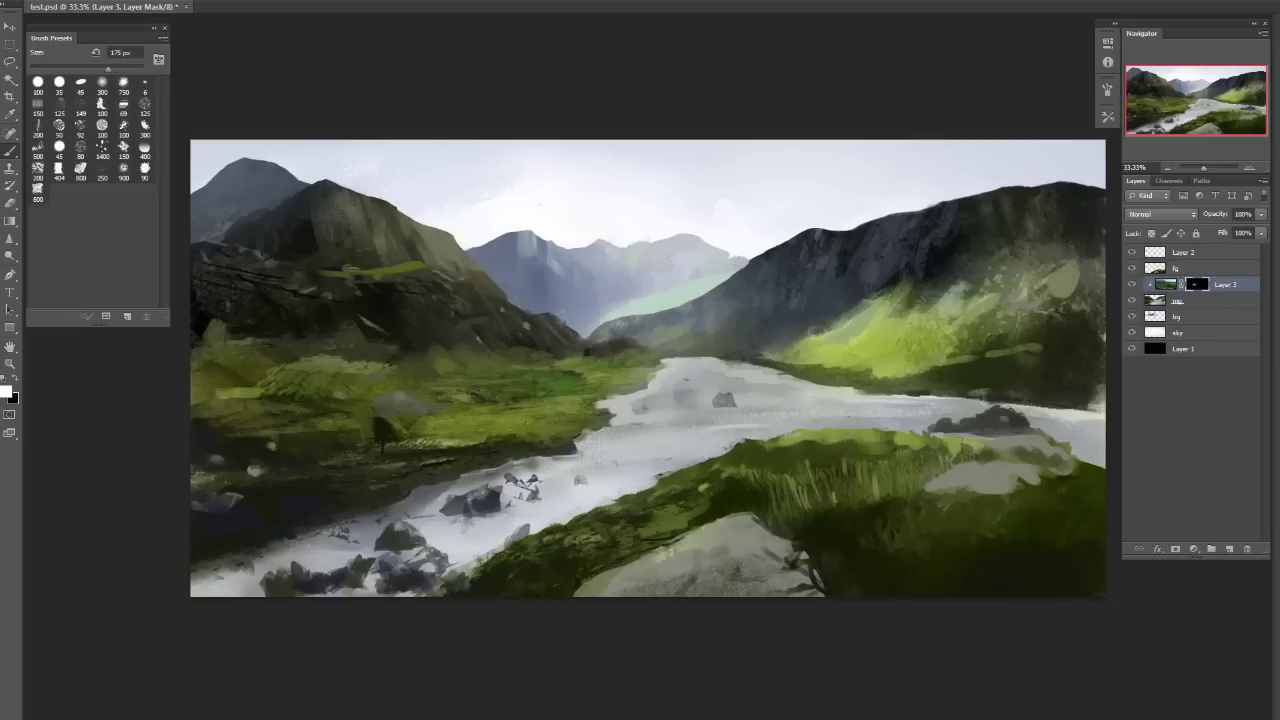
Blend the valley photo's grass into the left riverbank by painting white and black on the mask with a 250 px brush.
key(bracketright)
key(bracketright)
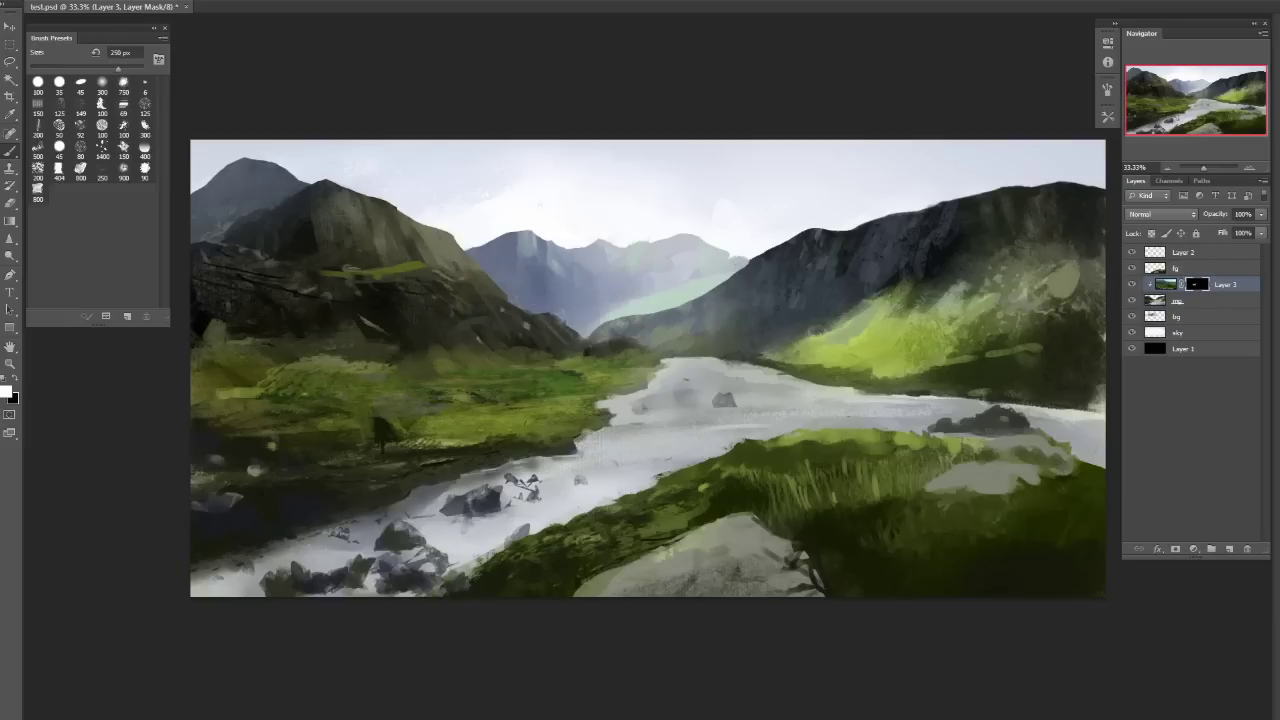
drag(382, 402, 432, 398)
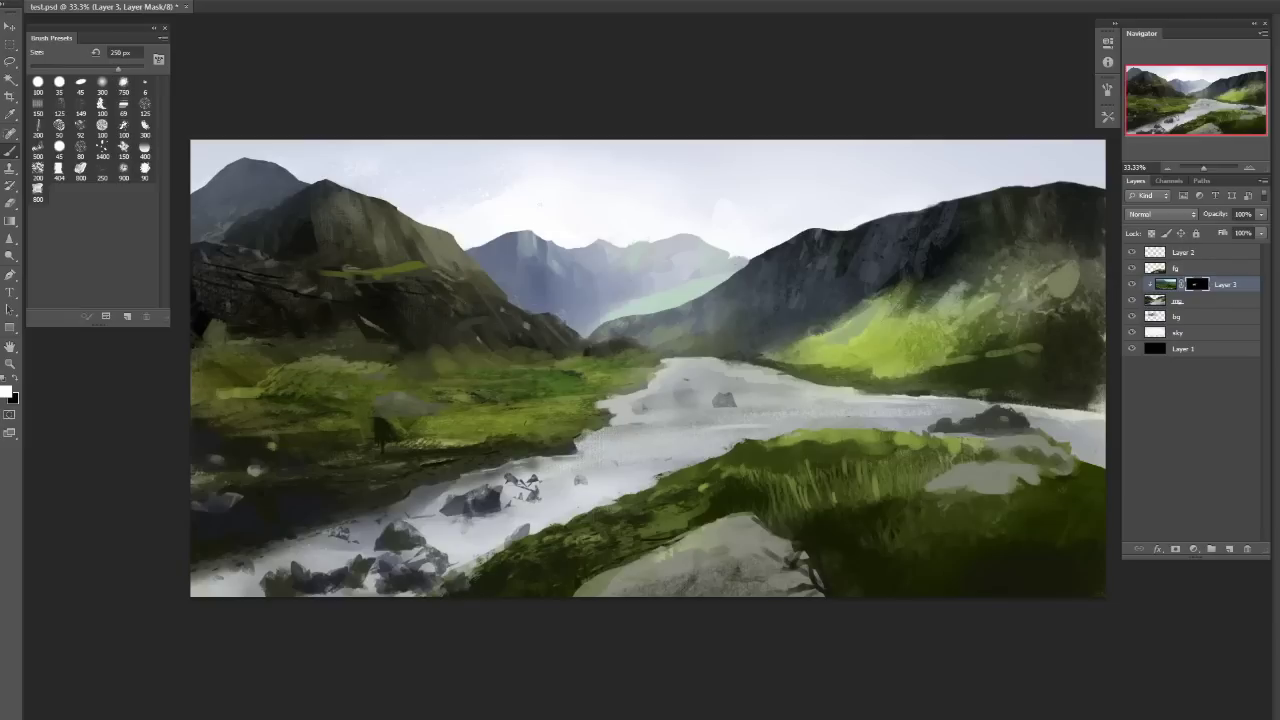
mouse_move(412, 342)
mouse_down()
mouse_move(490, 336)
mouse_move(616, 356)
mouse_move(620, 369)
mouse_up()
key(ctrl+z)
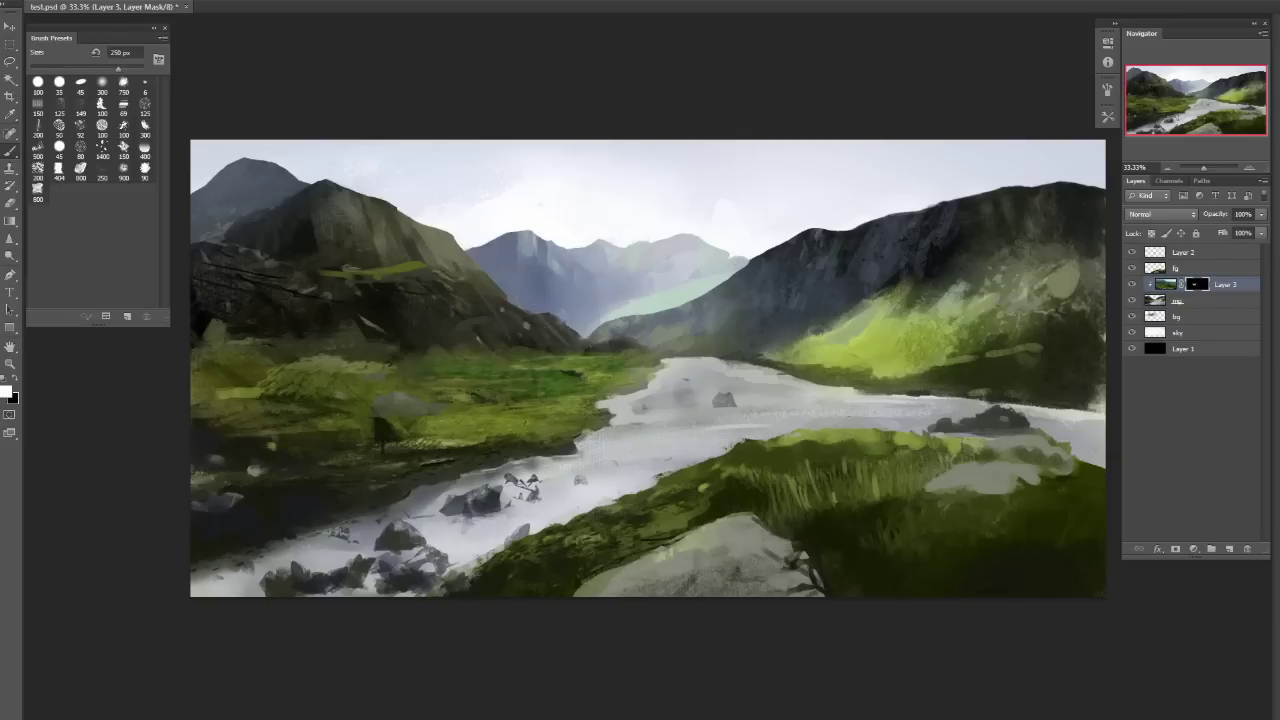
drag(338, 488, 372, 476)
drag(260, 428, 306, 418)
mouse_move(230, 404)
mouse_down()
mouse_move(330, 396)
mouse_move(270, 372)
mouse_move(388, 364)
mouse_move(274, 372)
mouse_up()
drag(268, 374, 388, 362)
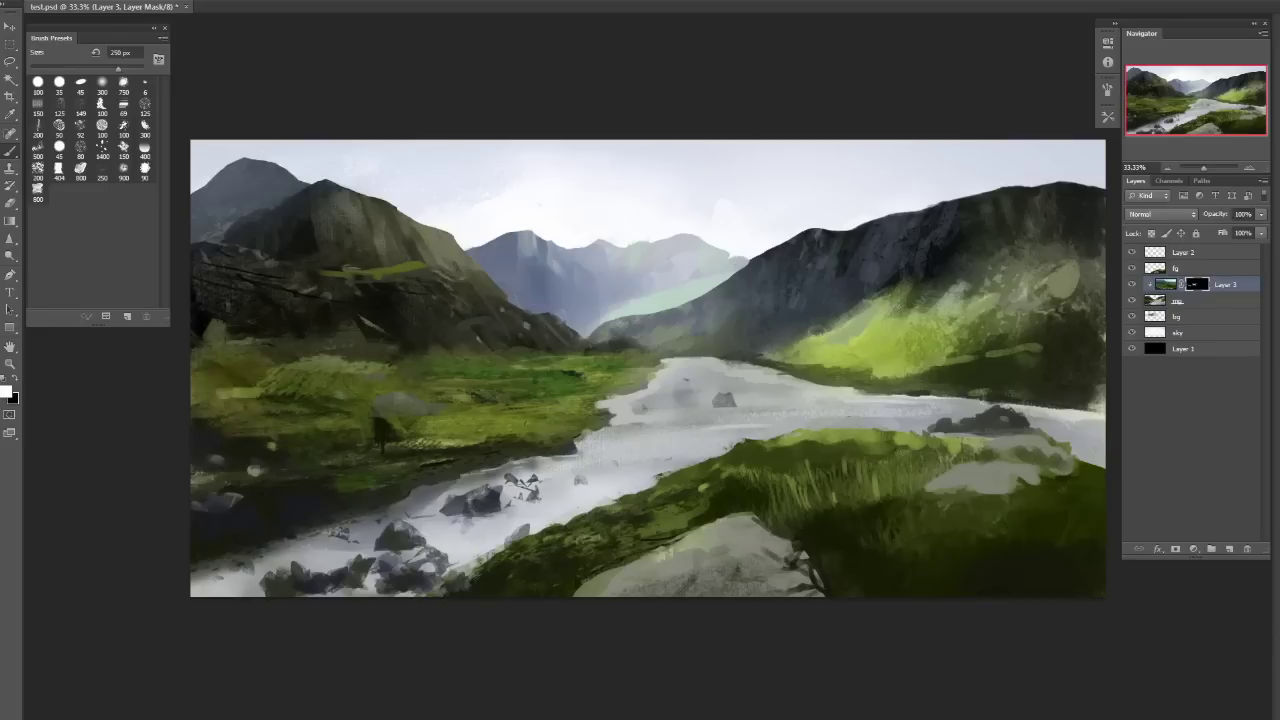
key(x)
drag(310, 368, 388, 362)
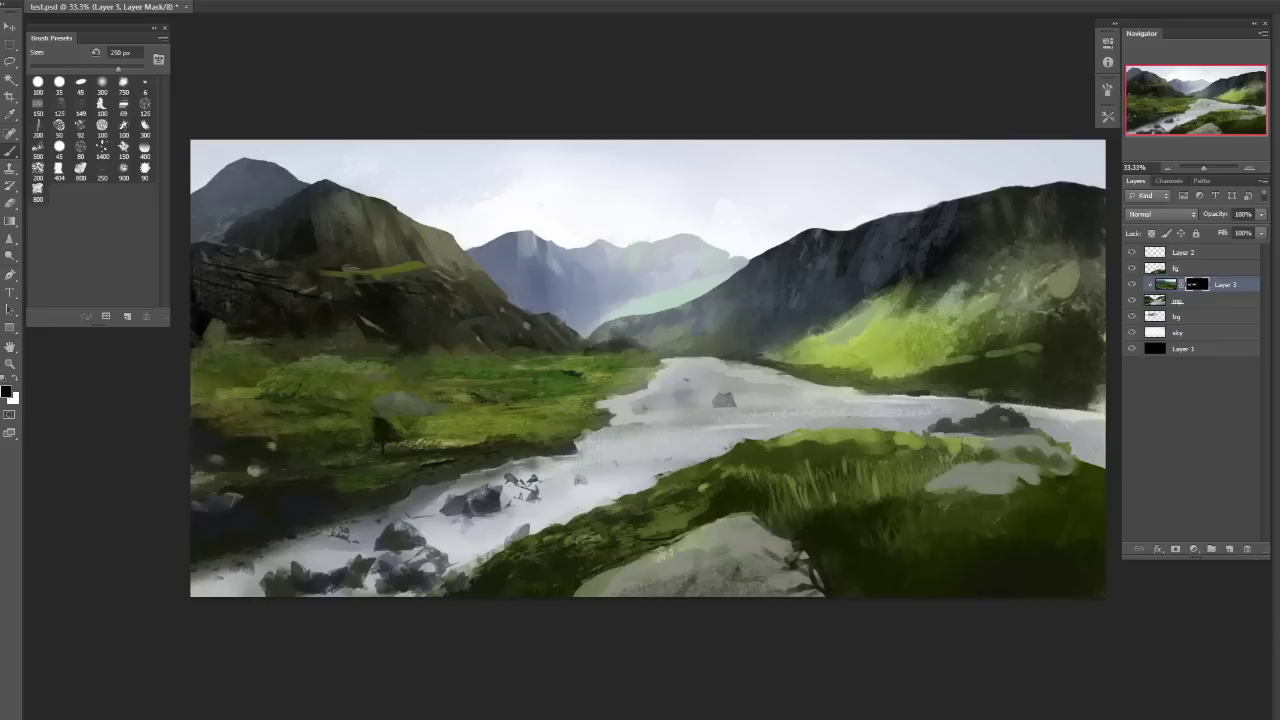
Reveal the valley photo texture along the far bank beneath the bright right hillside by painting white on the mask.
key(x)
mouse_move(770, 346)
mouse_down()
mouse_move(898, 362)
mouse_move(790, 382)
mouse_move(930, 376)
mouse_up()
key(bracketleft)
key(bracketleft)
key(bracketright)
key(bracketright)
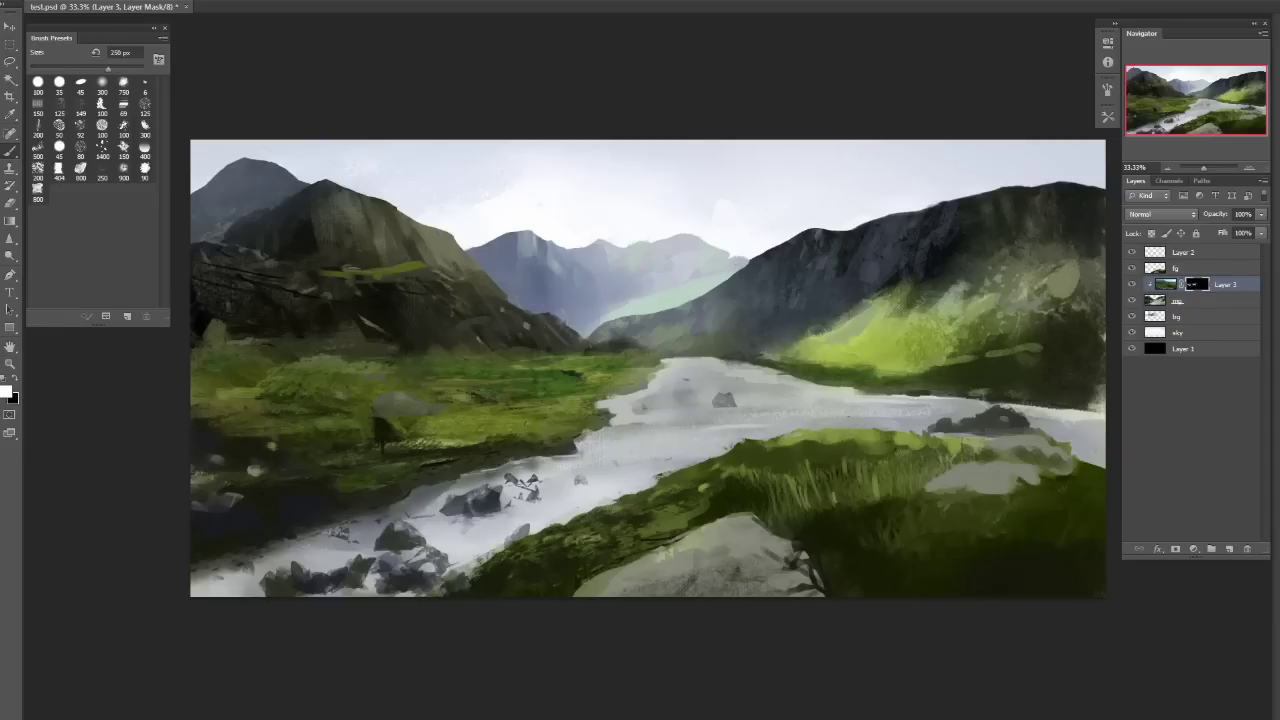
drag(812, 366, 916, 378)
key(x)
key(x)
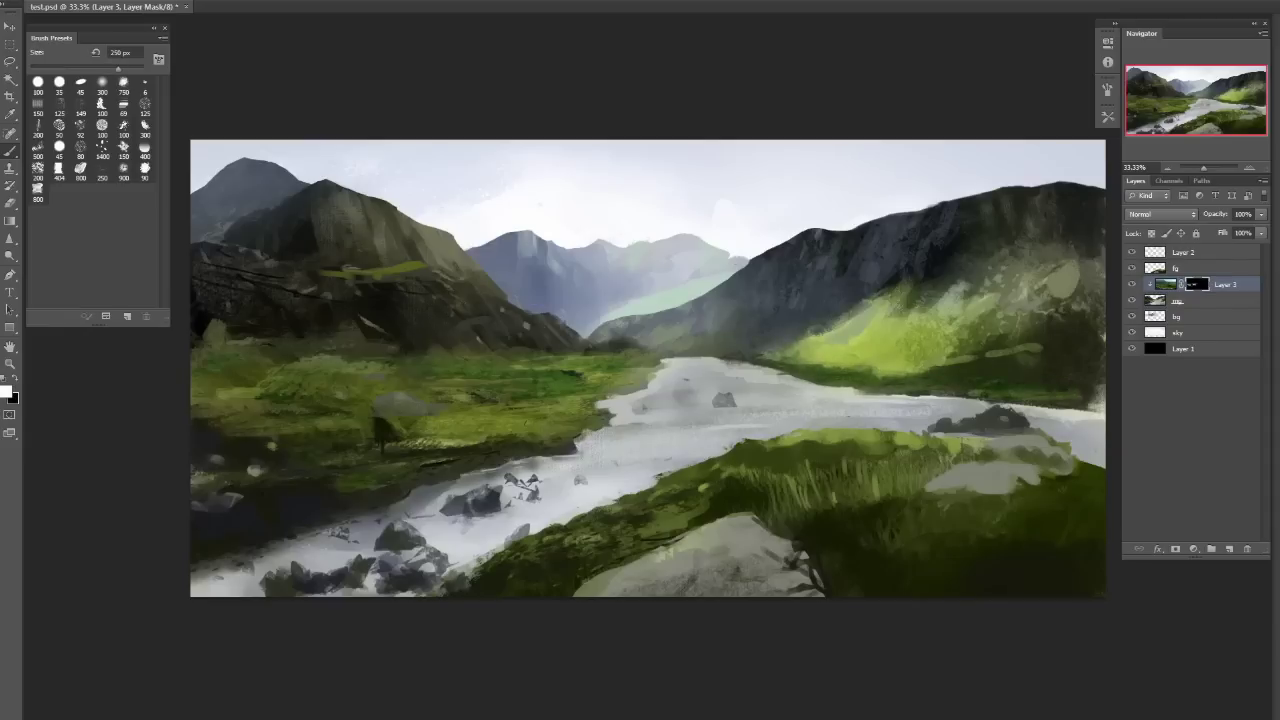
key(x)
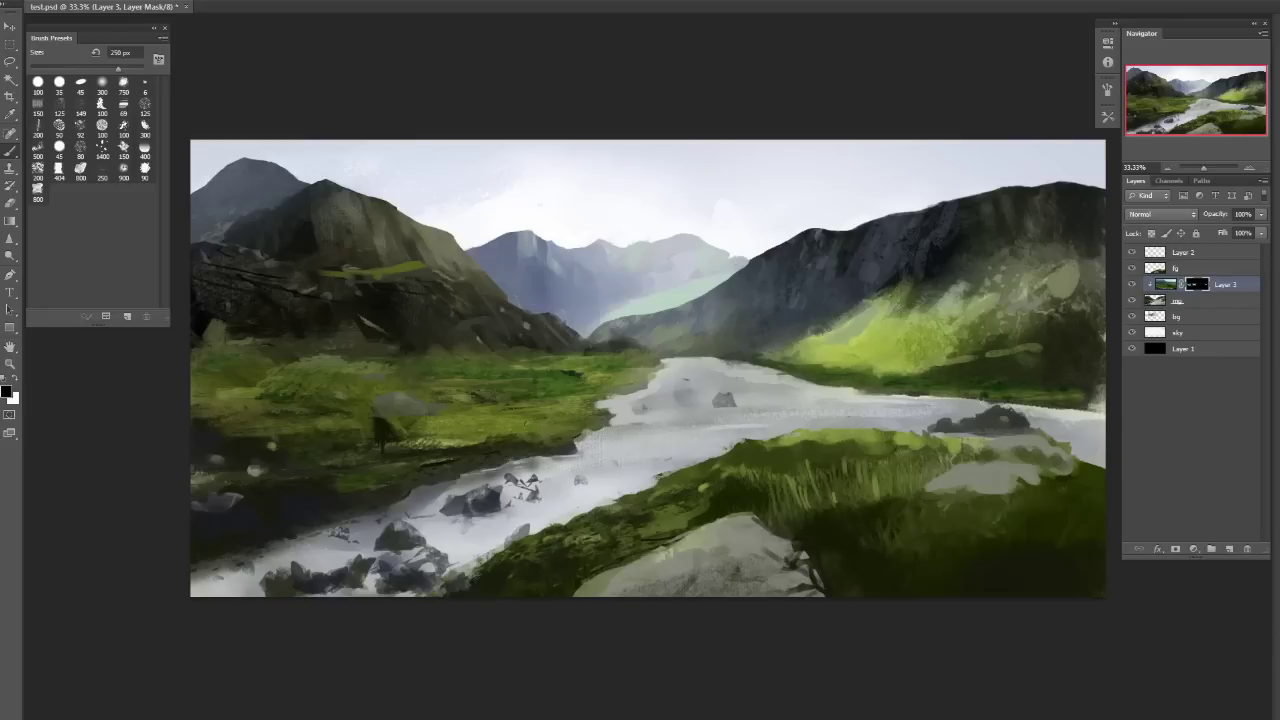
key(x)
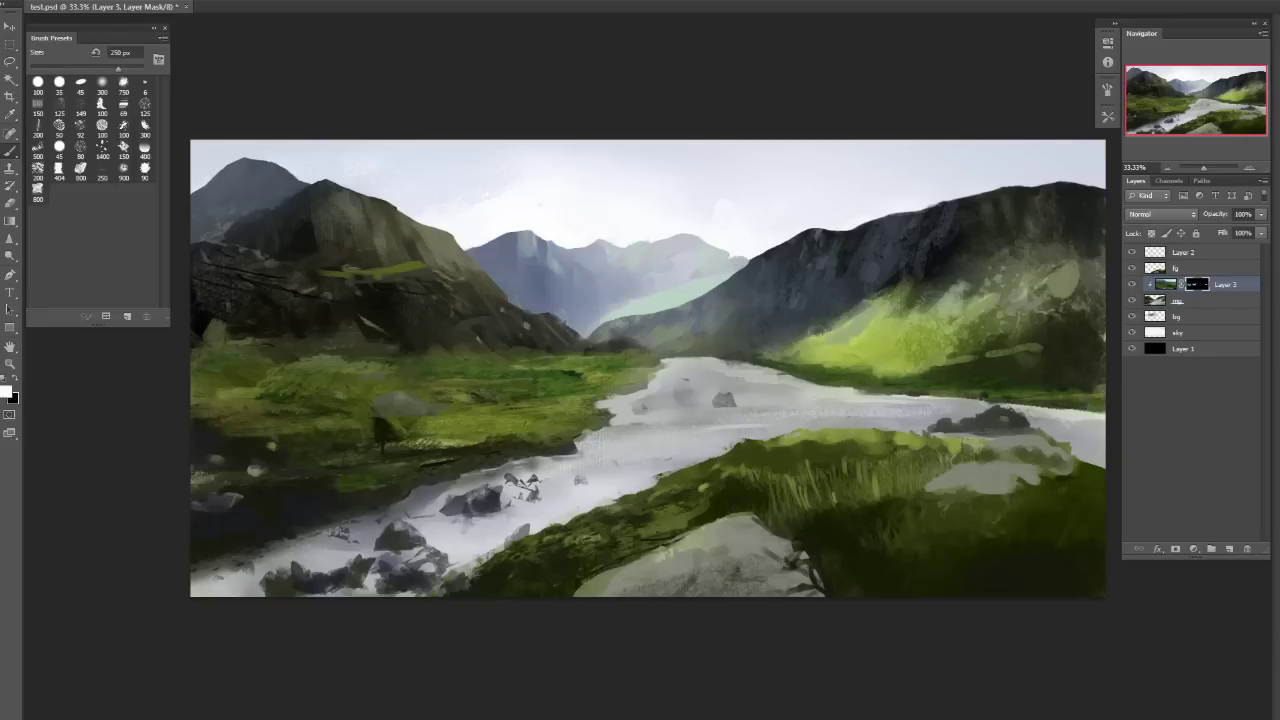
Try to reveal more of the valley photo across the left bank, down to its dark lower edge.
key(x)
key(x)
key(x)
drag(564, 395, 542, 395)
drag(450, 400, 260, 404)
mouse_move(450, 425)
mouse_down()
mouse_move(200, 445)
mouse_move(415, 468)
mouse_up()
key(x)
mouse_move(195, 472)
mouse_down()
mouse_move(365, 476)
mouse_move(358, 490)
mouse_move(270, 506)
mouse_up()
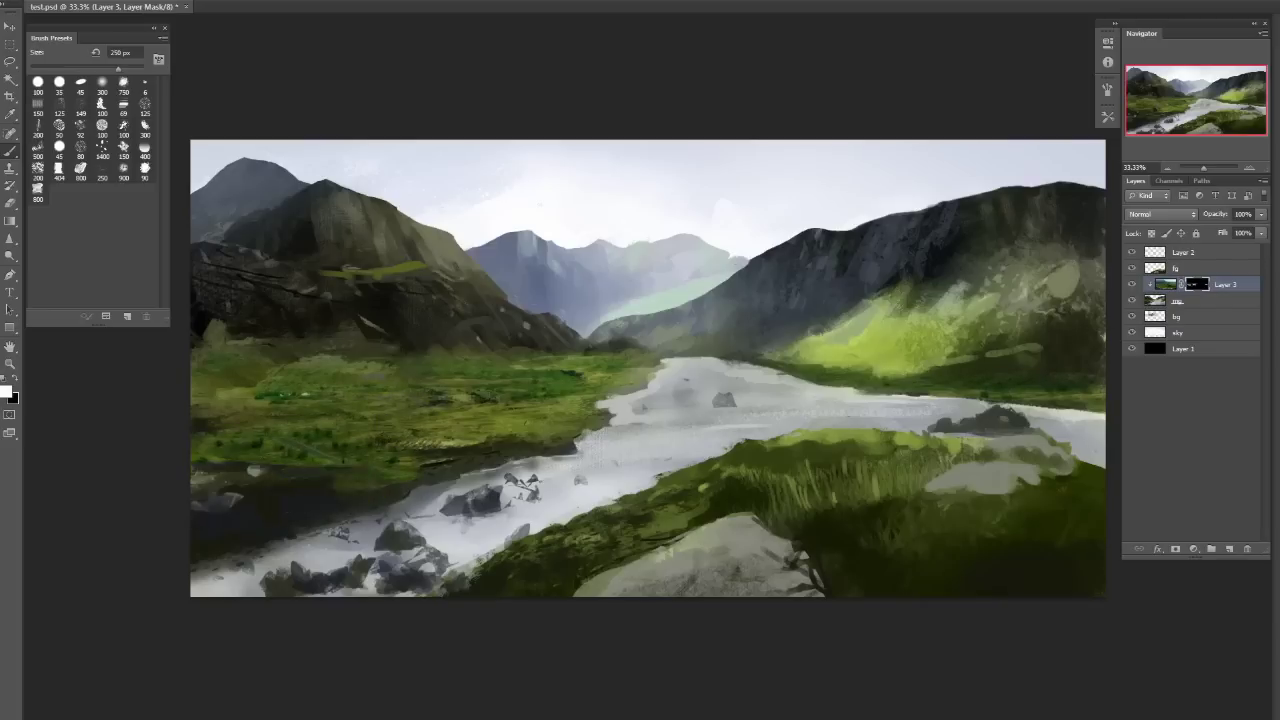
mouse_move(390, 498)
mouse_down()
mouse_move(195, 500)
mouse_move(390, 480)
mouse_up()
drag(490, 420, 195, 470)
click(285, 478)
click(280, 474)
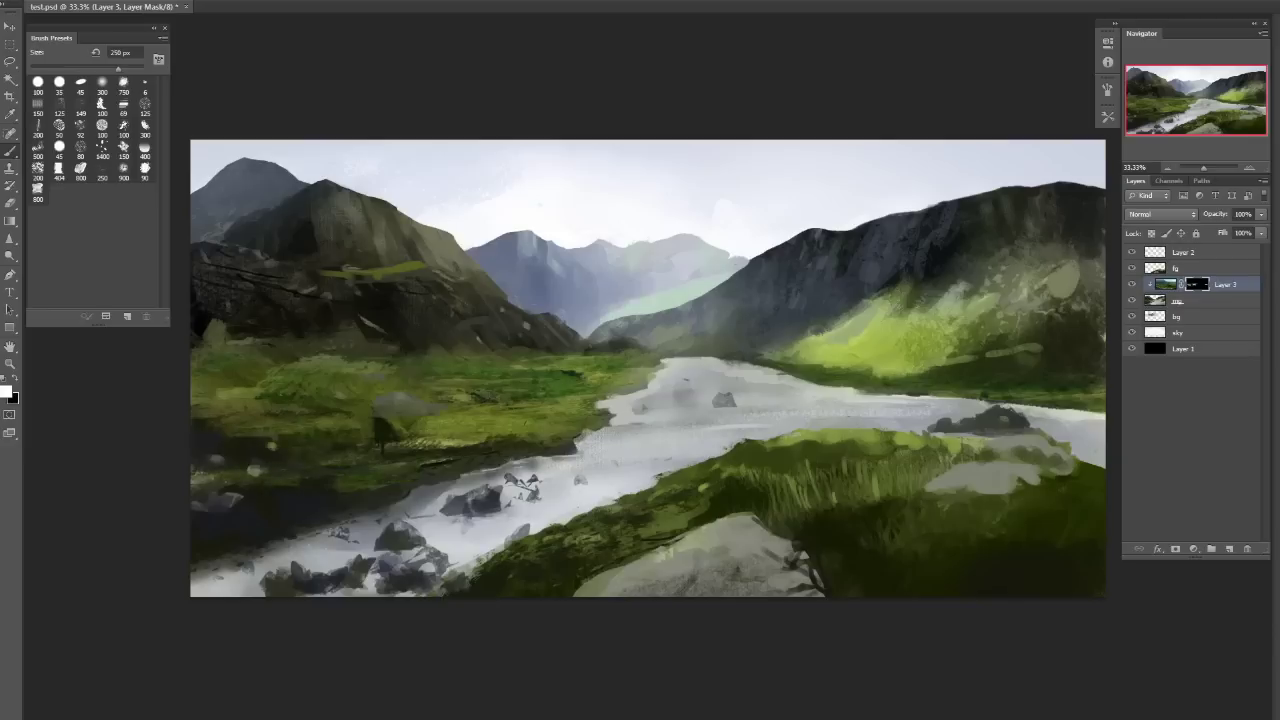
Mirror the canvas horizontally and back, twice, to check the composition.
key(ctrl+shift+h)
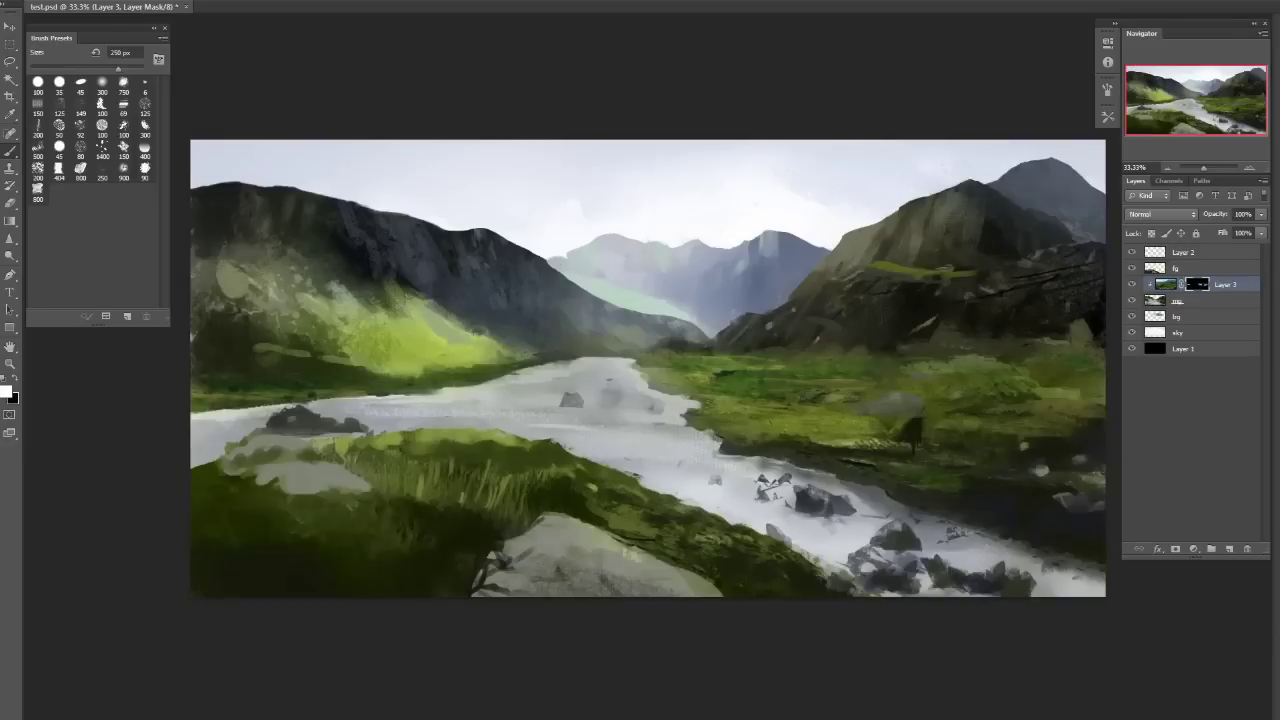
key(ctrl+shift+h)
key(ctrl+shift+h)
key(ctrl+shift+h)
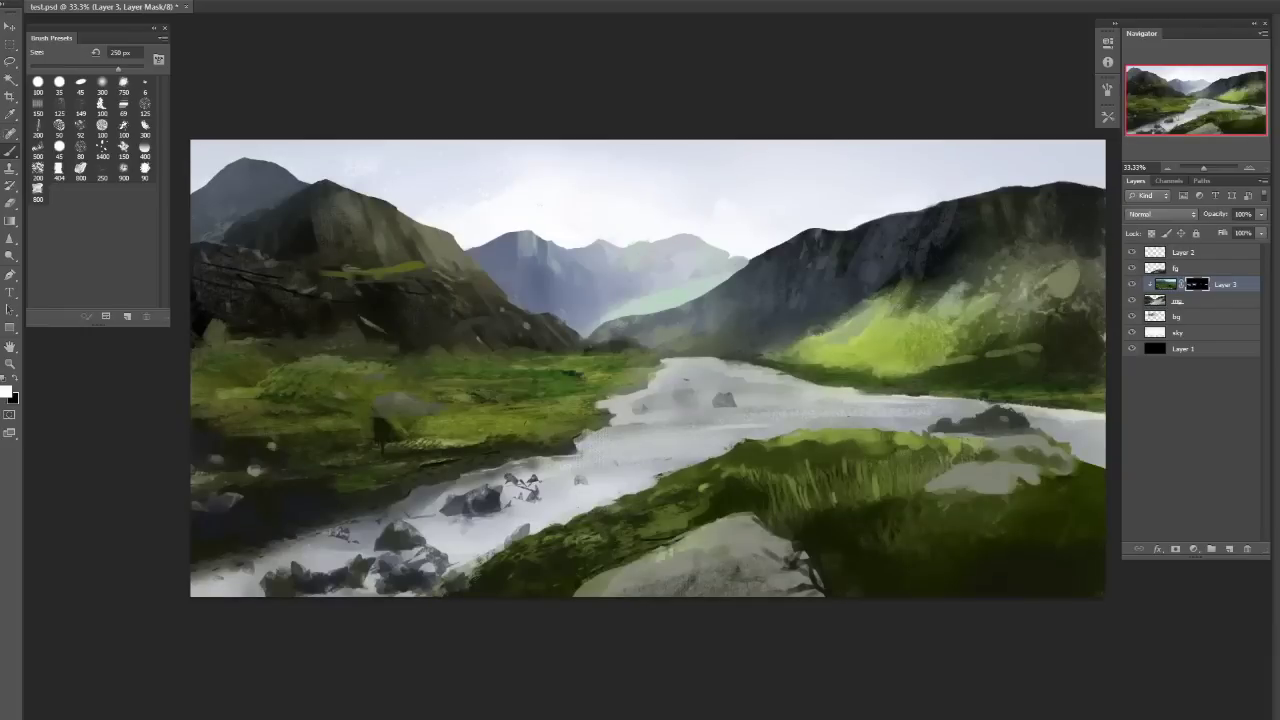
Switch to Windows Photo Viewer and browse the reference photos to glencoe.jpg.
key(alt+Tab)
key(Right)
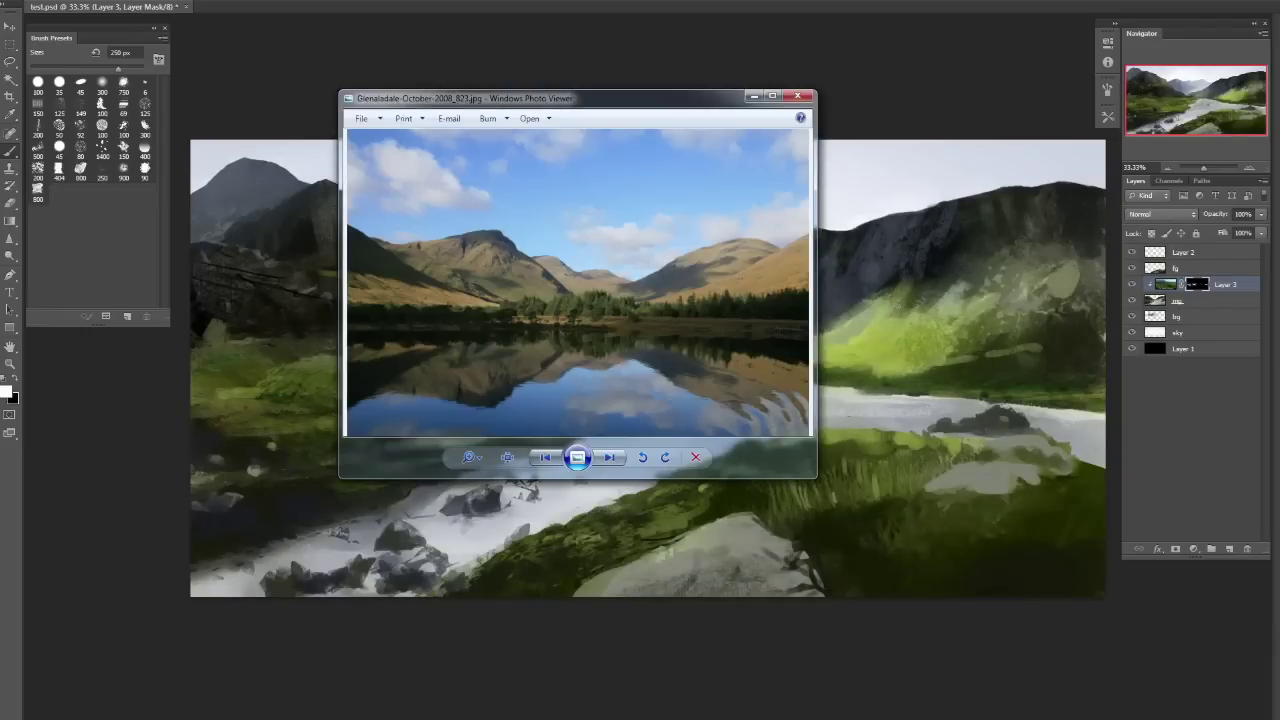
key(Left)
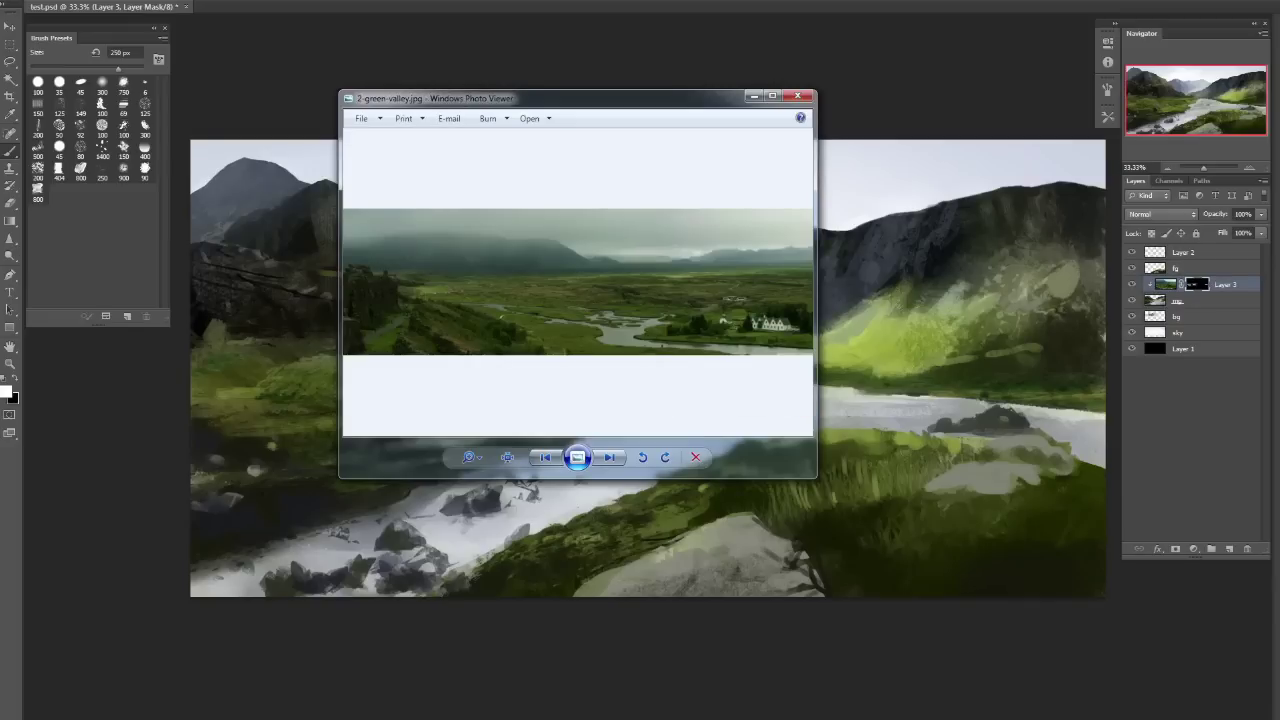
key(Left)
key(Left)
Open glencoe.jpg in Adobe Photoshop CS6 from the photo viewer.
right_click(613, 289)
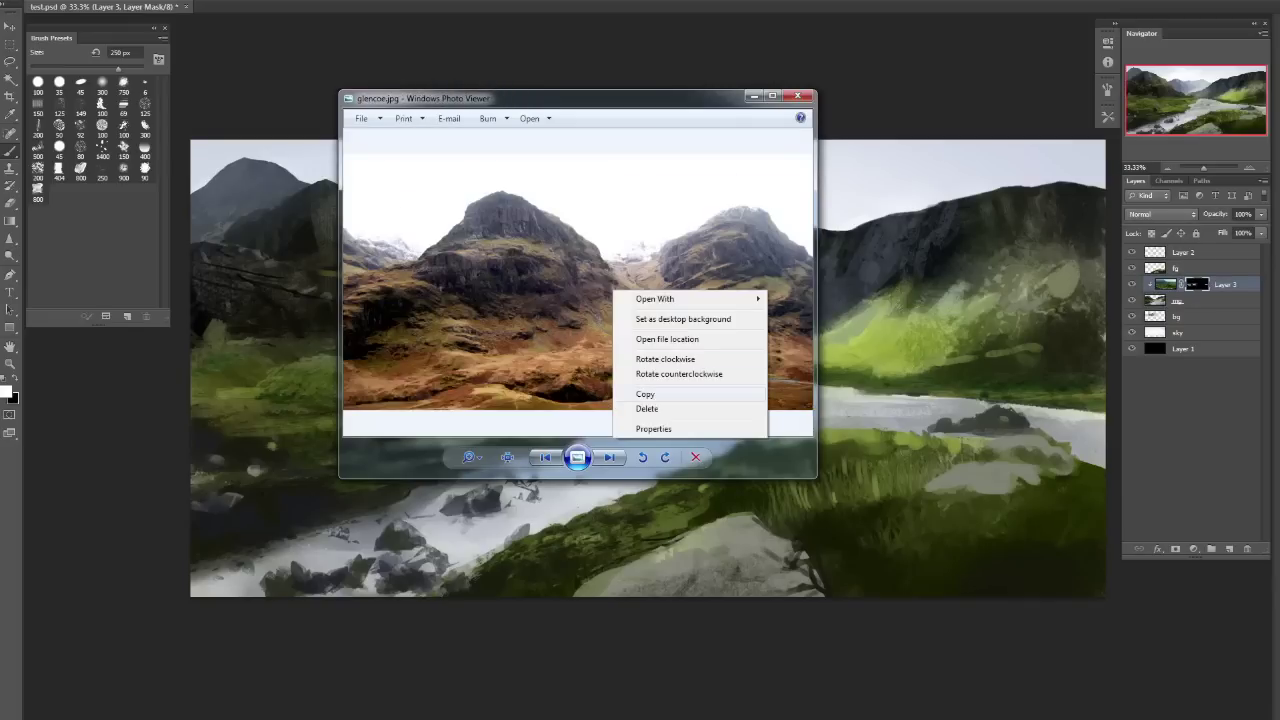
key(Escape)
right_click(613, 289)
mouse_move(655, 298)
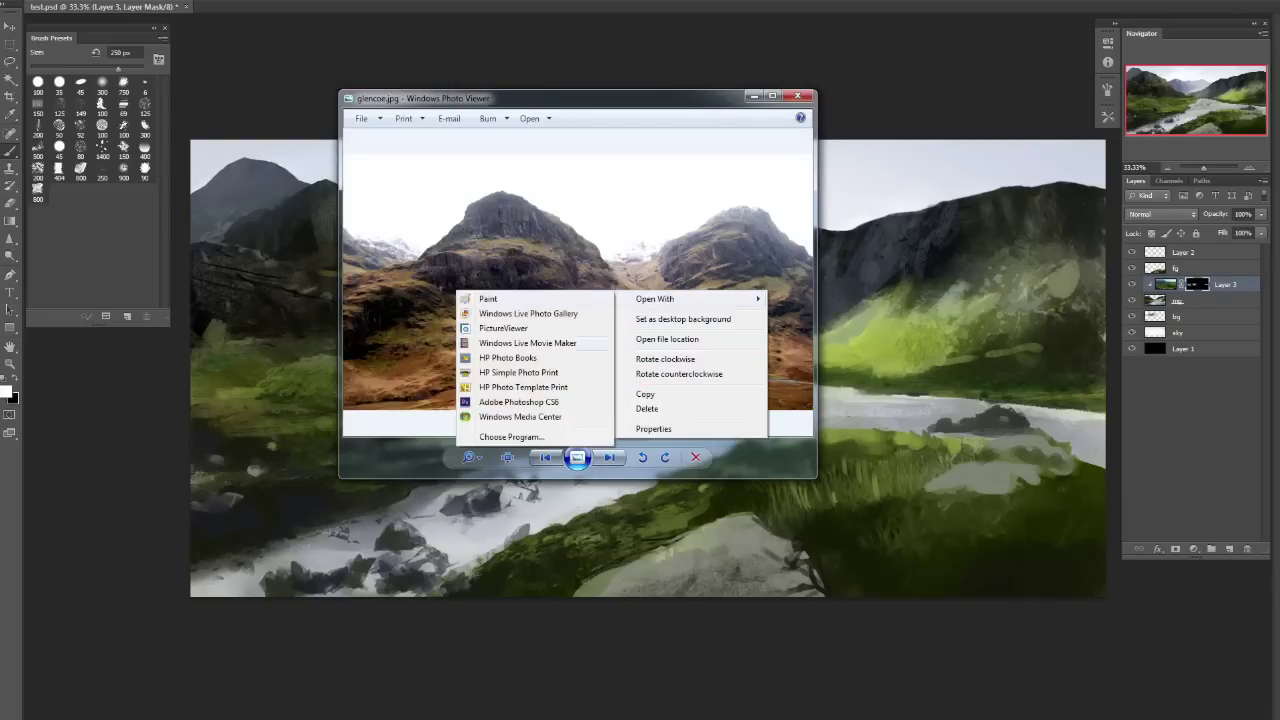
click(518, 401)
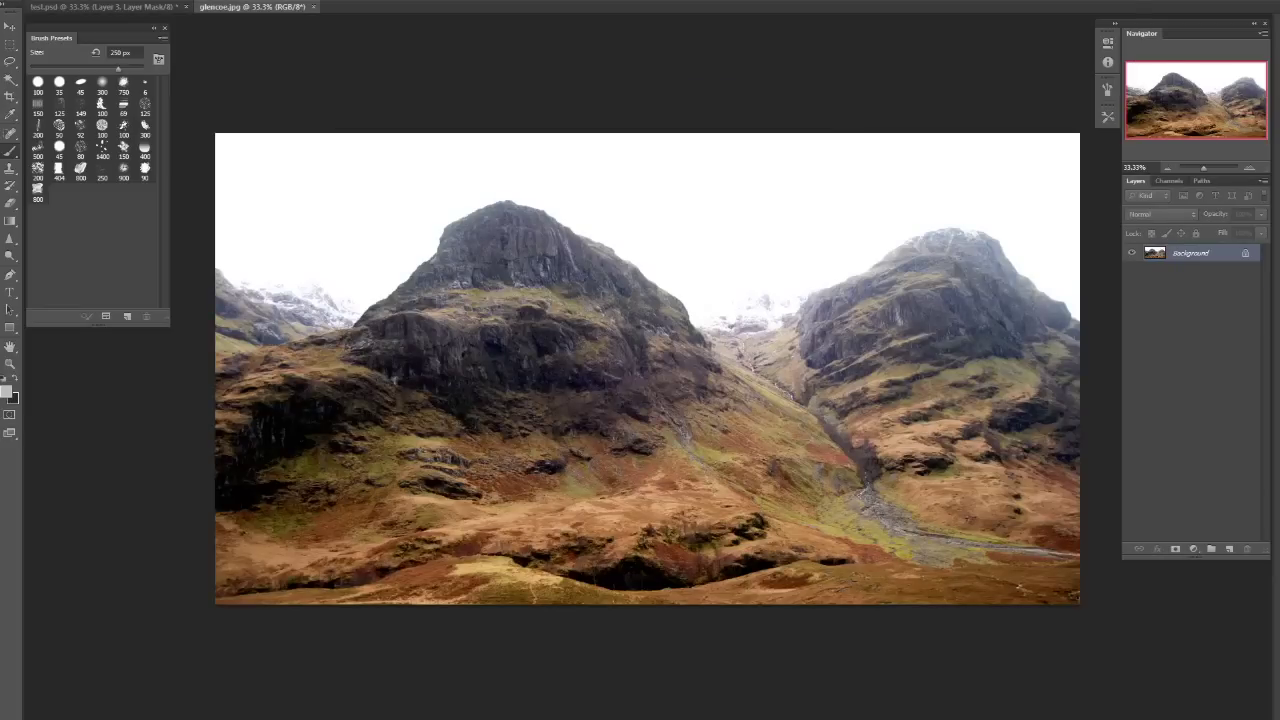
Flip the glencoe photo horizontally, close its file and paste the photo as a new layer beneath fg in test.psd.
key(alt+e)
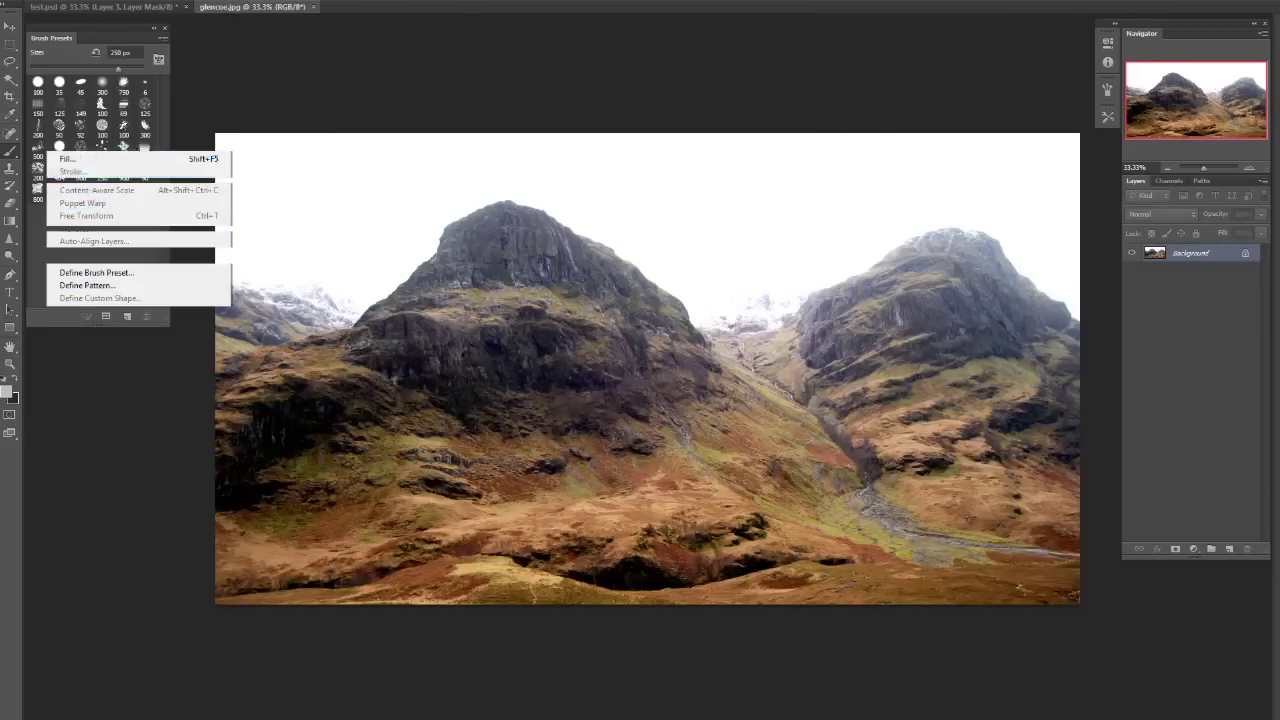
key(Right)
key(Left)
key(Right)
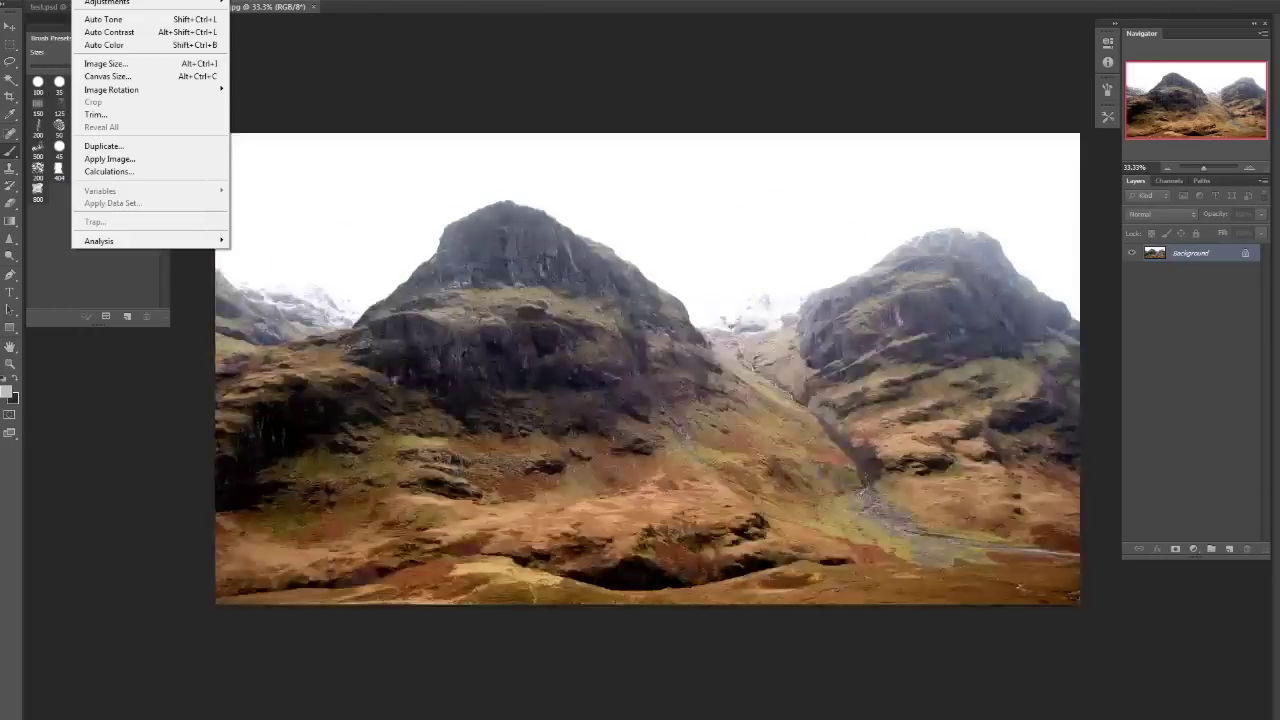
key(Return)
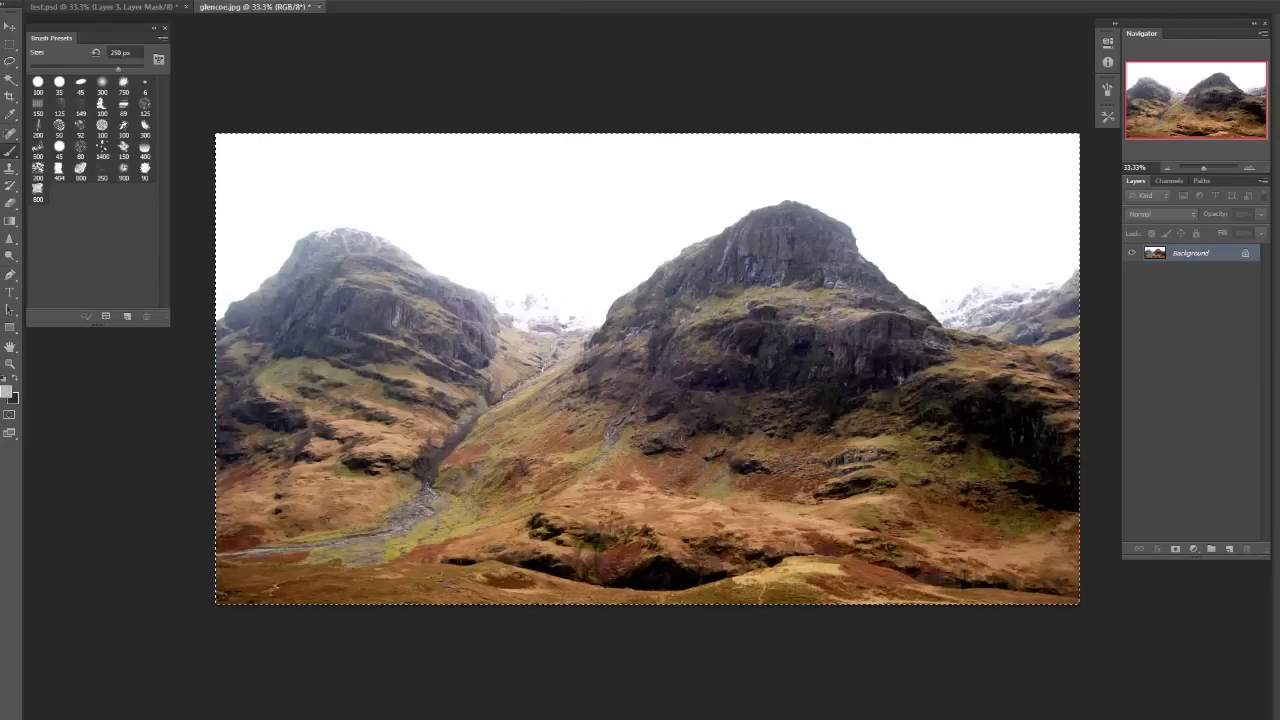
key(ctrl+w)
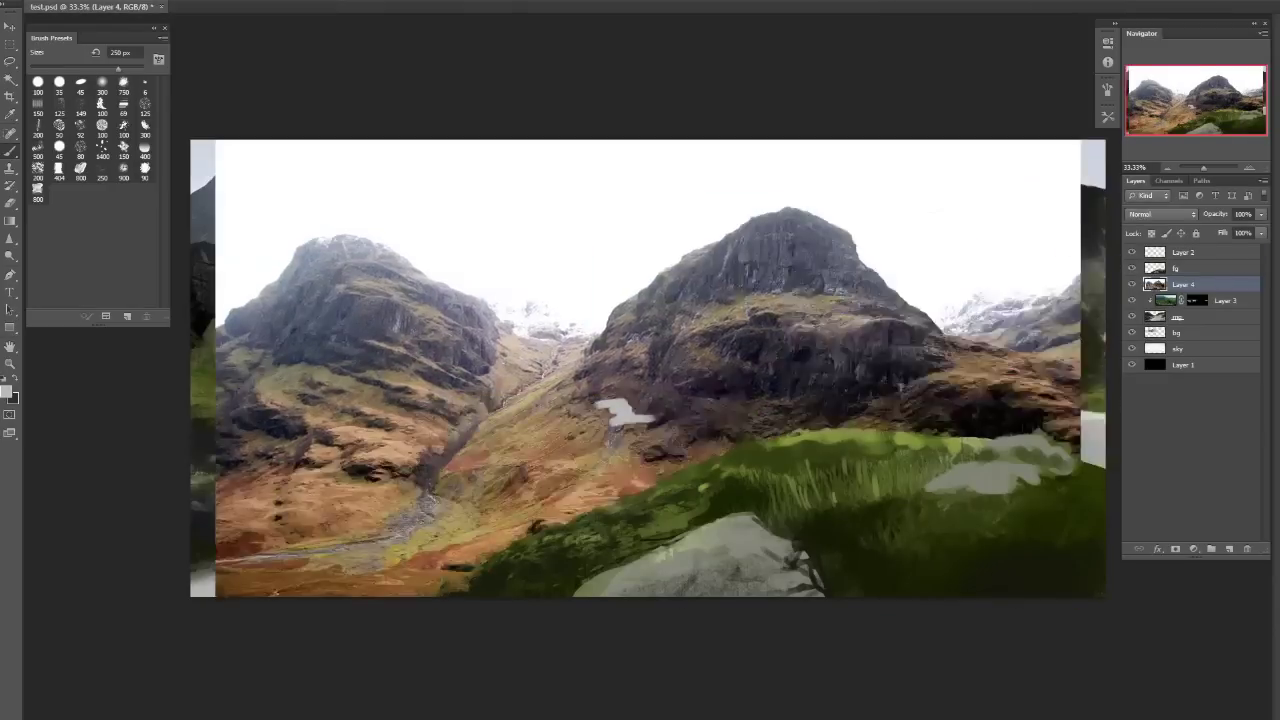
Move the glencoe photo over the left mountains and set its blend mode to Soft Light.
drag(720, 355, 498, 352)
click(1160, 214)
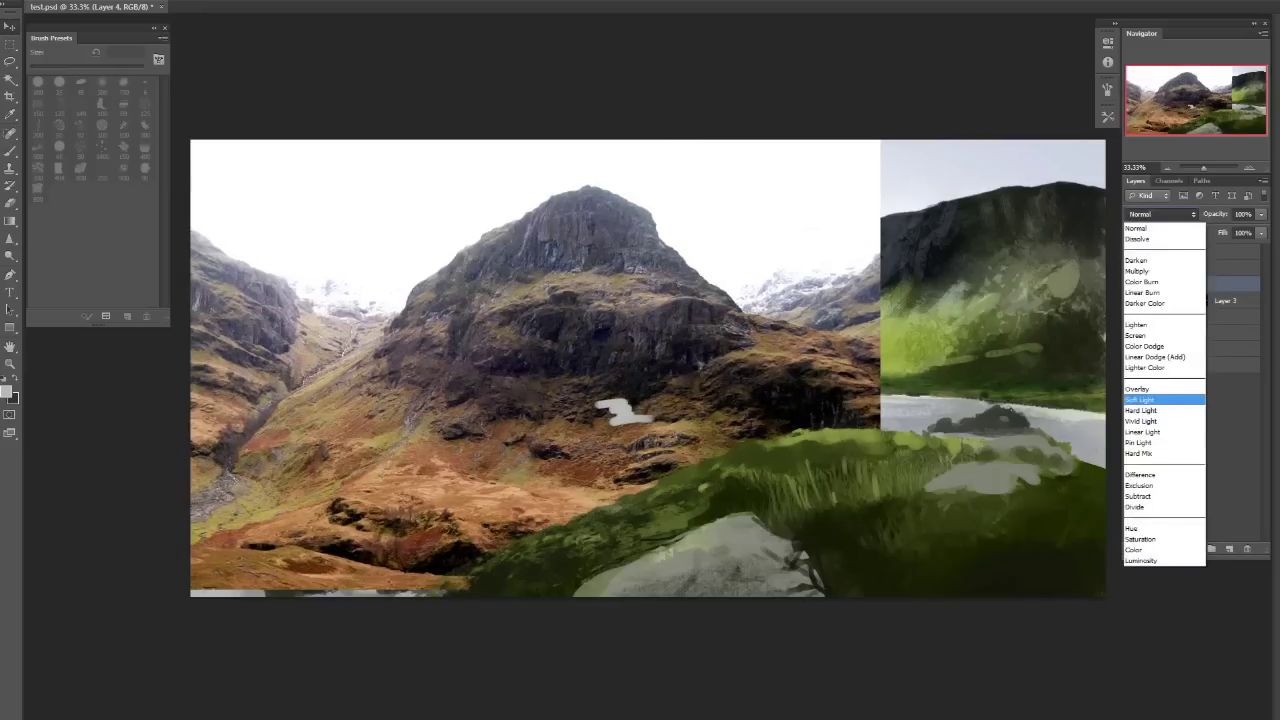
click(1140, 399)
drag(400, 232, 430, 285)
Scale and reposition the glencoe photo to fit the left mountain, and clip it to the mg layer.
key(ctrl+t)
drag(610, 336, 894, 332)
drag(760, 330, 674, 273)
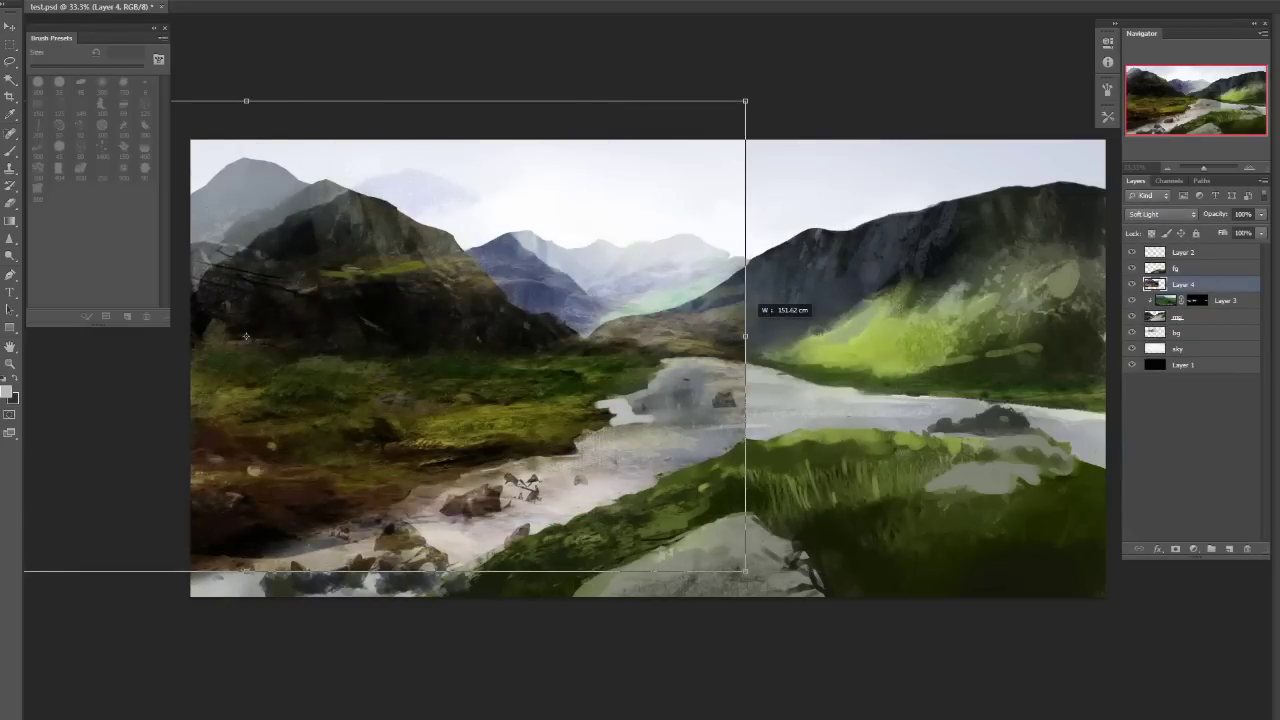
drag(811, 516, 535, 505)
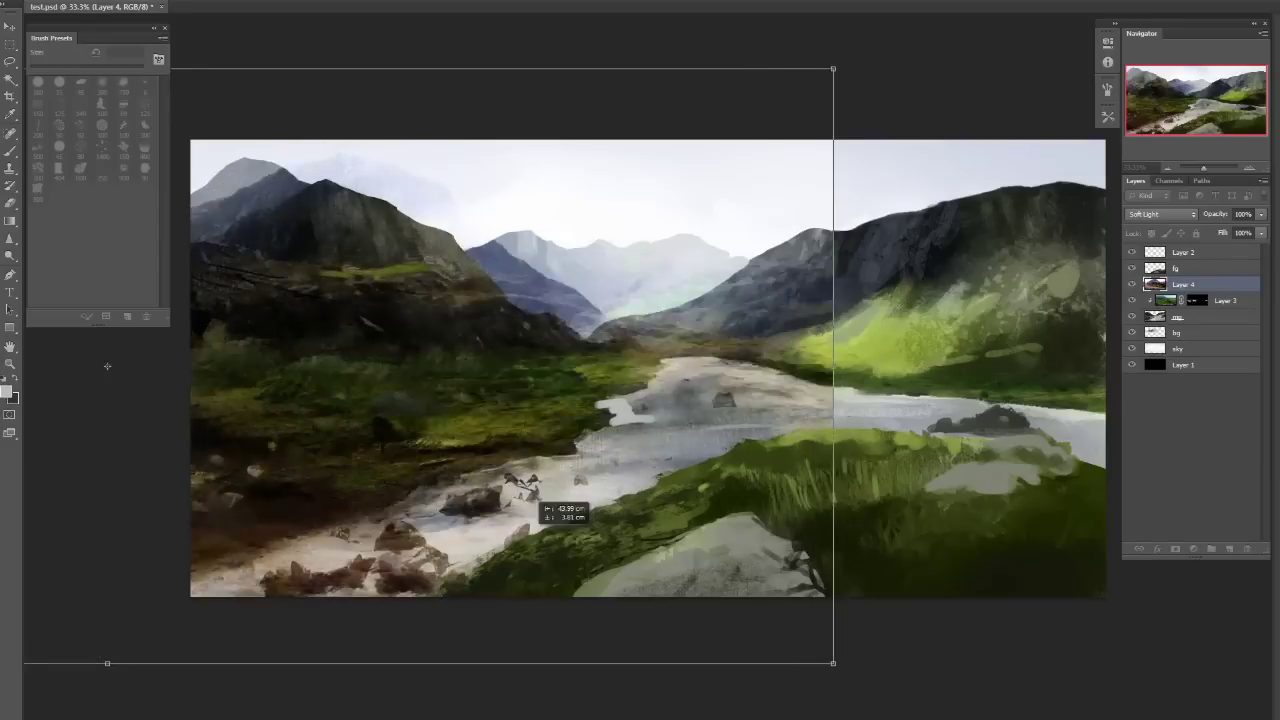
drag(833, 662, 778, 647)
drag(600, 549, 602, 551)
key(Return)
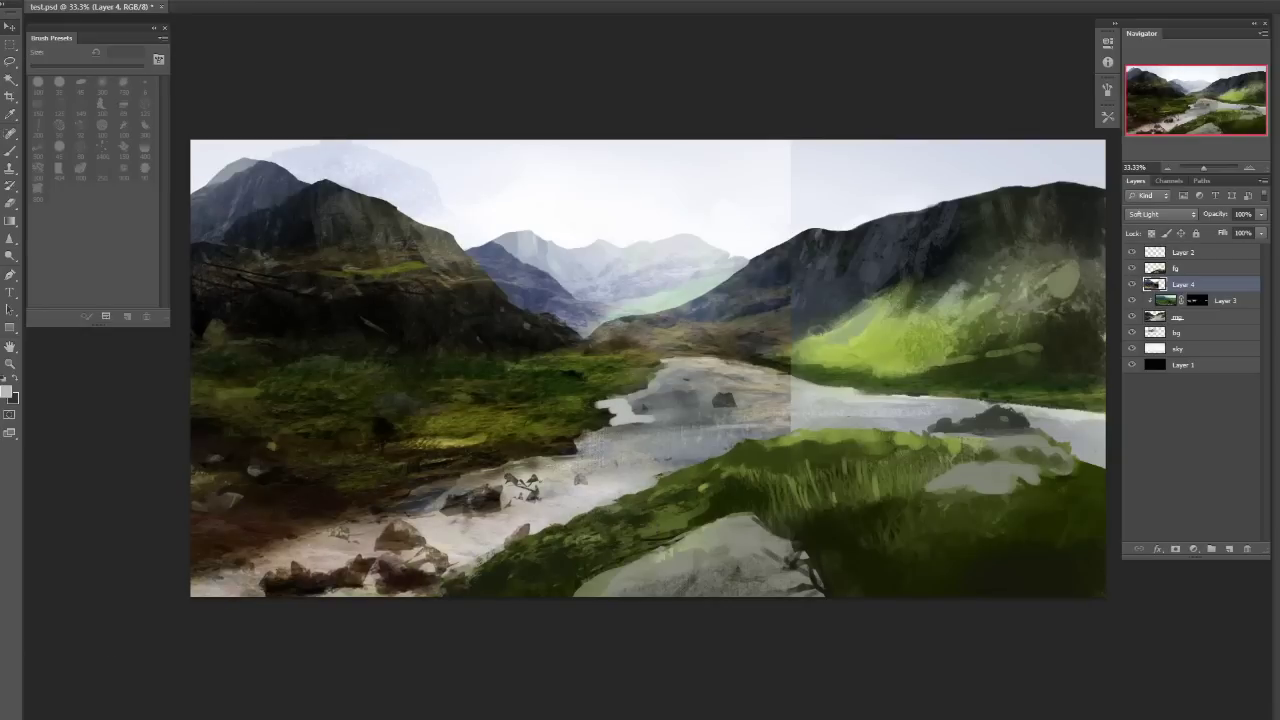
key(ctrl+alt+g)
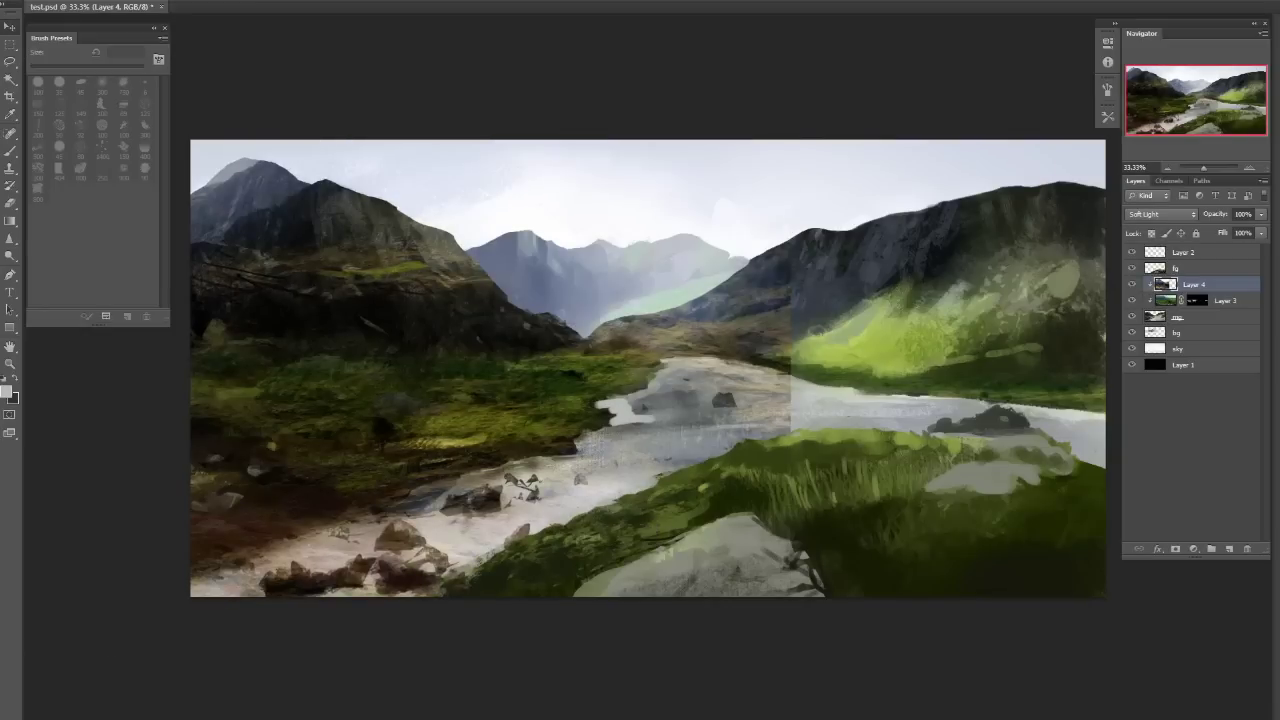
Brighten the glencoe photo layer with Levels, setting the white input level to 207.
key(ctrl+alt+g)
key(ctrl+alt+g)
key(ctrl+l)
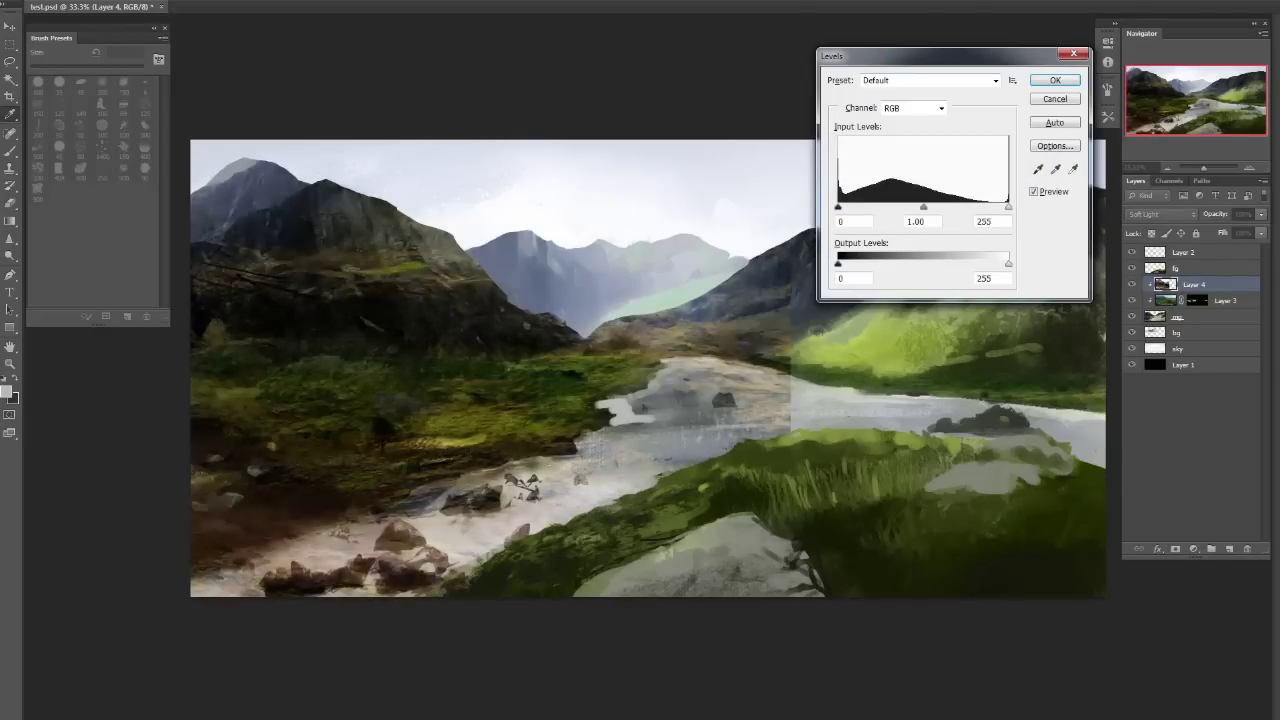
drag(1008, 207, 976, 207)
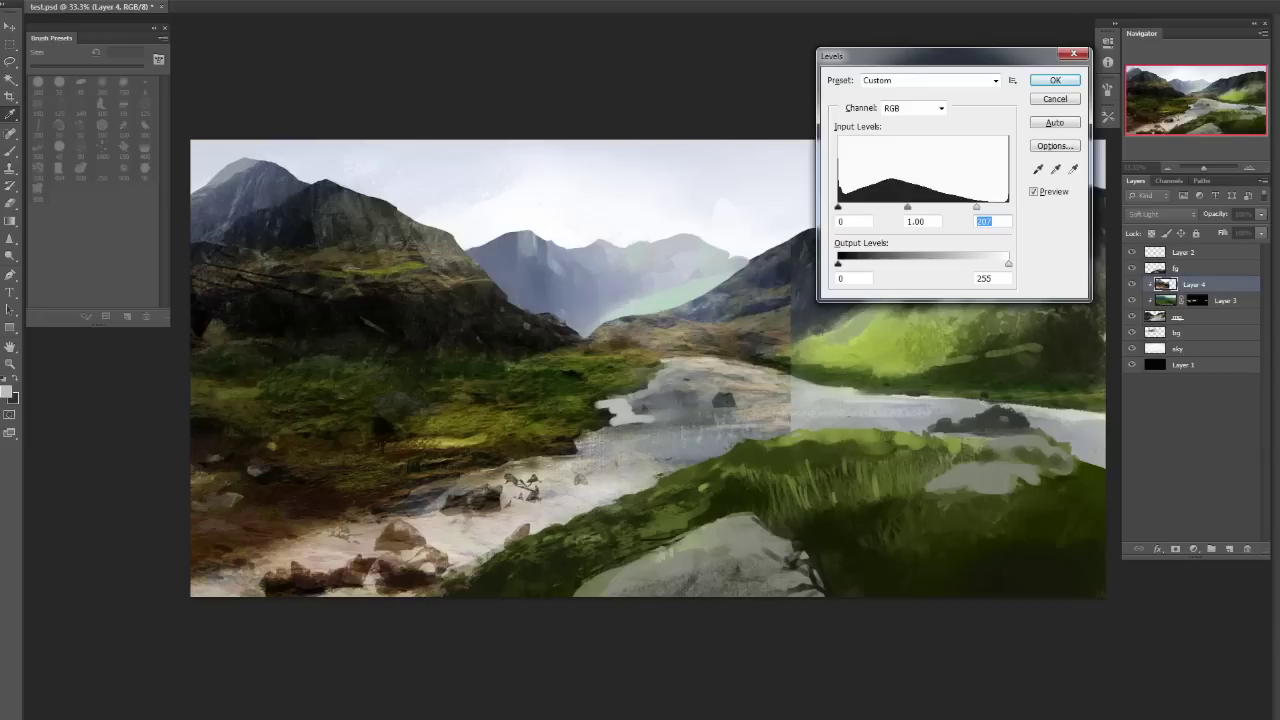
key(Return)
Add a black layer mask to the glencoe photo and paint its rock texture back onto the left mountain with a 200 px brush.
key(ctrl+i)
key(ctrl+i)
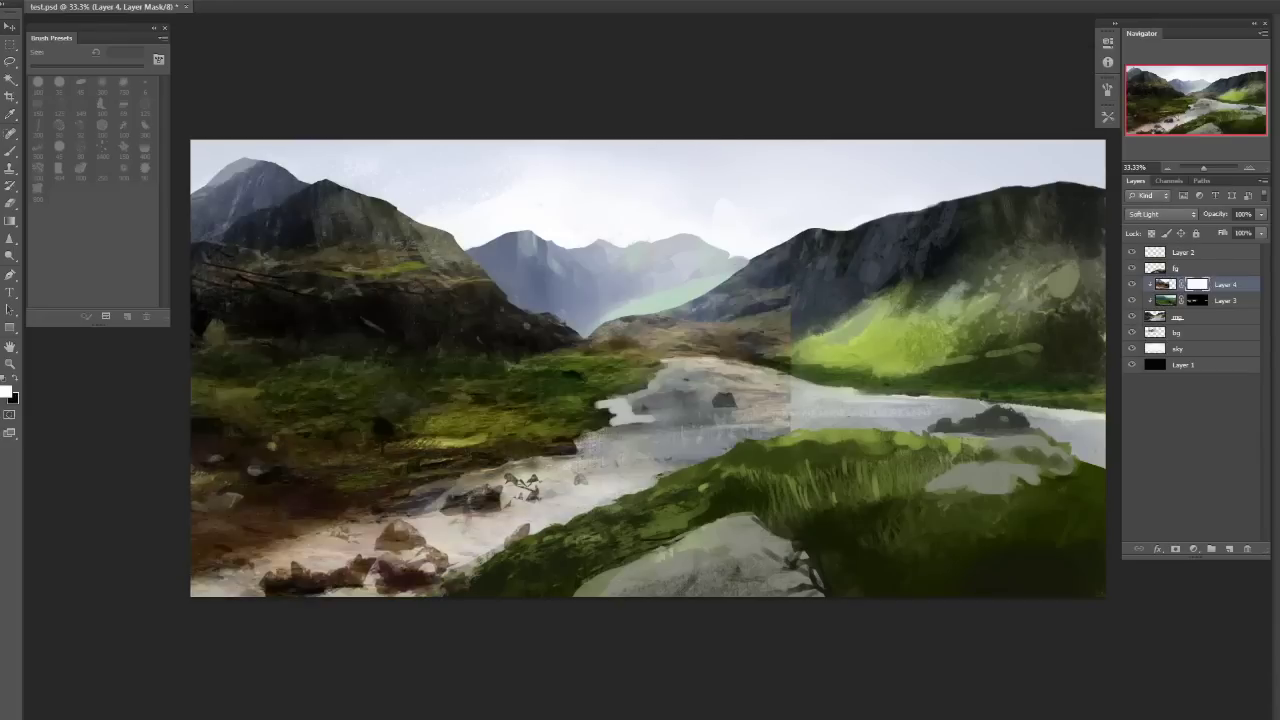
key(ctrl+i)
key(b)
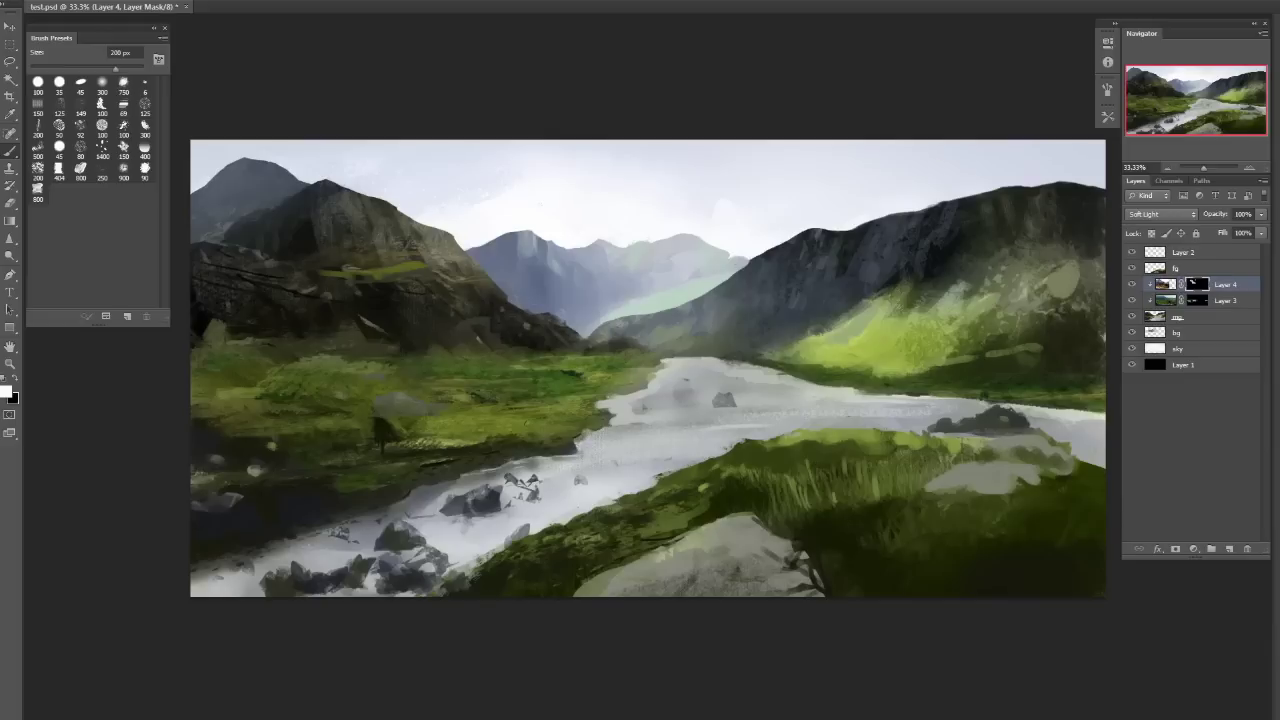
key(x)
key(x)
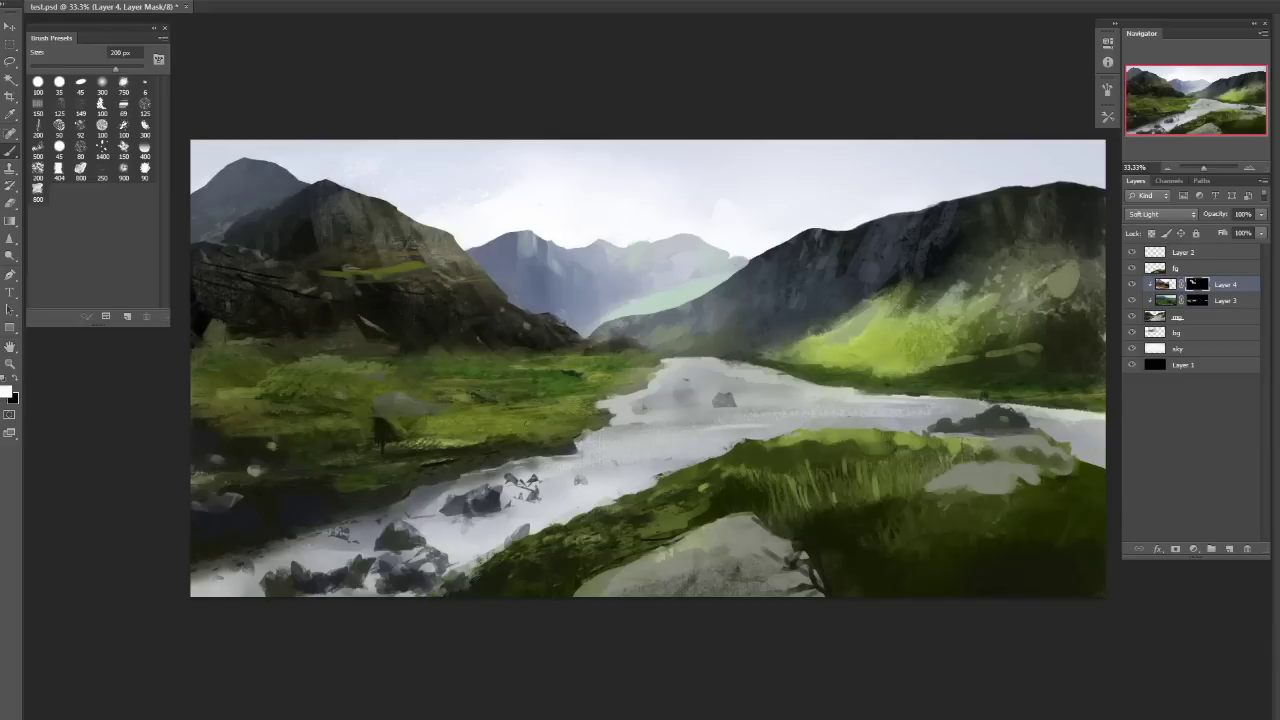
key(x)
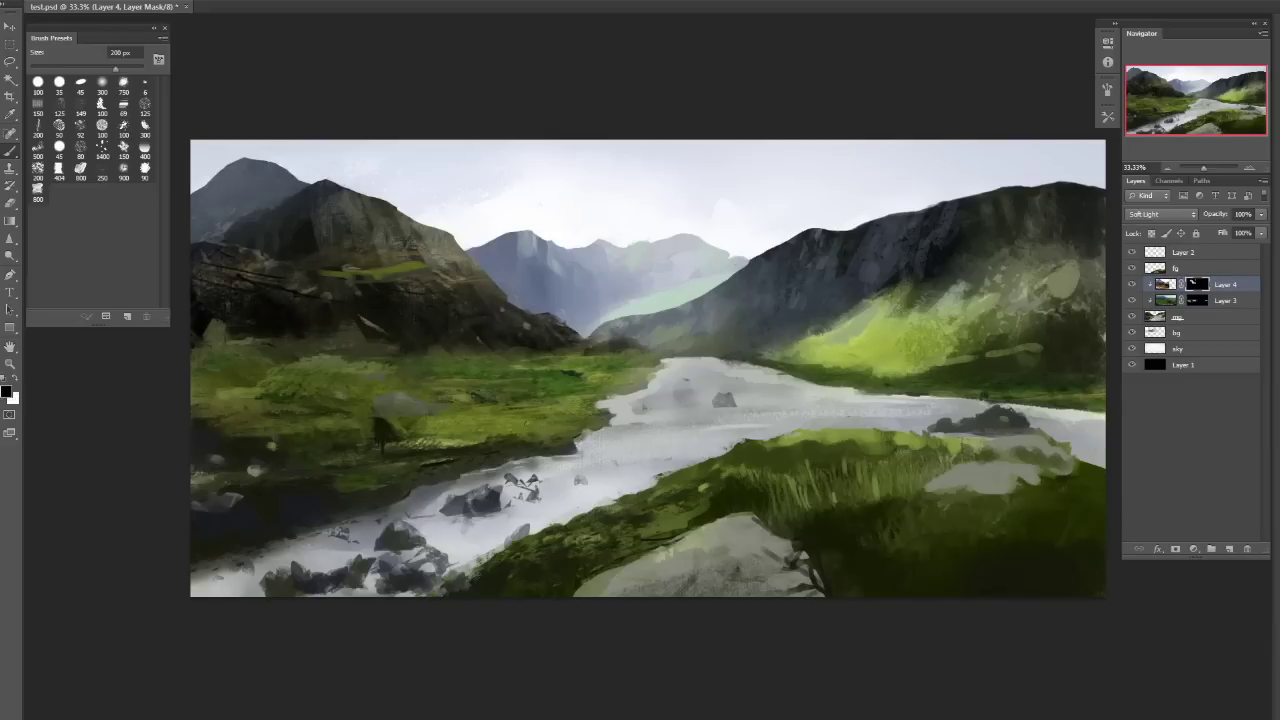
key(x)
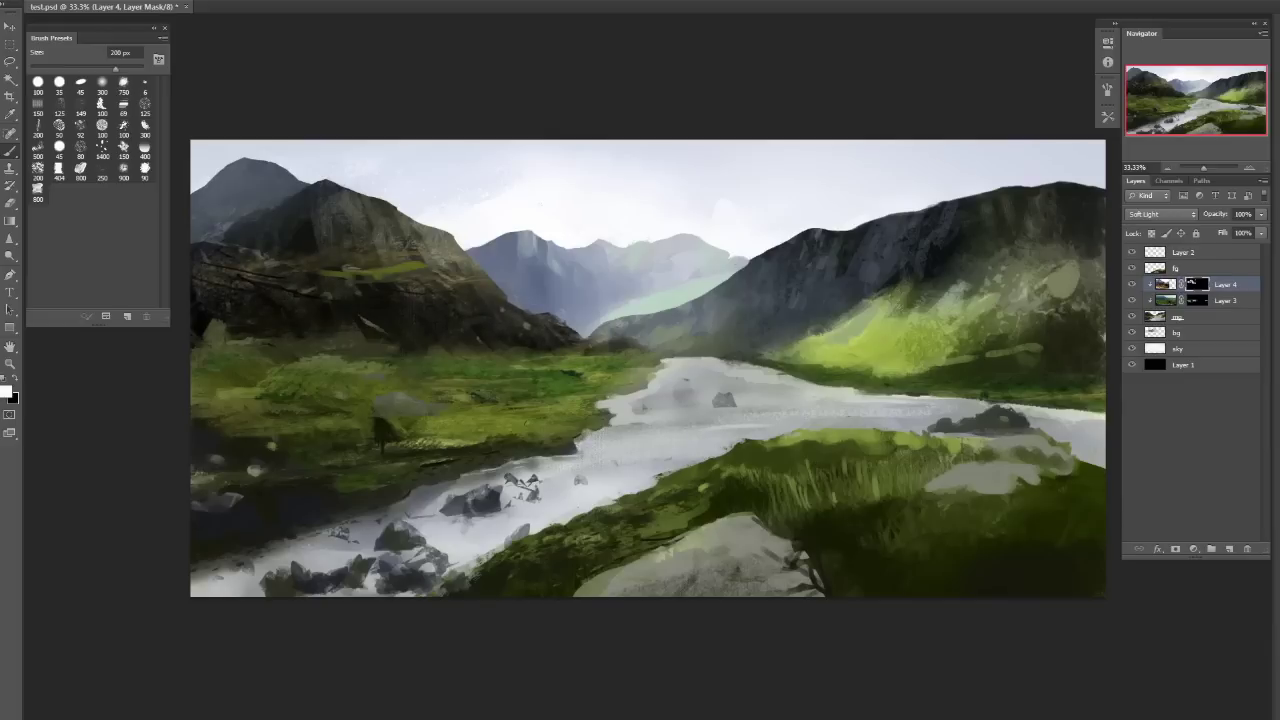
Refine the glencoe layer's mask on the left mountain with a 175 px brush, checking the composition in a mirrored canvas.
key(bracketleft)
key(bracketleft)
key(bracketleft)
key(bracketleft)
click(59, 147)
drag(80, 68, 86, 68)
key(x)
key(ctrl+shift+h)
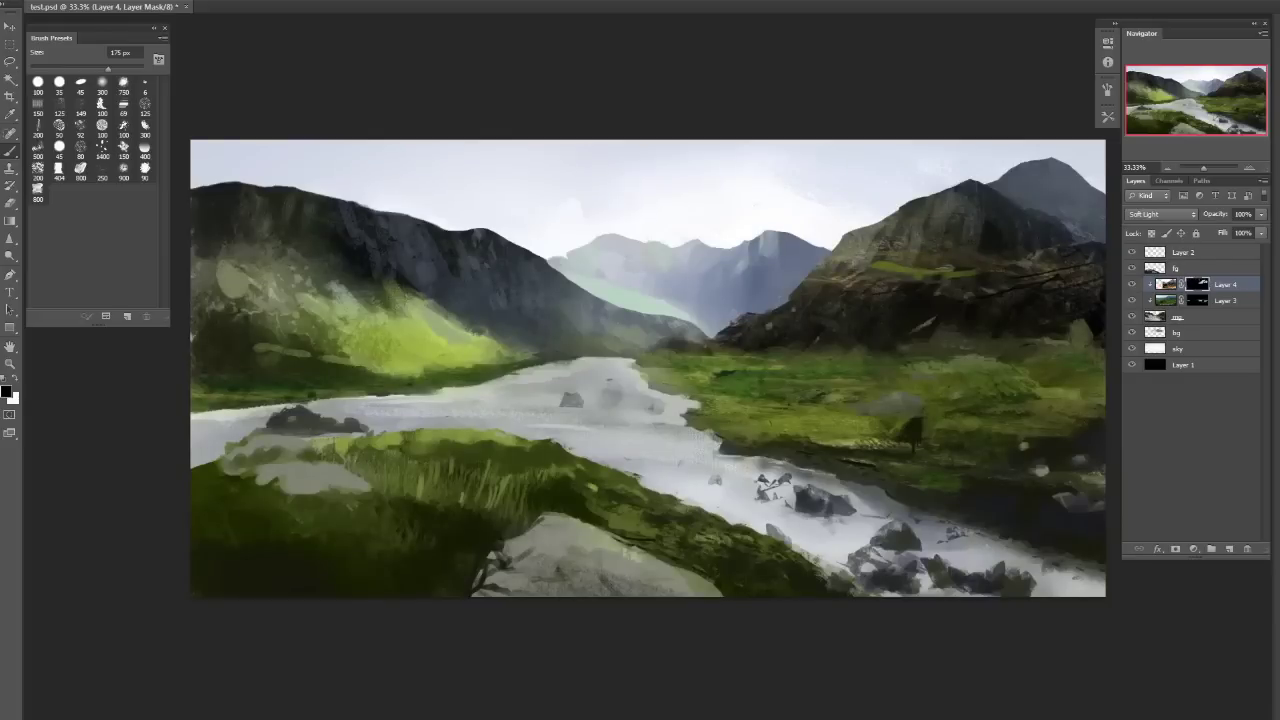
key(ctrl+shift+h)
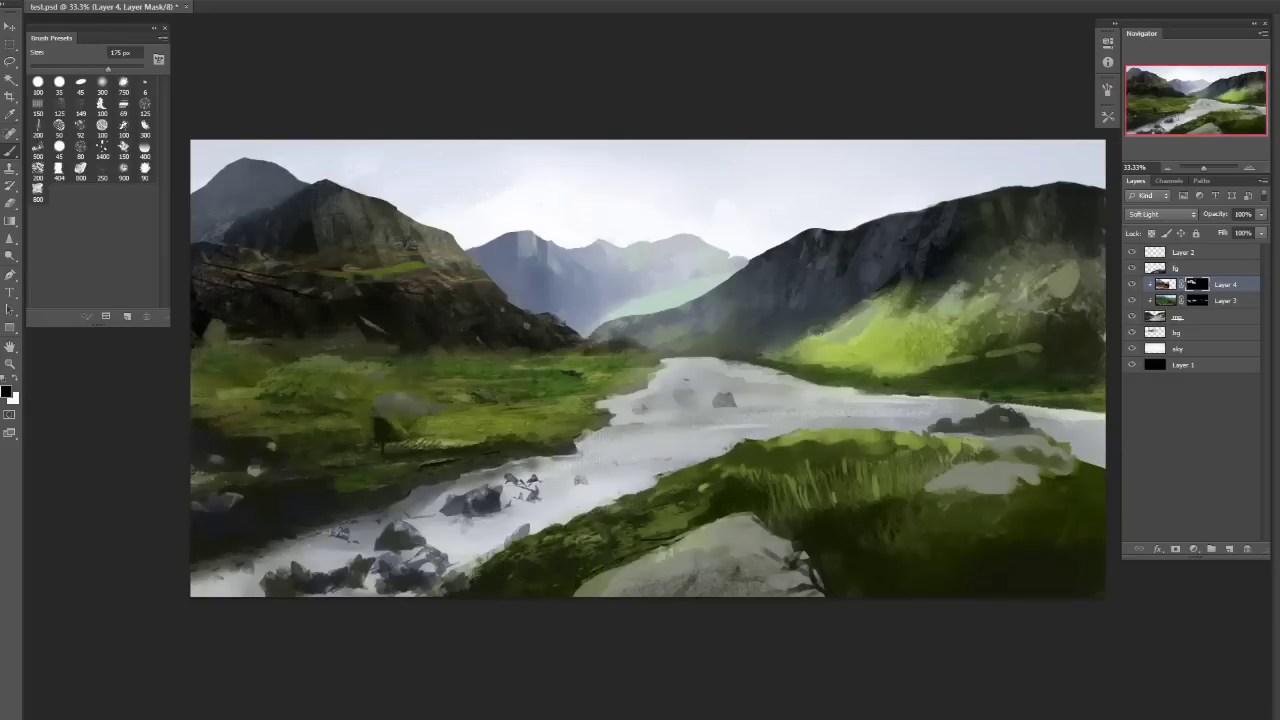
Duplicate the glencoe photo layer, turn the copy's mask fully white and reposition its texture over the right mountain.
key(ctrl+j)
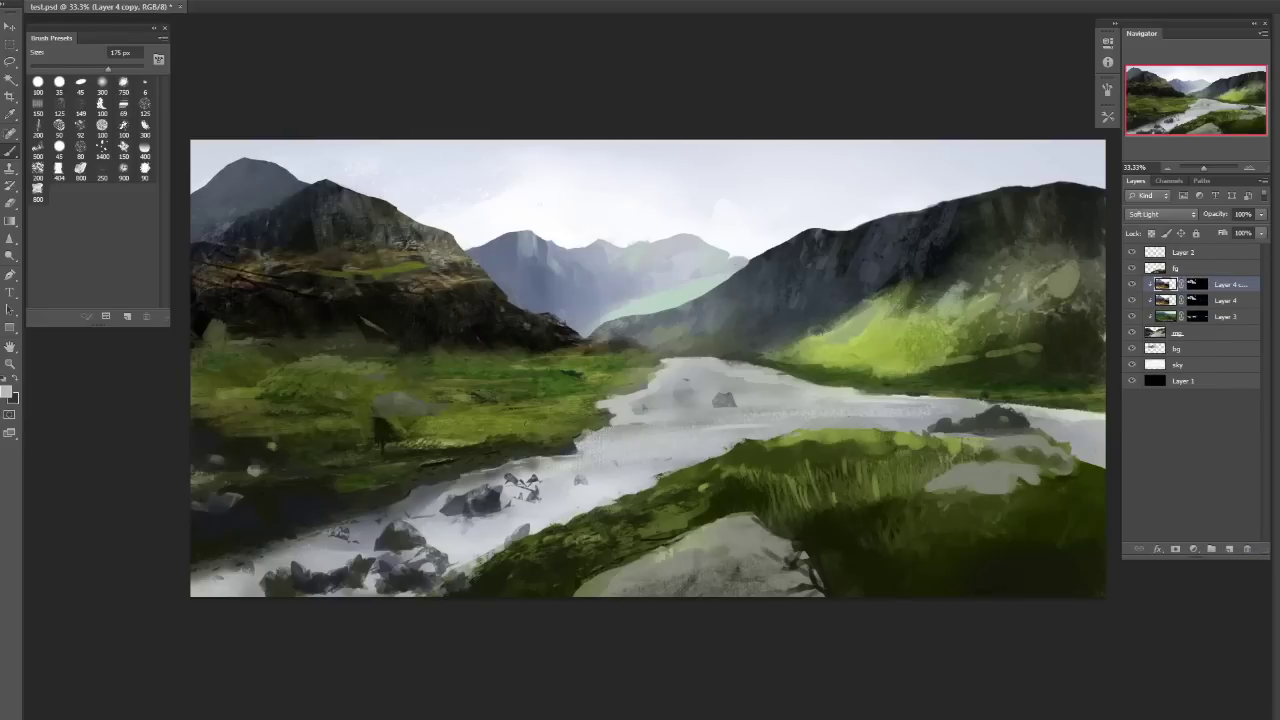
key(ctrl+i)
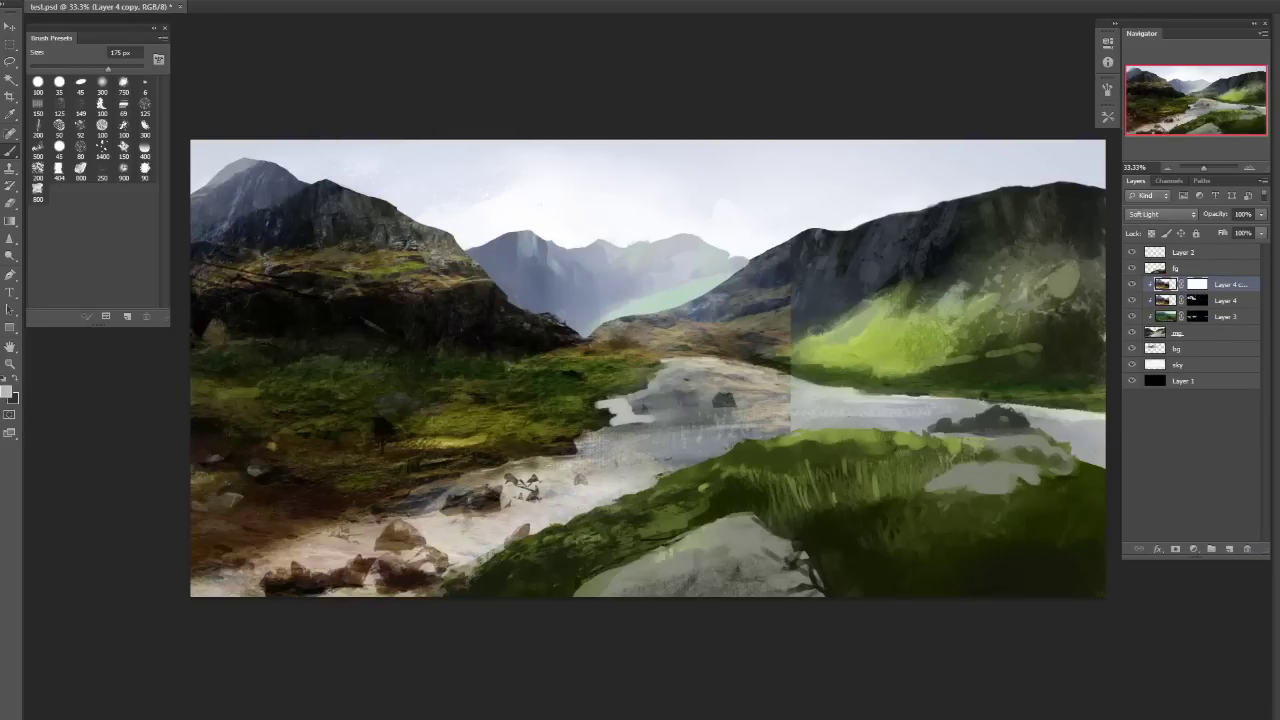
key(l)
mouse_move(460, 370)
mouse_down()
mouse_move(995, 372)
mouse_move(975, 460)
mouse_move(848, 319)
mouse_move(852, 335)
mouse_move(840, 330)
mouse_up()
key(v)
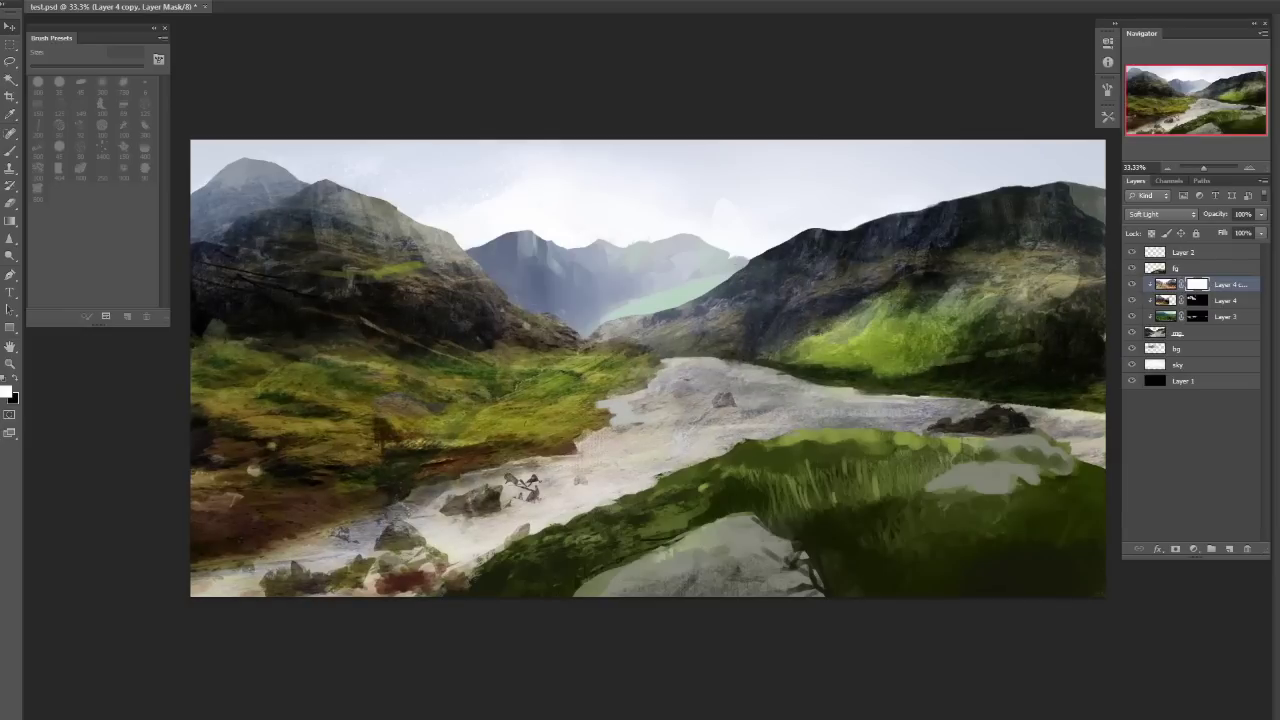
Invert the copy's mask to black and reveal the photo texture on the right mountain slope with 200 px and soft 300 px brushes.
key(ctrl+i)
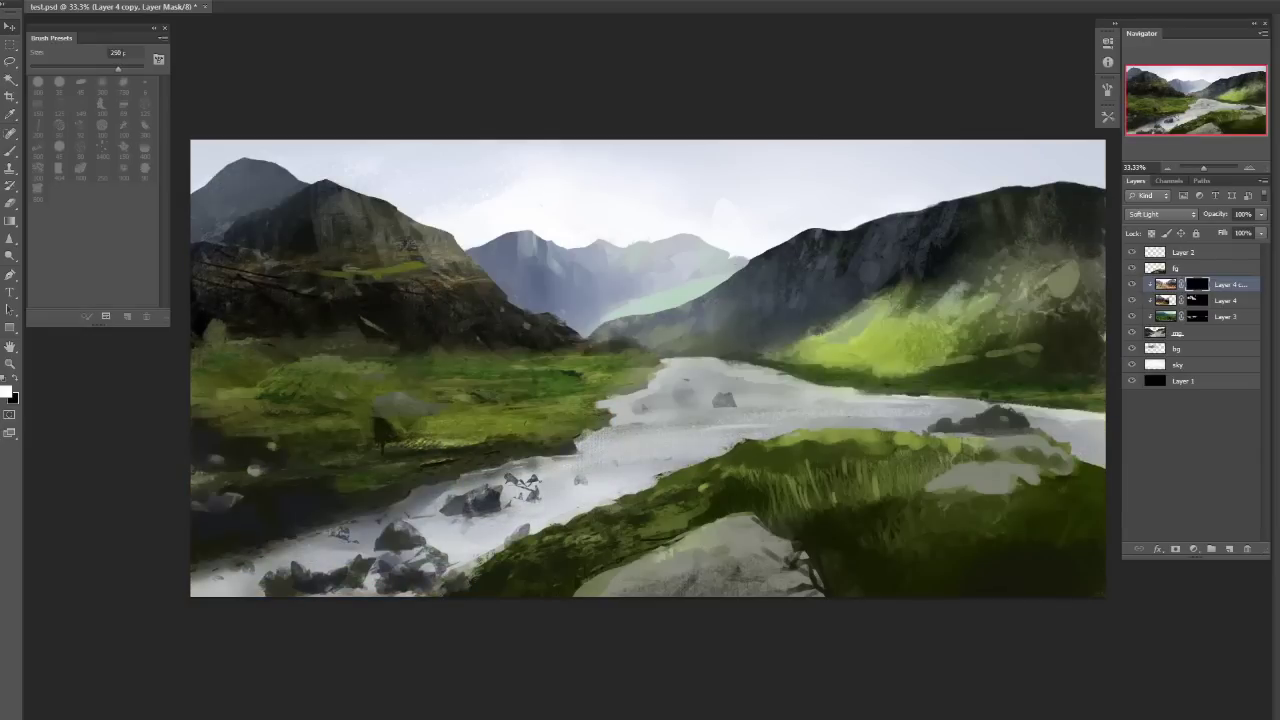
key(b)
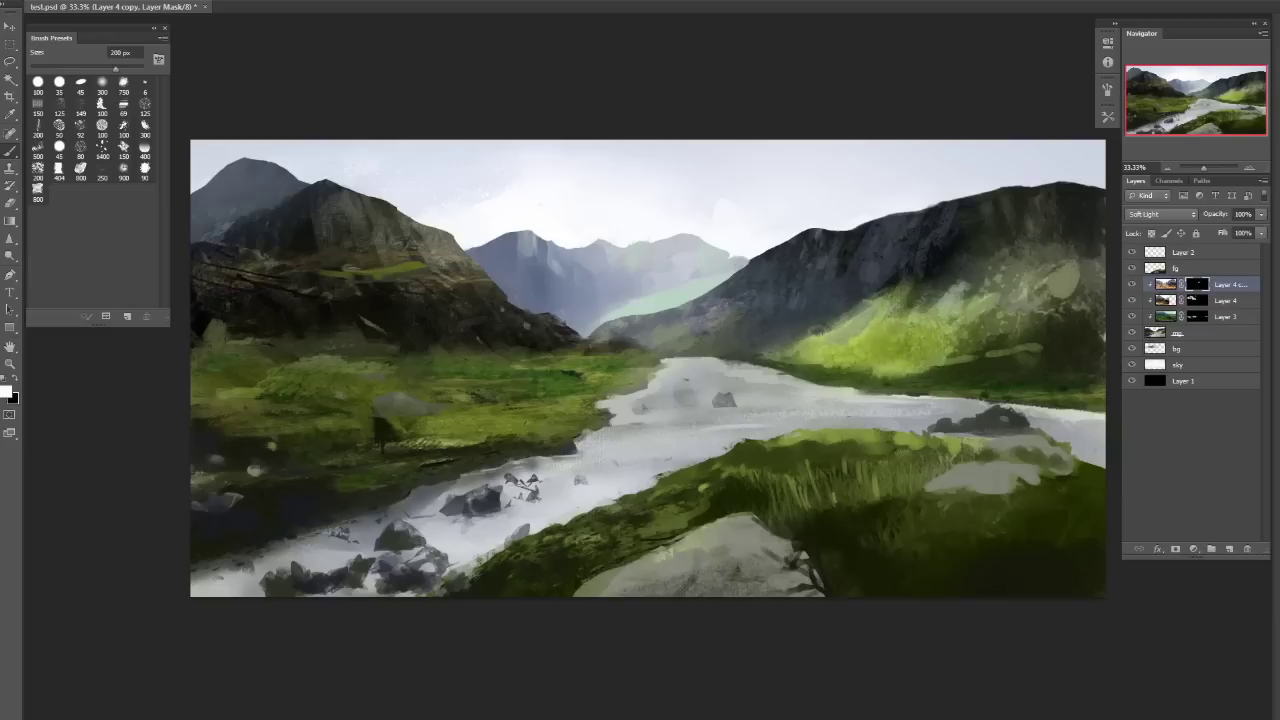
drag(825, 355, 915, 310)
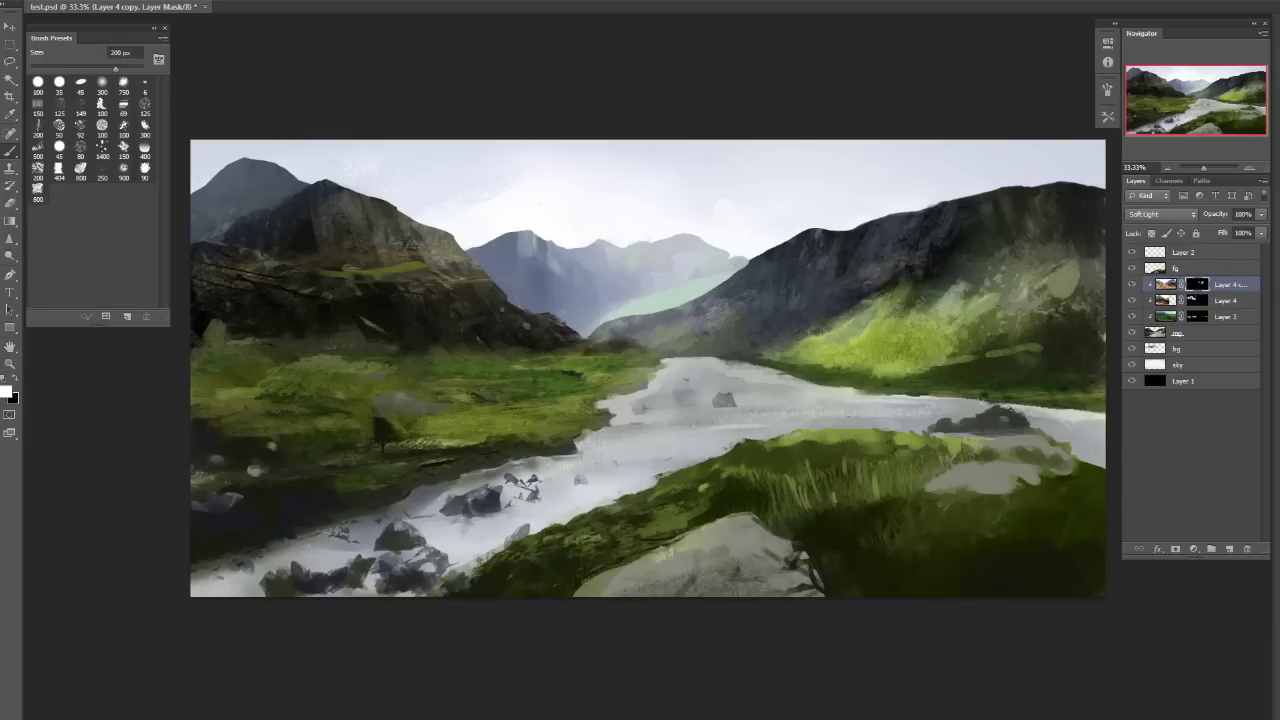
click(102, 82)
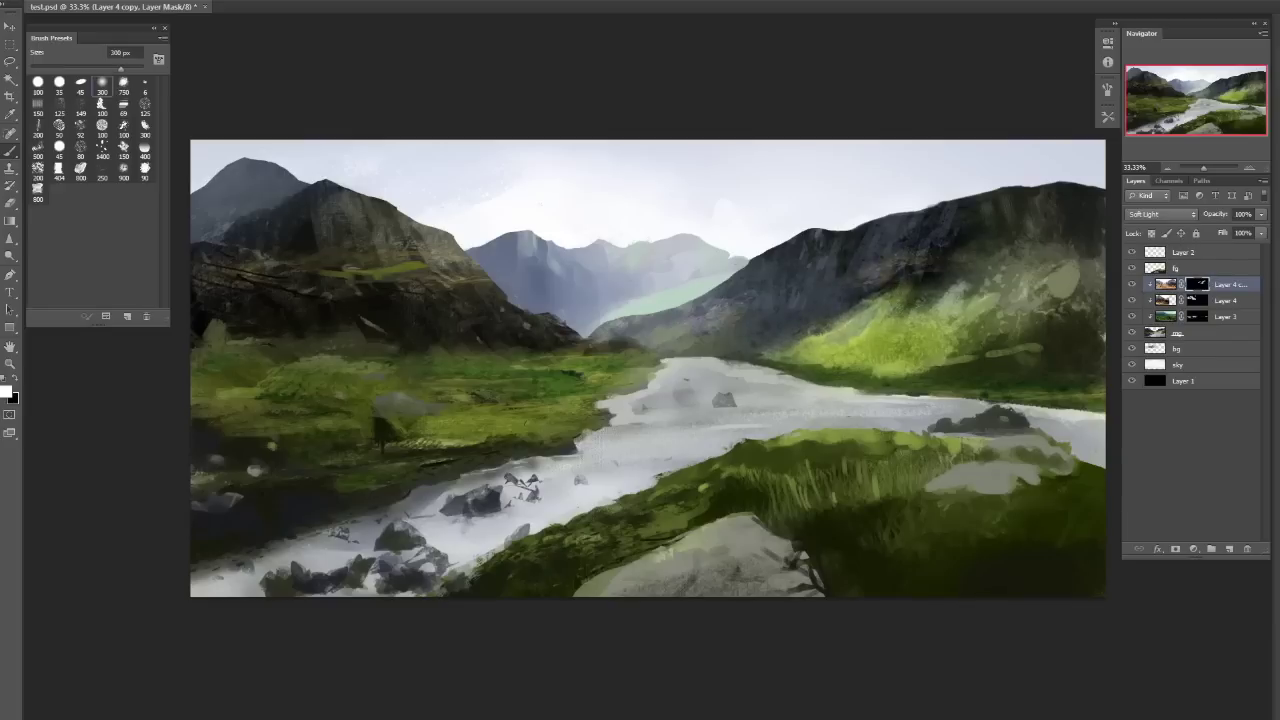
drag(1010, 300, 900, 370)
mouse_move(1010, 270)
mouse_down()
mouse_move(940, 340)
mouse_move(1000, 270)
mouse_up()
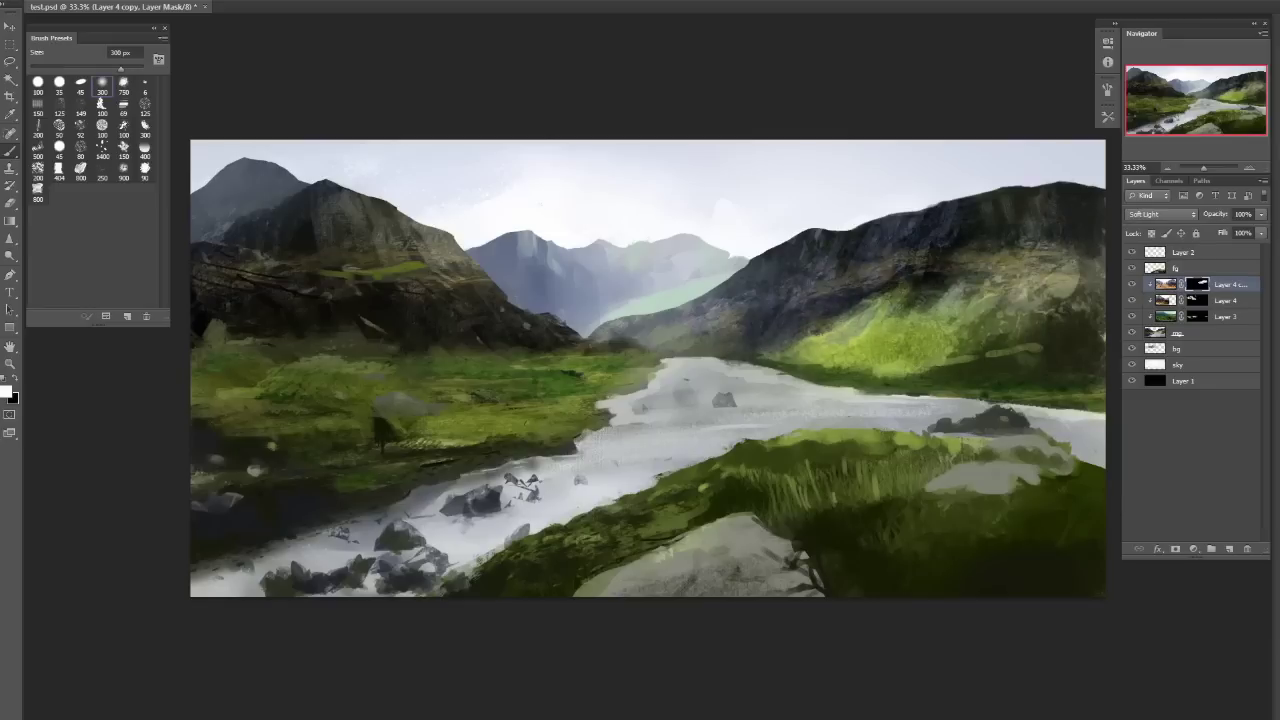
Paint white on the copy's mask with the soft 300 px brush to reveal warm photo texture across the left grassy bank.
key(x)
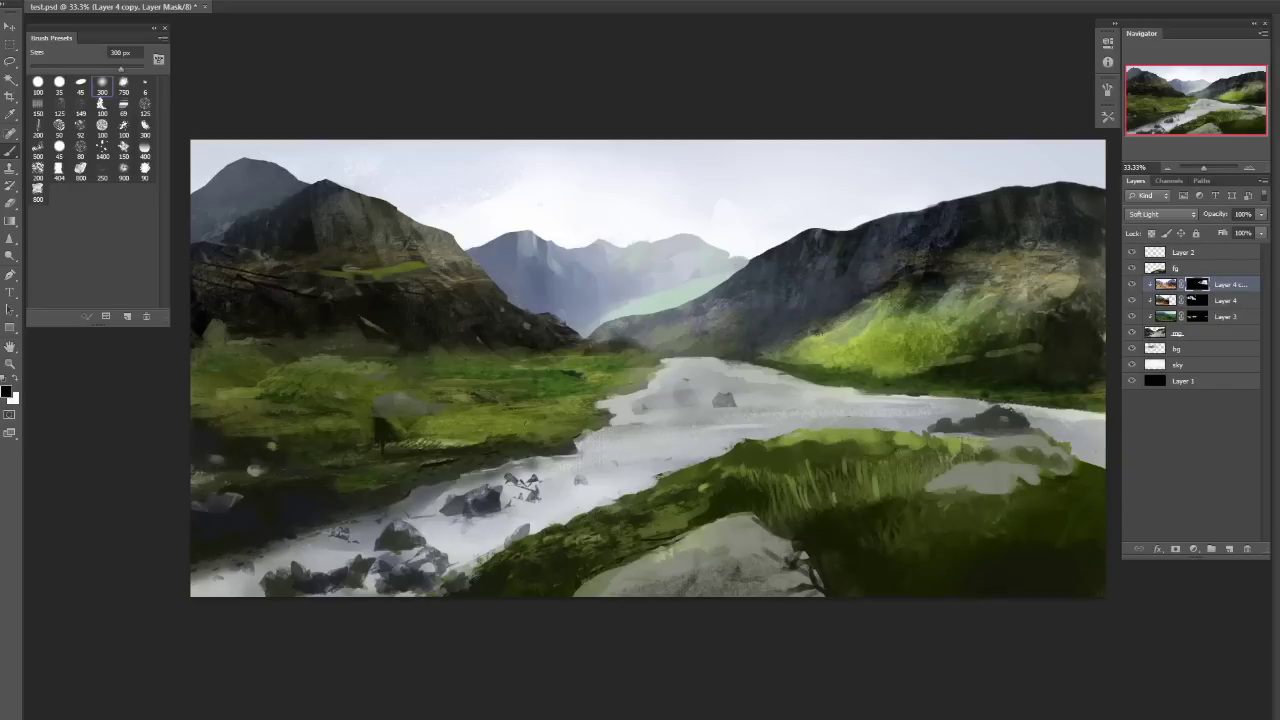
key(x)
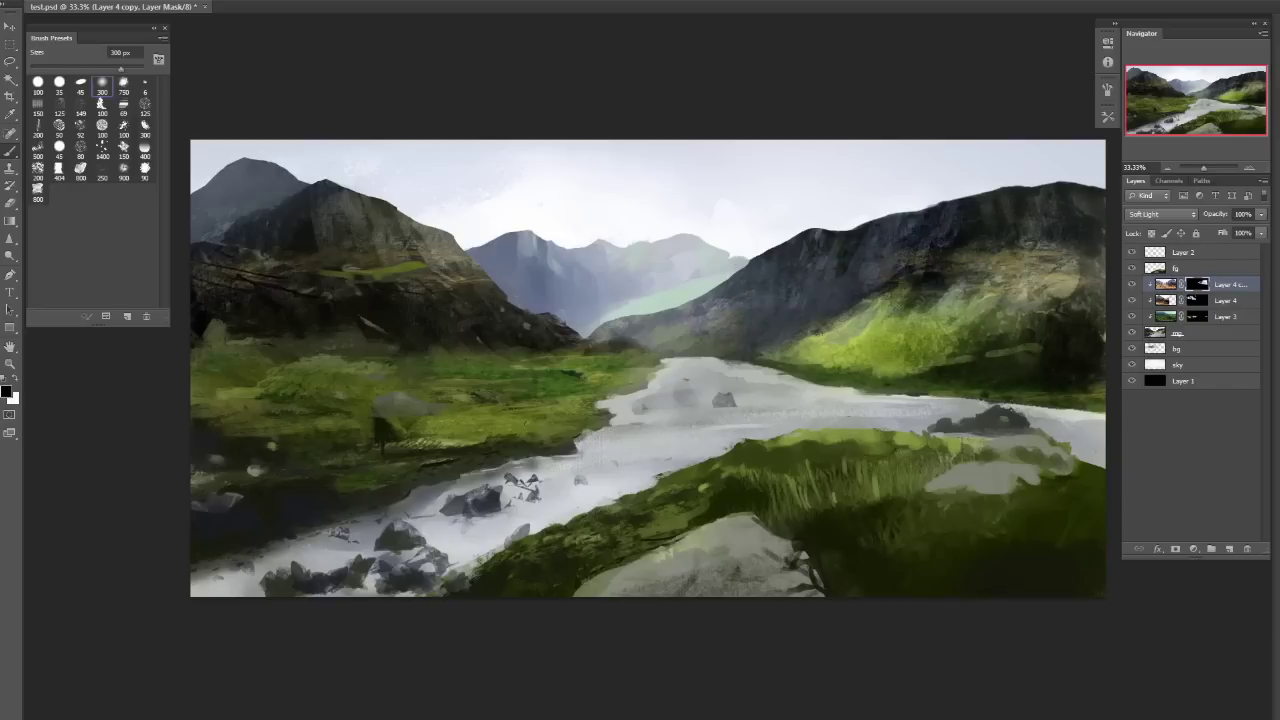
key(x)
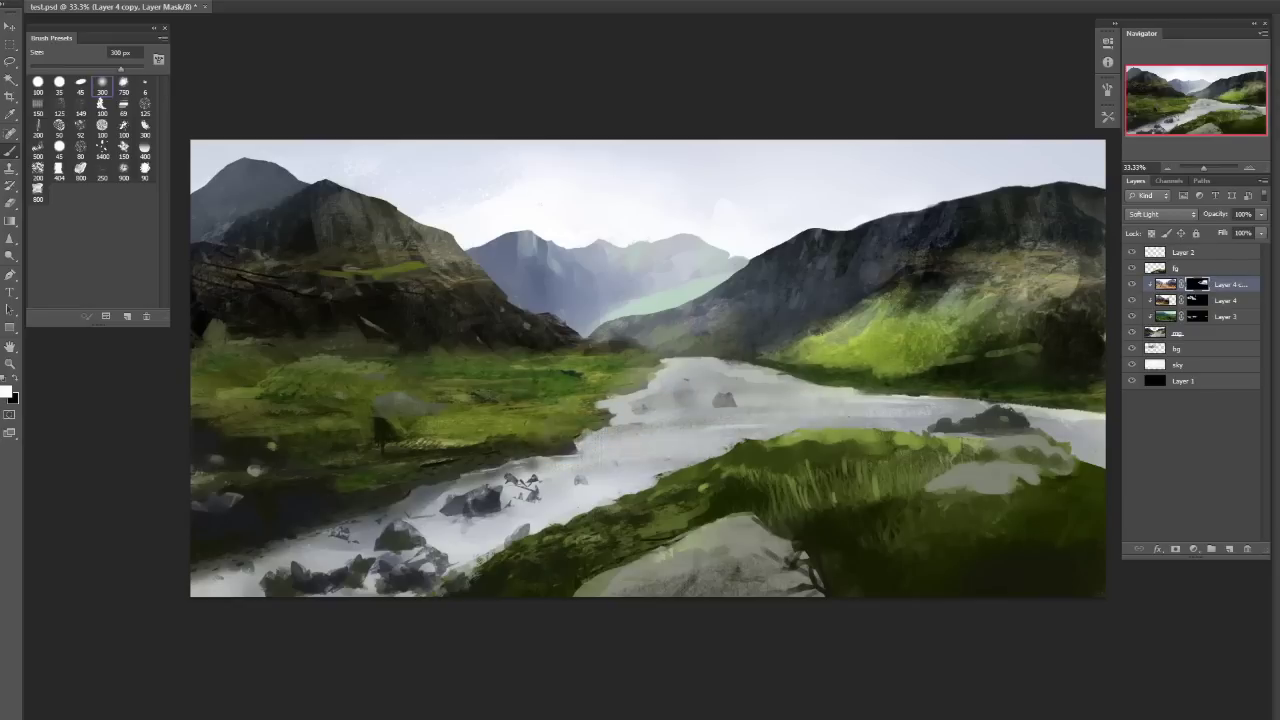
drag(680, 400, 585, 440)
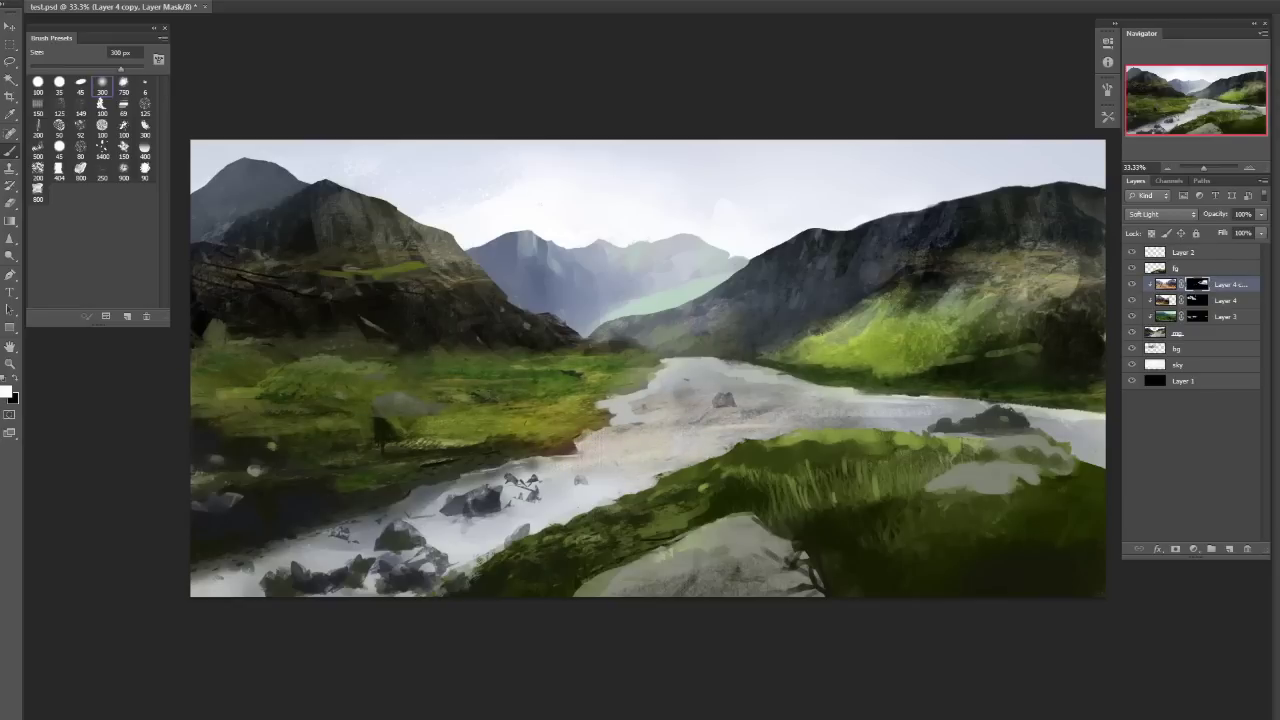
drag(700, 425, 860, 400)
key(bracketleft)
key(bracketleft)
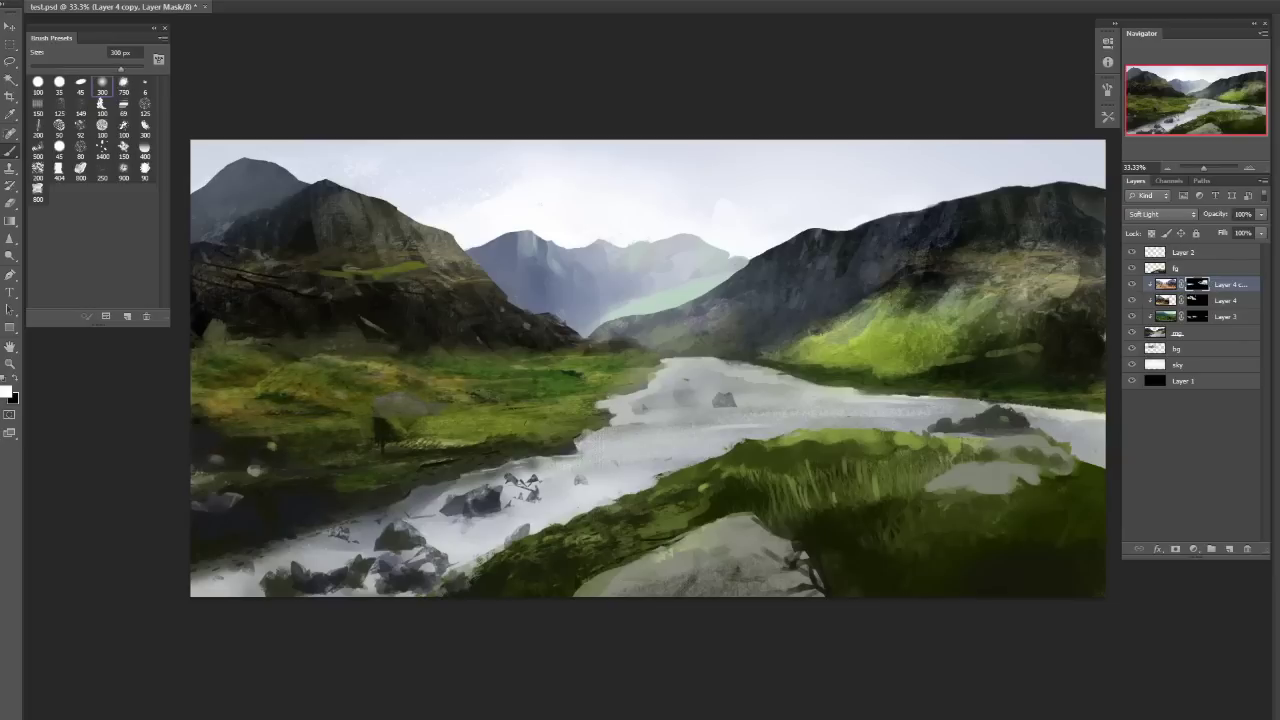
drag(210, 405, 350, 430)
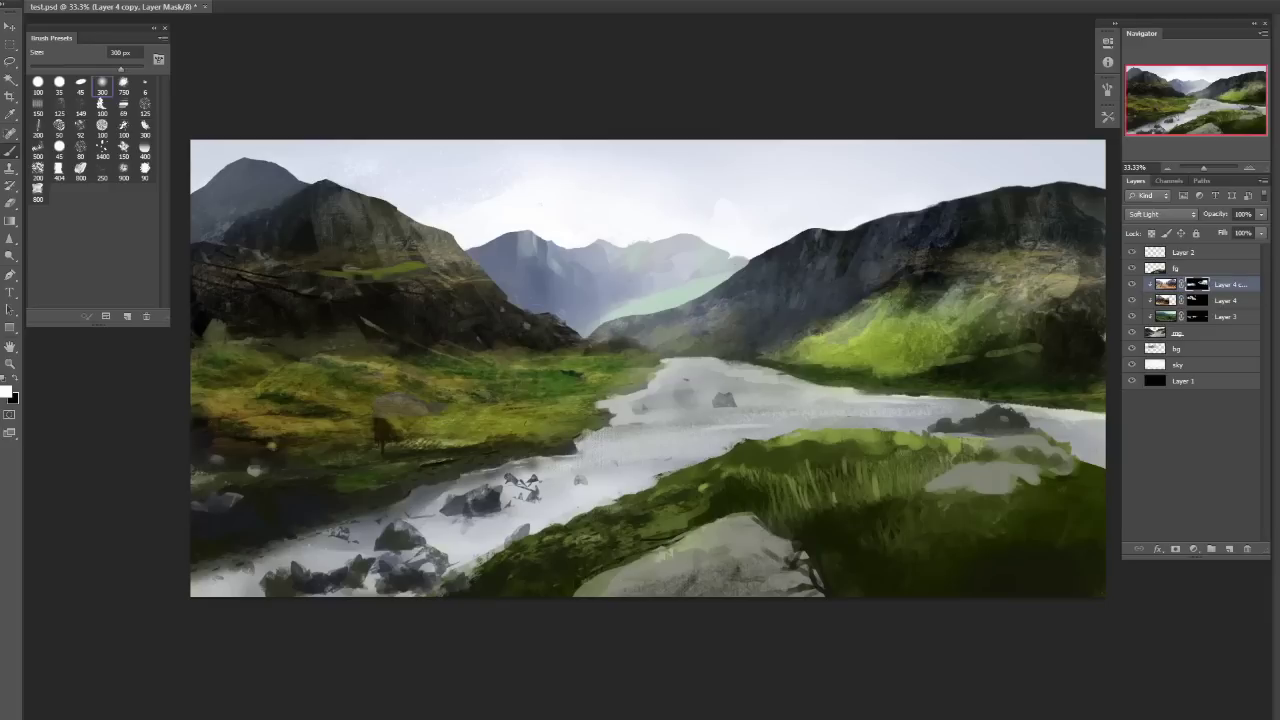
Mirror the canvas horizontally to check the composition and restore its orientation.
key(x)
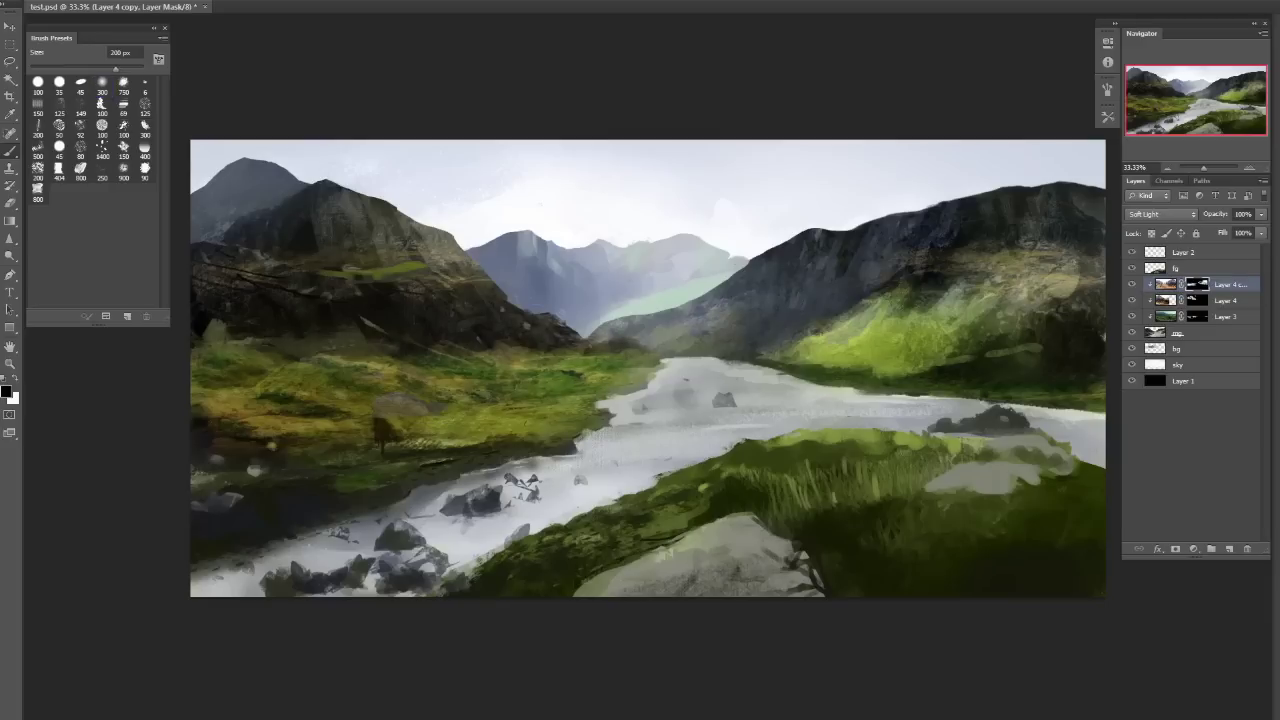
key(h)
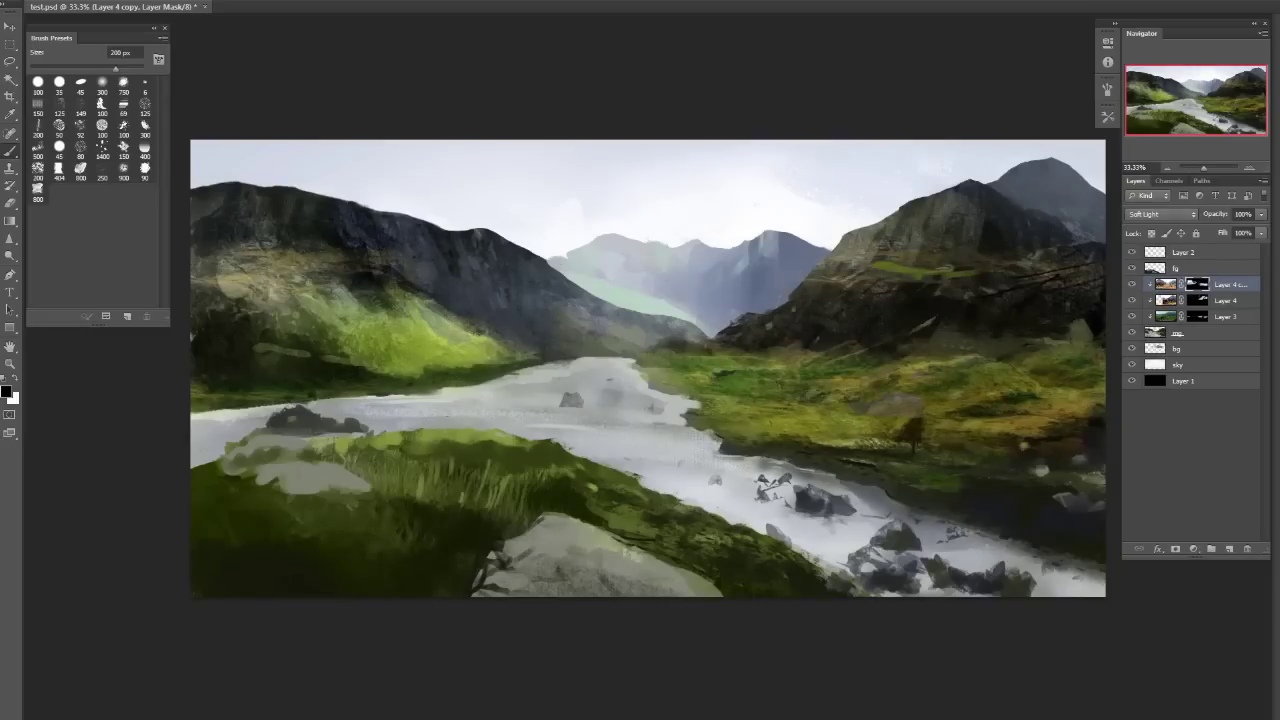
key(h)
key(h)
key(h)
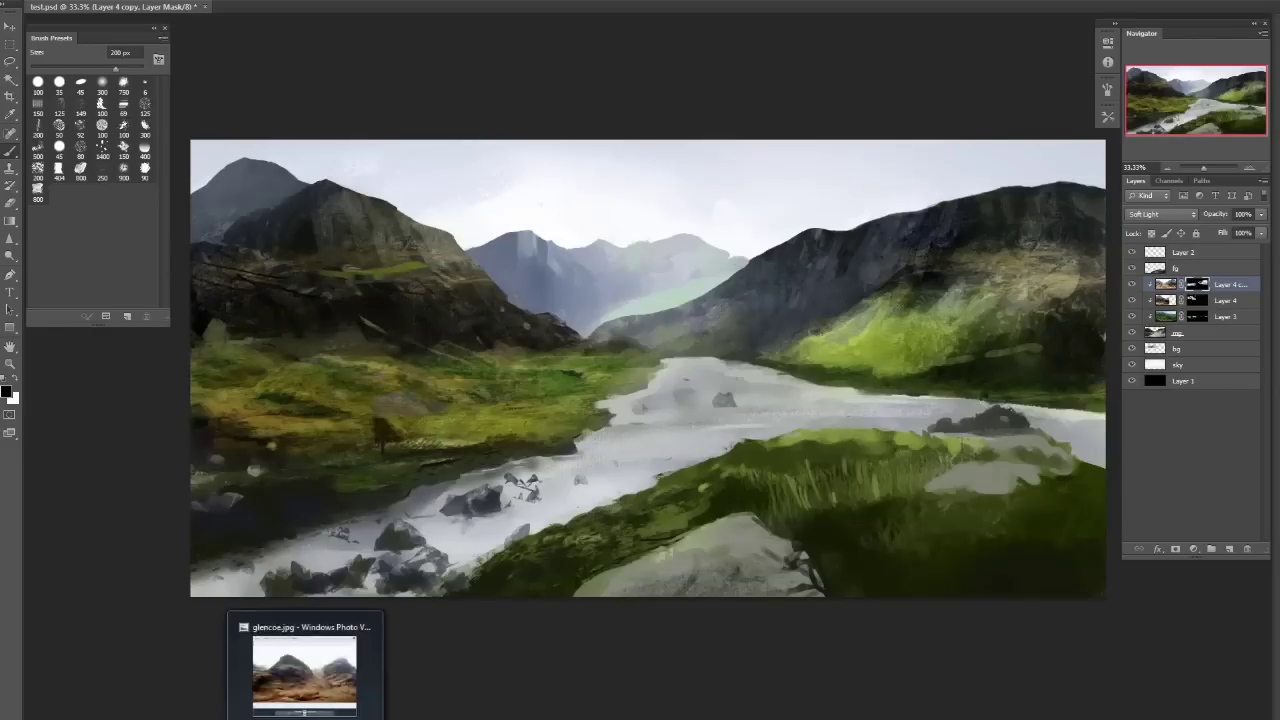
Switch to Windows Photo Viewer, advance to P8291642.JPG and open it in Adobe Photoshop CS6.
click(310, 675)
key(Right)
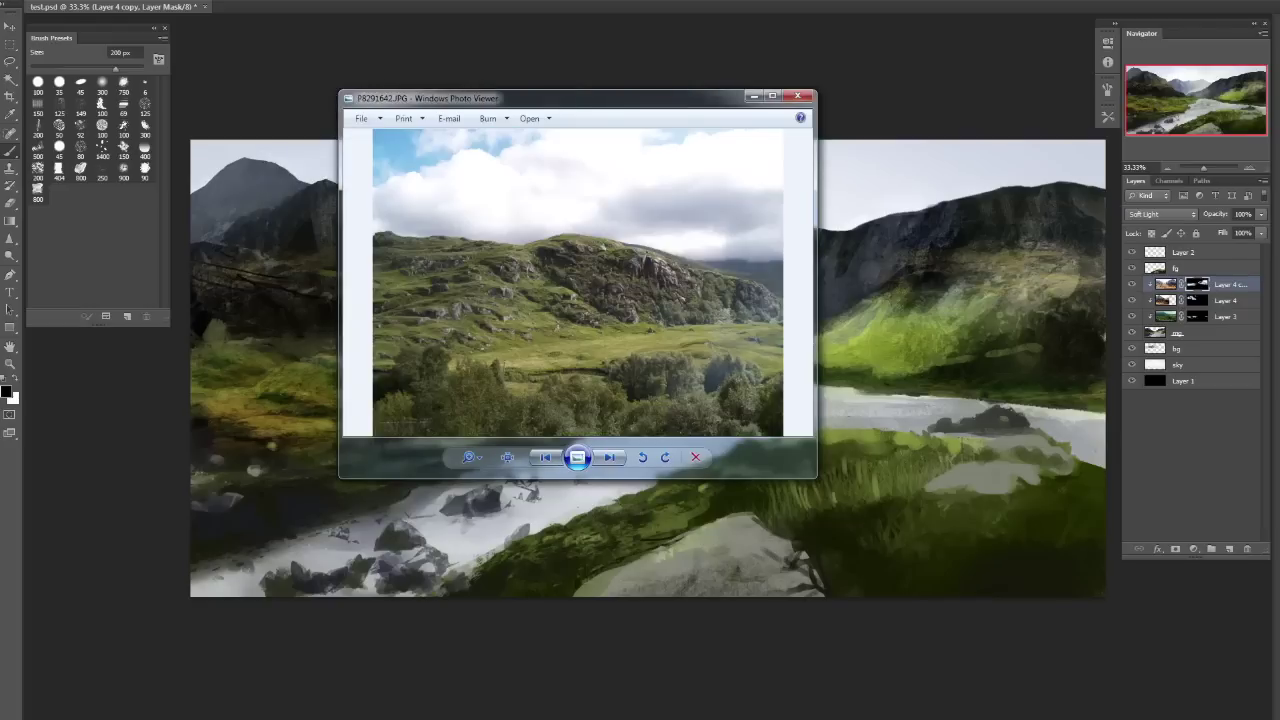
right_click(518, 310)
mouse_move(580, 316)
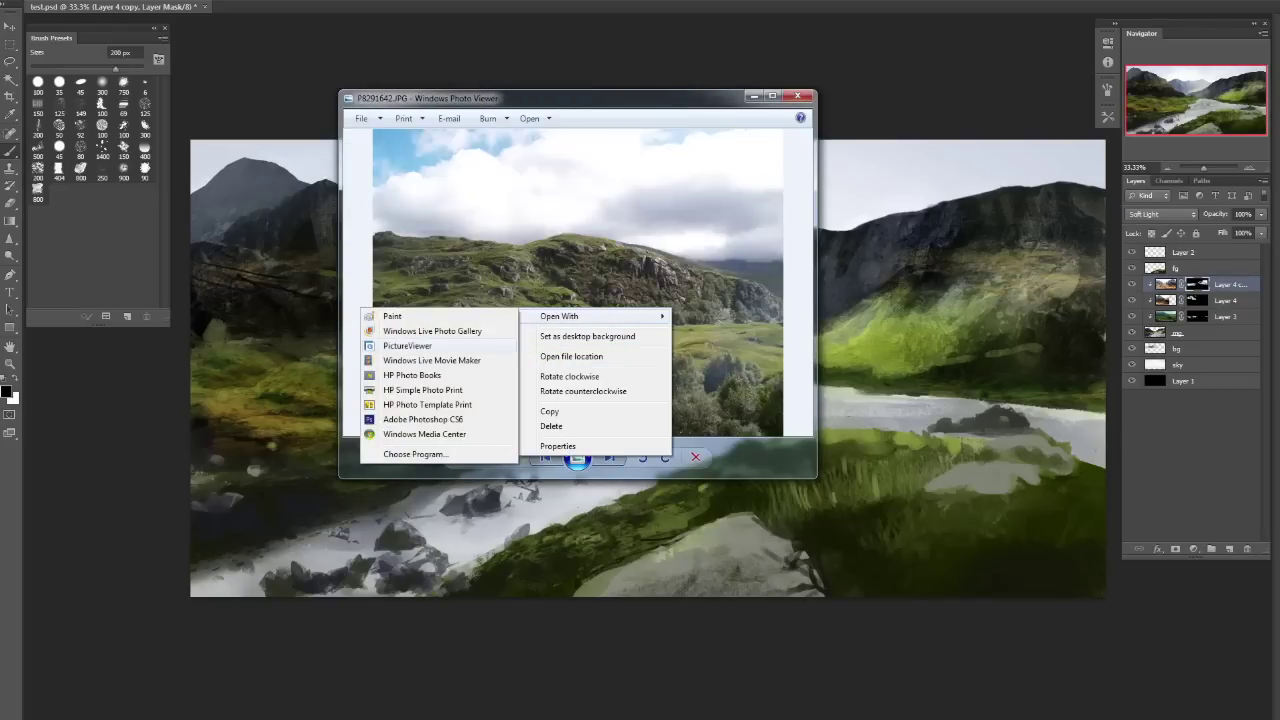
click(423, 419)
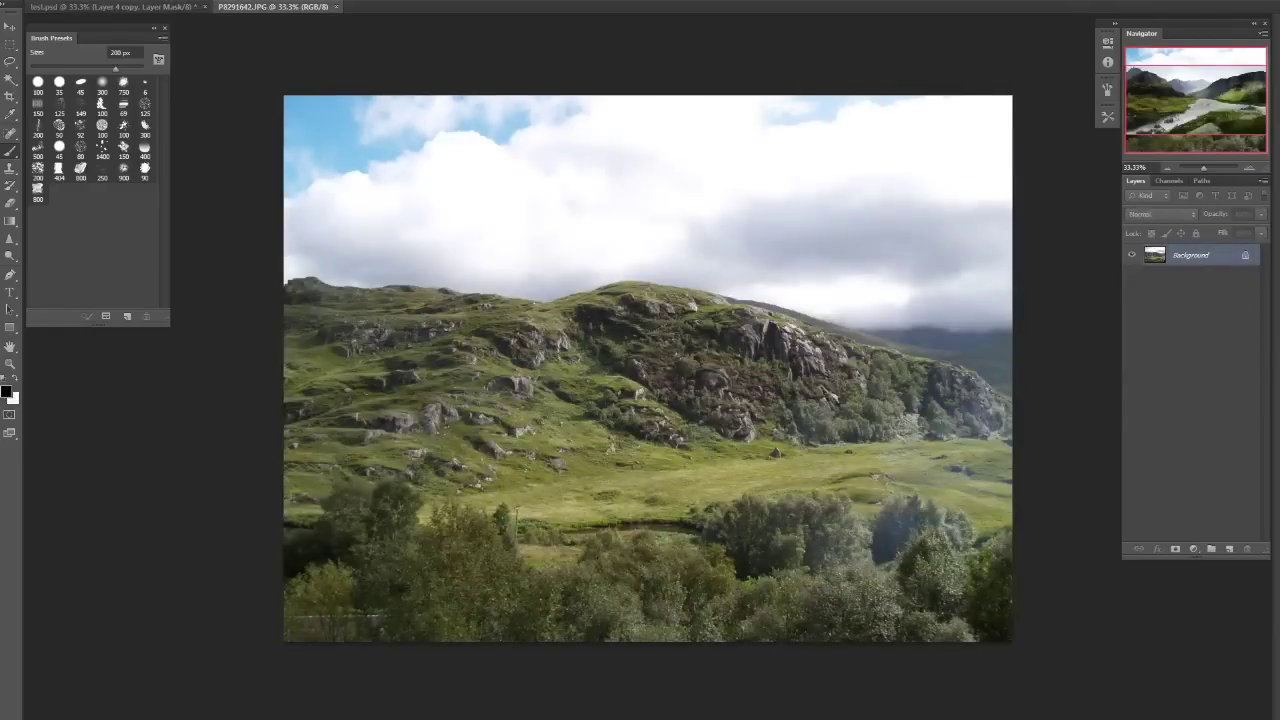
Bring the hillside photo into test.psd as a new layer beneath fg and scale it down over the left mountain and bank.
drag(640, 380, 420, 264)
key(ctrl+t)
drag(500, 350, 474, 319)
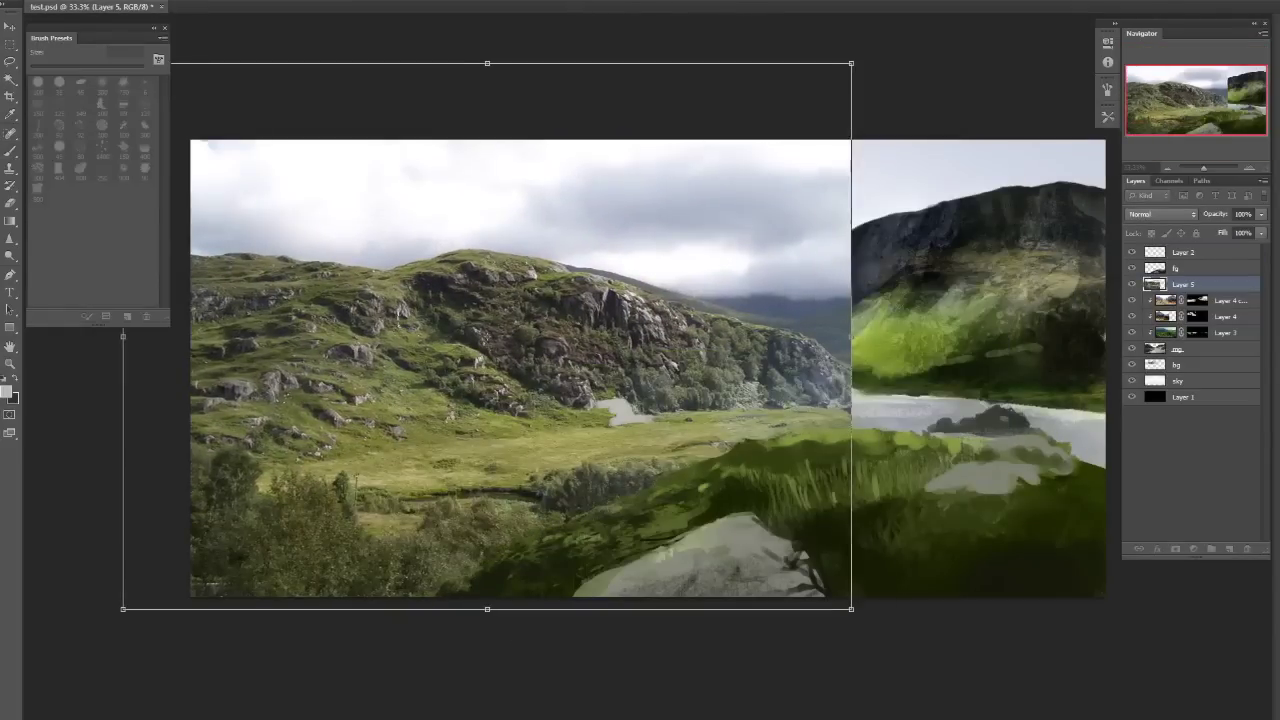
drag(851, 606, 587, 370)
key(Return)
Apply Color Balance to the hillside photo, clip it to the mg layer and hide it with a black layer mask.
key(ctrl+b)
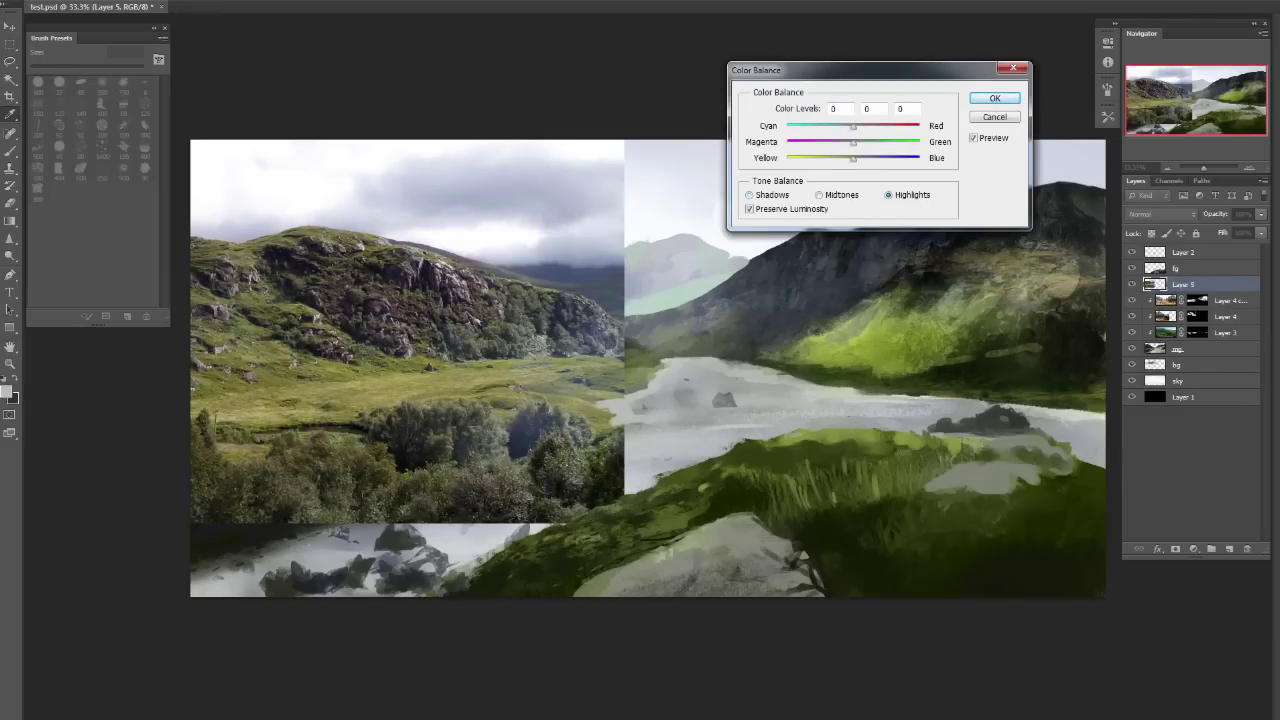
text(0)
key(Return)
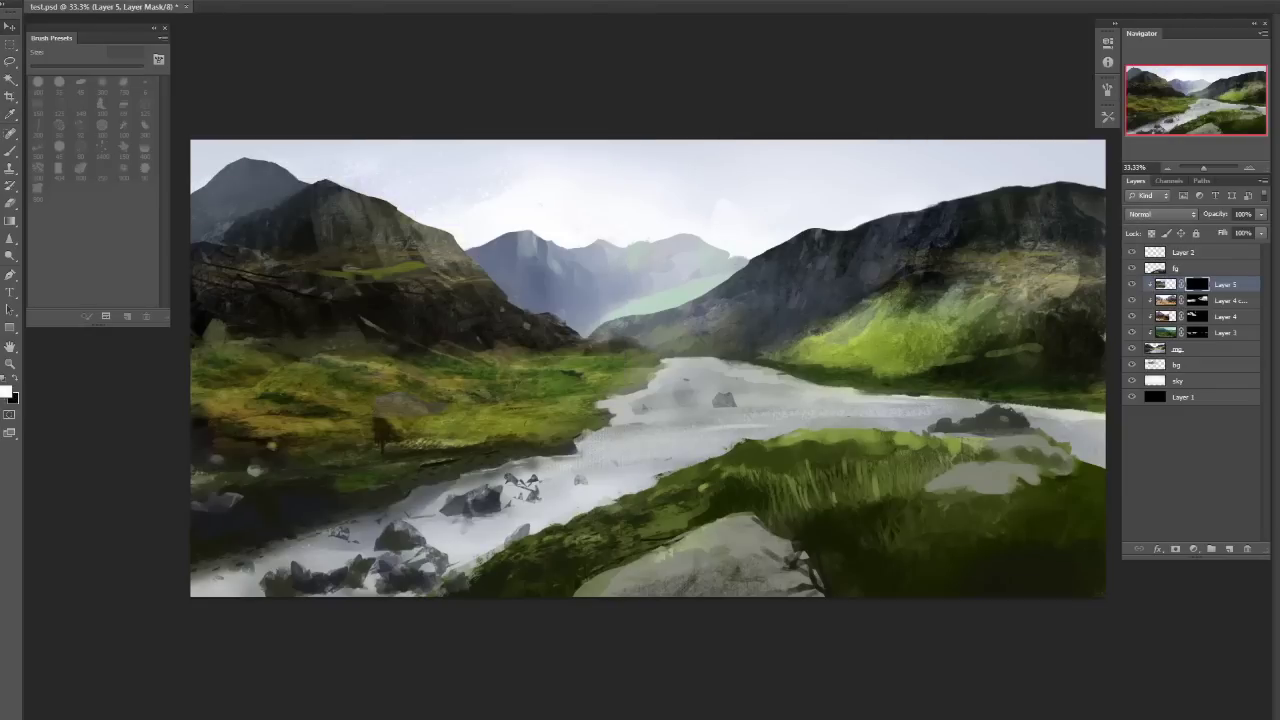
Choose the textured 100 px brush preset for painting on the hillside photo's layer mask.
key(x)
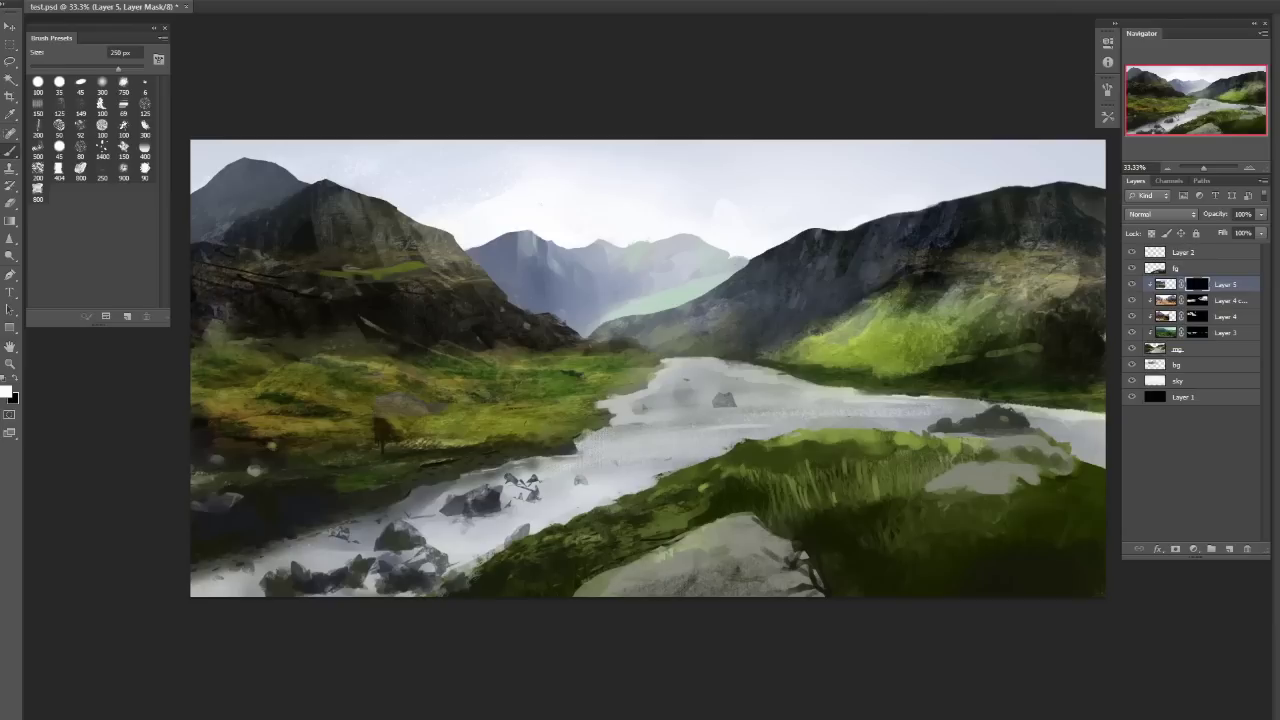
drag(232, 335, 206, 311)
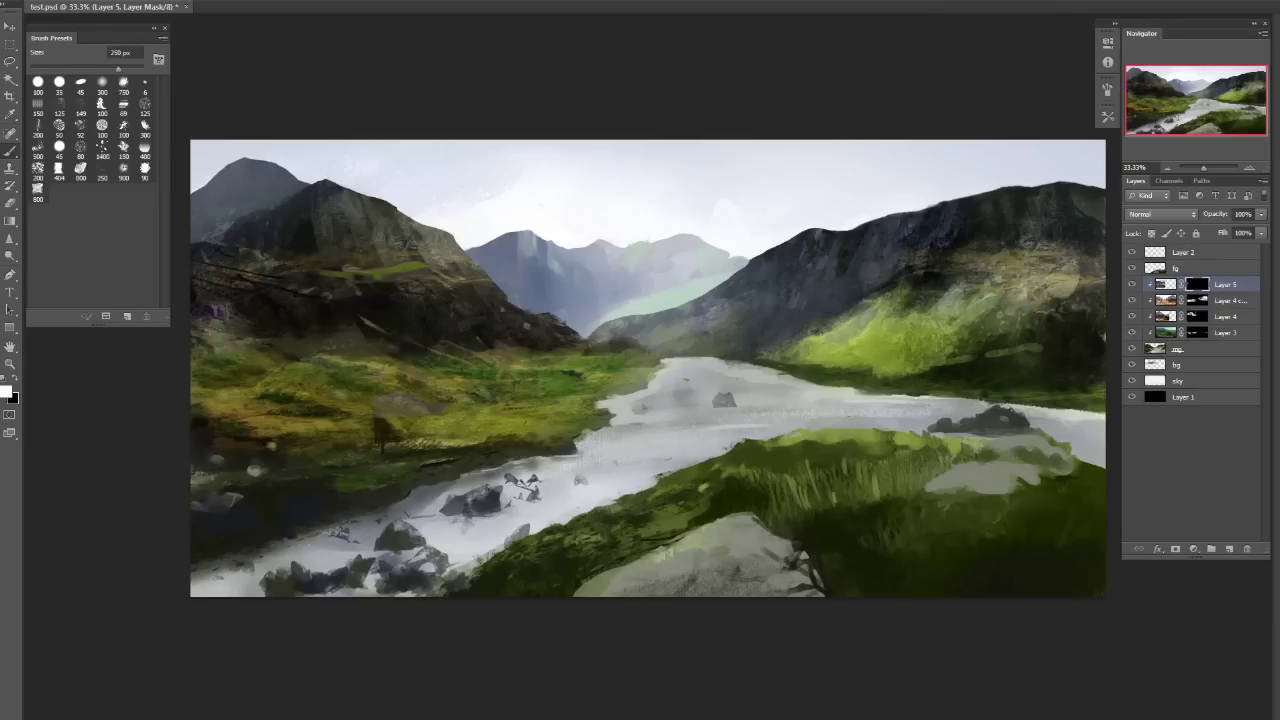
key(bracketleft)
key(bracketleft)
key(bracketleft)
key(bracketleft)
key(bracketleft)
key(bracketleft)
key(bracketleft)
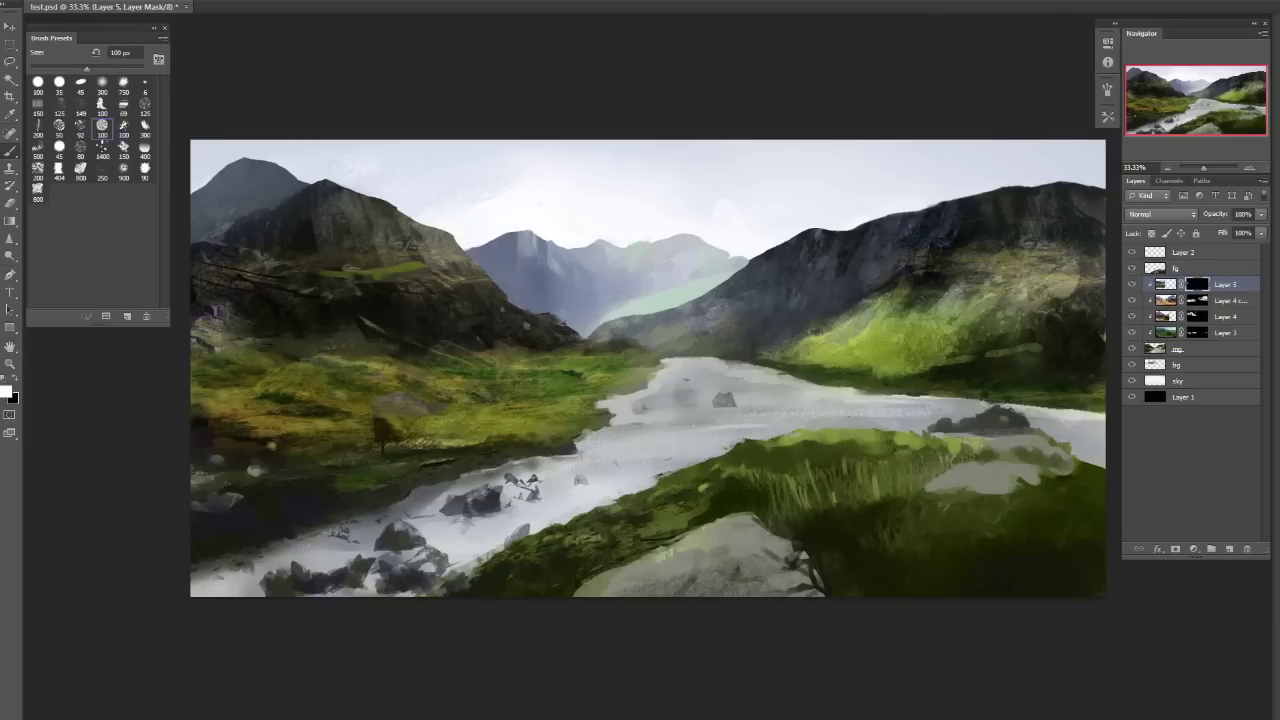
click(102, 124)
Paint white on the hillside photo's mask with a brush up to 250 px, revealing grass and rocks at the far-left bank.
mouse_move(250, 340)
mouse_down()
mouse_move(215, 365)
mouse_move(250, 350)
mouse_up()
key(bracketright)
key(bracketright)
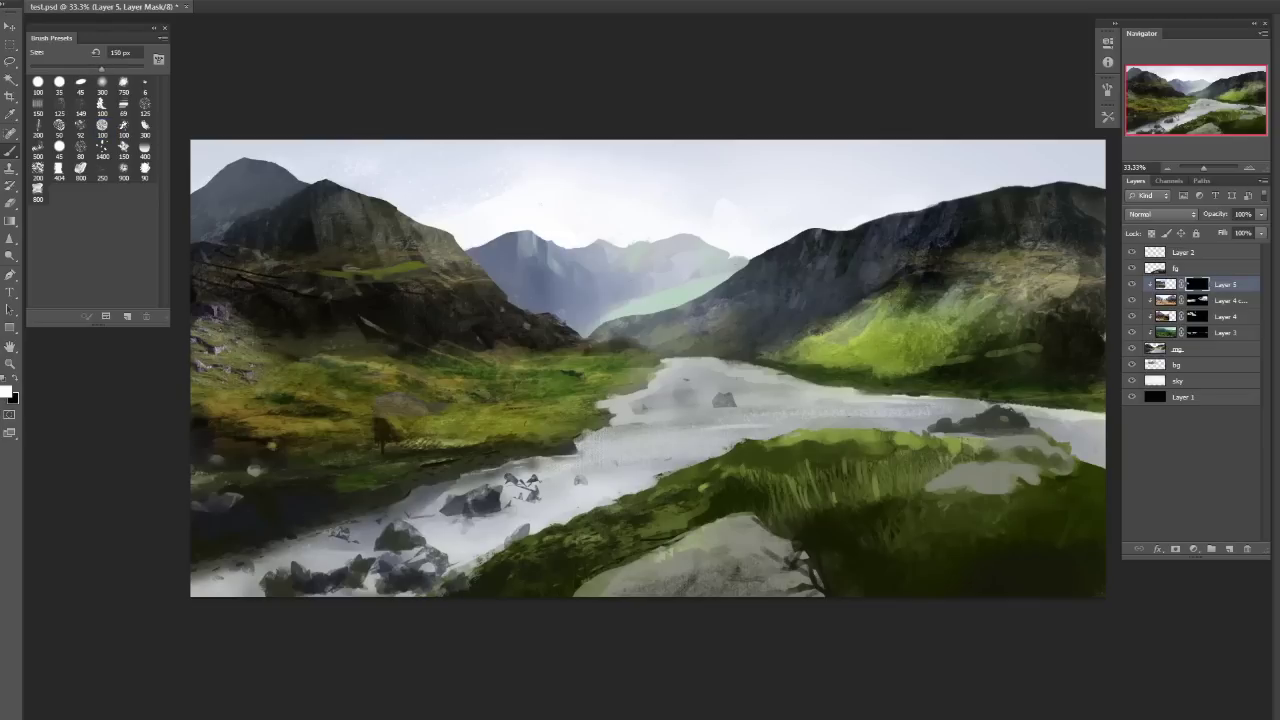
key(bracketright)
key(bracketright)
key(bracketright)
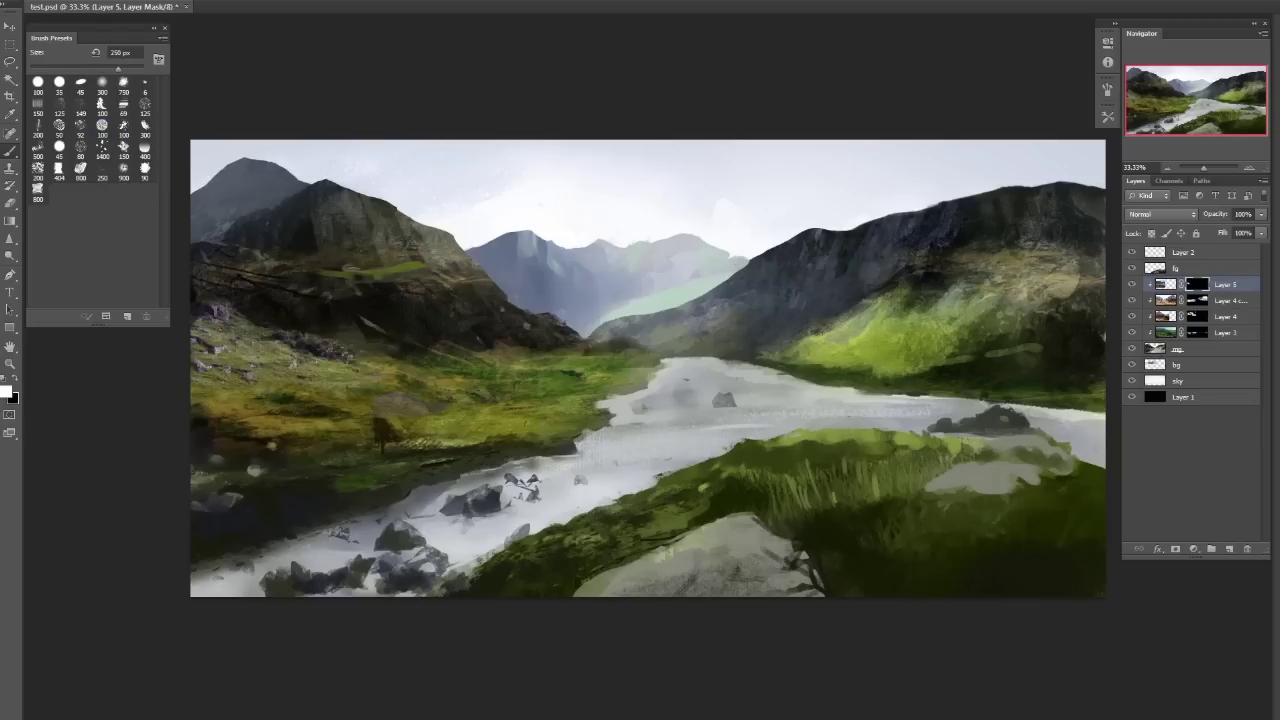
mouse_move(245, 335)
mouse_down()
mouse_move(350, 352)
mouse_move(300, 300)
mouse_move(420, 362)
mouse_up()
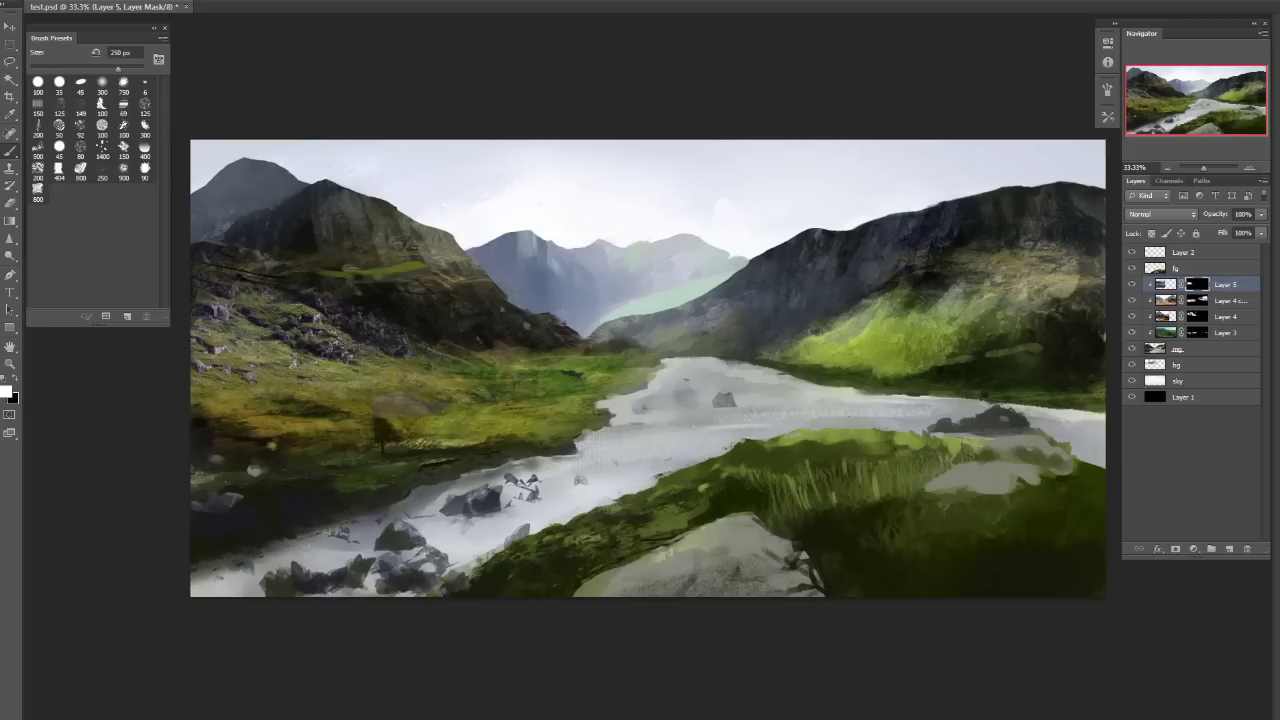
Extend the revealed rock texture across the left mountain's lower slope toward the valley and blend it into the bank.
drag(312, 300, 385, 334)
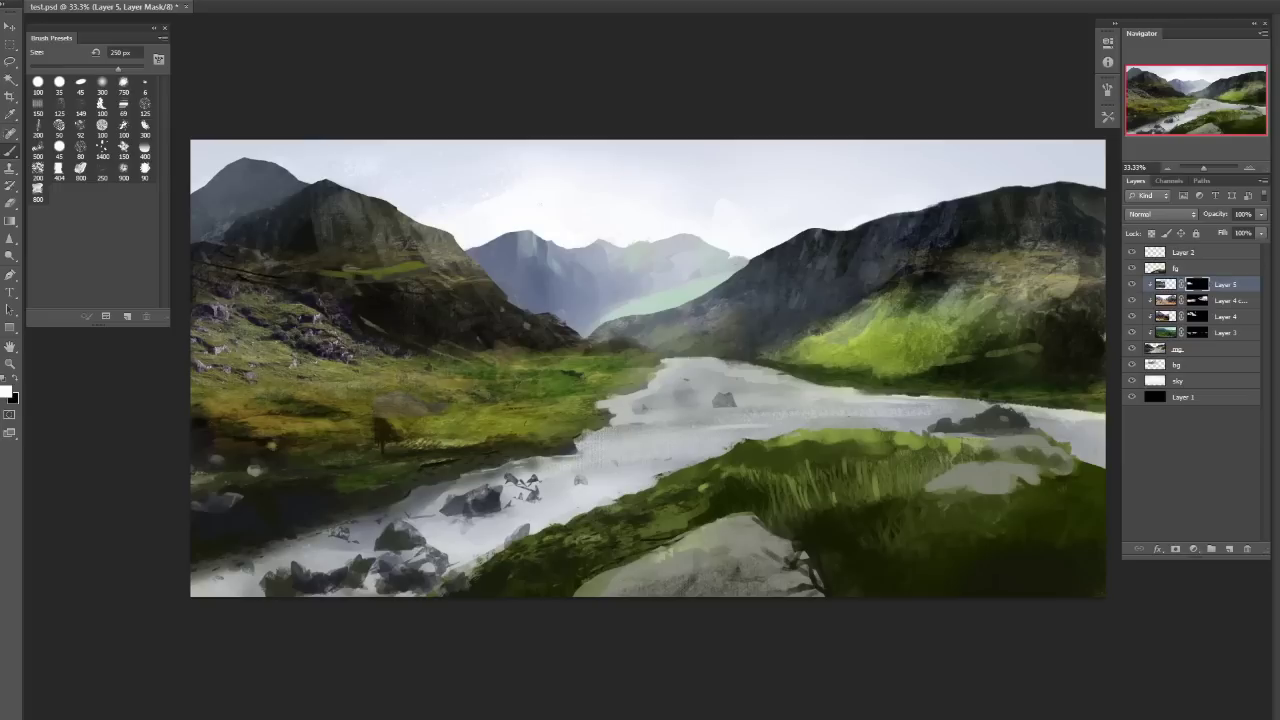
drag(340, 285, 450, 355)
mouse_move(375, 312)
mouse_down()
mouse_move(417, 338)
mouse_move(372, 304)
mouse_move(489, 333)
mouse_move(380, 290)
mouse_move(498, 345)
mouse_up()
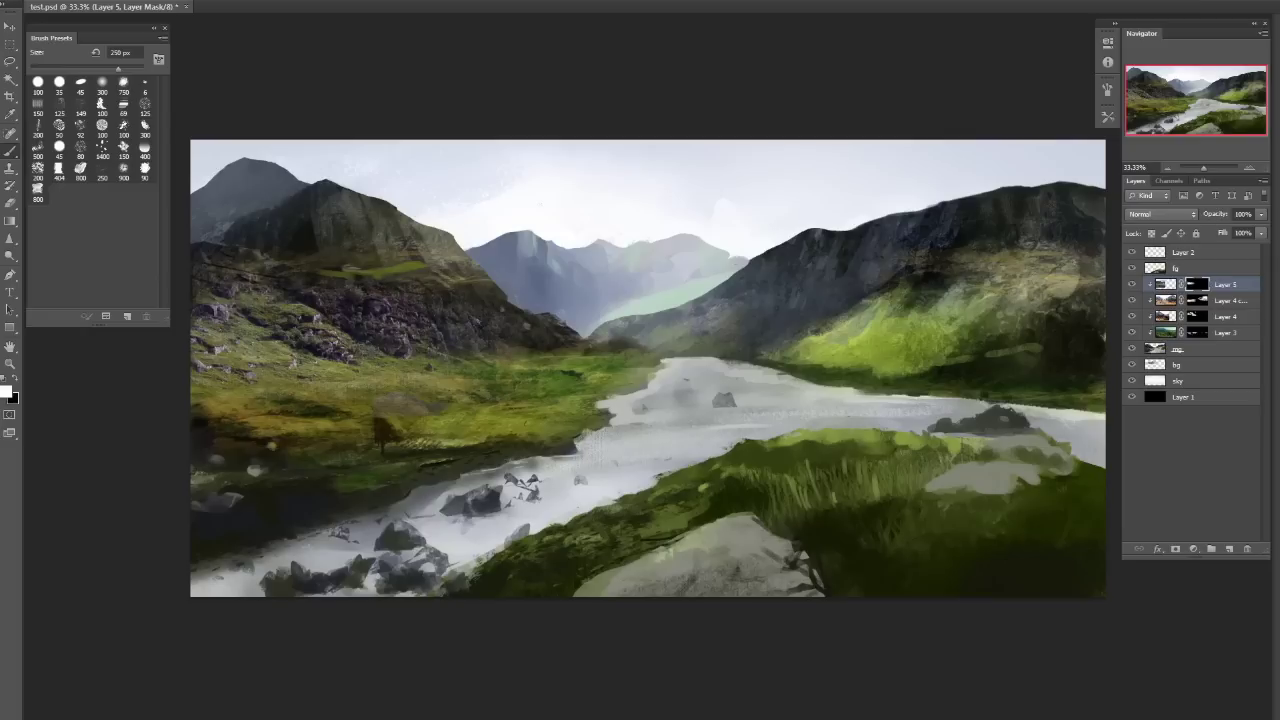
mouse_move(262, 280)
mouse_down()
mouse_move(204, 264)
mouse_move(250, 260)
mouse_up()
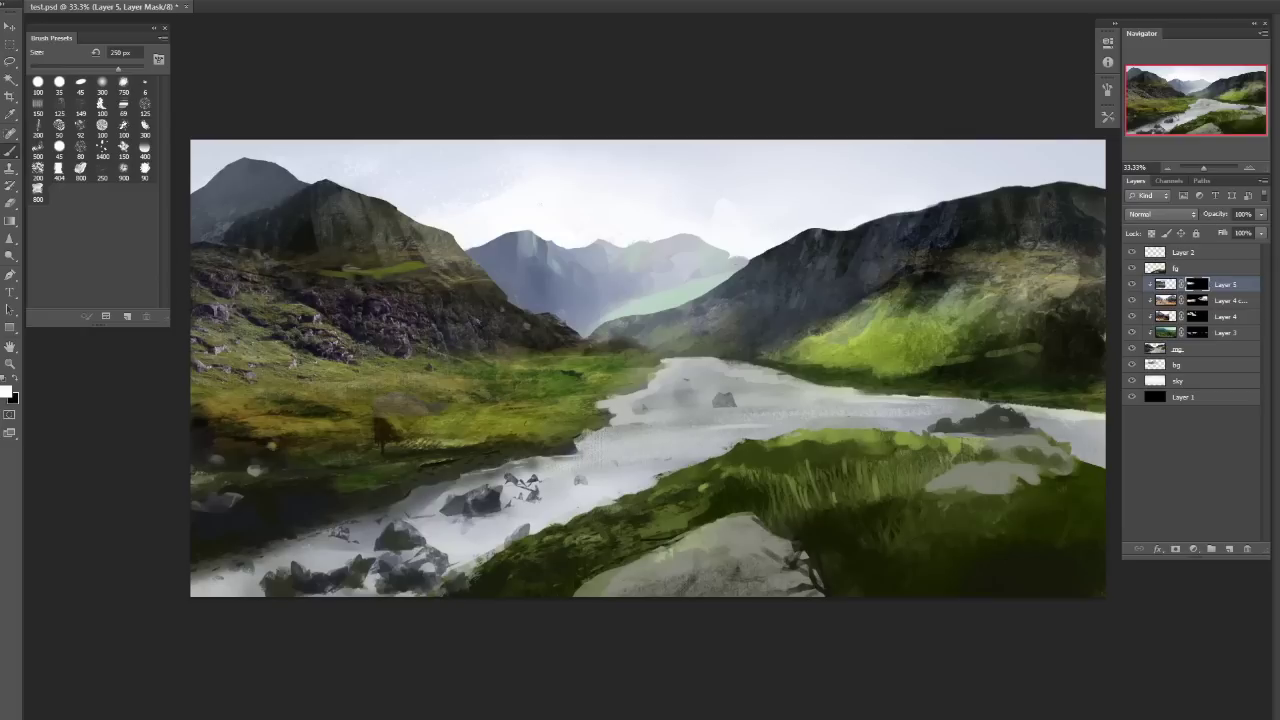
drag(215, 398, 425, 412)
drag(345, 394, 480, 362)
mouse_move(398, 292)
mouse_down()
mouse_move(315, 300)
mouse_move(400, 294)
mouse_move(492, 329)
mouse_up()
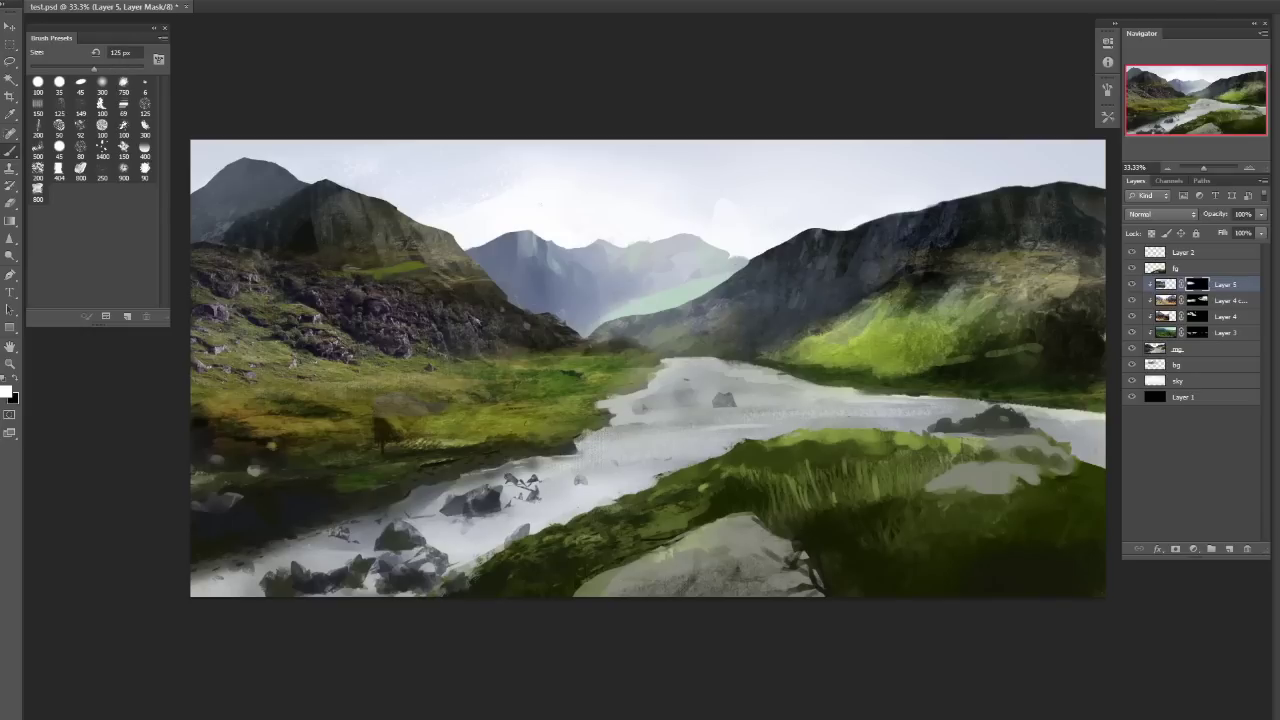
Mirror the canvas and reveal the hillside photo fully over the right mountain and riverbank with a 125 px brush.
key(ctrl+shift+h)
drag(720, 352, 850, 340)
drag(692, 370, 840, 345)
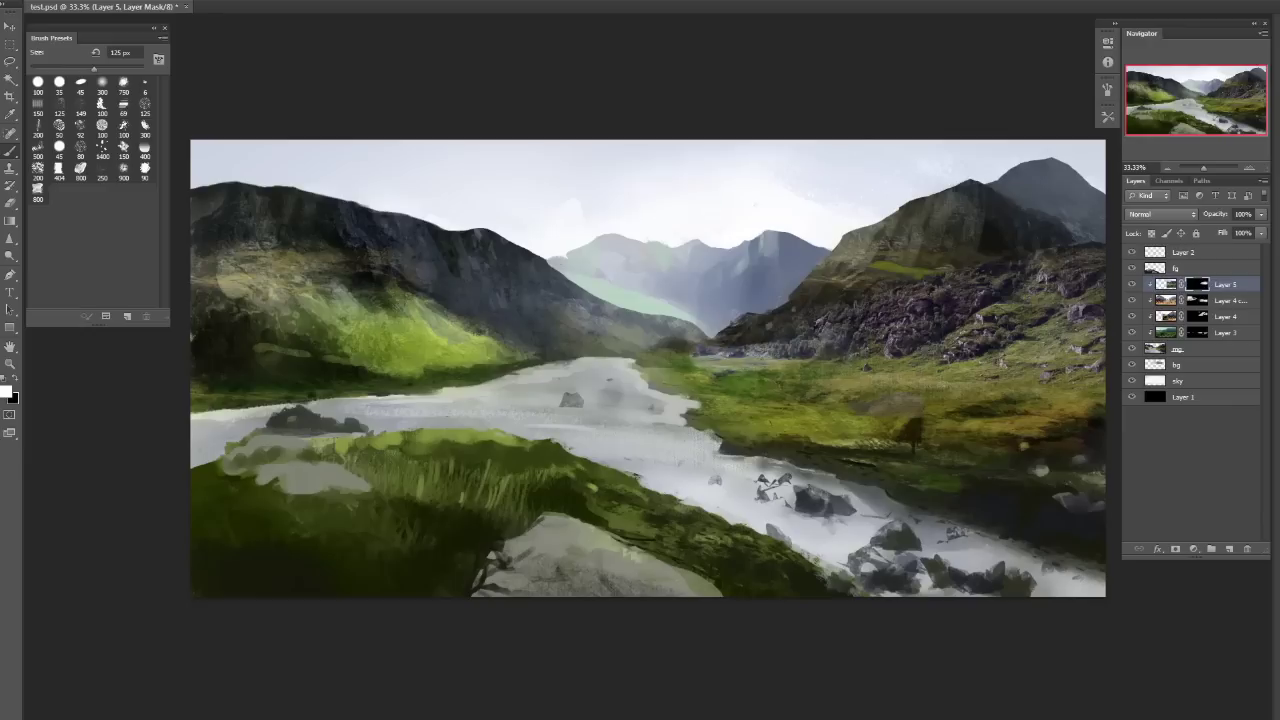
drag(745, 400, 890, 360)
drag(690, 380, 1000, 400)
mouse_move(720, 440)
mouse_down()
mouse_move(1060, 420)
mouse_move(1060, 460)
mouse_up()
drag(700, 330, 950, 290)
drag(760, 330, 980, 262)
drag(830, 252, 950, 230)
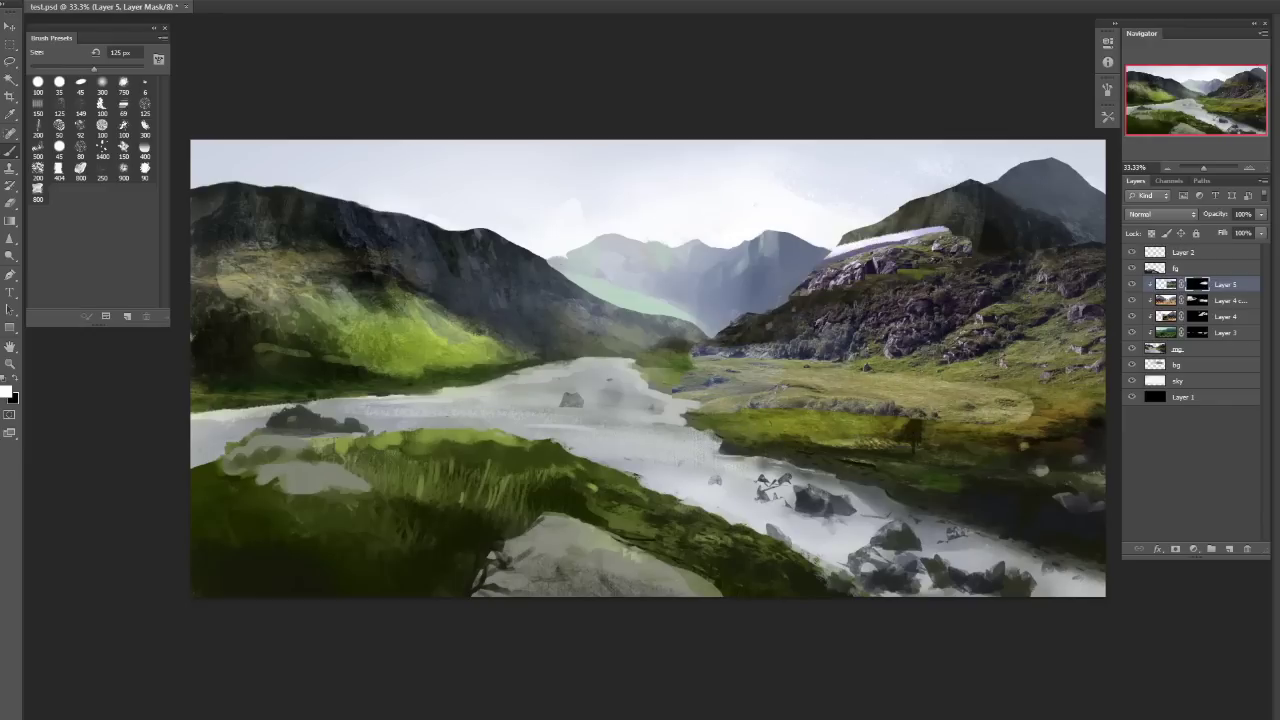
drag(690, 340, 1000, 270)
drag(720, 440, 1075, 450)
mouse_move(975, 245)
mouse_down()
mouse_move(1075, 295)
mouse_move(1078, 265)
mouse_up()
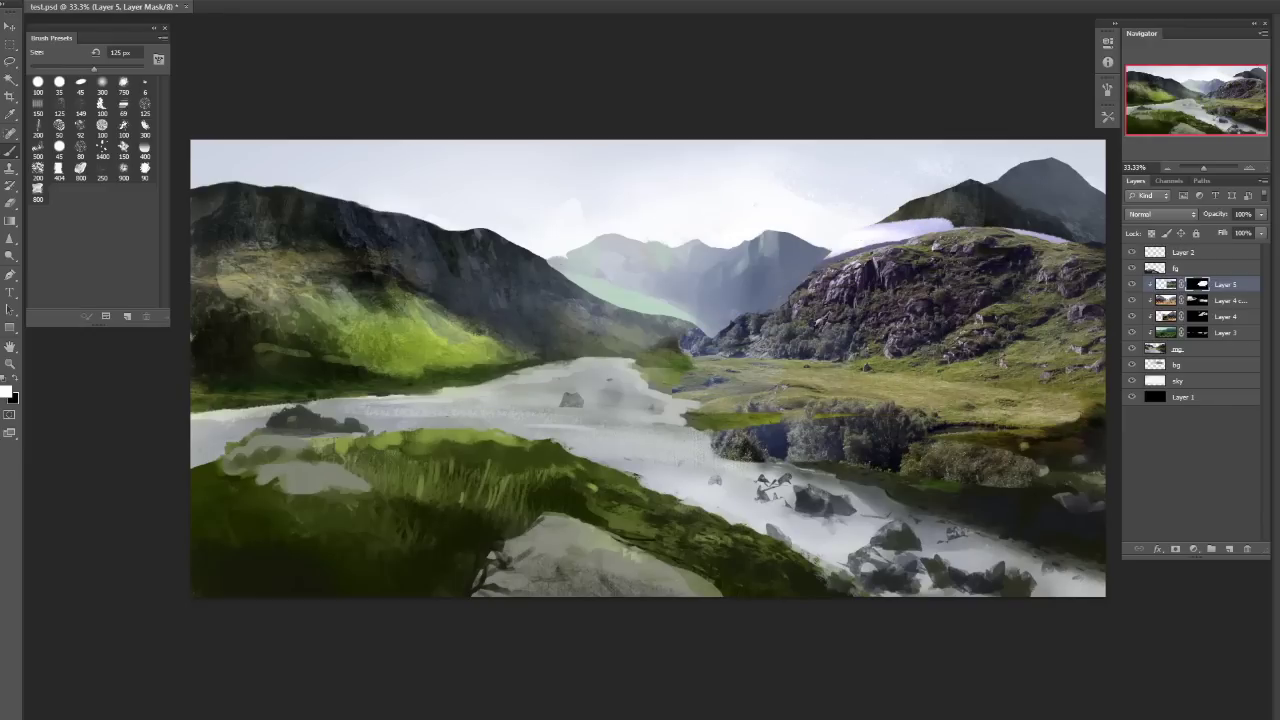
Undo the strokes on the hillside photo's mask until the mask is fully black.
key(ctrl+z)
key(ctrl+z)
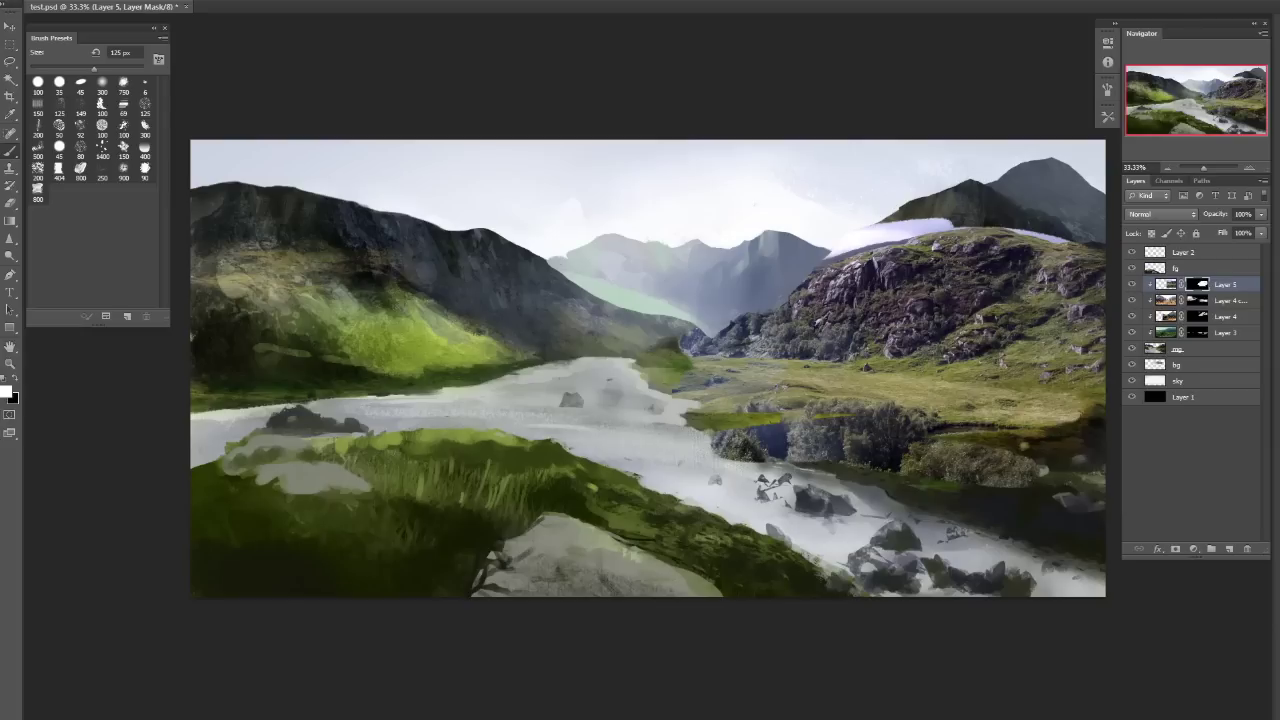
key(ctrl+alt+z)
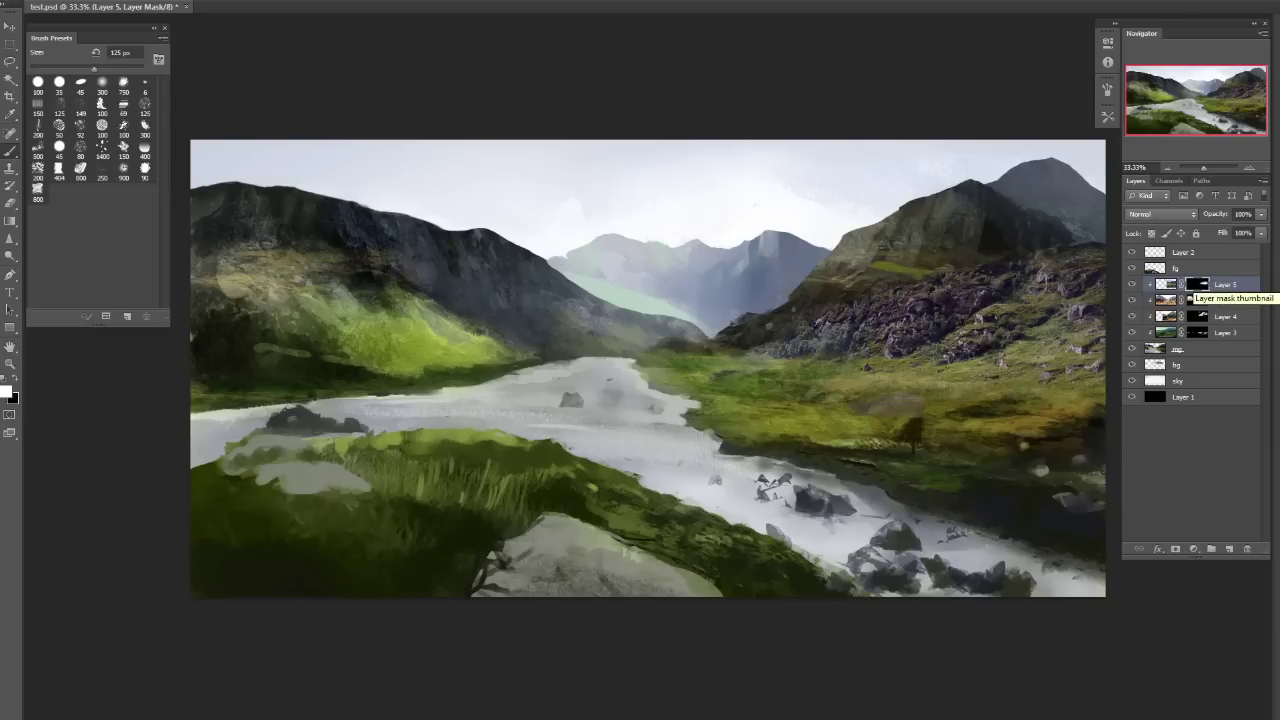
key(ctrl+alt+z)
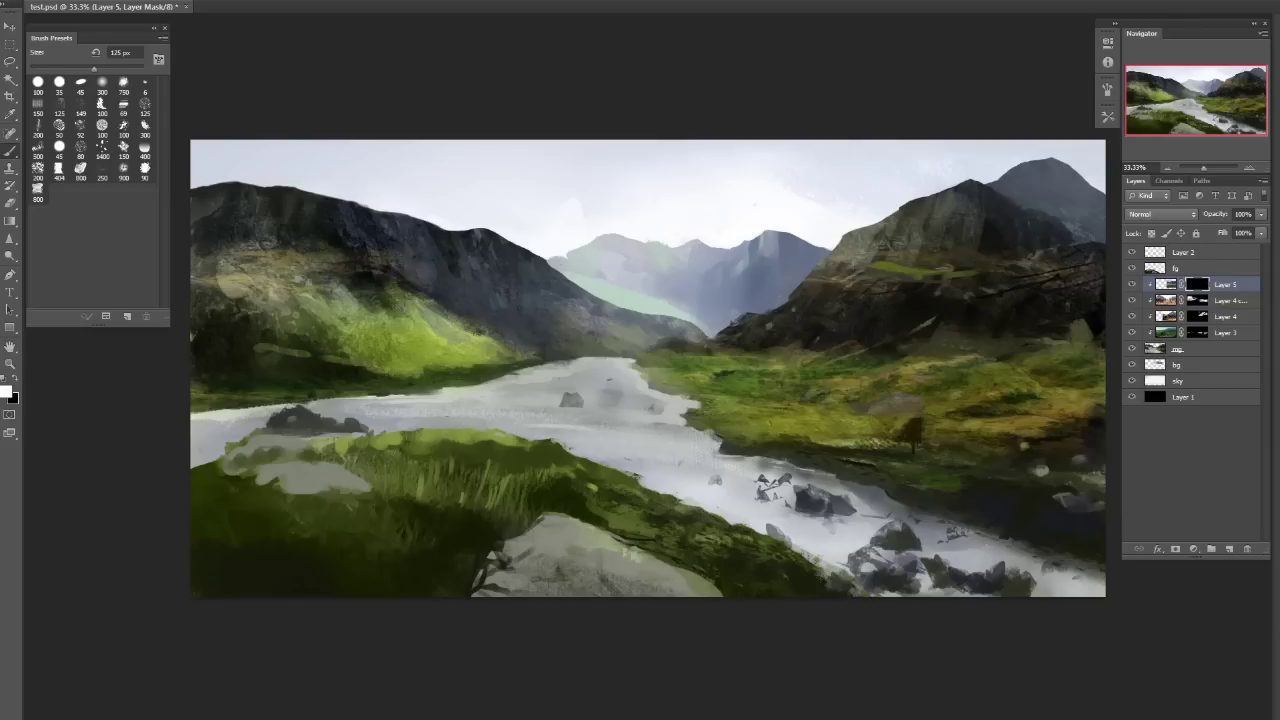
Set the hillside photo layer to Soft Light and reveal it subtly over the right mountain's dark slope with a 175 px mask brush.
click(1160, 214)
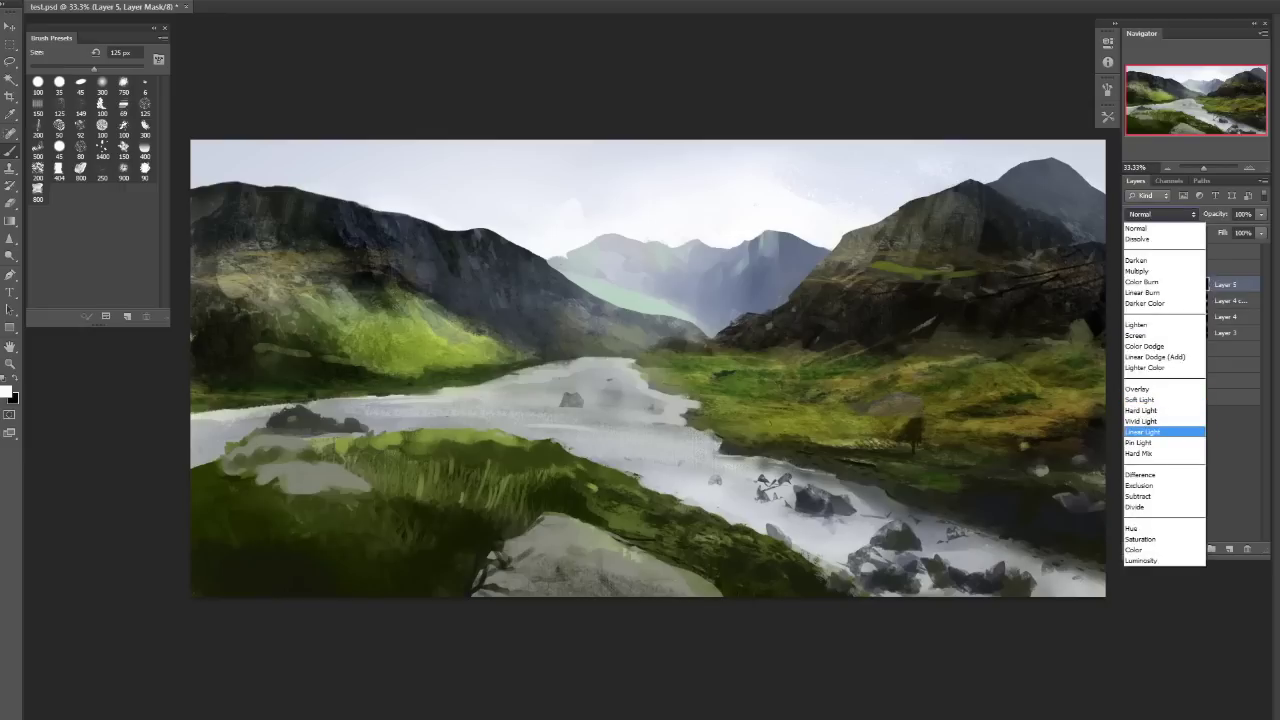
click(1140, 399)
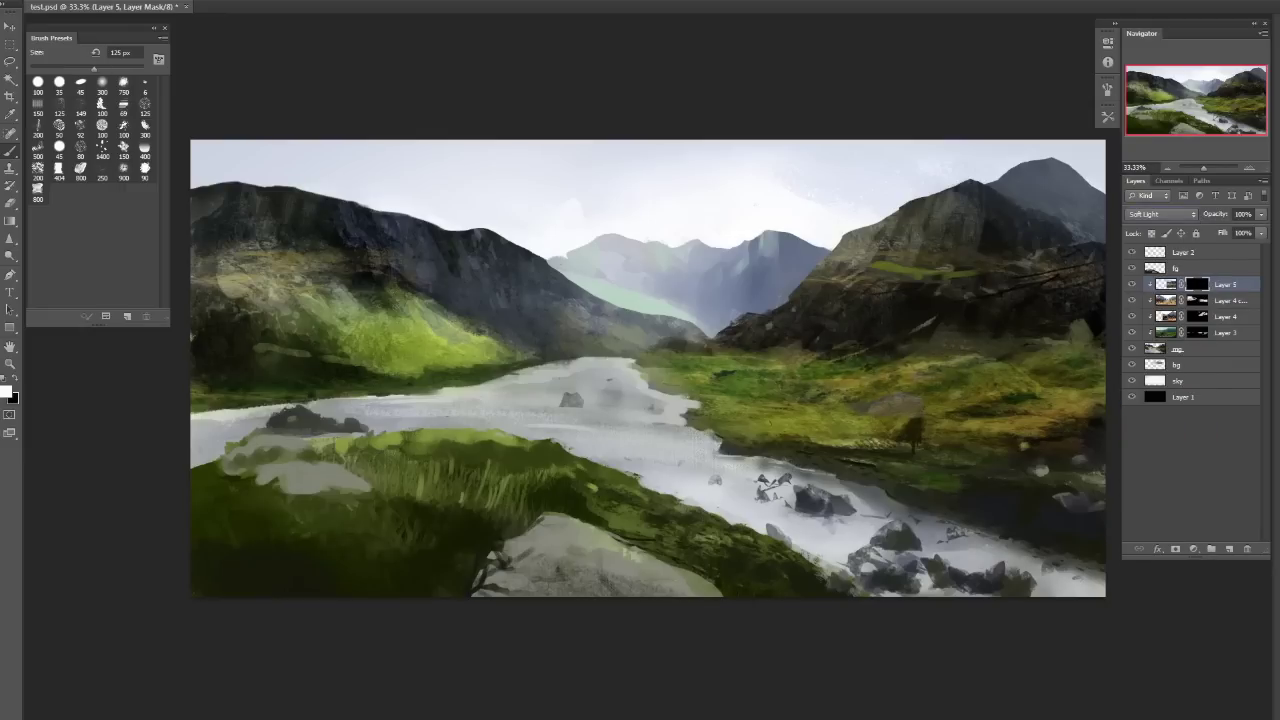
key(bracketright)
key(bracketright)
key(bracketright)
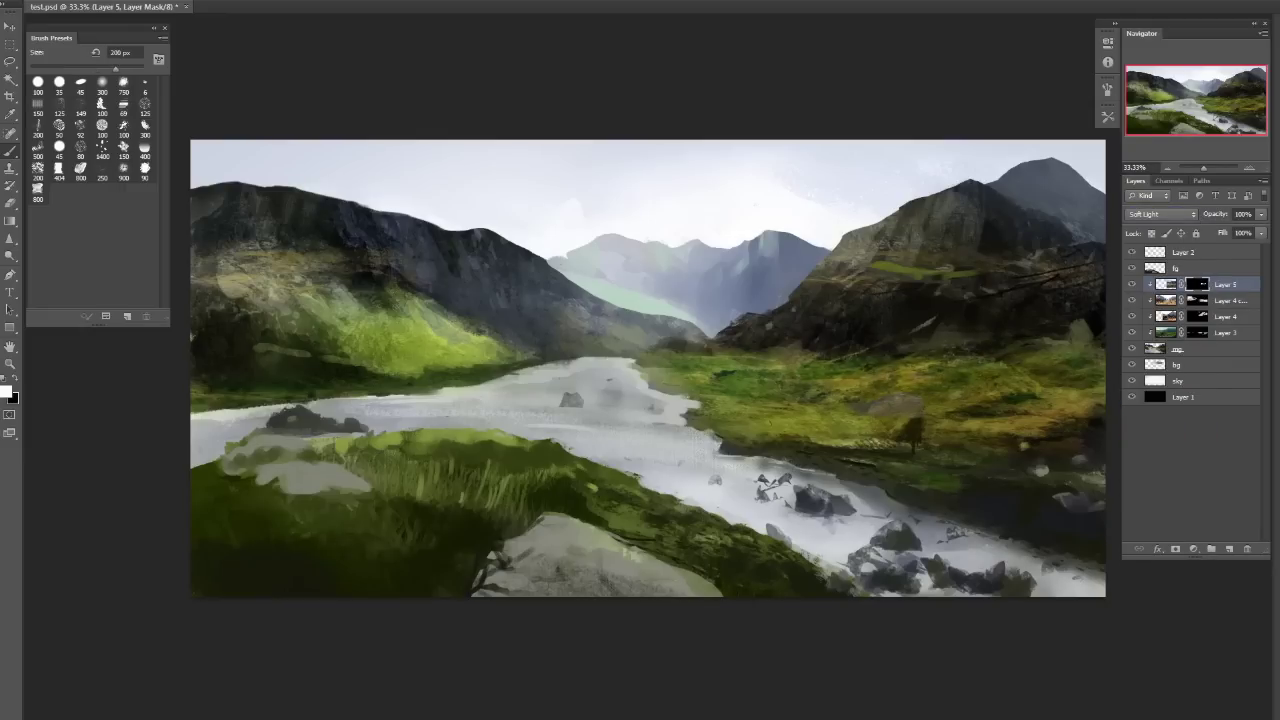
key(bracketright)
key(bracketright)
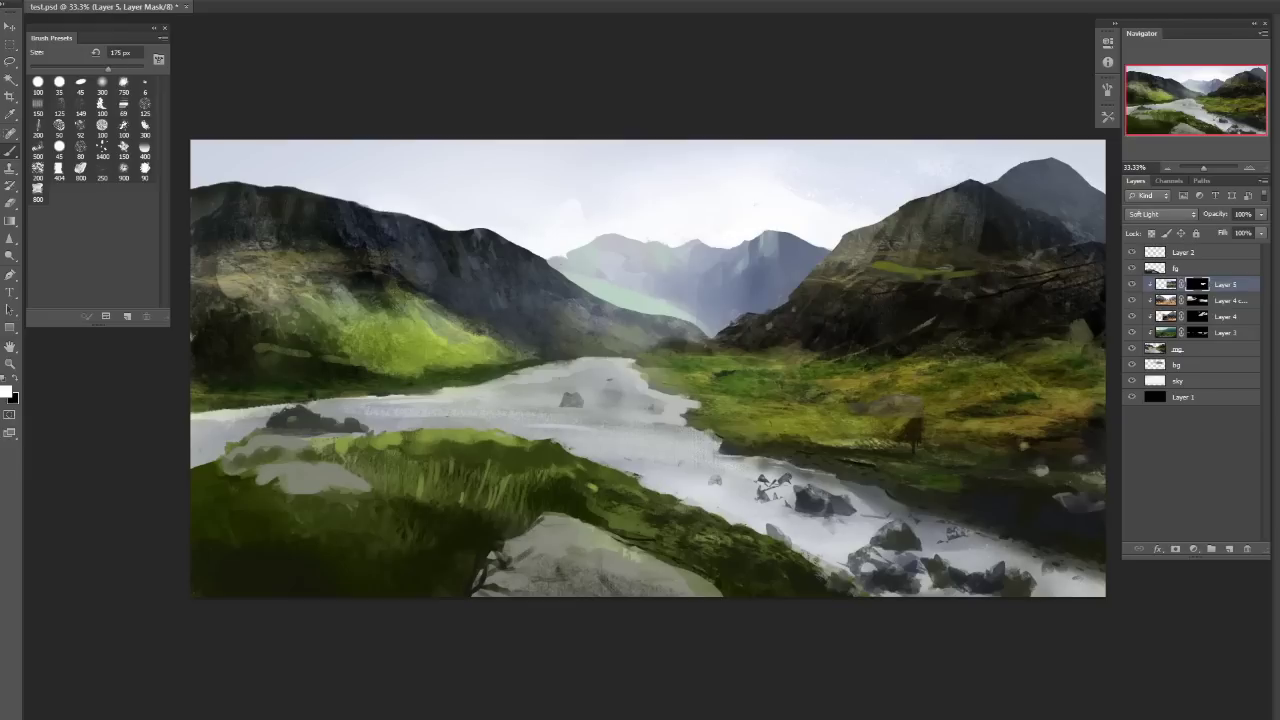
key(bracketleft)
key(bracketleft)
drag(925, 310, 1085, 275)
drag(800, 340, 710, 345)
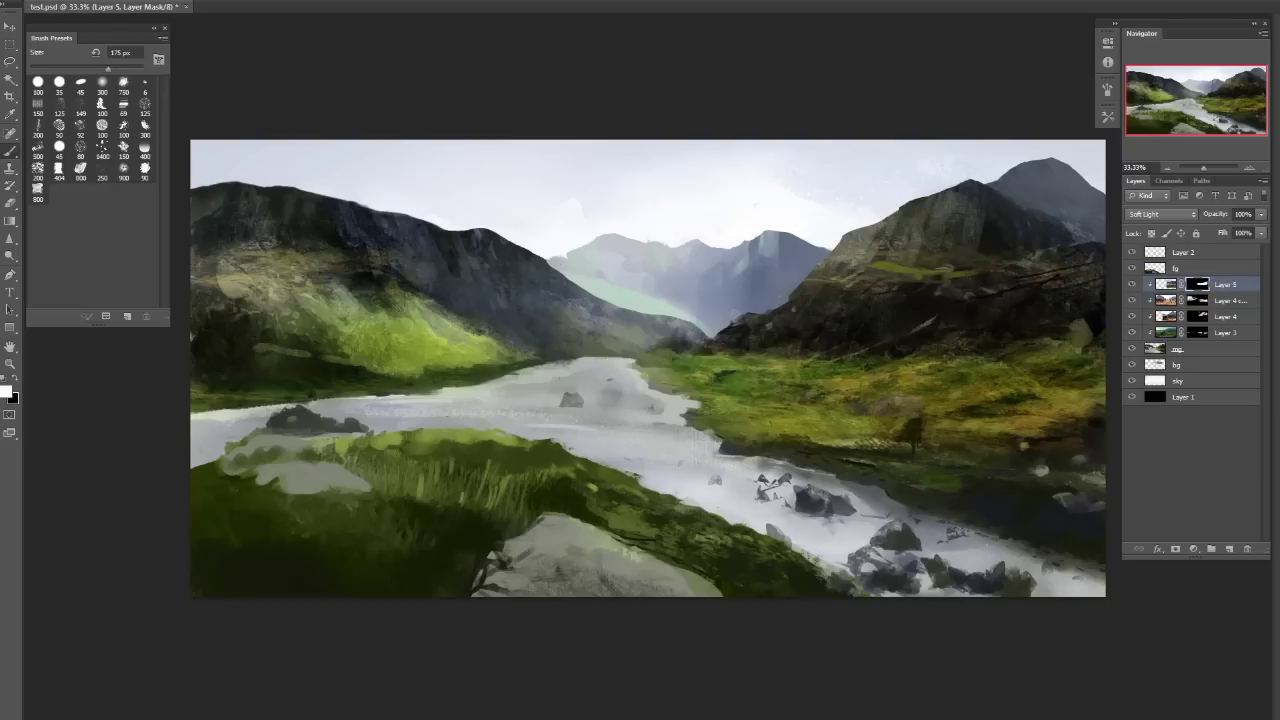
key(bracketright)
key(bracketright)
key(bracketright)
key(bracketright)
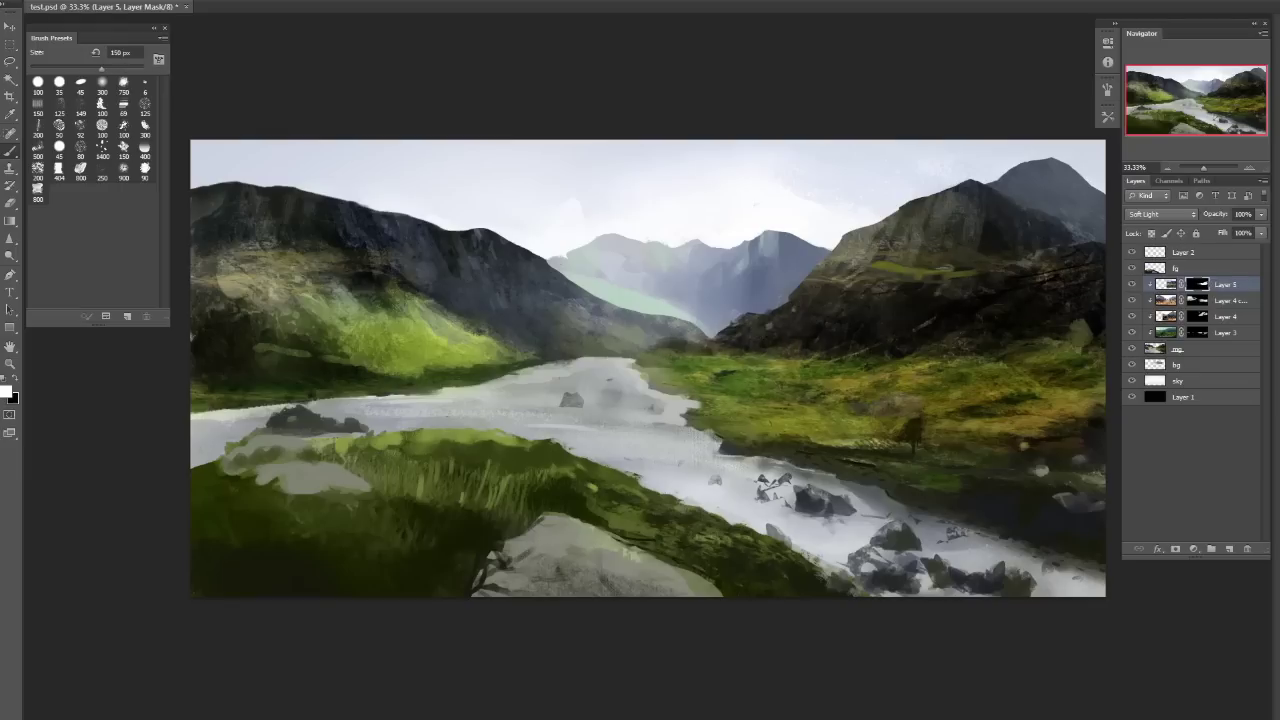
Restore the canvas orientation and switch to Windows Photo Viewer to browse to Glenaladale-October-2008_823.jpg.
key(h)
key(h)
key(alt+Tab)
key(h)
key(Right)
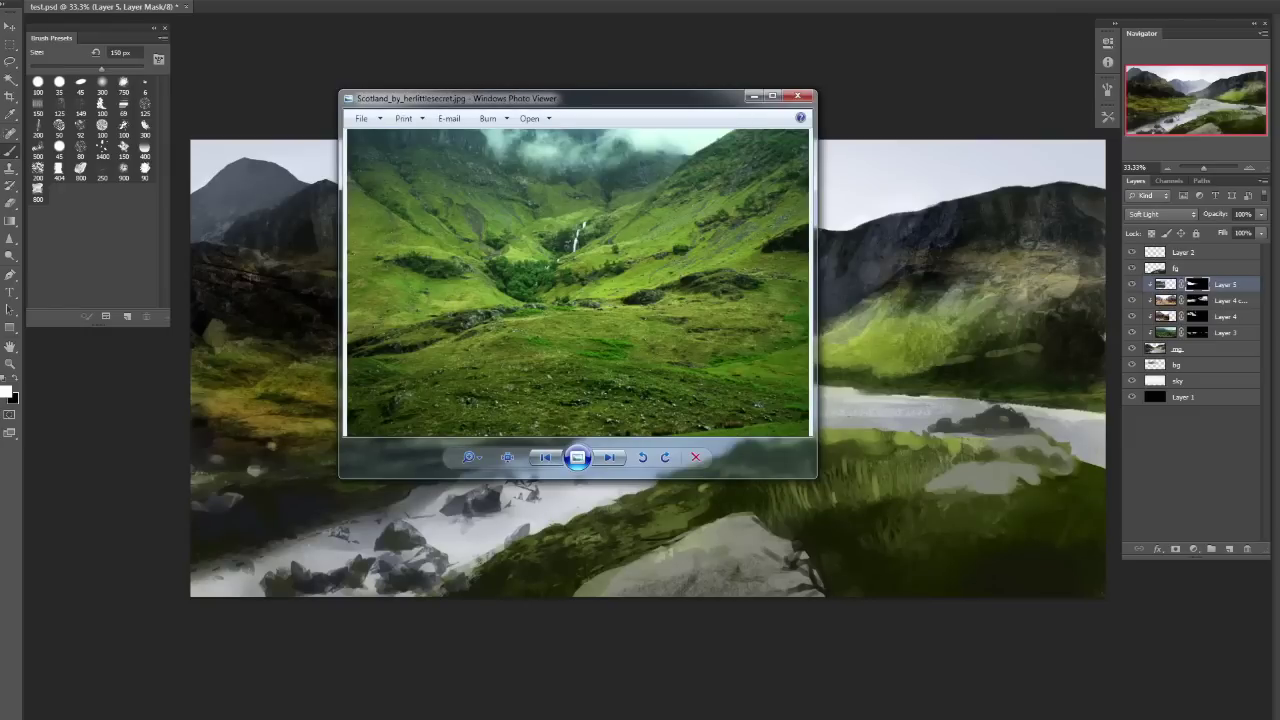
key(Right)
key(Left)
key(Left)
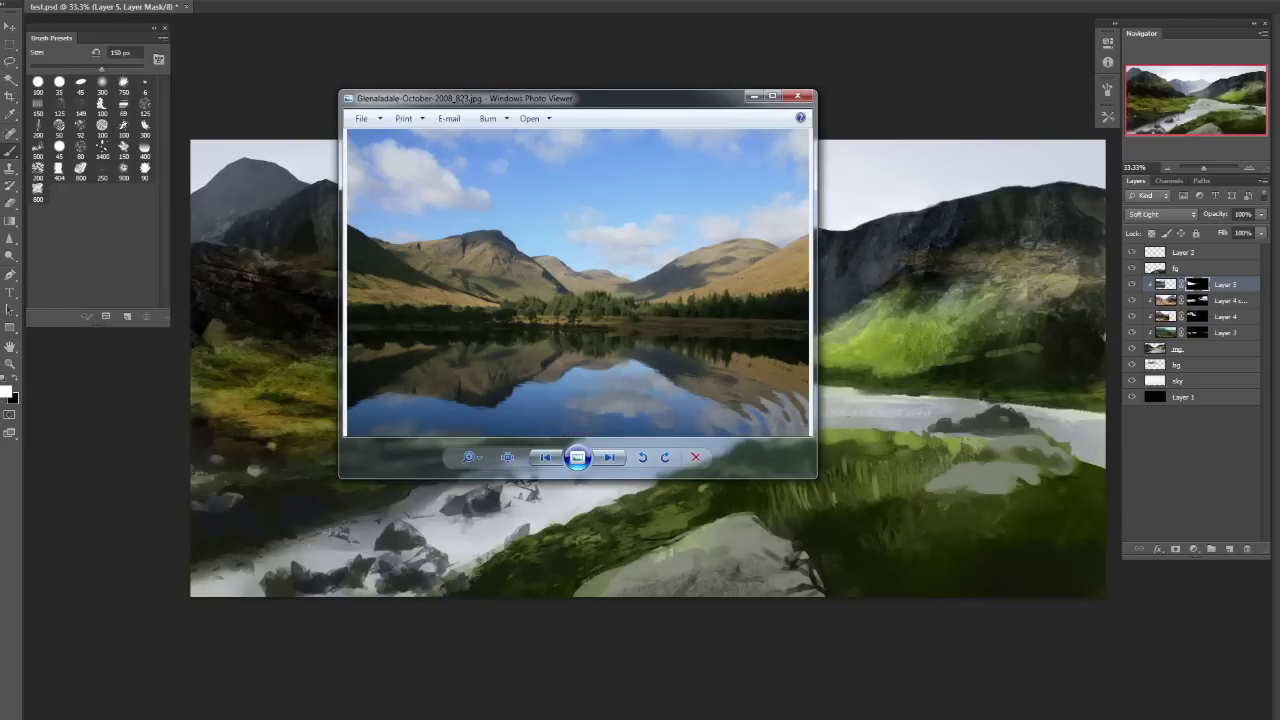
Open the lake photo in Adobe Photoshop and paste it into test.psd as a new layer beneath fg.
right_click(626, 310)
mouse_move(665, 315)
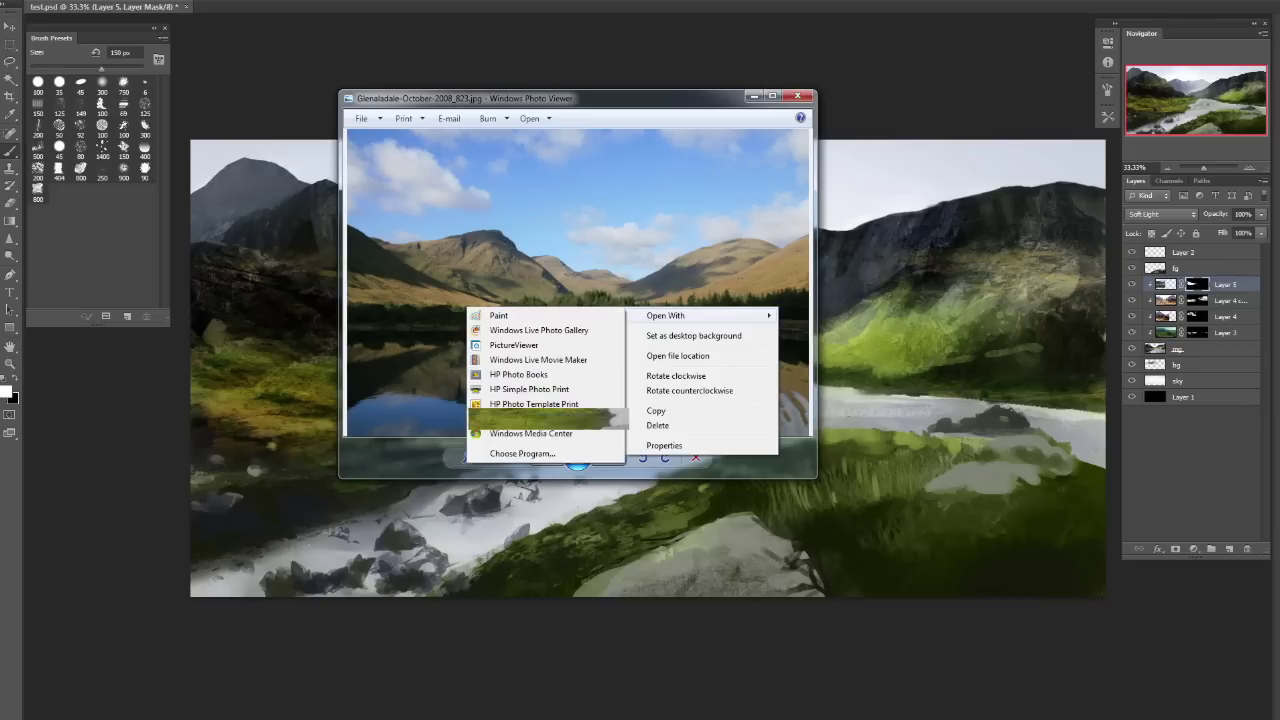
click(530, 418)
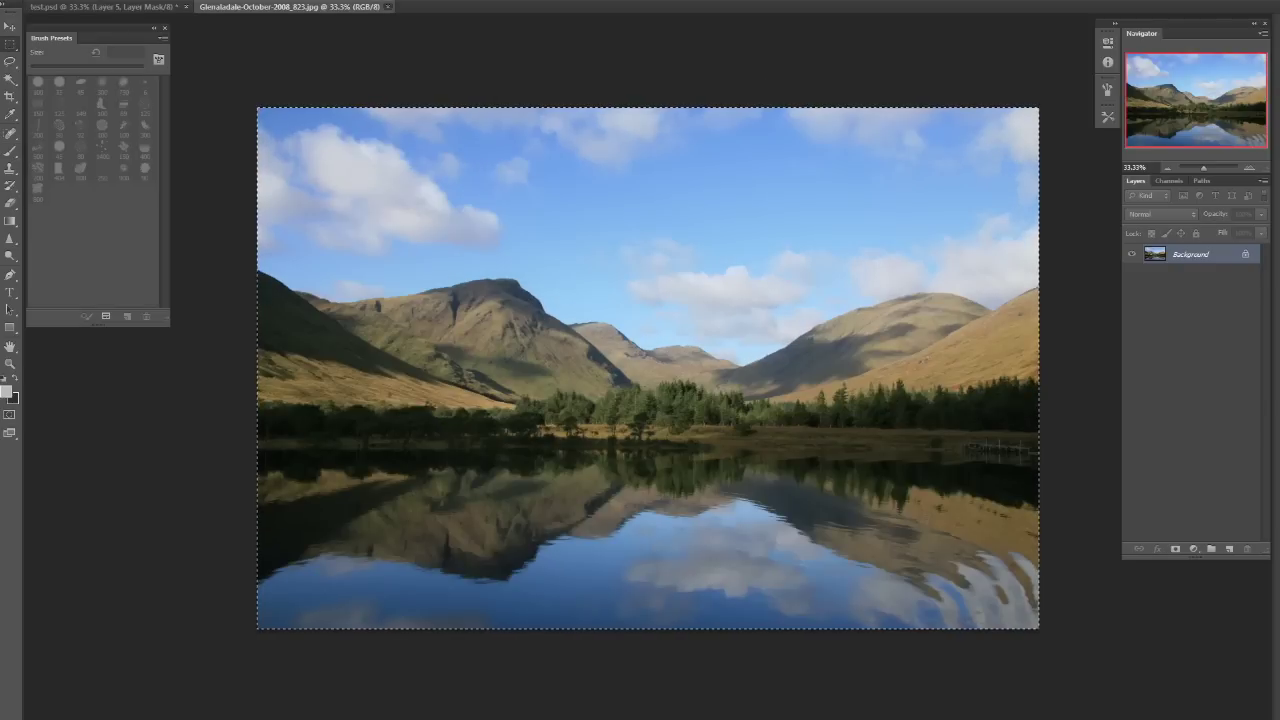
key(ctrl+w)
key(ctrl+v)
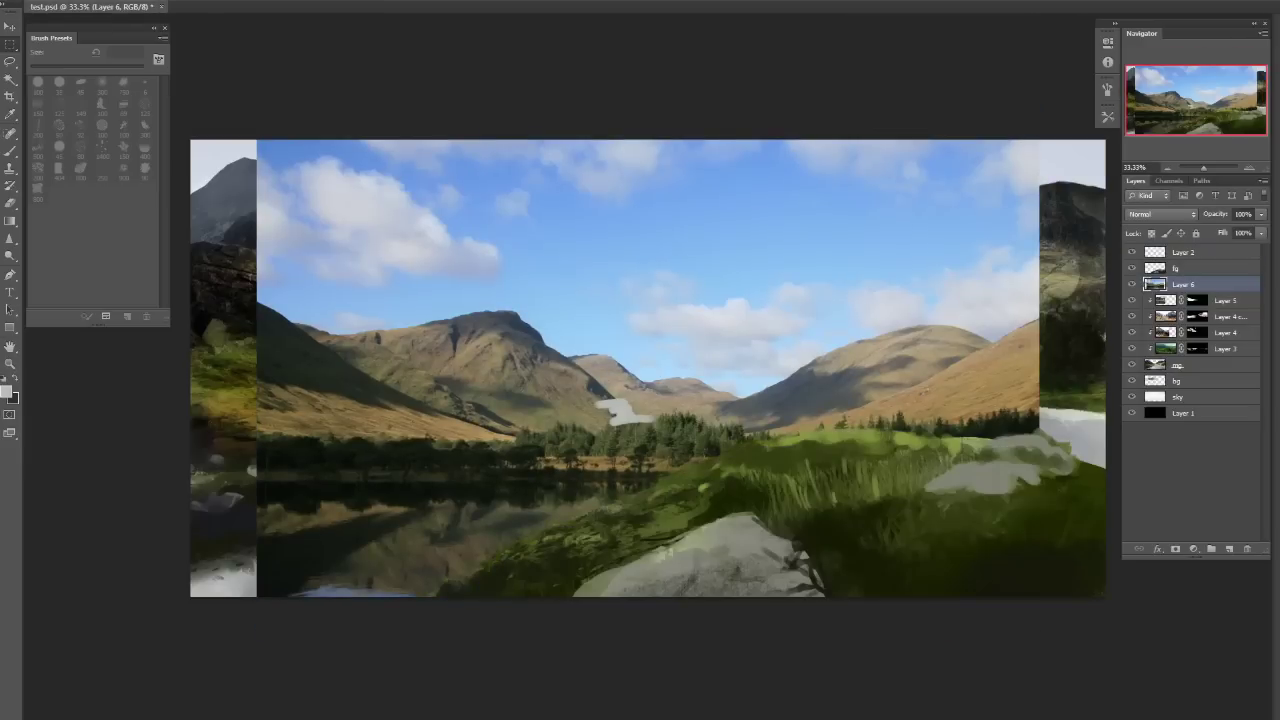
Hide the fg layer and enlarge the lake photo until it covers the whole canvas.
click(1131, 268)
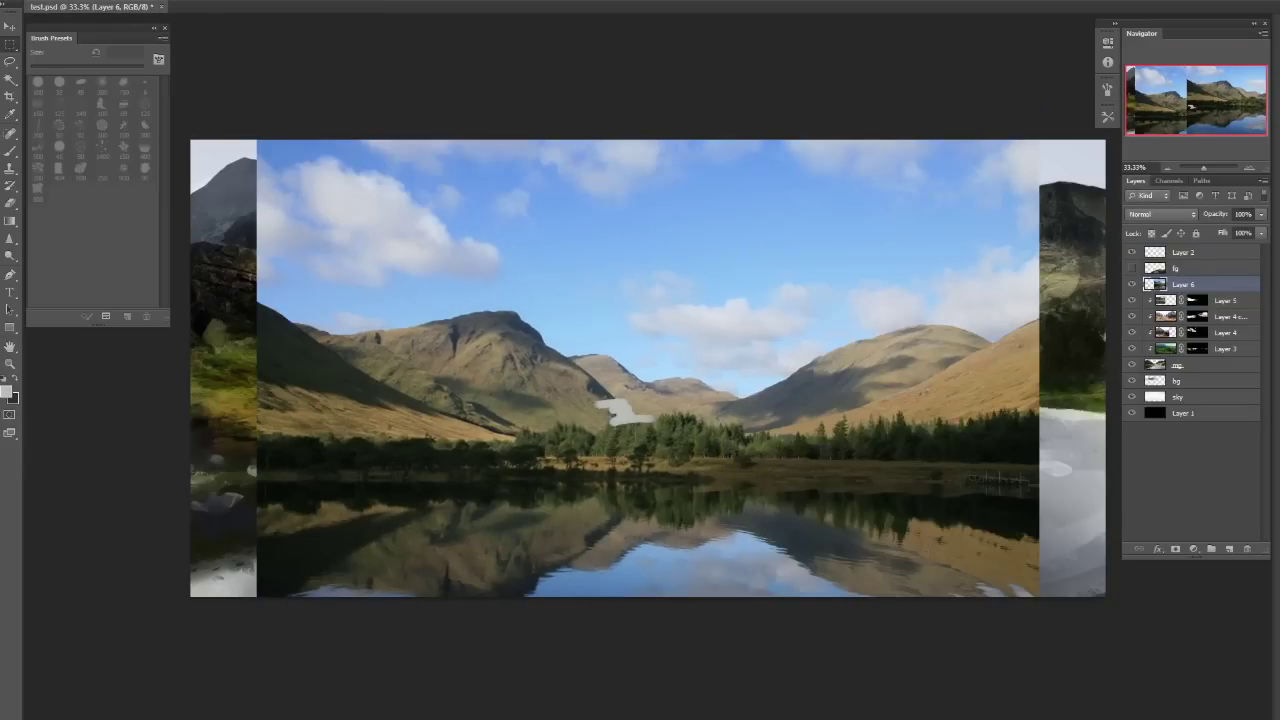
key(ctrl+z)
key(ctrl+minus)
key(ctrl+minus)
key(ctrl+t)
drag(811, 382, 362, 298)
key(Escape)
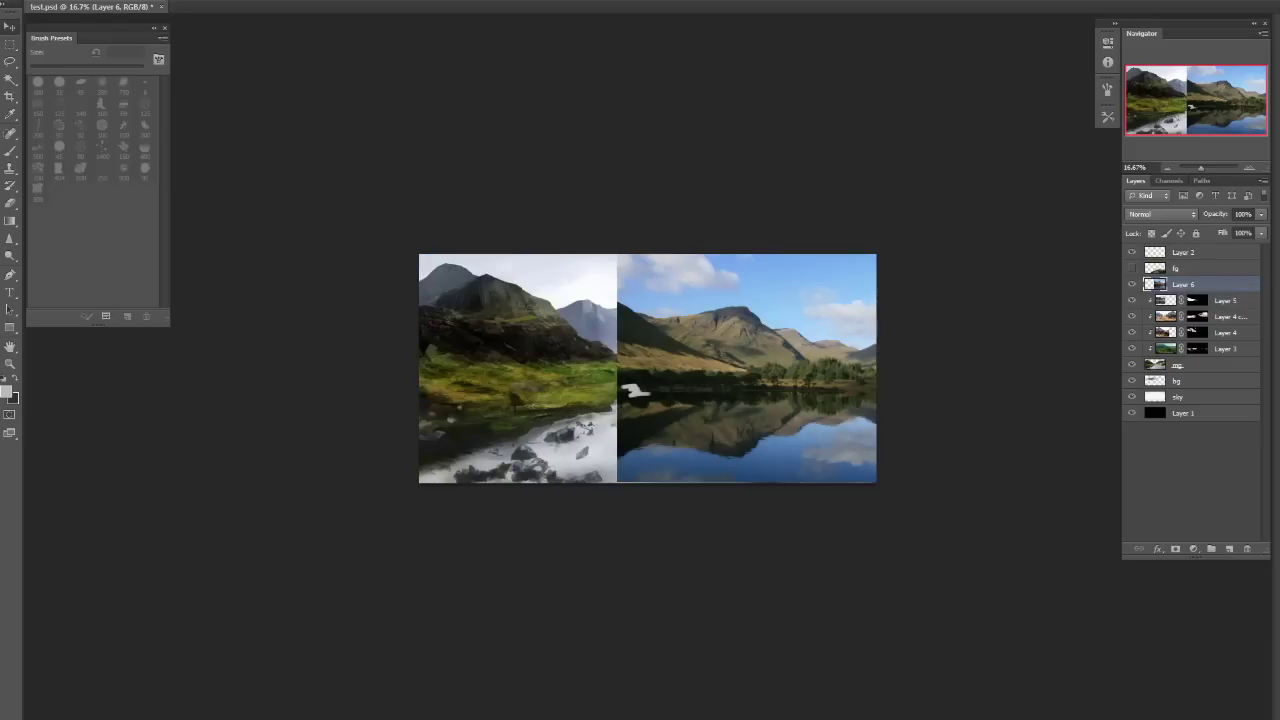
key(ctrl+t)
mouse_move(682, 358)
mouse_down()
mouse_move(705, 350)
mouse_move(205, 322)
mouse_move(795, 348)
mouse_move(851, 362)
mouse_up()
key(Return)
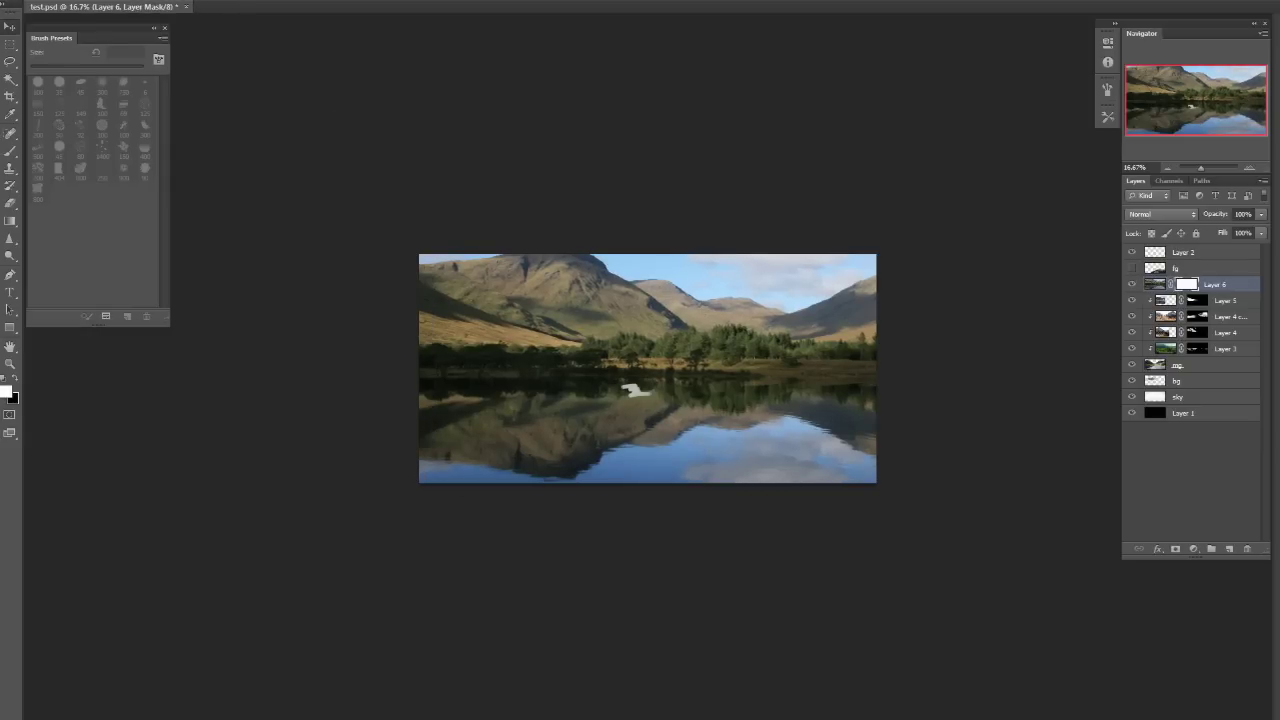
Hide the lake photo with a black layer mask and reveal its reflections over the river using a soft 800 px brush.
key(ctrl+i)
key(b)
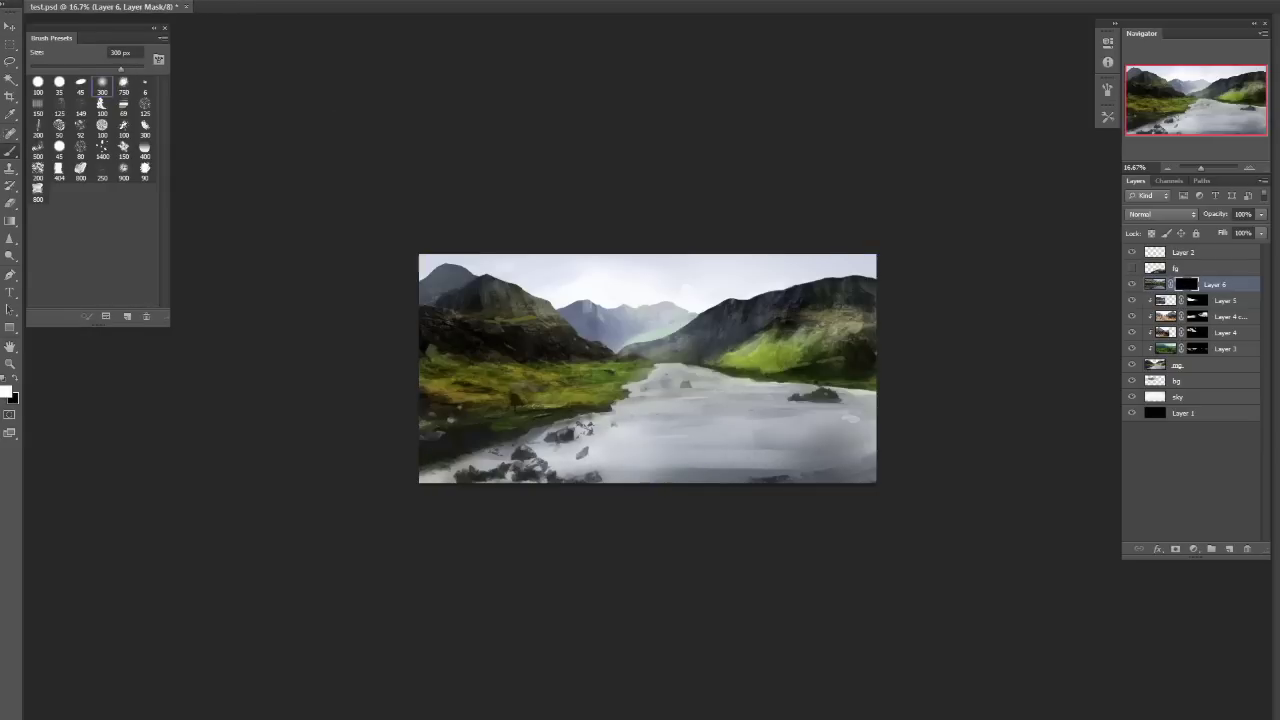
key(bracketright)
key(bracketright)
key(bracketright)
key(bracketright)
key(bracketright)
mouse_move(700, 400)
mouse_down()
mouse_move(810, 415)
mouse_move(650, 465)
mouse_up()
mouse_move(800, 440)
mouse_down()
mouse_move(560, 462)
mouse_move(760, 425)
mouse_move(600, 445)
mouse_up()
drag(670, 395, 565, 450)
mouse_move(650, 400)
mouse_down()
mouse_move(700, 415)
mouse_move(545, 462)
mouse_up()
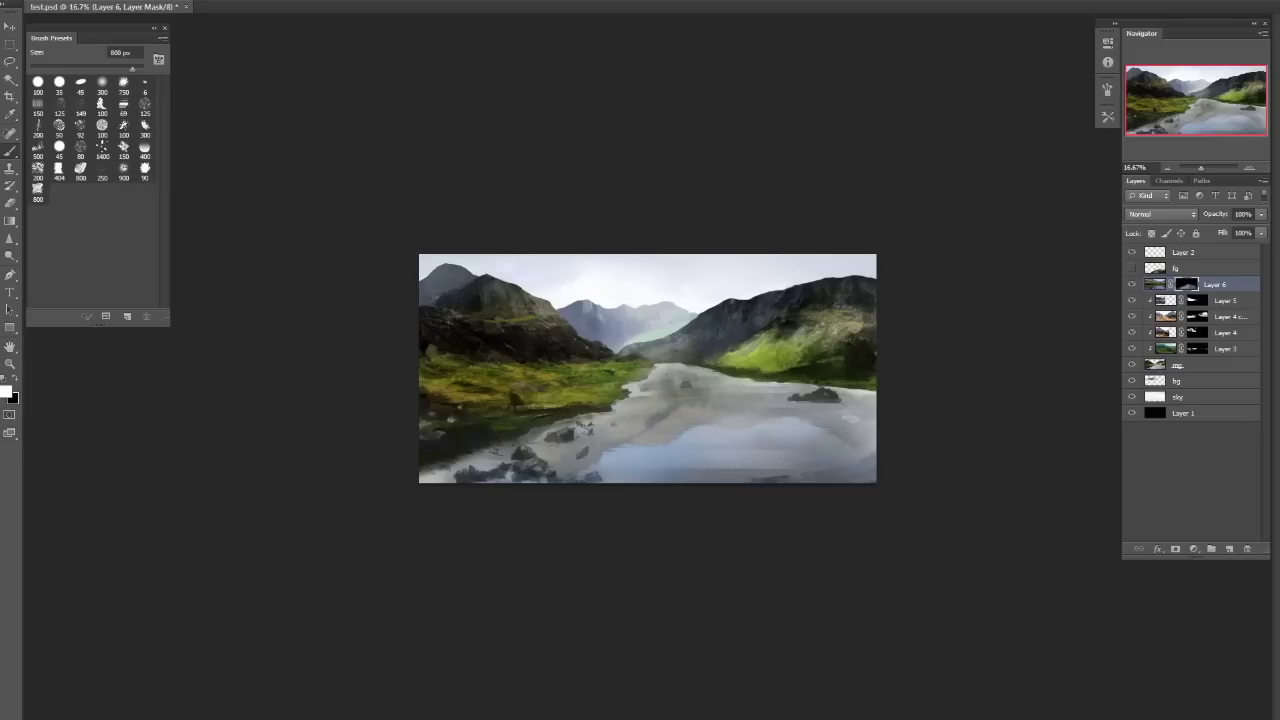
mouse_move(860, 425)
mouse_down()
mouse_move(720, 470)
mouse_move(762, 478)
mouse_up()
drag(860, 420, 700, 460)
With the canvas mirrored horizontally, clip the lake photo layer to mg and add a new layer above it.
key(ctrl+shift+h)
key(ctrl+shift+h)
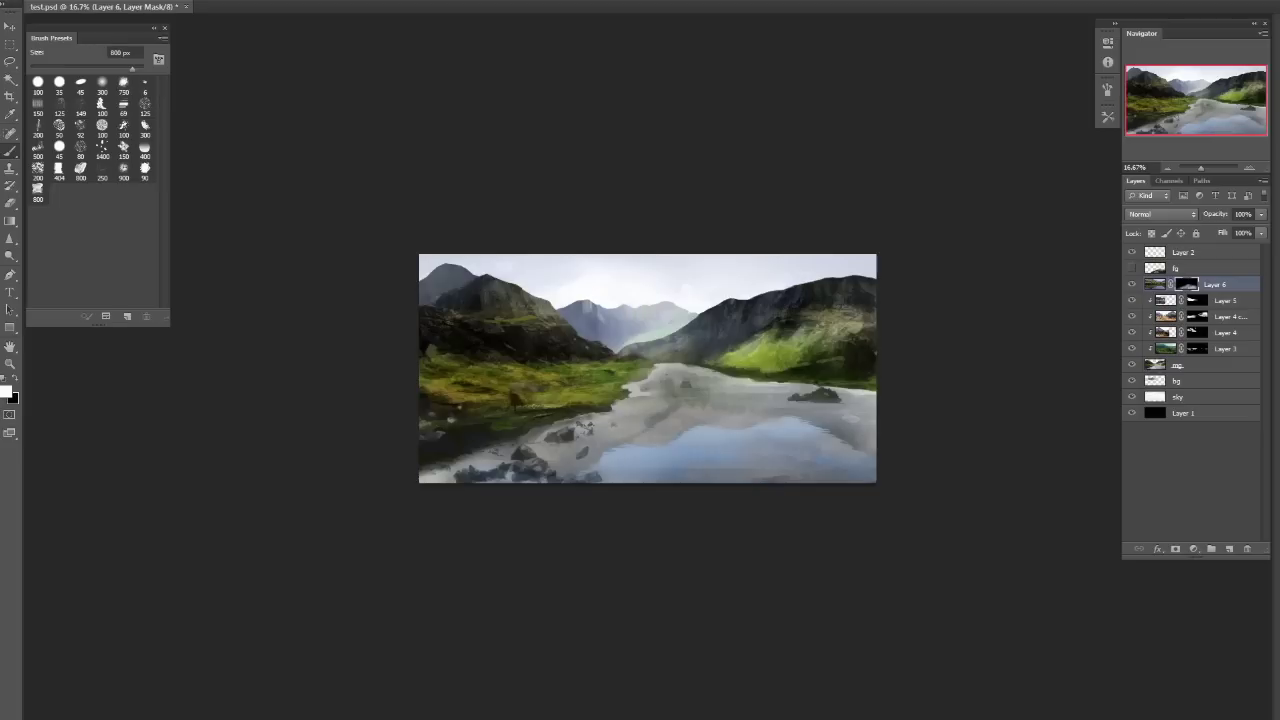
key(ctrl+shift+h)
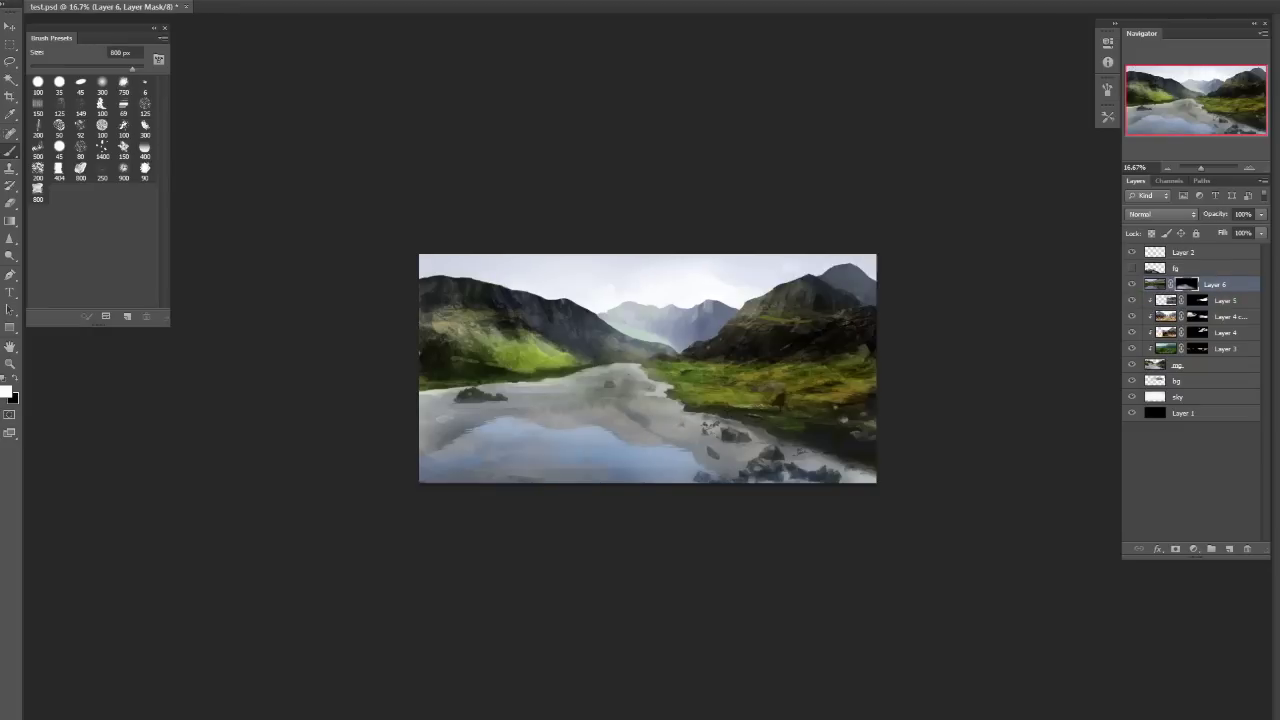
click(1229, 548)
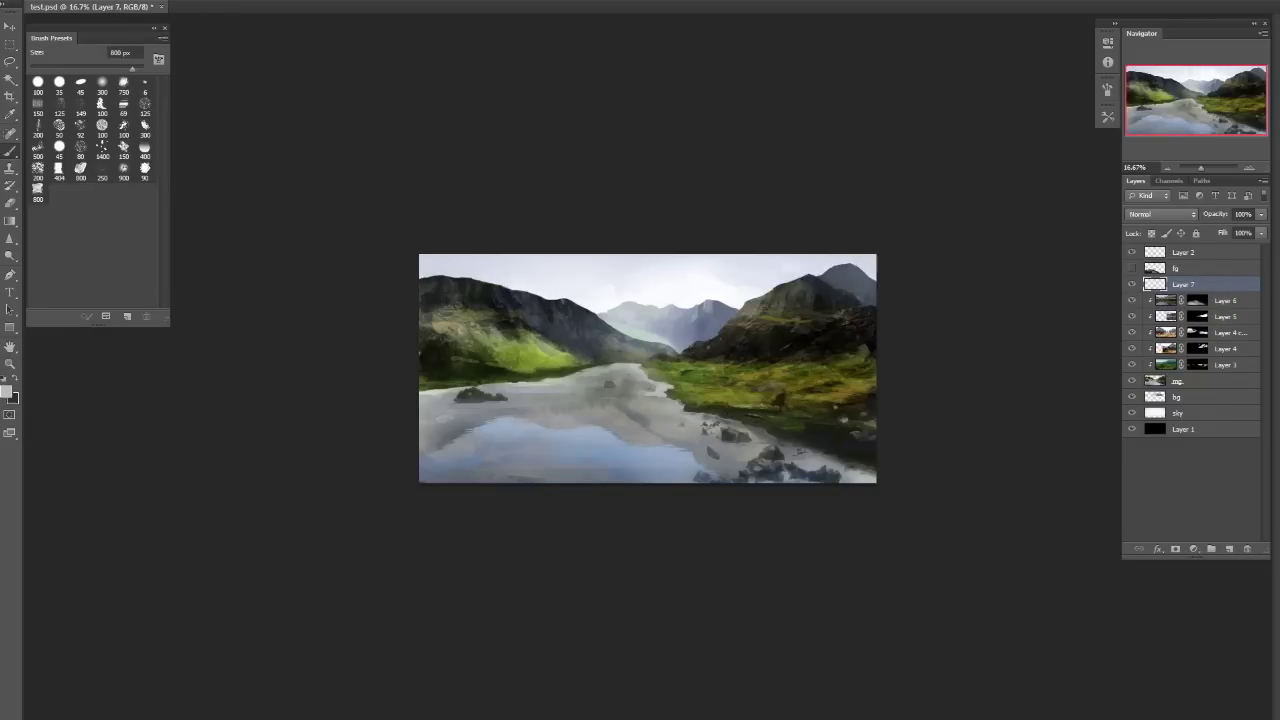
Smooth the river's reflection on the new layer by painting over it with blue and grey tones sampled from the water, using a brush enlarged to 250 px.
alt+click(522, 482)
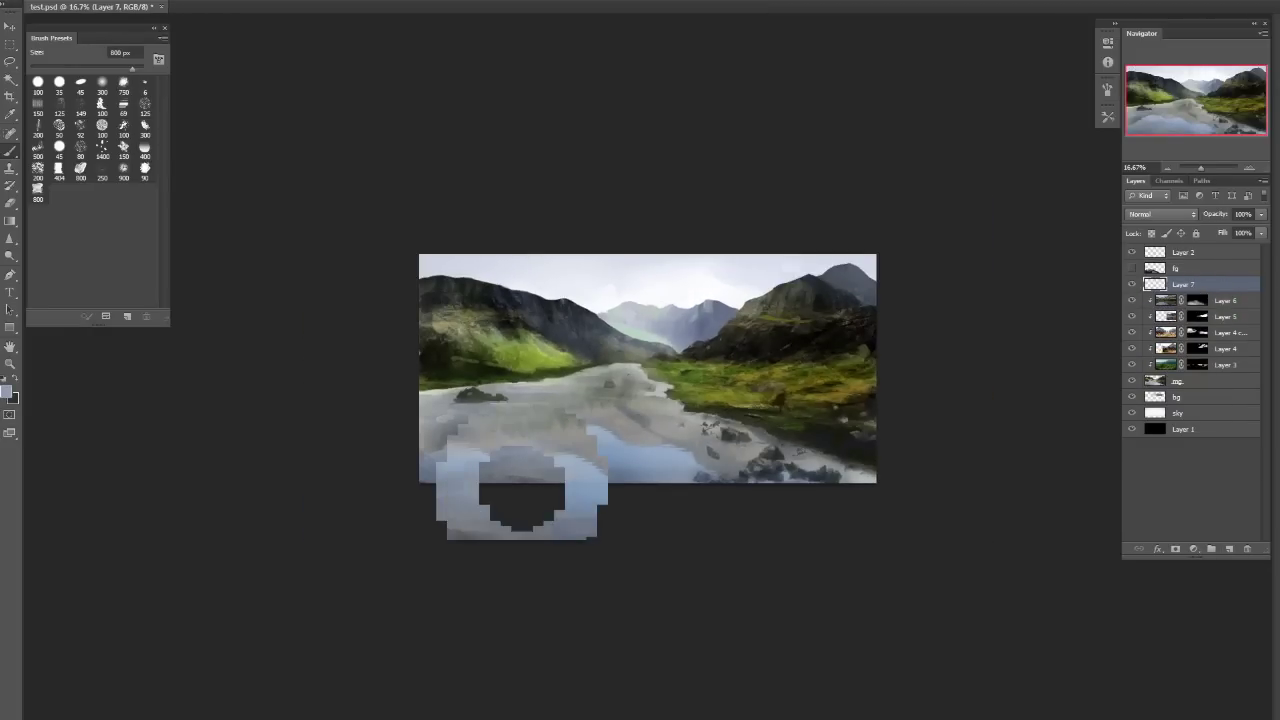
key(ctrl+plus)
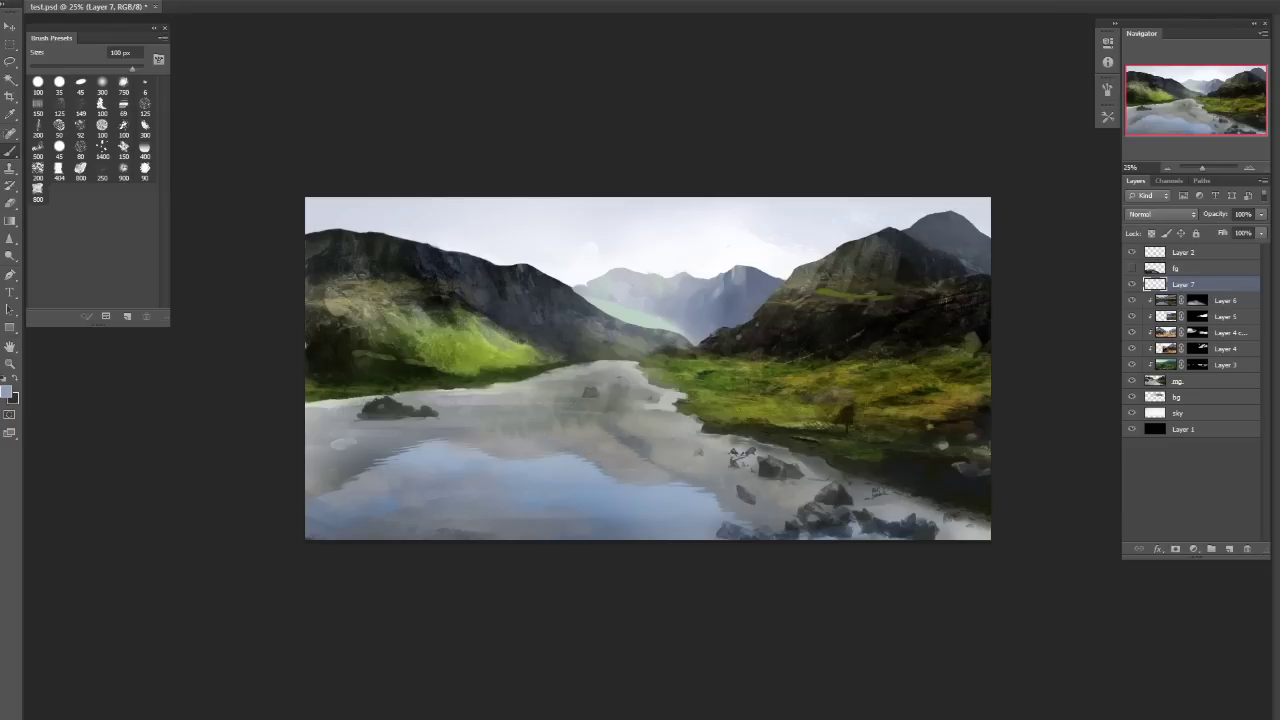
key(bracketright)
key(bracketright)
key(bracketright)
key(bracketright)
key(bracketright)
key(bracketright)
key(bracketright)
key(bracketright)
key(bracketright)
key(bracketright)
key(bracketright)
key(bracketright)
alt+click(512, 443)
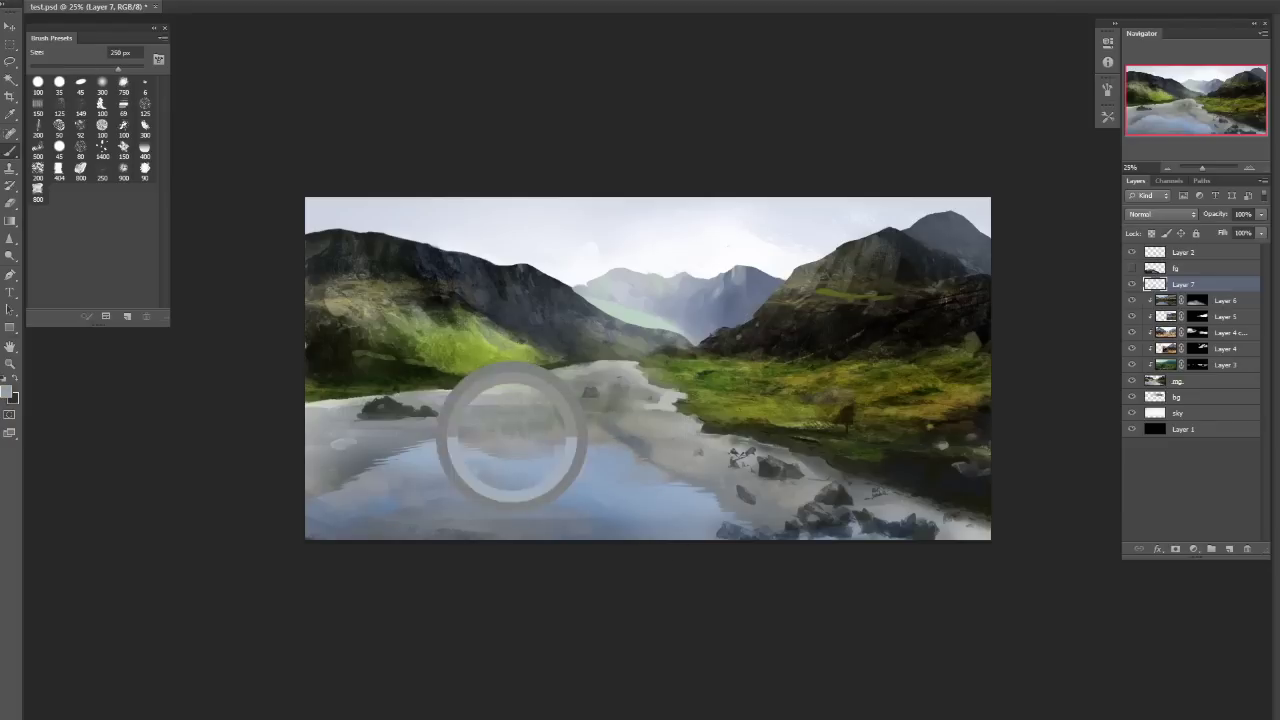
alt+click(368, 450)
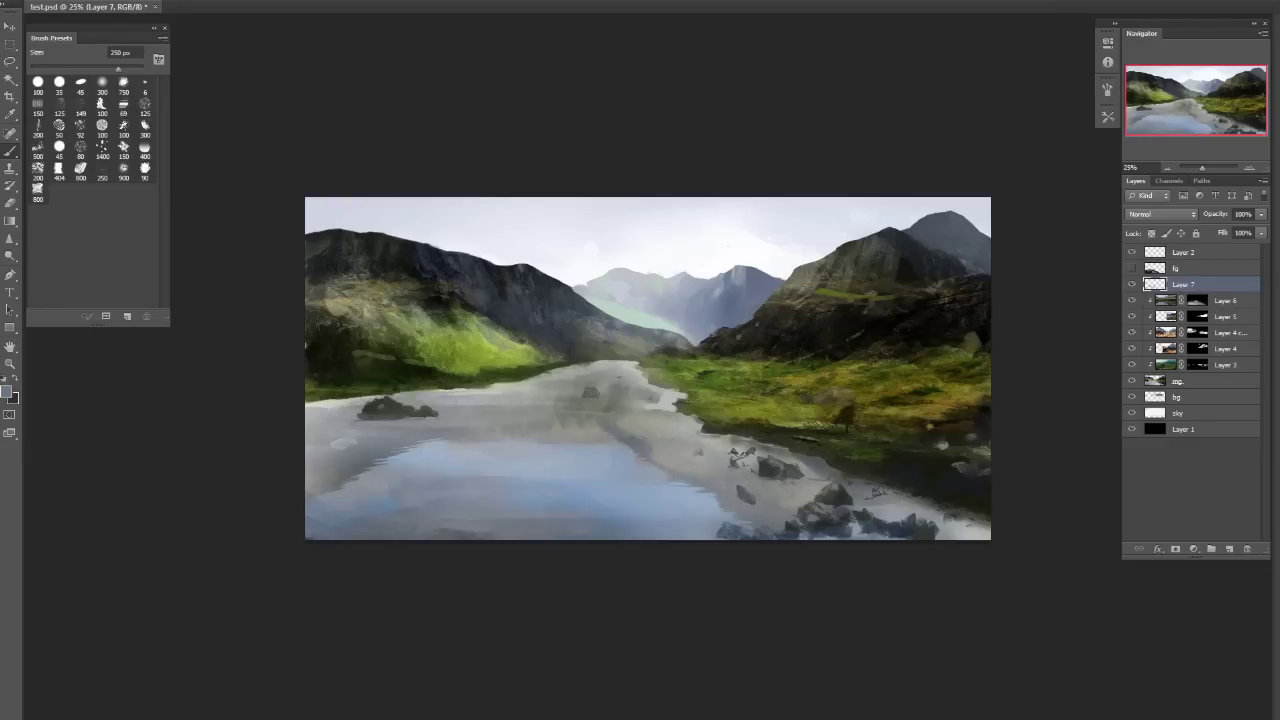
key(bracketleft)
key(bracketright)
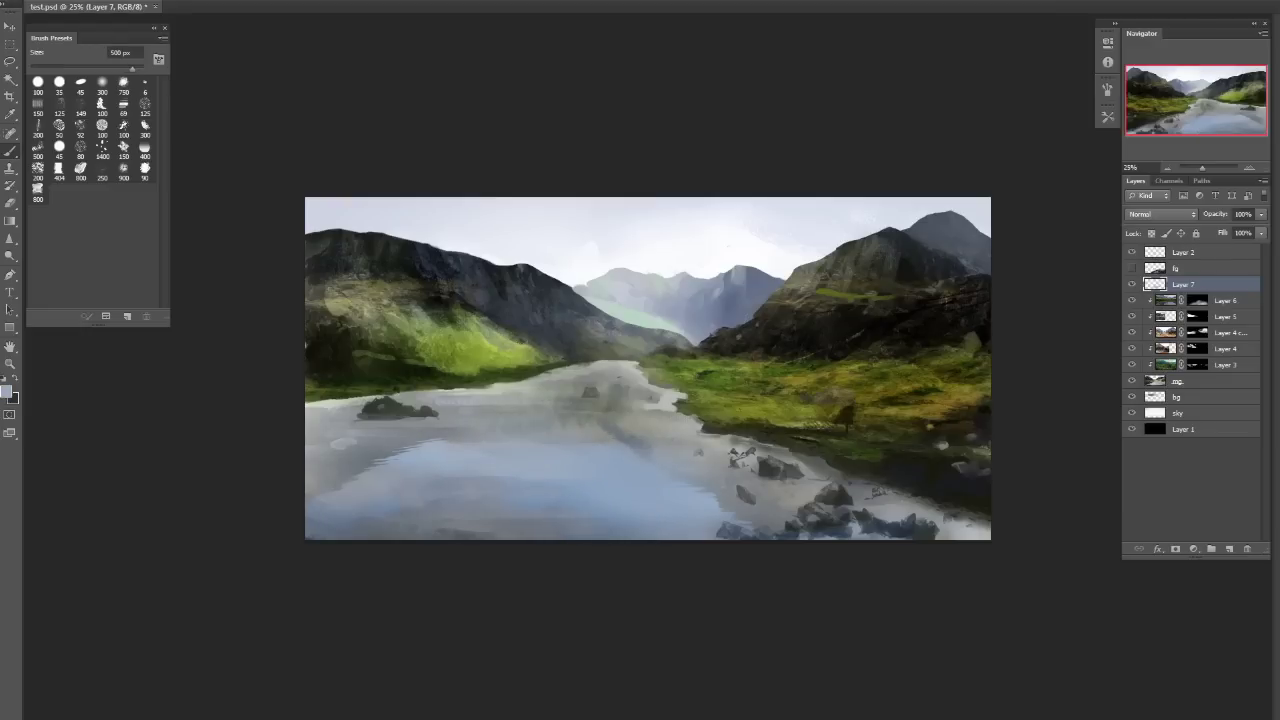
Mirror the canvas horizontally and extend the blue sky reflection across the middle of the river with a 200 px brush.
key(ctrl+shift+h)
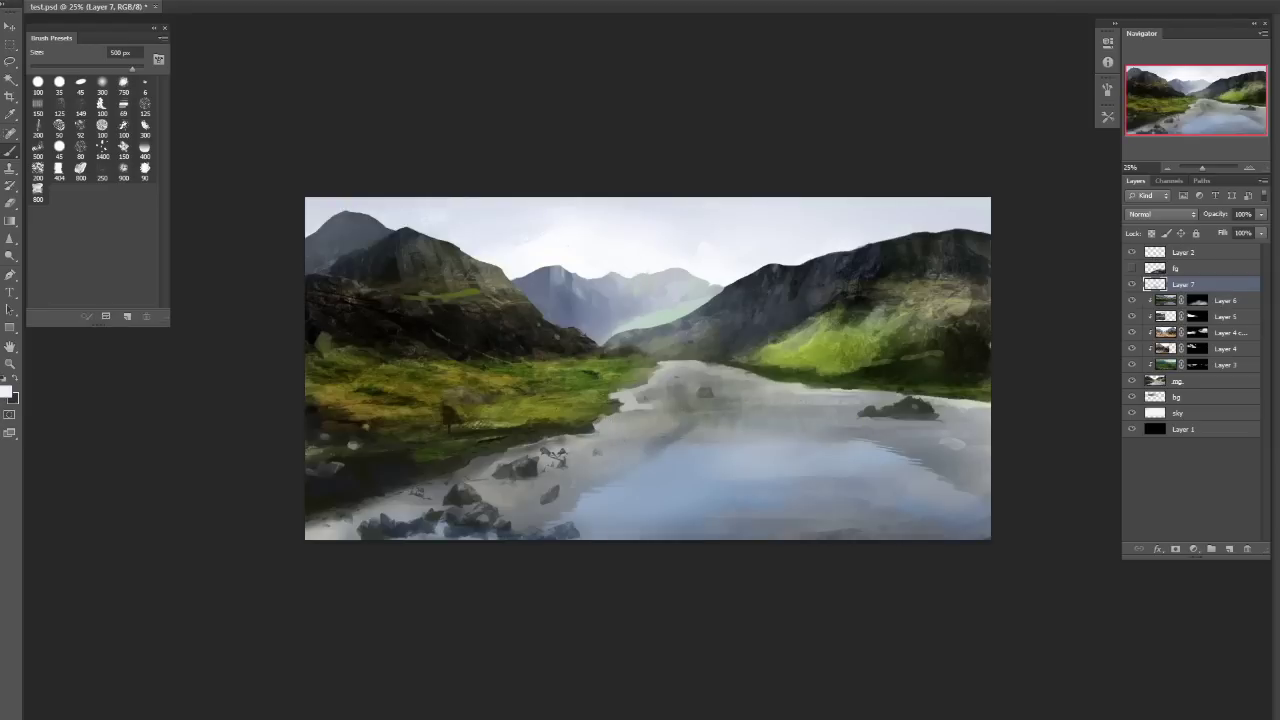
alt+click(700, 480)
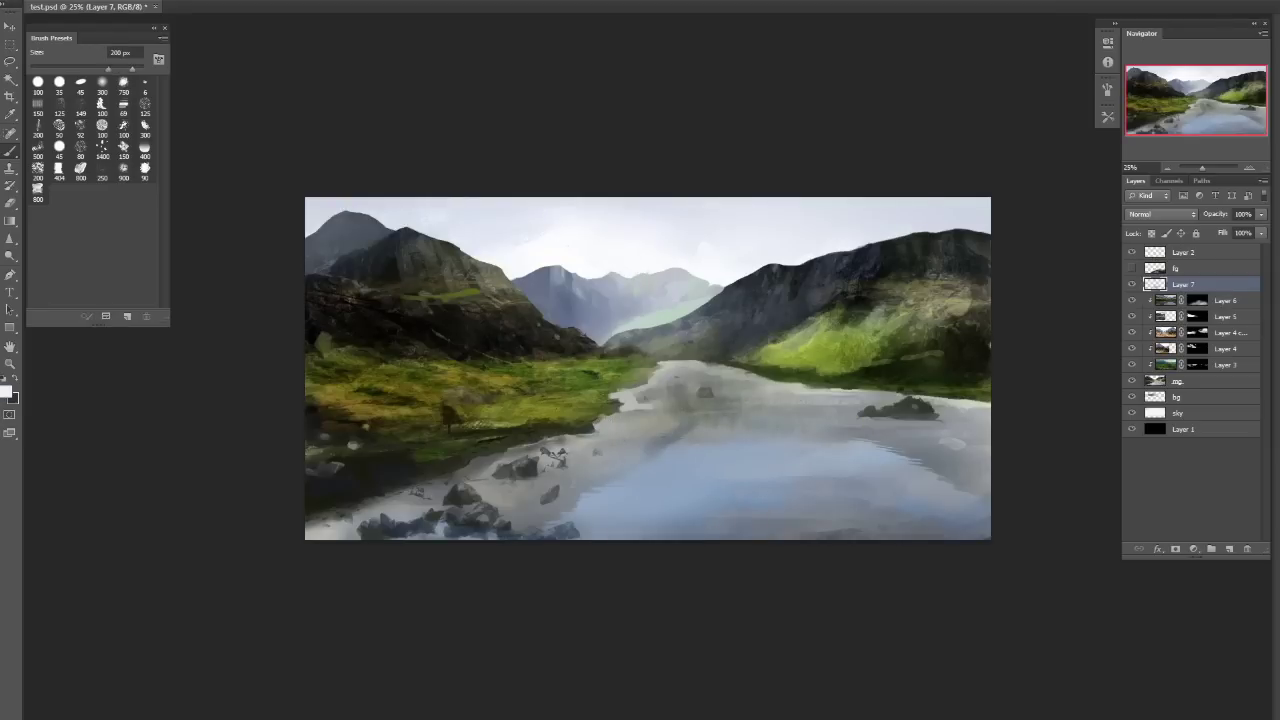
key(bracketleft)
key(bracketleft)
key(bracketleft)
key(bracketright)
key(bracketright)
key(bracketright)
Sample the dark mountain tone and paint the right-hand hill's reflection onto the river below the small rock island.
alt+click(726, 340)
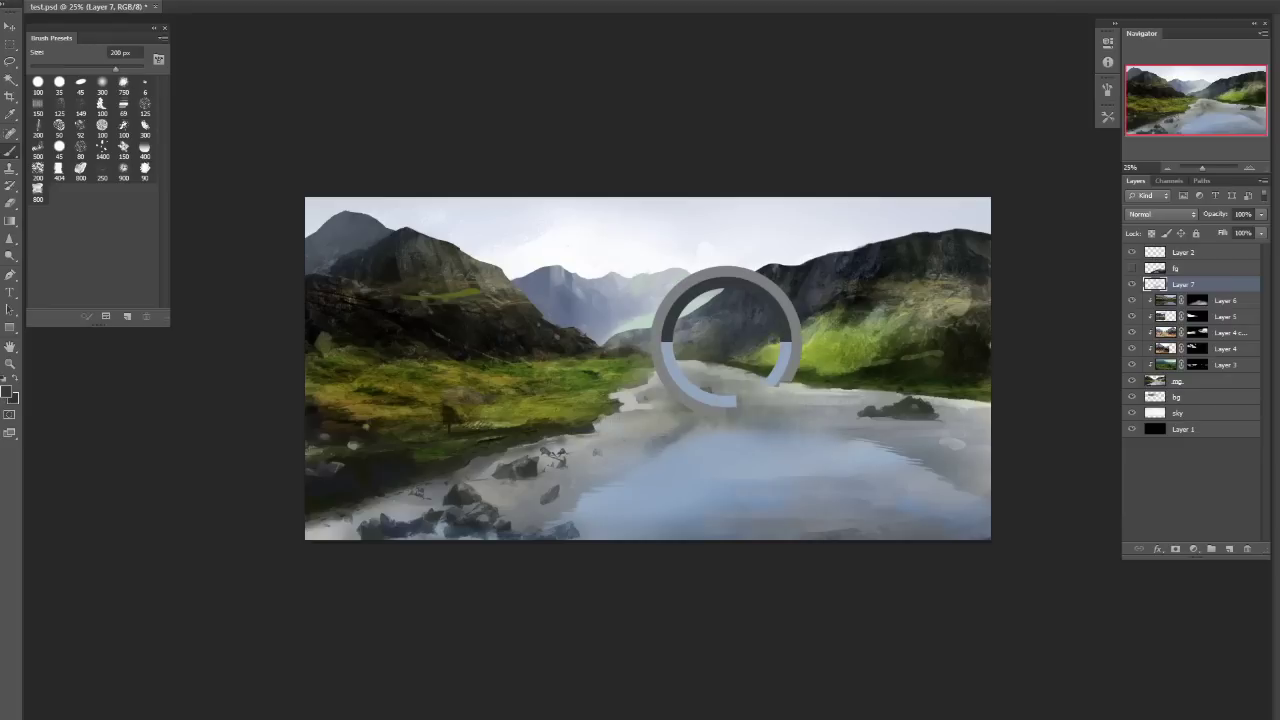
key(bracketright)
key(bracketright)
key(bracketright)
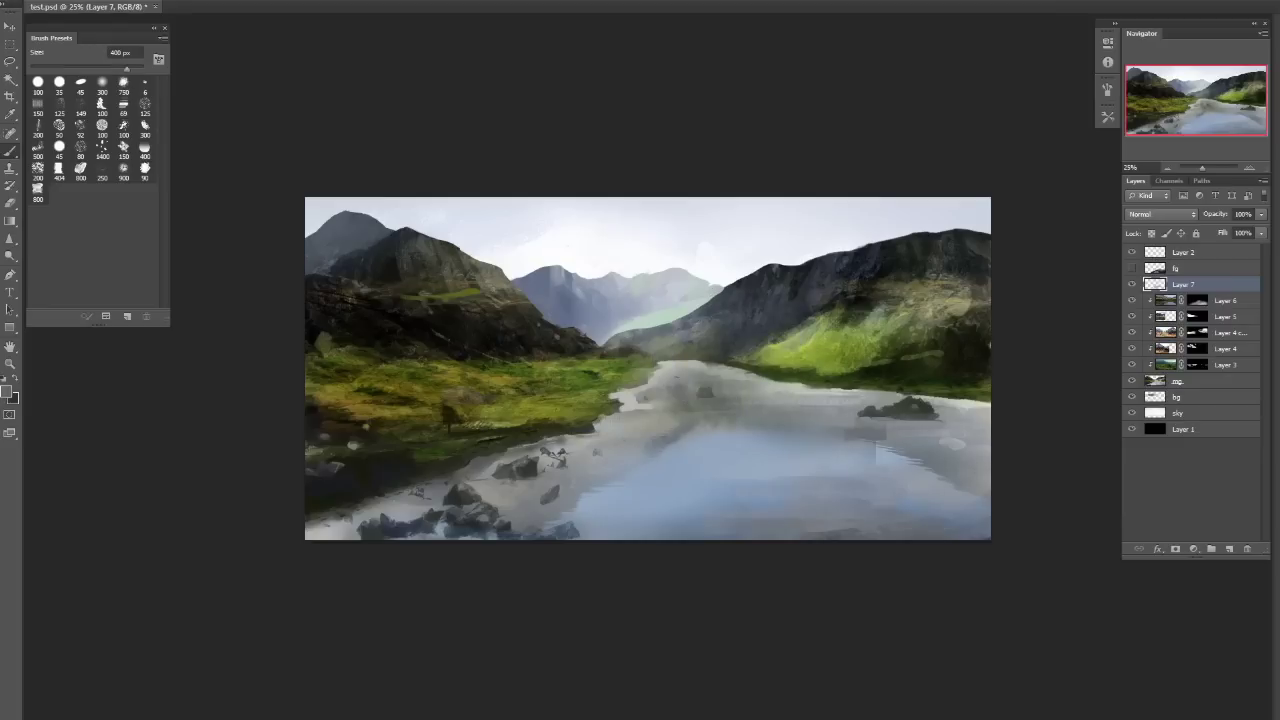
key(bracketleft)
key(bracketleft)
key(bracketleft)
key(bracketleft)
key(bracketleft)
key(bracketleft)
key(bracketleft)
key(bracketleft)
key(bracketleft)
drag(818, 418, 948, 468)
drag(856, 442, 956, 478)
key(bracketright)
key(bracketright)
key(bracketright)
key(bracketright)
key(bracketright)
key(bracketright)
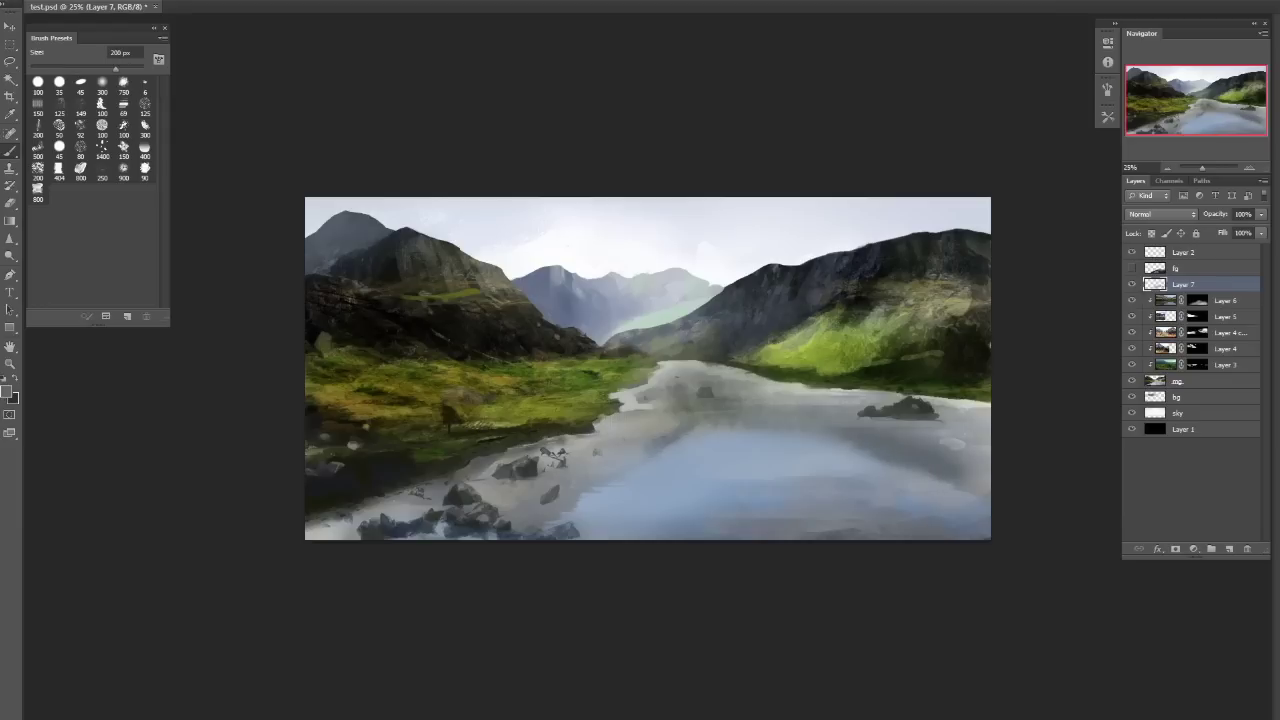
Soften the hill and sky reflections with a brush of about 300 px, check them with the canvas mirrored, and clip Layer 7 to mg.
key(bracketleft)
key(bracketleft)
key(bracketleft)
key(bracketleft)
key(bracketleft)
key(bracketright)
key(bracketright)
key(bracketright)
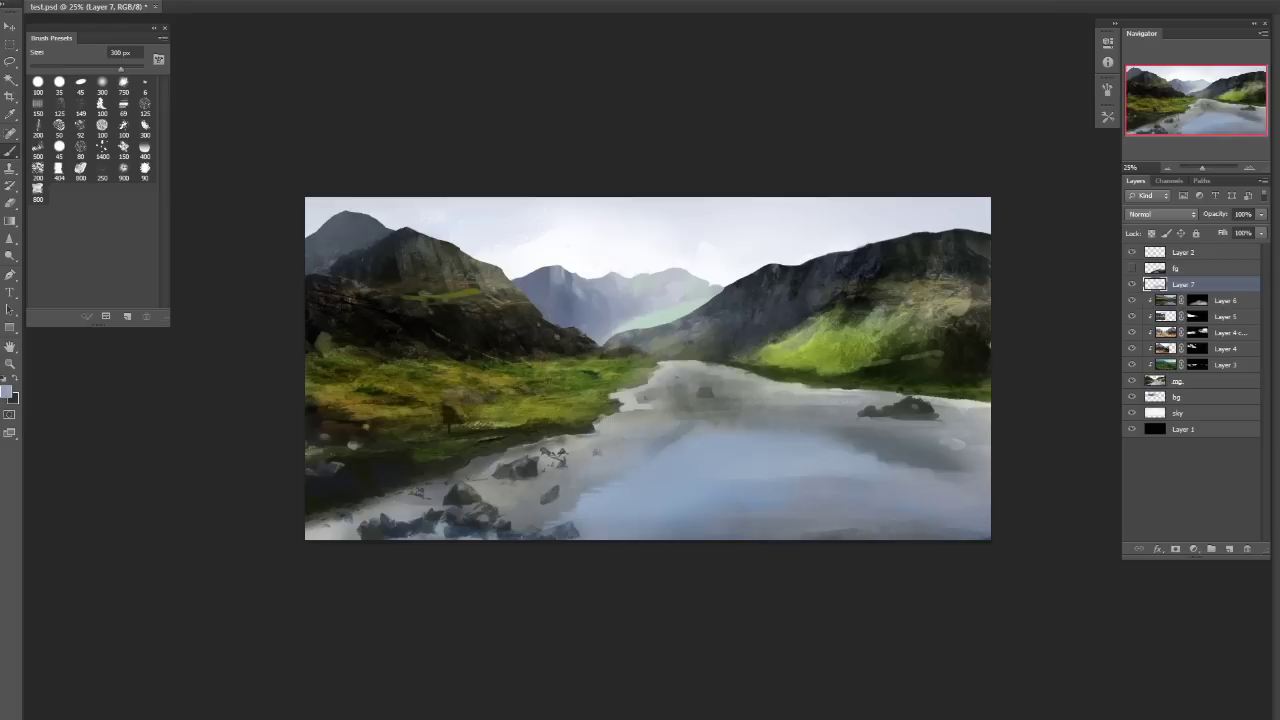
key(ctrl+shift+h)
key(ctrl+shift+h)
key(ctrl+shift+h)
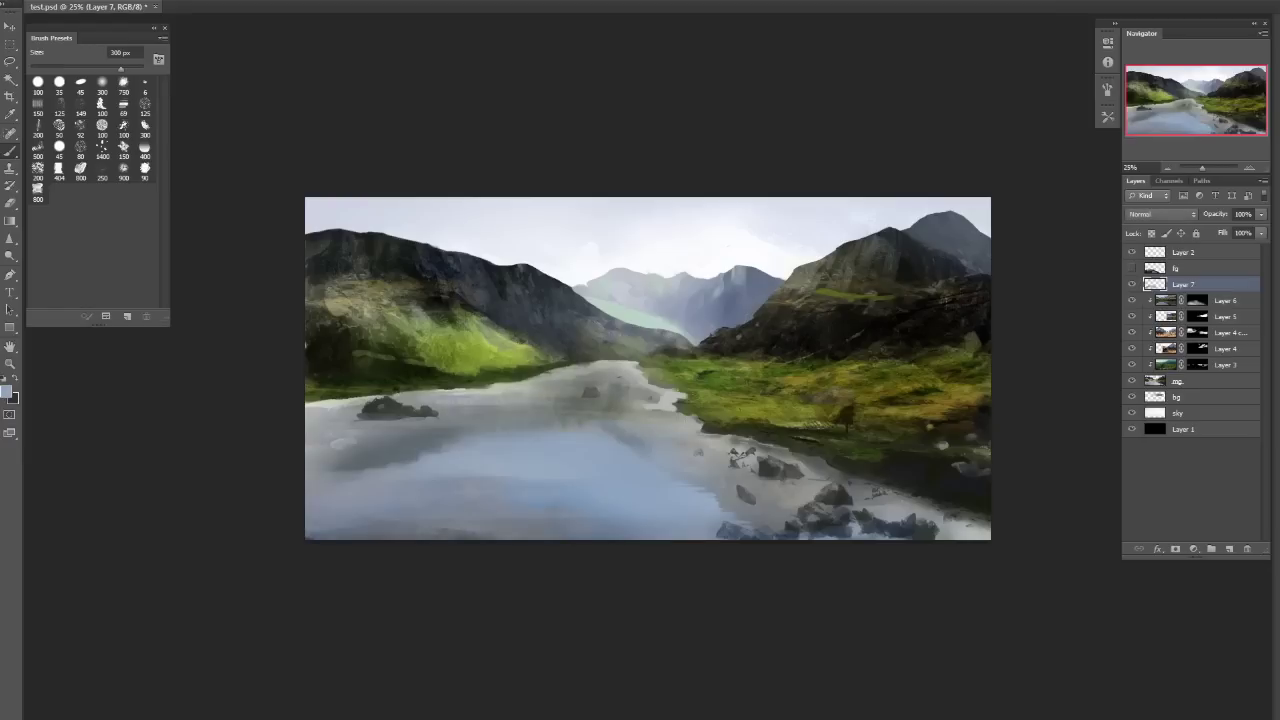
key(ctrl+alt+g)
Switch to Windows Photo Viewer and look through the Scotland reference photos for a suitable foreground texture.
key(alt+Tab)
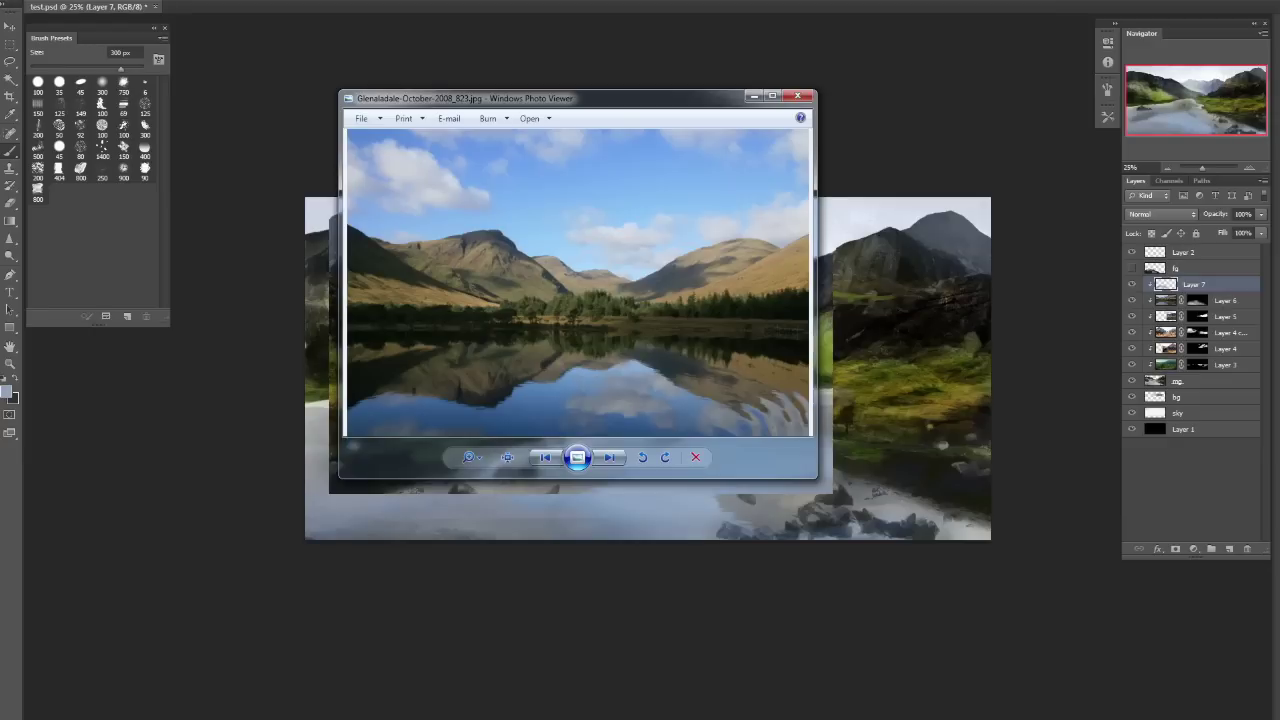
key(Right)
key(Right)
key(Right)
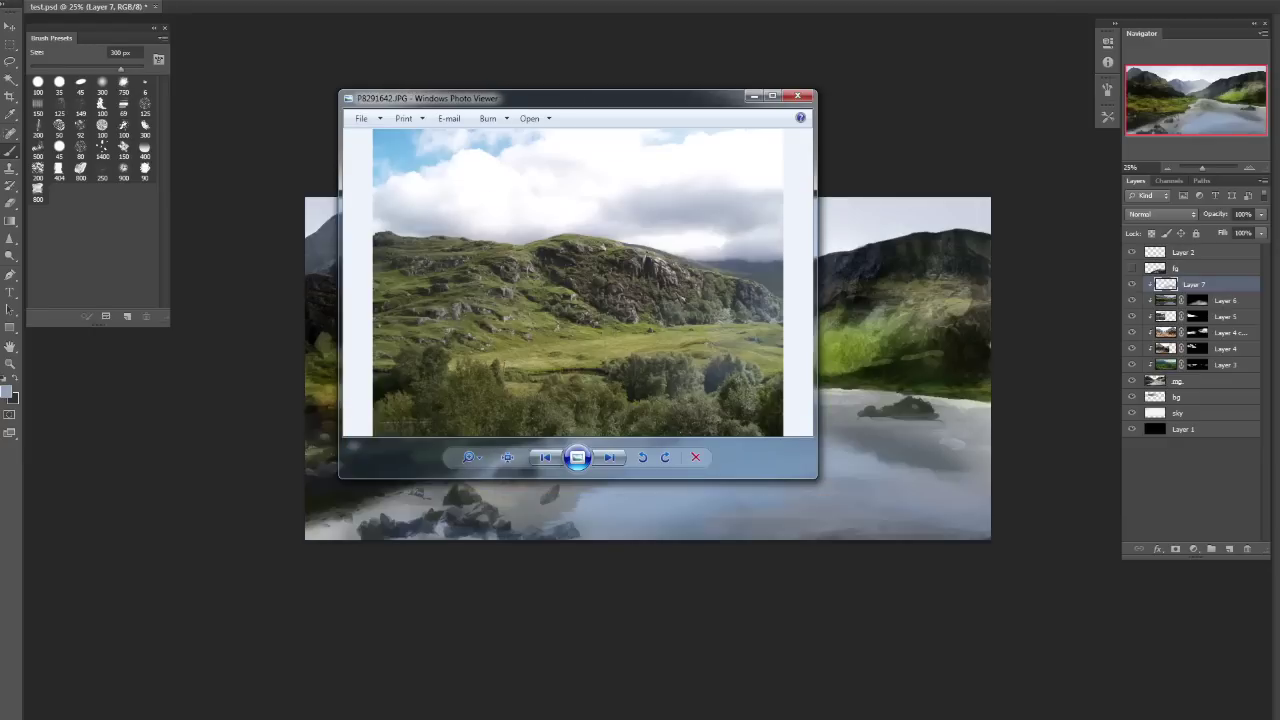
key(Right)
key(Right)
key(Right)
key(Right)
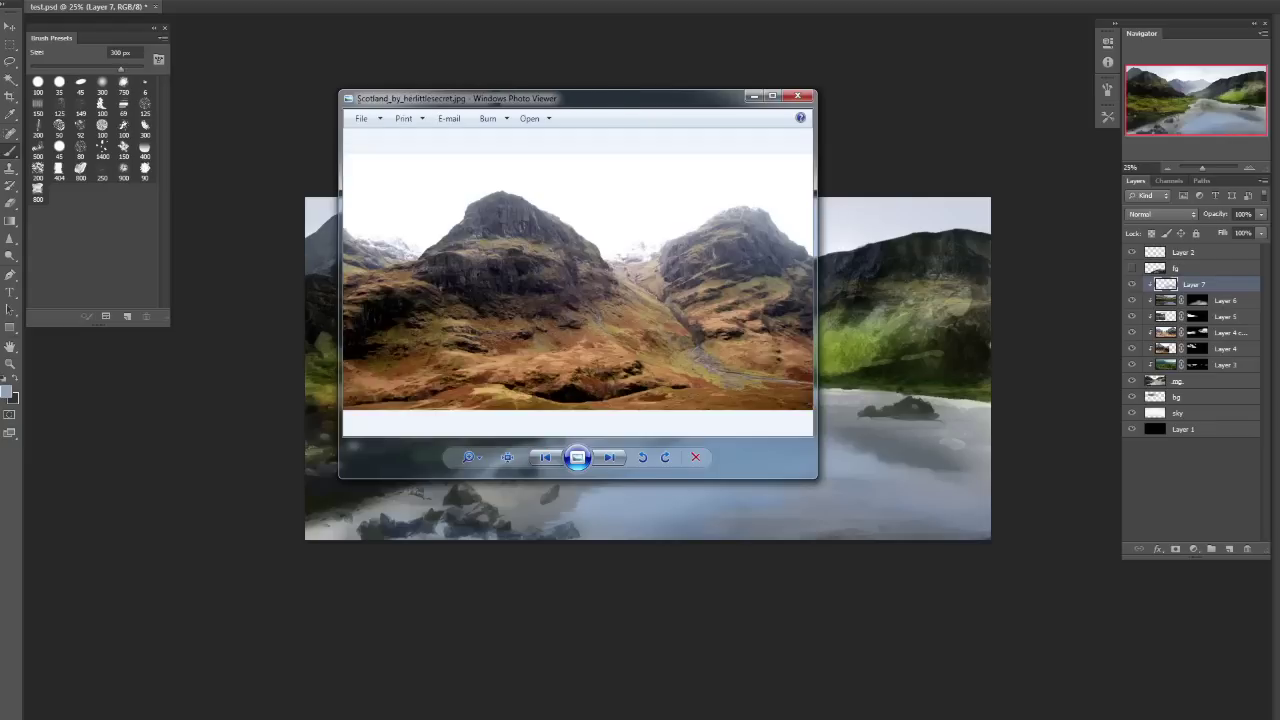
key(Right)
key(Right)
key(Right)
key(Right)
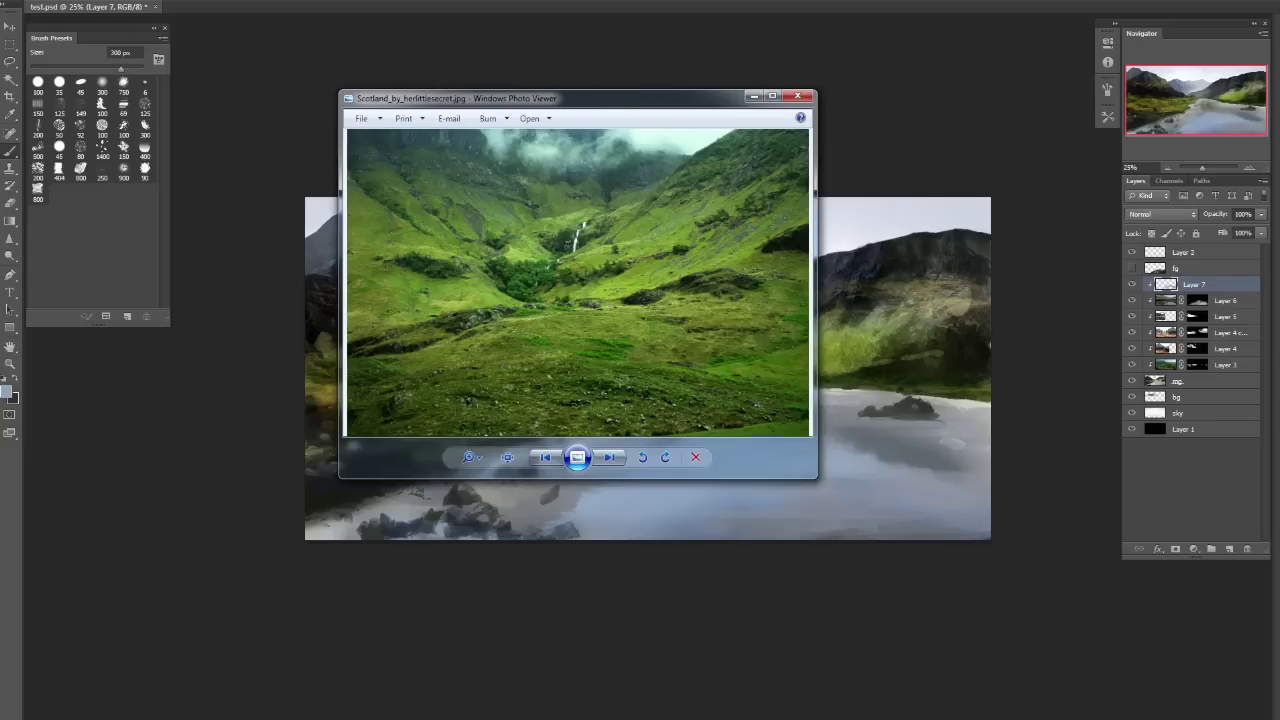
key(Left)
key(Right)
key(Left)
Leave the photo viewer and show the fg layer again in test.psd.
key(Escape)
key(Escape)
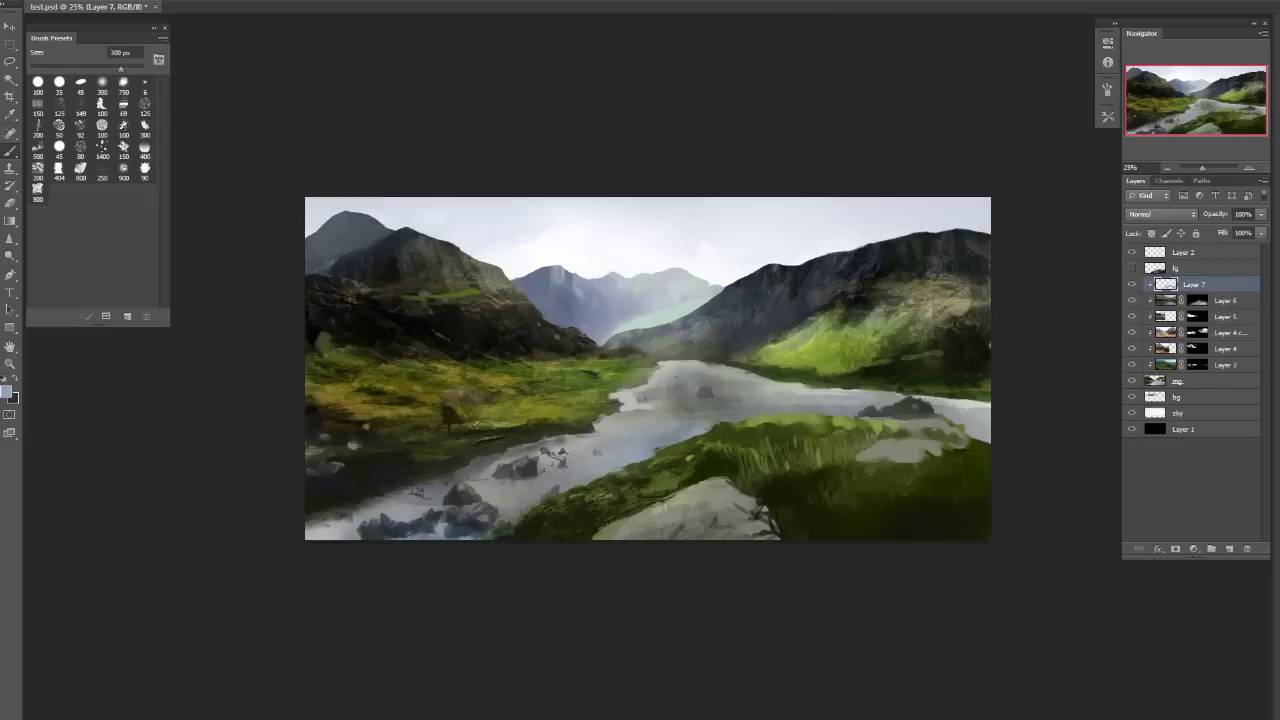
key(ctrl+z)
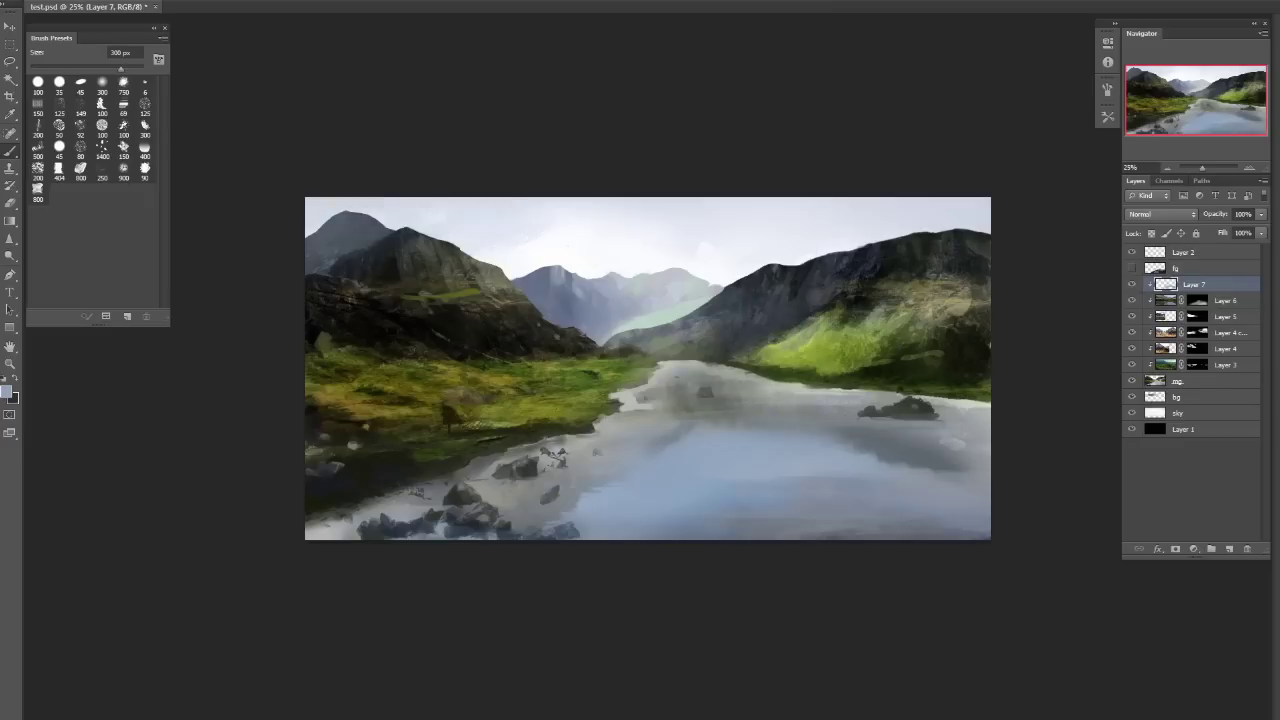
key(ctrl+z)
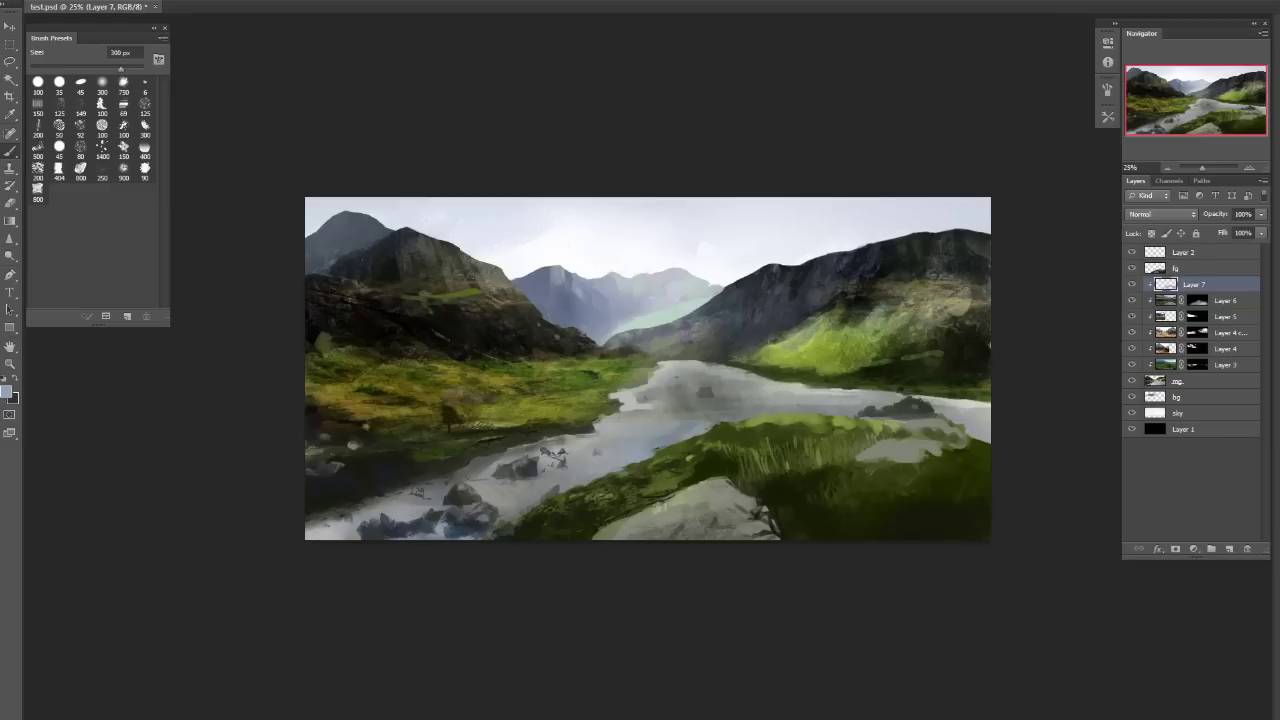
Switch to Windows Explorer and browse the Textures library, including New Textures and Nature textures, for a foreground photo.
click(235, 672)
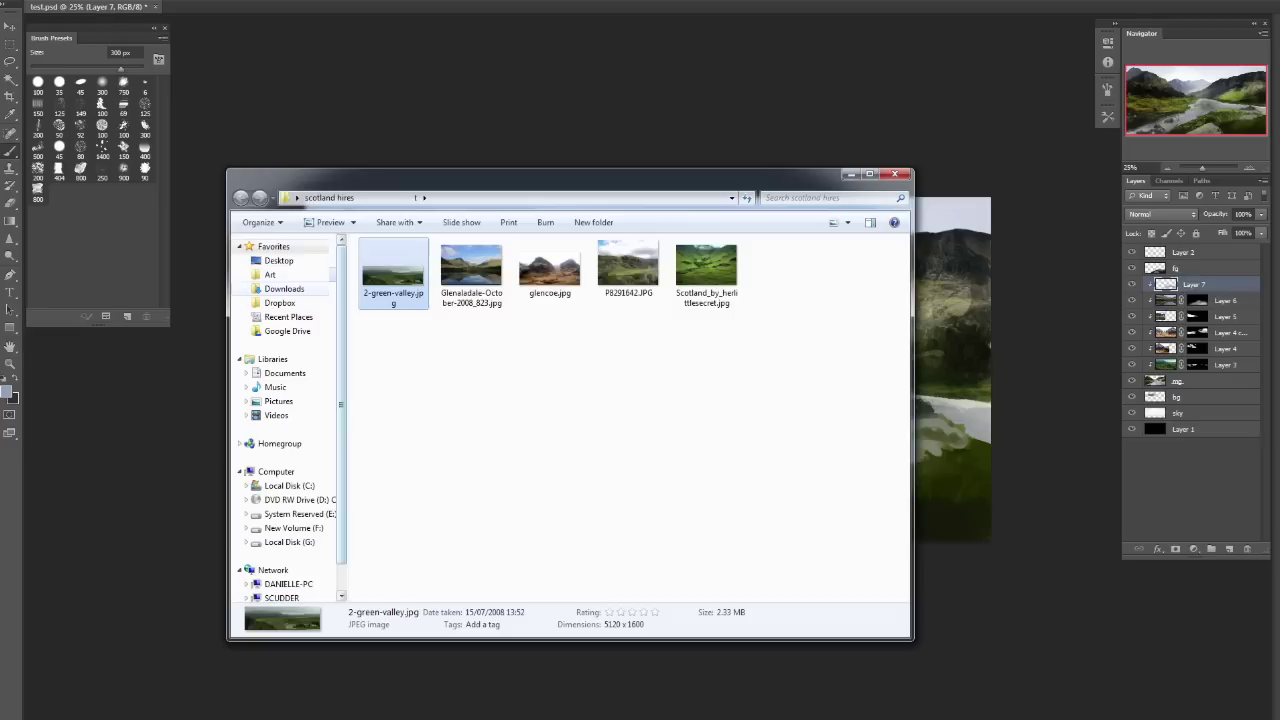
double_click(702, 300)
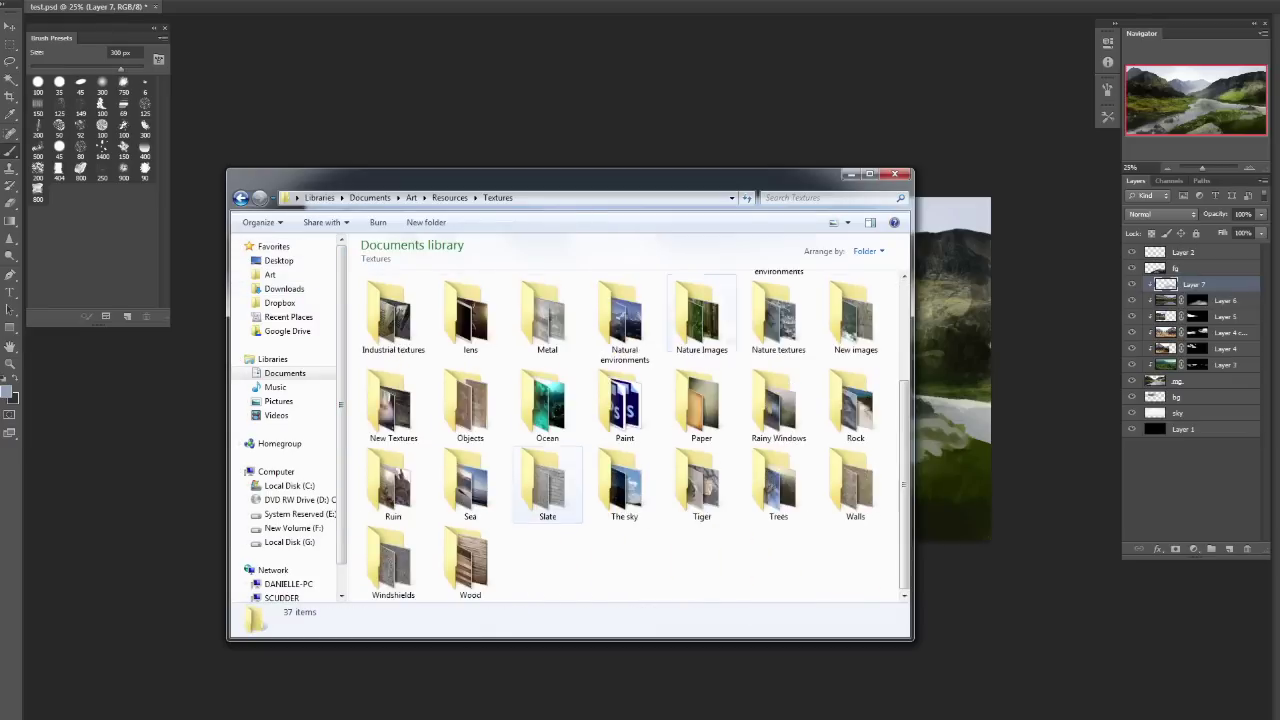
scroll(428, 505, down, 2)
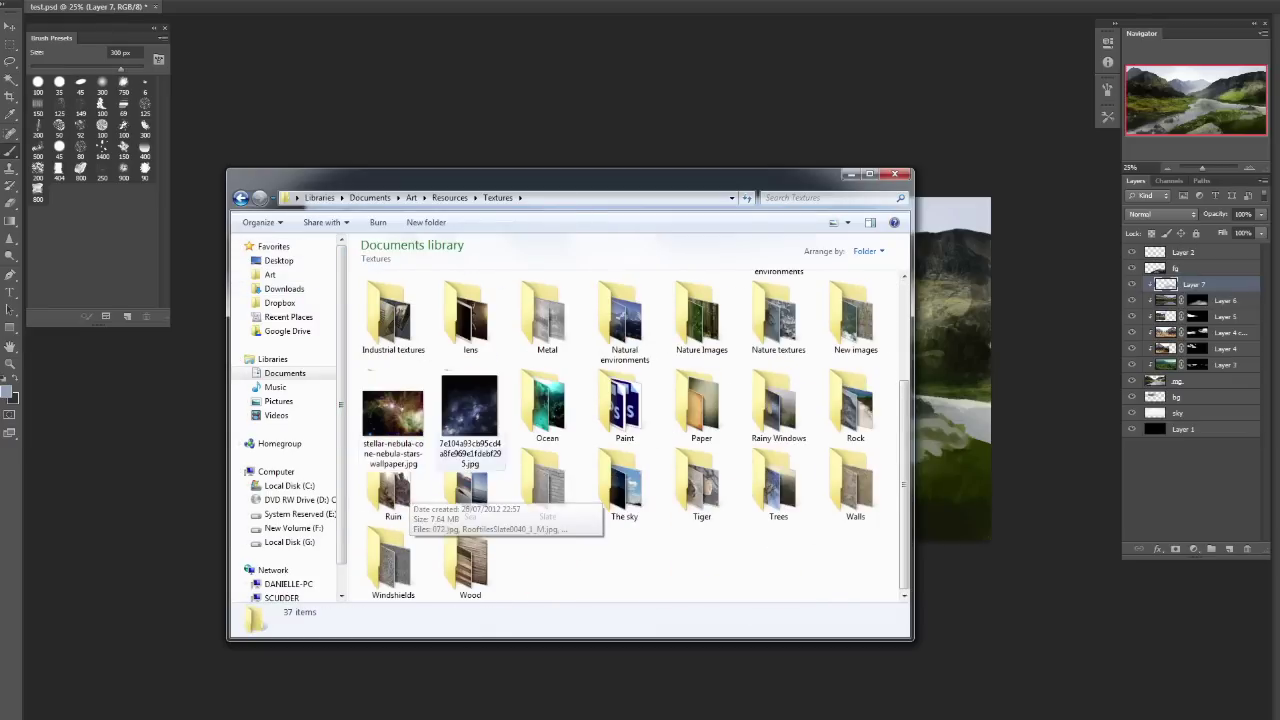
double_click(701, 415)
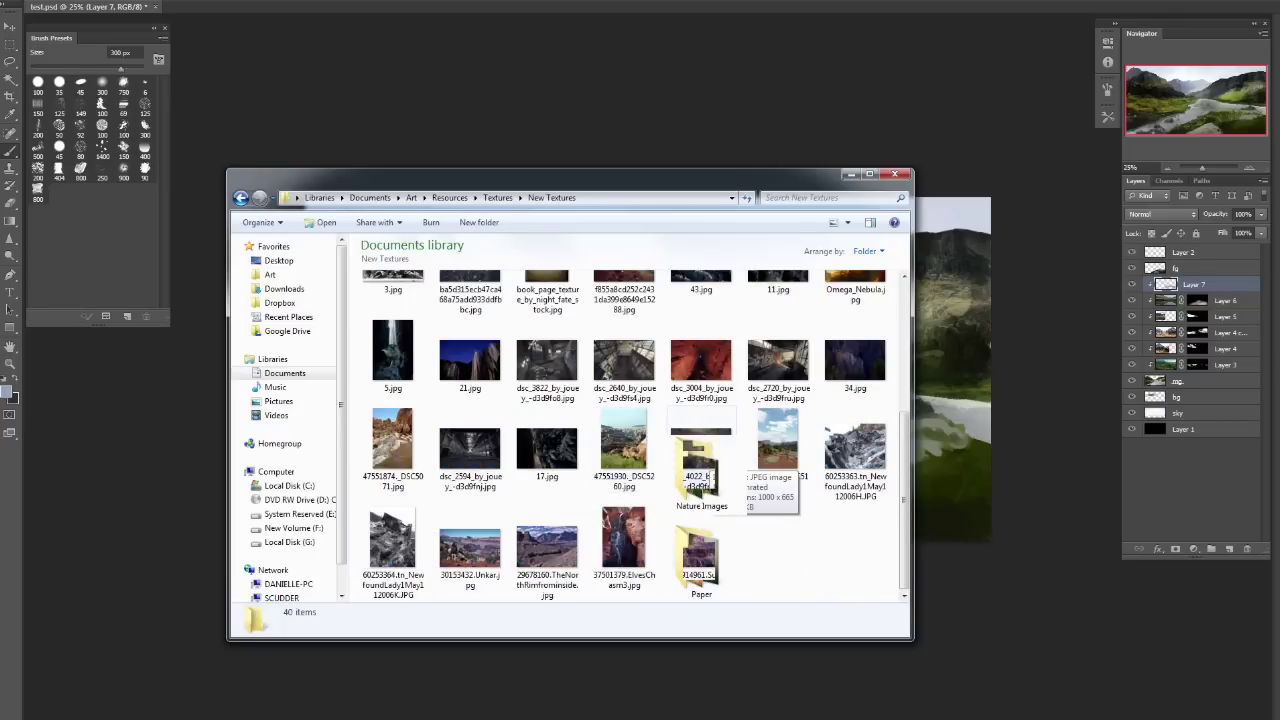
key(BackSpace)
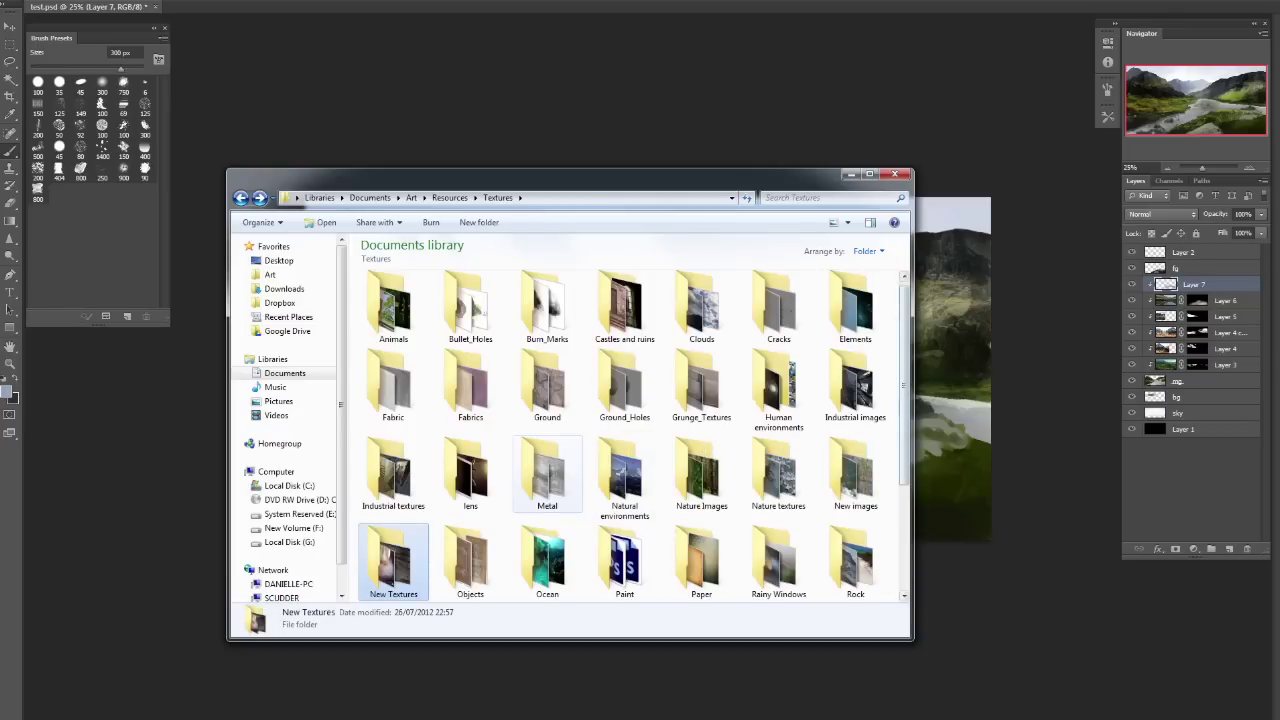
scroll(547, 475, down, 1)
double_click(778, 411)
key(BackSpace)
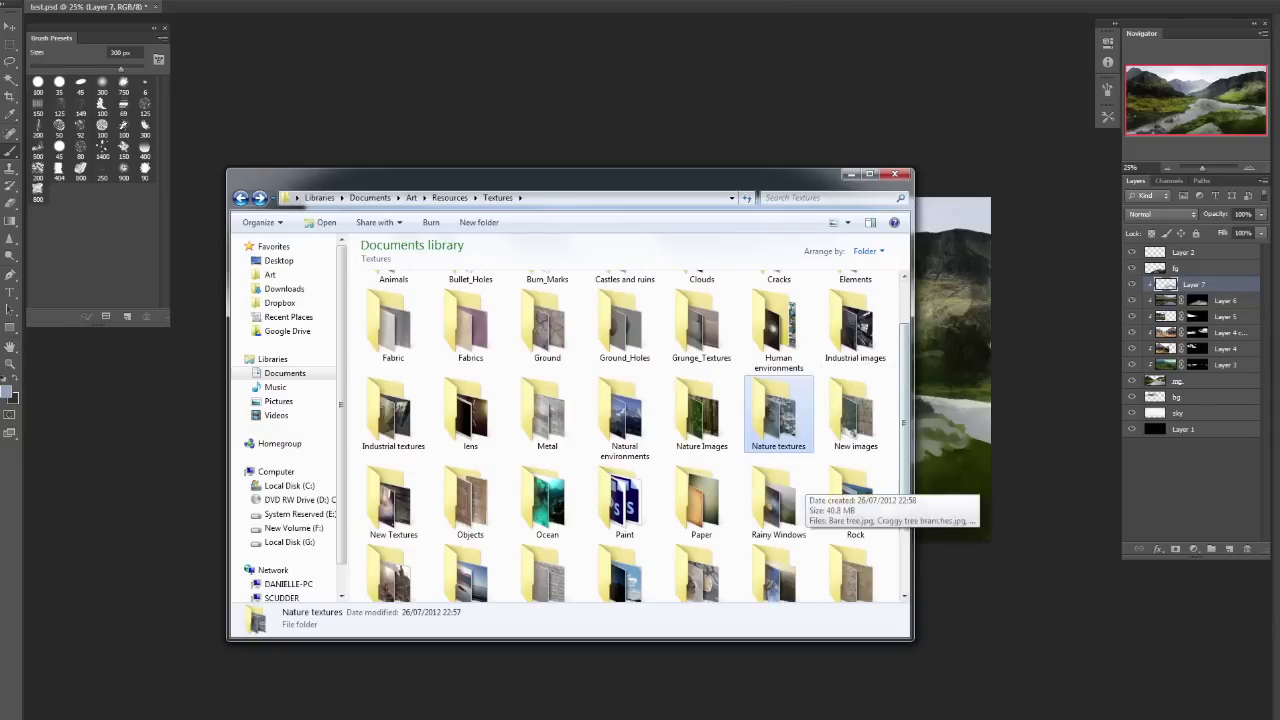
scroll(630, 435, down, 1)
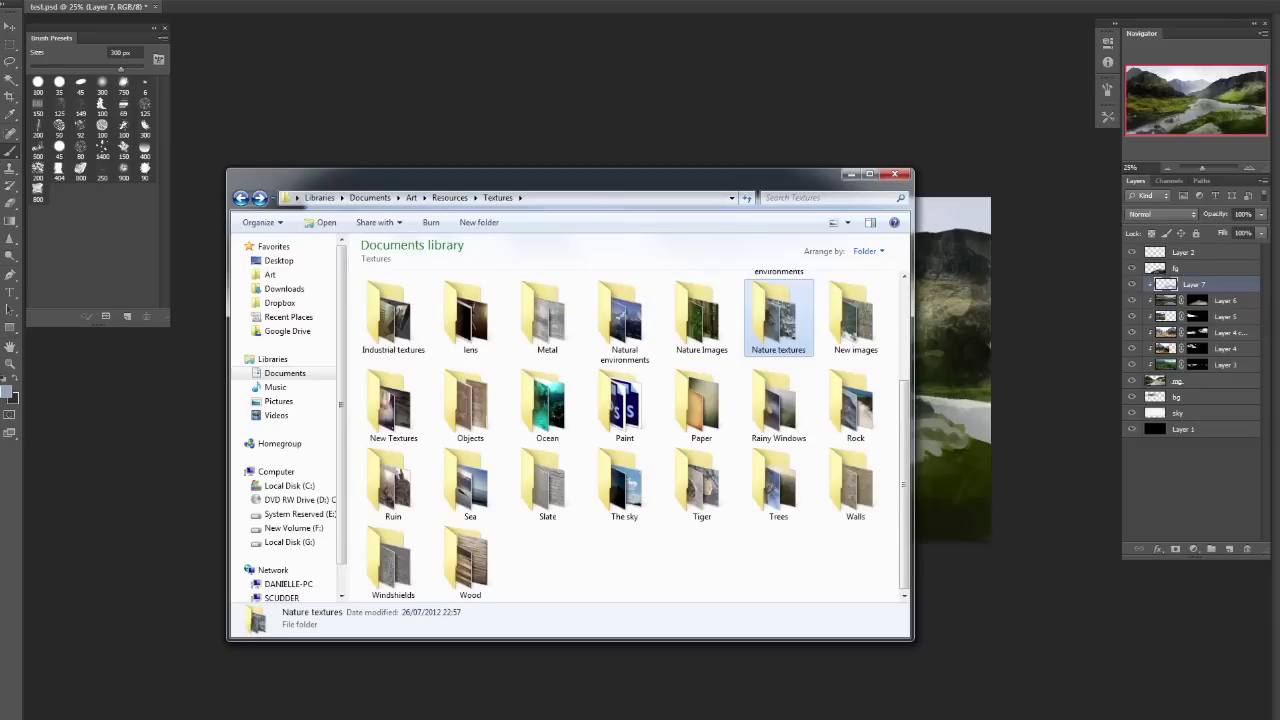
Open the Location Photos folder inside the REFERENCE folder of the 39 Steps project under Current Projects.
click(412, 198)
double_click(472, 312)
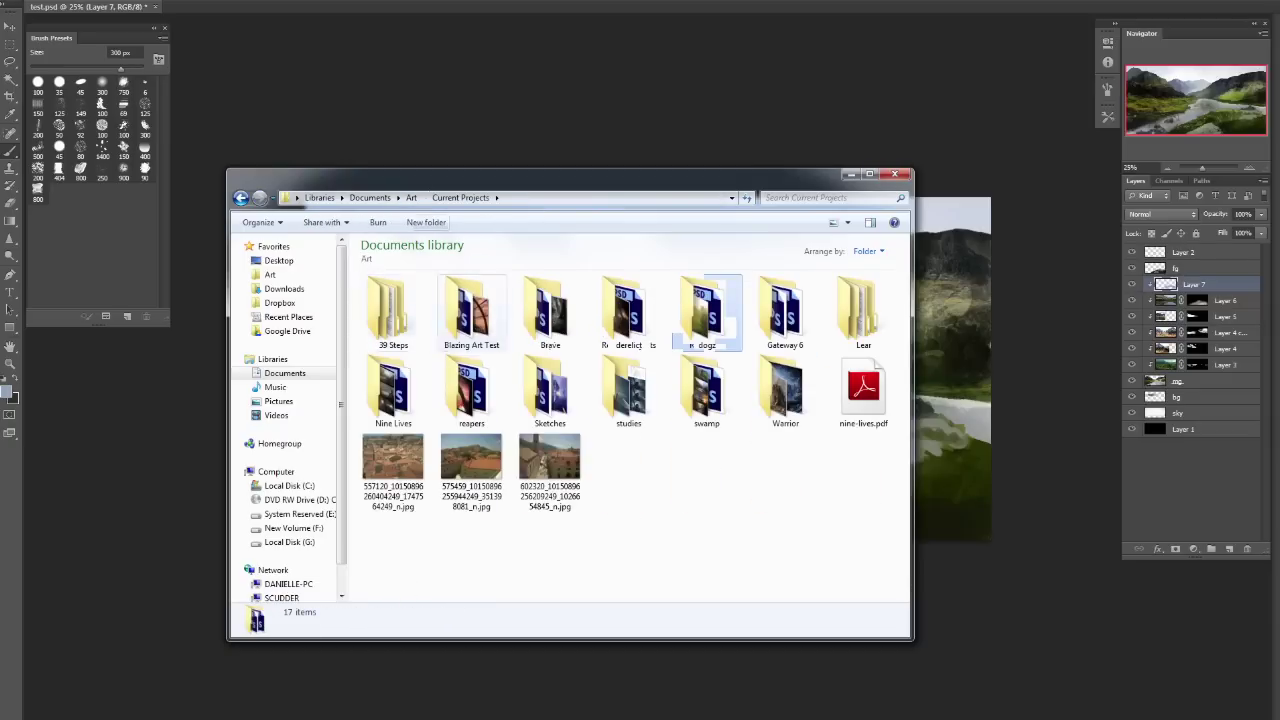
double_click(393, 312)
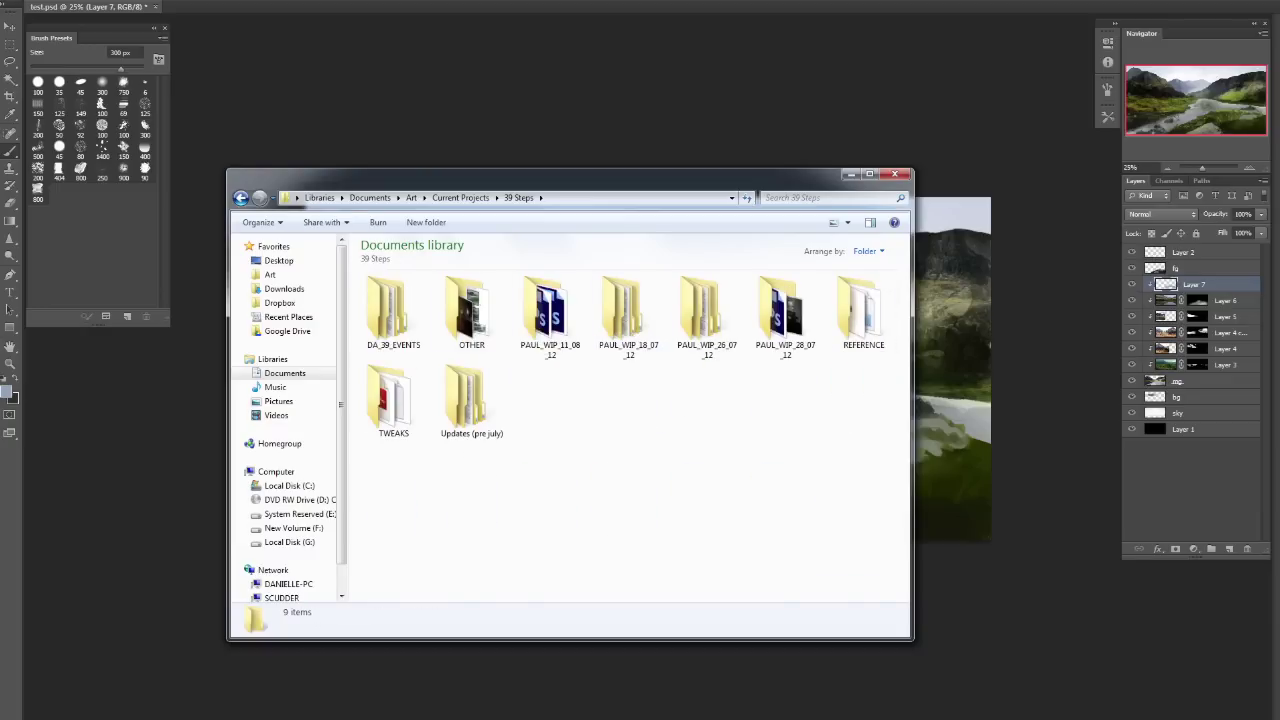
double_click(863, 312)
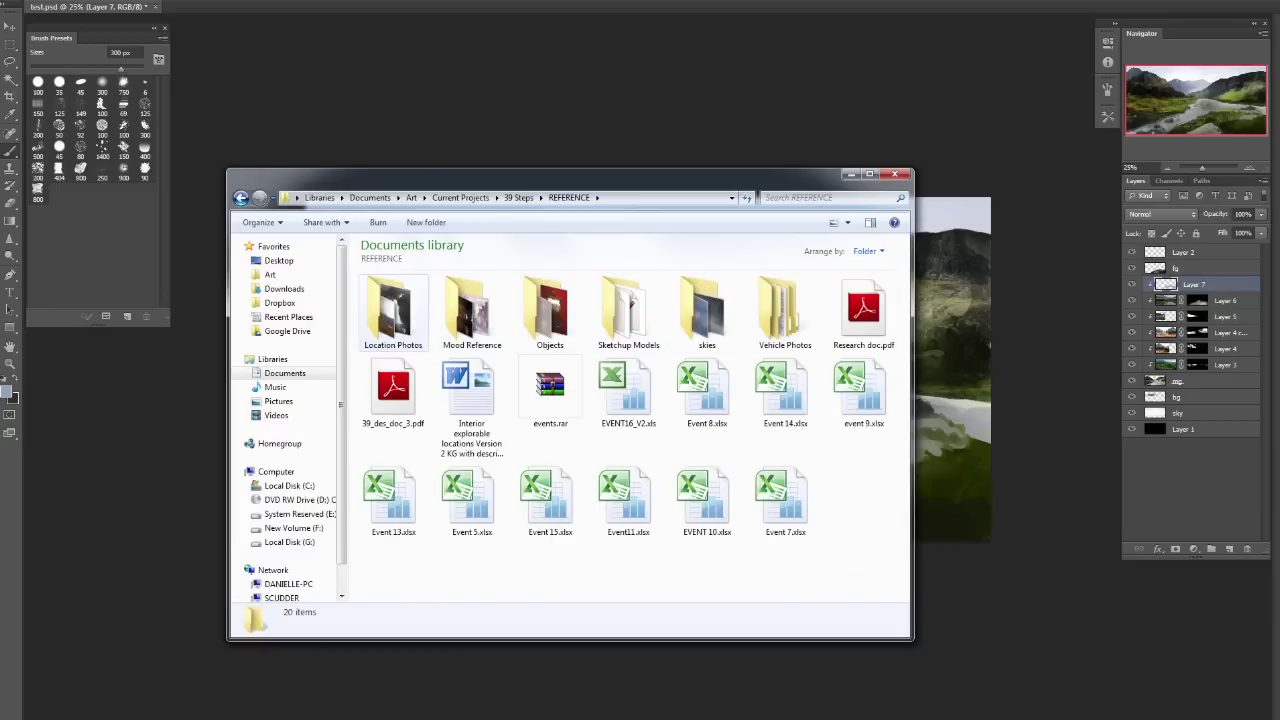
double_click(393, 312)
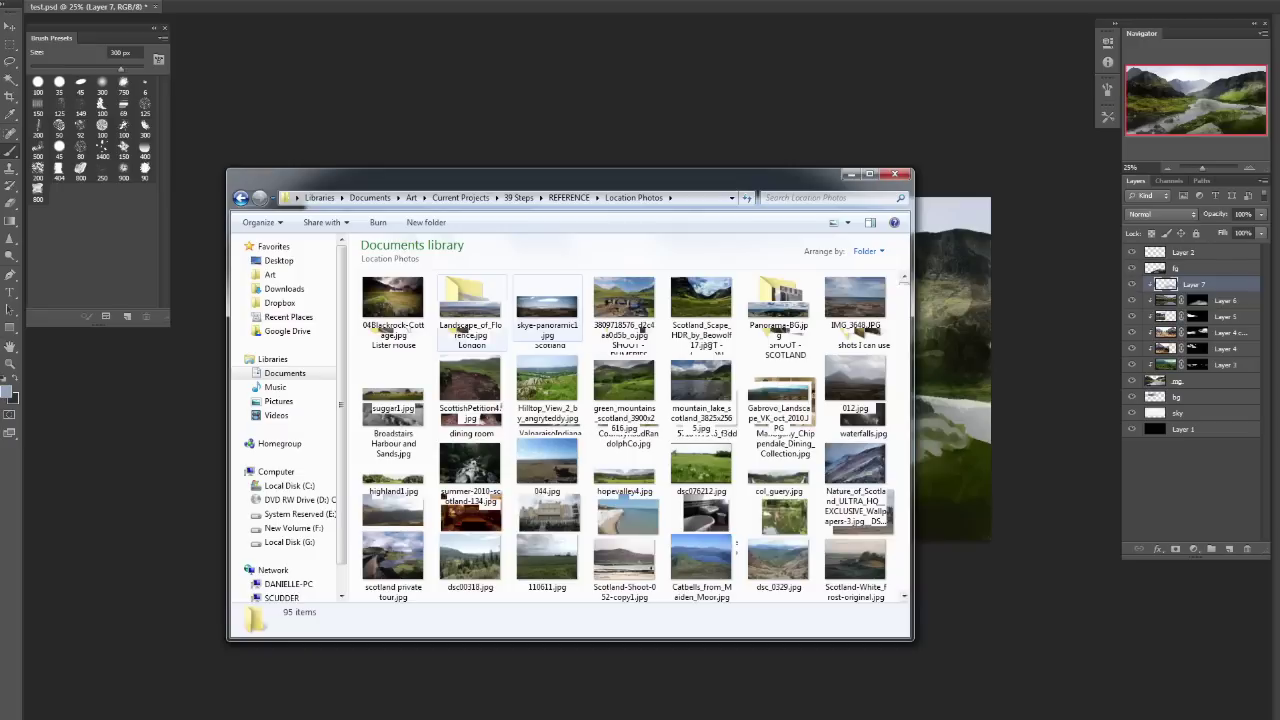
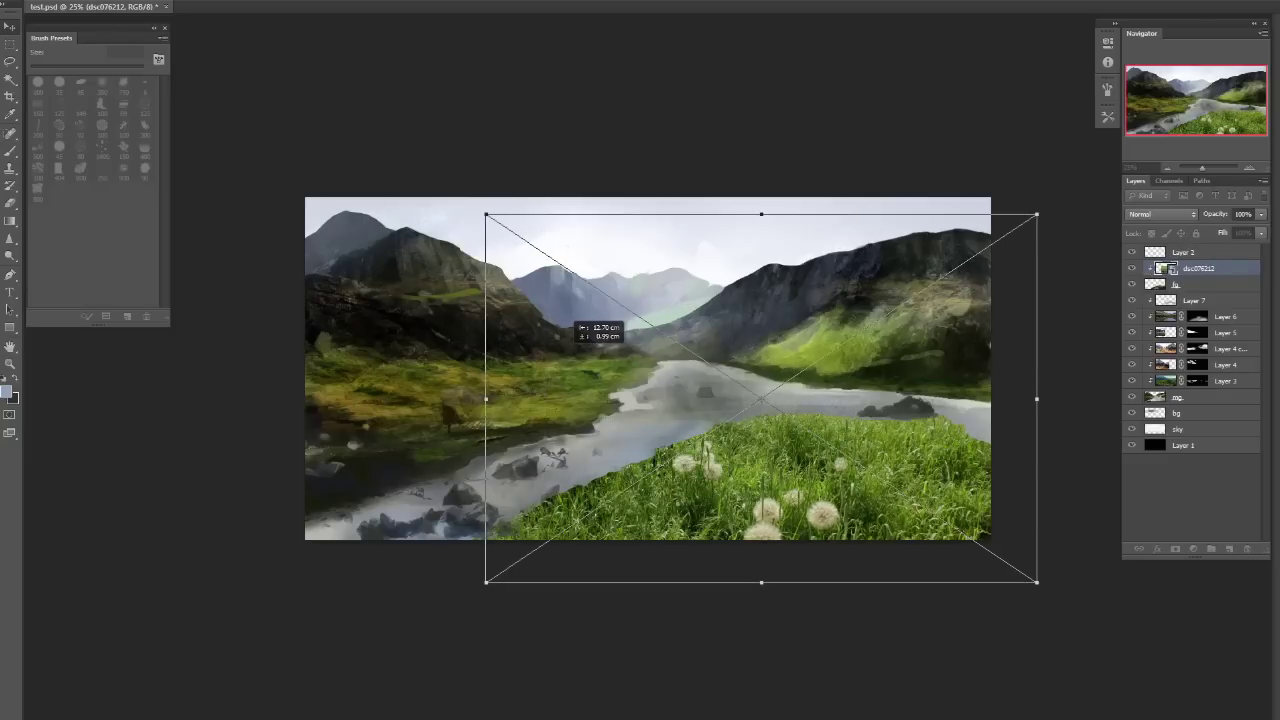
Set the dsc076212 grass photo layer to Hard Light and hide it with a black layer mask.
click(1162, 214)
key(Escape)
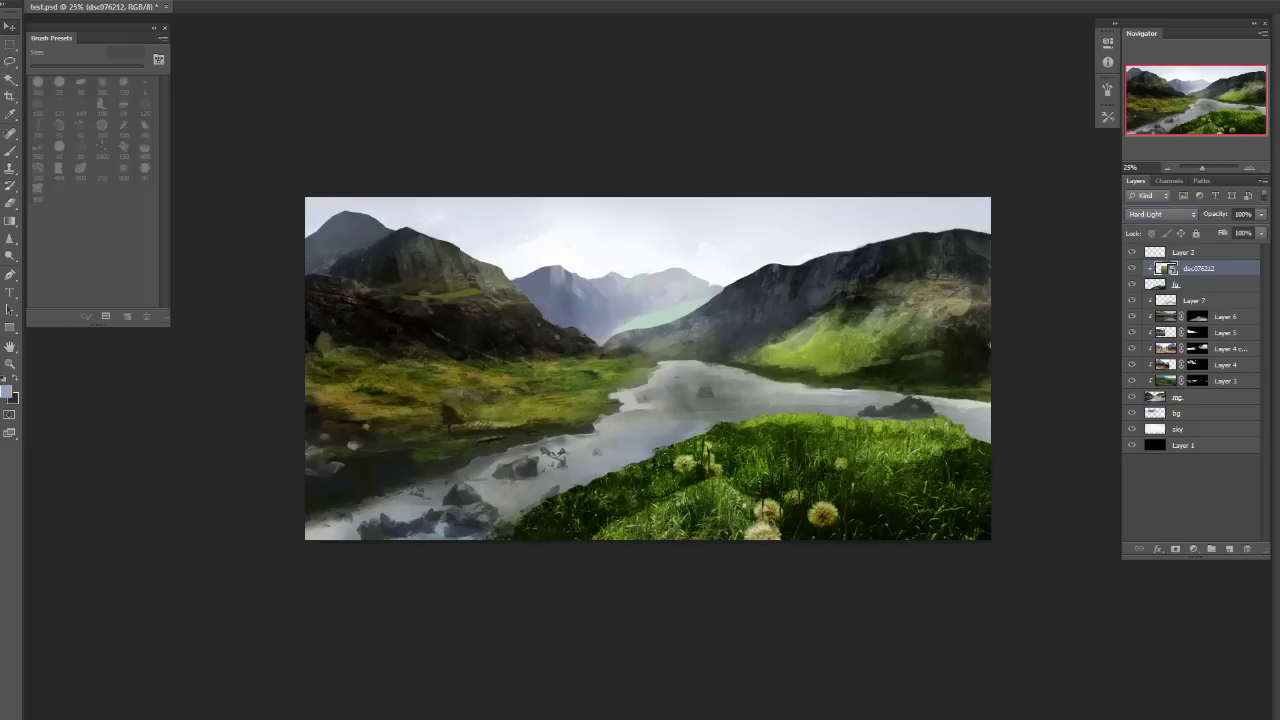
click(1175, 549)
key(ctrl+i)
key(ctrl+i)
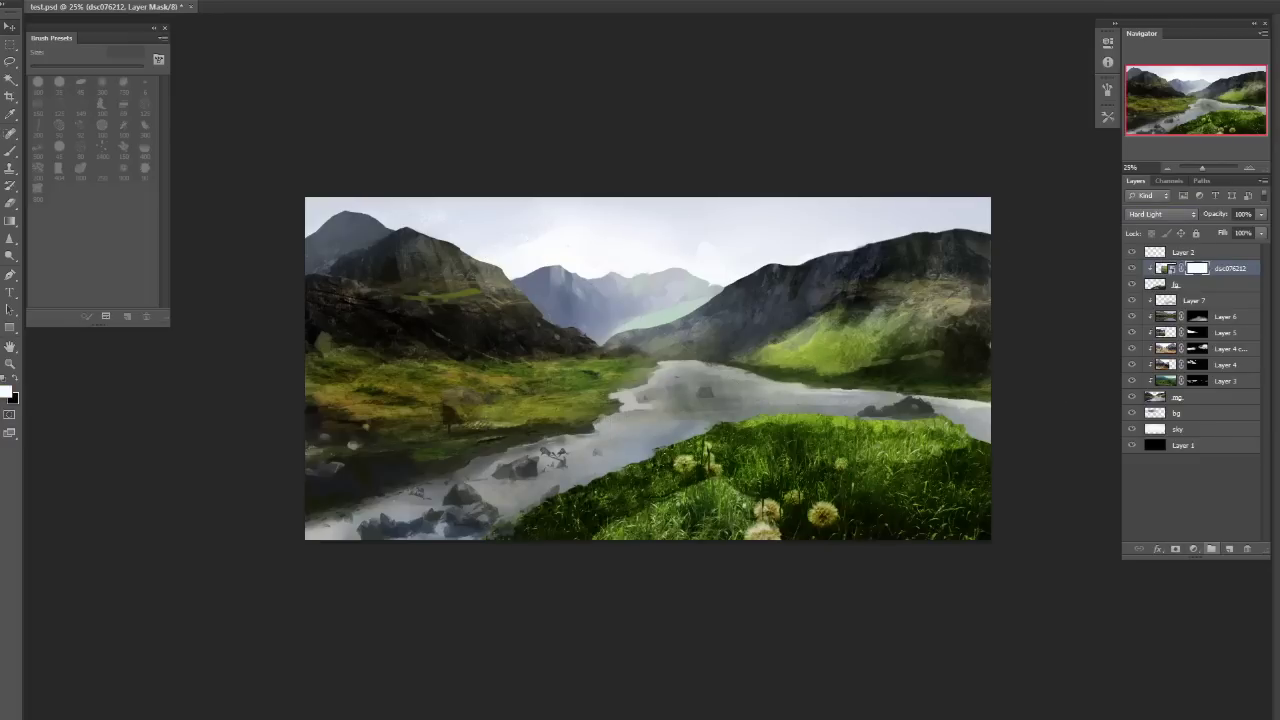
key(ctrl+i)
Paint white on the dsc076212 mask to reveal the grass texture in the right corner of the foreground.
key(b)
key(bracketleft)
key(bracketleft)
key(bracketleft)
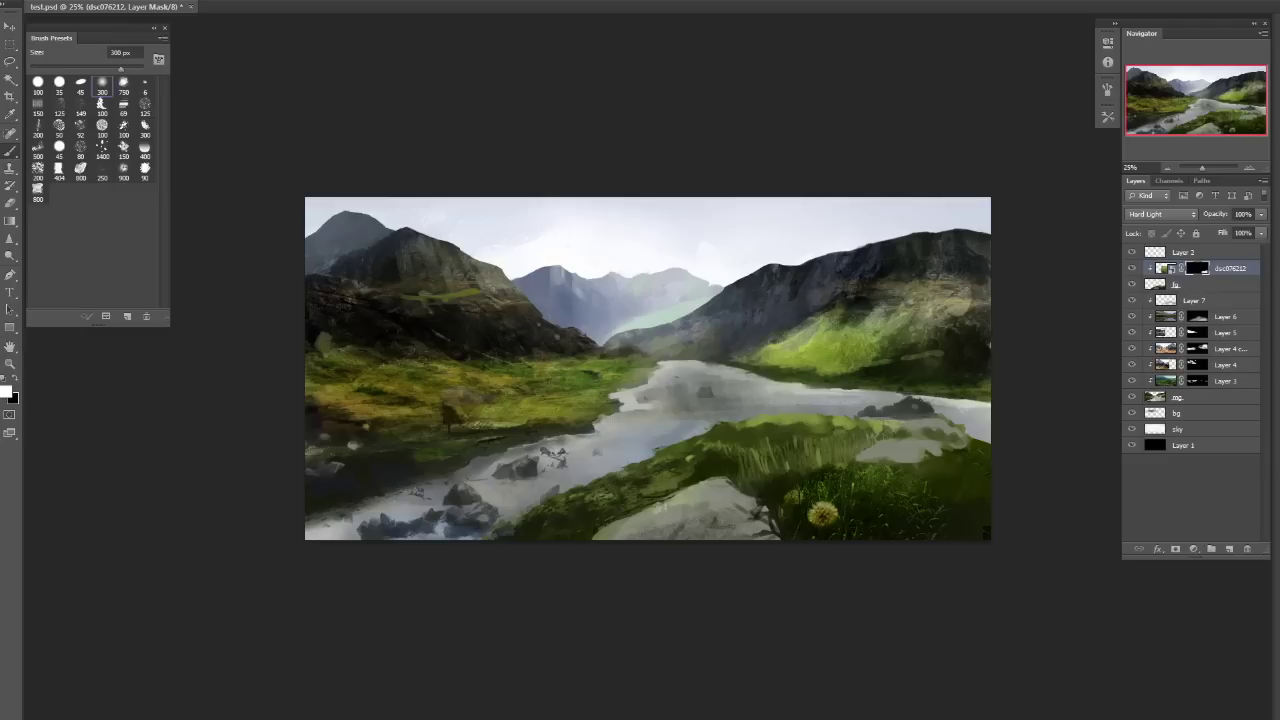
drag(960, 470, 980, 530)
key(bracketleft)
key(bracketleft)
key(bracketleft)
key(bracketleft)
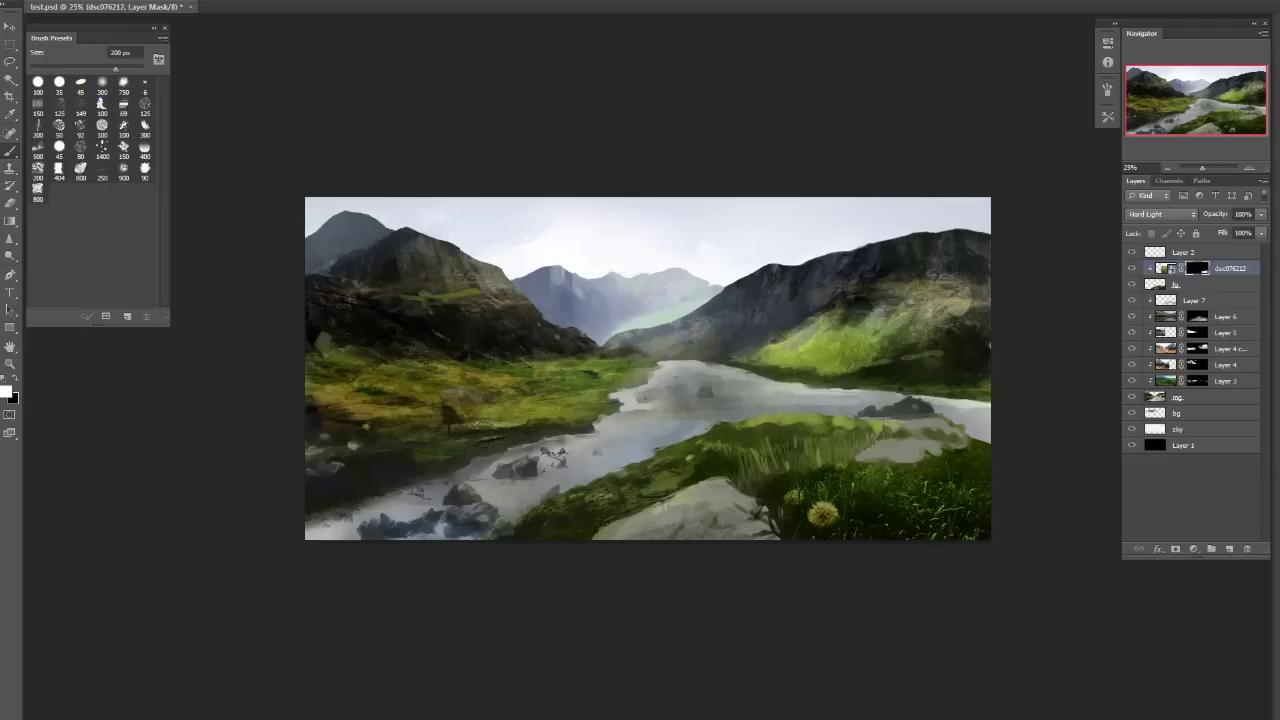
Reveal the grass texture along the middle of the foreground bank on the mask, and check the painting in a mirrored view.
key(bracketright)
key(bracketright)
drag(690, 455, 830, 448)
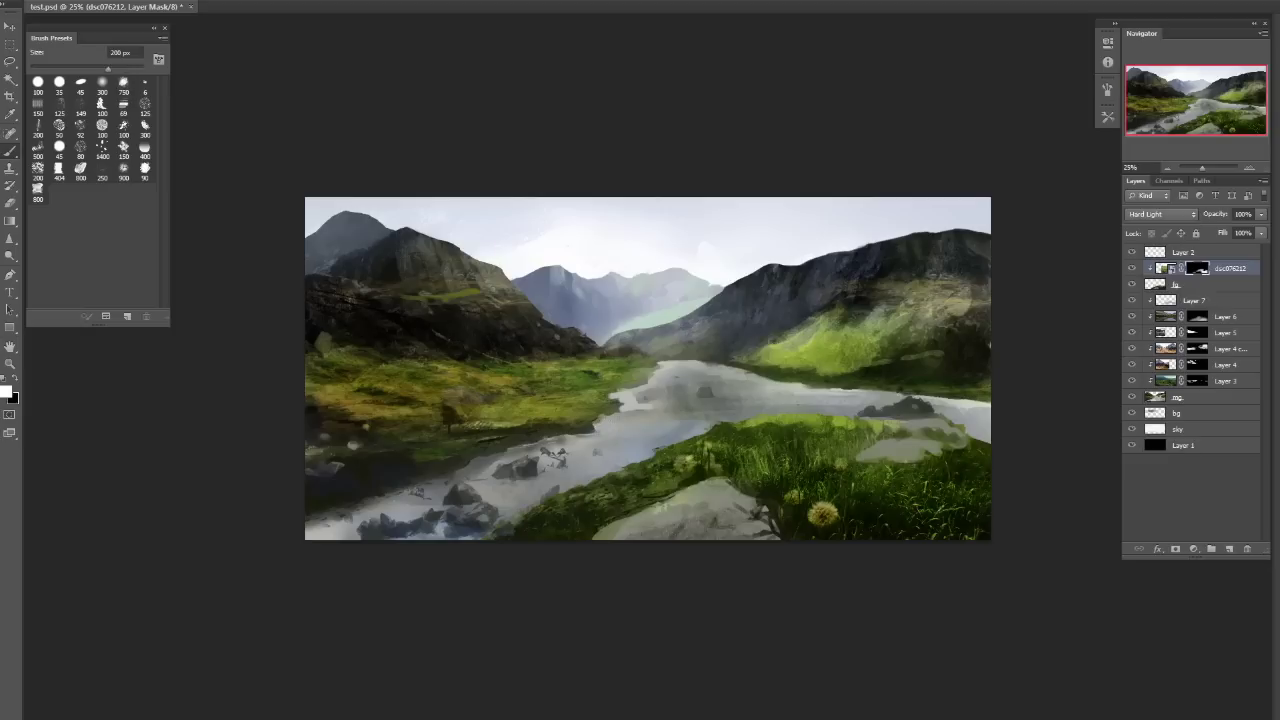
key(shift+h)
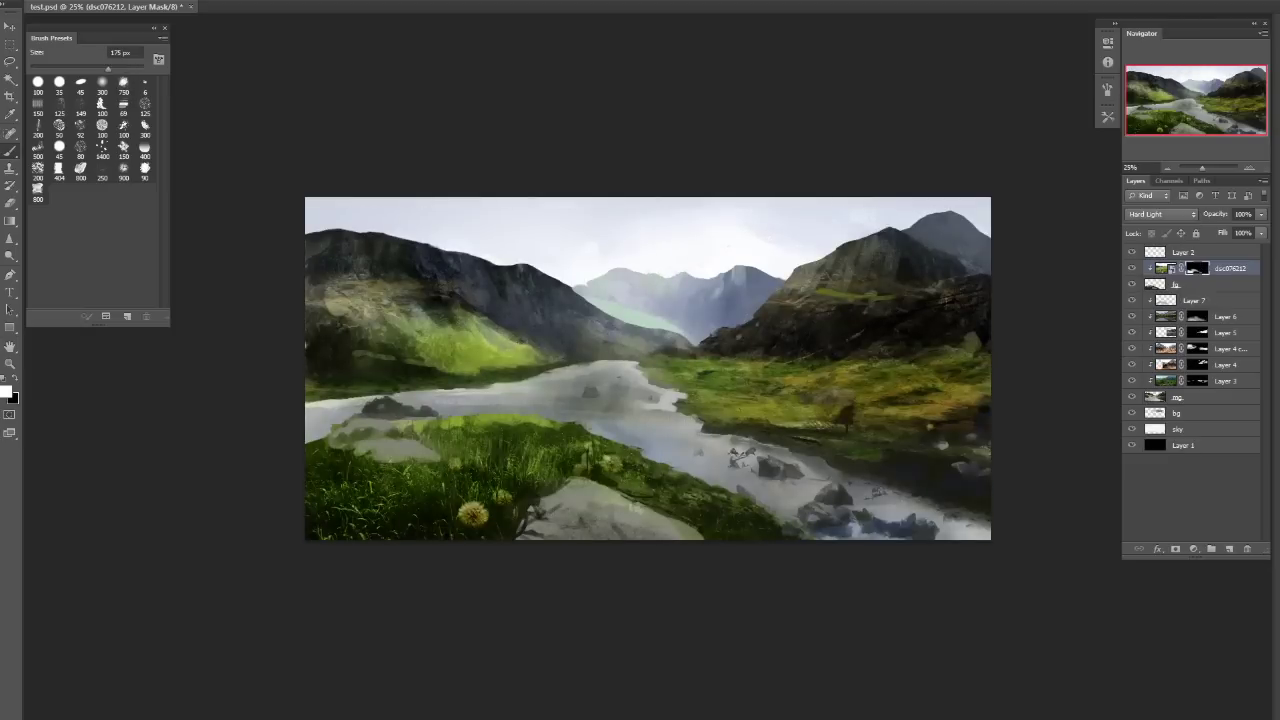
key(shift+h)
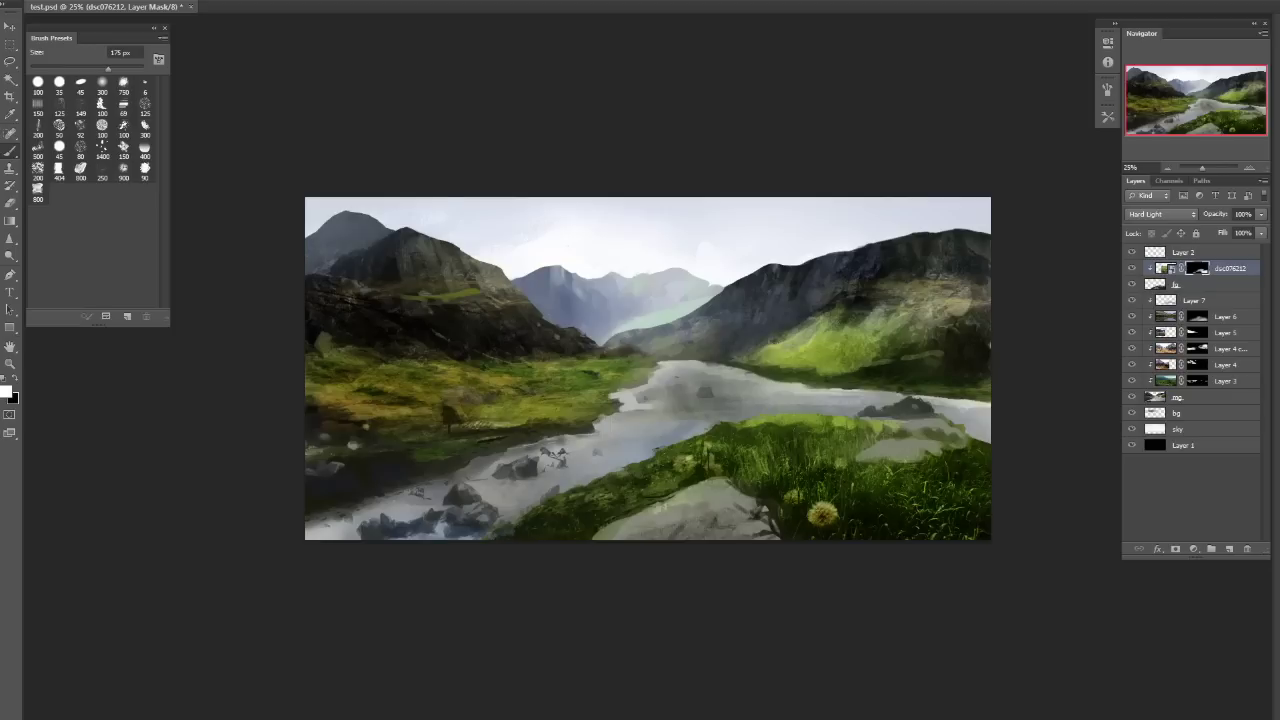
Merge the dsc076212 grass texture into the fg layer and hide fg.
click(1210, 284)
click(1210, 268)
click(1132, 268)
click(1132, 268)
key(Delete)
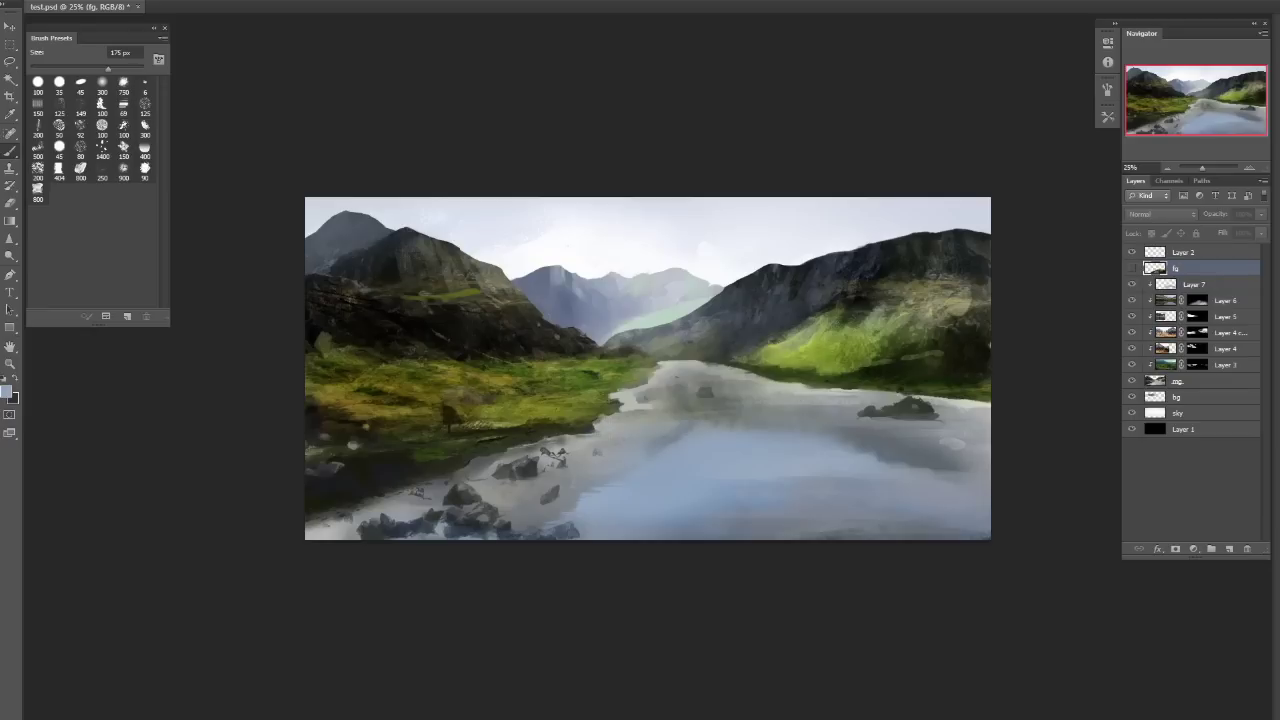
Merge Layer 3, Layer 4 and the Layer 4 copy down into the mg layer.
click(1225, 365)
key(ctrl+e)
key(ctrl+alt+z)
key(ctrl+alt+z)
click(1225, 349)
key(ctrl+e)
key(ctrl+e)
click(1228, 333)
key(ctrl+e)
Merge Layer 5, Layer 6 and Layer 7 down into the mg layer.
click(1225, 317)
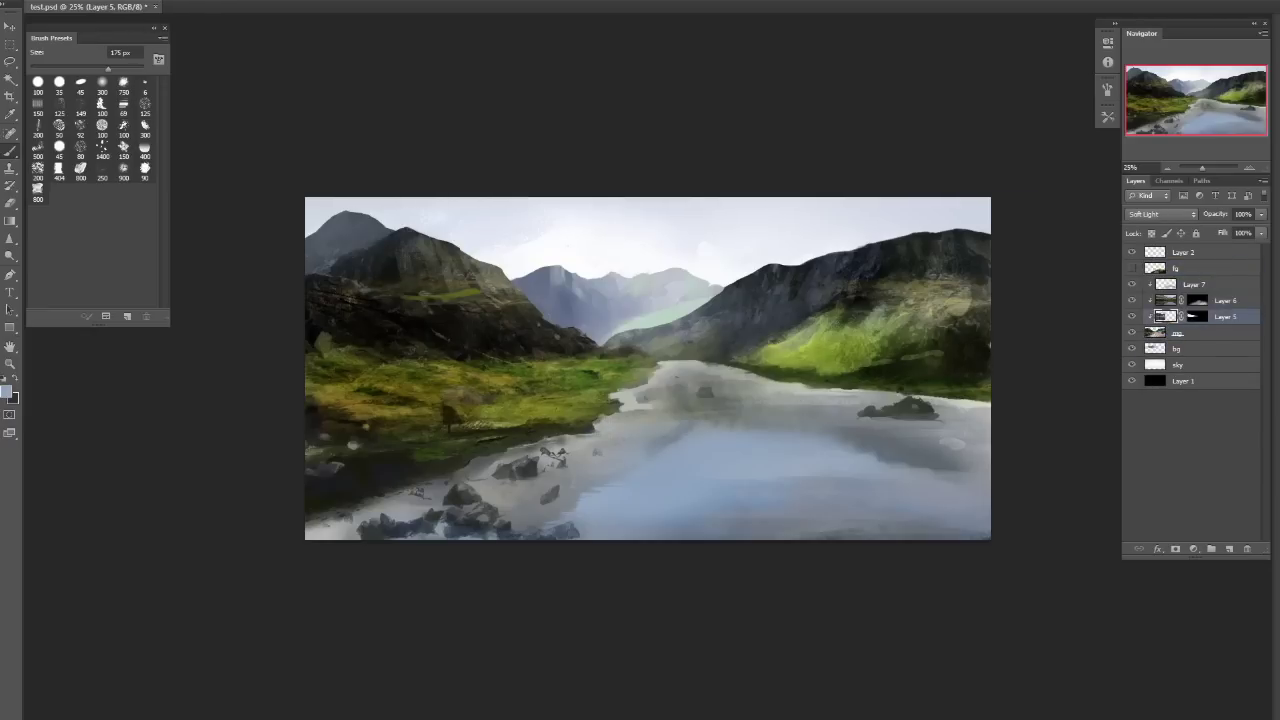
key(ctrl+e)
click(1225, 301)
key(ctrl+e)
click(1225, 285)
key(ctrl+e)
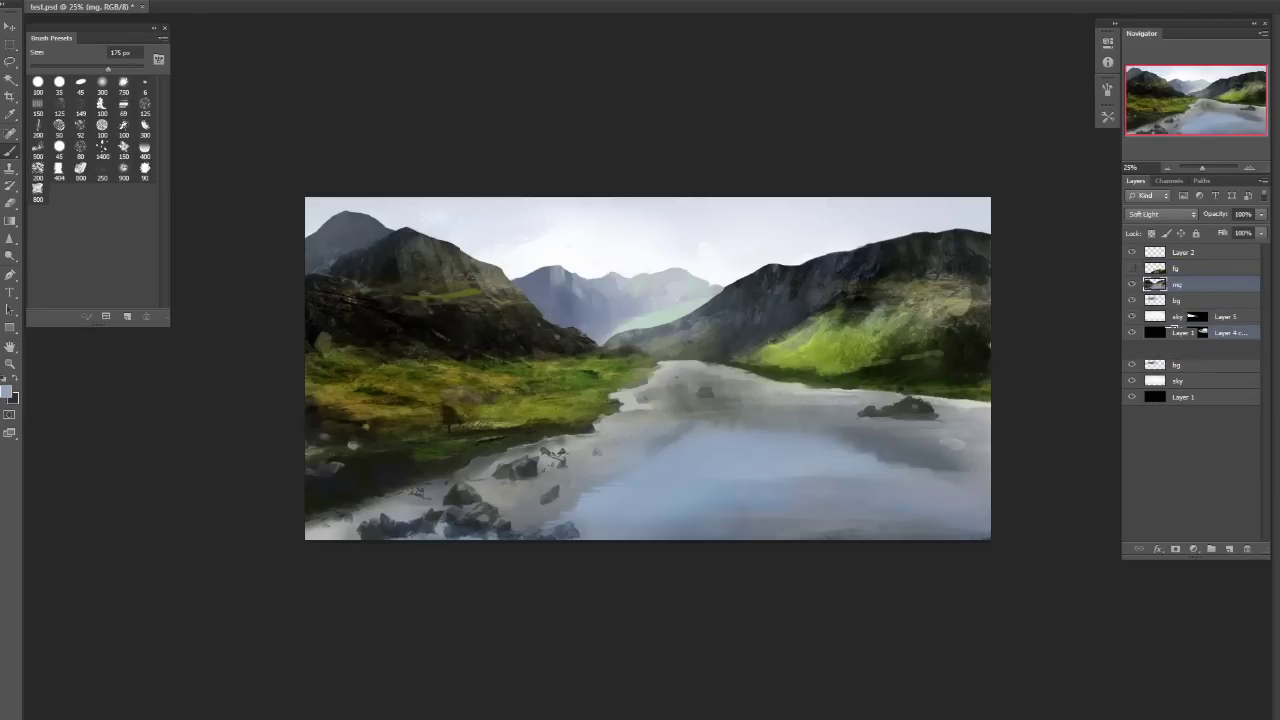
click(1131, 268)
click(1131, 268)
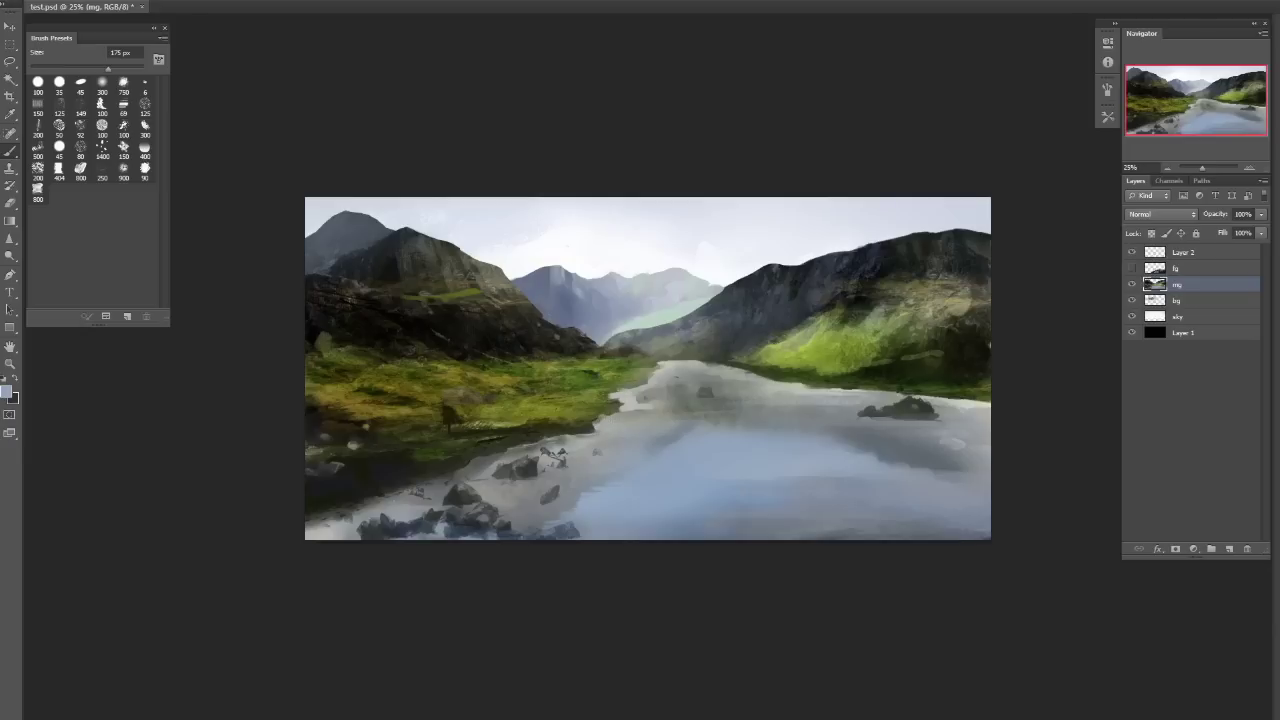
Show the fg layer again, delete Layer 2 and save test.psd.
click(1225, 252)
click(1225, 285)
click(1131, 268)
click(1225, 252)
click(1131, 252)
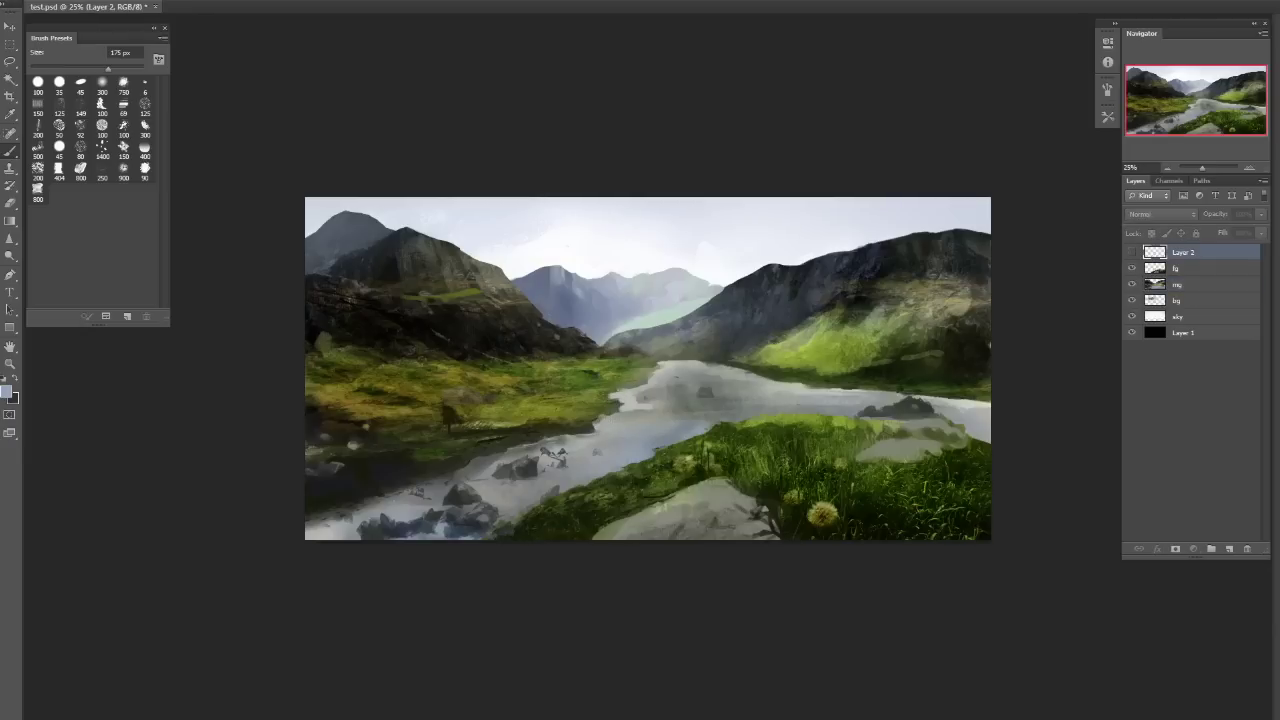
key(Delete)
key(ctrl+s)
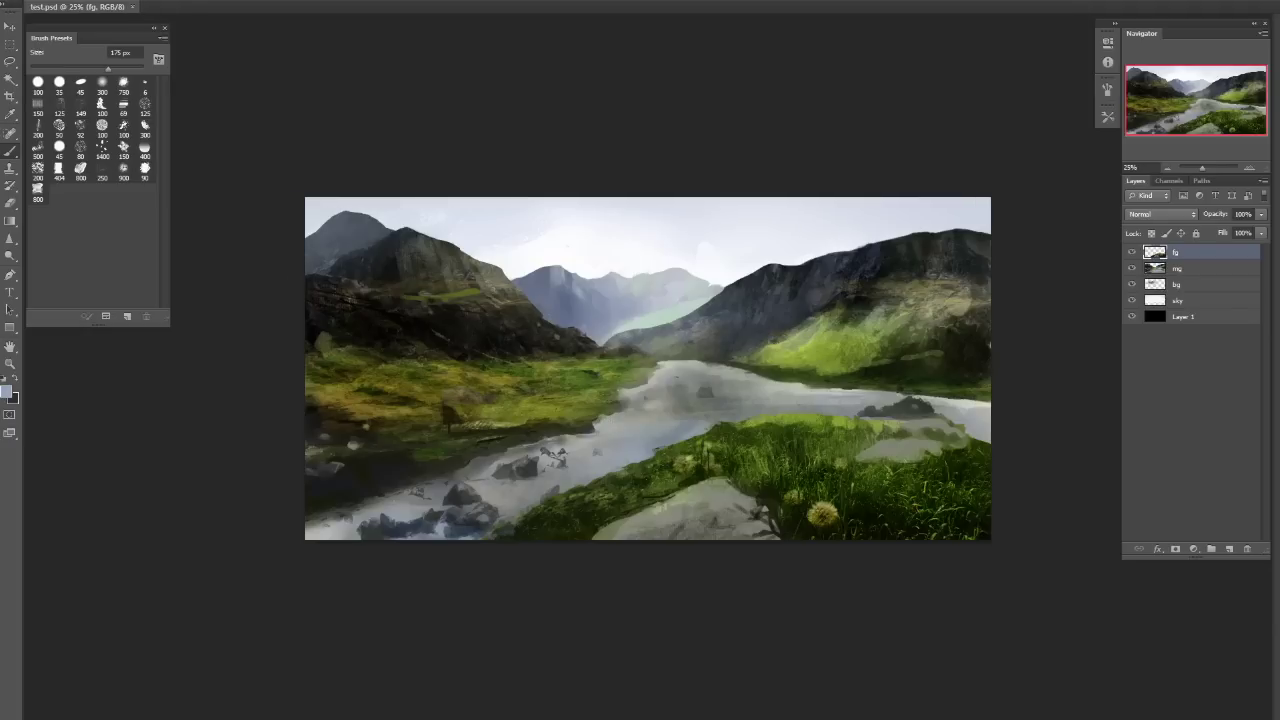
Hide fg and mg, and paint over the green slope of the distant mountains on bg with sampled blue-grey using the soft 300 px brush.
click(1195, 284)
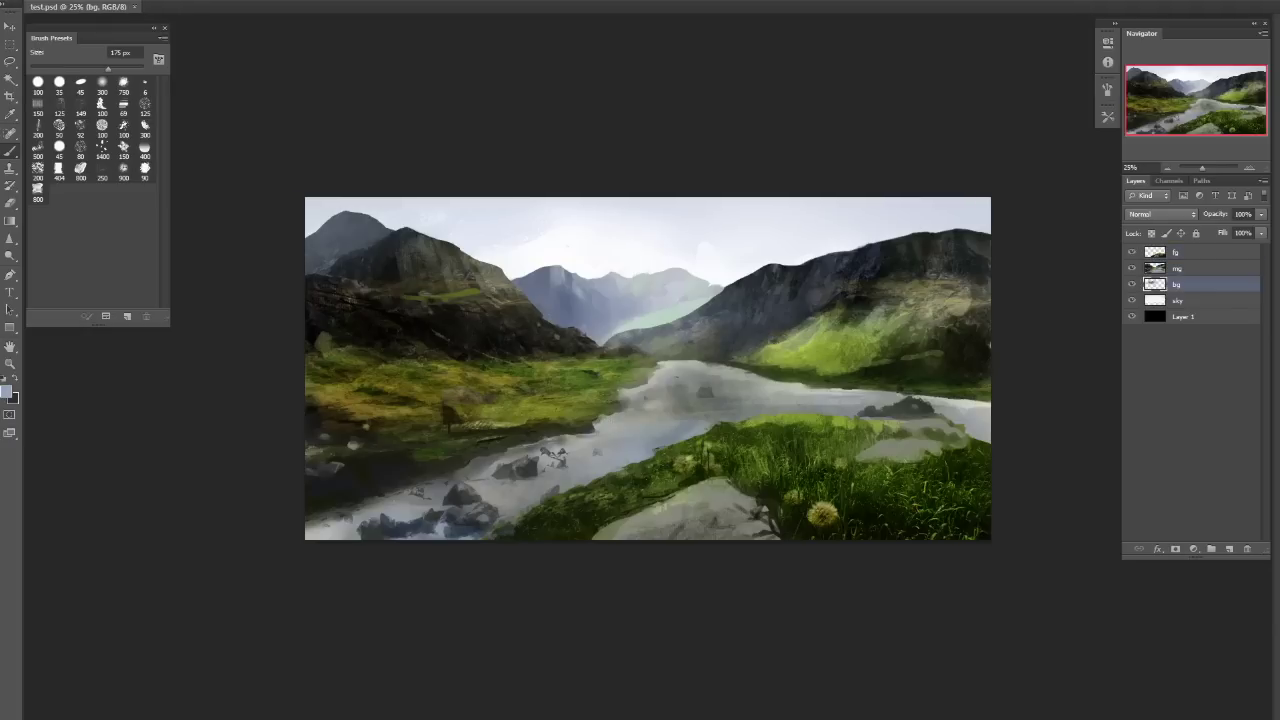
drag(1132, 252, 1132, 268)
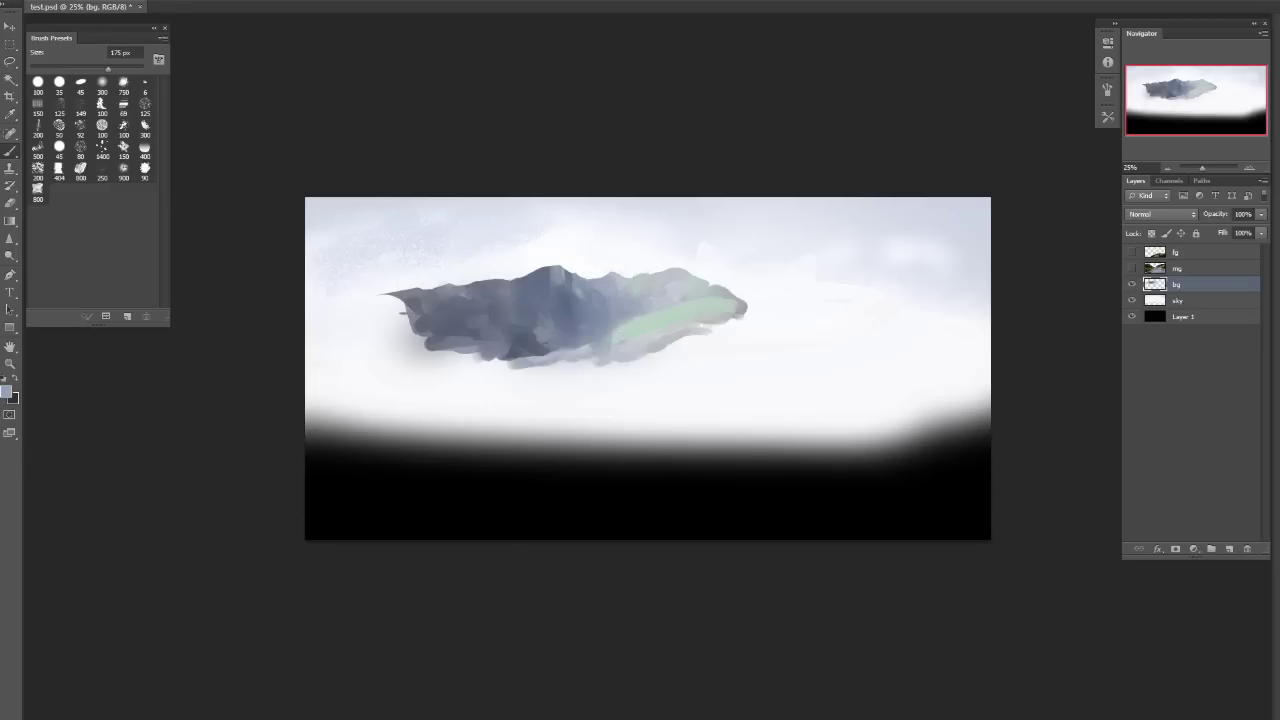
alt+click(575, 319)
key(bracketright)
key(bracketright)
key(bracketleft)
key(bracketleft)
right_click(588, 294)
key(Escape)
key(bracketright)
key(bracketright)
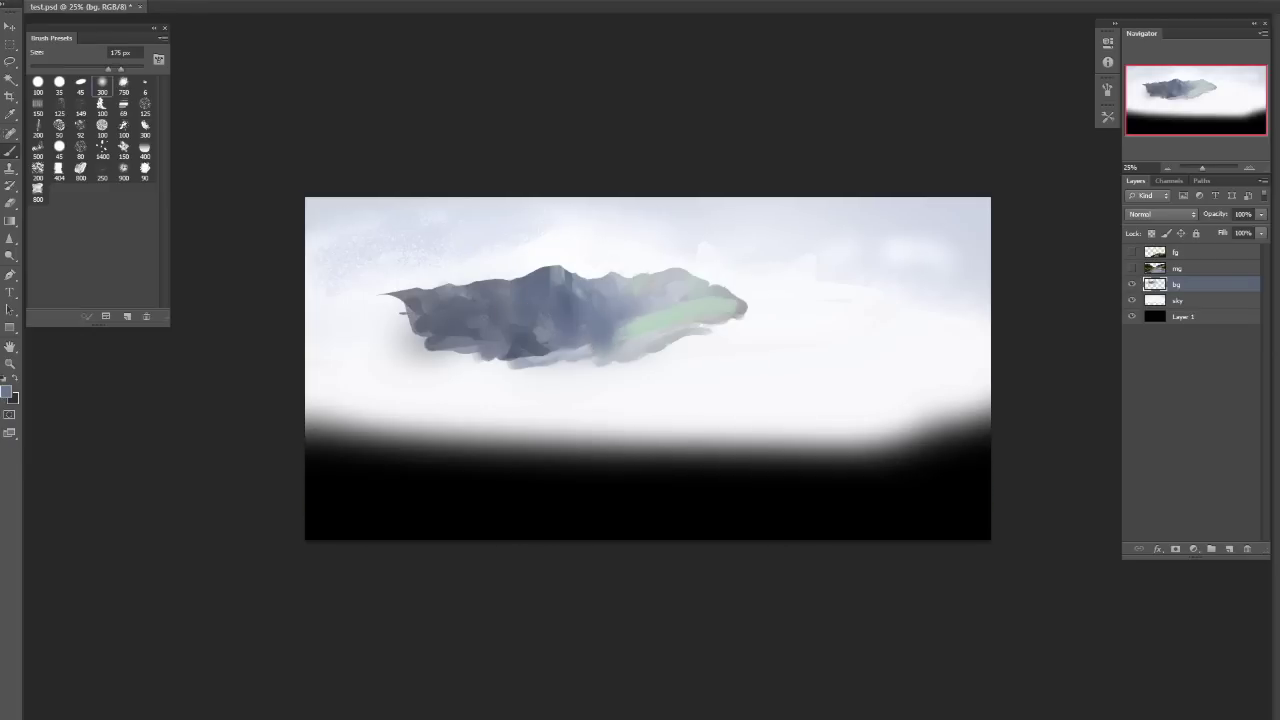
mouse_move(610, 330)
mouse_down()
mouse_move(730, 320)
mouse_move(735, 300)
mouse_up()
alt+click(672, 298)
key(bracketright)
alt+click(624, 336)
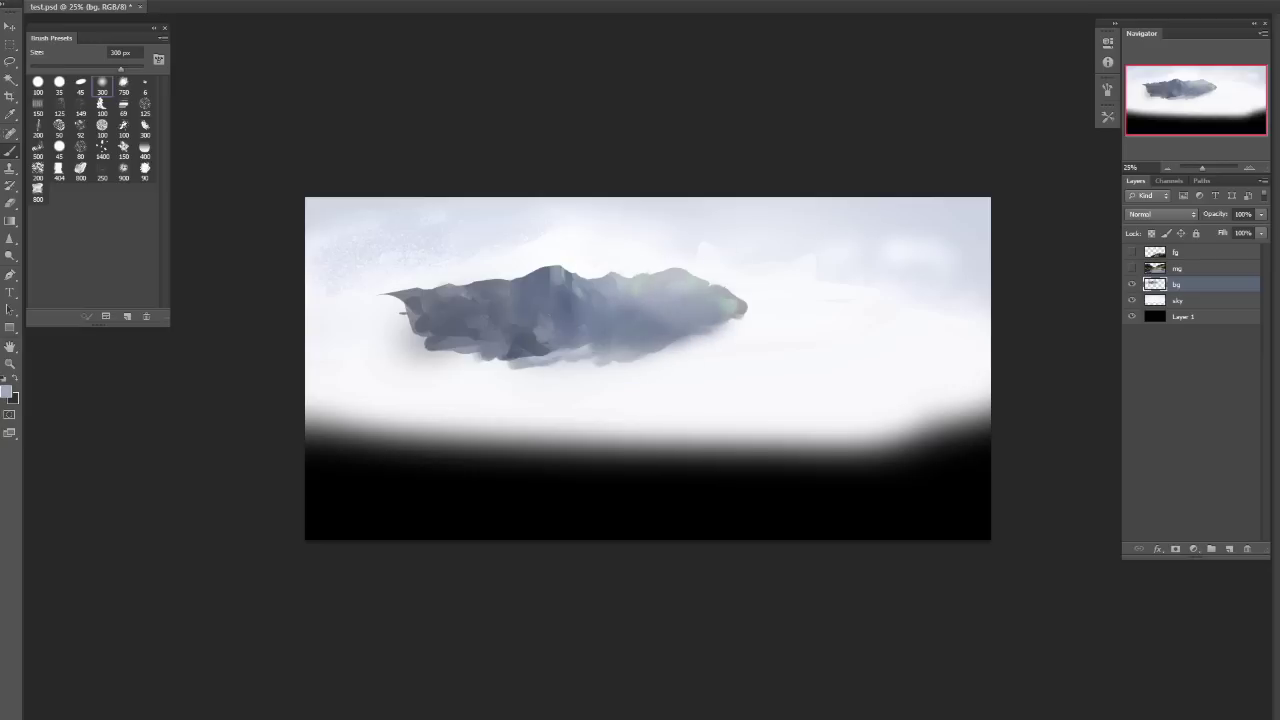
Refine the distant mountains on bg with a textured brush, then show fg and mg again and save the file.
click(101, 103)
drag(616, 298, 615, 328)
click(80, 82)
click(80, 148)
drag(1132, 252, 1132, 268)
key(ctrl+s)
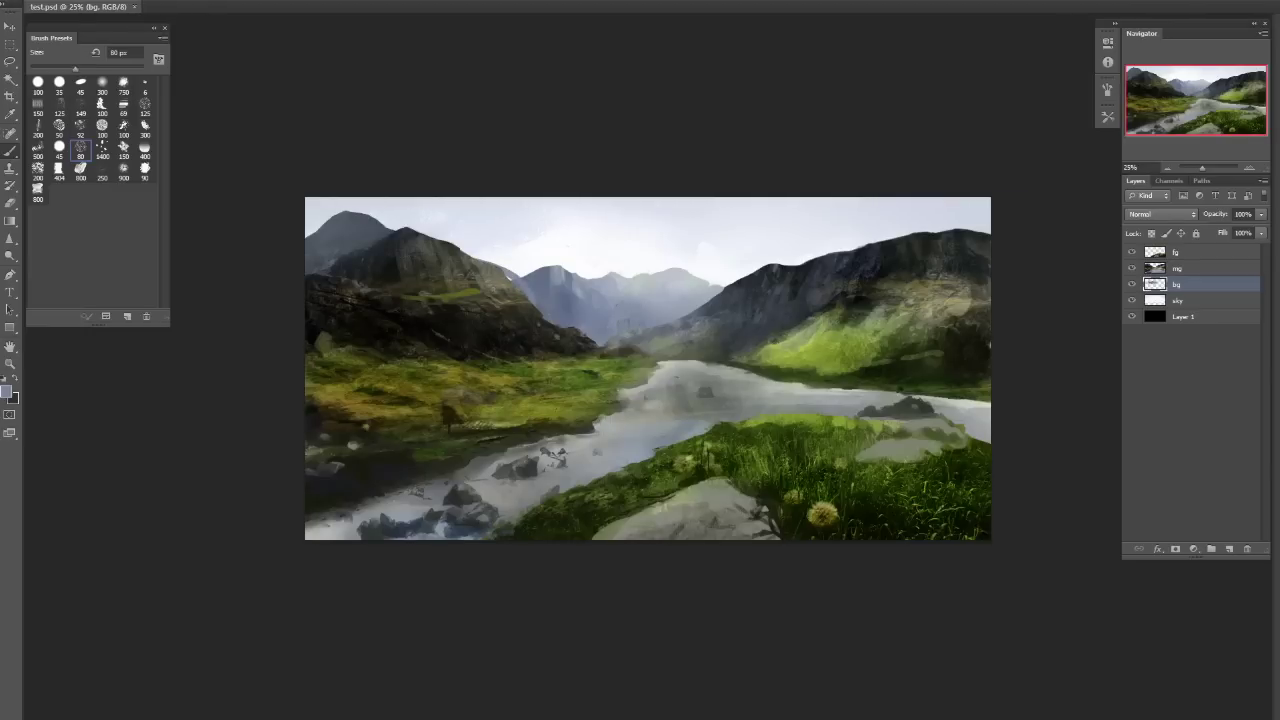
drag(470, 290, 418, 303)
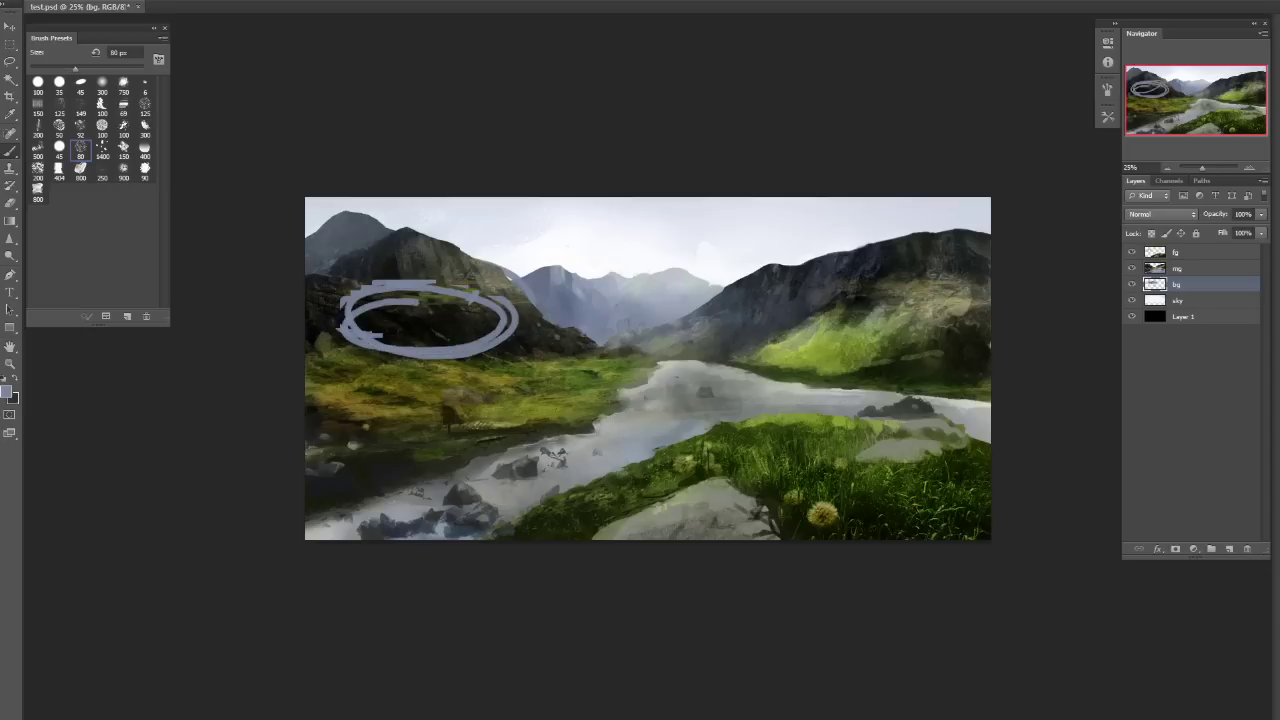
mouse_move(437, 414)
mouse_down()
mouse_move(558, 408)
mouse_move(575, 378)
mouse_move(660, 363)
mouse_up()
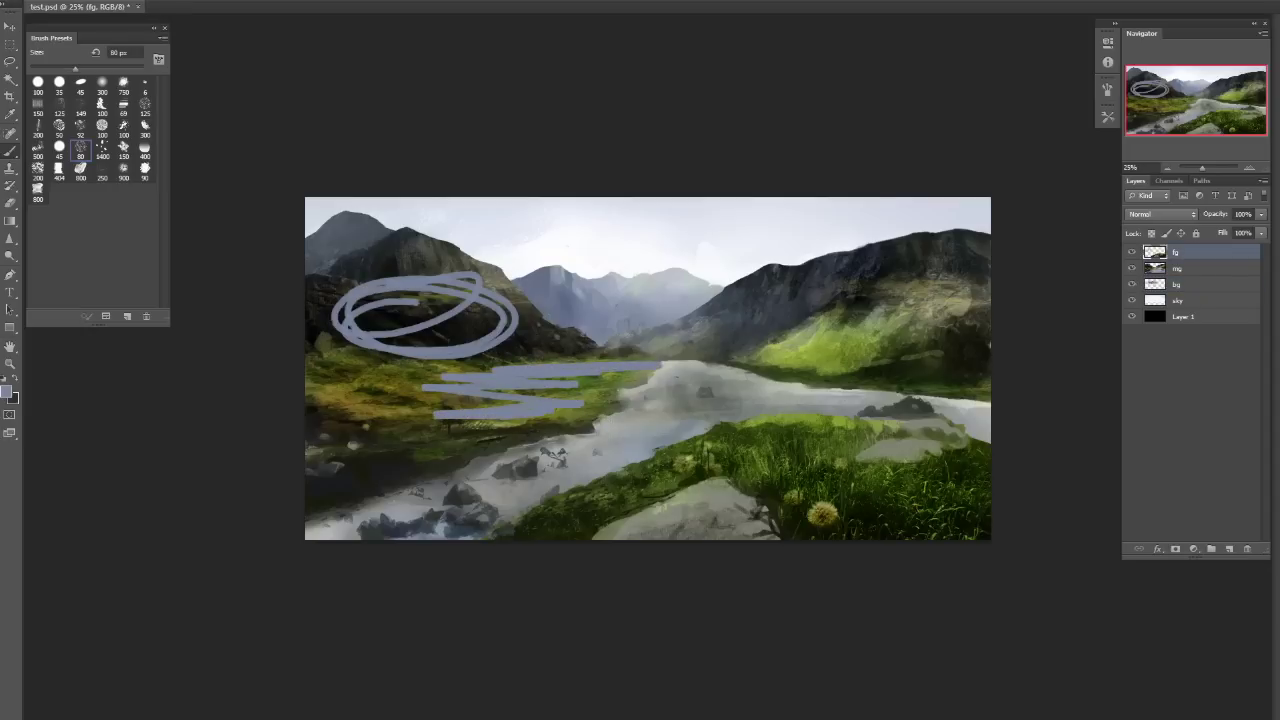
key(ctrl+alt+z)
key(ctrl+alt+z)
key(ctrl+alt+z)
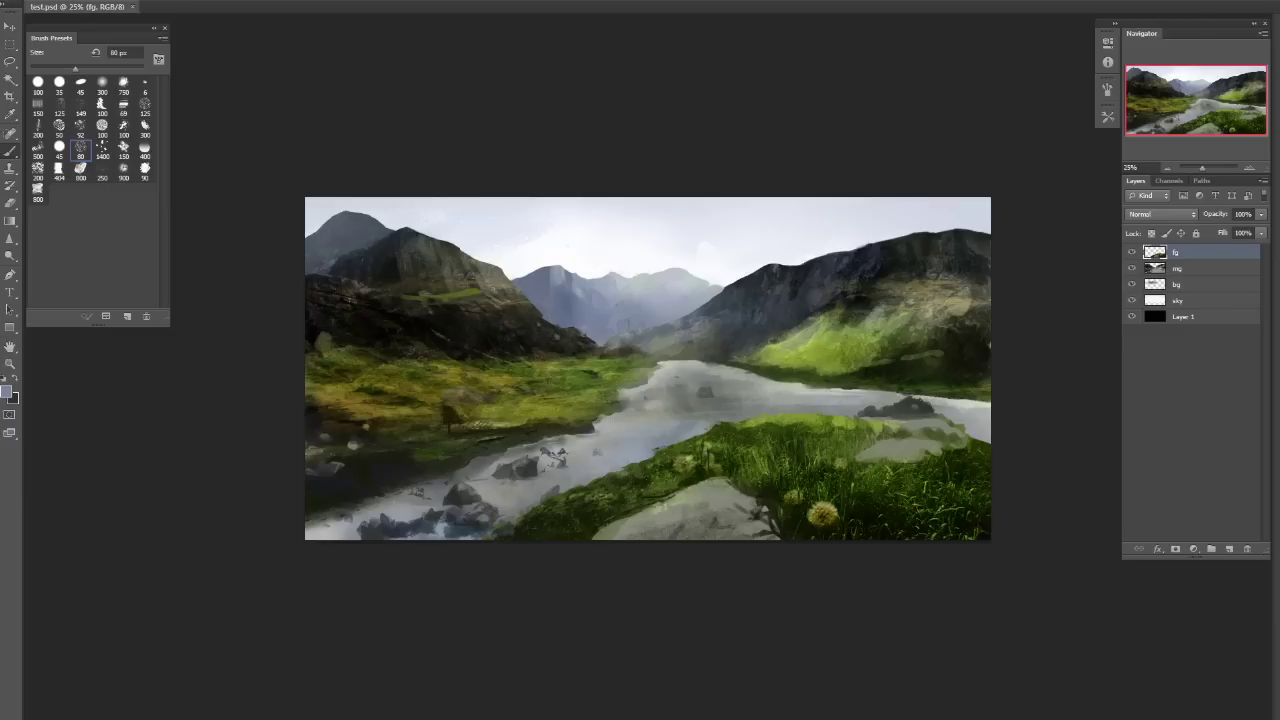
Add a new layer above fg and outline the large foreground rock with the Lasso.
key(ctrl+alt+shift+n)
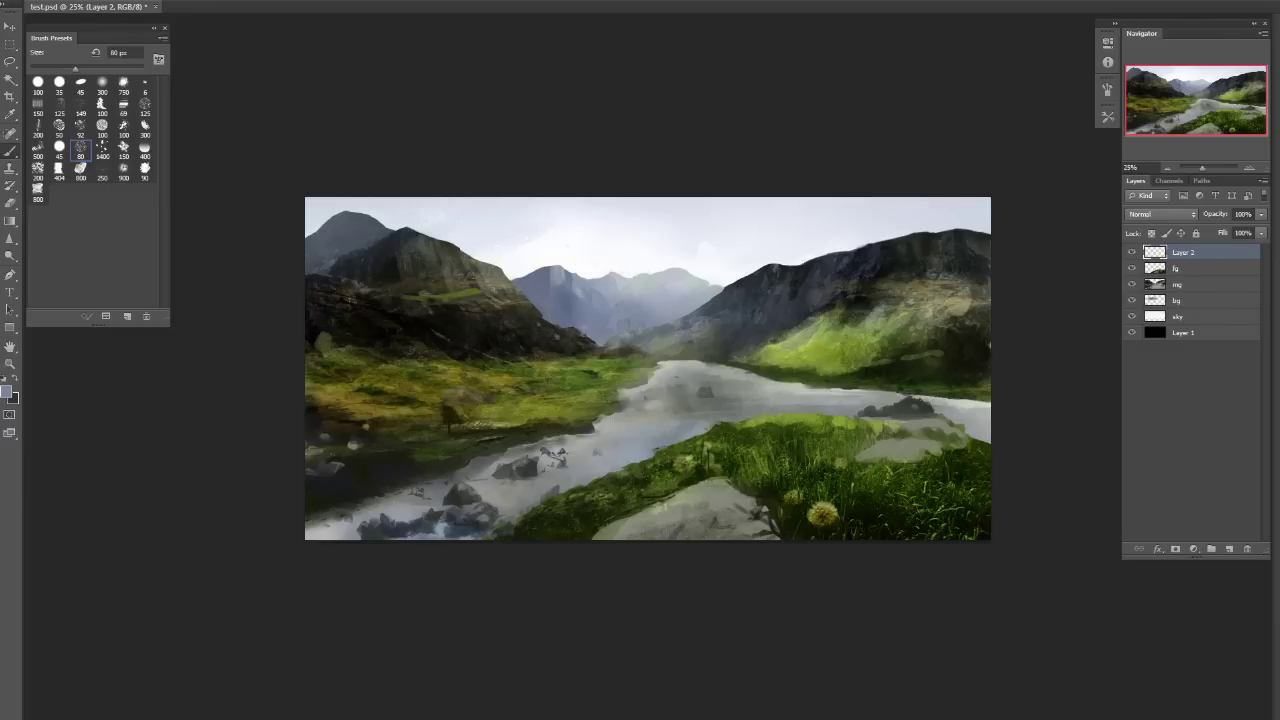
key(l)
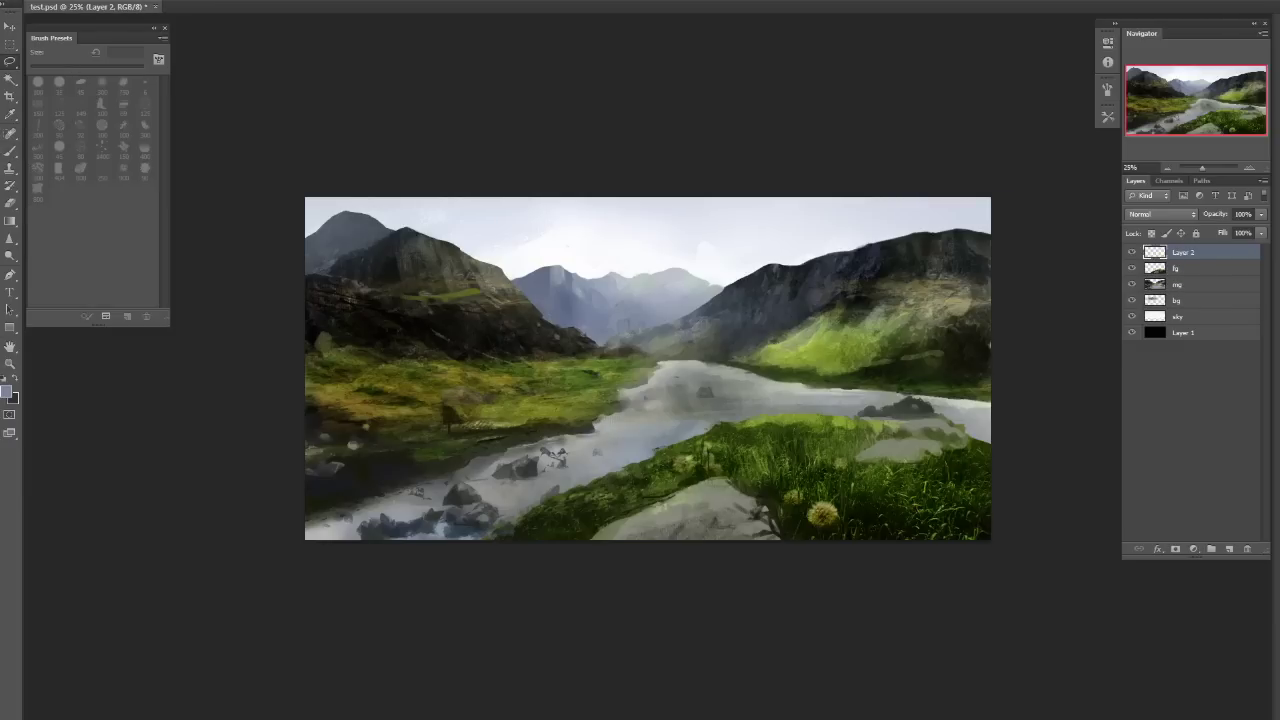
drag(674, 496, 592, 538)
mouse_move(758, 503)
mouse_down()
mouse_move(780, 530)
mouse_move(760, 546)
mouse_up()
Paint light highlights in colour #dee2d3 inside the selected foreground rock.
key(b)
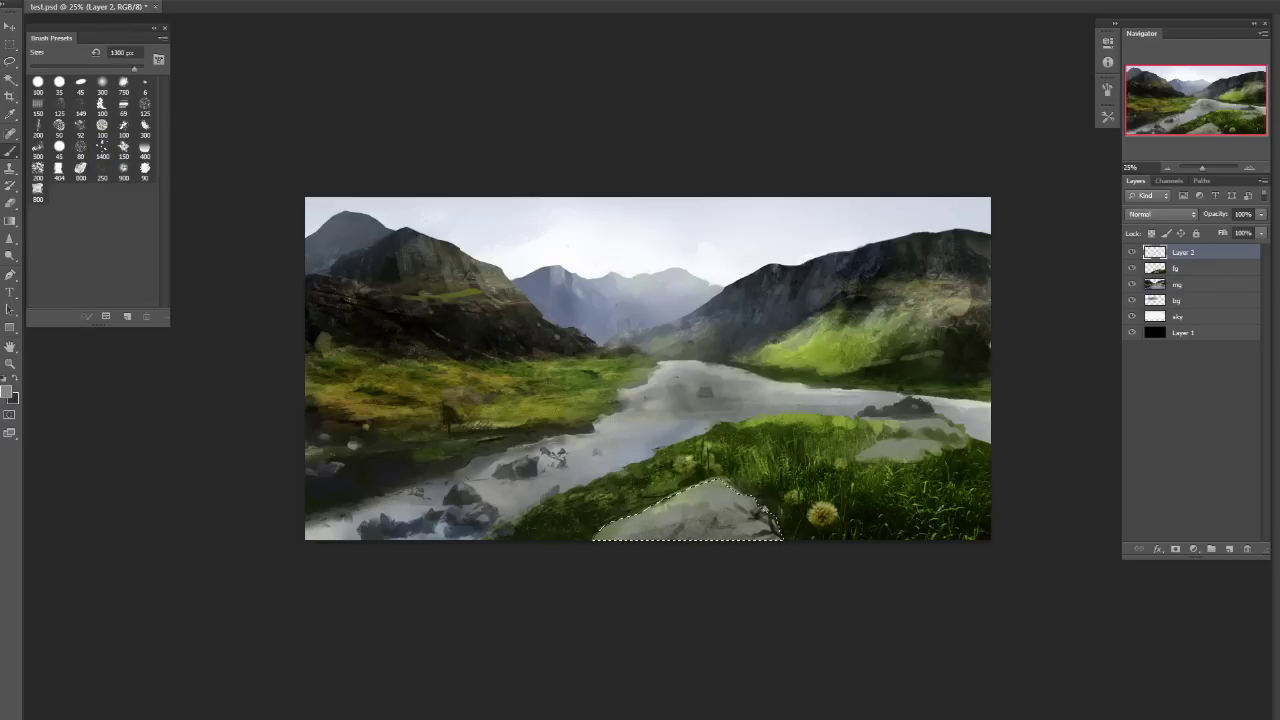
key(bracketleft)
key(bracketleft)
key(bracketleft)
key(bracketleft)
key(bracketleft)
key(bracketleft)
key(bracketleft)
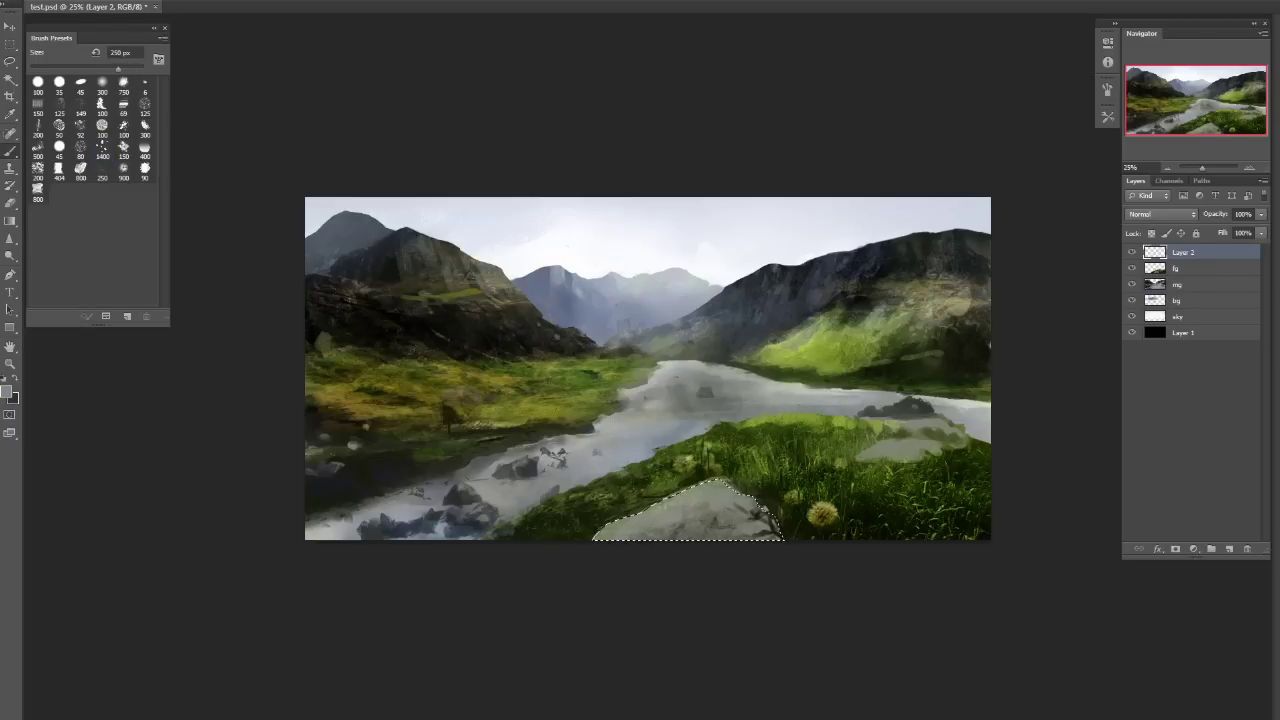
alt+click(668, 508)
click(6, 391)
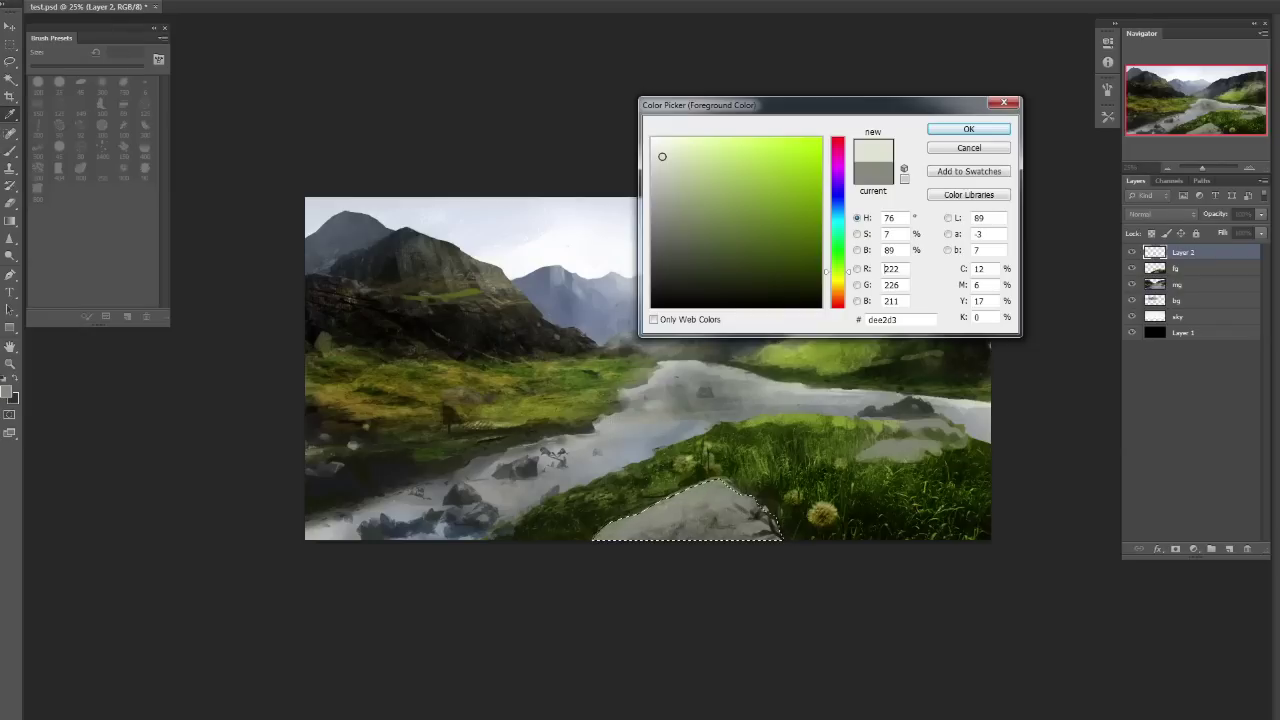
key(Return)
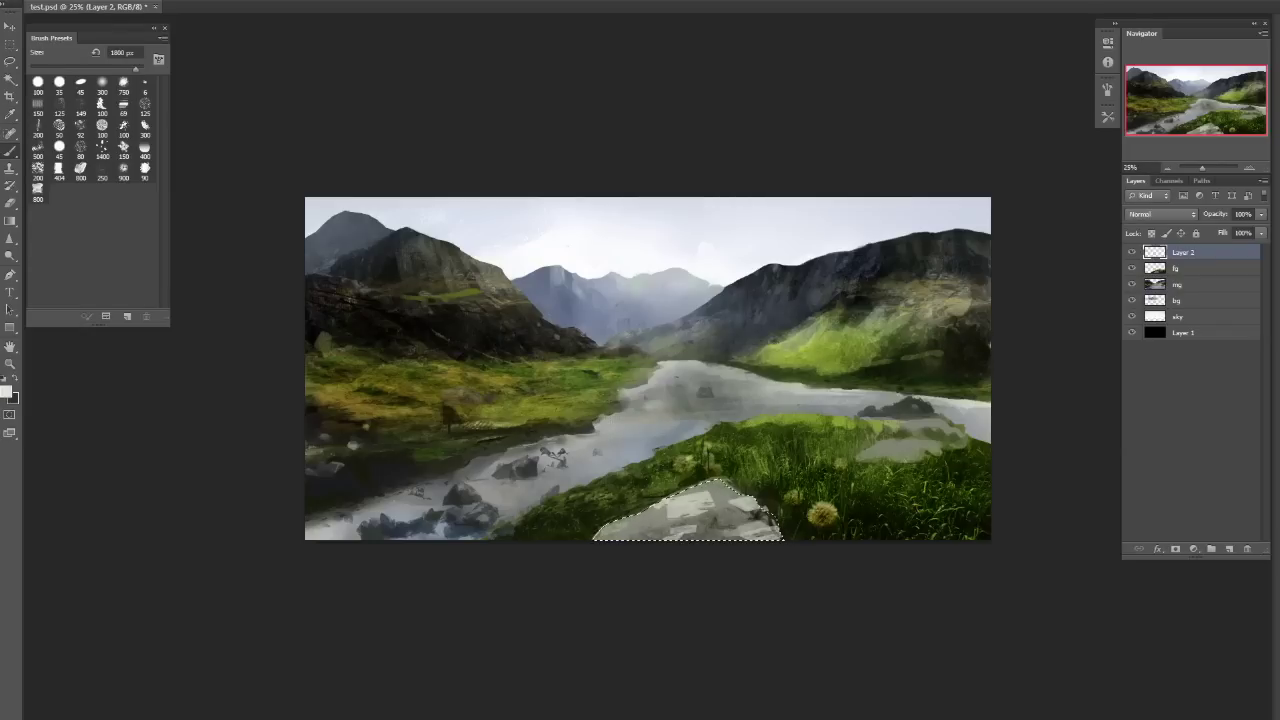
mouse_move(750, 505)
mouse_down()
mouse_move(680, 530)
mouse_move(740, 500)
mouse_up()
Paint darker grey facets over the foreground rock with sampled colours and clear the selection.
alt+click(765, 528)
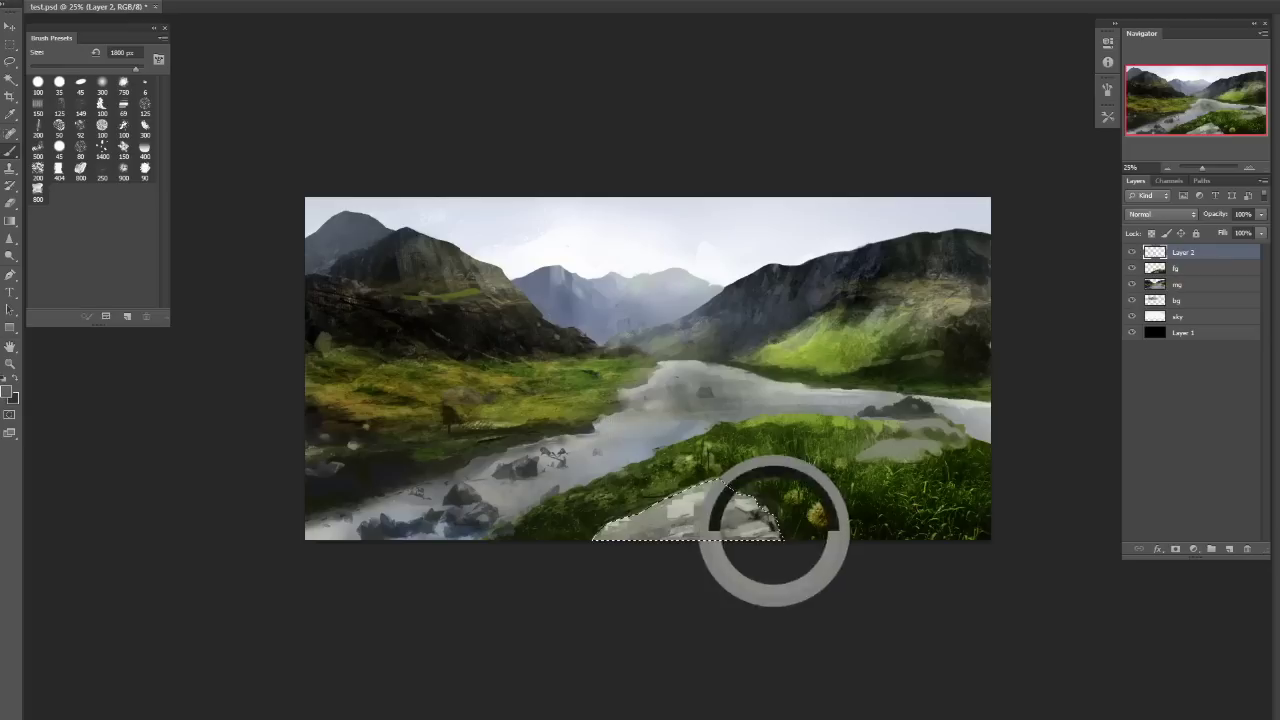
drag(620, 520, 745, 530)
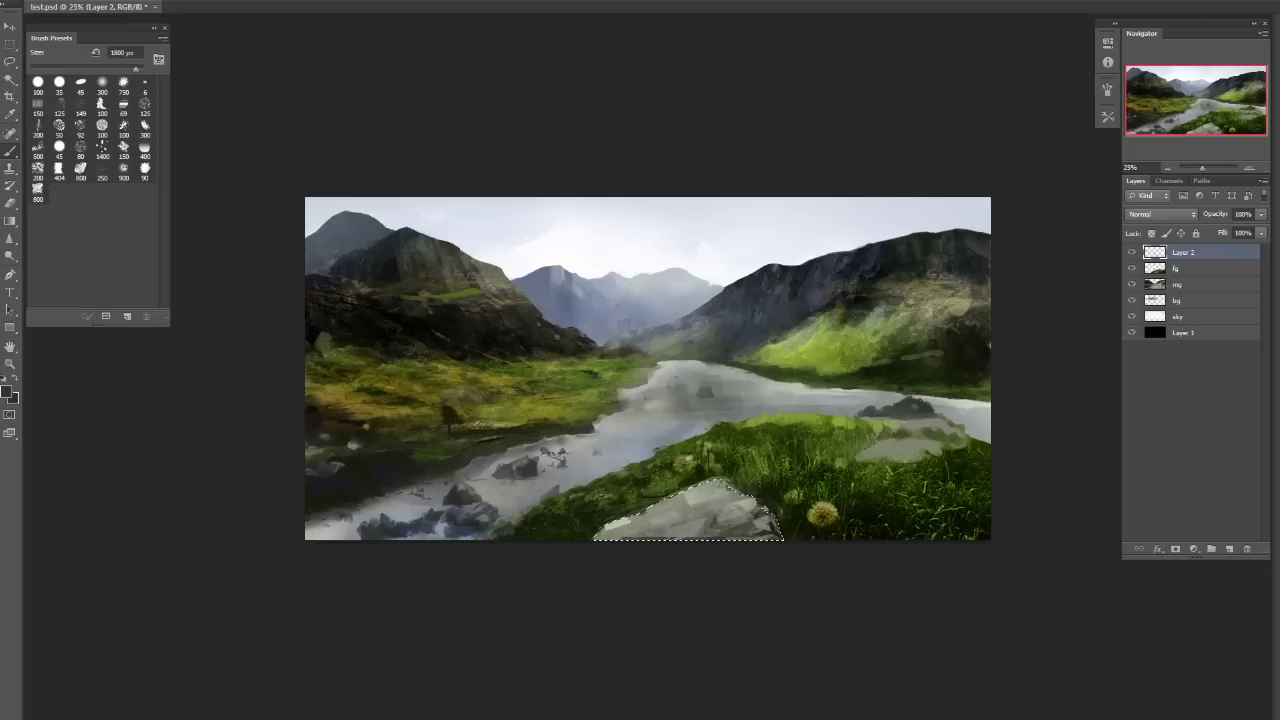
key(ctrl+d)
drag(625, 530, 745, 505)
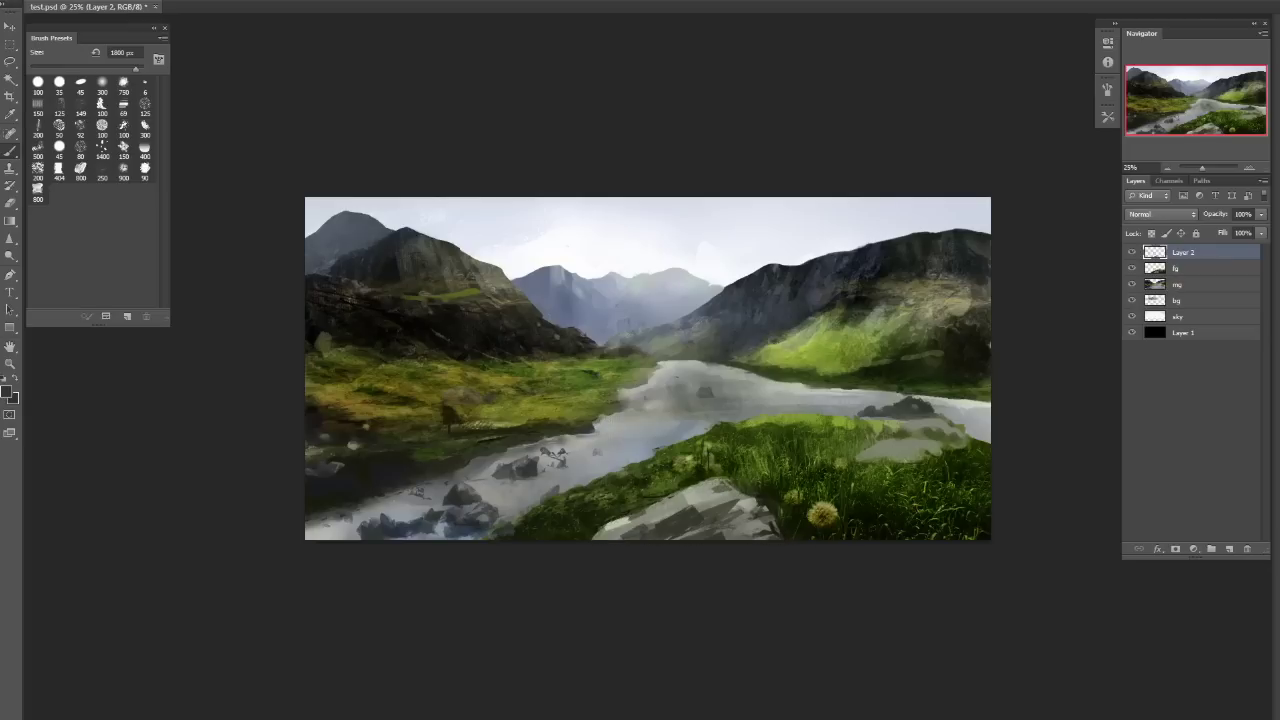
Paint thin light grass blades beside the dandelion on Layer 2 with a small 150-preset brush in a sampled colour.
click(102, 149)
alt+click(782, 416)
click(37, 104)
drag(108, 68, 44, 68)
alt+click(704, 436)
key(bracketleft)
drag(868, 534, 880, 488)
drag(856, 538, 860, 524)
Paint grass along the lower edge of the pale rock on the far bank with sampled greens, enlarging the brush to 60 px.
alt+click(749, 507)
key(bracketright)
key(bracketright)
key(bracketright)
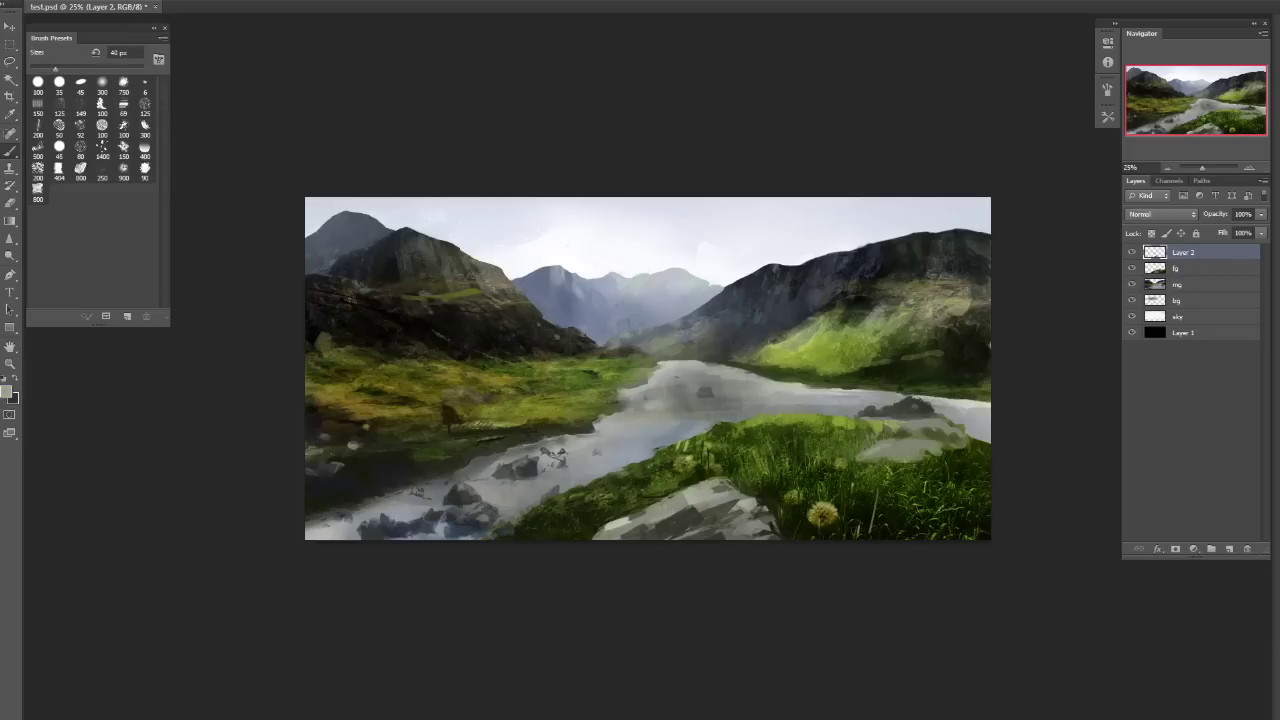
alt+click(885, 467)
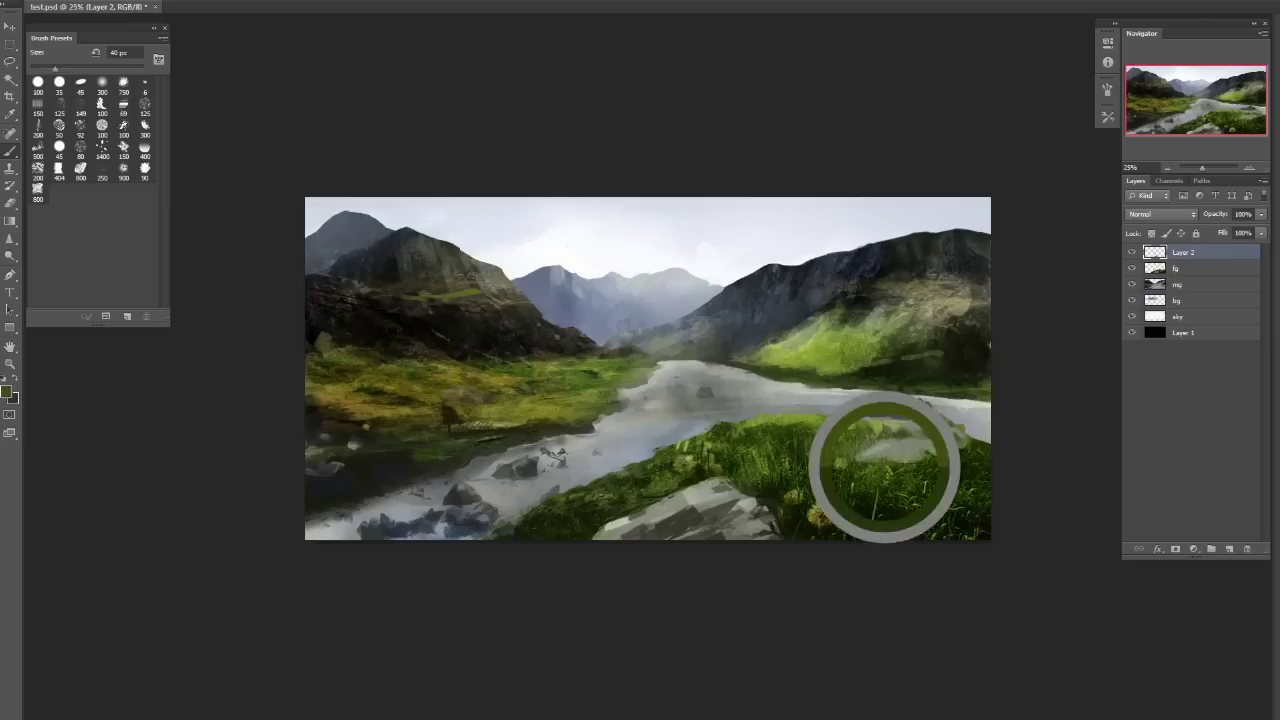
alt+click(935, 462)
key(bracketright)
key(bracketright)
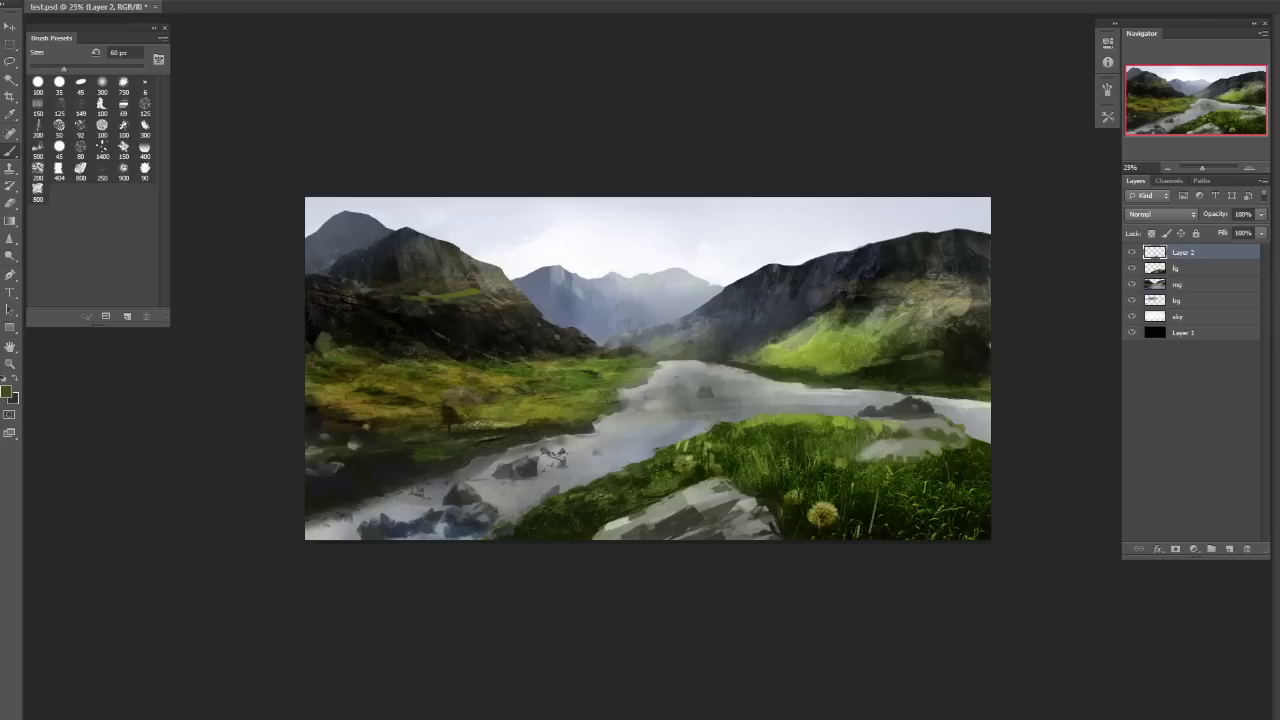
Paint thin grass blades at the right edge of the foreground with a smaller brush in a sampled colour.
alt+click(900, 459)
key(bracketleft)
key(bracketleft)
key(bracketleft)
key(bracketleft)
key(bracketleft)
key(bracketleft)
drag(987, 440, 985, 424)
Paint a tall dark grass blade above the dandelion with a 40 px brush, undo the blade over the rock, and merge Layer 2 into fg.
alt+click(957, 529)
key(bracketright)
key(bracketright)
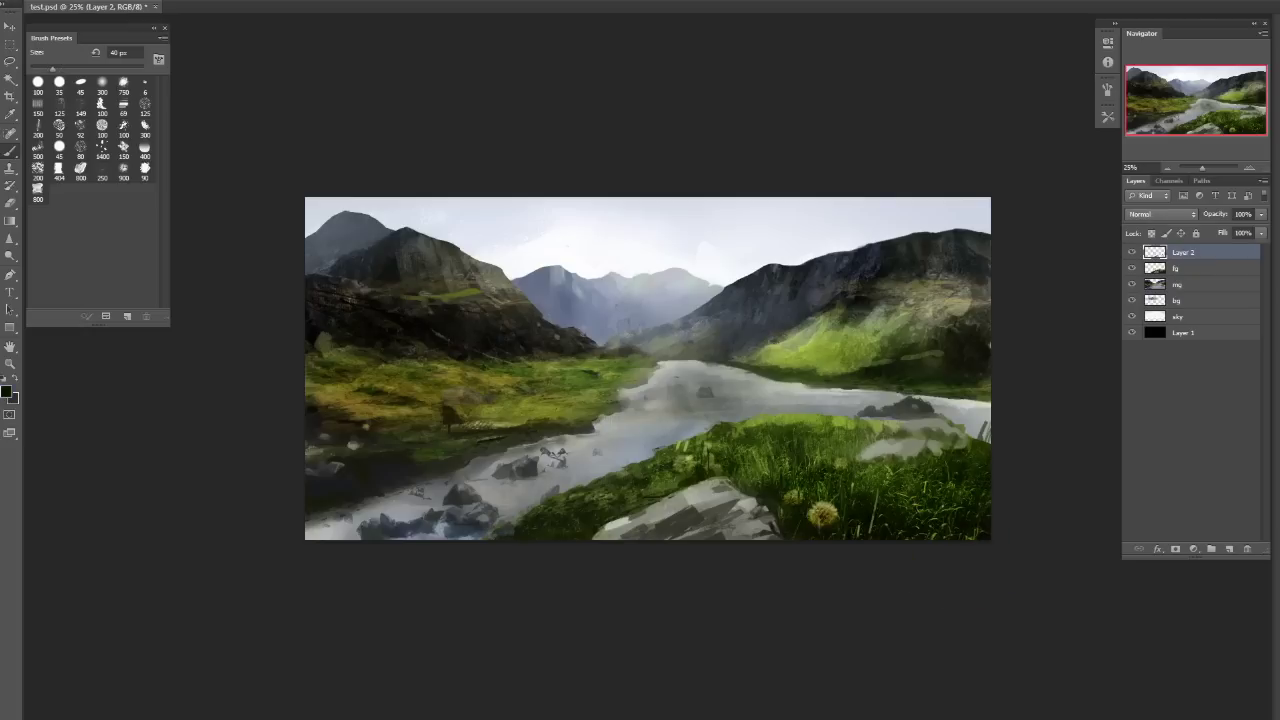
drag(867, 500, 850, 445)
drag(767, 539, 751, 497)
key(ctrl+z)
key(ctrl+e)
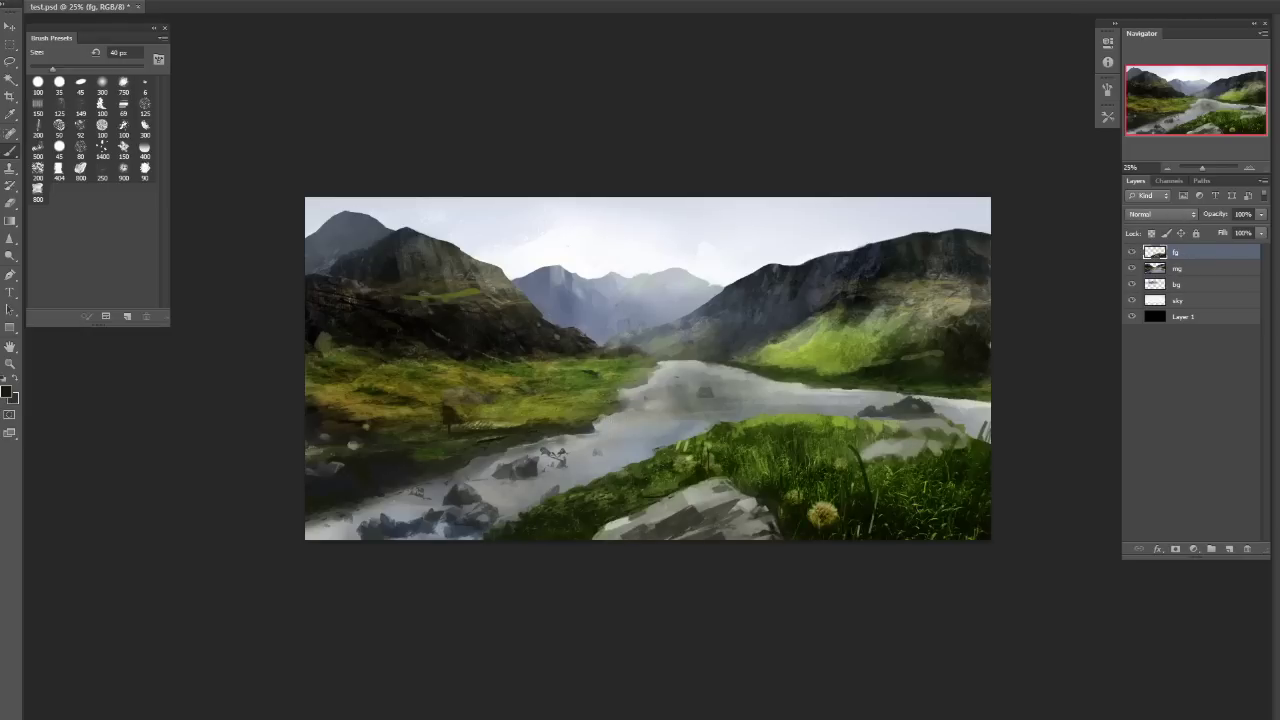
Hide the fg layer and add a new layer directly above mg.
key(ctrl+alt+z)
key(ctrl+alt+z)
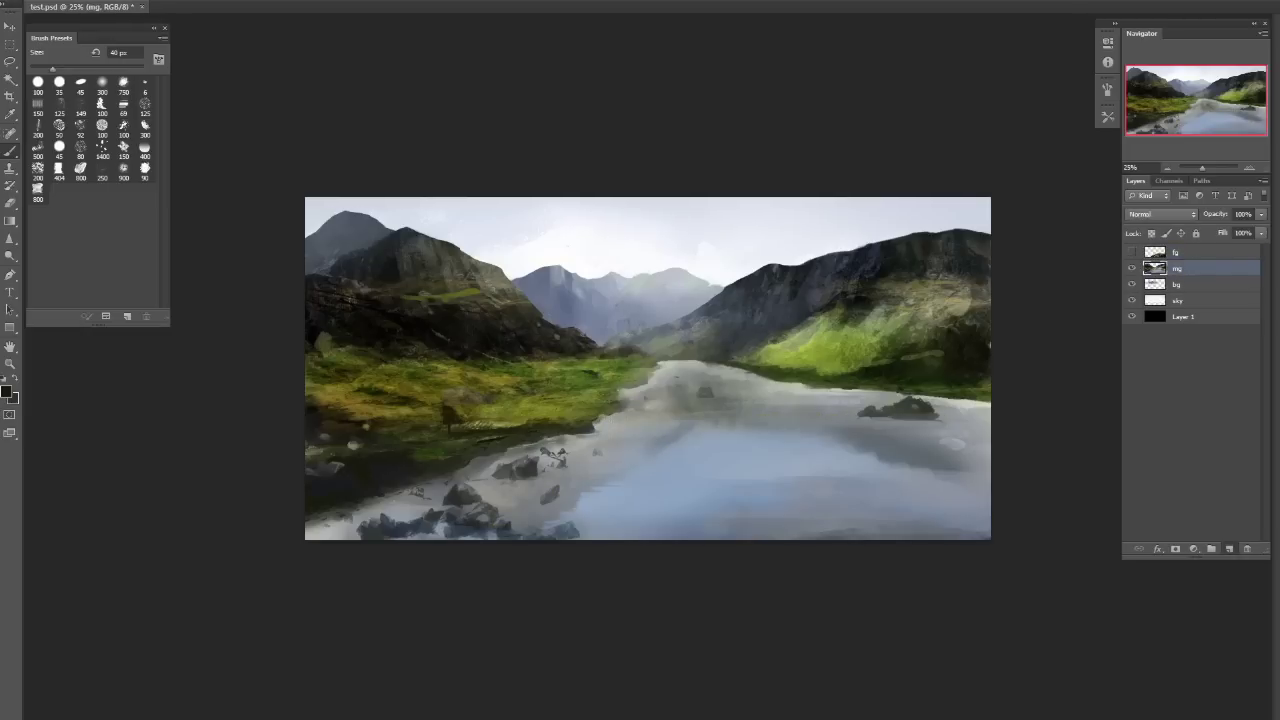
click(1177, 268)
key(ctrl+alt+shift+n)
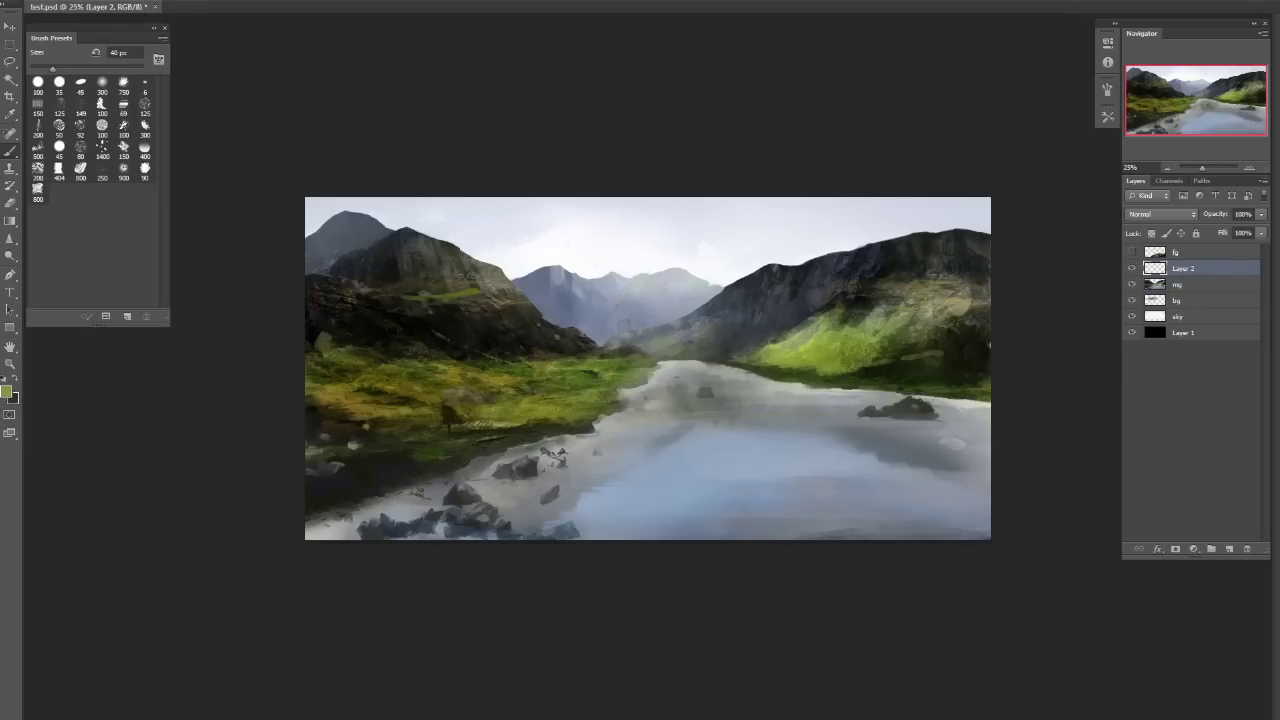
key(bracketright)
key(bracketright)
key(bracketright)
key(bracketright)
key(bracketright)
key(bracketright)
key(bracketright)
key(bracketright)
key(bracketright)
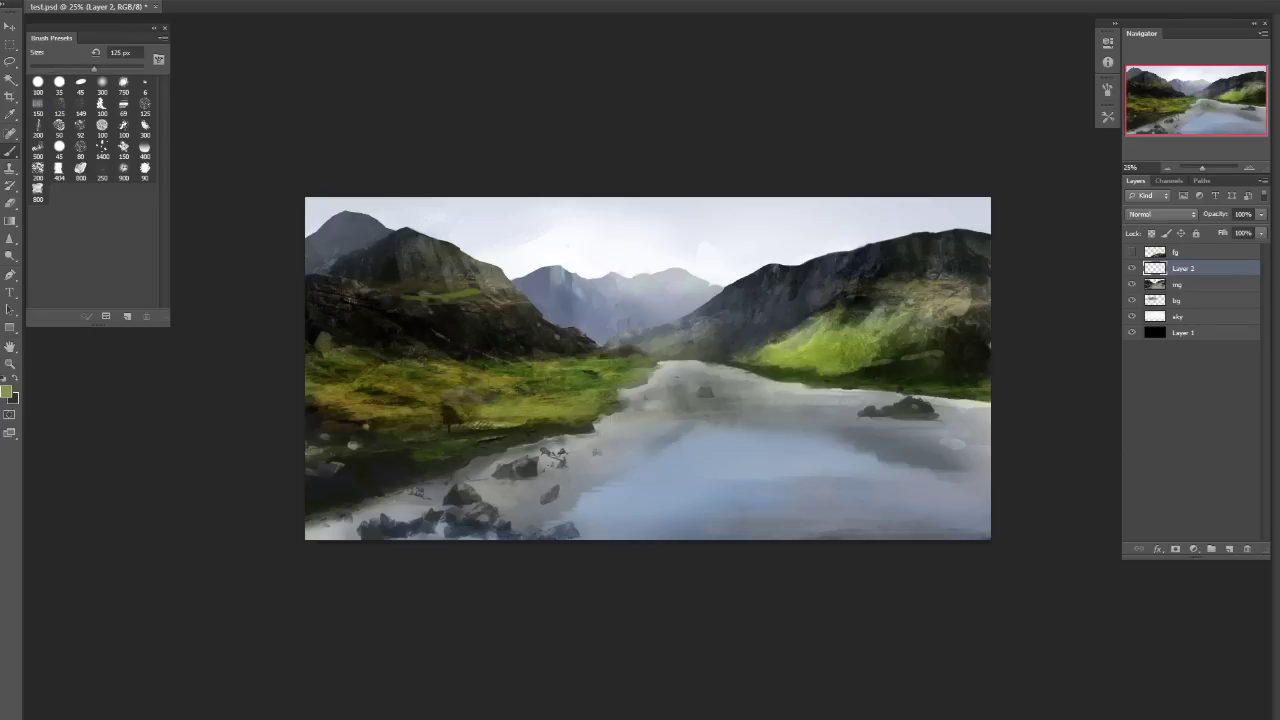
key(bracketleft)
key(bracketleft)
key(bracketleft)
key(bracketleft)
key(bracketleft)
key(bracketleft)
key(bracketleft)
key(bracketleft)
key(bracketleft)
Touch up the left bank's shoreline along the river using sampled greens and greys with a 40 px brush.
alt+click(604, 394)
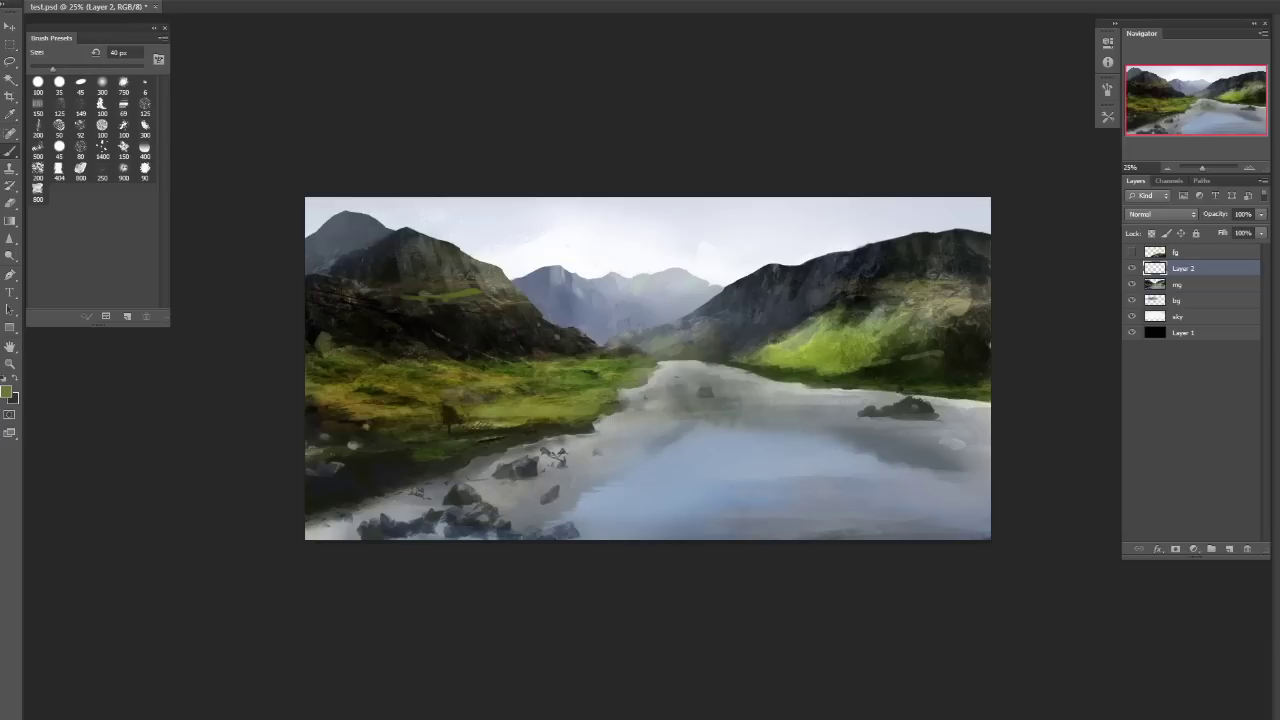
alt+click(600, 376)
alt+click(629, 384)
alt+click(655, 385)
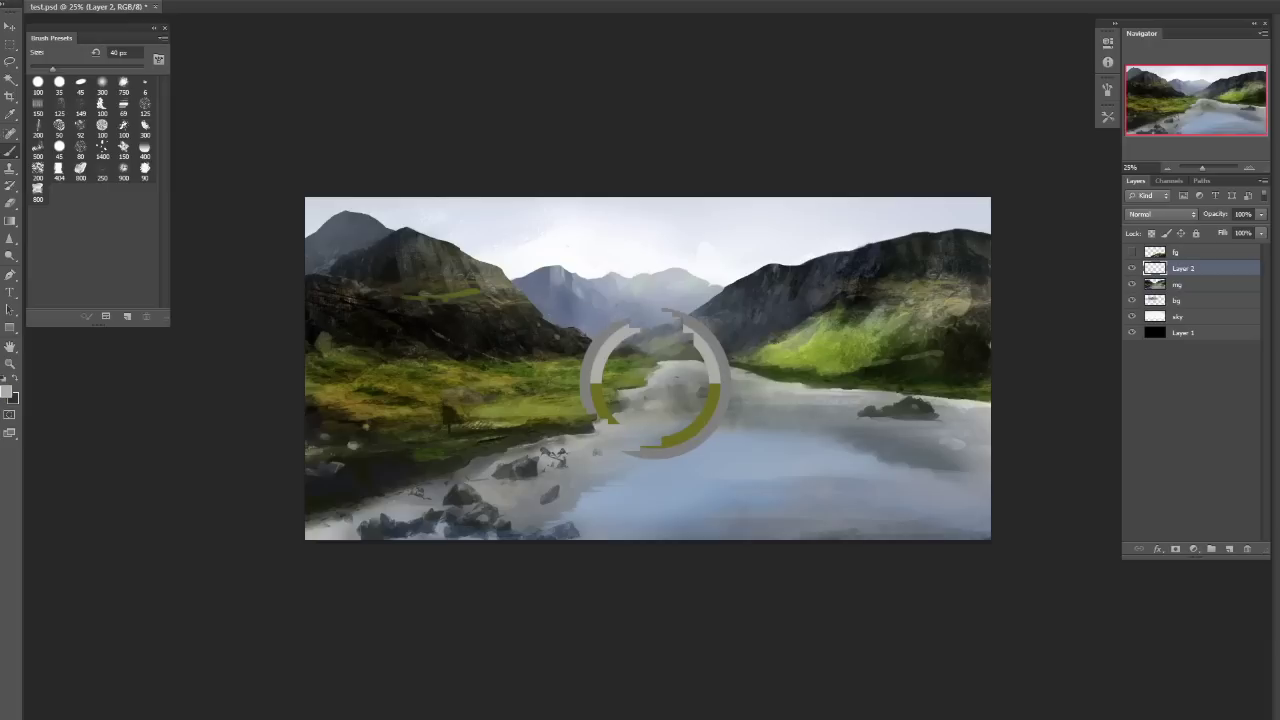
alt+click(622, 369)
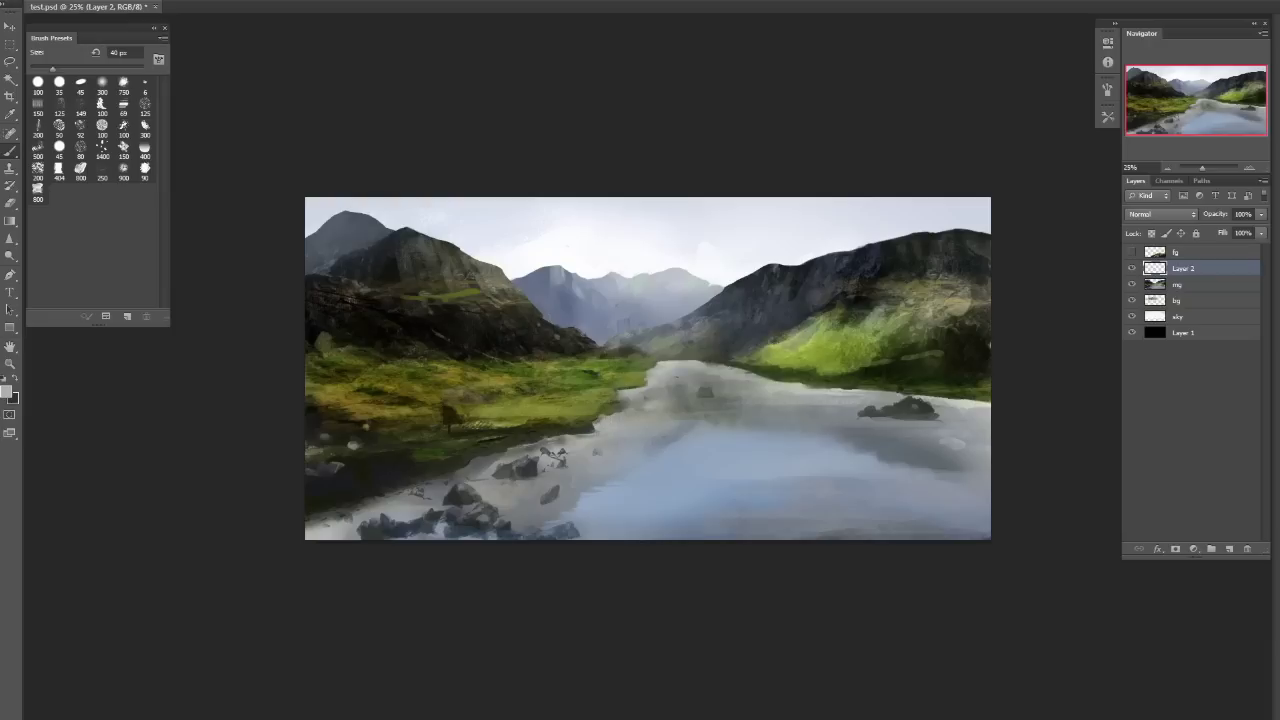
drag(646, 373, 620, 389)
alt+click(624, 378)
alt+click(640, 384)
alt+click(603, 433)
drag(599, 431, 586, 436)
Paint sampled grey onto the rocks at the far left of the dark bank, then merge Layer 2 into mg and show fg.
alt+click(475, 471)
alt+click(351, 447)
drag(332, 476, 328, 459)
key(ctrl+e)
click(1132, 252)
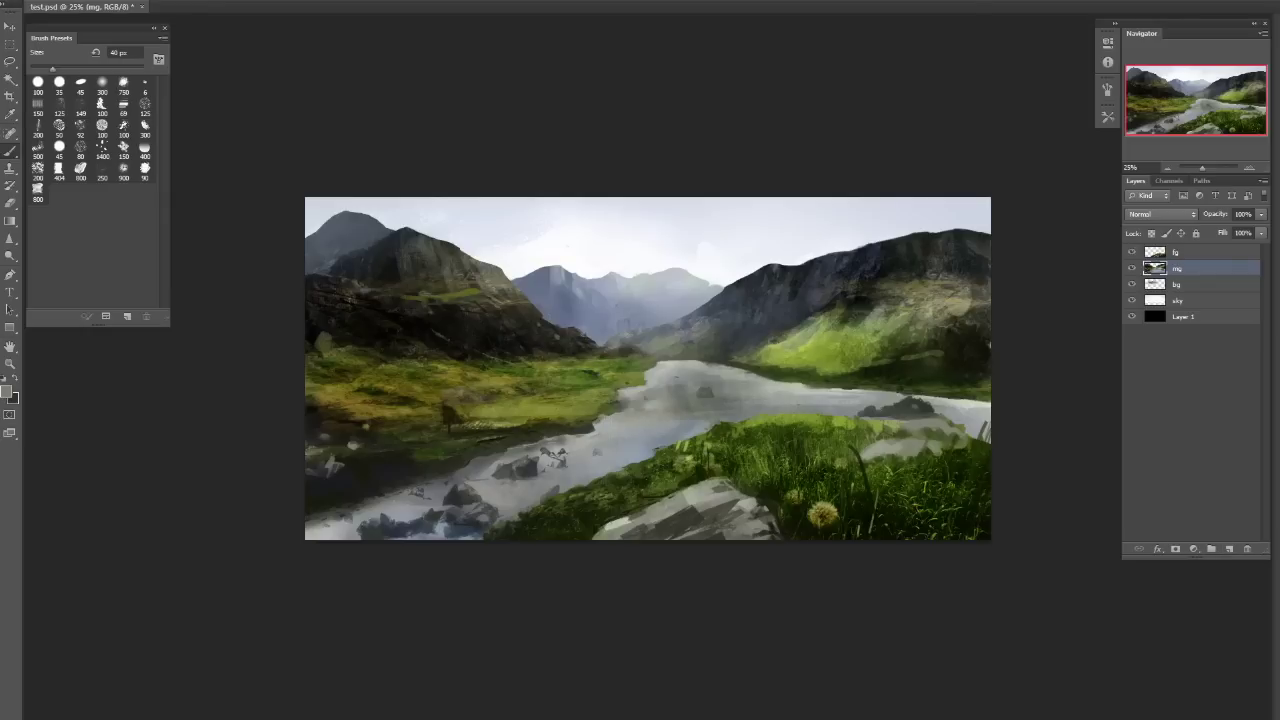
Copy the upper half of the painting above the waterline and flip it vertically over the river as a reflection layer.
key(m)
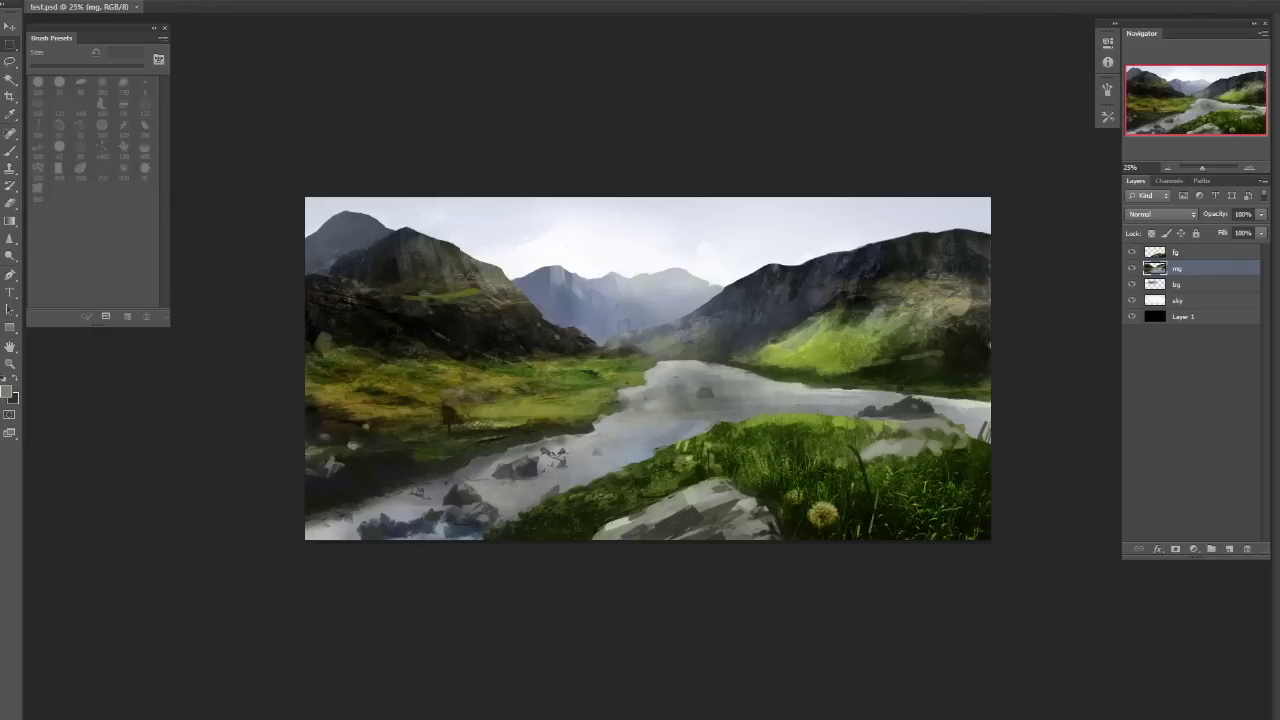
drag(300, 175, 1075, 358)
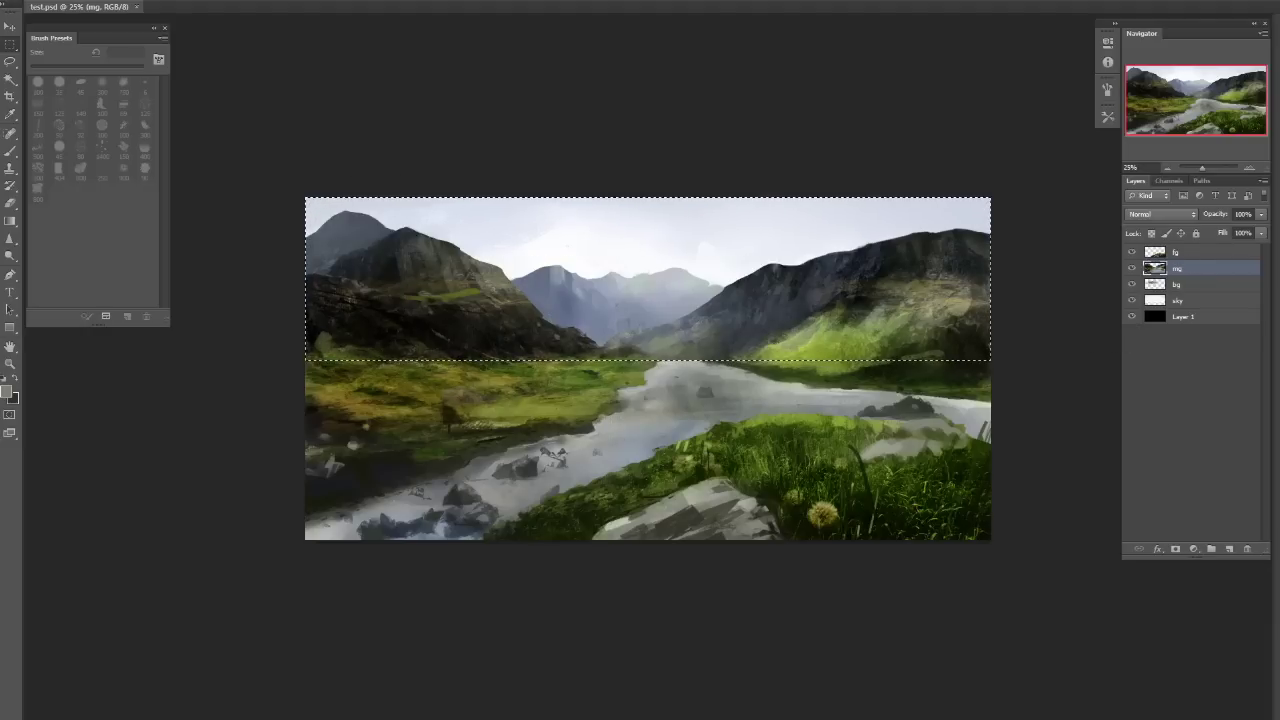
key(ctrl+t)
drag(648, 197, 648, 545)
key(Return)
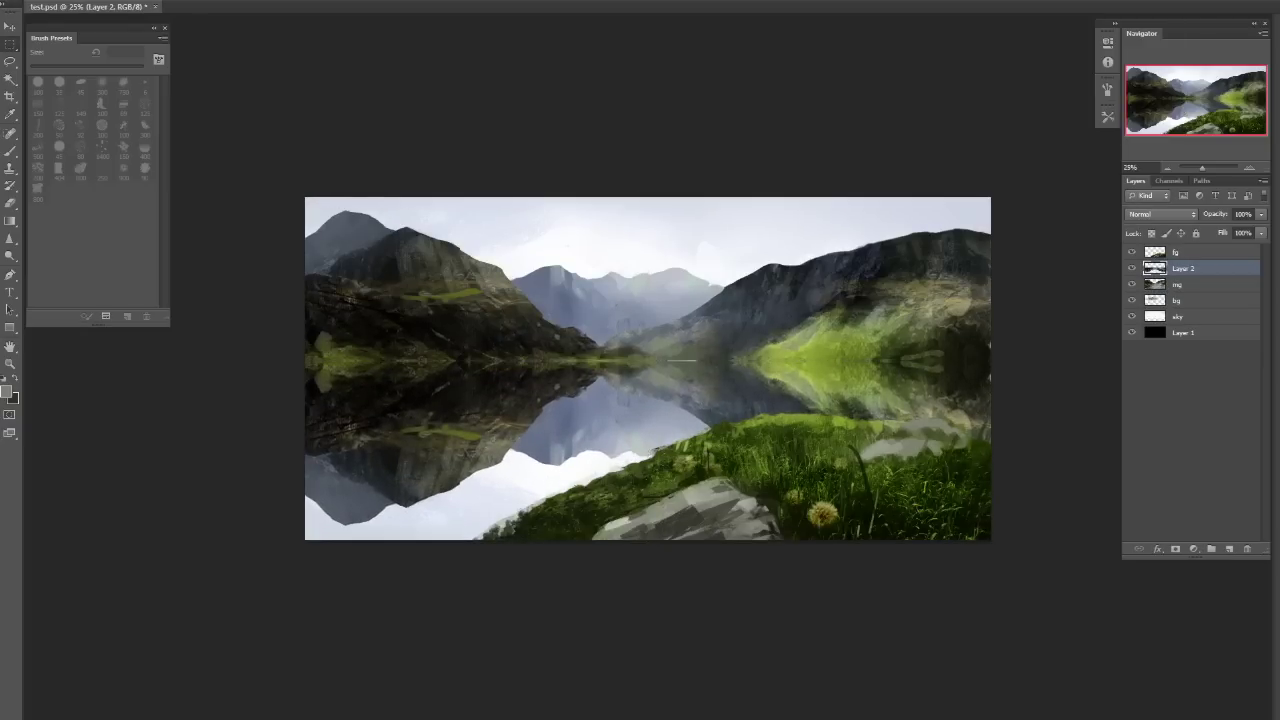
Add a layer mask to the reflection on Layer 2 and invert it to black.
click(1175, 549)
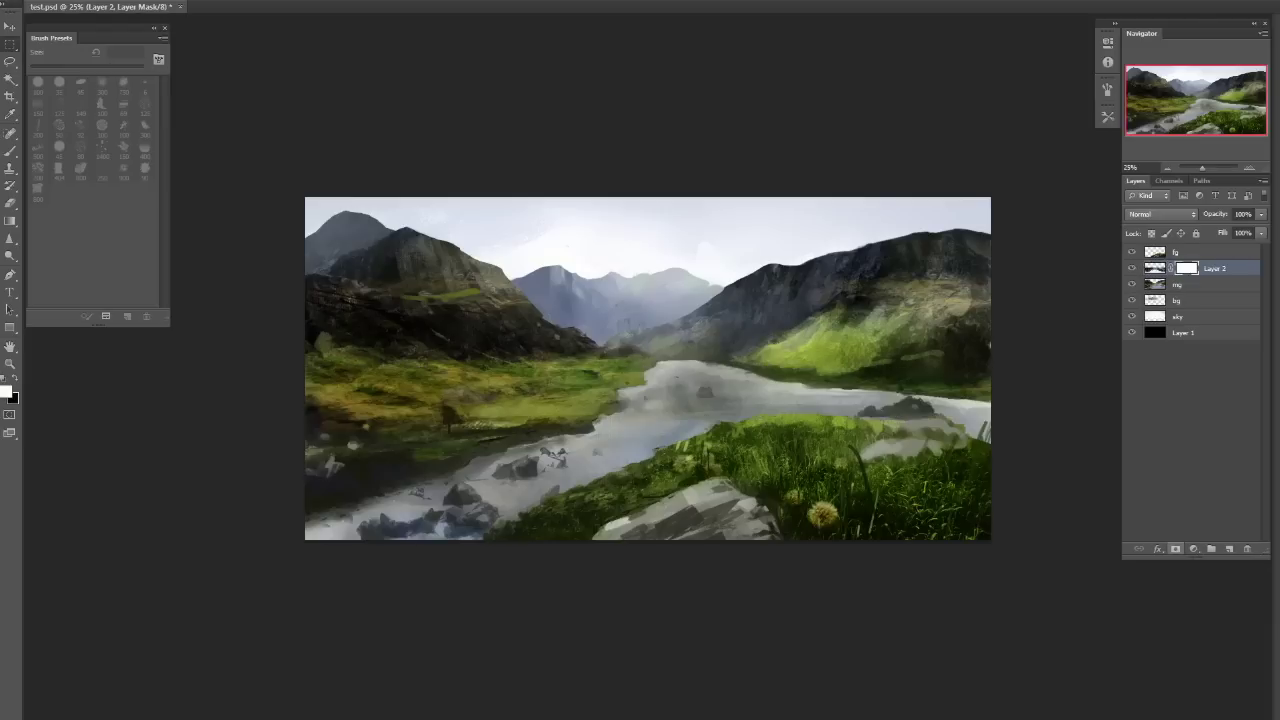
key(ctrl+i)
key(b)
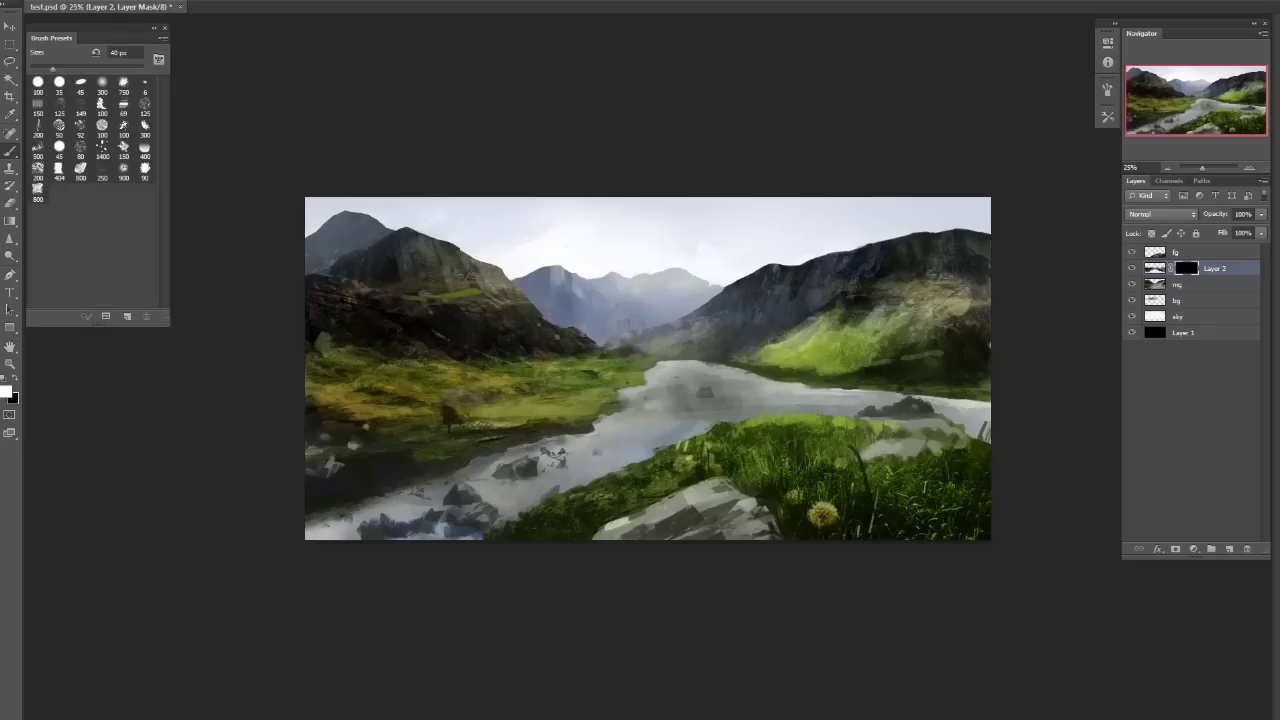
Hide fg and paint white on the mask with a soft brush at 400 to 500 px to reveal the mountain reflection mid-river.
click(102, 82)
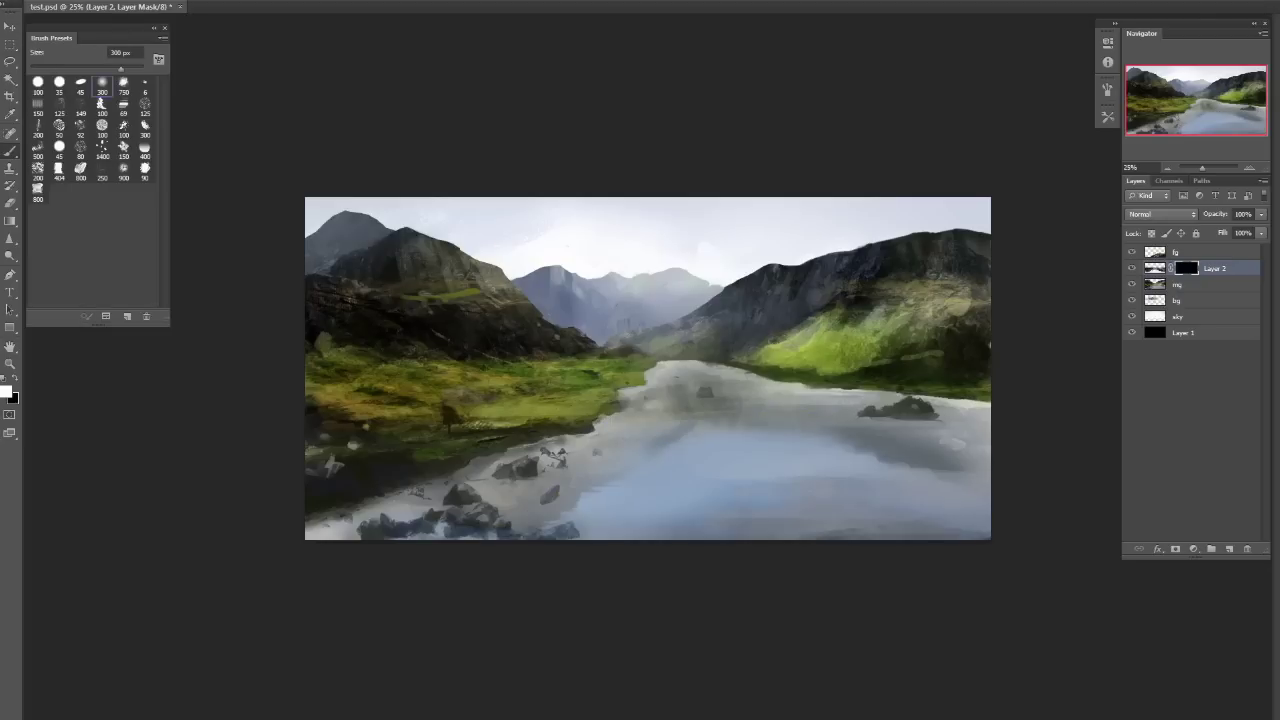
key(bracketleft)
key(bracketleft)
key(bracketleft)
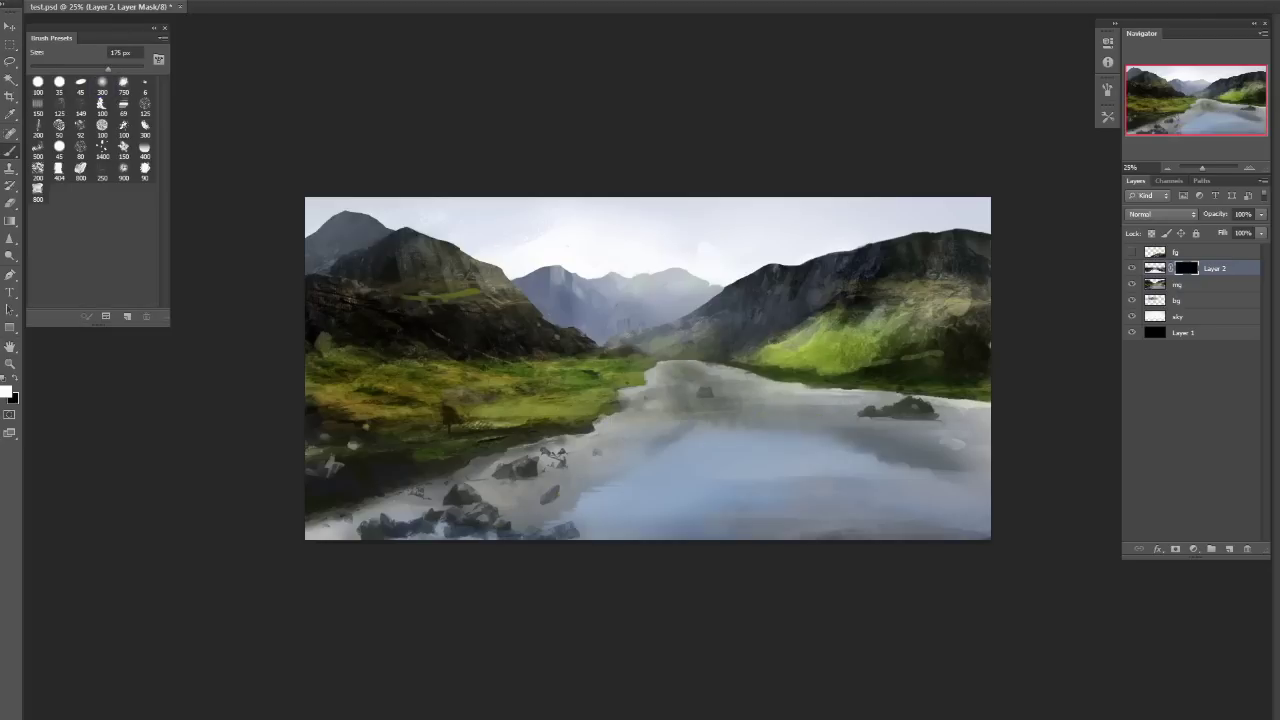
key(bracketright)
key(bracketright)
key(bracketright)
key(bracketright)
click(720, 398)
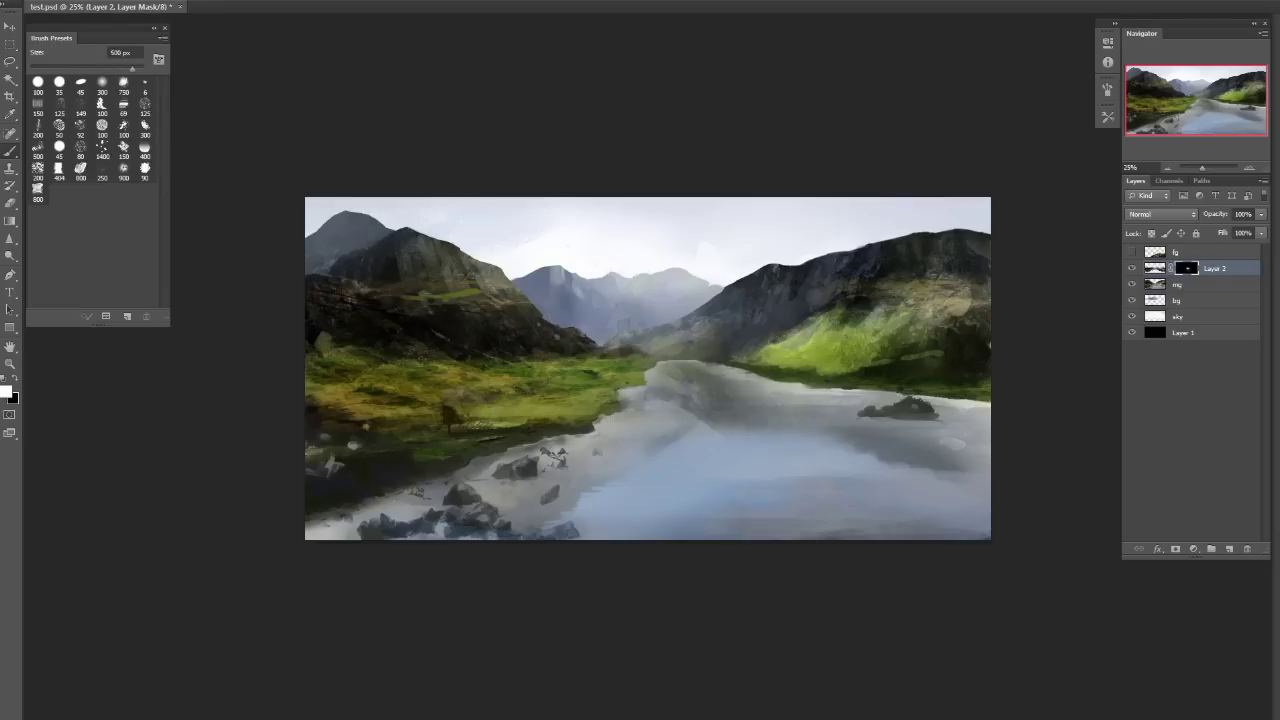
key(bracketleft)
key(ctrl+alt+z)
key(ctrl+alt+z)
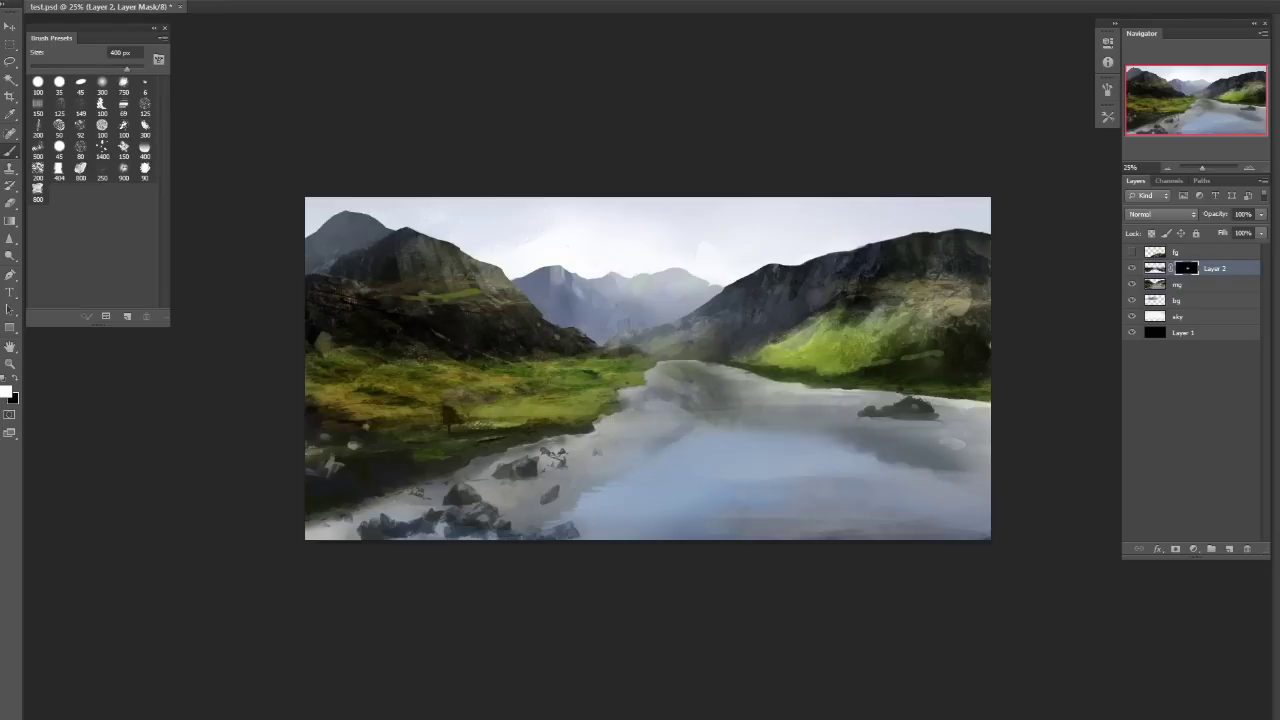
drag(690, 405, 930, 465)
Reveal more of the dark mountain's reflection below the far right shore with smaller white strokes on the mask.
key(bracketleft)
key(bracketleft)
key(bracketleft)
drag(720, 376, 842, 395)
key(bracketleft)
key(bracketleft)
key(bracketleft)
key(bracketleft)
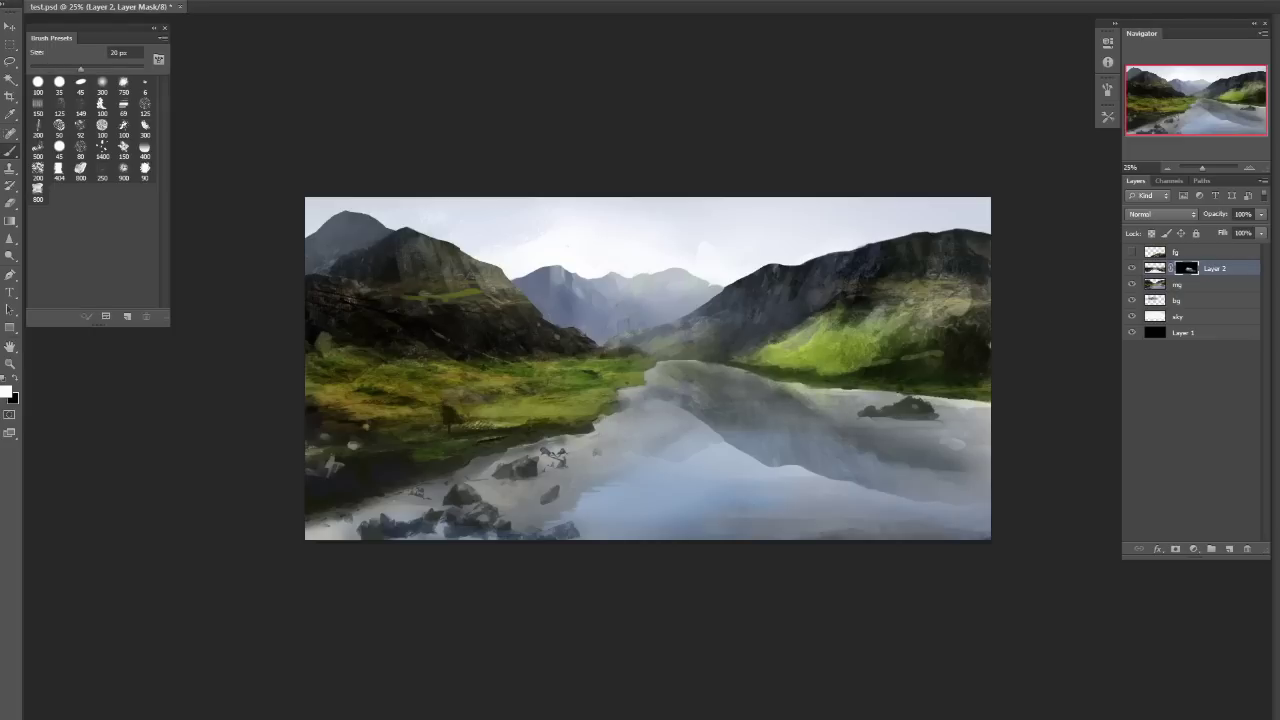
key(bracketleft)
key(bracketleft)
key(bracketleft)
key(bracketleft)
key(bracketleft)
key(bracketleft)
key(bracketleft)
key(bracketright)
key(bracketright)
key(bracketright)
key(bracketright)
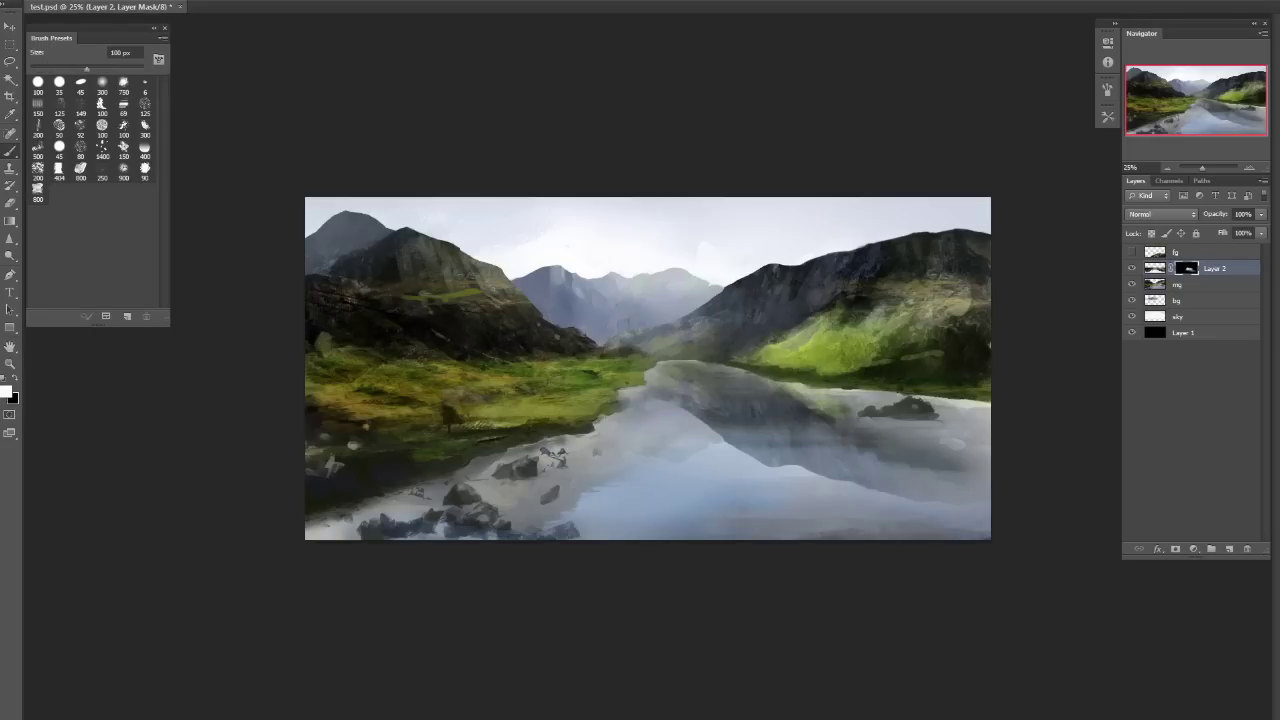
Reveal the green slope's reflection over the small rock island at the river's right side, varying the brush size.
key(bracketright)
key(bracketright)
key(bracketright)
key(bracketright)
key(bracketright)
key(bracketright)
key(bracketright)
key(bracketright)
key(bracketright)
key(bracketright)
key(bracketright)
key(bracketleft)
key(bracketleft)
key(bracketleft)
key(bracketleft)
key(bracketleft)
key(bracketleft)
key(bracketleft)
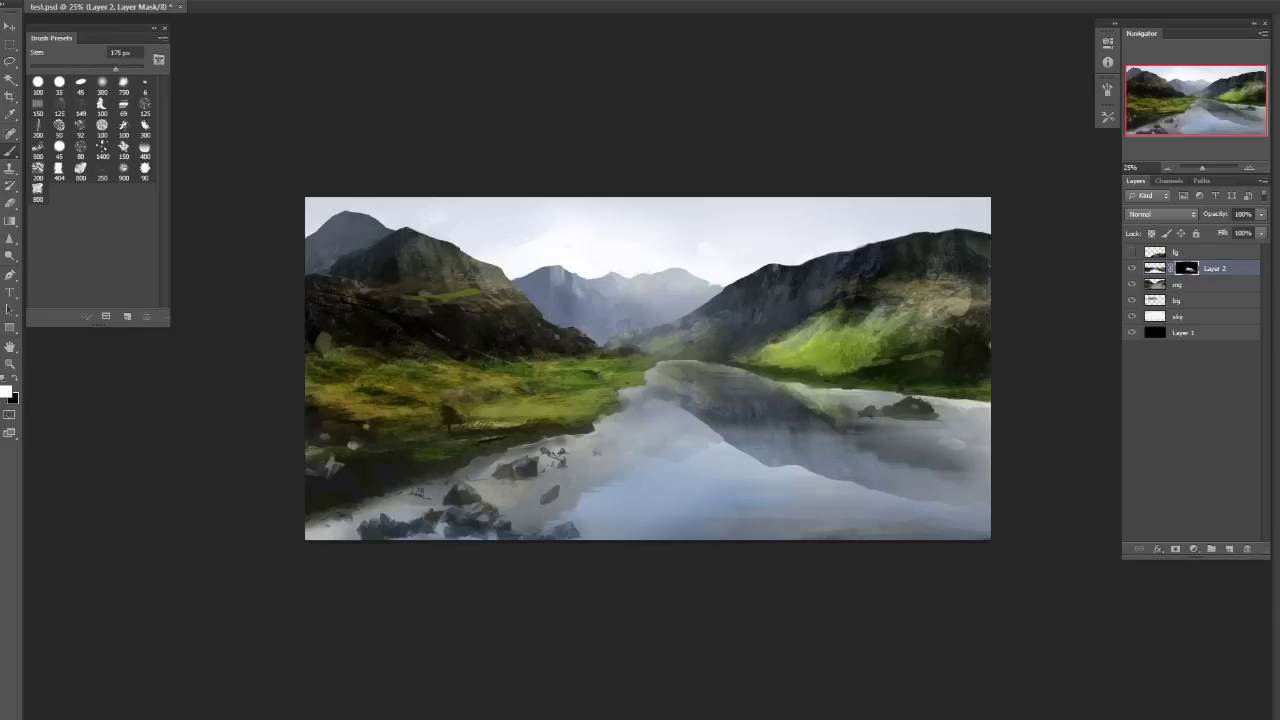
key(bracketright)
key(bracketright)
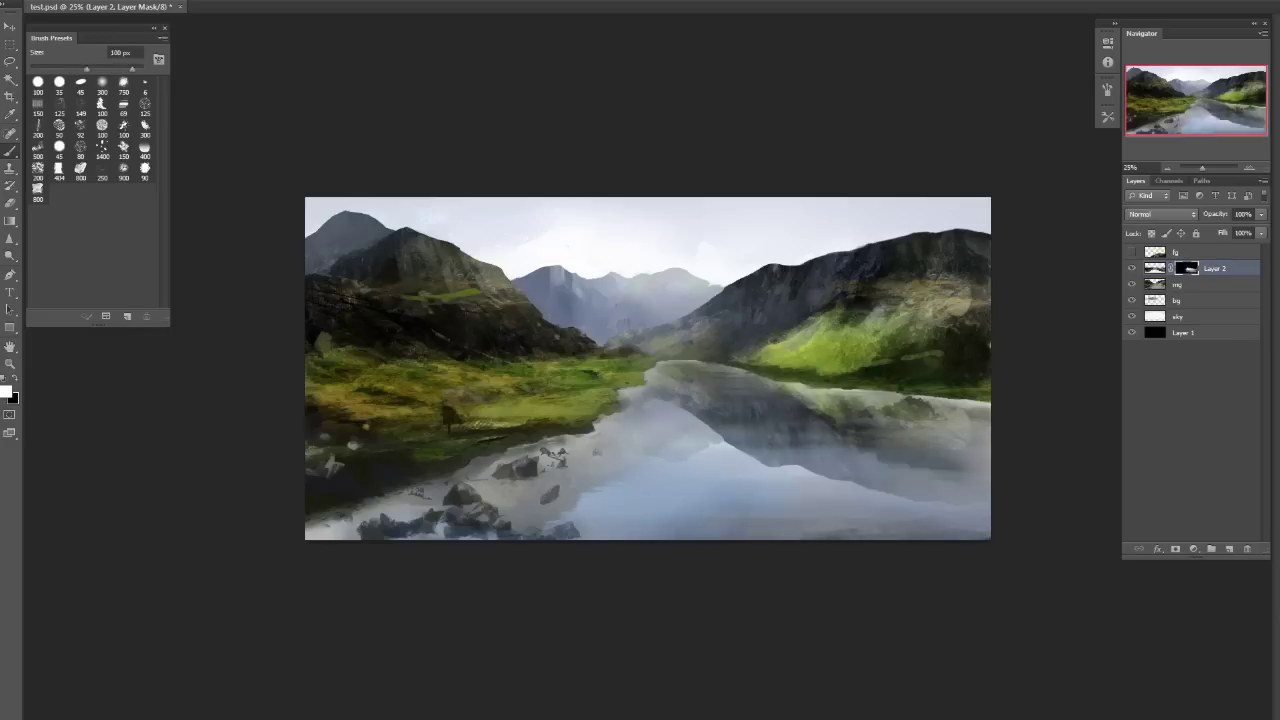
Reveal the lower edge of the mountain reflection and the reflected sky with long horizontal strokes at about 100 px.
drag(645, 463, 885, 466)
drag(750, 472, 990, 474)
drag(795, 487, 990, 486)
drag(600, 485, 990, 490)
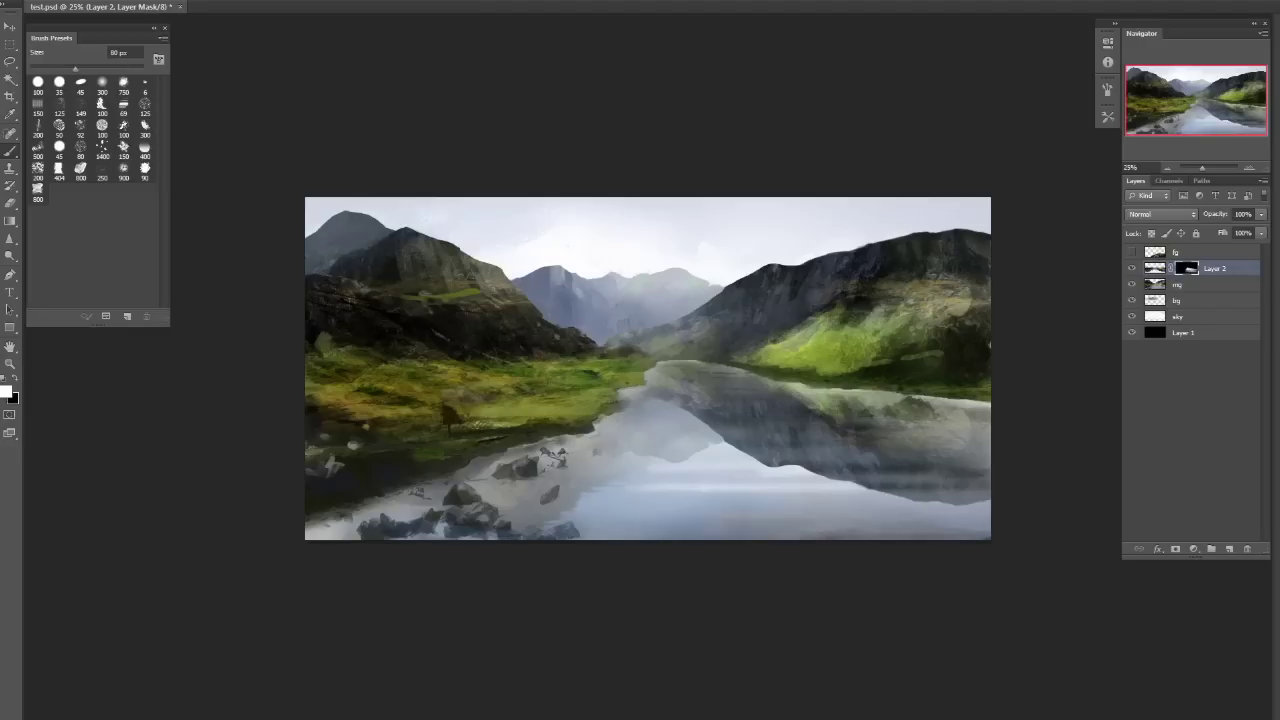
Paint horizontal ripple streaks into the reflected sky on the lower river with white at 80 px on the mask.
key(bracketleft)
key(bracketleft)
key(bracketleft)
key(bracketleft)
key(bracketleft)
key(bracketleft)
key(bracketleft)
key(bracketleft)
drag(800, 500, 920, 505)
drag(674, 495, 900, 502)
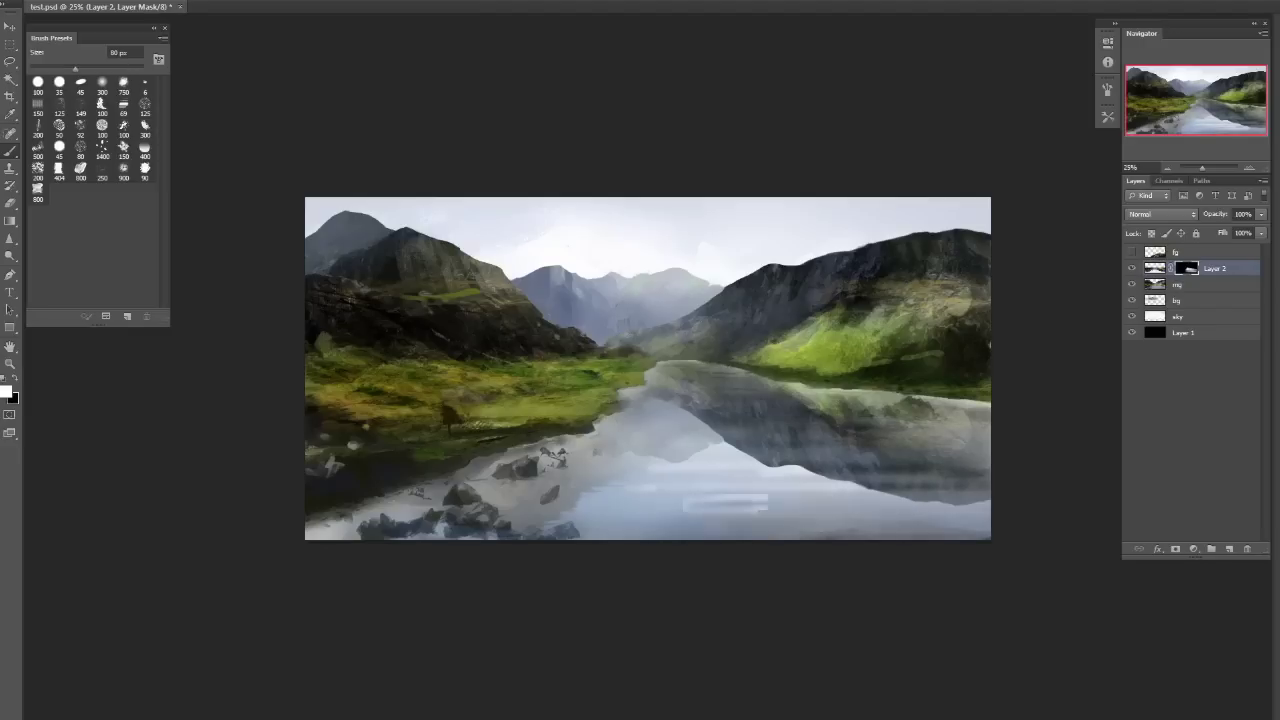
drag(760, 500, 876, 506)
drag(640, 496, 850, 508)
Mask out thin horizontal streaks across the mountain and sky reflections in black with a 50 px to 80 px brush.
key(x)
key(bracketleft)
key(bracketleft)
key(bracketleft)
key(bracketleft)
drag(768, 484, 898, 486)
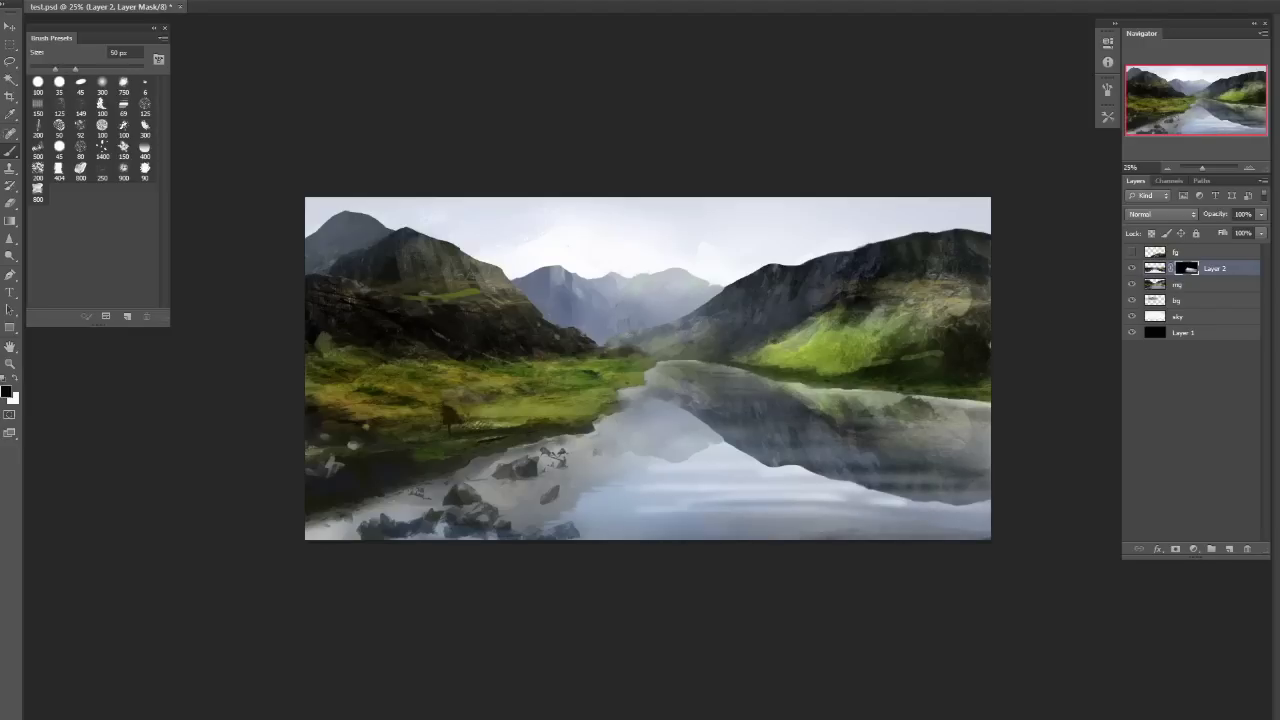
drag(764, 462, 930, 463)
drag(672, 487, 898, 488)
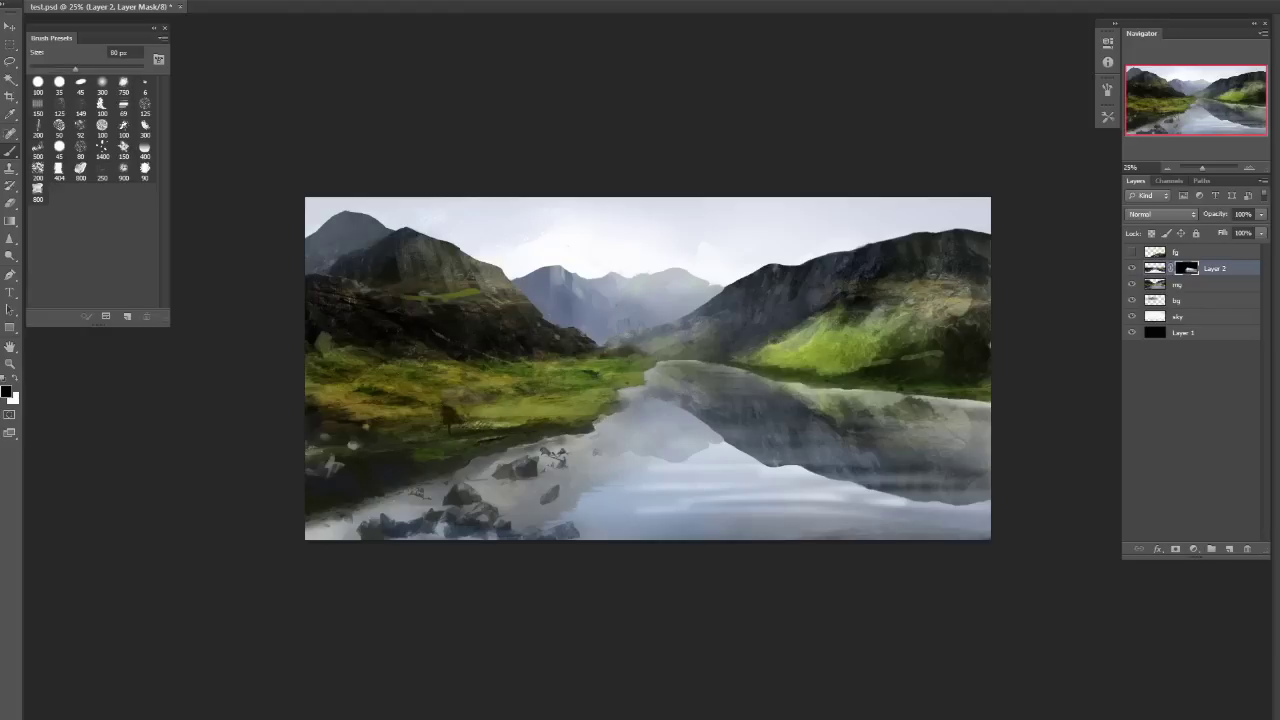
drag(726, 433, 850, 434)
Reveal the reflection softly over the water around the foreground rocks with white at 175 px.
key(bracketright)
key(x)
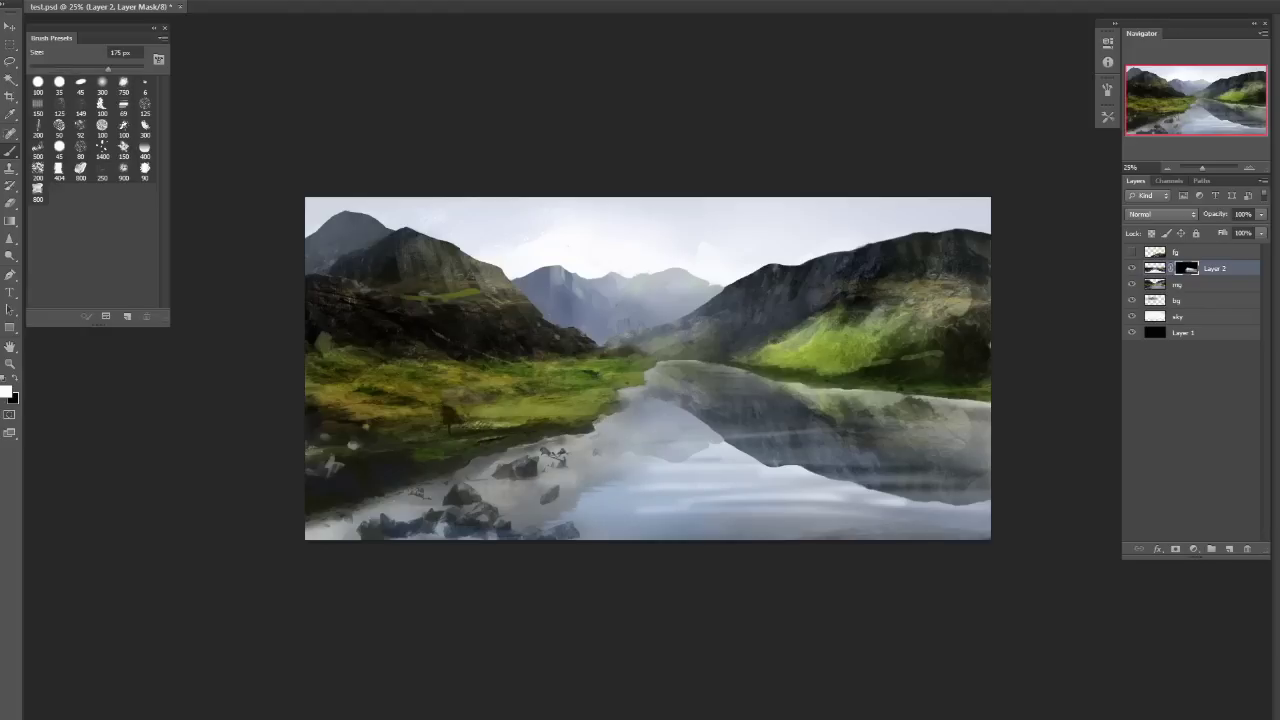
mouse_move(480, 490)
mouse_down()
mouse_move(560, 480)
mouse_move(530, 505)
mouse_move(560, 500)
mouse_move(505, 488)
mouse_up()
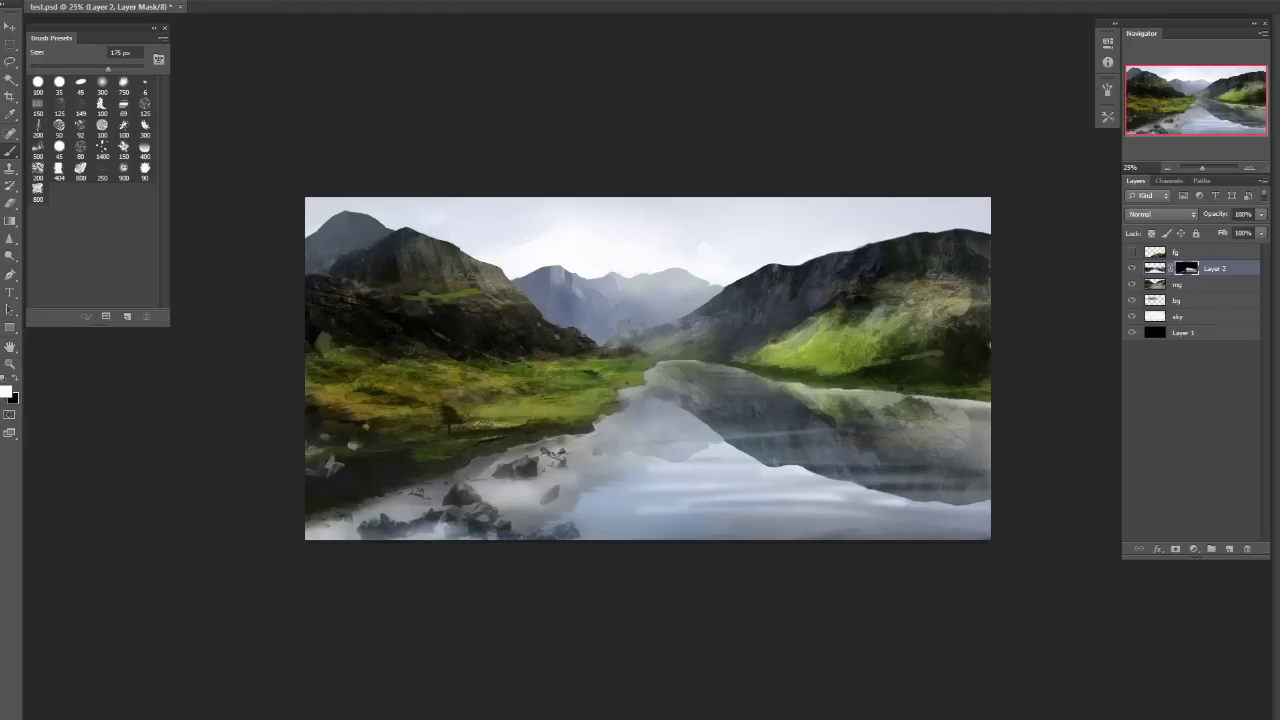
drag(530, 500, 620, 520)
Reveal bright reflection between the foreground rocks with a small white brush, and mask the left bank's edge in black at 35 px.
key(bracketleft)
key(bracketleft)
key(bracketleft)
key(bracketleft)
key(bracketleft)
key(bracketleft)
key(bracketleft)
key(bracketleft)
key(bracketleft)
key(bracketleft)
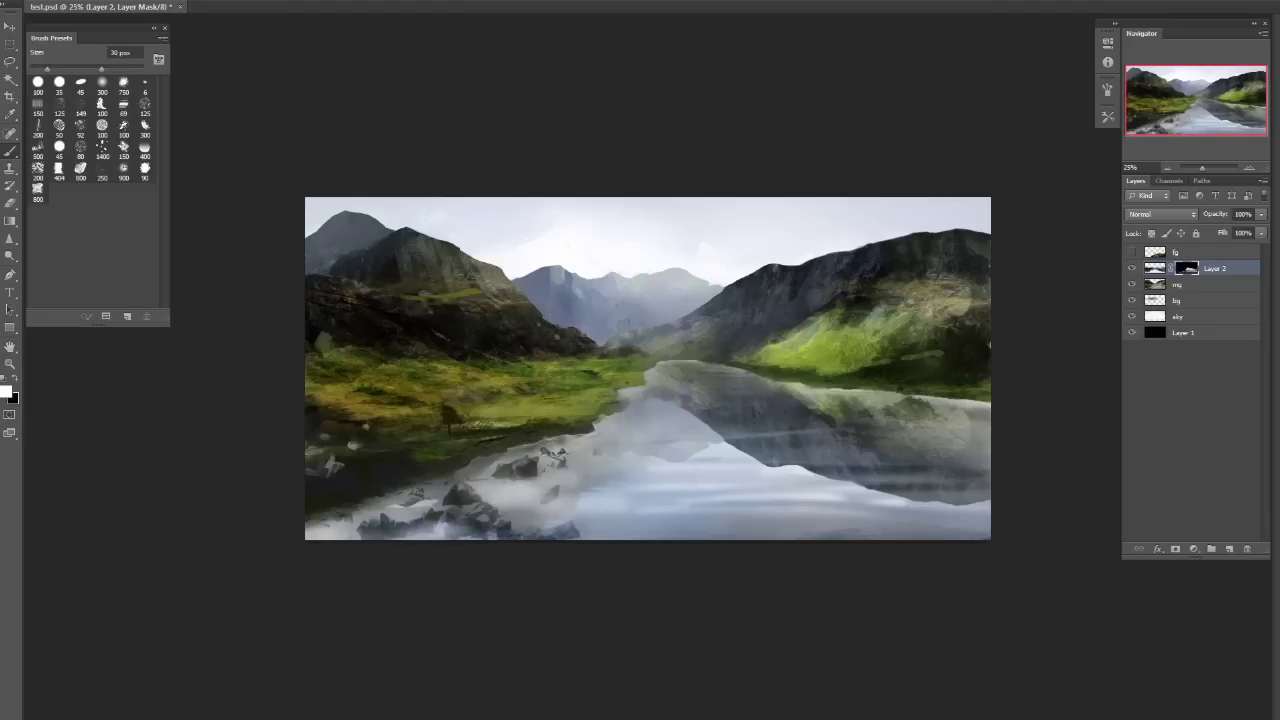
key(bracketleft)
key(bracketleft)
key(bracketleft)
key(bracketleft)
drag(462, 406, 556, 398)
key(x)
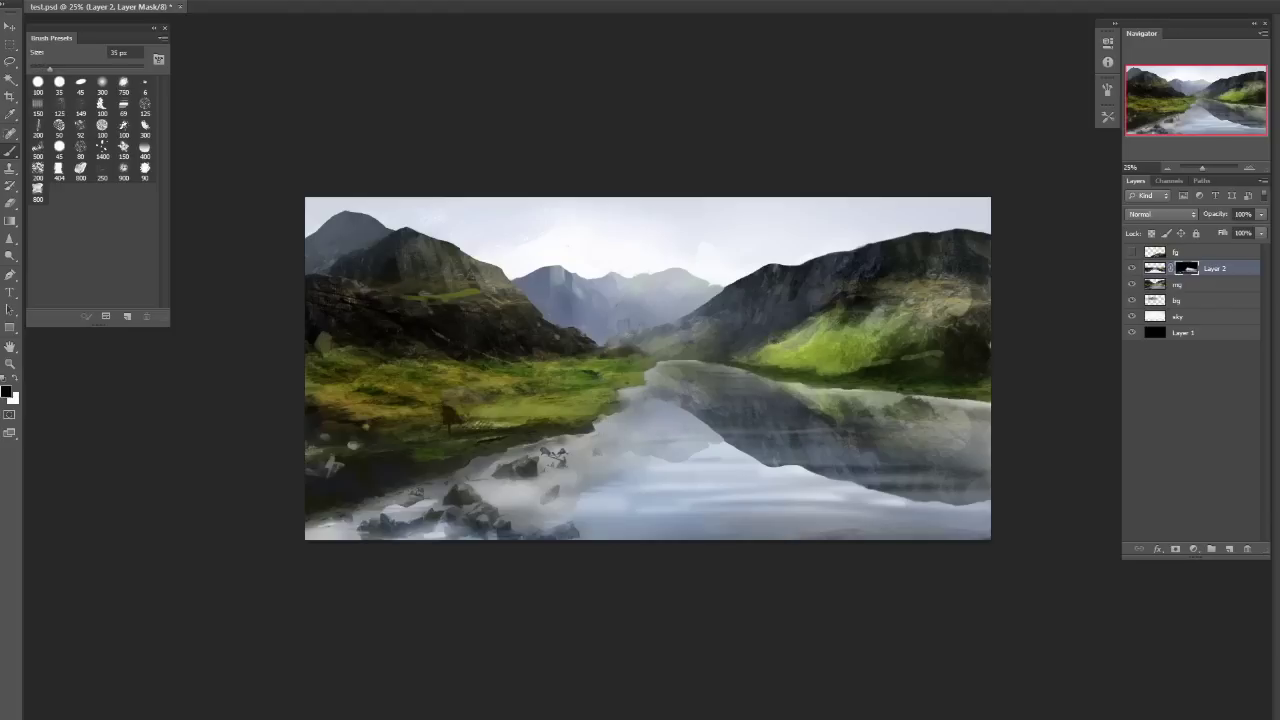
mouse_move(618, 382)
mouse_down()
mouse_move(488, 407)
mouse_move(560, 386)
mouse_up()
Reveal the distant mountains' reflected ridge against the reflected sky at the river's centre with white on the mask.
key(x)
key(bracketleft)
click(38, 82)
key(bracketleft)
mouse_move(645, 442)
mouse_down()
mouse_move(755, 446)
mouse_move(615, 460)
mouse_move(825, 460)
mouse_up()
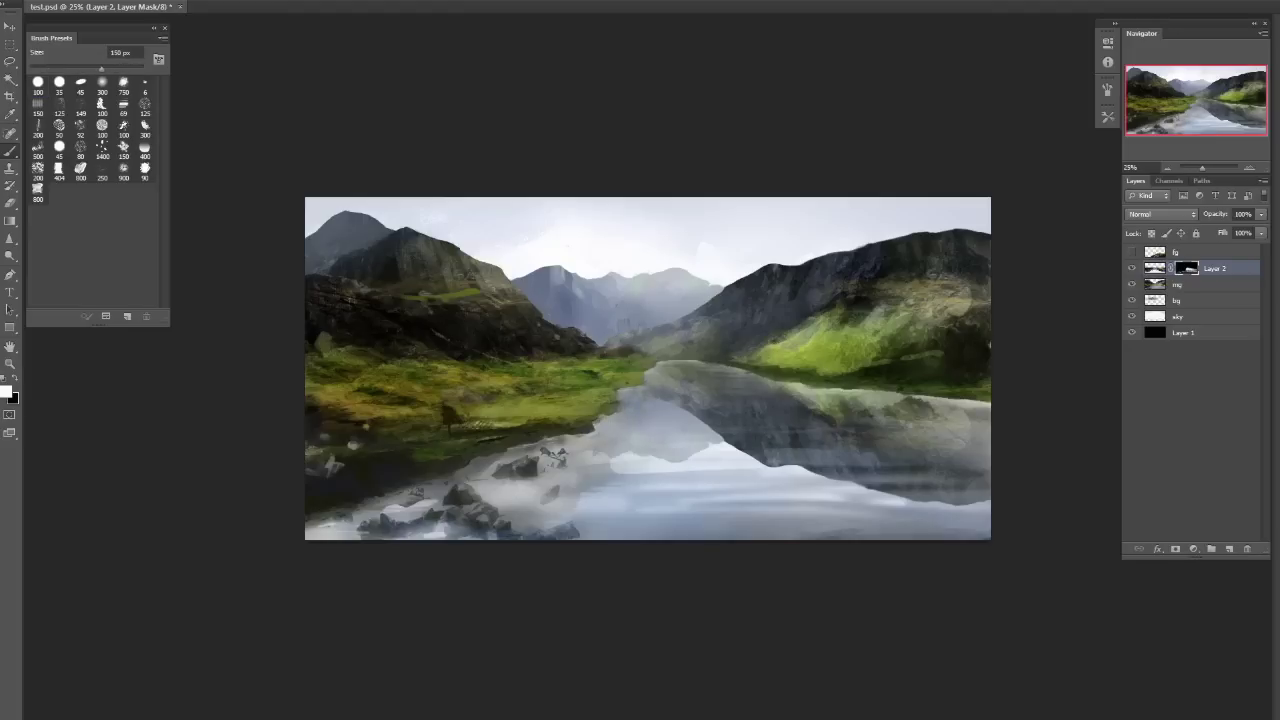
Check the painting mirrored horizontally and restore its orientation, with the brush reduced to 90 px.
key(bracketleft)
key(bracketleft)
key(bracketleft)
key(h)
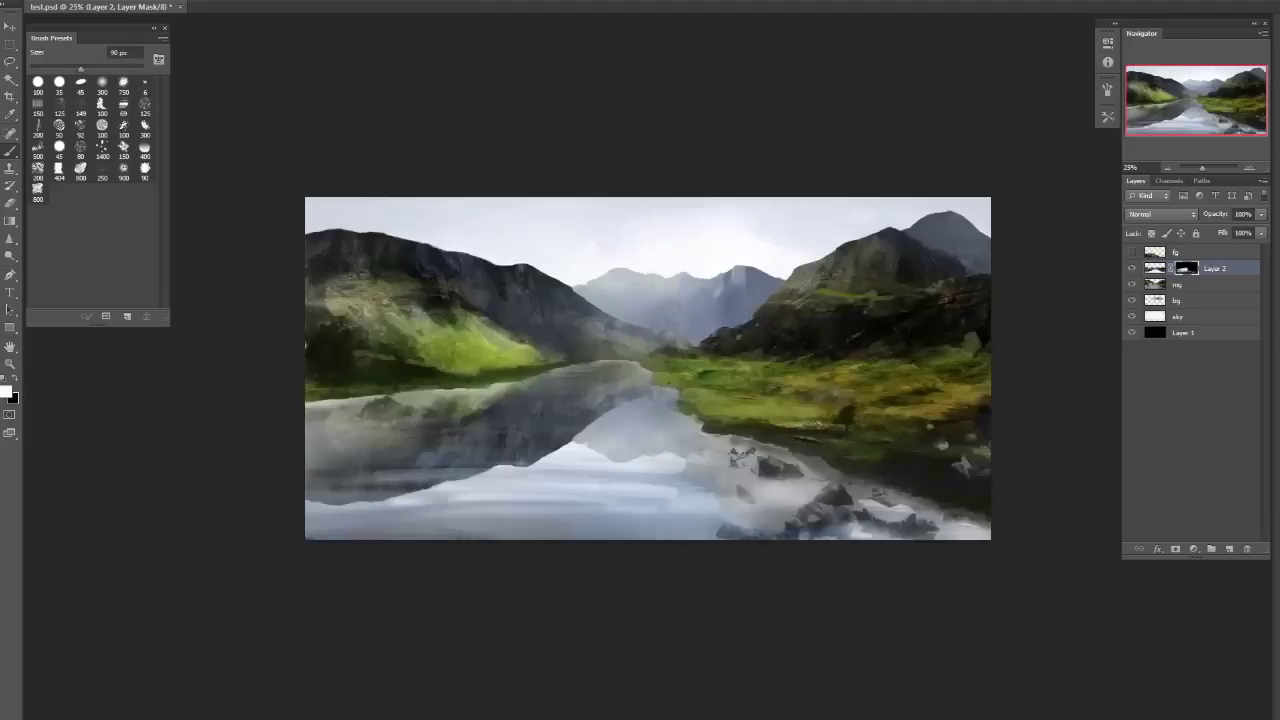
key(h)
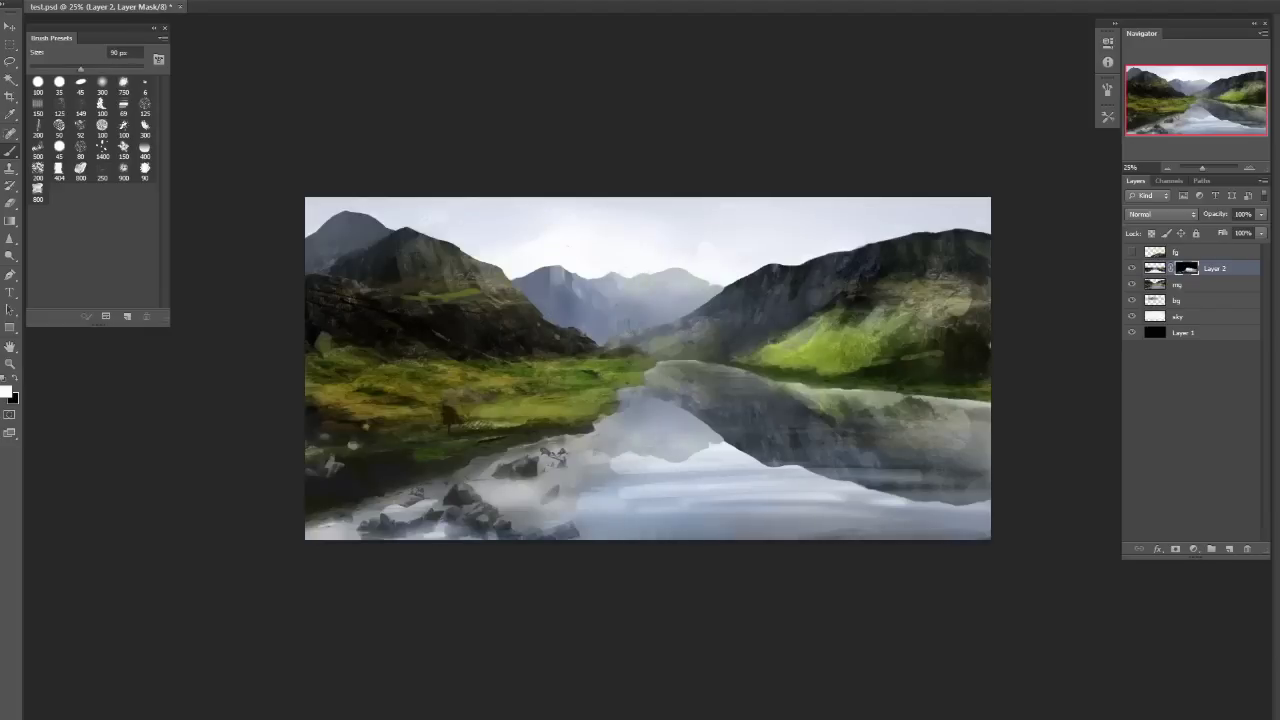
Reveal the reflected sky broadly across the lower river with a soft white brush at 500 px.
key(bracketright)
key(bracketright)
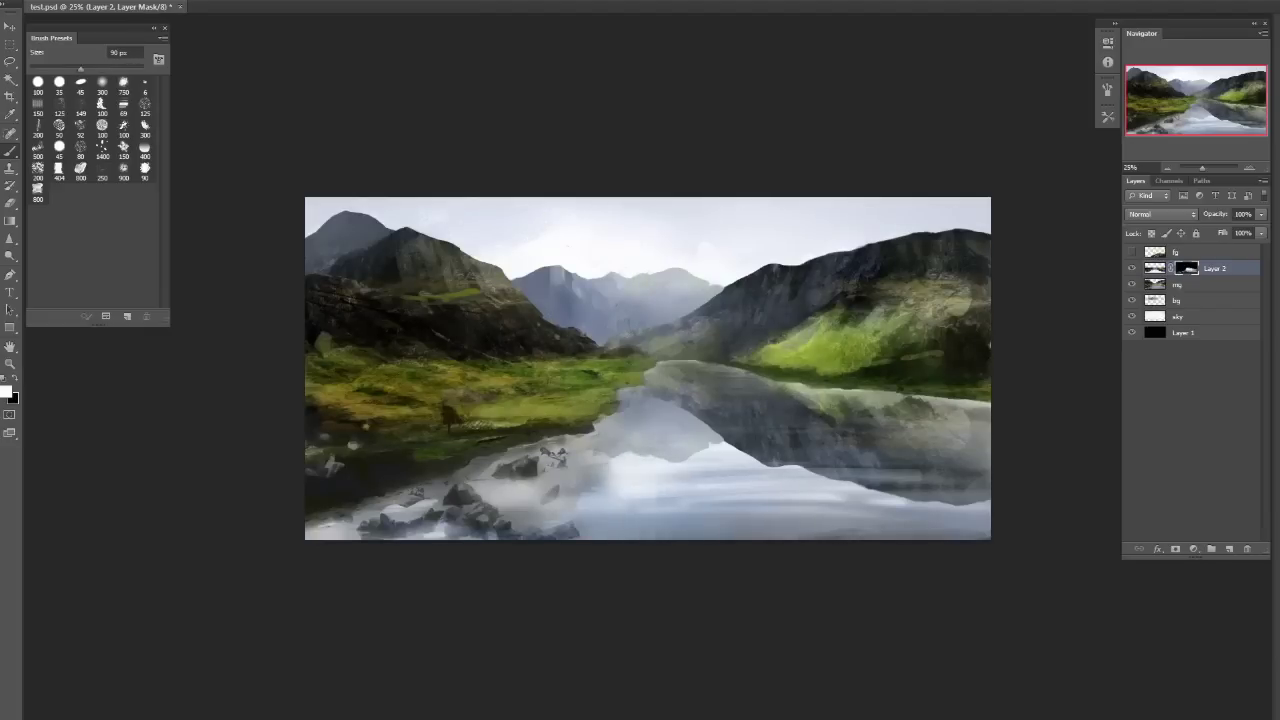
drag(580, 490, 920, 495)
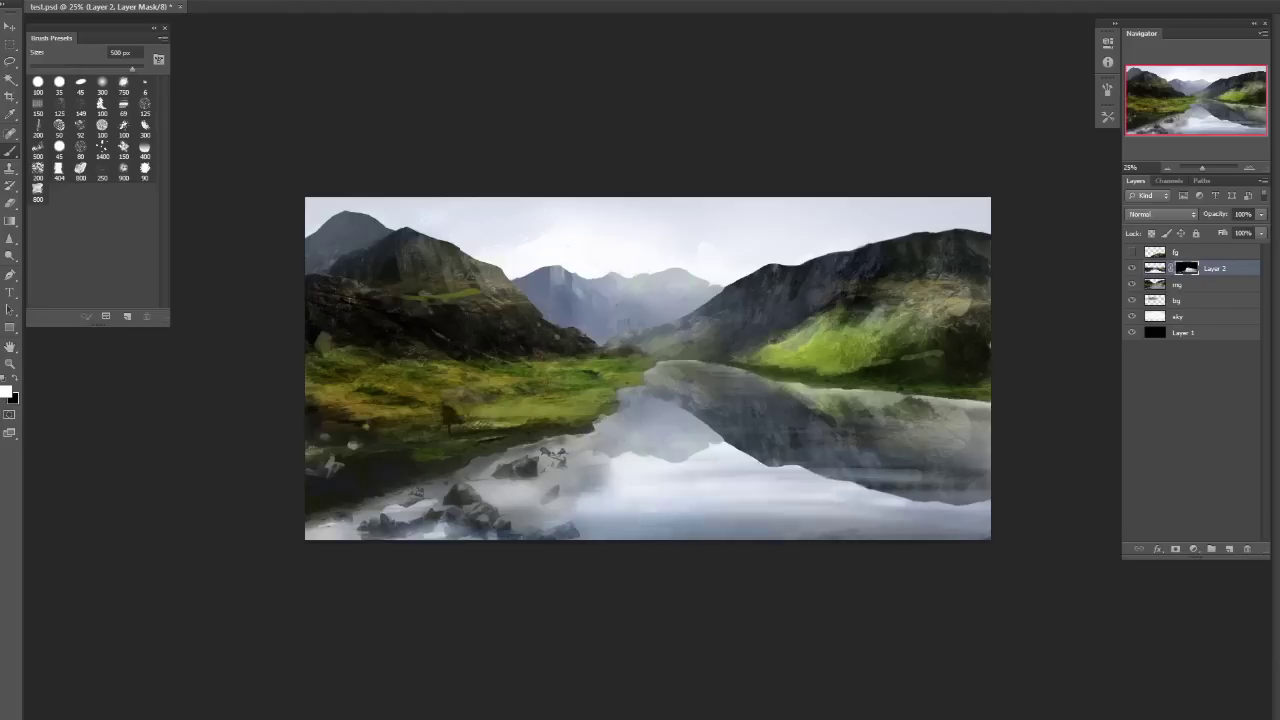
mouse_move(760, 500)
mouse_down()
mouse_move(985, 495)
mouse_move(650, 480)
mouse_up()
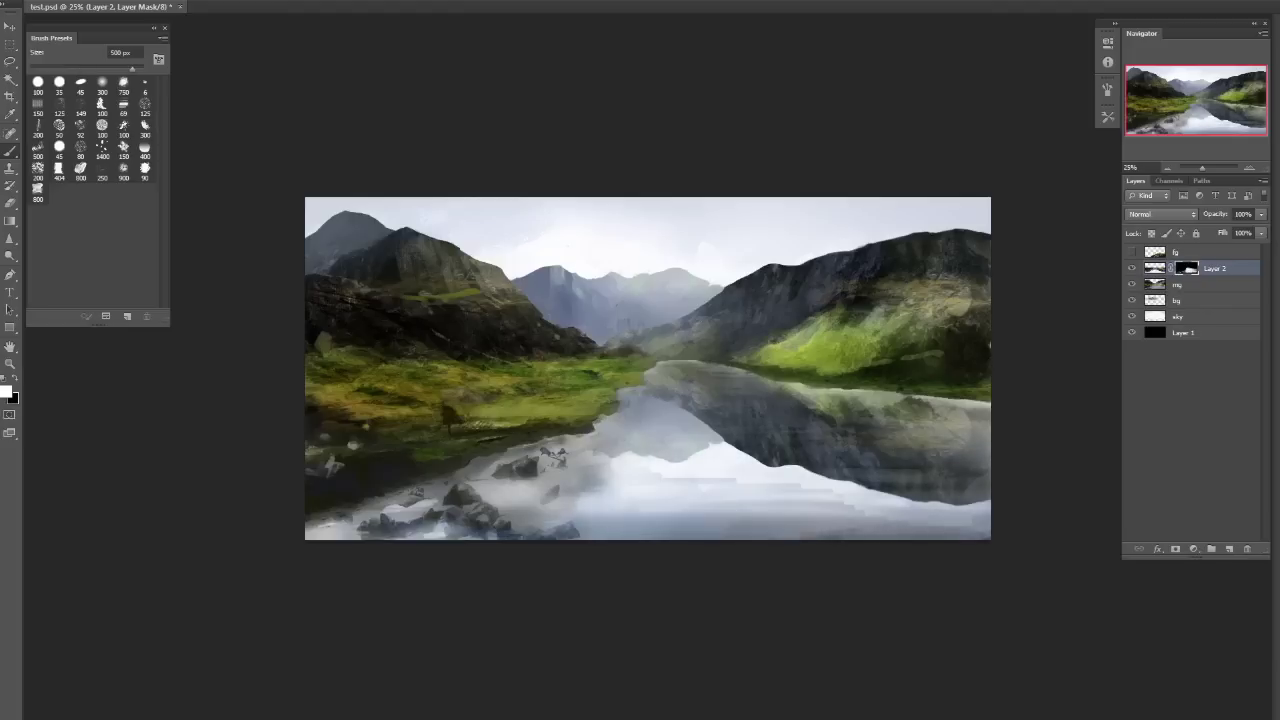
Lower the opacity of the reflection on Layer 2 and merge it into mg.
key(bracketright)
key(bracketright)
click(1261, 214)
mouse_move(1252, 232)
mouse_down()
mouse_move(1193, 232)
mouse_move(1238, 231)
mouse_up()
key(ctrl+e)
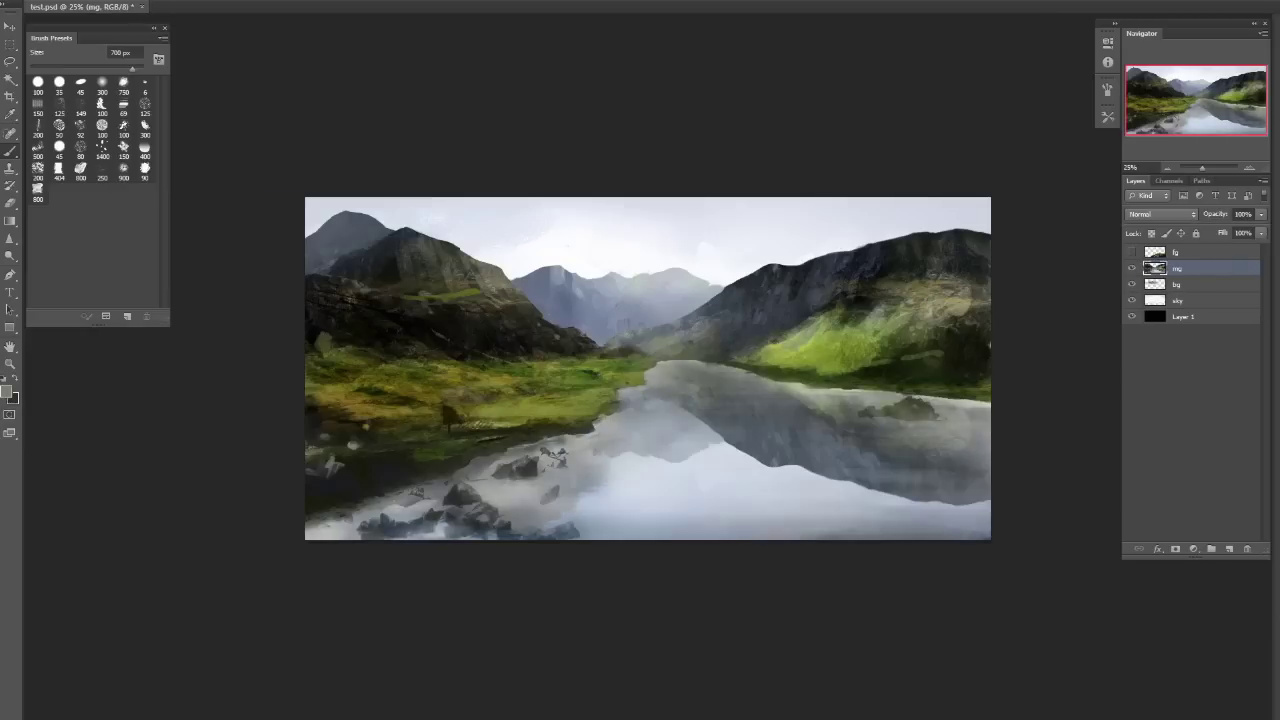
Show the fg layer again and check the painting mirrored horizontally.
key(h)
click(1131, 252)
key(h)
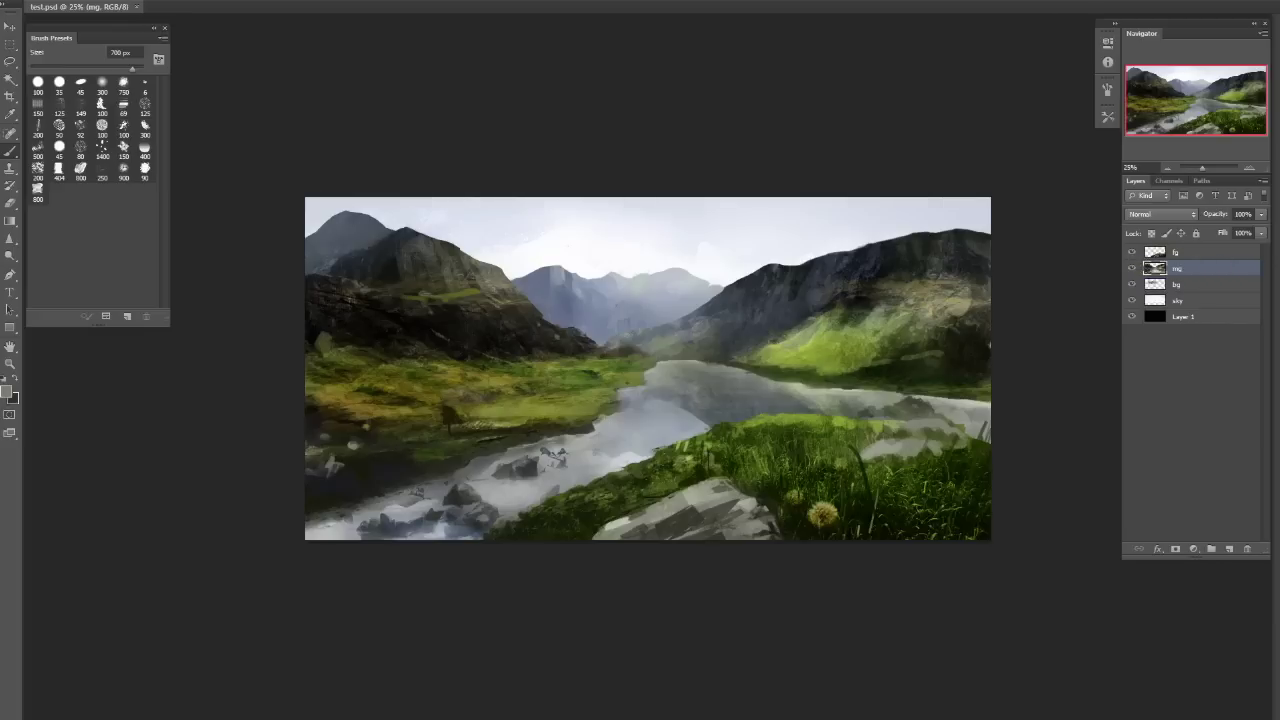
Create a new layer above fg and prepare a large soft brush with an almost white foreground colour.
click(1190, 252)
click(1190, 300)
click(1190, 268)
click(1190, 300)
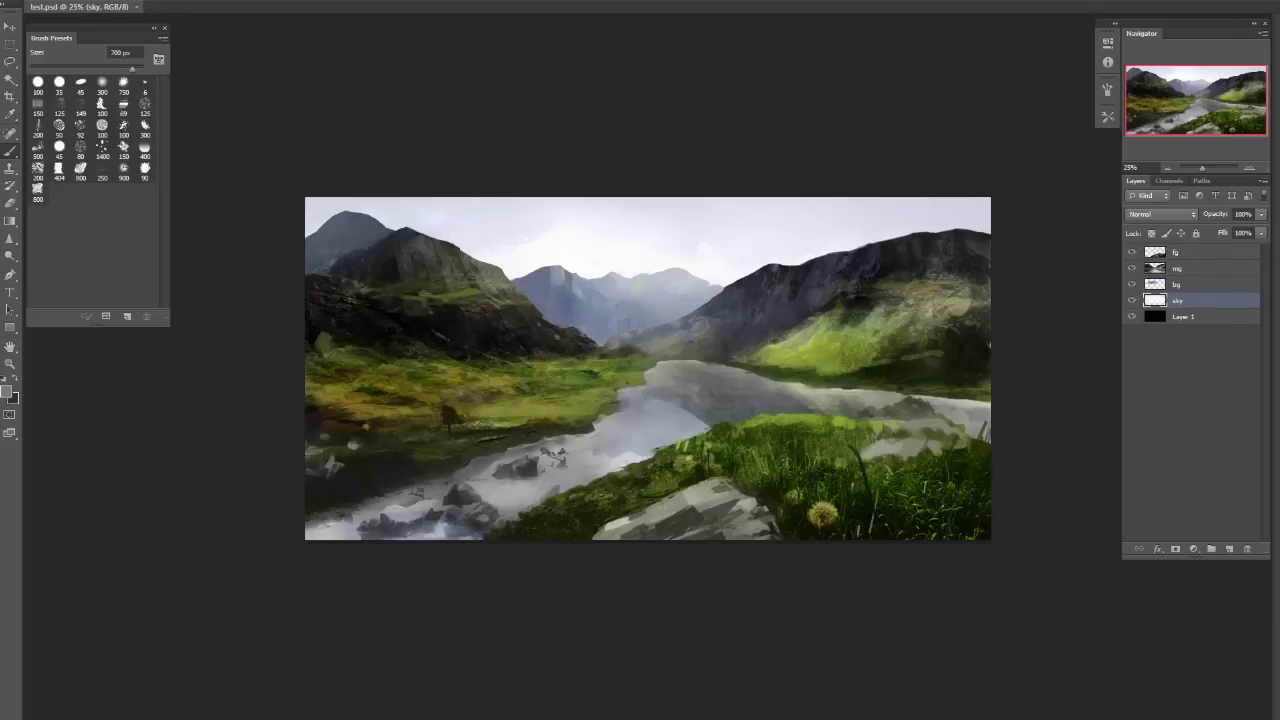
click(1190, 252)
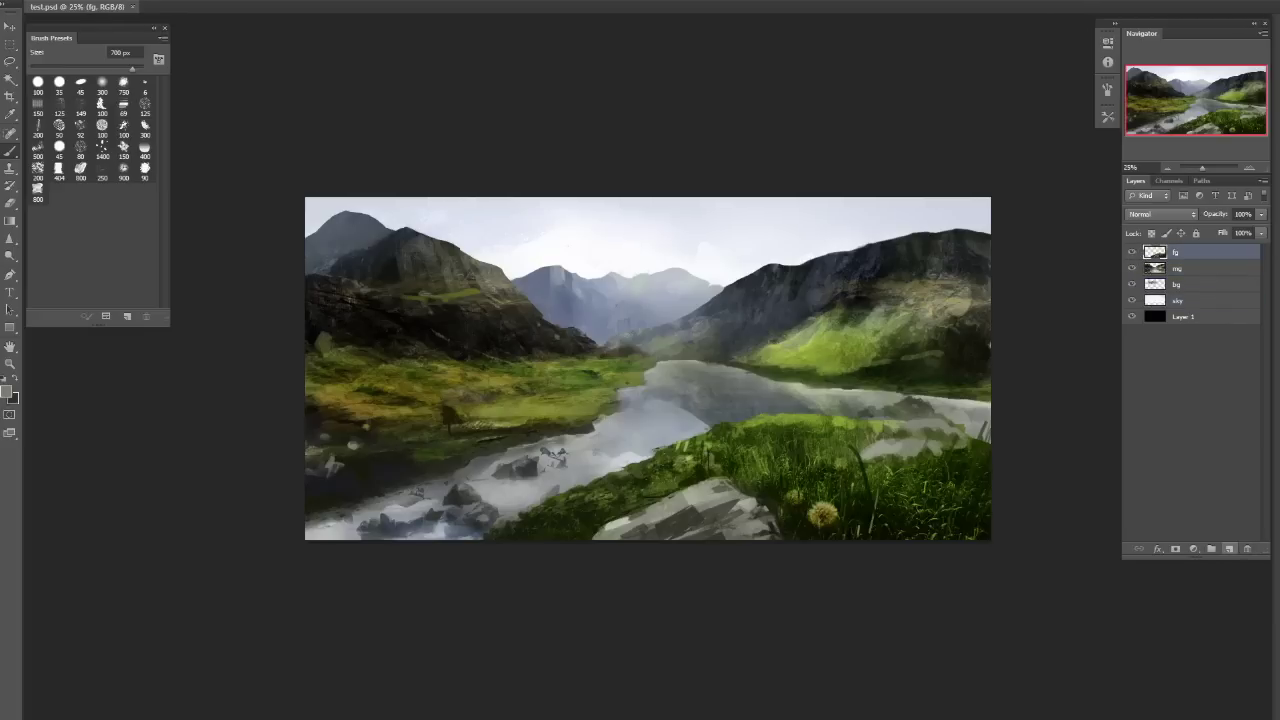
key(ctrl+shift+alt+n)
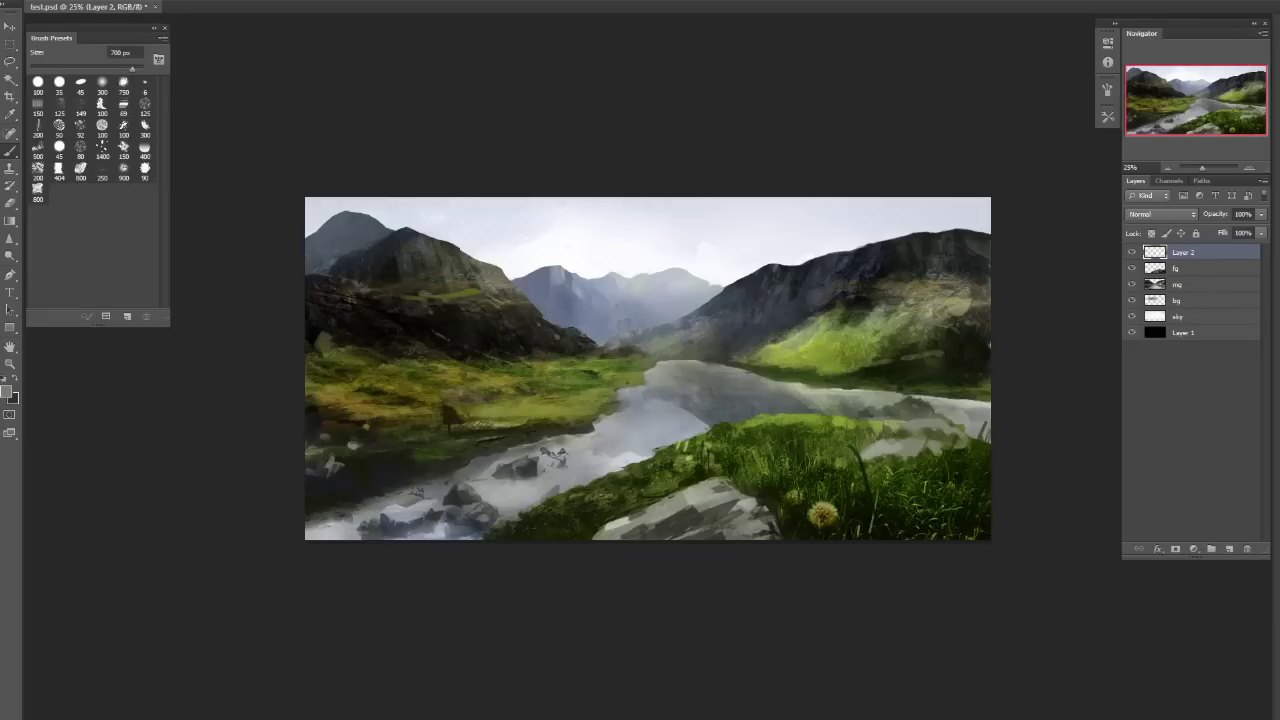
click(102, 84)
click(7, 392)
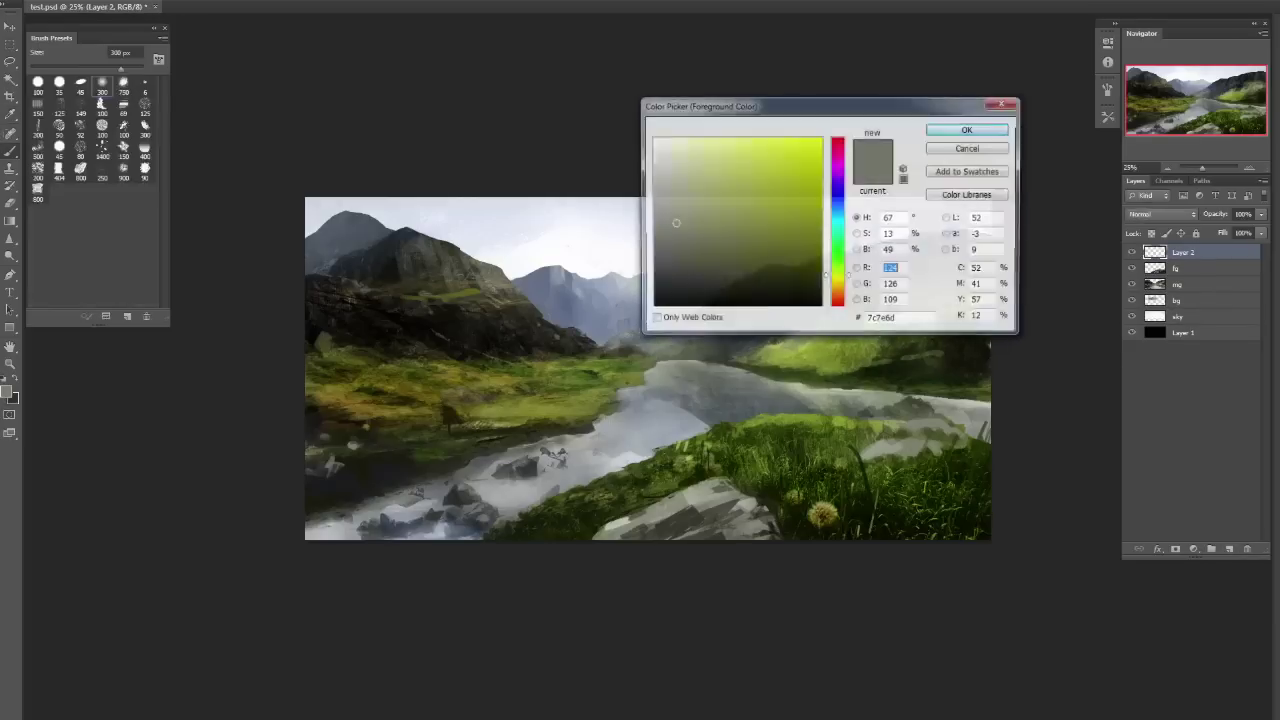
drag(500, 222, 565, 242)
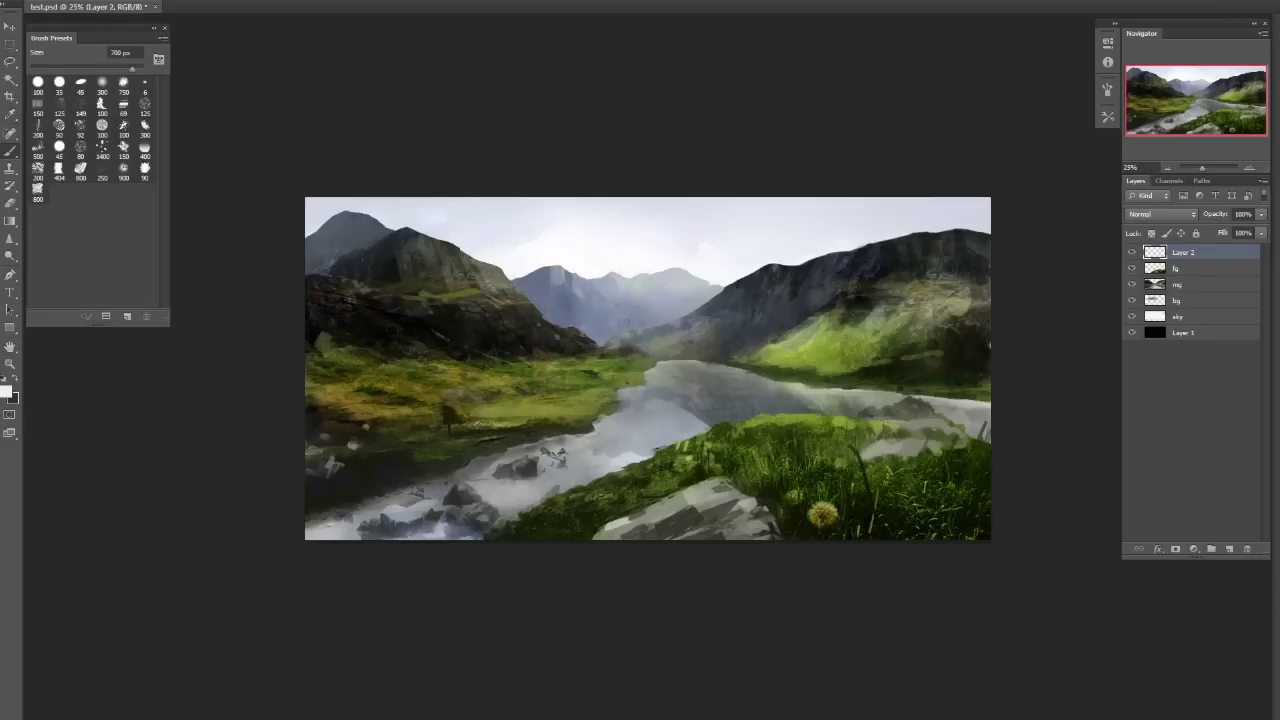
Paint soft white mist over the valley floor at the foot of the distant mountains with the brush at 900 px.
click(592, 334)
key(ctrl+z)
drag(590, 334, 685, 334)
key(ctrl+z)
key(bracketright)
key(bracketright)
drag(510, 325, 670, 330)
click(525, 300)
key(bracketleft)
key(bracketleft)
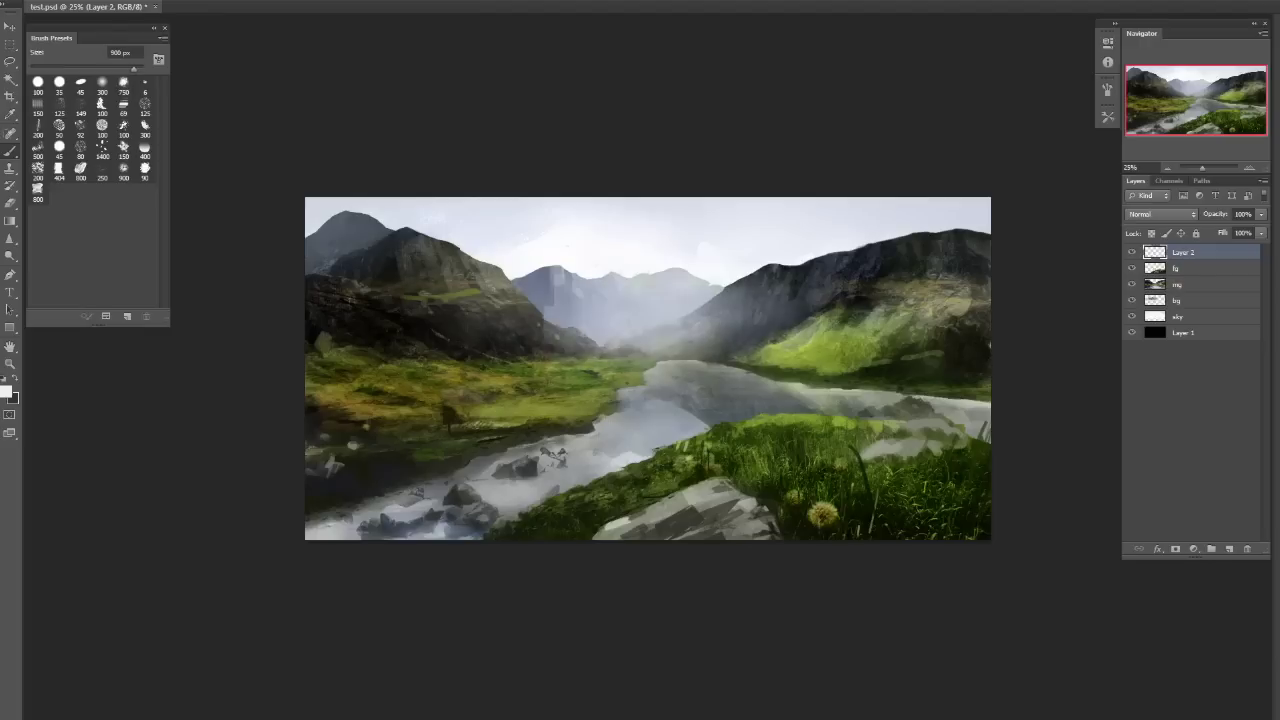
Spread light grey haze across the valley and surrounding mountainsides, enlarging the soft brush to 1300 px.
key(bracketright)
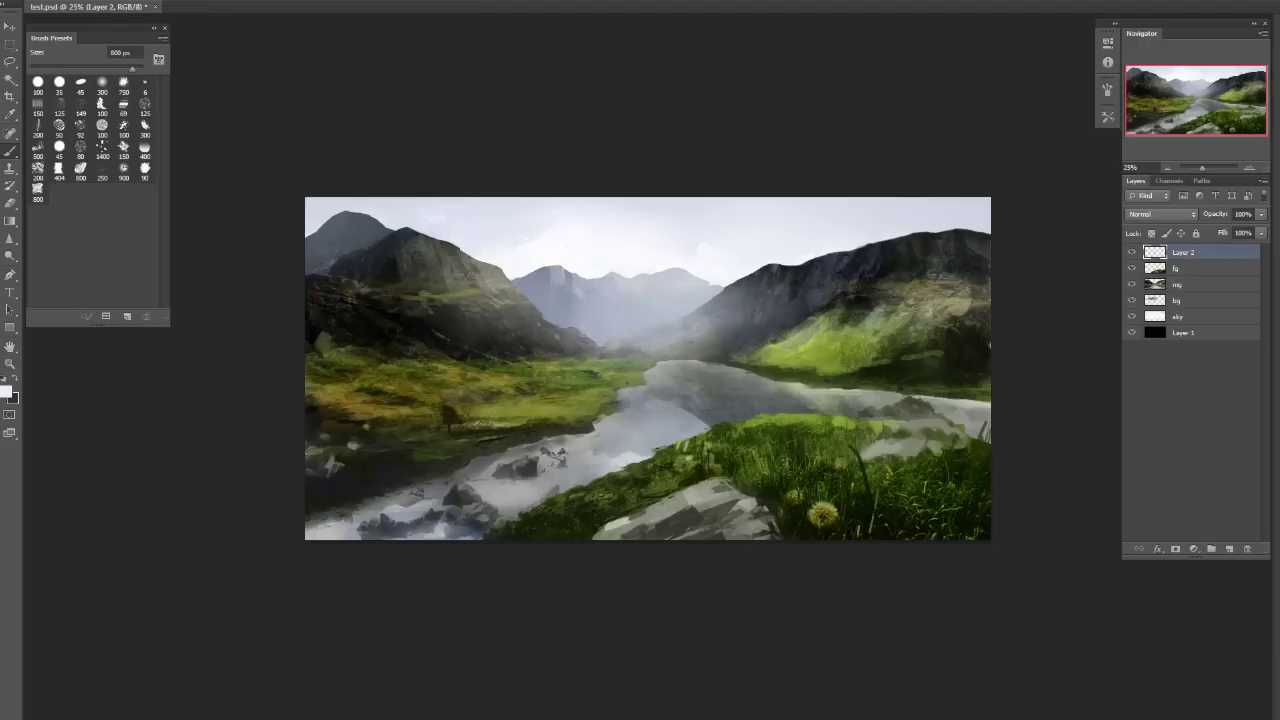
key(bracketright)
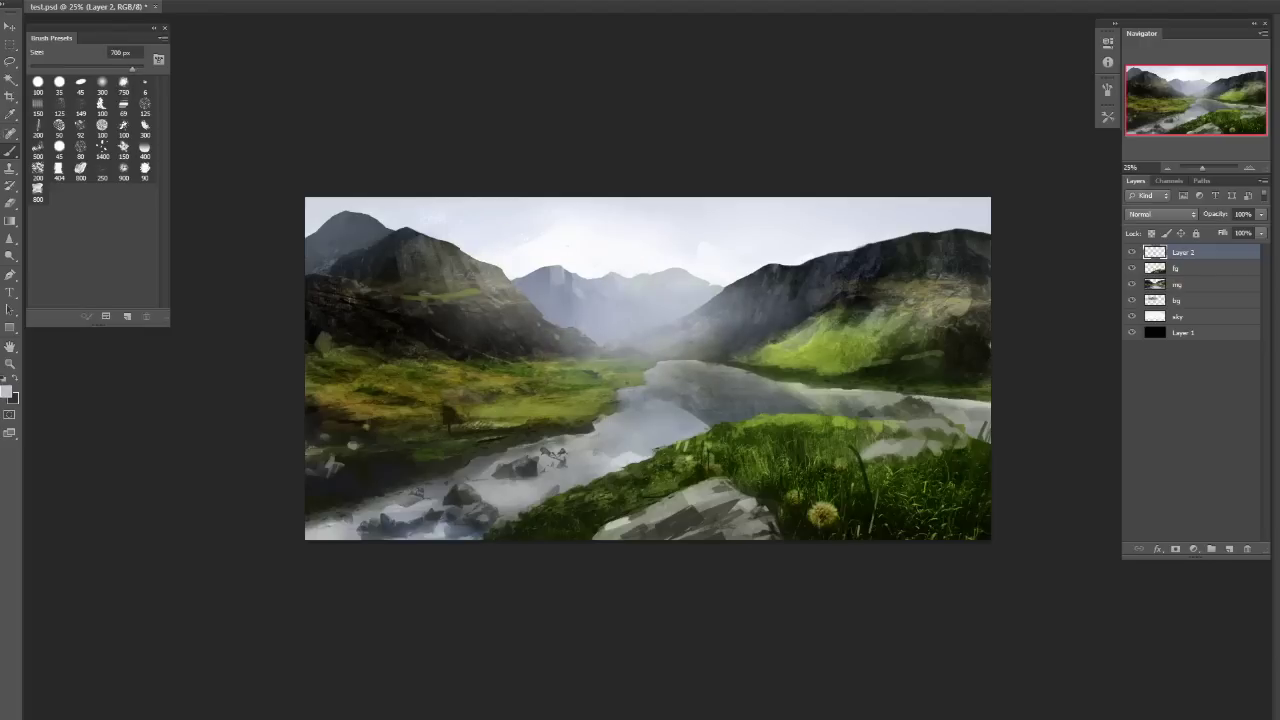
key(bracketright)
key(bracketright)
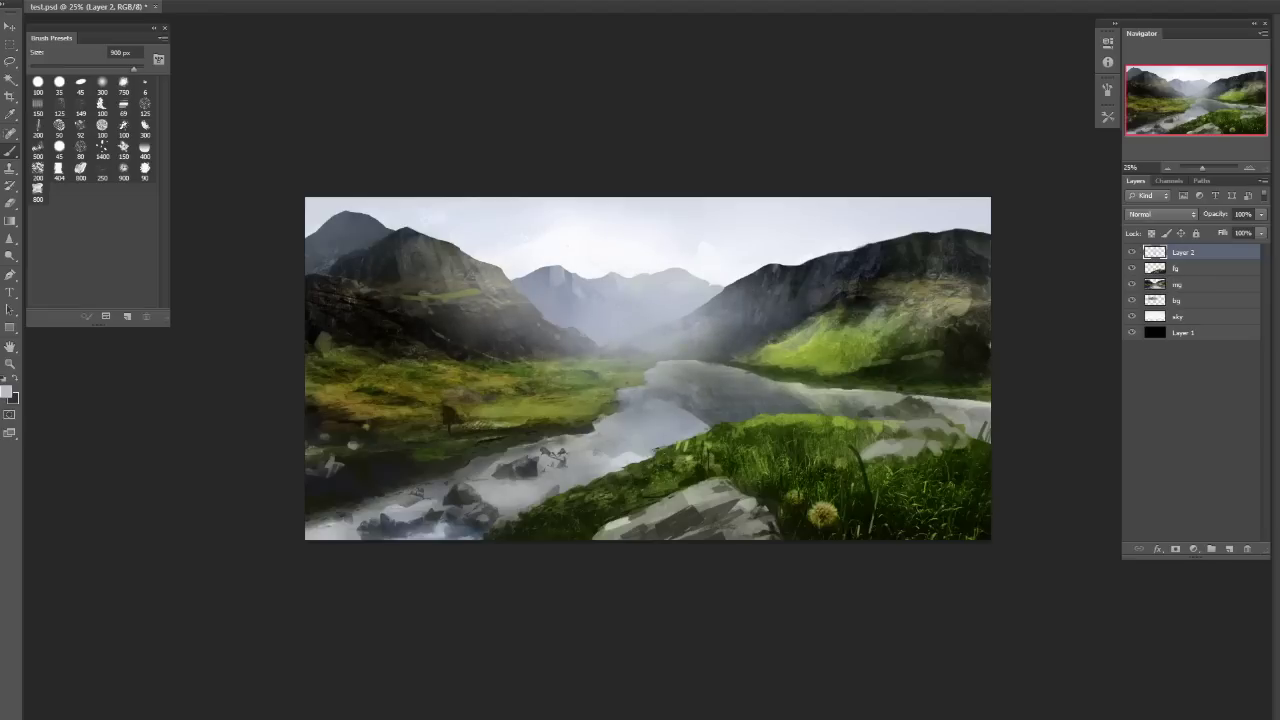
key(bracketright)
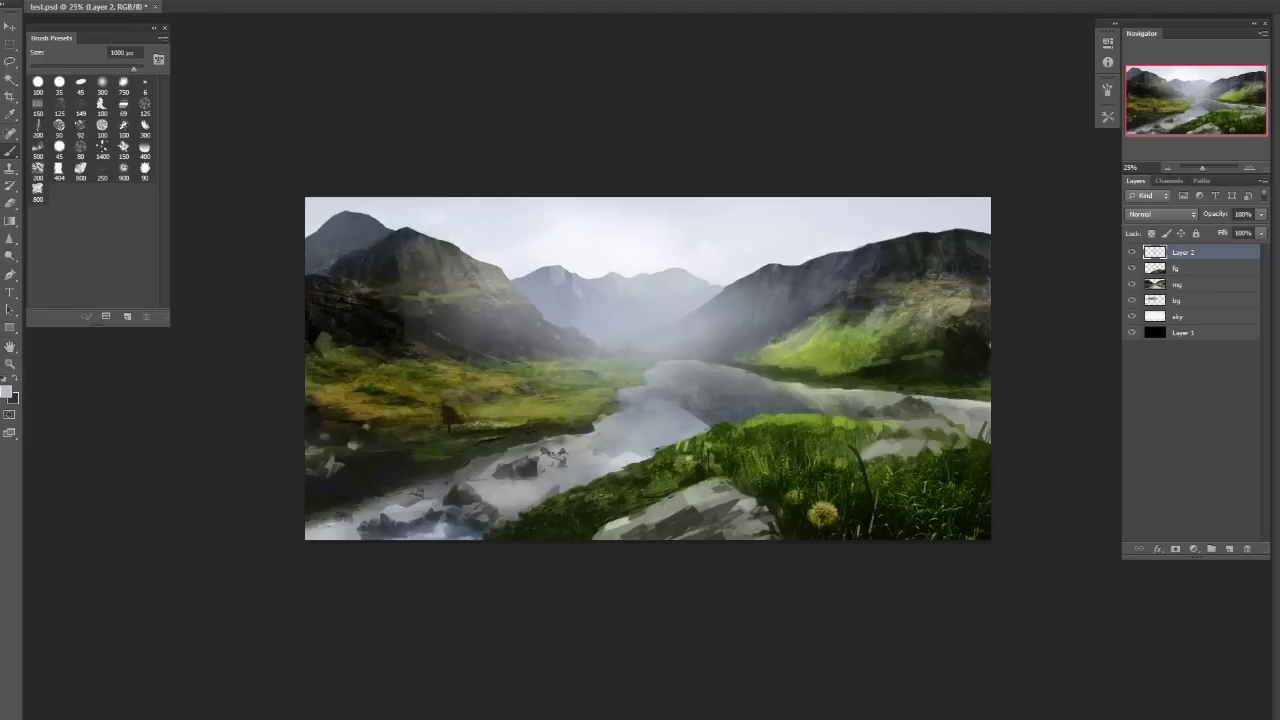
key(bracketright)
key(bracketright)
key(bracketright)
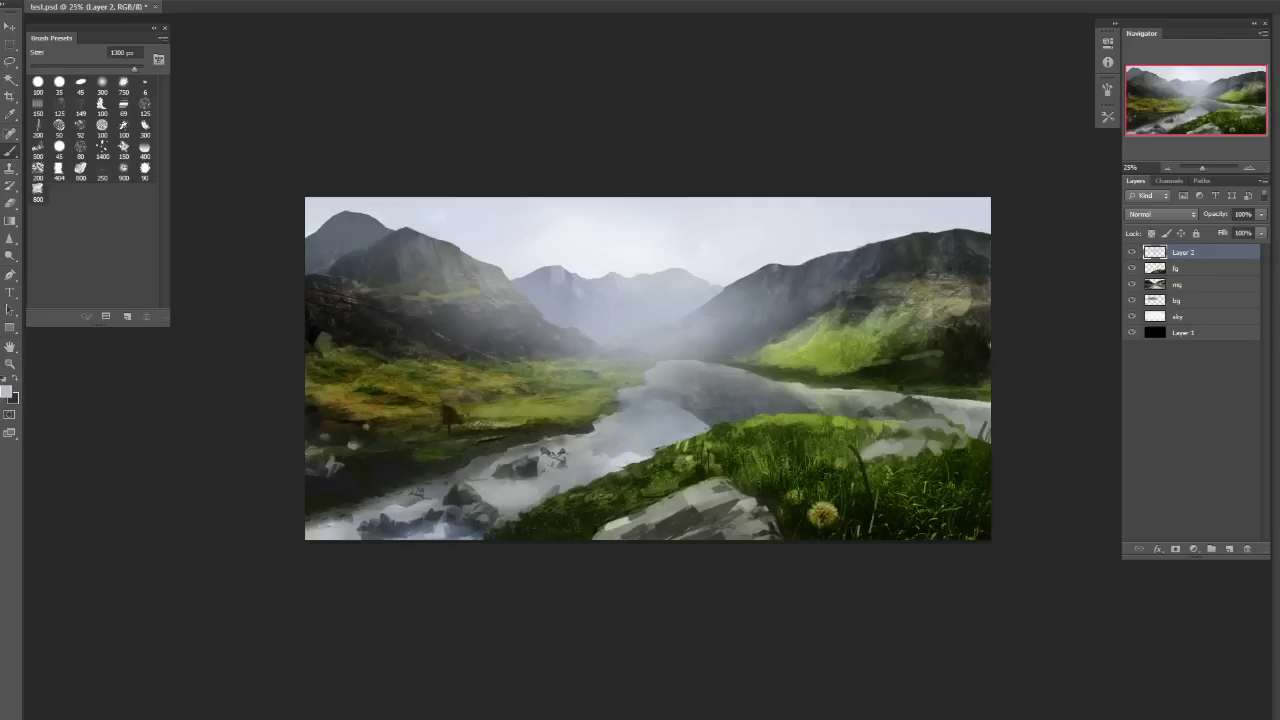
Lower the opacity of the mist on Layer 2 to 24% and check the painting mirrored horizontally.
click(1261, 214)
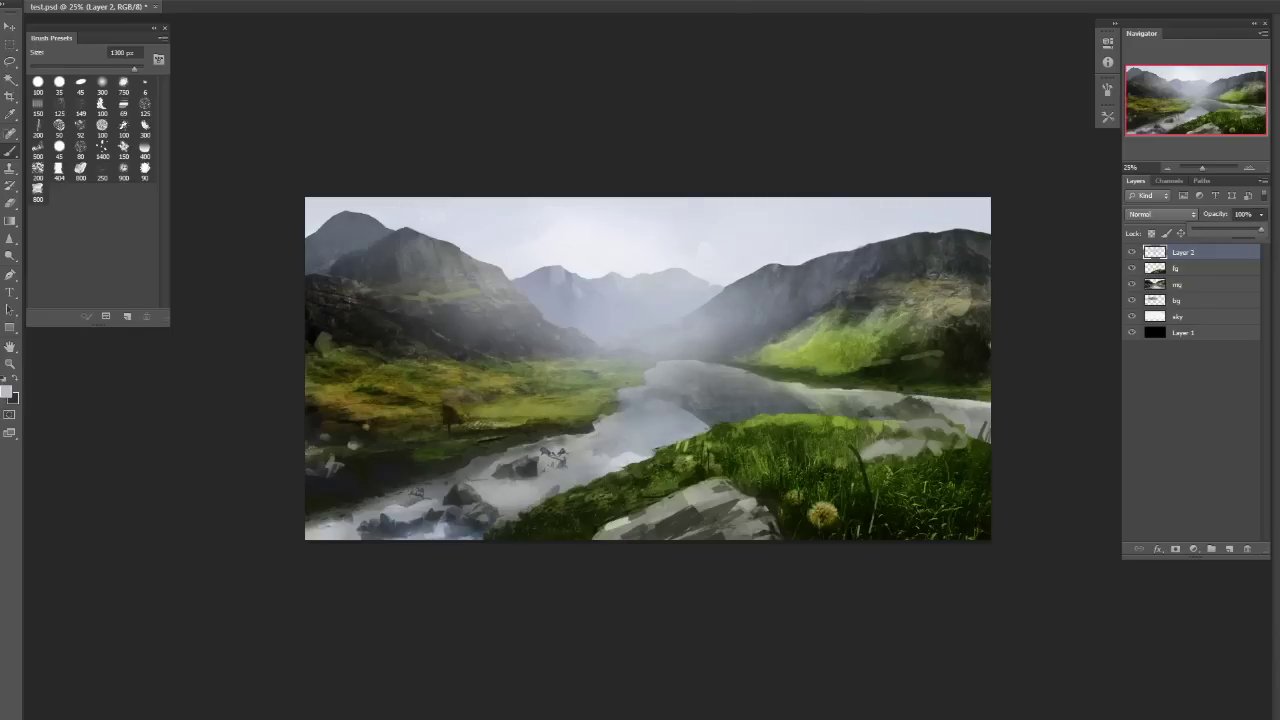
drag(1260, 230, 1209, 230)
key(h)
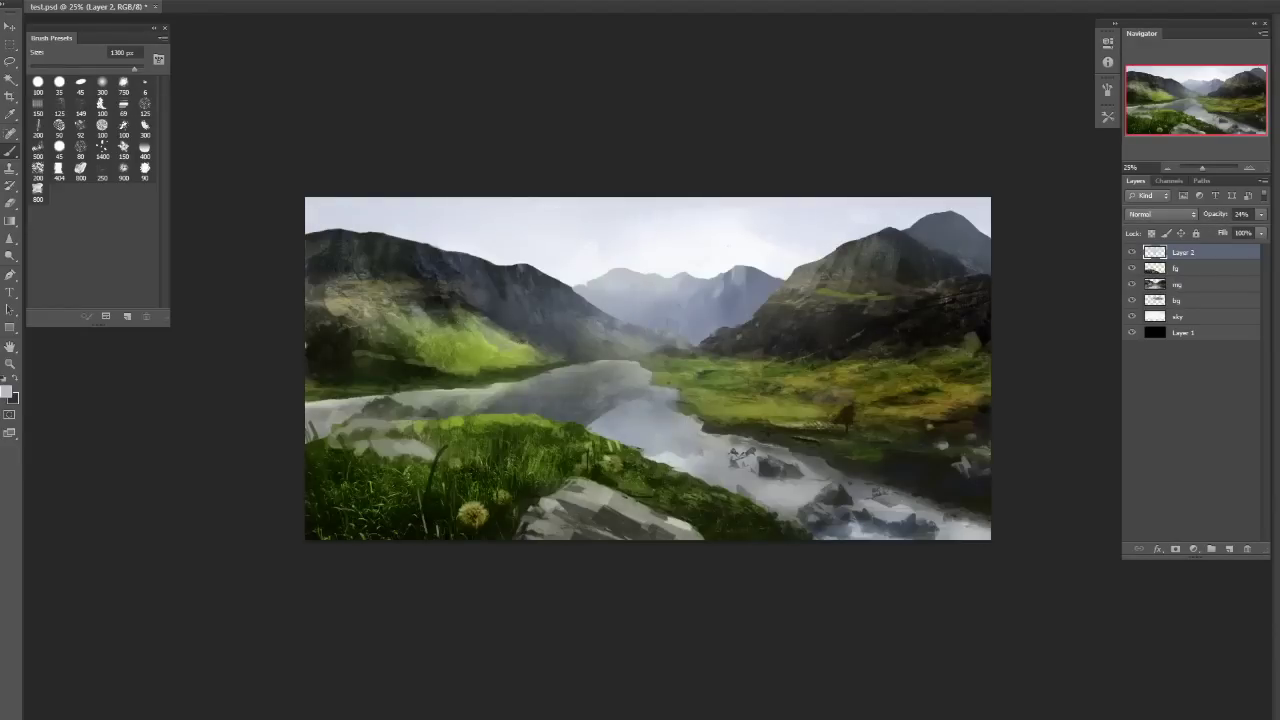
key(h)
Duplicate the mist layer, clip the copy to mg, and merge the original mist into fg.
key(ctrl+j)
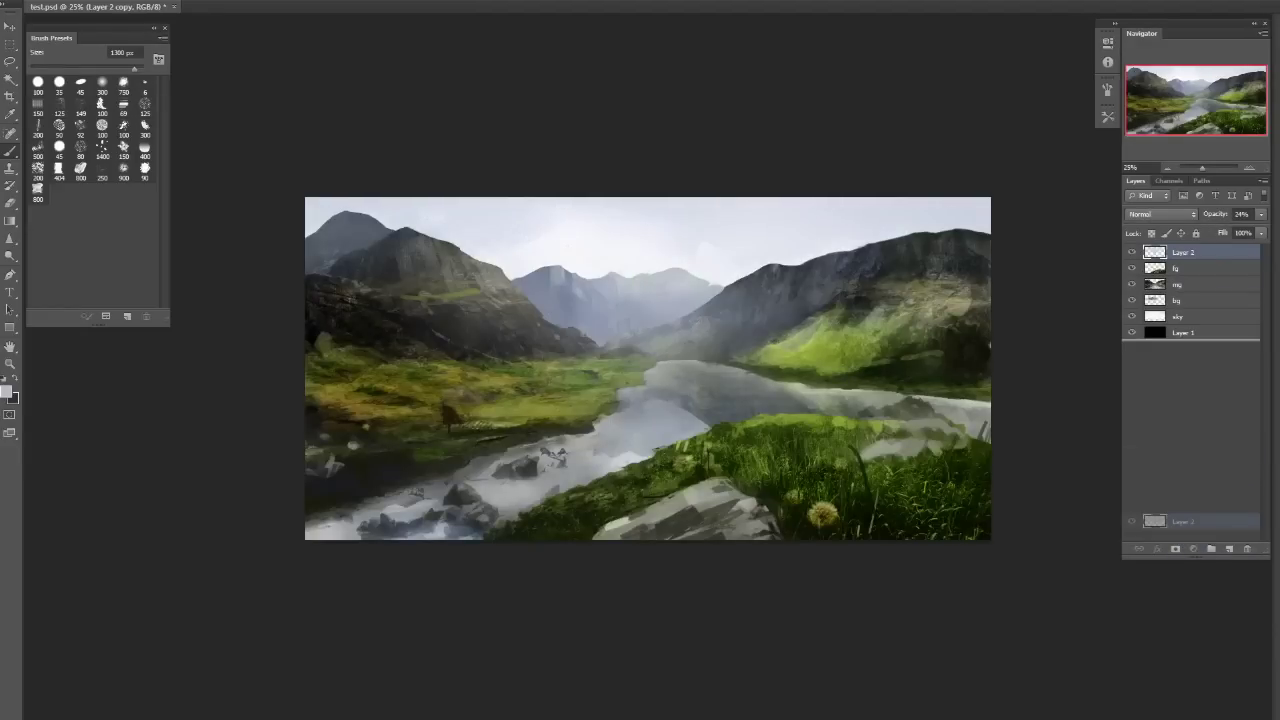
key(ctrl+bracketleft)
key(ctrl+bracketleft)
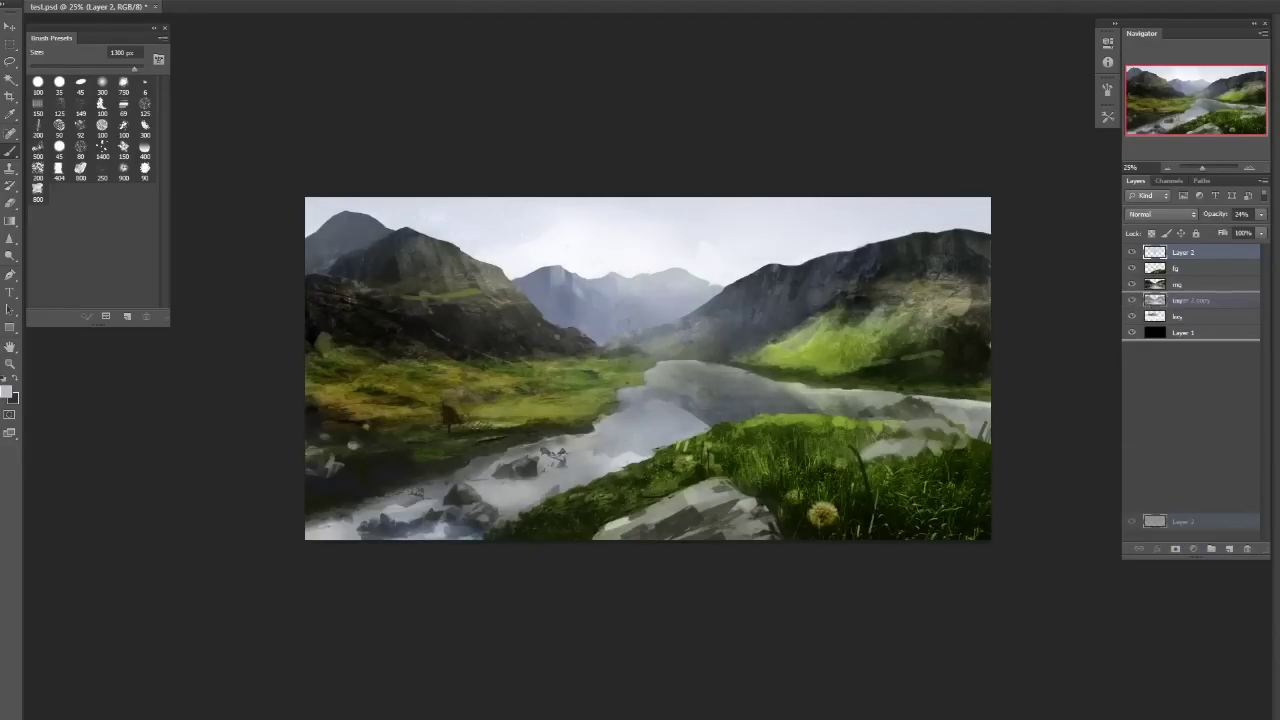
key(ctrl+alt+g)
key(ctrl+alt+g)
click(1194, 252)
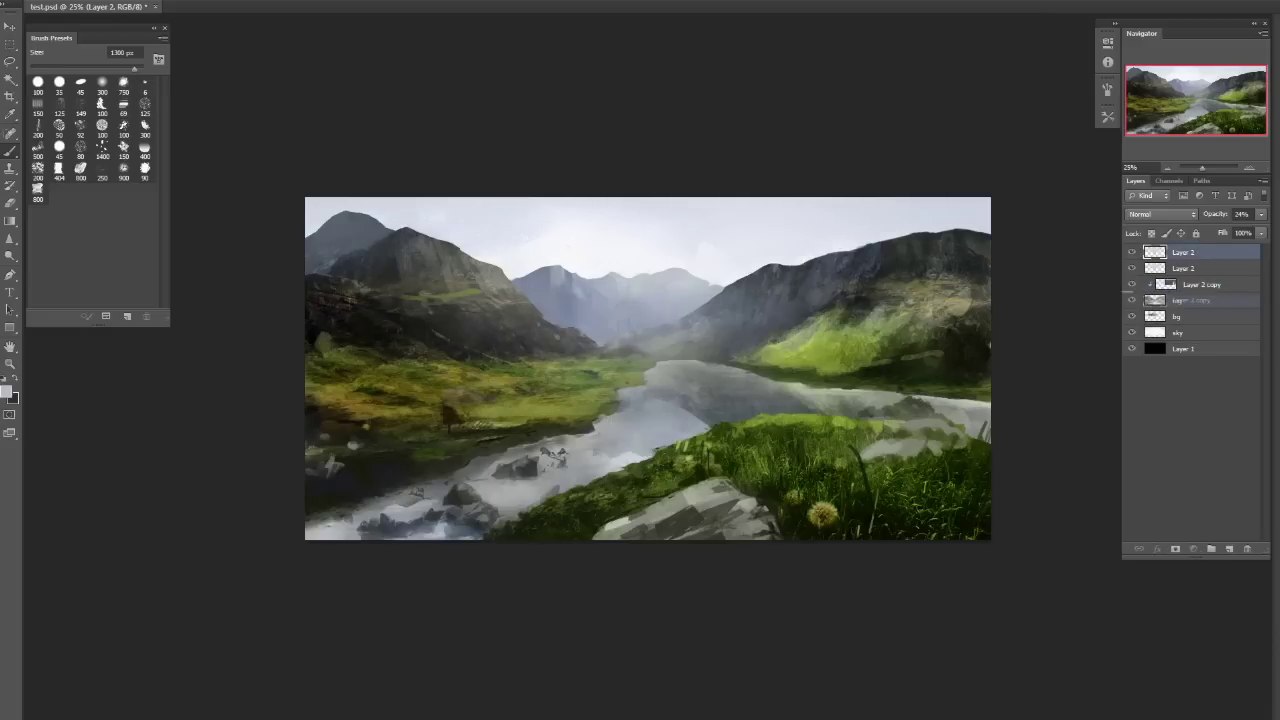
click(1202, 285)
key(ctrl+alt+g)
click(1194, 252)
key(ctrl+alt+g)
drag(1194, 252, 1246, 549)
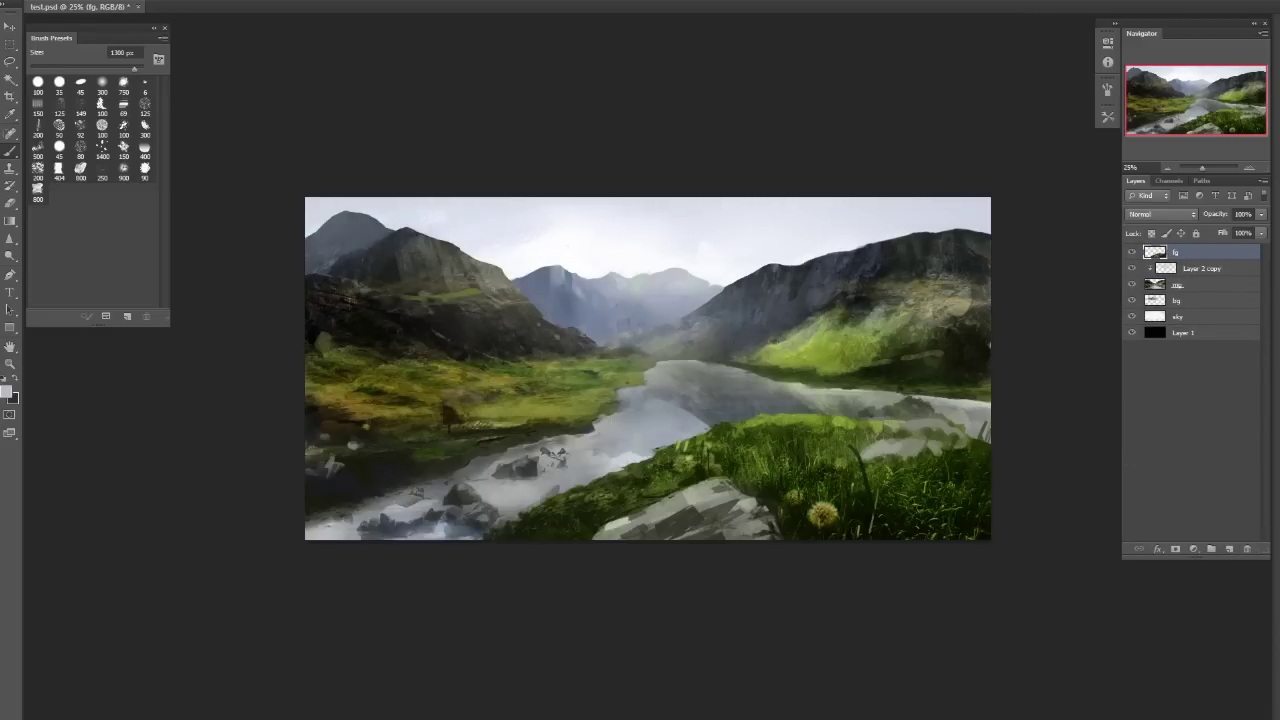
key(alt+bracketleft)
key(ctrl+e)
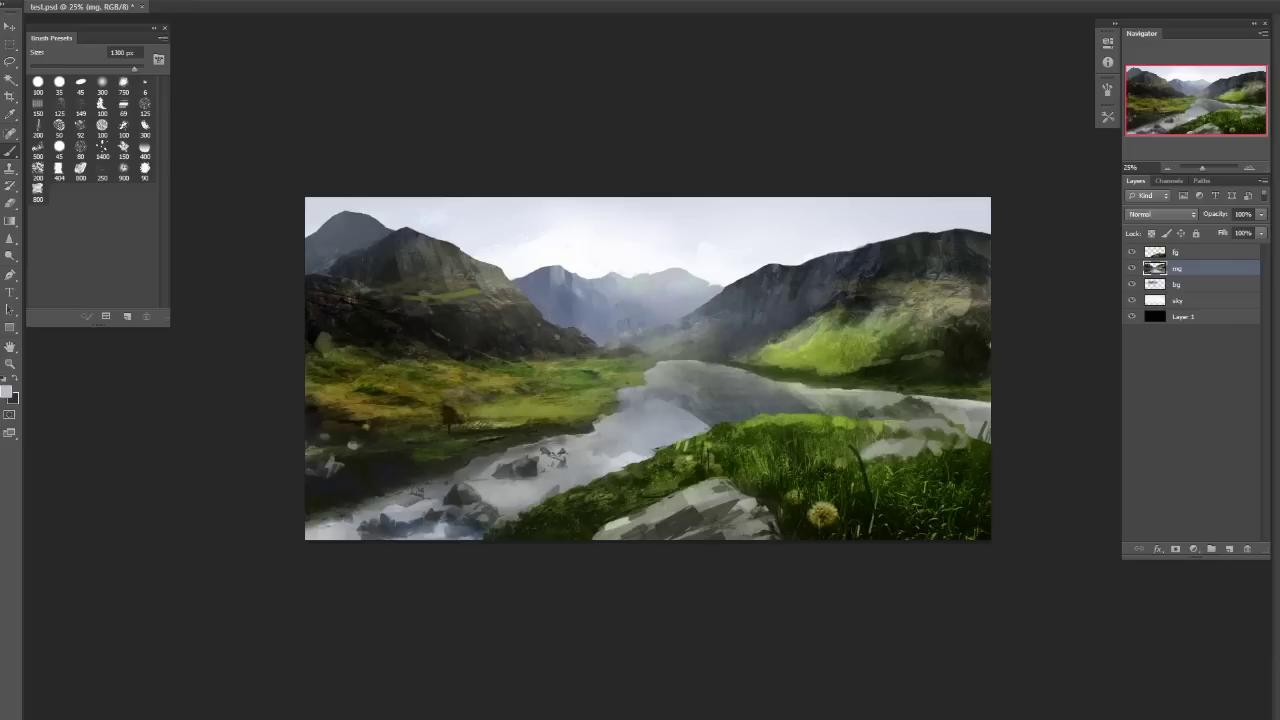
key(ctrl+alt+z)
key(ctrl+alt+z)
key(ctrl+alt+z)
key(ctrl+alt+z)
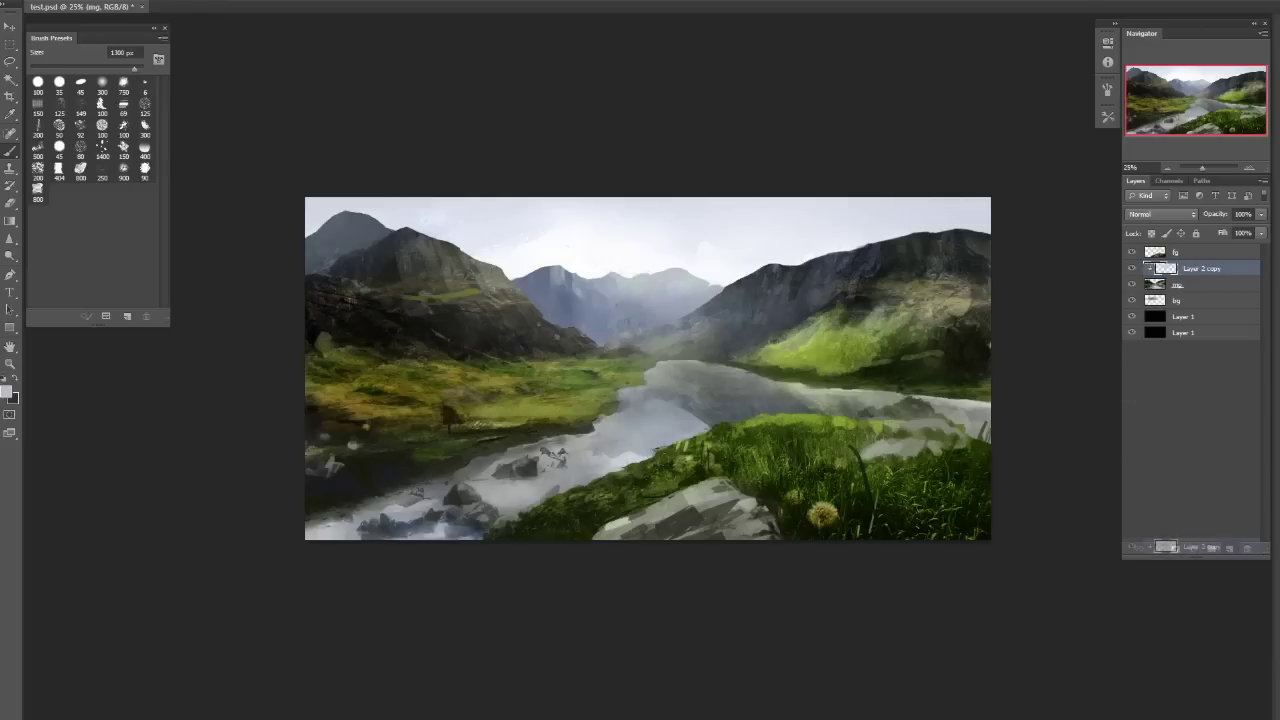
Duplicate the clipped mist layer, clip the duplicate to bg, and merge the first mist copy into mg.
key(ctrl+shift+z)
key(ctrl+shift+z)
key(ctrl+shift+z)
key(ctrl+shift+z)
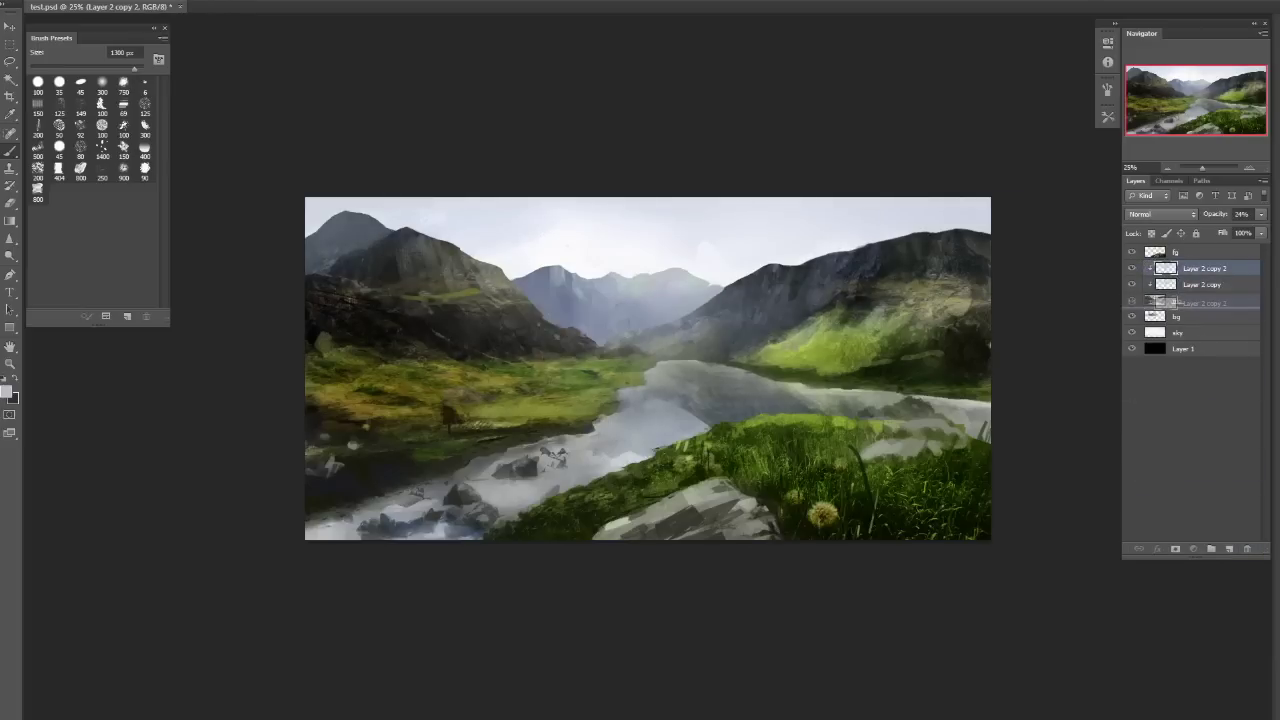
key(ctrl+shift+z)
key(ctrl+shift+z)
key(ctrl+shift+z)
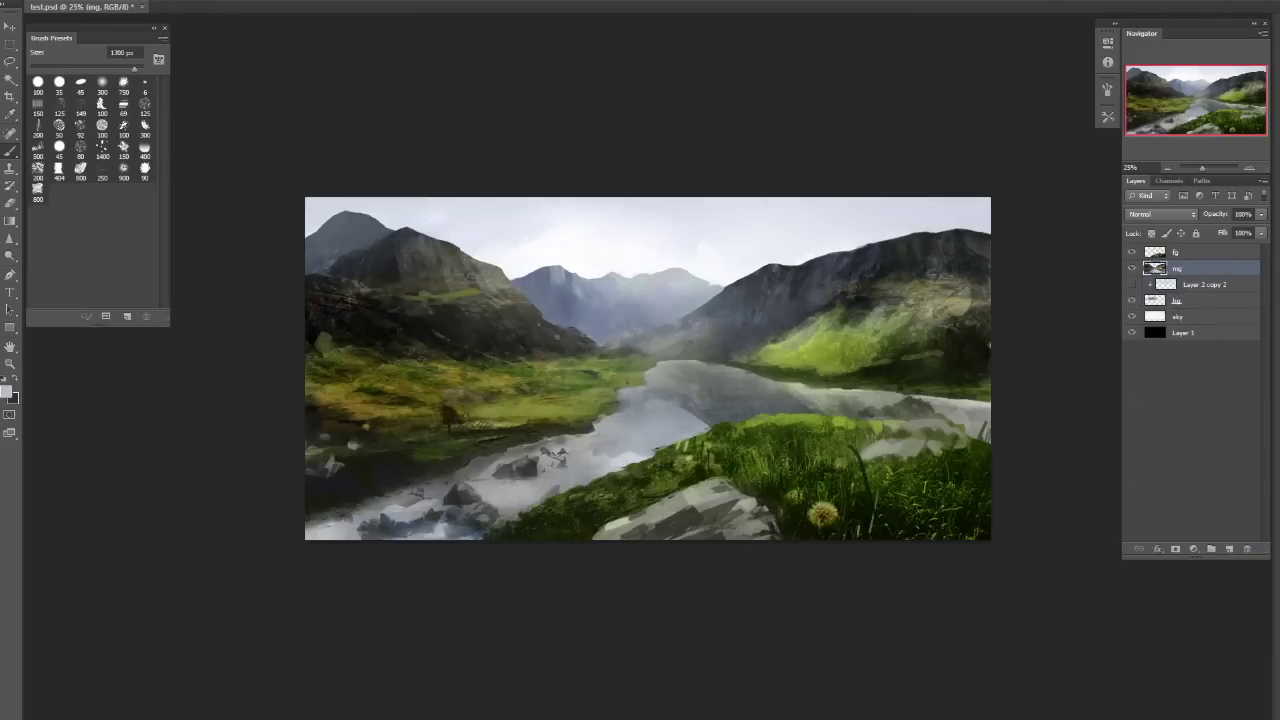
Merge the remaining clipped mist copy into bg and save the document.
key(ctrl+shift+z)
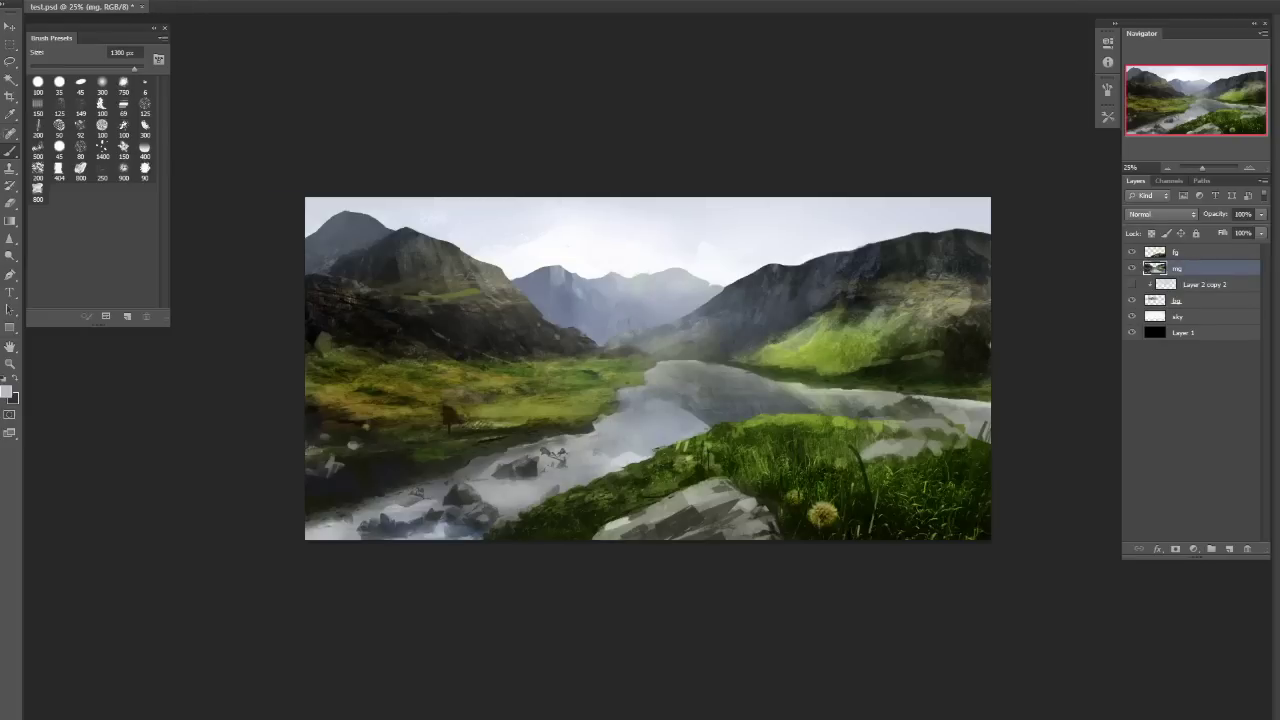
key(ctrl+s)
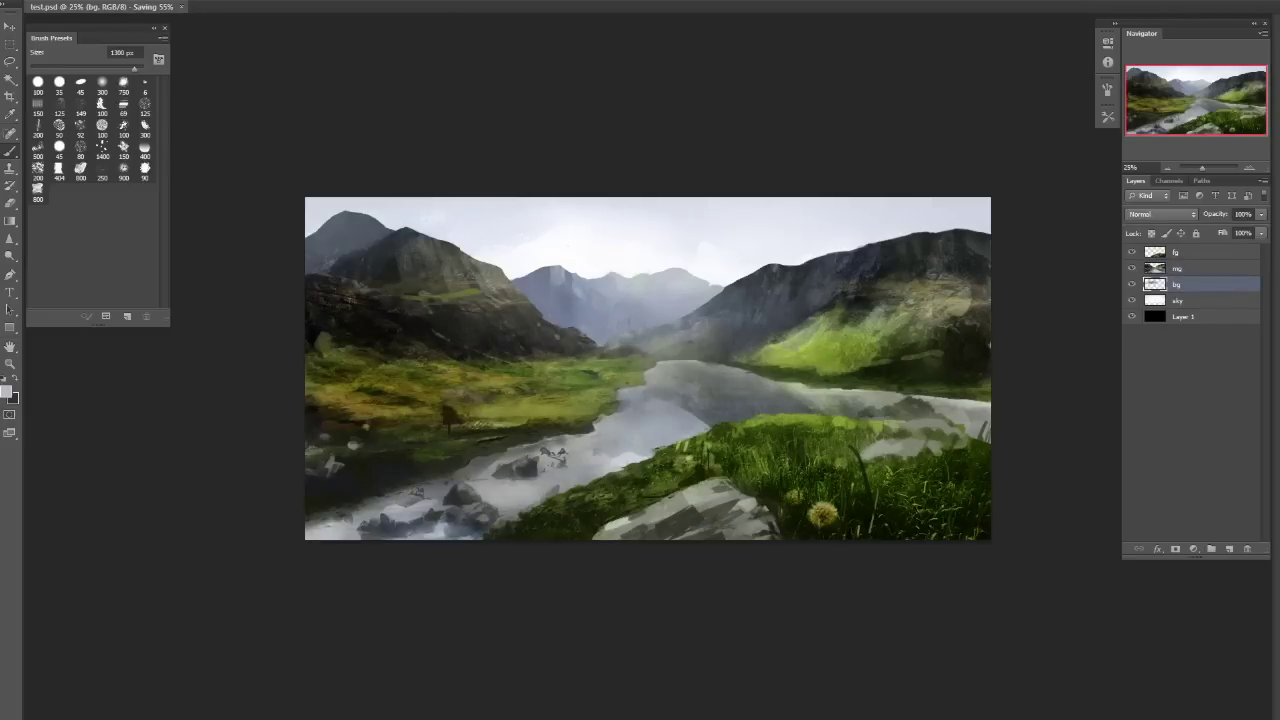
key(ctrl+shift+z)
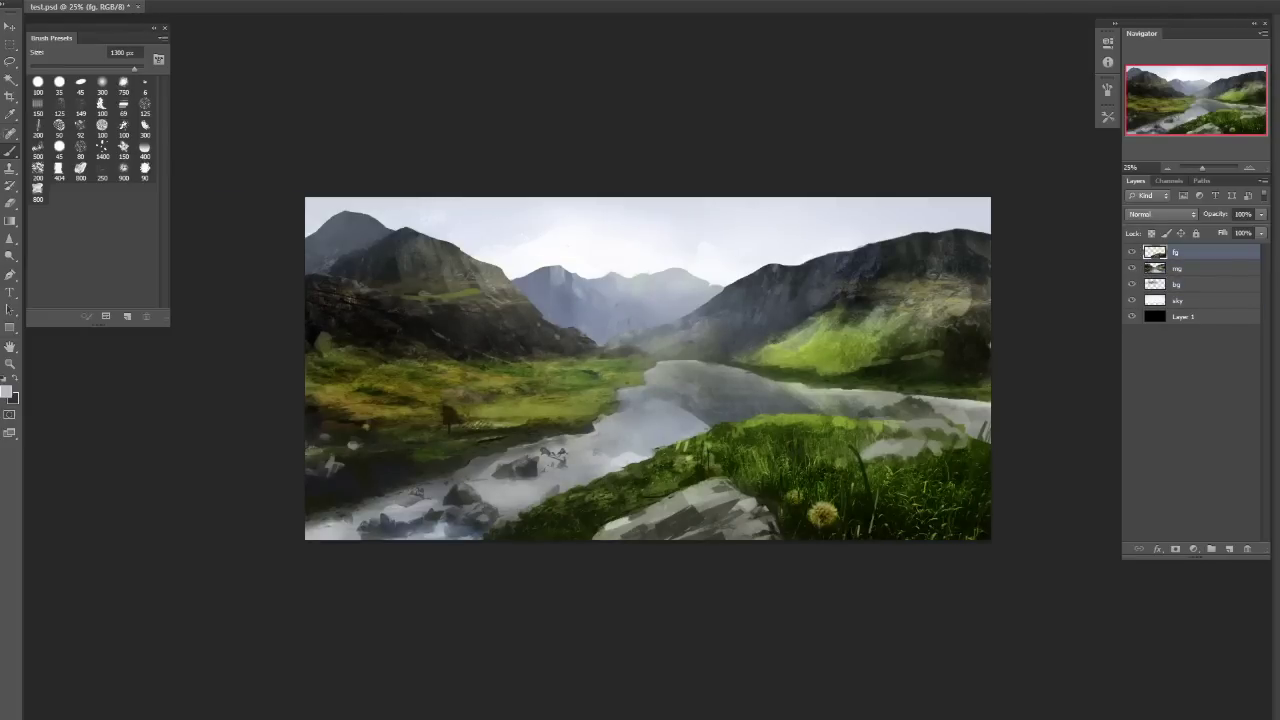
Scale the fg, mg, bg and sky layers up together from their upper-left corner to about 148 by 74 cm.
key(ctrl+t)
key(Escape)
shift+click(1178, 300)
key(ctrl+t)
key(ctrl+minus)
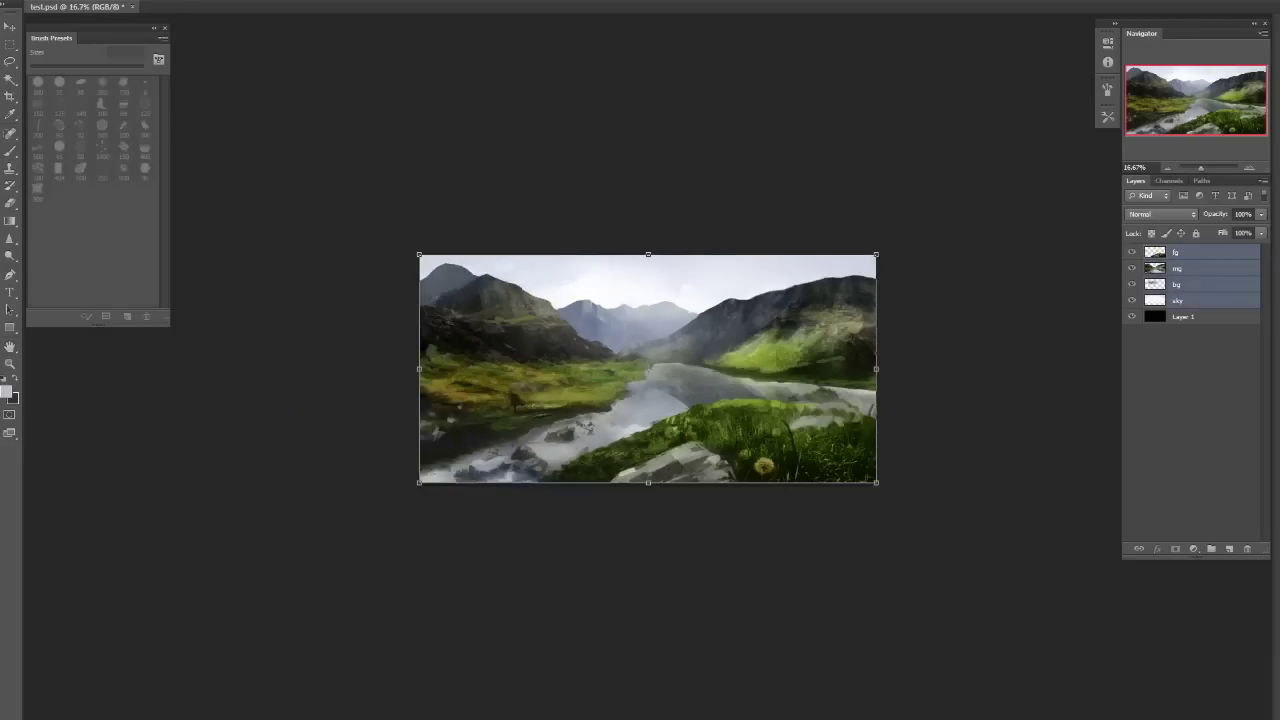
mouse_move(876, 483)
mouse_down()
mouse_move(900, 497)
mouse_move(910, 485)
mouse_move(892, 490)
mouse_up()
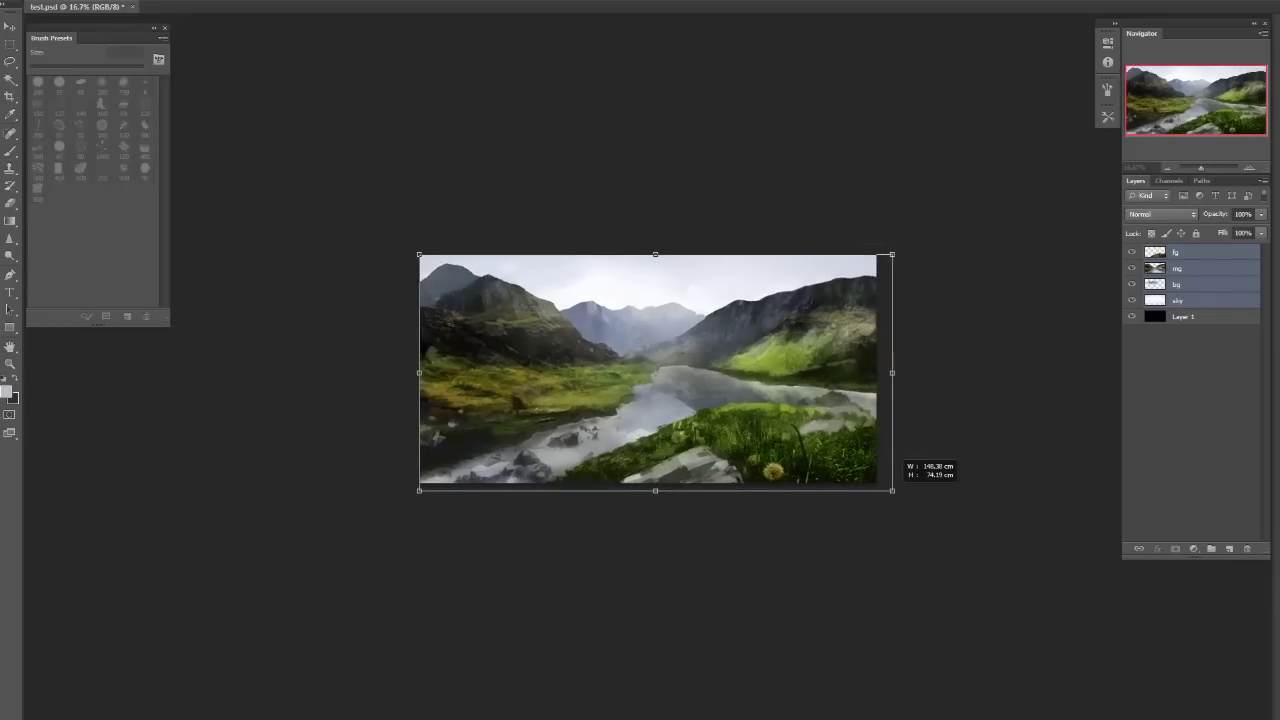
key(Return)
key(b)
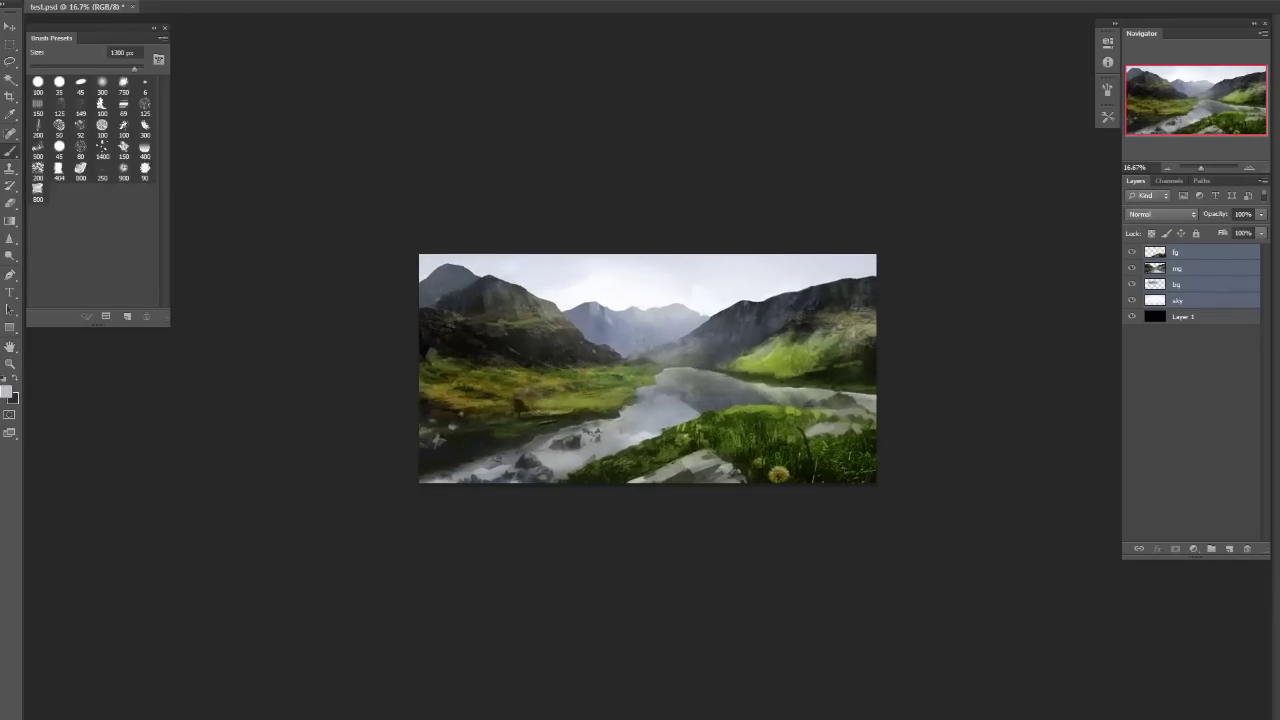
Choose the Dodge Tool at 700 px and duplicate the mg layer.
click(1200, 252)
shift+click(1200, 300)
click(1200, 268)
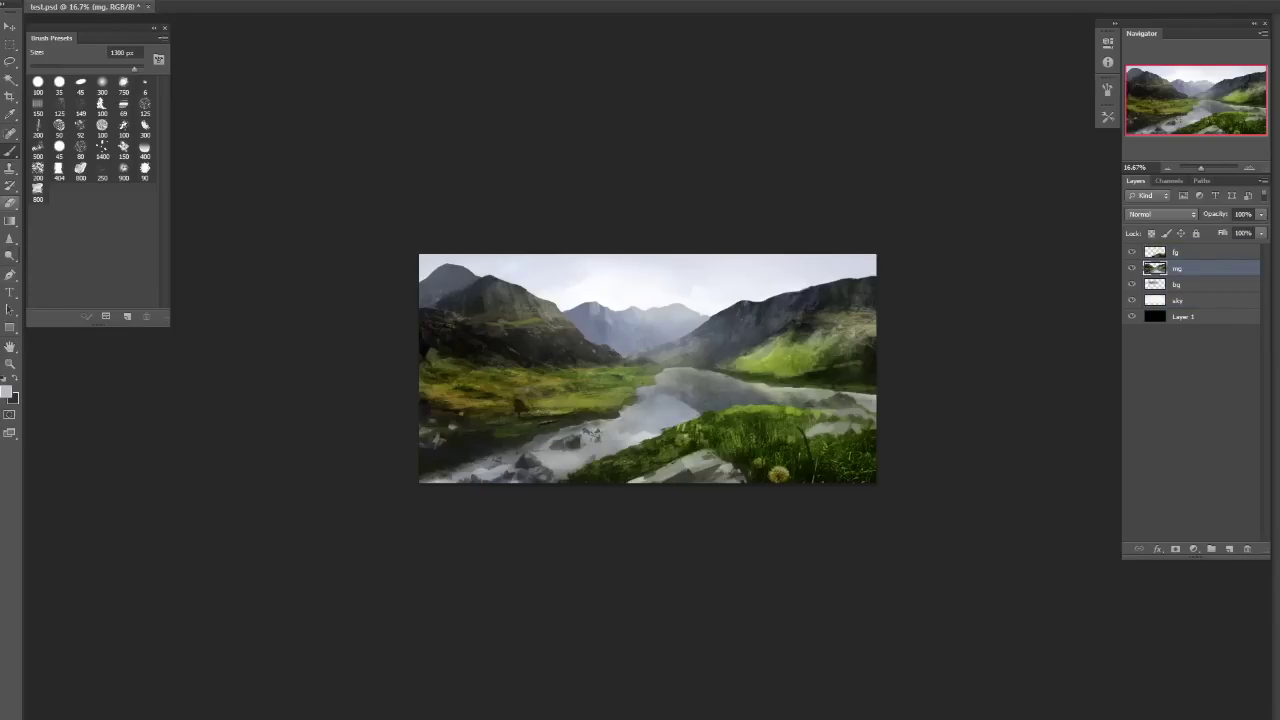
key(bracketleft)
key(bracketleft)
key(bracketleft)
key(bracketleft)
key(bracketleft)
key(bracketleft)
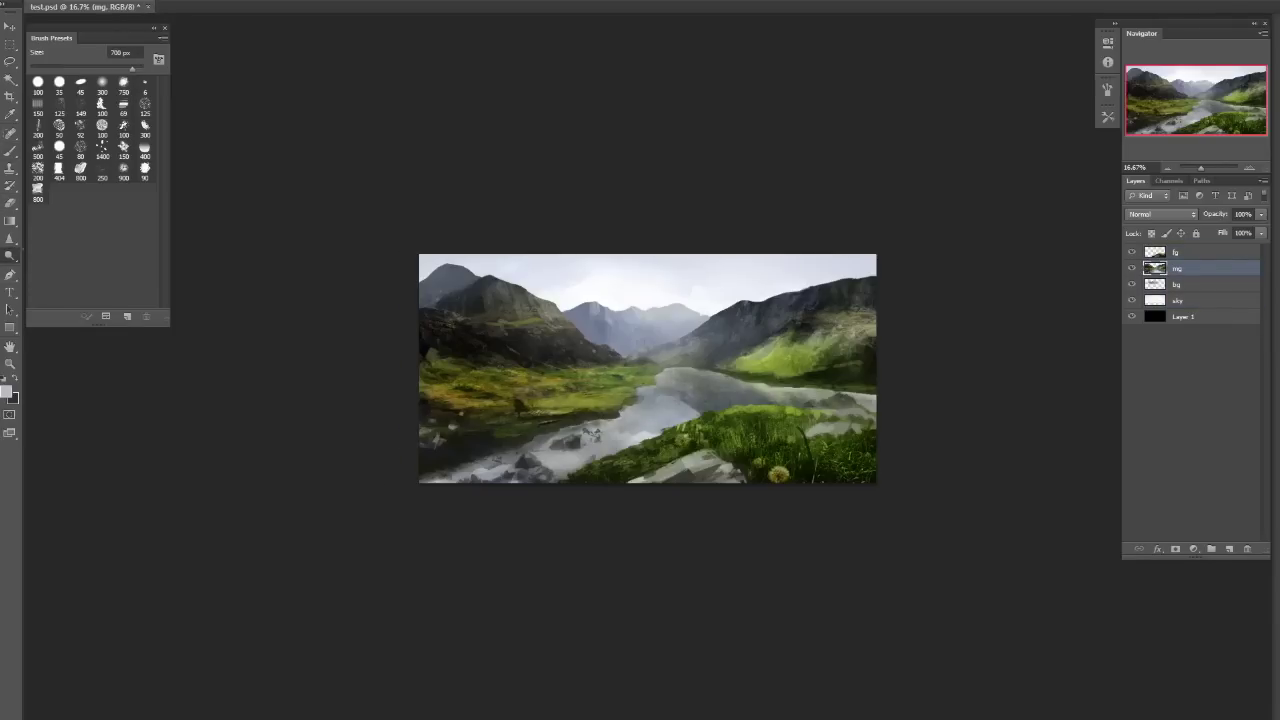
click(10, 254)
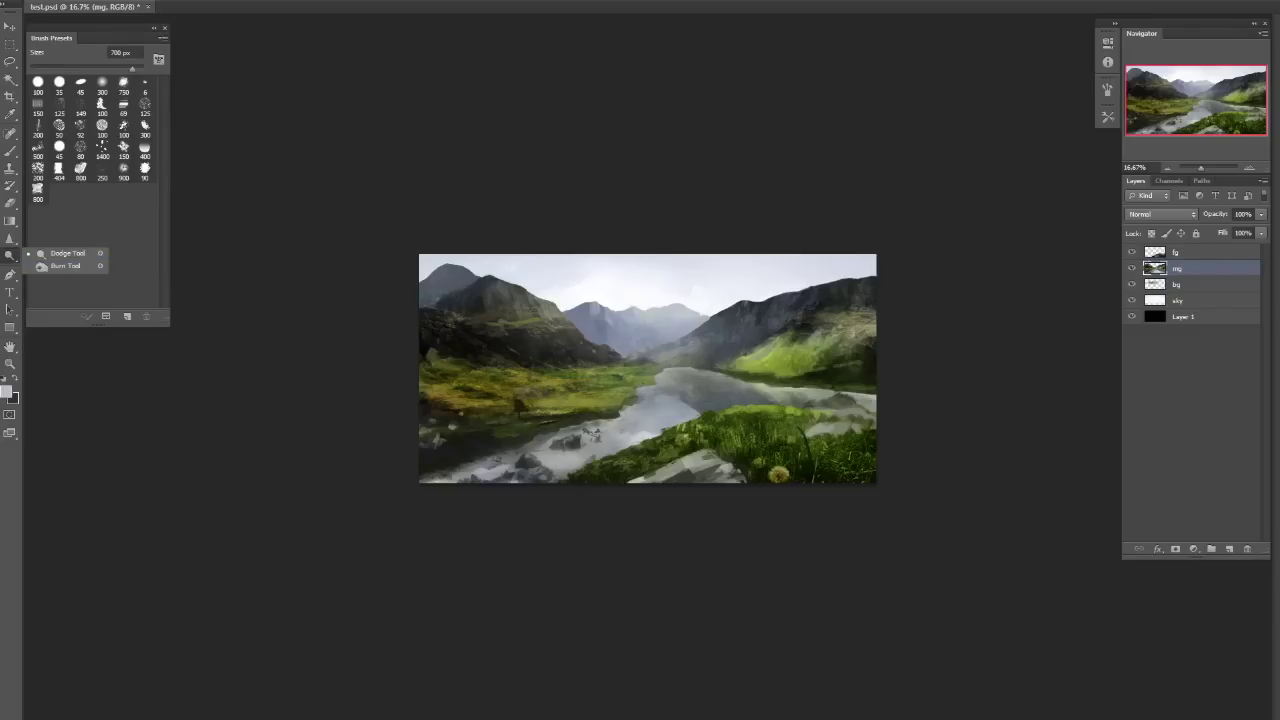
click(67, 253)
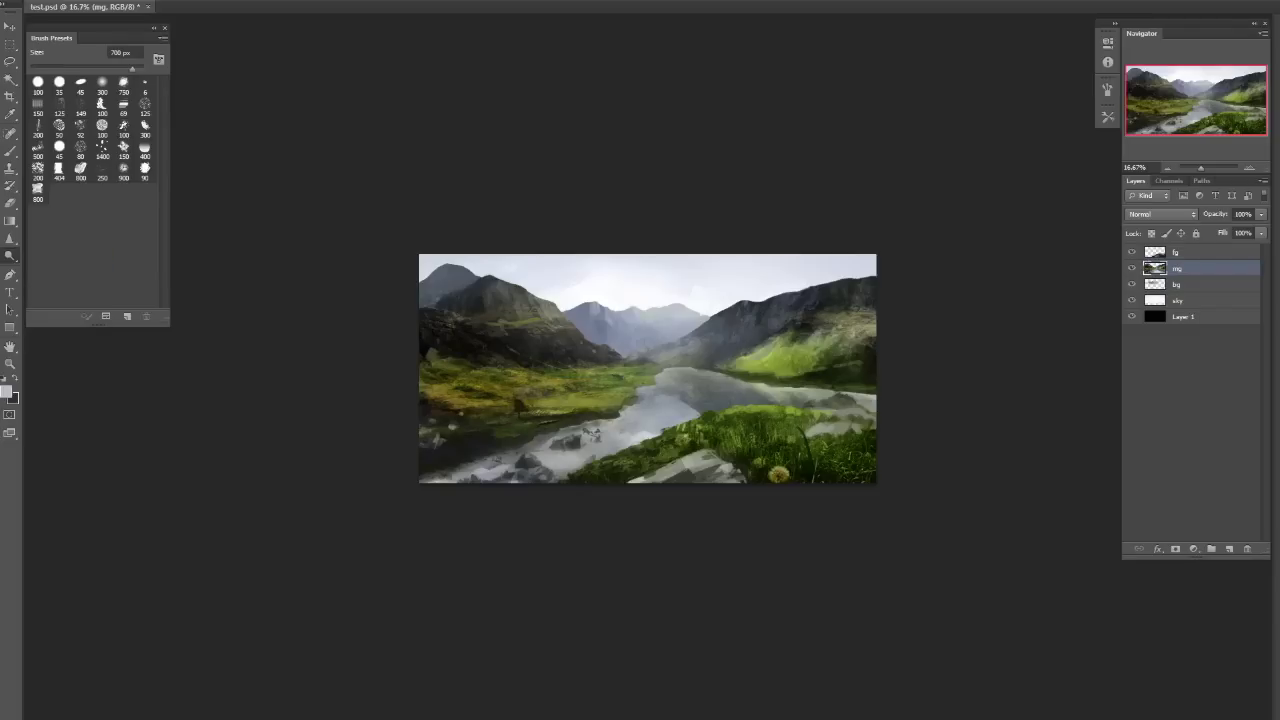
drag(1156, 268, 1229, 549)
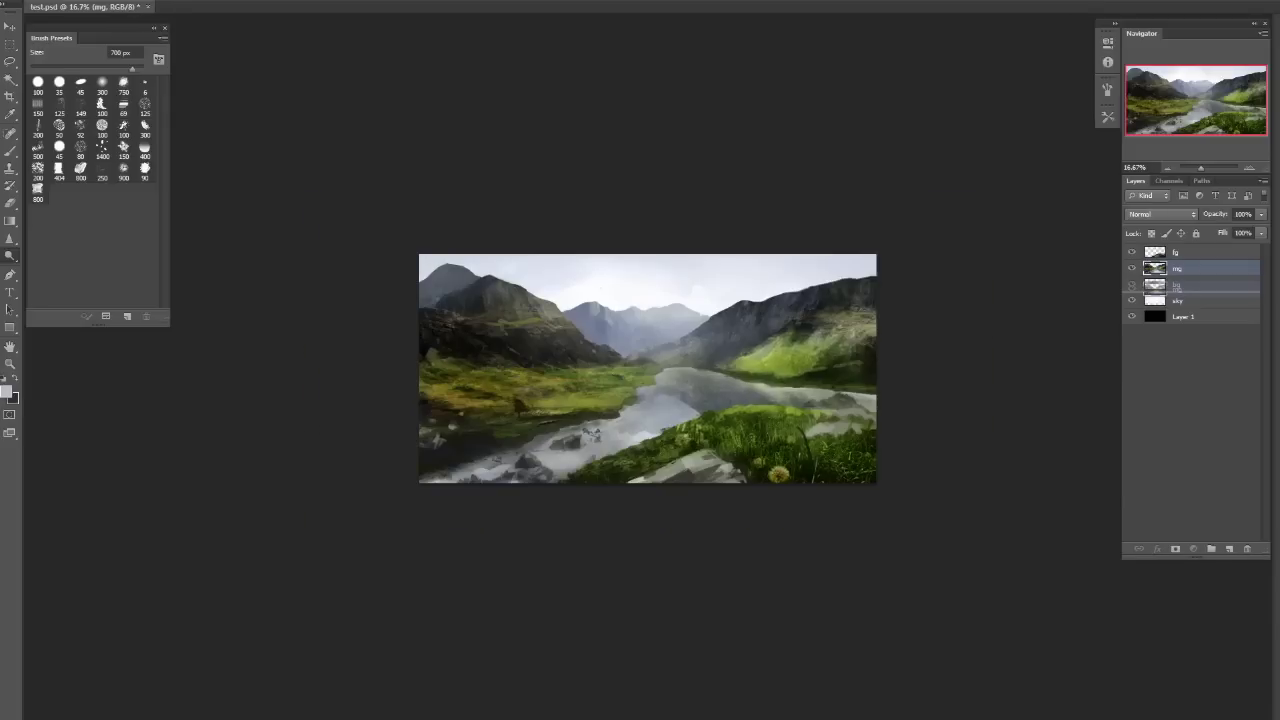
key(ctrl+plus)
key(bracketleft)
key(bracketleft)
key(bracketleft)
key(bracketleft)
key(bracketleft)
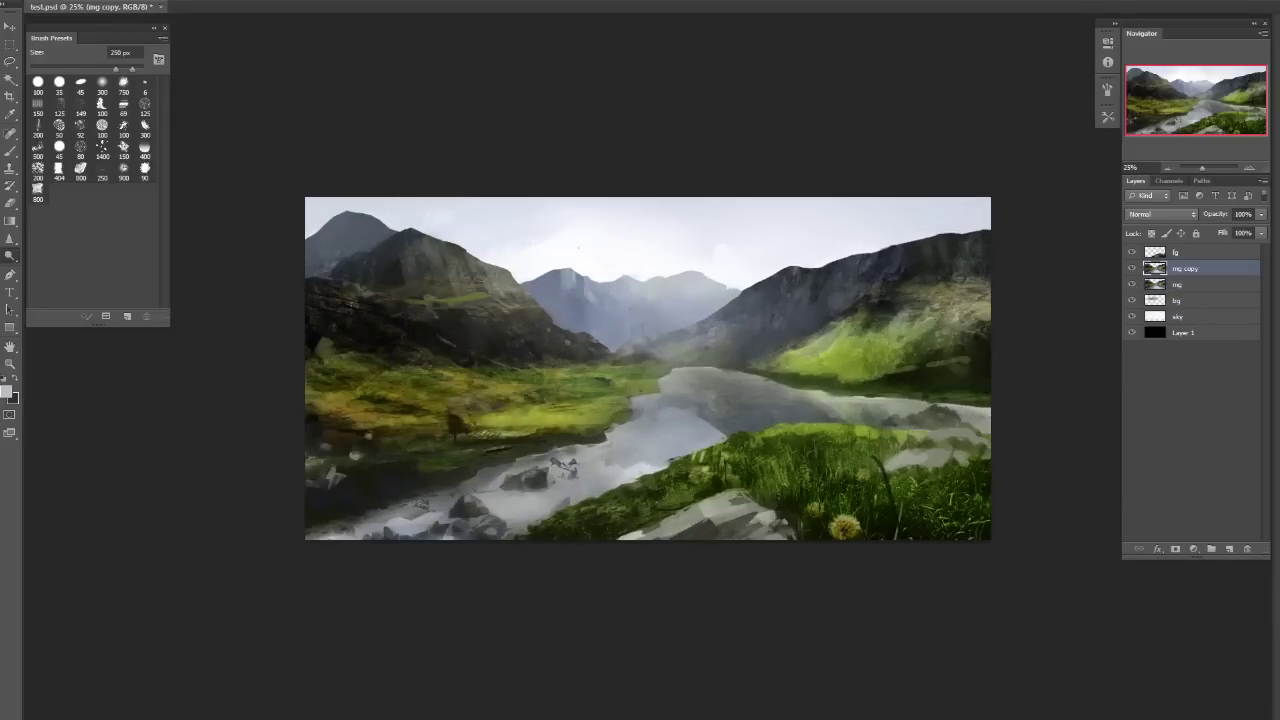
drag(510, 416, 612, 410)
key(ctrl+z)
key(ctrl+z)
Brighten the grass on the far left riverbank of the mg copy with the Dodge Tool at 700 px.
key(bracketright)
key(bracketright)
key(bracketright)
key(bracketright)
key(bracketright)
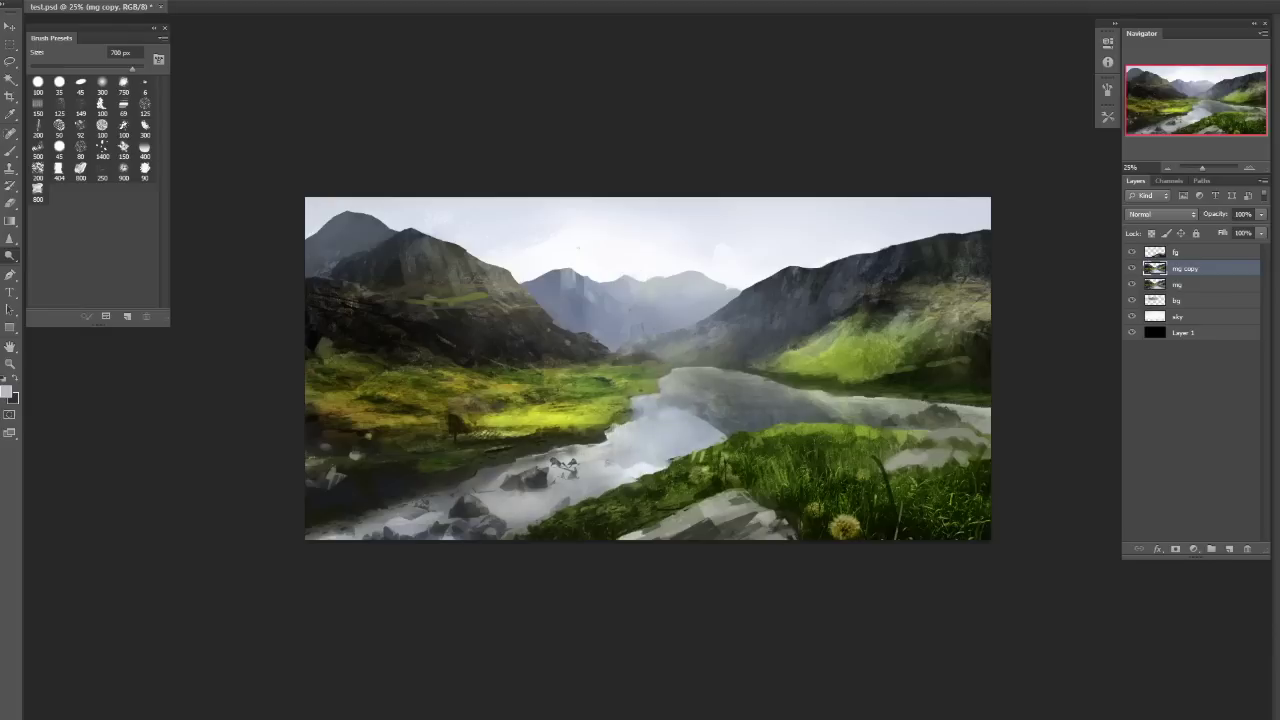
Enlarge the Dodge Tool to 1200 px and brighten the river water at the centre of the mg copy.
key(bracketright)
key(bracketright)
key(bracketright)
key(bracketright)
key(bracketright)
click(634, 430)
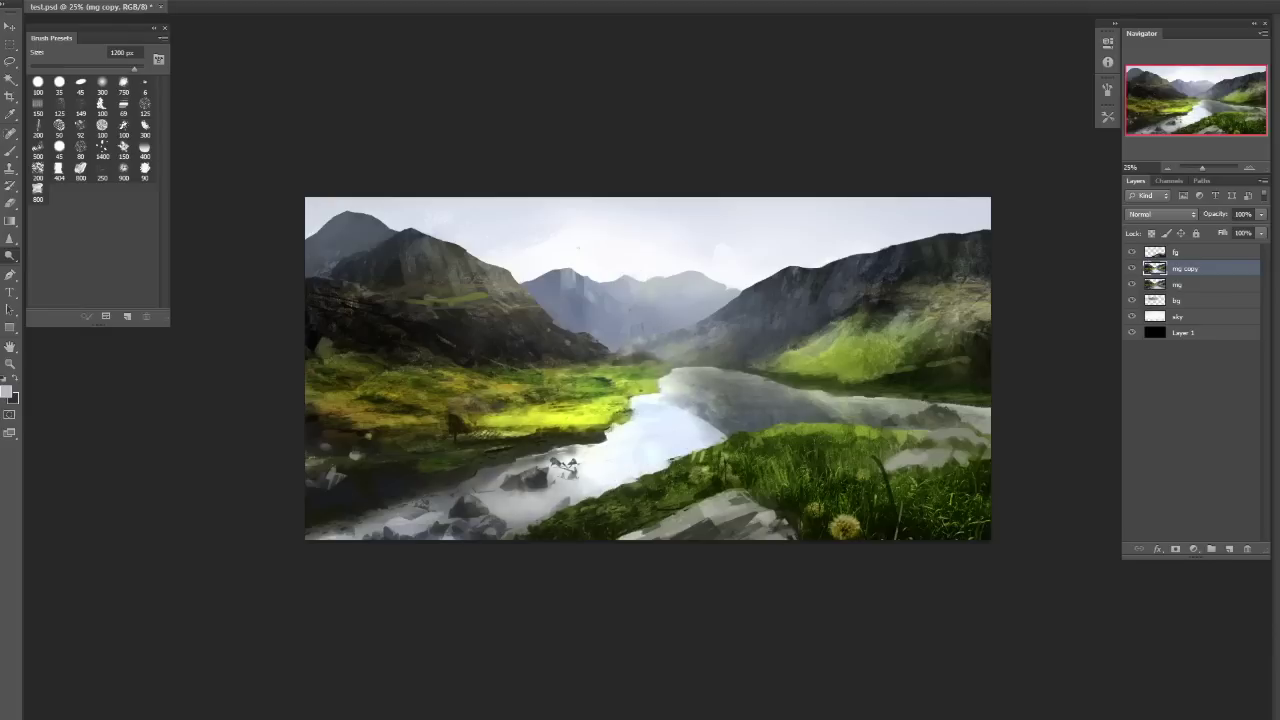
Brighten the green hillside beyond the river on the mg copy with the Dodge Tool at 200 px and 300 px.
key(bracketleft)
key(bracketleft)
key(bracketleft)
key(bracketleft)
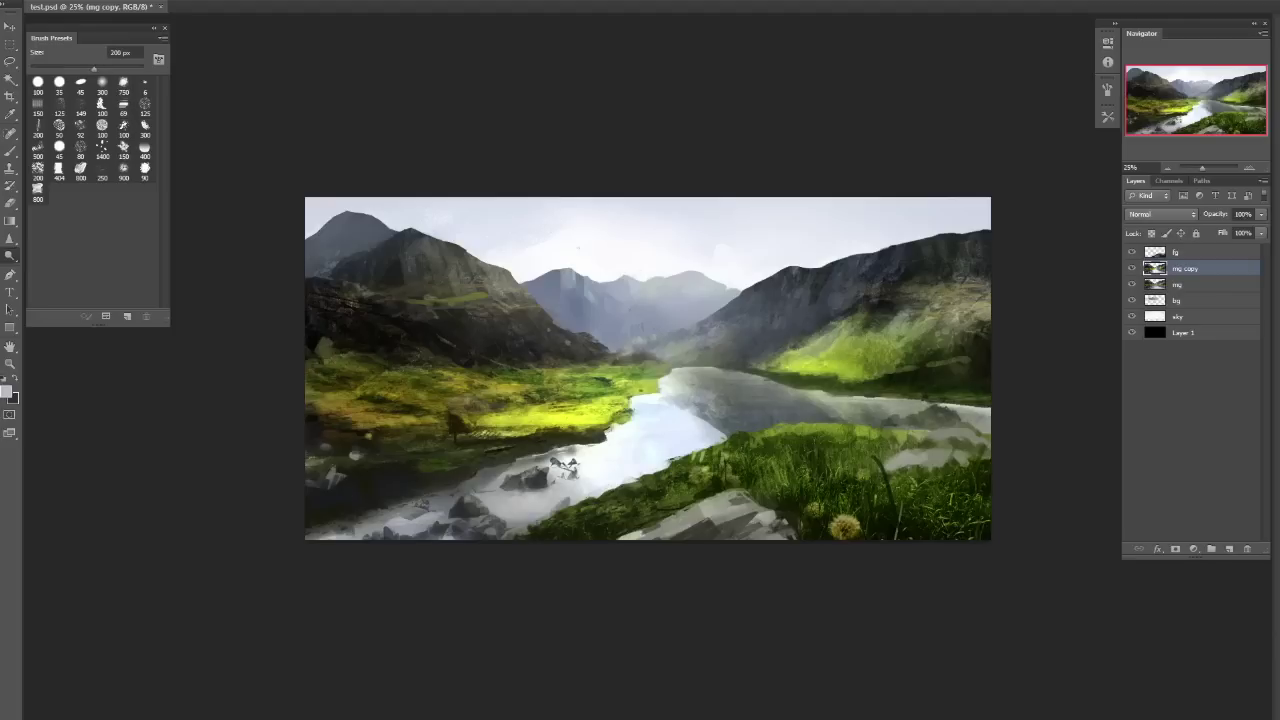
drag(780, 365, 870, 375)
key(bracketright)
key(bracketright)
key(bracketright)
key(bracketright)
key(bracketright)
key(bracketright)
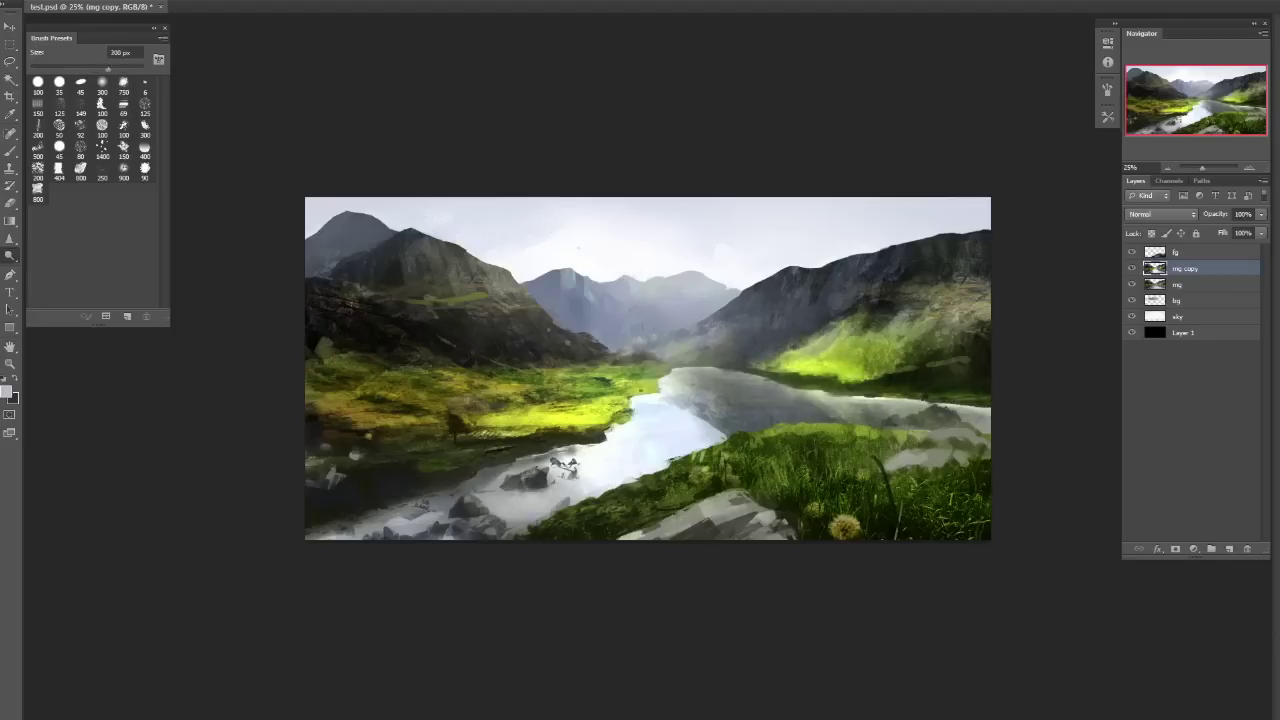
Brighten the foot of the right-hand mountain near the valley's centre with the Dodge Tool at 500 px and 400 px.
key(bracketright)
key(bracketright)
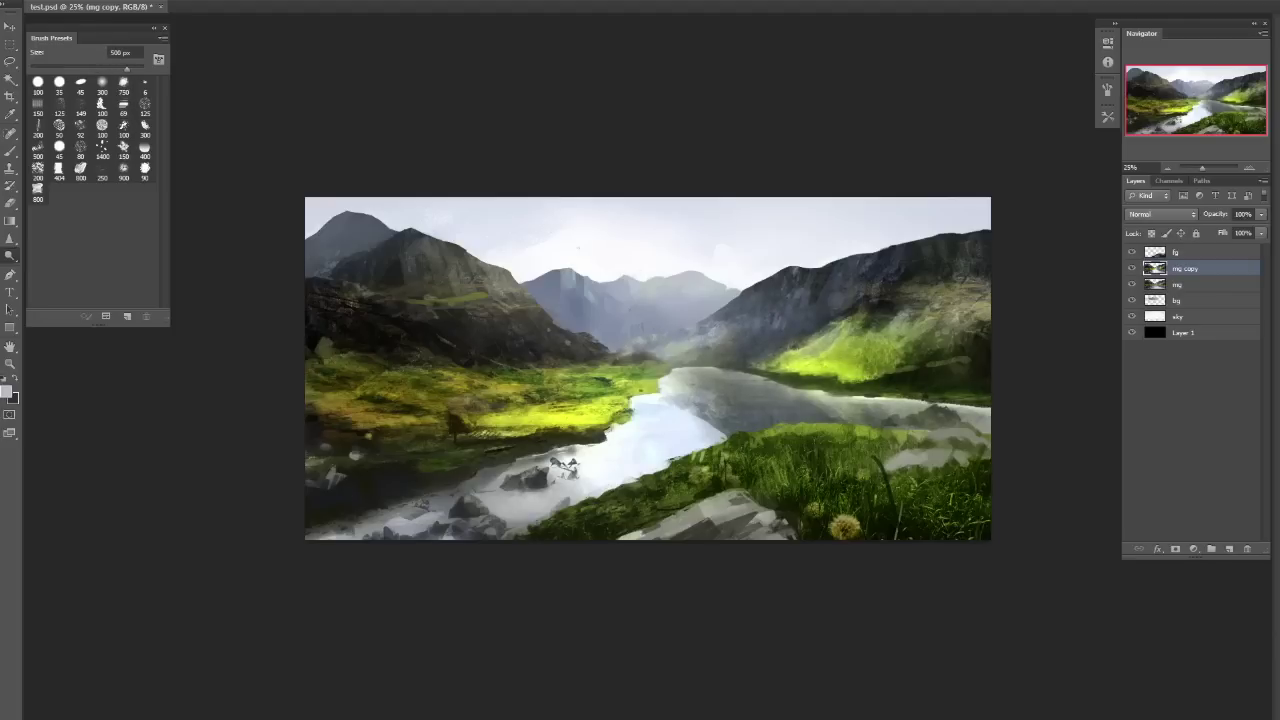
key(bracketleft)
key(bracketright)
key(bracketright)
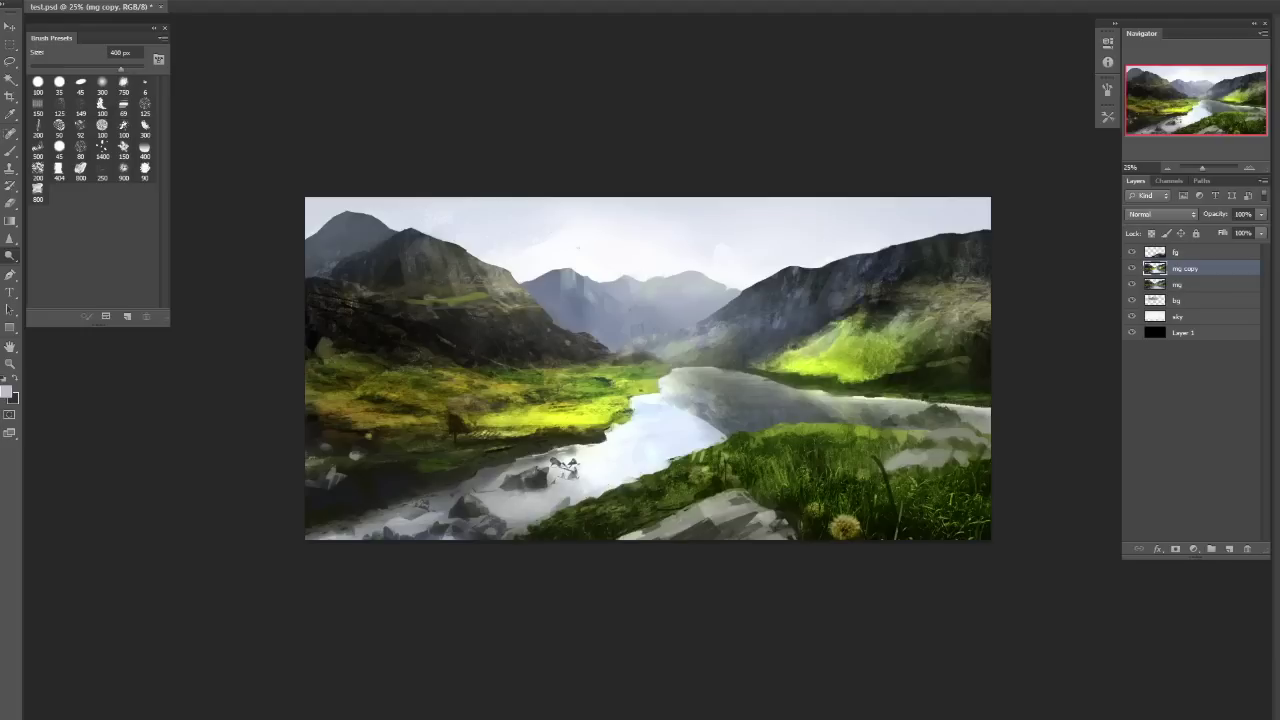
key(bracketright)
key(bracketleft)
key(bracketleft)
Choose the Burn Tool and darken the shadowed areas of the mg copy at 500 to 600 px.
drag(9, 256, 60, 283)
key(bracketleft)
key(bracketleft)
key(bracketleft)
key(bracketright)
key(bracketright)
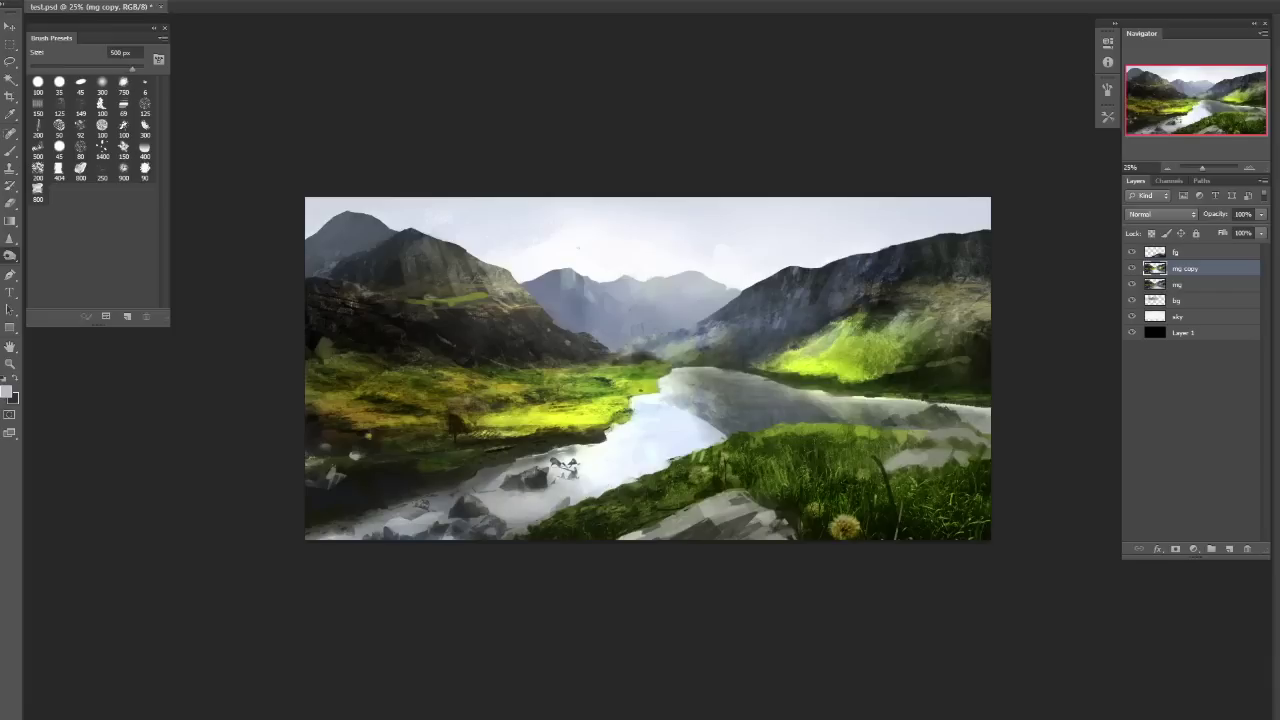
key(ctrl+z)
key(bracketright)
Clip the mg copy to the mg layer and lower its opacity to 77%.
click(1261, 214)
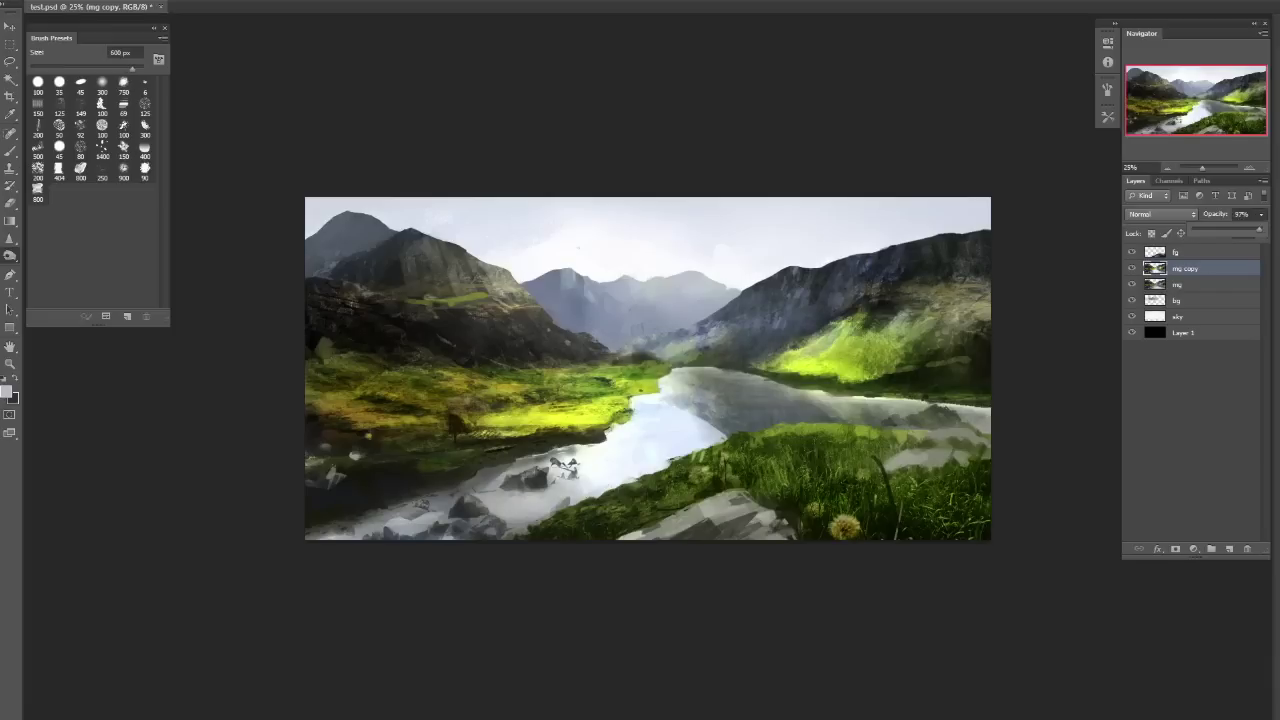
key(ctrl+alt+g)
drag(1258, 230, 1230, 230)
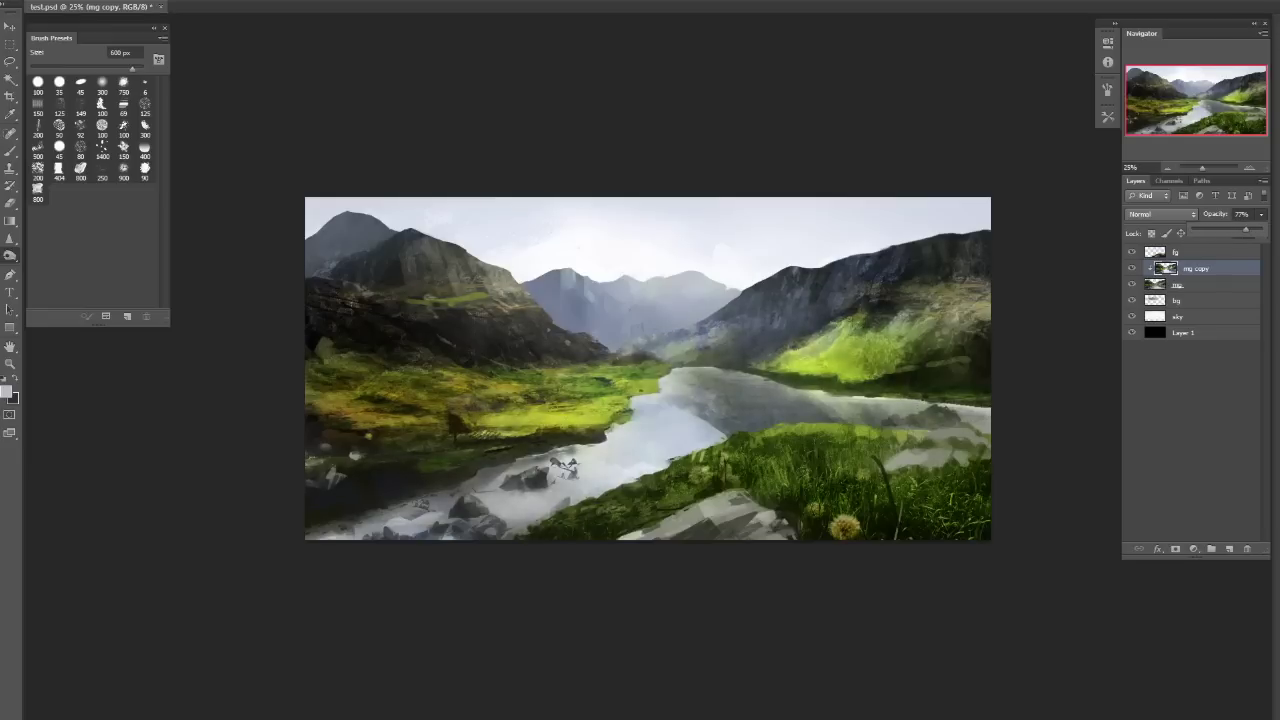
Add a layer mask to the mg copy, invert it to black and reveal the bright river with a 1300 px white brush.
click(1176, 549)
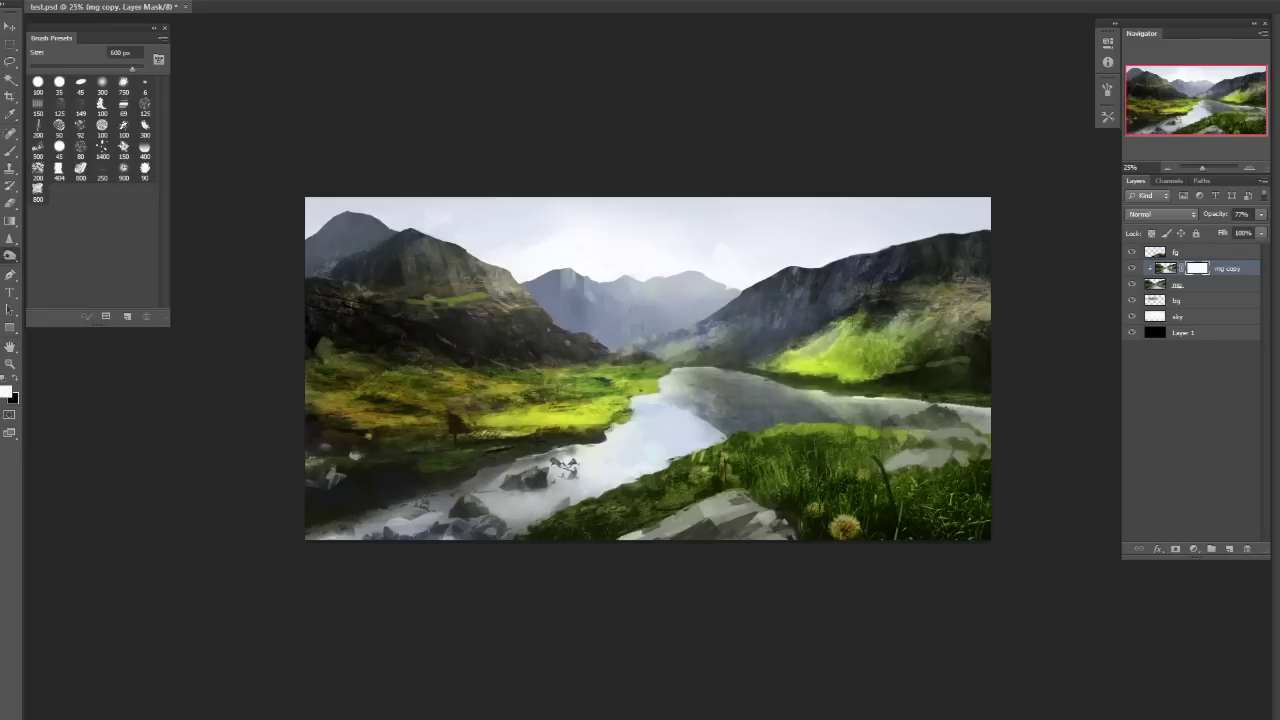
key(ctrl+i)
key(ctrl+i)
key(ctrl+i)
key(bracketleft)
key(bracketleft)
key(bracketleft)
click(583, 436)
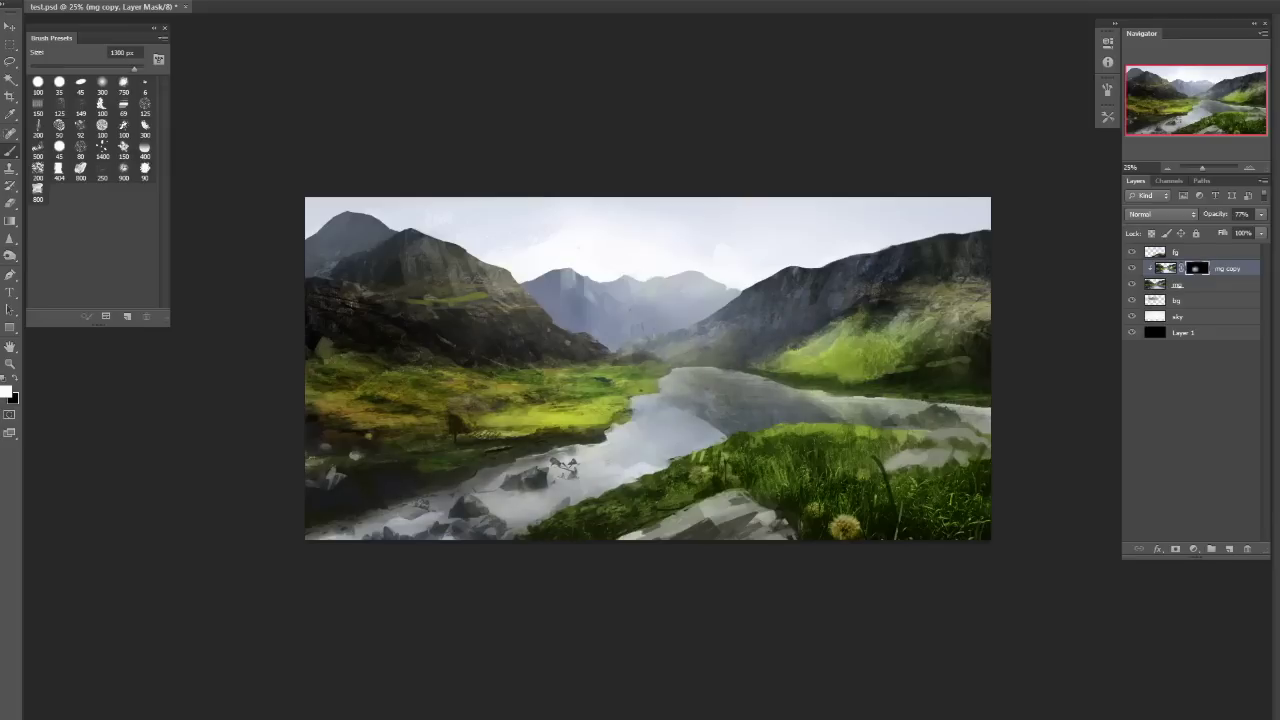
Reveal the dodged grass on the far hillside by painting the mask white at 700 px.
key(bracketleft)
key(bracketleft)
key(bracketleft)
key(bracketleft)
key(bracketleft)
key(bracketleft)
key(bracketleft)
drag(785, 360, 880, 340)
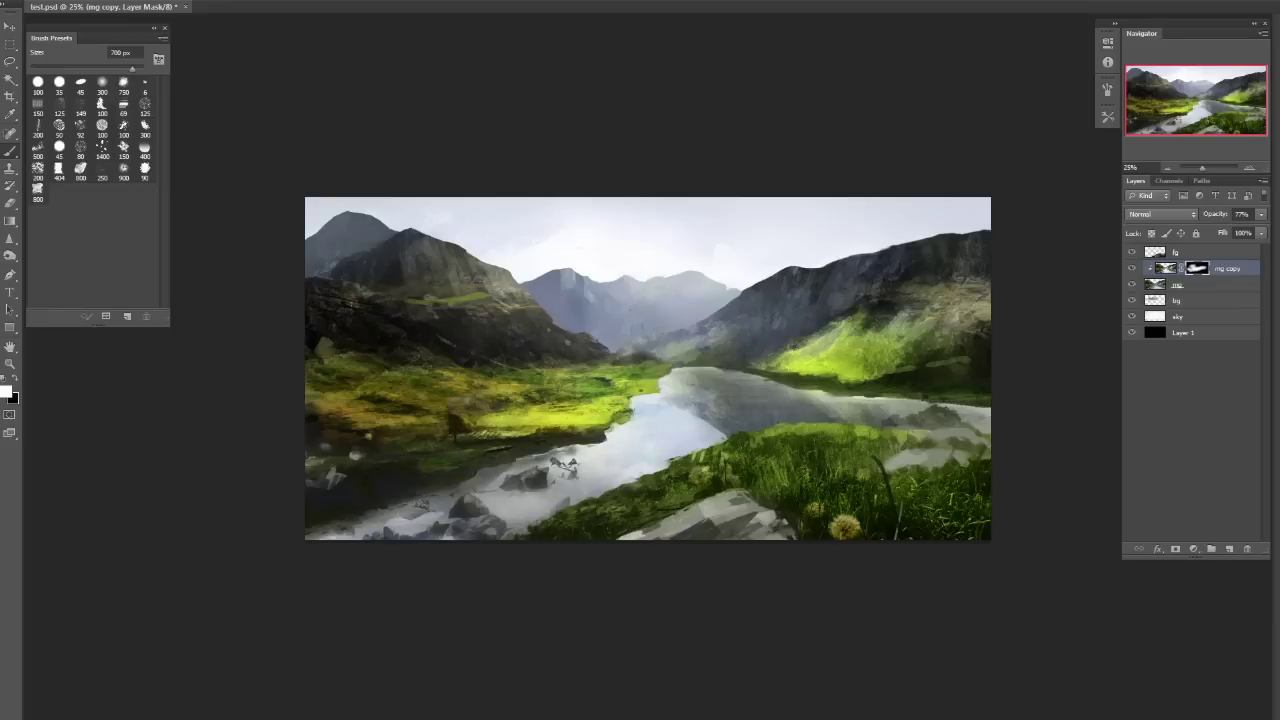
Try to hide the dodged grass on the left riverbank by painting the mask black at 700 px.
key(x)
drag(500, 410, 630, 395)
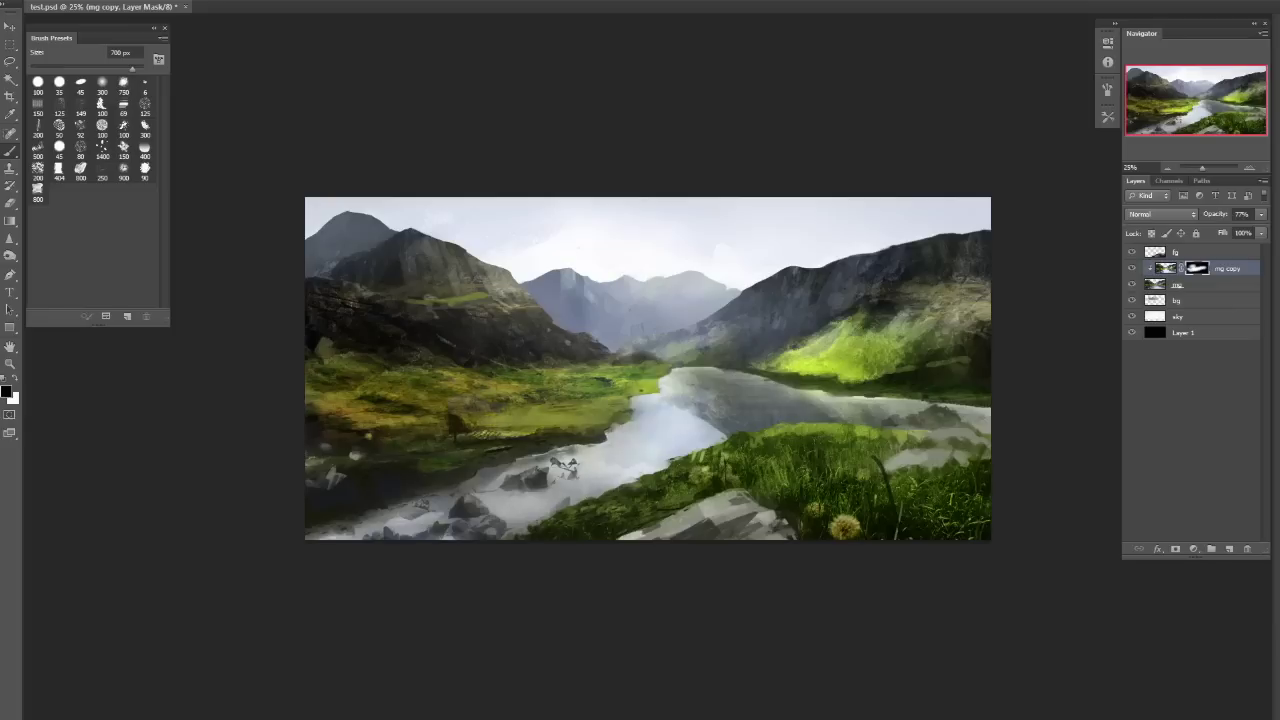
key(ctrl+z)
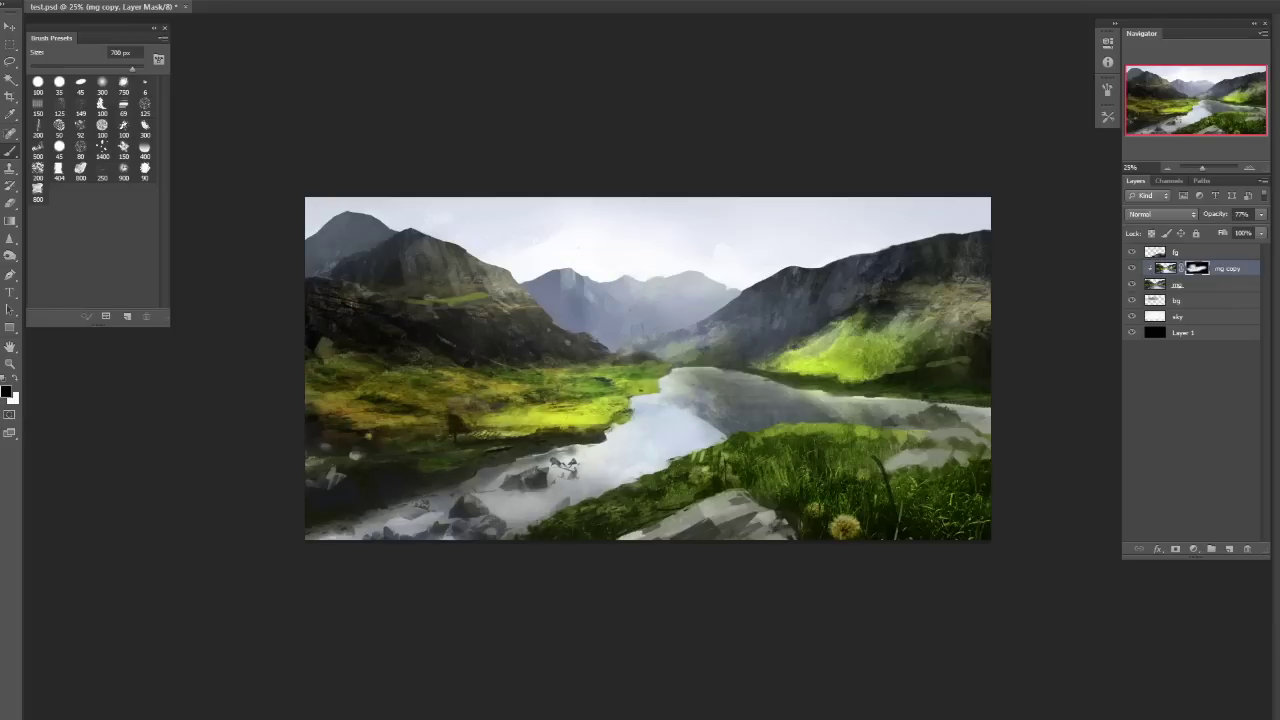
Restore white as the mask's painting colour and merge the masked mg copy into mg.
key(x)
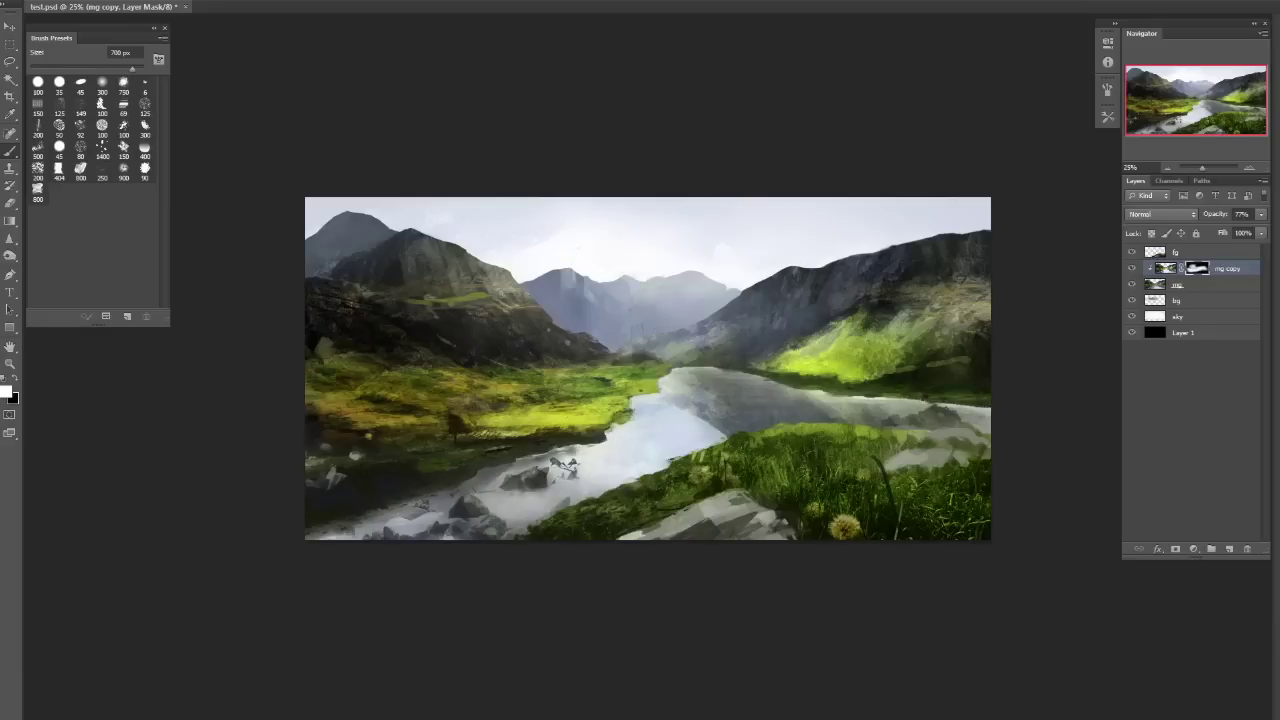
key(ctrl+e)
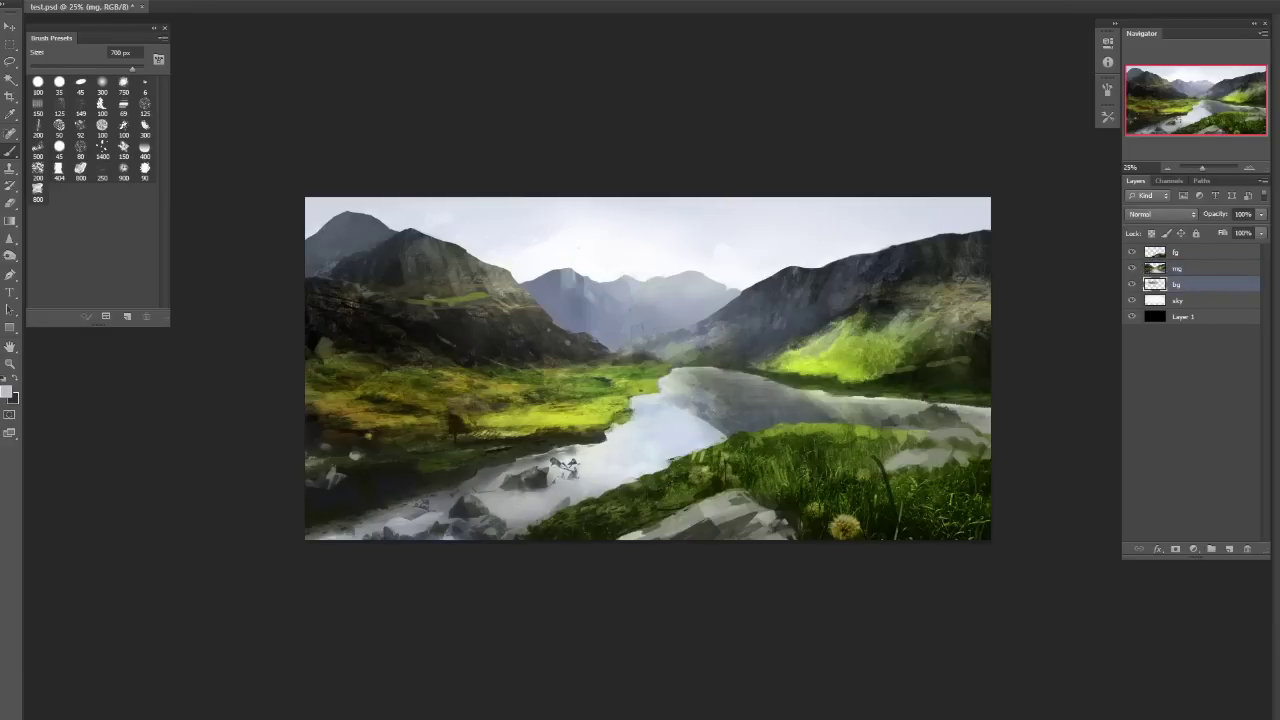
Select the bg layer and brighten the distant mountains with the Dodge Tool at 1000 px.
key(bracketleft)
right_click(10, 256)
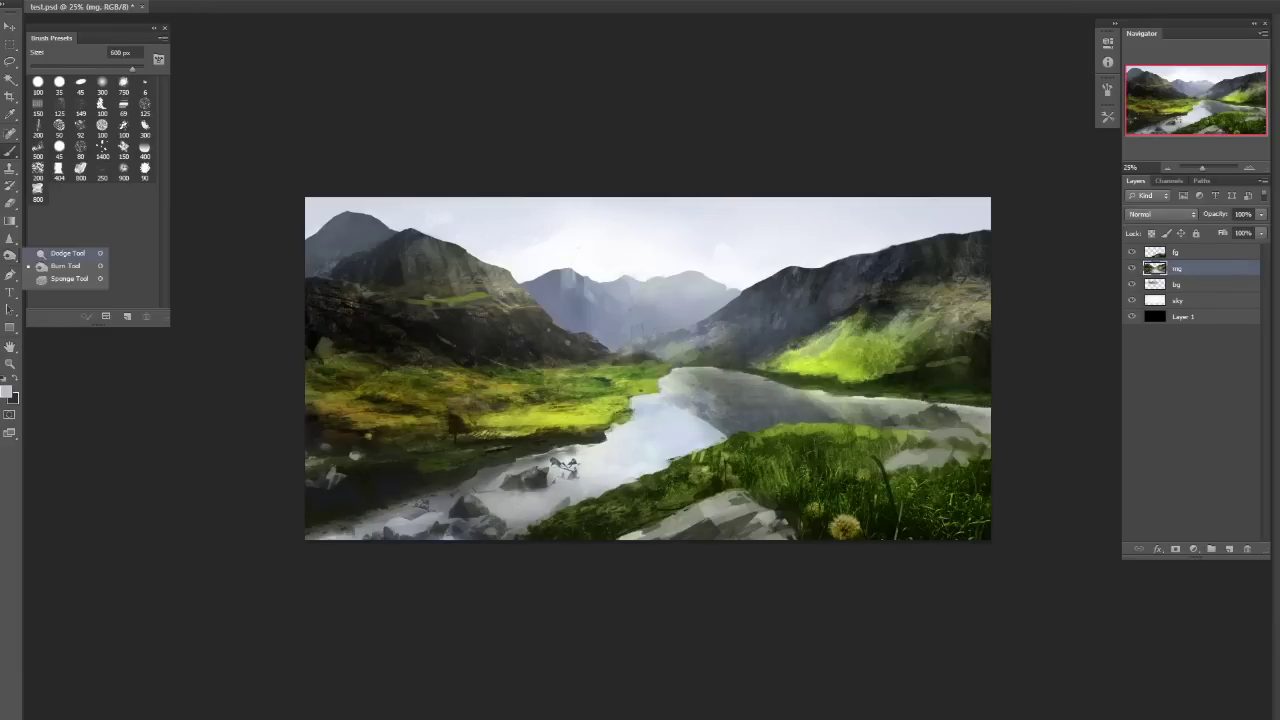
key(alt+bracketleft)
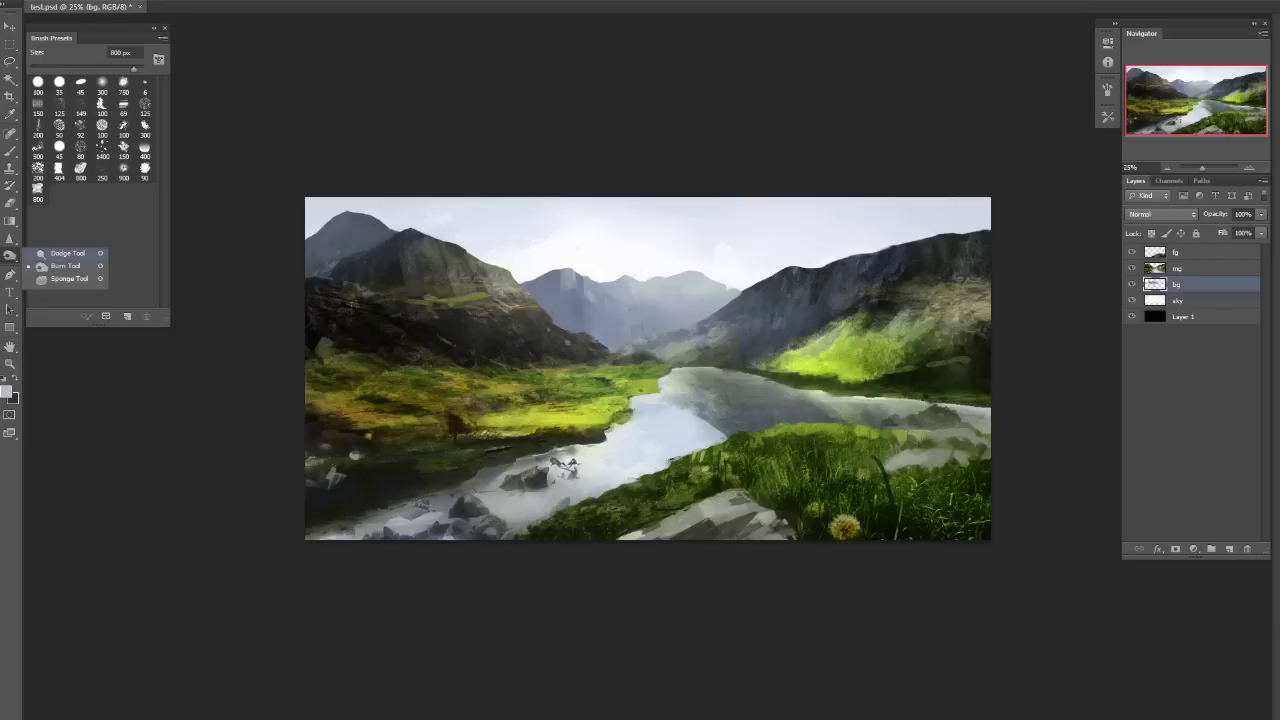
drag(640, 310, 695, 290)
key(ctrl+z)
click(68, 253)
key(ctrl+z)
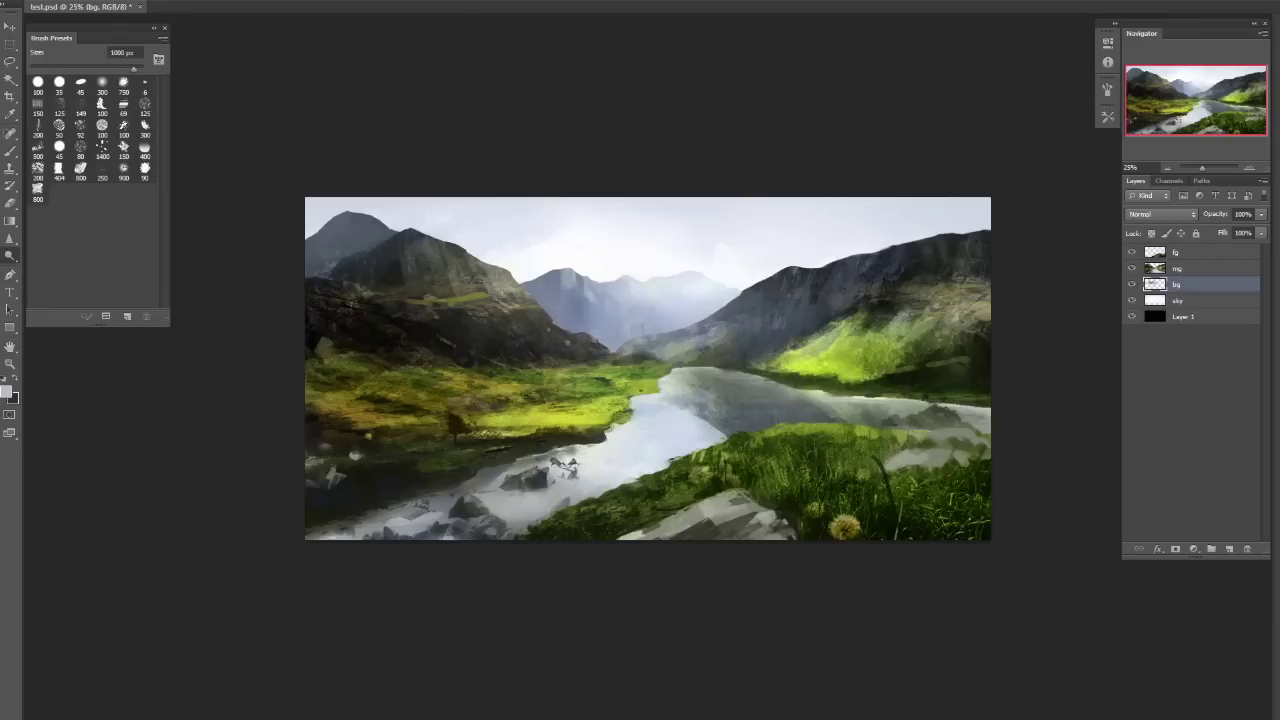
key(ctrl+z)
key(ctrl+z)
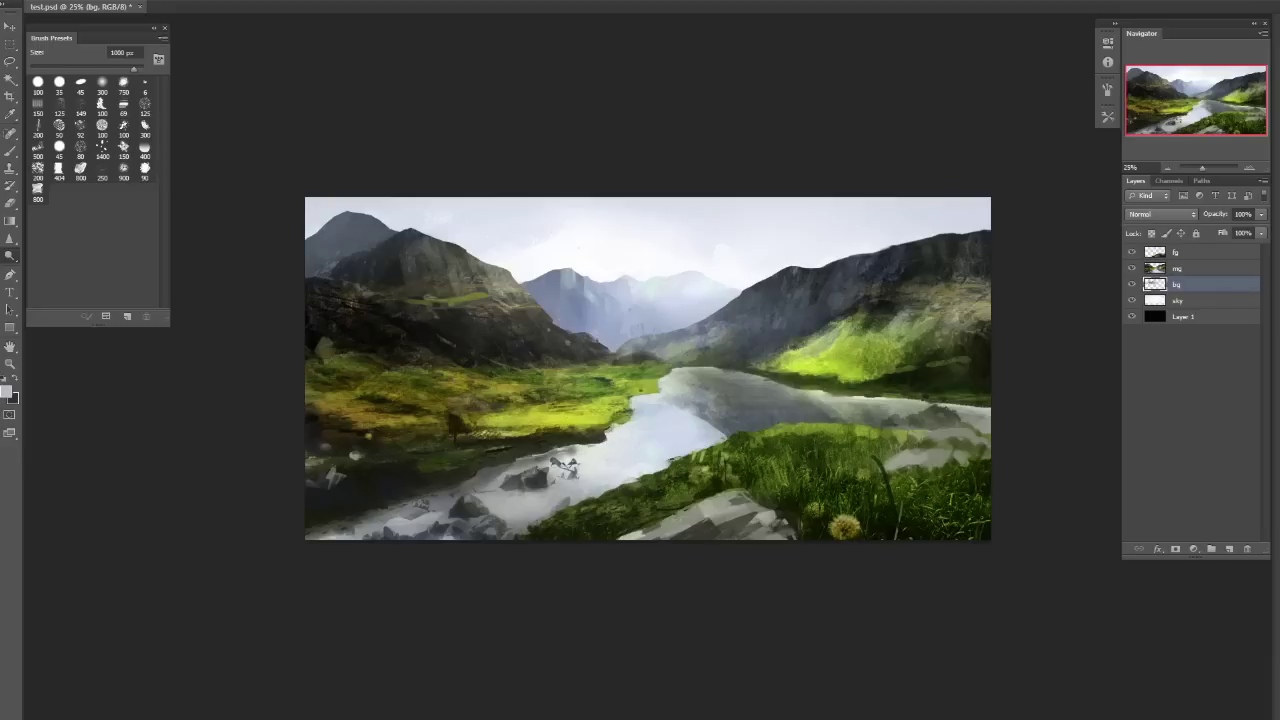
Darken the left distant peak on the bg layer with the Burn Tool at 400 px.
key(shift+o)
mouse_move(548, 285)
mouse_down()
mouse_move(575, 318)
mouse_move(555, 300)
mouse_up()
key(bracketright)
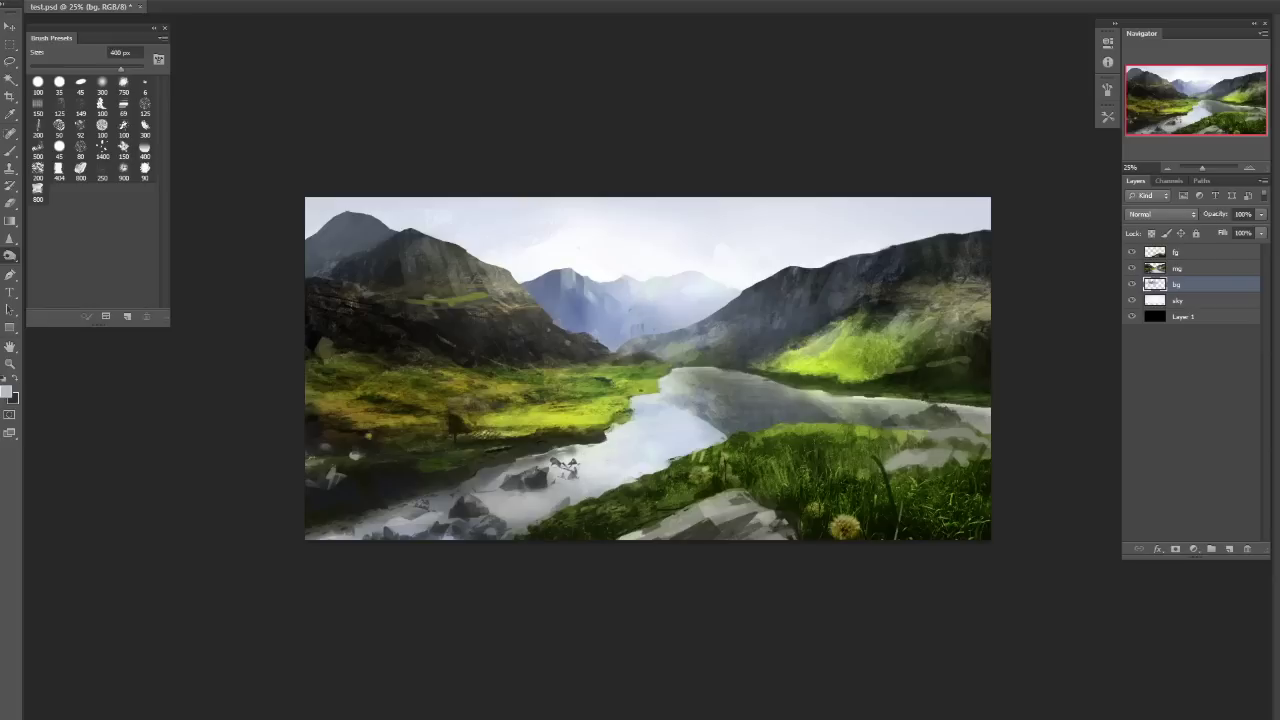
key(bracketright)
Select the fg layer and brighten the foreground grass with the Dodge Tool at 1000 px, reducing the size to 500 px.
click(1190, 252)
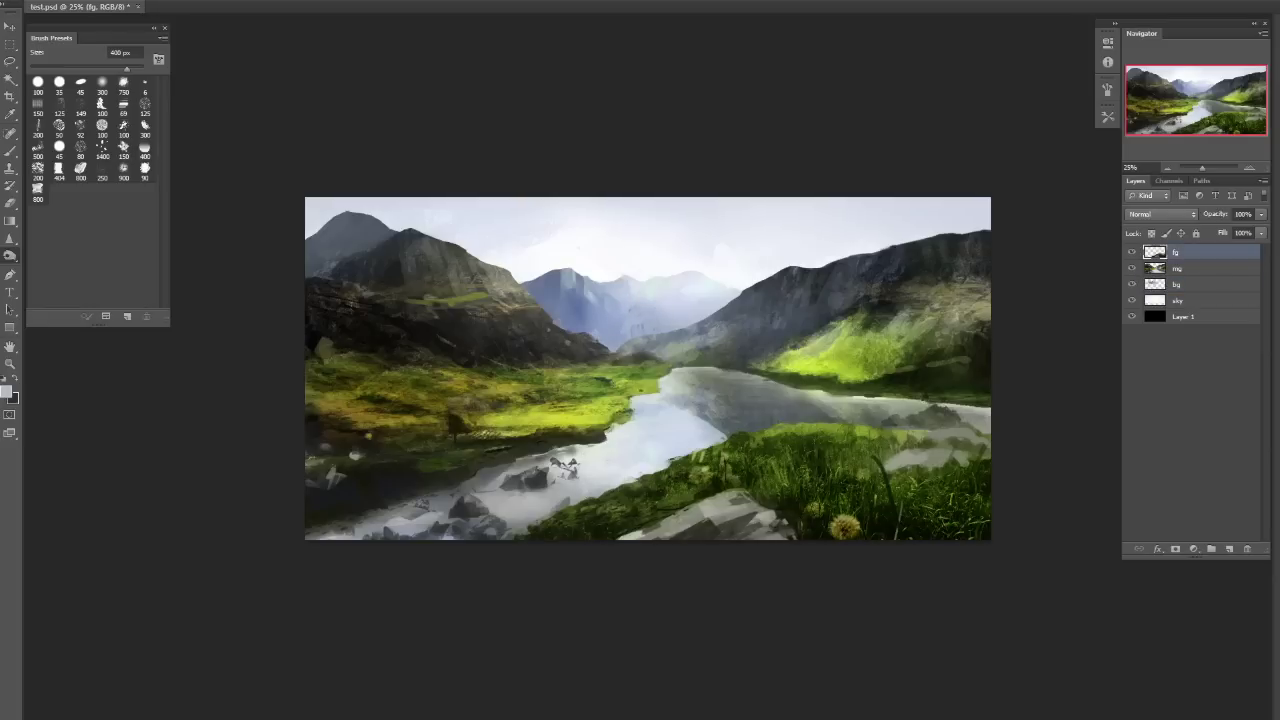
key(shift+o)
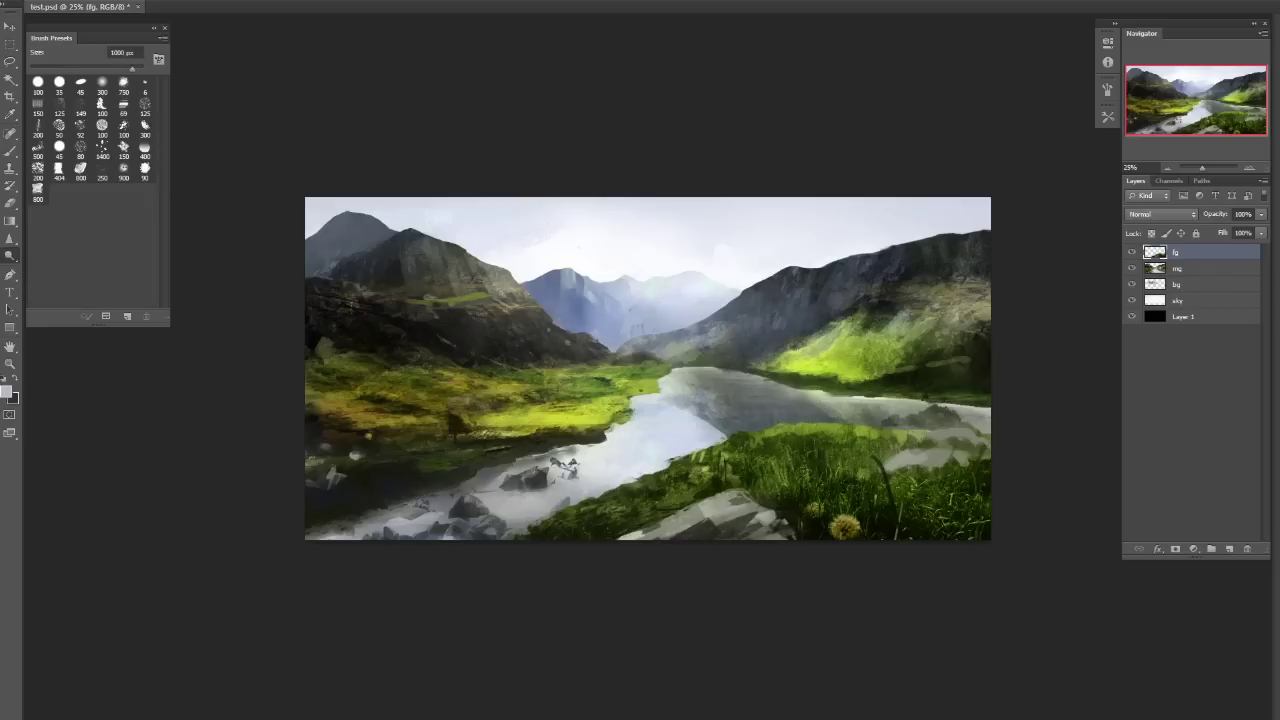
key(bracketleft)
key(bracketleft)
key(bracketleft)
key(bracketleft)
key(bracketleft)
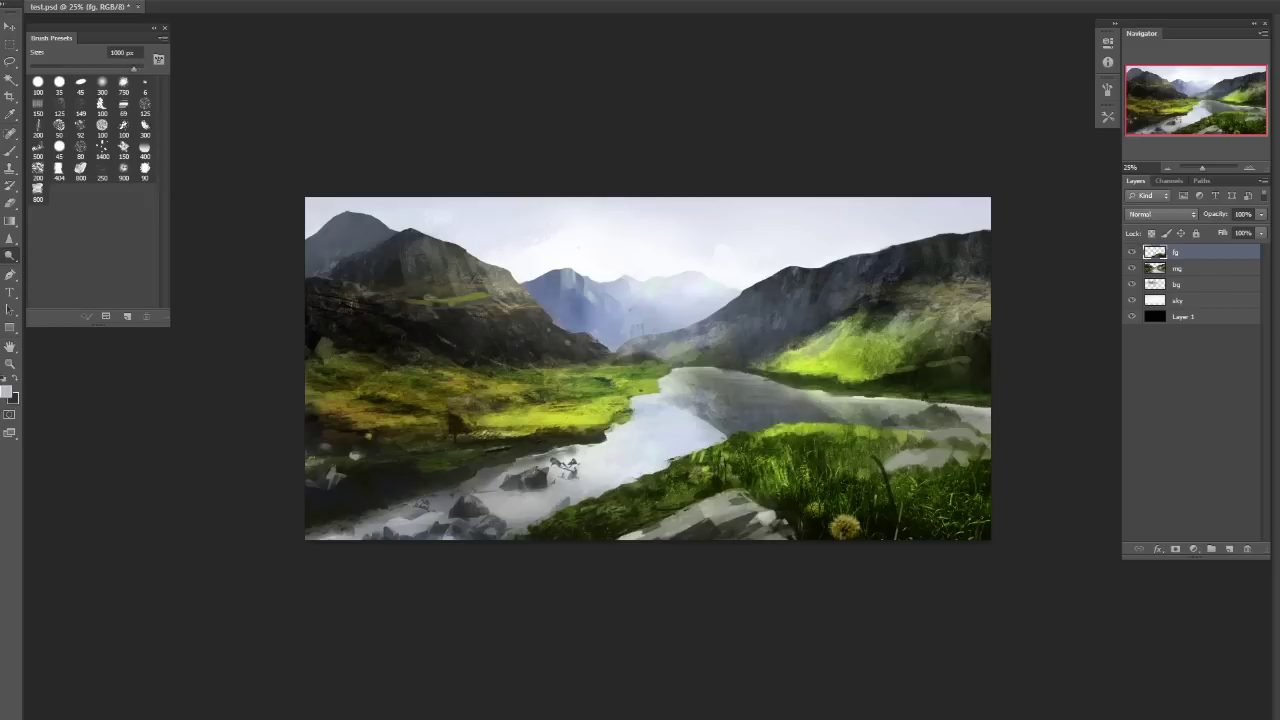
Check the composition mirrored horizontally, flip the canvas back and save the document.
key(ctrl+shift+h)
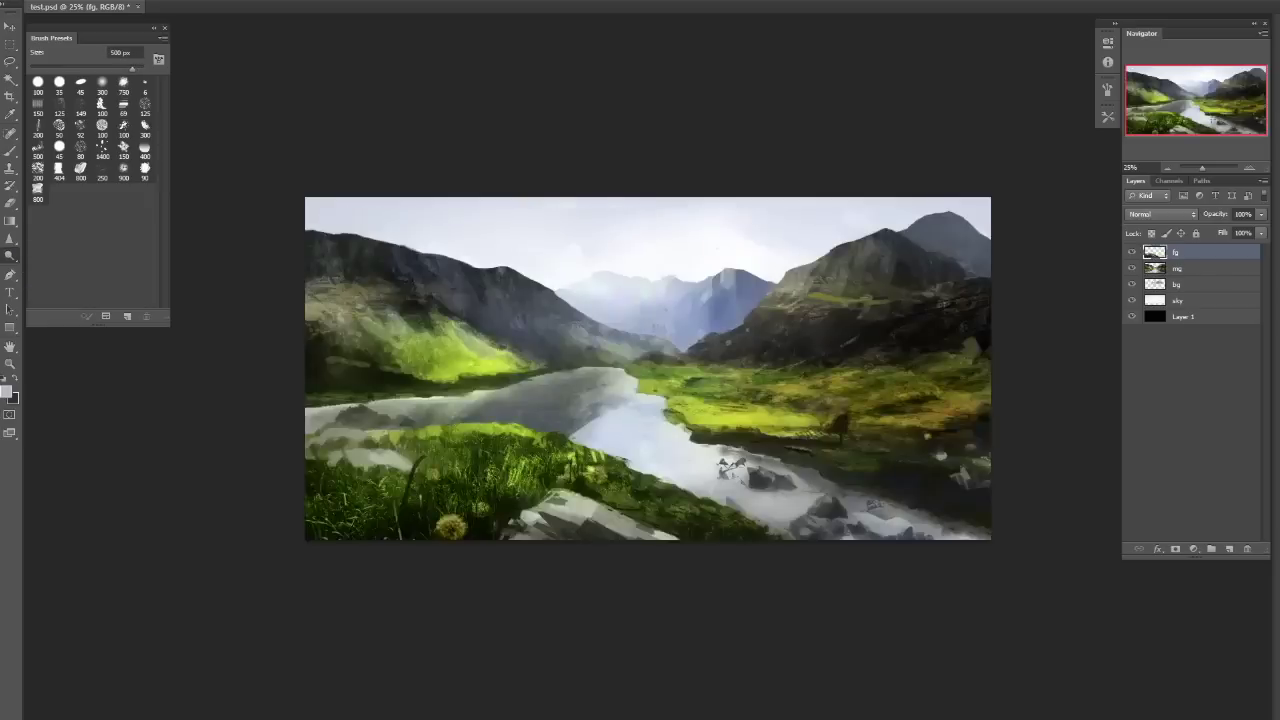
key(ctrl+shift+h)
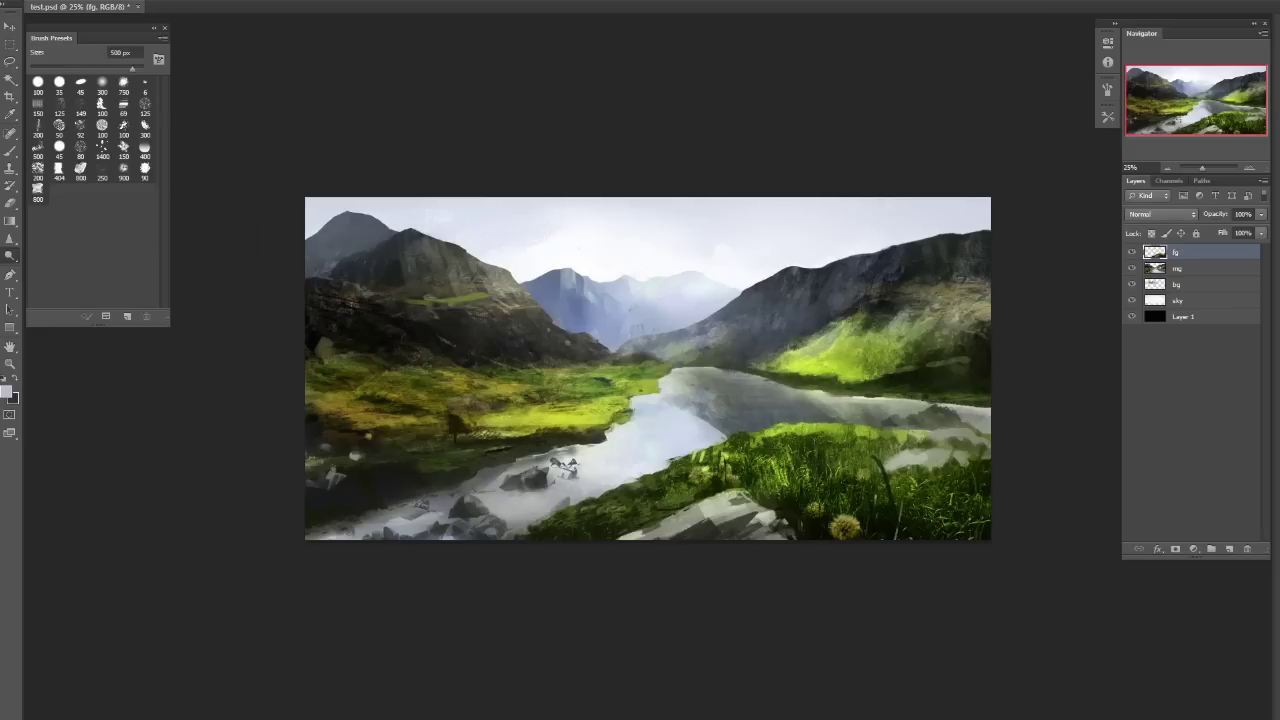
key(ctrl+s)
Sharpen the fg layer with an Unsharp Mask of 1.0 pixel radius and threshold 0.
click(1185, 268)
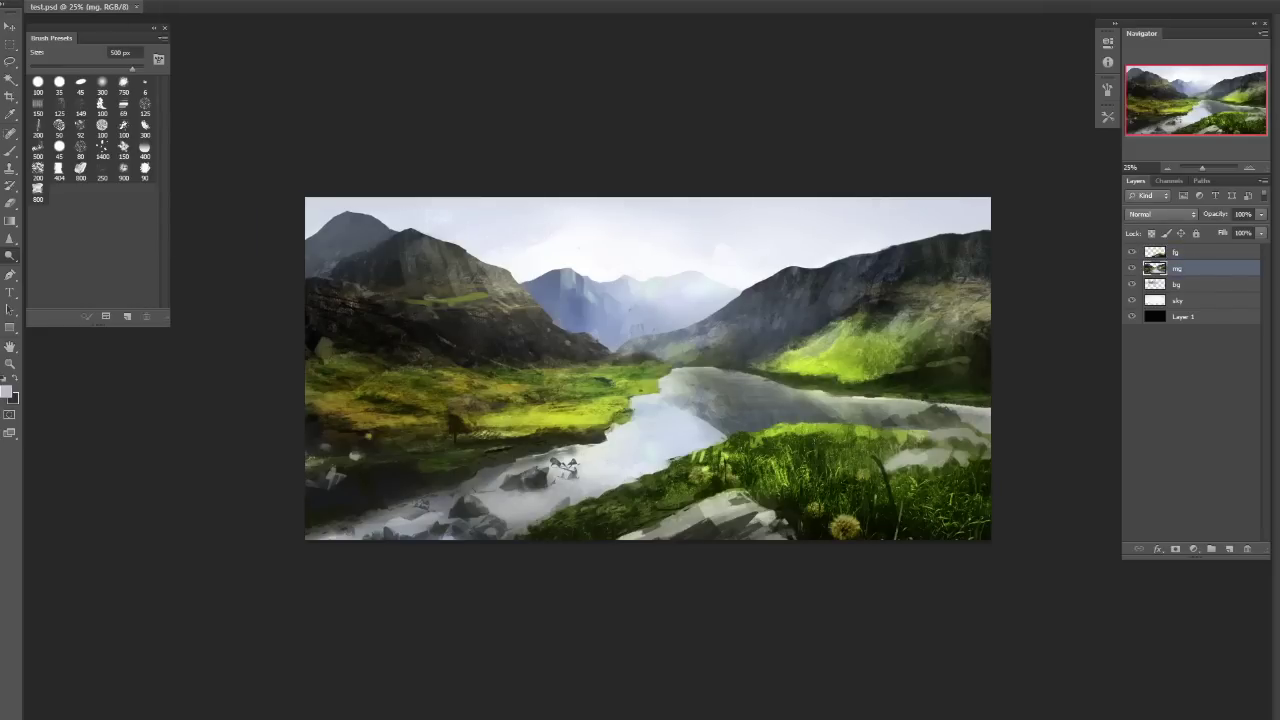
click(207, 0)
click(207, 0)
click(1185, 252)
click(207, 0)
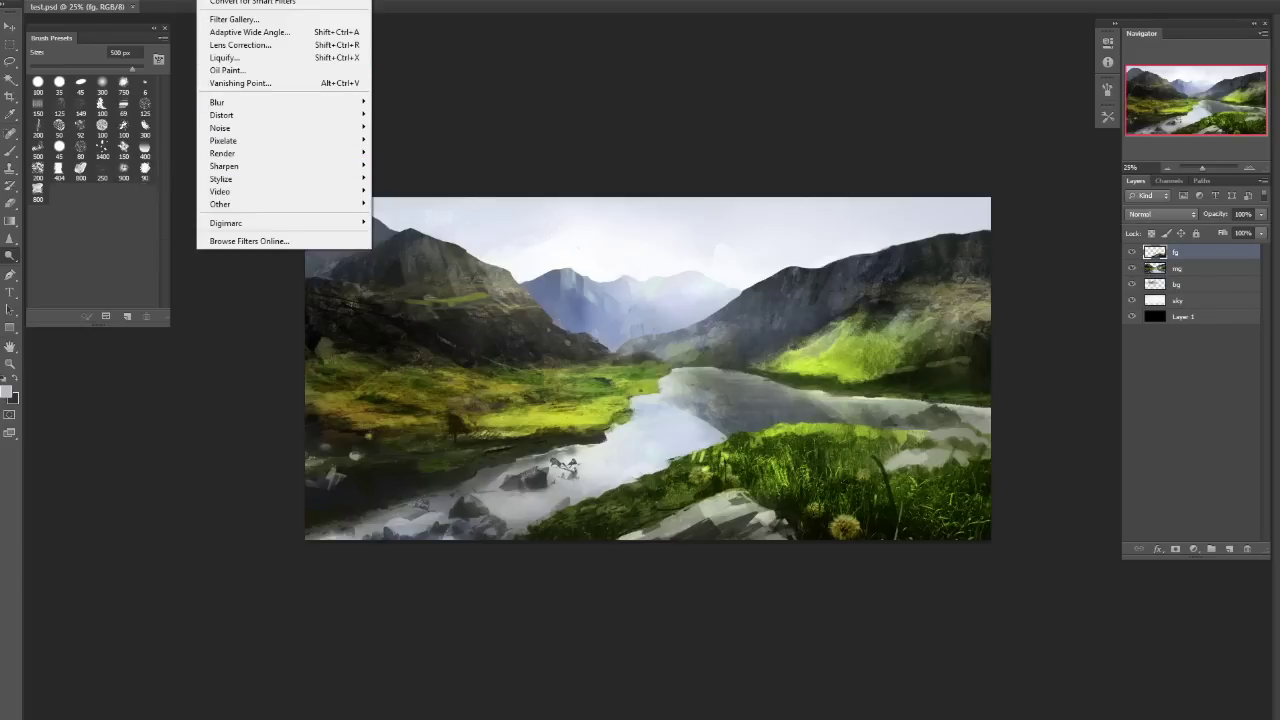
mouse_move(250, 165)
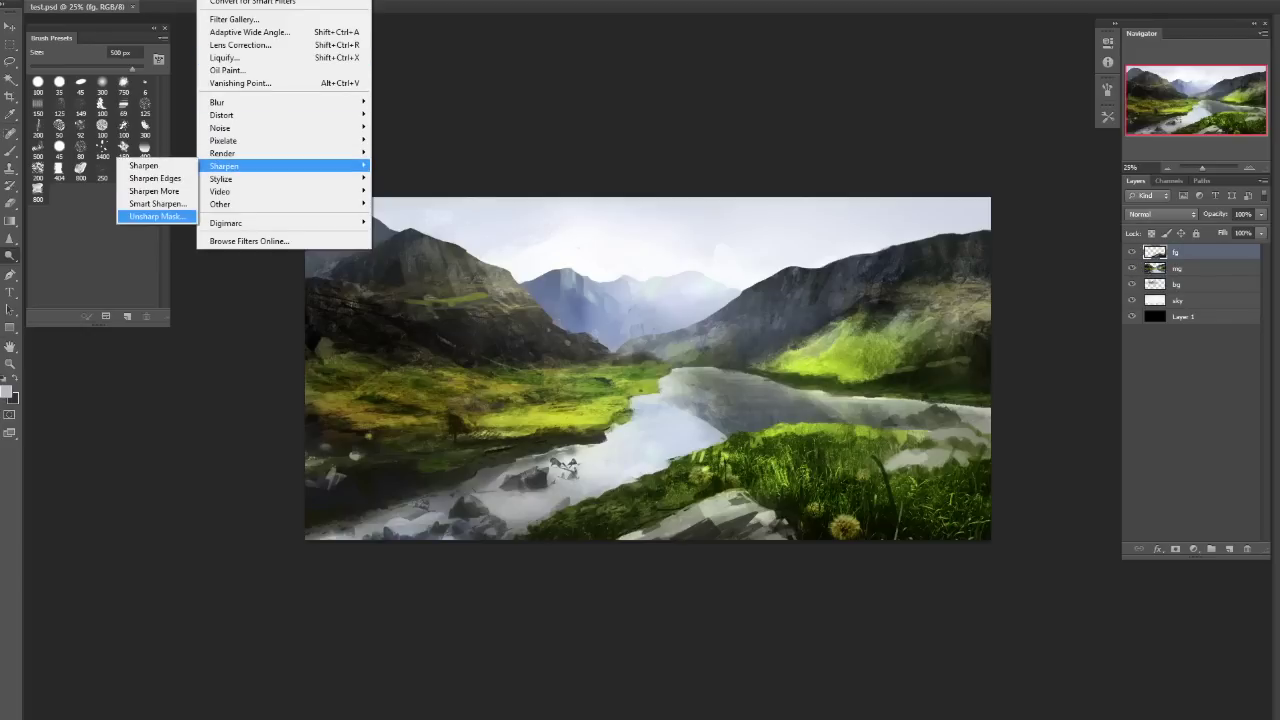
click(157, 216)
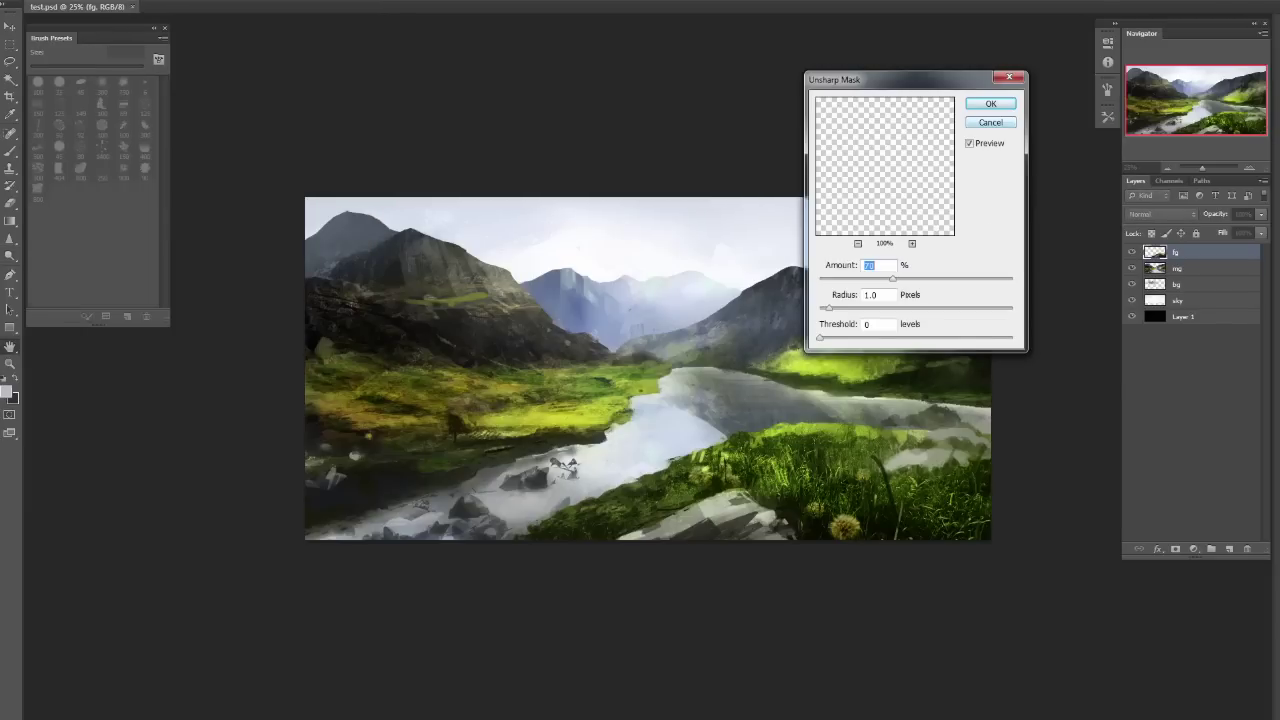
key(Return)
Select the mg layer and examine the painting's sharpness and detail at 50% and 33.3% zoom.
click(1177, 268)
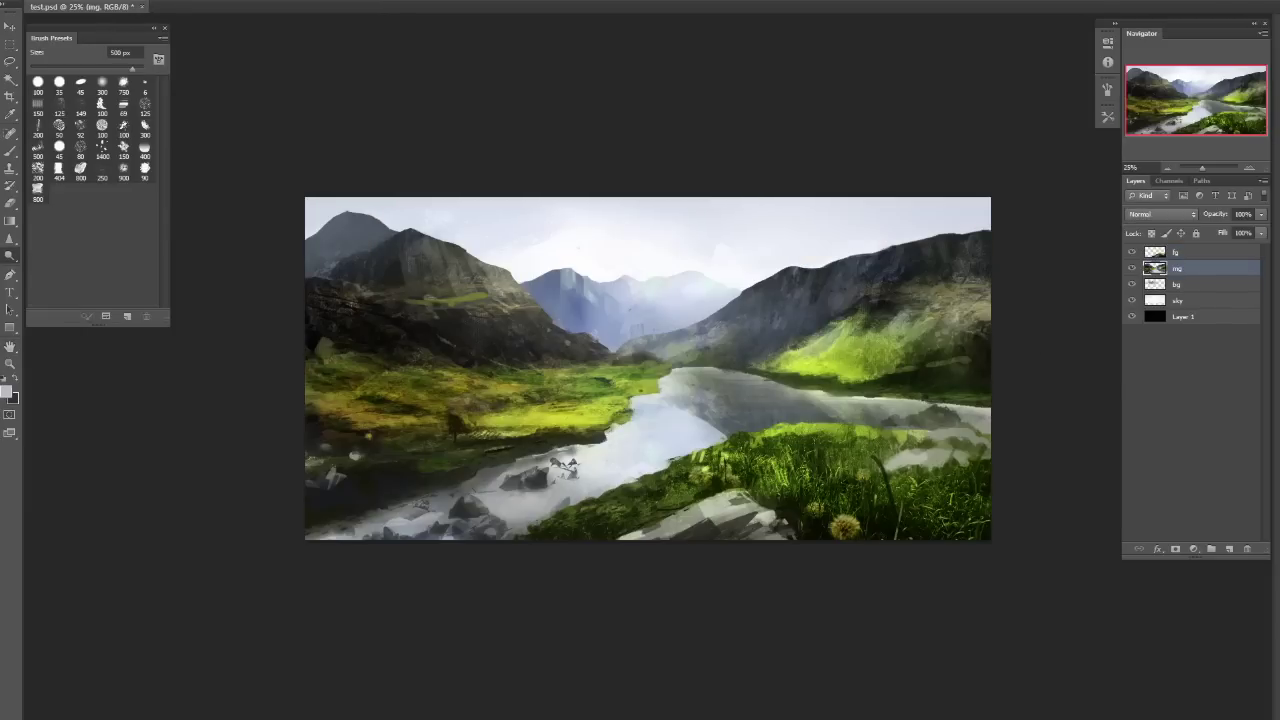
key(ctrl+plus)
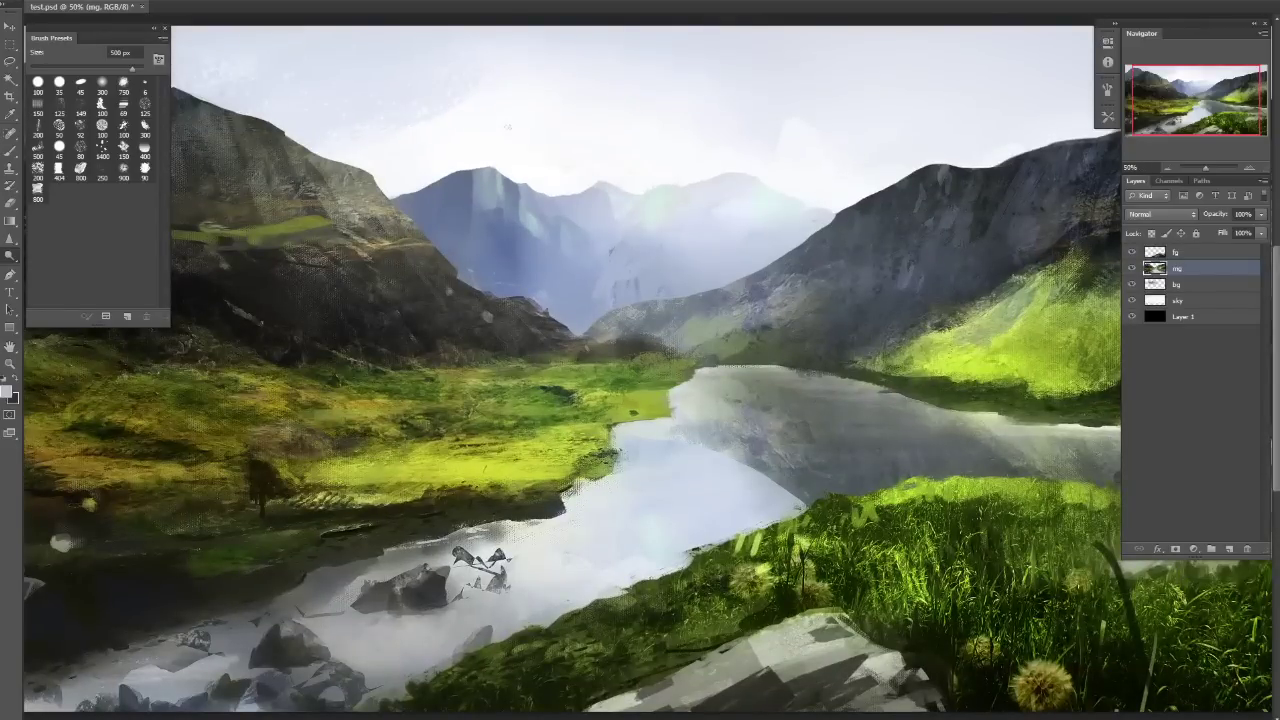
key(ctrl+minus)
key(ctrl+plus)
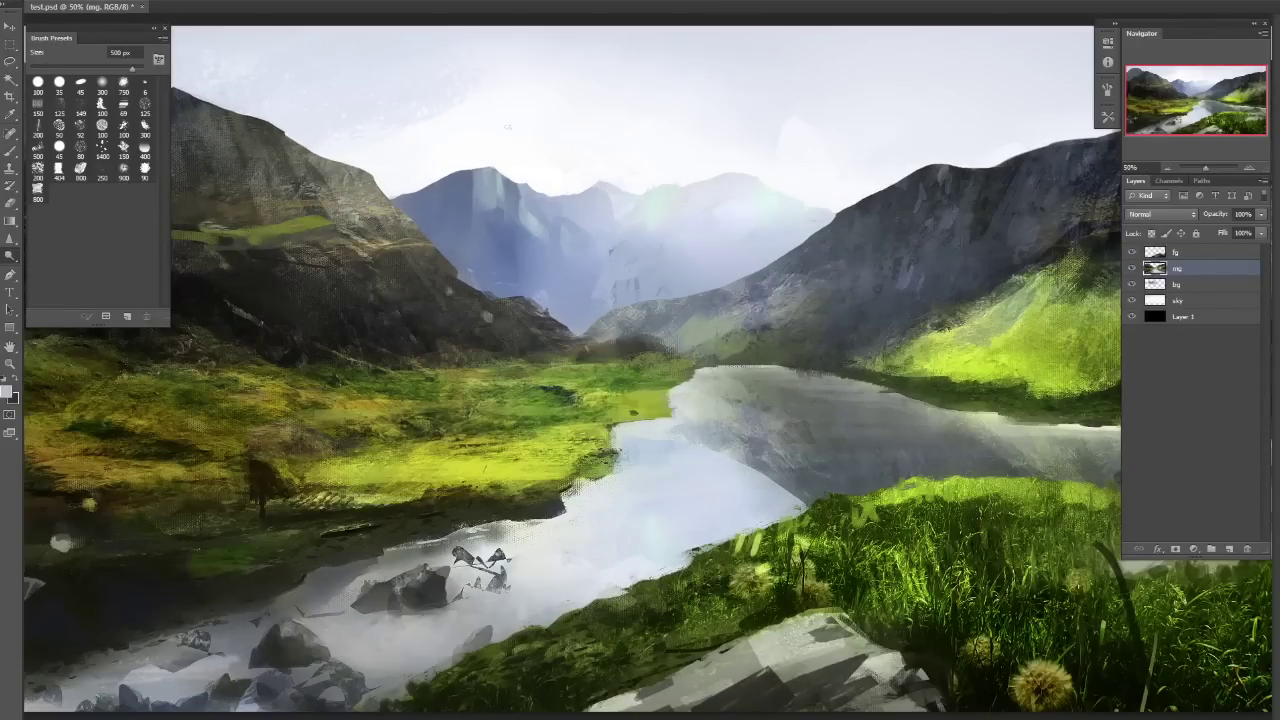
key(ctrl+minus)
key(ctrl+plus)
key(ctrl+plus)
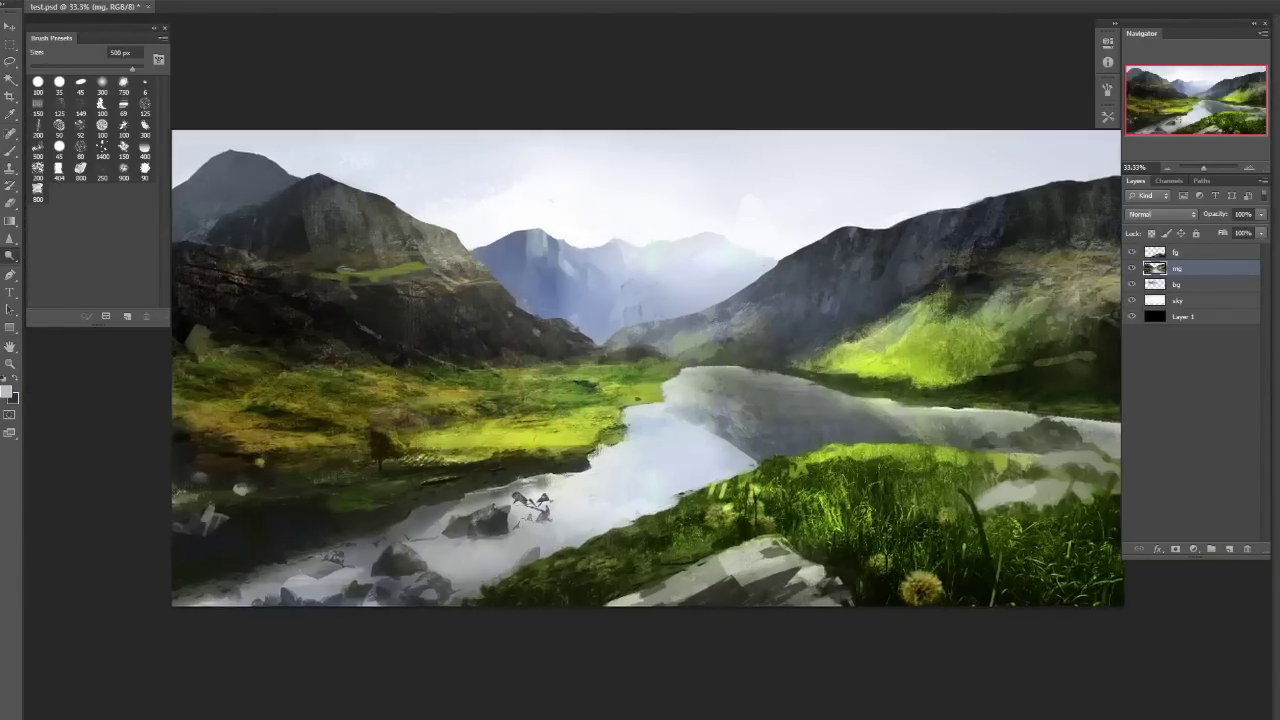
key(ctrl+minus)
key(ctrl+minus)
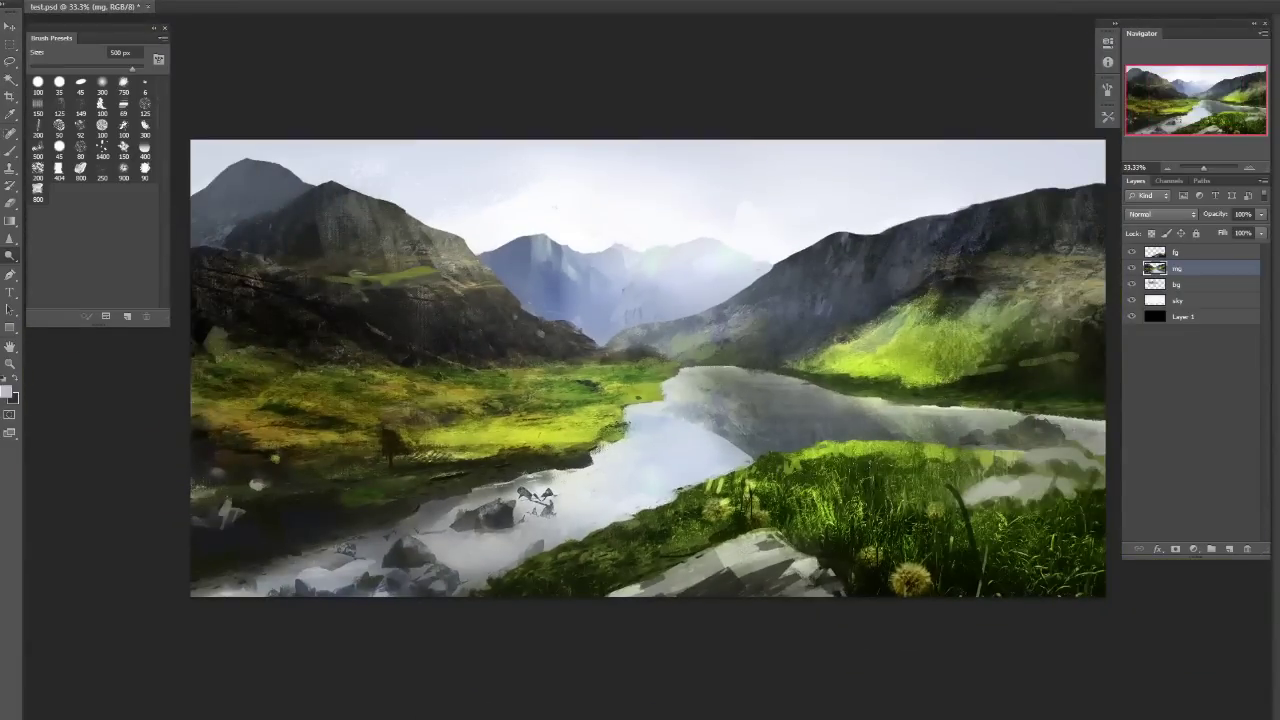
Flip the whole canvas horizontally to check the composition in mirror image.
key(ctrl+shift+h)
key(ctrl+shift+h)
key(ctrl+shift+h)
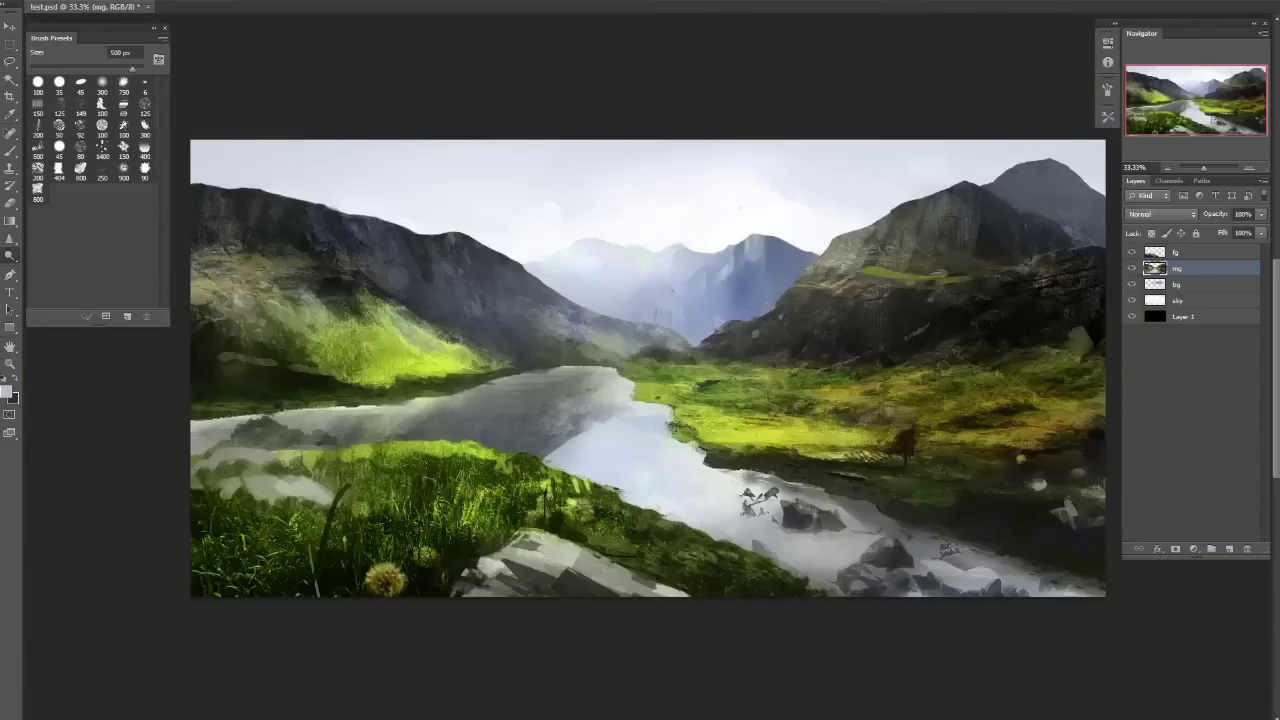
Flip the whole canvas back horizontally and inspect the dark mountains on the painting's left side at 100% zoom.
key(ctrl+shift+h)
key(ctrl+plus)
key(ctrl+plus)
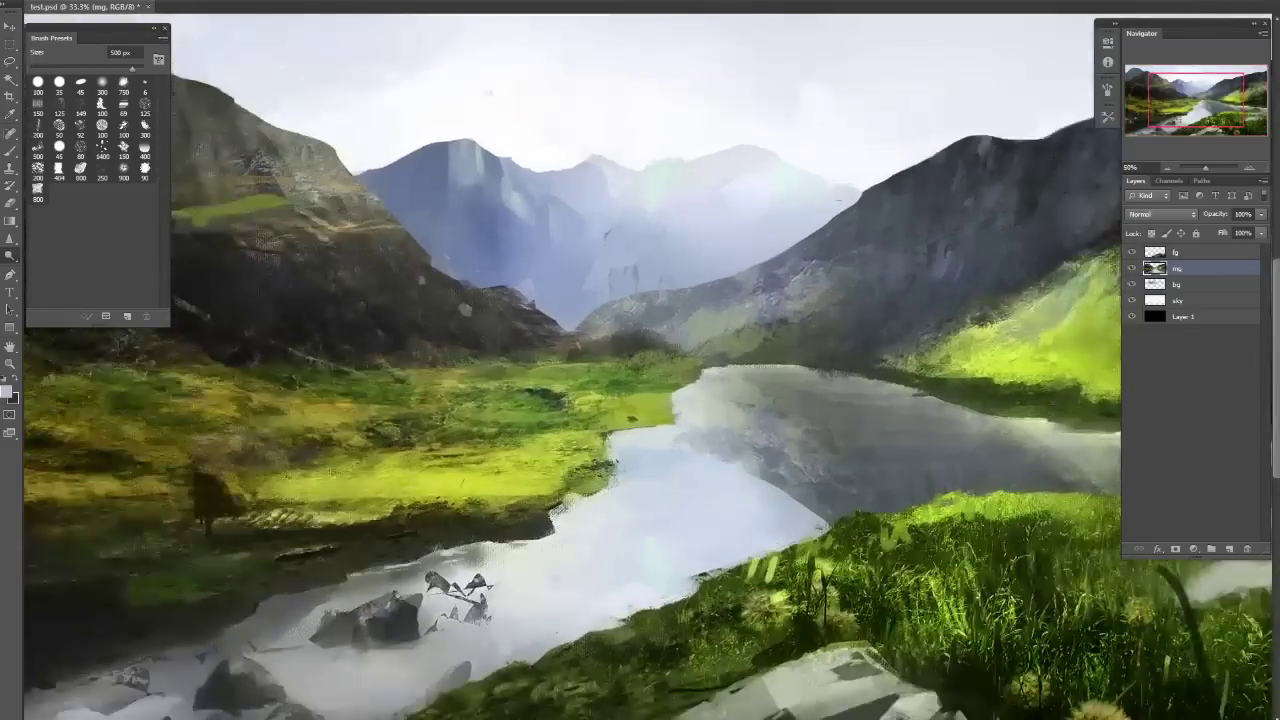
key(ctrl+plus)
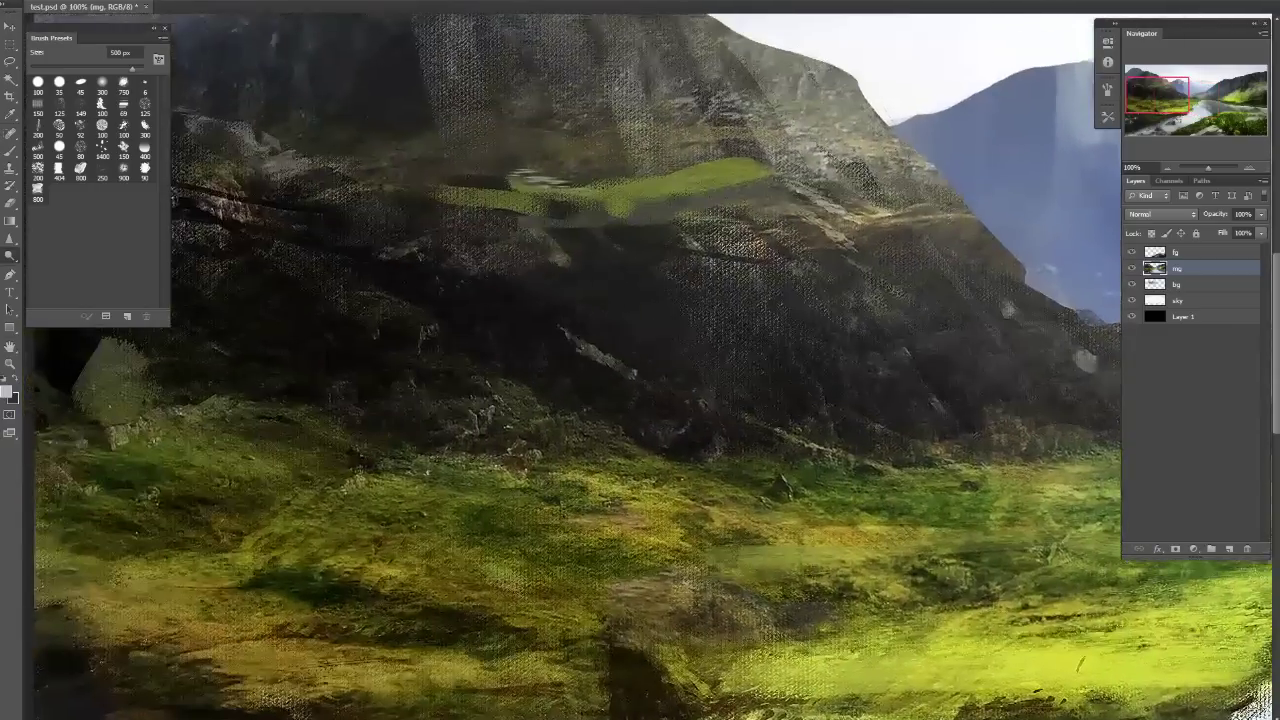
drag(600, 300, 885, 715)
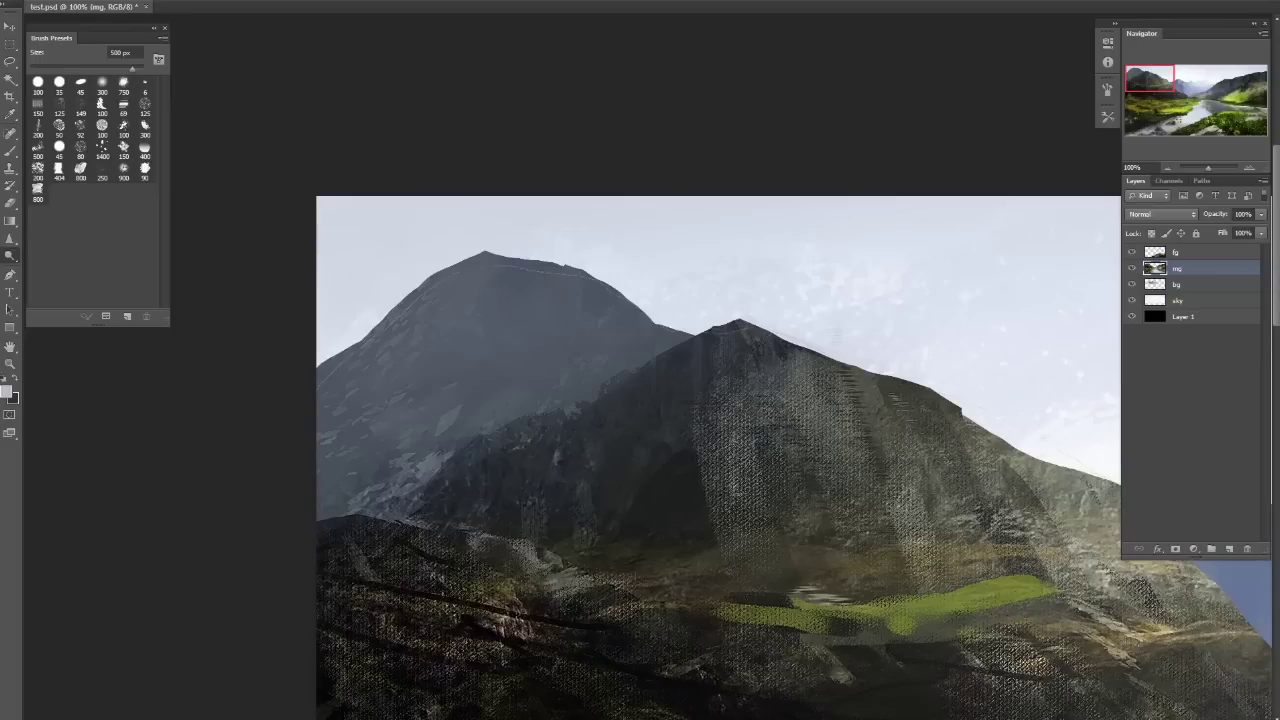
Reduce the active tool's brush size to 250 px.
key(bracketleft)
key(bracketleft)
key(bracketleft)
key(bracketleft)
key(bracketleft)
key(bracketleft)
Examine the right mountain slope and its bright grass patch up close, then the full composition at 33.3% zoom.
mouse_move(1110, 400)
mouse_down()
mouse_move(609, 451)
mouse_move(243, 420)
mouse_up()
mouse_move(846, 608)
mouse_down()
mouse_move(540, 591)
mouse_move(432, 362)
mouse_move(400, 333)
mouse_up()
key(ctrl+minus)
key(ctrl+minus)
key(ctrl+minus)
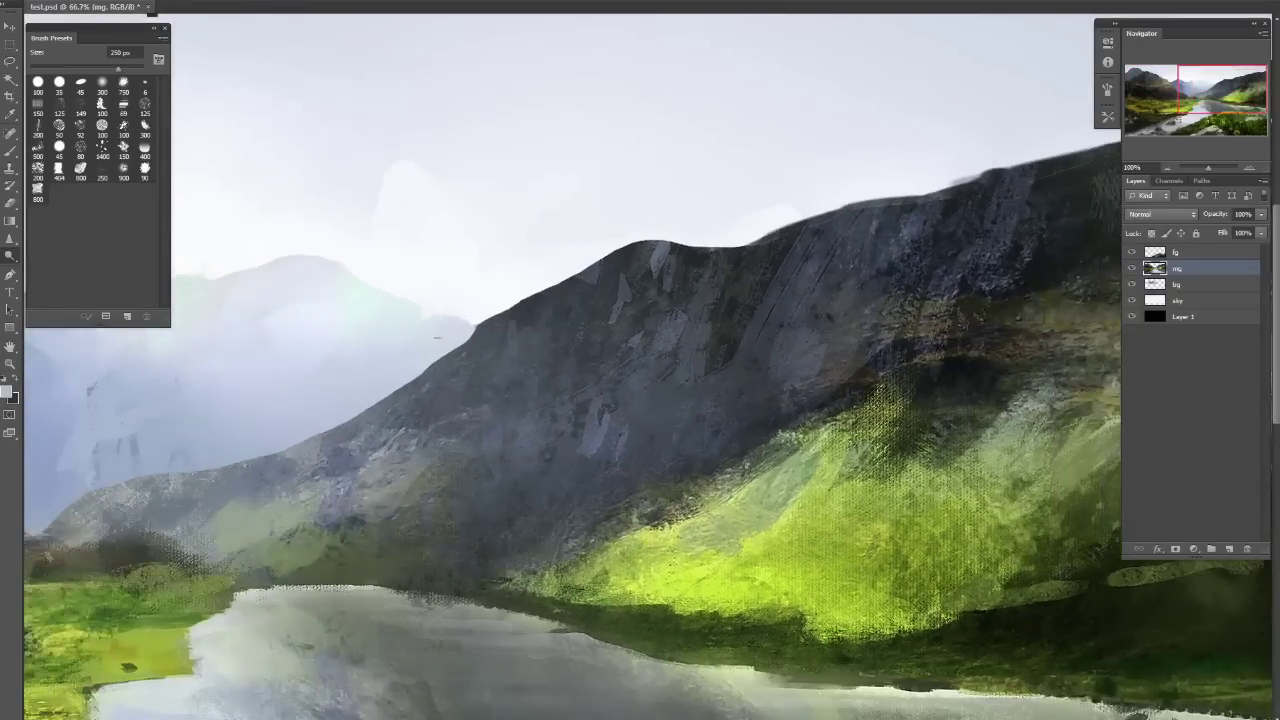
key(ctrl+plus)
key(ctrl+plus)
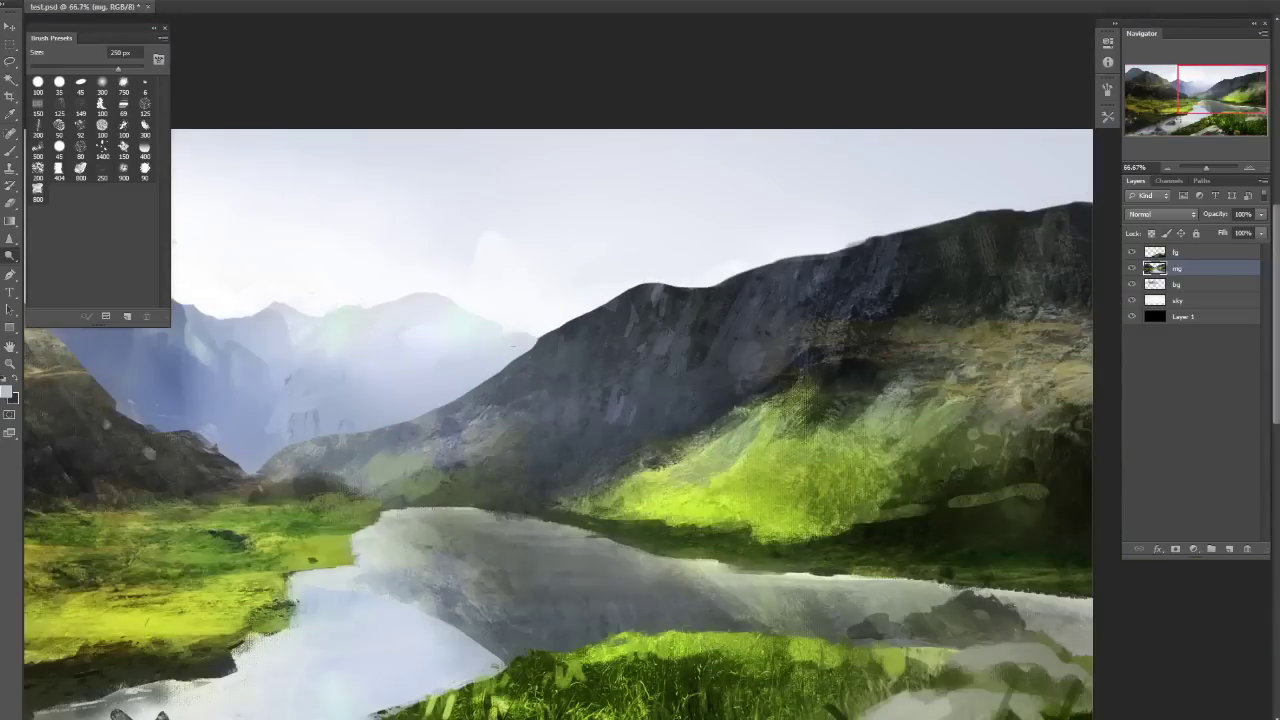
key(ctrl+minus)
key(ctrl+minus)
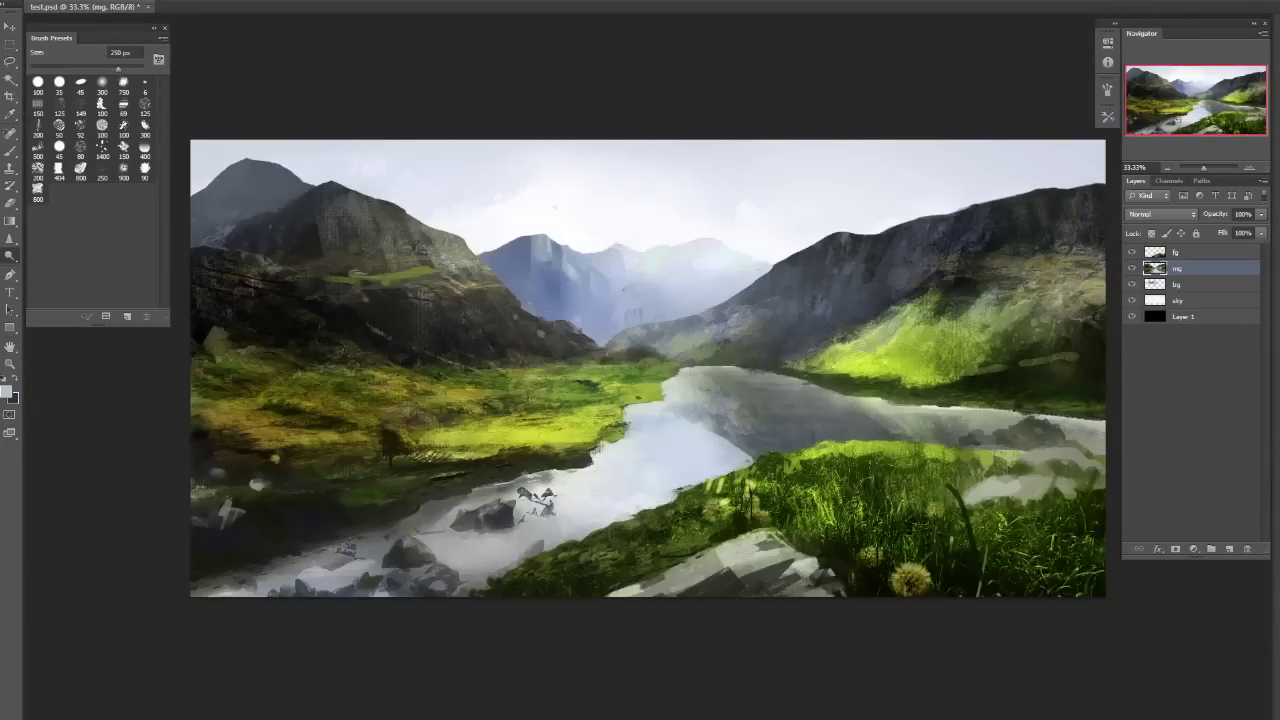